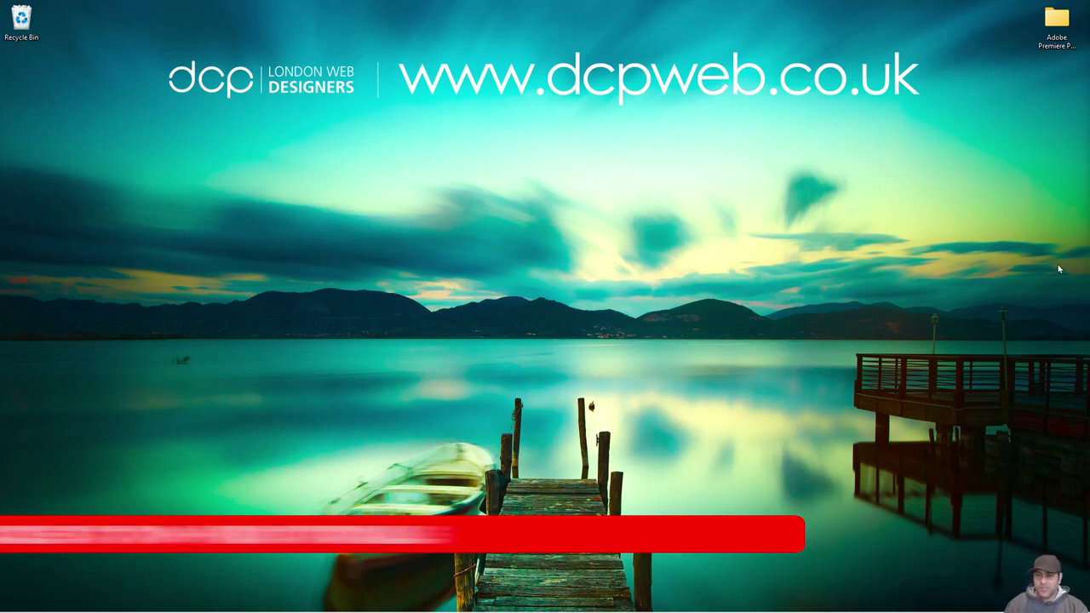
- Open the Adobe Premiere Pro 2023 Beginners Tutorial folder from the desktop and go into its Assets folder
{"action": "double_click", "coordinate": [1058, 20]}
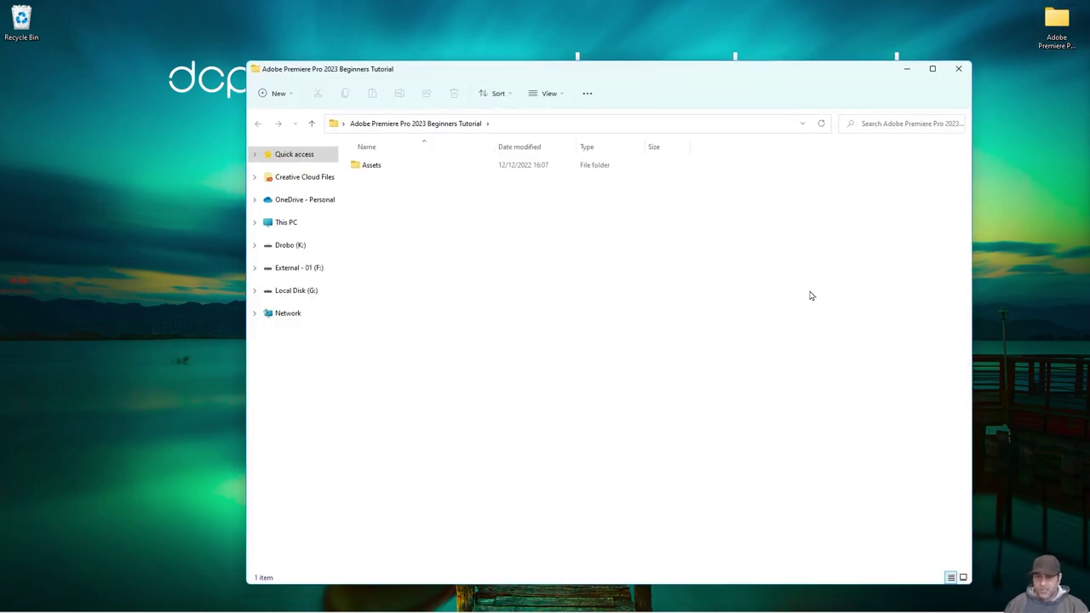
{"action": "left_click", "coordinate": [1055, 75]}
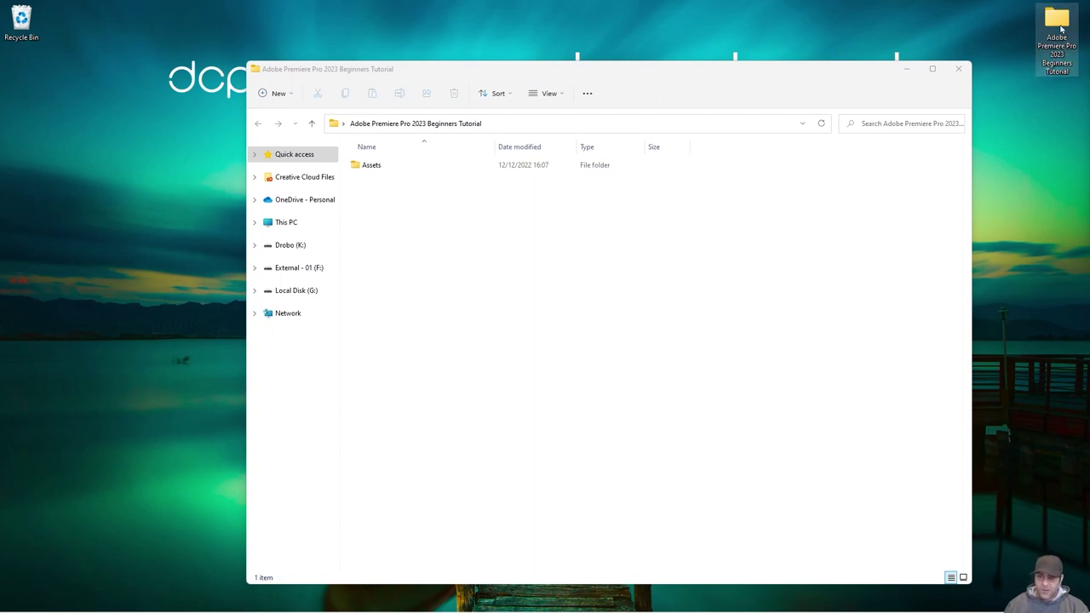
{"action": "left_click", "coordinate": [571, 258]}
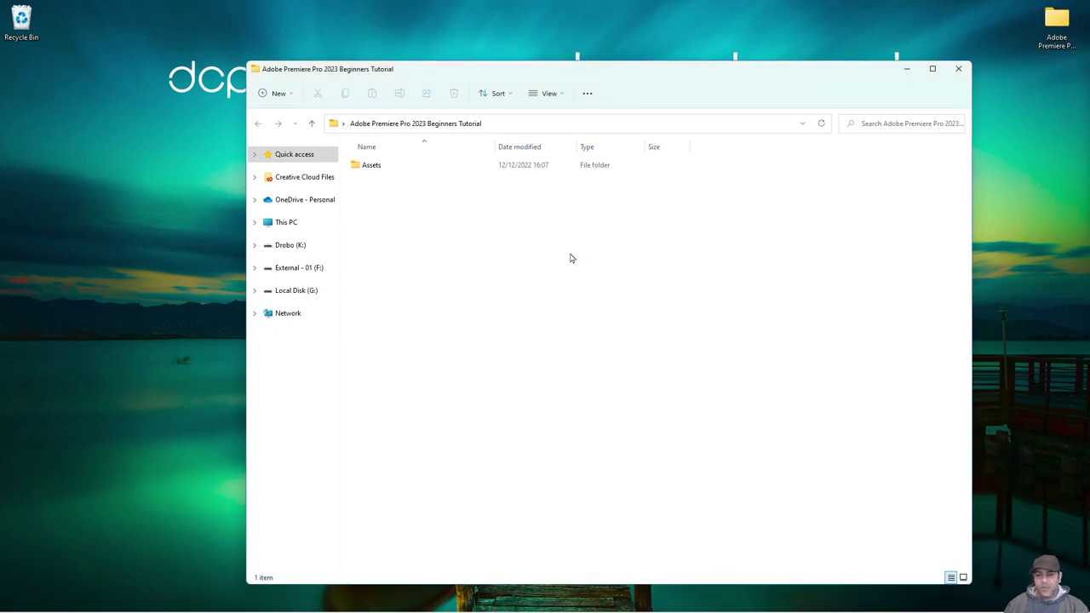
{"action": "double_click", "coordinate": [365, 168]}
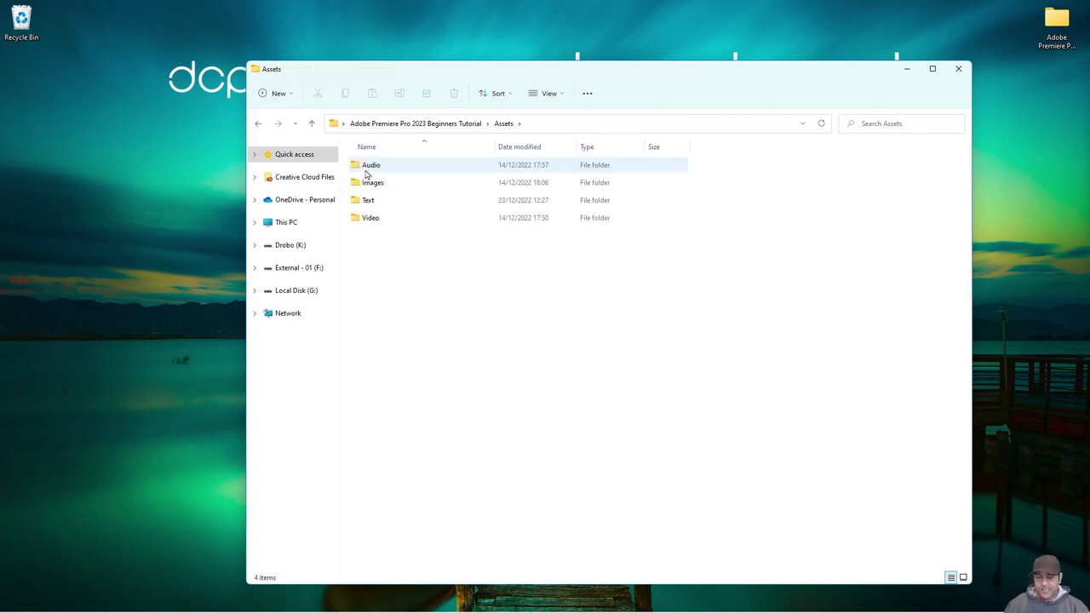
{"action": "left_click", "coordinate": [369, 187]}
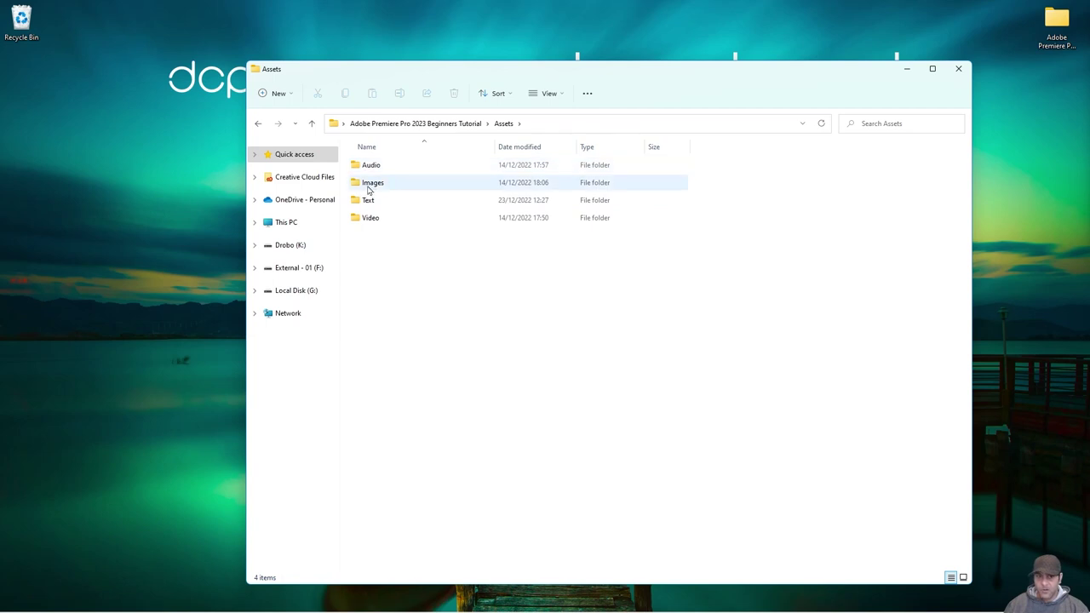
{"action": "left_click", "coordinate": [365, 201]}
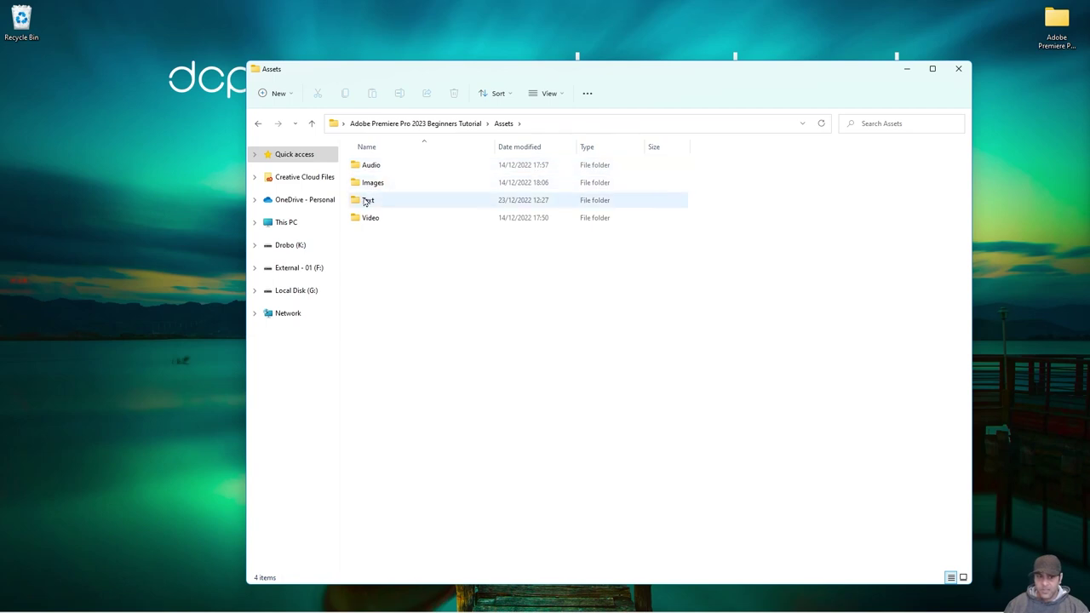
{"action": "left_click_drag", "start_coordinate": [437, 286], "coordinate": [384, 163]}
{"action": "left_click", "coordinate": [397, 286]}
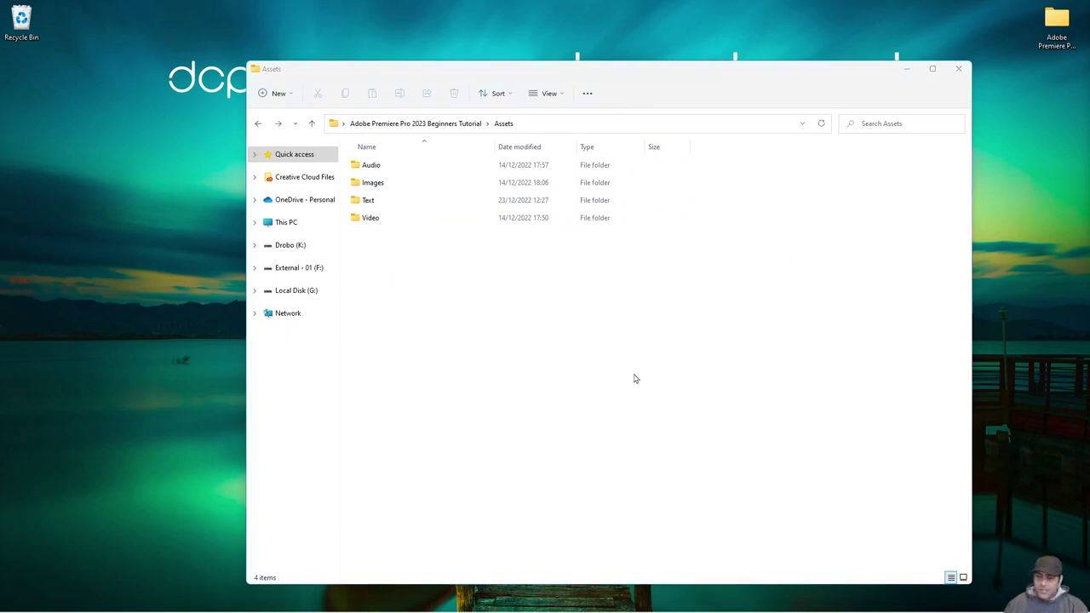
- Open Download Files.txt from the Text folder, fit it to the left half of the screen, and return to the folder window
{"action": "double_click", "coordinate": [369, 206]}
{"action": "double_click", "coordinate": [383, 162]}
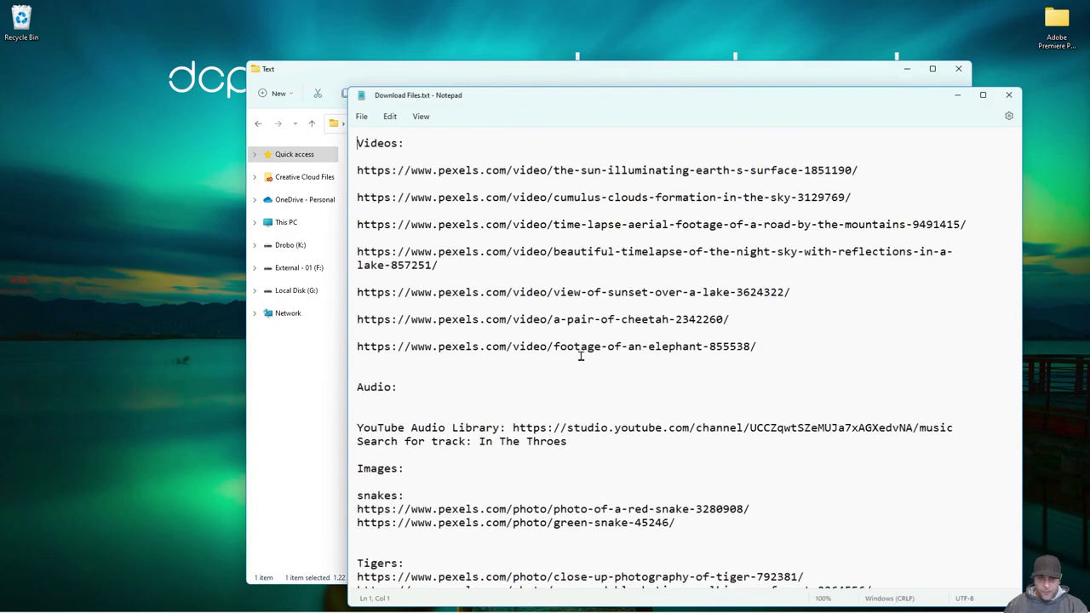
{"action": "key", "text": "super+Left"}
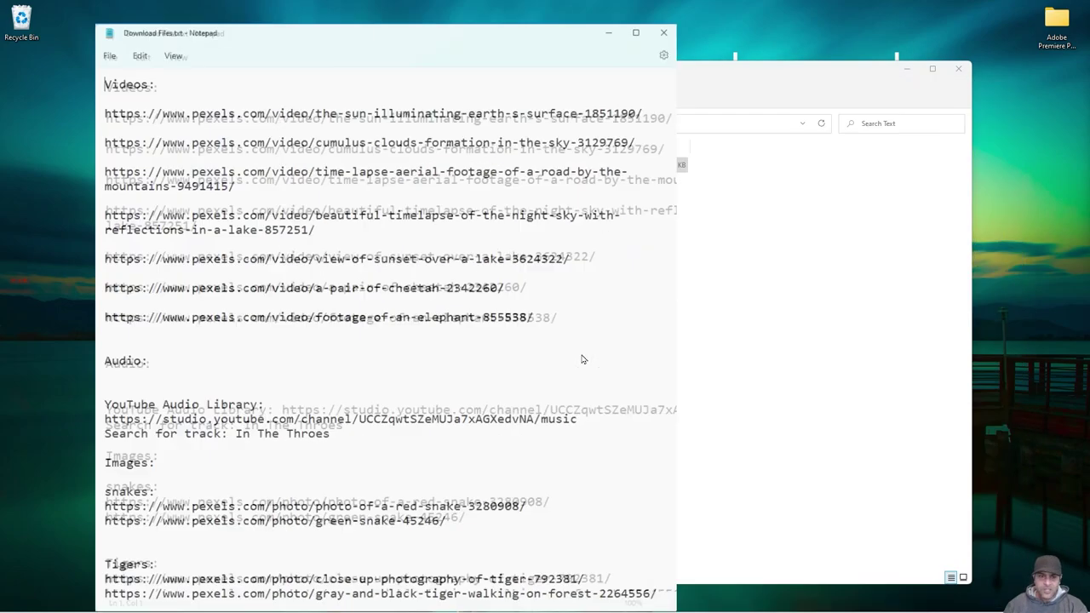
{"action": "left_click", "coordinate": [560, 255]}
{"action": "left_click", "coordinate": [647, 300]}
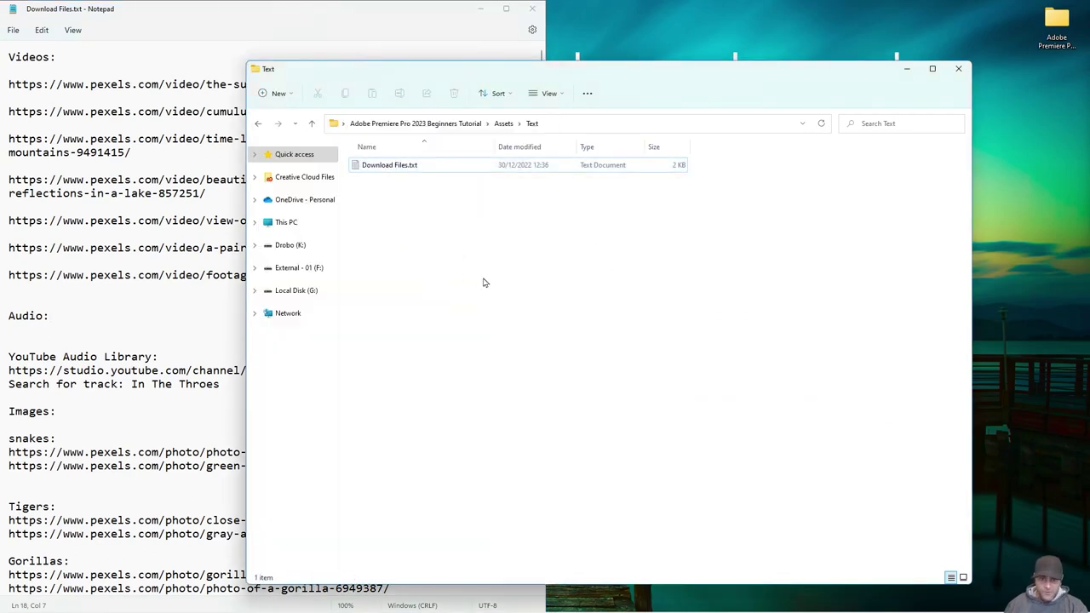
- Look through the contents of the Audio, Images and Video folders inside Assets
{"action": "left_click", "coordinate": [259, 124]}
{"action": "double_click", "coordinate": [370, 166]}
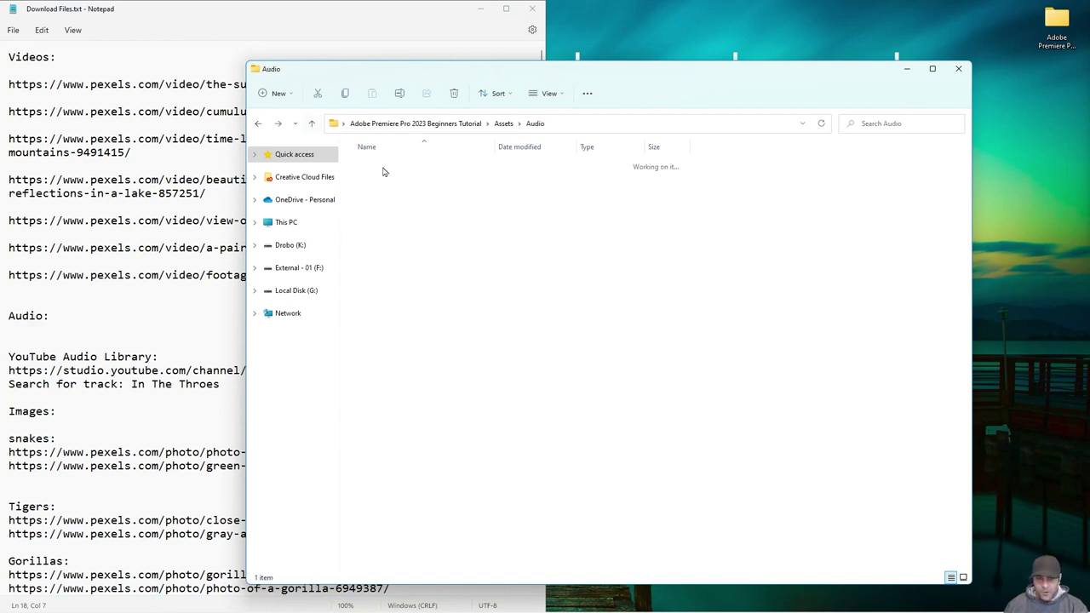
{"action": "left_click", "coordinate": [258, 123]}
{"action": "double_click", "coordinate": [379, 184]}
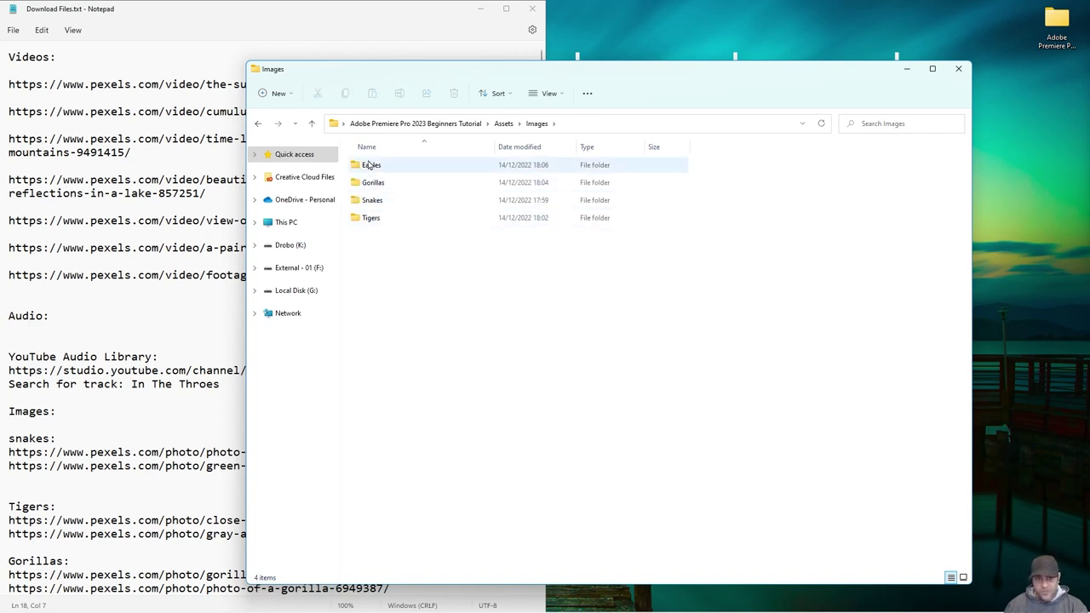
{"action": "left_click", "coordinate": [258, 124]}
{"action": "left_click", "coordinate": [372, 218]}
{"action": "double_click", "coordinate": [371, 218]}
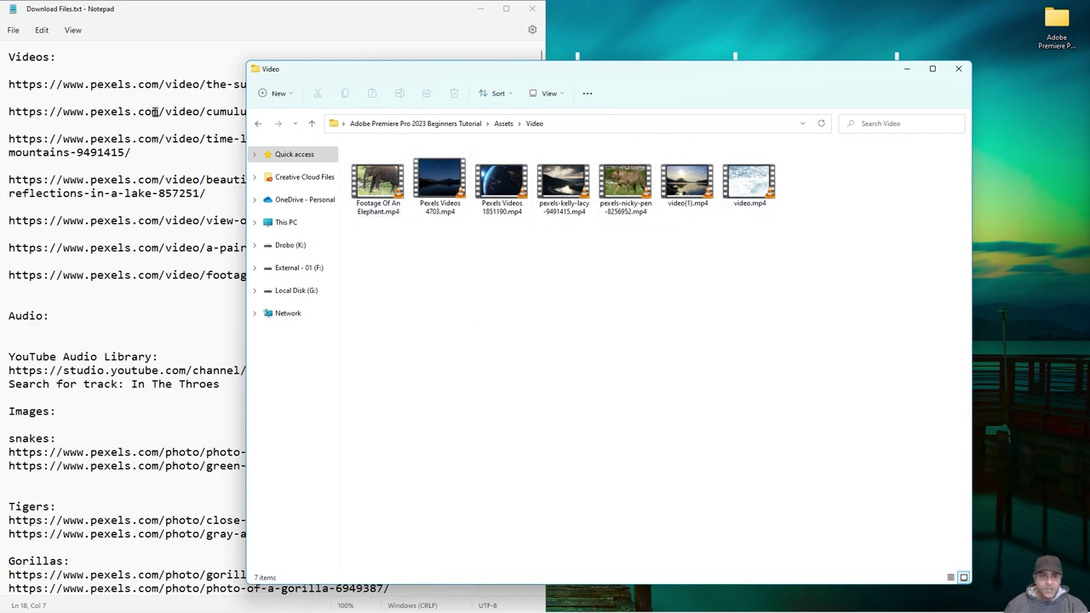
- Return to the Text folder and bring up Download Files.txt again
{"action": "left_click", "coordinate": [258, 124]}
{"action": "double_click", "coordinate": [375, 200]}
{"action": "double_click", "coordinate": [393, 165]}
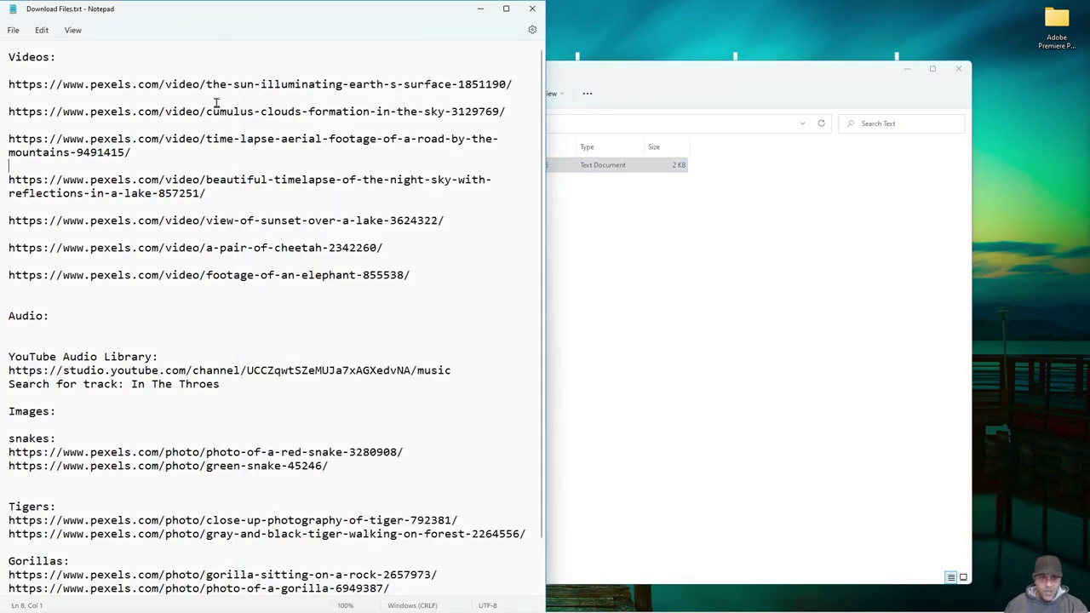
- Copy the Pexels link for the-sun-illuminating-earth-s-surface from the text file and open it in Google Chrome
{"action": "left_click_drag", "start_coordinate": [527, 89], "coordinate": [7, 84]}
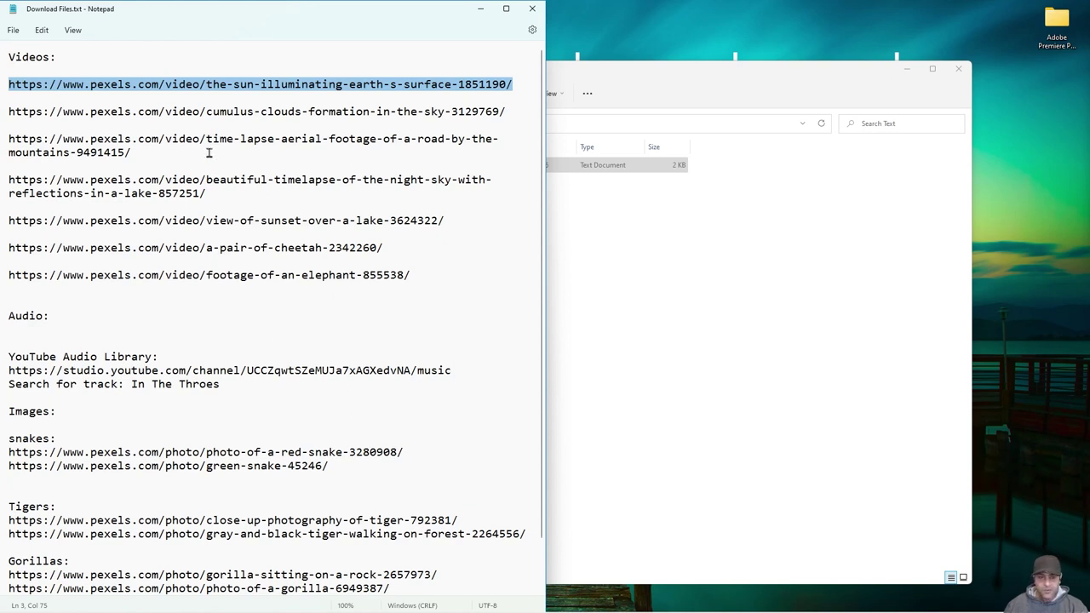
{"action": "right_click", "coordinate": [271, 89]}
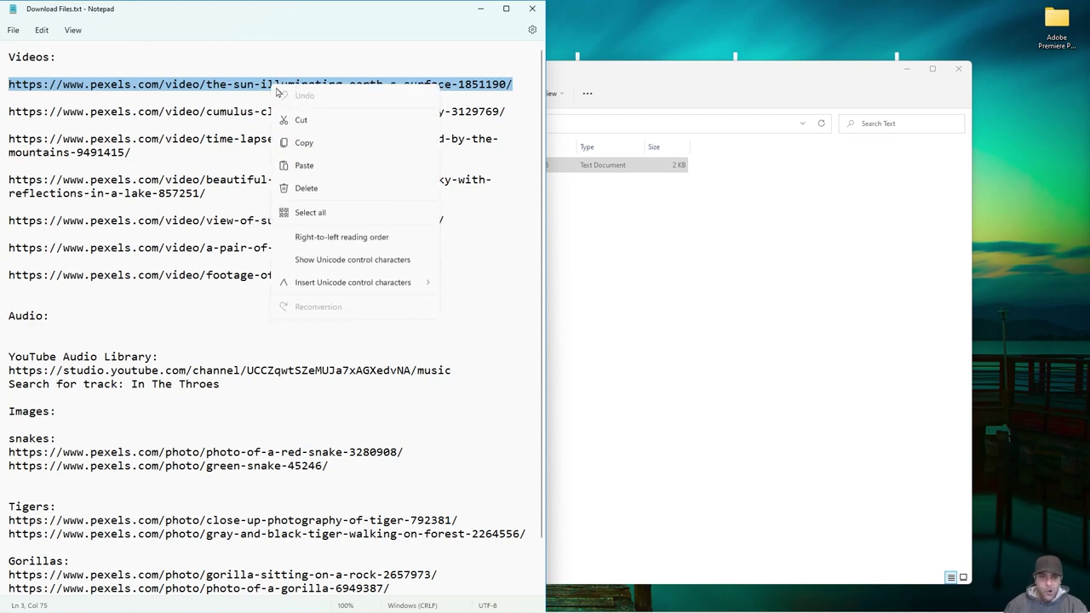
{"action": "left_click", "coordinate": [311, 142]}
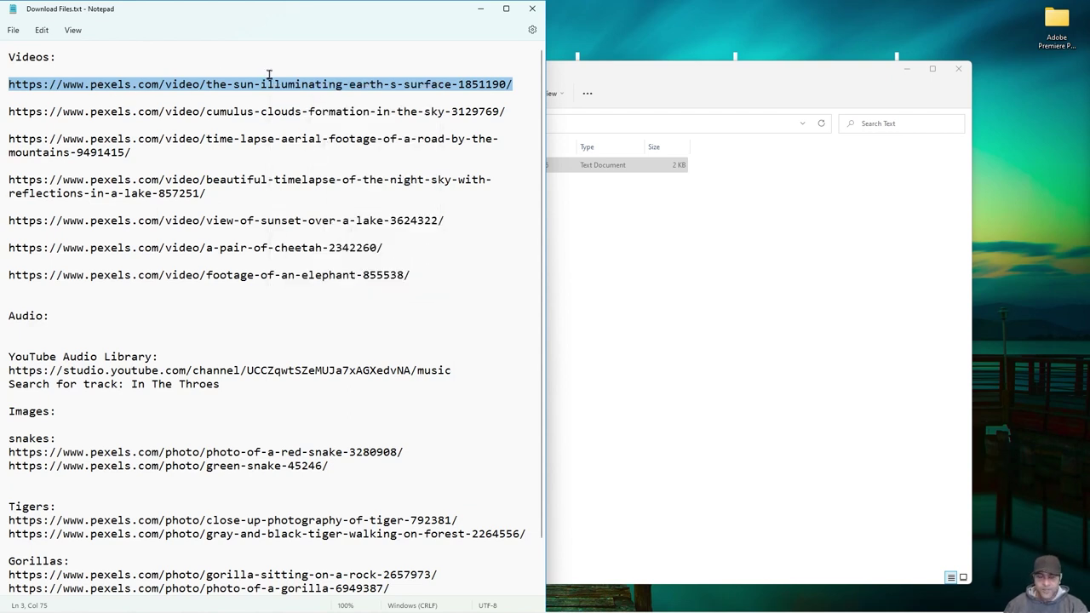
{"action": "key", "text": "super"}
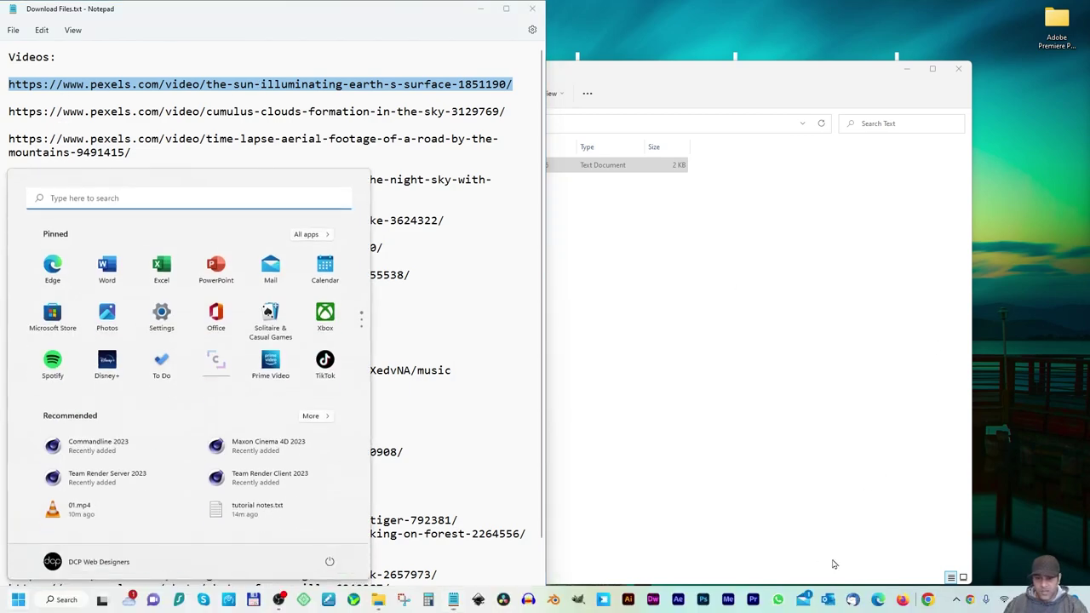
{"action": "left_click", "coordinate": [927, 605]}
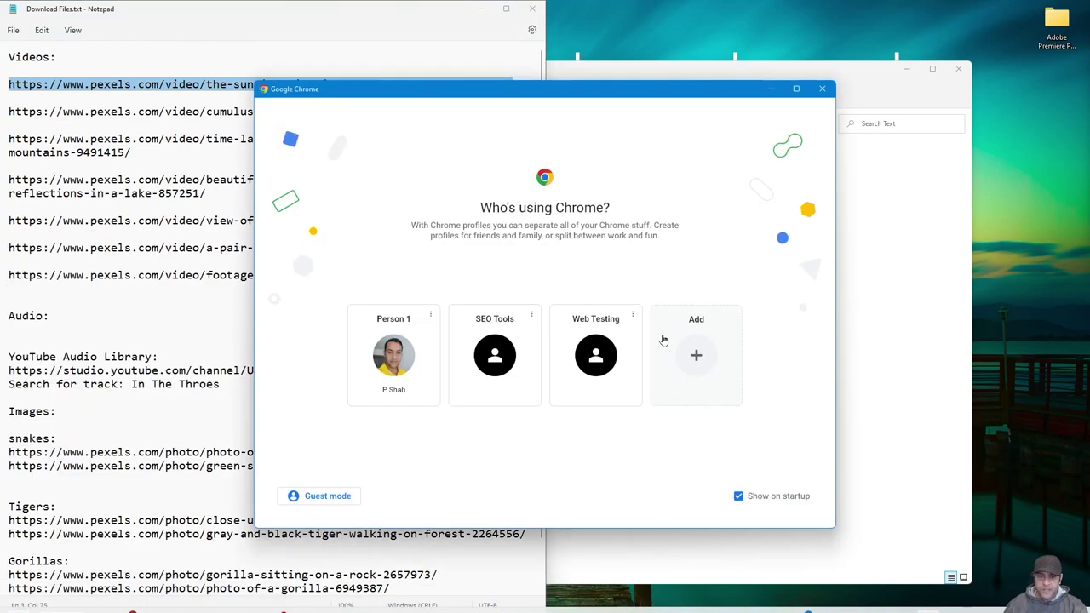
{"action": "left_click", "coordinate": [390, 373]}
{"action": "key", "text": "ctrl+v"}
{"action": "key", "text": "Return"}
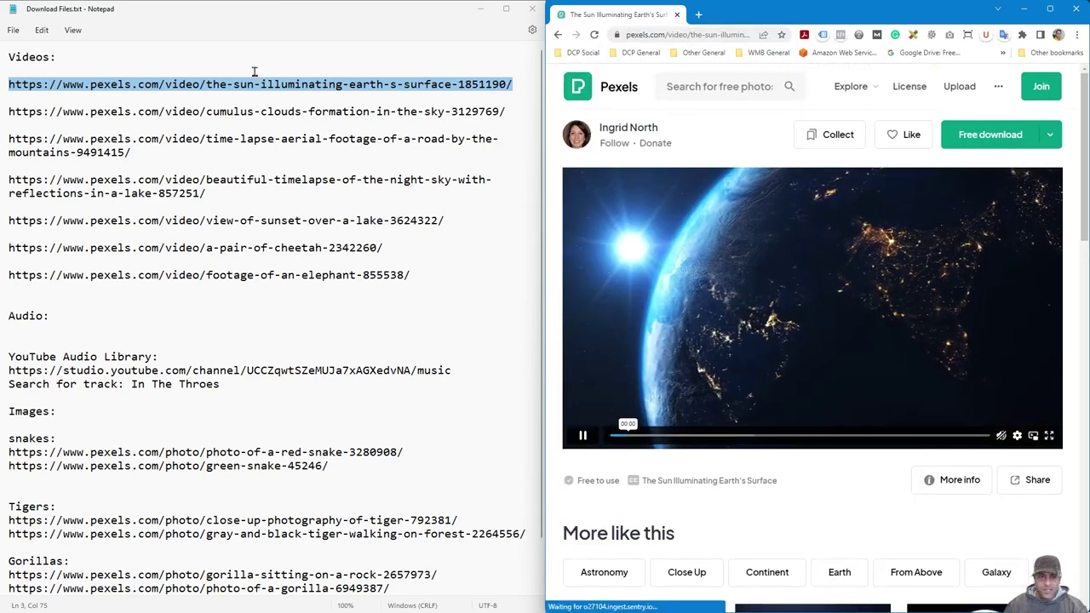
- Choose the Full HD 1920×1080 download size for the earth video, and highlight all the video links in the text file
{"action": "left_click", "coordinate": [1052, 136]}
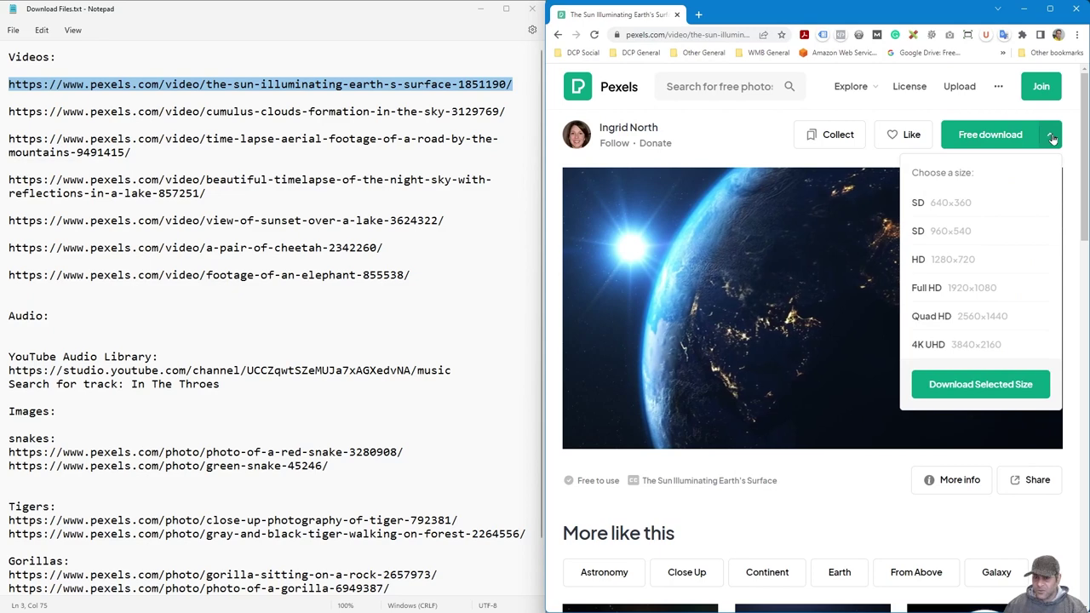
{"action": "left_click", "coordinate": [943, 290]}
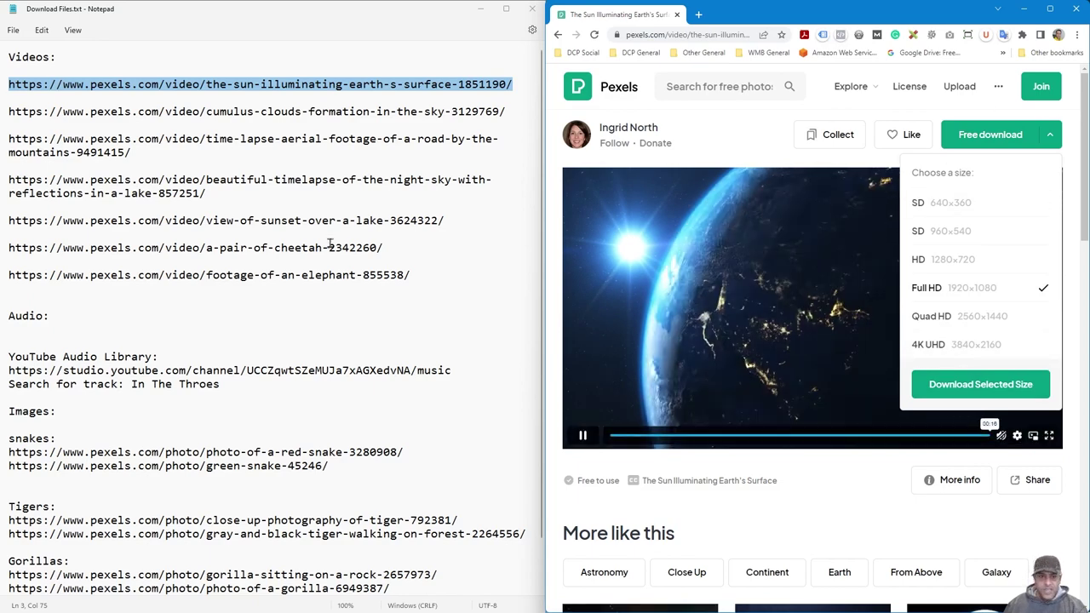
{"action": "left_click", "coordinate": [451, 279]}
{"action": "left_click_drag", "start_coordinate": [451, 279], "coordinate": [13, 100]}
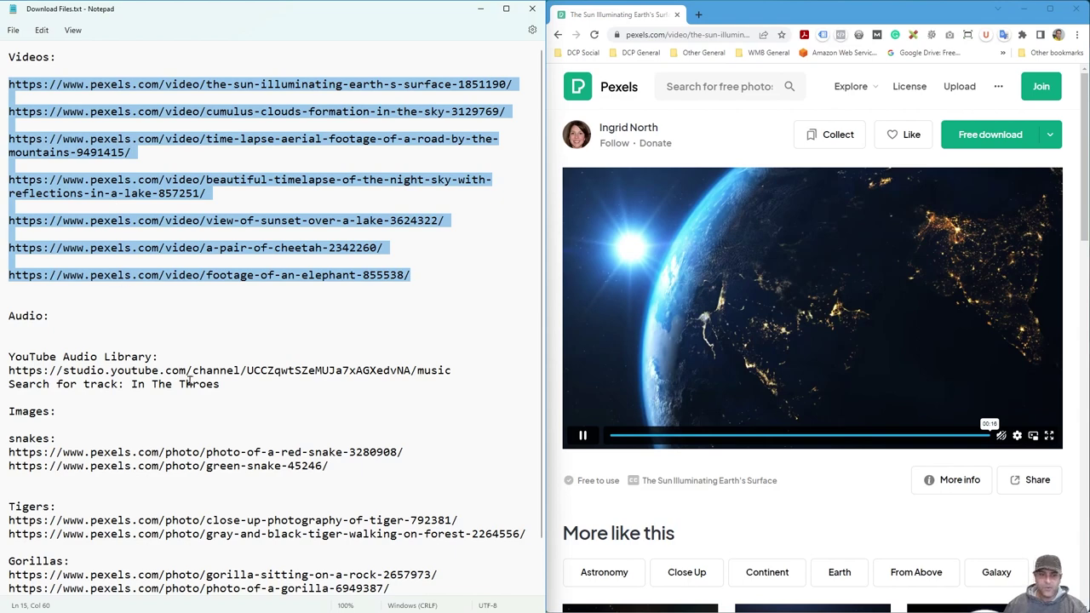
- Open the YouTube Audio Library link from the text file in the browser
{"action": "left_click_drag", "start_coordinate": [469, 374], "coordinate": [1, 376]}
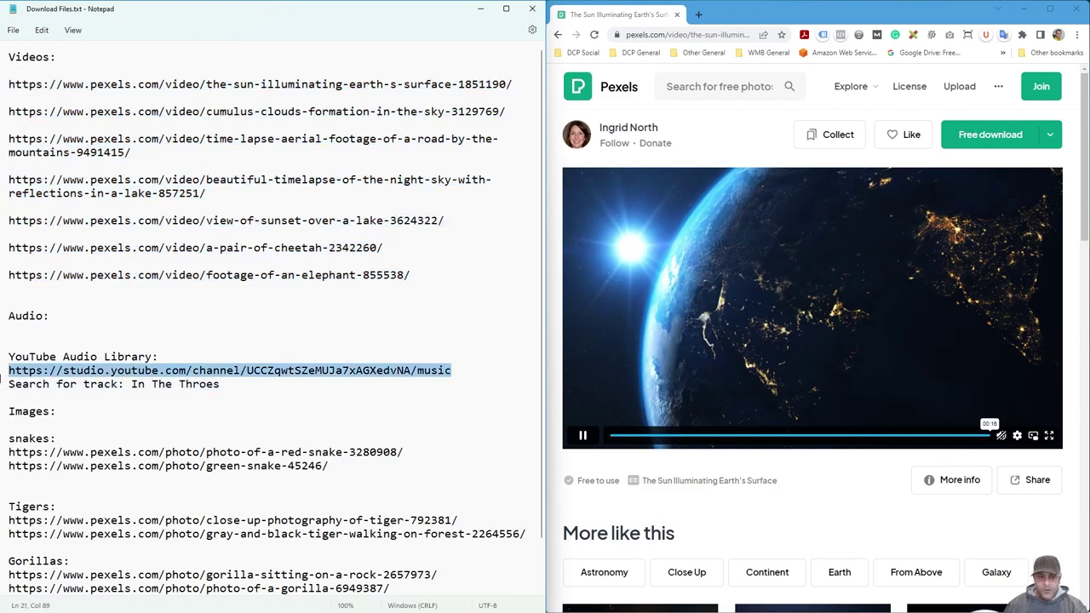
{"action": "left_click", "coordinate": [676, 34]}
{"action": "key", "text": "ctrl+v"}
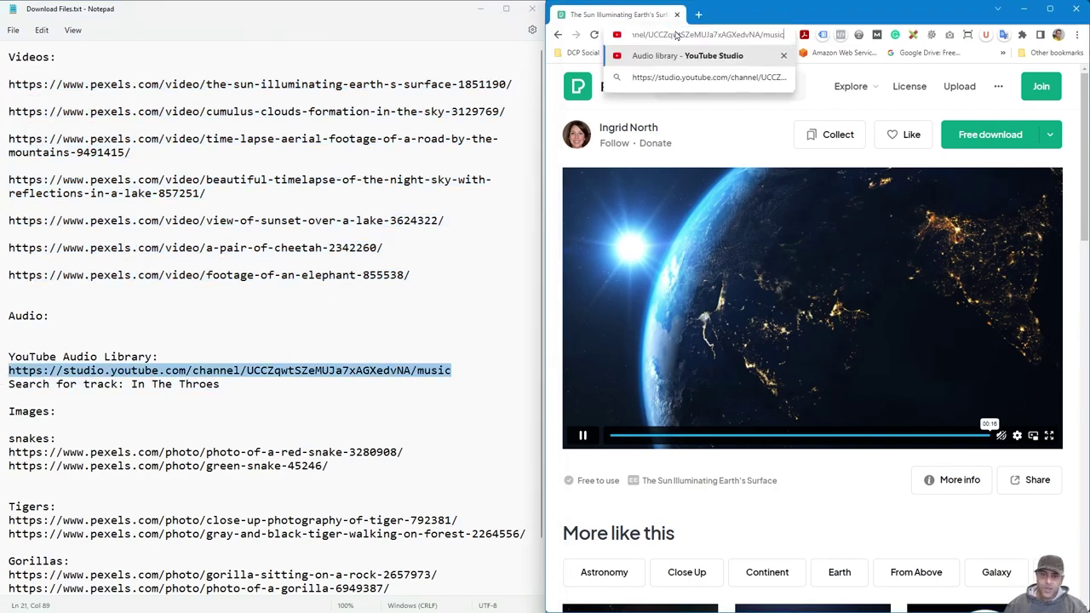
{"action": "key", "text": "Return"}
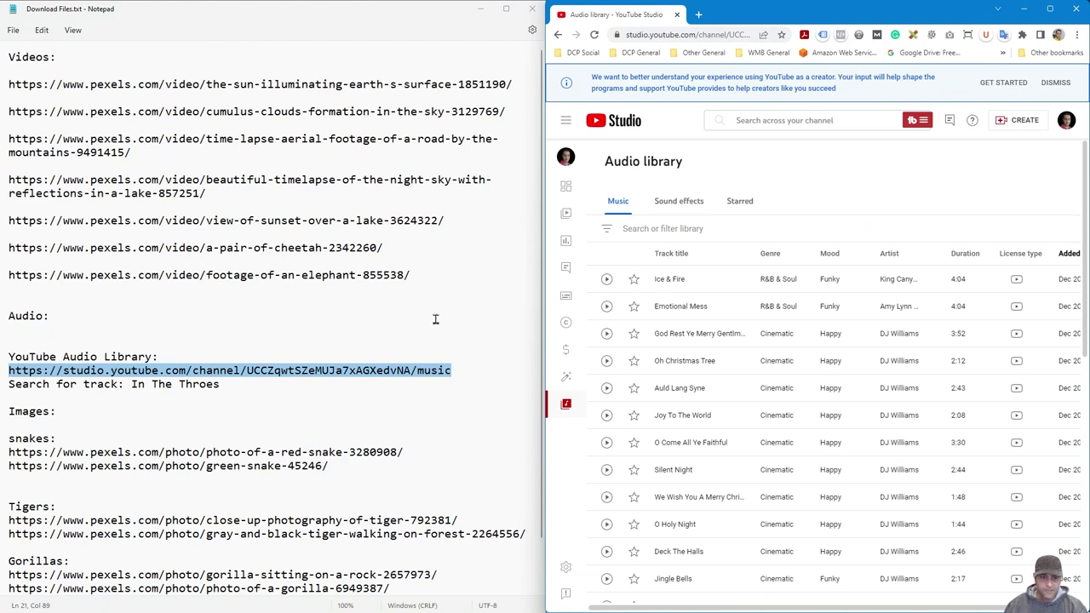
- Copy the track name In The Throes from the text file, search the audio library for it, and widen the browser window
{"action": "left_click_drag", "start_coordinate": [219, 384], "coordinate": [132, 384]}
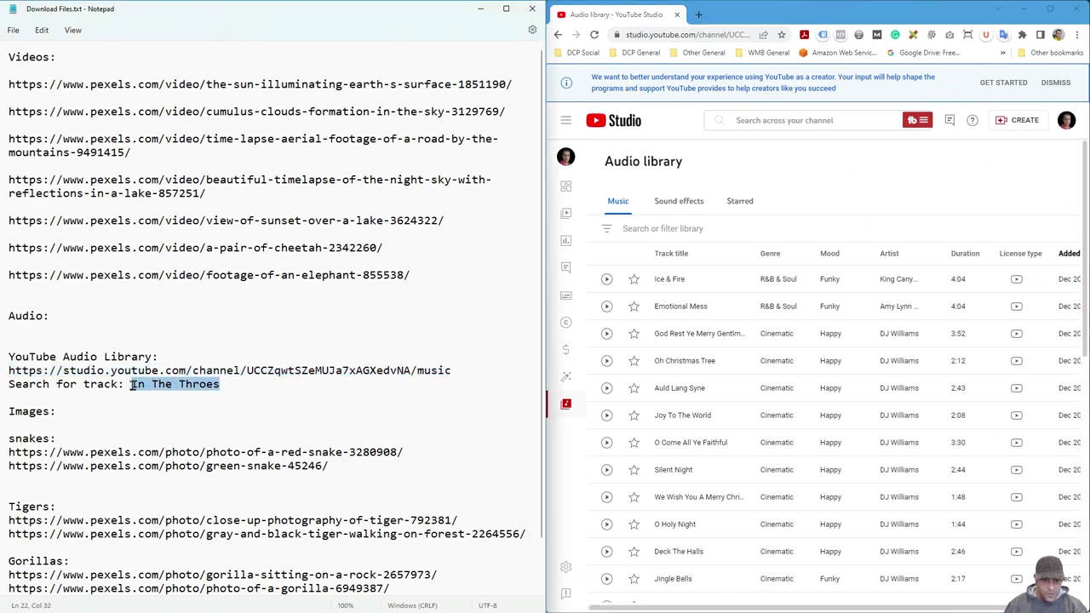
{"action": "right_click", "coordinate": [141, 388]}
{"action": "left_click", "coordinate": [181, 444]}
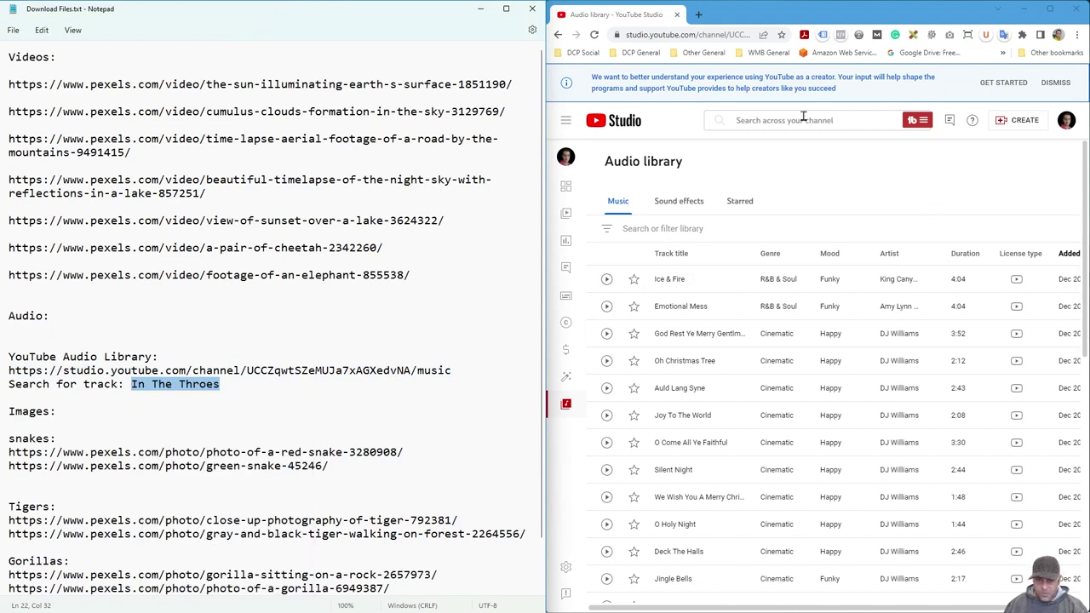
{"action": "left_click", "coordinate": [648, 229]}
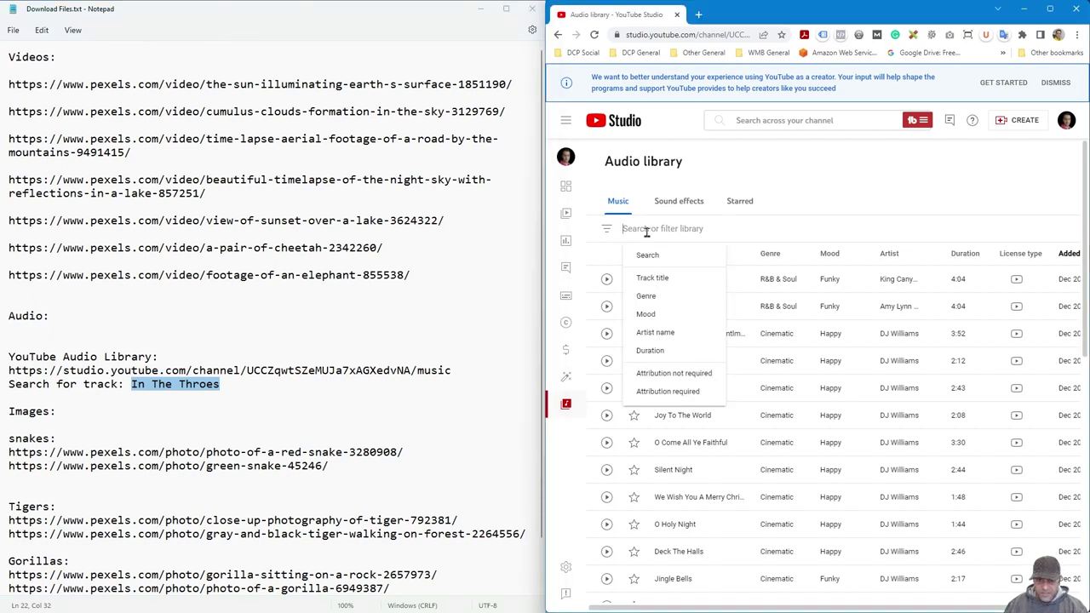
{"action": "key", "text": "ctrl+v"}
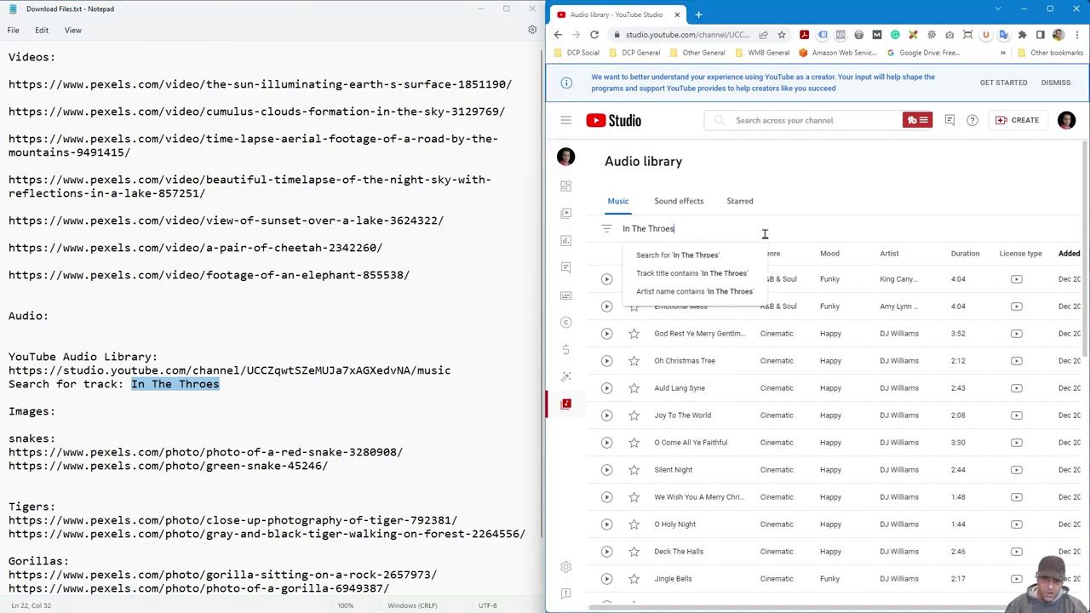
{"action": "key", "text": "Return"}
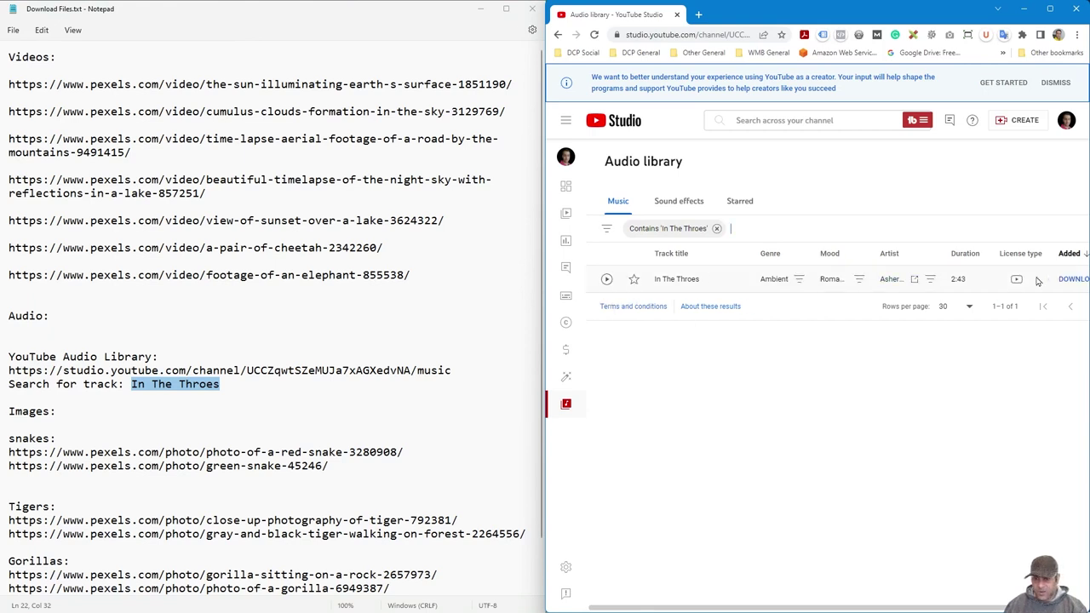
{"action": "left_click_drag", "start_coordinate": [545, 255], "coordinate": [392, 256]}
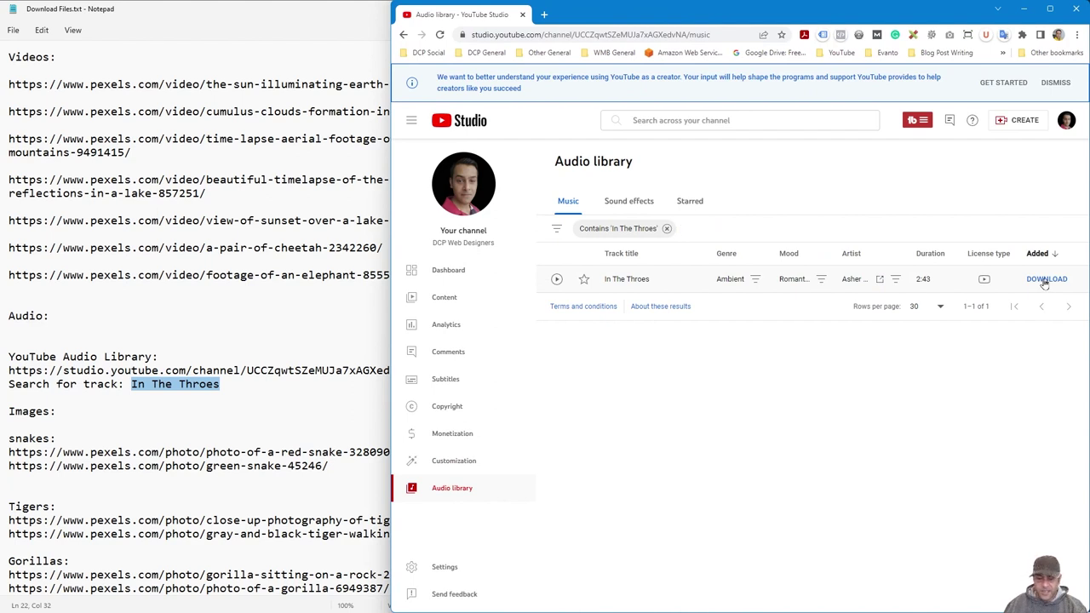
- Review the image links in the text file and fit the Text folder window to the right half of the screen
{"action": "left_click", "coordinate": [131, 453]}
{"action": "scroll", "coordinate": [99, 456], "scroll_direction": "down", "scroll_amount": 1}
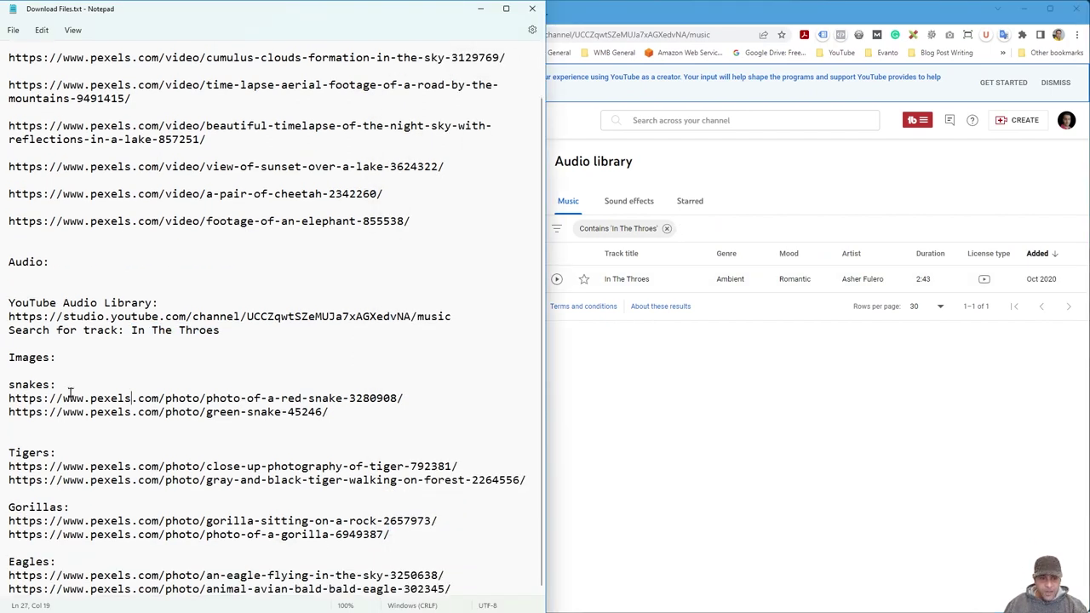
{"action": "left_click", "coordinate": [858, 165]}
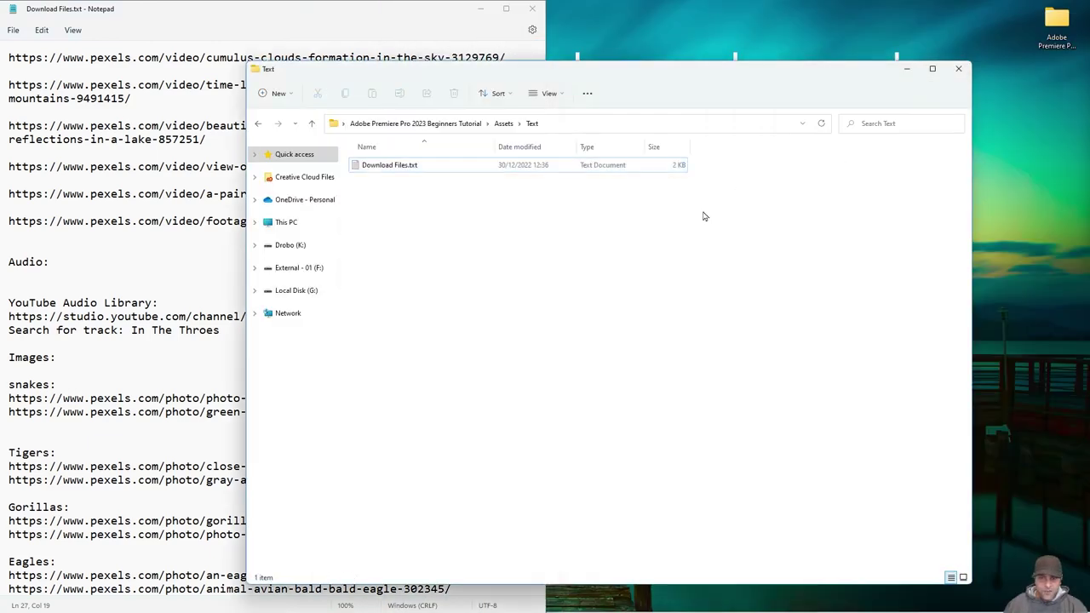
{"action": "key", "text": "super+Right"}
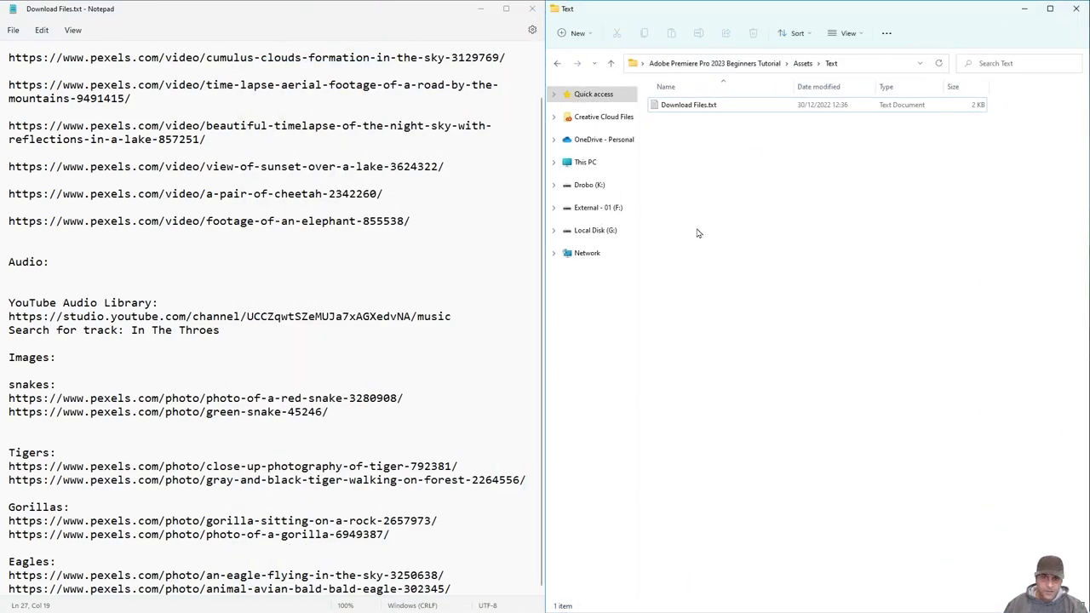
- Compare the video links in the text file with the Video folder's clips, and the audio link with the Audio folder's track
{"action": "left_click", "coordinate": [556, 64]}
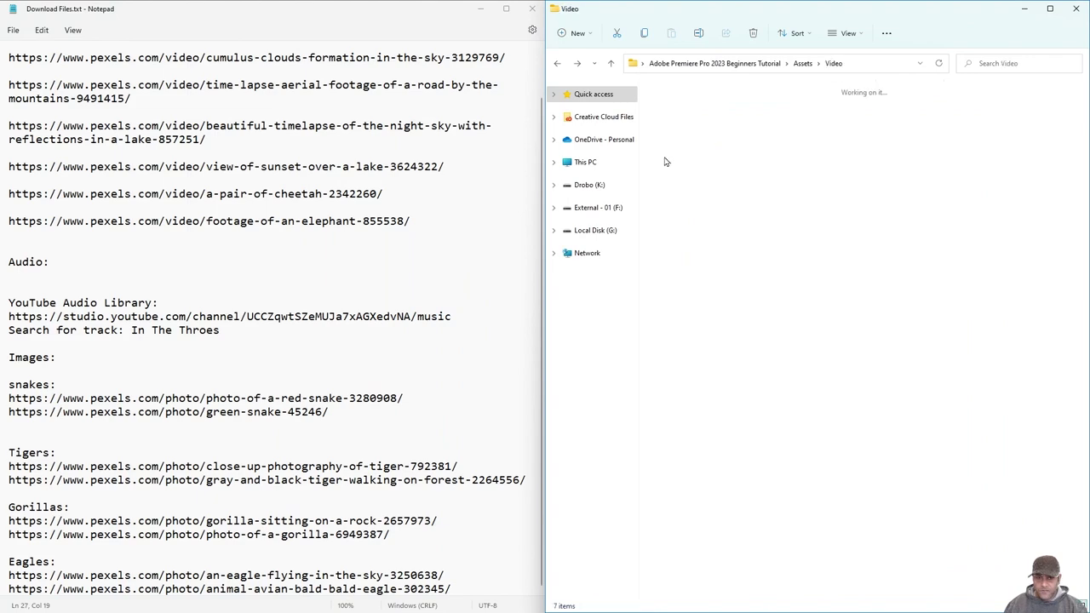
{"action": "left_click_drag", "start_coordinate": [440, 223], "coordinate": [2, 84]}
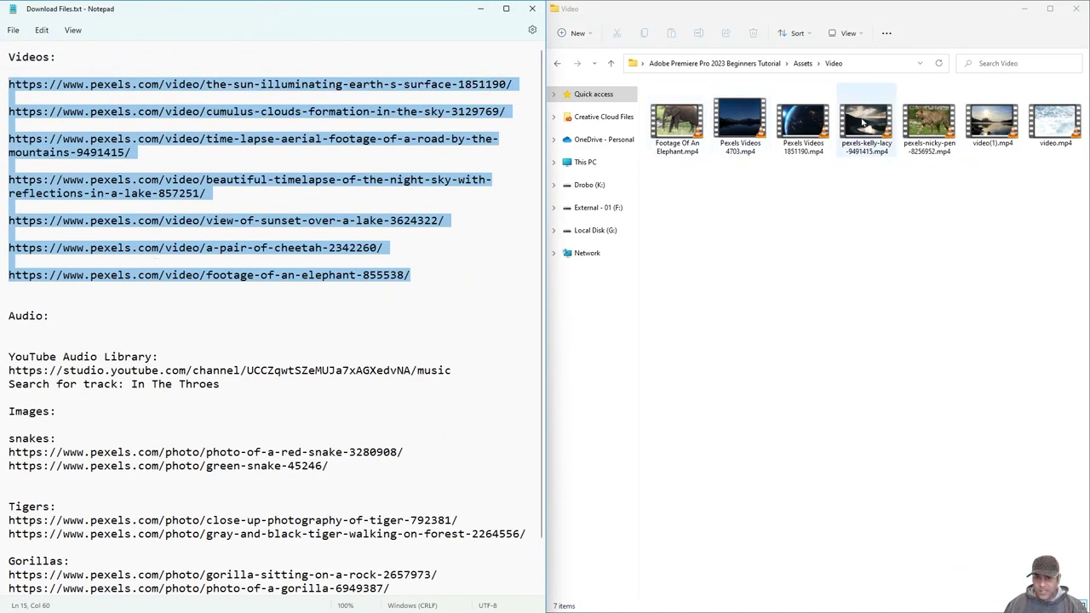
{"action": "left_click", "coordinate": [557, 63]}
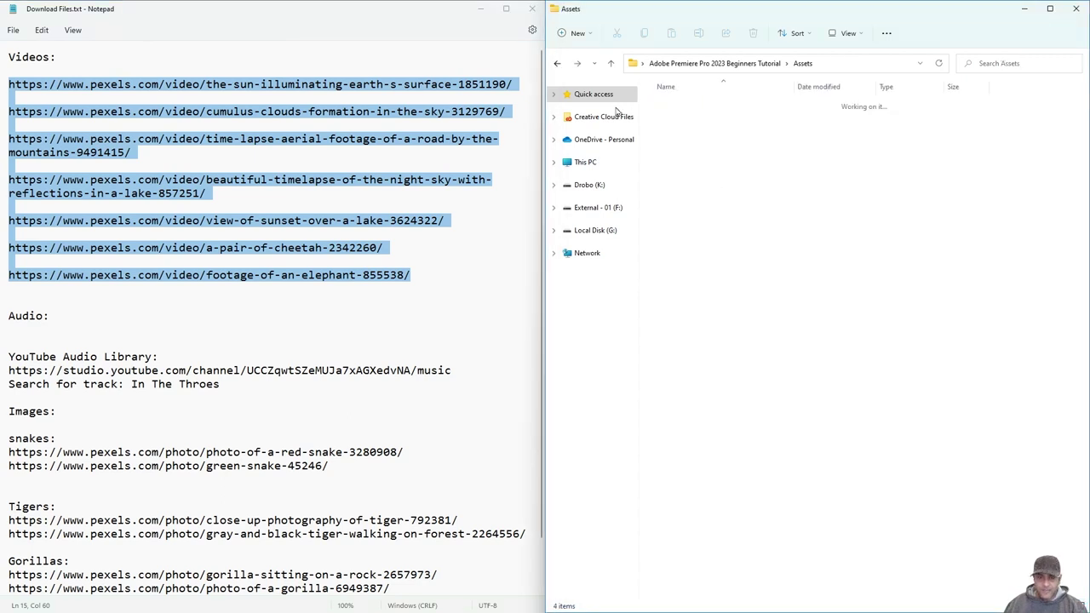
{"action": "double_click", "coordinate": [669, 106]}
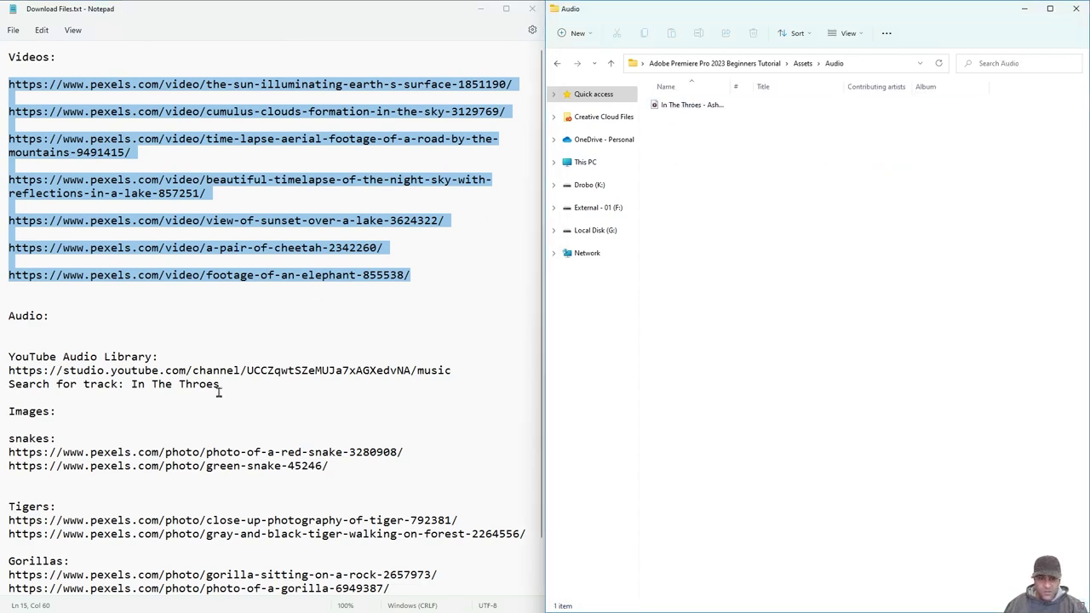
{"action": "left_click_drag", "start_coordinate": [9, 370], "coordinate": [91, 372]}
{"action": "left_click", "coordinate": [691, 105]}
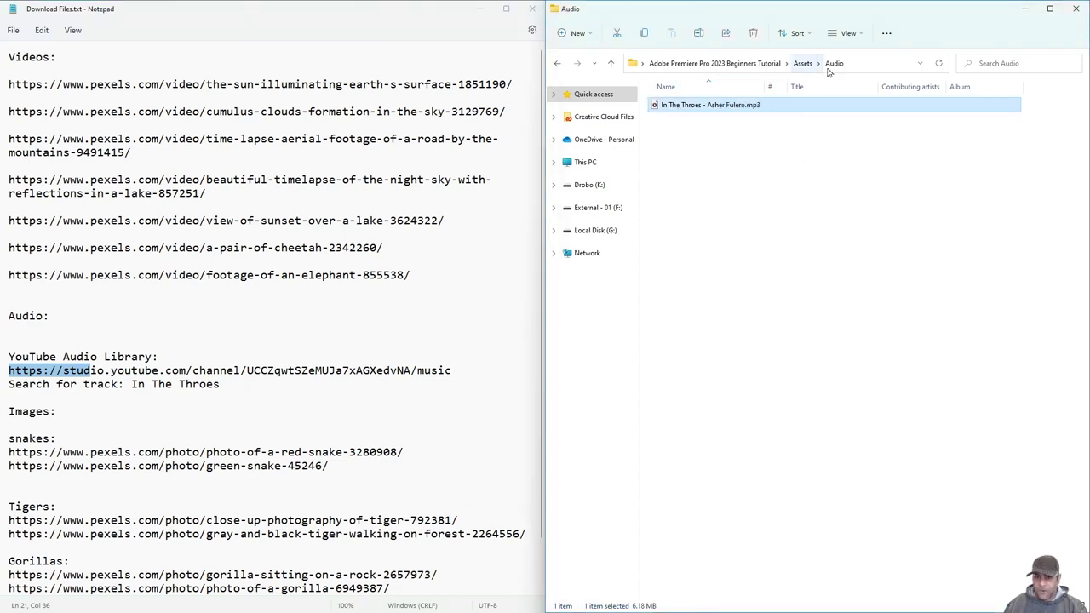
- Open the Images folder and match its subfolders to the snakes, Tigers, Gorillas and Eagles headings in the text file
{"action": "left_click", "coordinate": [558, 64]}
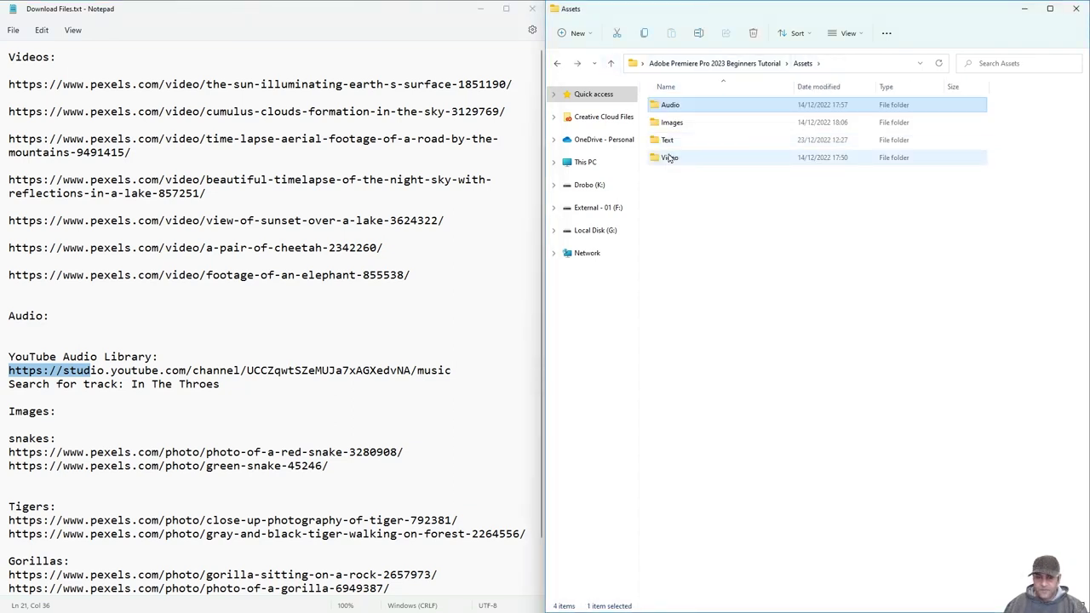
{"action": "left_click", "coordinate": [673, 124]}
{"action": "double_click", "coordinate": [674, 124]}
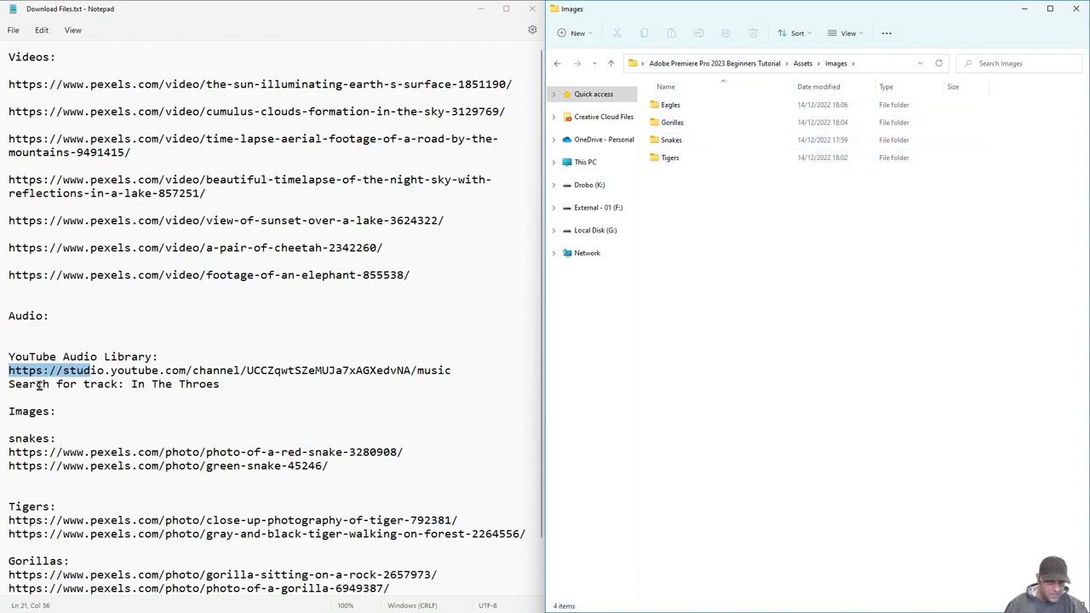
{"action": "scroll", "coordinate": [40, 385], "scroll_direction": "down", "scroll_amount": 1}
{"action": "left_click_drag", "start_coordinate": [12, 387], "coordinate": [43, 397]}
{"action": "left_click", "coordinate": [19, 451]}
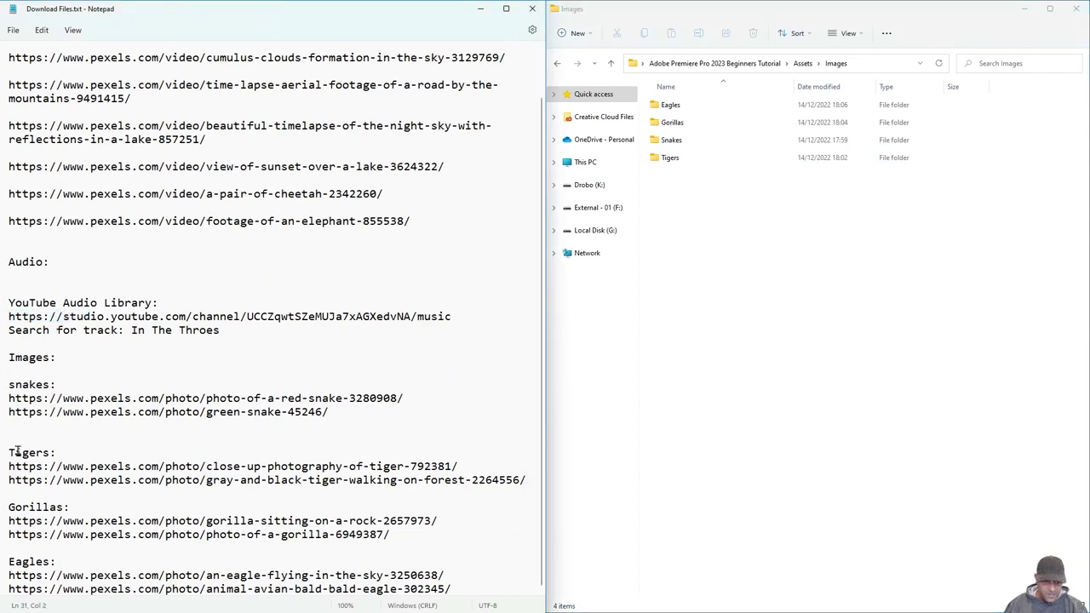
{"action": "left_click_drag", "start_coordinate": [22, 507], "coordinate": [54, 508]}
{"action": "left_click_drag", "start_coordinate": [24, 575], "coordinate": [41, 575]}
- Copy the red snake photo link from the text file and open it in the browser
{"action": "left_click_drag", "start_coordinate": [403, 398], "coordinate": [2, 397]}
{"action": "key", "text": "ctrl+c"}
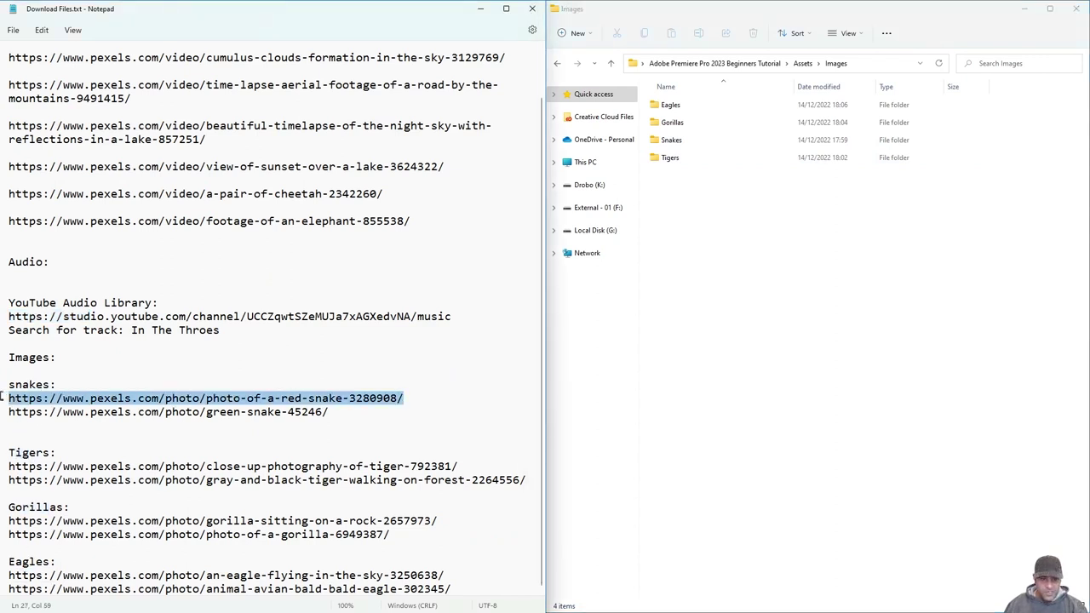
{"action": "key", "text": "alt+Tab"}
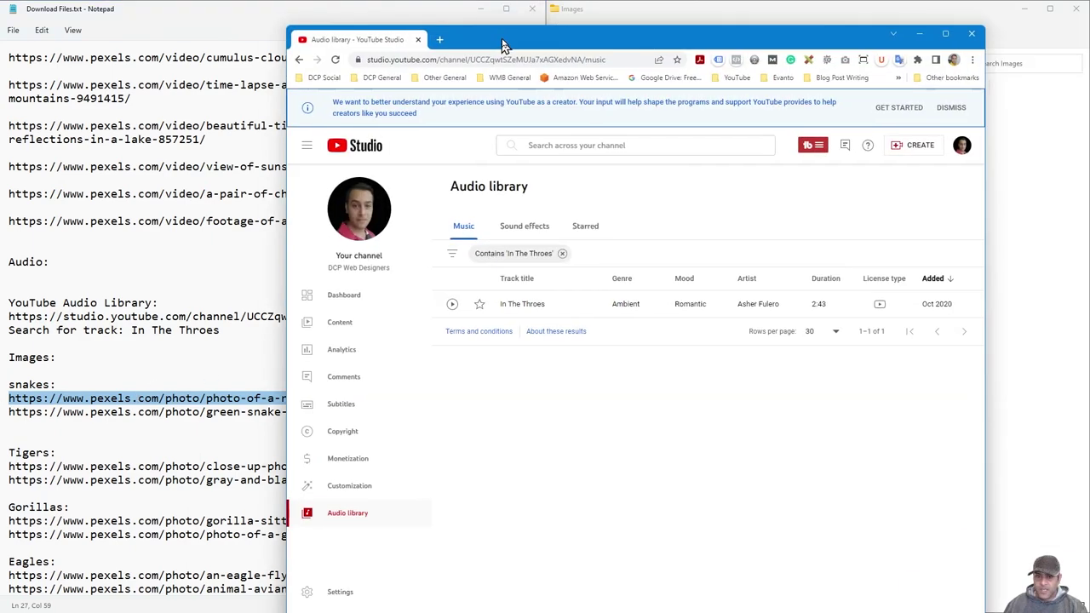
{"action": "left_click_drag", "start_coordinate": [445, 40], "coordinate": [584, 25]}
{"action": "left_click", "coordinate": [577, 47]}
{"action": "key", "text": "ctrl+v"}
{"action": "key", "text": "Return"}
- Check the red snake photo's download options and close the browser window
{"action": "left_click_drag", "start_coordinate": [654, 20], "coordinate": [620, 17]}
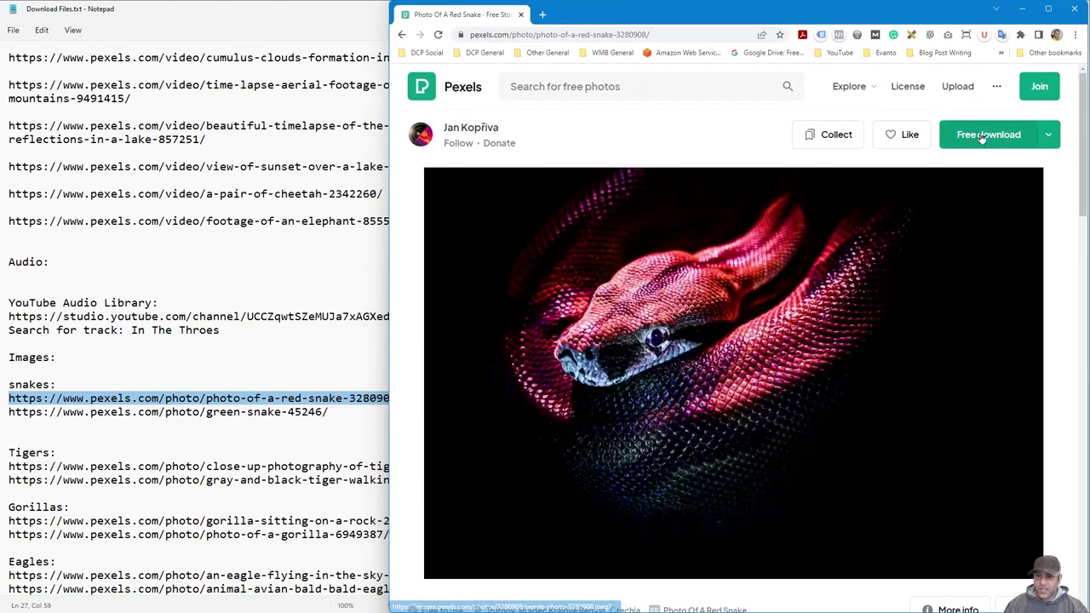
{"action": "left_click", "coordinate": [1042, 136]}
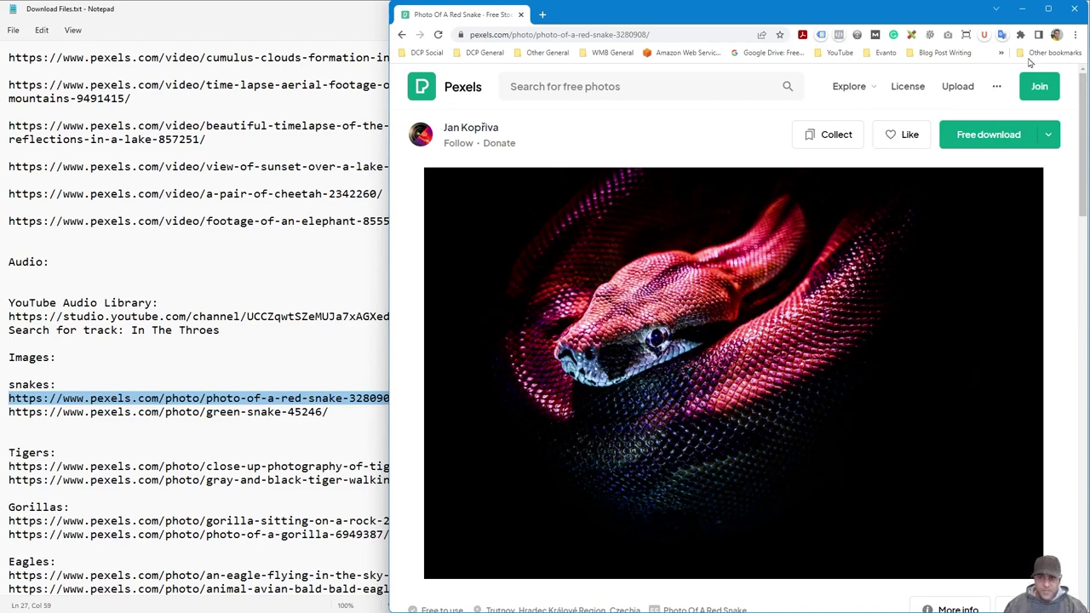
{"action": "left_click", "coordinate": [1074, 8]}
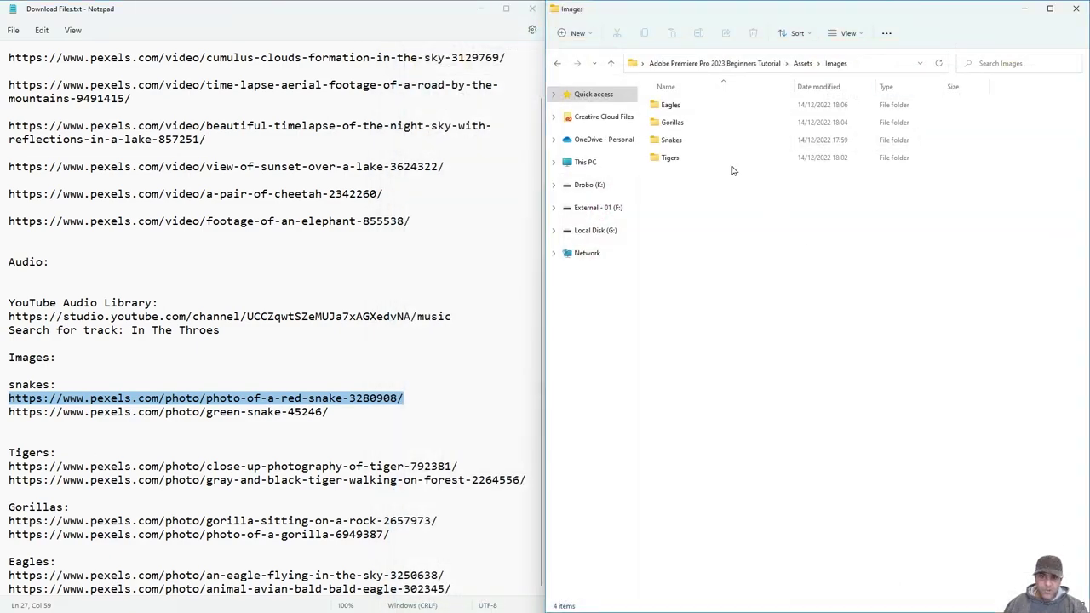
- Look inside the Snakes and Eagles image folders and return to the Images folder
{"action": "left_click", "coordinate": [668, 106]}
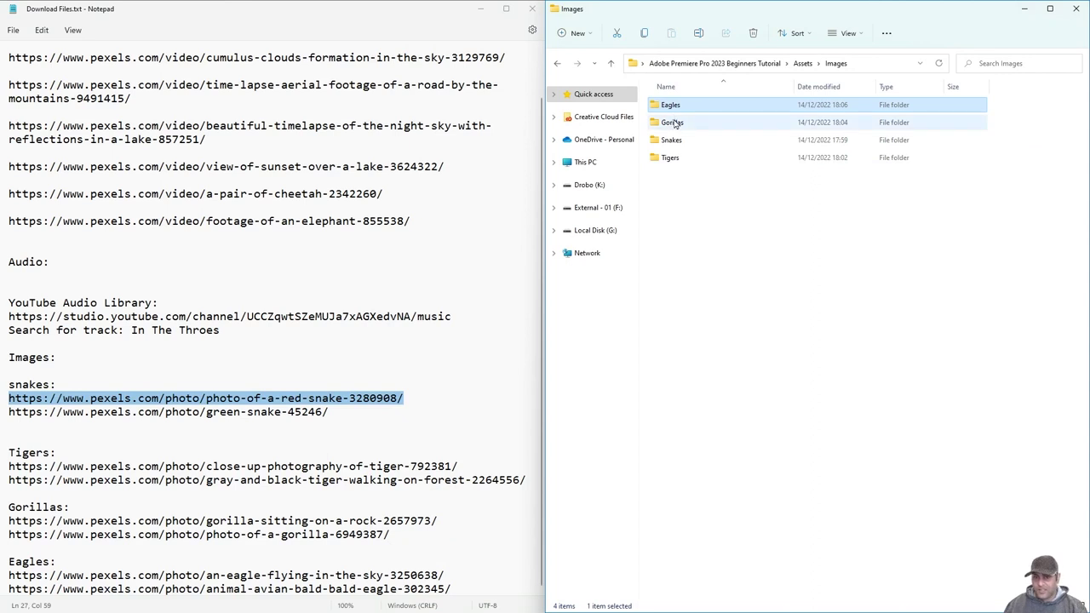
{"action": "double_click", "coordinate": [671, 139]}
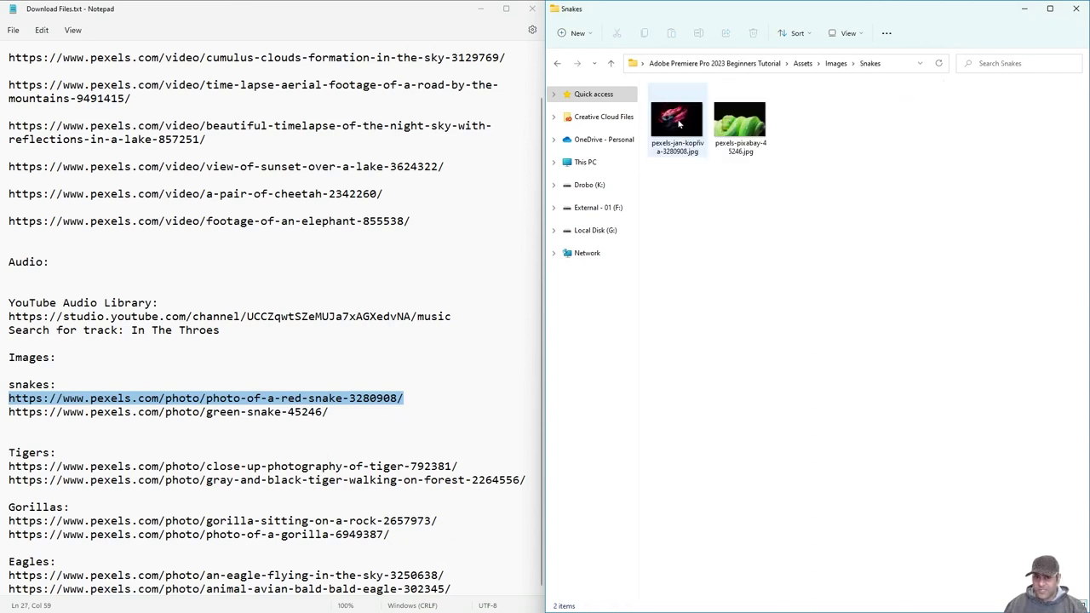
{"action": "key", "text": "alt+Left"}
{"action": "double_click", "coordinate": [685, 109]}
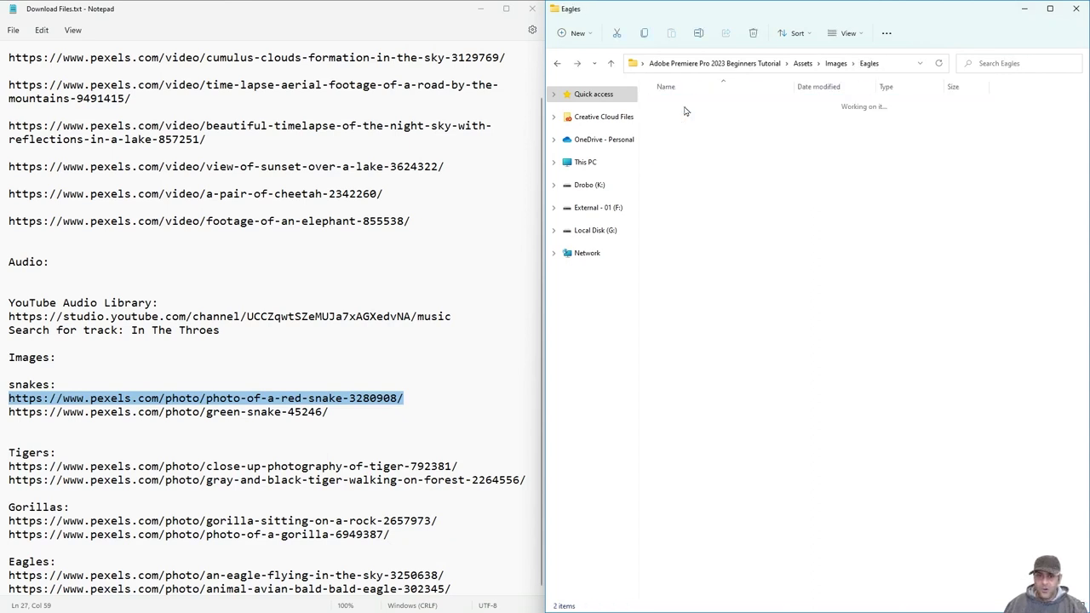
{"action": "left_click", "coordinate": [557, 63]}
- Review the full list of video, audio and image links by highlighting everything in the text file, and clear the selection
{"action": "left_click", "coordinate": [424, 209]}
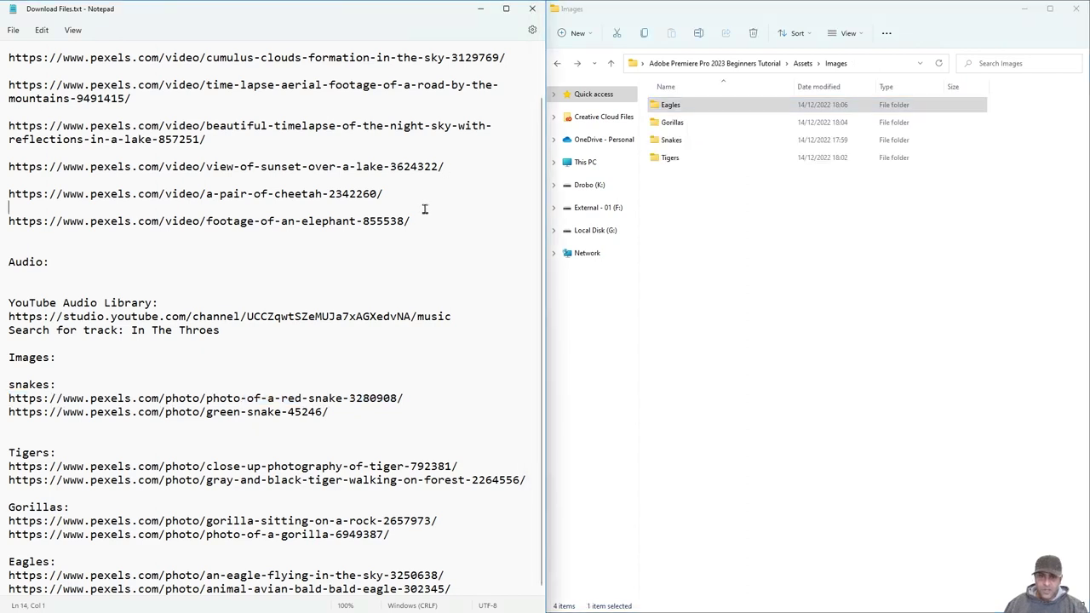
{"action": "left_click_drag", "start_coordinate": [146, 58], "coordinate": [173, 45]}
{"action": "left_click", "coordinate": [218, 189]}
{"action": "scroll", "coordinate": [171, 366], "scroll_direction": "down", "scroll_amount": 1}
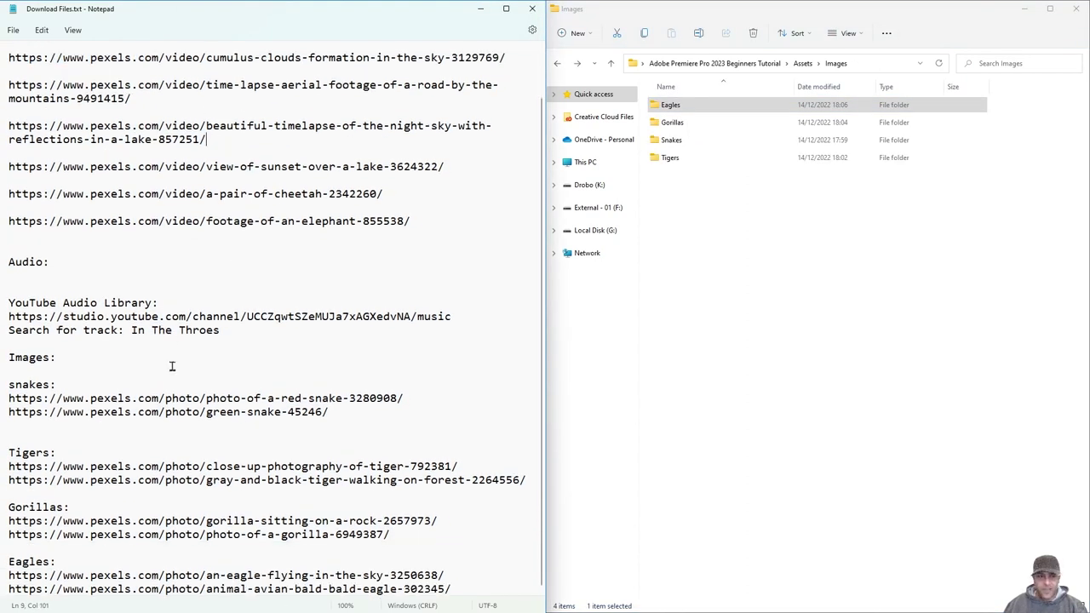
{"action": "left_click_drag", "start_coordinate": [452, 588], "coordinate": [12, 11]}
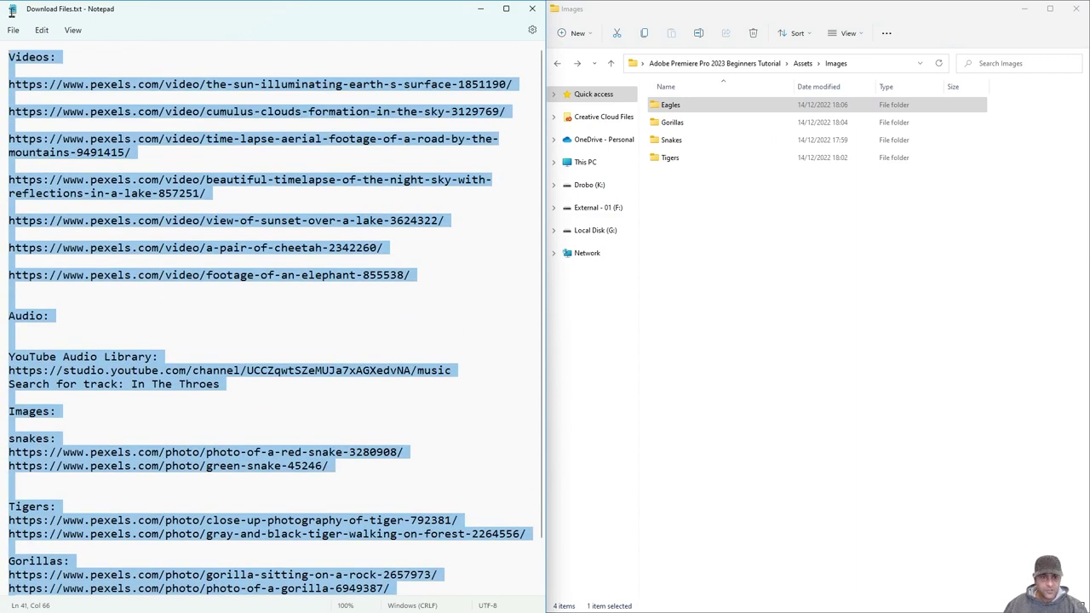
{"action": "left_click", "coordinate": [216, 146]}
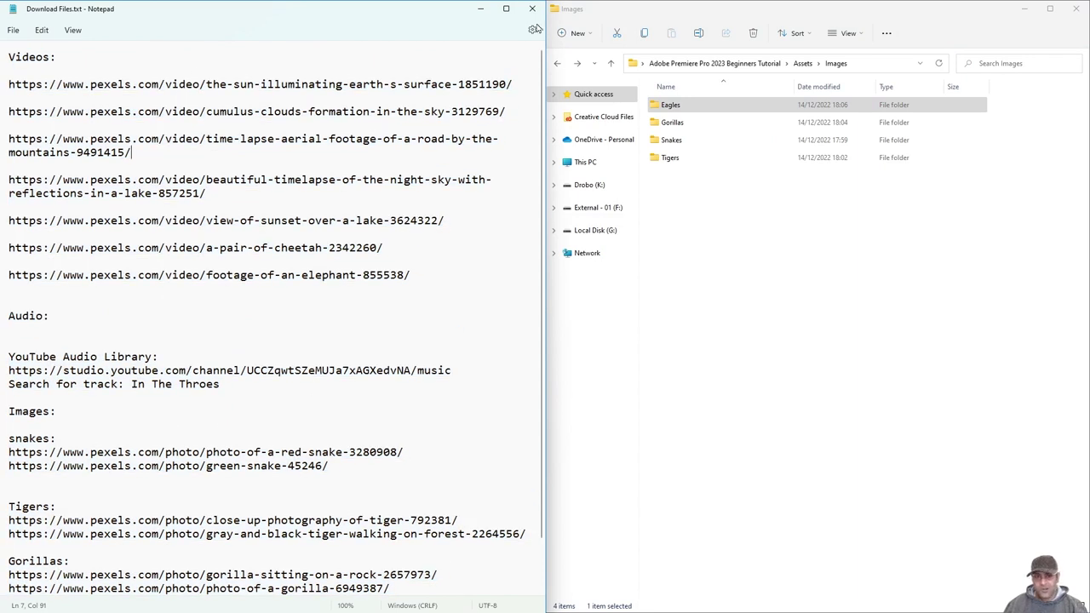
- Close the Download Files.txt text file and the Images folder window
{"action": "left_click_drag", "start_coordinate": [536, 25], "coordinate": [533, 16]}
{"action": "left_click", "coordinate": [809, 277]}
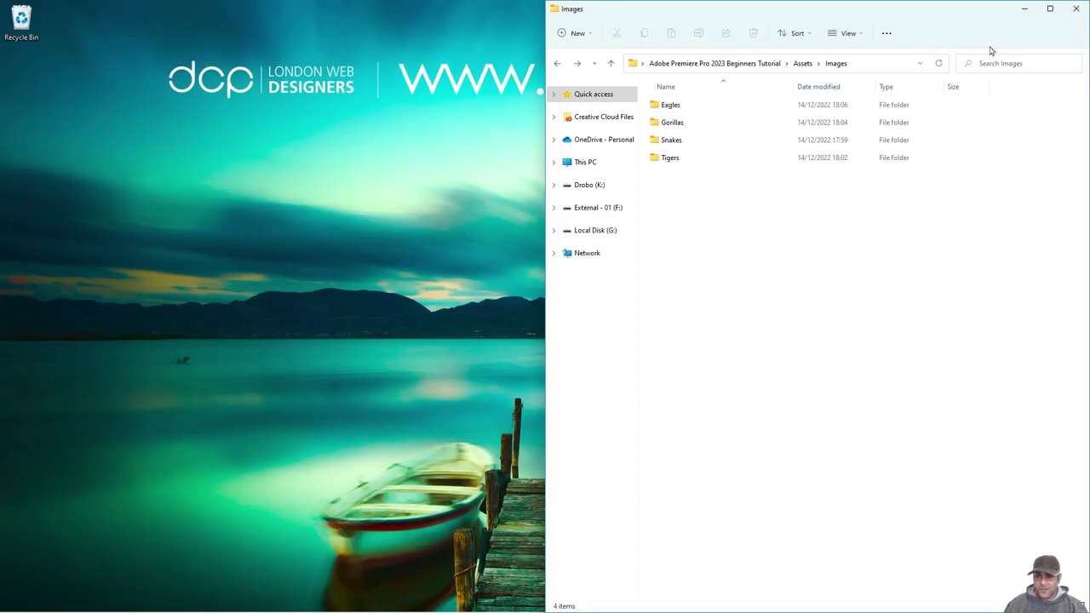
{"action": "left_click", "coordinate": [1077, 9]}
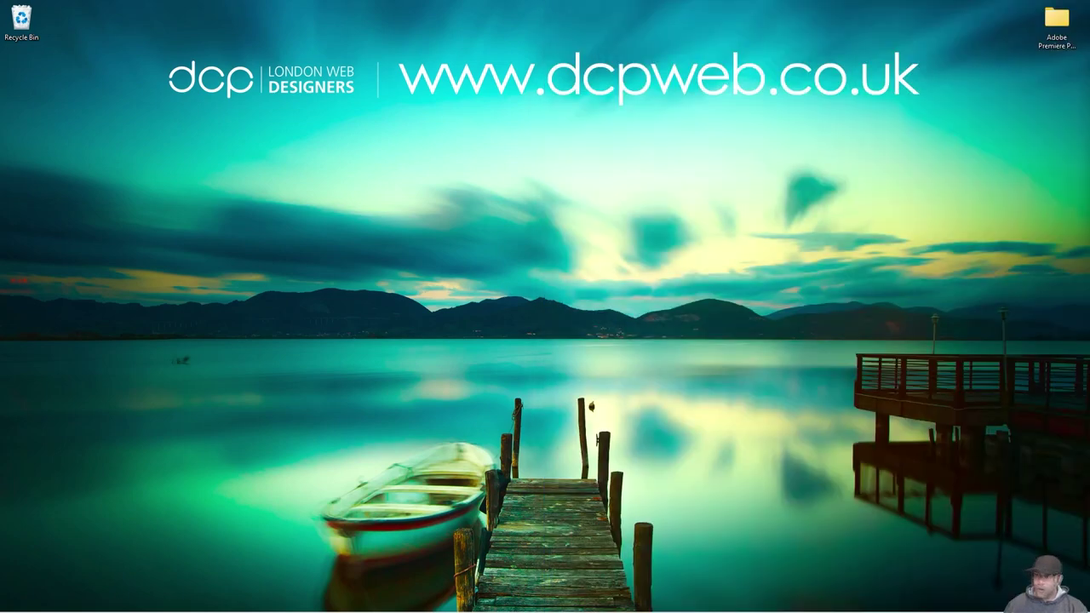
- Launch Adobe Premiere Pro 2023, and narrow and centre its home window
{"action": "mouse_move", "coordinate": [652, 604]}
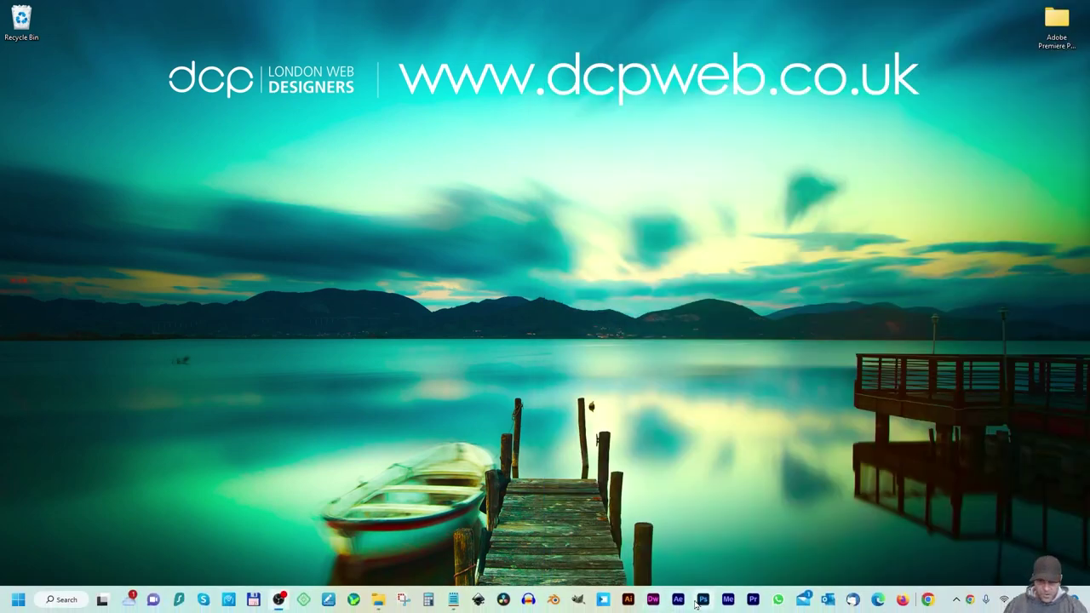
{"action": "left_click", "coordinate": [751, 601]}
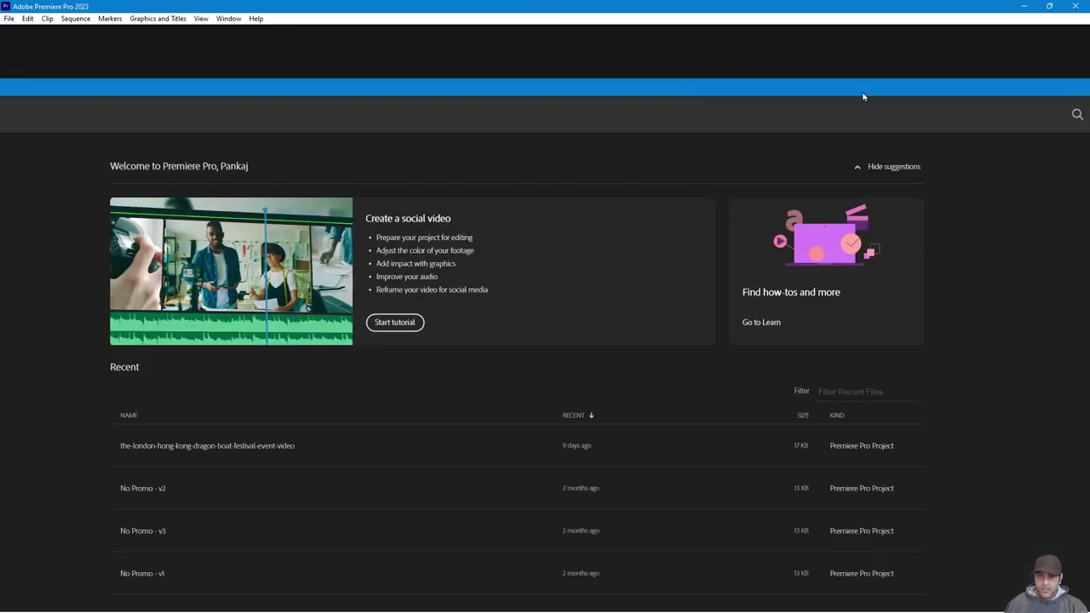
{"action": "left_click_drag", "start_coordinate": [647, 87], "coordinate": [895, 64]}
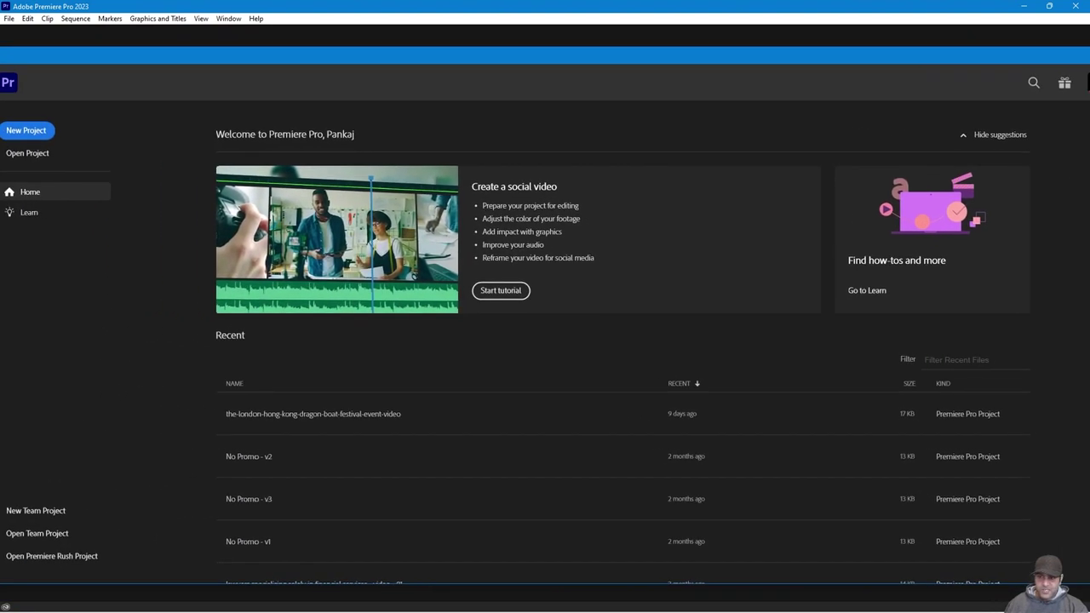
{"action": "left_click_drag", "start_coordinate": [1088, 178], "coordinate": [803, 178]}
{"action": "left_click_drag", "start_coordinate": [584, 69], "coordinate": [707, 61]}
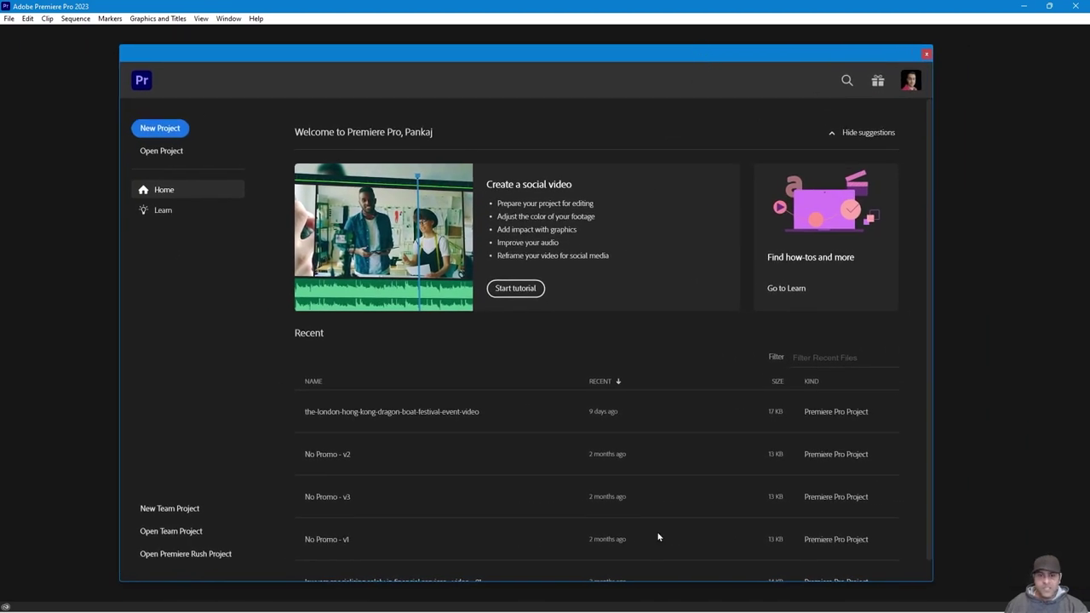
- Start a new project and name it Planet Earth
{"action": "scroll", "coordinate": [445, 443], "scroll_direction": "down", "scroll_amount": 1}
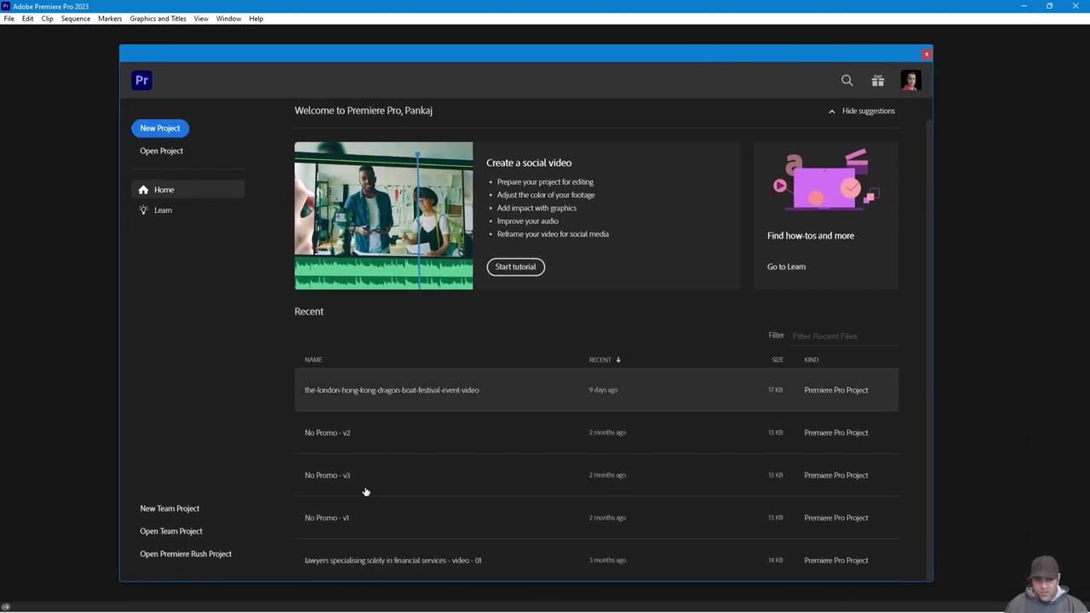
{"action": "scroll", "coordinate": [394, 430], "scroll_direction": "up", "scroll_amount": 1}
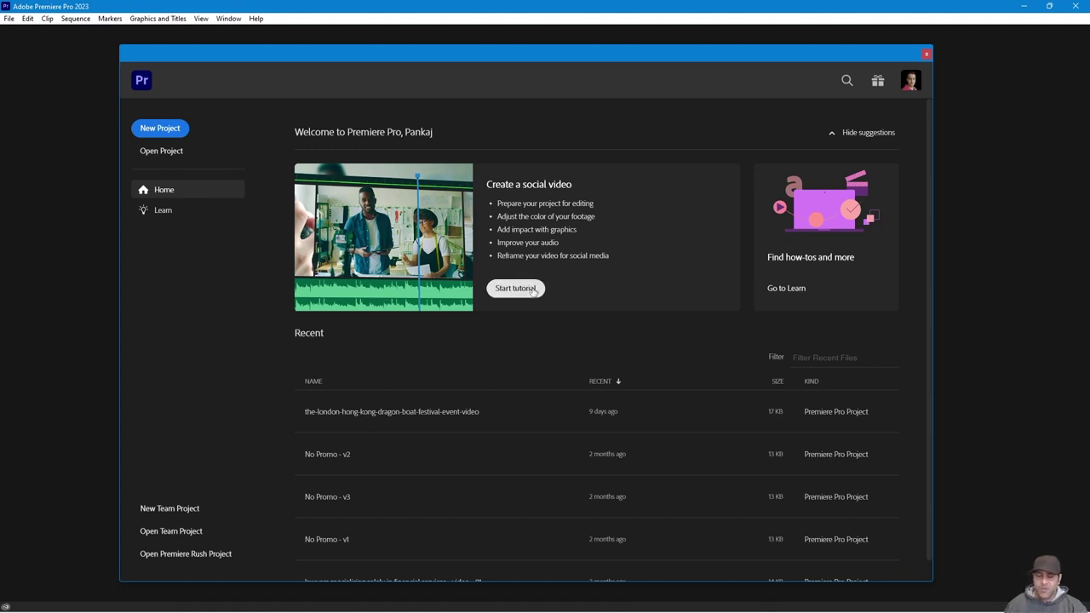
{"action": "left_click", "coordinate": [161, 131]}
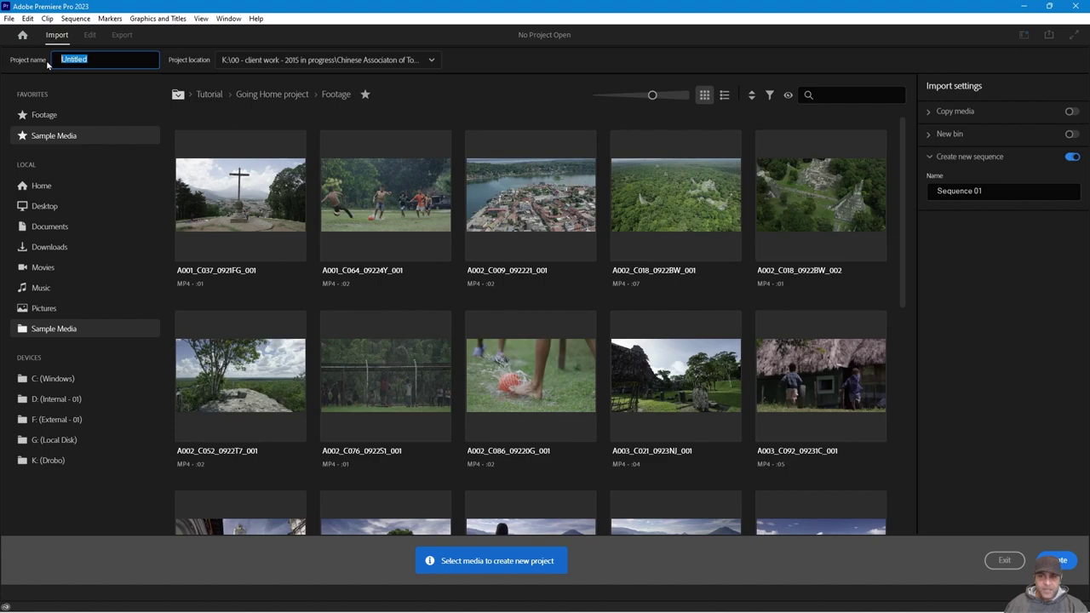
{"action": "type", "text": "Plan"}
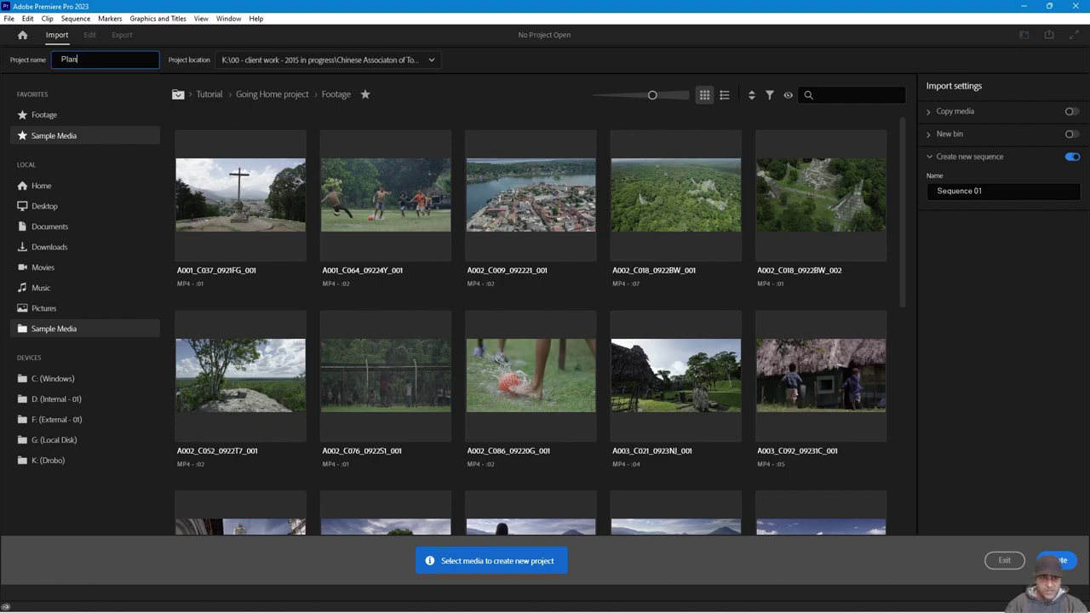
{"action": "type", "text": "et Earth"}
{"action": "left_click_drag", "start_coordinate": [106, 60], "coordinate": [83, 61]}
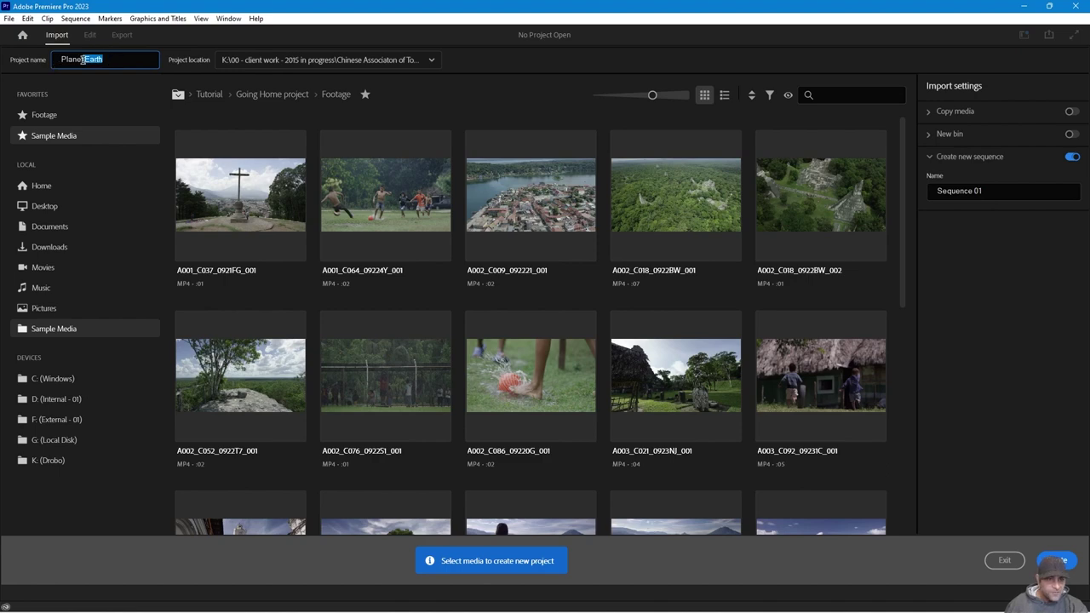
{"action": "key", "text": "BackSpace"}
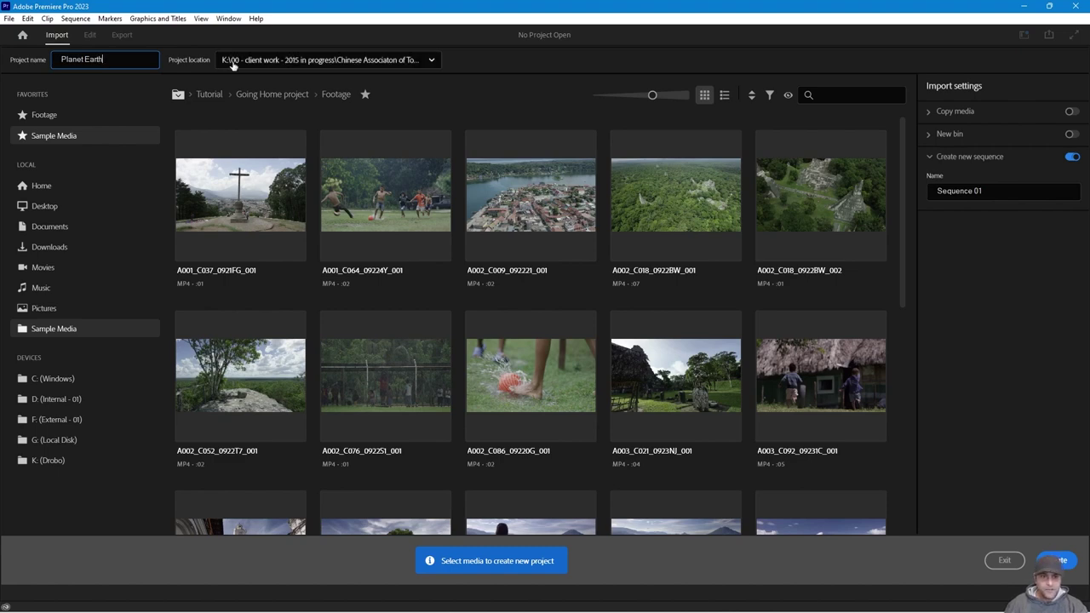
- Set the project location to the desktop folder Adobe Premiere Pro 2023 Beginners Tutorial and create the project
{"action": "left_click", "coordinate": [277, 64]}
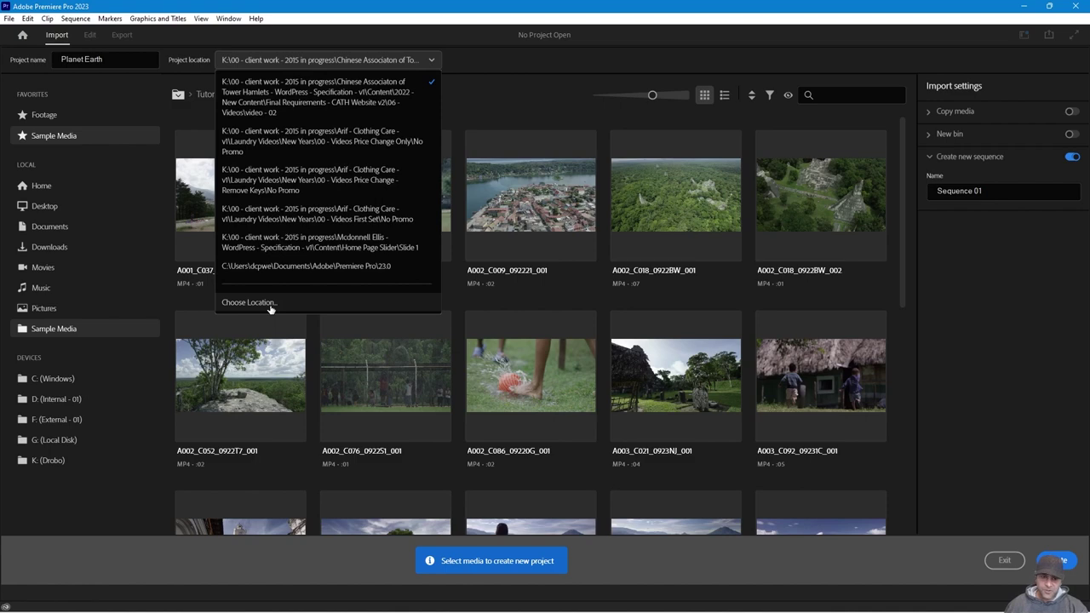
{"action": "left_click", "coordinate": [273, 96]}
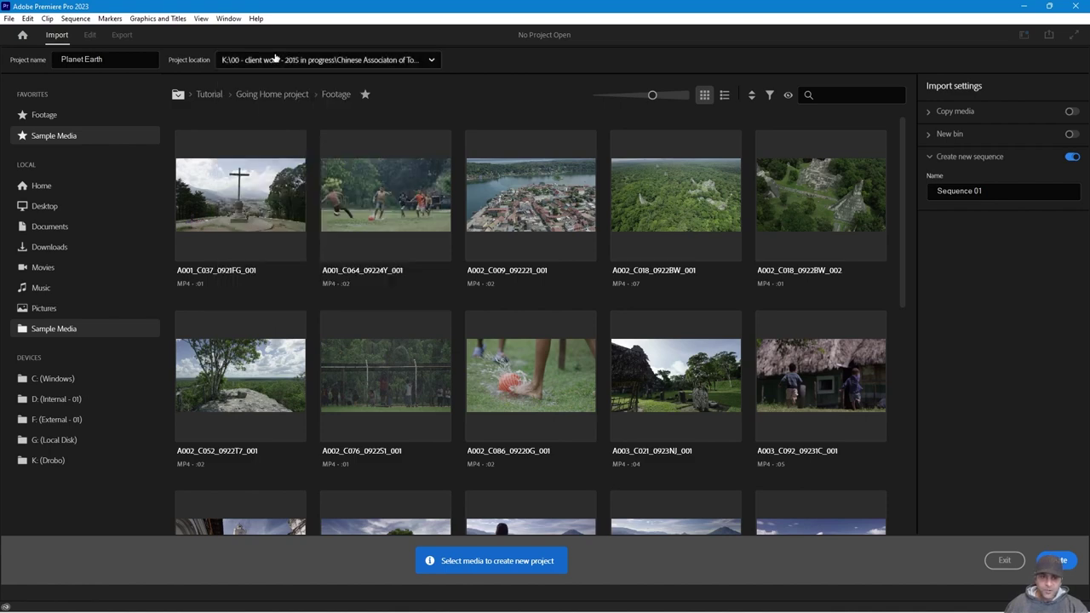
{"action": "left_click", "coordinate": [276, 59]}
{"action": "left_click", "coordinate": [247, 303]}
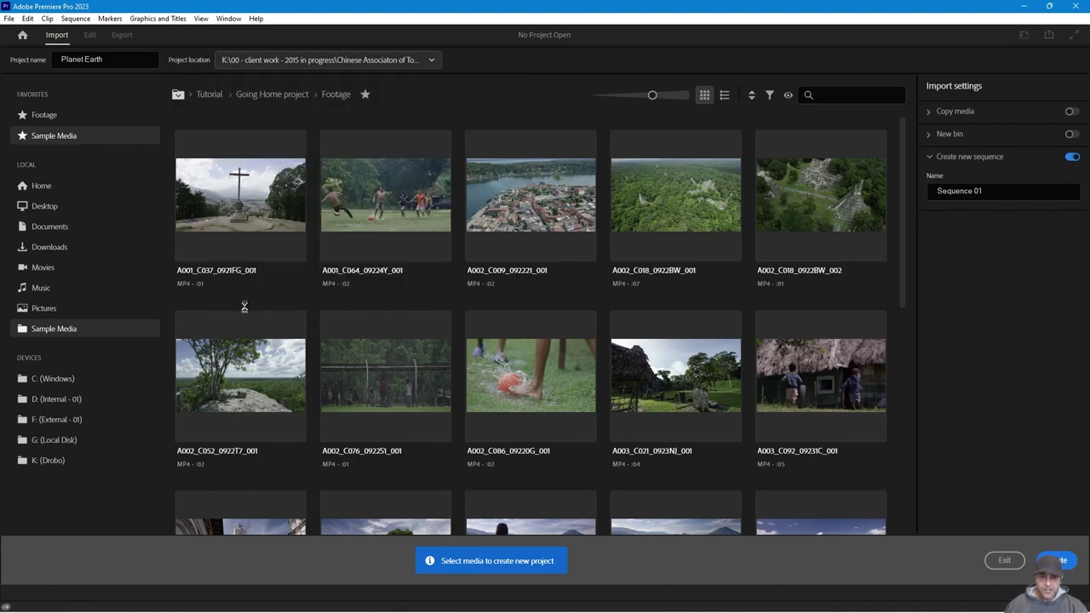
{"action": "left_click", "coordinate": [176, 243]}
{"action": "double_click", "coordinate": [263, 189]}
{"action": "double_click", "coordinate": [322, 201]}
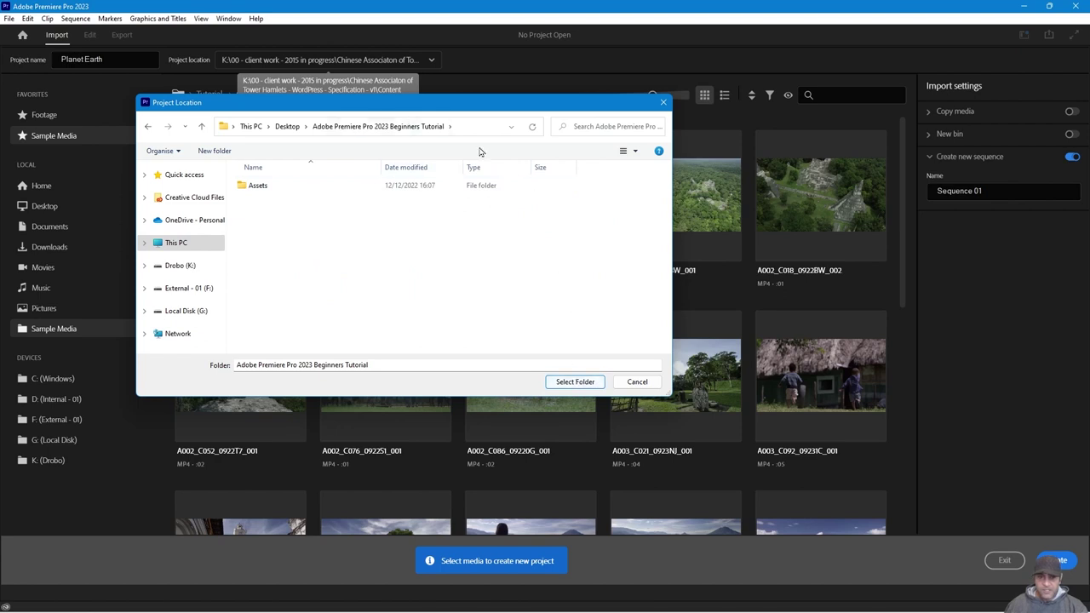
{"action": "left_click", "coordinate": [575, 383]}
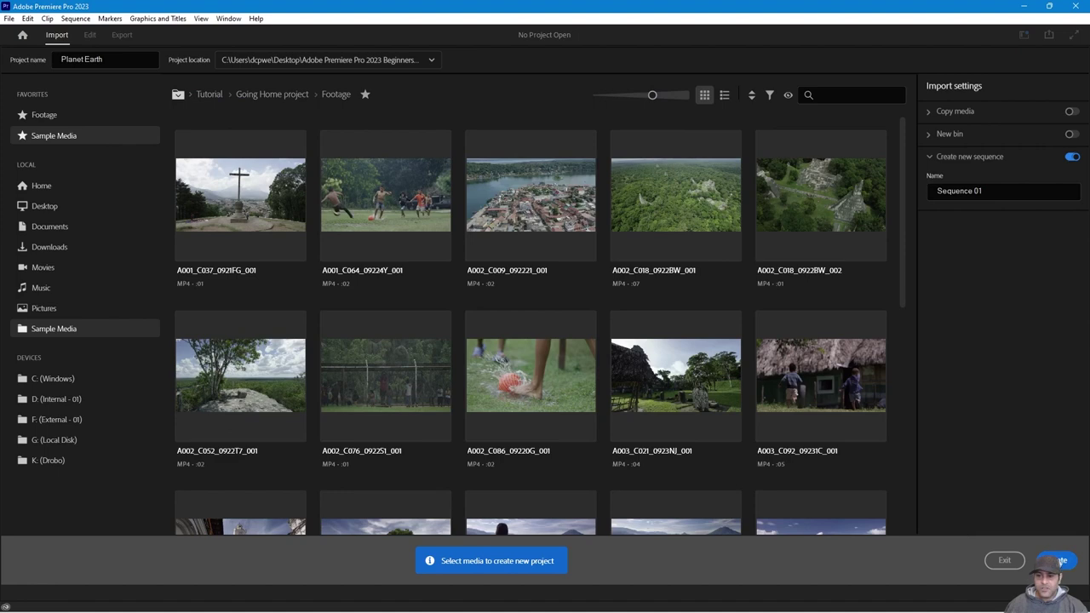
{"action": "left_click", "coordinate": [1060, 560]}
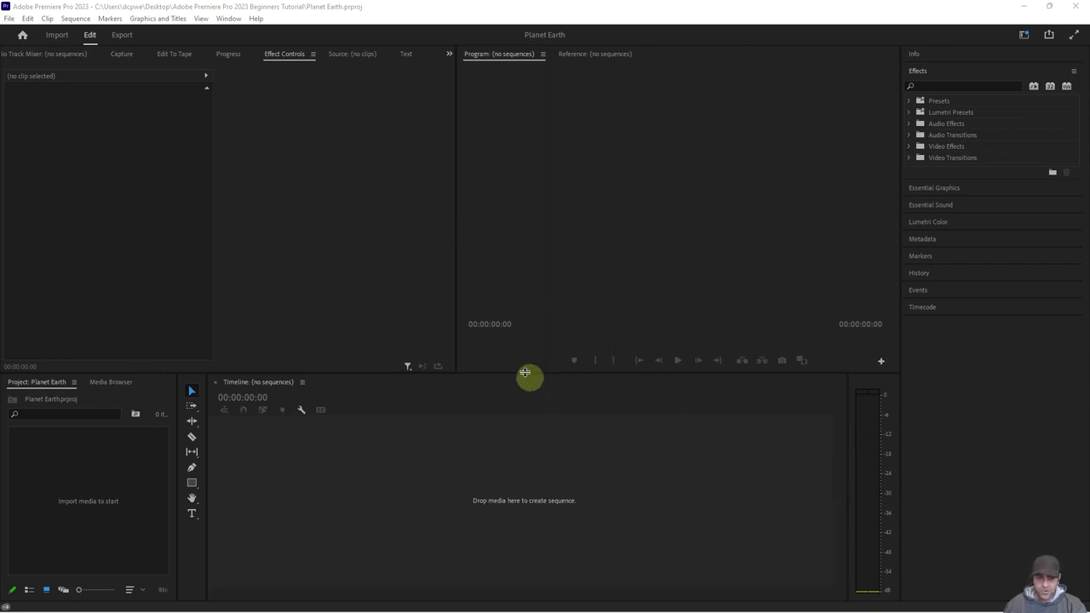
- Set the workspace to All Panels
{"action": "left_click", "coordinate": [228, 18]}
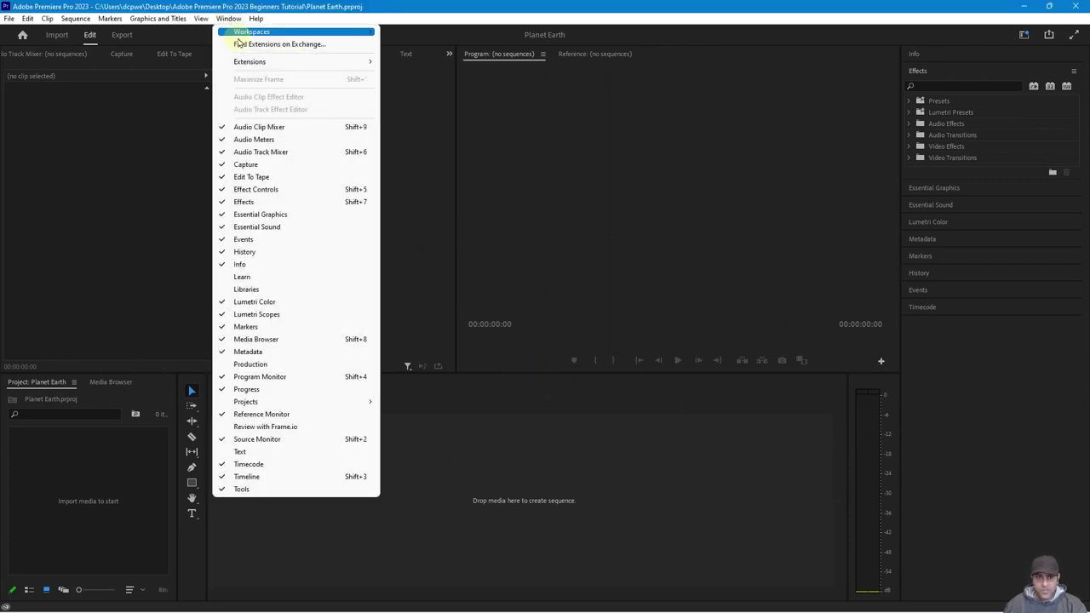
{"action": "mouse_move", "coordinate": [240, 36]}
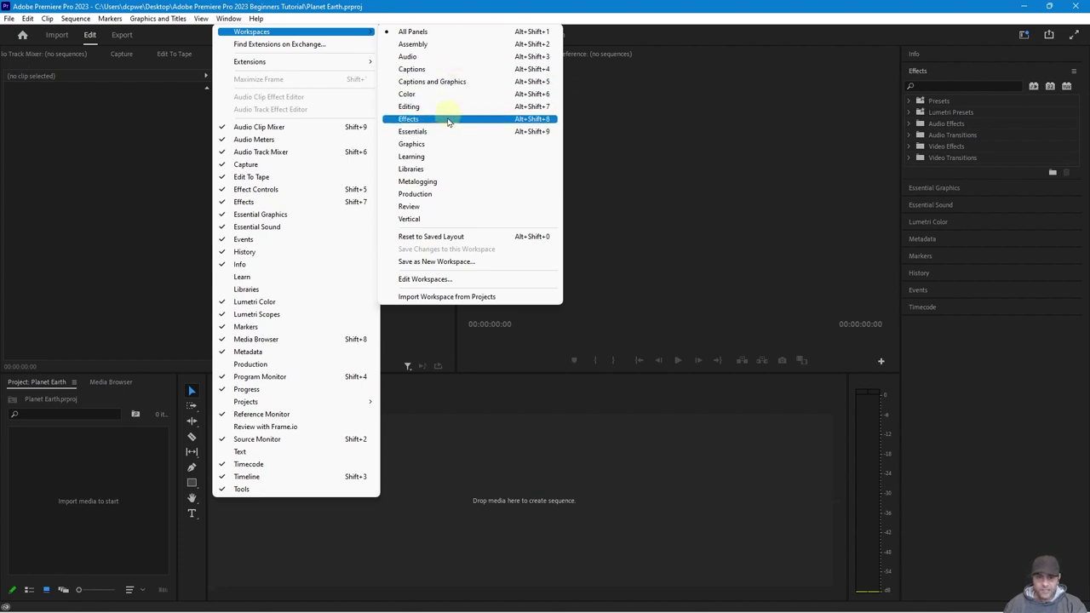
{"action": "left_click", "coordinate": [426, 33]}
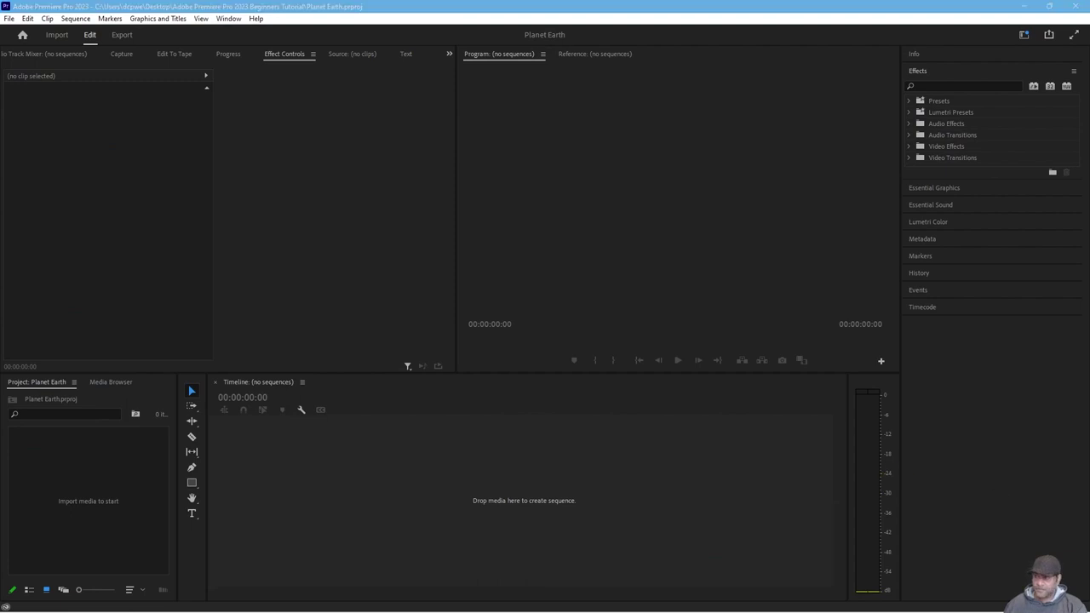
- Set the Timecode option in the Media preferences to Start at 00:00:00:00 and apply it
{"action": "left_click", "coordinate": [27, 19]}
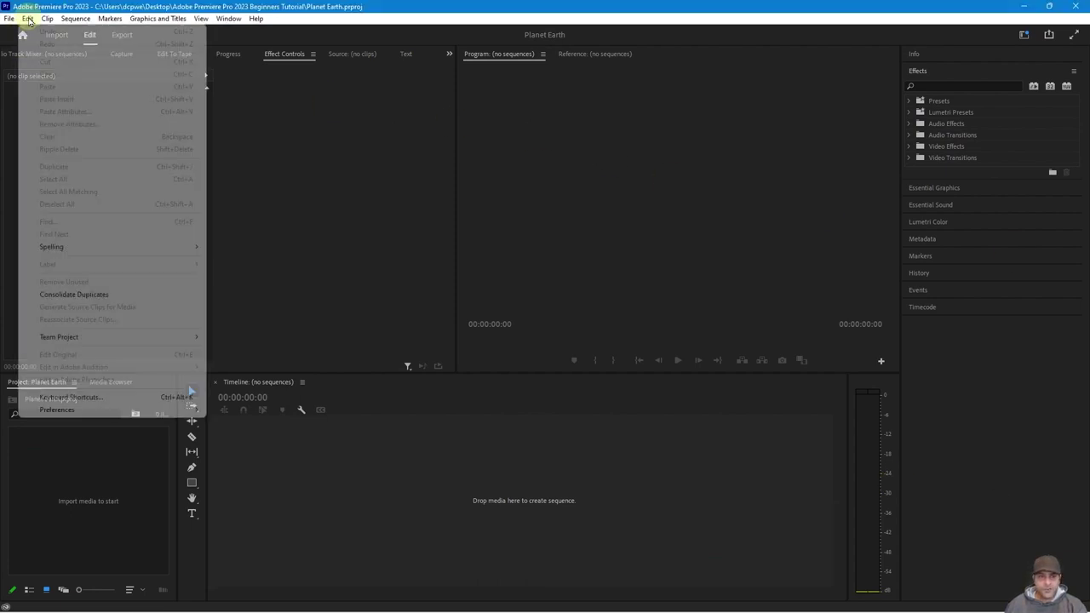
{"action": "mouse_move", "coordinate": [90, 416]}
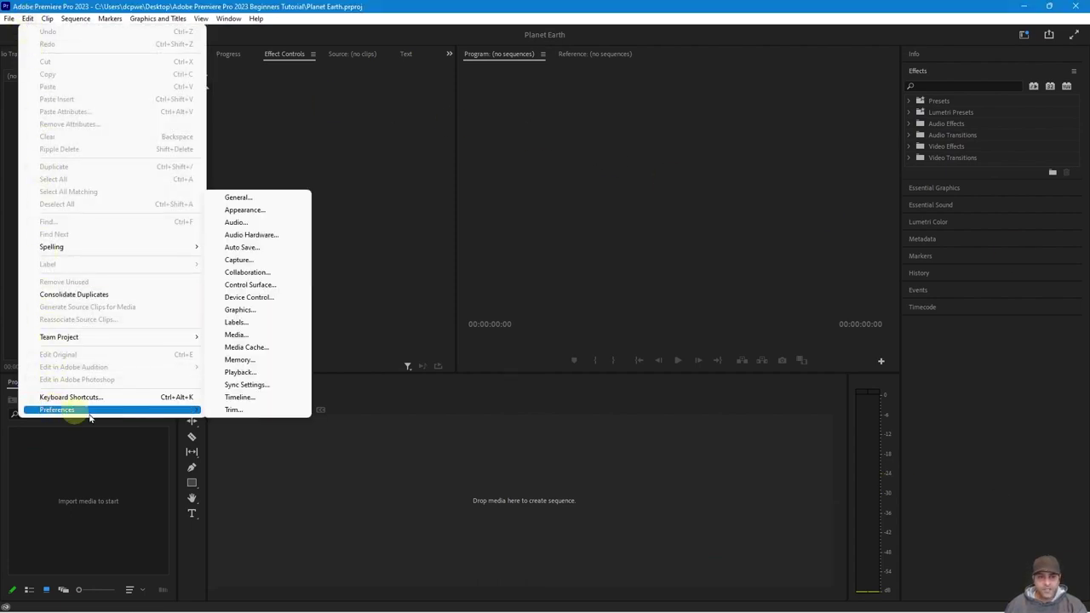
{"action": "left_click", "coordinate": [242, 198]}
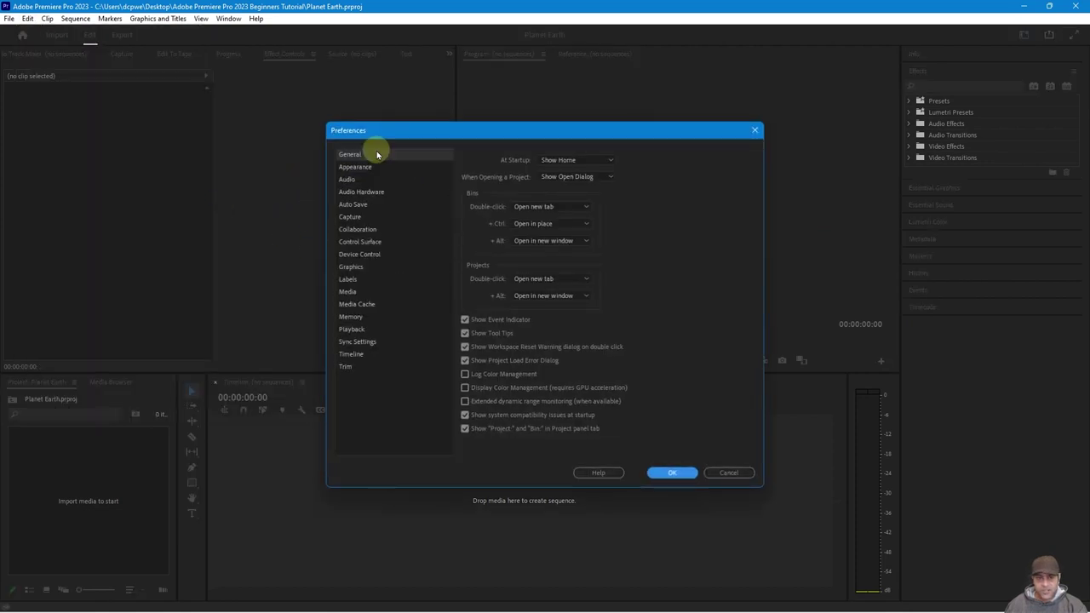
{"action": "left_click", "coordinate": [351, 291]}
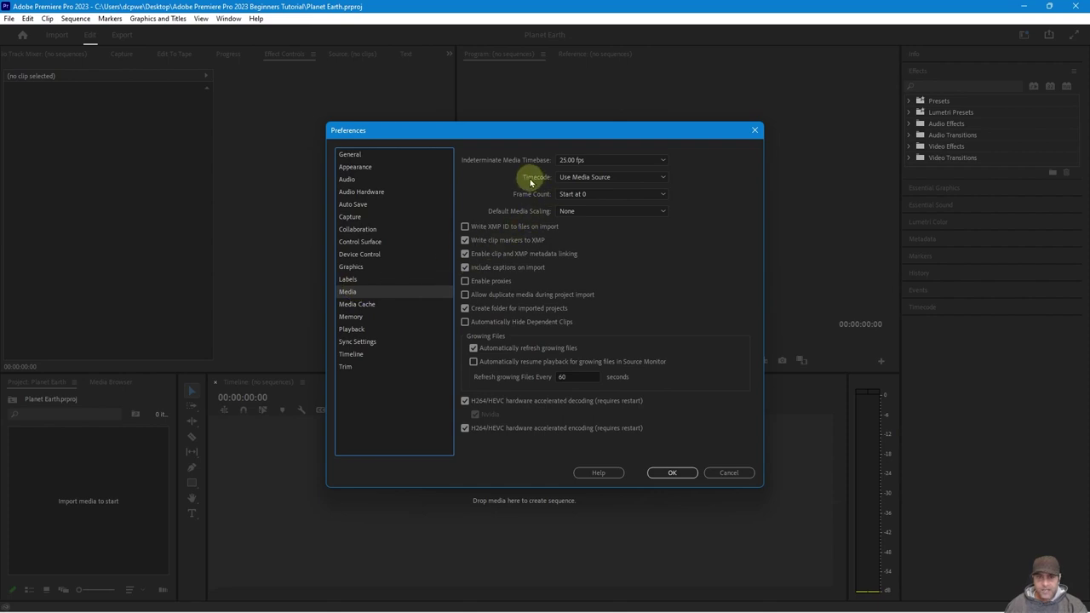
{"action": "left_click", "coordinate": [588, 178]}
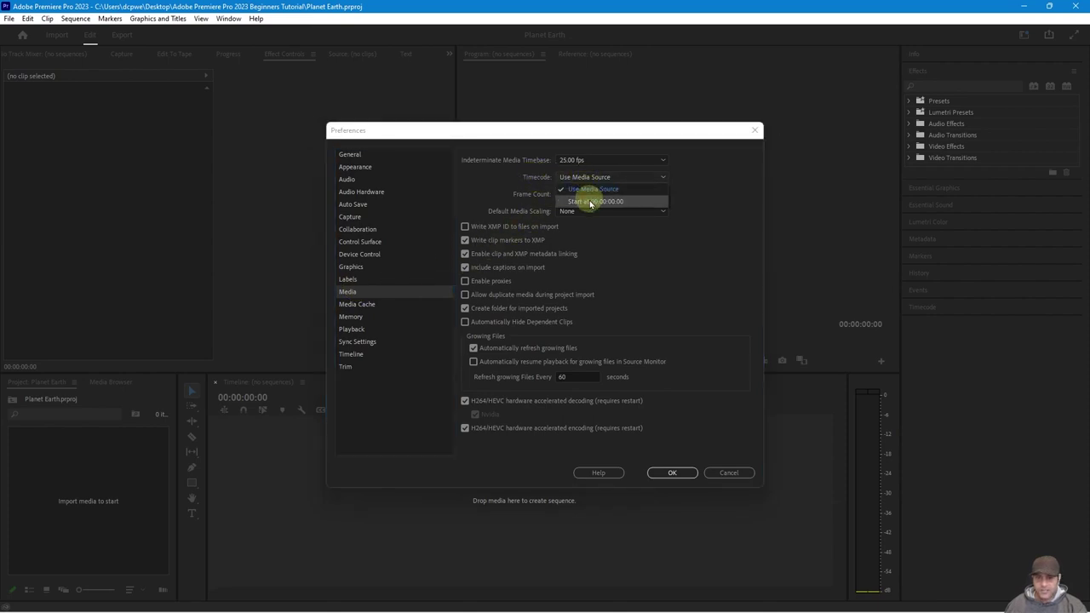
{"action": "left_click", "coordinate": [593, 195]}
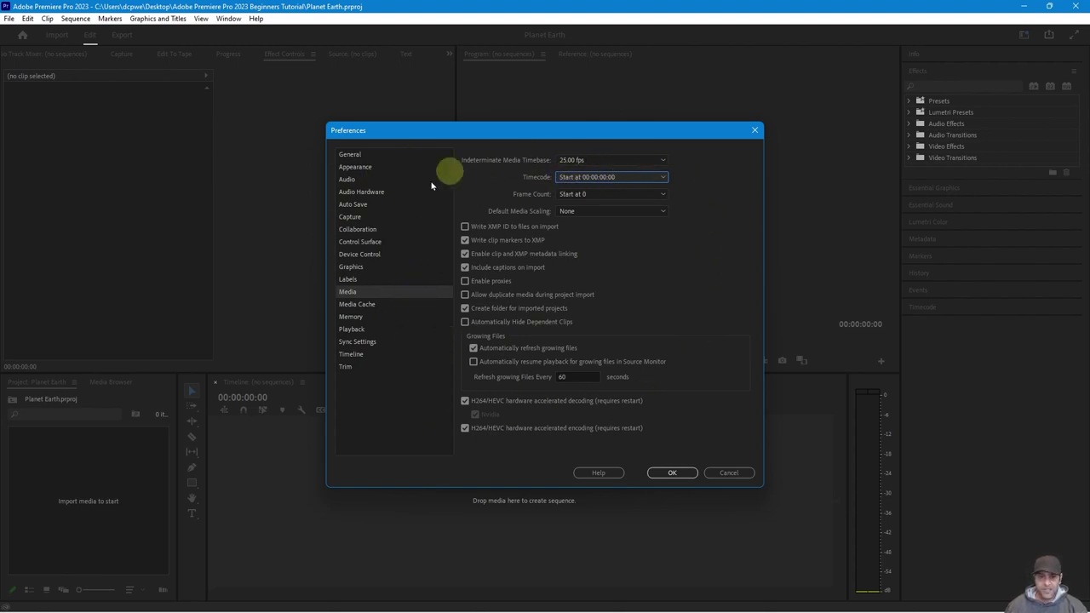
{"action": "left_click", "coordinate": [673, 473]}
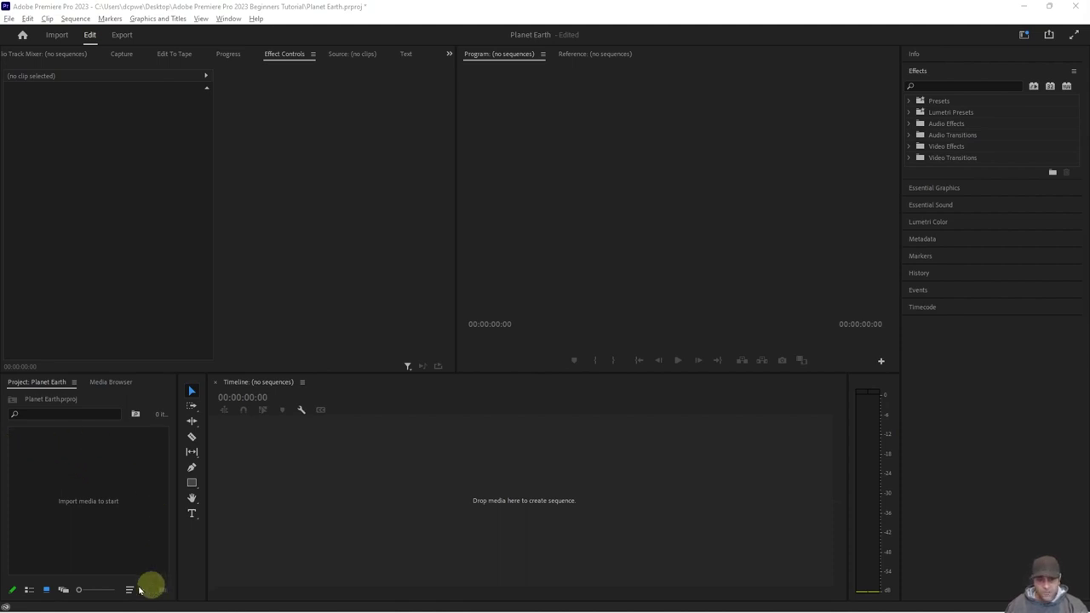
- Create three bins named Video, Audio and Images in the Planet Earth project
{"action": "right_click", "coordinate": [34, 471]}
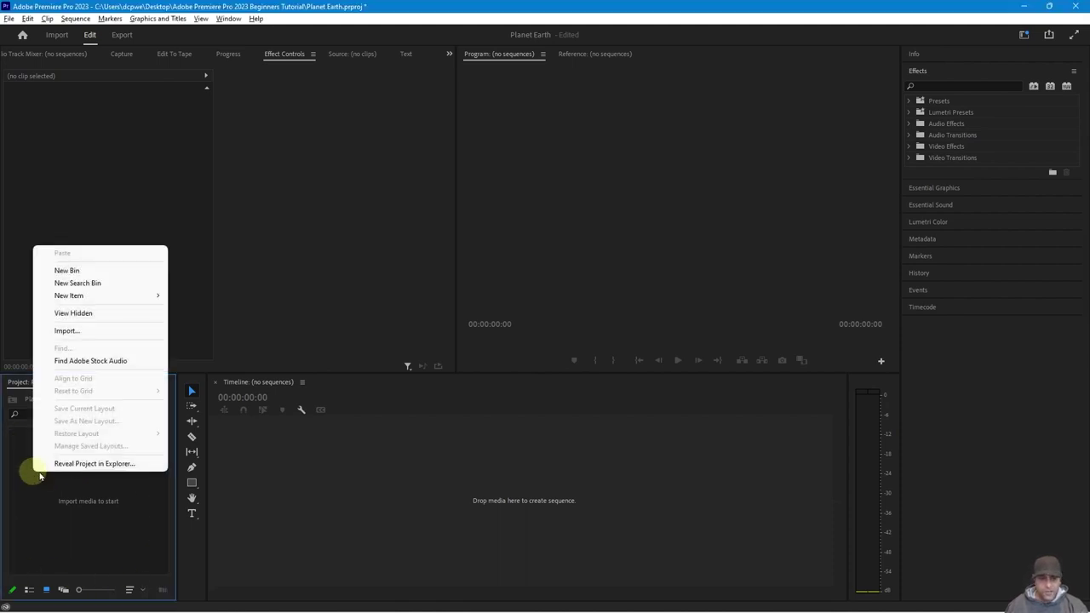
{"action": "left_click", "coordinate": [73, 276]}
{"action": "type", "text": "Video"}
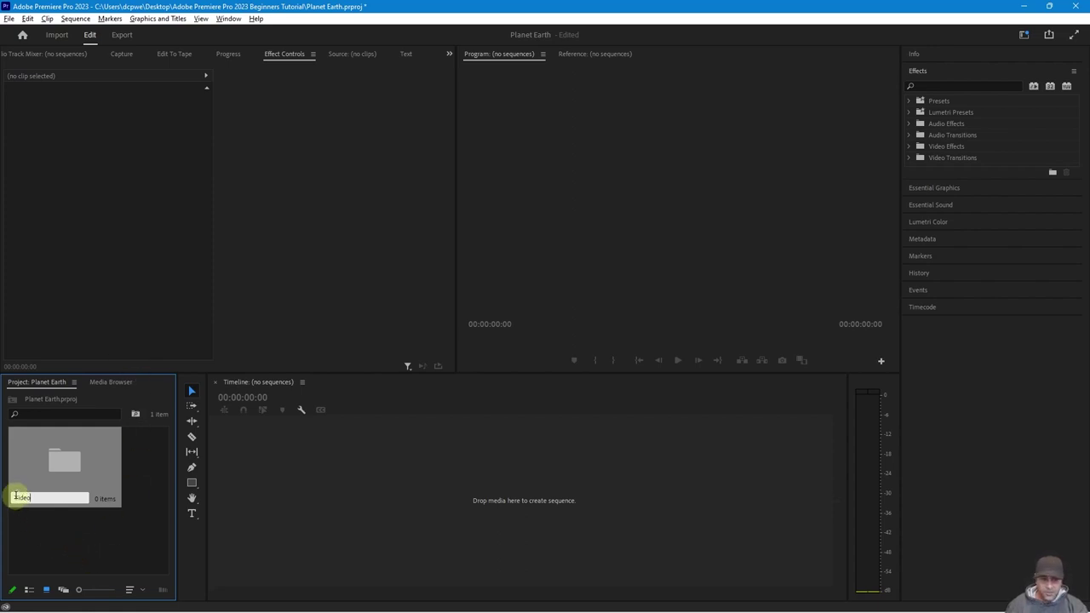
{"action": "left_click", "coordinate": [58, 551]}
{"action": "right_click", "coordinate": [75, 536]}
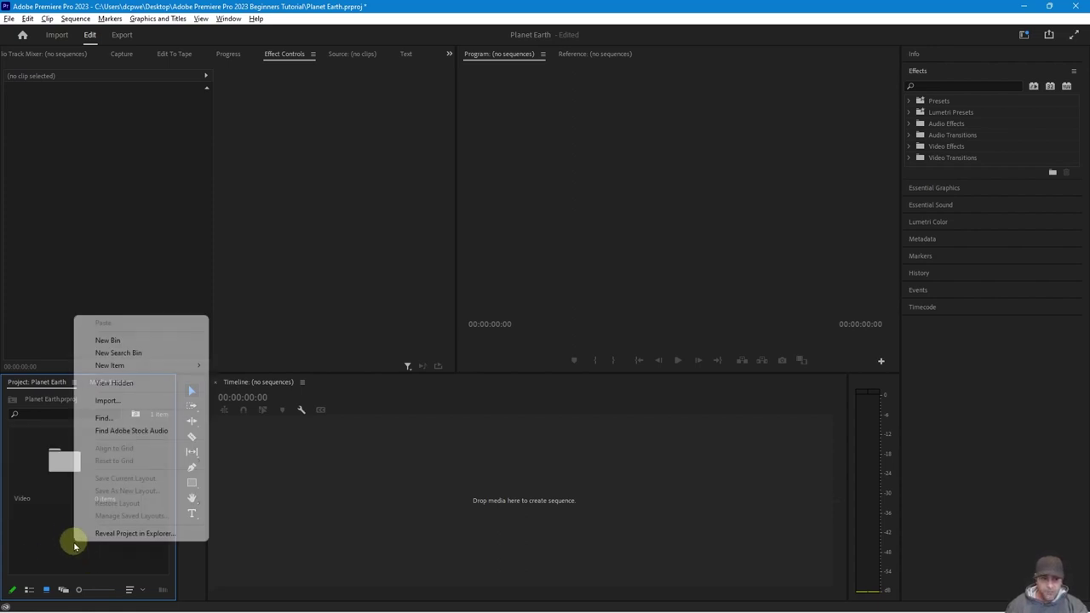
{"action": "left_click", "coordinate": [120, 341]}
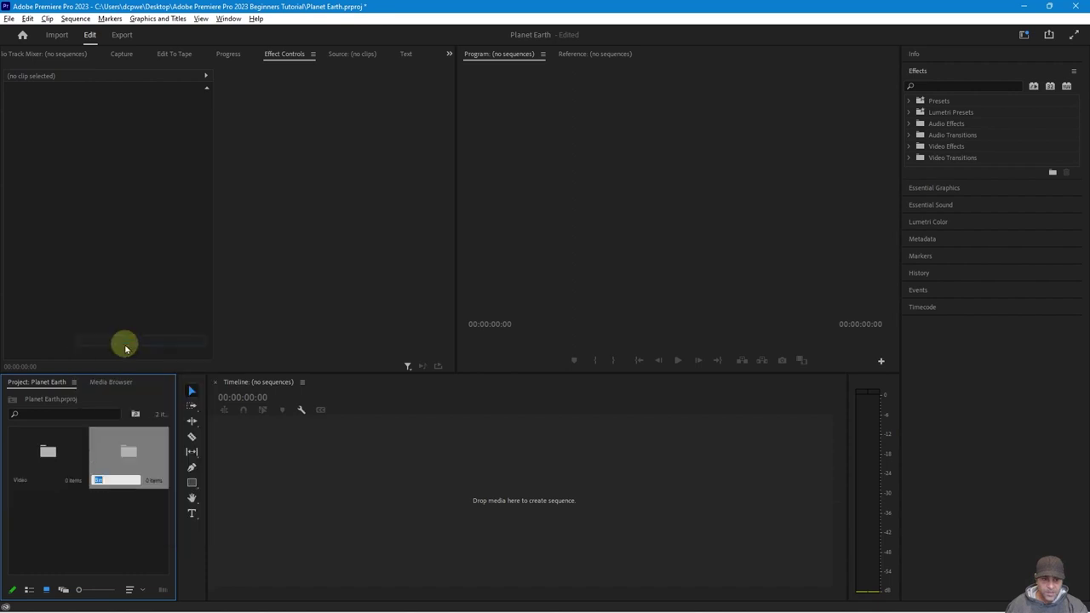
{"action": "type", "text": "Audio"}
{"action": "left_click", "coordinate": [115, 540]}
{"action": "right_click", "coordinate": [78, 535]}
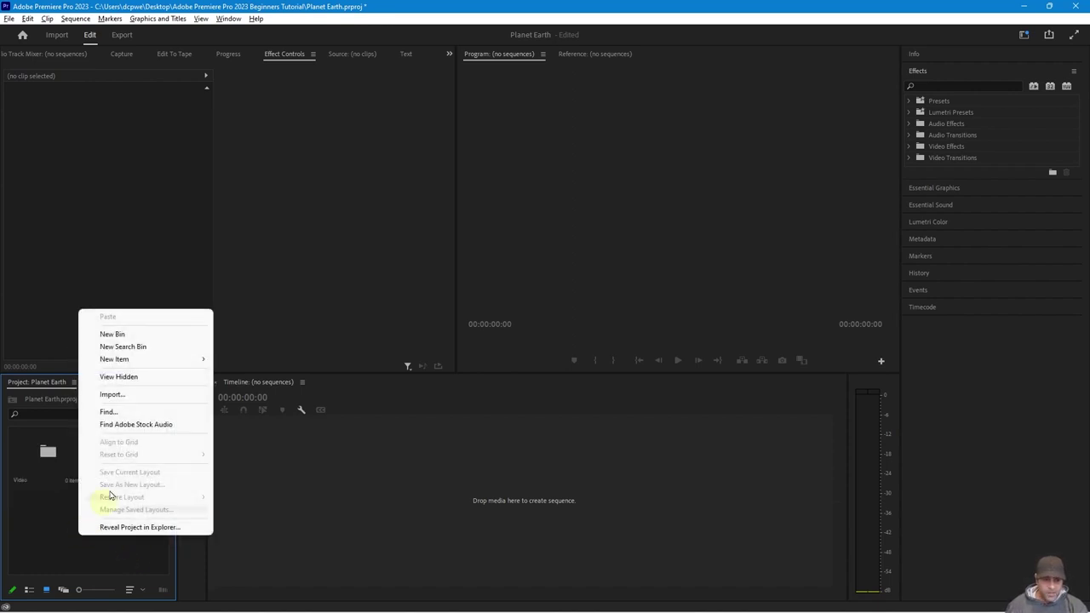
{"action": "left_click", "coordinate": [119, 335]}
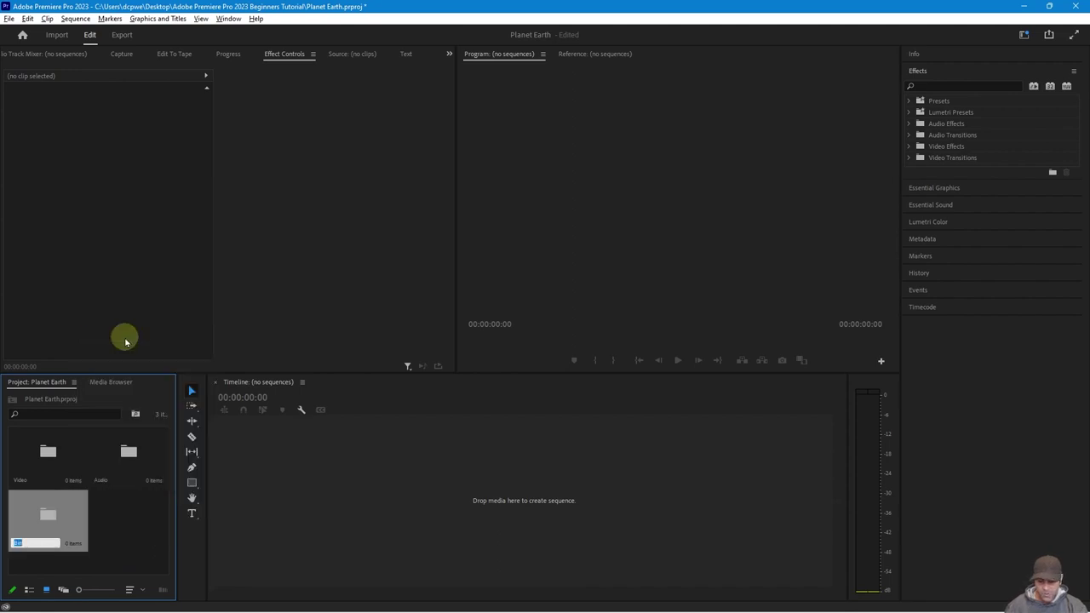
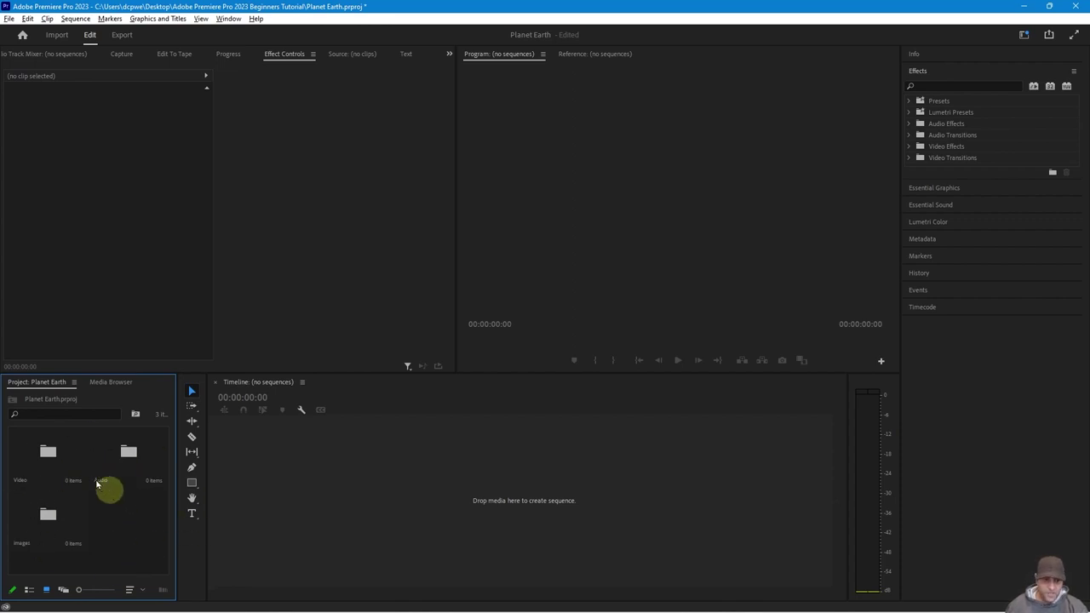
- Open the Video bin, and arrange the editor and the desktop's Adobe Premiere Pro 2023 Beginners Tutorial folder window side by side
{"action": "left_click", "coordinate": [51, 457]}
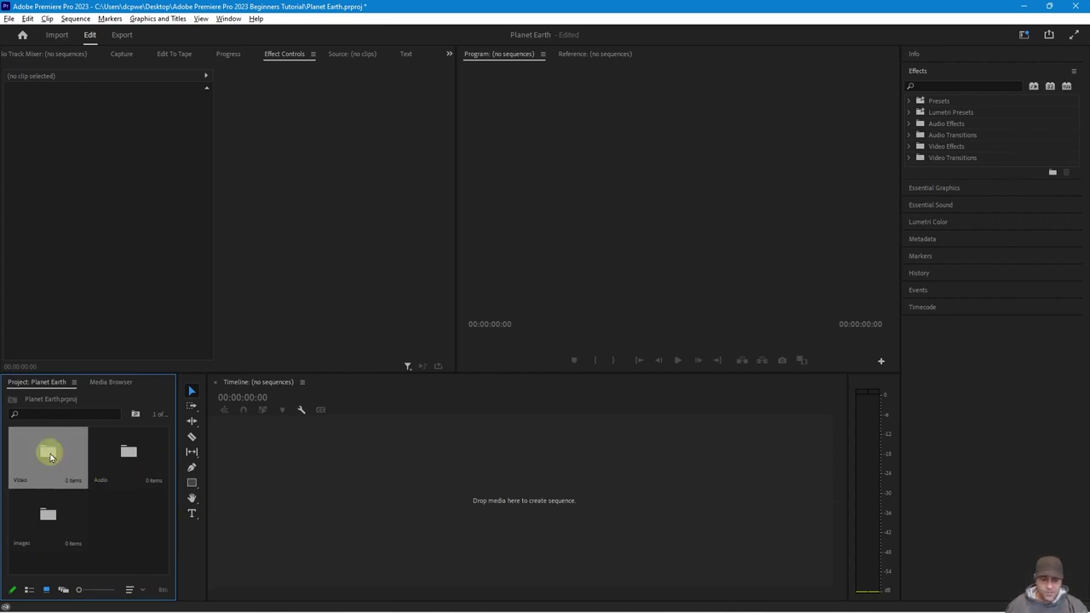
{"action": "double_click", "coordinate": [50, 458]}
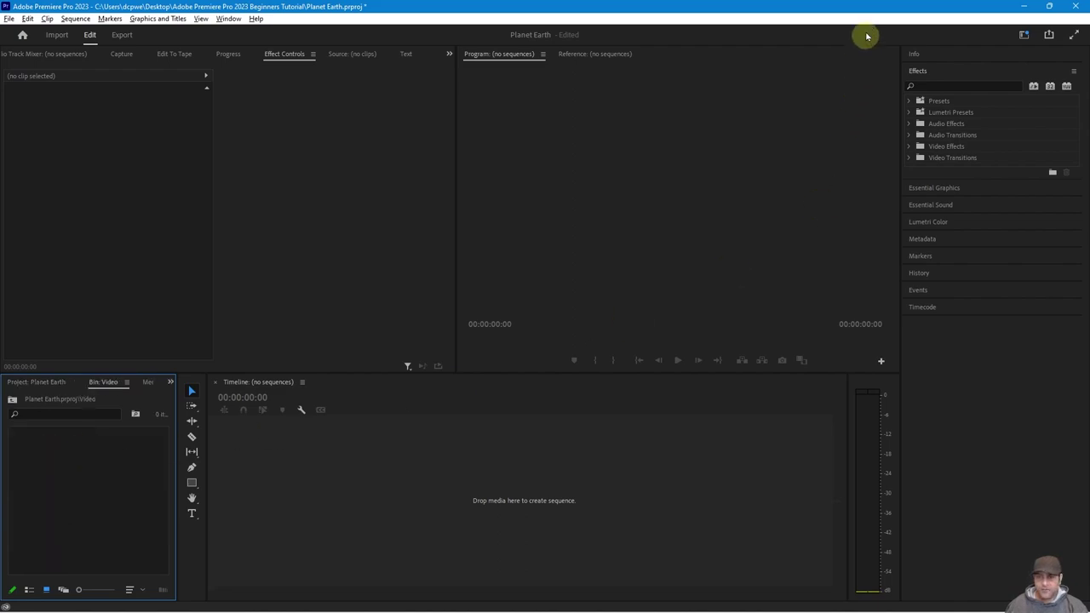
{"action": "left_click_drag", "start_coordinate": [847, 9], "coordinate": [2, 68]}
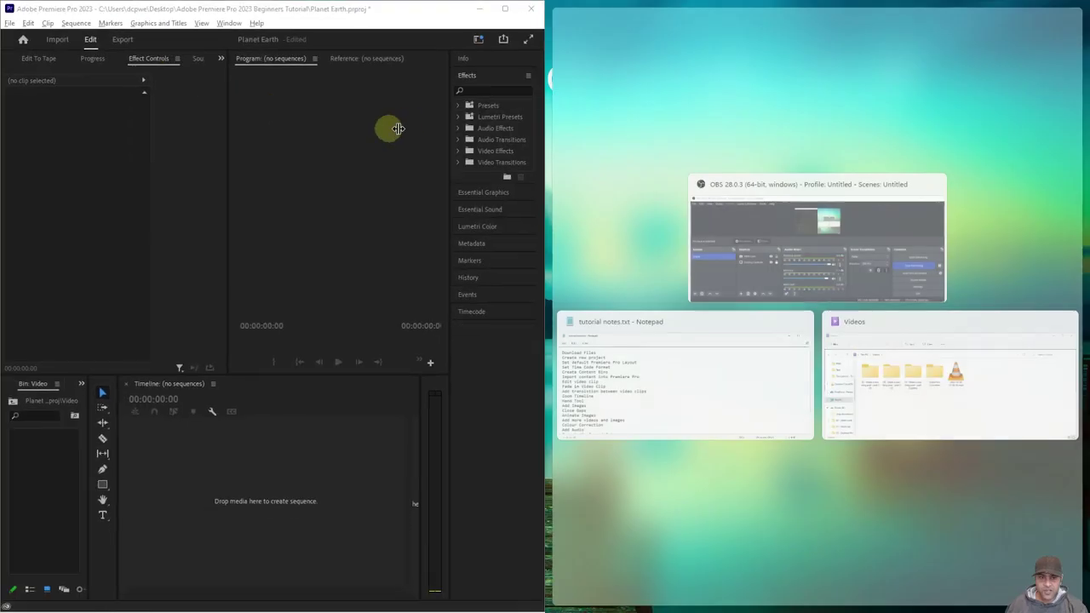
{"action": "left_click", "coordinate": [385, 12]}
{"action": "double_click", "coordinate": [1056, 24]}
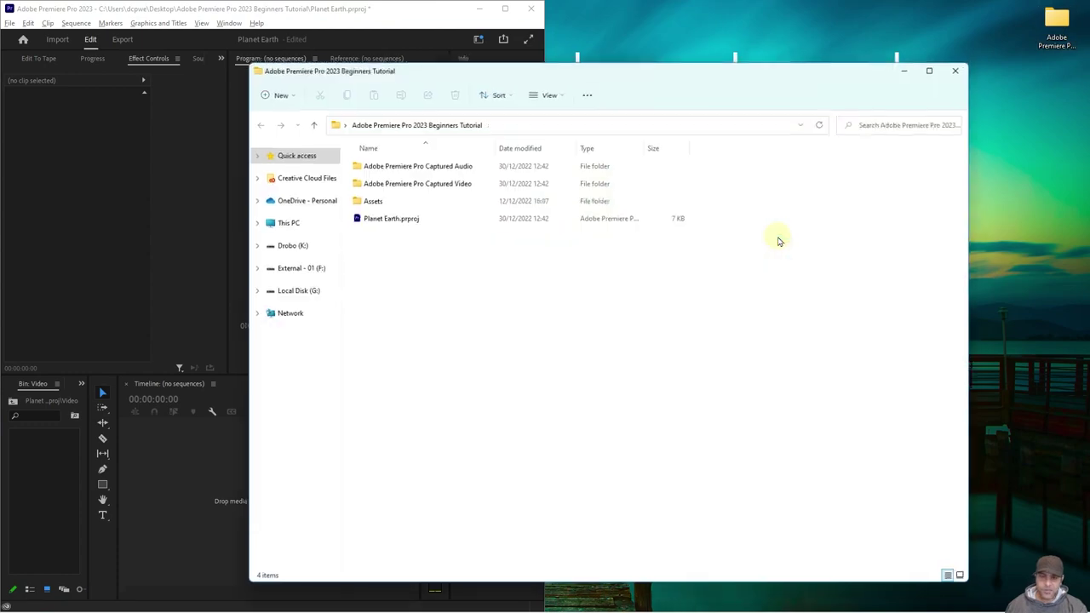
{"action": "key", "text": "super+Right"}
- Import all seven clips from the tutorial folder's Assets > Video subfolder into the Video bin
{"action": "left_click", "coordinate": [716, 161]}
{"action": "left_click", "coordinate": [689, 123]}
{"action": "left_click", "coordinate": [688, 107], "text": "shift"}
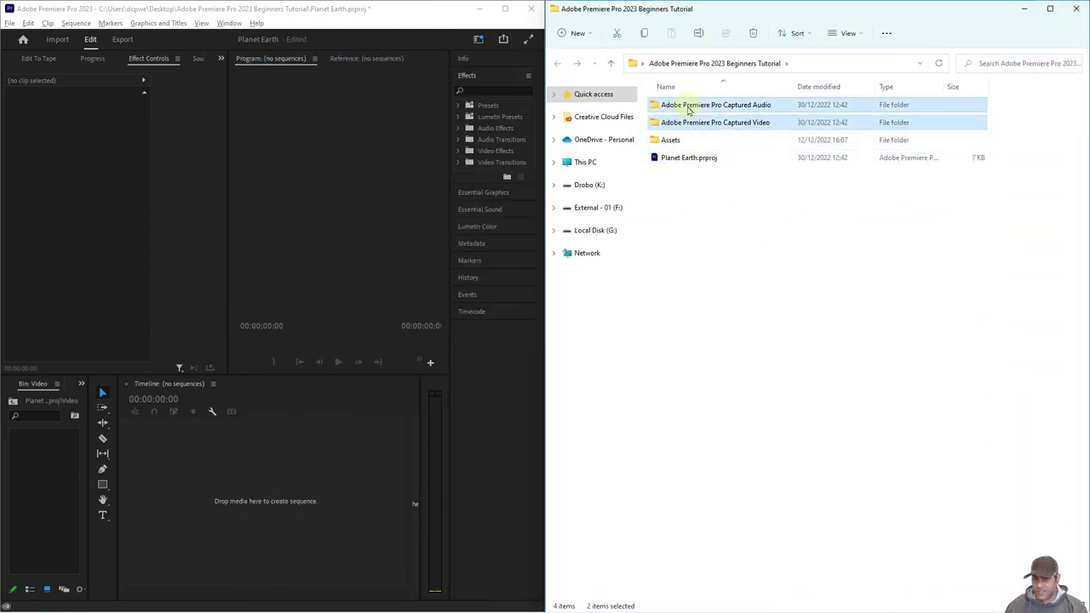
{"action": "left_click", "coordinate": [673, 143]}
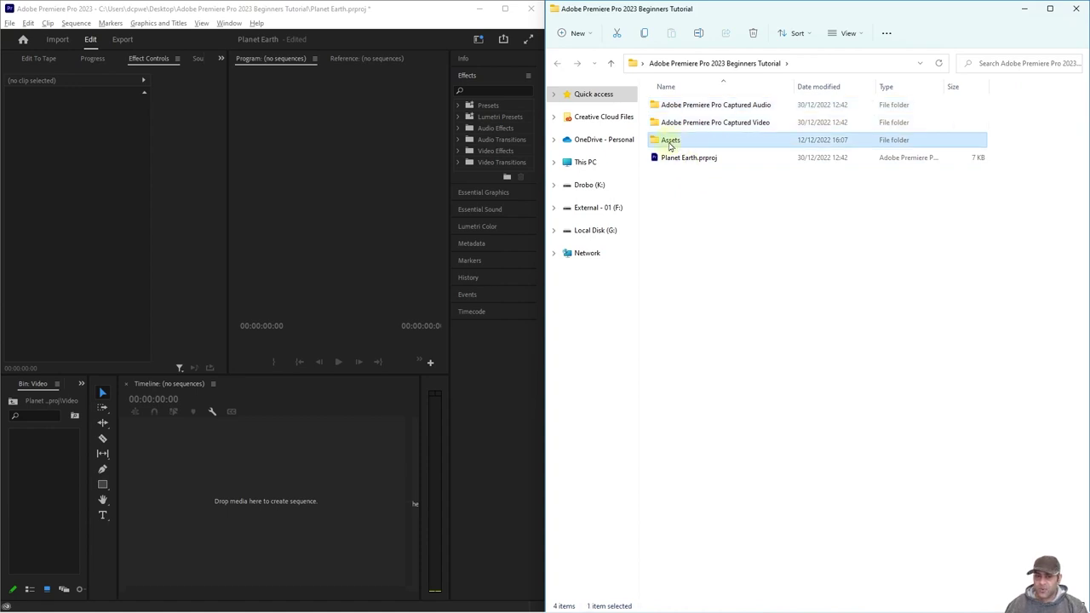
{"action": "double_click", "coordinate": [670, 143]}
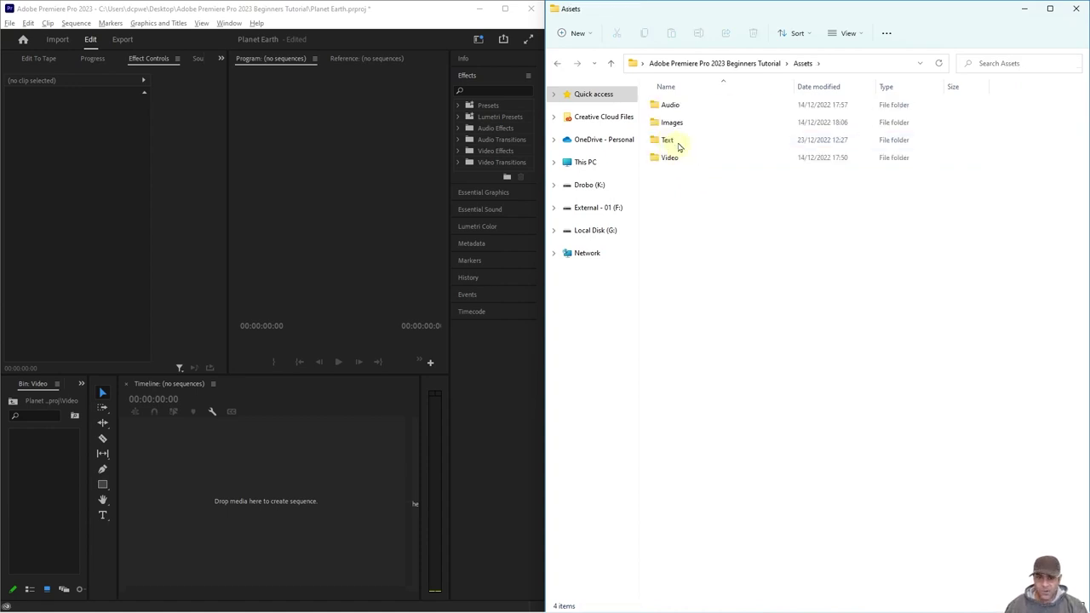
{"action": "double_click", "coordinate": [670, 157]}
{"action": "left_click_drag", "start_coordinate": [1054, 170], "coordinate": [46, 503]}
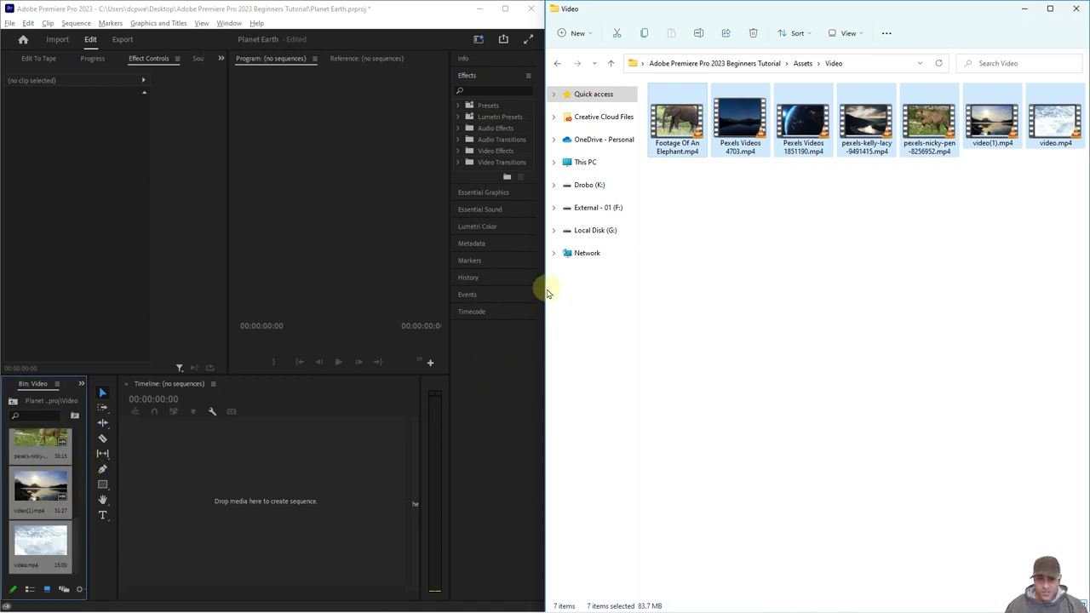
- Widen the editor window beside the file folder and look through the imported clips in the Video bin
{"action": "left_click_drag", "start_coordinate": [542, 287], "coordinate": [824, 287]}
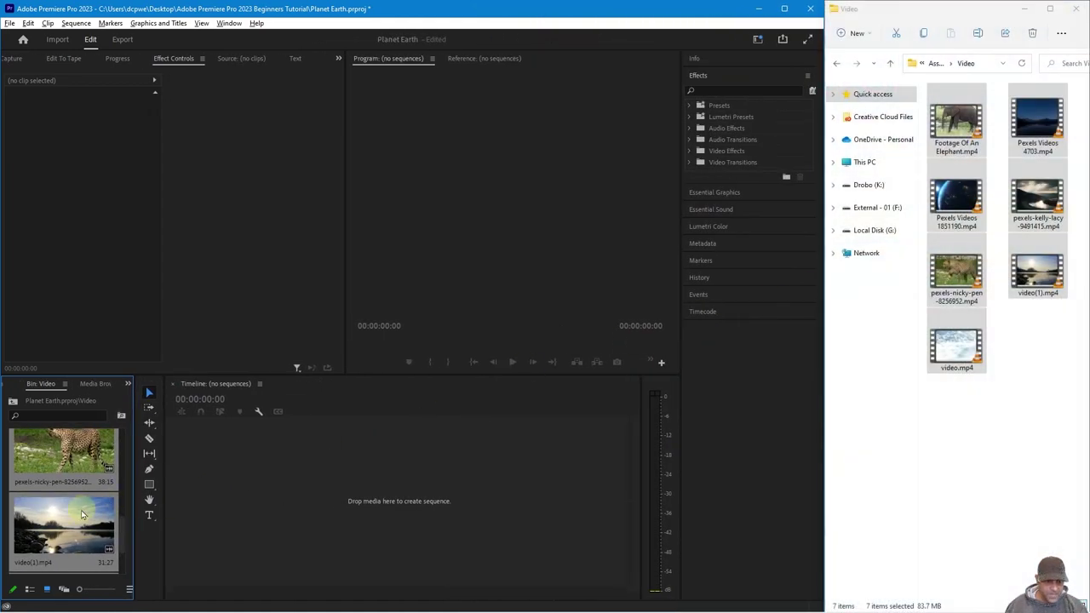
{"action": "scroll", "coordinate": [86, 511], "scroll_direction": "up", "scroll_amount": 5}
{"action": "scroll", "coordinate": [81, 515], "scroll_direction": "down", "scroll_amount": 4}
{"action": "scroll", "coordinate": [79, 511], "scroll_direction": "up", "scroll_amount": 4}
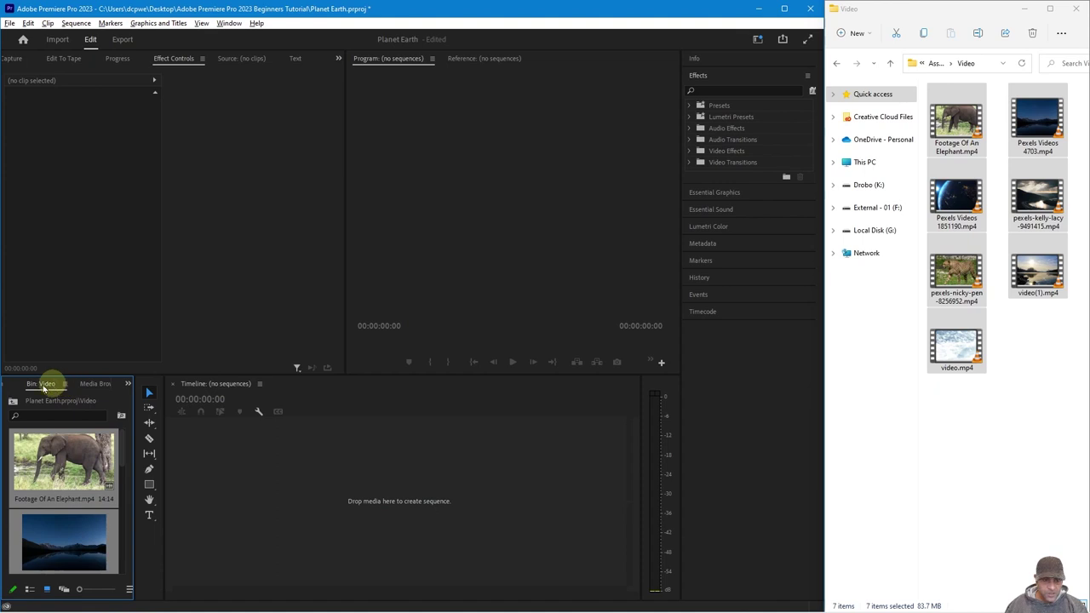
- Return from the Video bin to the main bin list of the Planet Earth project
{"action": "left_click", "coordinate": [36, 383]}
{"action": "left_click", "coordinate": [38, 389]}
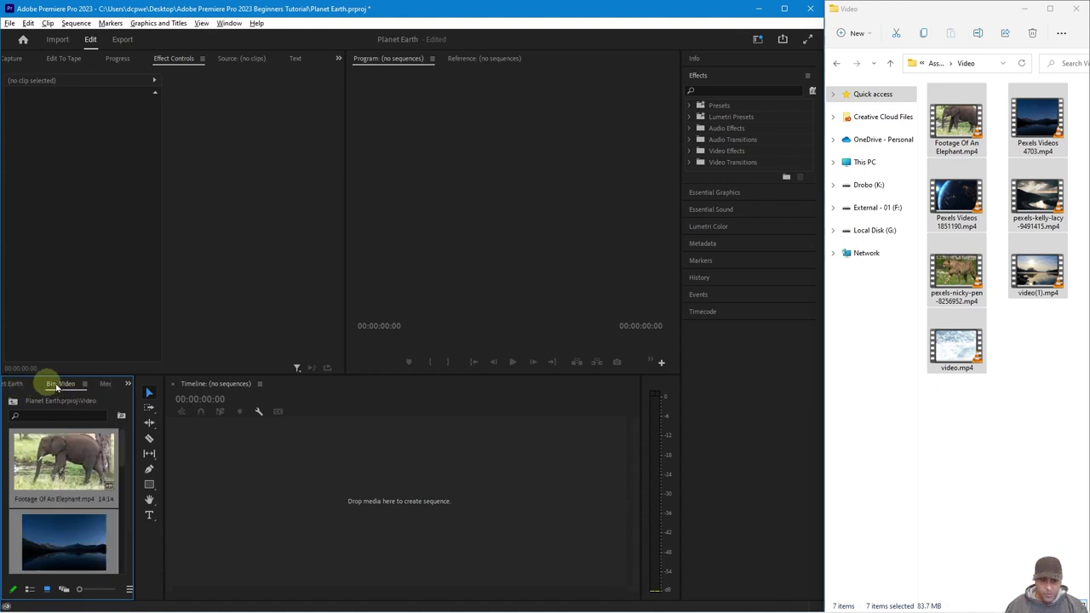
{"action": "left_click", "coordinate": [67, 386]}
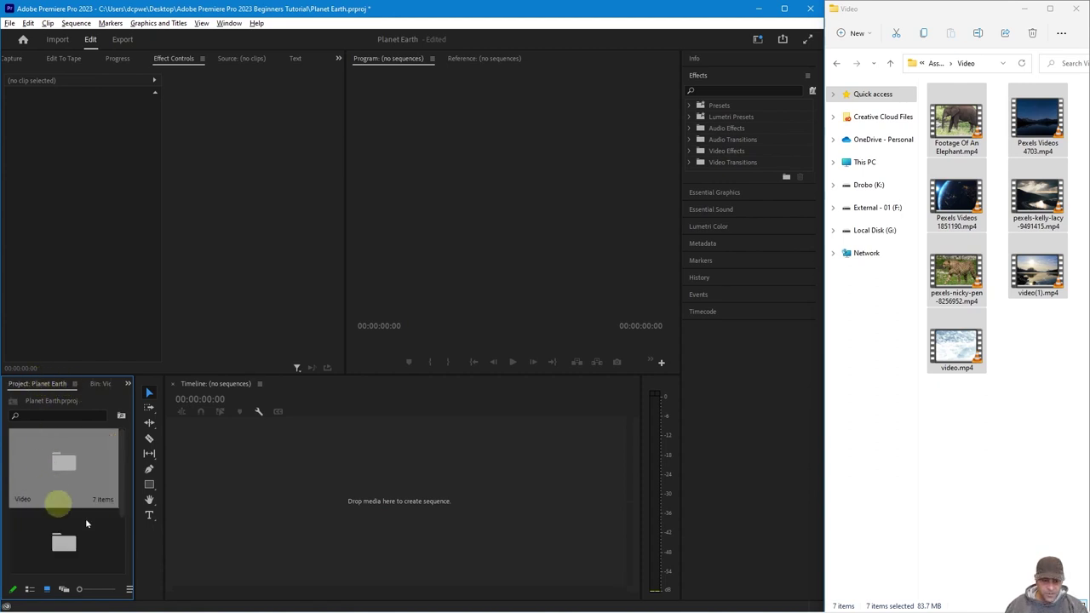
- Open the Audio bin and import the In The Throes MP3 from the tutorial folder's Assets > Audio subfolder into it
{"action": "scroll", "coordinate": [70, 560], "scroll_direction": "down", "scroll_amount": 2}
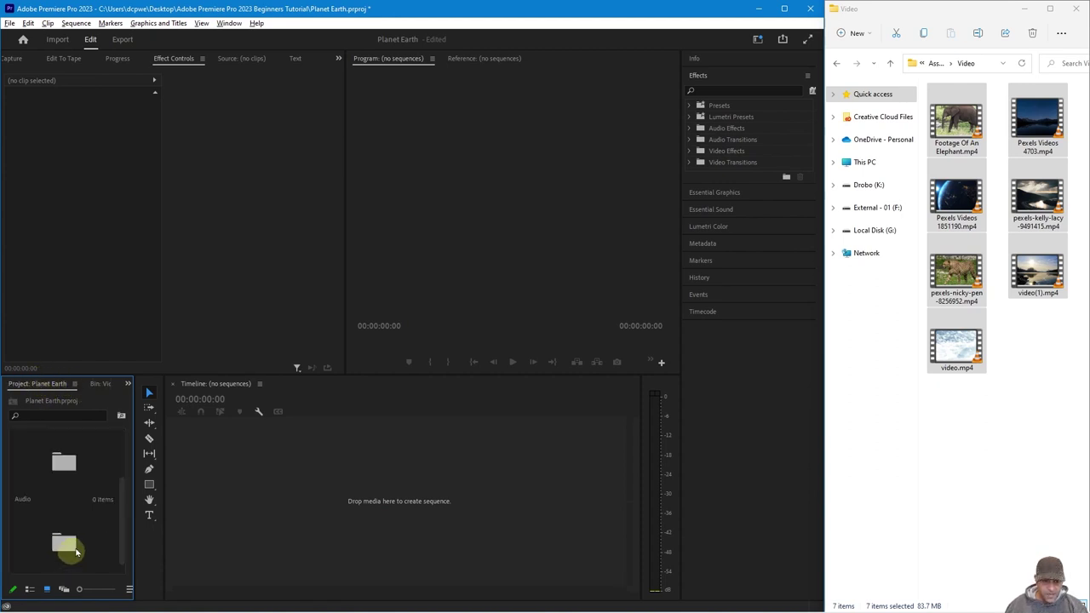
{"action": "left_click", "coordinate": [64, 470]}
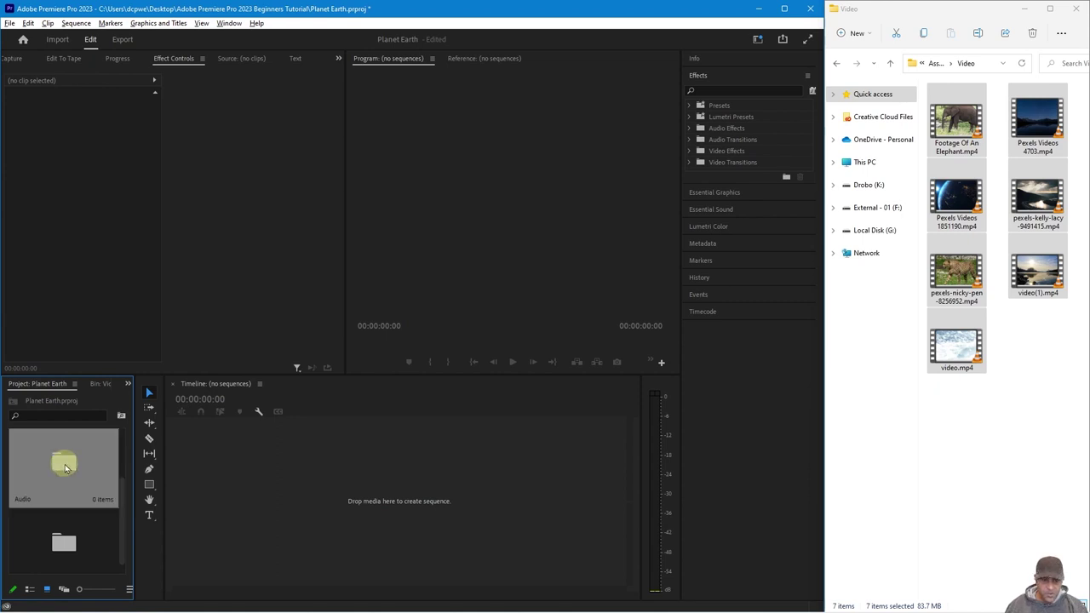
{"action": "double_click", "coordinate": [65, 467]}
{"action": "left_click", "coordinate": [936, 63]}
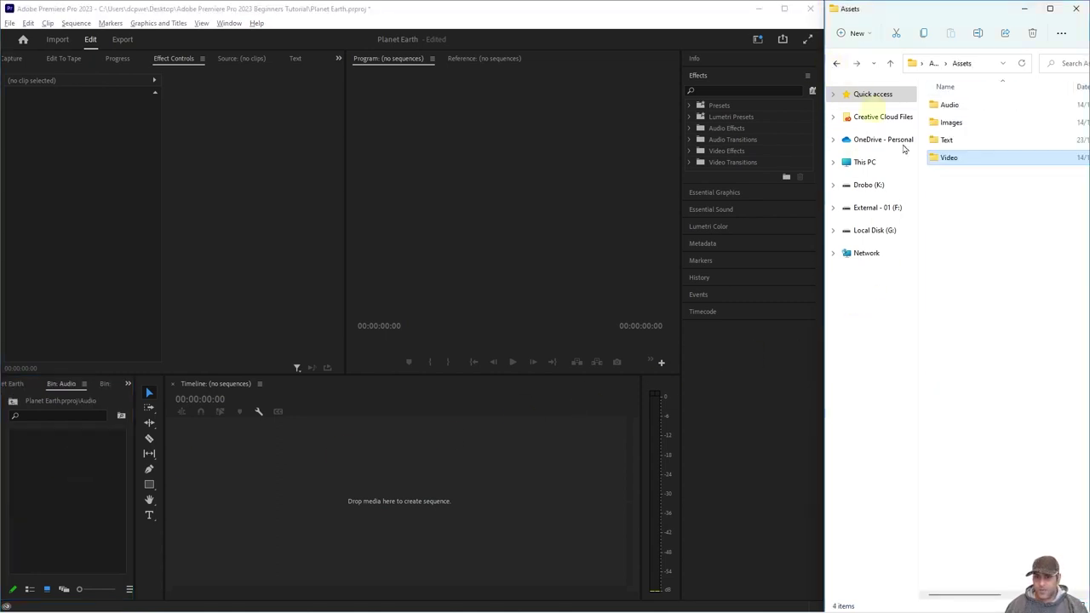
{"action": "double_click", "coordinate": [946, 105]}
{"action": "left_click_drag", "start_coordinate": [985, 109], "coordinate": [34, 484]}
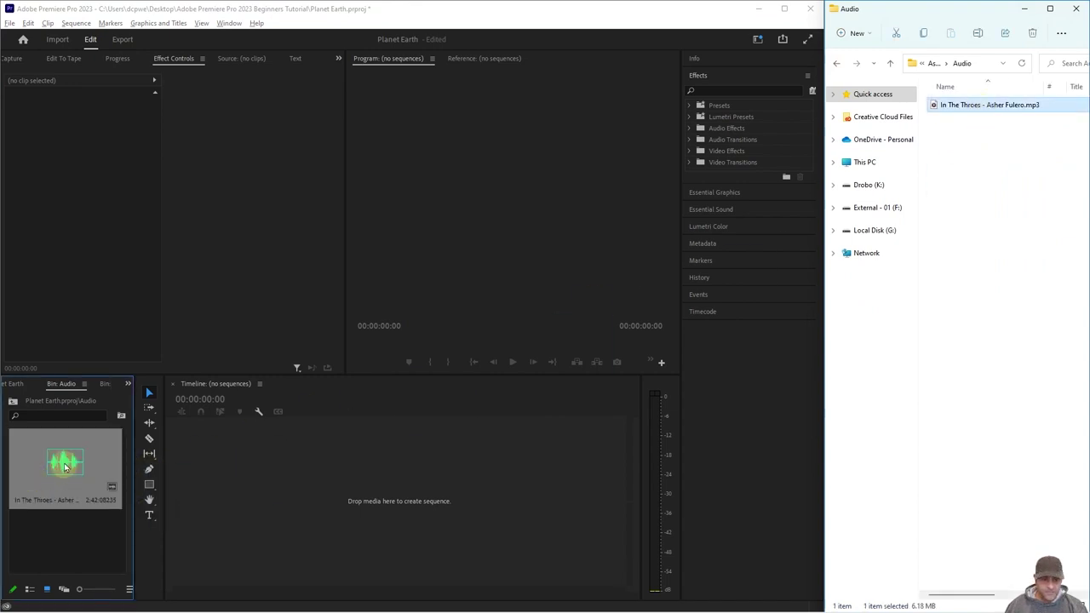
- Open the project's Images bin and import both pictures from the Assets > Images > Eagles subfolder into it
{"action": "left_click", "coordinate": [44, 385]}
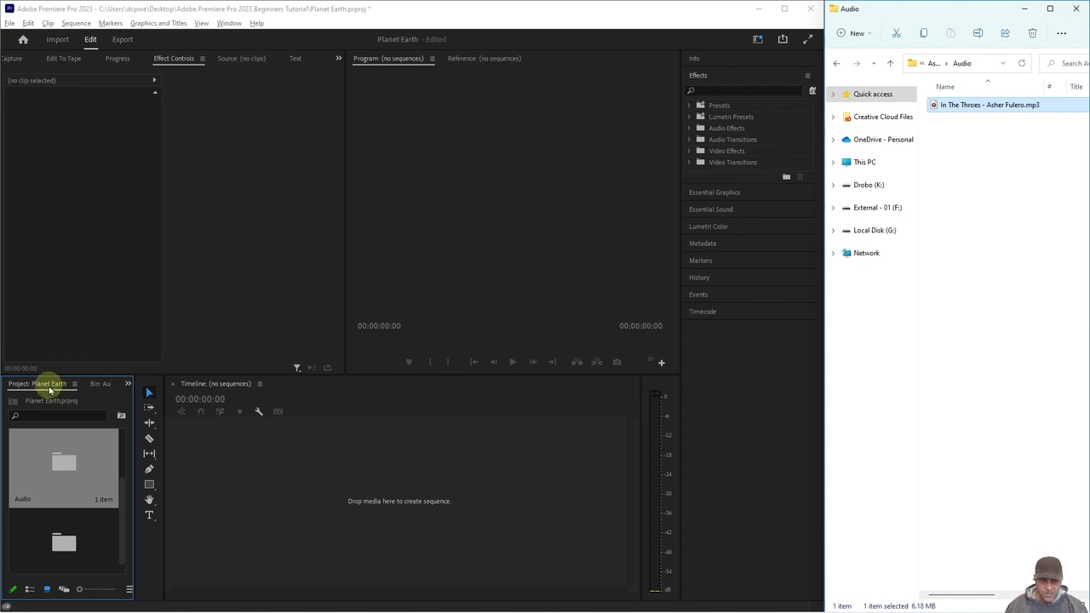
{"action": "left_click", "coordinate": [63, 541]}
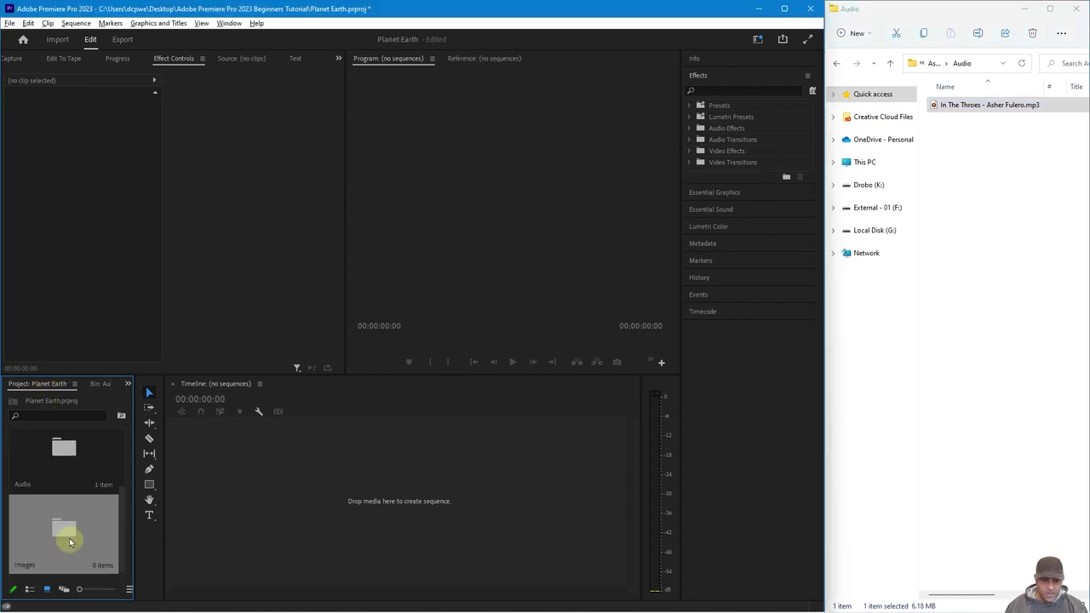
{"action": "double_click", "coordinate": [62, 531]}
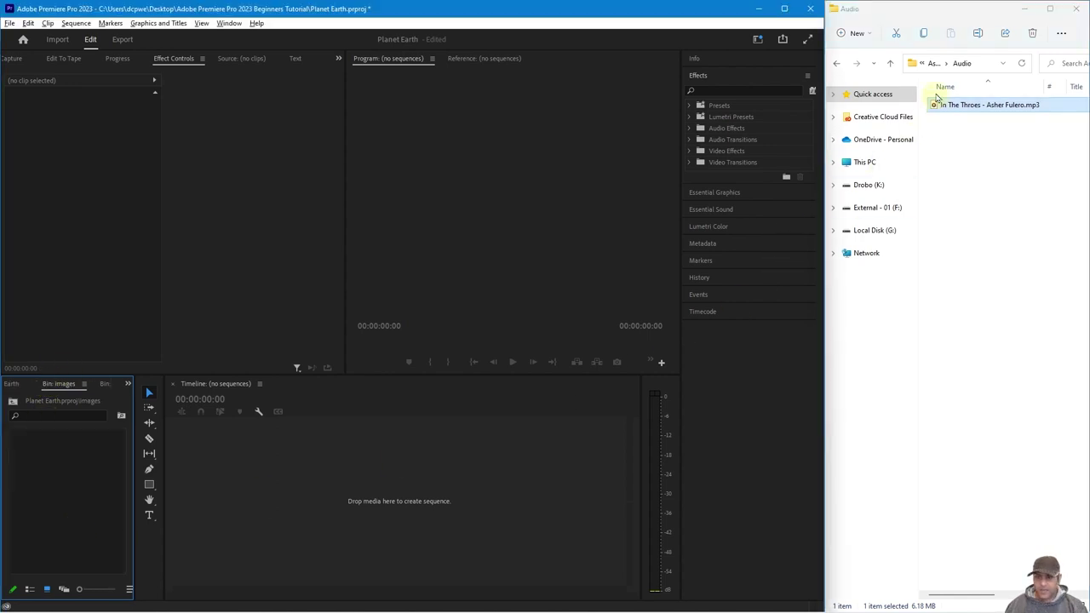
{"action": "left_click", "coordinate": [838, 63]}
{"action": "double_click", "coordinate": [949, 123]}
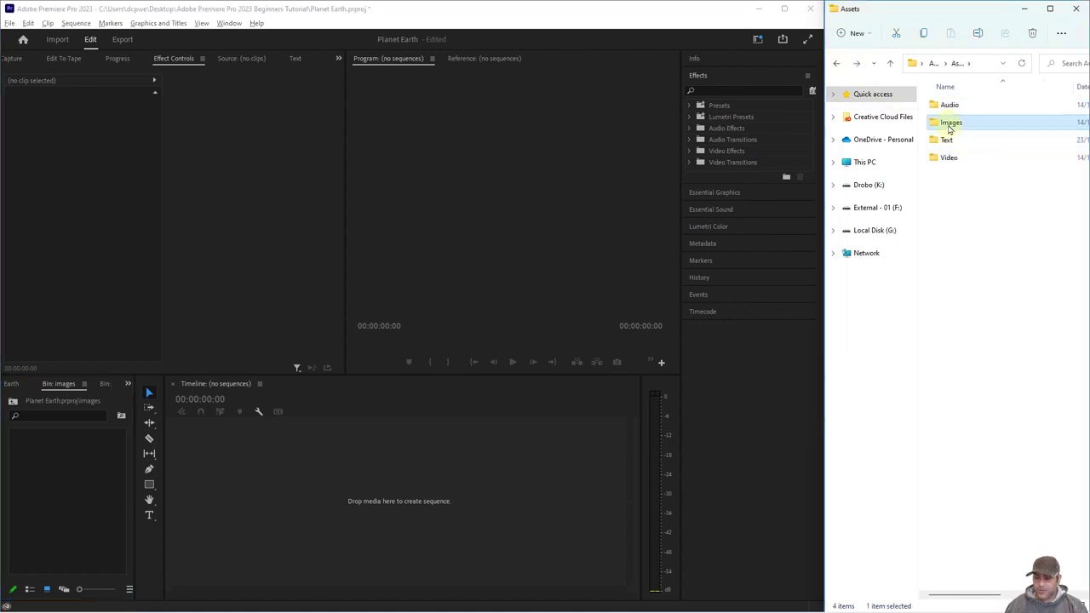
{"action": "double_click", "coordinate": [950, 106]}
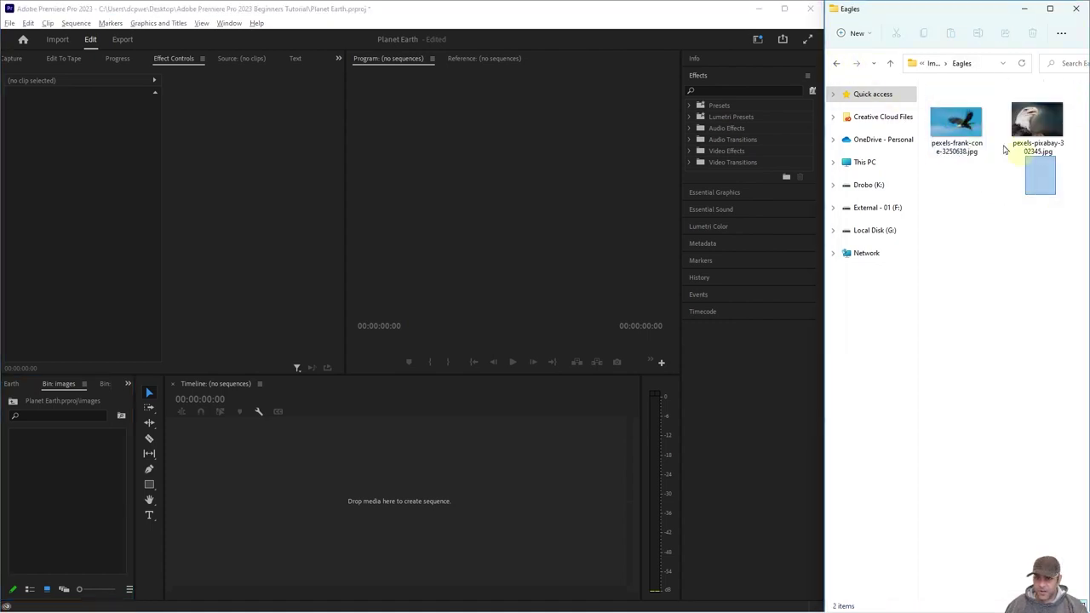
{"action": "left_click_drag", "start_coordinate": [1058, 200], "coordinate": [928, 84]}
{"action": "left_click_drag", "start_coordinate": [955, 120], "coordinate": [88, 473]}
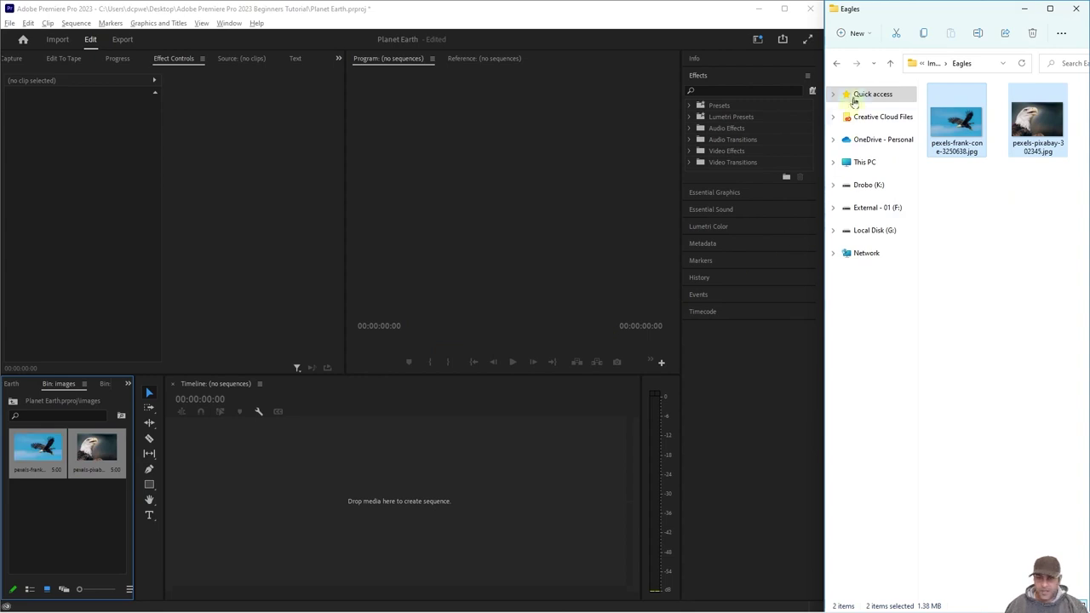
- Import both pictures from the Gorillas subfolder and both from the Snakes subfolder into the Images bin
{"action": "left_click", "coordinate": [836, 63]}
{"action": "double_click", "coordinate": [951, 122]}
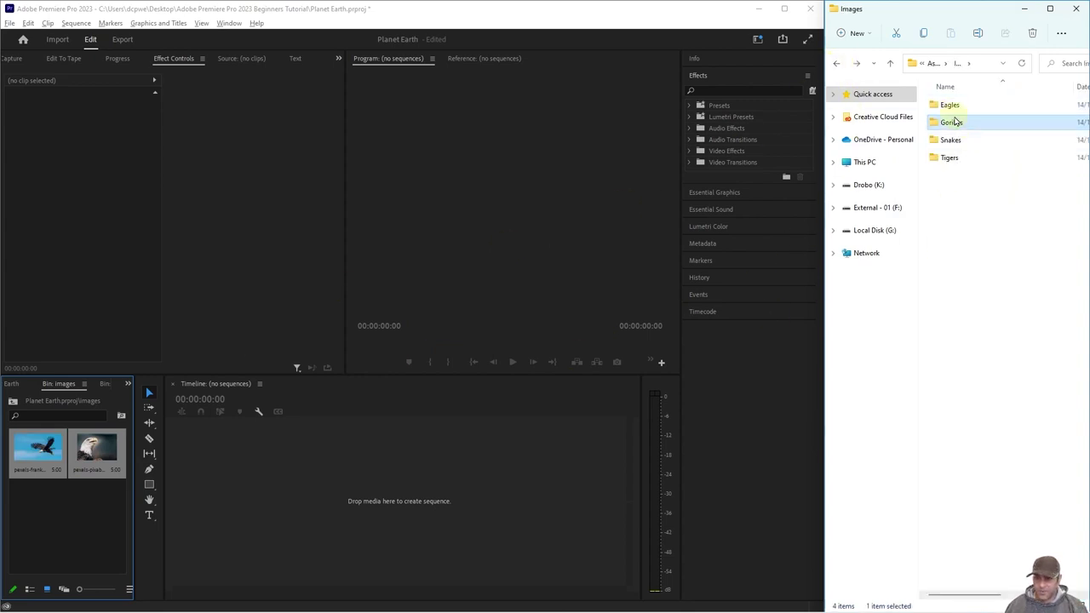
{"action": "left_click_drag", "start_coordinate": [1052, 175], "coordinate": [36, 499]}
{"action": "left_click", "coordinate": [836, 63]}
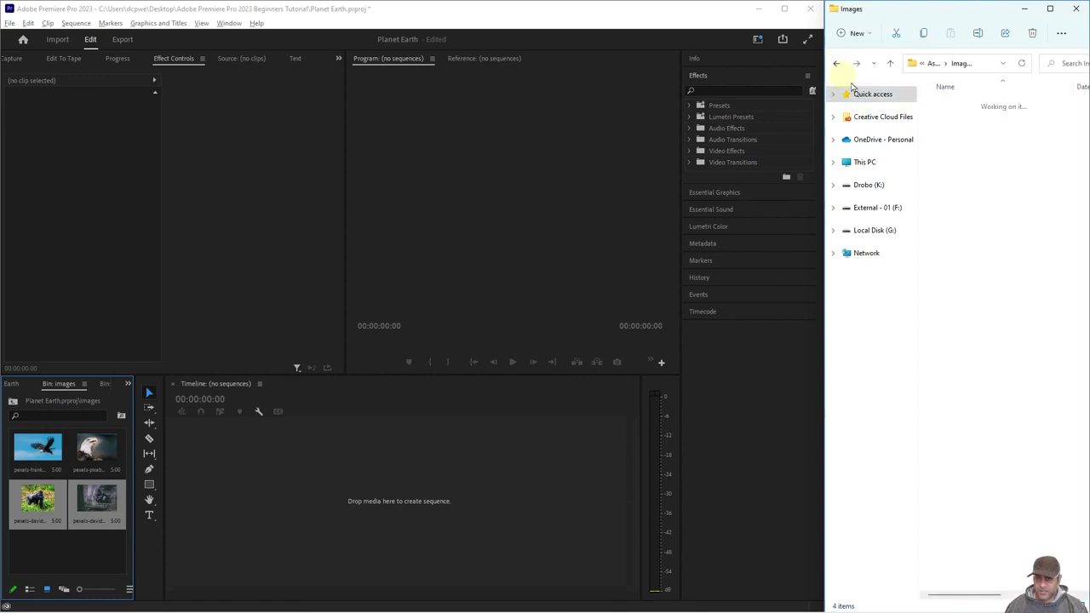
{"action": "double_click", "coordinate": [952, 138]}
{"action": "left_click_drag", "start_coordinate": [1064, 208], "coordinate": [61, 547]}
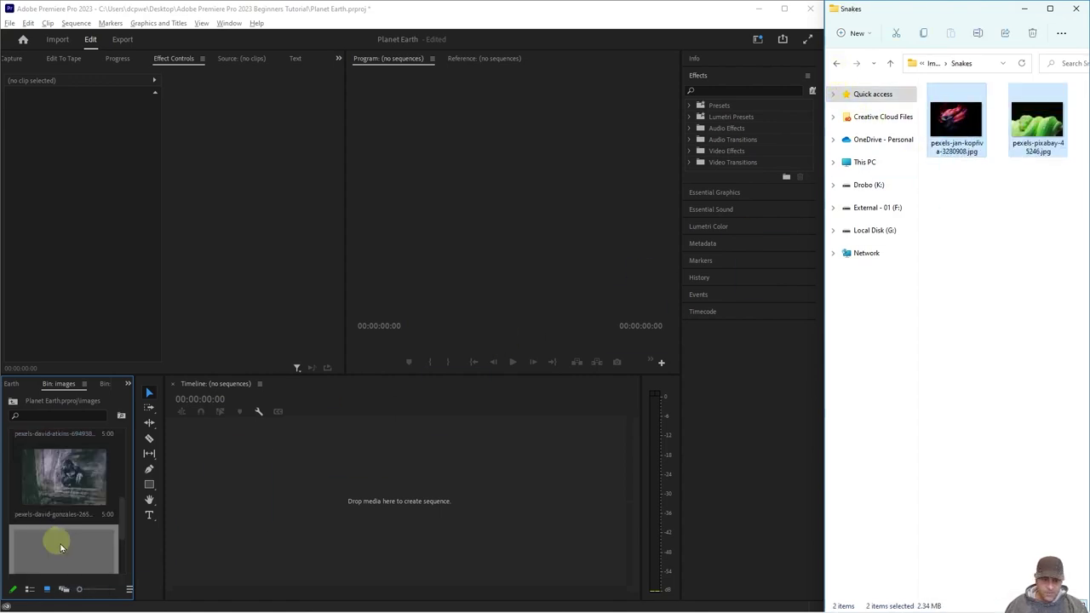
- Import both pictures from the Tigers subfolder into the Images bin and look through the bin's contents
{"action": "left_click", "coordinate": [837, 63]}
{"action": "left_click", "coordinate": [957, 158]}
{"action": "double_click", "coordinate": [957, 159]}
{"action": "left_click_drag", "start_coordinate": [1033, 182], "coordinate": [104, 532]}
{"action": "scroll", "coordinate": [102, 531], "scroll_direction": "down", "scroll_amount": 2}
{"action": "scroll", "coordinate": [97, 529], "scroll_direction": "up", "scroll_amount": 3}
{"action": "scroll", "coordinate": [95, 529], "scroll_direction": "down", "scroll_amount": 3}
{"action": "scroll", "coordinate": [95, 530], "scroll_direction": "up", "scroll_amount": 2}
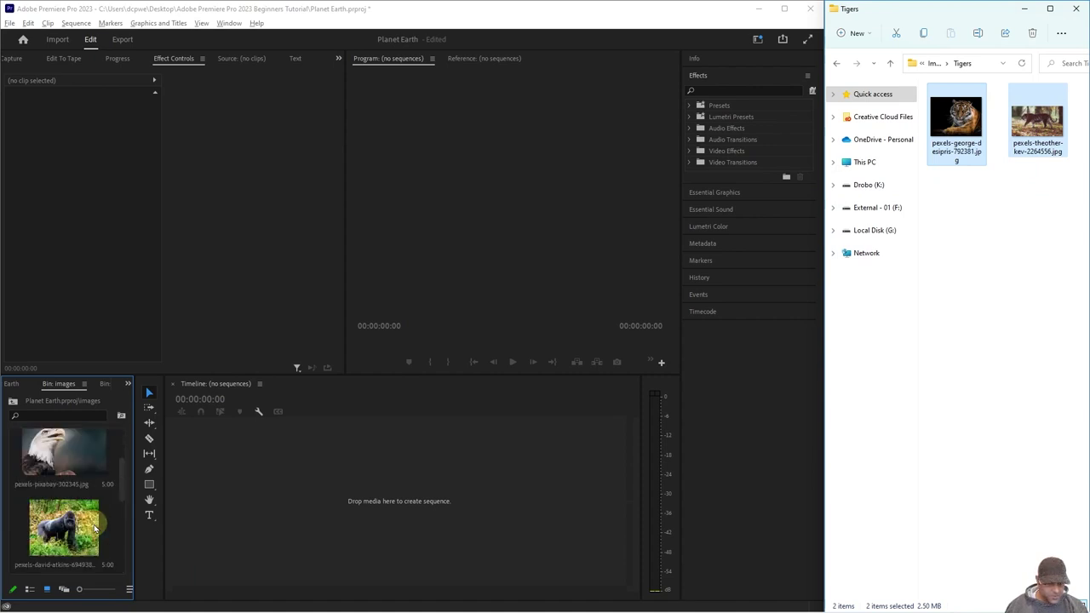
{"action": "scroll", "coordinate": [95, 530], "scroll_direction": "down", "scroll_amount": 3}
{"action": "scroll", "coordinate": [96, 530], "scroll_direction": "up", "scroll_amount": 3}
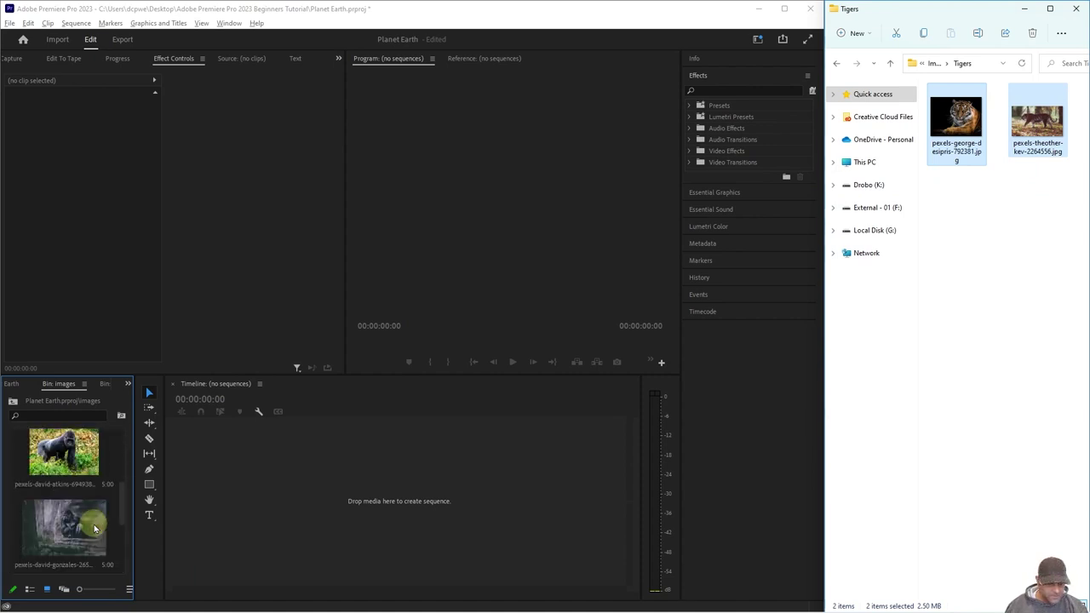
{"action": "scroll", "coordinate": [95, 530], "scroll_direction": "down", "scroll_amount": 3}
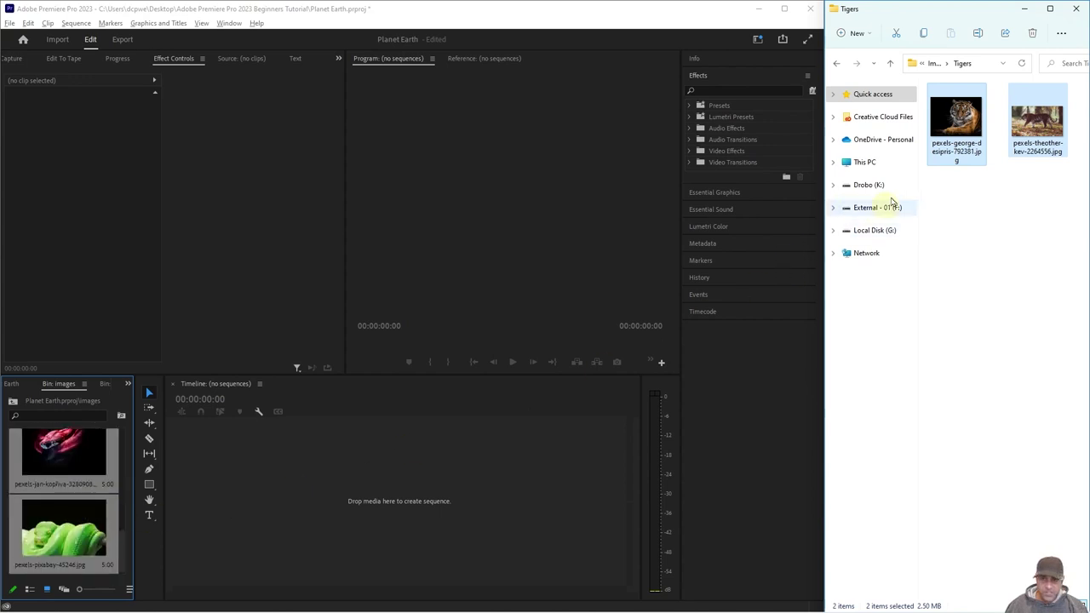
{"action": "left_click_drag", "start_coordinate": [948, 114], "coordinate": [98, 535]}
{"action": "scroll", "coordinate": [96, 536], "scroll_direction": "up", "scroll_amount": 1}
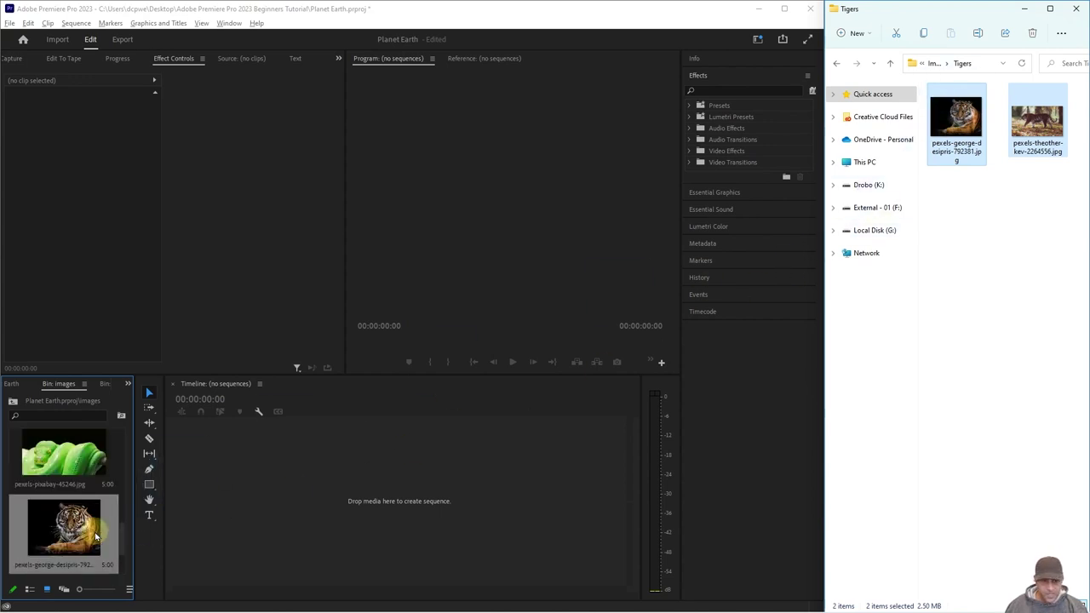
{"action": "scroll", "coordinate": [96, 536], "scroll_direction": "up", "scroll_amount": 3}
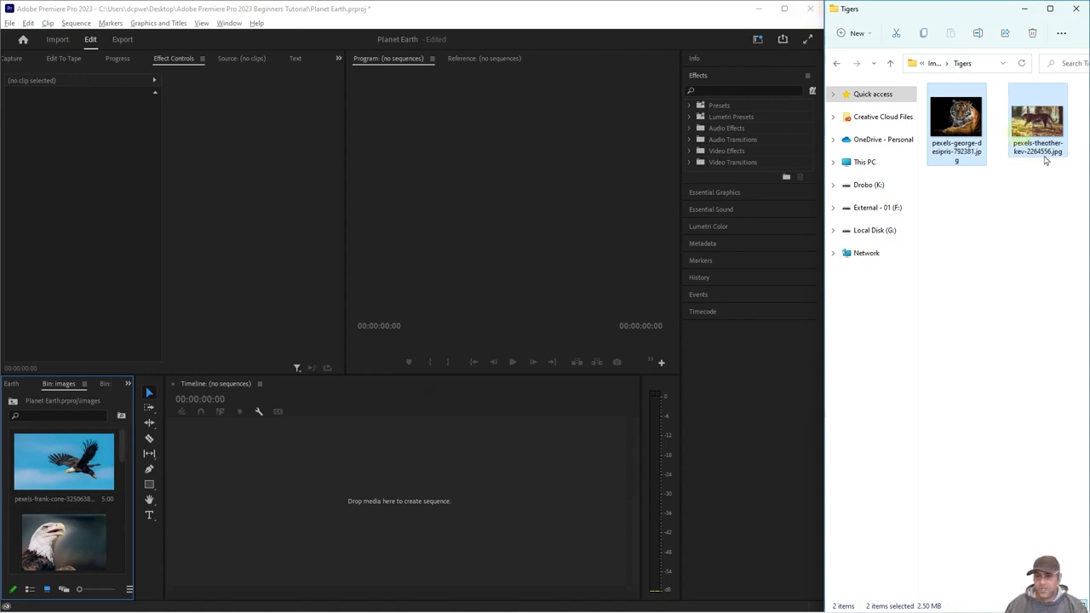
- Return the file window to the Assets folder and maximize the editor window
{"action": "left_click", "coordinate": [838, 62]}
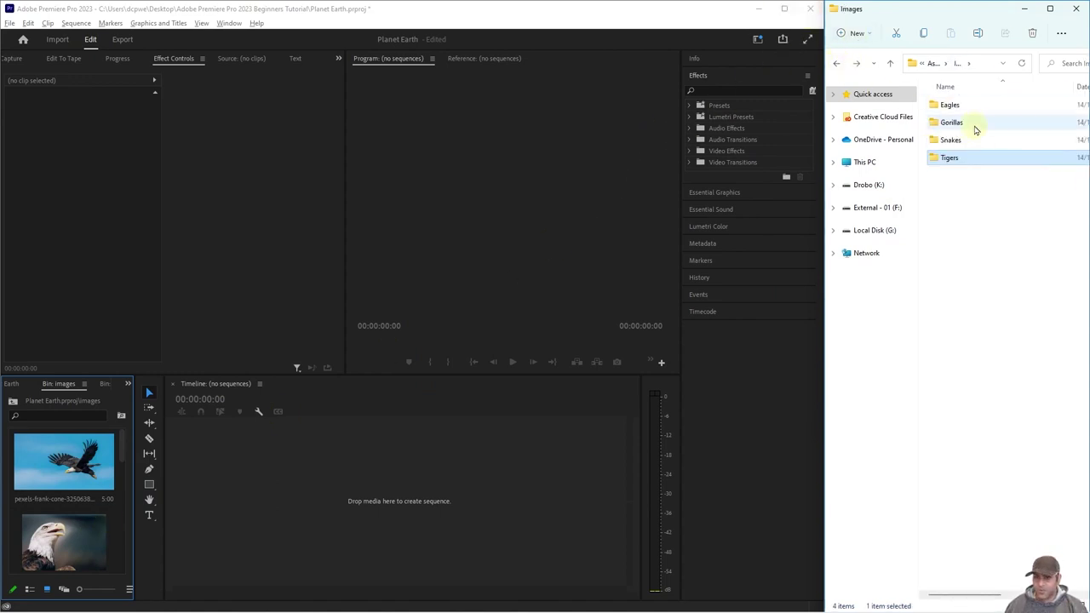
{"action": "left_click", "coordinate": [839, 63]}
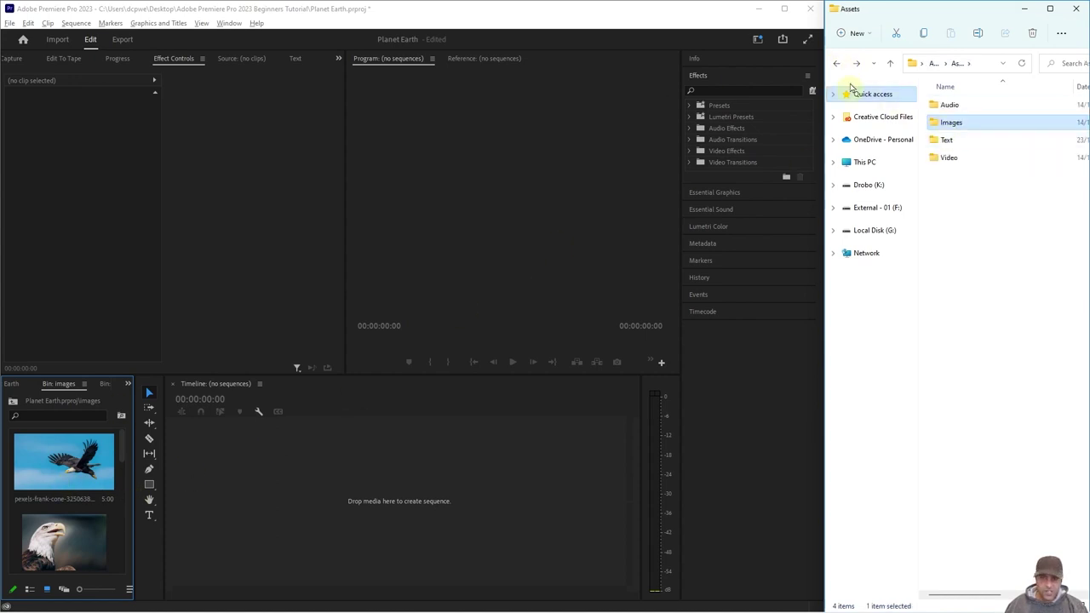
{"action": "left_click", "coordinate": [784, 8]}
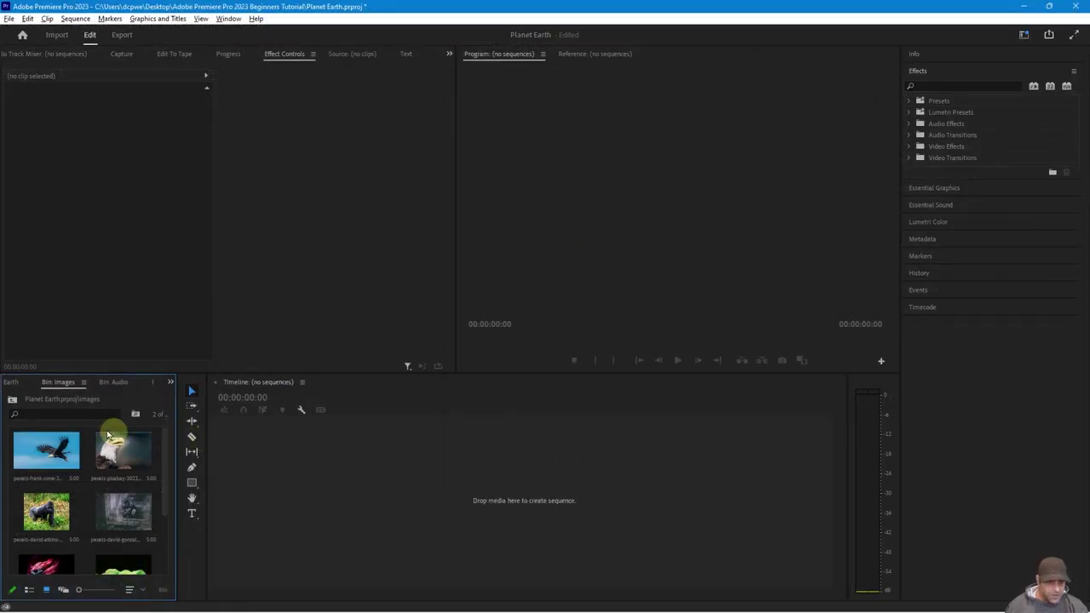
- Close the open Images, Audio and Video bin panels
{"action": "left_click", "coordinate": [84, 385]}
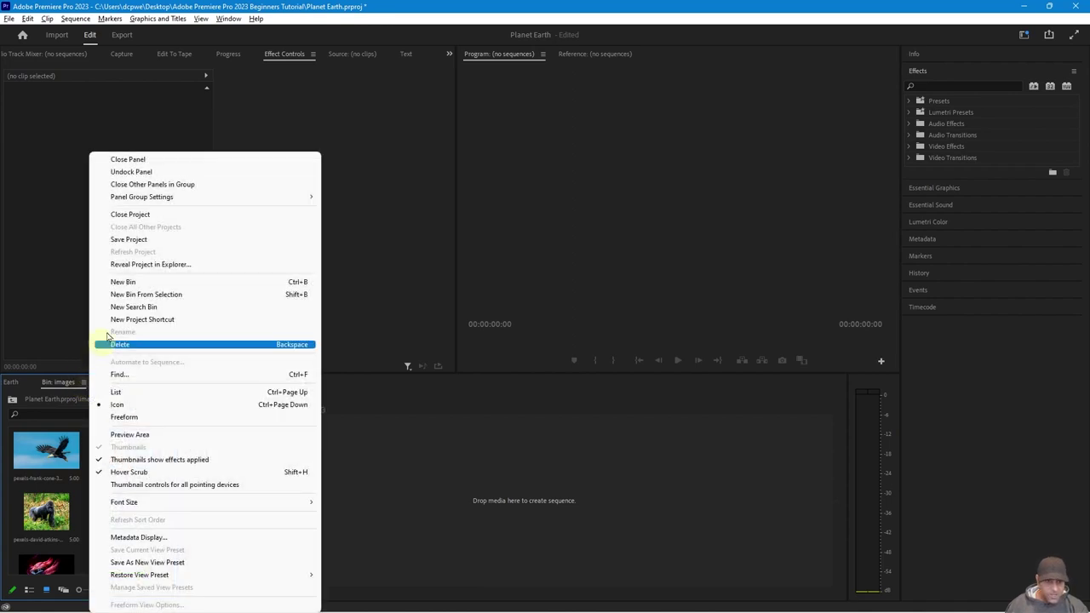
{"action": "left_click", "coordinate": [145, 162]}
{"action": "left_click", "coordinate": [80, 384]}
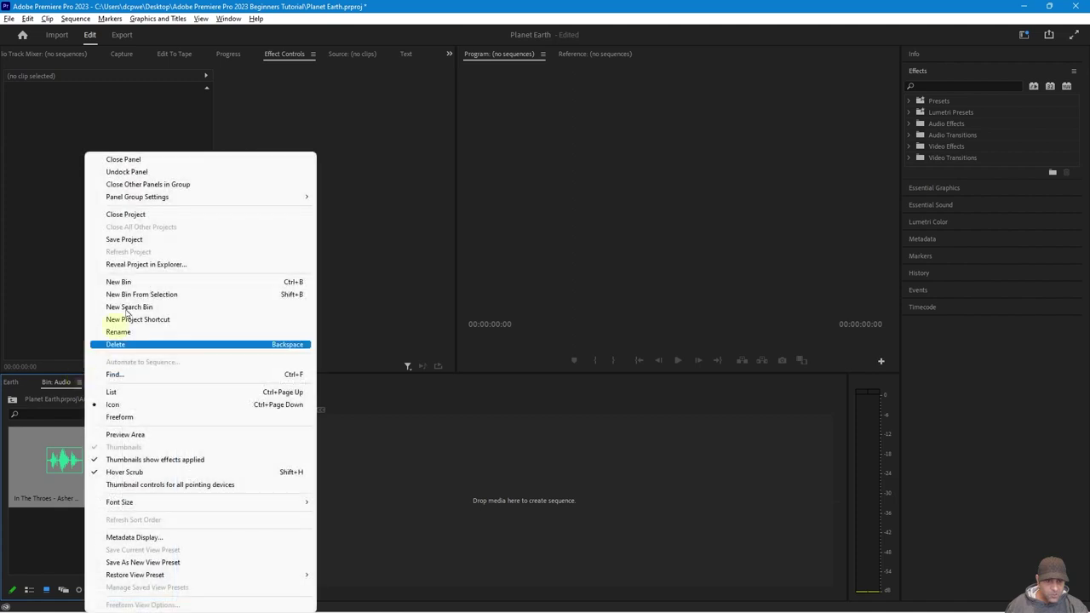
{"action": "left_click", "coordinate": [145, 158]}
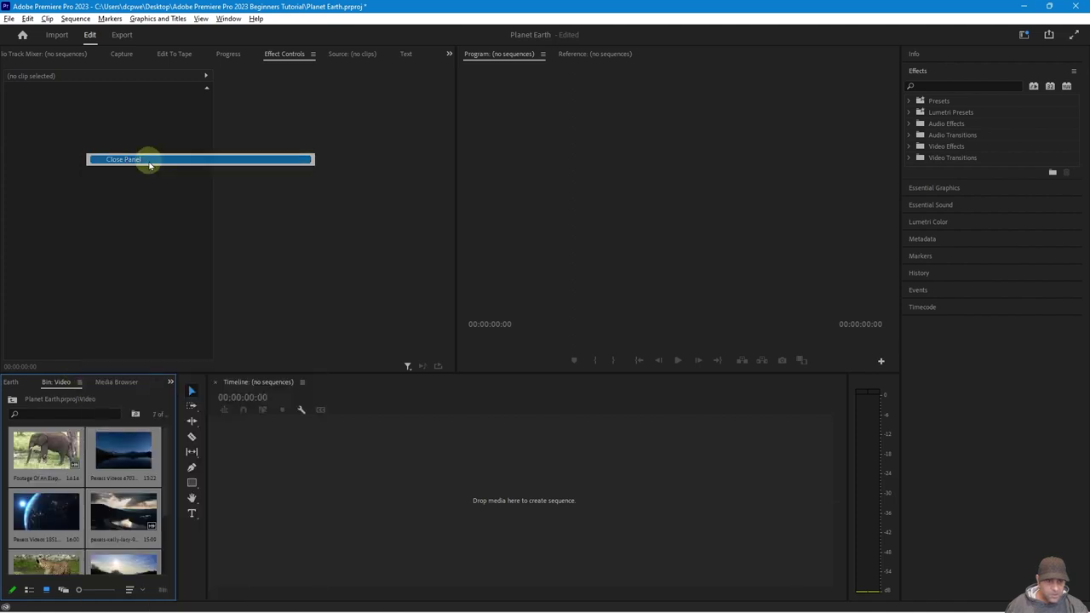
{"action": "left_click", "coordinate": [80, 384]}
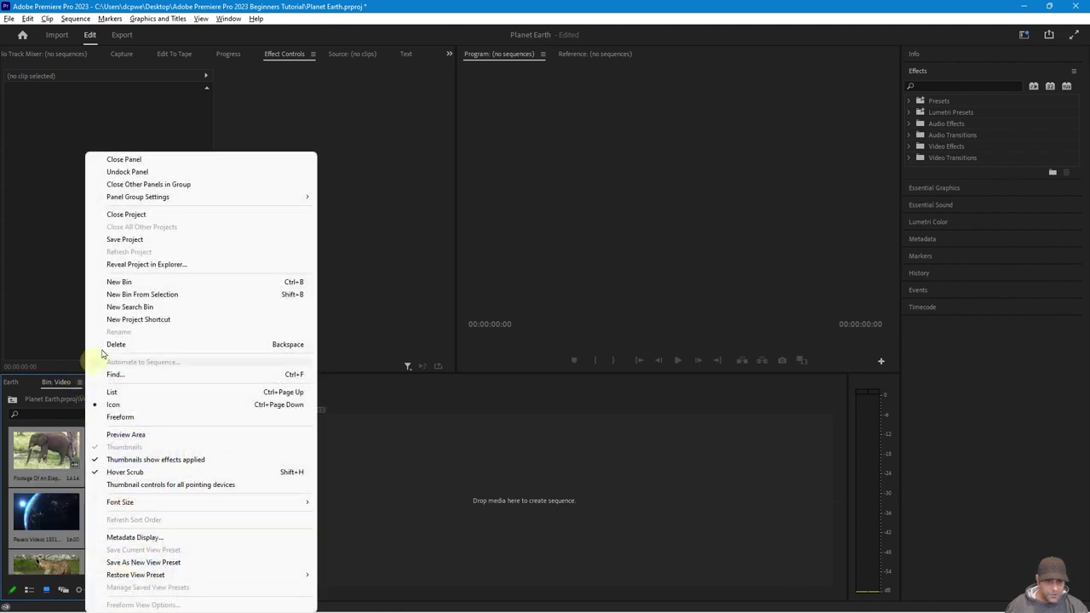
{"action": "left_click", "coordinate": [143, 159]}
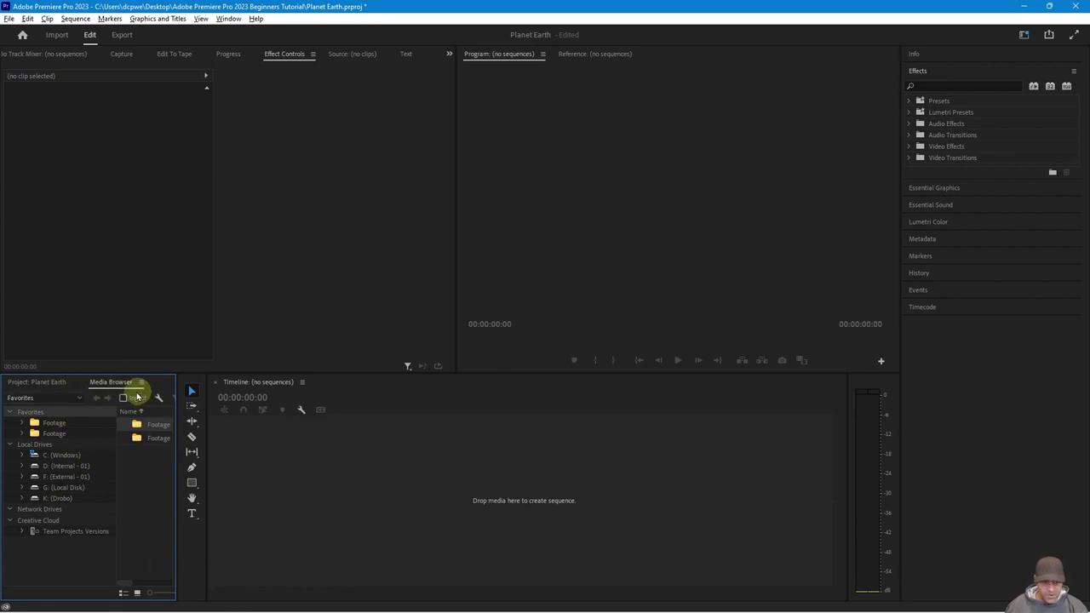
- Return to the Planet Earth project's main bin list and display it in List View, comparing it with Icon View
{"action": "left_click", "coordinate": [19, 382]}
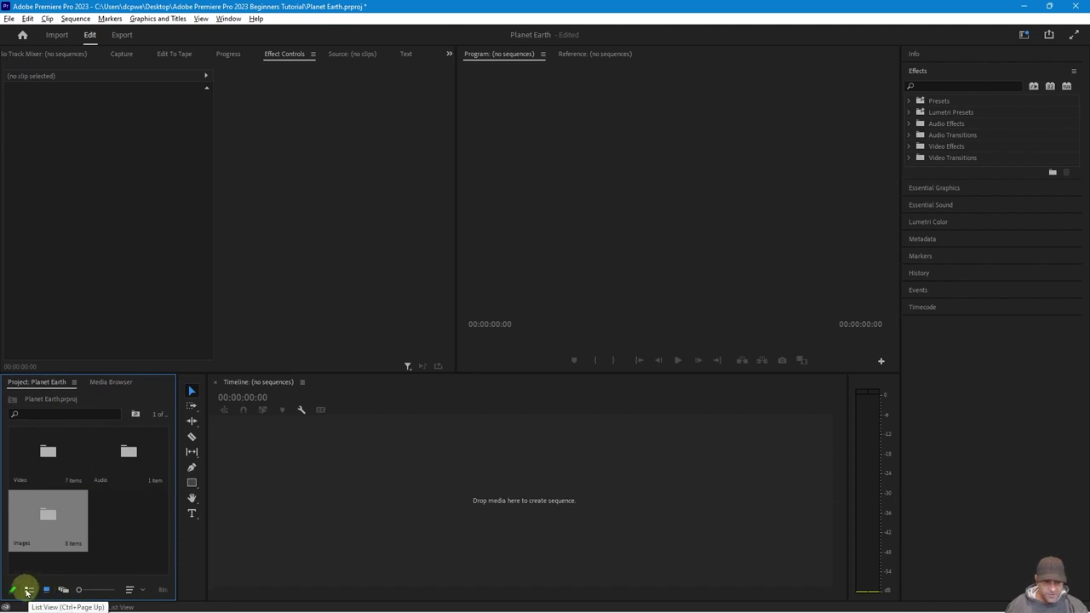
{"action": "left_click", "coordinate": [28, 590]}
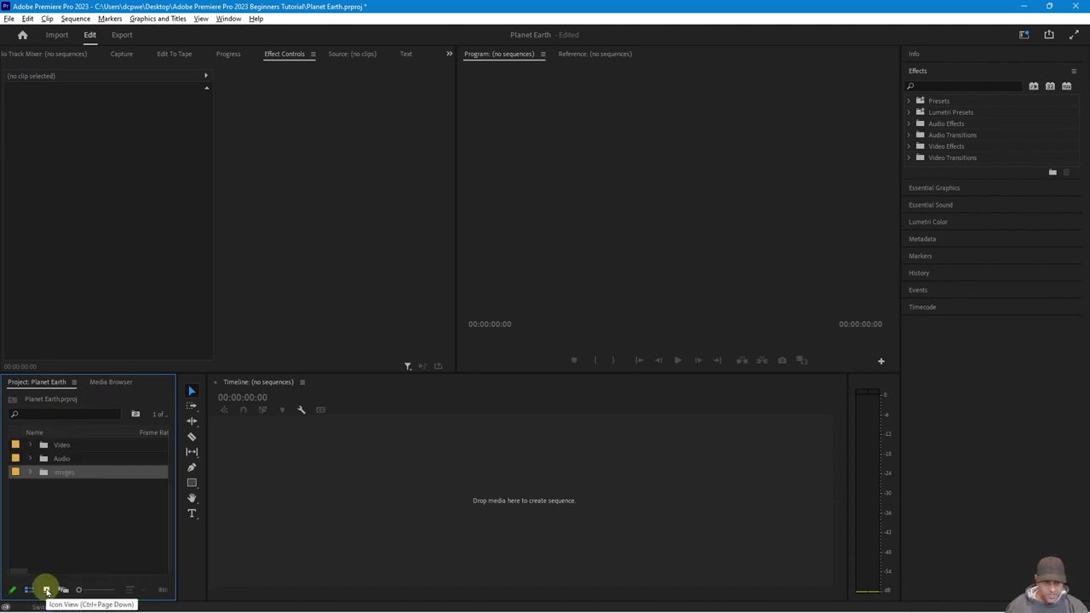
{"action": "left_click", "coordinate": [46, 589]}
{"action": "left_click", "coordinate": [30, 590]}
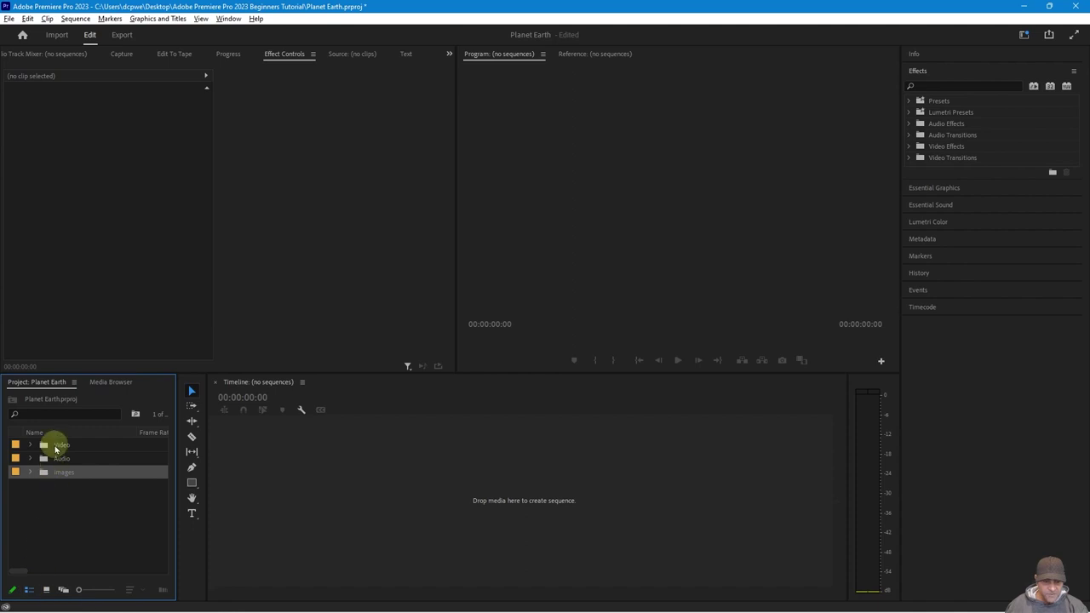
- Open the Video, Audio and Images bins one after another from the project list to examine their imported contents
{"action": "left_click", "coordinate": [57, 446]}
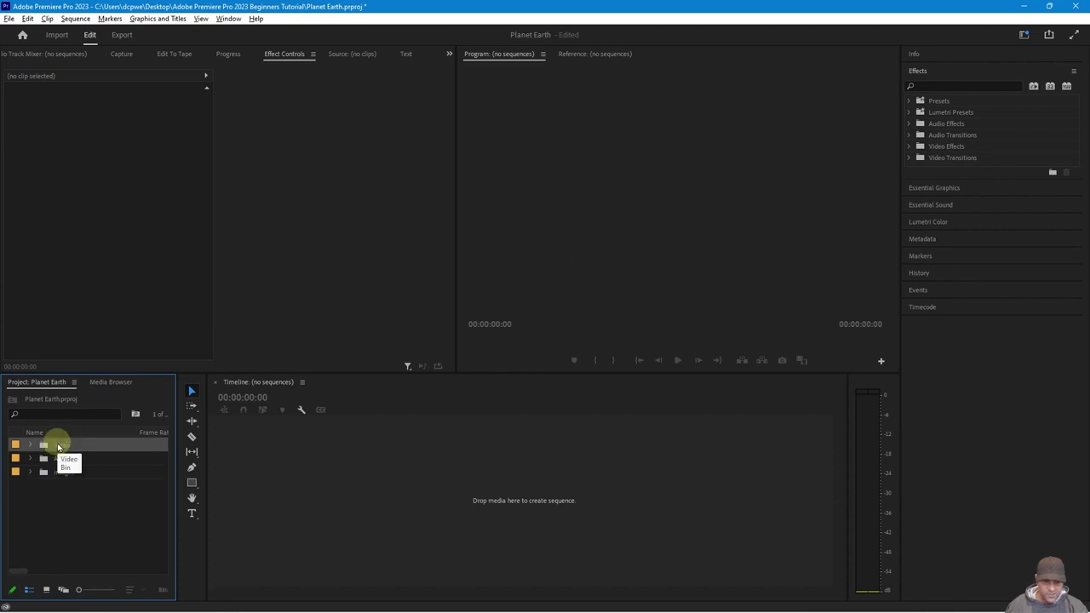
{"action": "left_click", "coordinate": [58, 446]}
{"action": "double_click", "coordinate": [44, 445]}
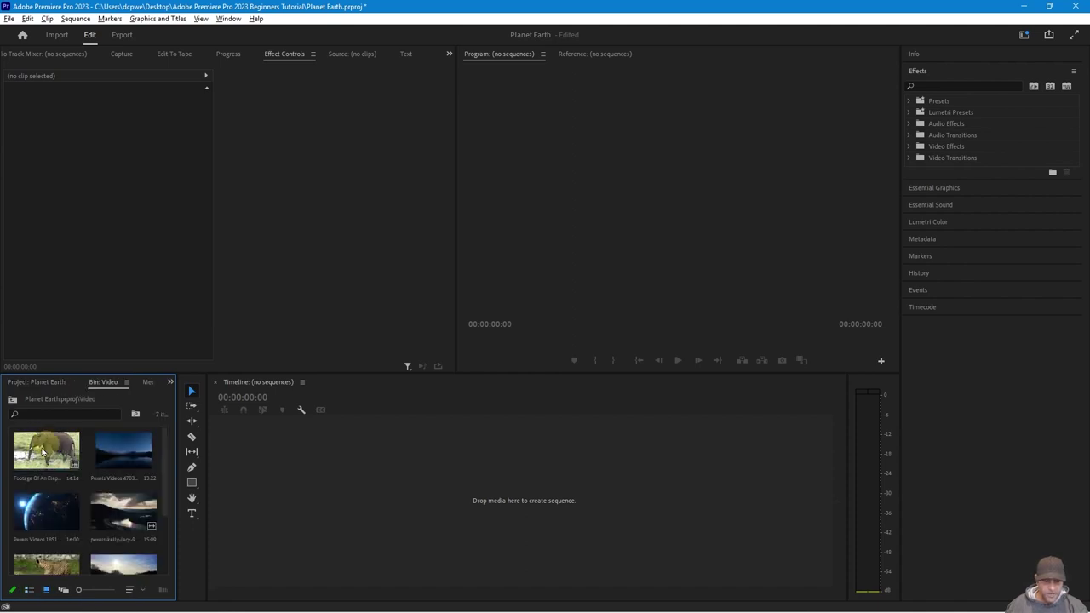
{"action": "scroll", "coordinate": [82, 477], "scroll_direction": "down", "scroll_amount": 3}
{"action": "scroll", "coordinate": [82, 479], "scroll_direction": "up", "scroll_amount": 3}
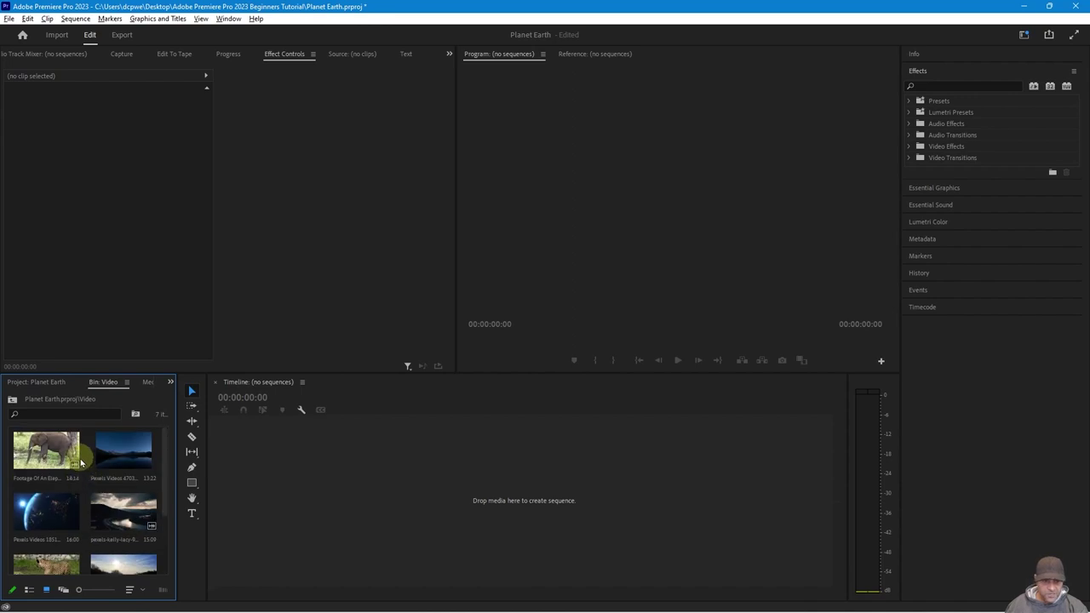
{"action": "left_click", "coordinate": [37, 383]}
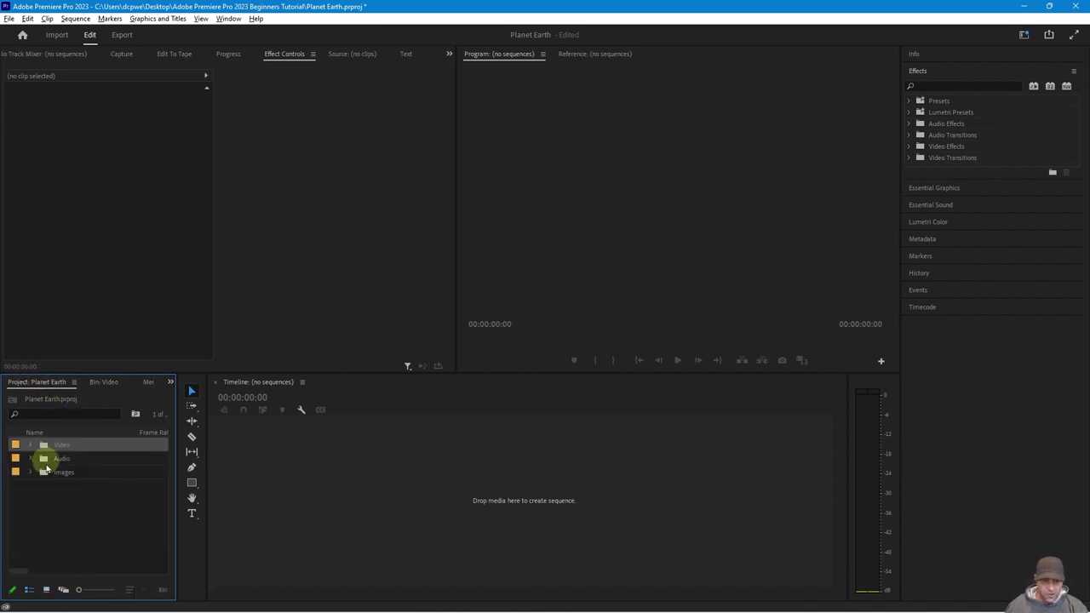
{"action": "double_click", "coordinate": [44, 460]}
{"action": "left_click", "coordinate": [37, 383]}
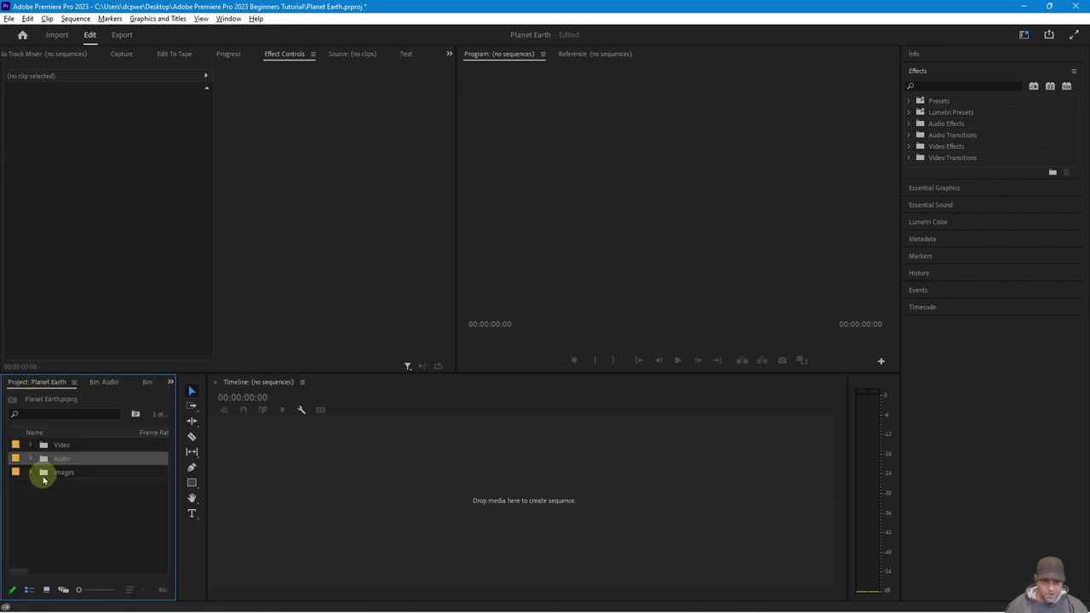
{"action": "double_click", "coordinate": [43, 473]}
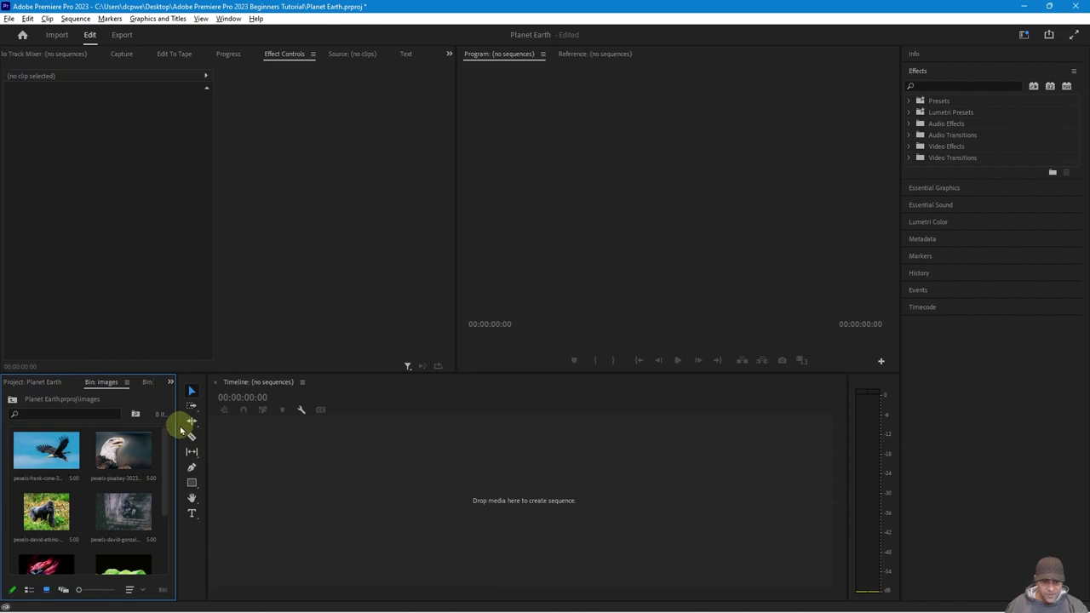
- Temporarily widen the project panel group to examine its panels, then narrow it and view the Audio bin, Video bin and Media Browser
{"action": "left_click_drag", "start_coordinate": [176, 420], "coordinate": [479, 432]}
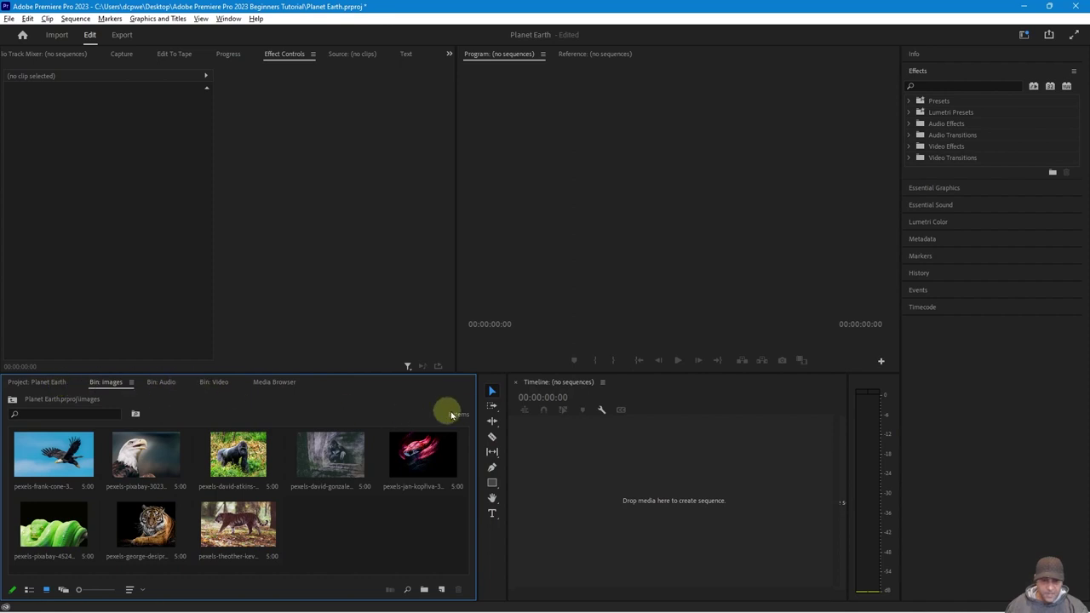
{"action": "left_click_drag", "start_coordinate": [476, 415], "coordinate": [176, 415]}
{"action": "left_click", "coordinate": [170, 382]}
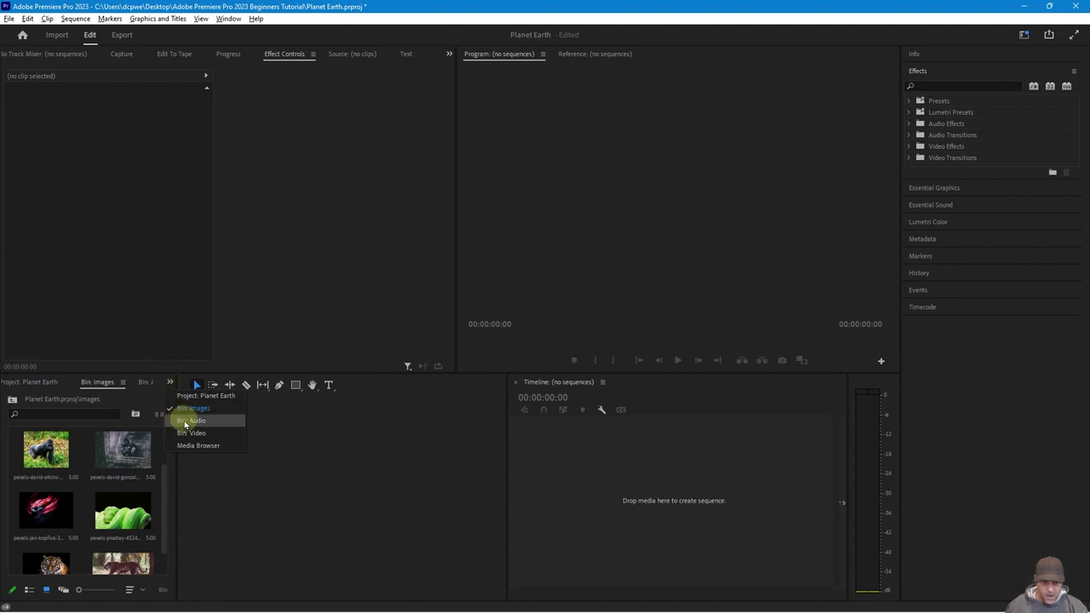
{"action": "left_click", "coordinate": [185, 421]}
{"action": "left_click", "coordinate": [171, 382]}
{"action": "left_click", "coordinate": [182, 432]}
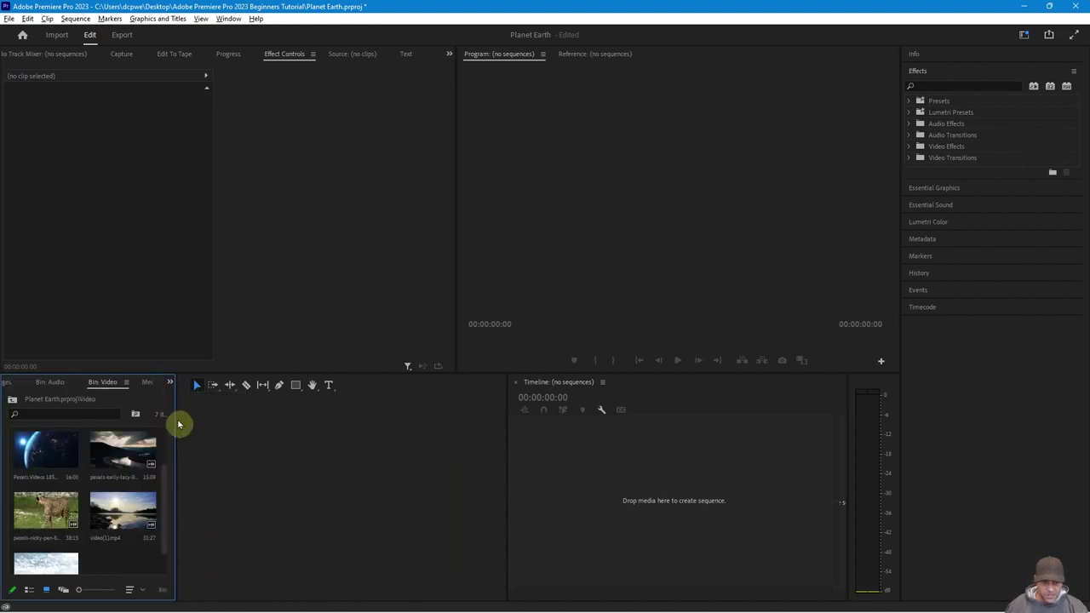
{"action": "left_click", "coordinate": [170, 382]}
{"action": "left_click", "coordinate": [189, 443]}
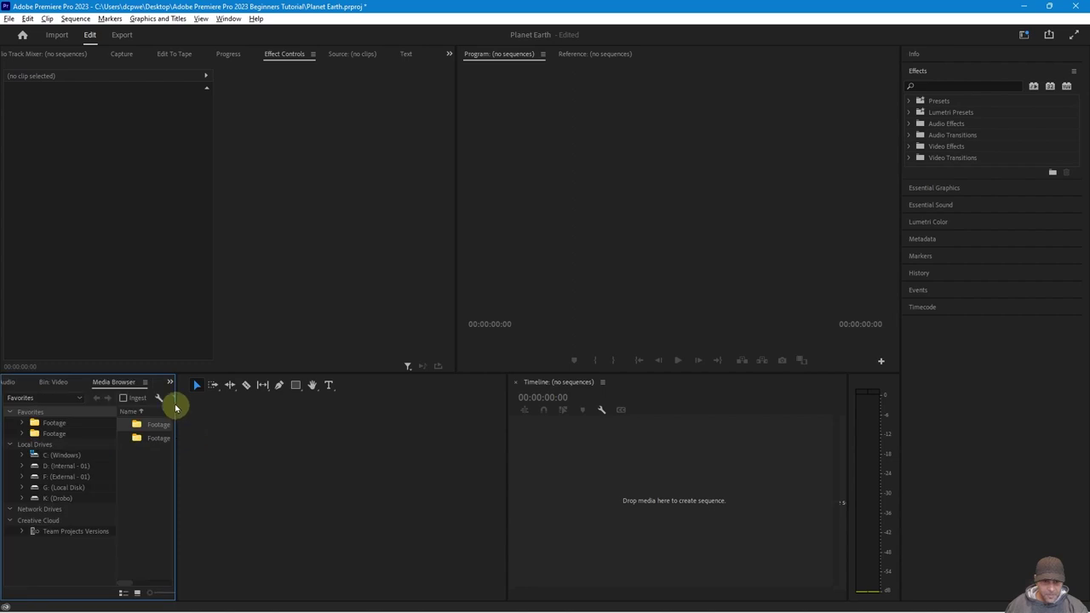
- Examine the alternative ways of switching among the Planet Earth project list, its Images, Audio and Video bins, and the Media Browser
{"action": "left_click", "coordinate": [169, 383]}
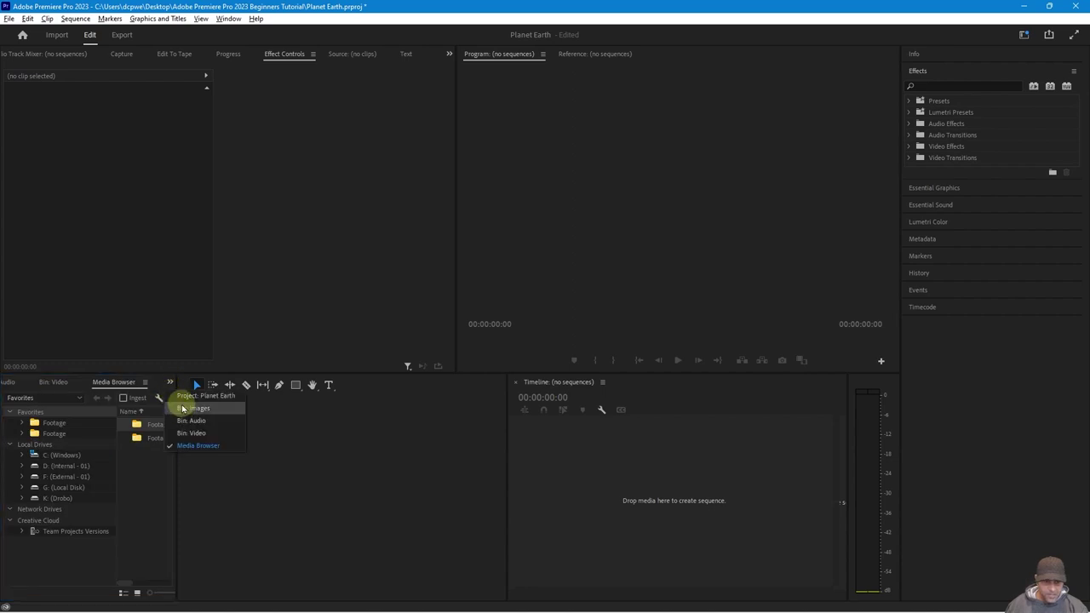
{"action": "scroll", "coordinate": [111, 383], "scroll_direction": "up", "scroll_amount": 2}
{"action": "scroll", "coordinate": [108, 388], "scroll_direction": "up", "scroll_amount": 1}
{"action": "scroll", "coordinate": [107, 387], "scroll_direction": "down", "scroll_amount": 3}
{"action": "scroll", "coordinate": [107, 389], "scroll_direction": "up", "scroll_amount": 4}
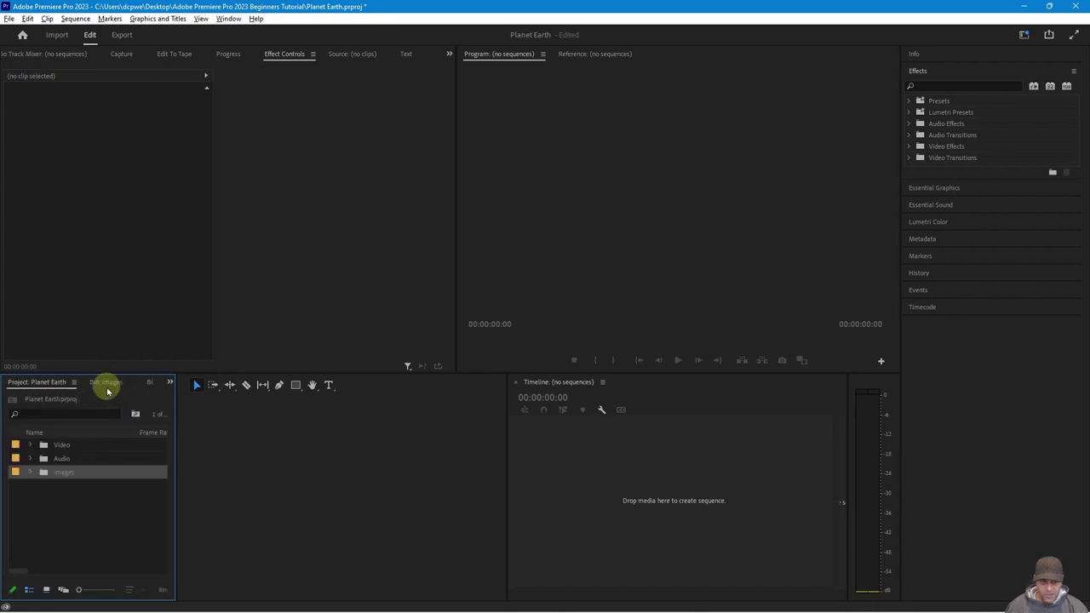
{"action": "left_click", "coordinate": [107, 390]}
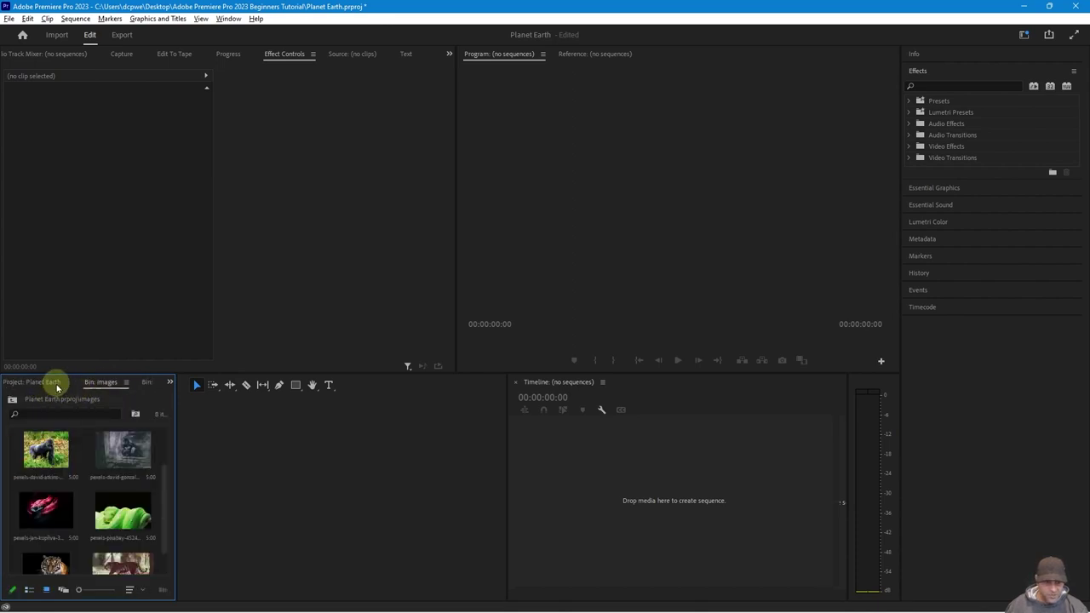
{"action": "scroll", "coordinate": [56, 387], "scroll_direction": "down", "scroll_amount": 2}
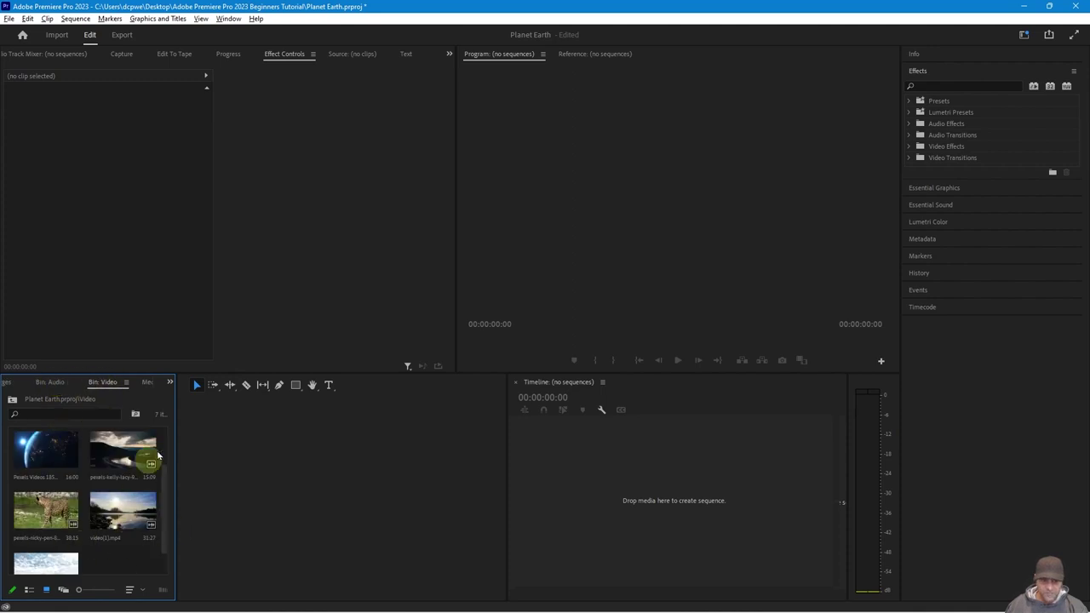
- Widen the timeline across the empty space beside the tools, and return to the Planet Earth project's main bin list with nothing selected
{"action": "left_click_drag", "start_coordinate": [507, 460], "coordinate": [214, 459]}
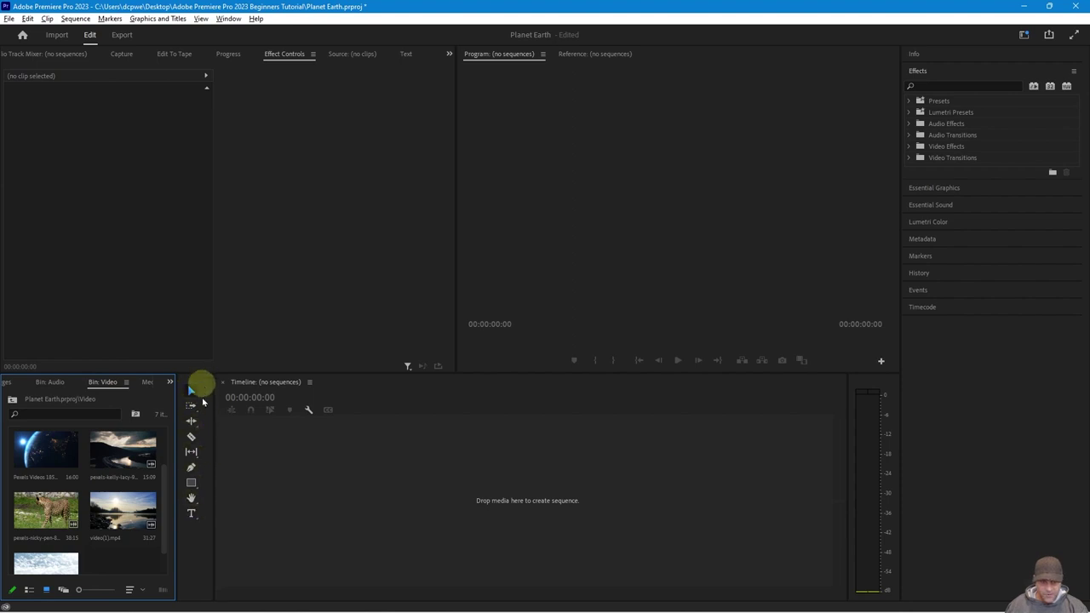
{"action": "left_click_drag", "start_coordinate": [214, 453], "coordinate": [208, 455]}
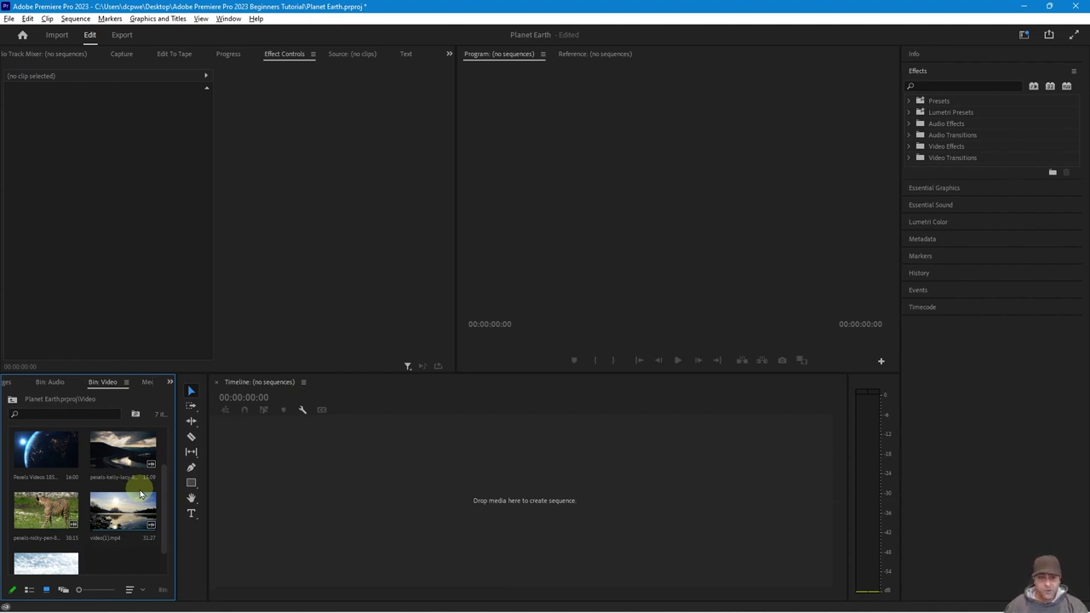
{"action": "scroll", "coordinate": [93, 477], "scroll_direction": "up", "scroll_amount": 3}
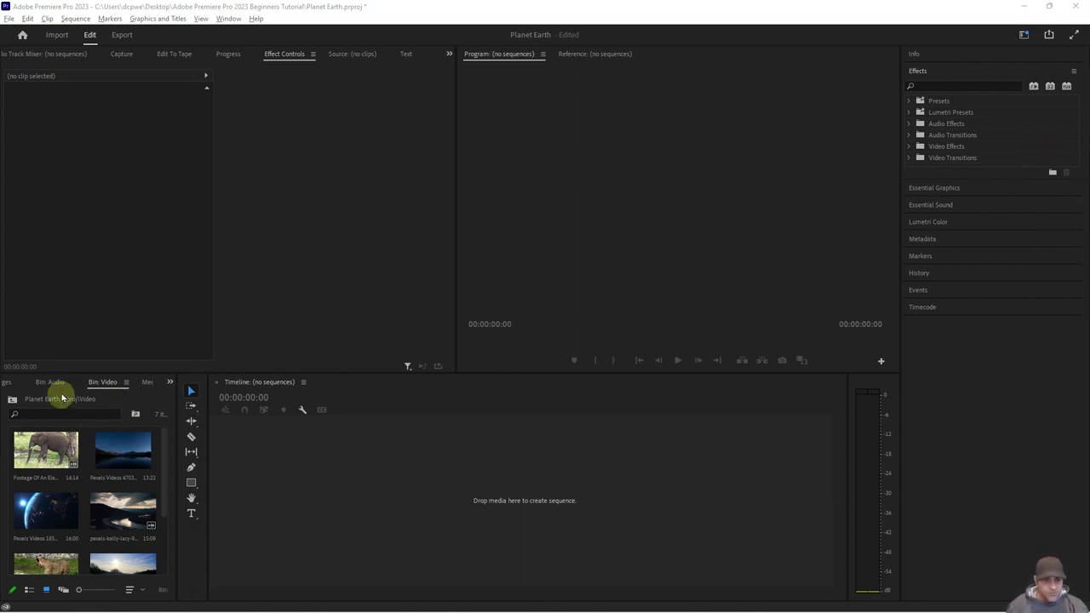
{"action": "scroll", "coordinate": [62, 381], "scroll_direction": "up", "scroll_amount": 3}
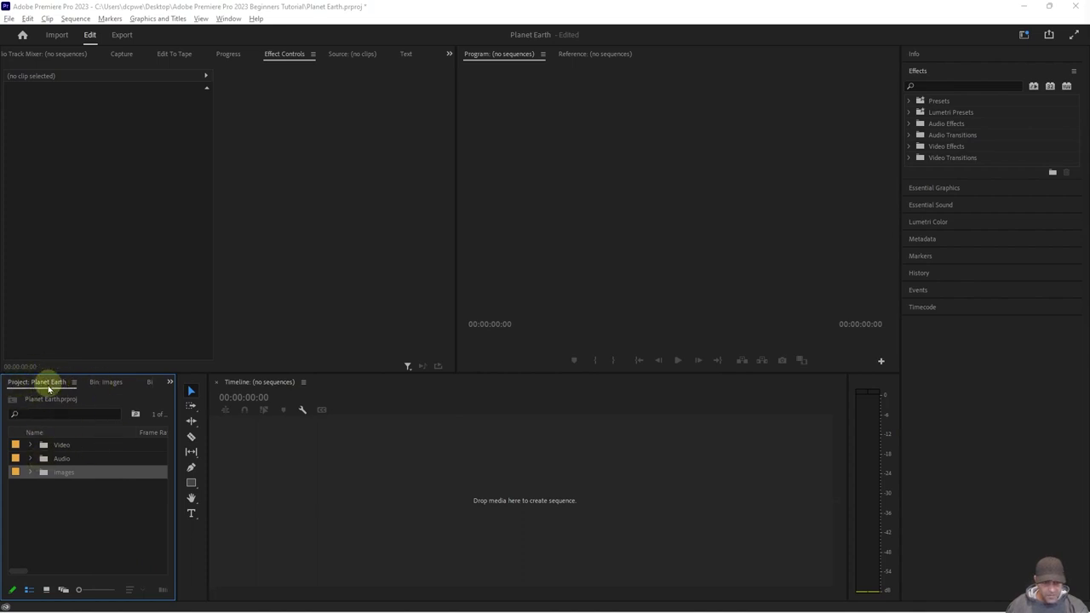
{"action": "left_click", "coordinate": [50, 516]}
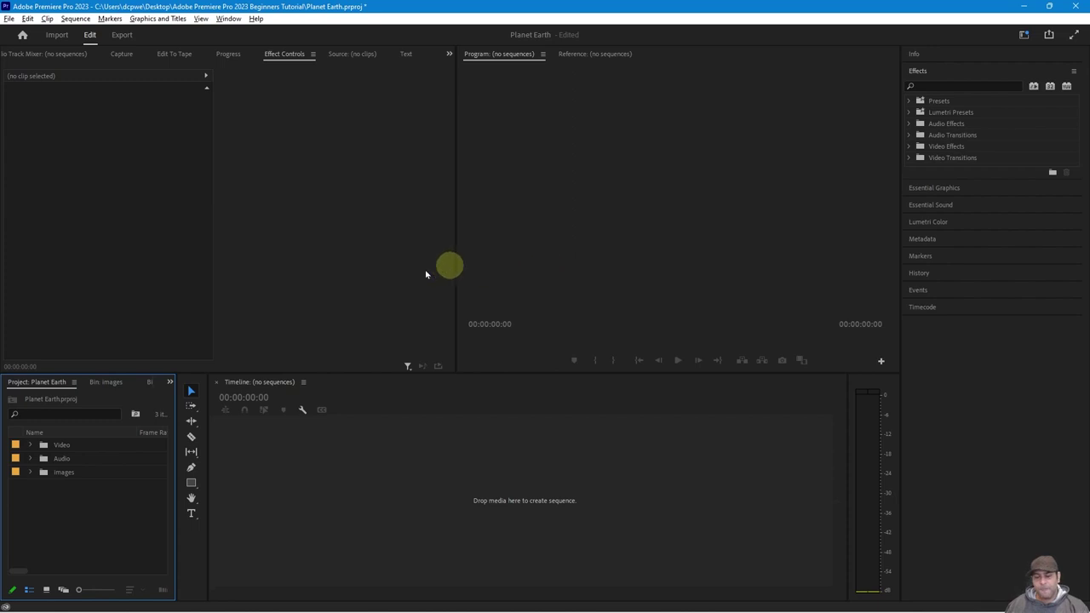
- Start a new Color Matte item at 1920 × 1080, with a 25.00 fps timebase and square pixels
{"action": "right_click", "coordinate": [76, 540]}
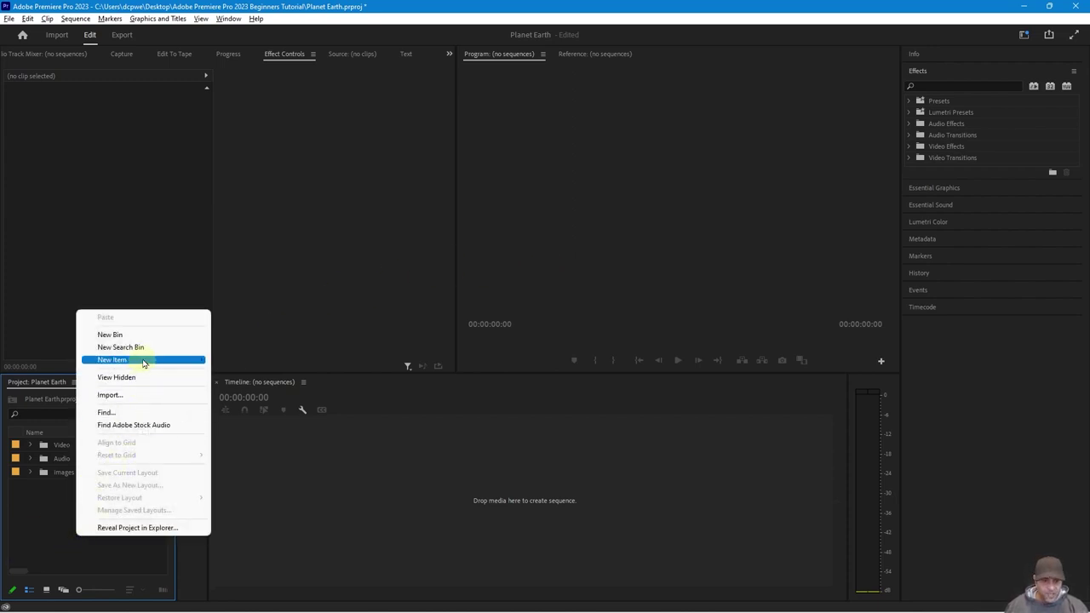
{"action": "mouse_move", "coordinate": [142, 359]}
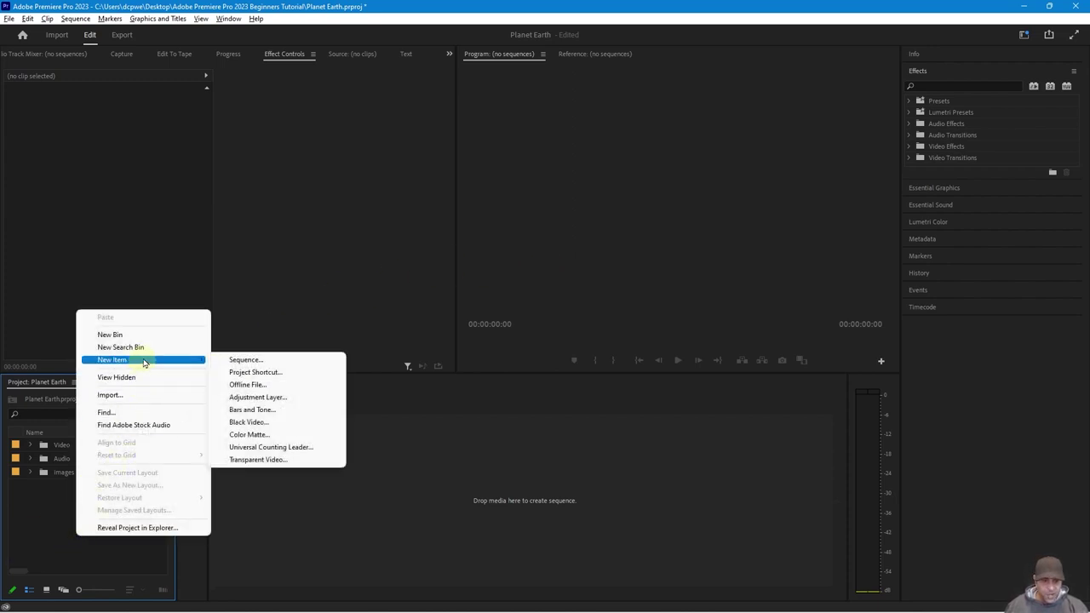
{"action": "left_click", "coordinate": [249, 435]}
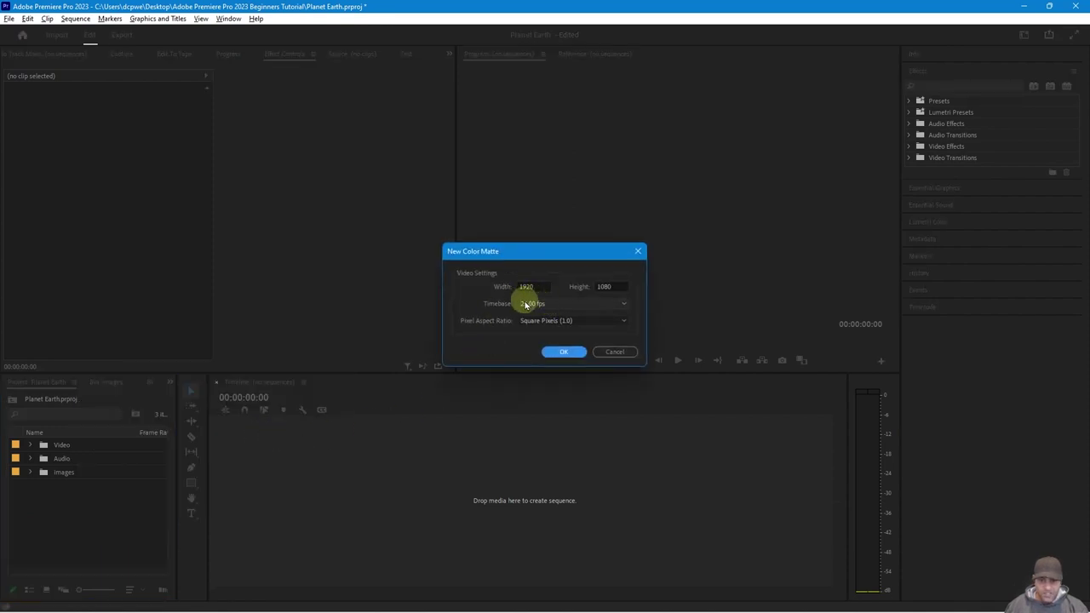
{"action": "left_click", "coordinate": [560, 311]}
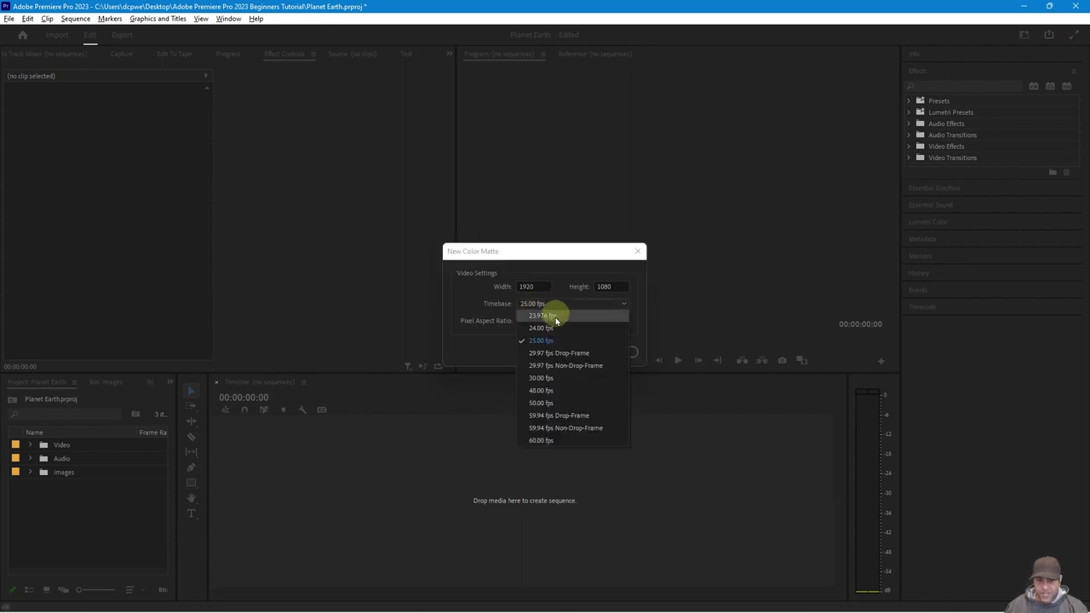
{"action": "left_click", "coordinate": [550, 306]}
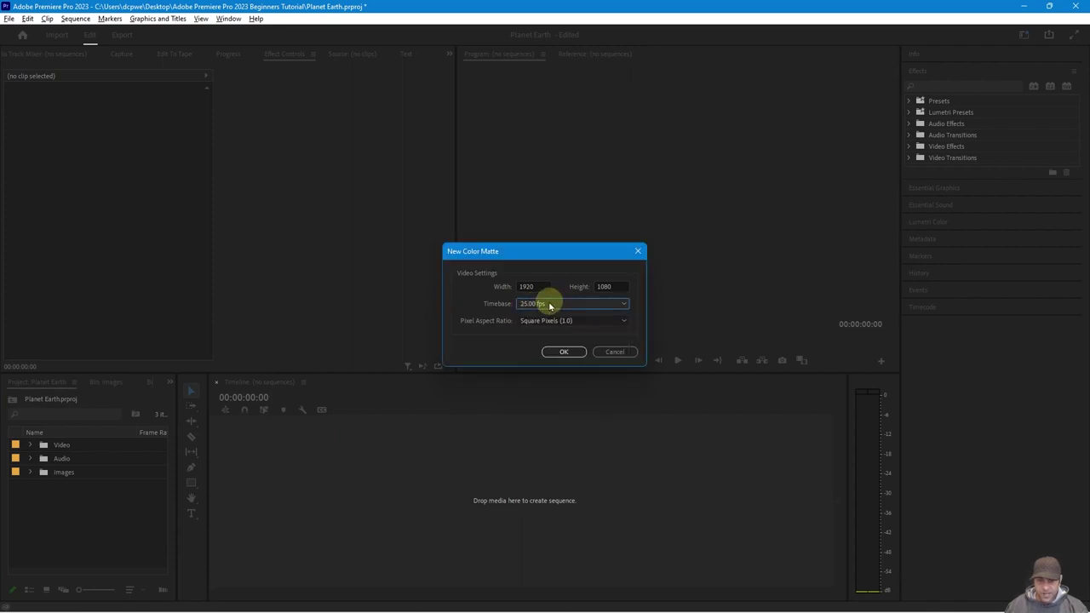
{"action": "double_click", "coordinate": [530, 286]}
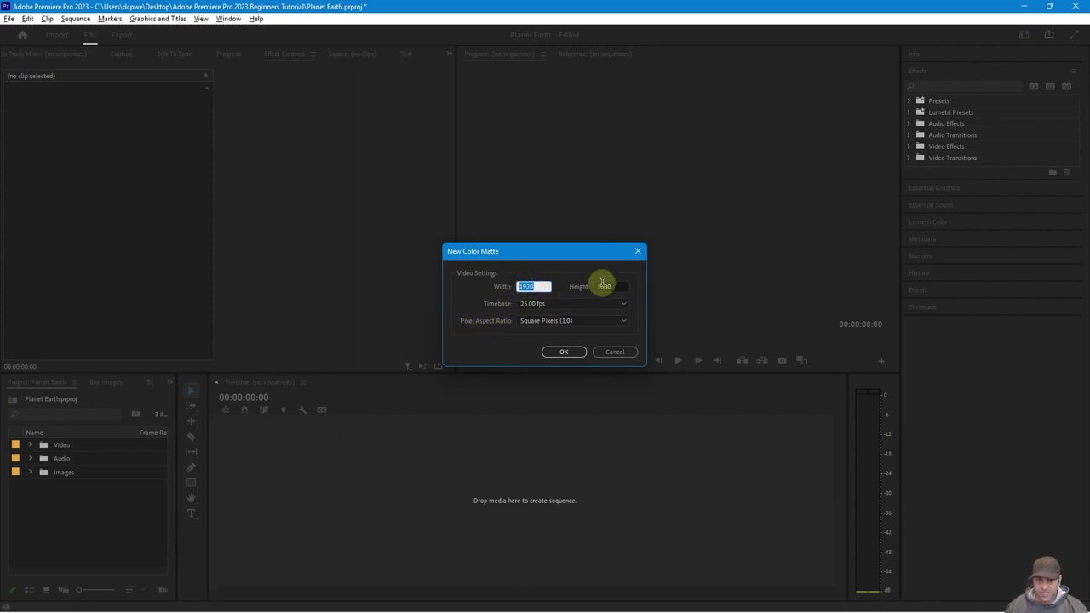
{"action": "left_click", "coordinate": [564, 352]}
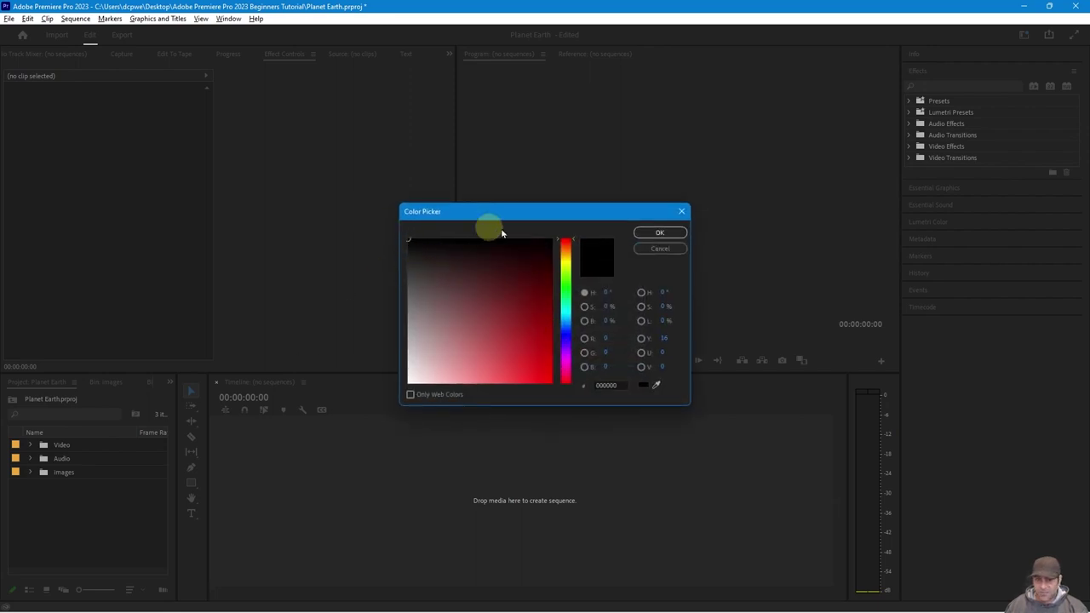
- Accept black (000000) as the matte's colour and name it Color Matte Black
{"action": "left_click", "coordinate": [659, 232]}
{"action": "left_click", "coordinate": [579, 313]}
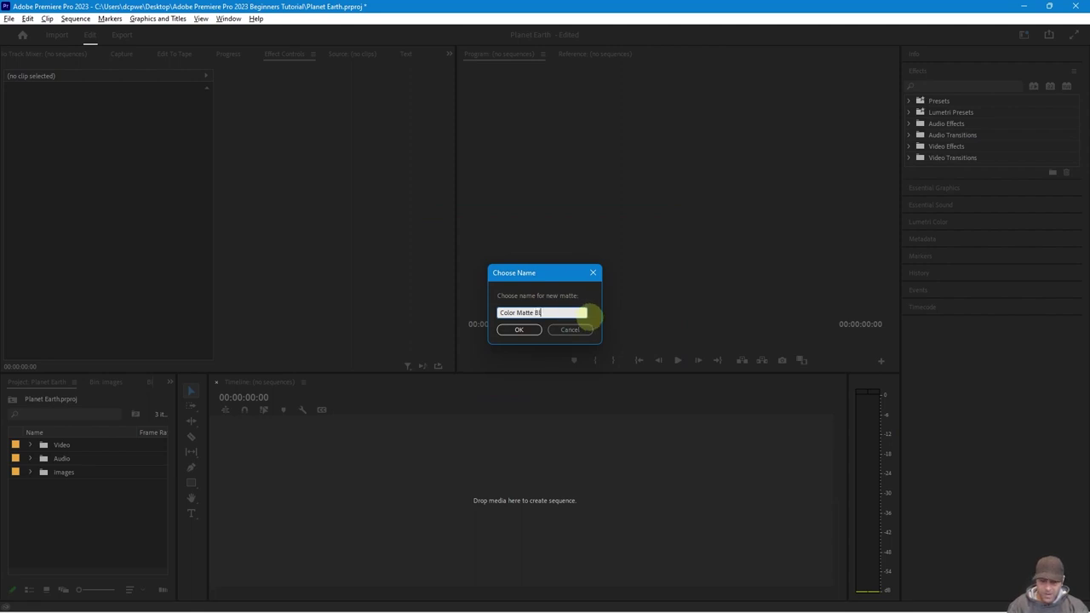
{"action": "left_click", "coordinate": [515, 331]}
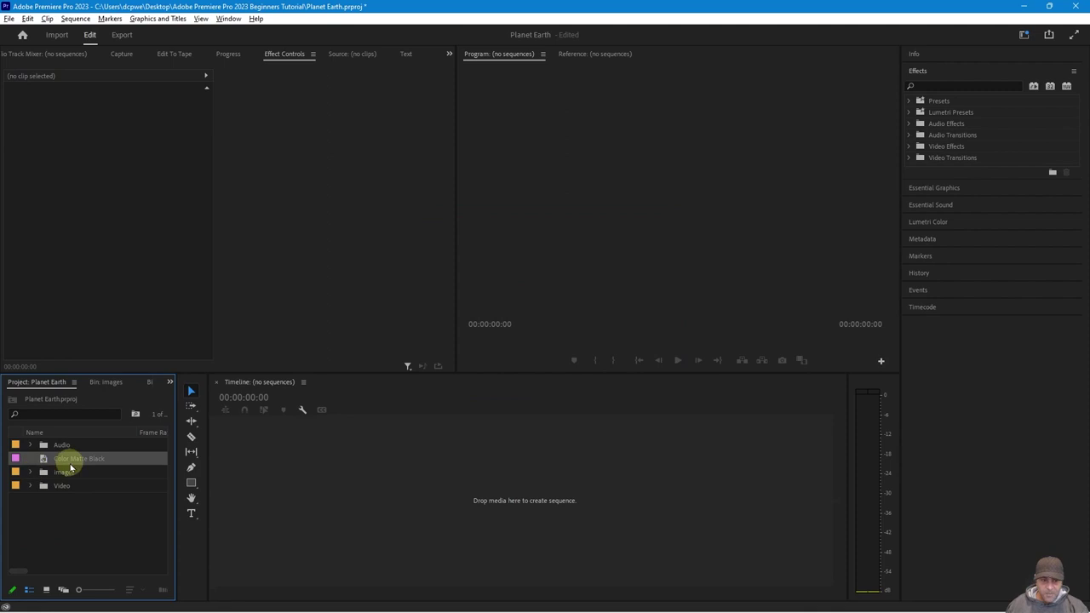
- Create a sequence from the Color Matte Black item and delete the matte clip from its timeline
{"action": "left_click_drag", "start_coordinate": [63, 462], "coordinate": [359, 497]}
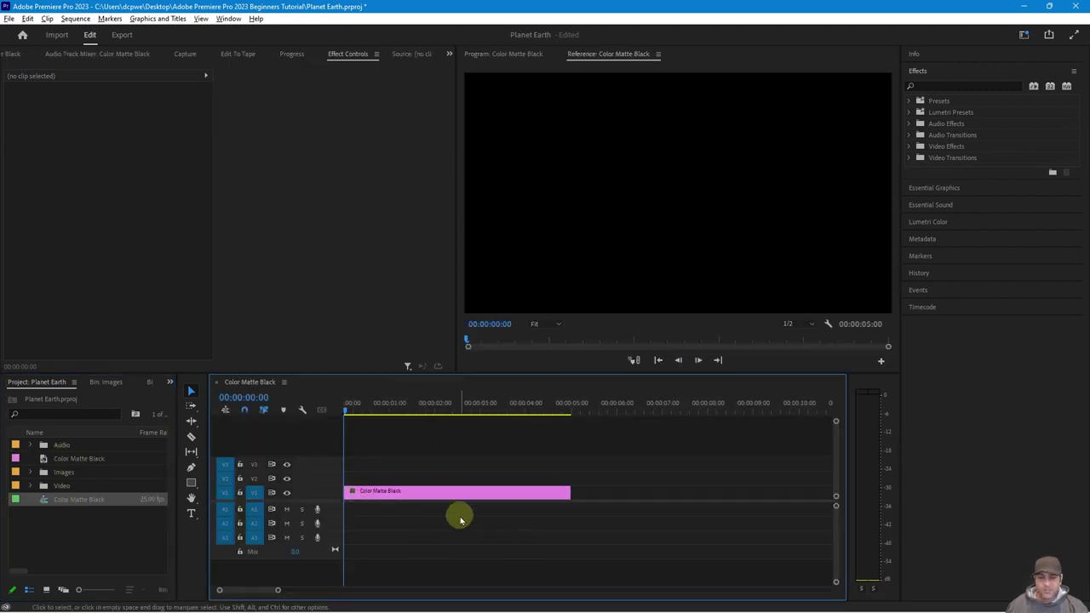
{"action": "left_click", "coordinate": [448, 492]}
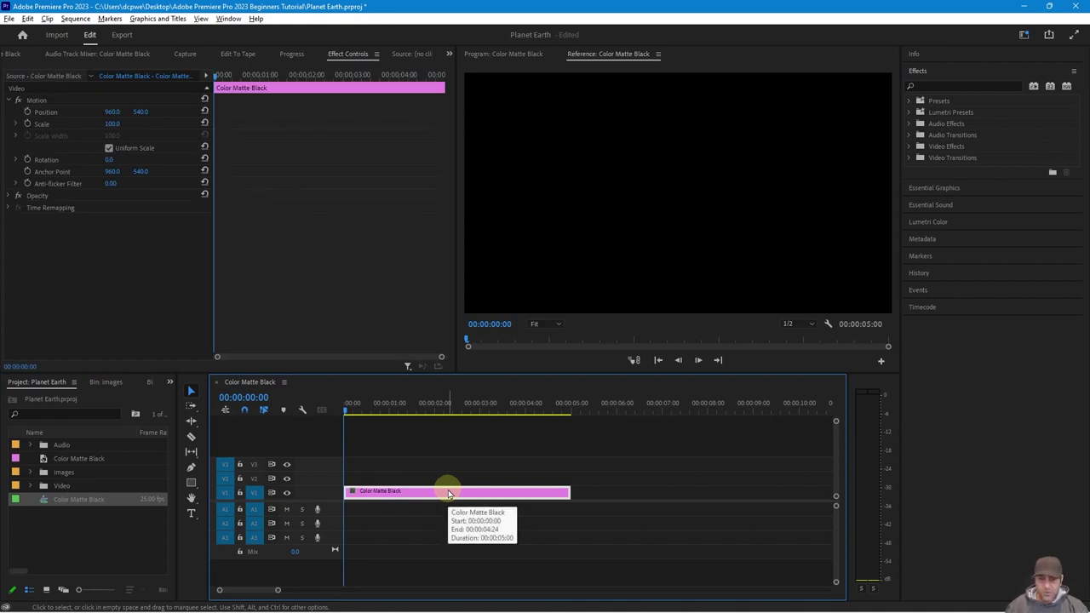
{"action": "key", "text": "Delete"}
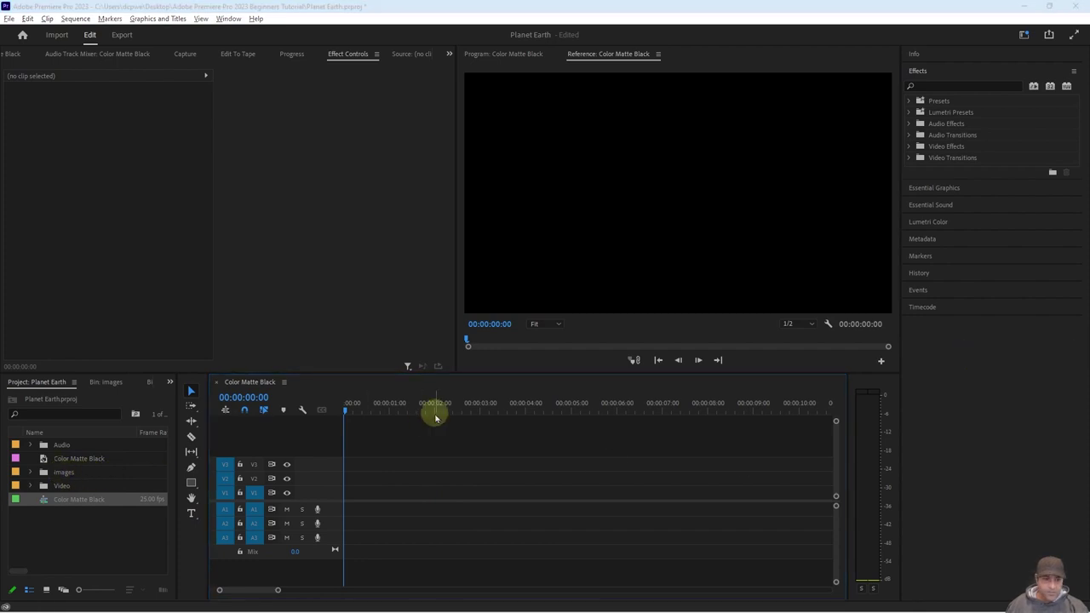
- Open the Video bin and place the Earth clip Pexels Videos 1851190.mp4 at the start of track V1
{"action": "left_click", "coordinate": [45, 487]}
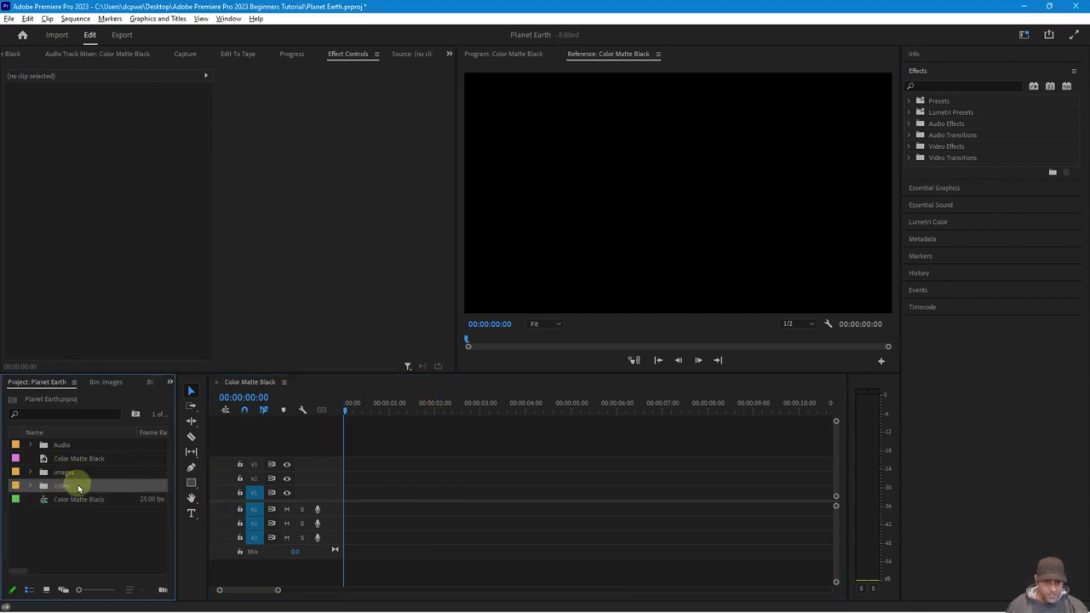
{"action": "left_click", "coordinate": [44, 487]}
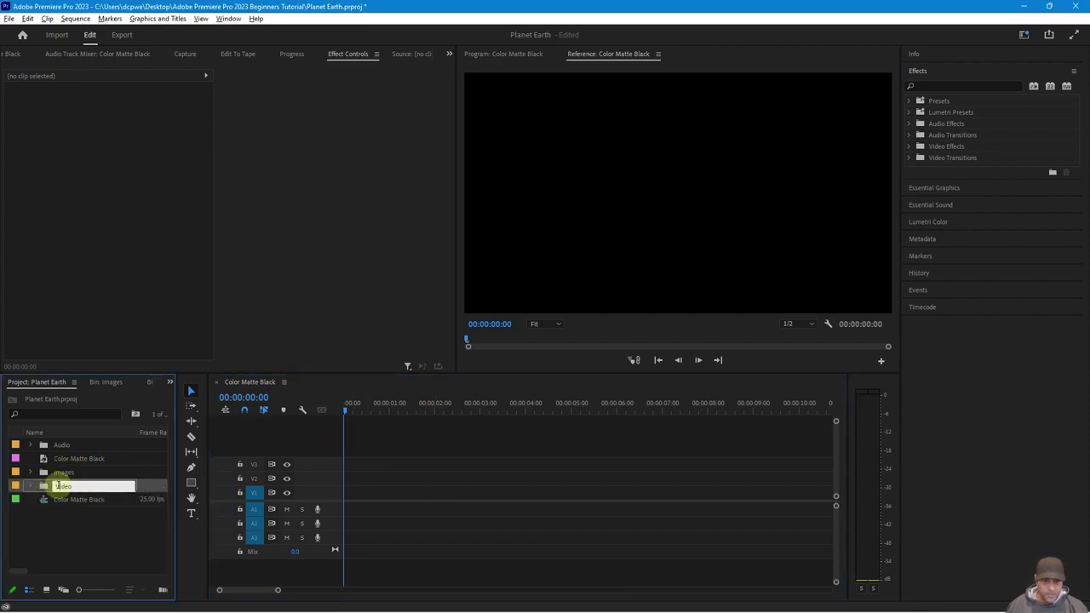
{"action": "double_click", "coordinate": [48, 491]}
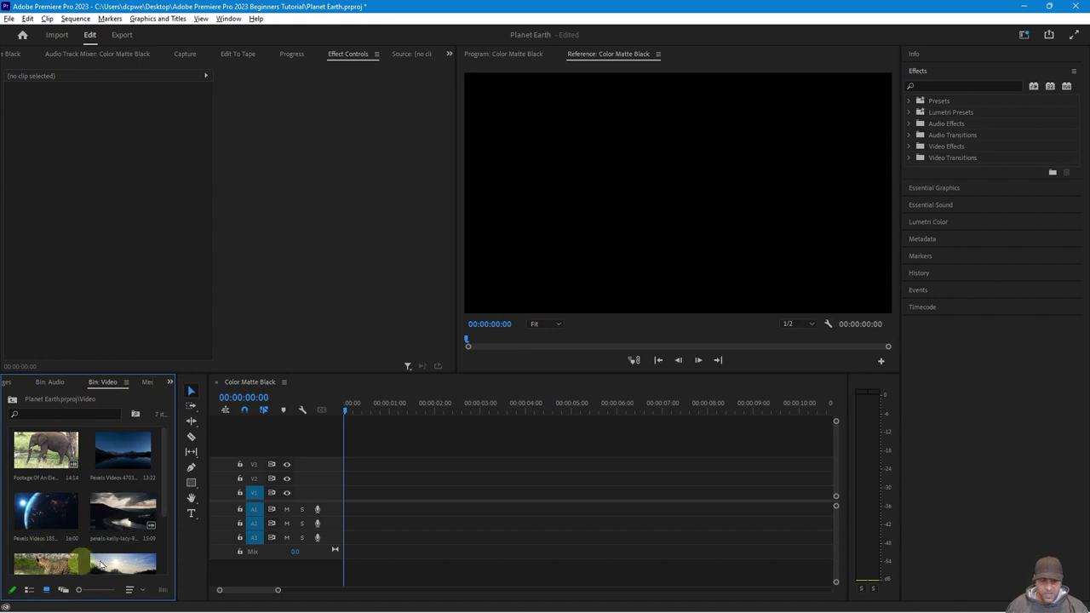
{"action": "scroll", "coordinate": [97, 553], "scroll_direction": "down", "scroll_amount": 2}
{"action": "scroll", "coordinate": [68, 550], "scroll_direction": "up", "scroll_amount": 2}
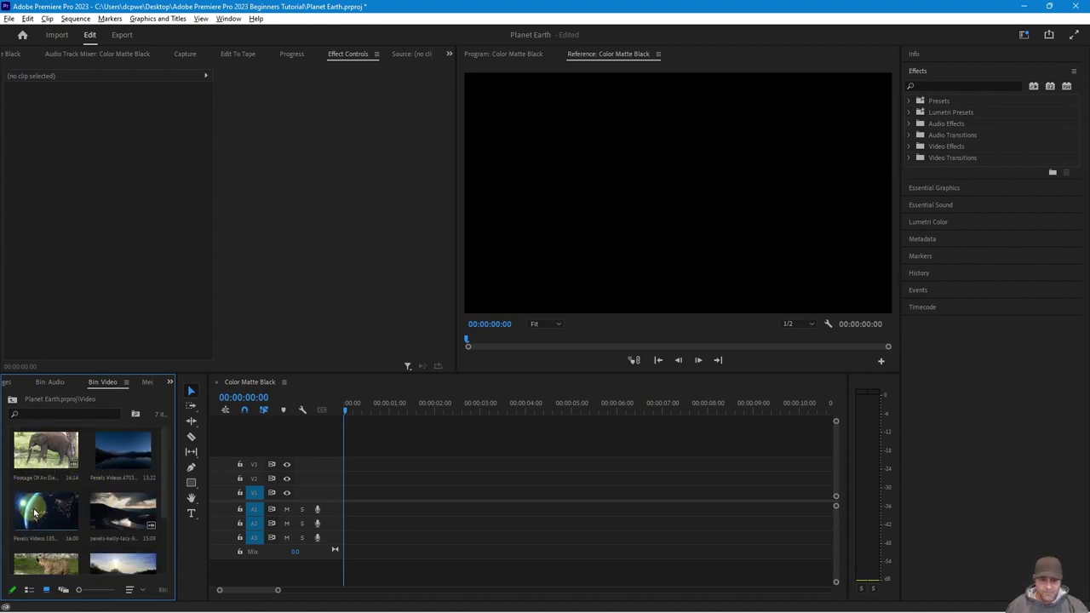
{"action": "left_click", "coordinate": [36, 512]}
{"action": "left_click_drag", "start_coordinate": [36, 512], "coordinate": [342, 490]}
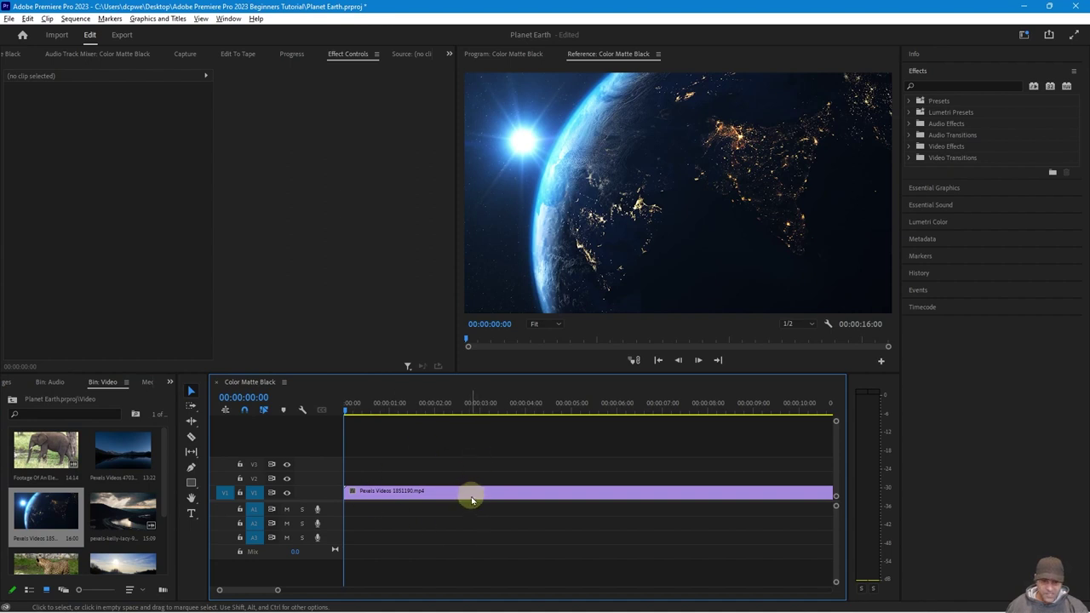
- Zoom the timeline out until the whole Earth clip fits in view with empty space after it
{"action": "left_click", "coordinate": [246, 411]}
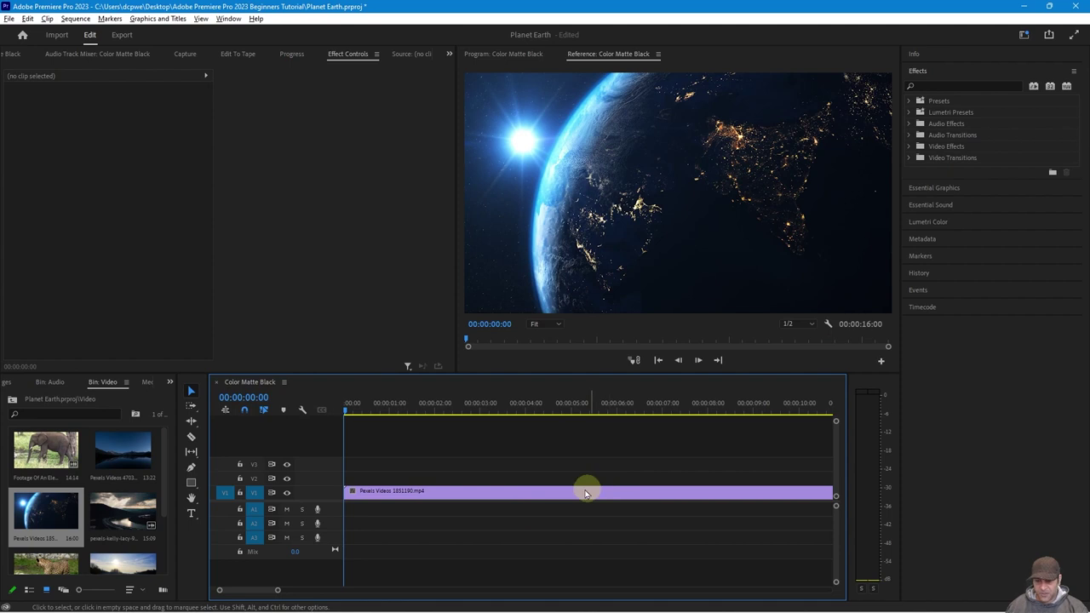
{"action": "mouse_move", "coordinate": [544, 492]}
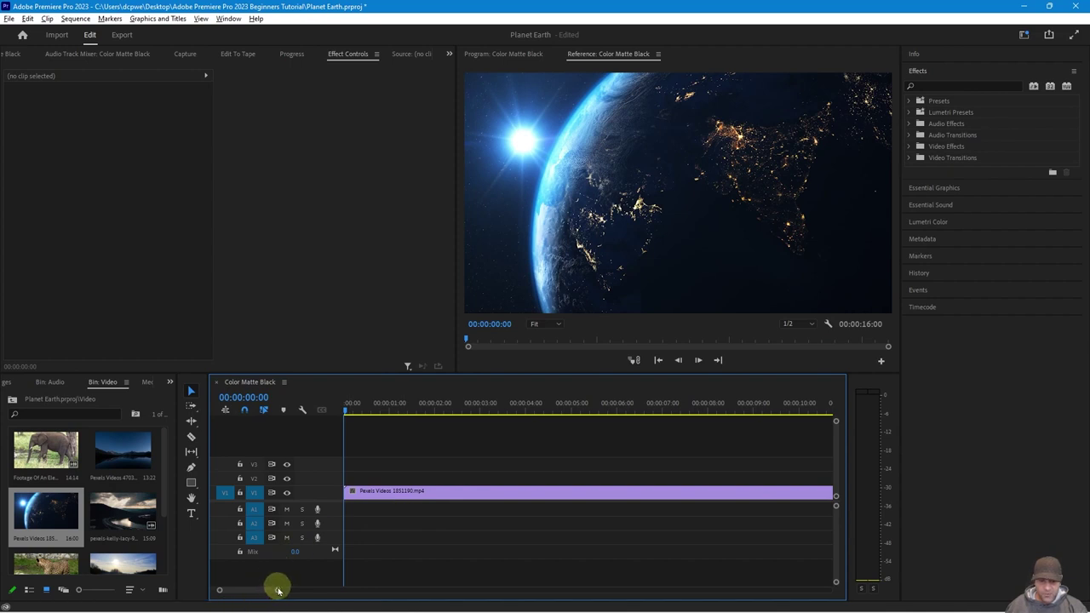
{"action": "left_click_drag", "start_coordinate": [278, 591], "coordinate": [420, 594]}
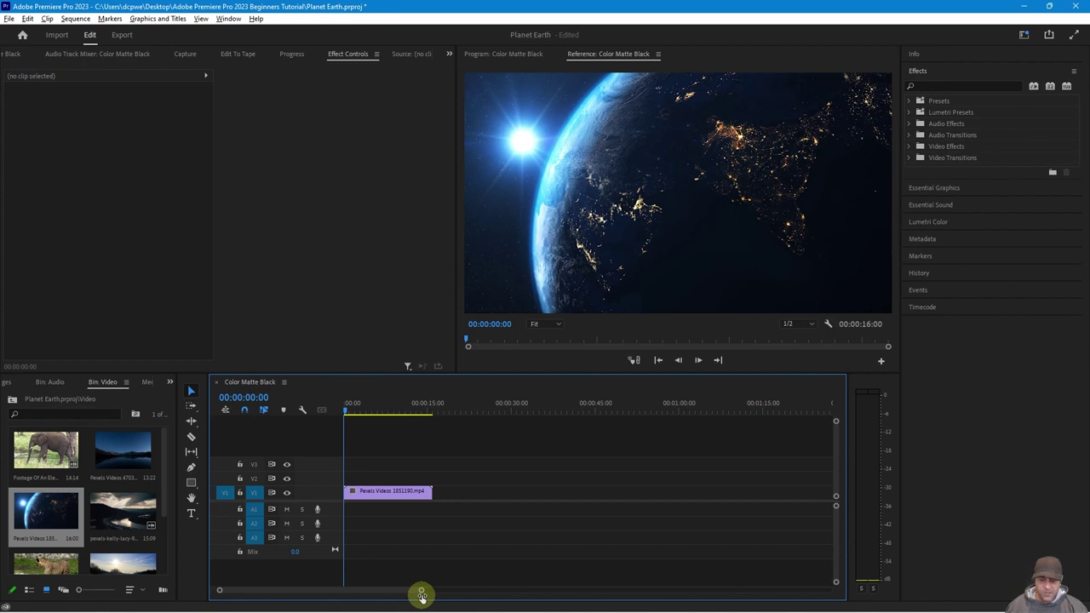
{"action": "left_click_drag", "start_coordinate": [420, 594], "coordinate": [372, 601]}
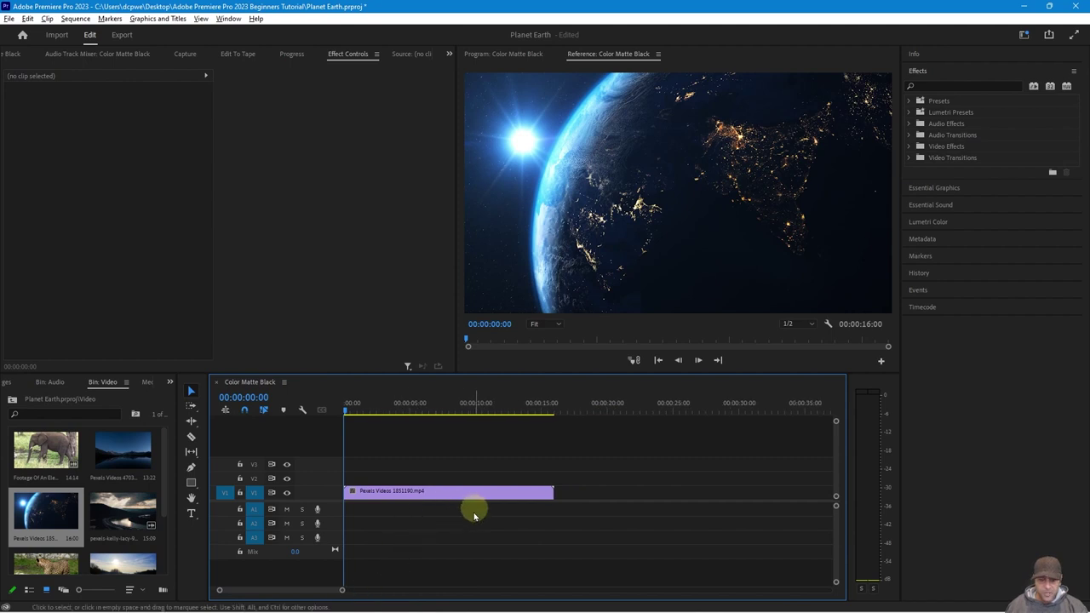
{"action": "scroll", "coordinate": [463, 536], "scroll_direction": "down", "scroll_amount": 3}
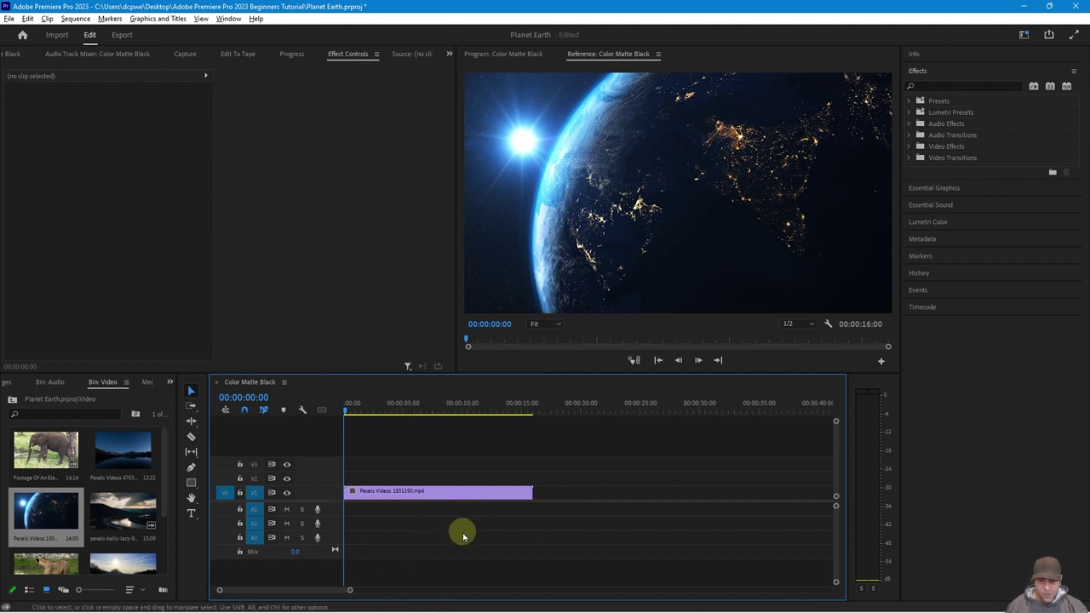
- Scrub through the Earth clip in the sequence and play its opening few seconds from the start
{"action": "scroll", "coordinate": [459, 540], "scroll_direction": "up", "scroll_amount": 3}
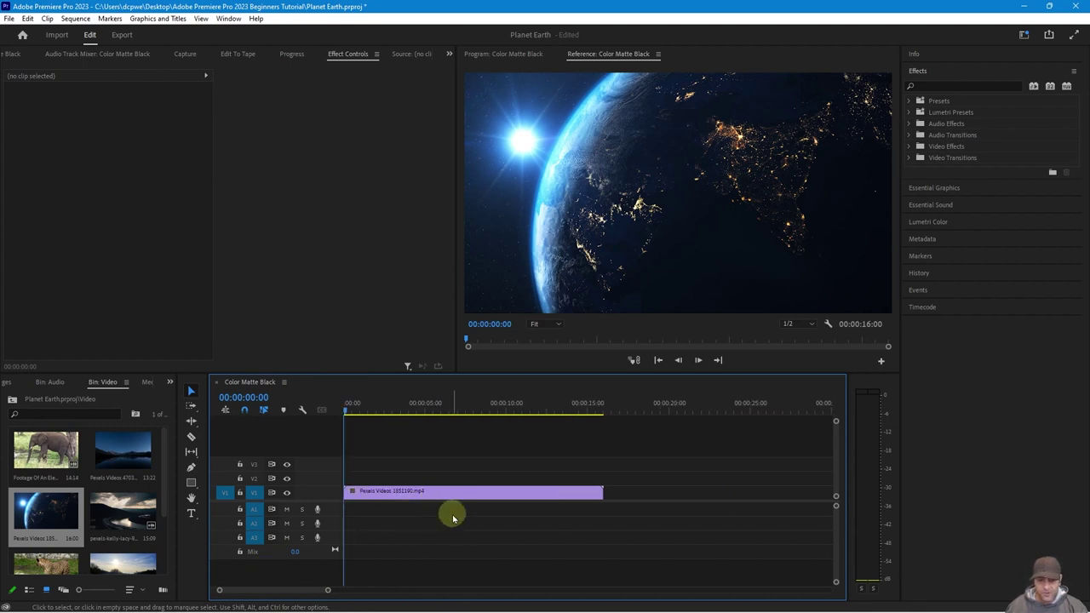
{"action": "scroll", "coordinate": [453, 516], "scroll_direction": "down", "scroll_amount": 3}
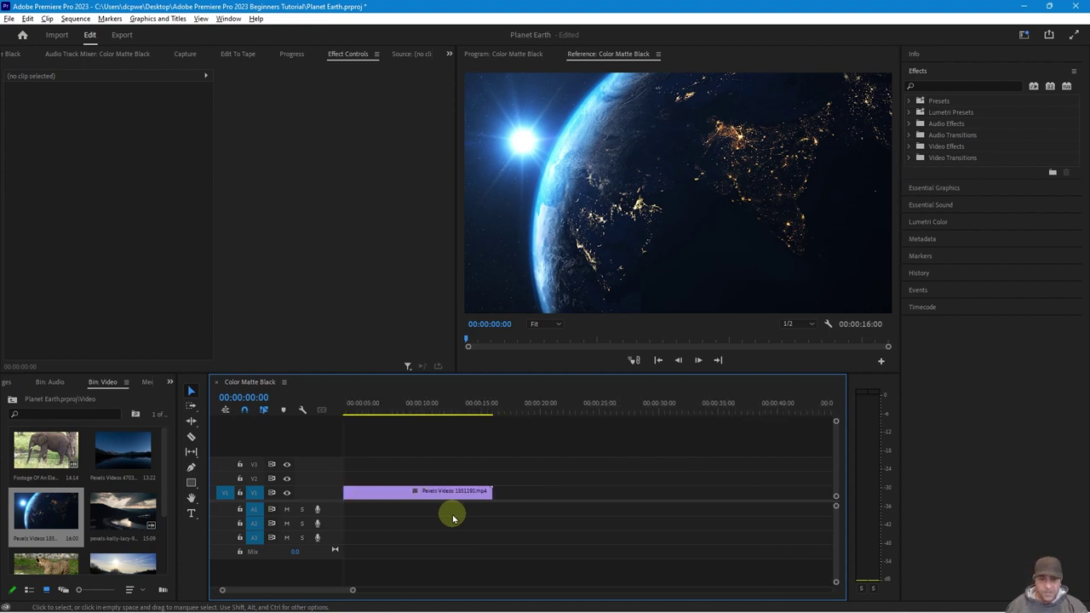
{"action": "scroll", "coordinate": [453, 517], "scroll_direction": "up", "scroll_amount": 2}
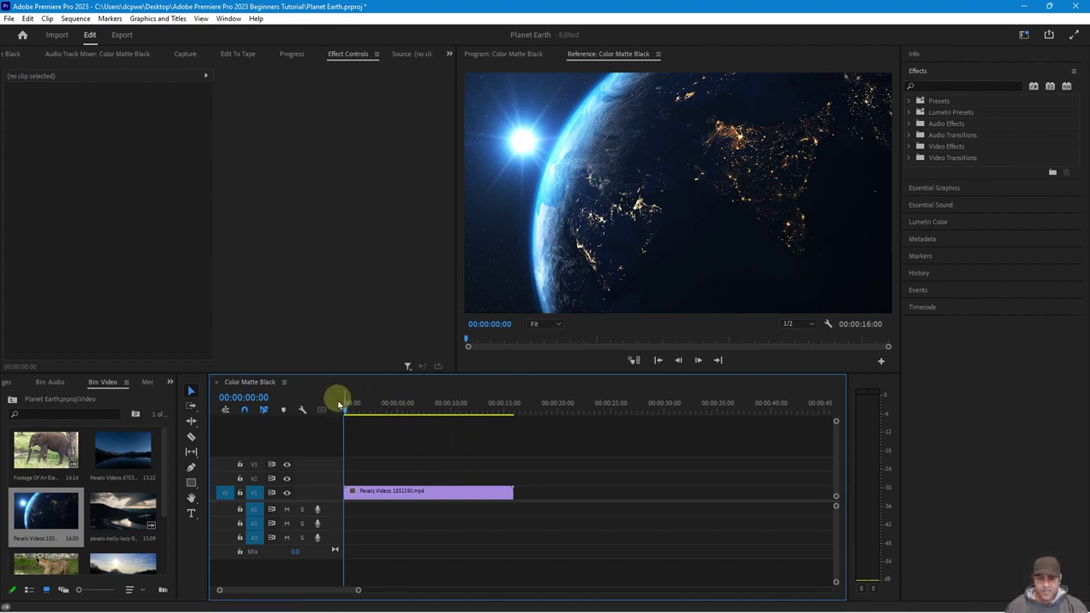
{"action": "left_click_drag", "start_coordinate": [346, 412], "coordinate": [494, 414]}
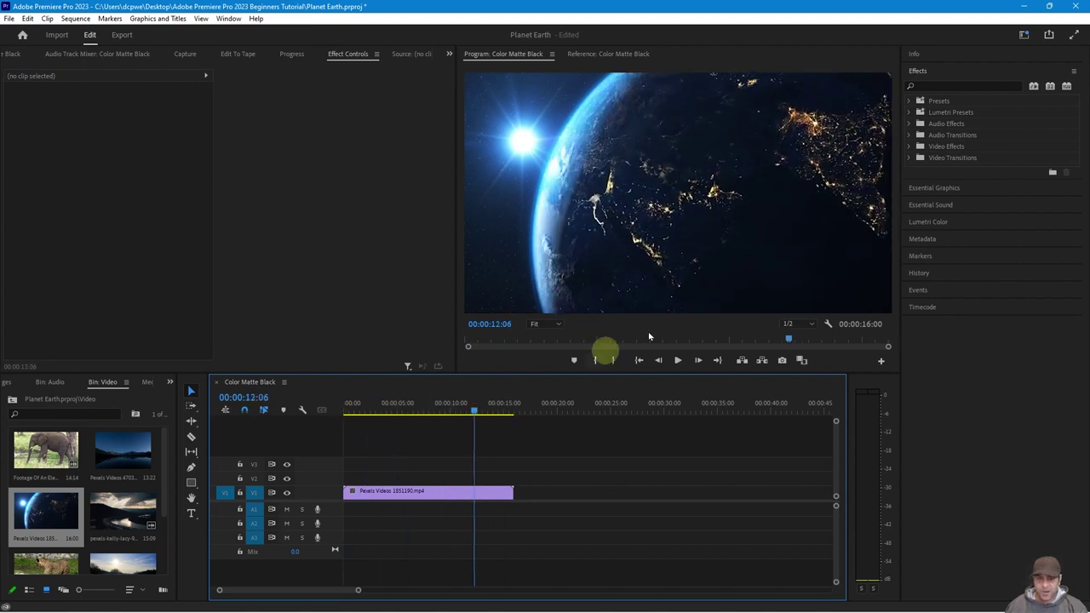
{"action": "left_click_drag", "start_coordinate": [475, 412], "coordinate": [292, 409]}
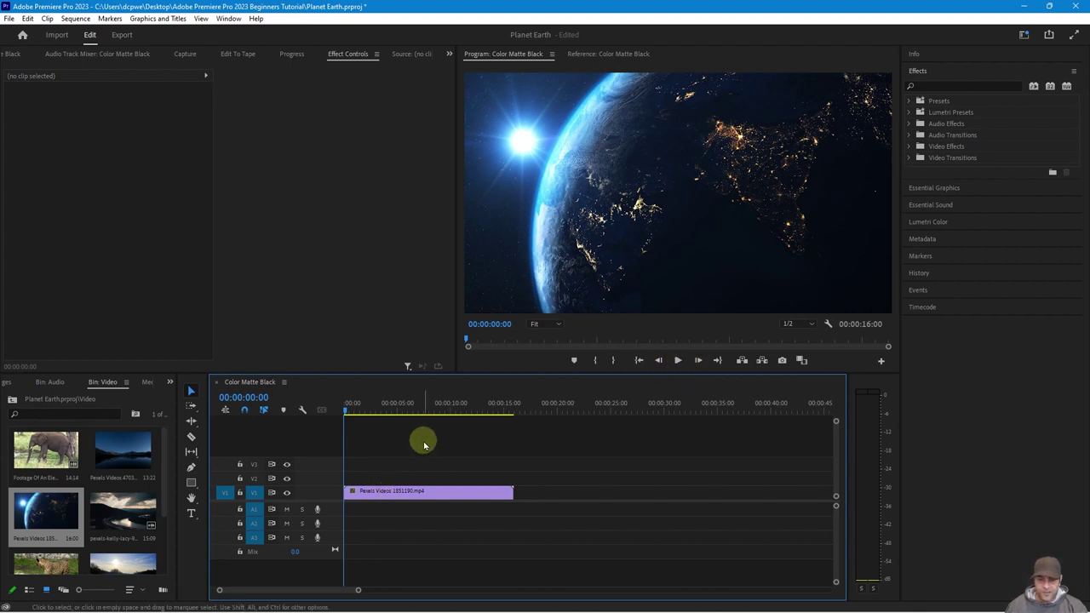
{"action": "key", "text": "space"}
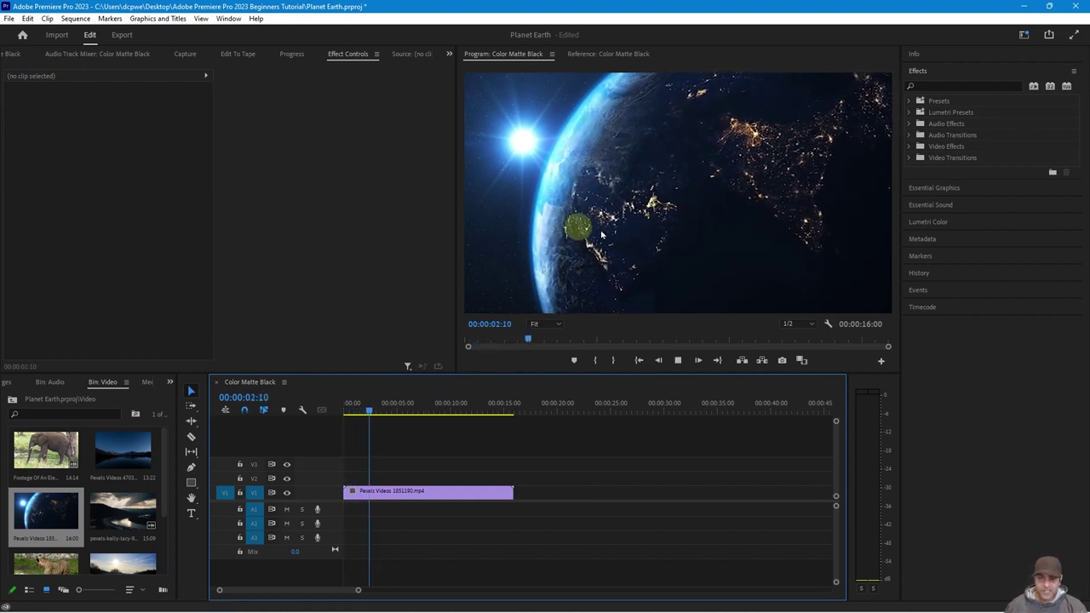
{"action": "key", "text": "space"}
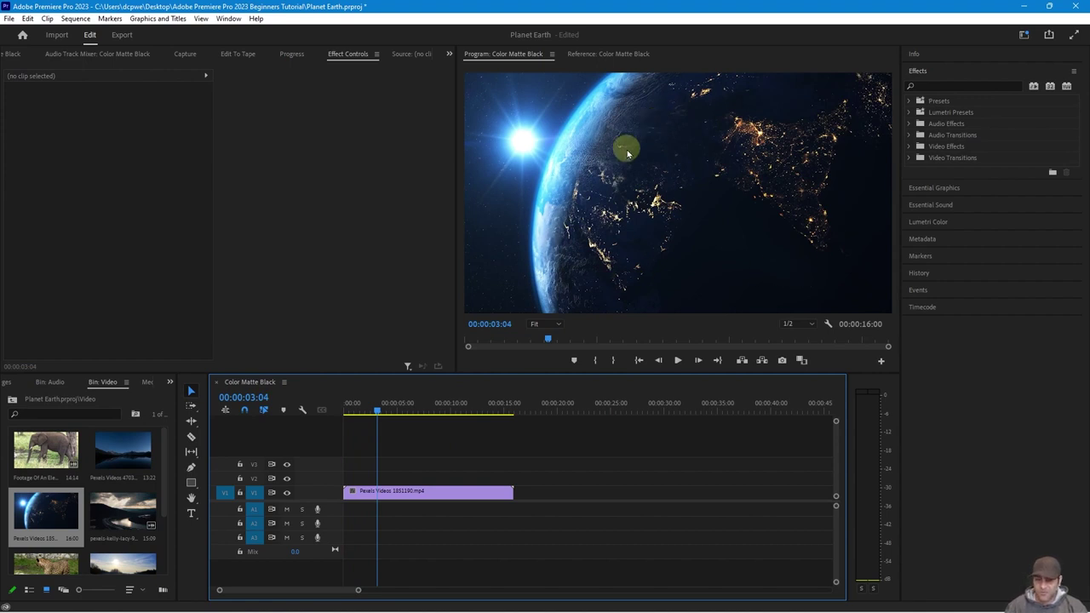
- Try the Program Monitor's playback resolution at Full and 1/4, play part of the clip, and set it back to 1/2
{"action": "left_click", "coordinate": [806, 324]}
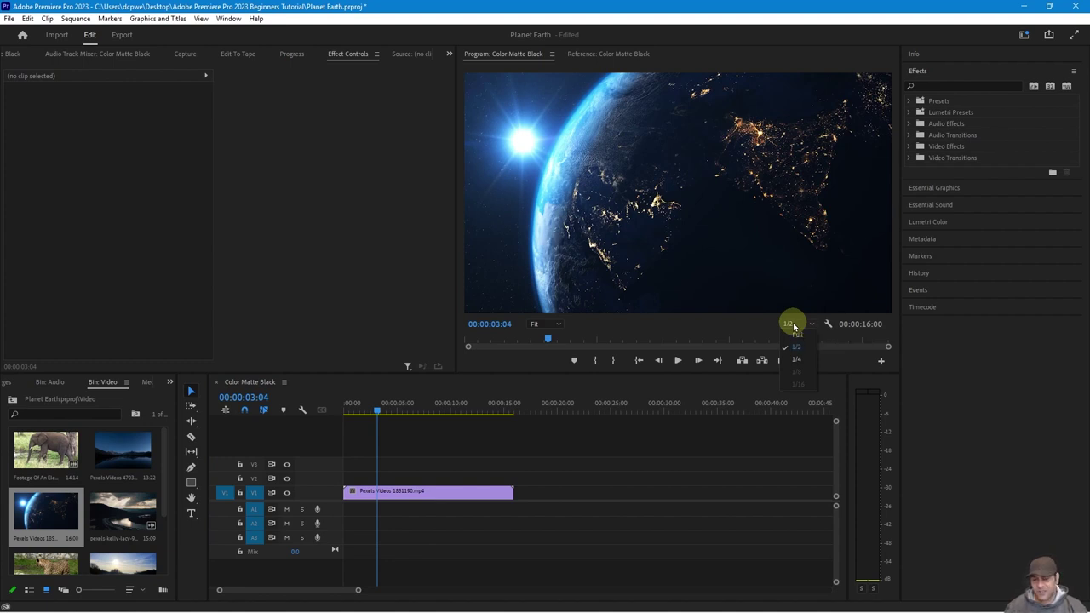
{"action": "left_click", "coordinate": [797, 333]}
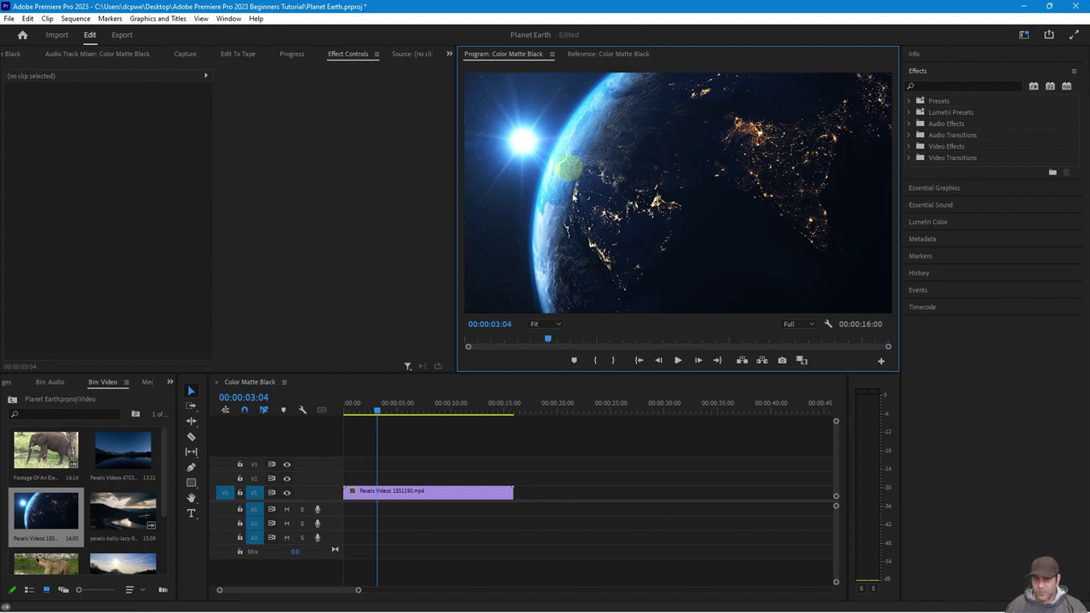
{"action": "left_click", "coordinate": [792, 325]}
{"action": "left_click", "coordinate": [796, 358]}
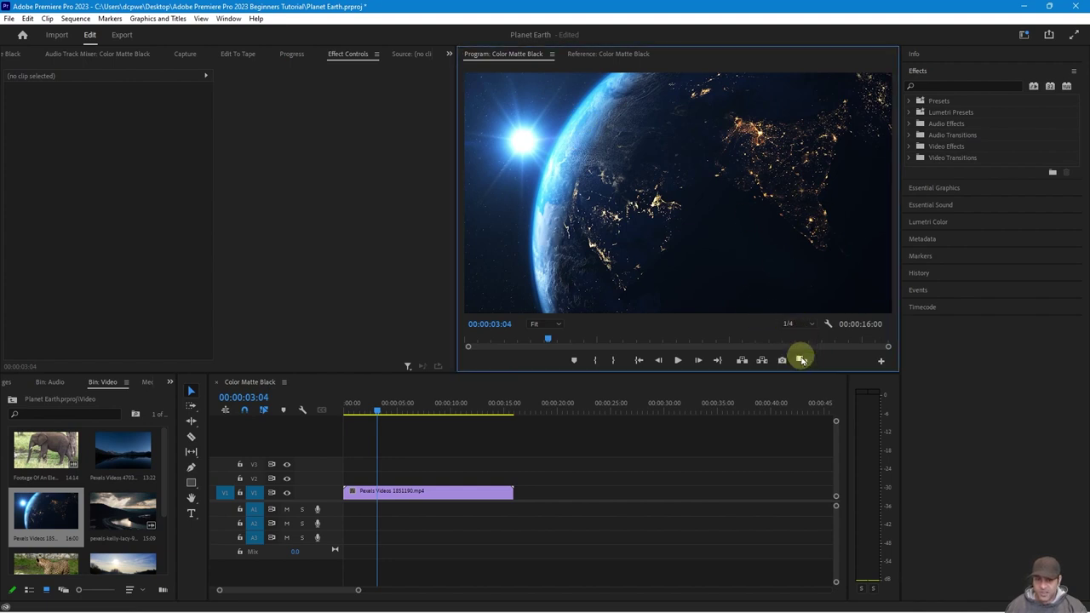
{"action": "left_click", "coordinate": [413, 406]}
{"action": "key", "text": "space"}
{"action": "key", "text": "space"}
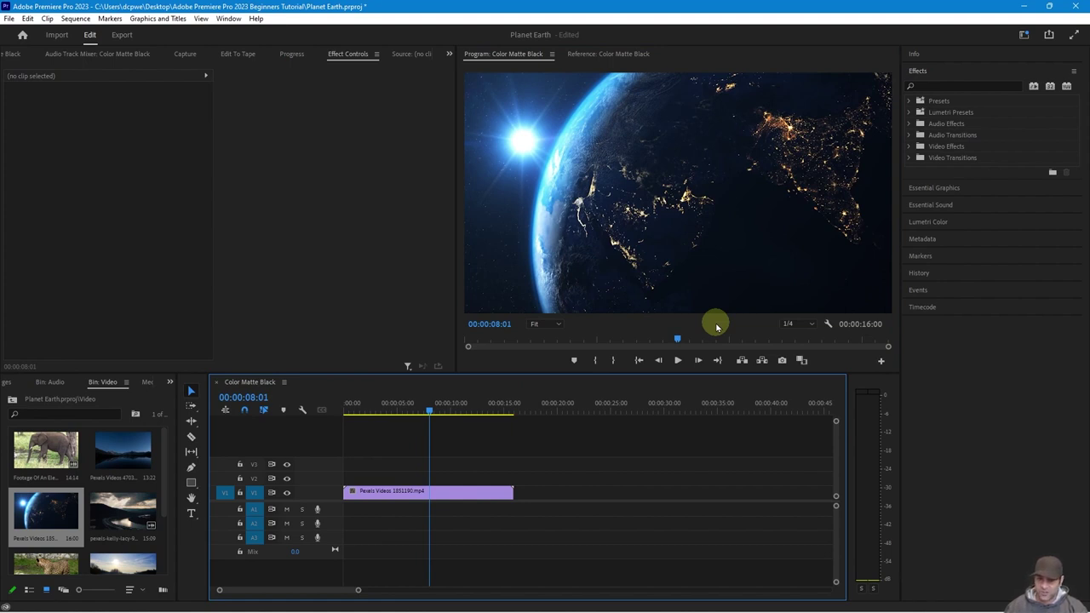
{"action": "left_click", "coordinate": [792, 324]}
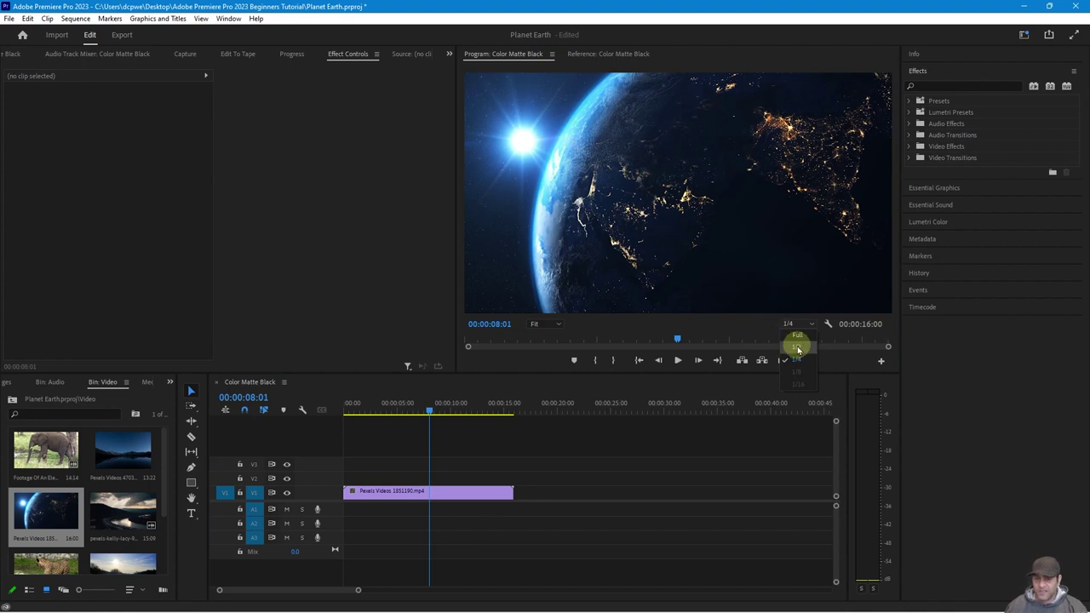
{"action": "left_click", "coordinate": [798, 349]}
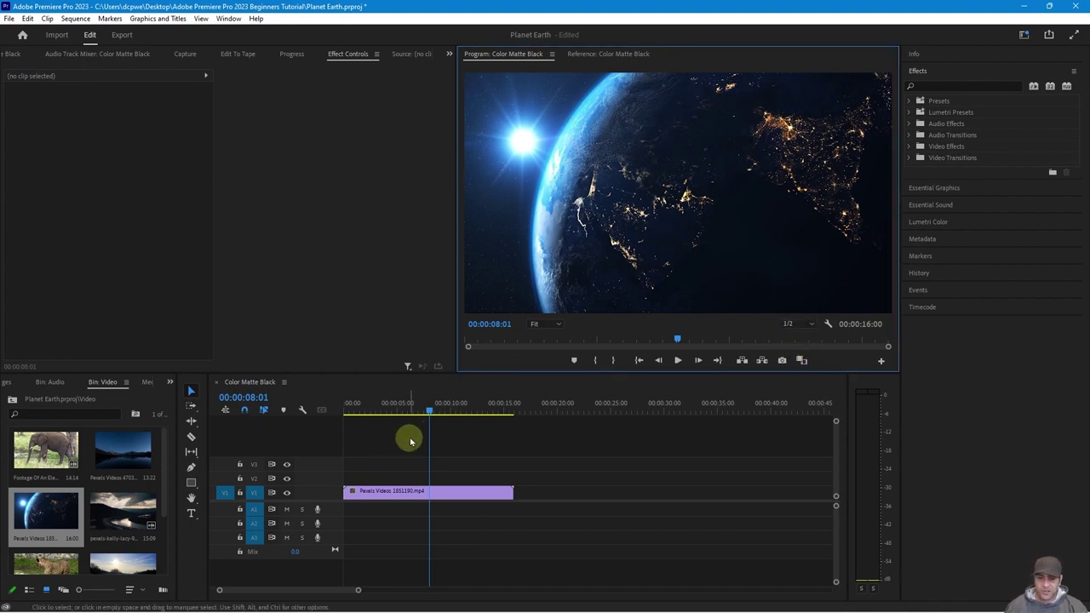
- Open the Earth clip from track V1 in the Source Monitor and mark its In point at 00:00:02:00
{"action": "left_click_drag", "start_coordinate": [431, 417], "coordinate": [318, 433]}
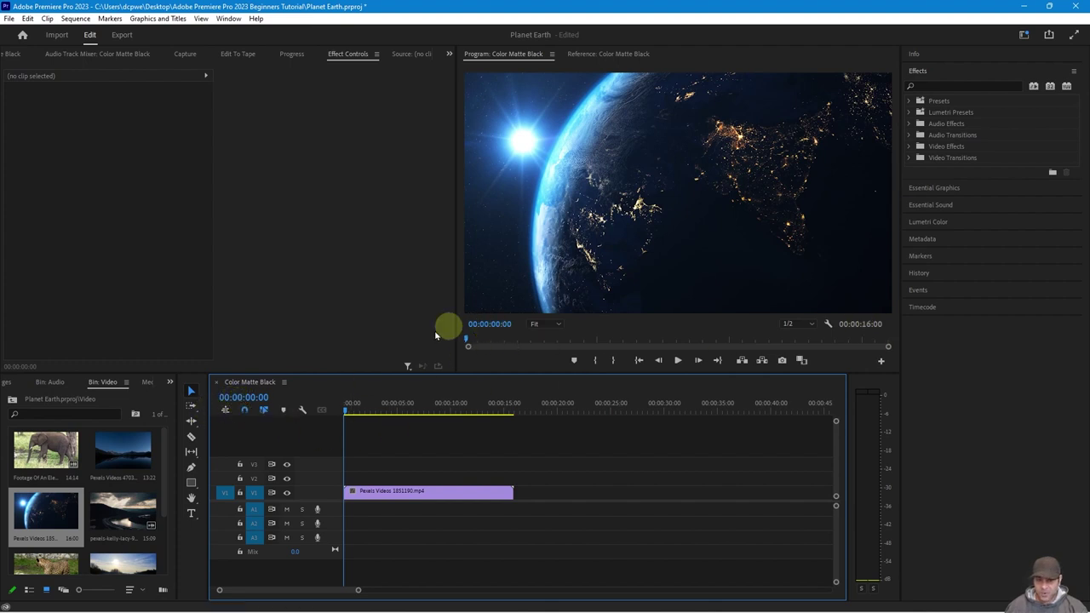
{"action": "left_click_drag", "start_coordinate": [350, 413], "coordinate": [473, 412]}
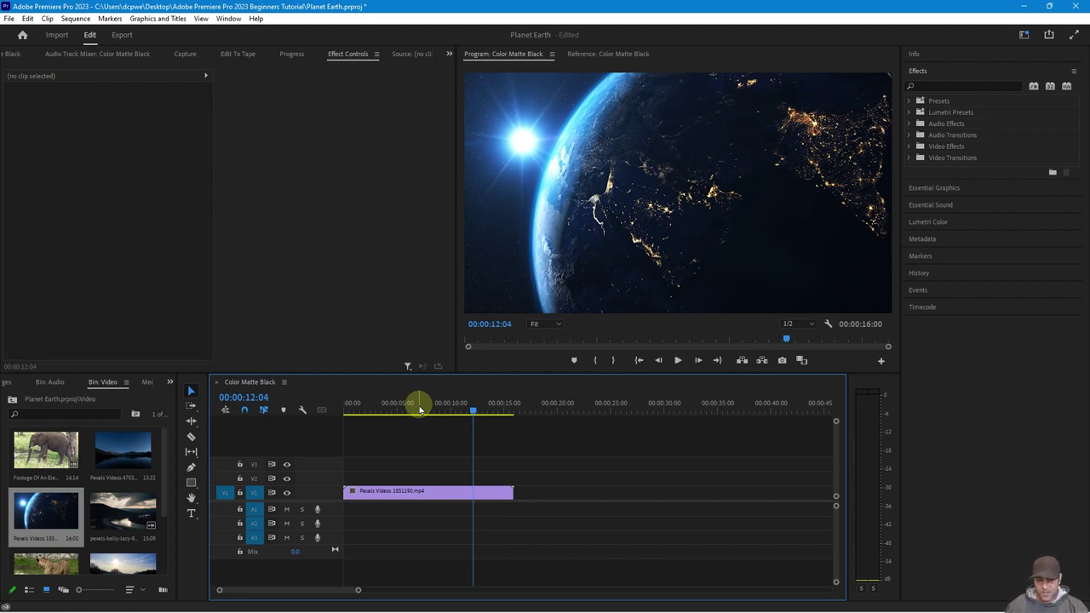
{"action": "left_click", "coordinate": [413, 490]}
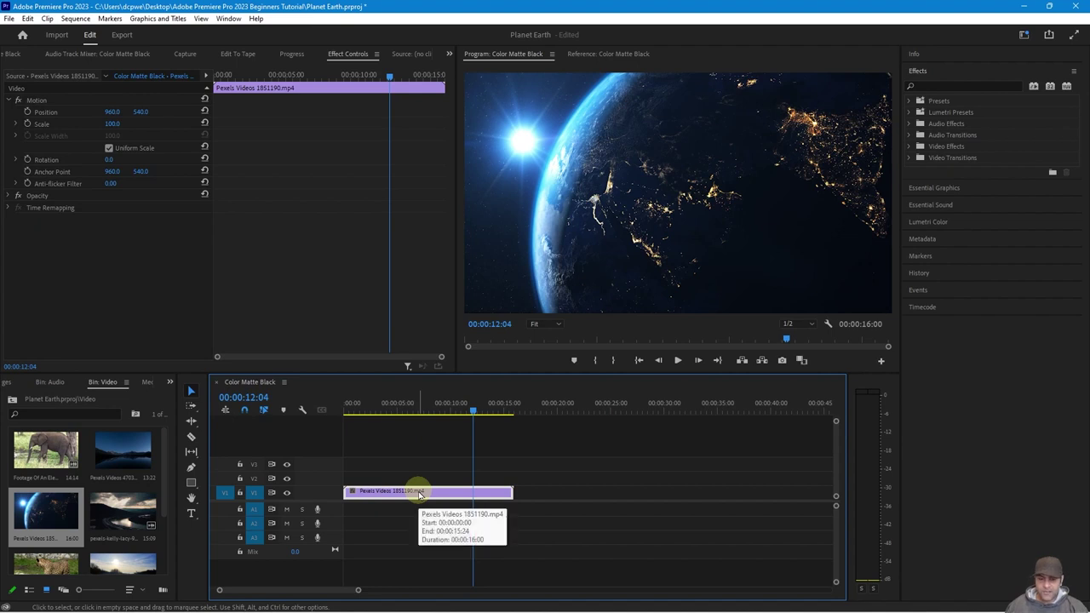
{"action": "double_click", "coordinate": [418, 492]}
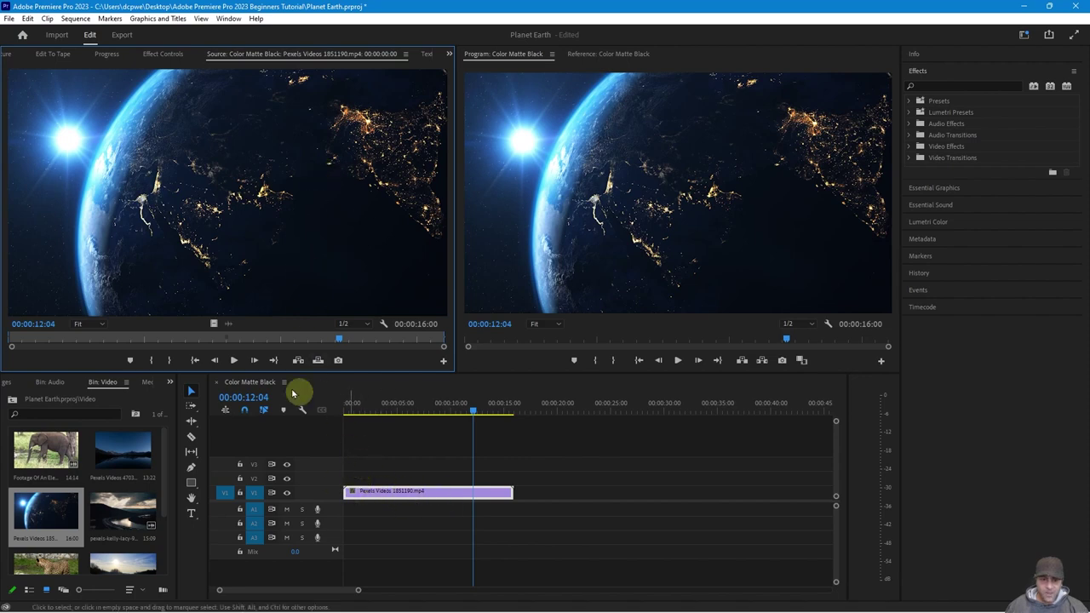
{"action": "left_click_drag", "start_coordinate": [338, 341], "coordinate": [134, 341]}
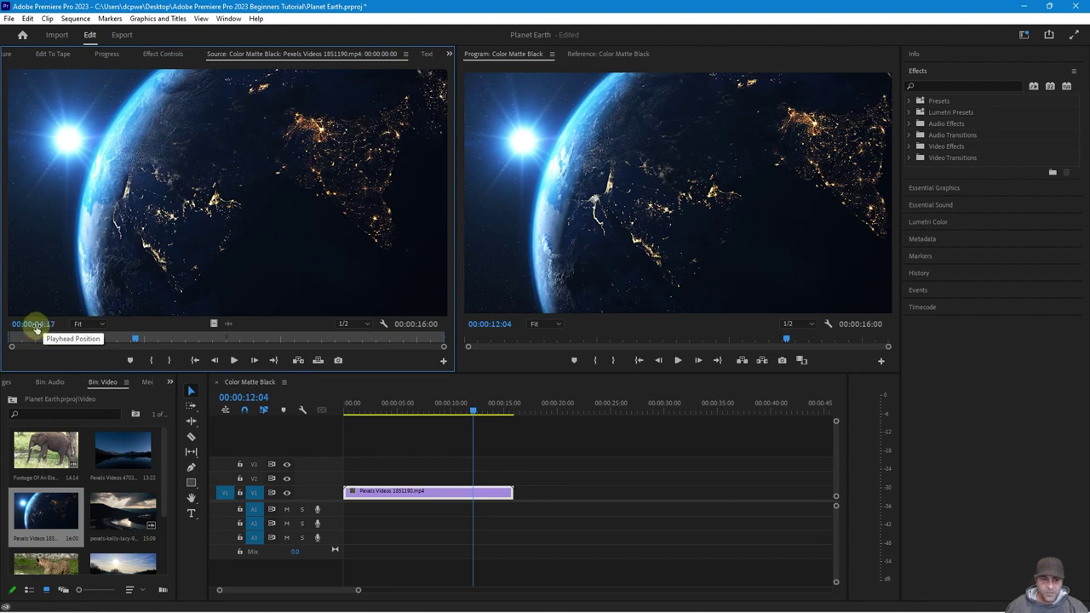
{"action": "left_click_drag", "start_coordinate": [134, 341], "coordinate": [63, 354]}
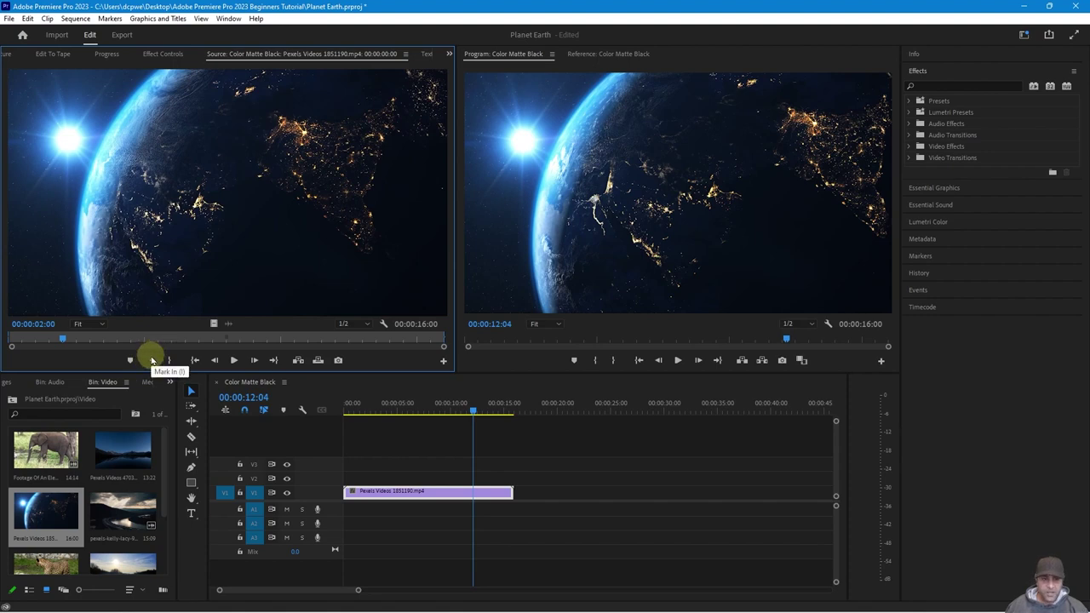
{"action": "left_click", "coordinate": [151, 361]}
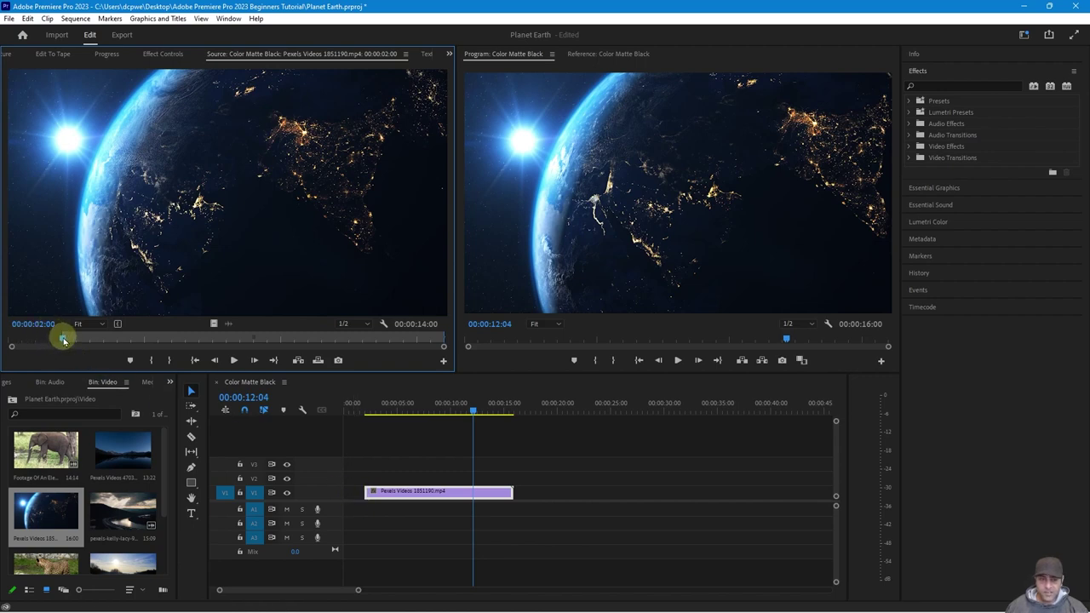
- Mark the Earth clip's Out point at 00:00:07:00 in the Source Monitor
{"action": "left_click_drag", "start_coordinate": [63, 340], "coordinate": [216, 340]}
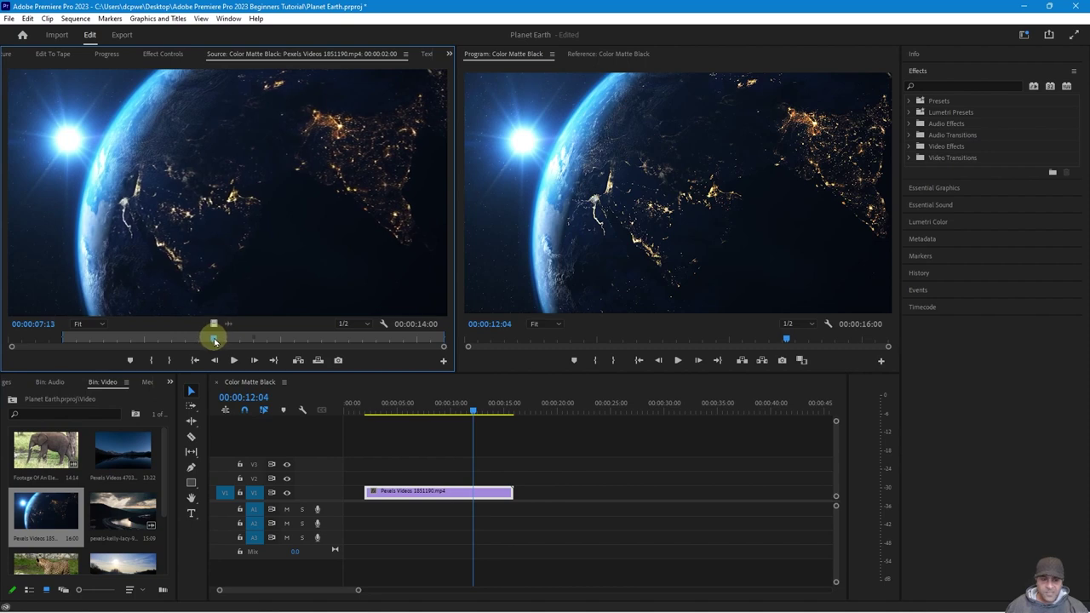
{"action": "left_click_drag", "start_coordinate": [42, 329], "coordinate": [50, 327]}
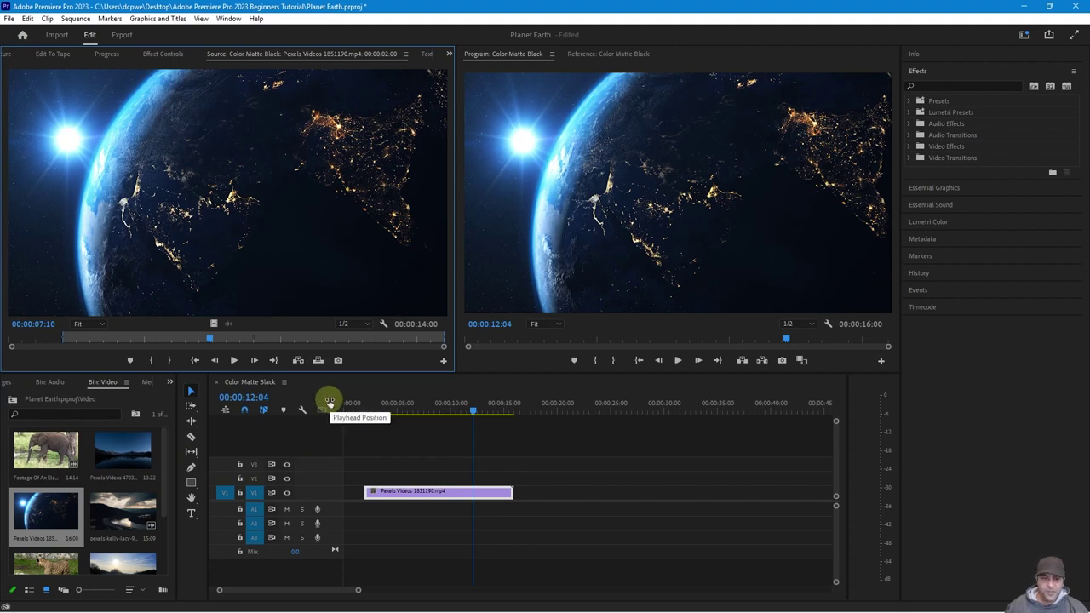
{"action": "key", "text": "Left"}
{"action": "key", "text": "Left"}
{"action": "key", "text": "Left"}
{"action": "key", "text": "Left"}
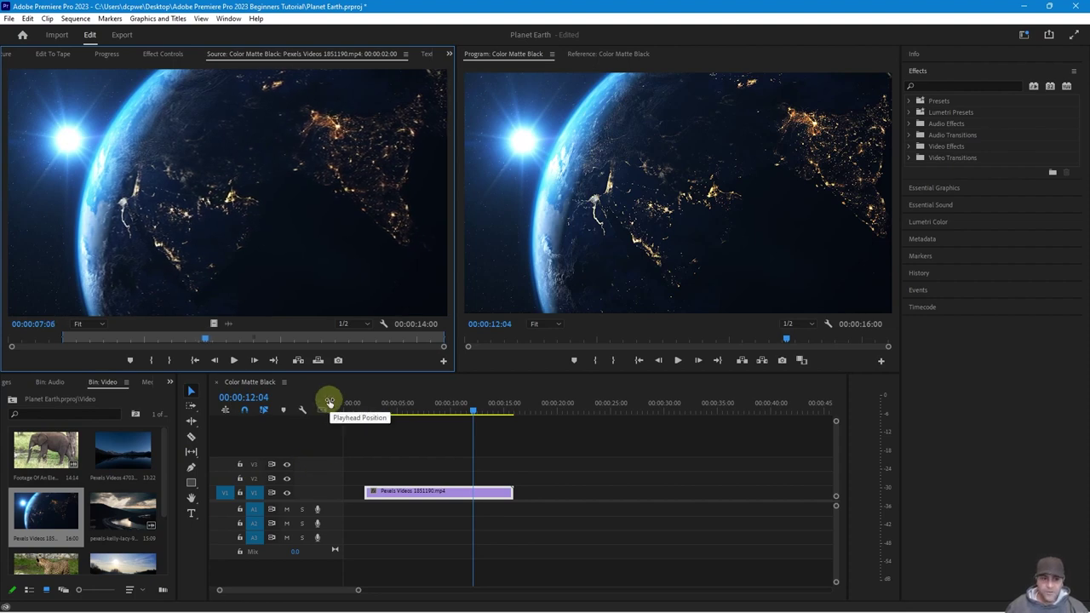
{"action": "key", "text": "Left"}
{"action": "key", "text": "Left"}
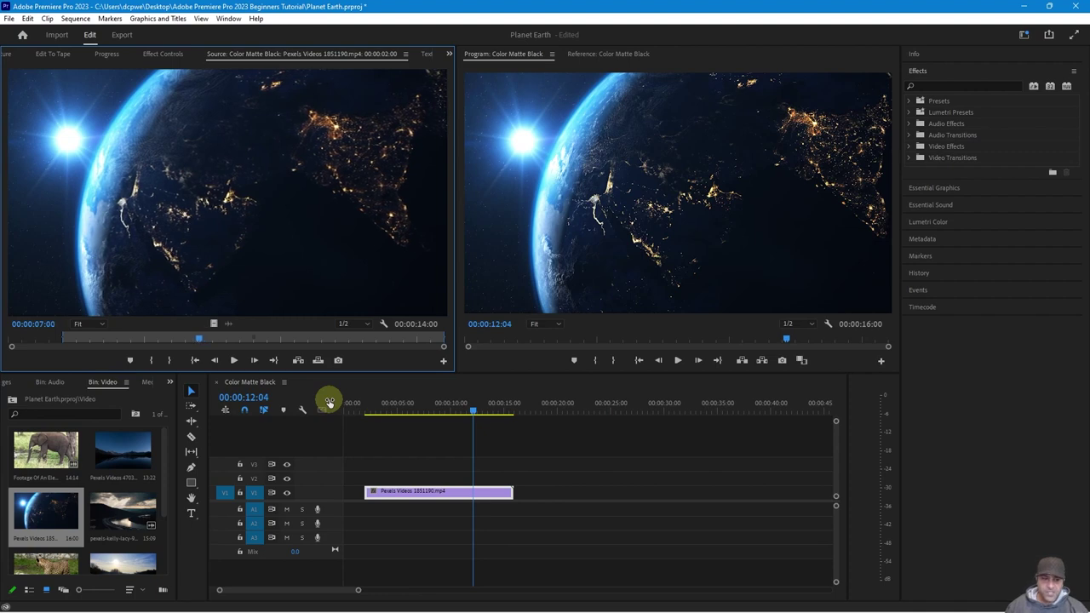
{"action": "left_click", "coordinate": [170, 362]}
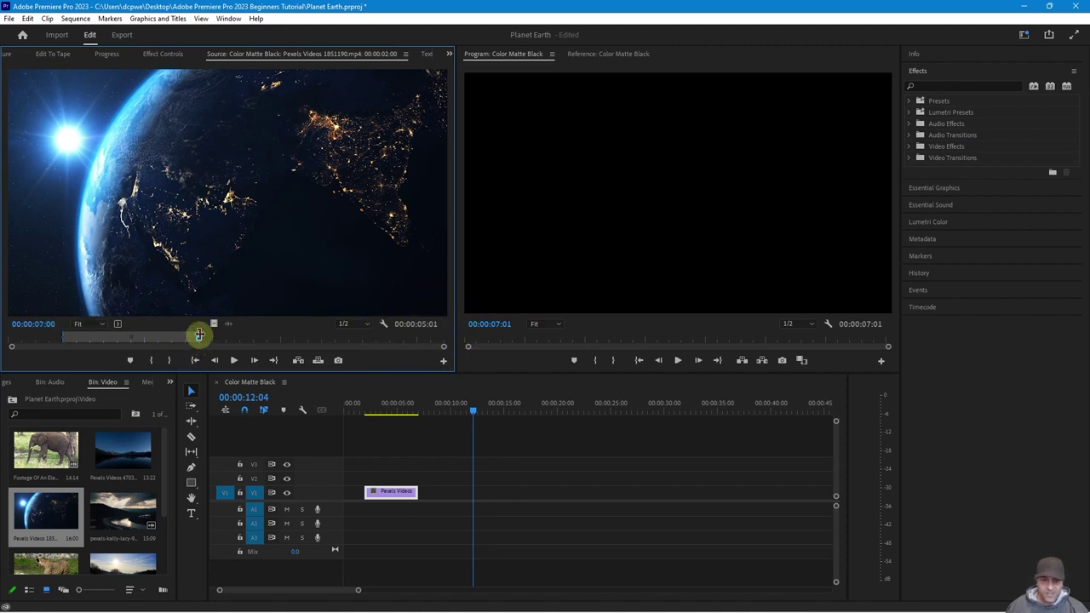
{"action": "mouse_move", "coordinate": [195, 340]}
{"action": "left_mouse_down"}
{"action": "mouse_move", "coordinate": [19, 338]}
{"action": "mouse_move", "coordinate": [195, 340]}
{"action": "left_mouse_up"}
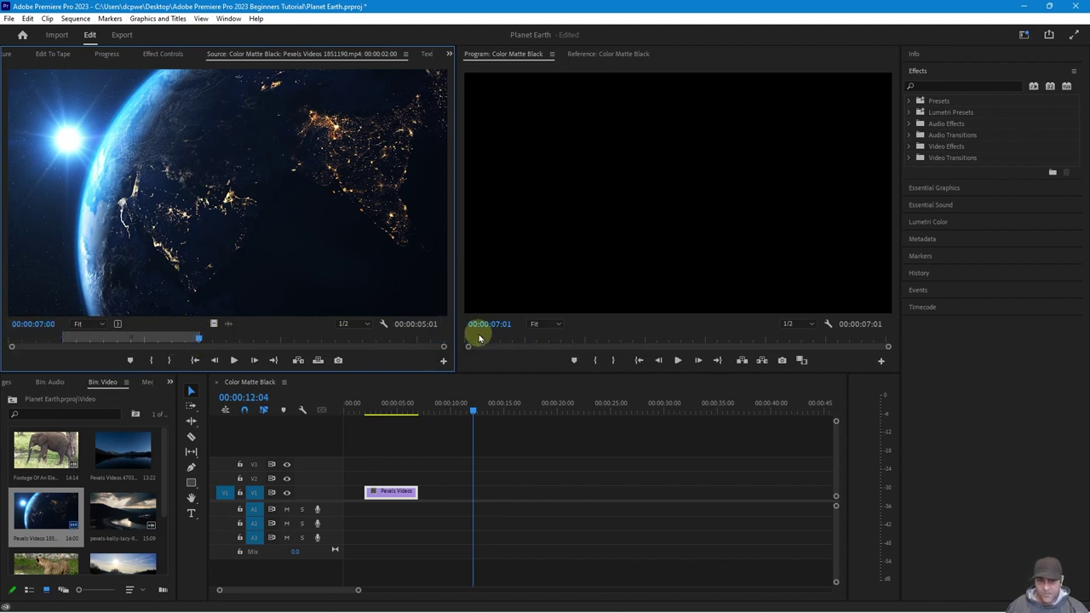
- Move the trimmed Earth clip to the start of track V1 and play it from the beginning
{"action": "left_click", "coordinate": [395, 494]}
{"action": "mouse_move", "coordinate": [395, 494]}
{"action": "left_mouse_down"}
{"action": "mouse_move", "coordinate": [445, 495]}
{"action": "mouse_move", "coordinate": [389, 504]}
{"action": "left_mouse_up"}
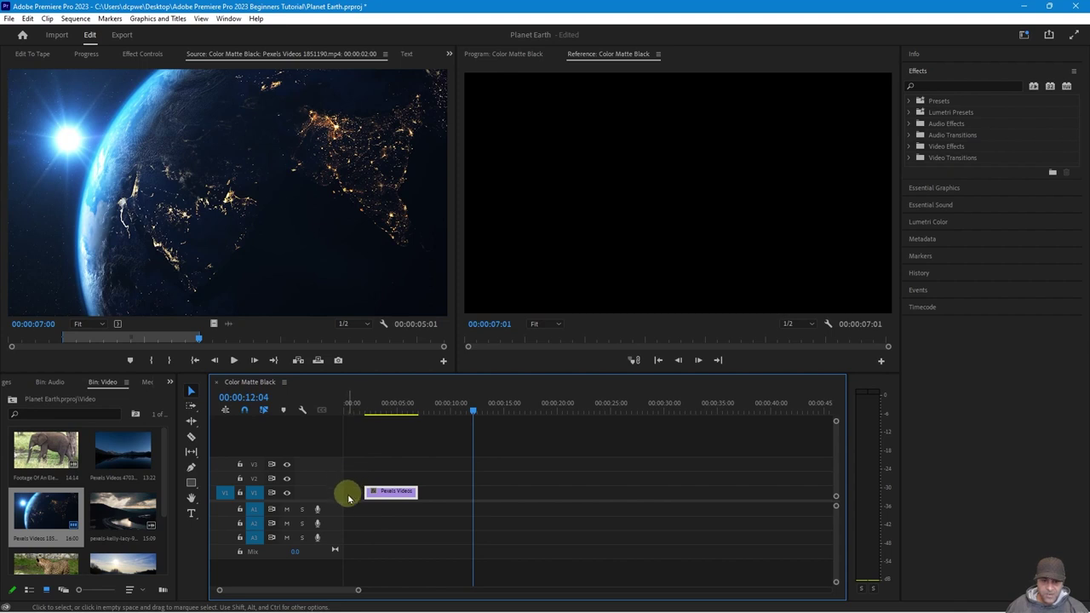
{"action": "left_click_drag", "start_coordinate": [372, 490], "coordinate": [349, 494]}
{"action": "left_click_drag", "start_coordinate": [370, 409], "coordinate": [345, 412]}
{"action": "key", "text": "space"}
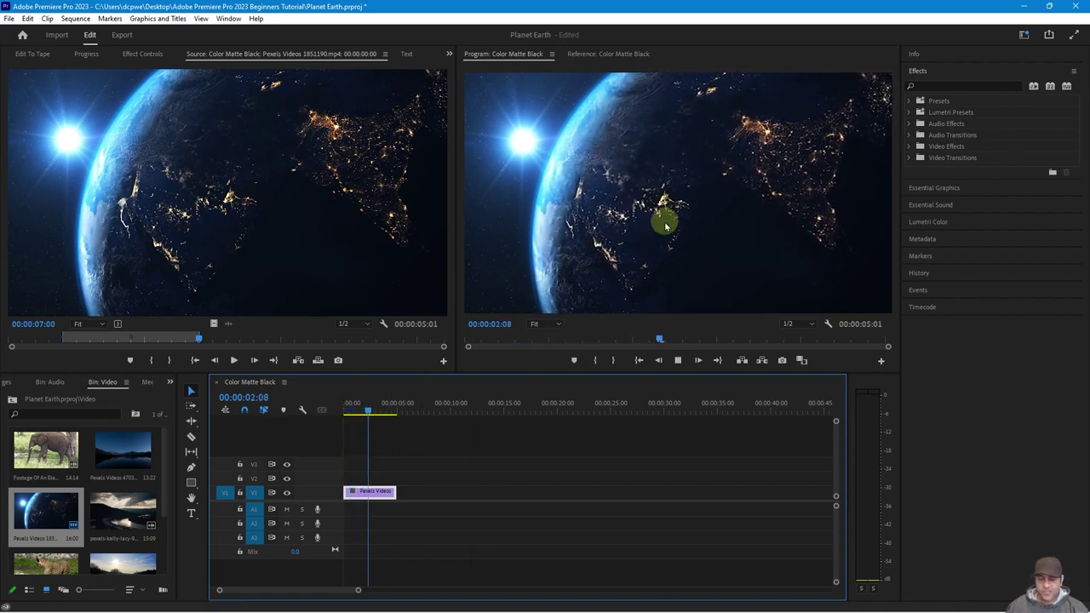
{"action": "key", "text": "space"}
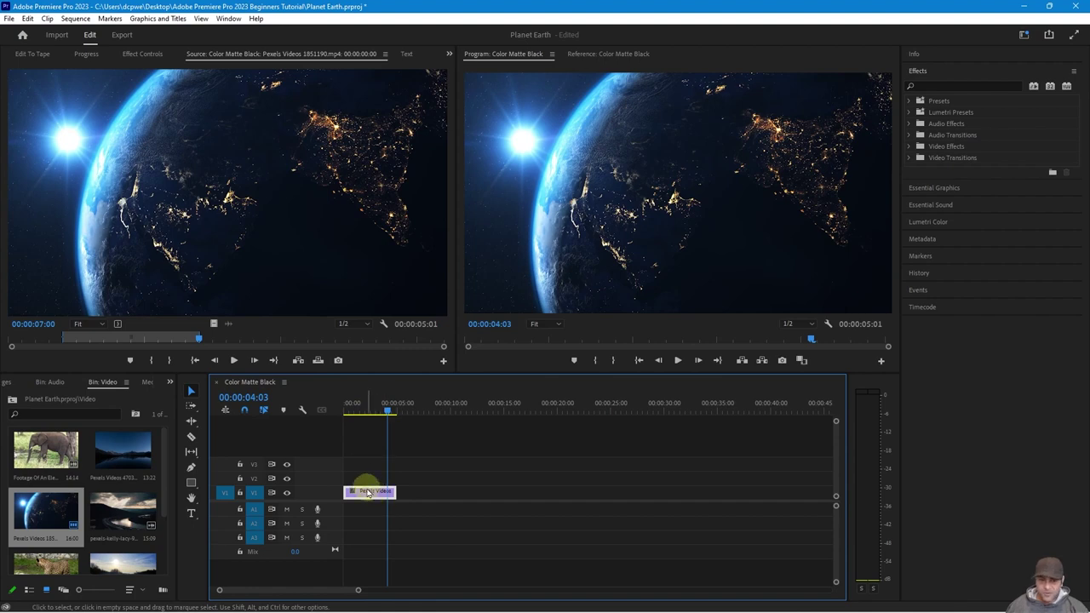
- Delete the trimmed Earth clip and place Pexels Videos 1851190.mp4 from the Video bin at the start of track V1
{"action": "mouse_move", "coordinate": [369, 494]}
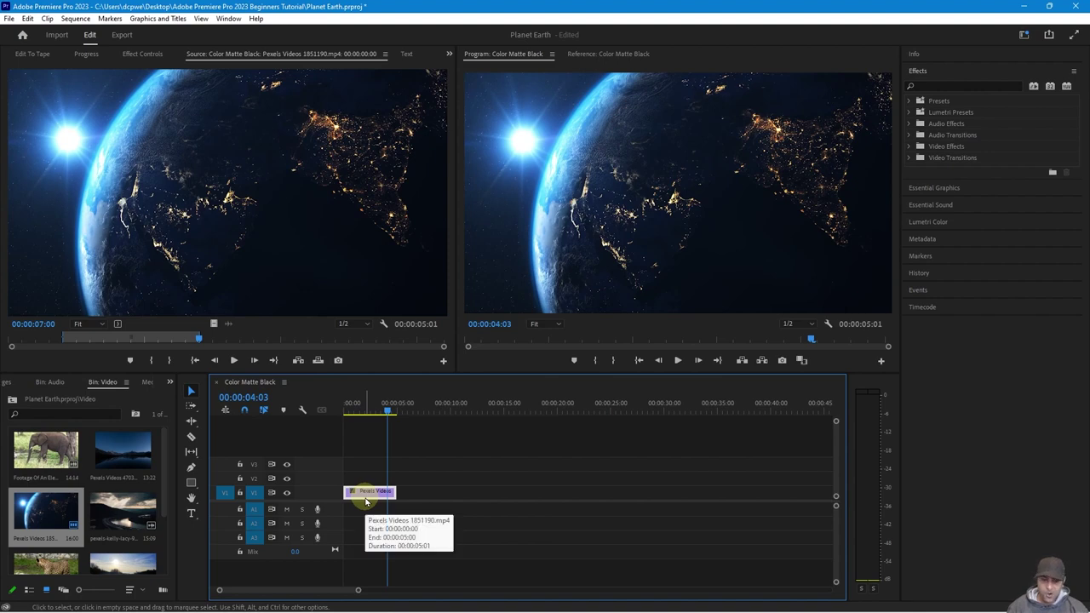
{"action": "key", "text": "Delete"}
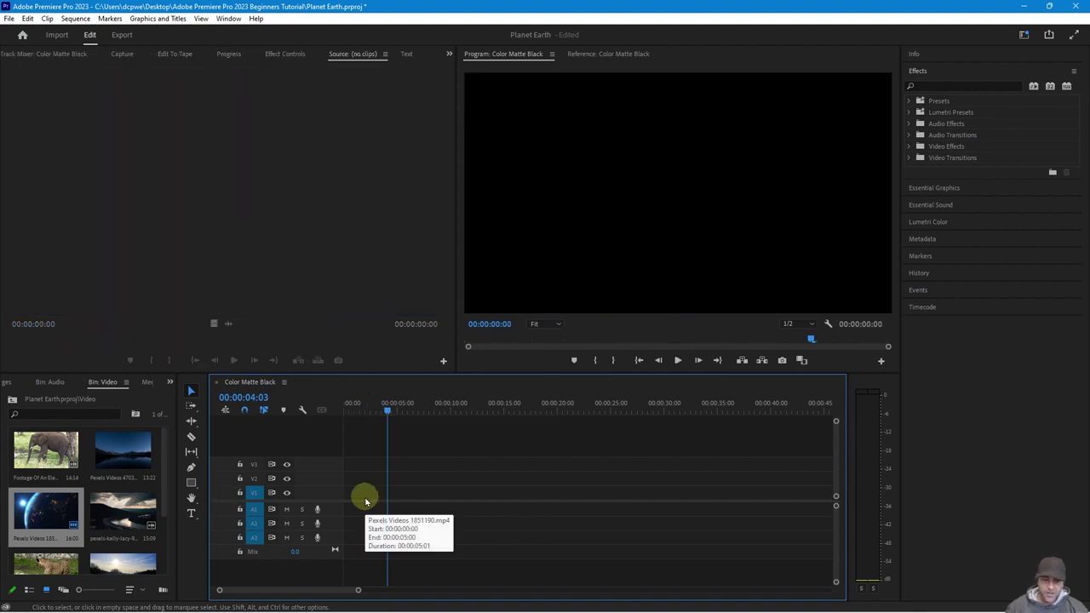
{"action": "left_click", "coordinate": [49, 510]}
{"action": "left_click_drag", "start_coordinate": [64, 515], "coordinate": [345, 491]}
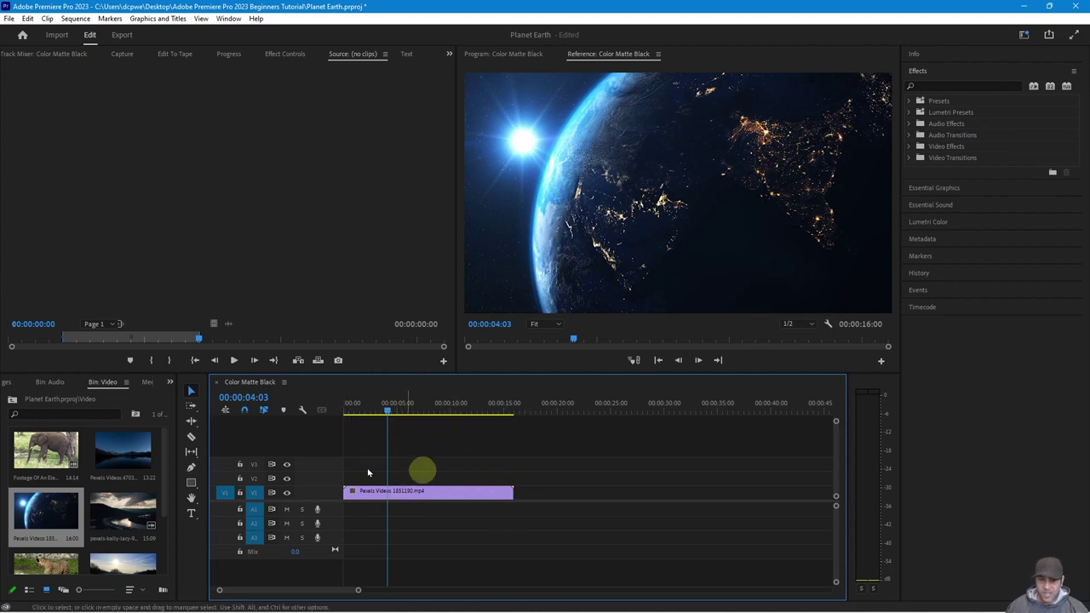
- Split the Earth clip on track V1 at 00:00:02:00 with the Razor tool
{"action": "left_click_drag", "start_coordinate": [389, 414], "coordinate": [367, 415]}
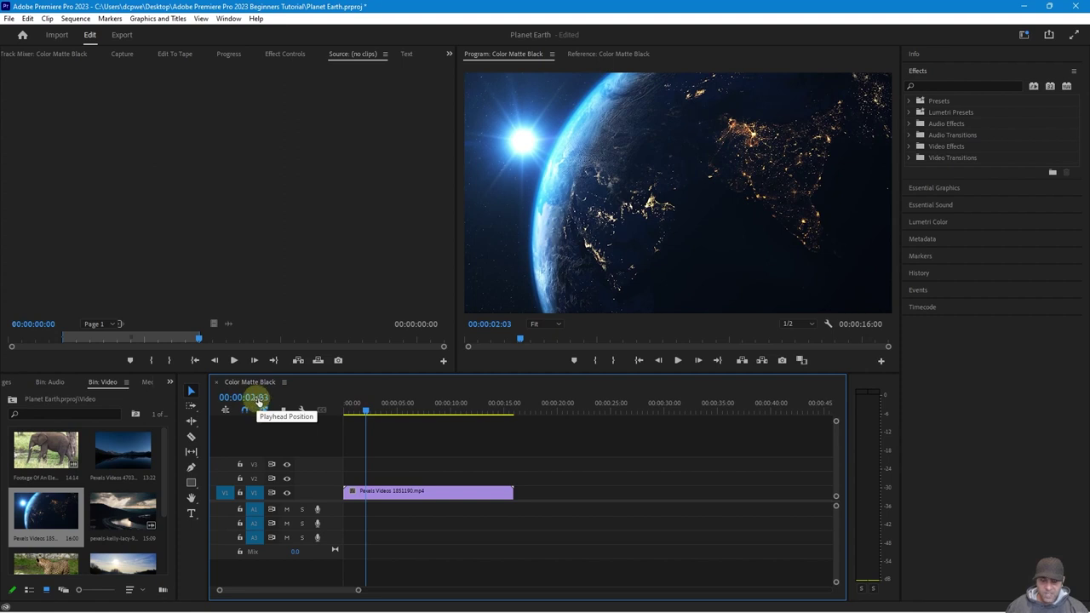
{"action": "key", "text": "Left"}
{"action": "key", "text": "Left"}
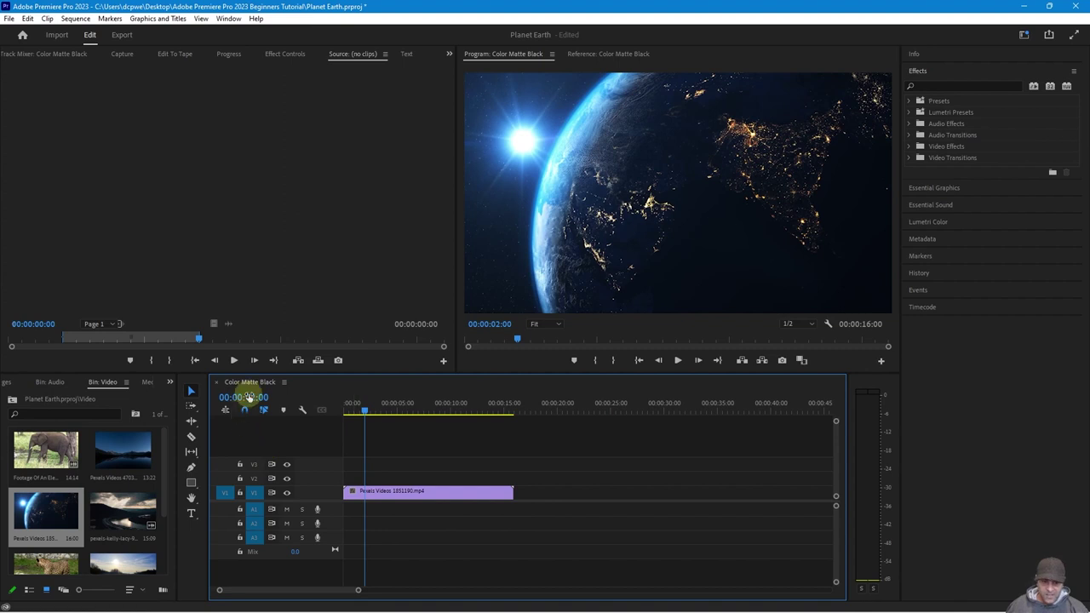
{"action": "left_click", "coordinate": [191, 436]}
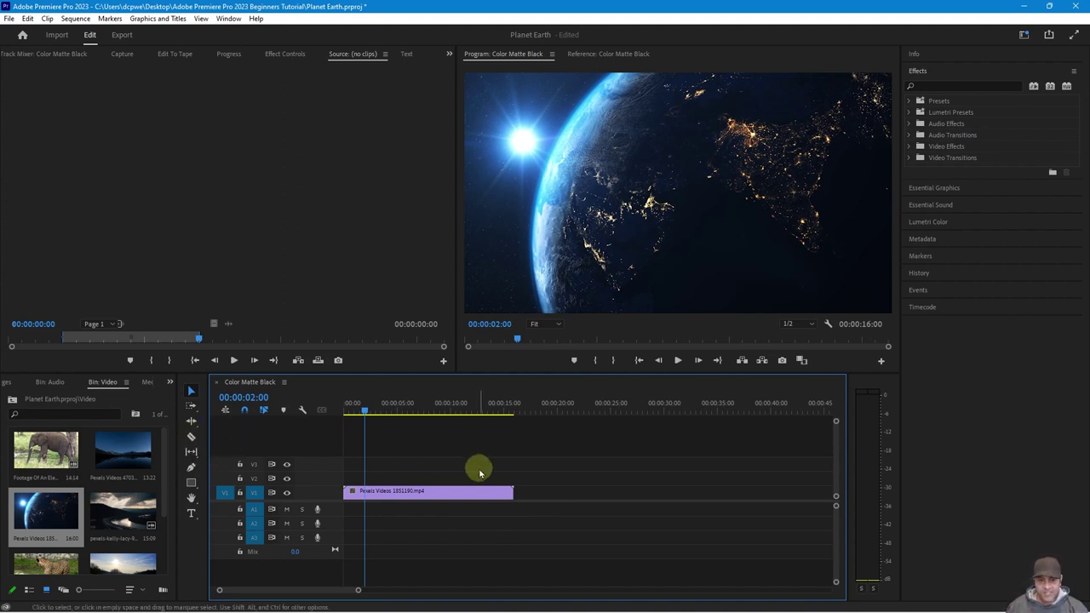
{"action": "left_click", "coordinate": [365, 496]}
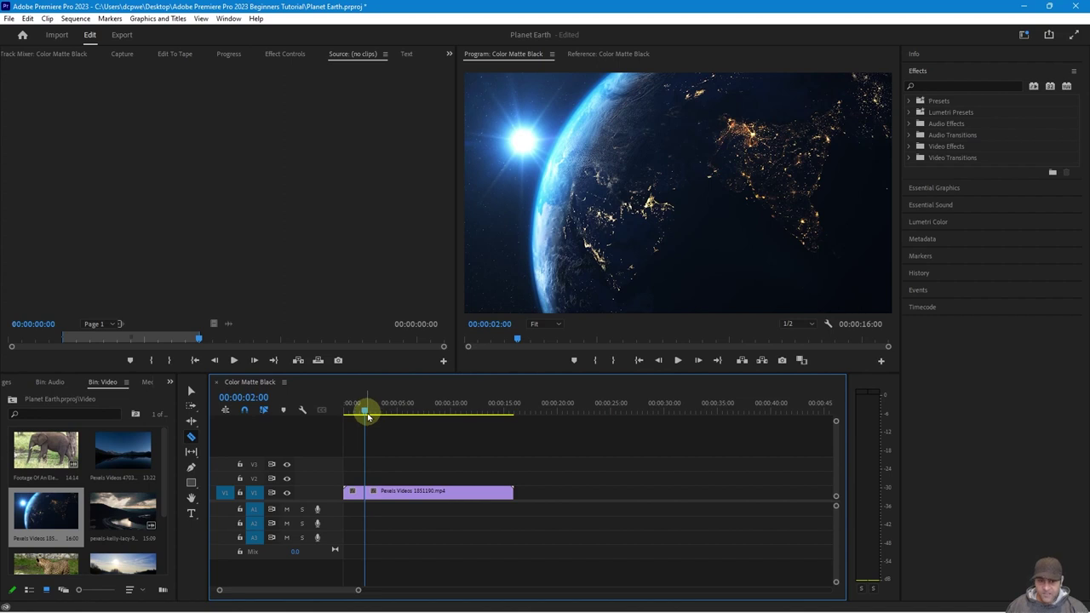
- Make a second Razor cut in the Earth clip on track V1 at 00:00:07:00
{"action": "left_click_drag", "start_coordinate": [364, 412], "coordinate": [419, 414]}
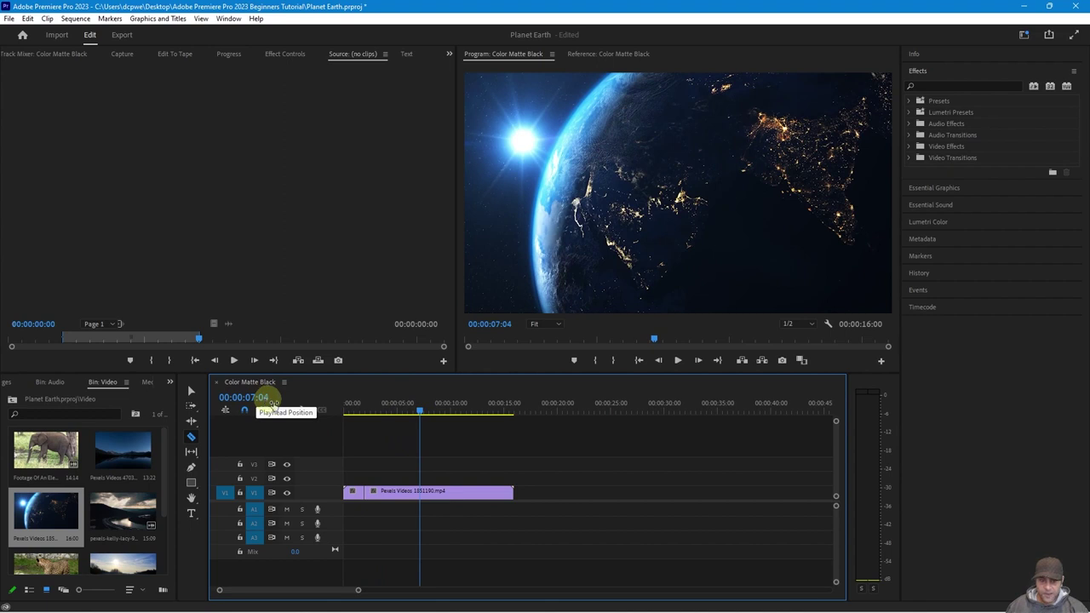
{"action": "key", "text": "Left"}
{"action": "key", "text": "Left"}
{"action": "key", "text": "Left"}
{"action": "key", "text": "Left"}
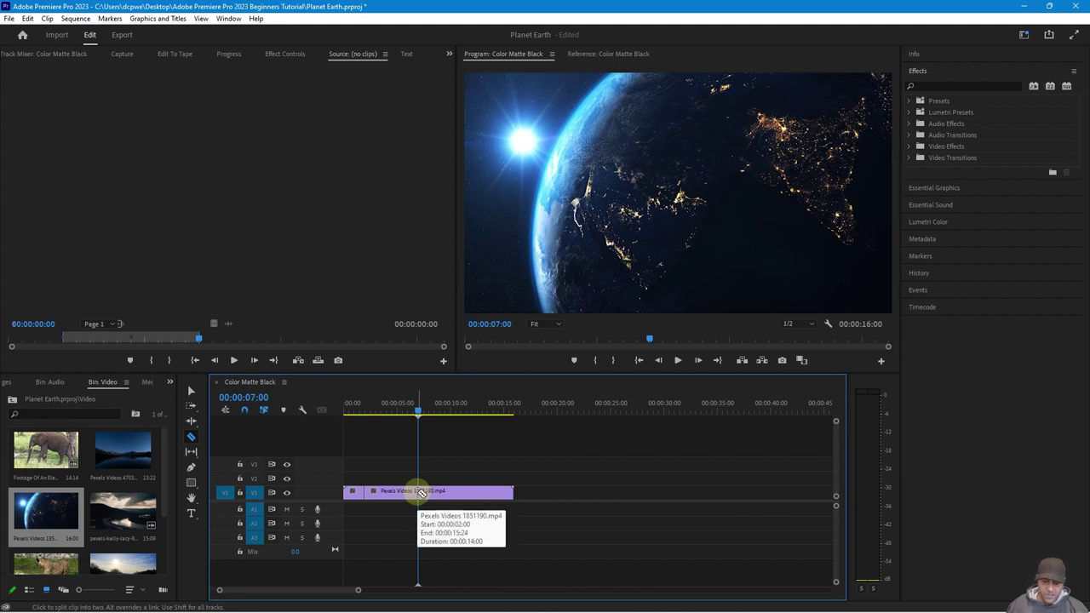
{"action": "left_click", "coordinate": [418, 492]}
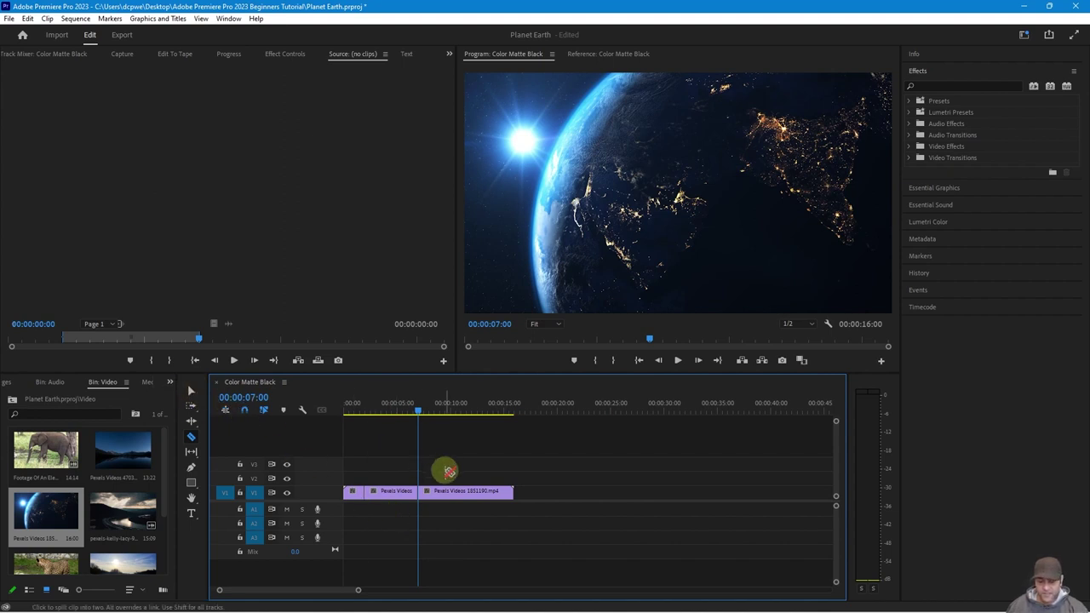
- Delete the Earth footage after 00:00:07:00 and move the middle piece to the start of track V1, replacing the first piece
{"action": "key", "text": "v"}
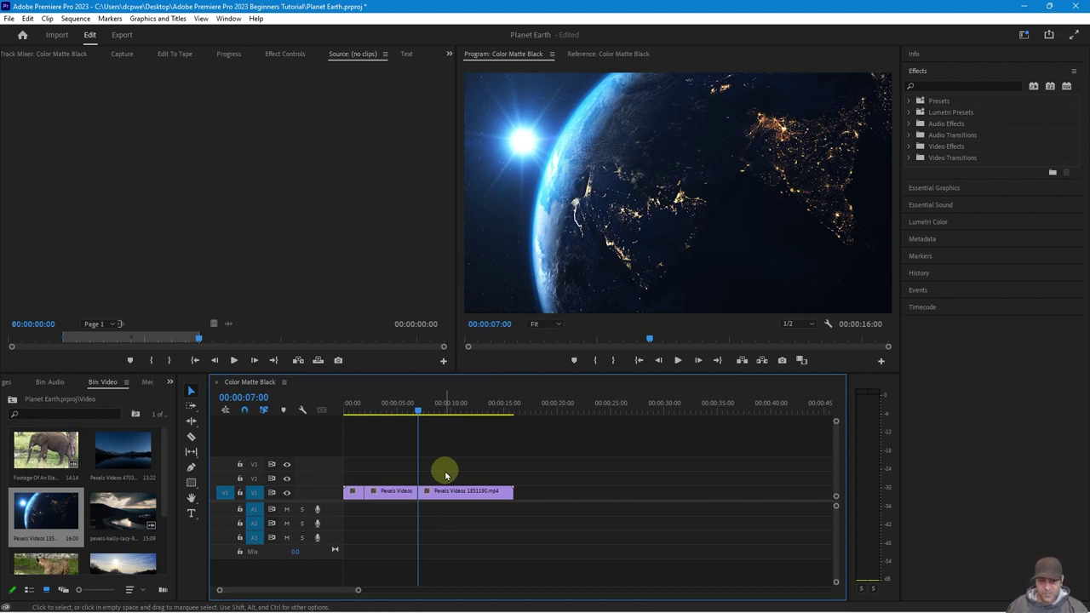
{"action": "left_click", "coordinate": [466, 495]}
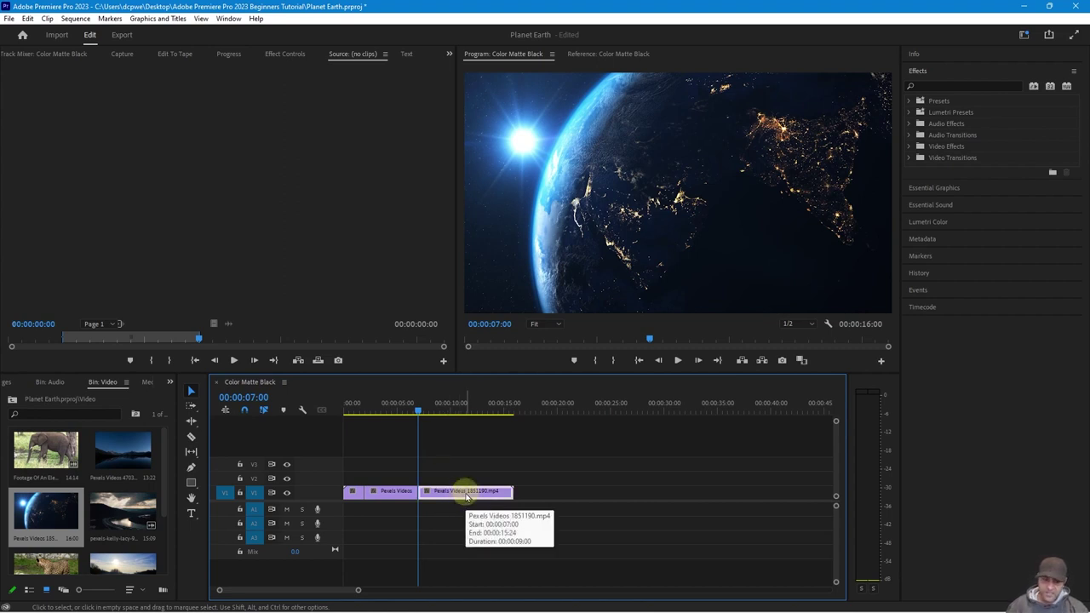
{"action": "key", "text": "Delete"}
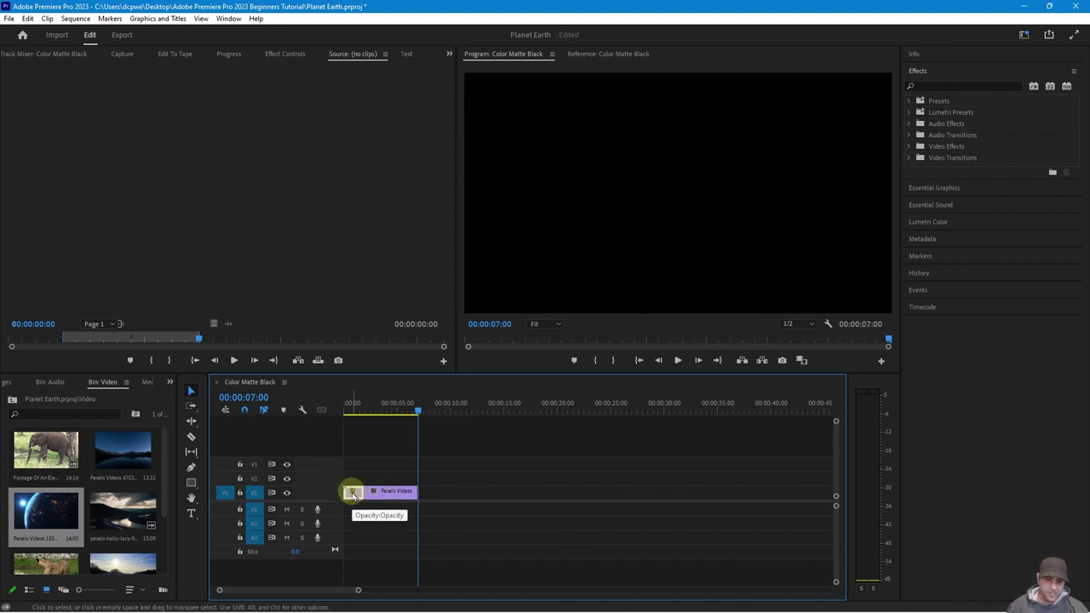
{"action": "left_click", "coordinate": [397, 494]}
{"action": "left_click_drag", "start_coordinate": [396, 498], "coordinate": [374, 497]}
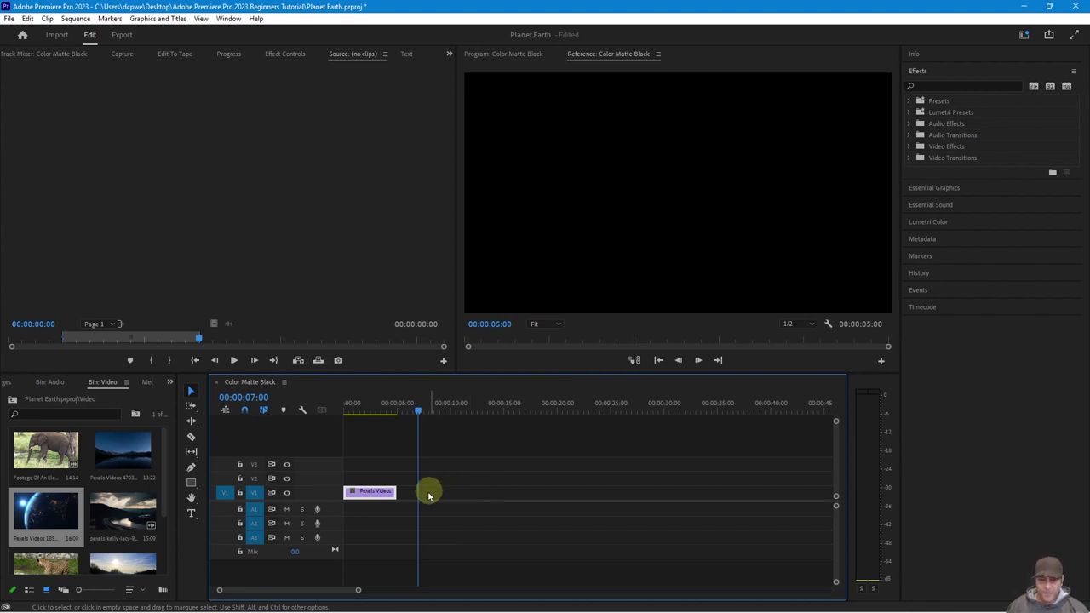
- Move the trimmed Earth clip to 00:00:11:10 on track V1 and extend both of its edges to the full media length
{"action": "double_click", "coordinate": [379, 494]}
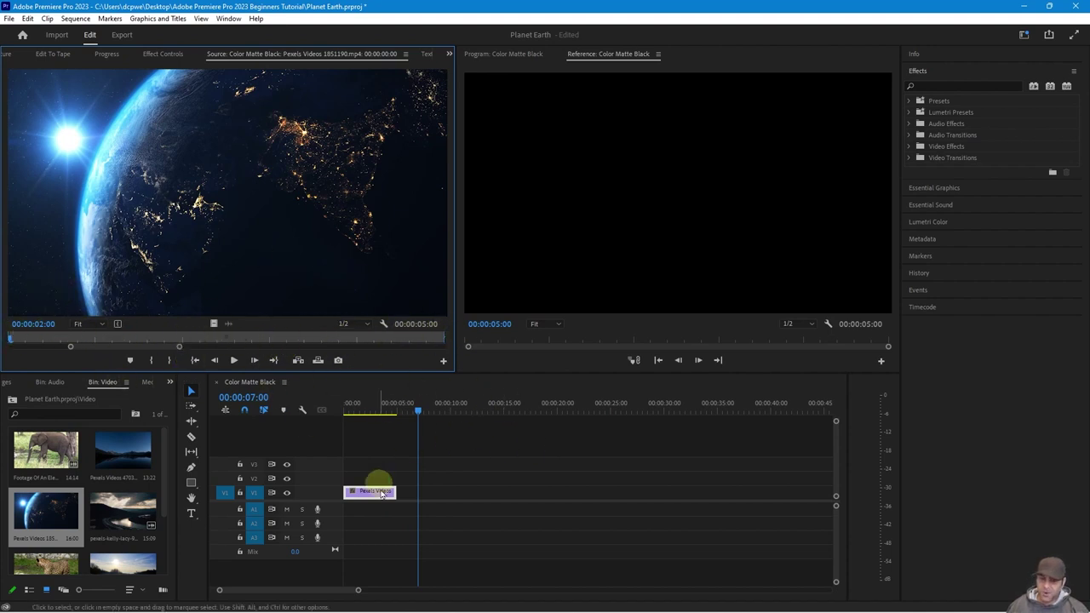
{"action": "left_click_drag", "start_coordinate": [381, 494], "coordinate": [495, 494]}
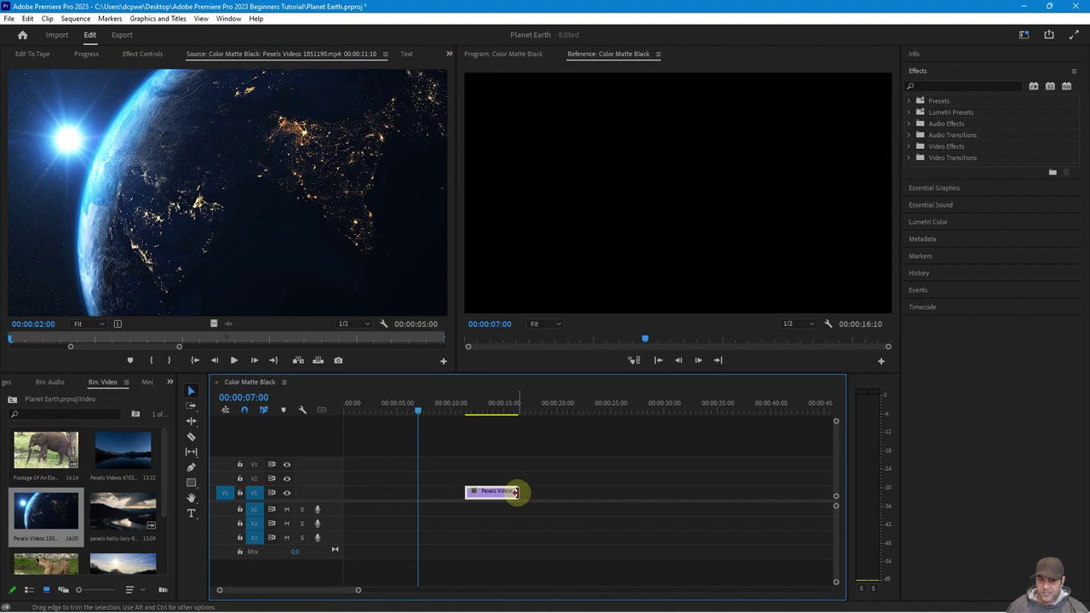
{"action": "left_click_drag", "start_coordinate": [516, 492], "coordinate": [708, 488]}
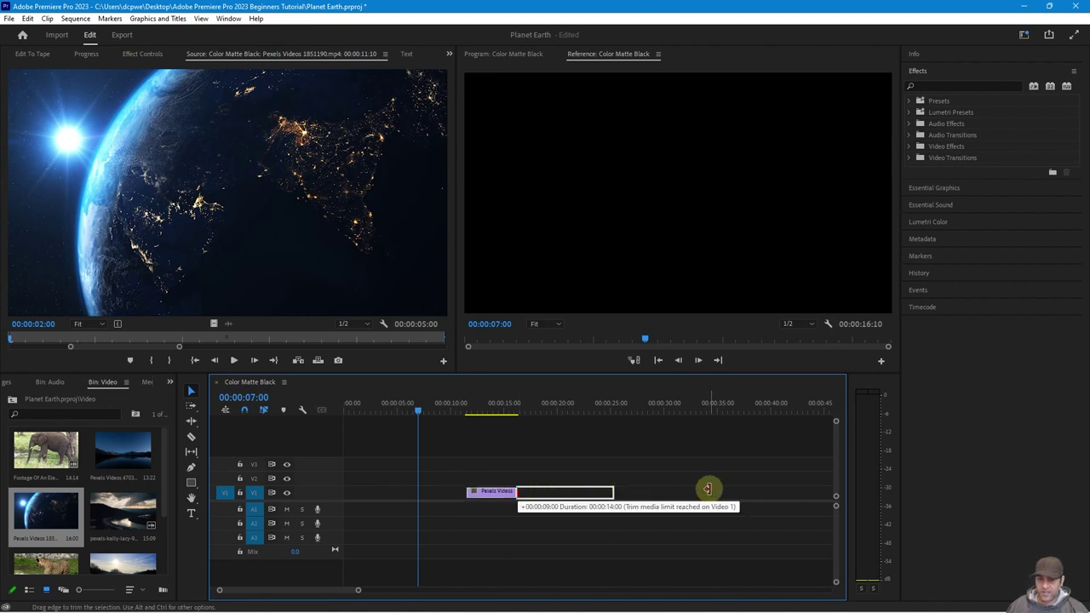
{"action": "left_click_drag", "start_coordinate": [708, 488], "coordinate": [708, 489]}
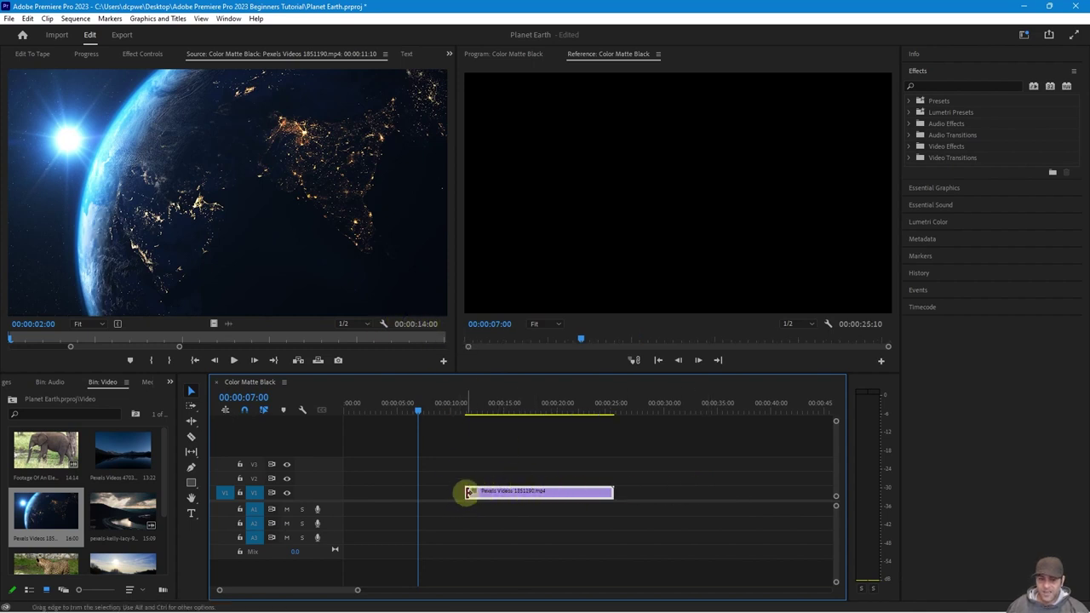
{"action": "left_click_drag", "start_coordinate": [467, 491], "coordinate": [351, 482]}
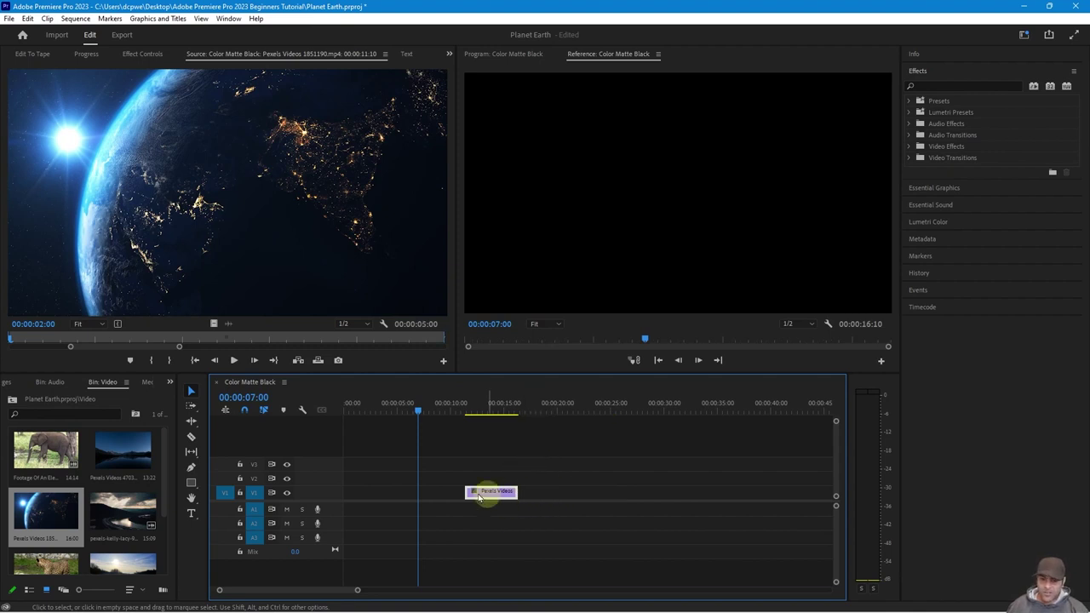
- Undo both edge extensions of the Earth clip and move it back to the start of track V1
{"action": "mouse_move", "coordinate": [498, 500]}
{"action": "key", "text": "ctrl"}
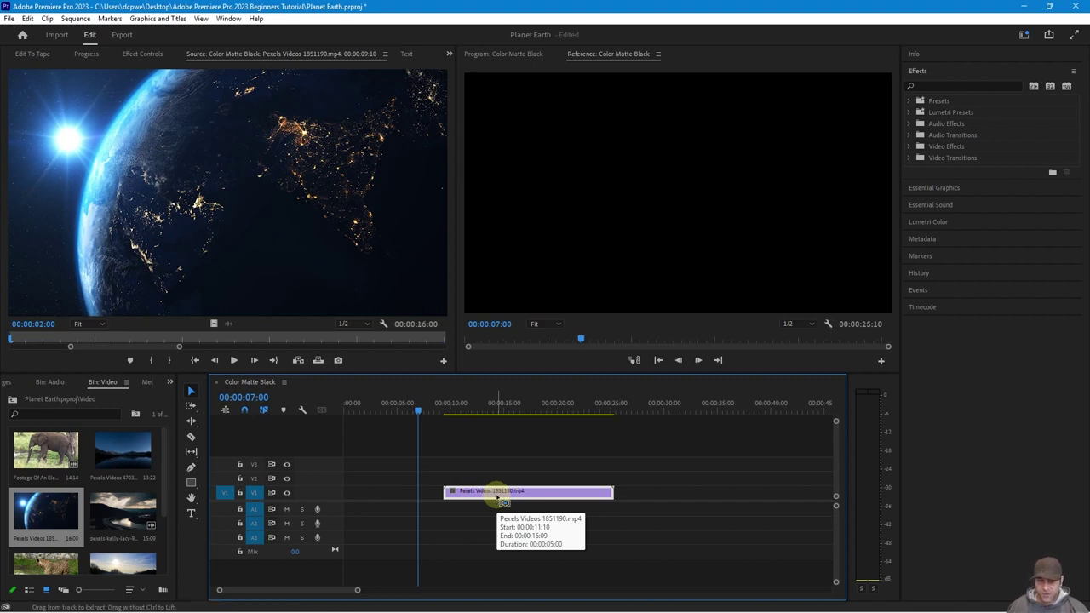
{"action": "key", "text": "ctrl+z"}
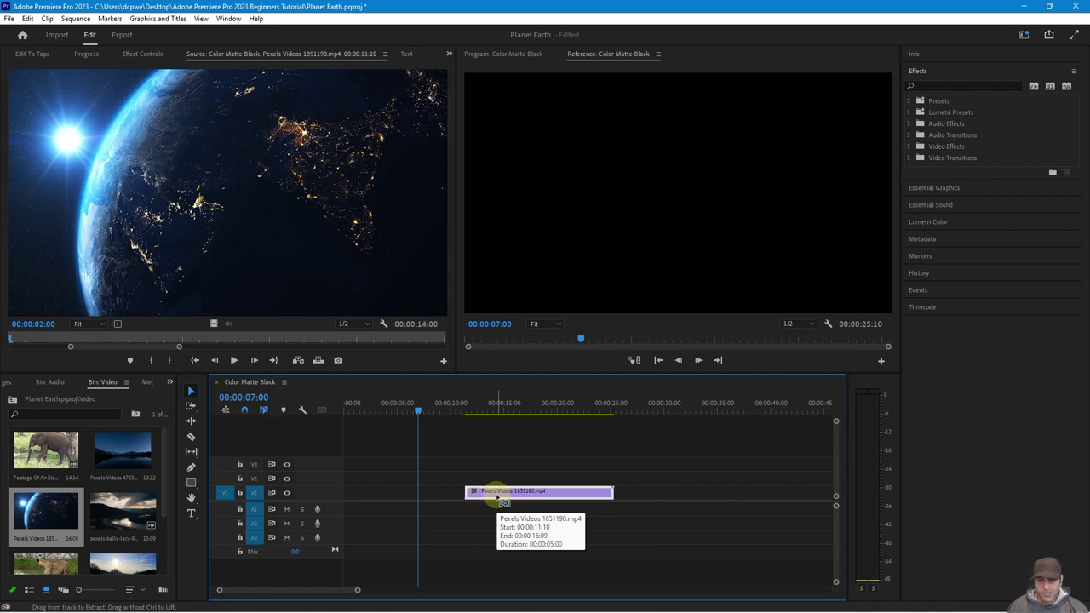
{"action": "key", "text": "ctrl+z"}
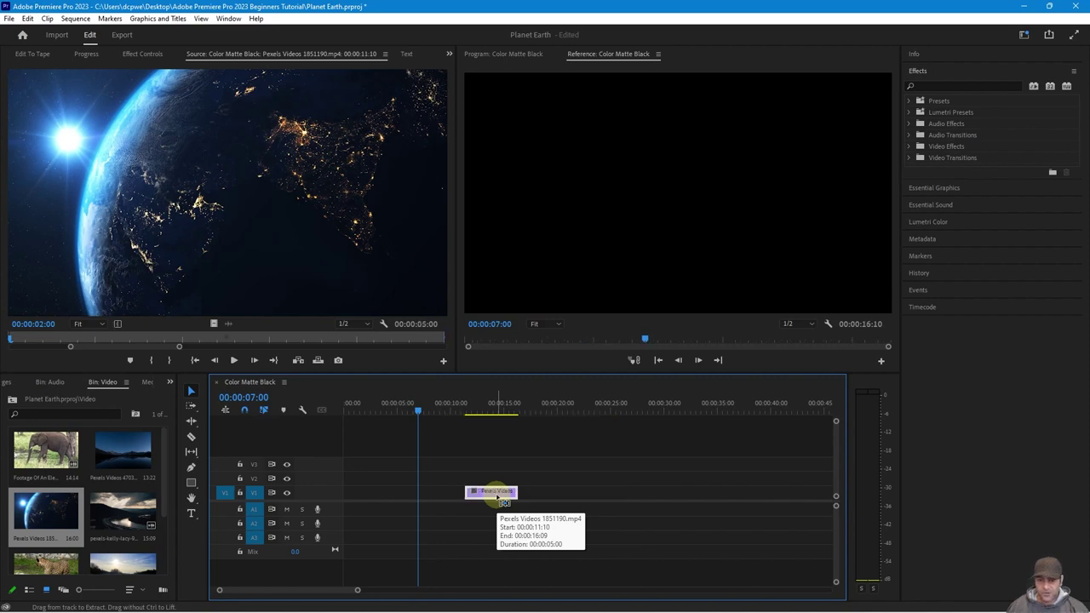
{"action": "left_click", "coordinate": [27, 18]}
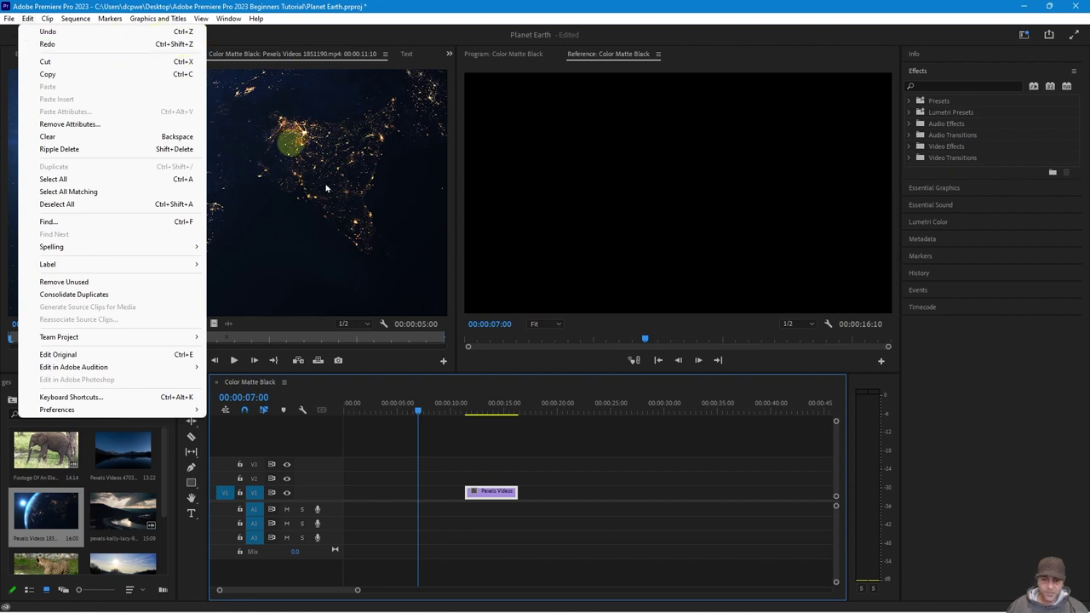
{"action": "left_click", "coordinate": [566, 502]}
{"action": "left_click", "coordinate": [494, 493]}
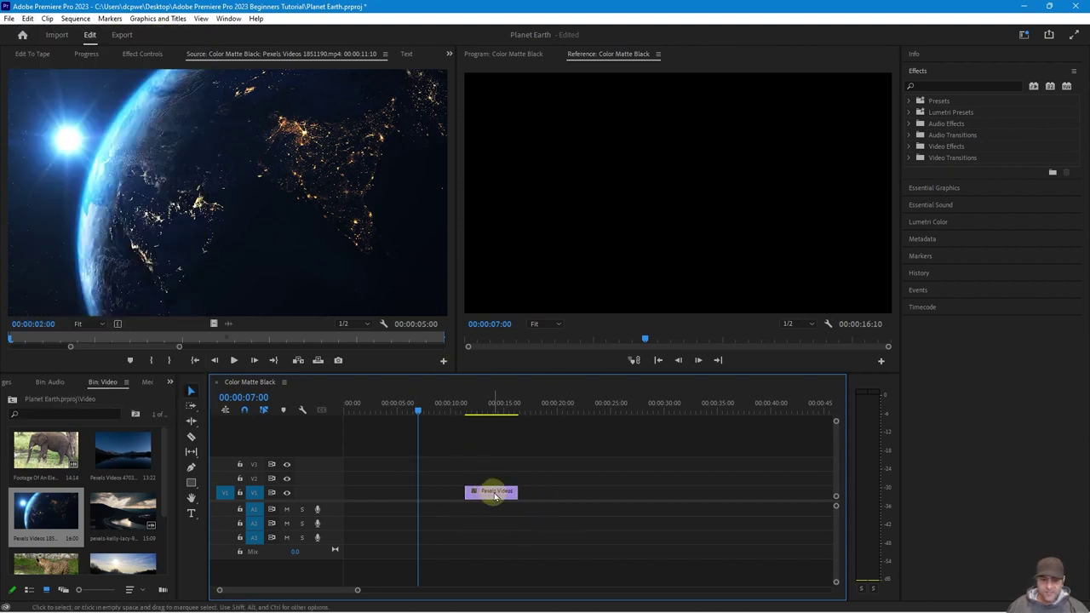
{"action": "left_click_drag", "start_coordinate": [494, 493], "coordinate": [372, 492]}
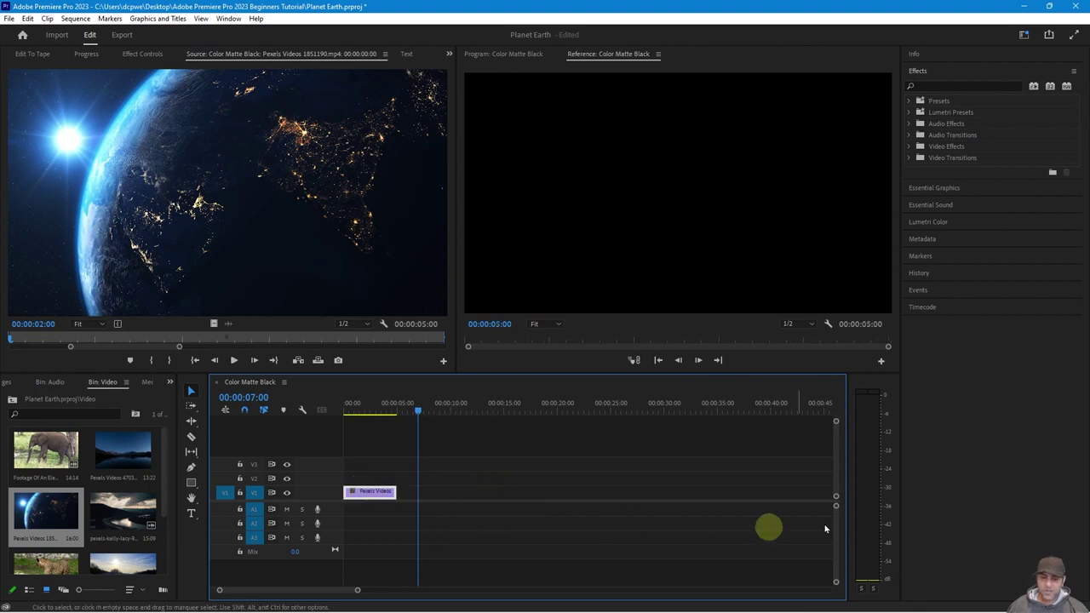
- Scrub through the Earth clip and jump the playhead between the sequence's start and end, finishing at the start
{"action": "left_click", "coordinate": [365, 407]}
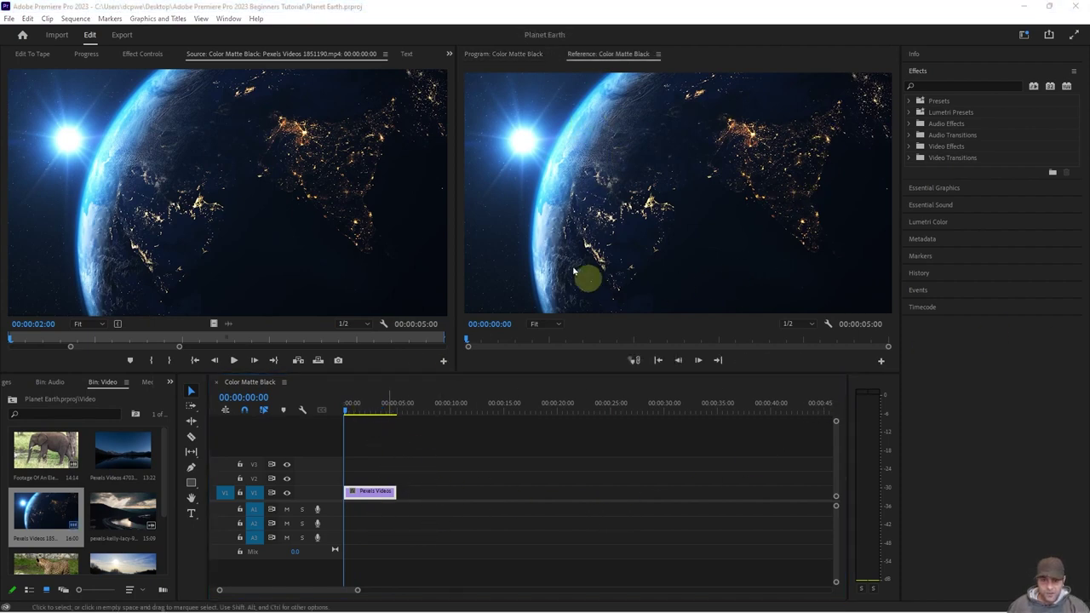
{"action": "left_click_drag", "start_coordinate": [338, 412], "coordinate": [375, 412]}
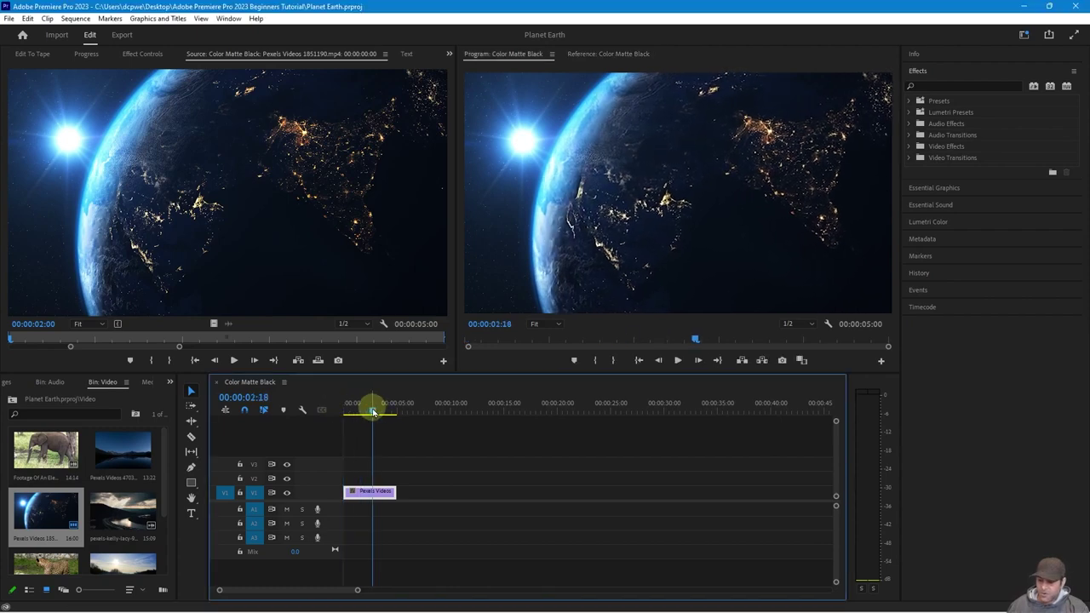
{"action": "key", "text": "Home"}
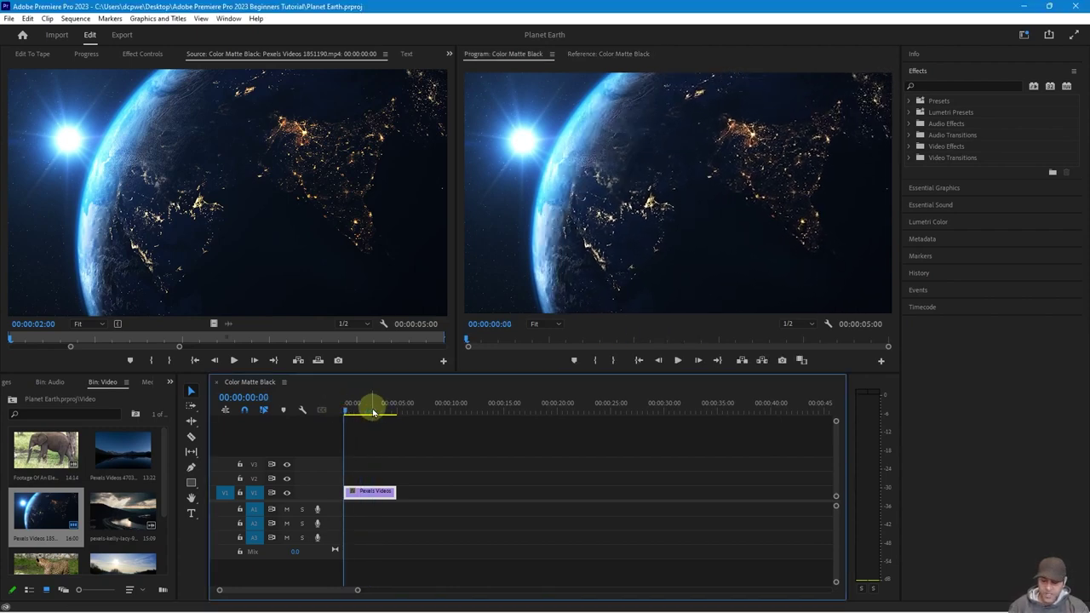
{"action": "key", "text": "End"}
{"action": "key", "text": "Home"}
{"action": "key", "text": "End"}
{"action": "key", "text": "Home"}
{"action": "key", "text": "End"}
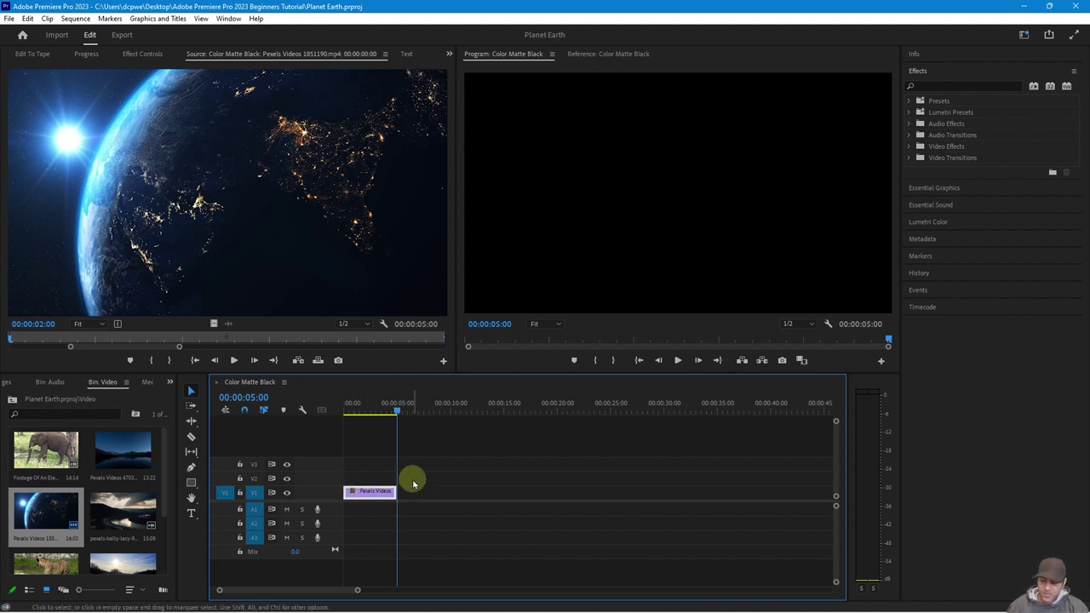
{"action": "key", "text": "Home"}
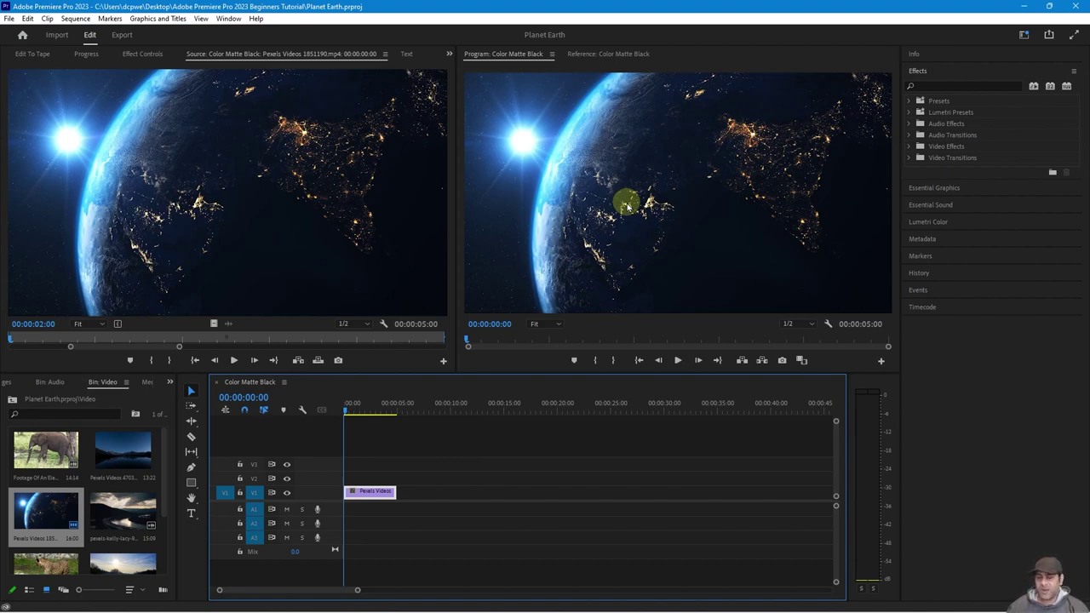
- Expand the Video Transitions category in the effects list and select the All Panels workspace
{"action": "left_click", "coordinate": [909, 158]}
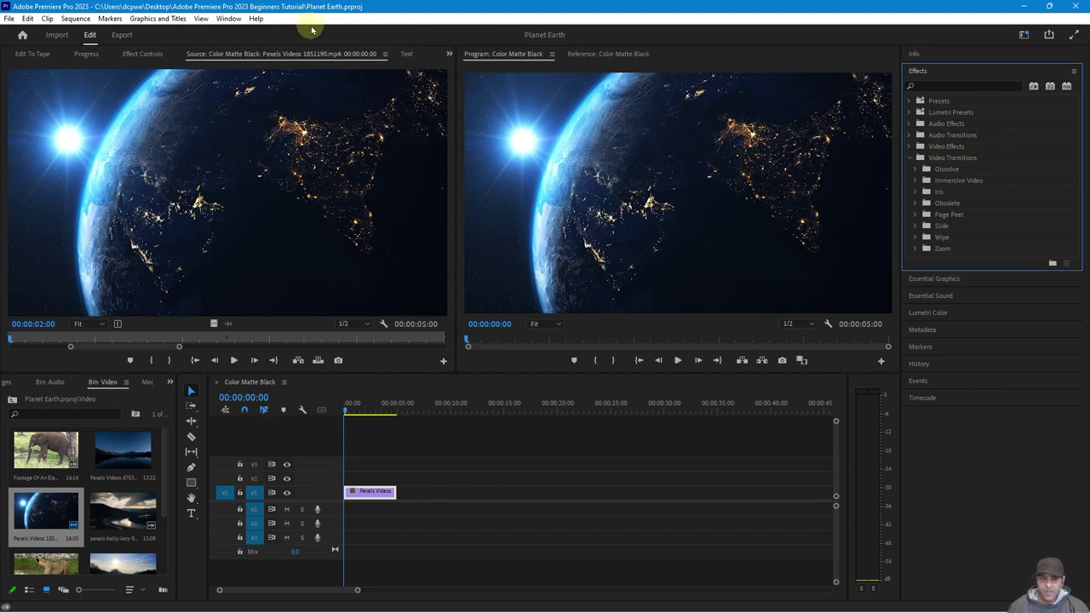
{"action": "left_click", "coordinate": [228, 18]}
{"action": "mouse_move", "coordinate": [266, 32]}
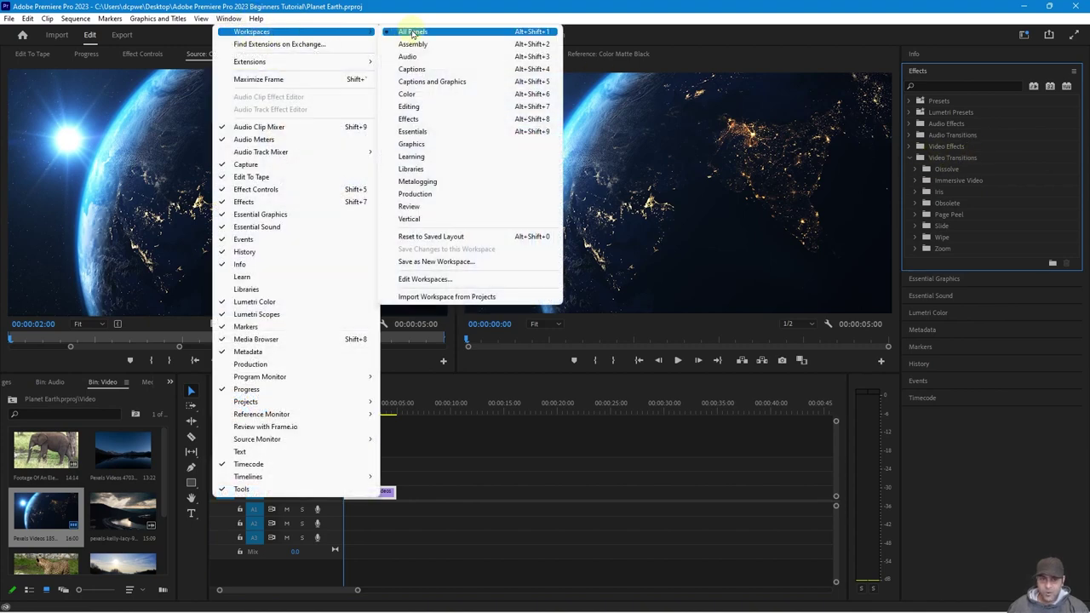
{"action": "left_click", "coordinate": [412, 33]}
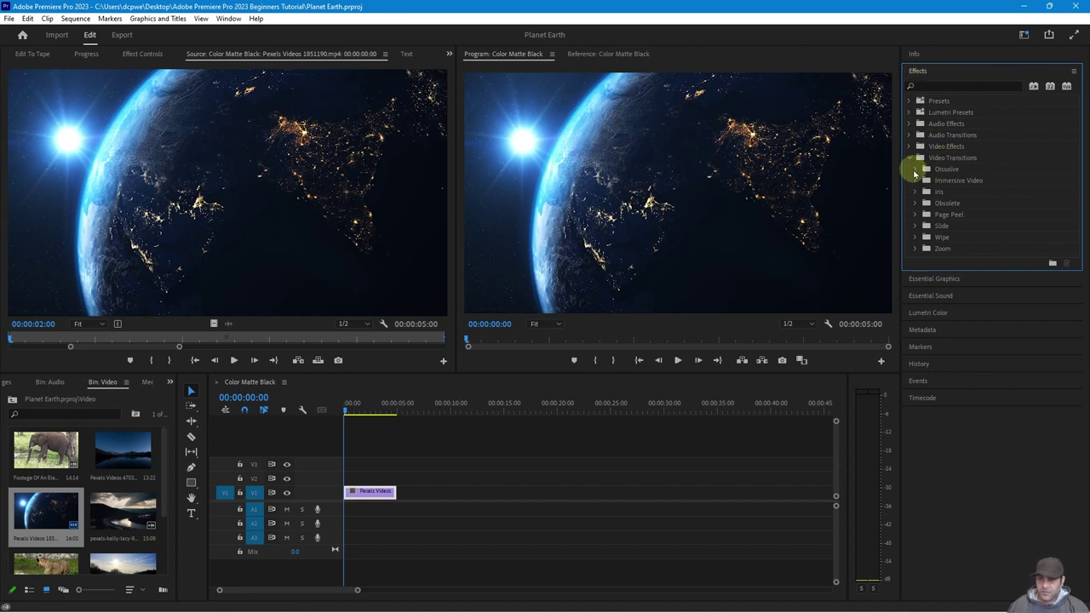
- Apply the Cross Dissolve transition to the start of the Earth clip on track V1 and play the fade-in
{"action": "left_click", "coordinate": [914, 169]}
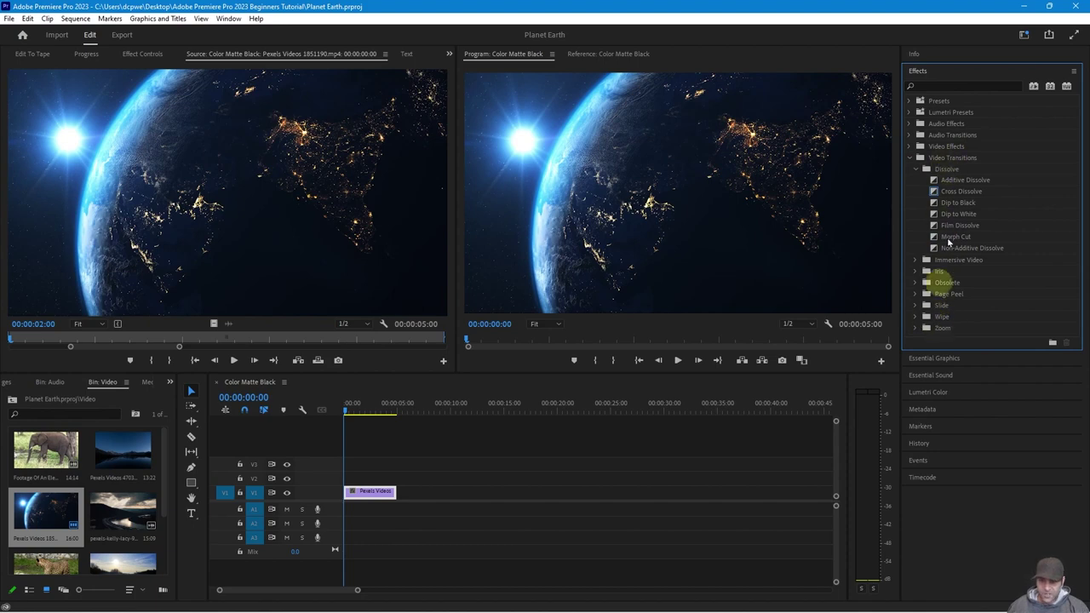
{"action": "left_click", "coordinate": [955, 191]}
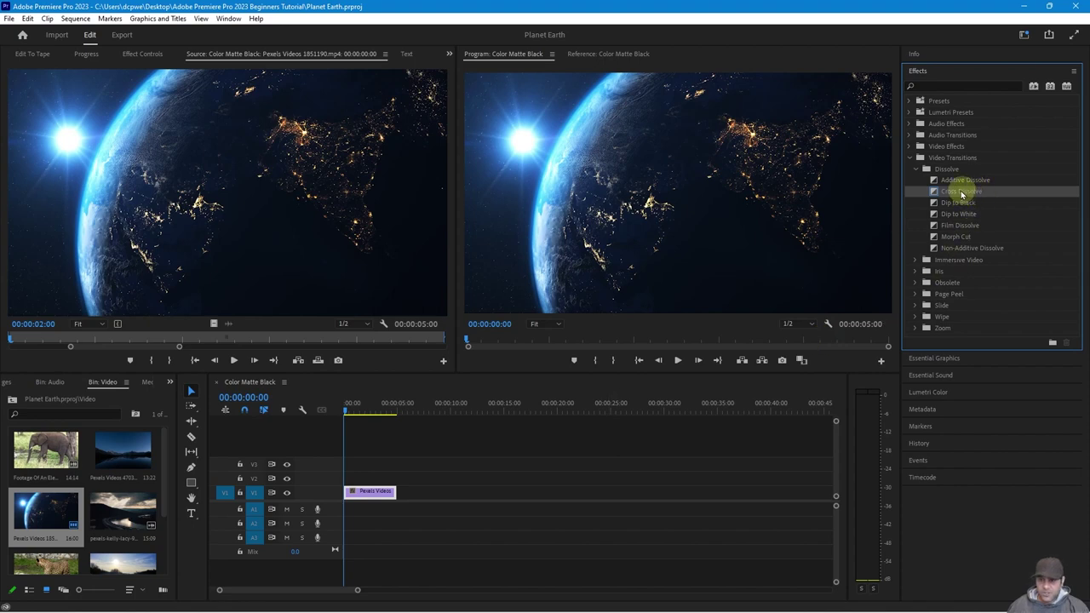
{"action": "left_click_drag", "start_coordinate": [960, 192], "coordinate": [354, 502]}
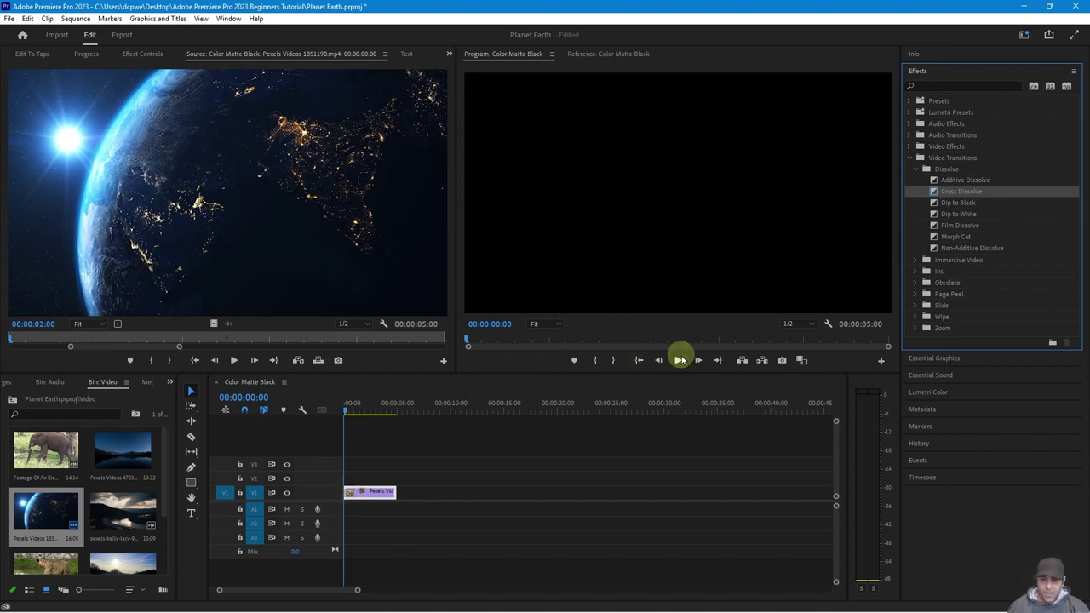
{"action": "left_click", "coordinate": [678, 360]}
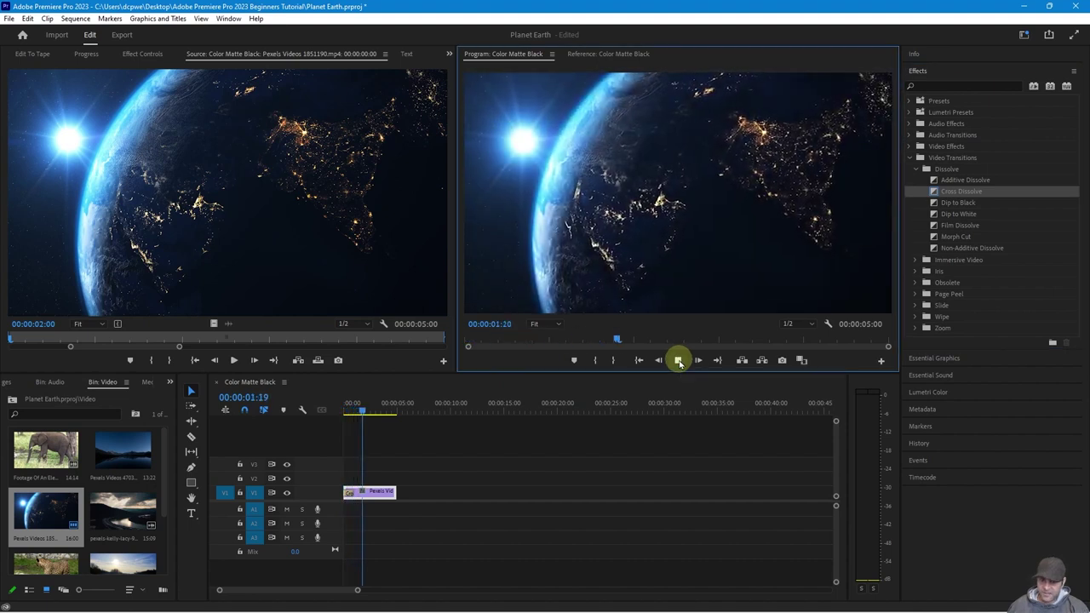
{"action": "left_click", "coordinate": [677, 360]}
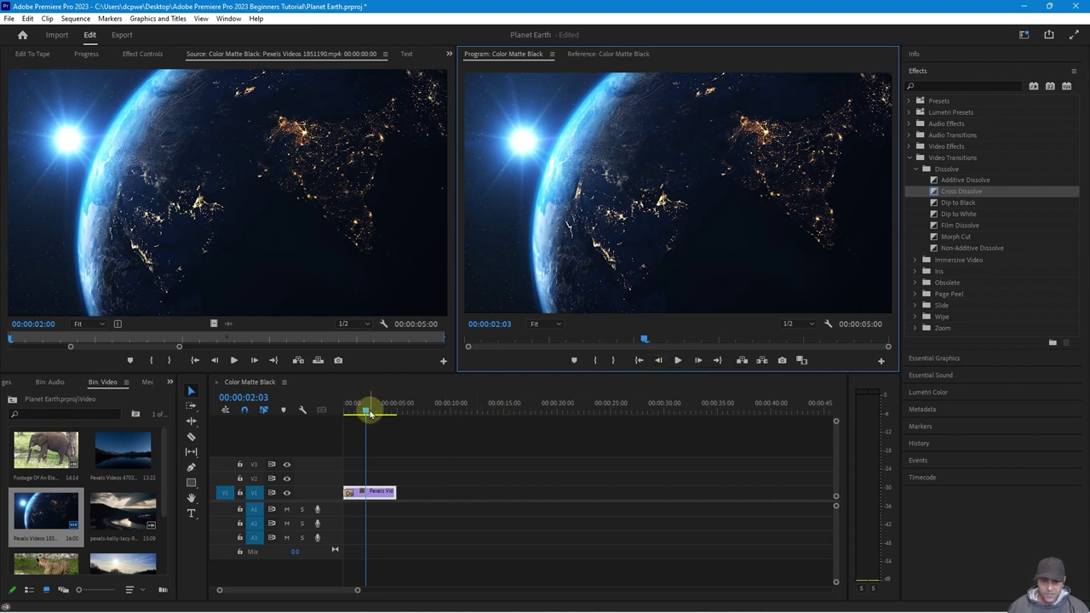
- Place video.mp4 from the Video bin on track V1 and move it flush against the end of the Earth clip
{"action": "left_click_drag", "start_coordinate": [365, 410], "coordinate": [408, 470]}
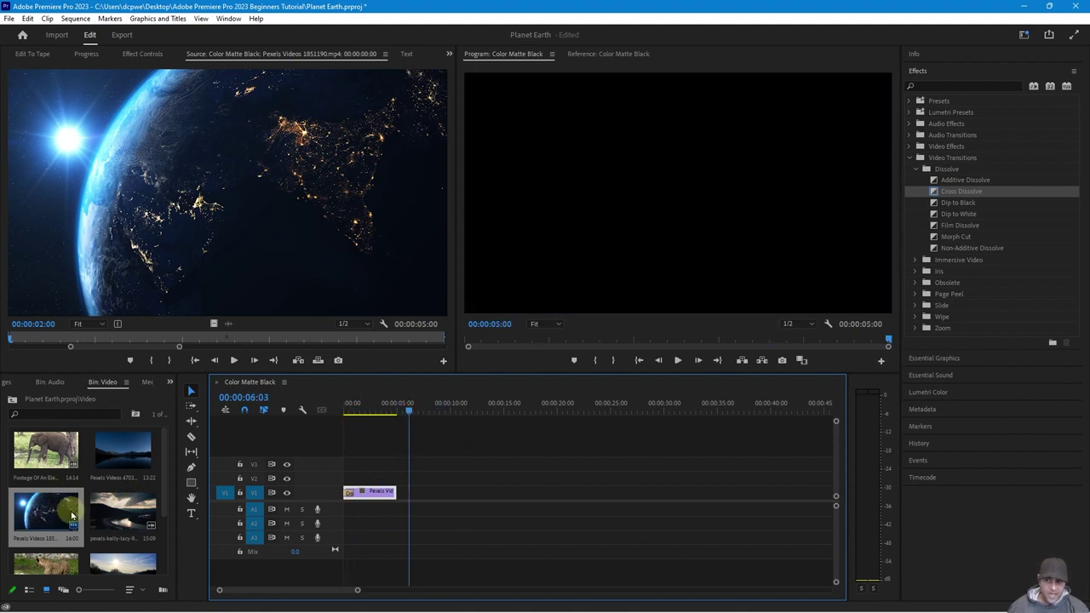
{"action": "scroll", "coordinate": [72, 515], "scroll_direction": "down", "scroll_amount": 2}
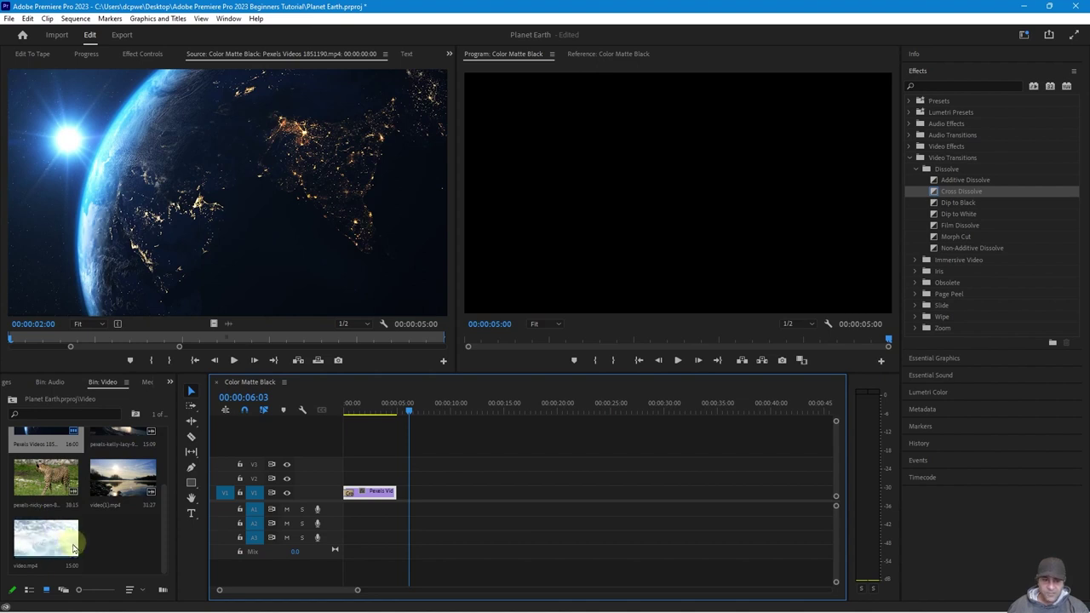
{"action": "left_click_drag", "start_coordinate": [59, 543], "coordinate": [530, 494]}
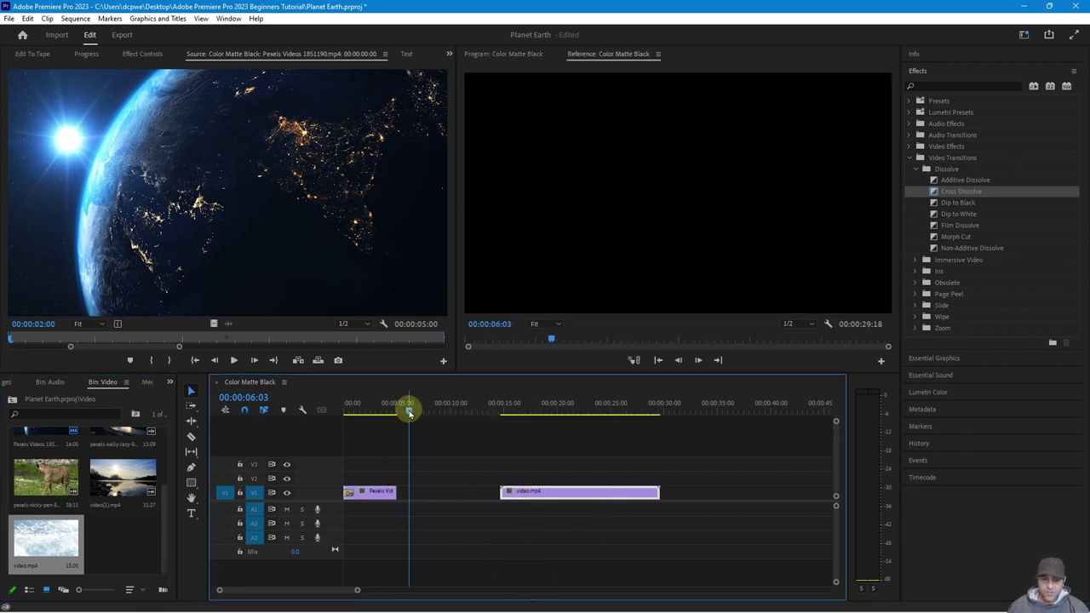
{"action": "left_click_drag", "start_coordinate": [408, 411], "coordinate": [368, 410]}
{"action": "left_click_drag", "start_coordinate": [539, 494], "coordinate": [445, 505]}
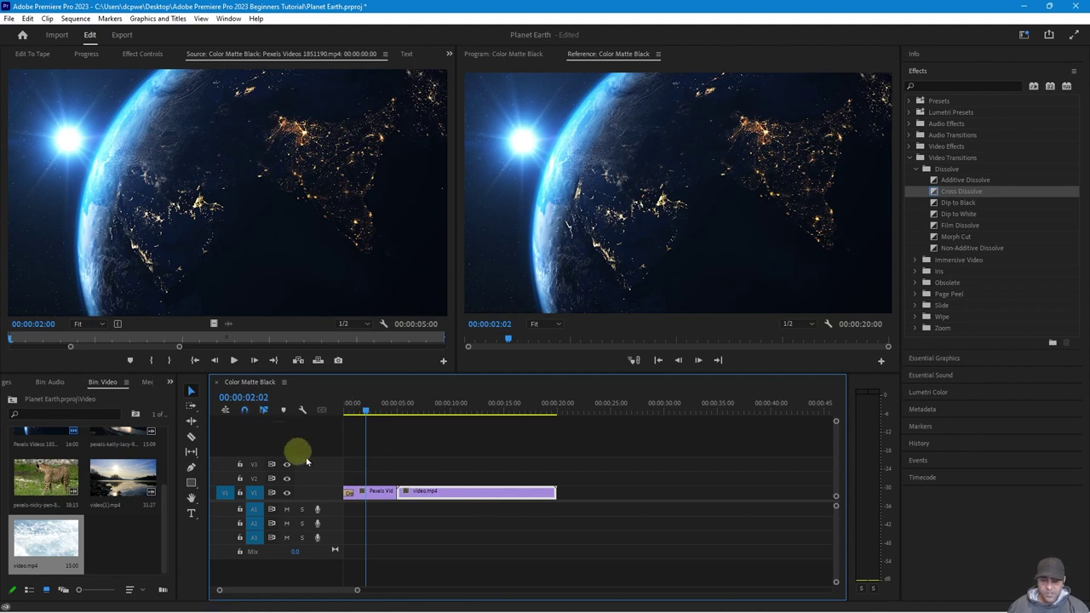
- With snapping off, slide video.mp4 away from the Earth clip and align it by eye with that clip's end
{"action": "mouse_move", "coordinate": [433, 496]}
{"action": "left_mouse_down"}
{"action": "mouse_move", "coordinate": [555, 496]}
{"action": "mouse_move", "coordinate": [408, 506]}
{"action": "mouse_move", "coordinate": [508, 508]}
{"action": "mouse_move", "coordinate": [439, 498]}
{"action": "left_mouse_up"}
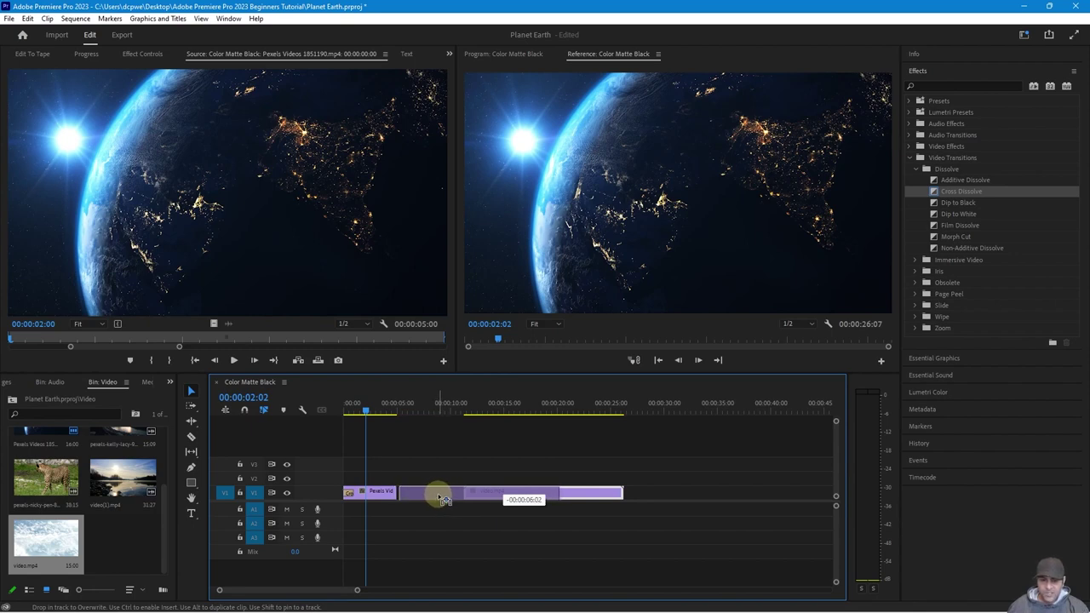
{"action": "left_click_drag", "start_coordinate": [442, 498], "coordinate": [441, 499]}
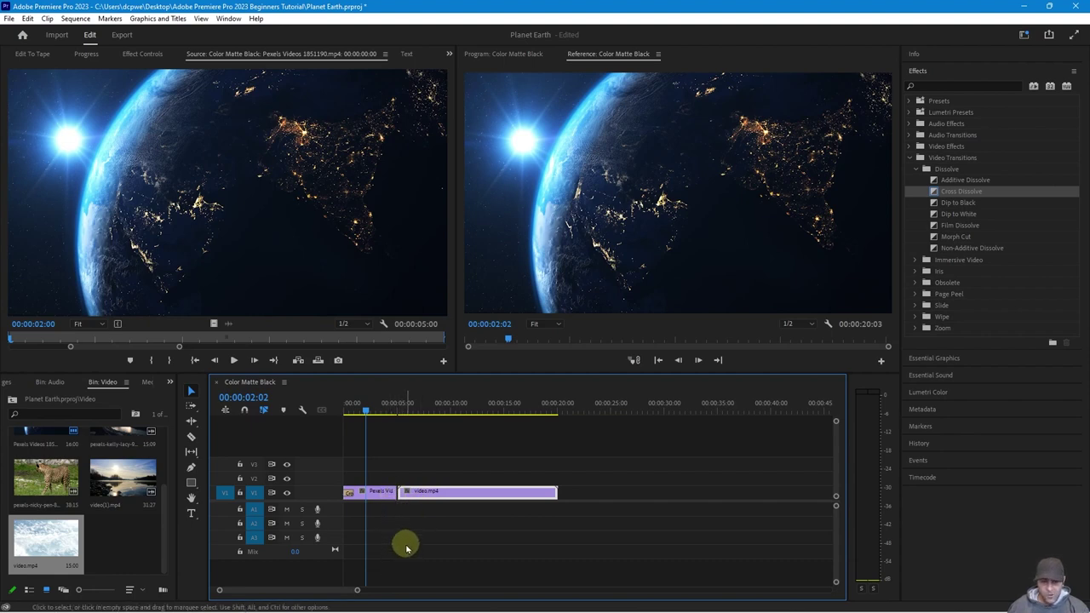
{"action": "scroll", "coordinate": [406, 548], "scroll_direction": "up", "scroll_amount": 10, "text": "alt"}
{"action": "scroll", "coordinate": [428, 560], "scroll_direction": "up", "scroll_amount": 6}
{"action": "left_click_drag", "start_coordinate": [730, 496], "coordinate": [700, 495]}
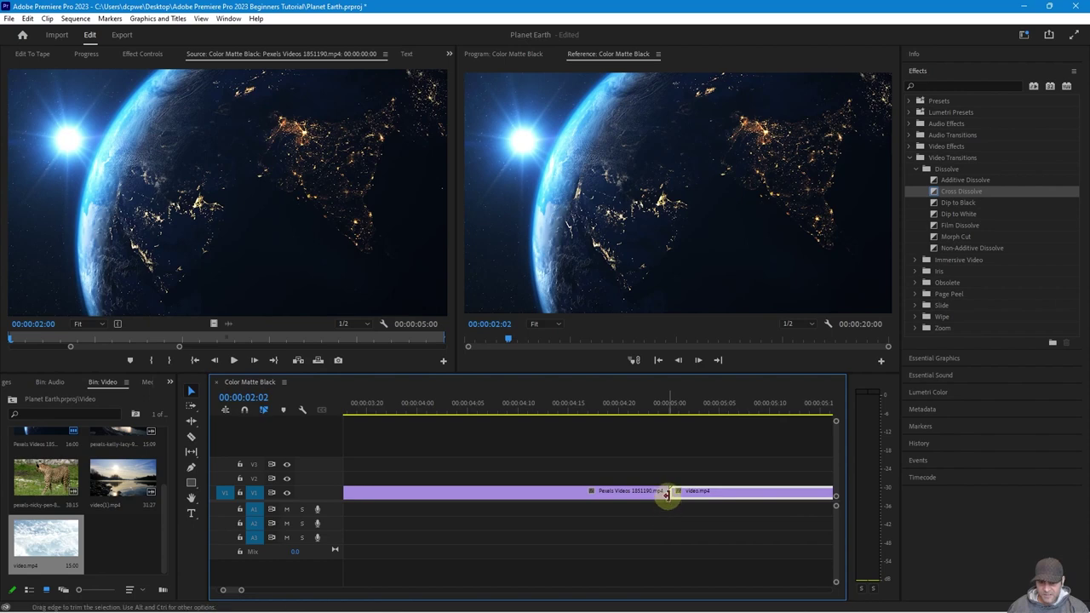
- Shift video.mp4 one frame away from the Earth clip's end with snapping still off
{"action": "scroll", "coordinate": [681, 523], "scroll_direction": "up", "scroll_amount": 2}
{"action": "scroll", "coordinate": [658, 542], "scroll_direction": "down", "scroll_amount": 1}
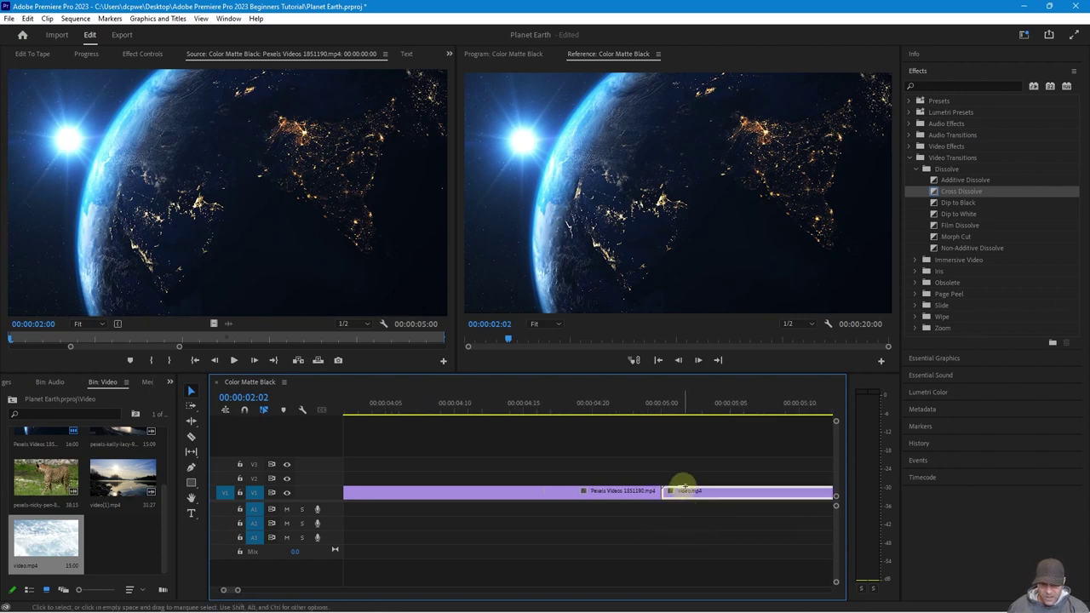
{"action": "left_click_drag", "start_coordinate": [690, 500], "coordinate": [699, 495]}
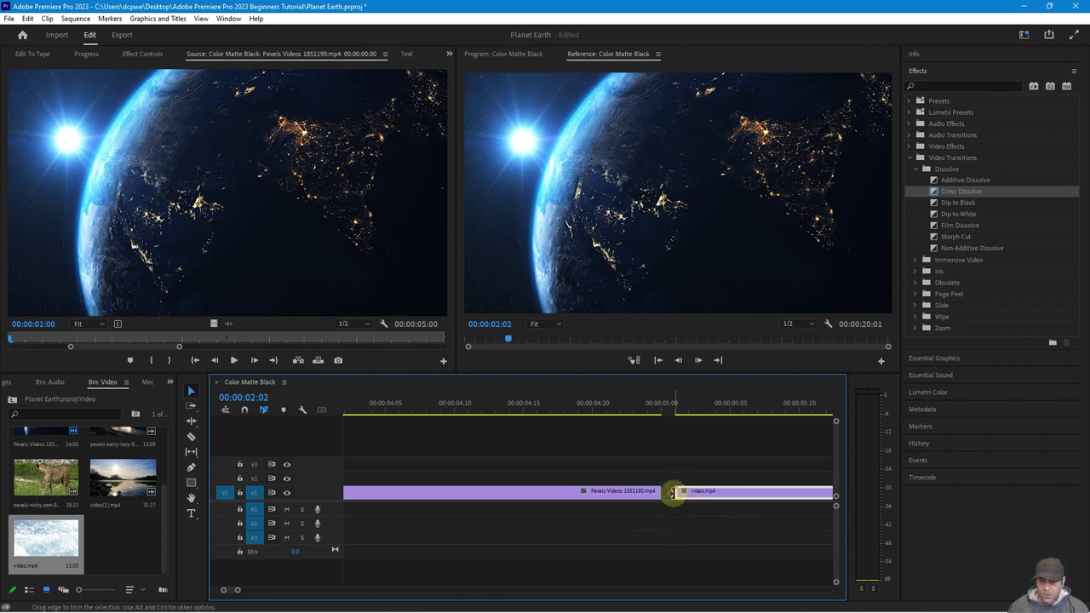
{"action": "key", "text": "minus"}
{"action": "key", "text": "minus"}
{"action": "key", "text": "minus"}
{"action": "key", "text": "minus"}
{"action": "key", "text": "minus"}
{"action": "key", "text": "minus"}
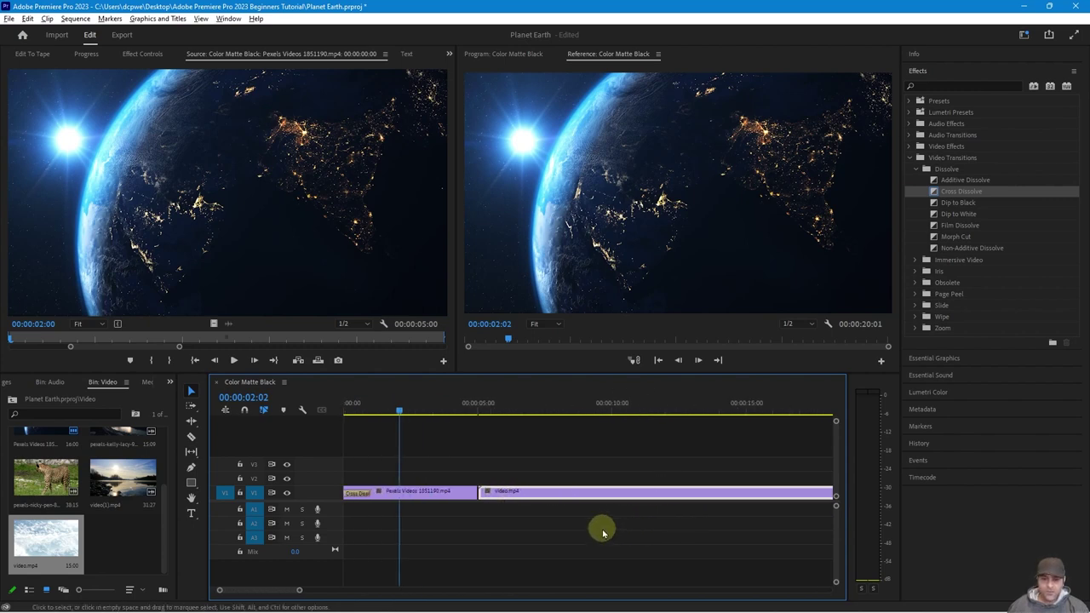
{"action": "key", "text": "minus"}
{"action": "key", "text": "minus"}
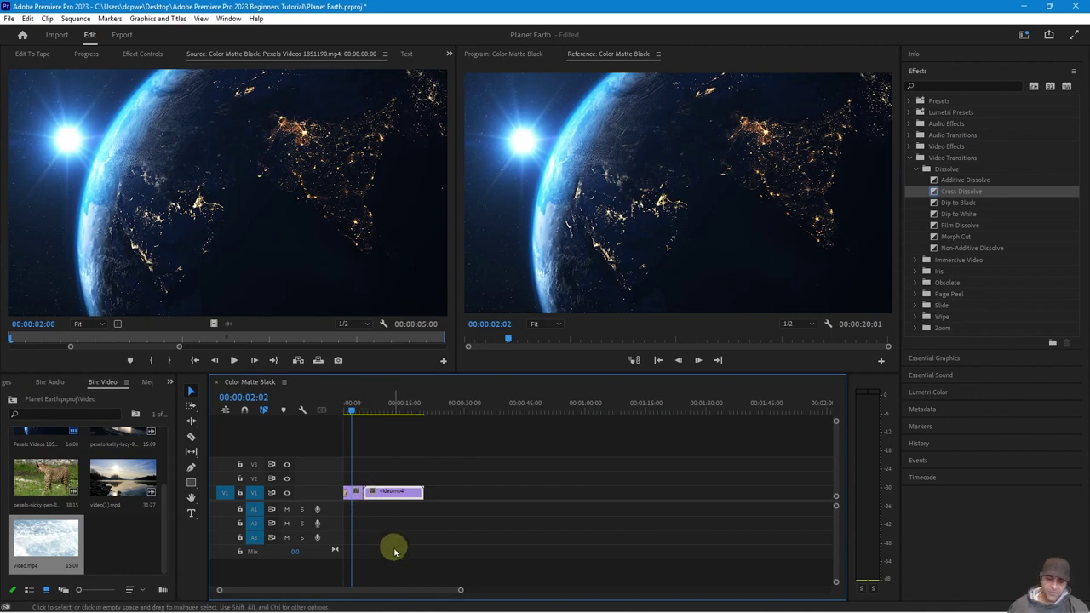
- Turn on timeline snapping and snap video.mp4 back to the end of the Earth clip
{"action": "left_click", "coordinate": [245, 410]}
{"action": "left_click", "coordinate": [358, 492]}
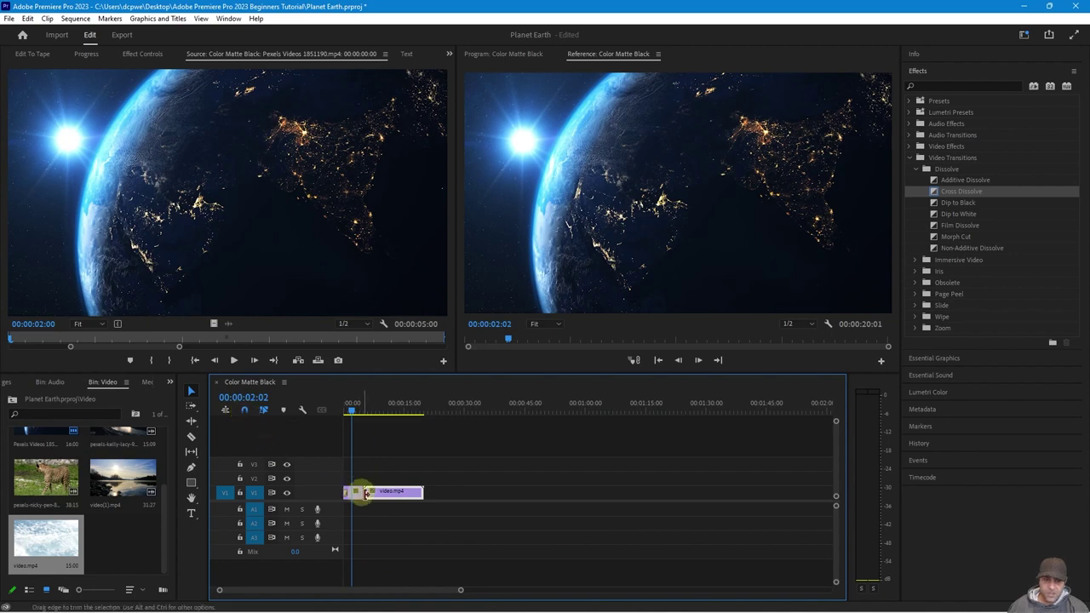
{"action": "mouse_move", "coordinate": [379, 494]}
{"action": "left_mouse_down"}
{"action": "mouse_move", "coordinate": [449, 494]}
{"action": "mouse_move", "coordinate": [392, 496]}
{"action": "left_mouse_up"}
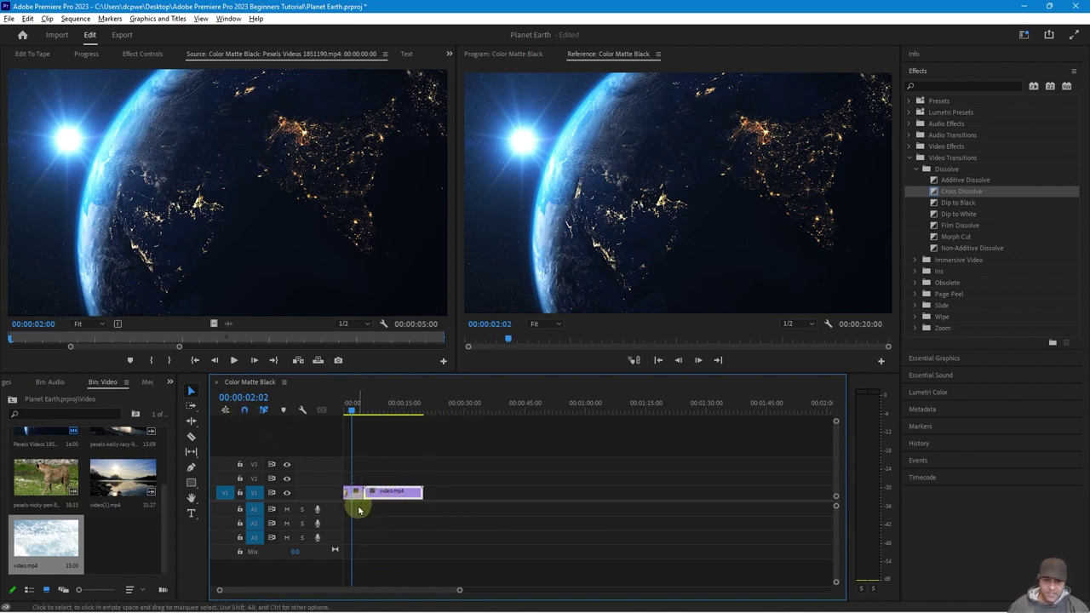
- Open a one-frame gap between the Earth clip and video.mp4 on track V1
{"action": "key", "text": "="}
{"action": "key", "text": "="}
{"action": "key", "text": "="}
{"action": "key", "text": "="}
{"action": "key", "text": "="}
{"action": "key", "text": "="}
{"action": "key", "text": "="}
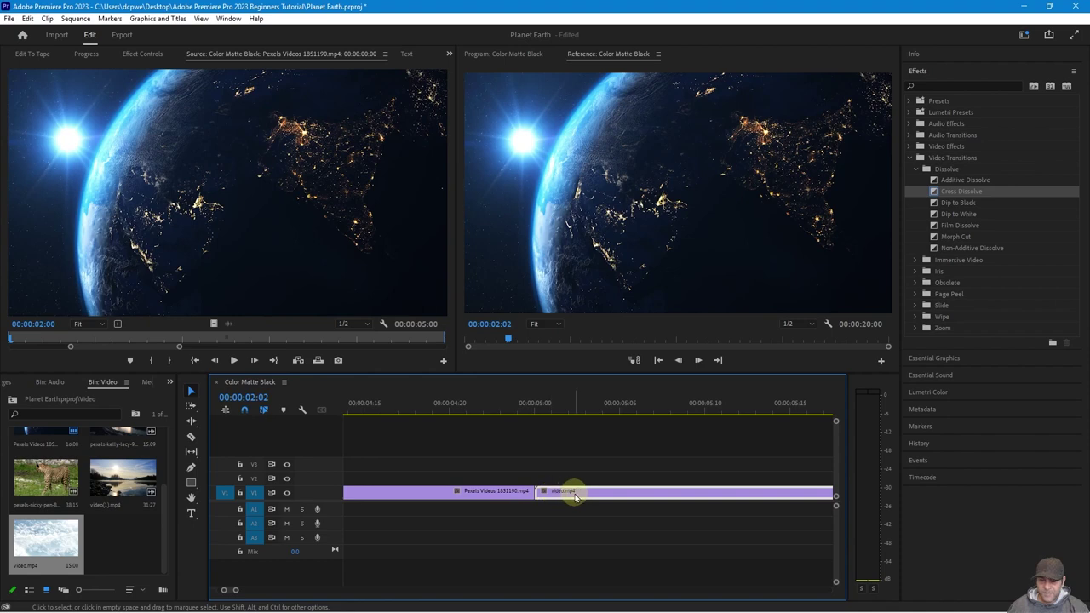
{"action": "mouse_move", "coordinate": [562, 497]}
{"action": "left_mouse_down"}
{"action": "mouse_move", "coordinate": [571, 499]}
{"action": "mouse_move", "coordinate": [555, 493]}
{"action": "left_mouse_up"}
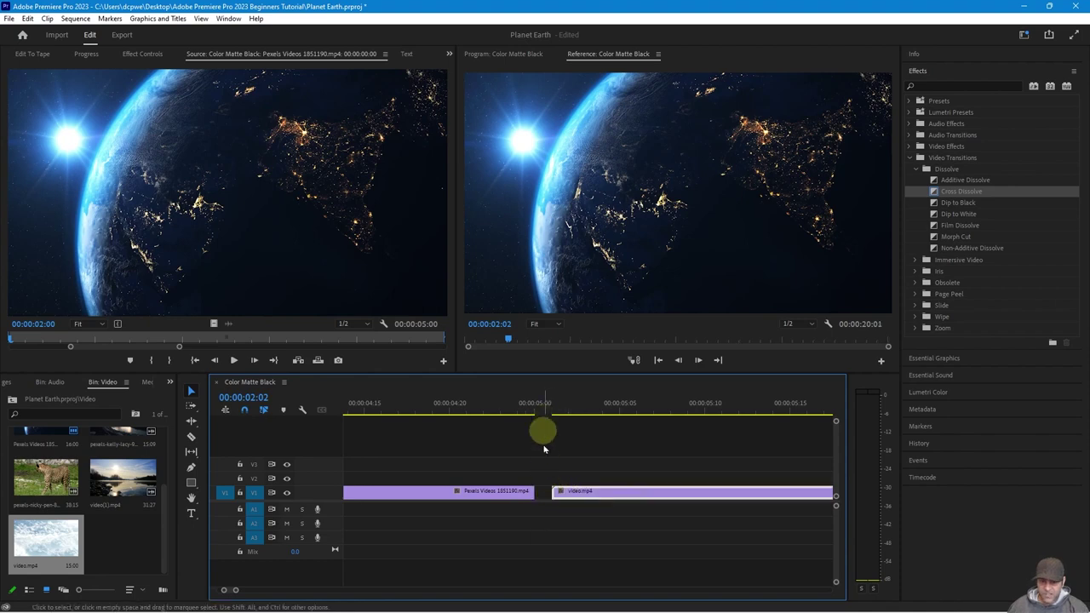
- Play and scrub across the gap between the Earth clip and video.mp4 to examine how it looks
{"action": "left_click", "coordinate": [469, 406]}
{"action": "key", "text": "space"}
{"action": "key", "text": "space"}
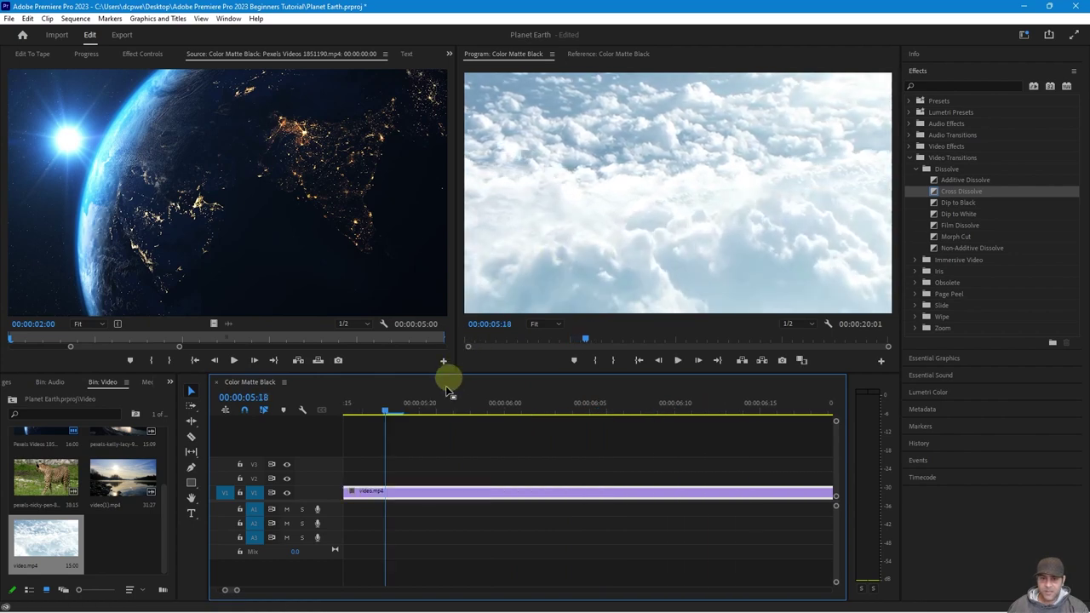
{"action": "scroll", "coordinate": [403, 426], "scroll_direction": "up", "scroll_amount": 5}
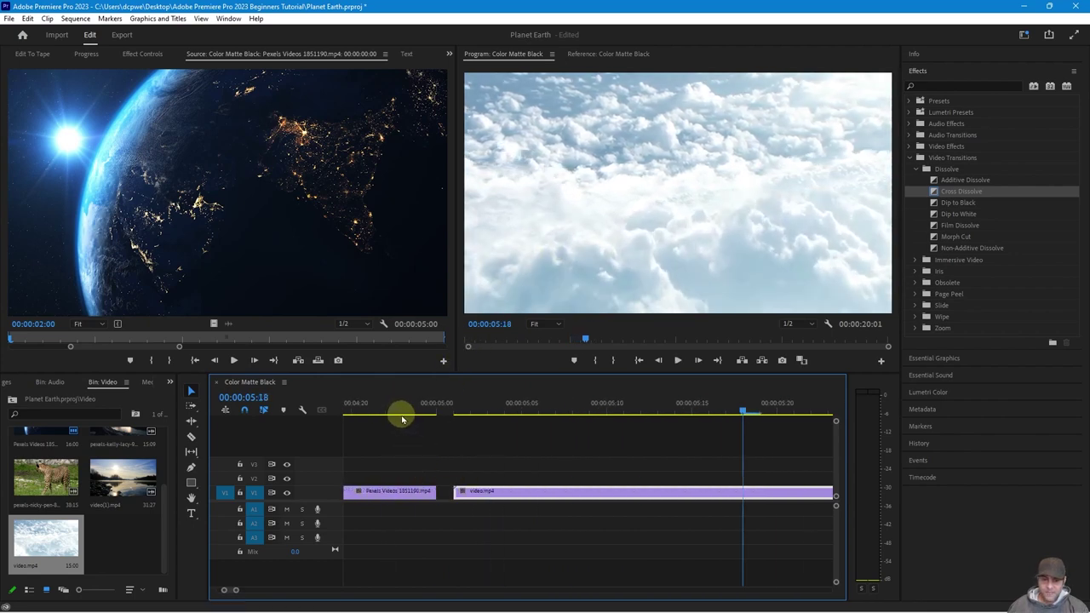
{"action": "left_click_drag", "start_coordinate": [411, 408], "coordinate": [460, 430]}
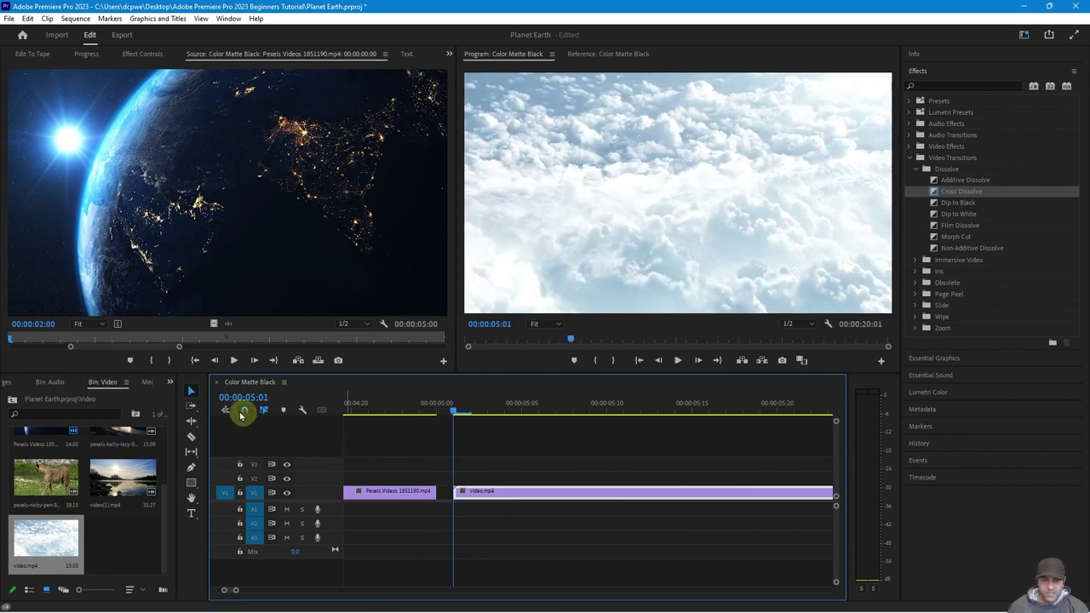
- Close the gap by snapping video.mp4 to the Earth clip's end, and scrub across the cut to check it
{"action": "left_click_drag", "start_coordinate": [479, 499], "coordinate": [468, 496]}
{"action": "left_click_drag", "start_coordinate": [423, 411], "coordinate": [464, 417]}
{"action": "key", "text": "minus"}
{"action": "key", "text": "minus"}
{"action": "key", "text": "minus"}
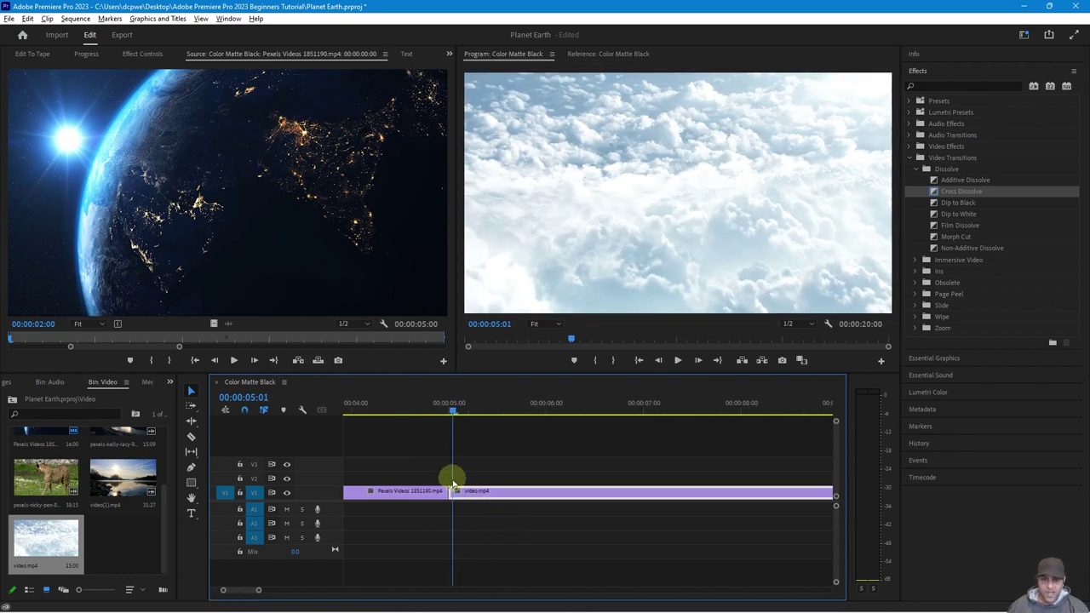
{"action": "key", "text": "minus"}
{"action": "key", "text": "minus"}
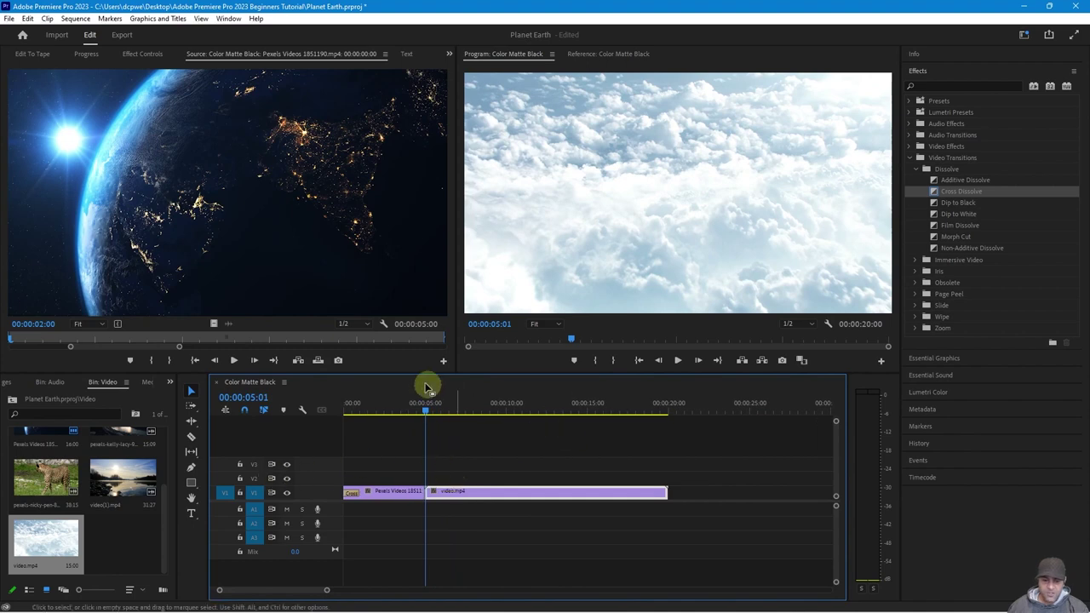
- Set the playhead on the cut at 00:00:05:00, and scrub forward through video.mp4 to 00:00:09:13
{"action": "left_click_drag", "start_coordinate": [382, 411], "coordinate": [426, 420]}
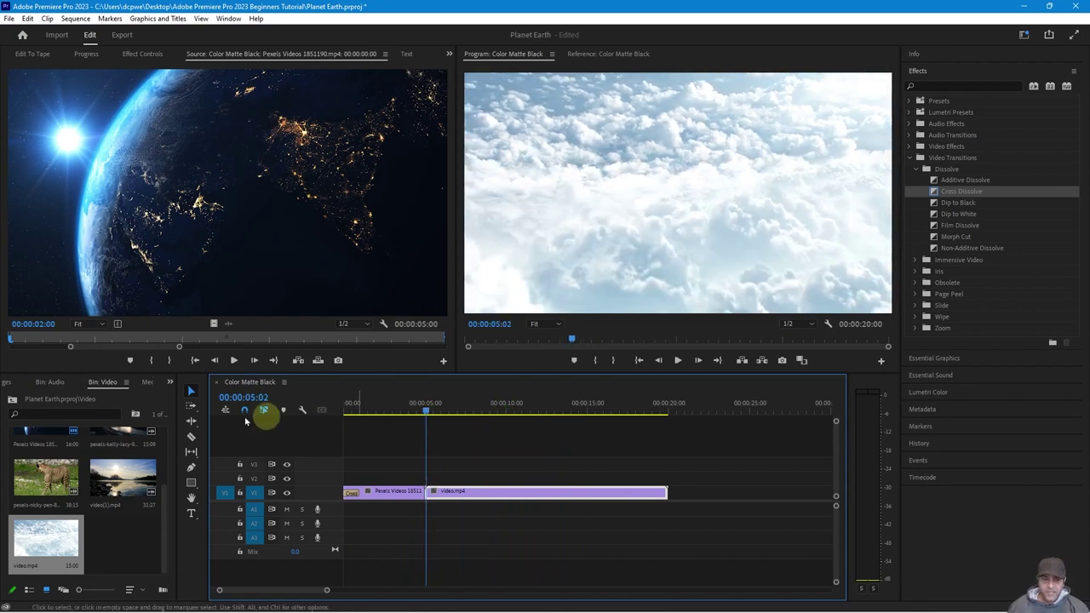
{"action": "key", "text": "Left"}
{"action": "key", "text": "Left"}
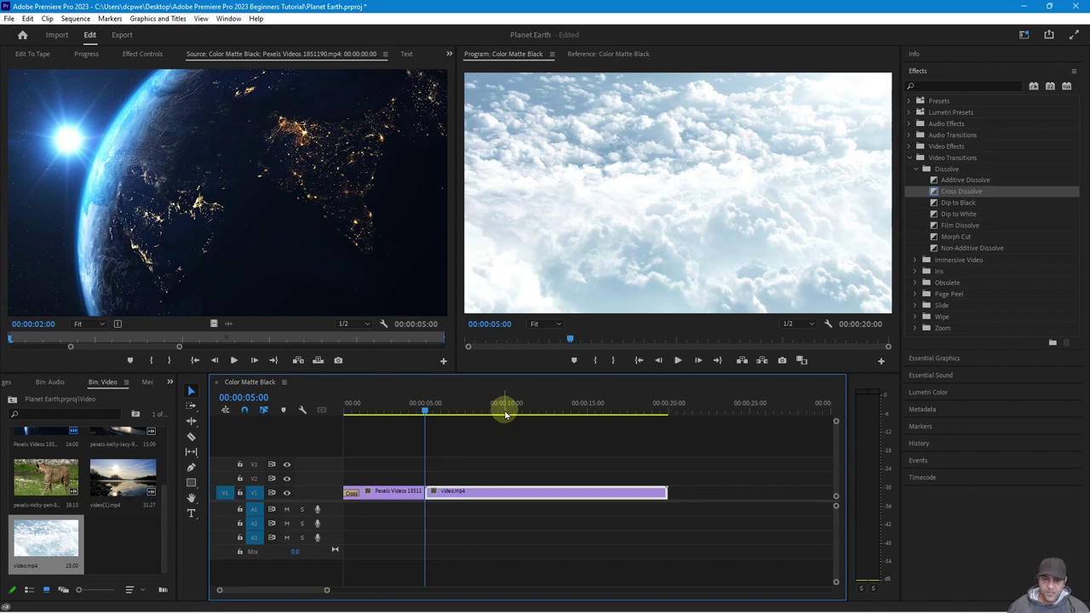
{"action": "left_click_drag", "start_coordinate": [428, 412], "coordinate": [503, 467]}
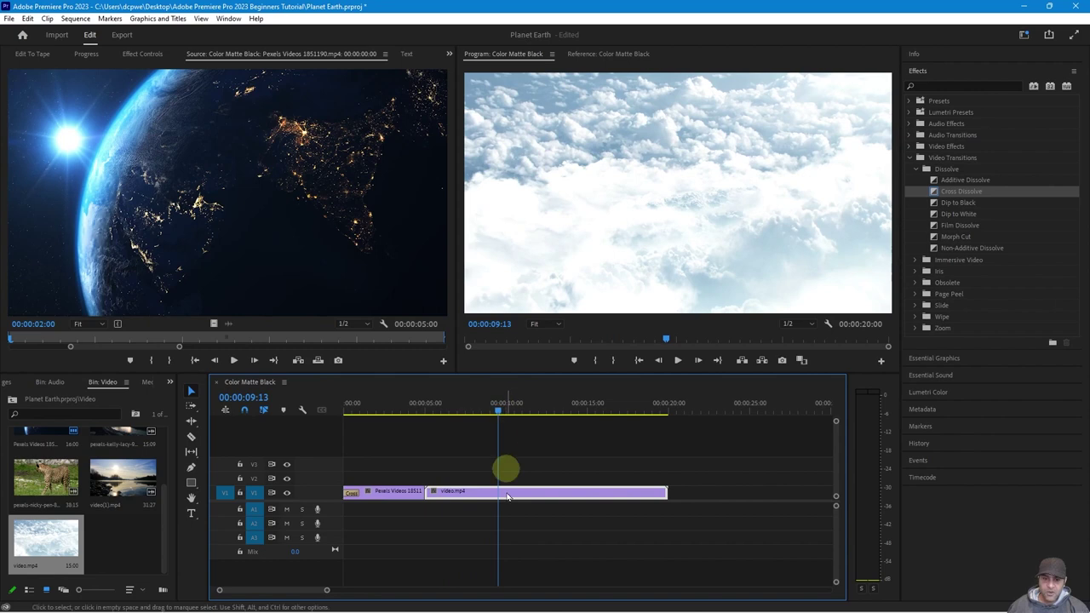
- Try trimming video.mp4 in the Source Monitor with an Out point at 00:00:05:00, and undo the trim
{"action": "double_click", "coordinate": [528, 493]}
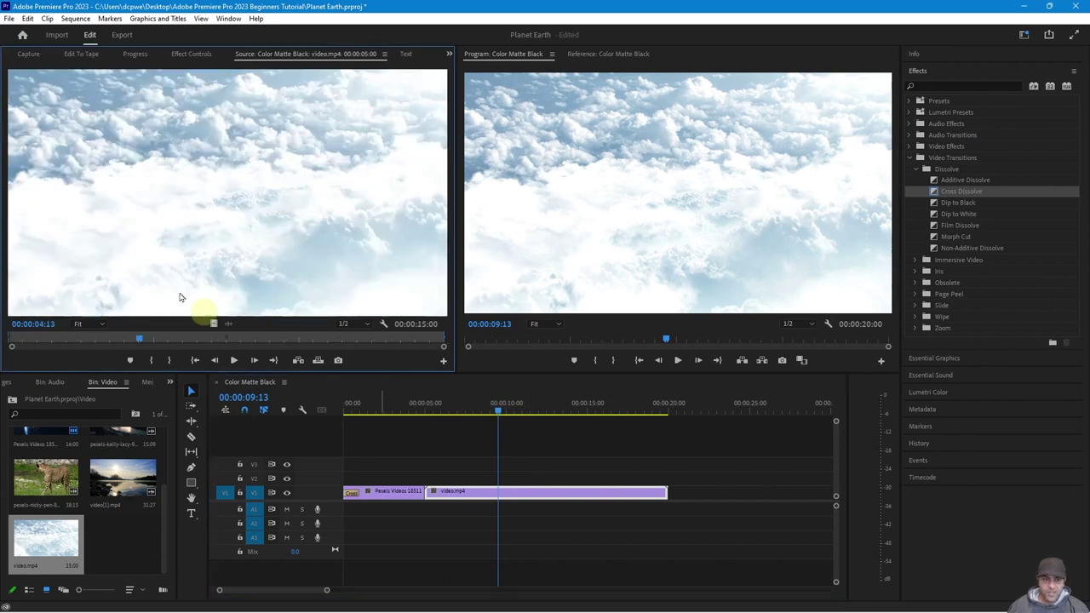
{"action": "mouse_move", "coordinate": [141, 335]}
{"action": "left_mouse_down"}
{"action": "mouse_move", "coordinate": [12, 340]}
{"action": "mouse_move", "coordinate": [338, 352]}
{"action": "mouse_move", "coordinate": [4, 341]}
{"action": "mouse_move", "coordinate": [219, 340]}
{"action": "mouse_move", "coordinate": [24, 340]}
{"action": "mouse_move", "coordinate": [152, 340]}
{"action": "left_mouse_up"}
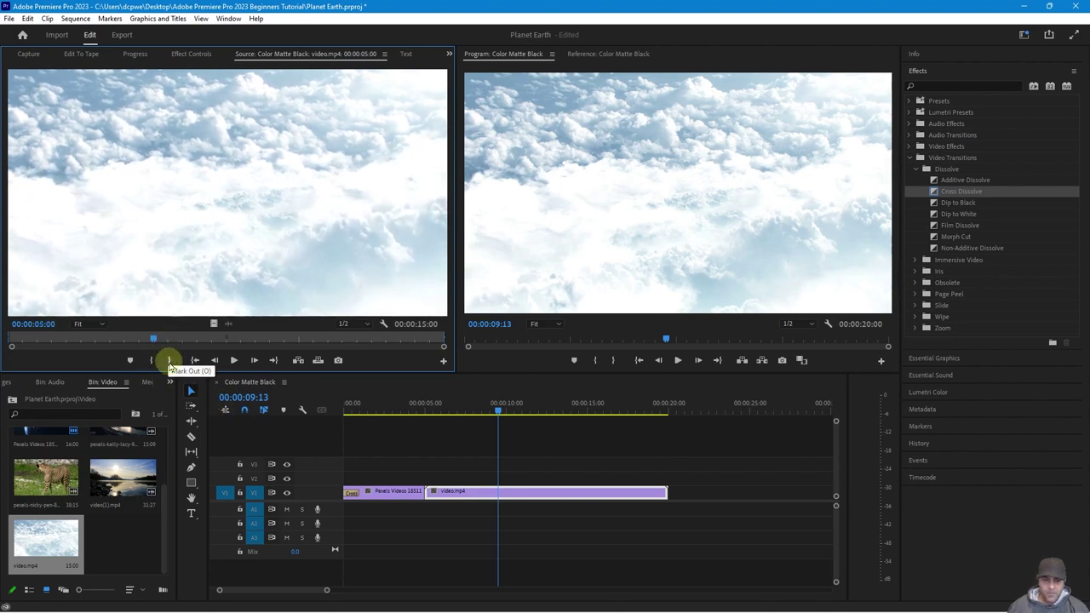
{"action": "left_click", "coordinate": [169, 360]}
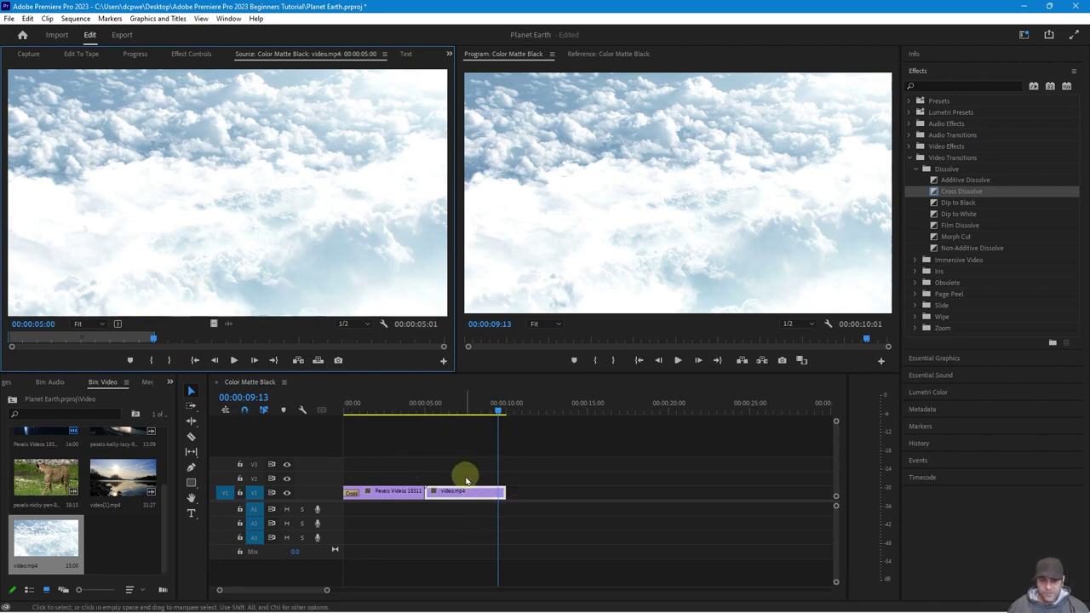
{"action": "key", "text": "ctrl+z"}
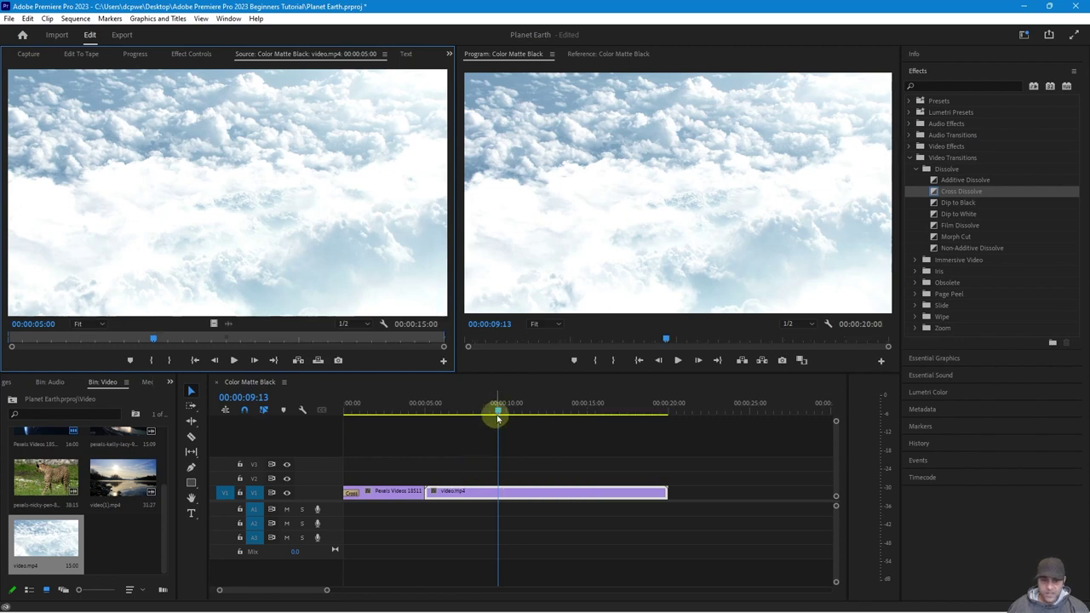
- Split video.mp4 at 00:00:10:00 with the Razor tool and delete the part after the cut
{"action": "mouse_move", "coordinate": [499, 412]}
{"action": "left_mouse_down"}
{"action": "mouse_move", "coordinate": [467, 410]}
{"action": "mouse_move", "coordinate": [505, 414]}
{"action": "left_mouse_up"}
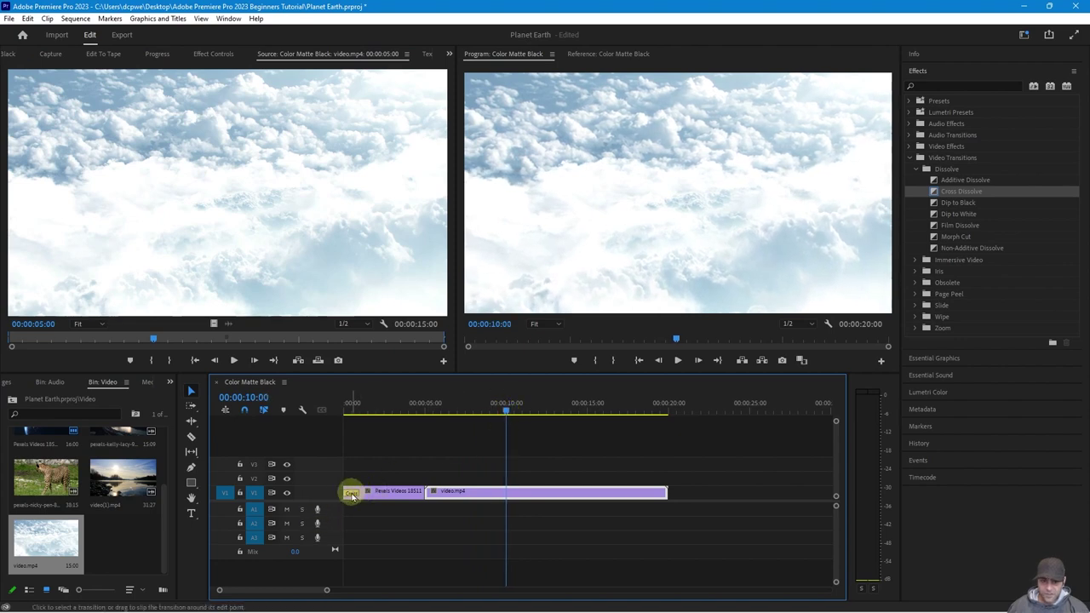
{"action": "left_click_drag", "start_coordinate": [417, 492], "coordinate": [429, 491]}
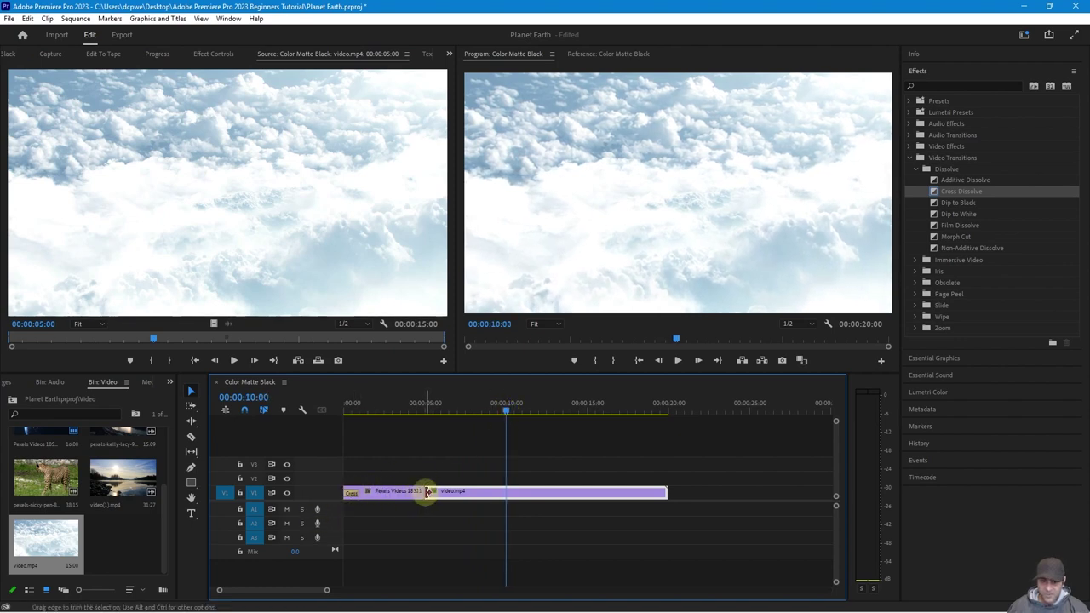
{"action": "key", "text": "c"}
{"action": "left_click", "coordinate": [509, 491]}
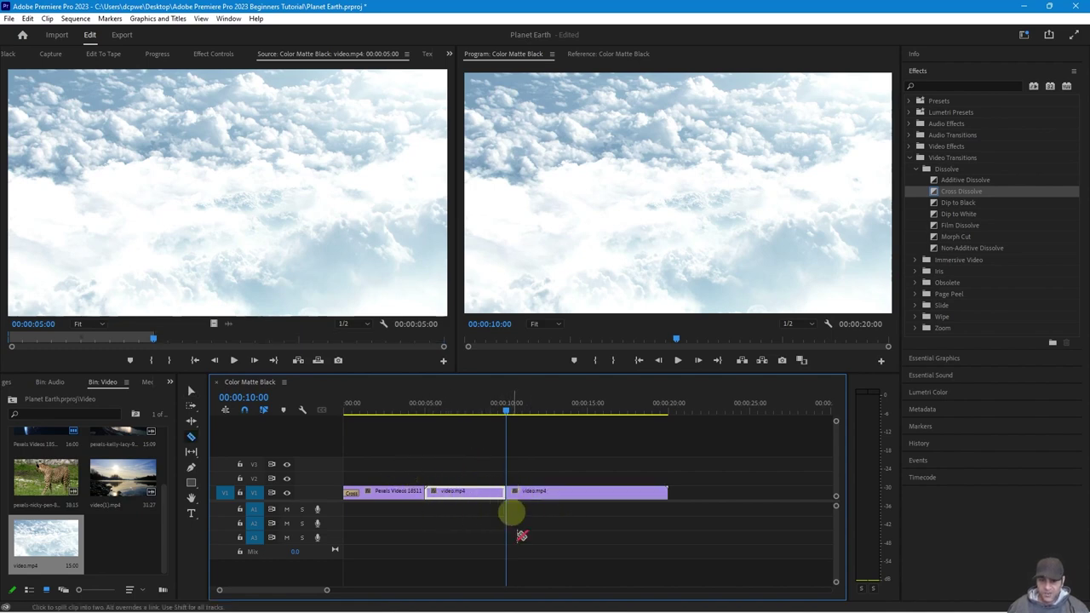
{"action": "key", "text": "v"}
{"action": "left_click", "coordinate": [554, 494]}
{"action": "key", "text": "Delete"}
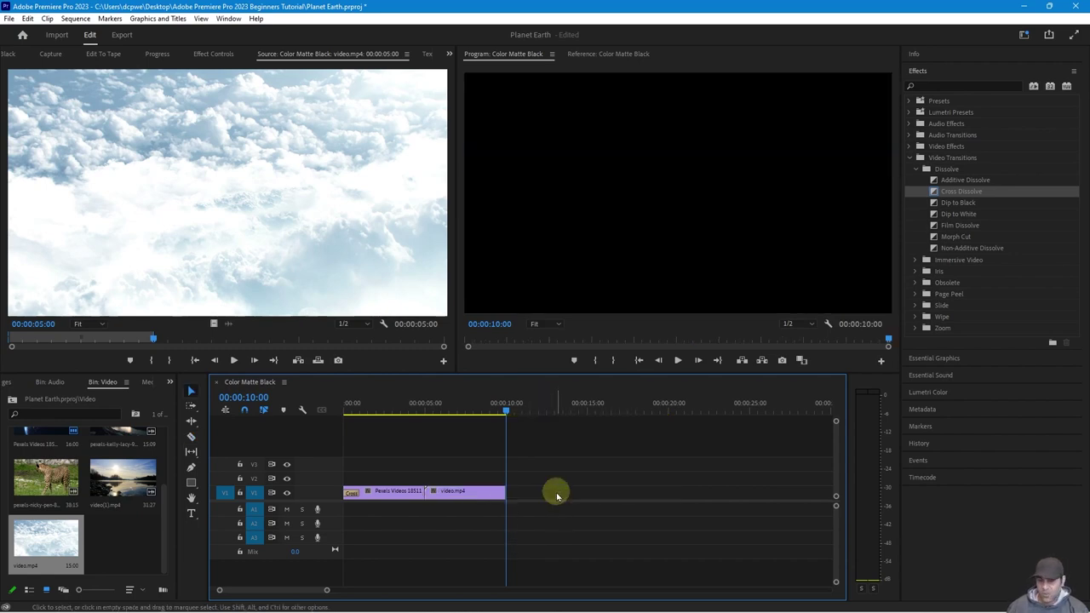
- Play and scrub the transition point from the Earth clip into the clouds clip to review the hard cut
{"action": "left_click_drag", "start_coordinate": [506, 407], "coordinate": [418, 414]}
{"action": "key", "text": "space"}
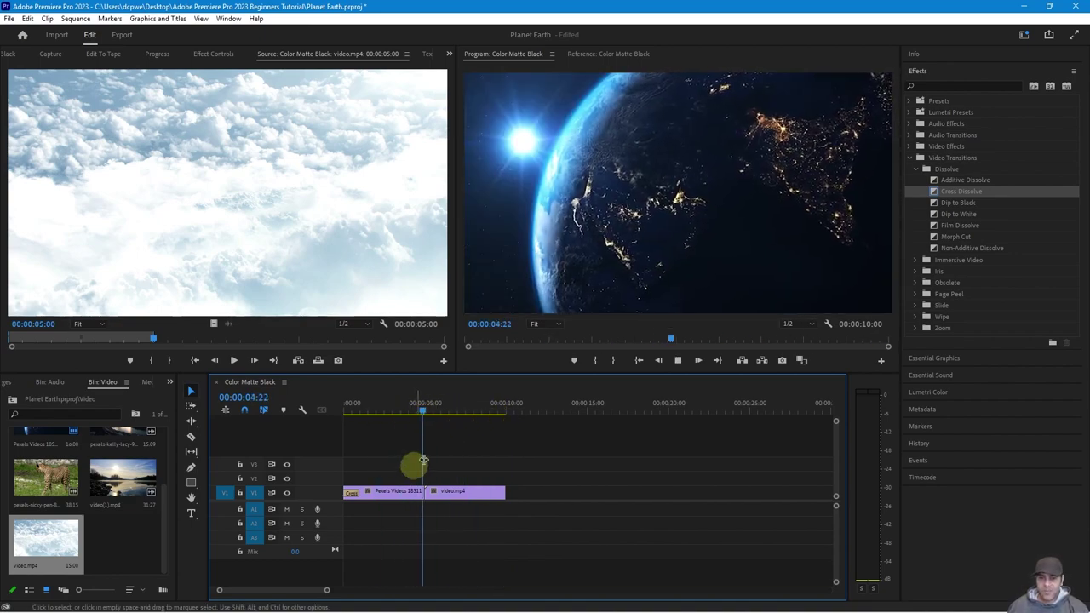
{"action": "left_click_drag", "start_coordinate": [445, 412], "coordinate": [407, 412]}
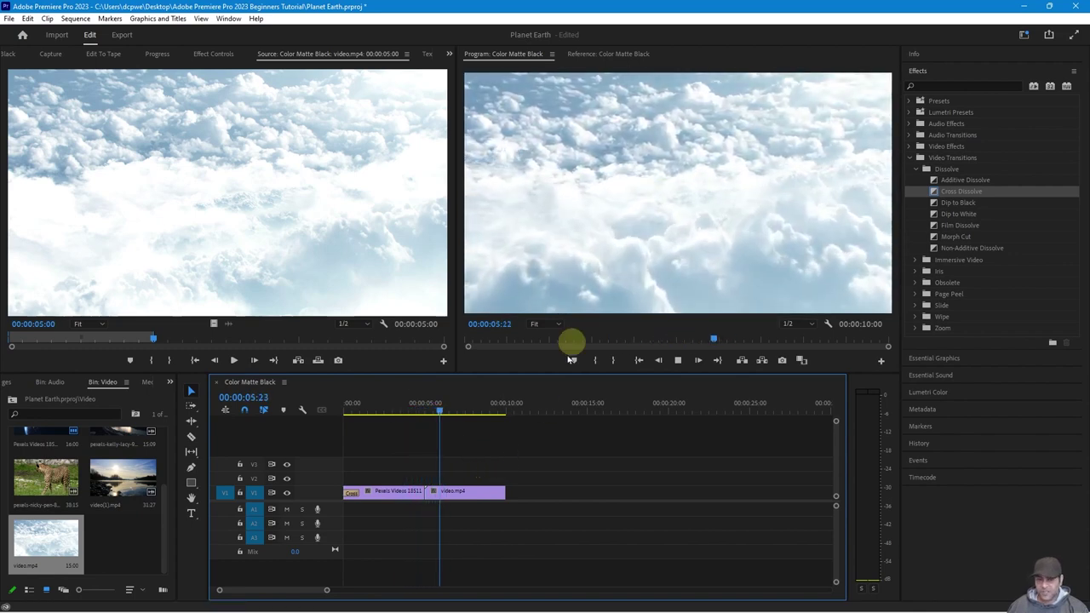
{"action": "key", "text": "space"}
{"action": "left_click_drag", "start_coordinate": [444, 408], "coordinate": [463, 412]}
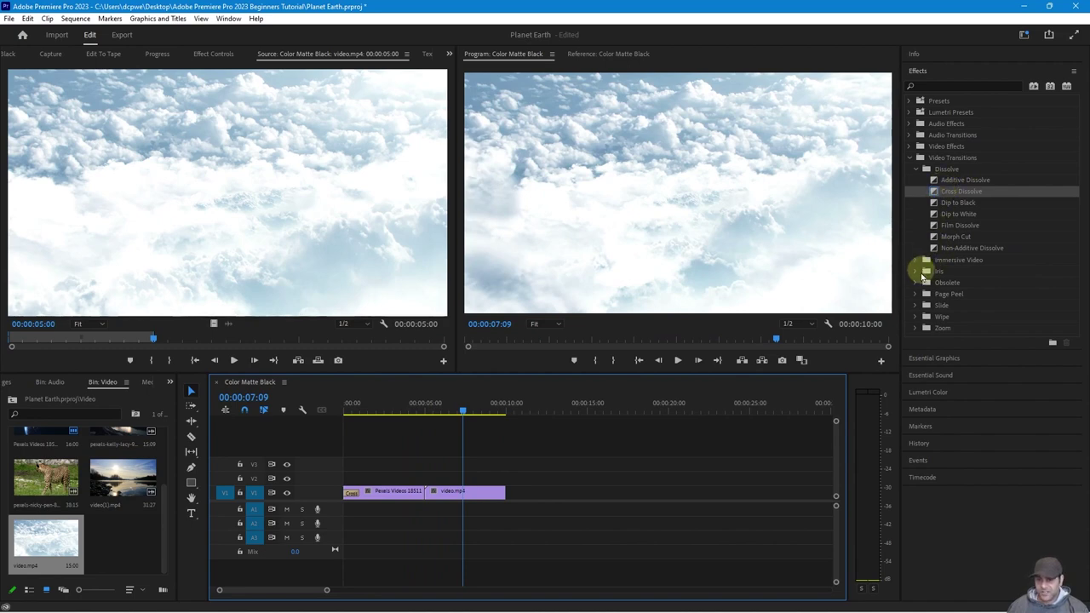
- Try the Push slide transition on the cut between the Earth clip and video.mp4, and play it back
{"action": "left_click", "coordinate": [915, 306]}
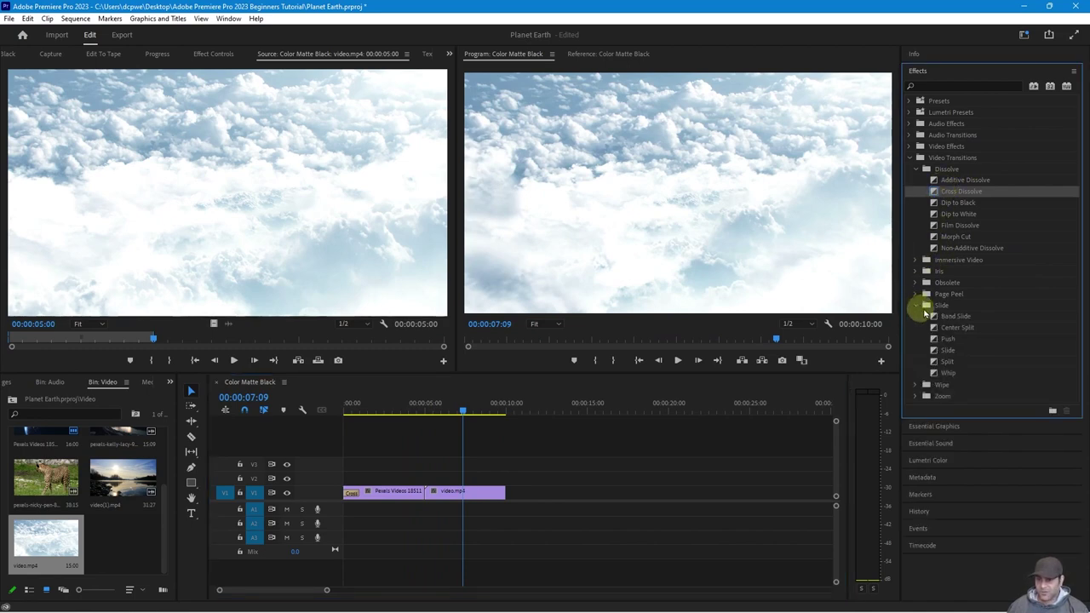
{"action": "left_click", "coordinate": [952, 318]}
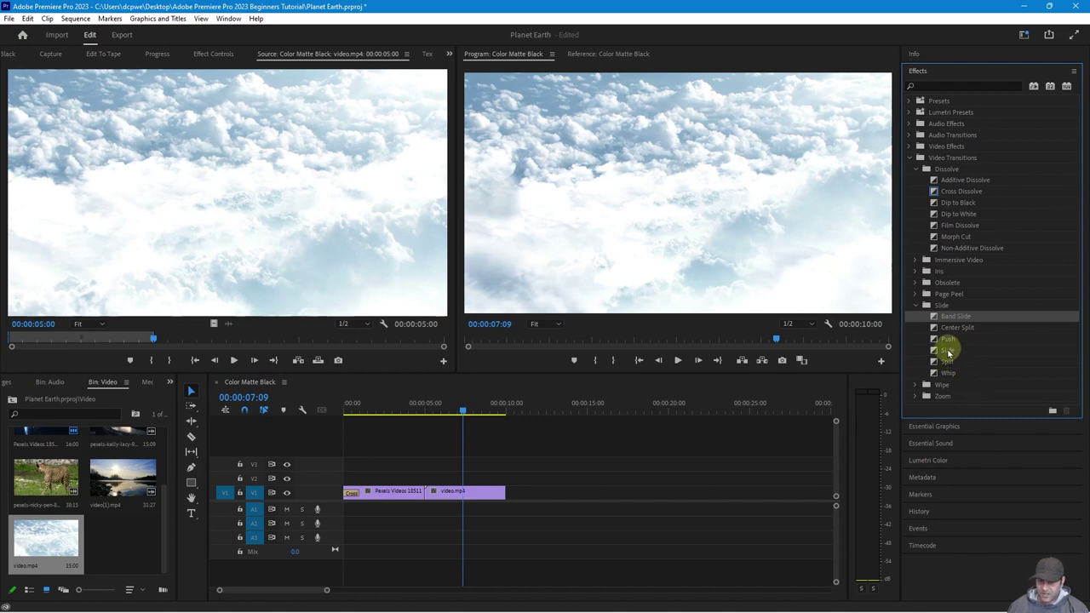
{"action": "left_click", "coordinate": [951, 341]}
{"action": "left_click_drag", "start_coordinate": [950, 340], "coordinate": [437, 493]}
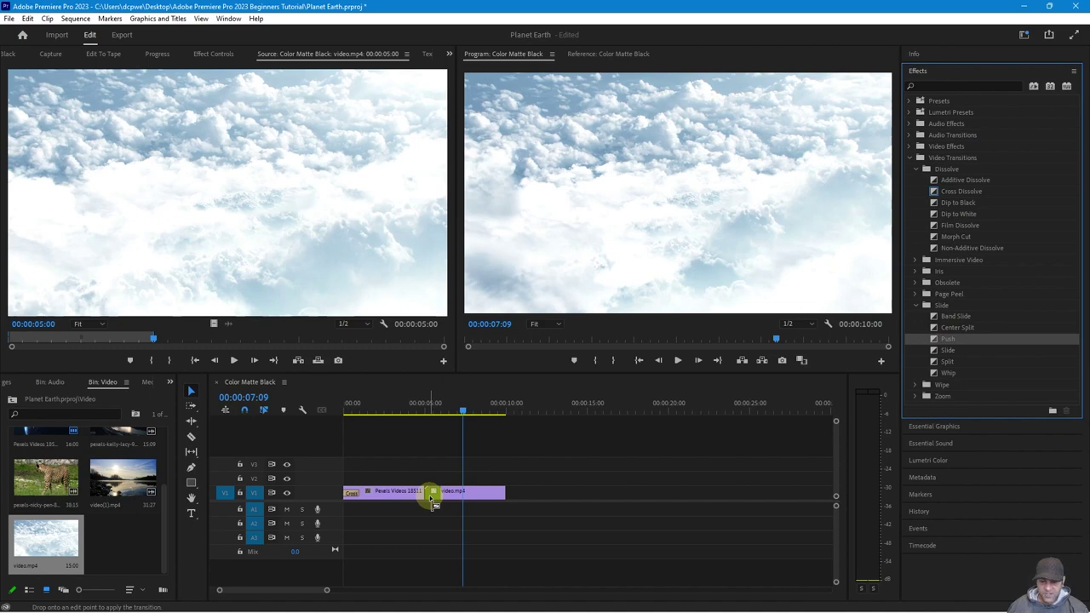
{"action": "mouse_move", "coordinate": [432, 500]}
{"action": "left_mouse_down"}
{"action": "mouse_move", "coordinate": [428, 540]}
{"action": "mouse_move", "coordinate": [414, 409]}
{"action": "mouse_move", "coordinate": [433, 501]}
{"action": "left_mouse_up"}
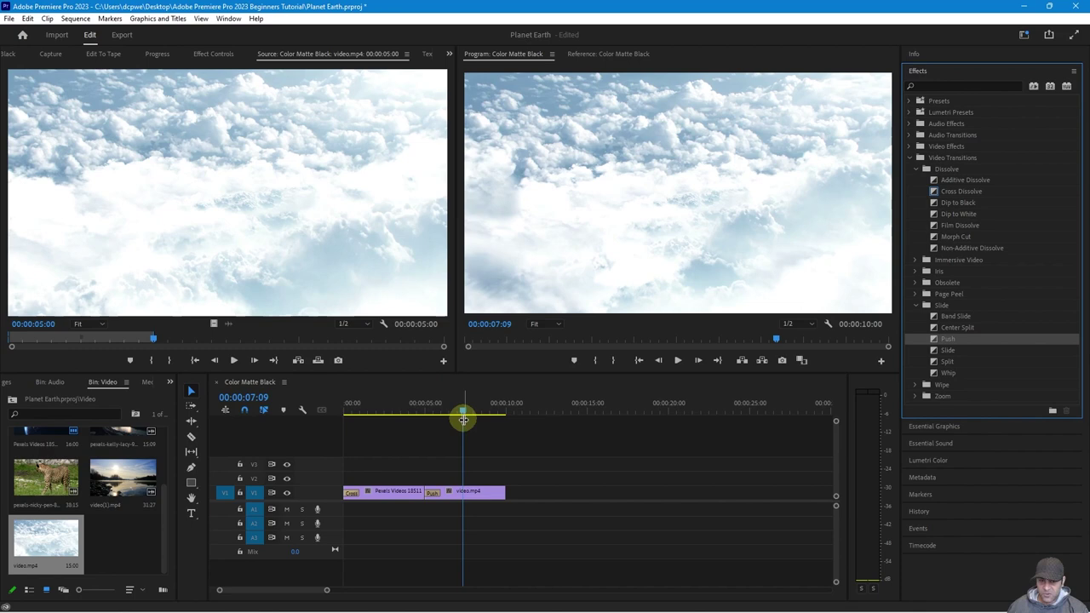
{"action": "left_click", "coordinate": [390, 407]}
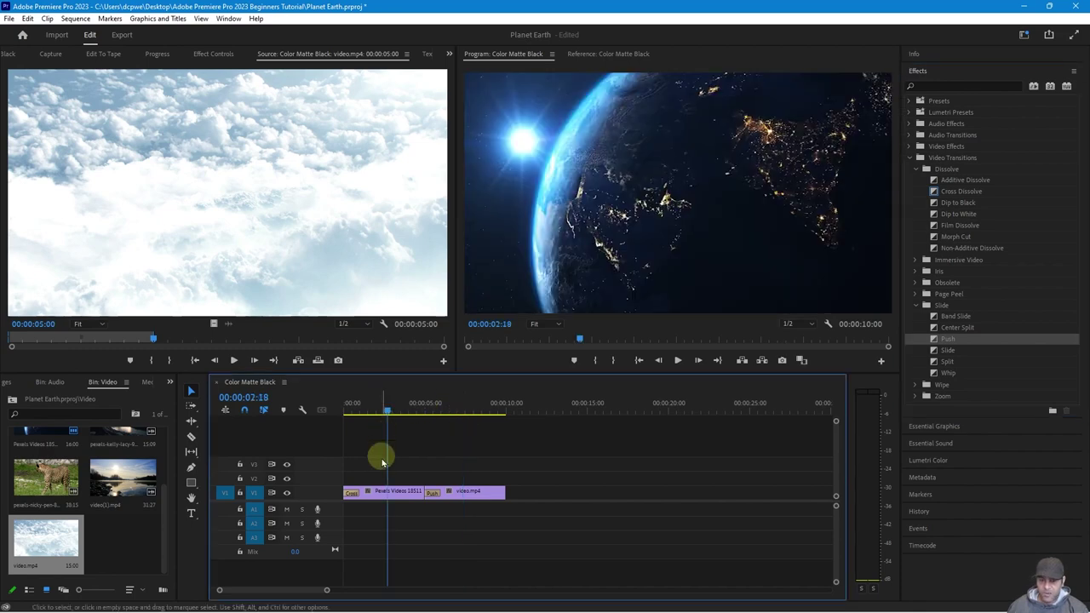
{"action": "key", "text": "space"}
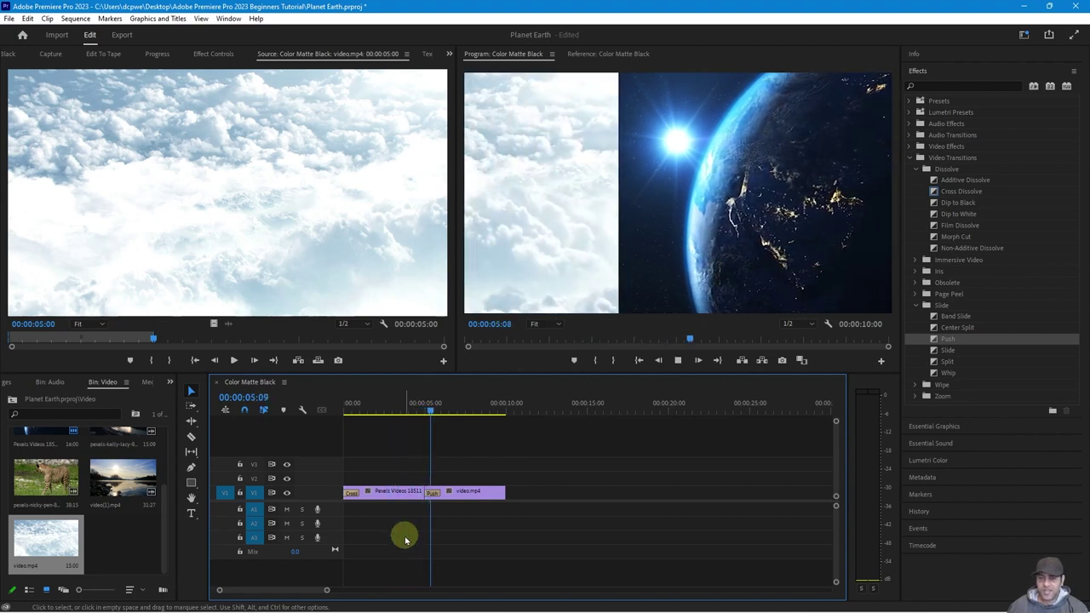
{"action": "key", "text": "space"}
{"action": "mouse_move", "coordinate": [414, 407]}
{"action": "left_mouse_down"}
{"action": "mouse_move", "coordinate": [396, 403]}
{"action": "mouse_move", "coordinate": [434, 404]}
{"action": "mouse_move", "coordinate": [449, 417]}
{"action": "mouse_move", "coordinate": [426, 406]}
{"action": "mouse_move", "coordinate": [397, 414]}
{"action": "left_mouse_up"}
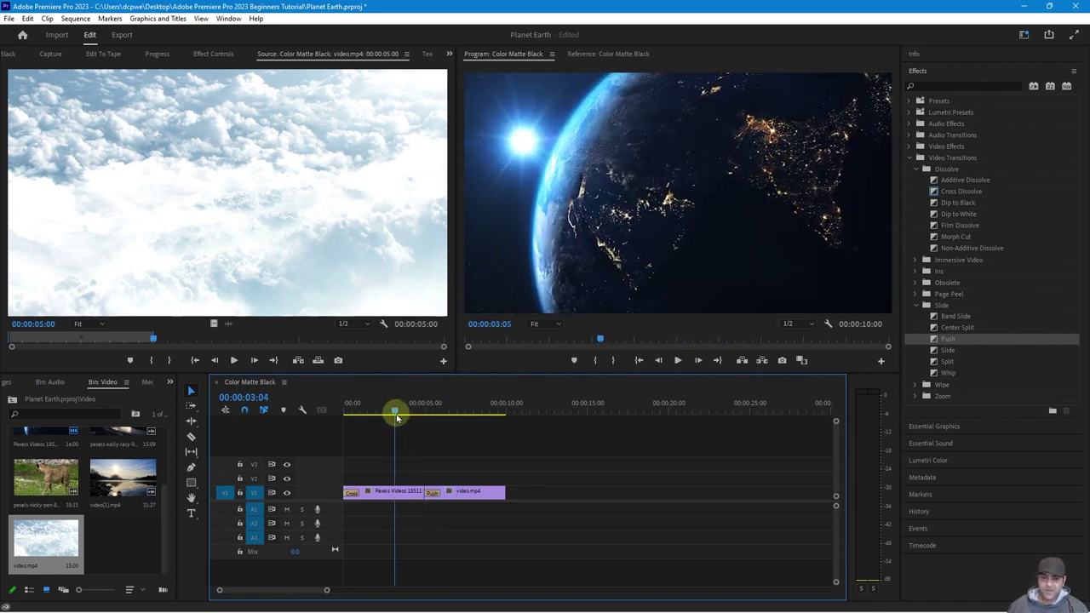
- Try the Page Peel transition at the start of video.mp4 in place of Push, and play it back
{"action": "left_click", "coordinate": [917, 306]}
{"action": "left_click", "coordinate": [917, 294]}
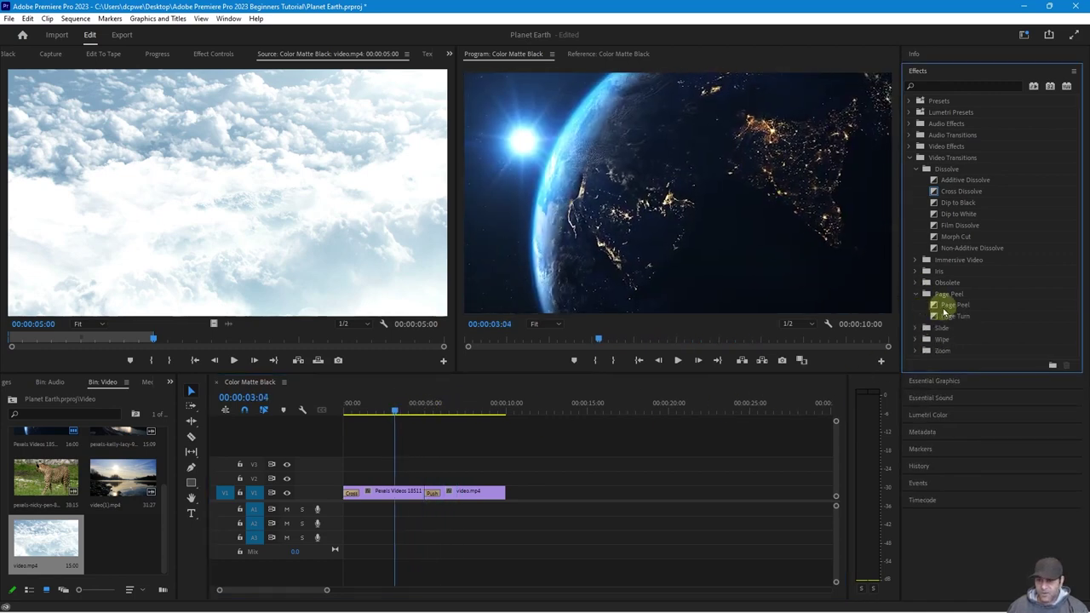
{"action": "left_click_drag", "start_coordinate": [945, 306], "coordinate": [439, 498]}
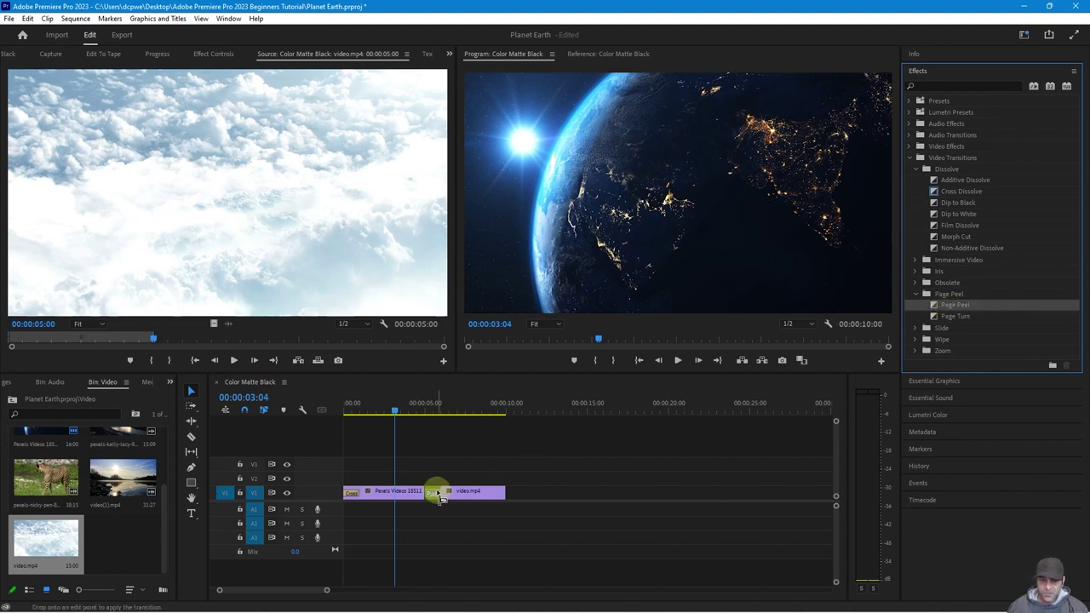
{"action": "left_click_drag", "start_coordinate": [440, 502], "coordinate": [438, 498]}
{"action": "key", "text": "space"}
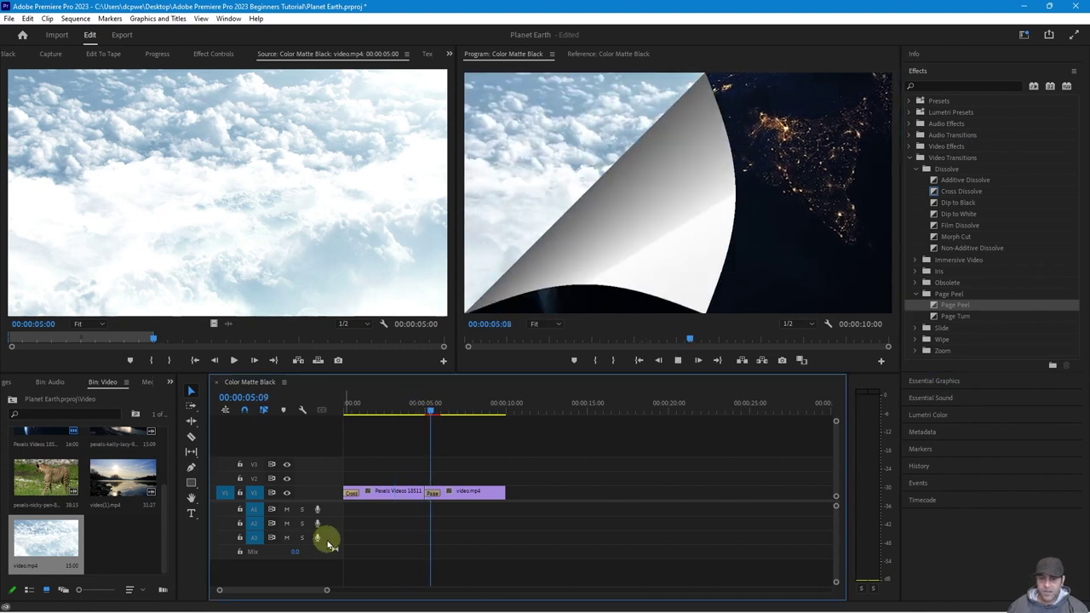
{"action": "key", "text": "space"}
{"action": "left_click", "coordinate": [389, 406]}
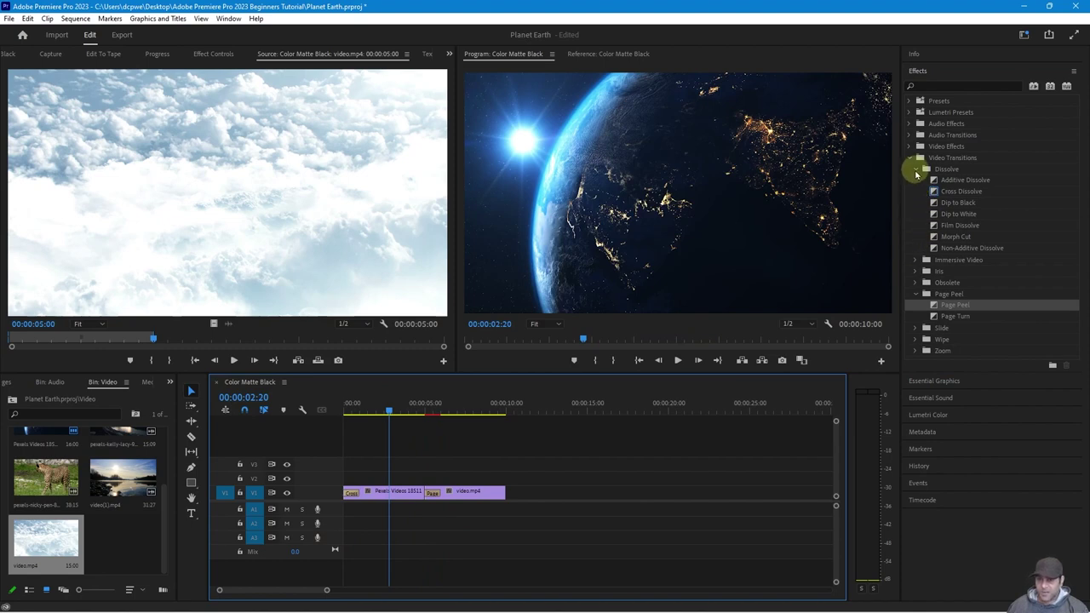
- Try the Iris Box transition between the Earth and clouds clips, and play through it
{"action": "left_click", "coordinate": [915, 169]}
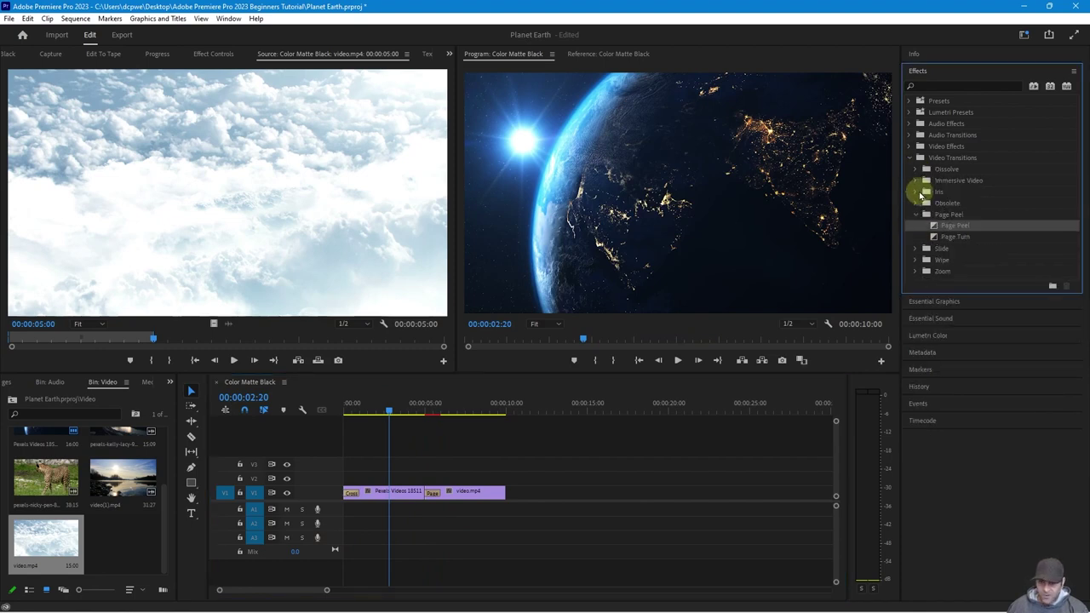
{"action": "left_click", "coordinate": [918, 192]}
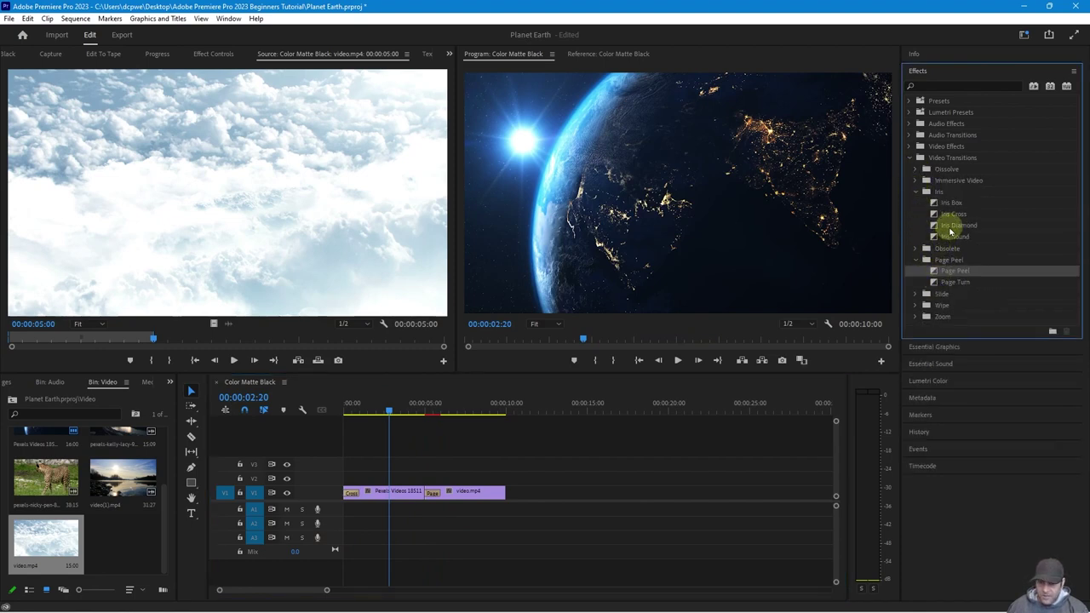
{"action": "left_click_drag", "start_coordinate": [950, 203], "coordinate": [436, 496]}
{"action": "left_click", "coordinate": [409, 406]}
{"action": "key", "text": "space"}
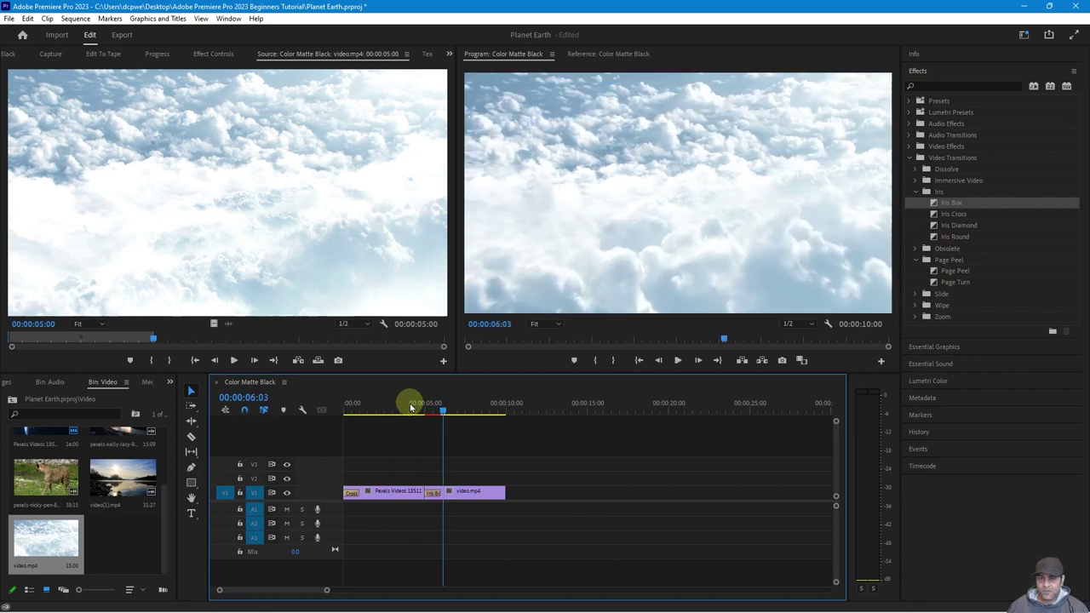
{"action": "key", "text": "space"}
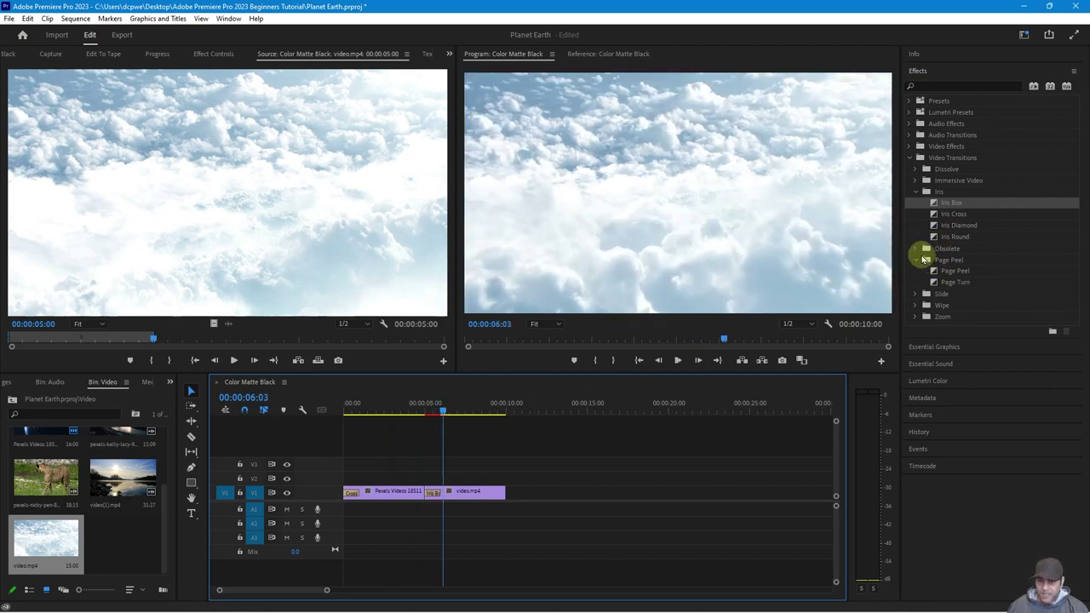
- Try the Cross Zoom transition on the cut into the clouds clip, and preview it from just before the cut
{"action": "left_click", "coordinate": [914, 260]}
{"action": "left_click", "coordinate": [915, 295]}
{"action": "left_click_drag", "start_coordinate": [945, 305], "coordinate": [436, 496]}
{"action": "left_click_drag", "start_coordinate": [433, 408], "coordinate": [417, 405]}
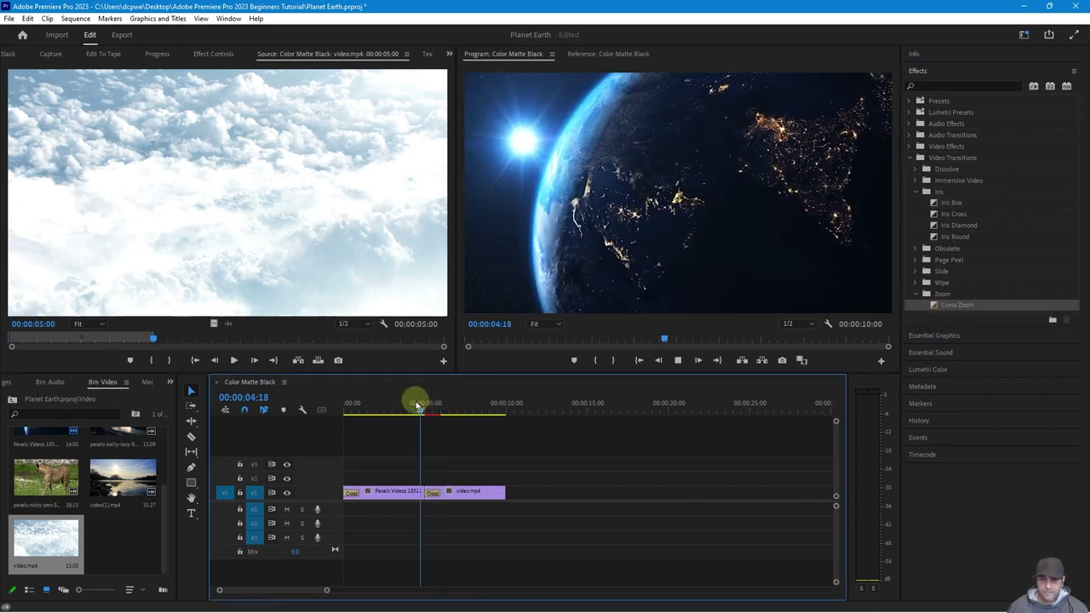
{"action": "key", "text": "space"}
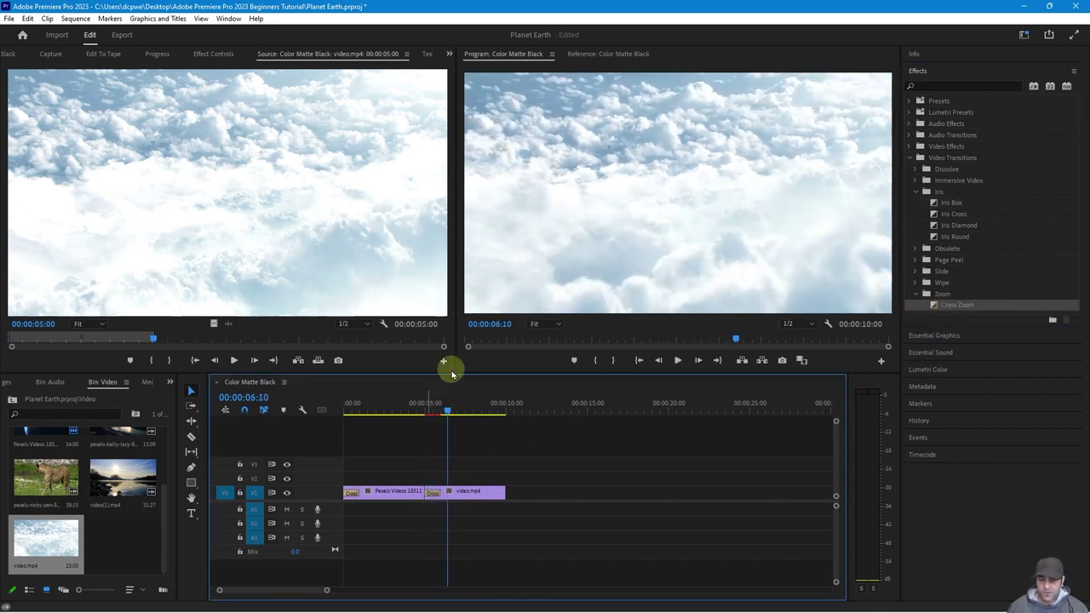
{"action": "left_click_drag", "start_coordinate": [425, 410], "coordinate": [397, 410]}
- Apply the Cross Dissolve transition between the Earth clip and video.mp4, and play and scrub through it up to 00:00:09:10
{"action": "left_click", "coordinate": [916, 191]}
{"action": "left_click", "coordinate": [916, 169]}
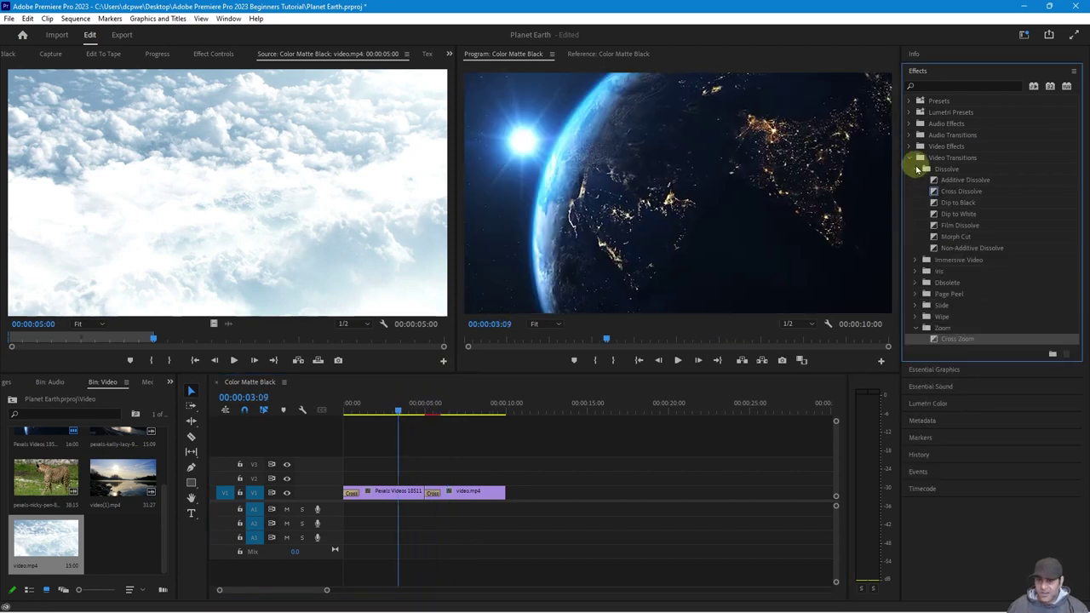
{"action": "left_click", "coordinate": [937, 191]}
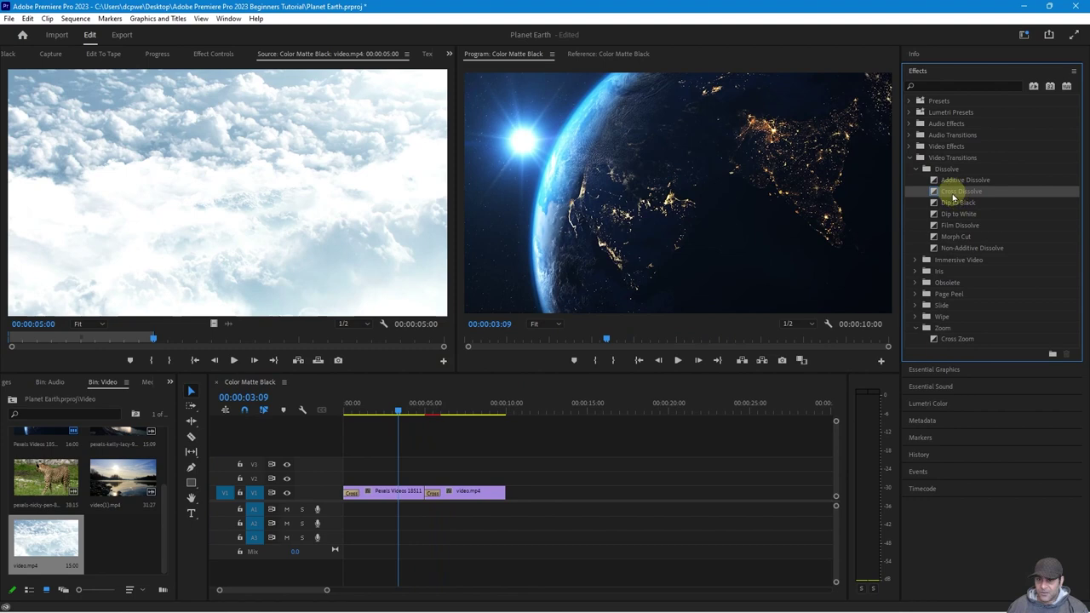
{"action": "left_click_drag", "start_coordinate": [953, 196], "coordinate": [433, 497]}
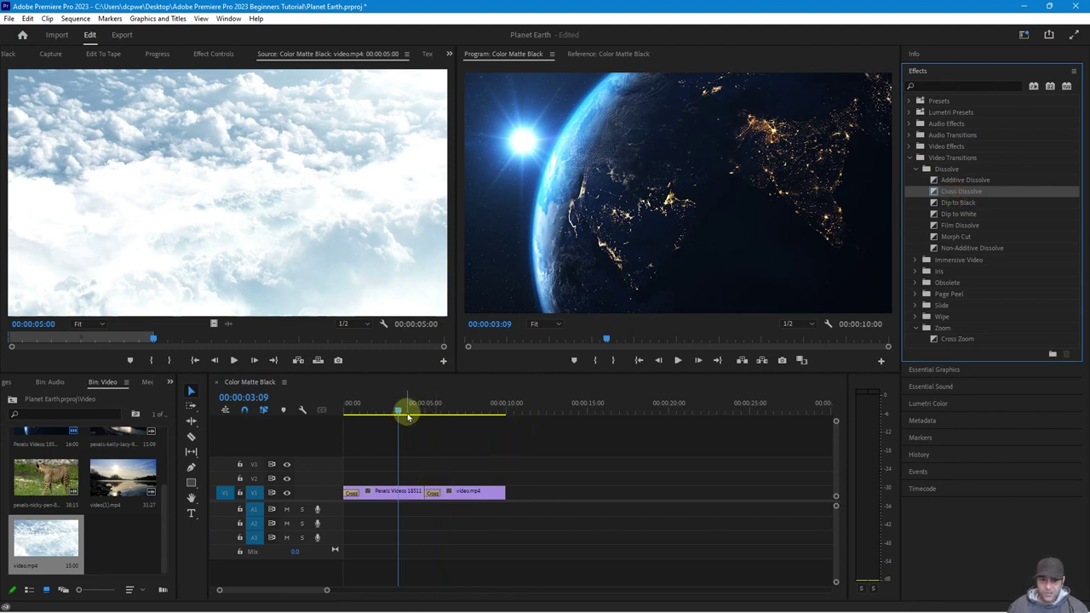
{"action": "left_click", "coordinate": [403, 412]}
{"action": "key", "text": "space"}
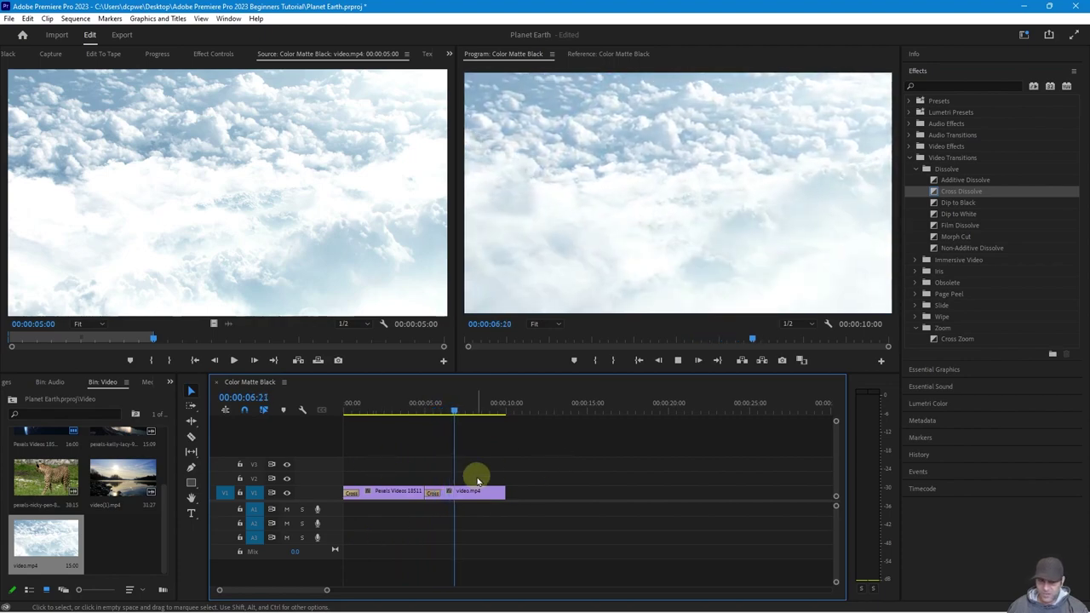
{"action": "left_click_drag", "start_coordinate": [421, 409], "coordinate": [495, 451]}
- Preview Footage Of An Elephant.mp4, video(1).mp4 and Pexels Videos 4703.mp4 from the Video bin in the Source Monitor as candidates for the next clip
{"action": "scroll", "coordinate": [54, 514], "scroll_direction": "up", "scroll_amount": 3}
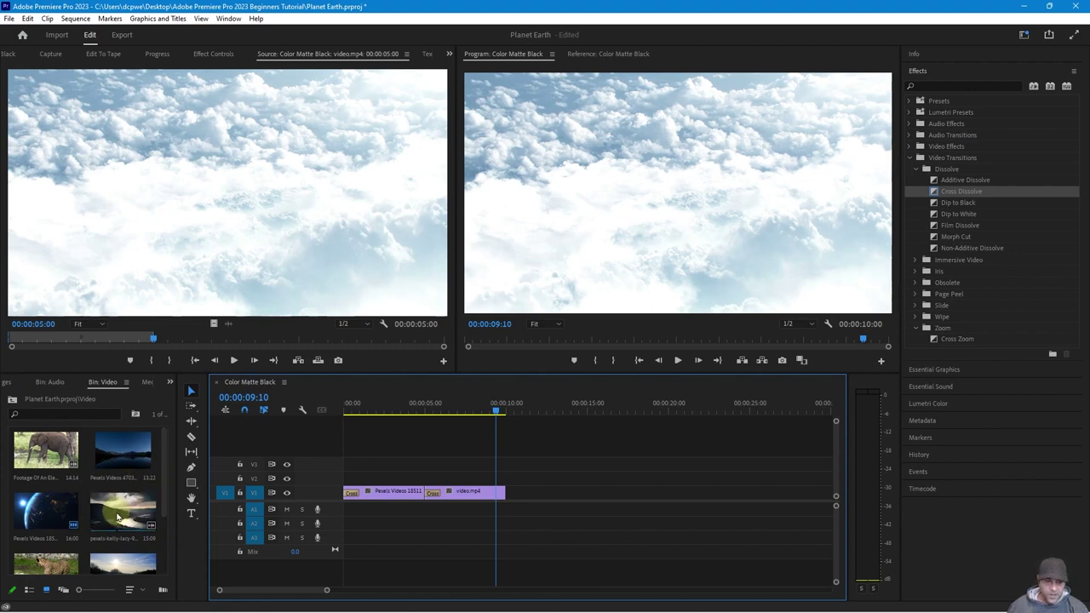
{"action": "scroll", "coordinate": [112, 511], "scroll_direction": "down", "scroll_amount": 3}
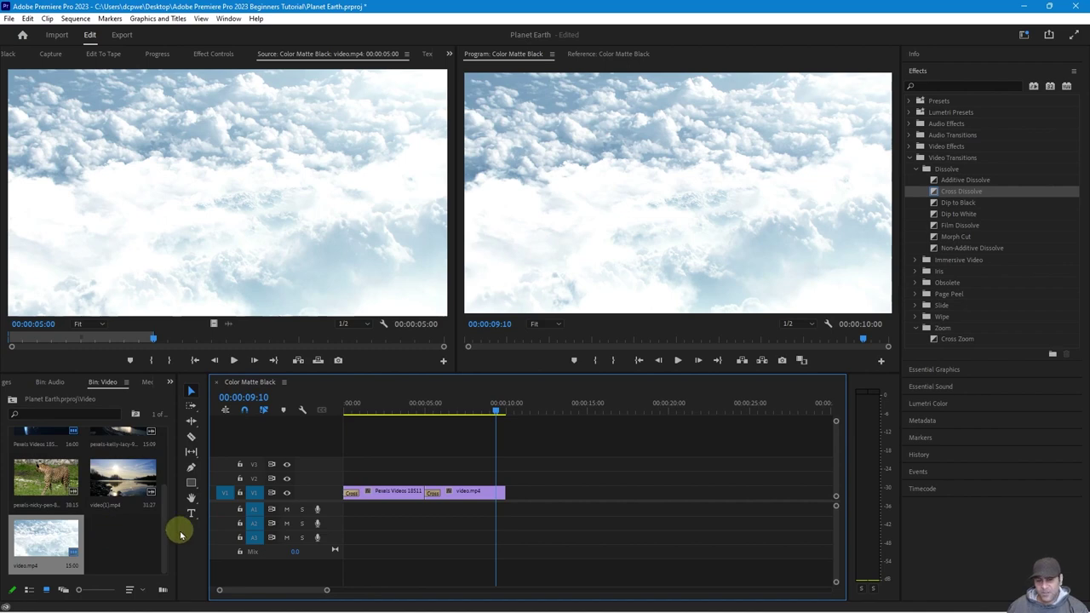
{"action": "scroll", "coordinate": [99, 551], "scroll_direction": "up", "scroll_amount": 2}
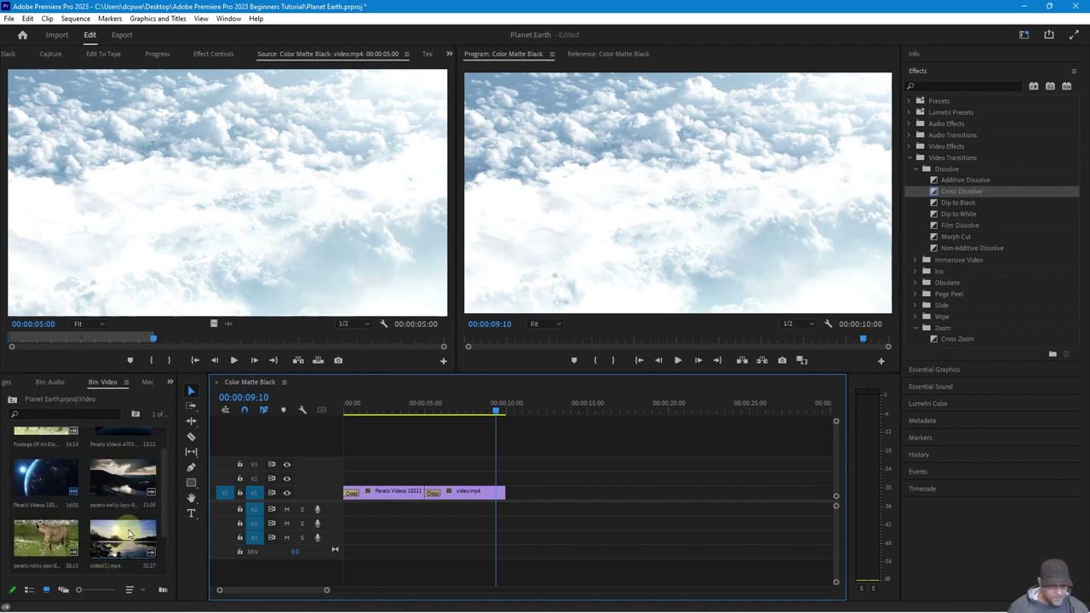
{"action": "scroll", "coordinate": [130, 534], "scroll_direction": "up", "scroll_amount": 1}
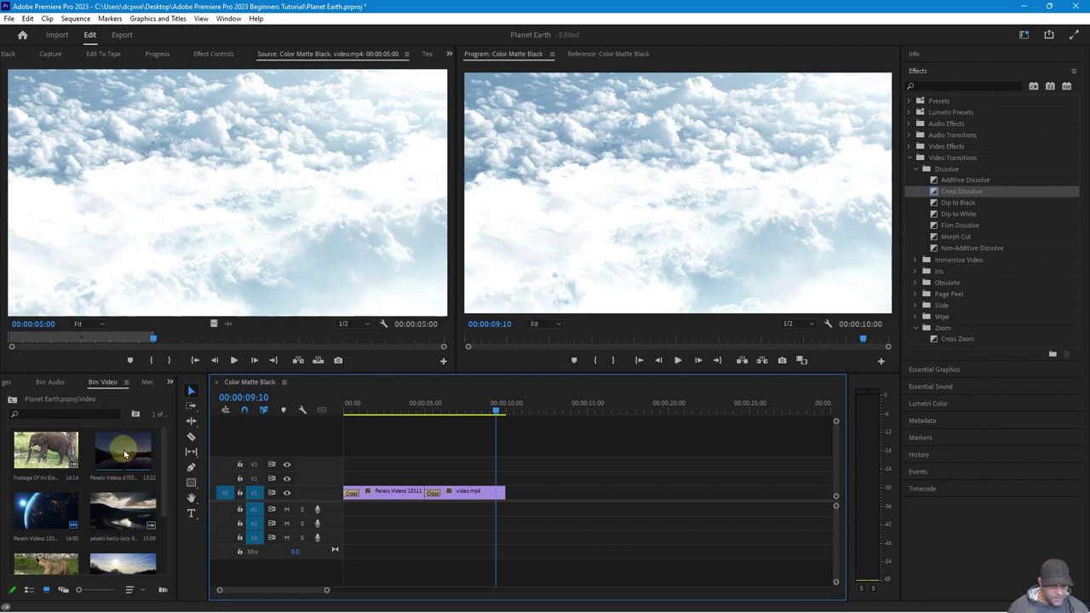
{"action": "double_click", "coordinate": [50, 450]}
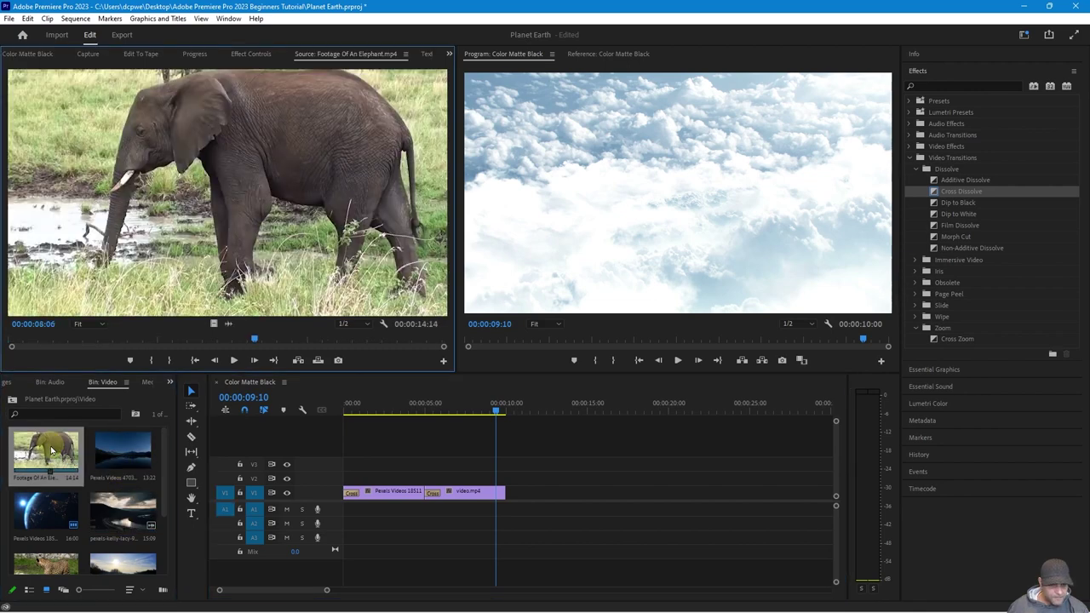
{"action": "scroll", "coordinate": [130, 479], "scroll_direction": "down", "scroll_amount": 2}
{"action": "left_click", "coordinate": [129, 479]}
{"action": "double_click", "coordinate": [130, 479]}
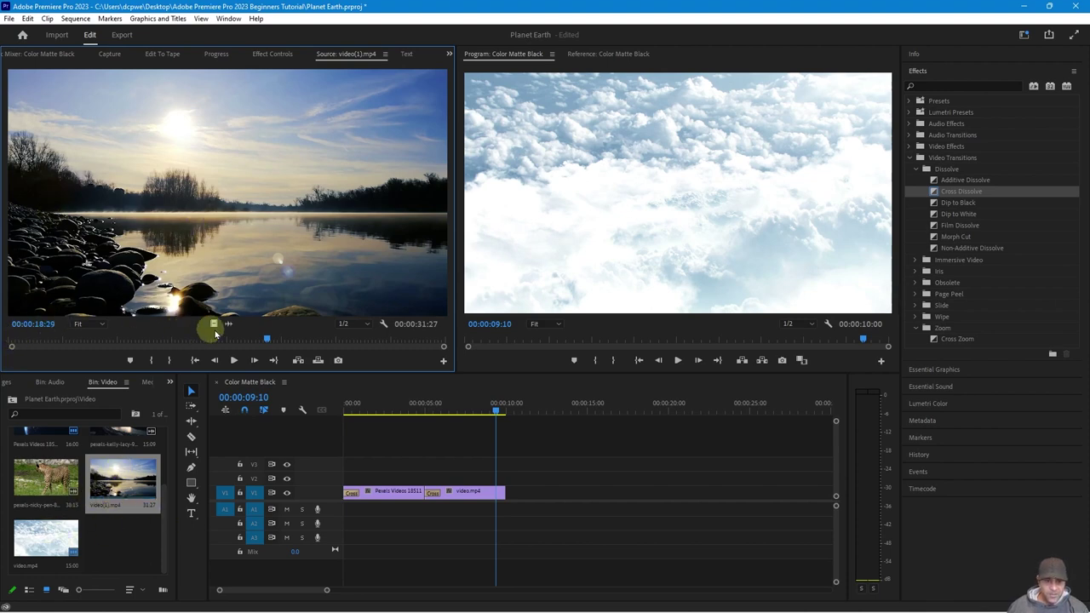
{"action": "left_click_drag", "start_coordinate": [268, 340], "coordinate": [122, 328]}
{"action": "scroll", "coordinate": [132, 468], "scroll_direction": "up", "scroll_amount": 2}
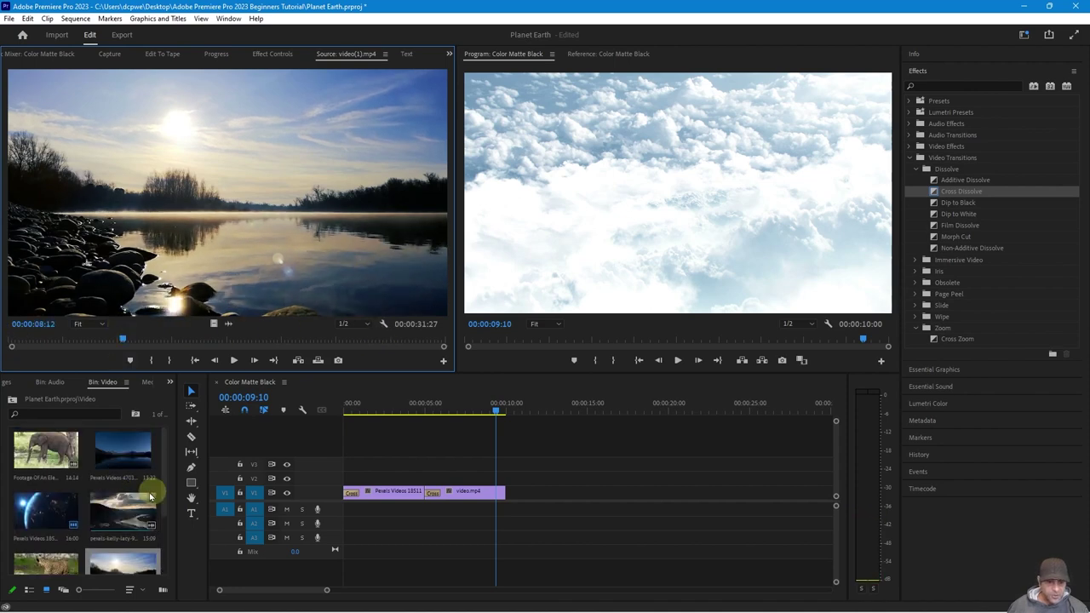
{"action": "double_click", "coordinate": [122, 452]}
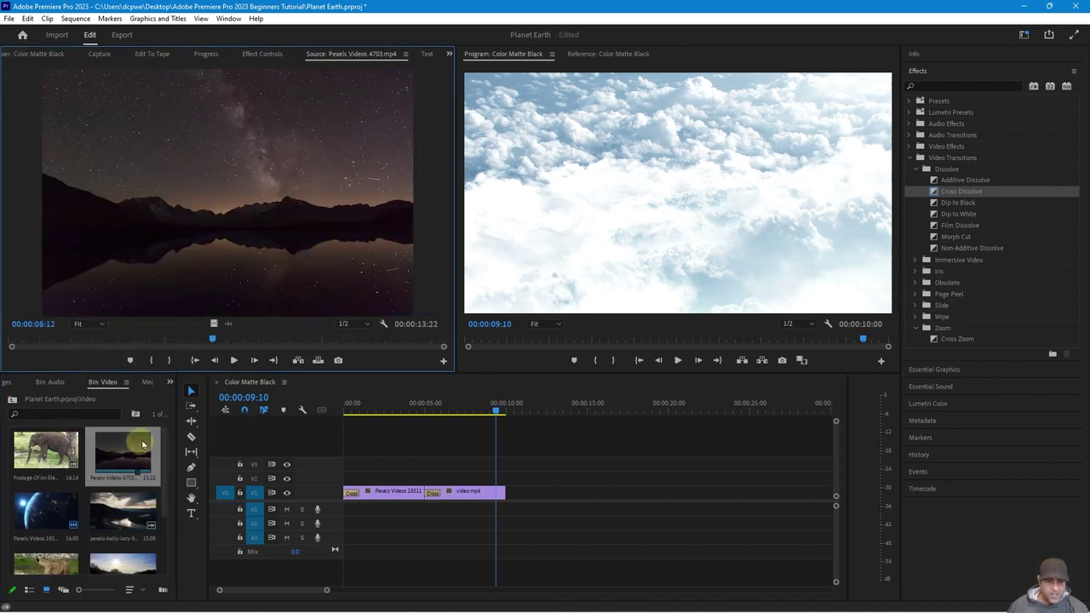
{"action": "left_click_drag", "start_coordinate": [207, 338], "coordinate": [256, 338]}
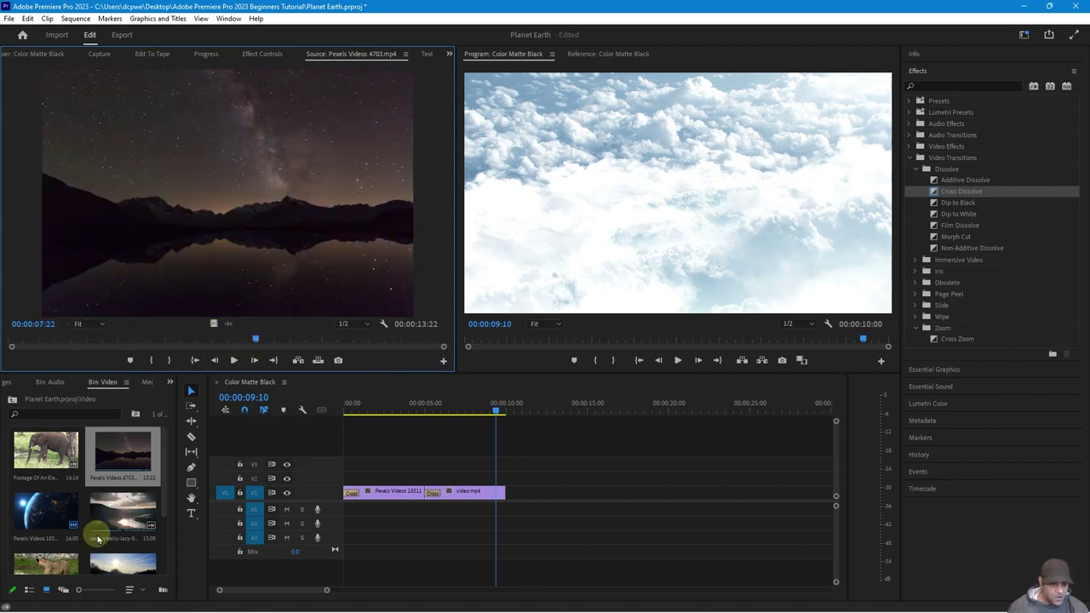
- Add Footage Of An Elephant.mp4 from the Video bin to tracks V1 and A1, directly after video.mp4 at 00:00:10:00
{"action": "scroll", "coordinate": [96, 526], "scroll_direction": "down", "scroll_amount": 2}
{"action": "scroll", "coordinate": [84, 533], "scroll_direction": "up", "scroll_amount": 2}
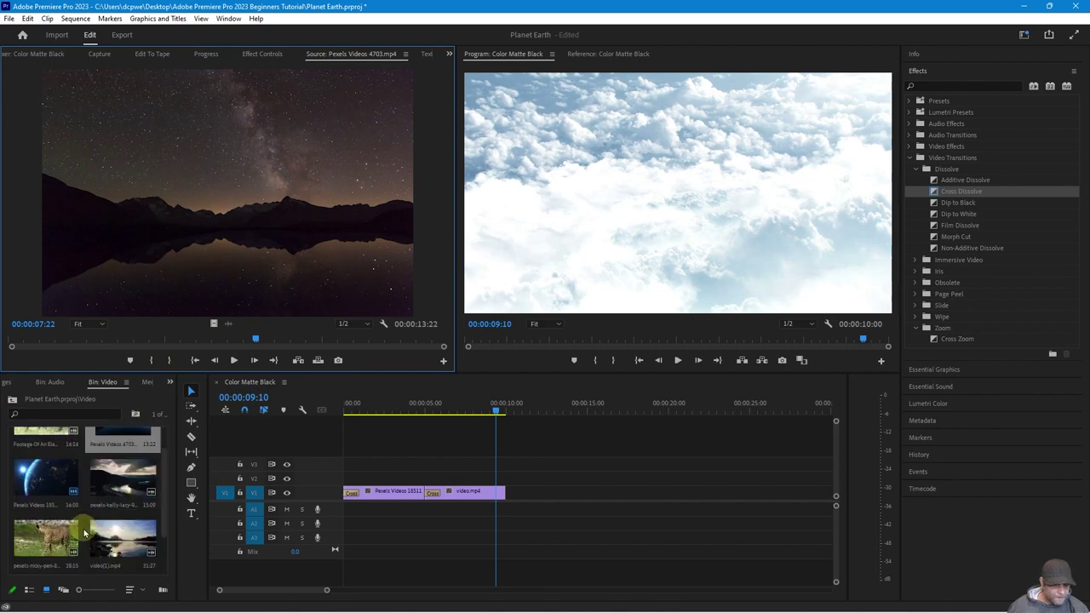
{"action": "scroll", "coordinate": [84, 533], "scroll_direction": "up", "scroll_amount": 1}
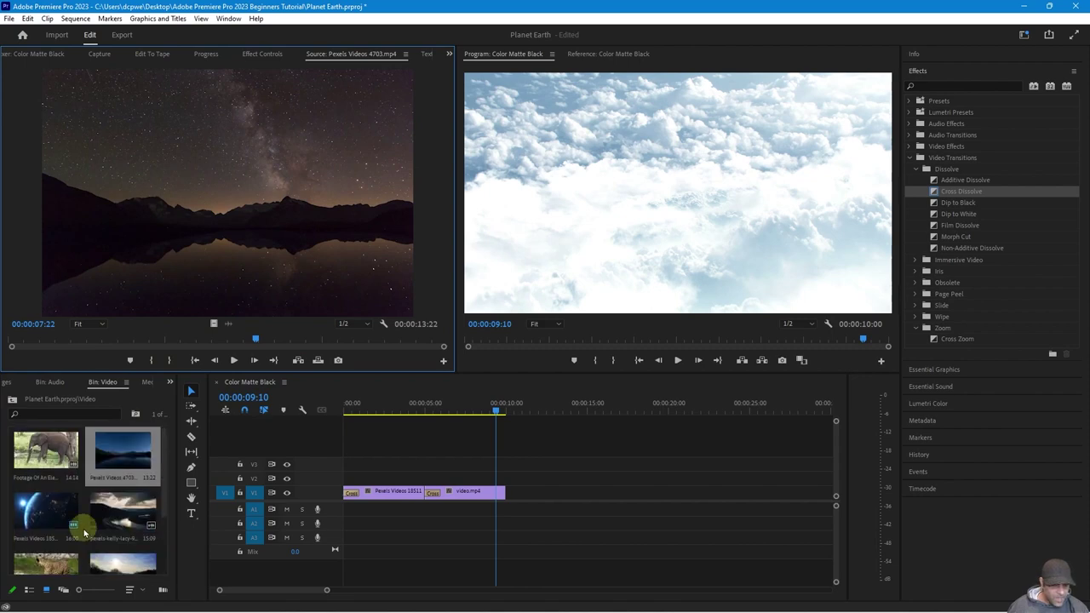
{"action": "scroll", "coordinate": [84, 533], "scroll_direction": "down", "scroll_amount": 2}
{"action": "scroll", "coordinate": [84, 533], "scroll_direction": "down", "scroll_amount": 1}
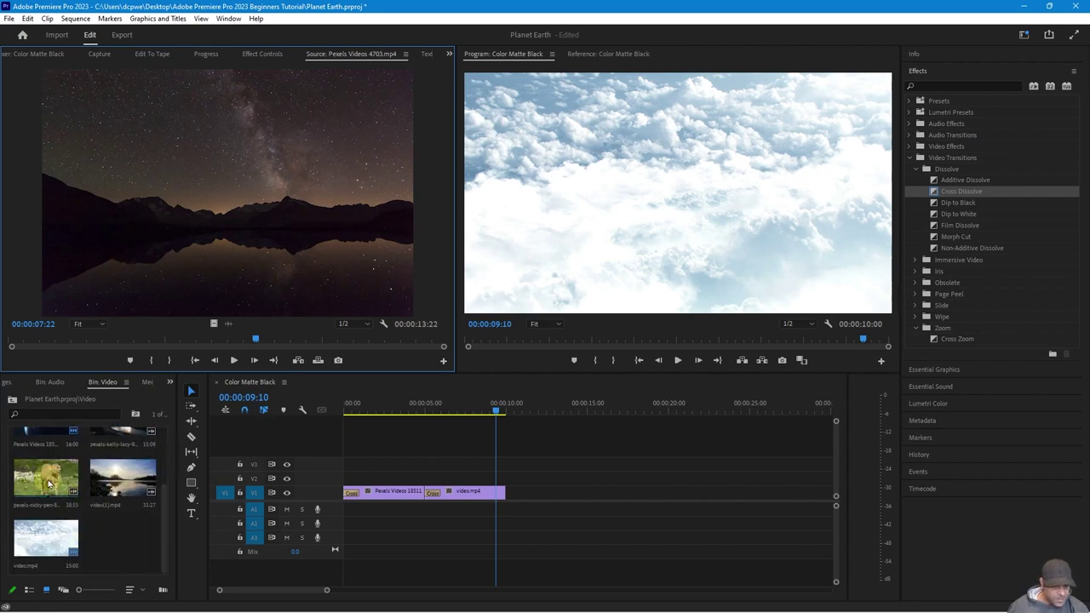
{"action": "scroll", "coordinate": [139, 513], "scroll_direction": "up", "scroll_amount": 2}
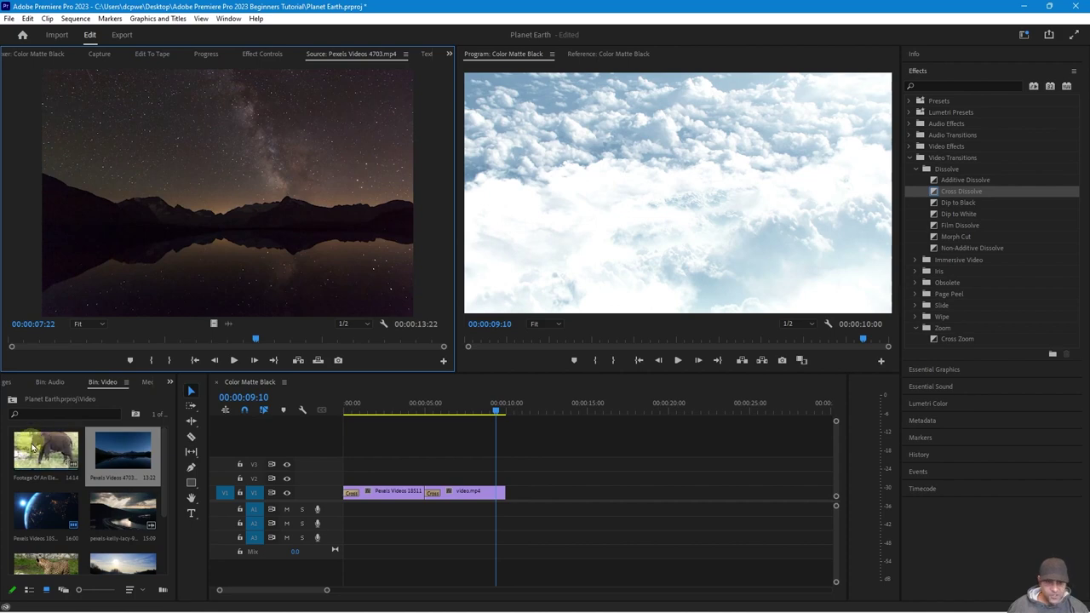
{"action": "left_click_drag", "start_coordinate": [45, 454], "coordinate": [511, 502]}
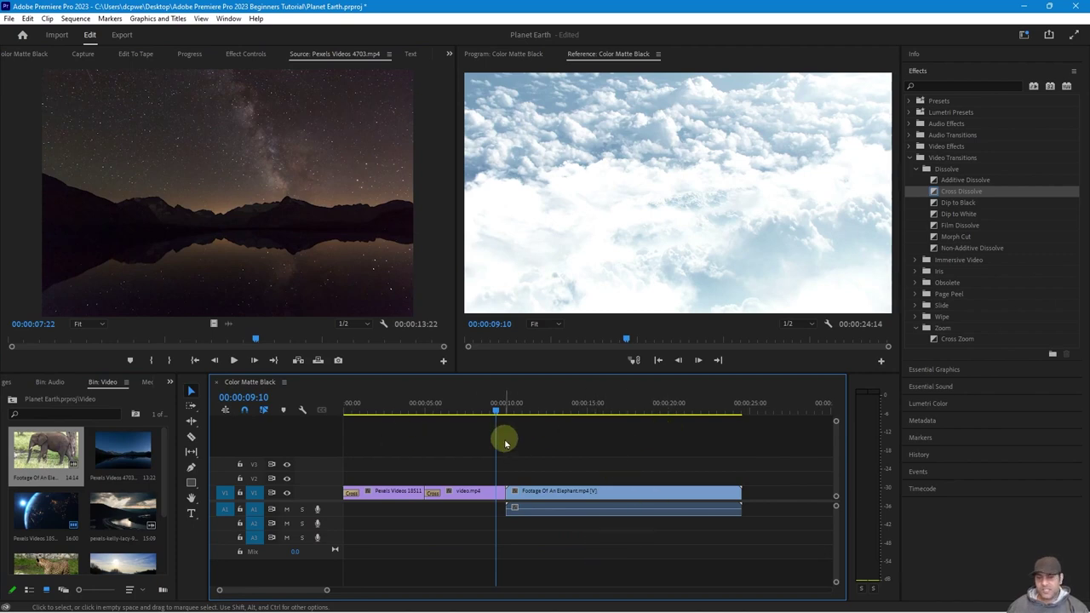
- Unlink the audio of the Footage Of An Elephant.mp4 clip from its video and delete the audio from track A1
{"action": "left_click_drag", "start_coordinate": [495, 409], "coordinate": [587, 455]}
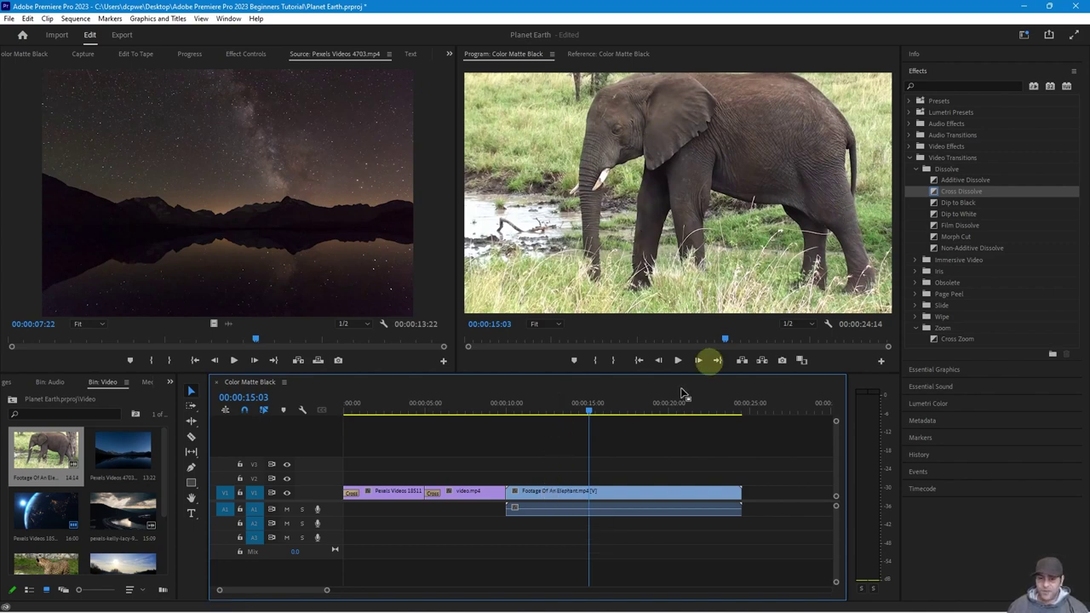
{"action": "left_click", "coordinate": [558, 494]}
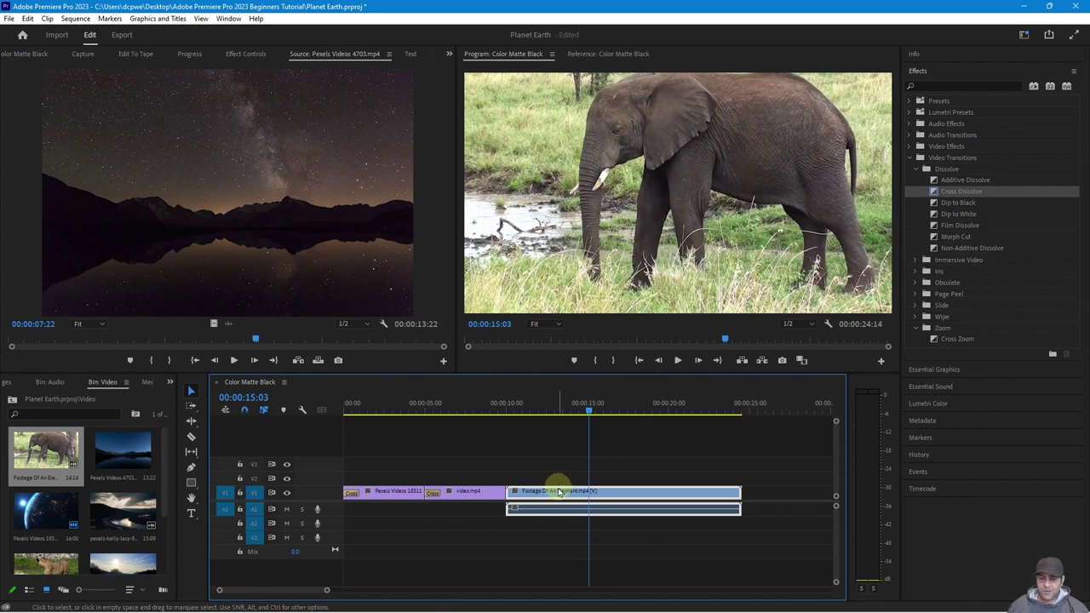
{"action": "right_click", "coordinate": [561, 493]}
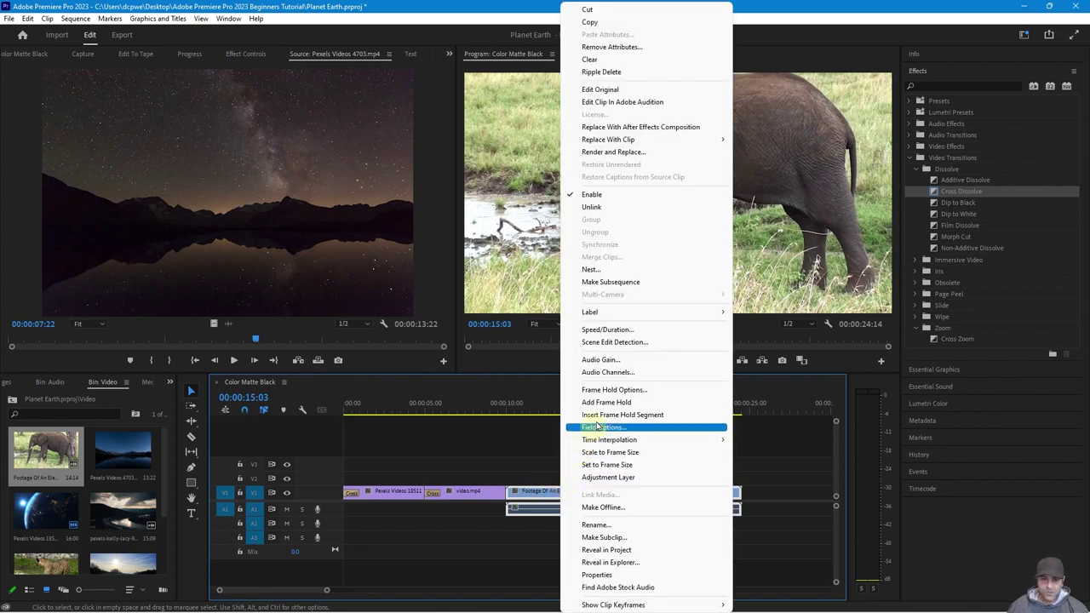
{"action": "left_click", "coordinate": [592, 212]}
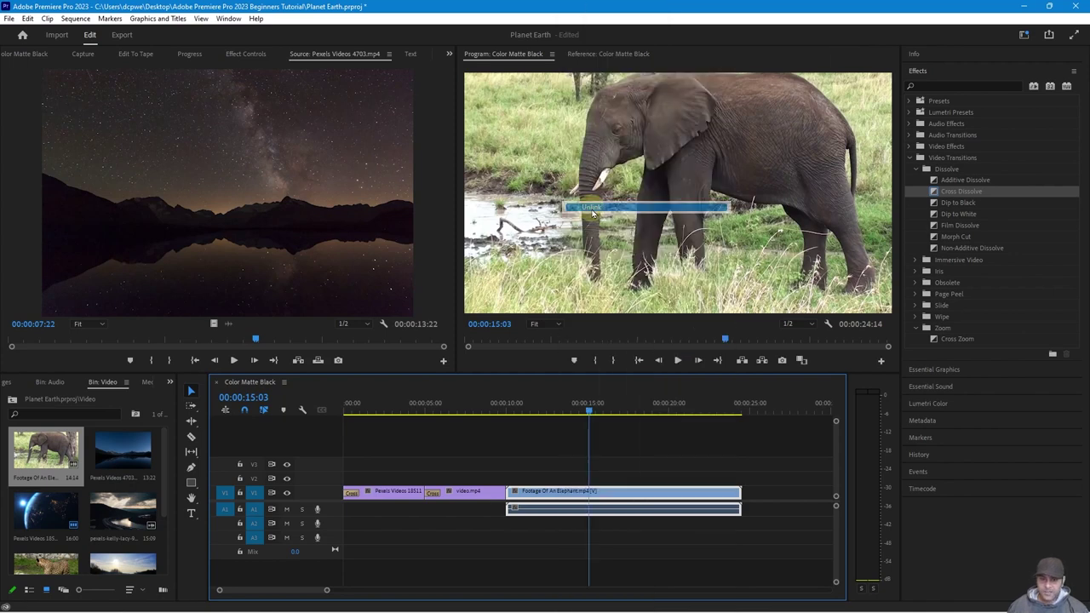
{"action": "left_click", "coordinate": [546, 523]}
{"action": "left_click", "coordinate": [546, 513]}
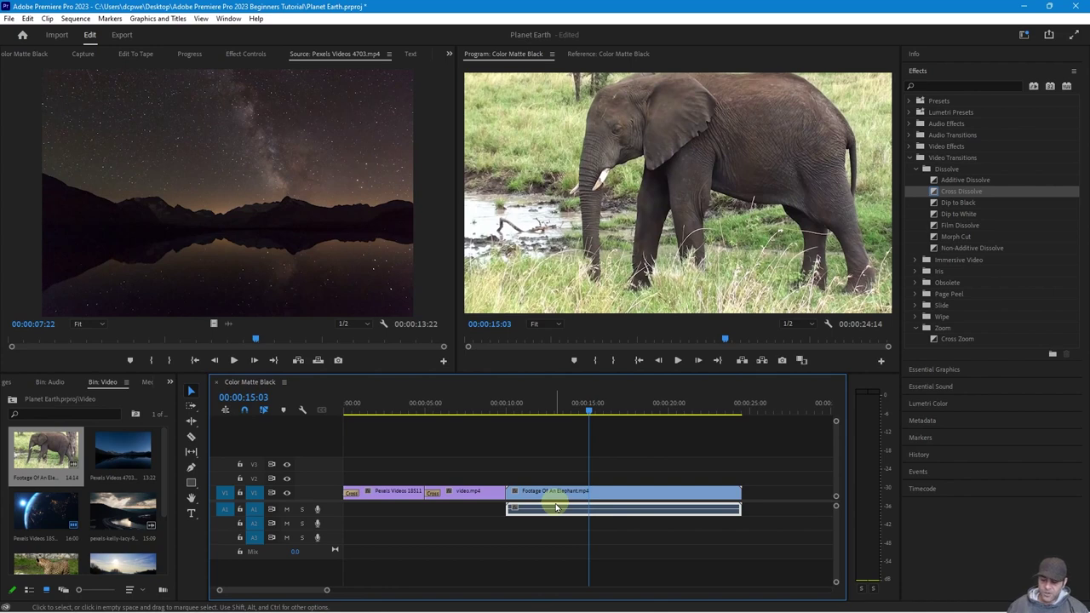
{"action": "key", "text": "Delete"}
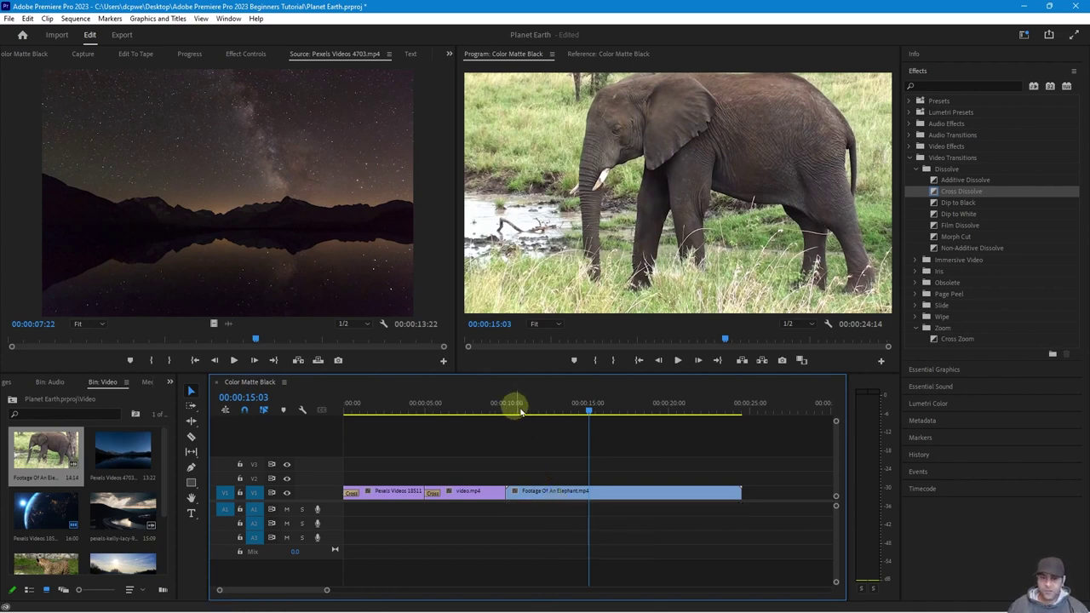
- Apply Set to Frame Size and then Scale to Frame Size to the elephant clip in the sequence
{"action": "left_click", "coordinate": [558, 496]}
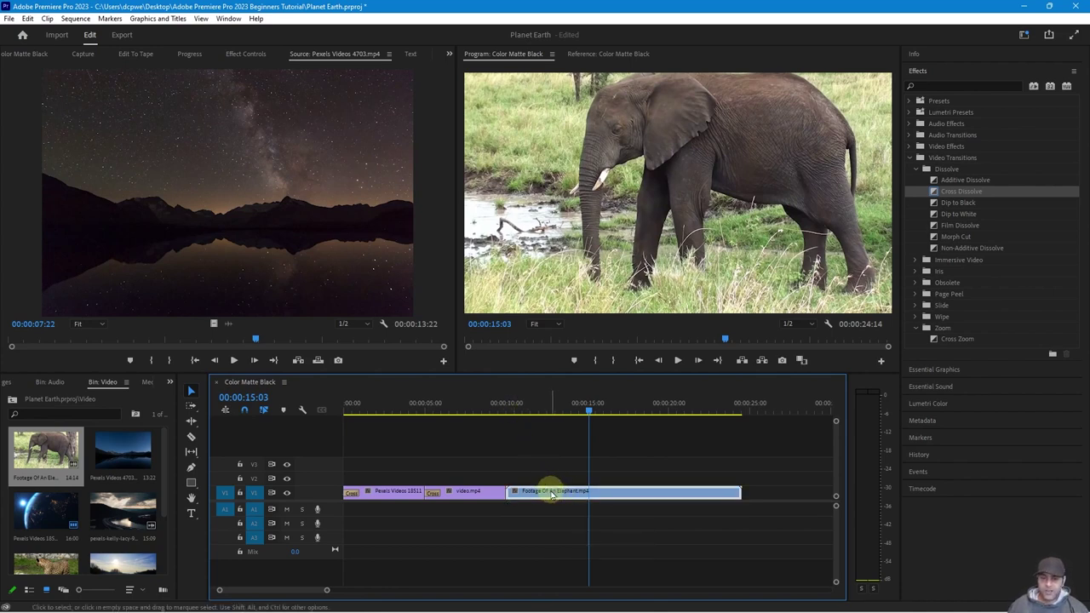
{"action": "right_click", "coordinate": [611, 498]}
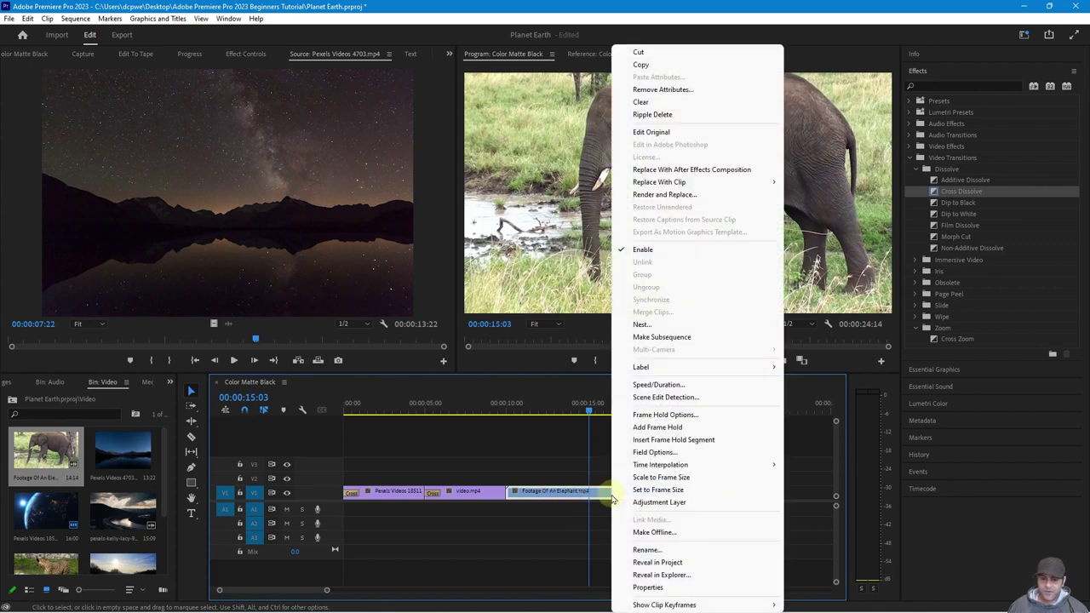
{"action": "left_click", "coordinate": [656, 491]}
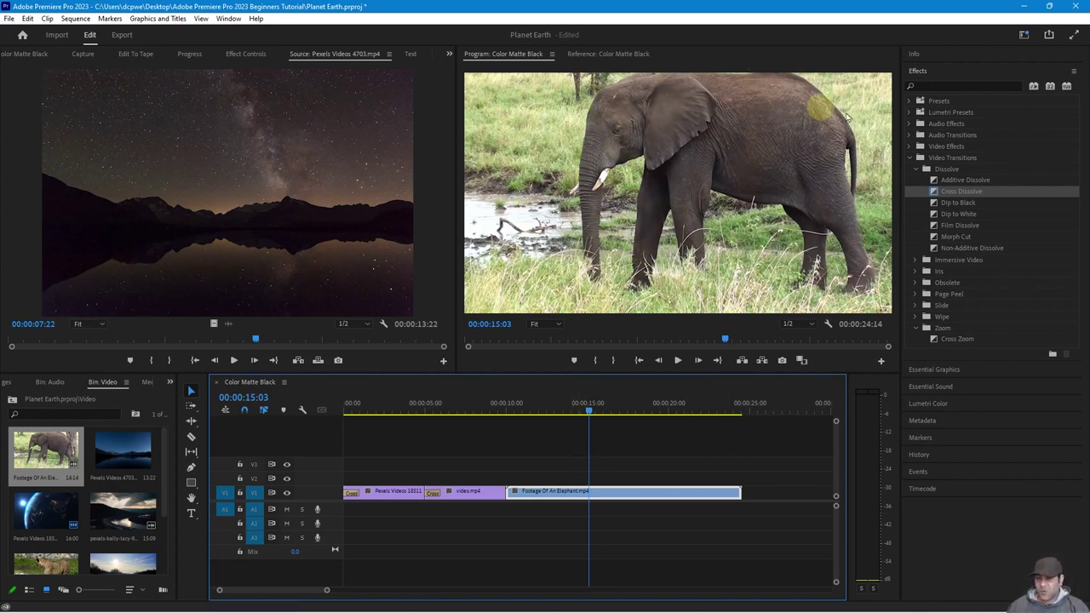
{"action": "right_click", "coordinate": [607, 499]}
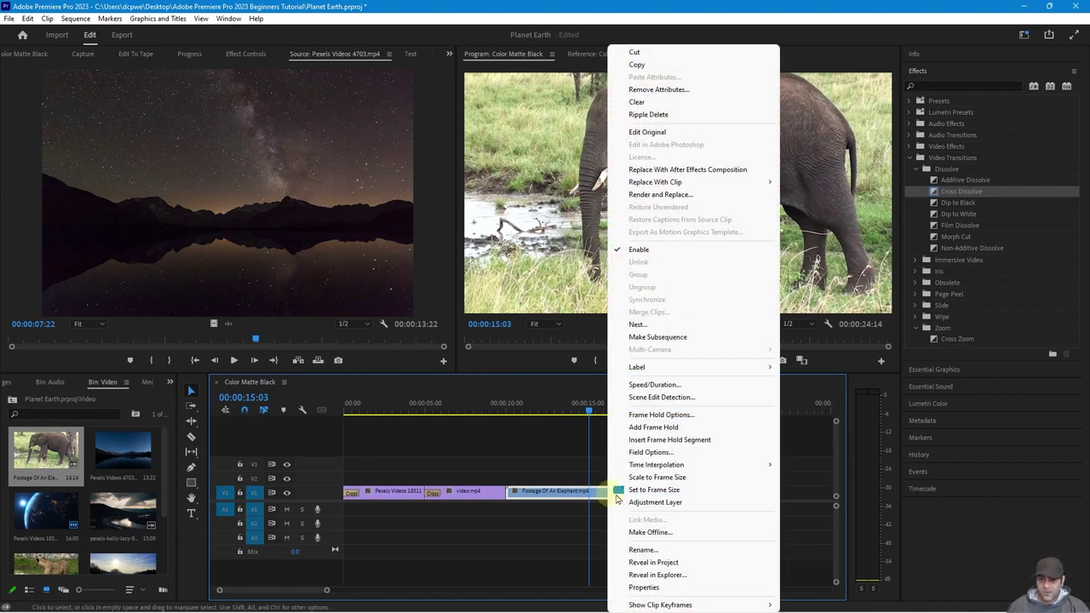
{"action": "left_click", "coordinate": [672, 482]}
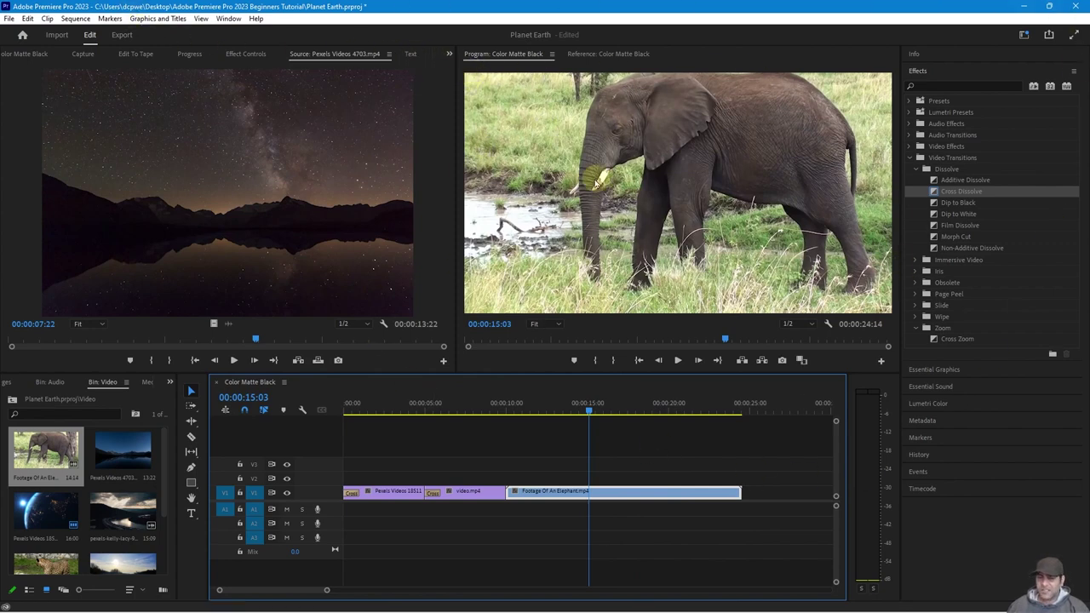
- Open the sequence's elephant clip in the Source monitor and mark its In point at 00:00:04:00
{"action": "left_click_drag", "start_coordinate": [589, 412], "coordinate": [540, 453]}
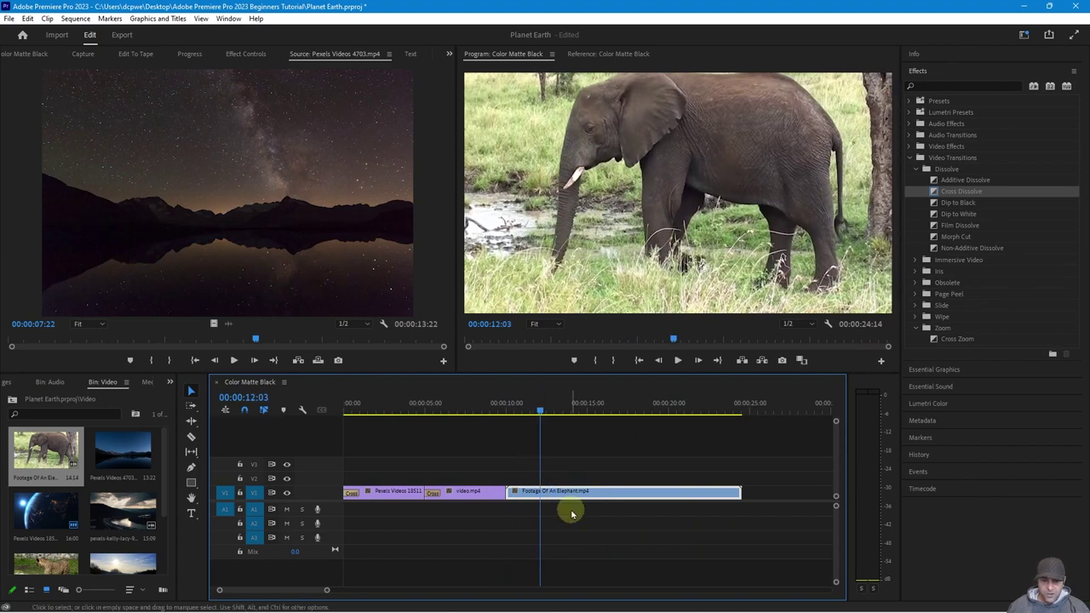
{"action": "double_click", "coordinate": [582, 498]}
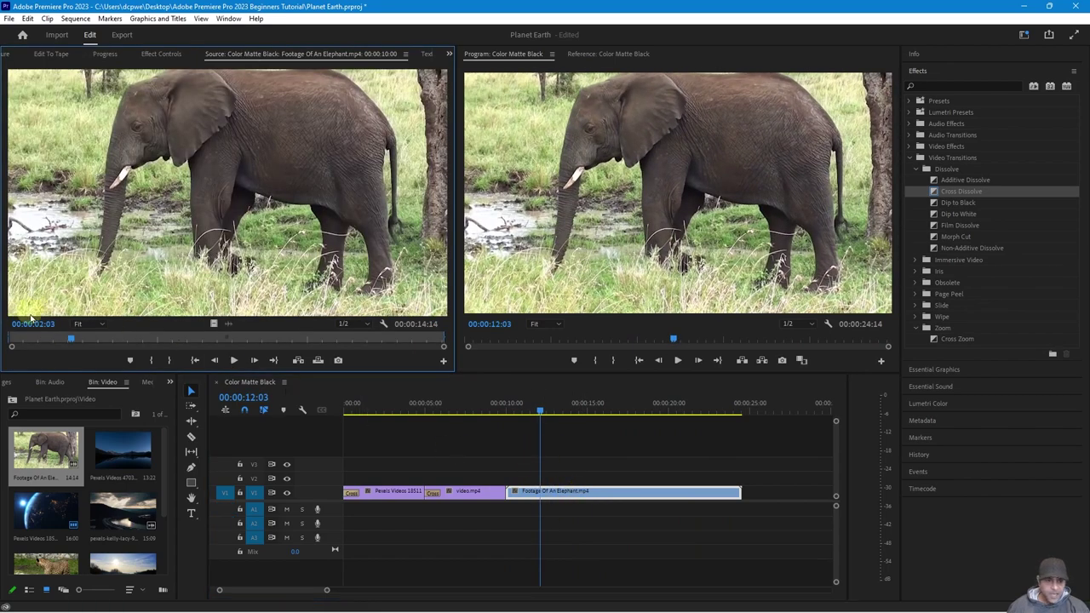
{"action": "left_click_drag", "start_coordinate": [72, 339], "coordinate": [12, 340]}
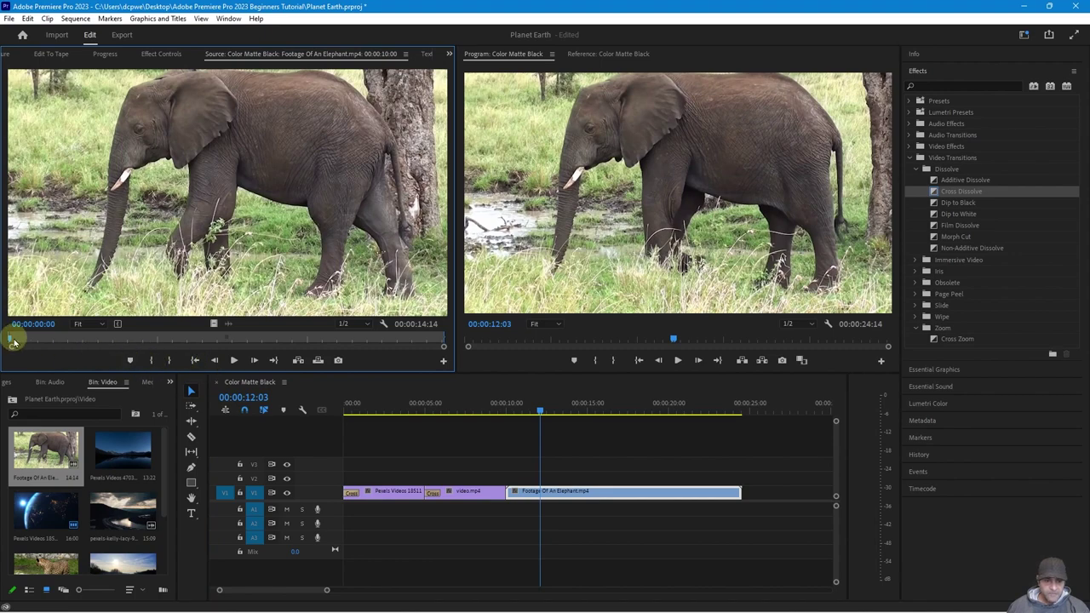
{"action": "left_click_drag", "start_coordinate": [13, 340], "coordinate": [130, 344]}
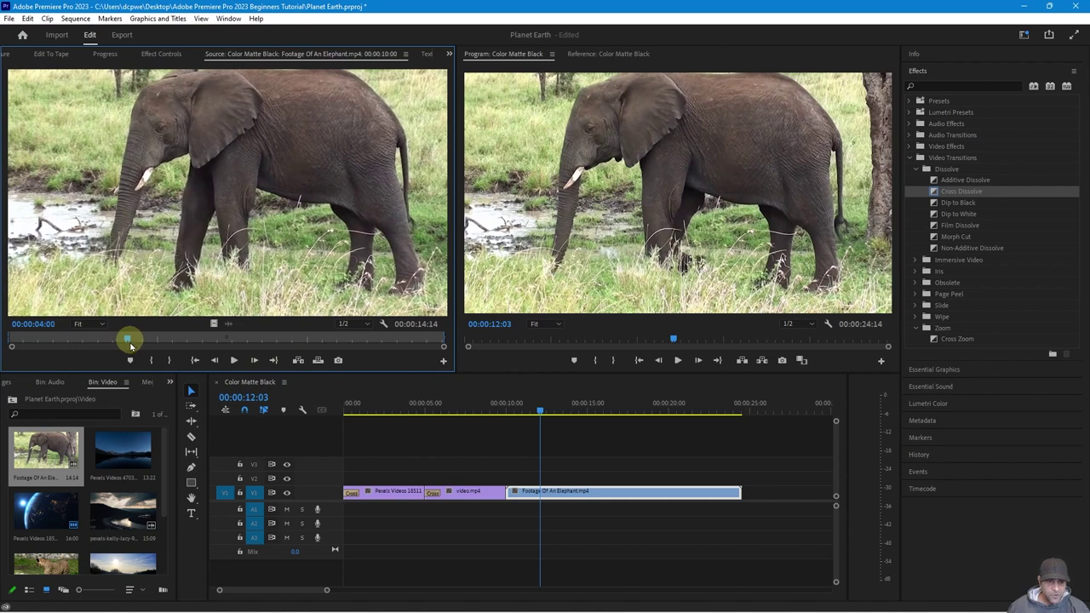
{"action": "left_click", "coordinate": [149, 360]}
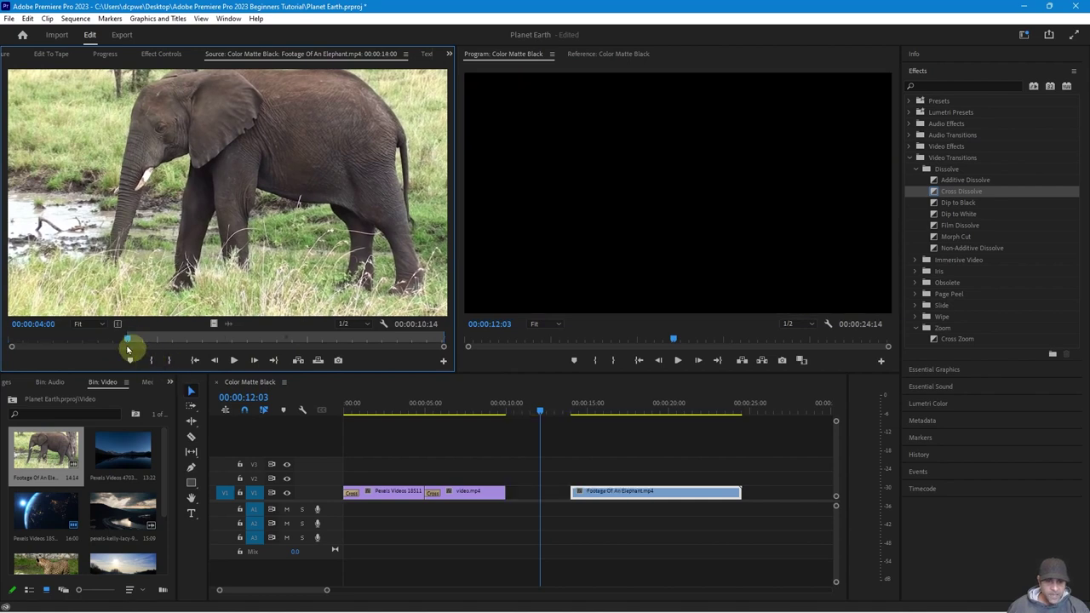
- Mark the elephant clip's Out point at 00:00:14:00 in the Source monitor
{"action": "left_click_drag", "start_coordinate": [126, 339], "coordinate": [277, 343]}
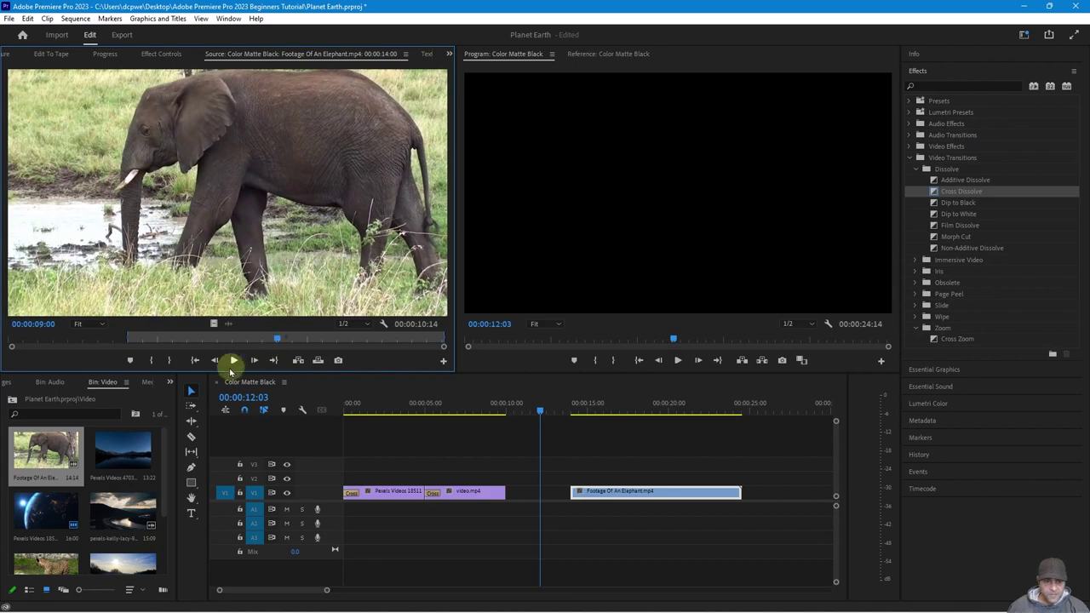
{"action": "left_click_drag", "start_coordinate": [191, 333], "coordinate": [429, 337]}
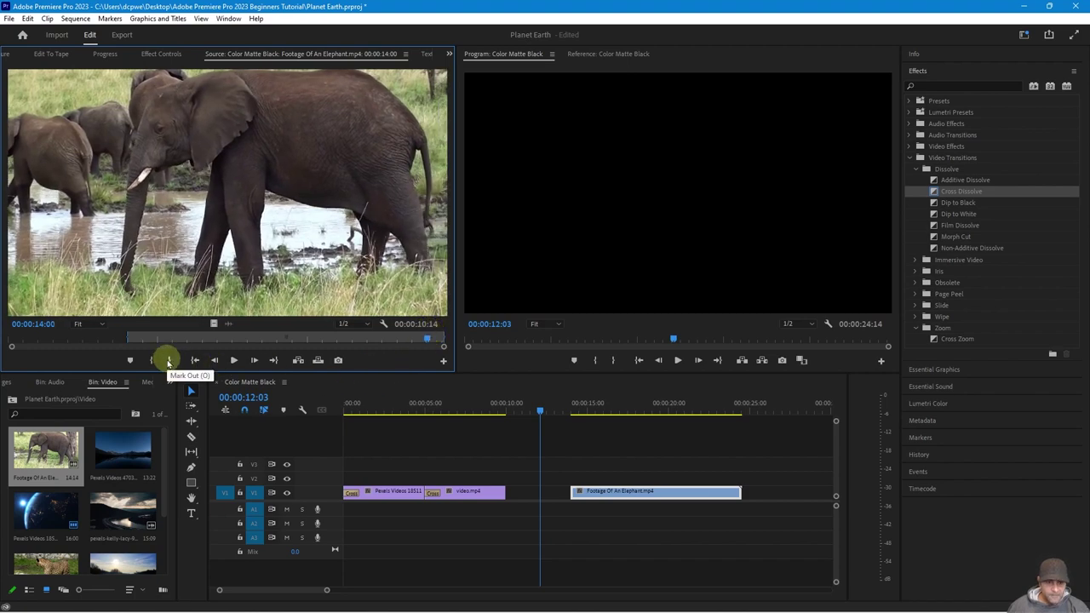
{"action": "left_click_drag", "start_coordinate": [119, 339], "coordinate": [130, 339]}
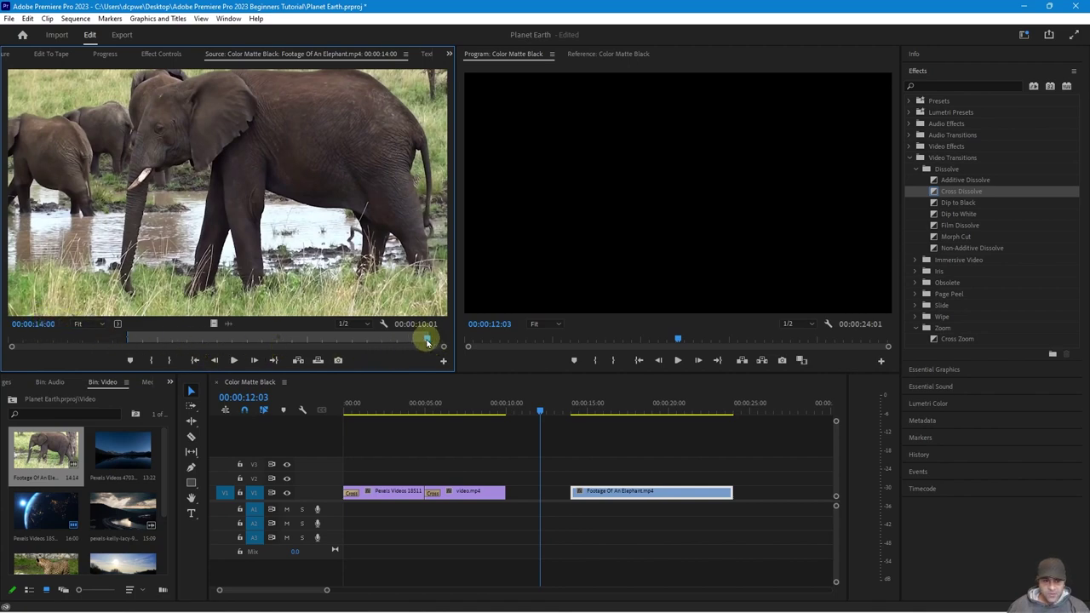
- Mark the elephant clip's In point at 00:00:09:00 and move the trimmed clip against the end of video.mp4 on V1
{"action": "left_click_drag", "start_coordinate": [428, 341], "coordinate": [278, 339]}
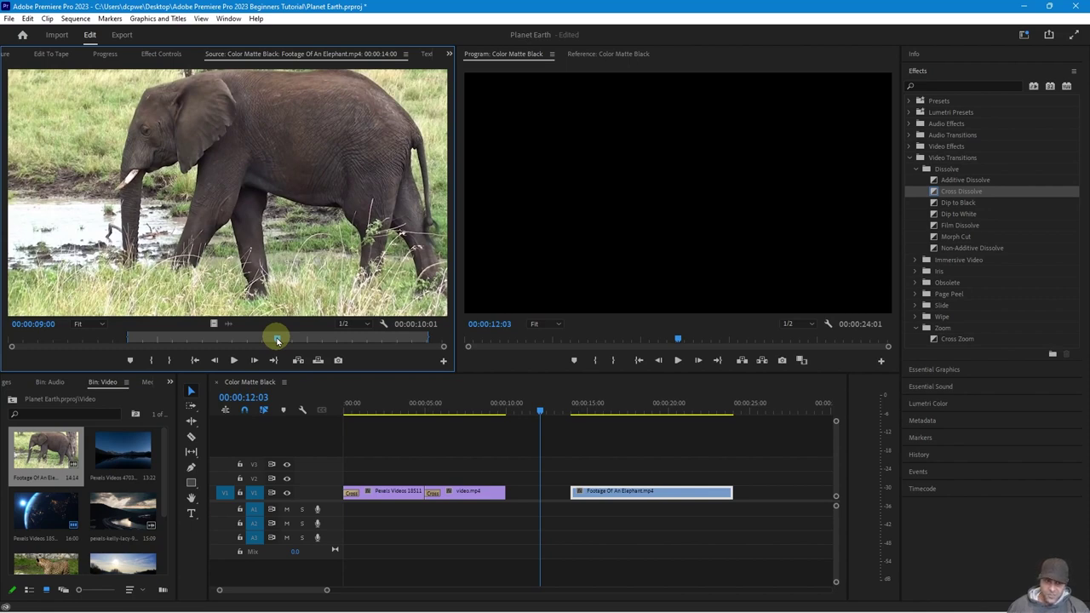
{"action": "left_click", "coordinate": [150, 361]}
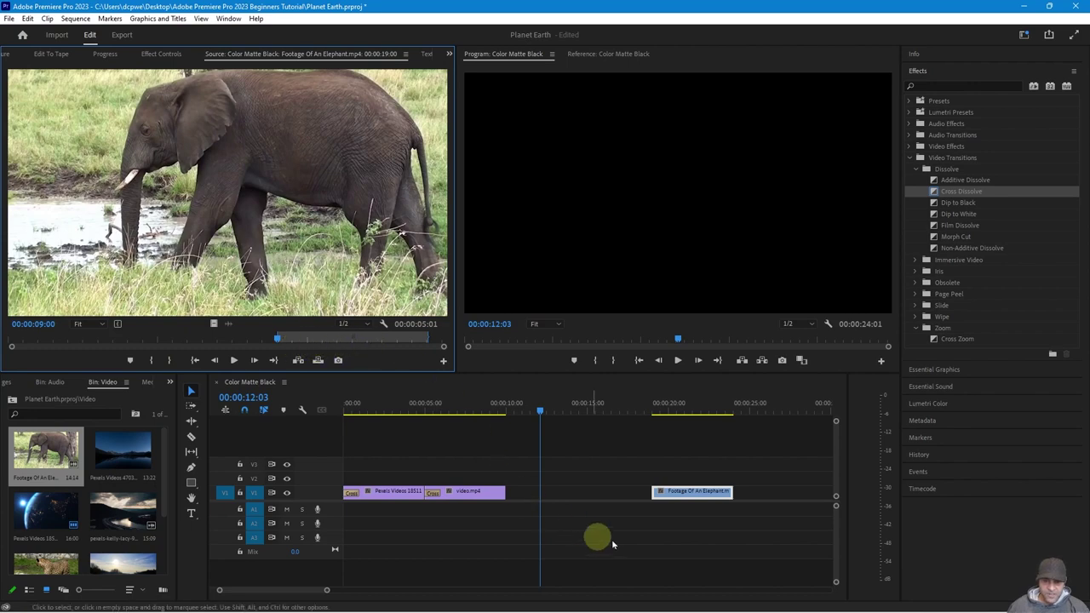
{"action": "left_click_drag", "start_coordinate": [676, 490], "coordinate": [536, 492]}
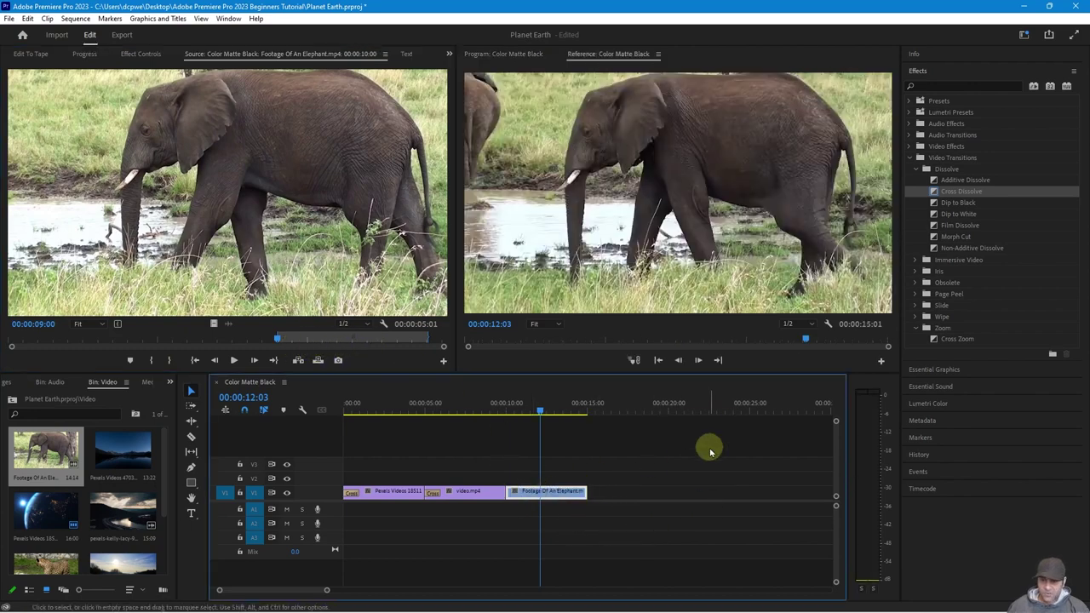
- Add a Cross Dissolve at the start of the elephant clip and play back the sequence to check it
{"action": "left_click_drag", "start_coordinate": [962, 195], "coordinate": [516, 501]}
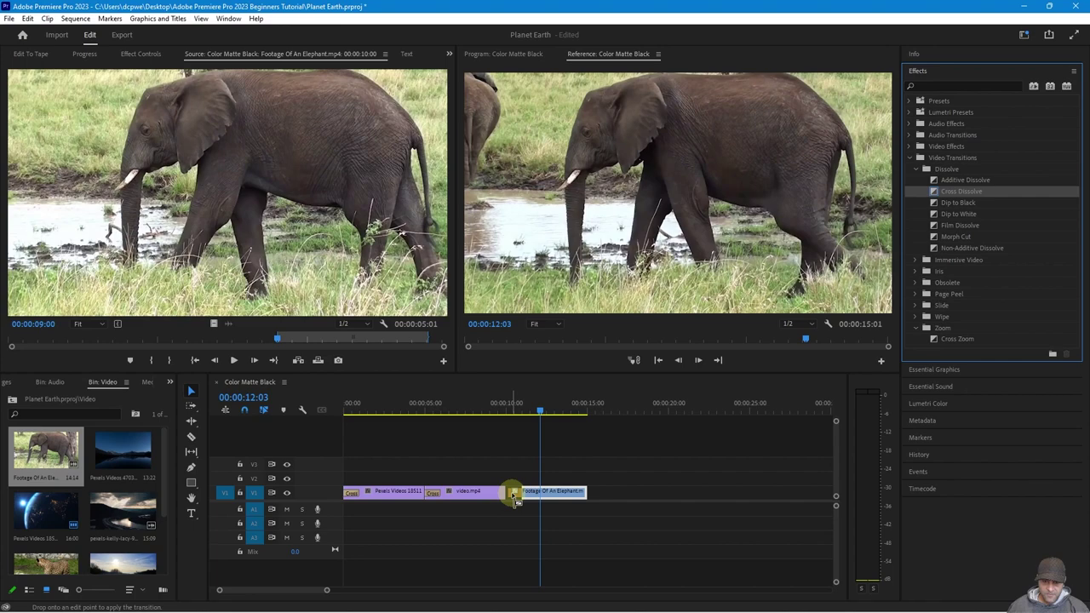
{"action": "left_click", "coordinate": [500, 405]}
{"action": "key", "text": "space"}
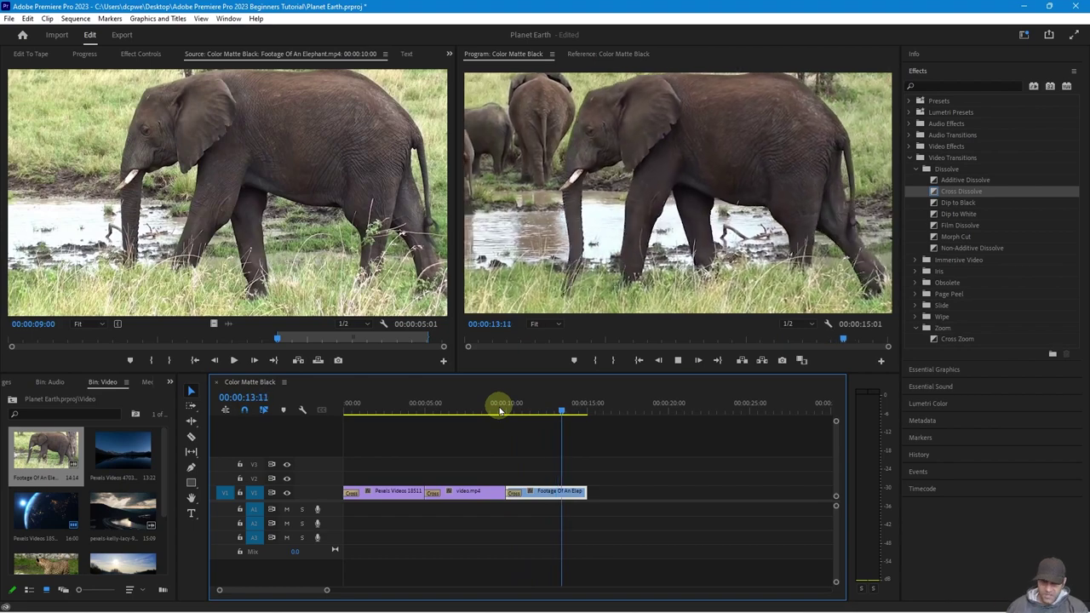
{"action": "key", "text": "space"}
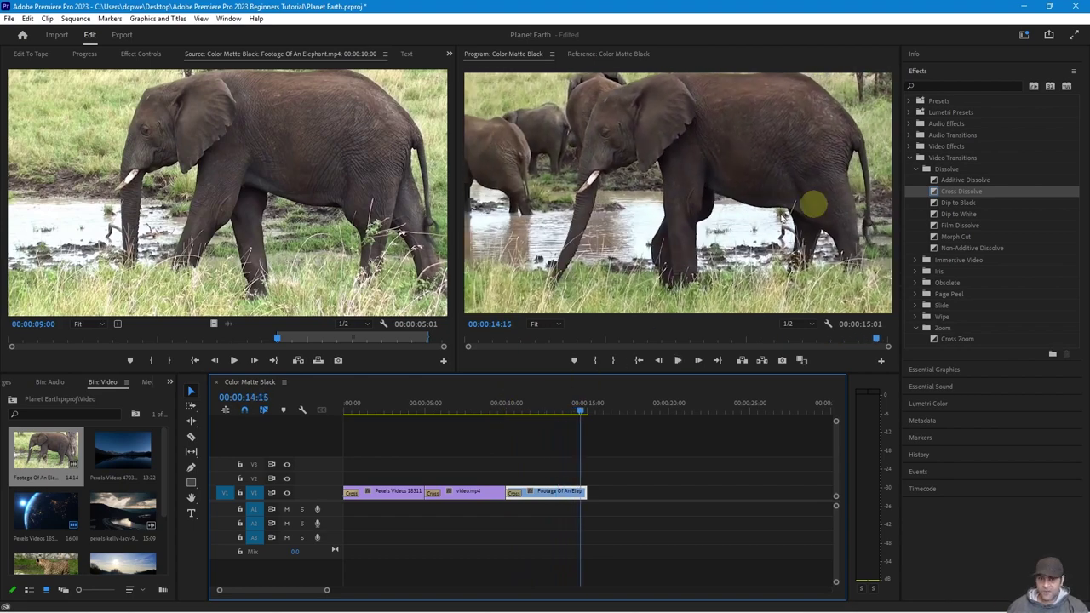
{"action": "key", "text": "space"}
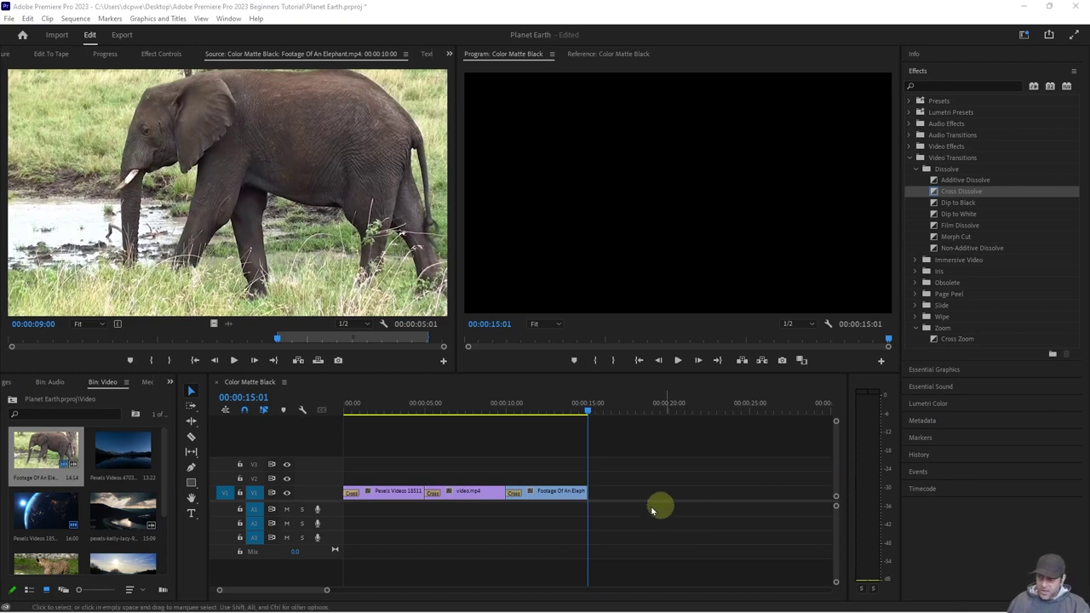
- Place the cheetah clip on V1 directly after the elephant clip and scrub through it to 00:00:26:00
{"action": "scroll", "coordinate": [52, 494], "scroll_direction": "down", "scroll_amount": 2}
{"action": "left_click_drag", "start_coordinate": [35, 482], "coordinate": [603, 490]}
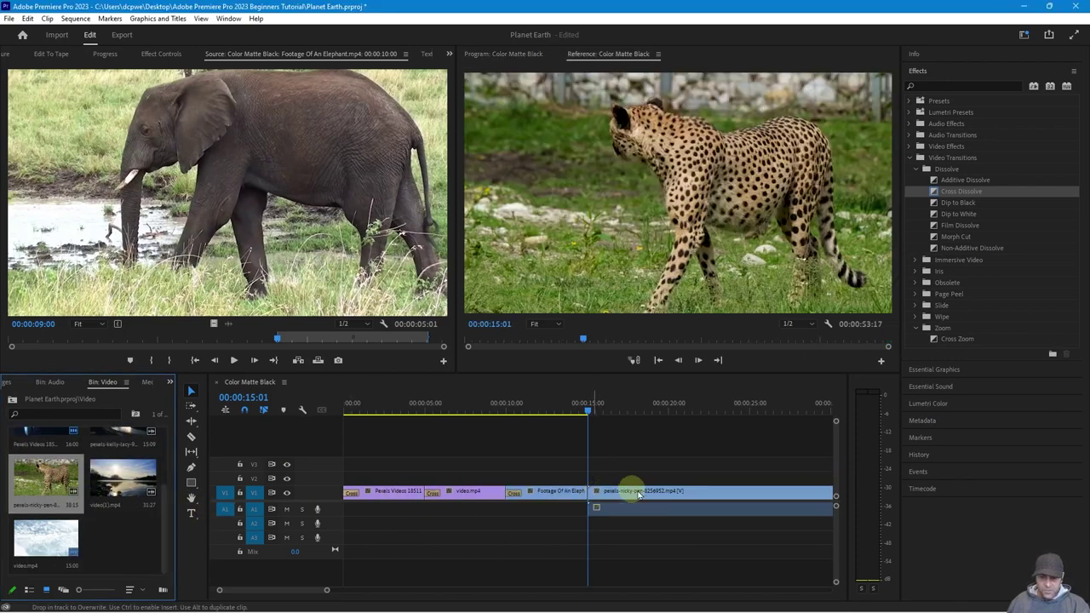
{"action": "left_click_drag", "start_coordinate": [638, 412], "coordinate": [754, 417]}
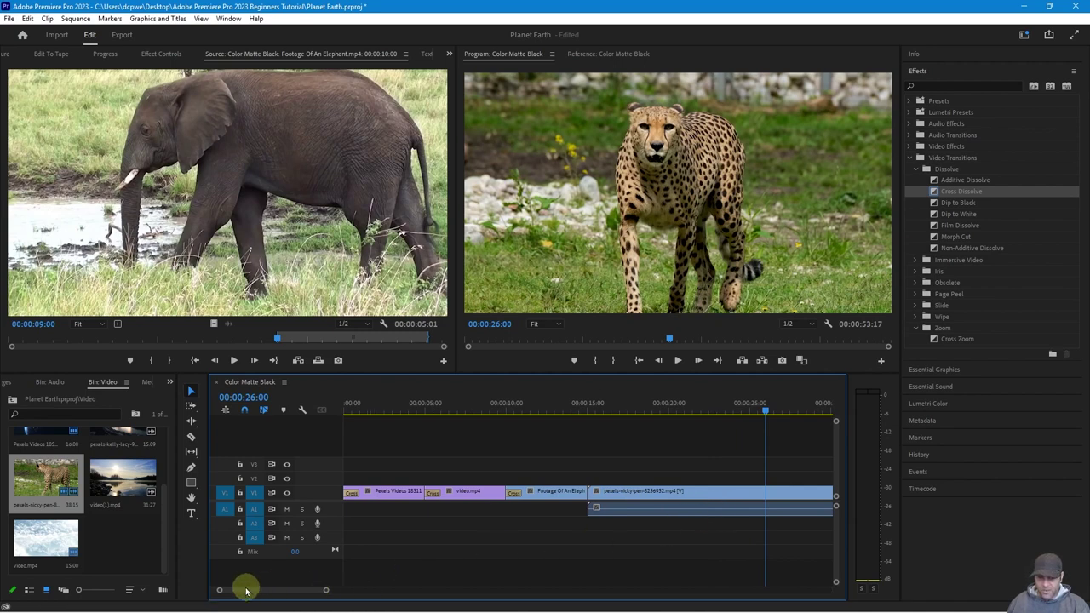
- Look along the timeline over the cheetah clip's length and back to the start of the sequence
{"action": "mouse_move", "coordinate": [262, 590]}
{"action": "left_mouse_down"}
{"action": "mouse_move", "coordinate": [324, 591]}
{"action": "mouse_move", "coordinate": [260, 596]}
{"action": "left_mouse_up"}
{"action": "scroll", "coordinate": [489, 514], "scroll_direction": "down", "scroll_amount": 4}
{"action": "scroll", "coordinate": [492, 521], "scroll_direction": "up", "scroll_amount": 4}
{"action": "scroll", "coordinate": [492, 521], "scroll_direction": "down", "scroll_amount": 5}
{"action": "scroll", "coordinate": [494, 523], "scroll_direction": "up", "scroll_amount": 2}
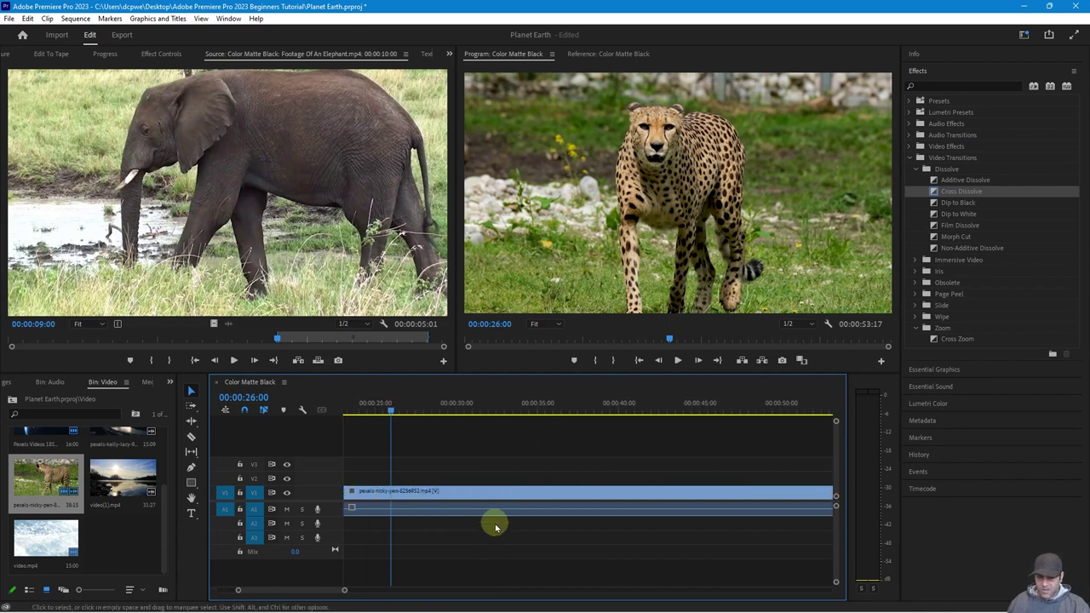
{"action": "scroll", "coordinate": [496, 526], "scroll_direction": "up", "scroll_amount": 2}
{"action": "scroll", "coordinate": [496, 526], "scroll_direction": "down", "scroll_amount": 6}
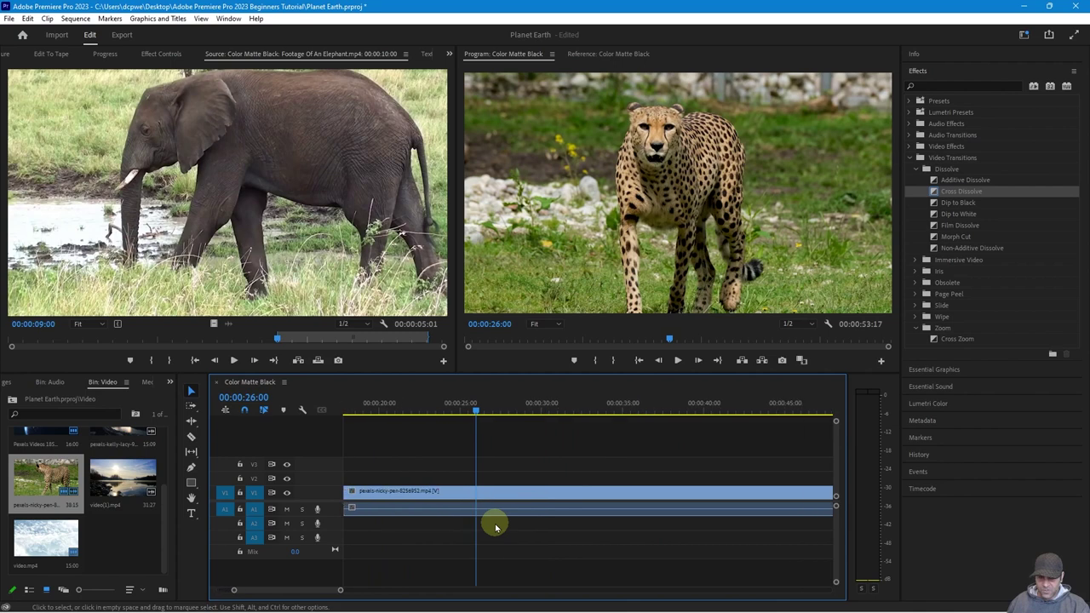
{"action": "scroll", "coordinate": [496, 526], "scroll_direction": "up", "scroll_amount": 8}
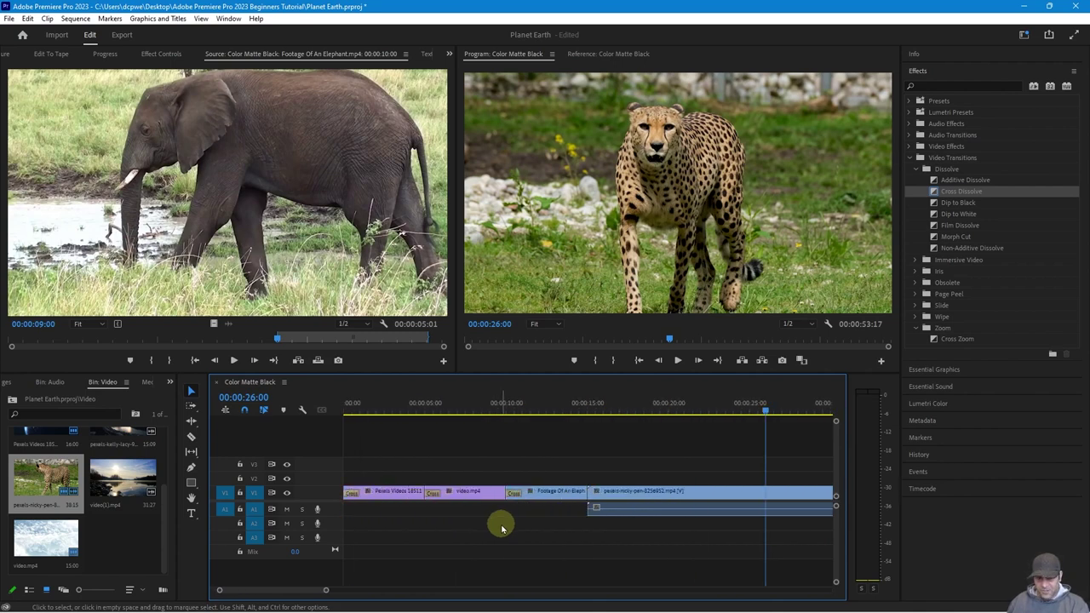
- Survey the sequence by panning the timeline with the Hand tool, switch back to the Selection tool and check the timeline again
{"action": "key", "text": "h"}
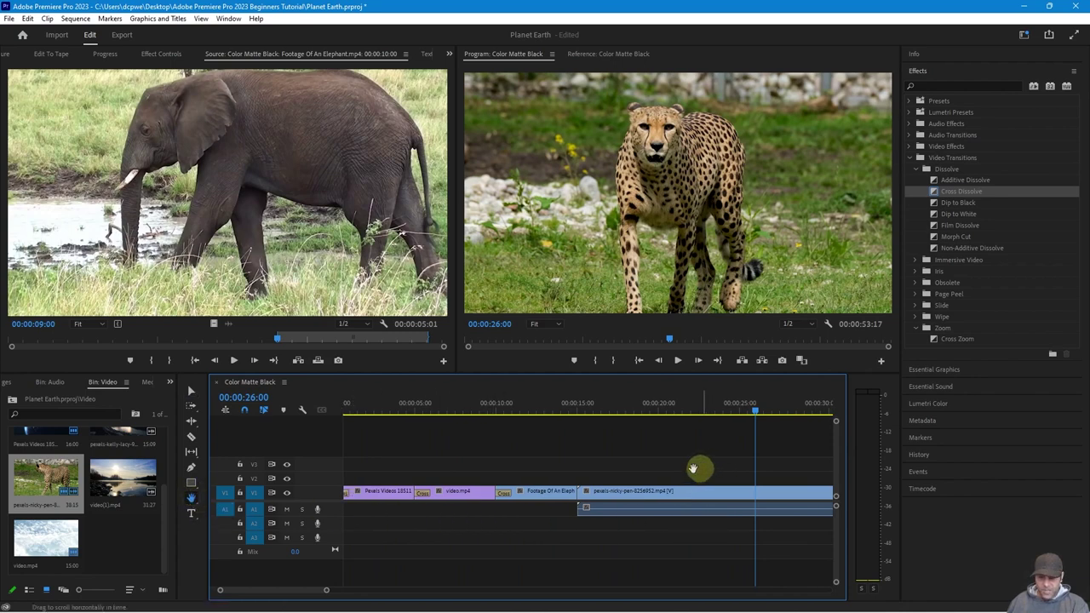
{"action": "left_click_drag", "start_coordinate": [703, 469], "coordinate": [370, 467]}
{"action": "mouse_move", "coordinate": [778, 455]}
{"action": "left_mouse_down"}
{"action": "mouse_move", "coordinate": [389, 476]}
{"action": "mouse_move", "coordinate": [781, 471]}
{"action": "mouse_move", "coordinate": [462, 463]}
{"action": "mouse_move", "coordinate": [773, 469]}
{"action": "left_mouse_up"}
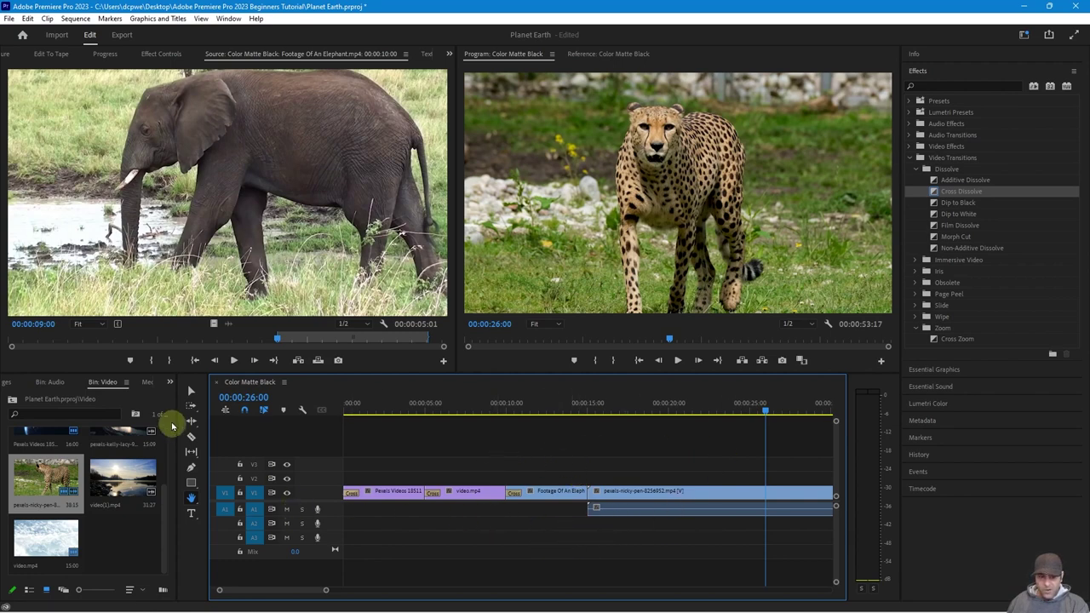
{"action": "left_click", "coordinate": [191, 390]}
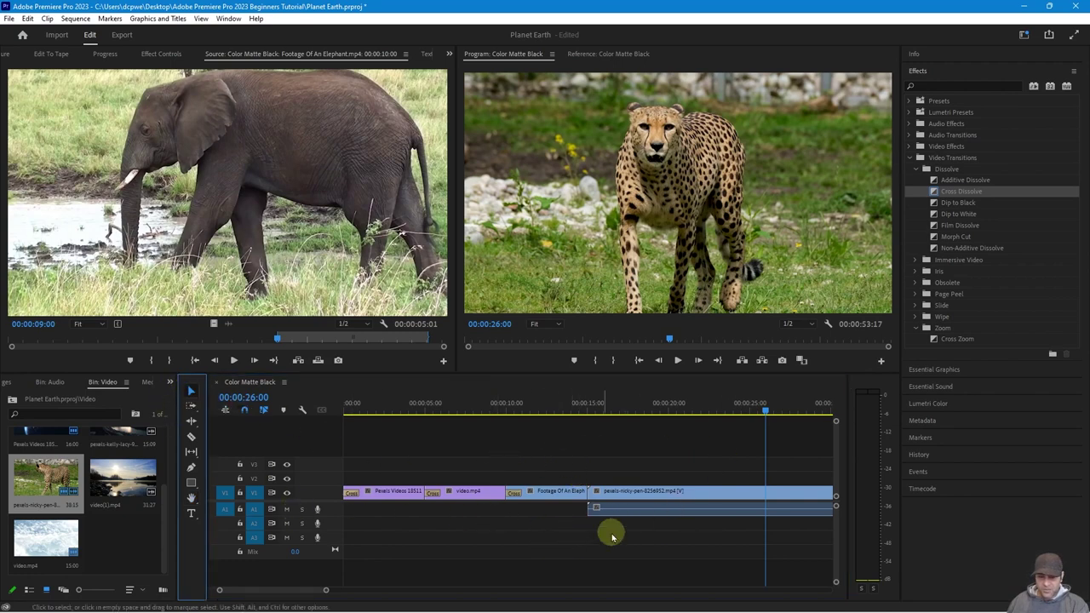
{"action": "scroll", "coordinate": [621, 496], "scroll_direction": "down", "scroll_amount": 10}
{"action": "scroll", "coordinate": [621, 496], "scroll_direction": "up", "scroll_amount": 10}
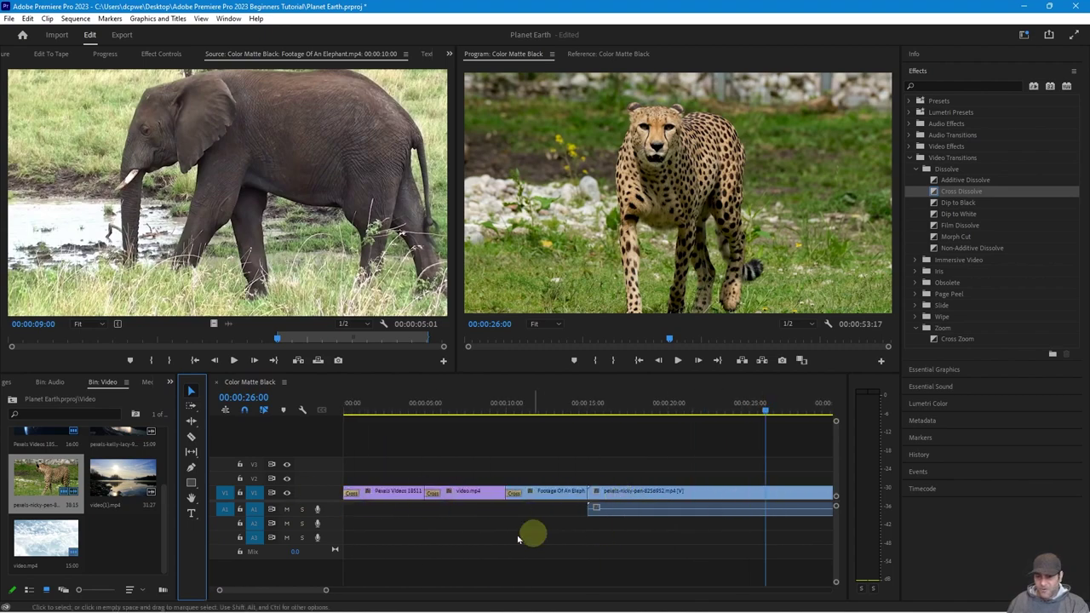
{"action": "mouse_move", "coordinate": [266, 592]}
{"action": "left_mouse_down"}
{"action": "mouse_move", "coordinate": [652, 596]}
{"action": "mouse_move", "coordinate": [681, 610]}
{"action": "mouse_move", "coordinate": [258, 593]}
{"action": "left_mouse_up"}
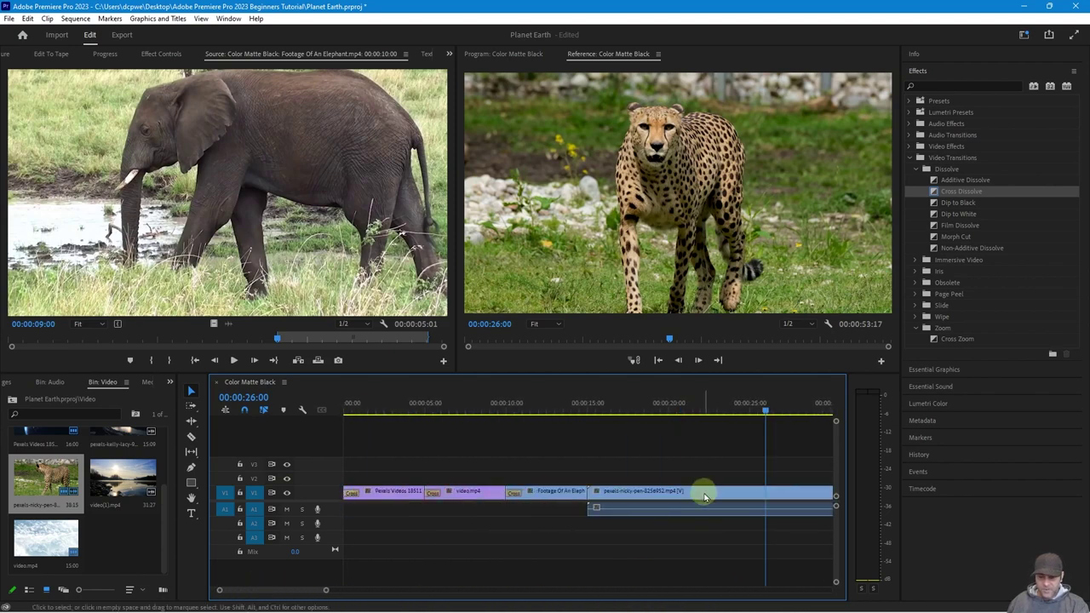
- Split the cheetah clip at 00:00:20:00 with the Razor tool and return to the Selection tool
{"action": "mouse_move", "coordinate": [596, 407]}
{"action": "left_mouse_down"}
{"action": "mouse_move", "coordinate": [662, 408]}
{"action": "mouse_move", "coordinate": [587, 414]}
{"action": "left_mouse_up"}
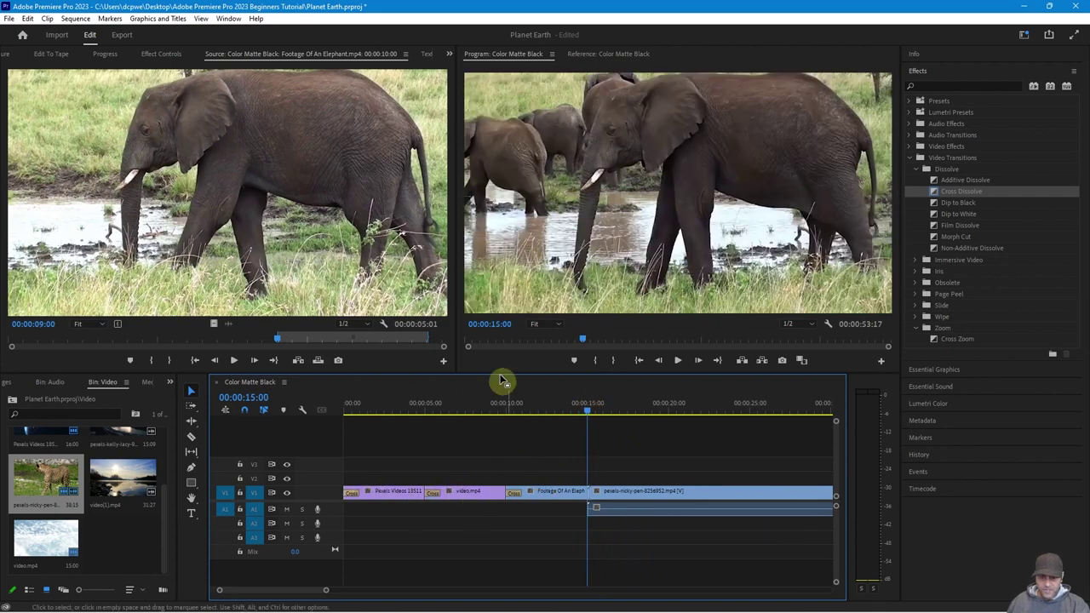
{"action": "left_click_drag", "start_coordinate": [586, 412], "coordinate": [671, 418]}
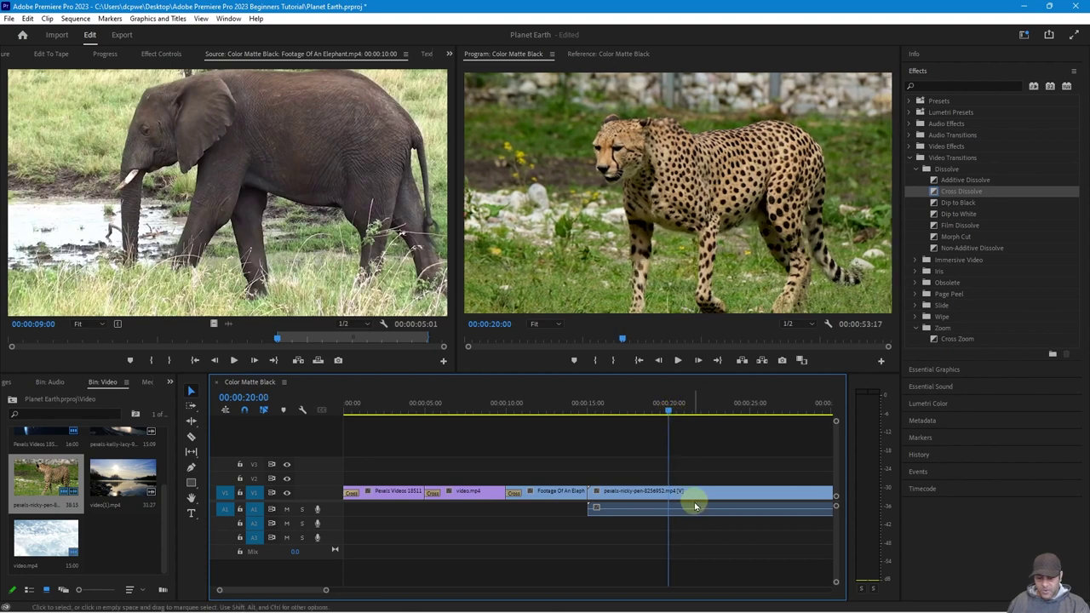
{"action": "key", "text": "c"}
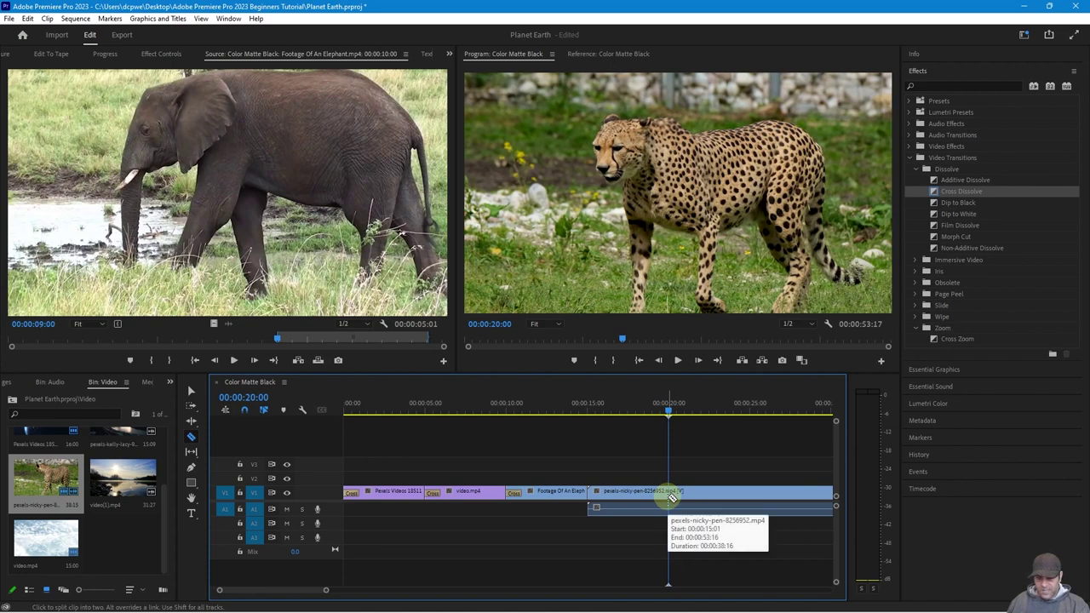
{"action": "left_click", "coordinate": [191, 431]}
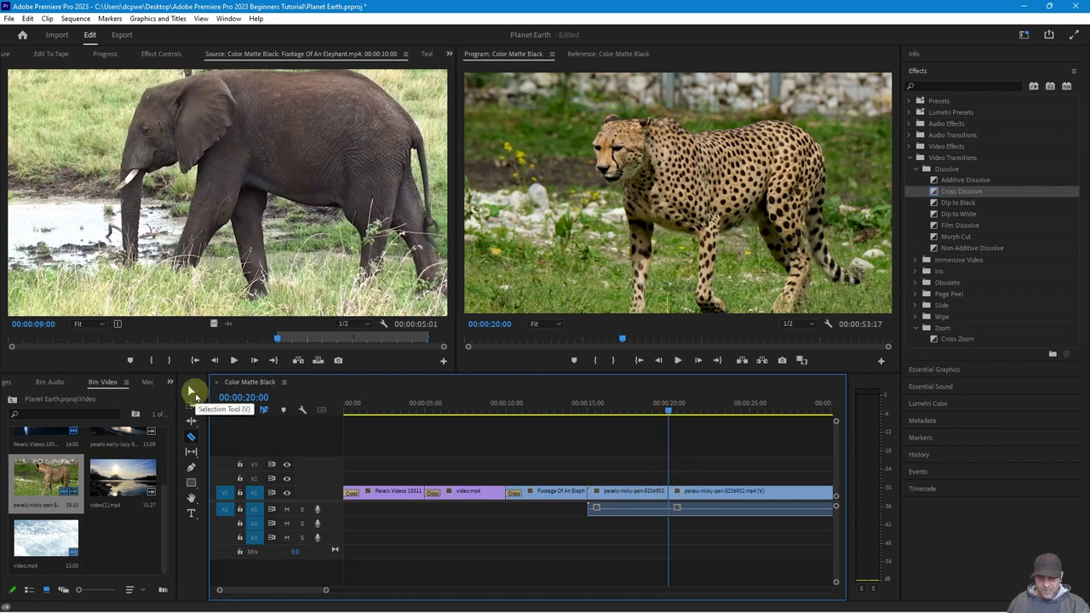
{"action": "left_click", "coordinate": [192, 391]}
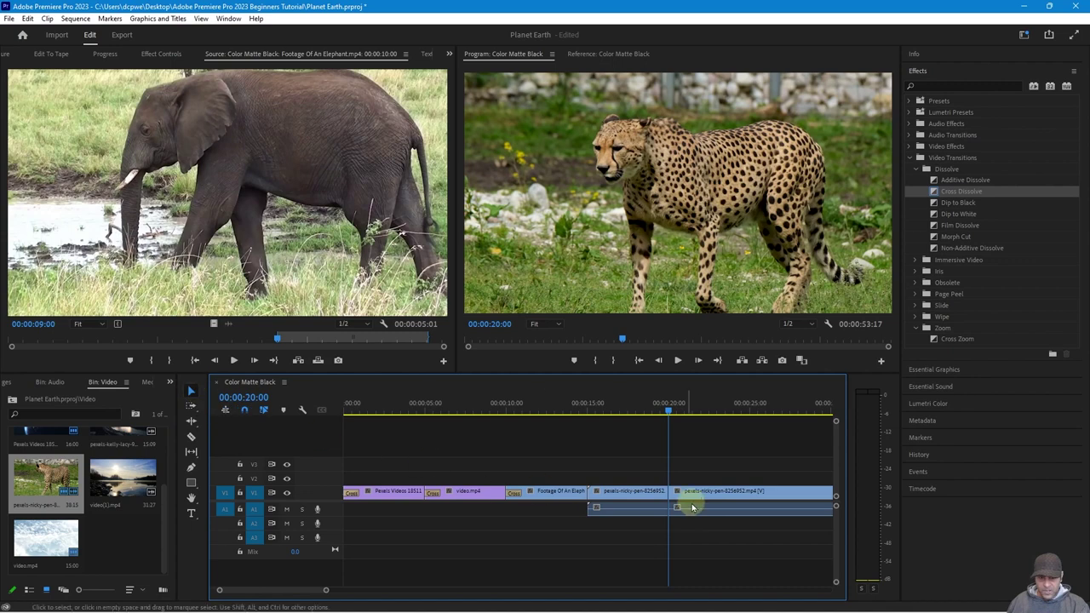
- Delete the cheetah footage after 00:00:20:00 and add a Cross Dissolve at the start of the remaining cheetah clip
{"action": "left_click", "coordinate": [746, 495]}
{"action": "key", "text": "Delete"}
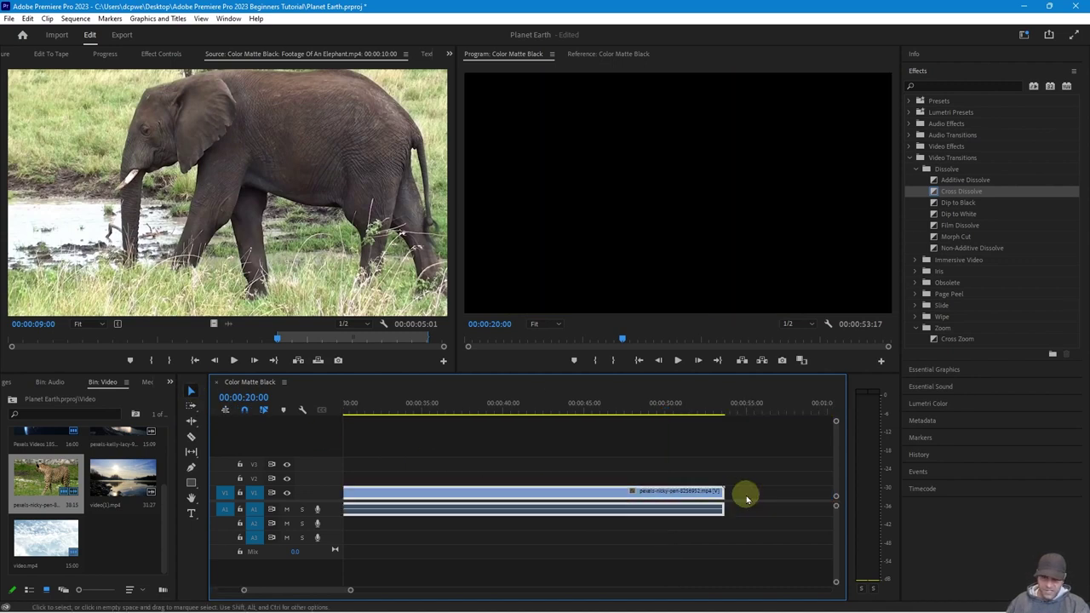
{"action": "scroll", "coordinate": [576, 534], "scroll_direction": "up", "scroll_amount": 5}
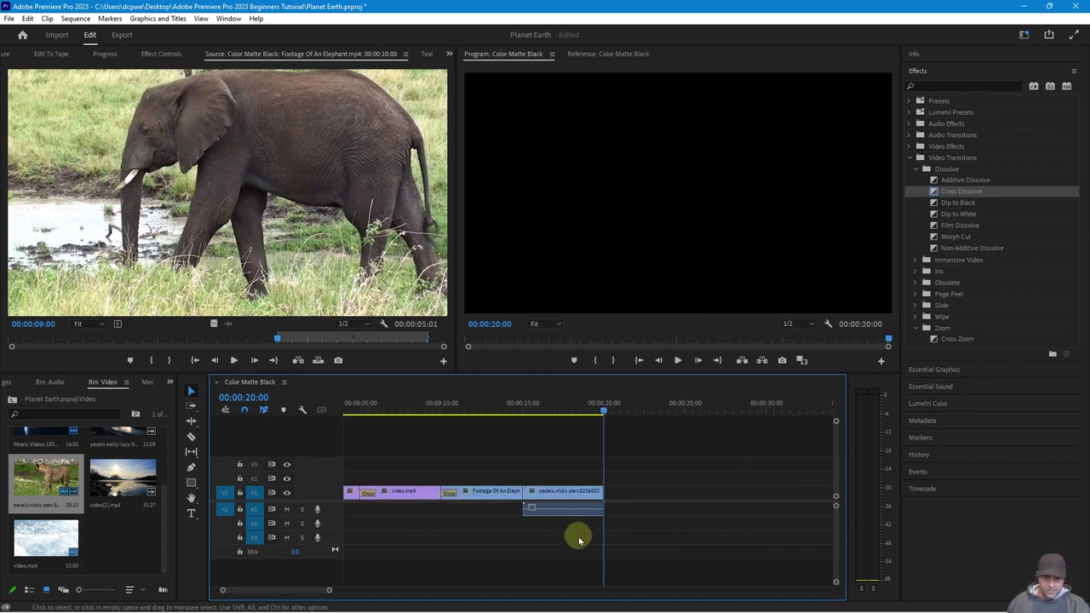
{"action": "left_click_drag", "start_coordinate": [567, 419], "coordinate": [618, 426]}
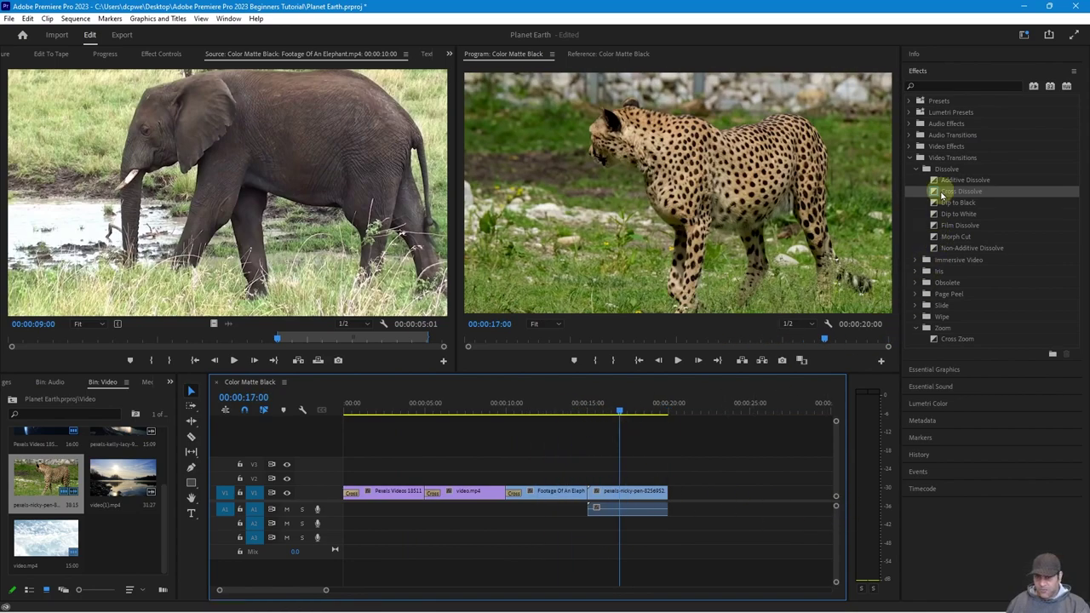
{"action": "left_click_drag", "start_coordinate": [941, 196], "coordinate": [602, 497]}
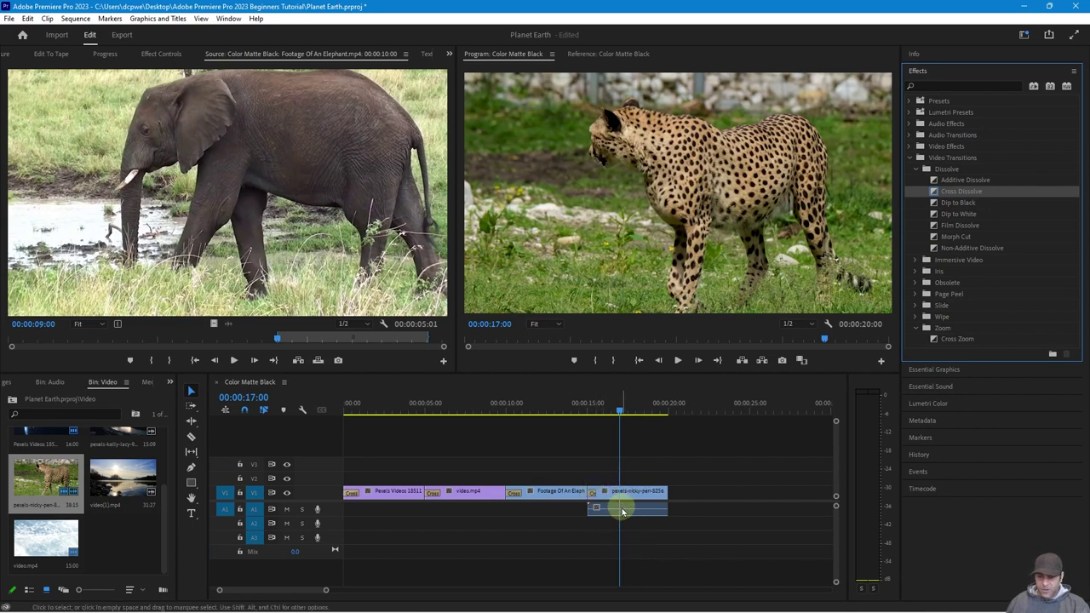
- Unlink the cheetah clip's audio from its video and delete the audio from A1
{"action": "left_click", "coordinate": [624, 511]}
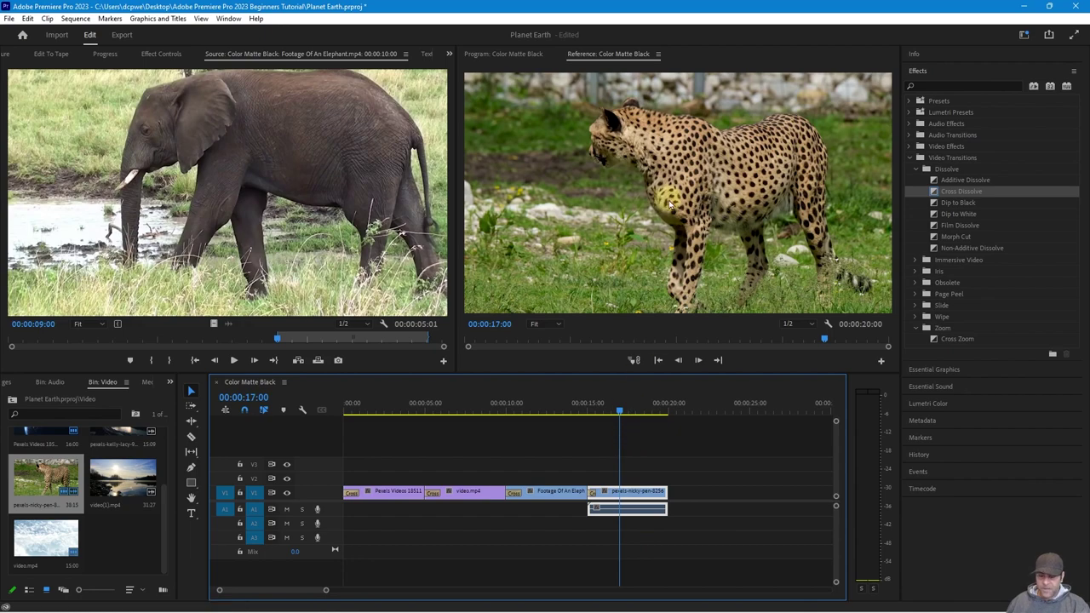
{"action": "right_click", "coordinate": [627, 510]}
{"action": "left_click", "coordinate": [678, 209]}
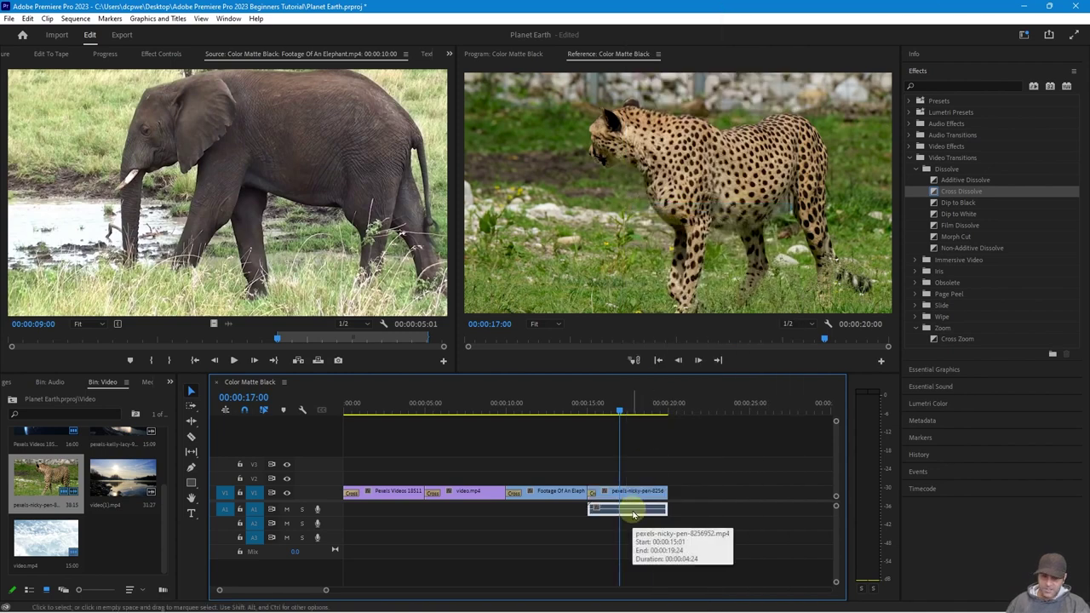
{"action": "key", "text": "Delete"}
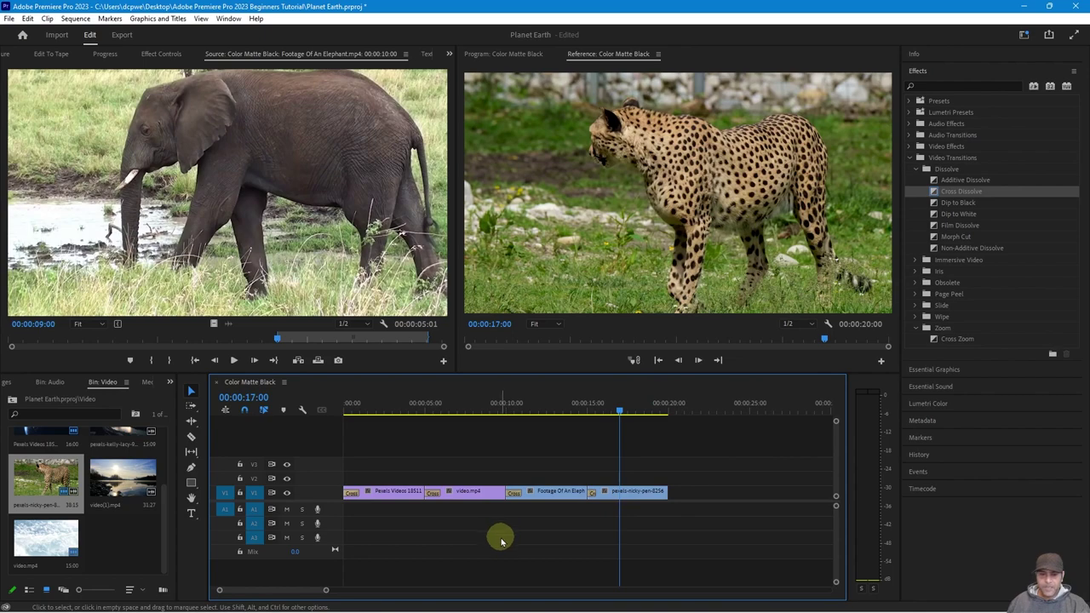
- Scrub through the cheetah section of the sequence up to 00:00:18:01 and save the project
{"action": "left_click_drag", "start_coordinate": [562, 409], "coordinate": [586, 415]}
{"action": "left_click_drag", "start_coordinate": [594, 416], "coordinate": [634, 417]}
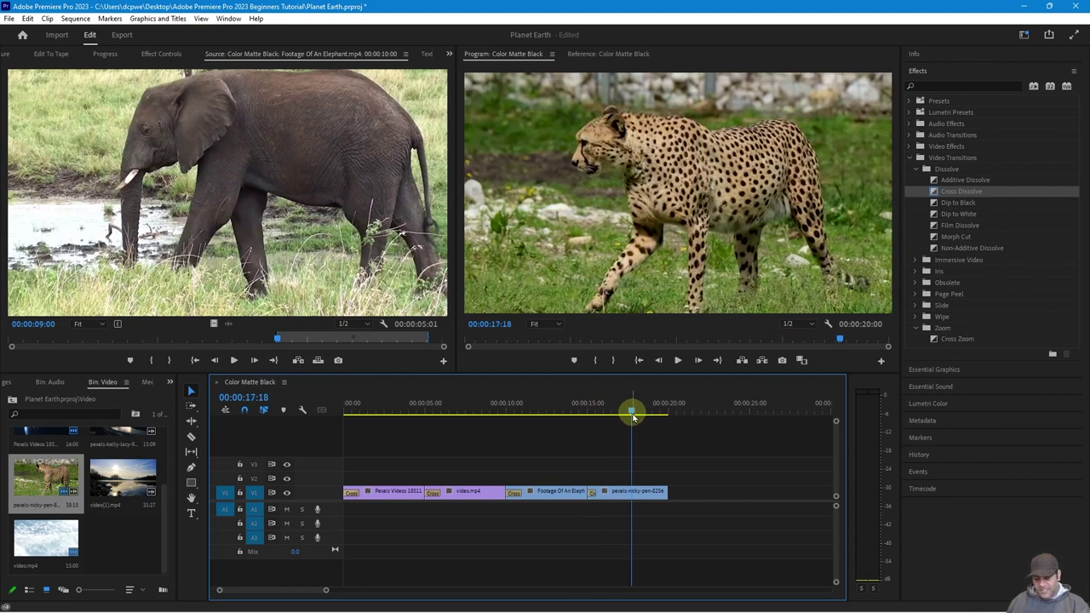
{"action": "key", "text": "ctrl+s"}
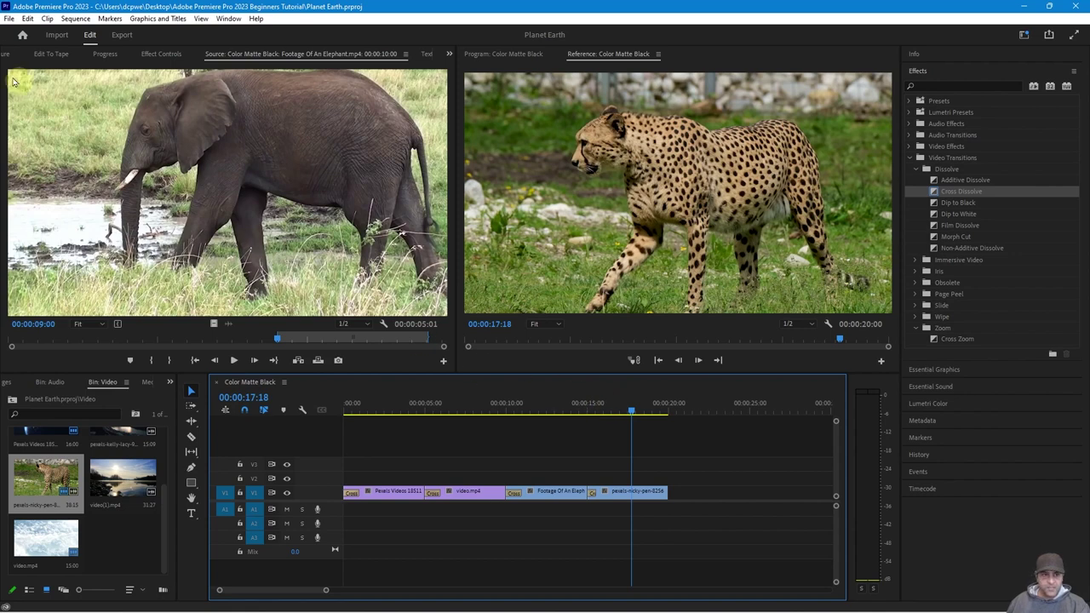
{"action": "left_click", "coordinate": [9, 18]}
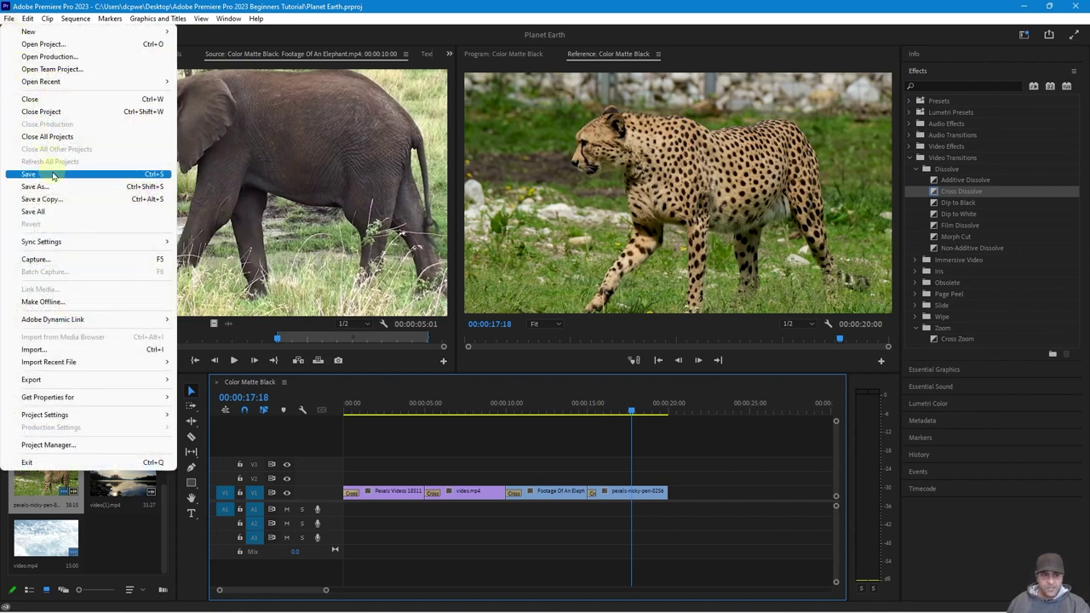
{"action": "left_click", "coordinate": [156, 174]}
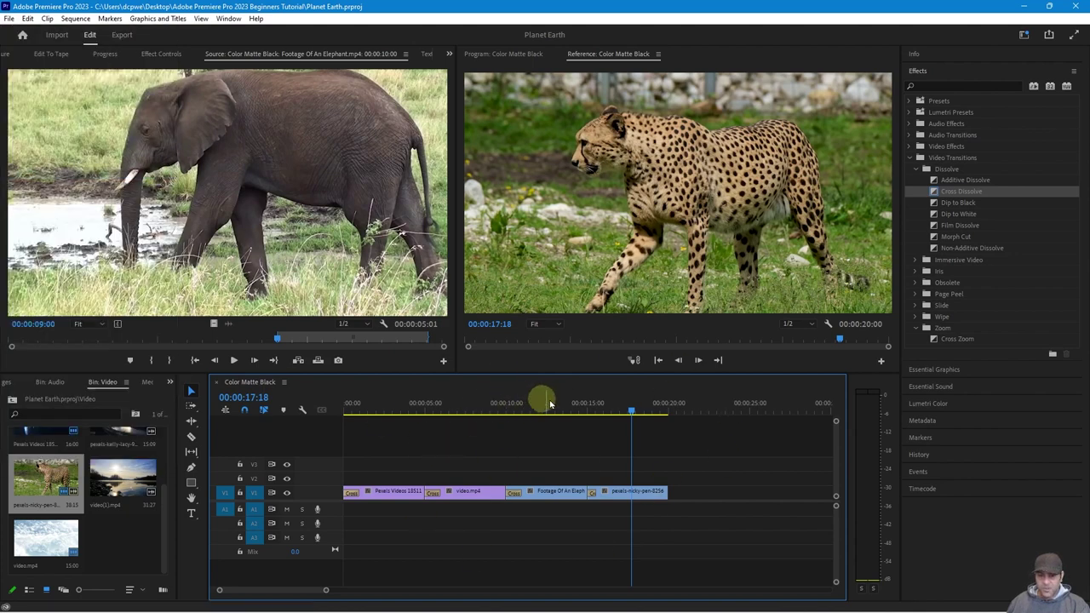
{"action": "left_click", "coordinate": [634, 414]}
{"action": "left_click_drag", "start_coordinate": [631, 414], "coordinate": [636, 415]}
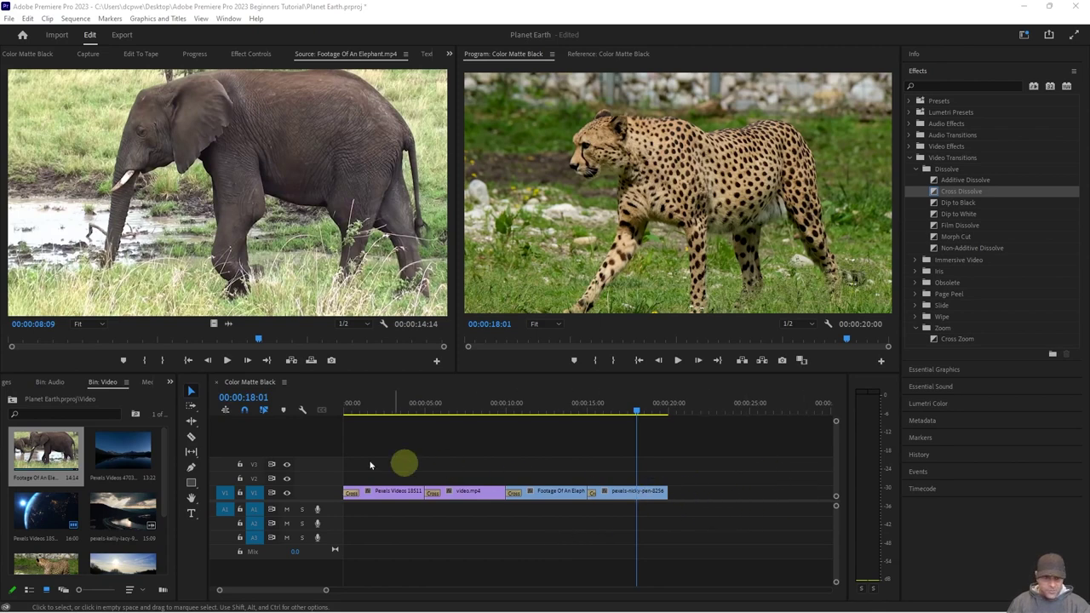
- Show the Planet Earth project contents, open the images bin and find the picture of the walking tiger
{"action": "left_click", "coordinate": [170, 382]}
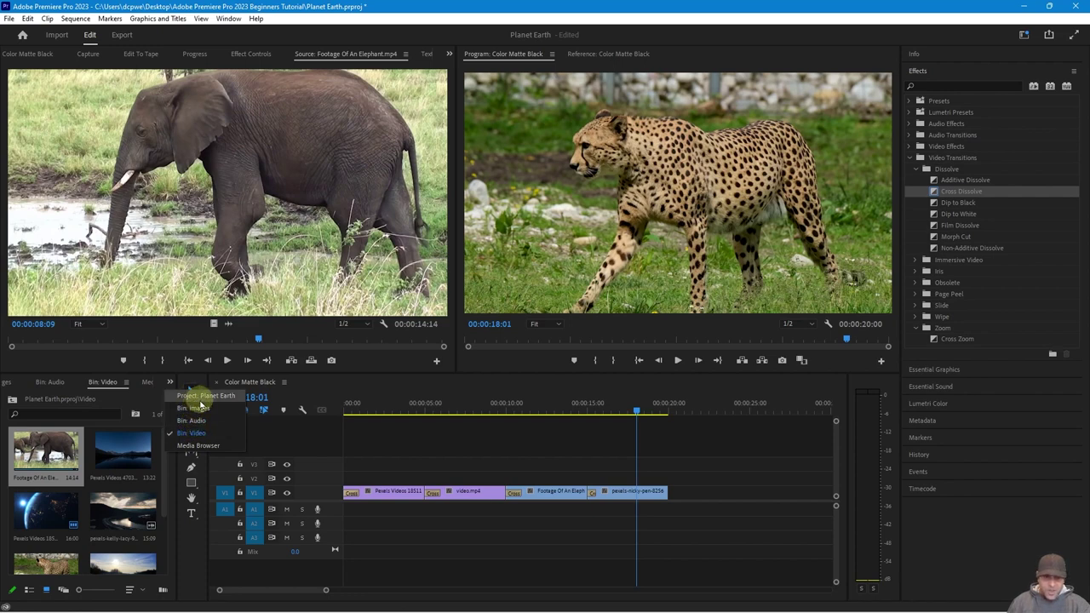
{"action": "left_click", "coordinate": [197, 397]}
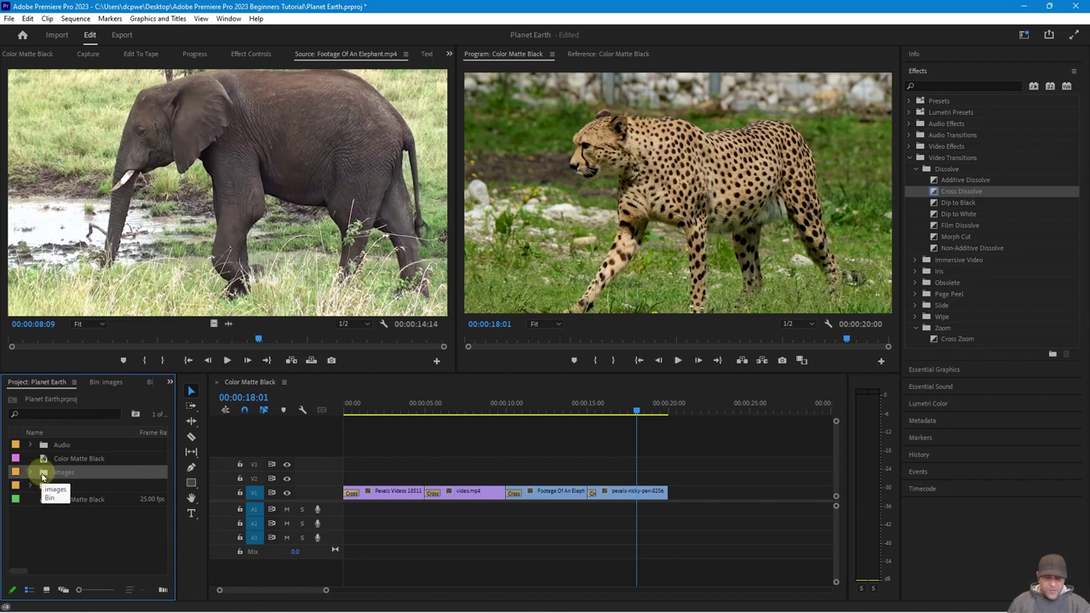
{"action": "left_click", "coordinate": [168, 384]}
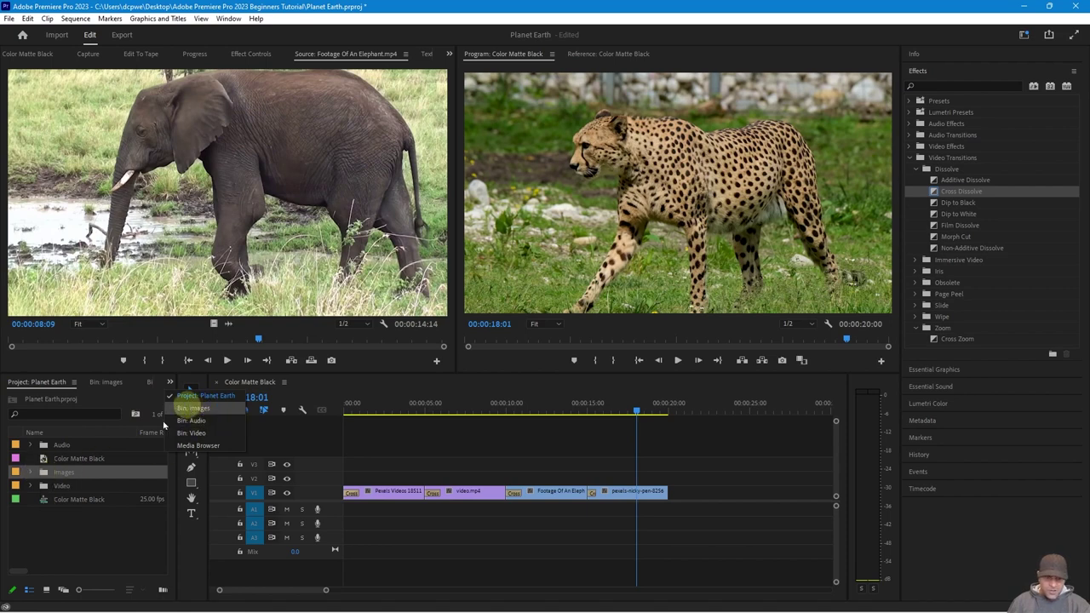
{"action": "left_click", "coordinate": [47, 478]}
{"action": "double_click", "coordinate": [47, 479]}
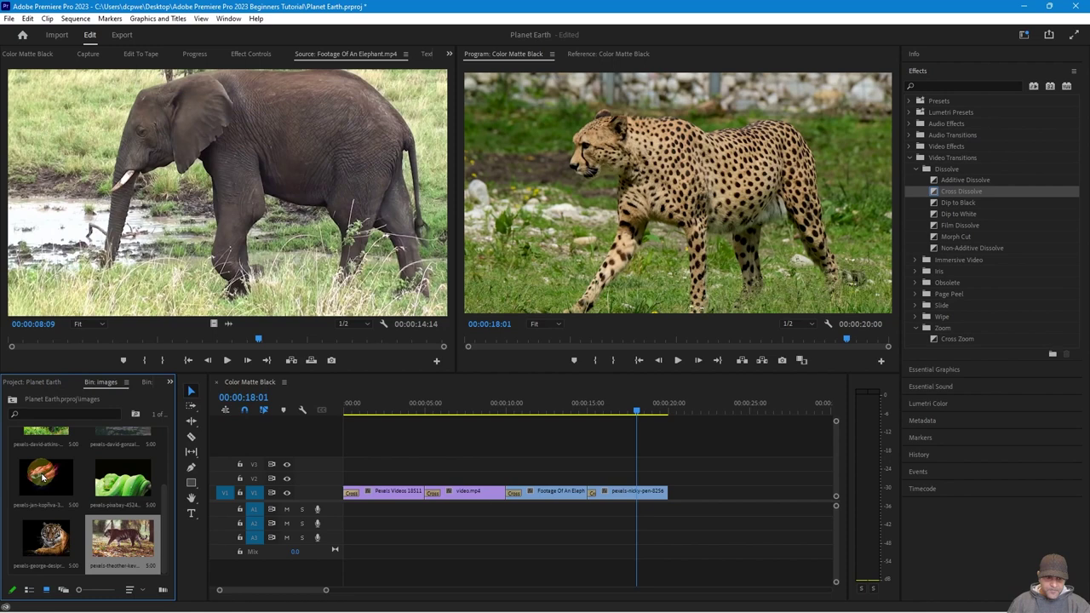
{"action": "scroll", "coordinate": [75, 532], "scroll_direction": "down", "scroll_amount": 2}
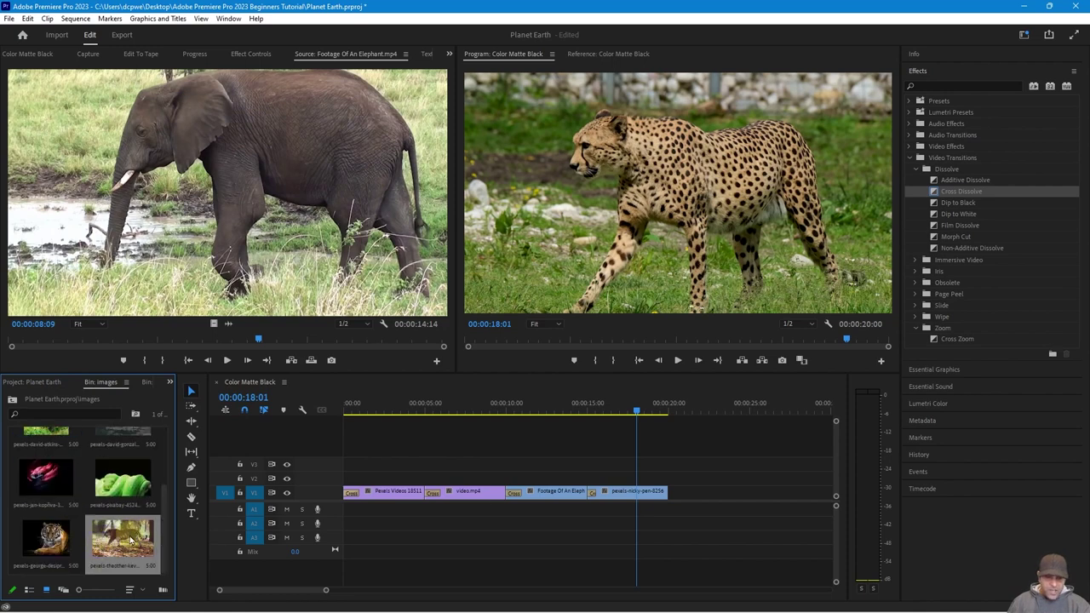
- Place the walking tiger image on V1 with a short gap after the cheetah clip and move the playhead to 00:00:24:05
{"action": "left_click_drag", "start_coordinate": [132, 551], "coordinate": [728, 494]}
{"action": "left_click_drag", "start_coordinate": [639, 416], "coordinate": [640, 431]}
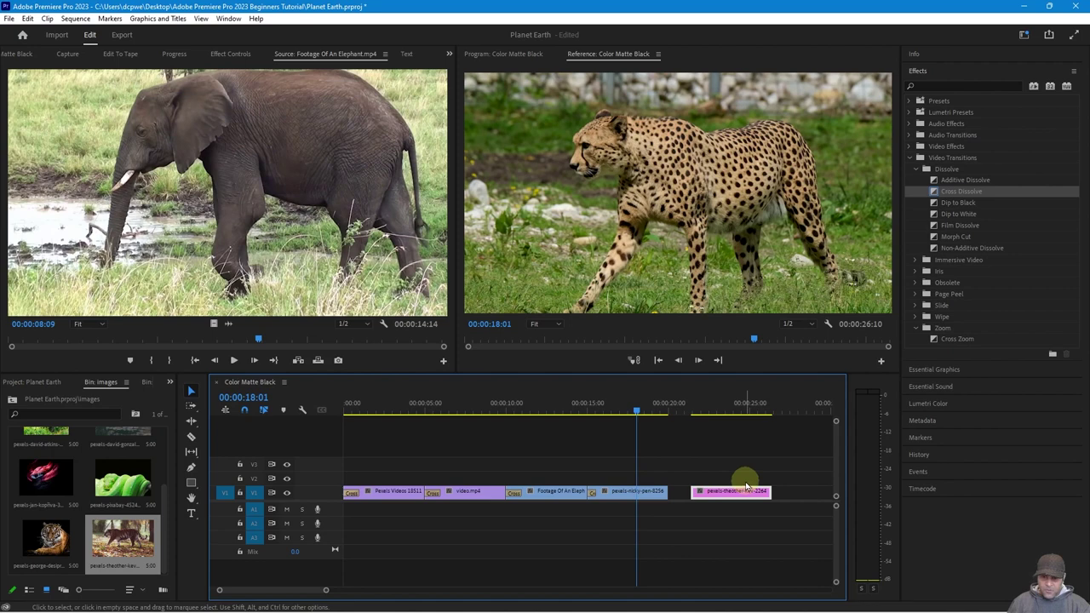
{"action": "left_click_drag", "start_coordinate": [637, 412], "coordinate": [738, 423]}
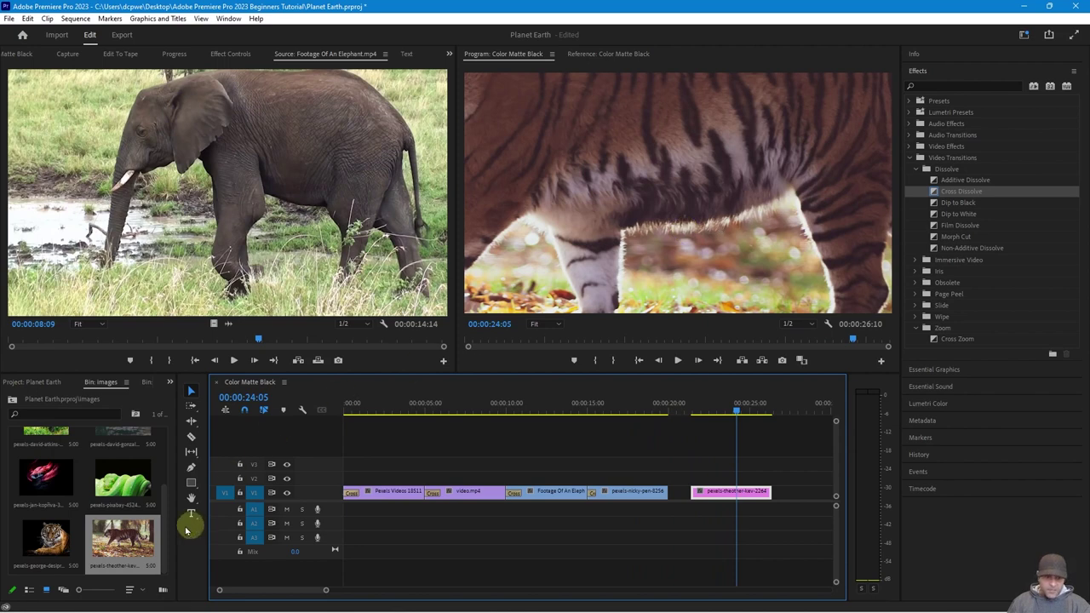
- Preview the walking tiger image in the Source monitor and view the original pexels-theother-kev-2264556.jpg from the Tigers folder on disk
{"action": "double_click", "coordinate": [128, 542]}
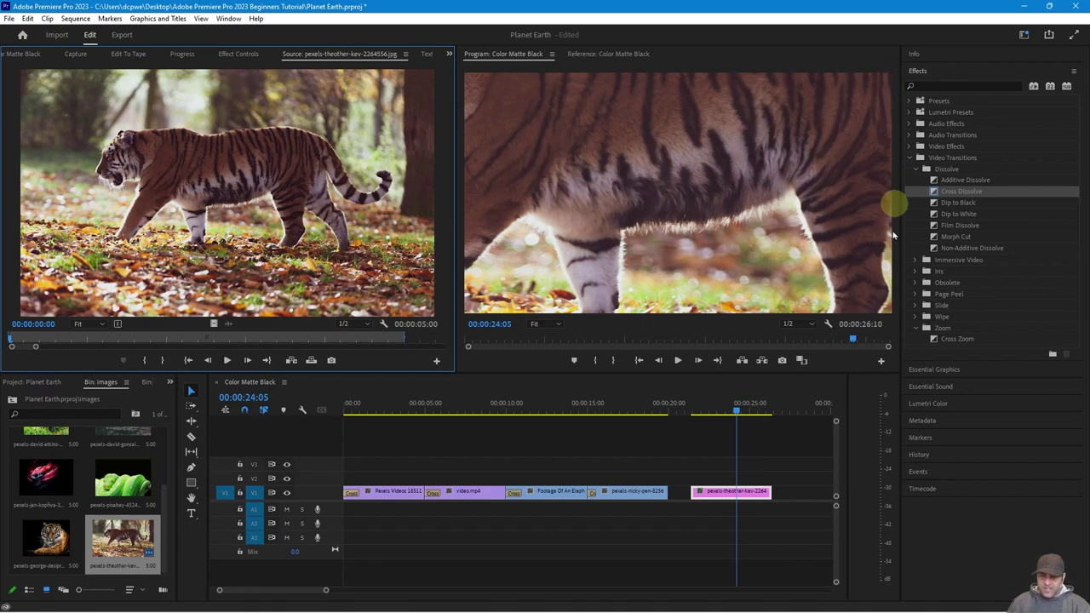
{"action": "left_click", "coordinate": [1024, 6]}
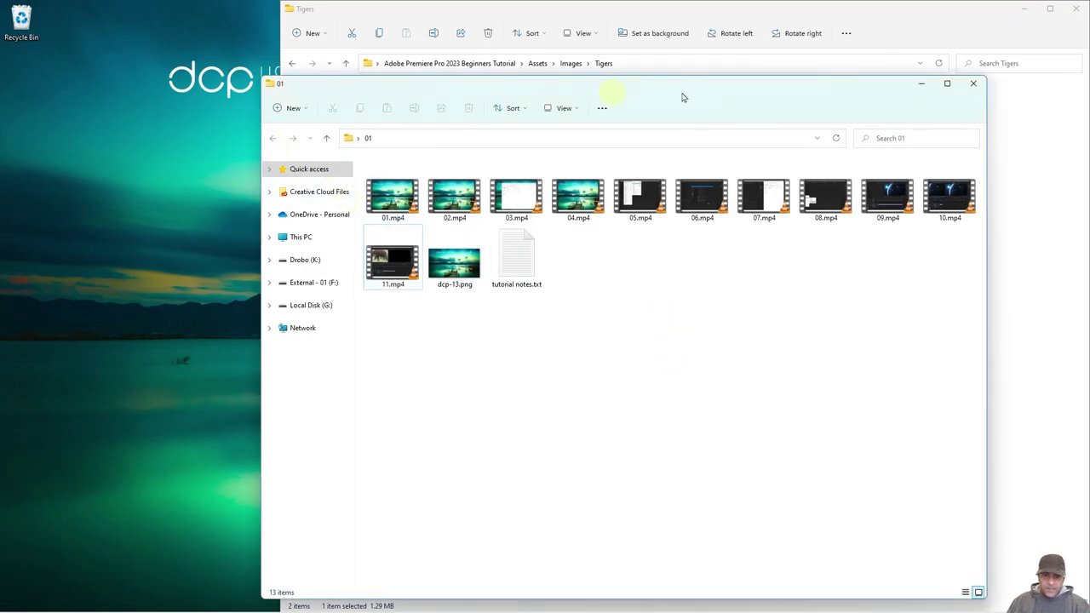
{"action": "left_click", "coordinate": [973, 83]}
{"action": "left_click", "coordinate": [839, 129]}
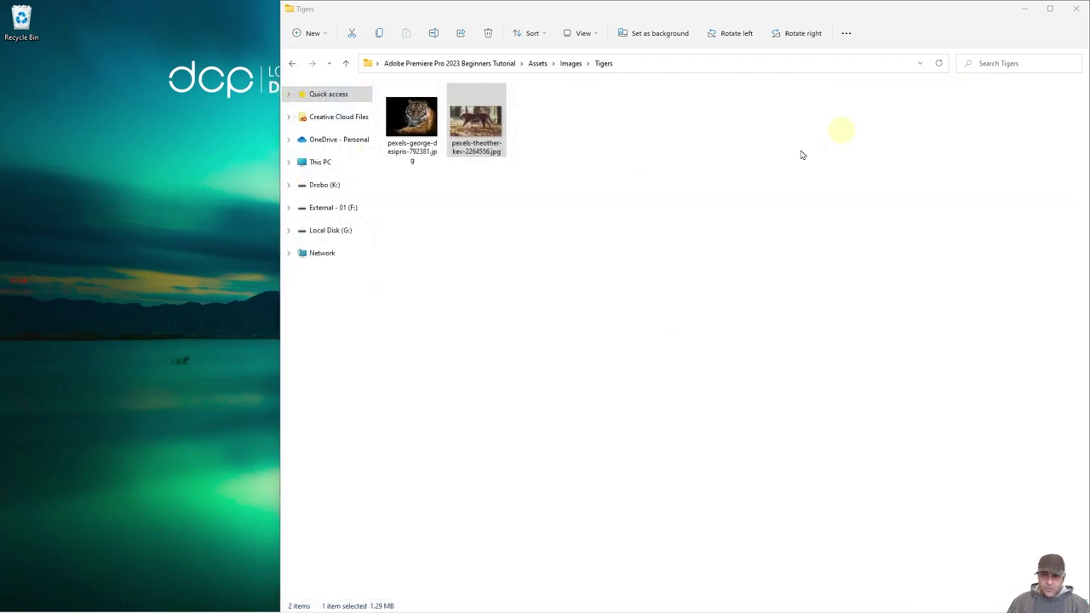
{"action": "left_click", "coordinate": [478, 128]}
{"action": "double_click", "coordinate": [478, 128]}
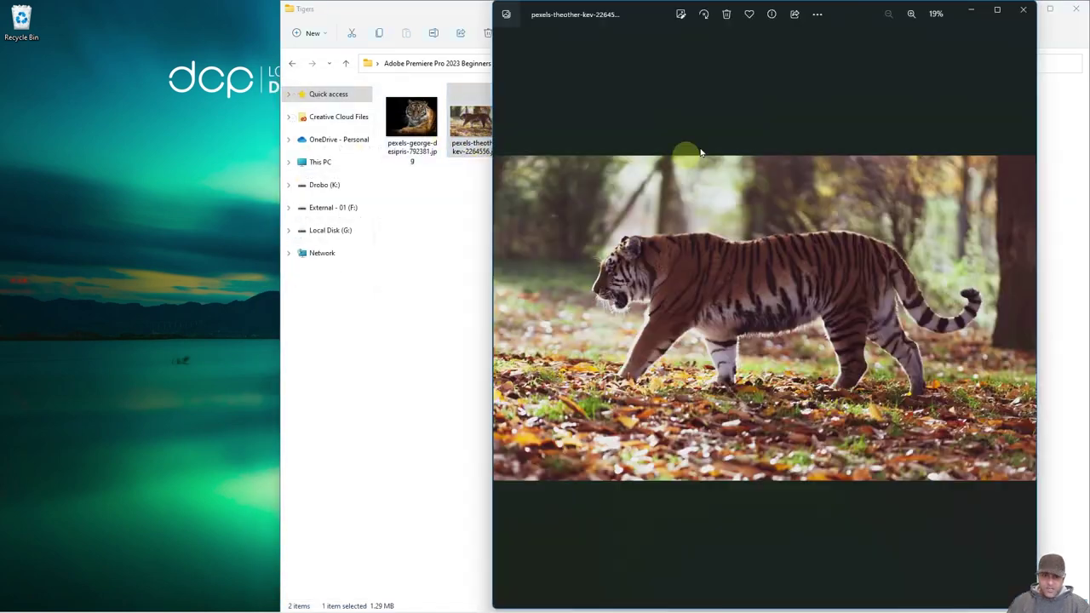
{"action": "left_click", "coordinate": [1025, 12]}
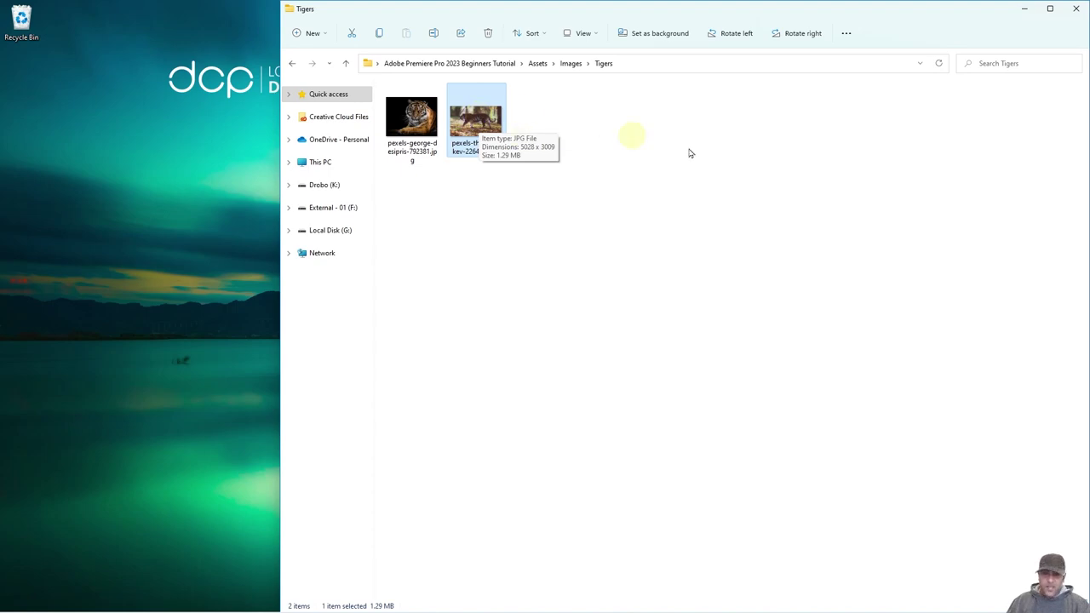
{"action": "left_click", "coordinate": [810, 163]}
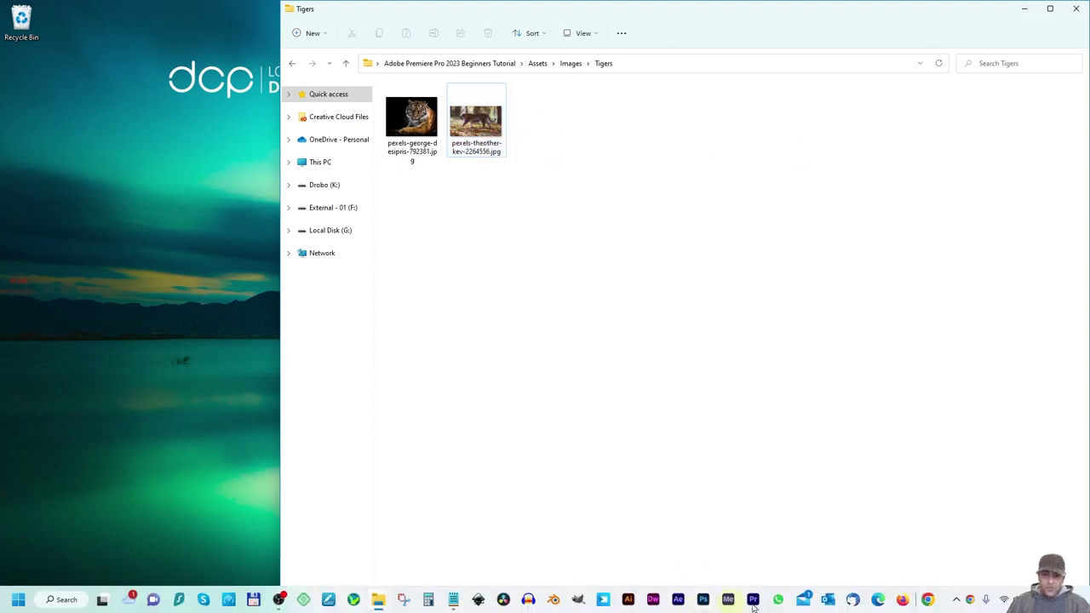
- Switch back to Premiere Pro and apply Scale to Frame Size to the tiger image in the sequence
{"action": "mouse_move", "coordinate": [754, 604]}
{"action": "left_click", "coordinate": [754, 603]}
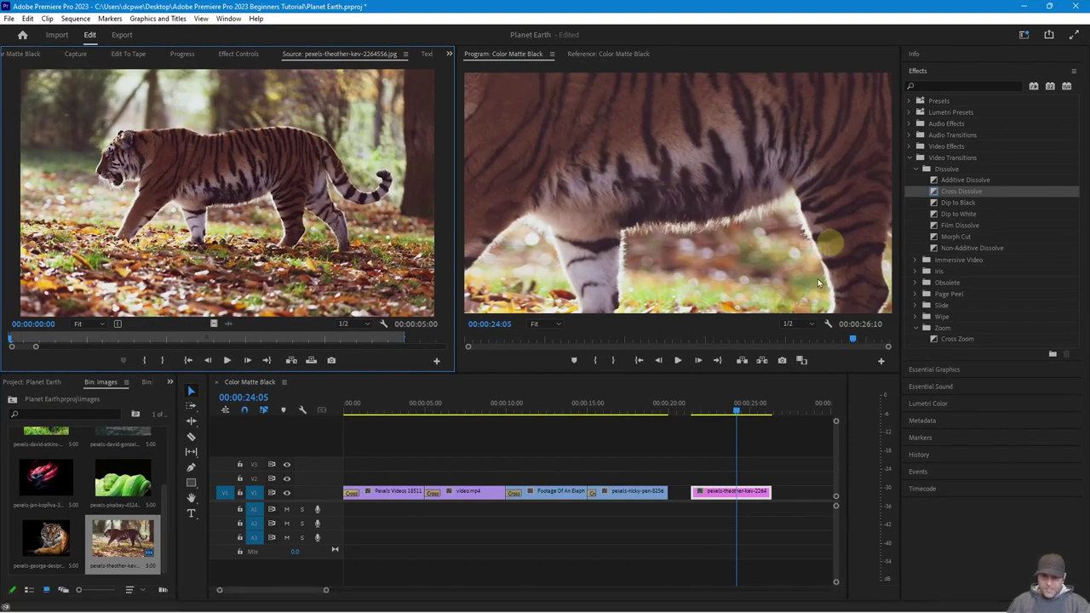
{"action": "right_click", "coordinate": [726, 492]}
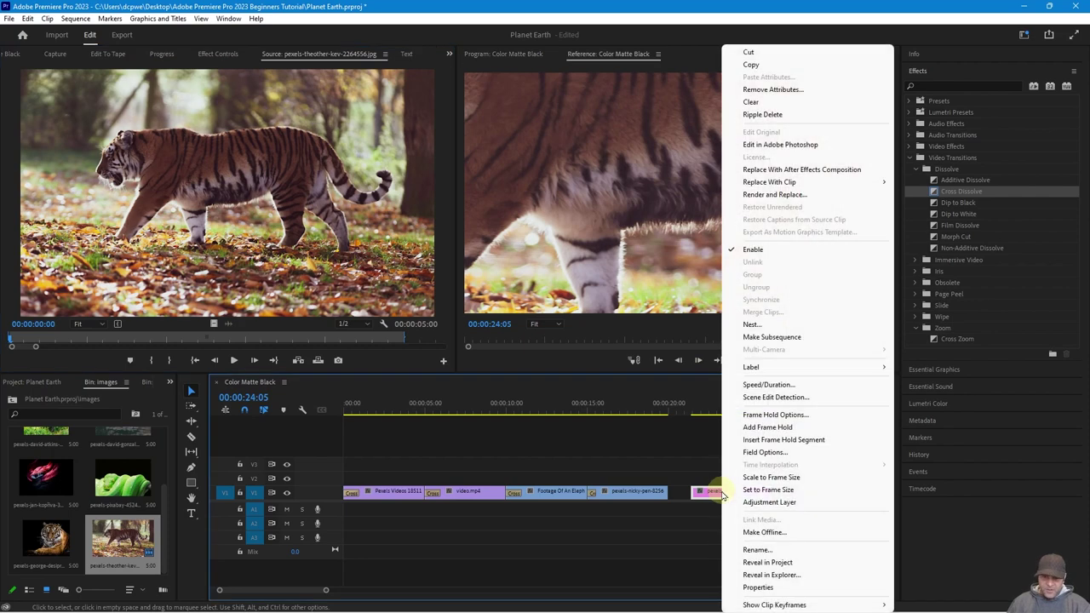
{"action": "left_click", "coordinate": [772, 478]}
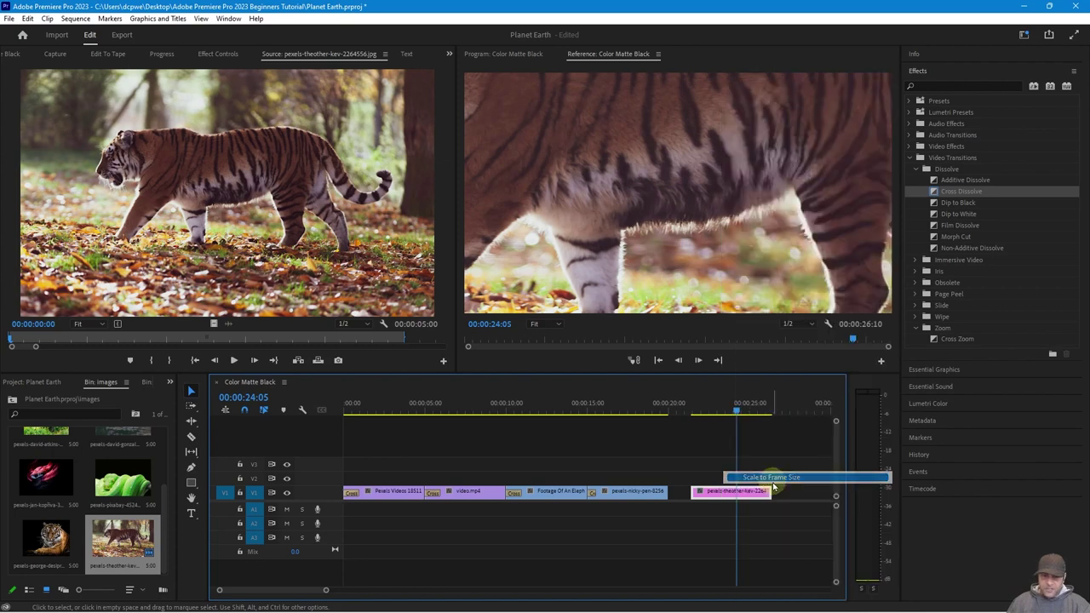
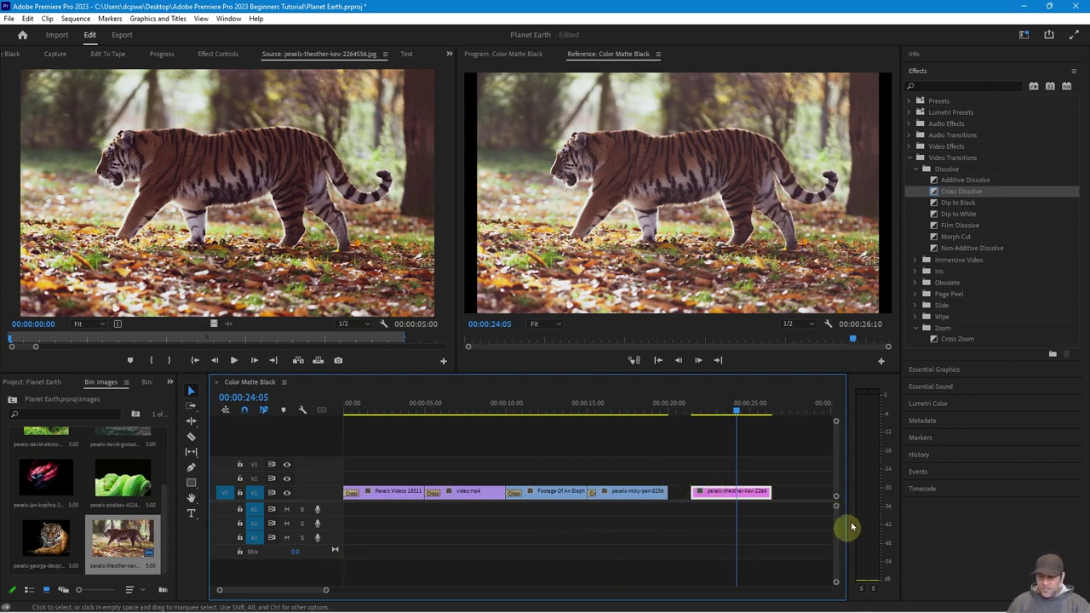
- Select all clips in the sequence, close the gap before the tiger image and scrub over it to 00:00:22:07
{"action": "left_click", "coordinate": [775, 528]}
{"action": "left_click_drag", "start_coordinate": [800, 511], "coordinate": [511, 547]}
{"action": "key", "text": "ctrl+a"}
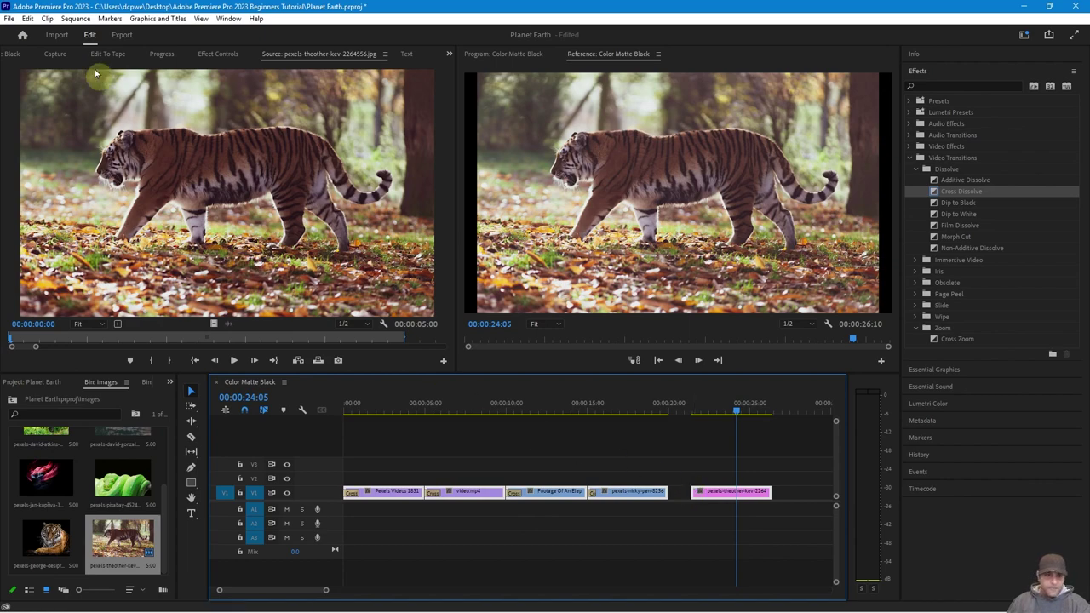
{"action": "left_click", "coordinate": [50, 18]}
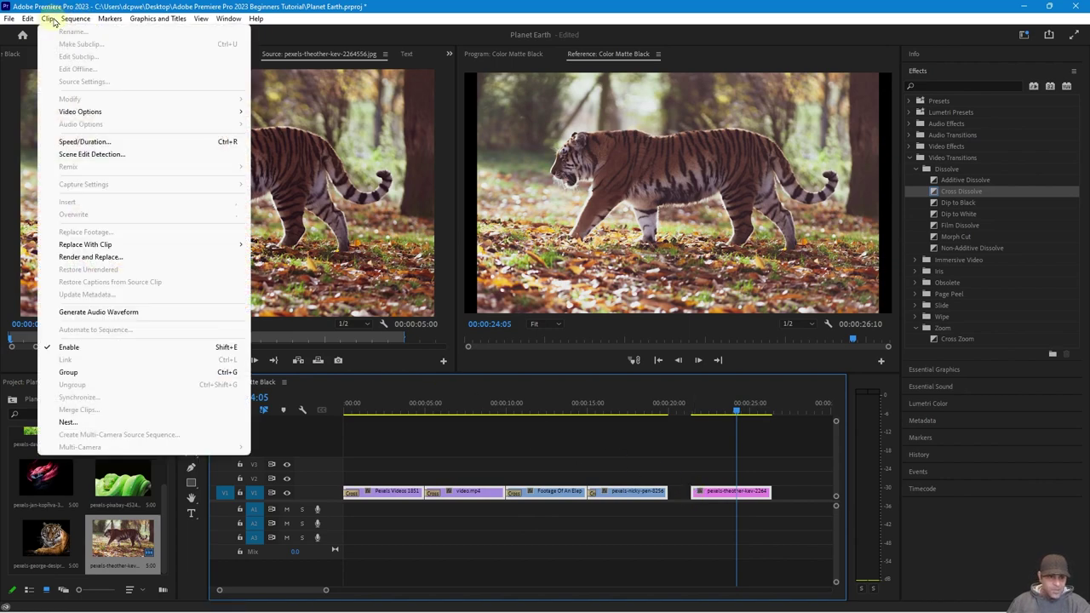
{"action": "mouse_move", "coordinate": [75, 19]}
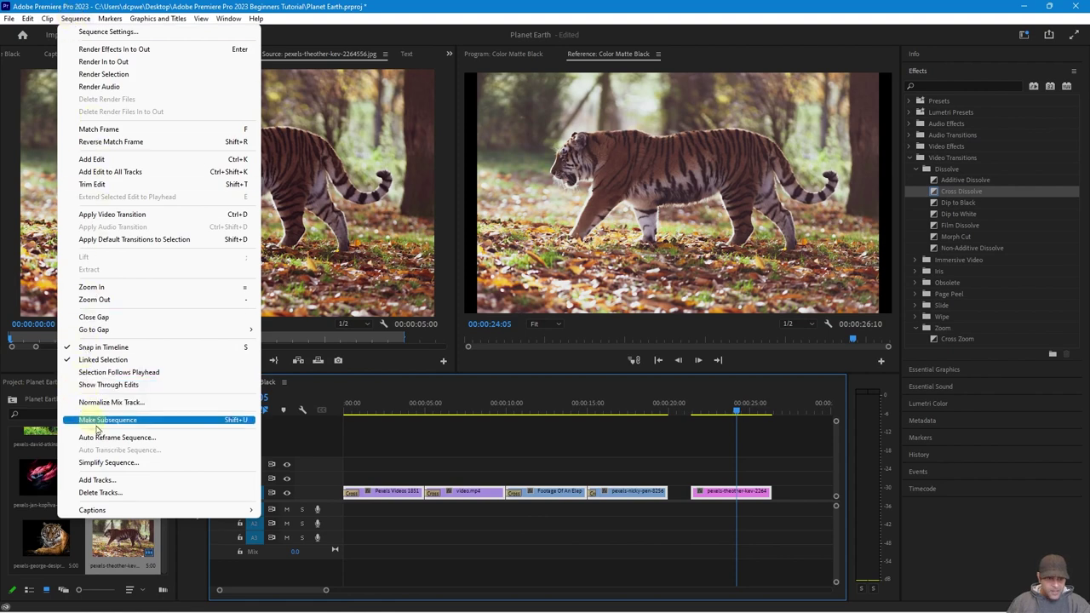
{"action": "left_click", "coordinate": [96, 317]}
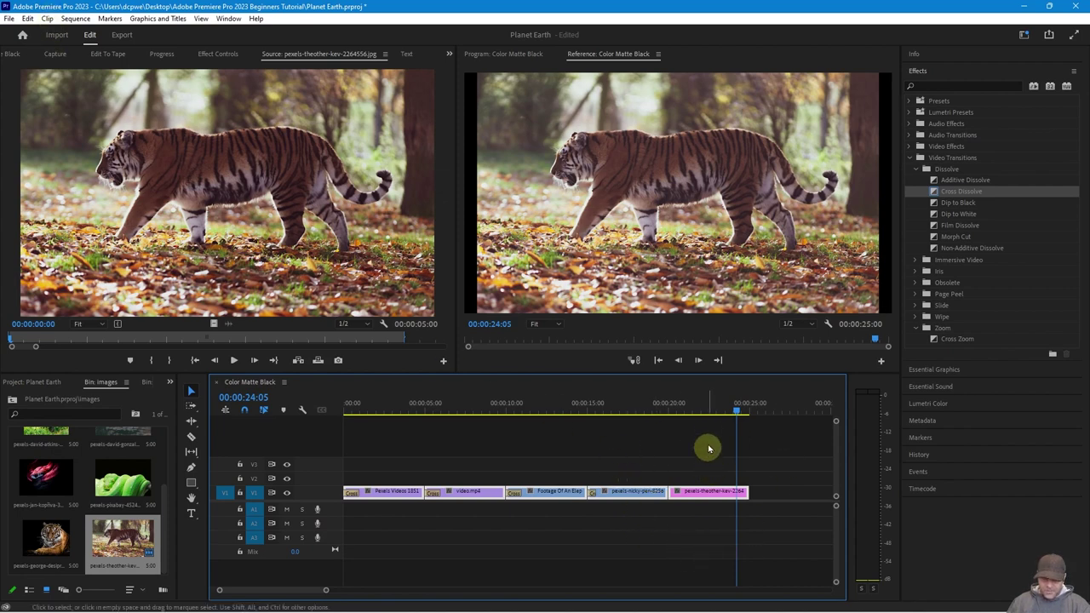
{"action": "left_click", "coordinate": [702, 410]}
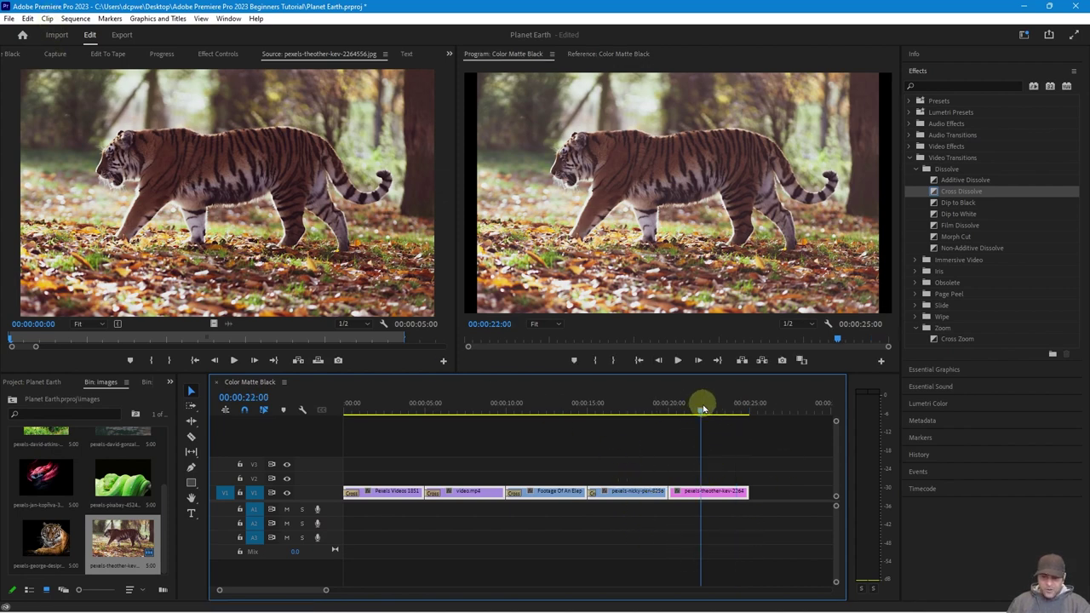
{"action": "left_click_drag", "start_coordinate": [702, 409], "coordinate": [706, 402]}
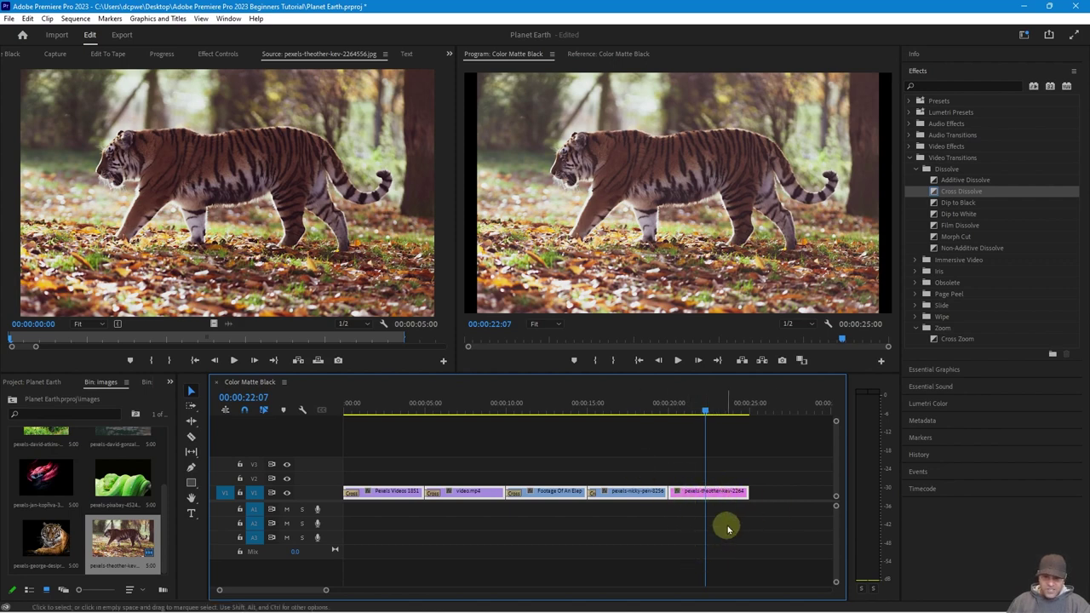
- Select only the walking tiger image in the sequence and display its Effect Controls
{"action": "left_click", "coordinate": [823, 478]}
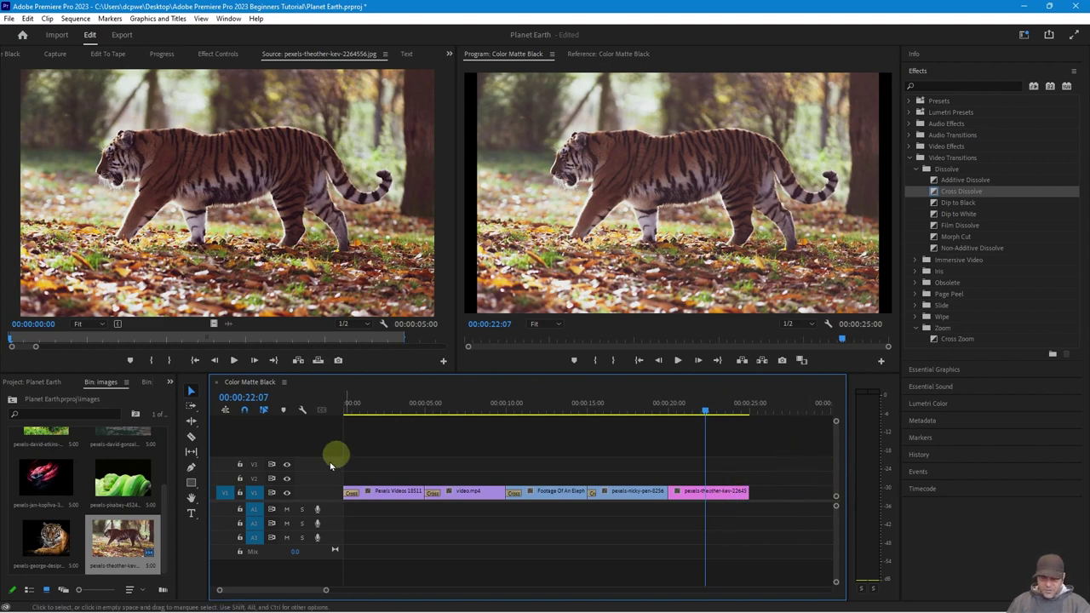
{"action": "key", "text": "ctrl+a"}
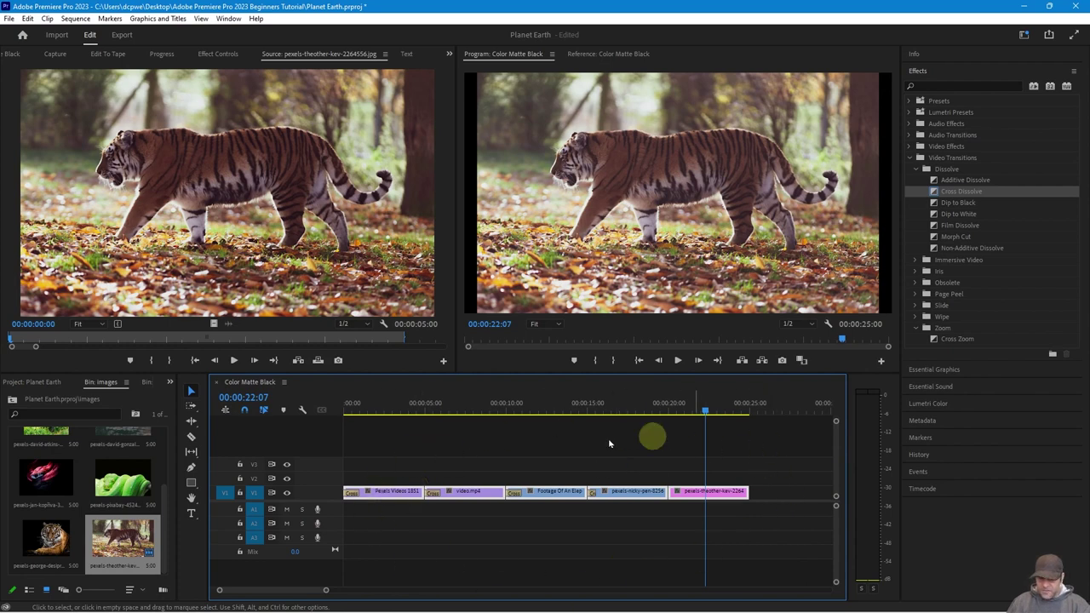
{"action": "left_click", "coordinate": [780, 447]}
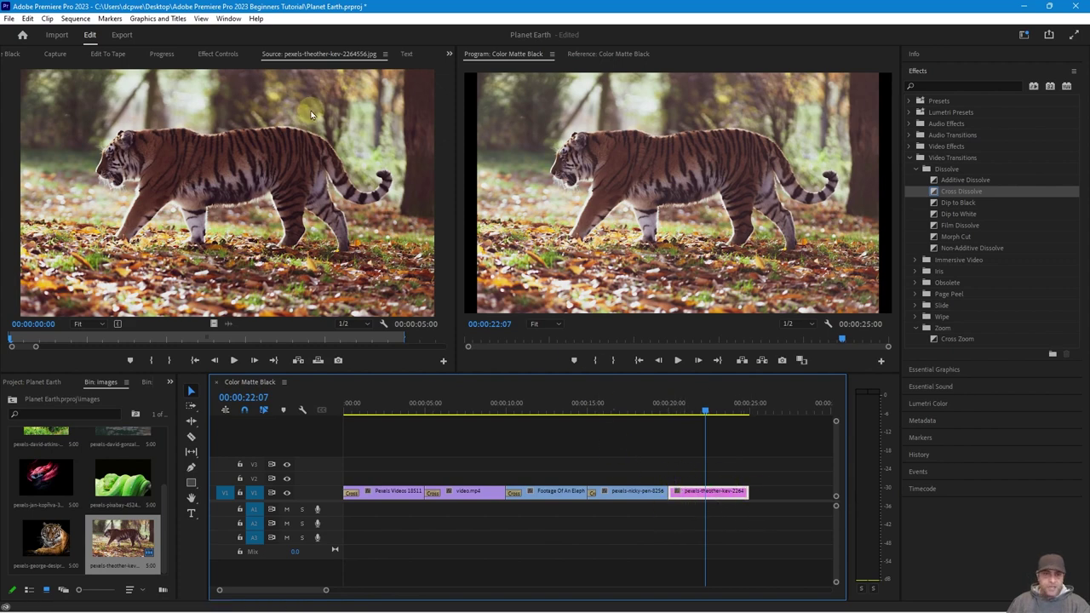
{"action": "left_click", "coordinate": [228, 19]}
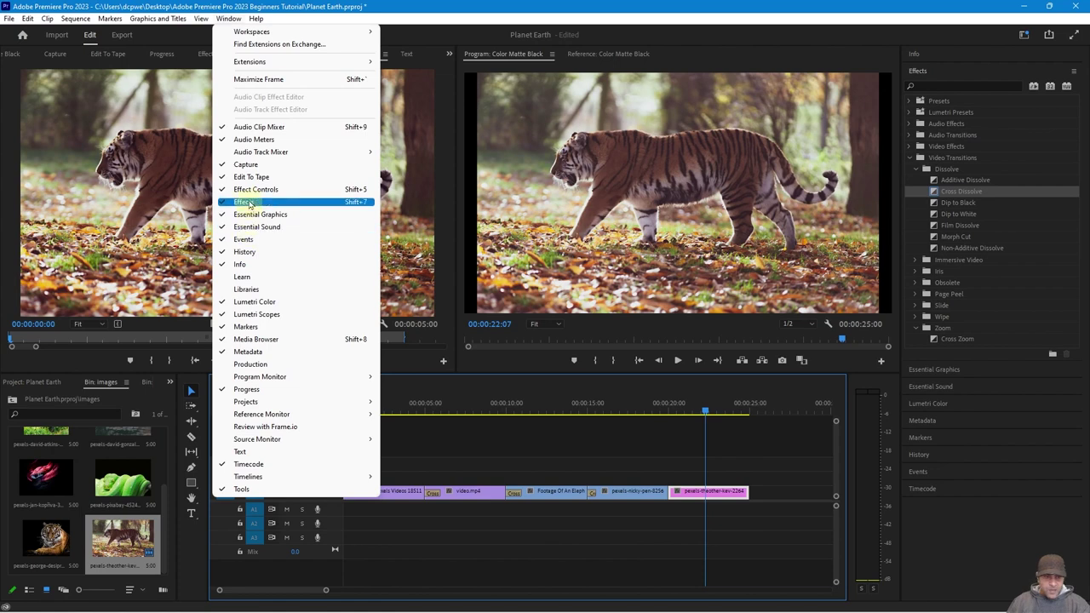
{"action": "left_click", "coordinate": [349, 193]}
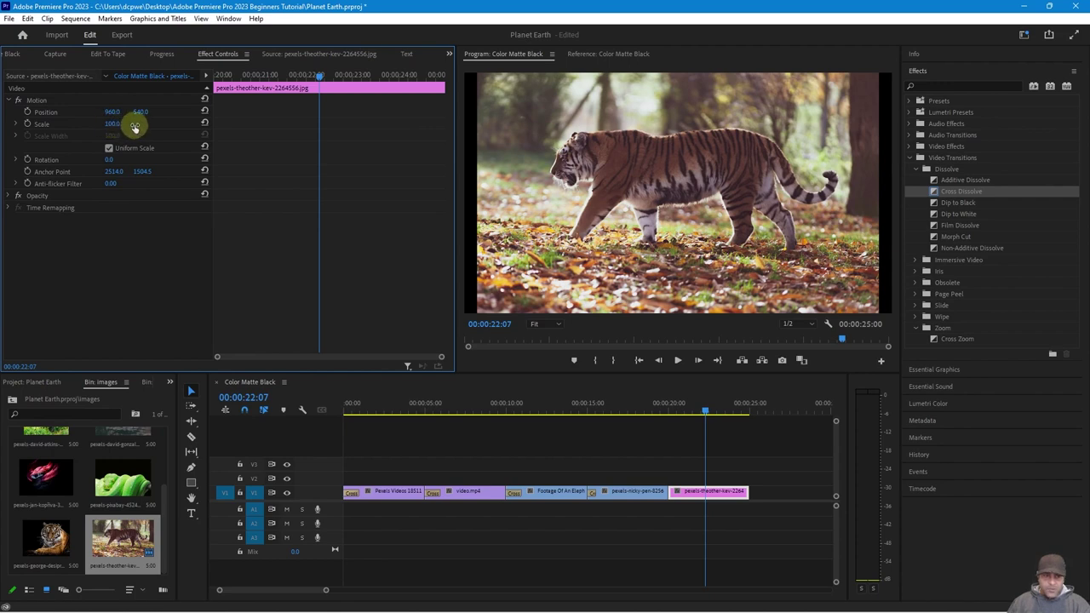
- Set the tiger image's Scale to 111.0 so it fills the frame width
{"action": "mouse_move", "coordinate": [113, 121]}
{"action": "left_mouse_down"}
{"action": "mouse_move", "coordinate": [82, 122]}
{"action": "mouse_move", "coordinate": [113, 124]}
{"action": "left_mouse_up"}
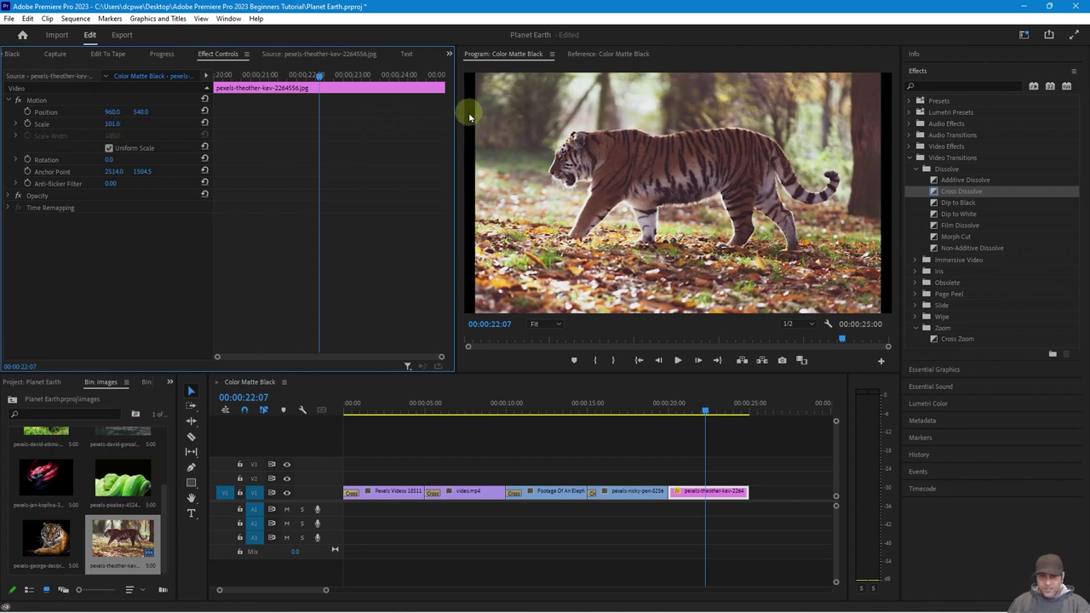
{"action": "left_click", "coordinate": [110, 123]}
{"action": "left_click_drag", "start_coordinate": [112, 124], "coordinate": [110, 142]}
{"action": "left_click", "coordinate": [110, 126]}
{"action": "key", "text": "Return"}
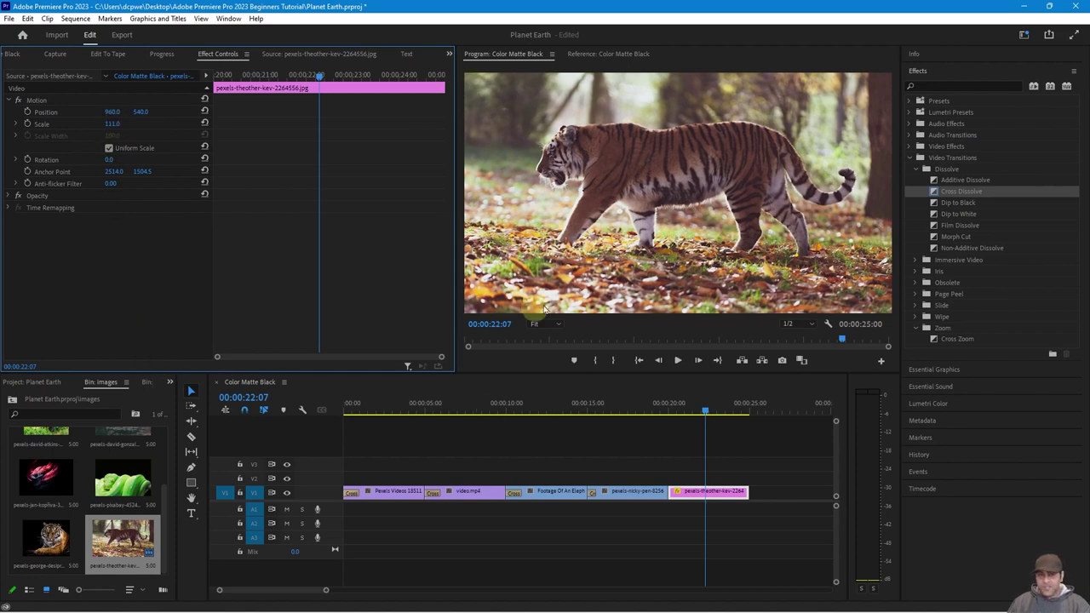
- Play the tiger image from near its start and stop at 00:00:22:15 to check the scaling
{"action": "left_click", "coordinate": [610, 375]}
{"action": "left_click_drag", "start_coordinate": [699, 404], "coordinate": [638, 413]}
{"action": "key", "text": "space"}
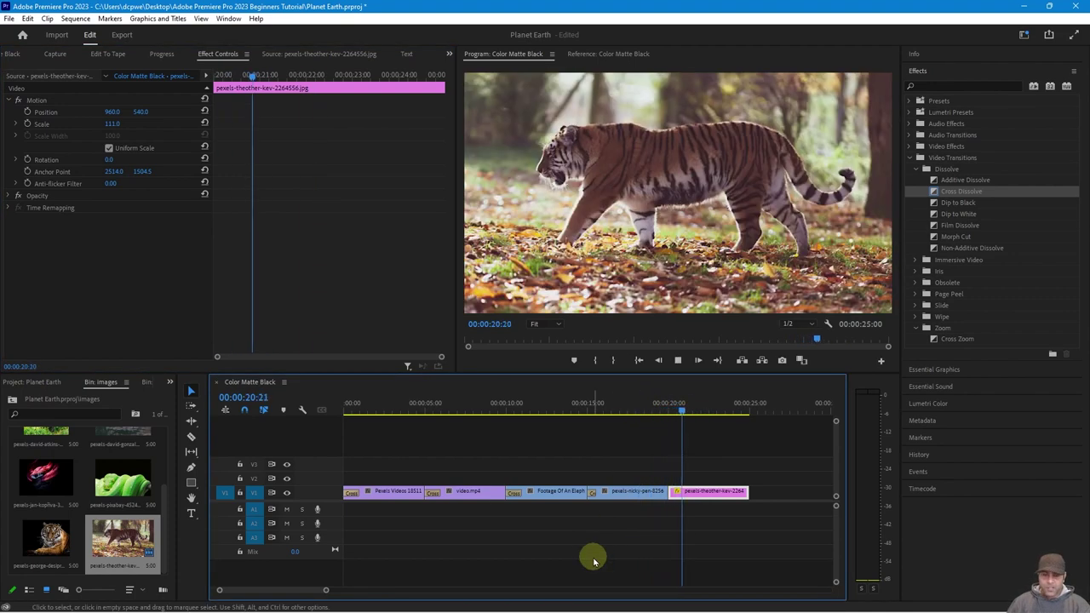
{"action": "key", "text": "space"}
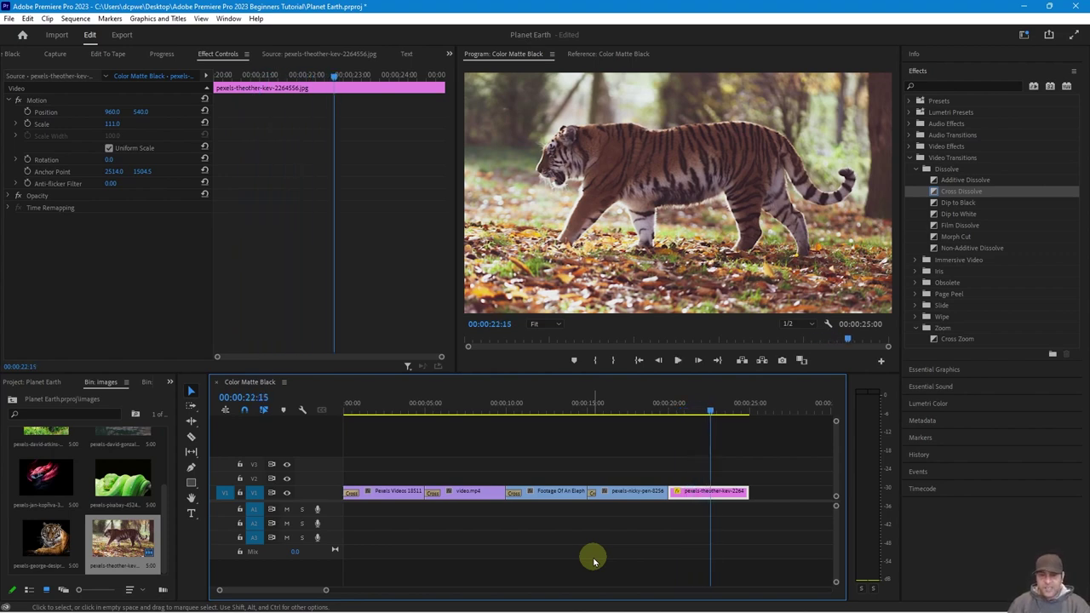
- Check the tiger image's duration in the Clip Speed / Duration settings
{"action": "left_click", "coordinate": [111, 541]}
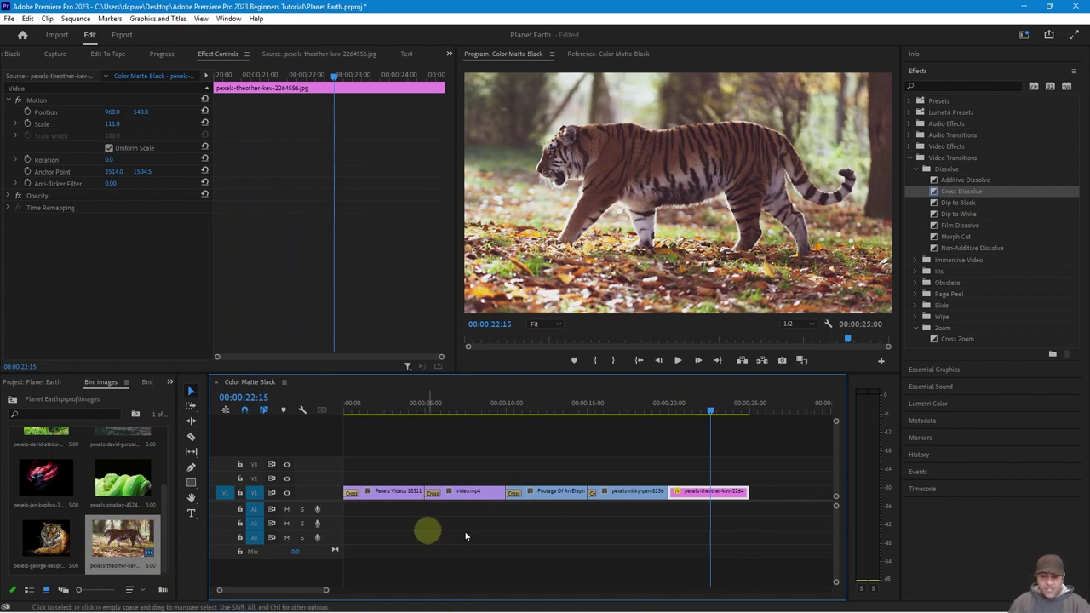
{"action": "right_click", "coordinate": [725, 494]}
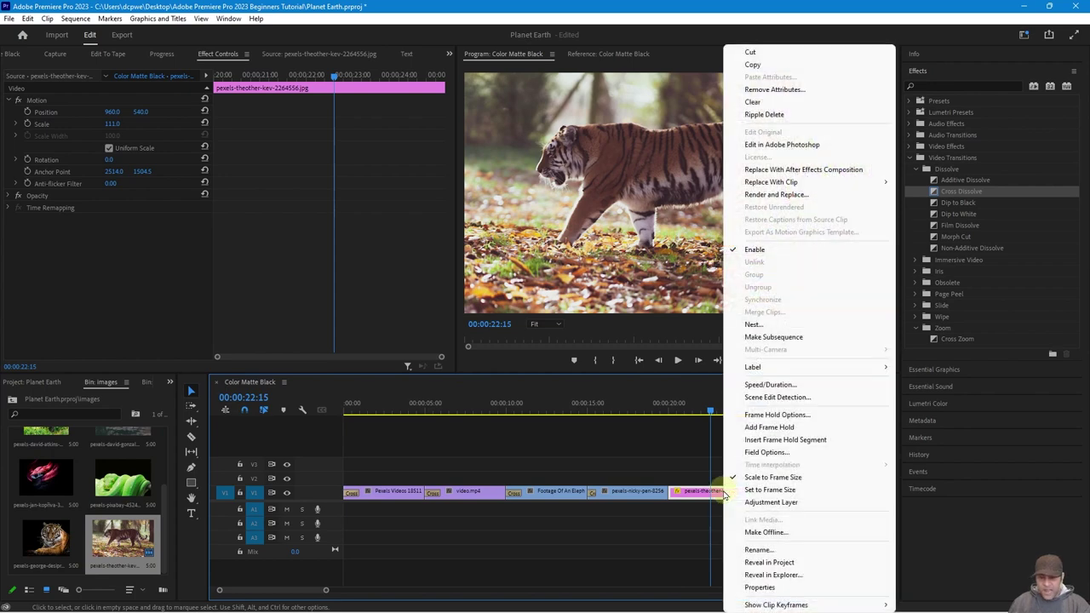
{"action": "left_click", "coordinate": [769, 385]}
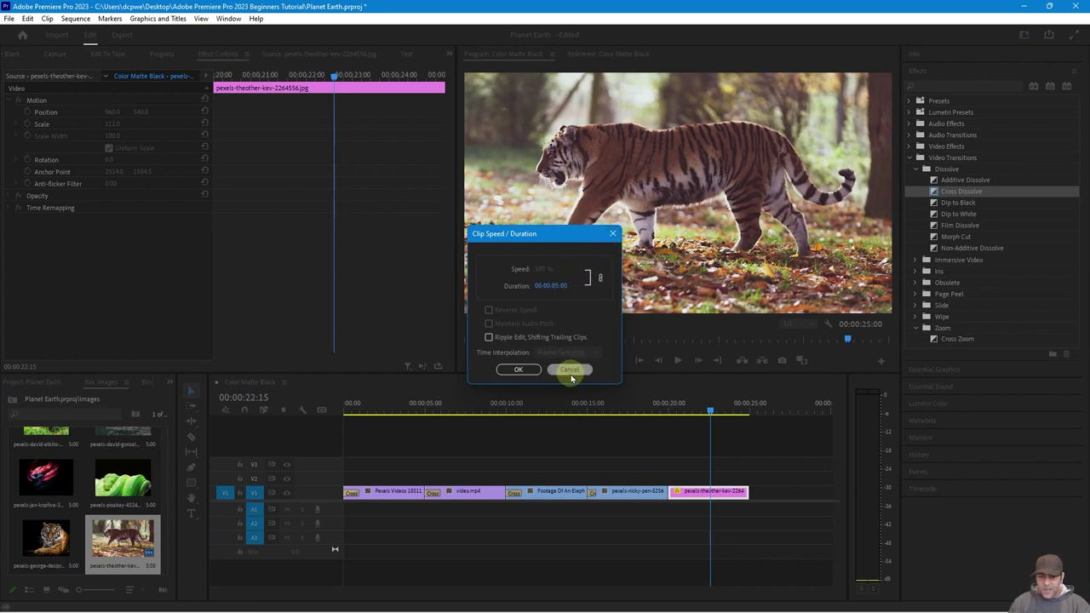
{"action": "left_click", "coordinate": [516, 372]}
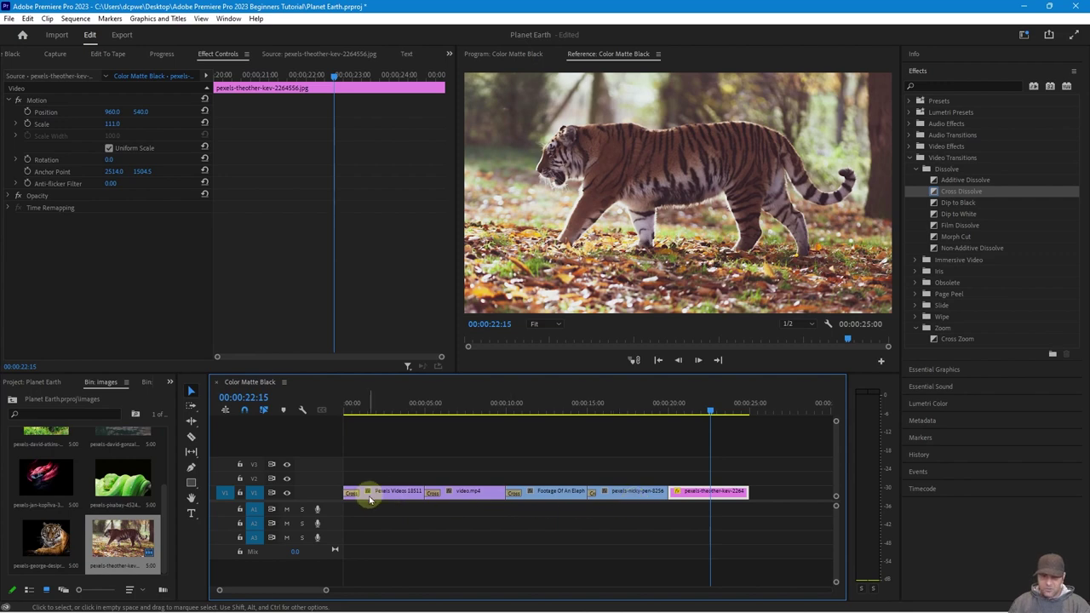
- Set the tiger image's duration to 00:00:06:00 and undo the change
{"action": "right_click", "coordinate": [724, 494]}
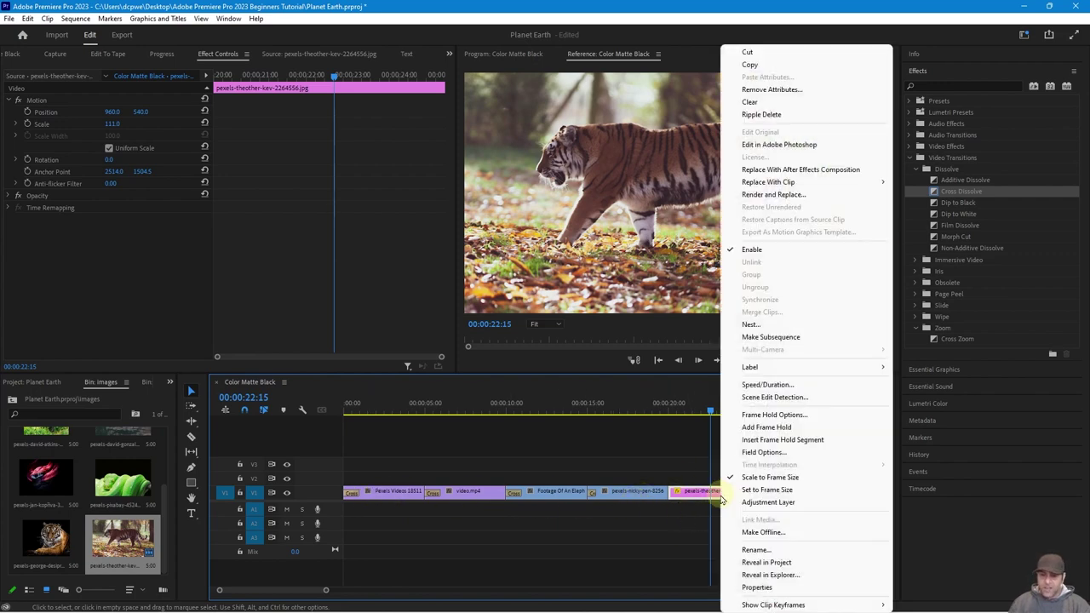
{"action": "left_click", "coordinate": [760, 385]}
{"action": "left_click", "coordinate": [550, 286]}
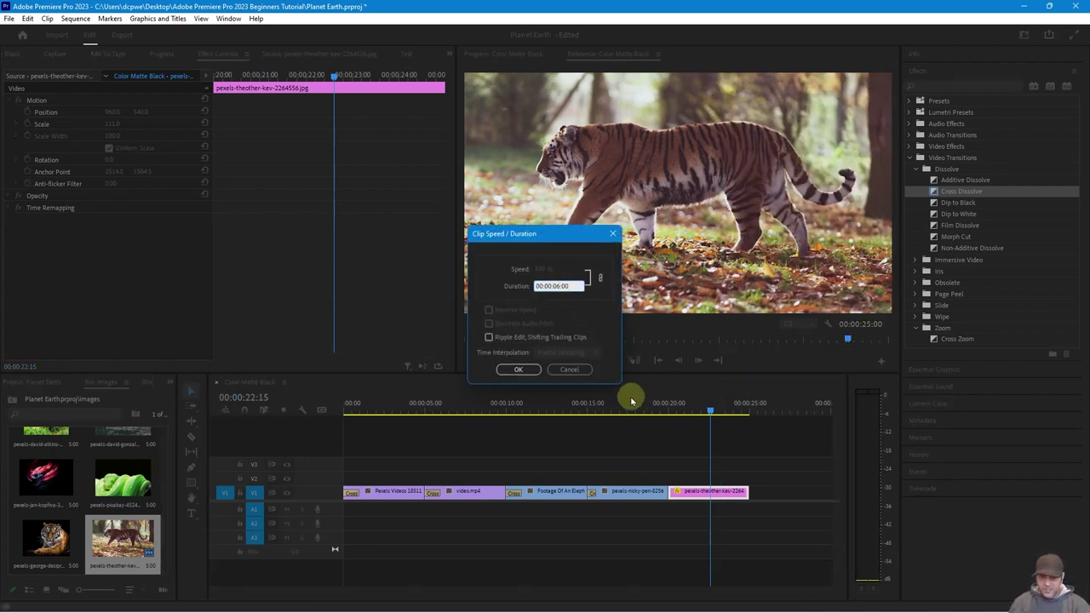
{"action": "left_click", "coordinate": [518, 368]}
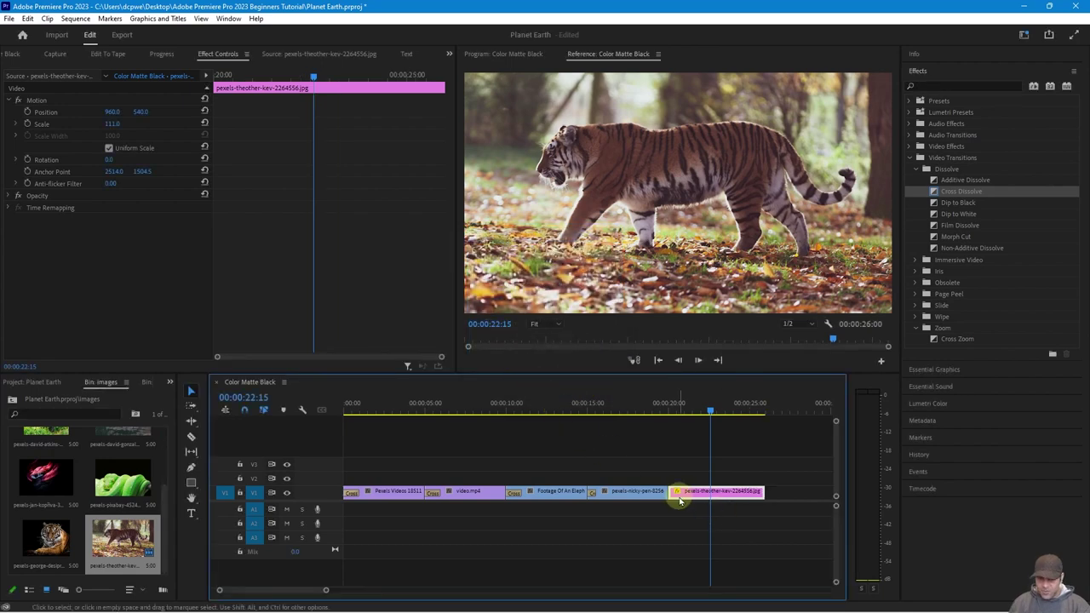
{"action": "left_click", "coordinate": [638, 540]}
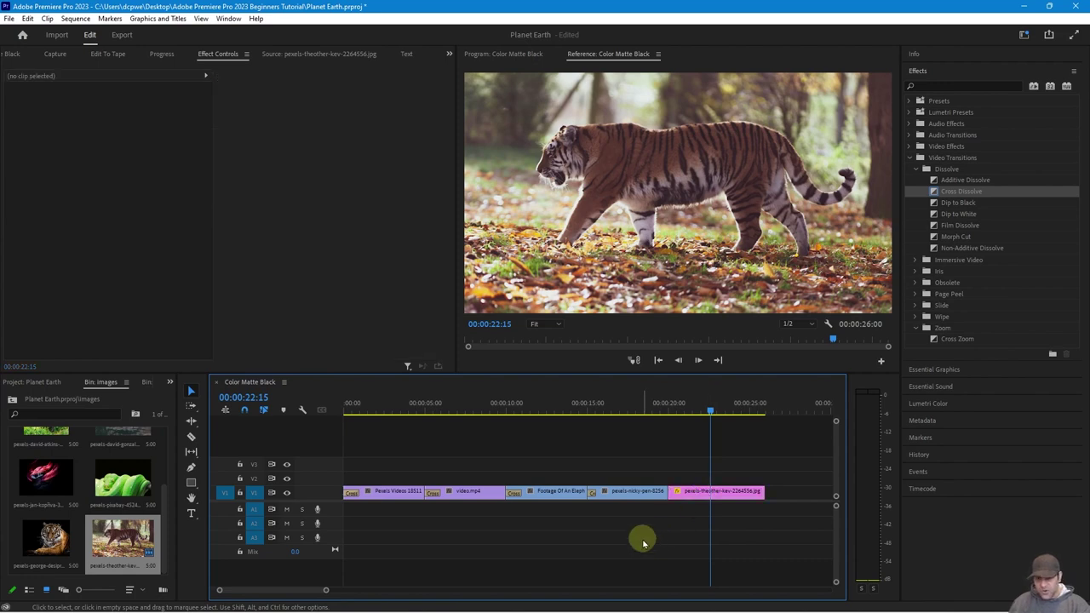
{"action": "key", "text": "ctrl+z"}
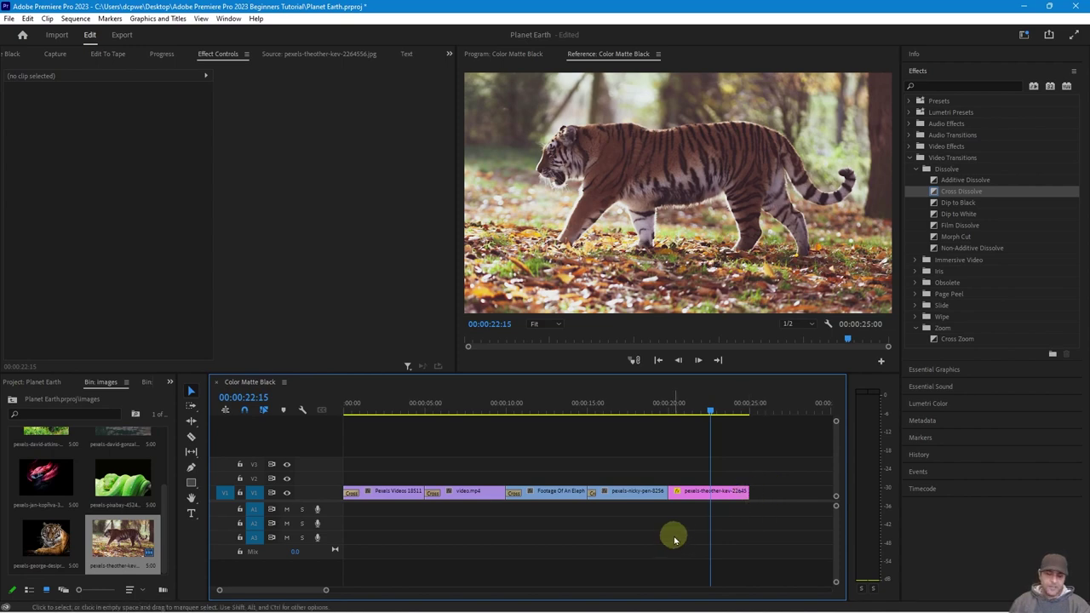
- Reselect the tiger image in the sequence and open it in the Source monitor
{"action": "left_click", "coordinate": [698, 492]}
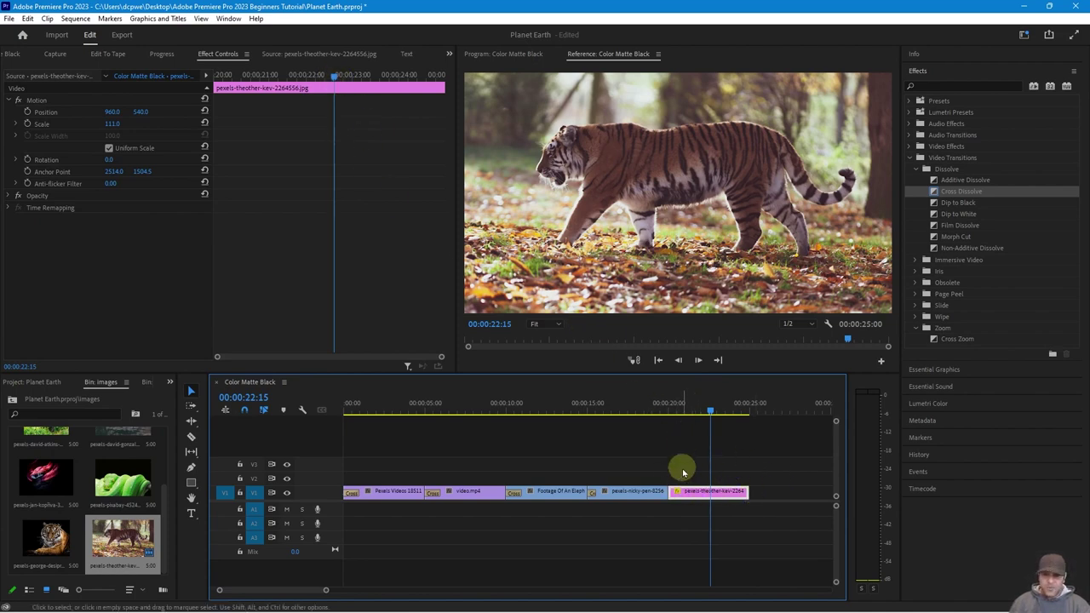
{"action": "left_click", "coordinate": [633, 491]}
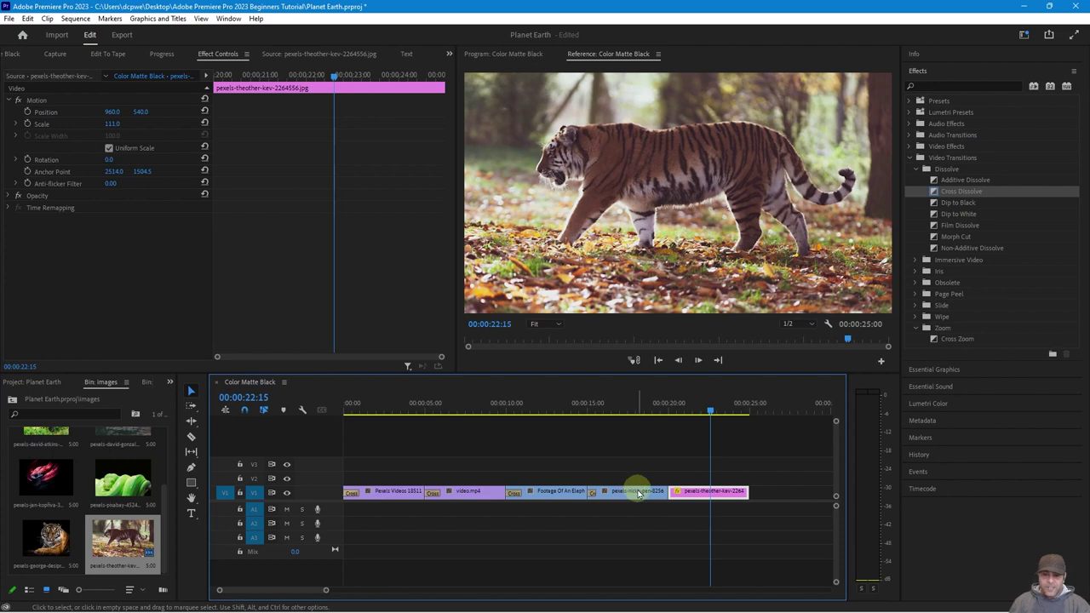
{"action": "left_click", "coordinate": [706, 494]}
{"action": "double_click", "coordinate": [707, 493]}
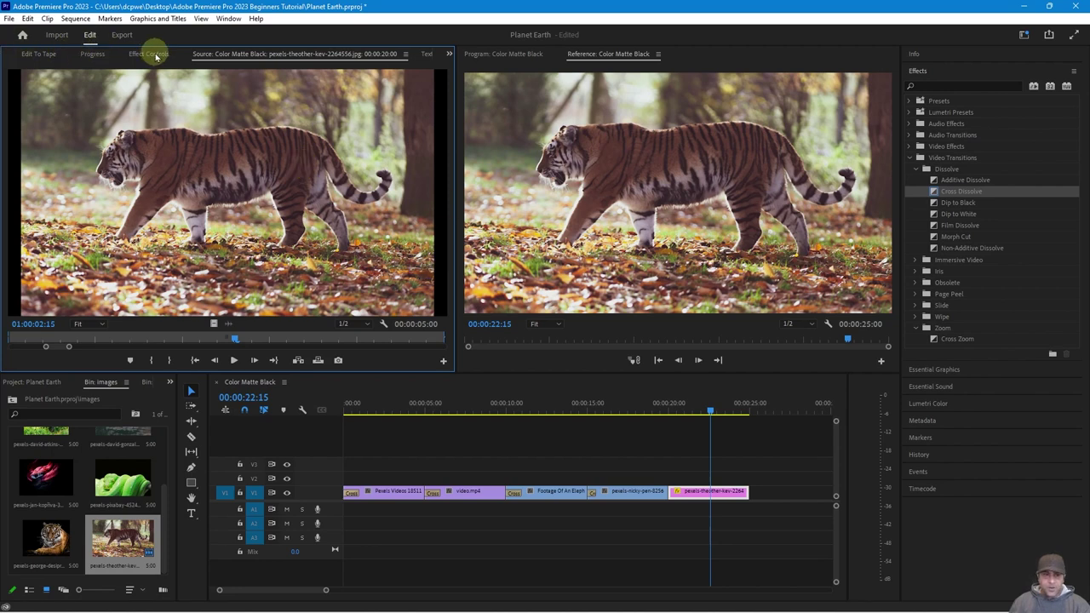
- Look through the hidden panel lists and bring the tiger image's Effect Controls back into view
{"action": "left_click", "coordinate": [448, 54]}
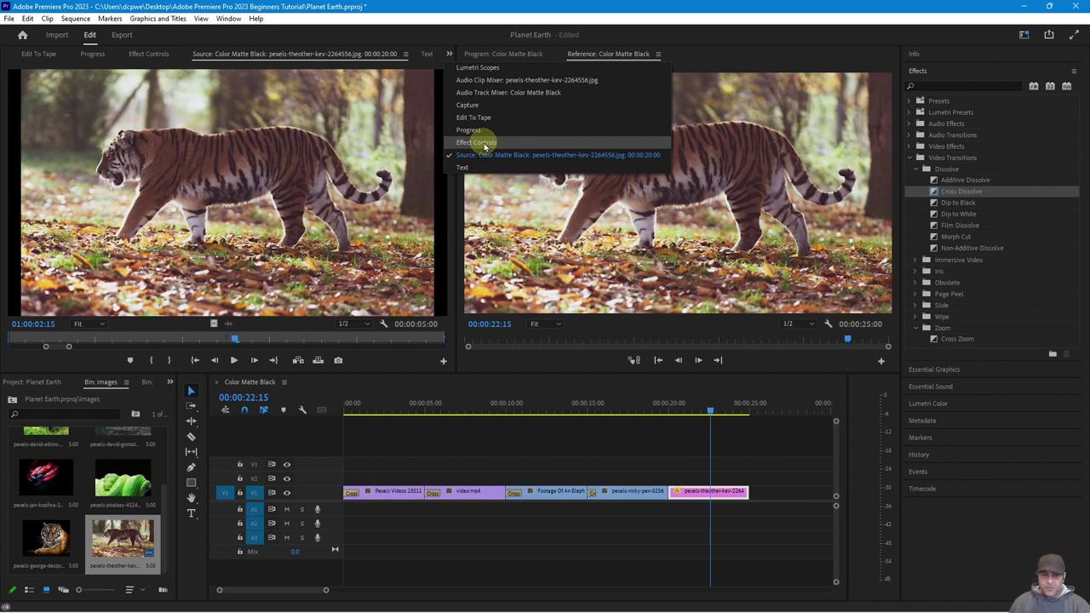
{"action": "left_click", "coordinate": [149, 55]}
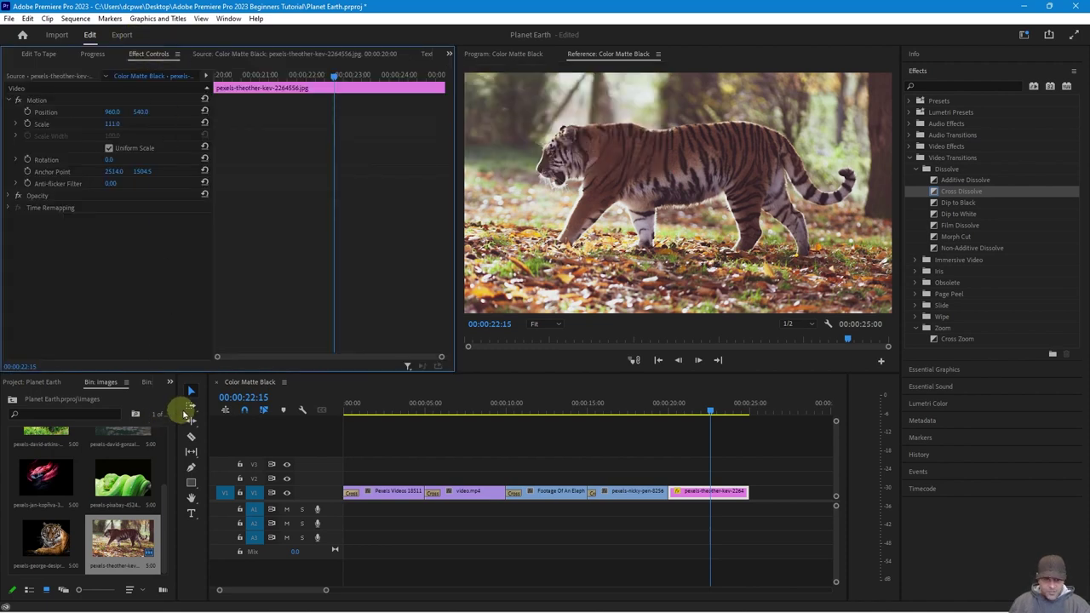
{"action": "left_click", "coordinate": [170, 383]}
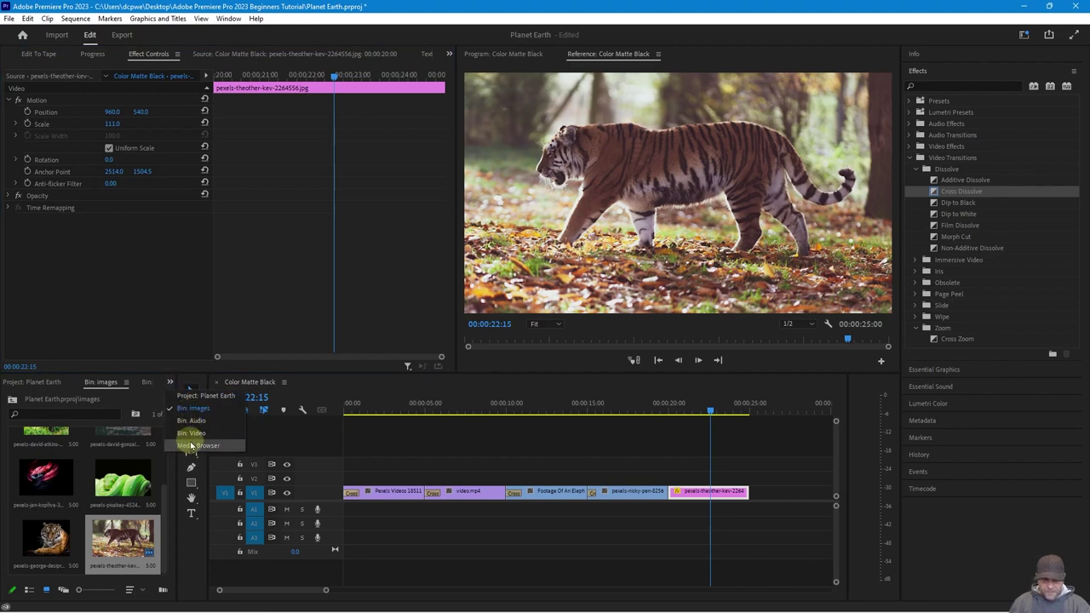
{"action": "left_click", "coordinate": [449, 54]}
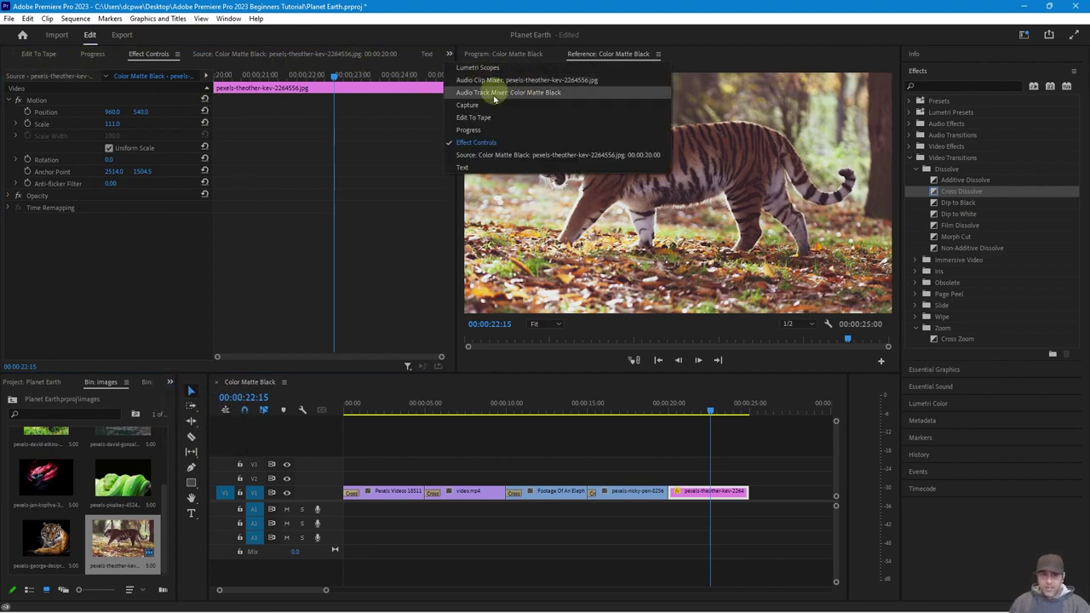
{"action": "left_click", "coordinate": [476, 143]}
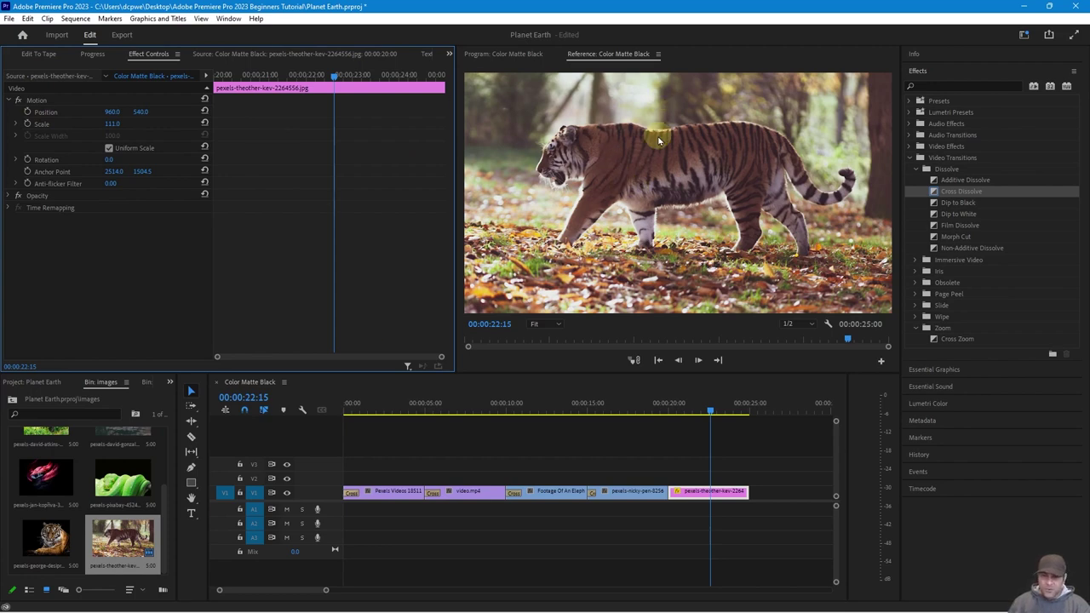
- Add Scale keyframes of 111.0 to the tiger image at its start, 00:00:20:00, and its end, 00:00:25:00
{"action": "mouse_move", "coordinate": [333, 78]}
{"action": "left_mouse_down"}
{"action": "mouse_move", "coordinate": [306, 77]}
{"action": "mouse_move", "coordinate": [321, 77]}
{"action": "left_mouse_up"}
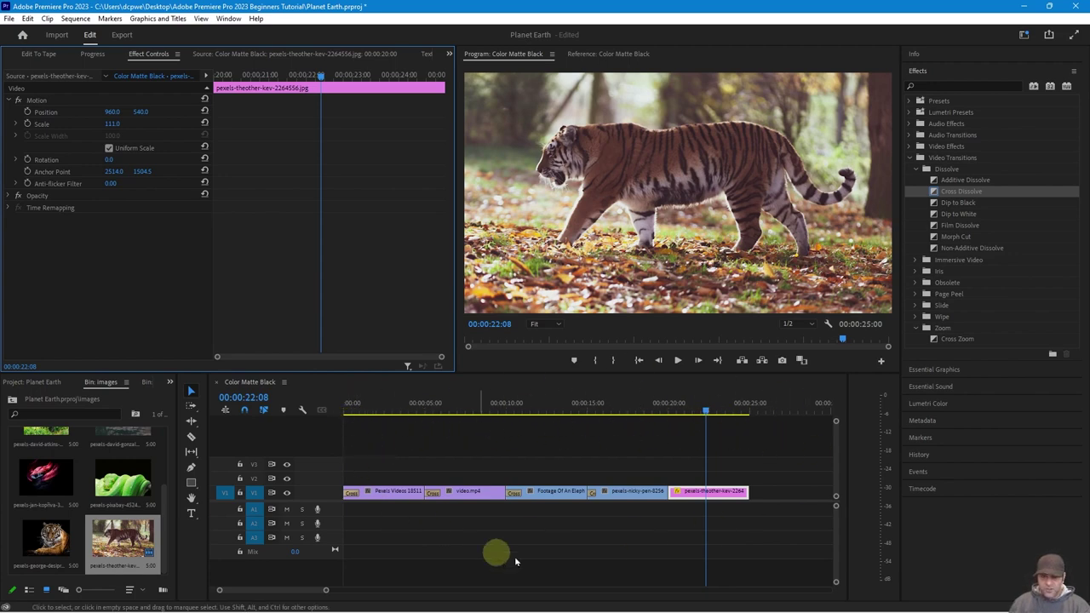
{"action": "left_click_drag", "start_coordinate": [321, 74], "coordinate": [210, 78]}
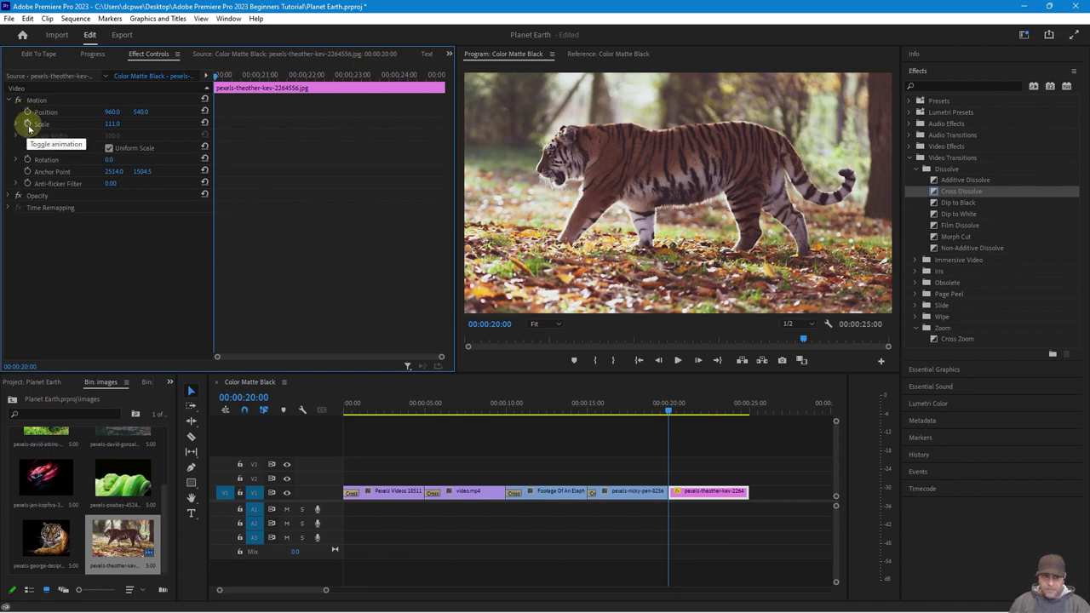
{"action": "left_click", "coordinate": [28, 124]}
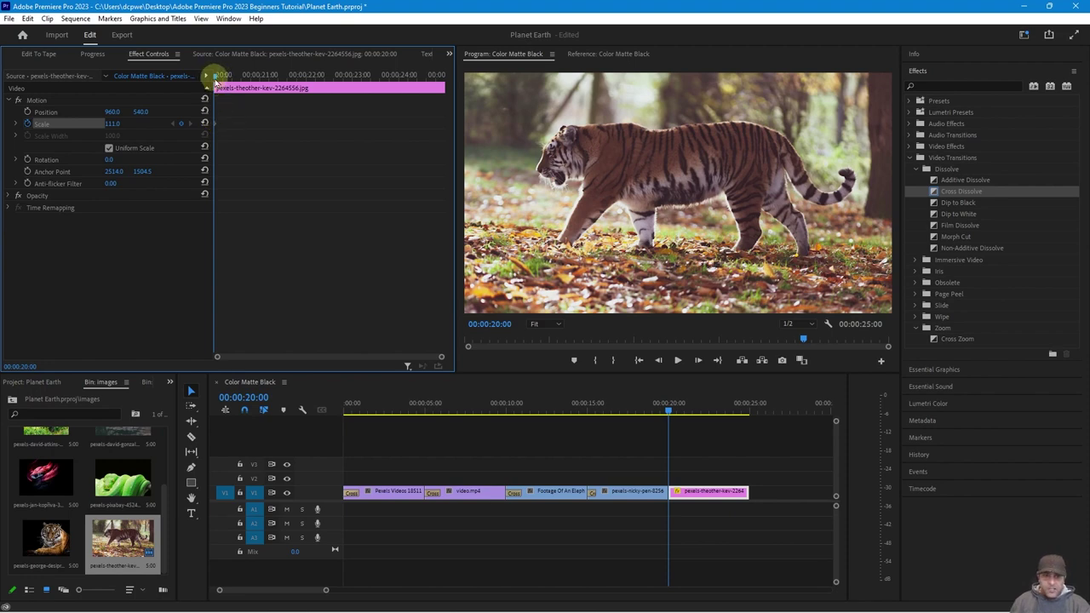
{"action": "left_click_drag", "start_coordinate": [217, 78], "coordinate": [444, 86]}
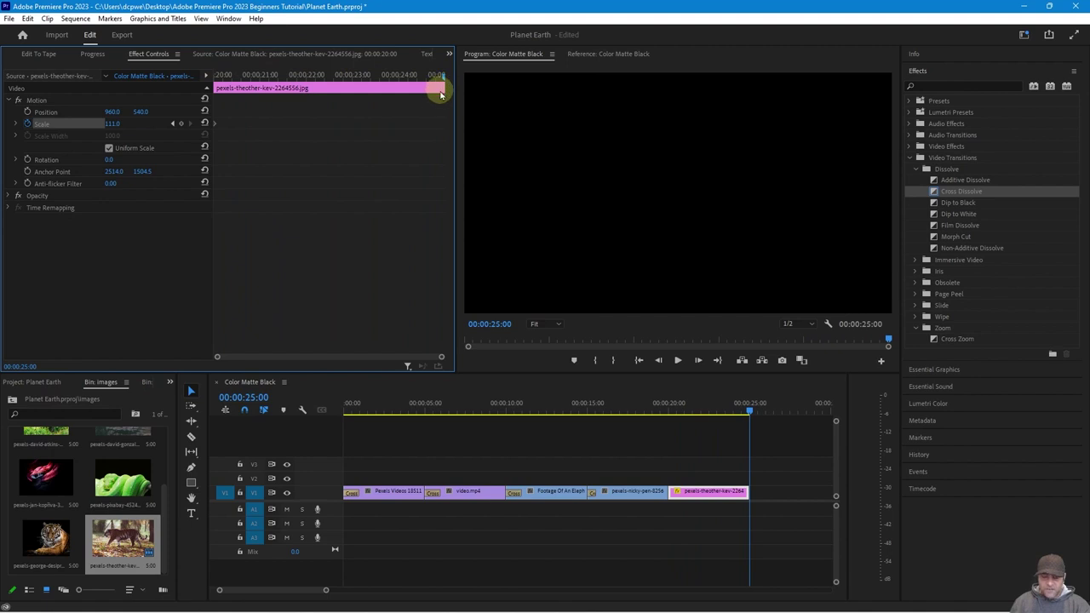
{"action": "left_click", "coordinate": [181, 124]}
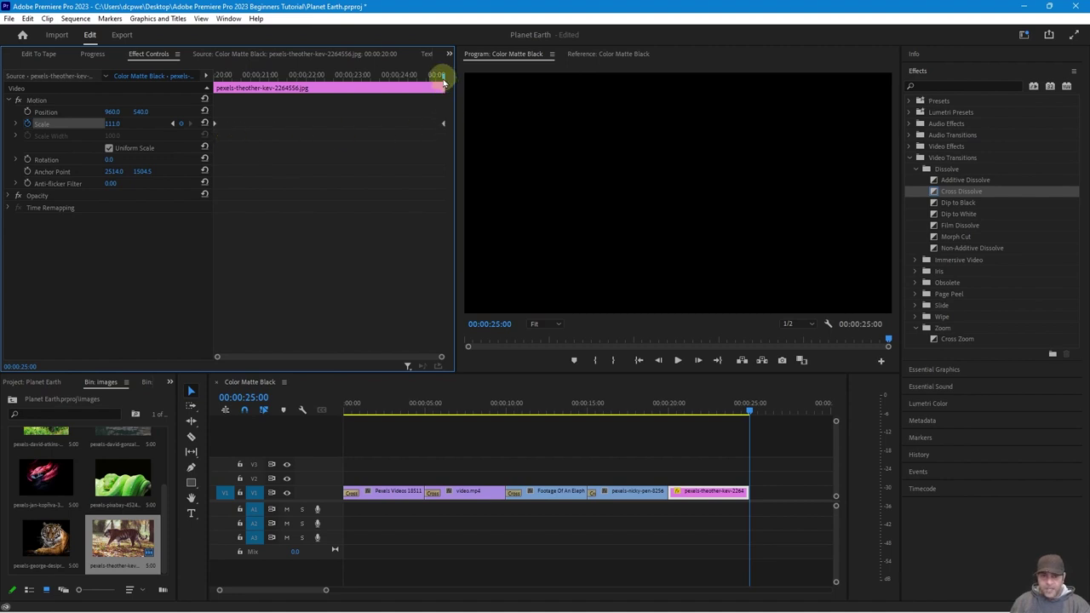
- Jump between the tiger image's two Scale keyframes and move the playhead to 00:00:22:10
{"action": "left_click_drag", "start_coordinate": [443, 81], "coordinate": [302, 100]}
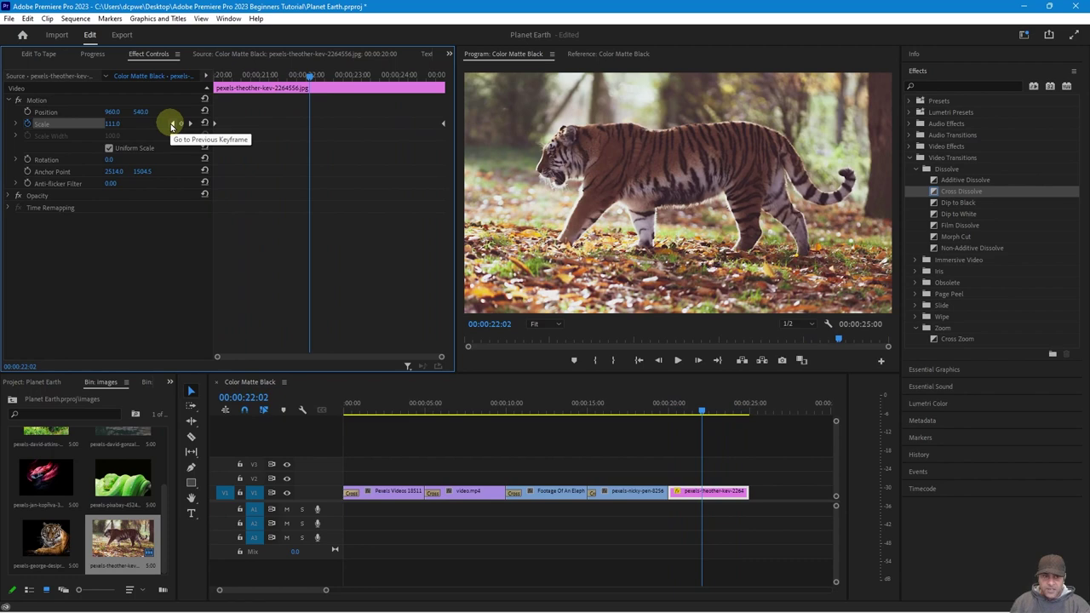
{"action": "left_click", "coordinate": [172, 125]}
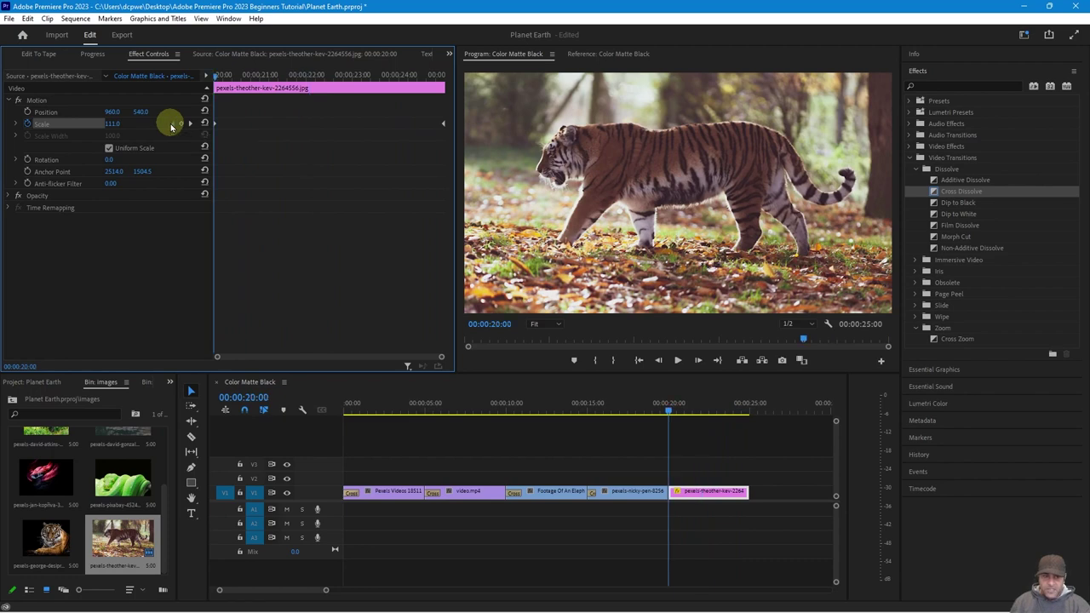
{"action": "left_click", "coordinate": [190, 125]}
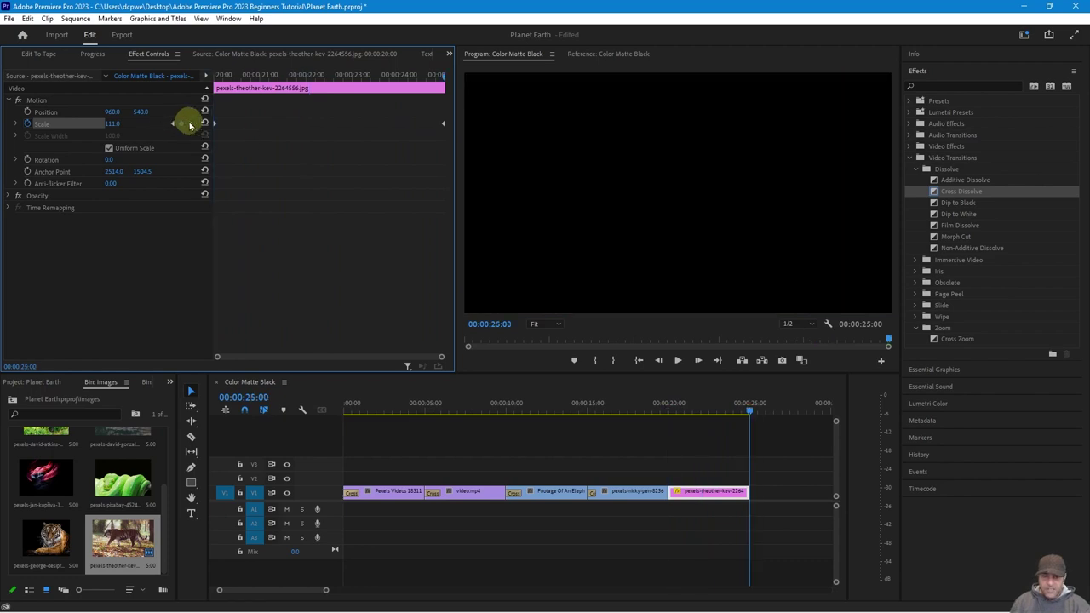
{"action": "left_click_drag", "start_coordinate": [330, 75], "coordinate": [325, 77]}
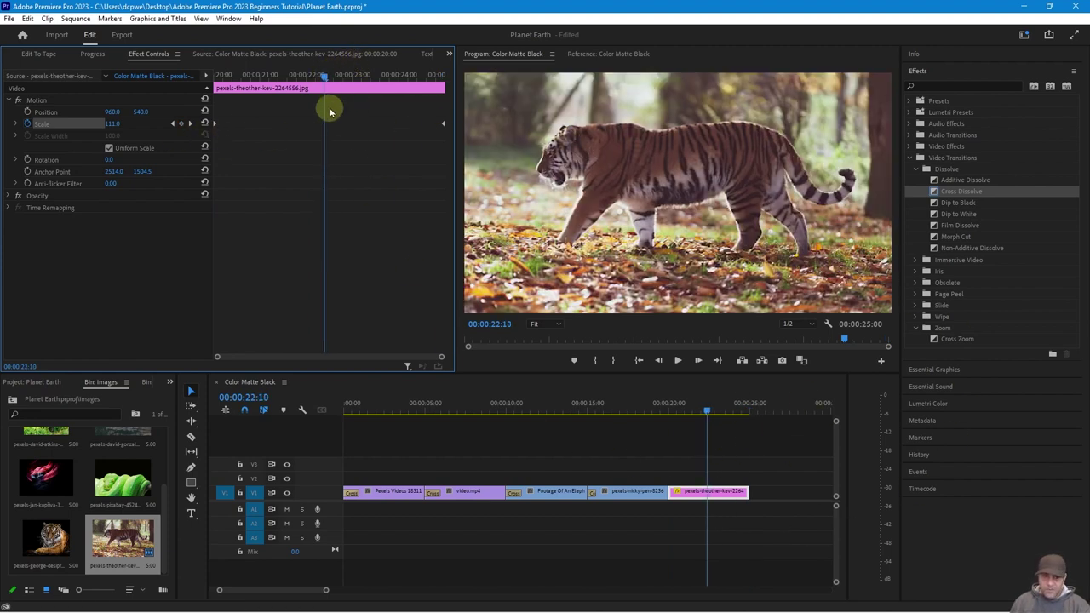
- Move to the tiger image's last frame at 00:00:24:24 and set its end Scale keyframe to 130.0
{"action": "left_click", "coordinate": [189, 125]}
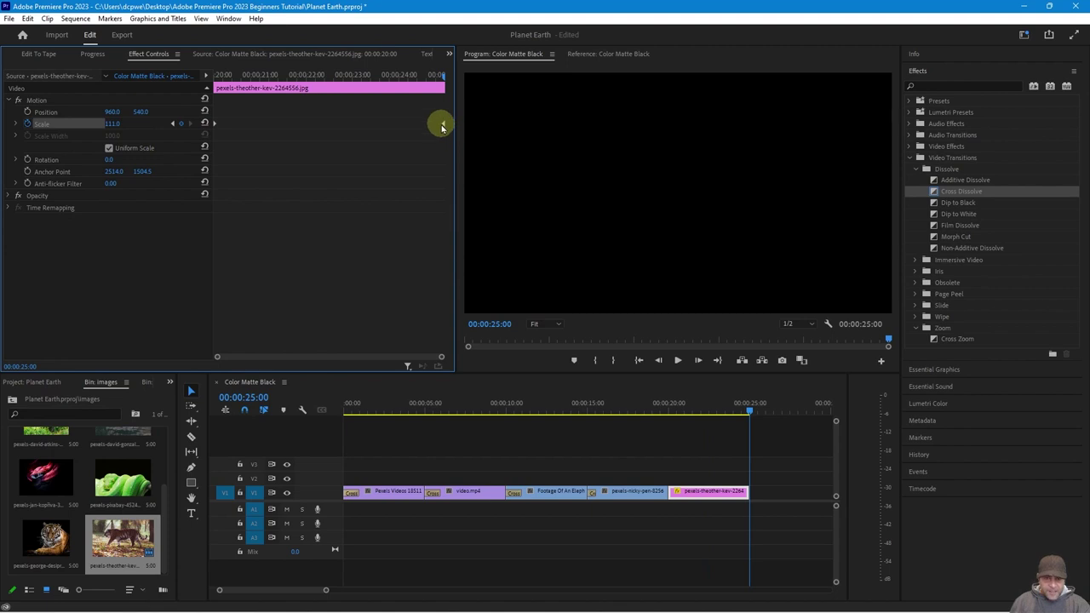
{"action": "key", "text": "Left"}
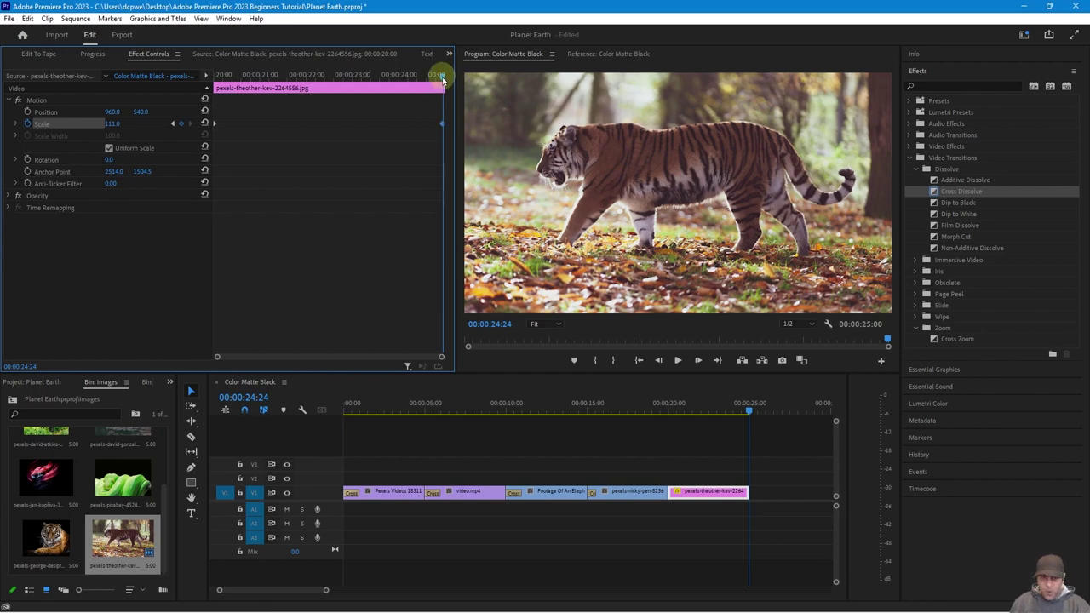
{"action": "left_click_drag", "start_coordinate": [443, 77], "coordinate": [444, 78]}
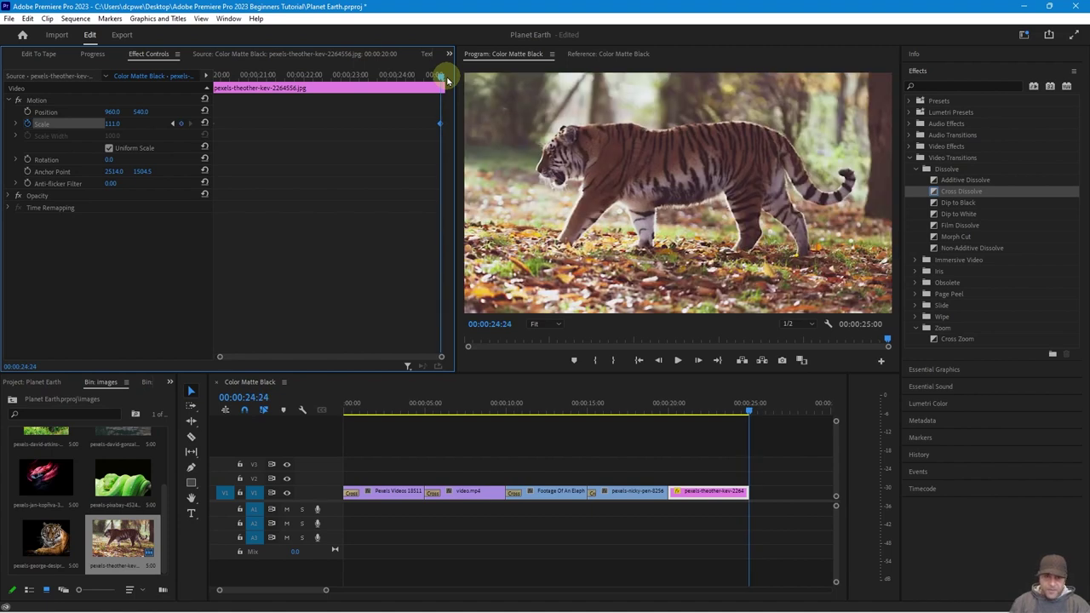
{"action": "mouse_move", "coordinate": [440, 125]}
{"action": "left_mouse_down"}
{"action": "mouse_move", "coordinate": [362, 122]}
{"action": "mouse_move", "coordinate": [439, 129]}
{"action": "left_mouse_up"}
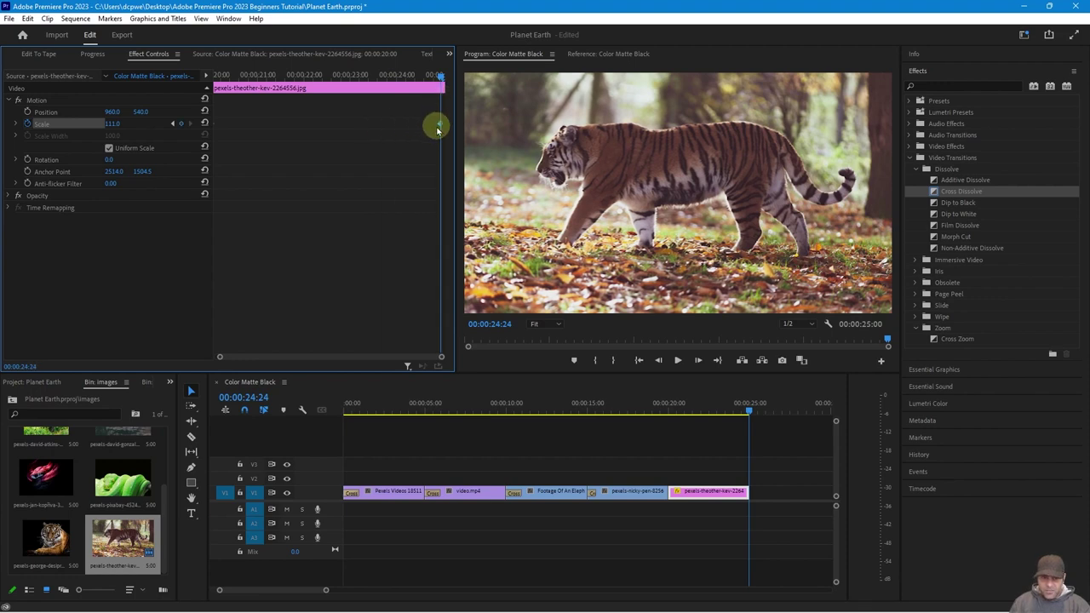
{"action": "key", "text": "Right"}
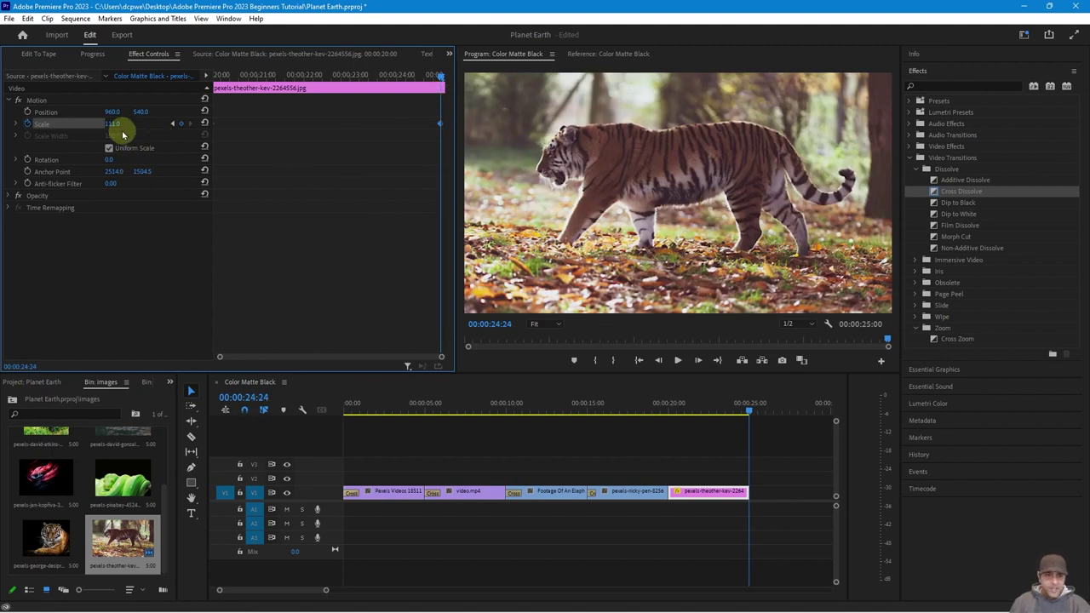
{"action": "left_click_drag", "start_coordinate": [112, 124], "coordinate": [126, 125]}
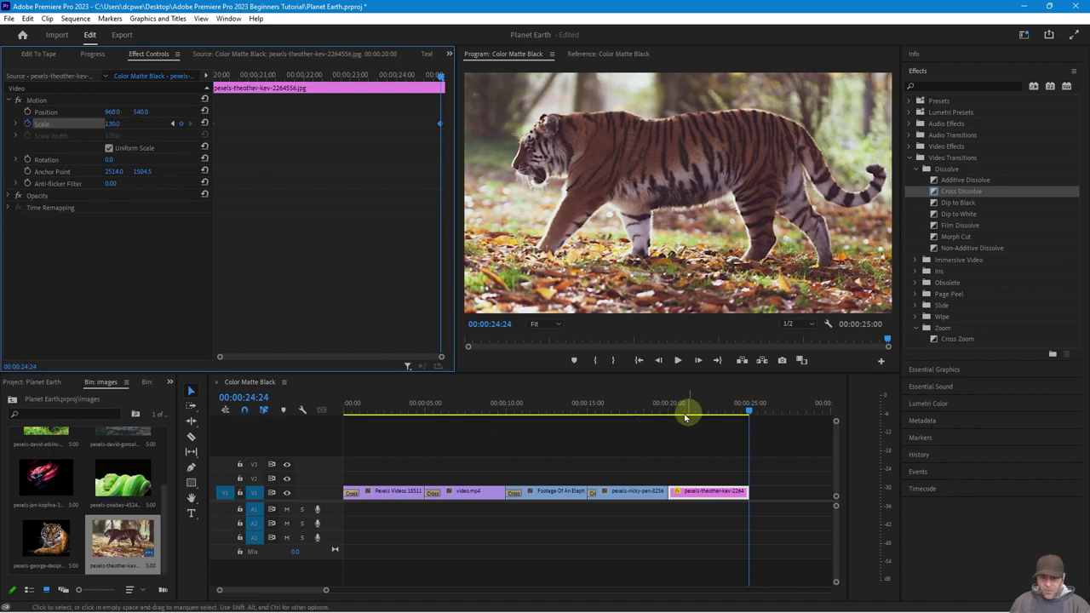
- Play back the end of the sequence from 00:00:18:24 to check the tiger image's zoom
{"action": "left_click", "coordinate": [654, 411]}
{"action": "left_click_drag", "start_coordinate": [654, 411], "coordinate": [650, 413]}
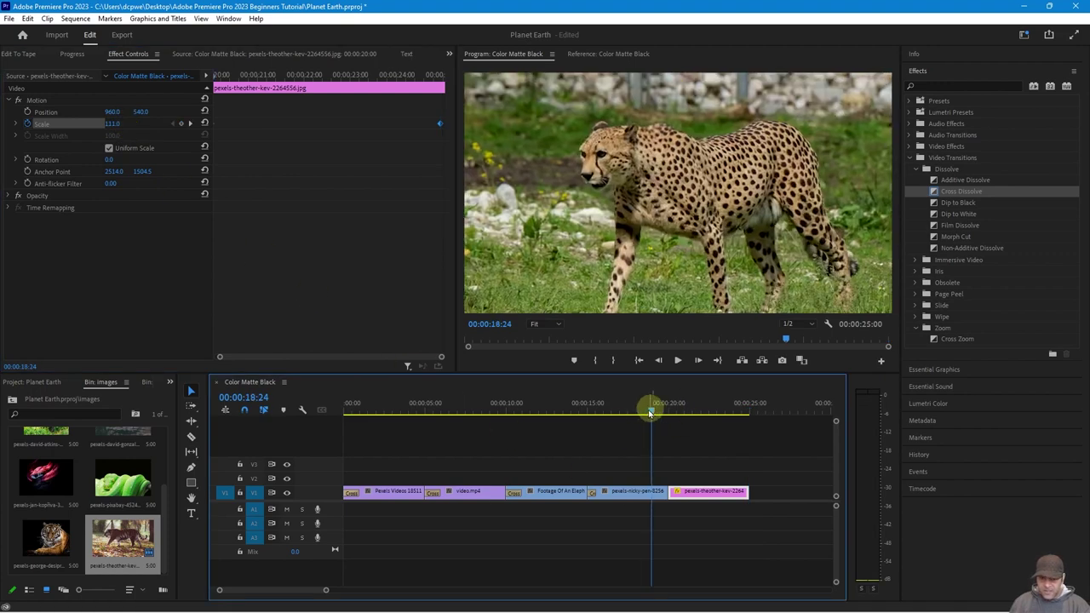
{"action": "key", "text": "space"}
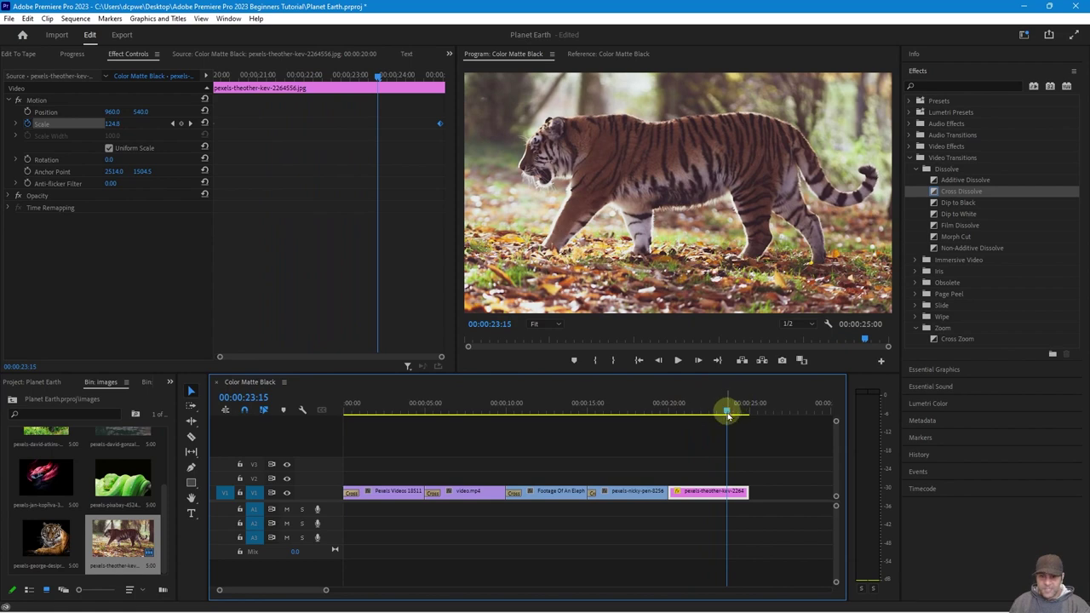
{"action": "left_click", "coordinate": [691, 414]}
{"action": "mouse_move", "coordinate": [691, 414]}
{"action": "left_mouse_down"}
{"action": "mouse_move", "coordinate": [669, 410]}
{"action": "mouse_move", "coordinate": [692, 414]}
{"action": "left_mouse_up"}
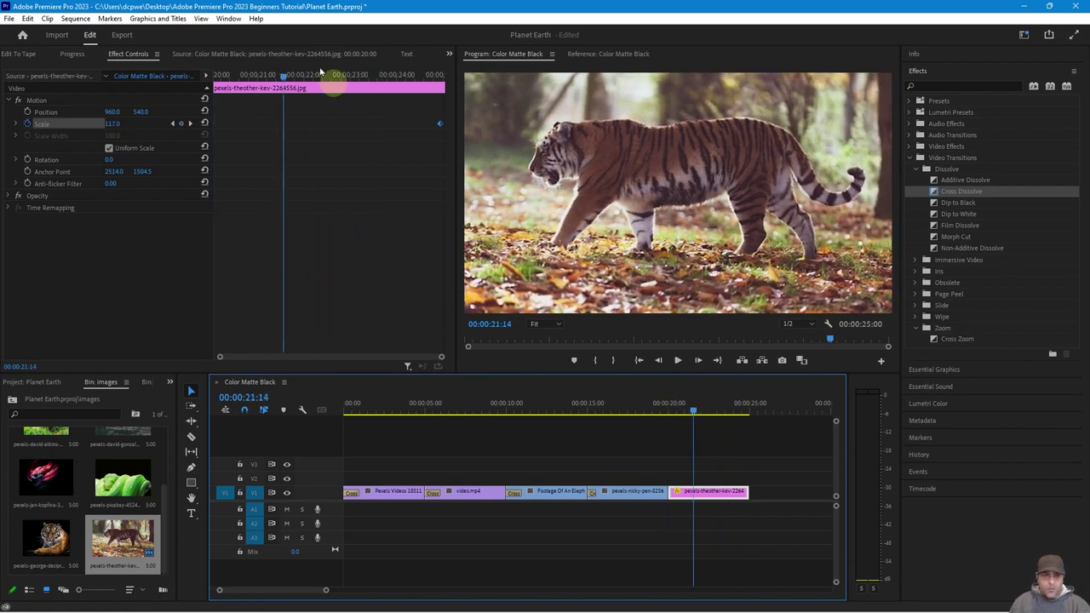
- Add Position keyframes to the tiger image: 960.0, 540.0 at 00:00:20:00 and 881.0, 540.0 at 00:00:24:24
{"action": "left_click_drag", "start_coordinate": [287, 81], "coordinate": [209, 107]}
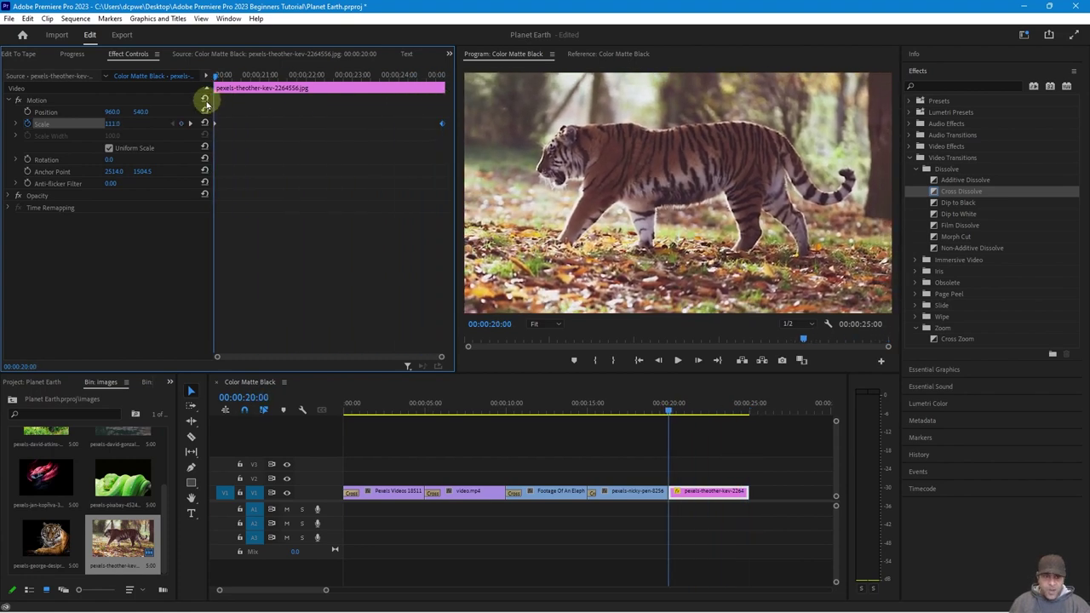
{"action": "left_click", "coordinate": [27, 112]}
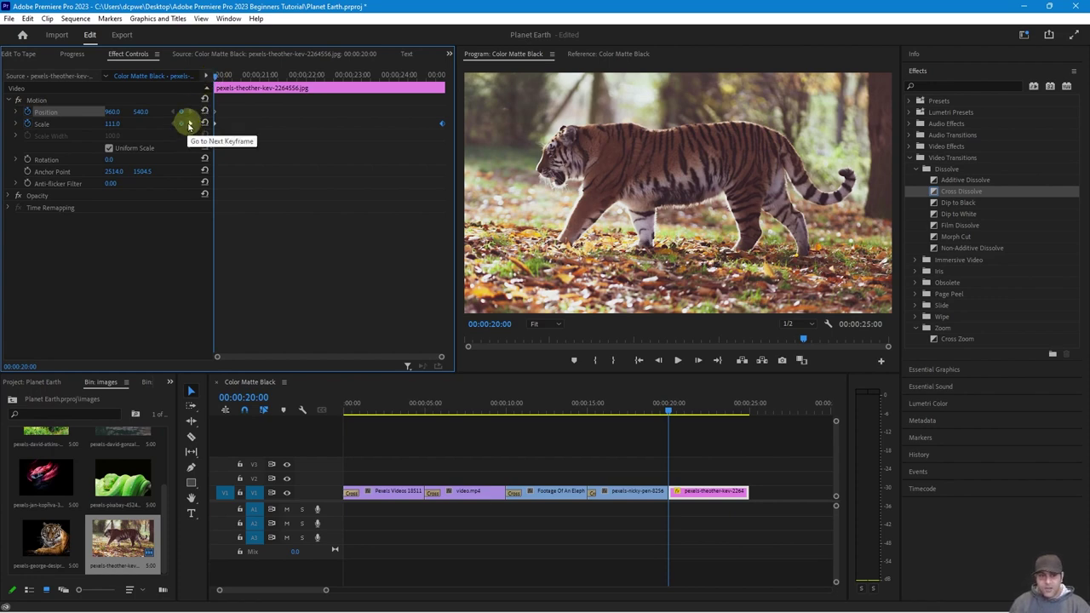
{"action": "left_click", "coordinate": [189, 125]}
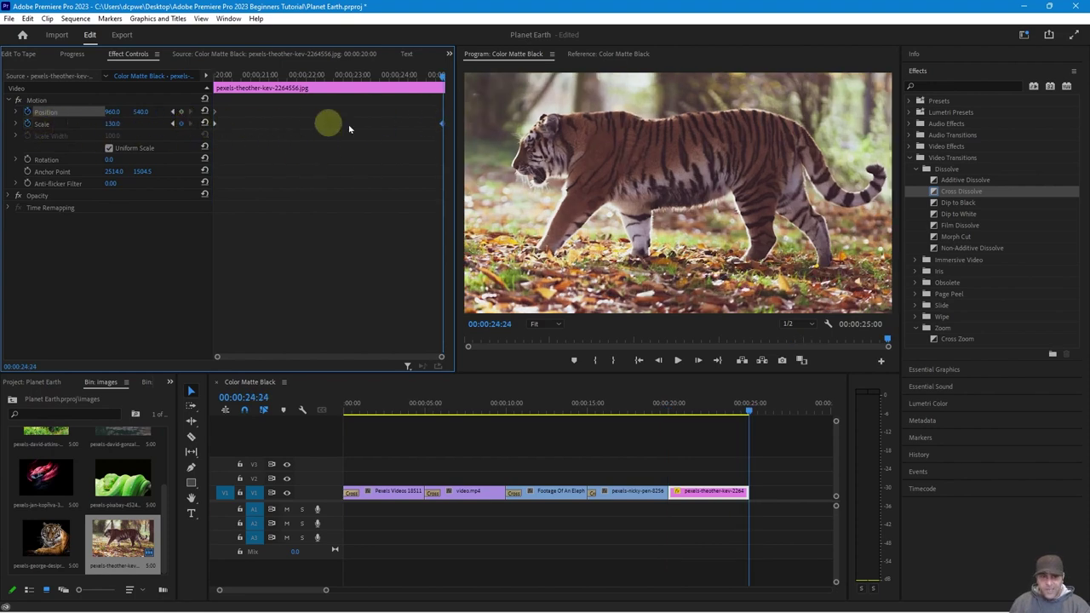
{"action": "left_click", "coordinate": [181, 115]}
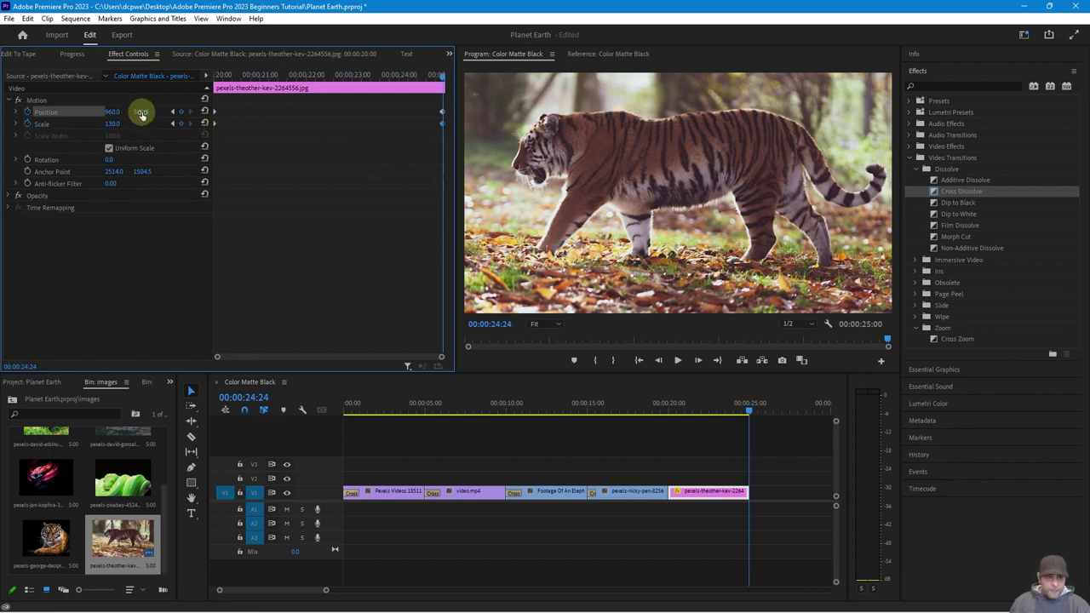
{"action": "left_click", "coordinate": [109, 111]}
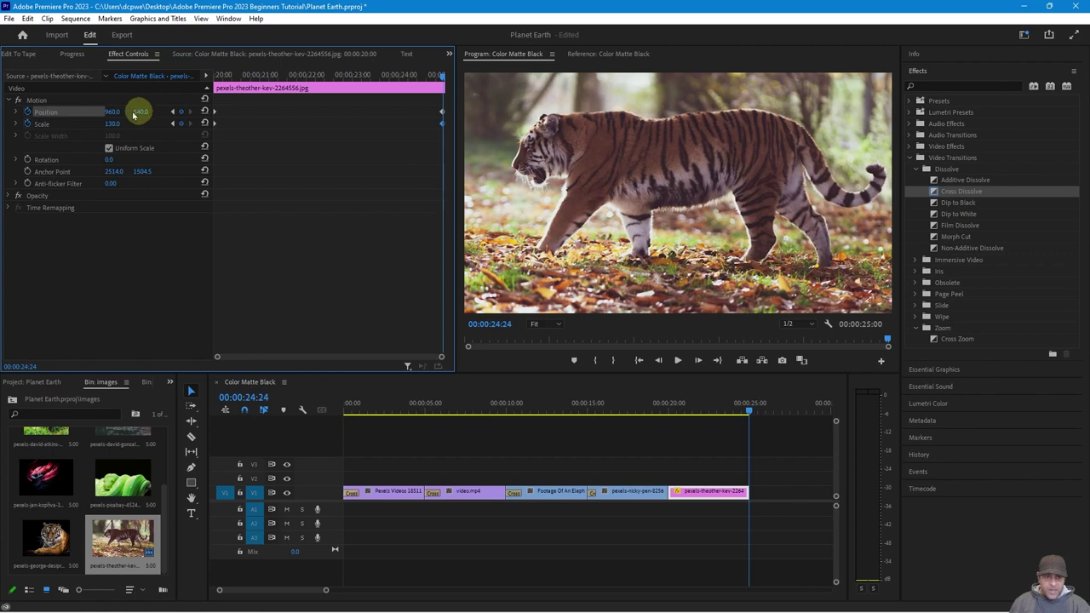
{"action": "left_click_drag", "start_coordinate": [115, 111], "coordinate": [72, 109]}
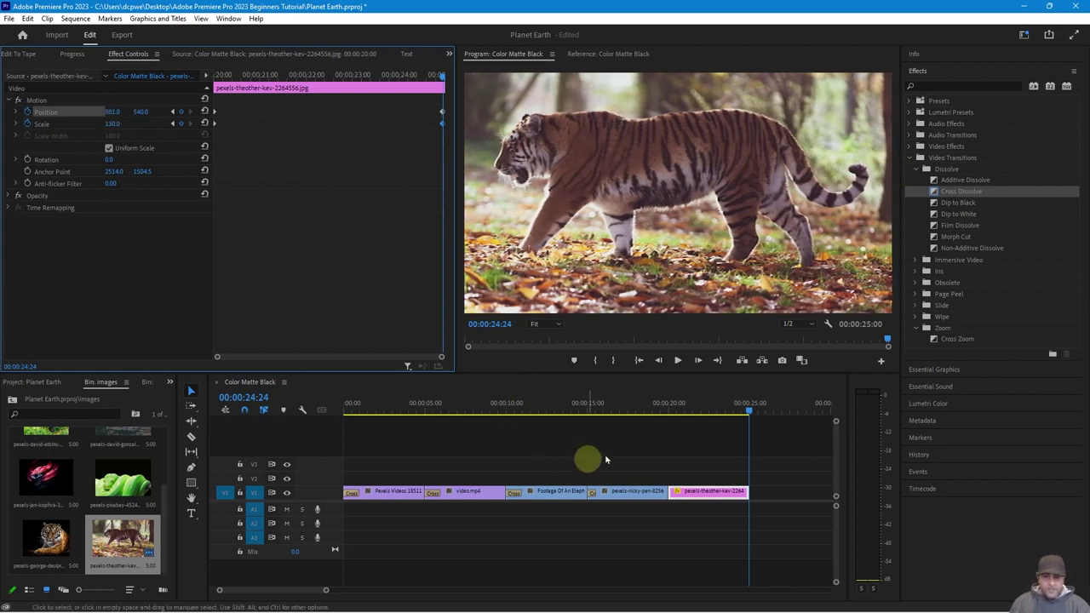
- Play back the tiger image from just before its start to check the combined zoom and sideways movement
{"action": "mouse_move", "coordinate": [648, 411]}
{"action": "left_mouse_down"}
{"action": "mouse_move", "coordinate": [628, 409]}
{"action": "mouse_move", "coordinate": [644, 408]}
{"action": "left_mouse_up"}
{"action": "key", "text": "space"}
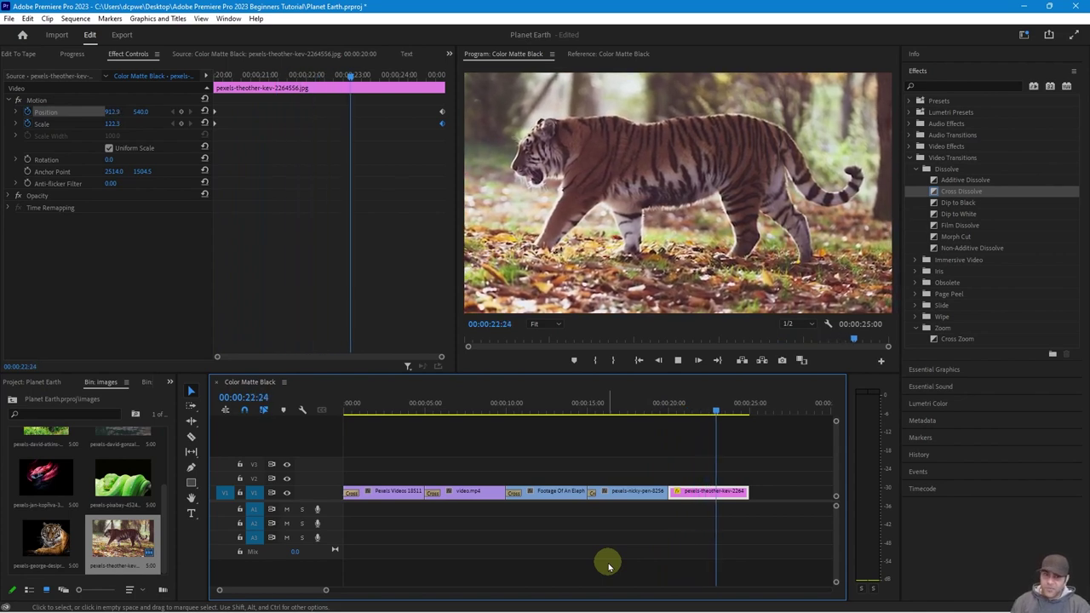
{"action": "key", "text": "space"}
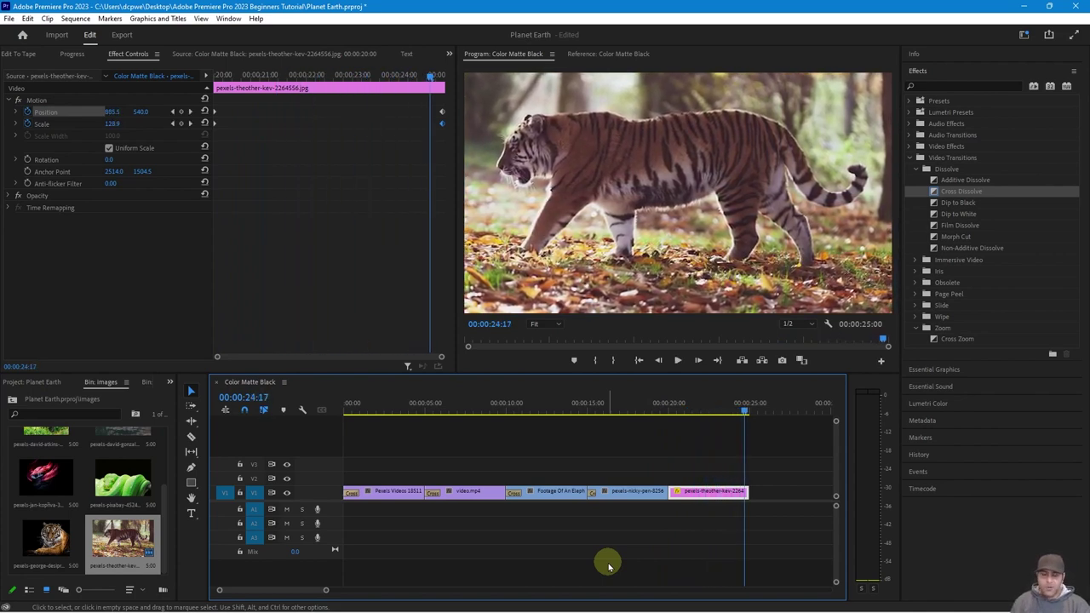
- Add Rotation keyframes to the tiger image, 3.0° at 00:00:20:00 and 0.0° at 00:00:24:24, and play back the animation
{"action": "left_click_drag", "start_coordinate": [745, 416], "coordinate": [689, 414]}
{"action": "left_click_drag", "start_coordinate": [272, 75], "coordinate": [205, 85]}
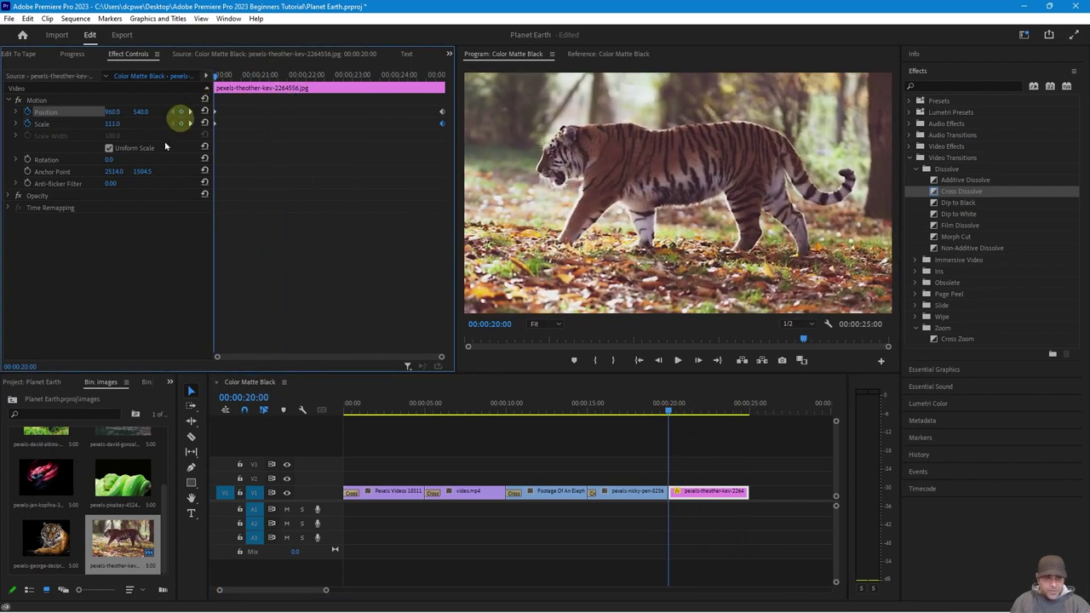
{"action": "left_click", "coordinate": [27, 160]}
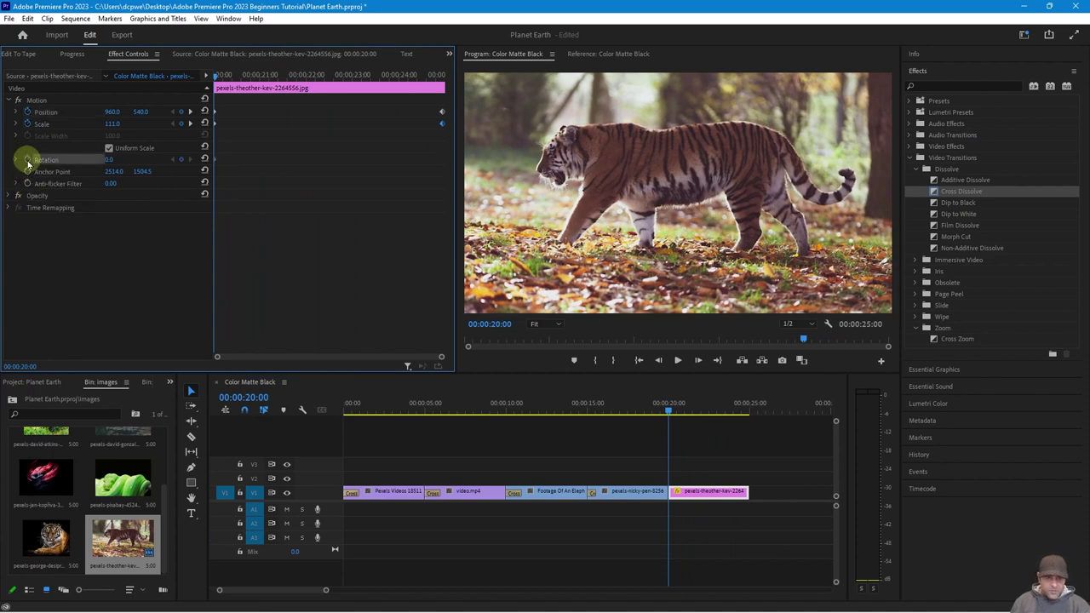
{"action": "left_click", "coordinate": [192, 126]}
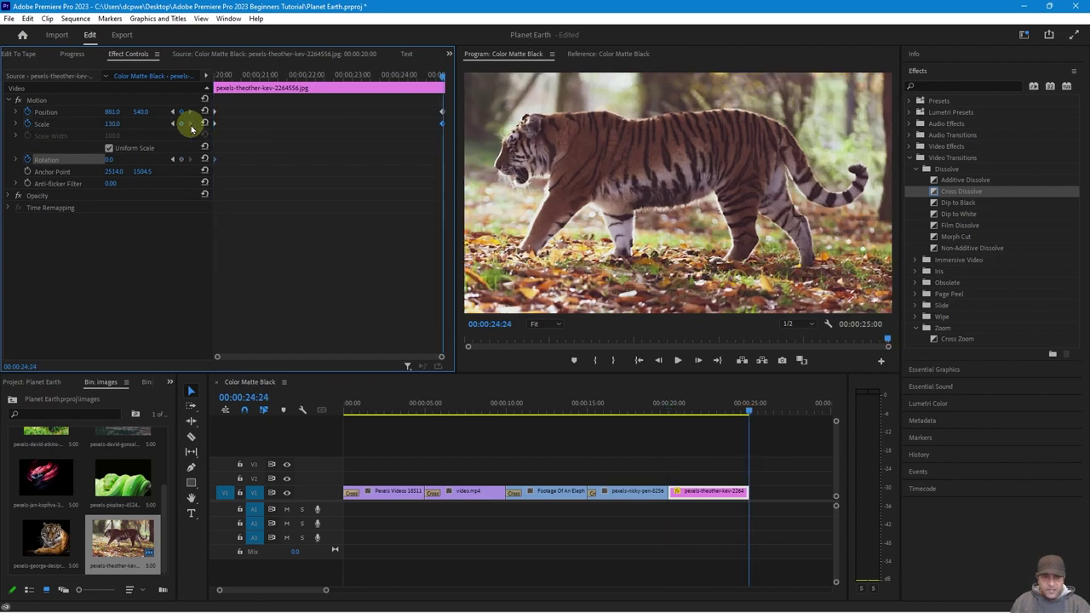
{"action": "left_click", "coordinate": [441, 124]}
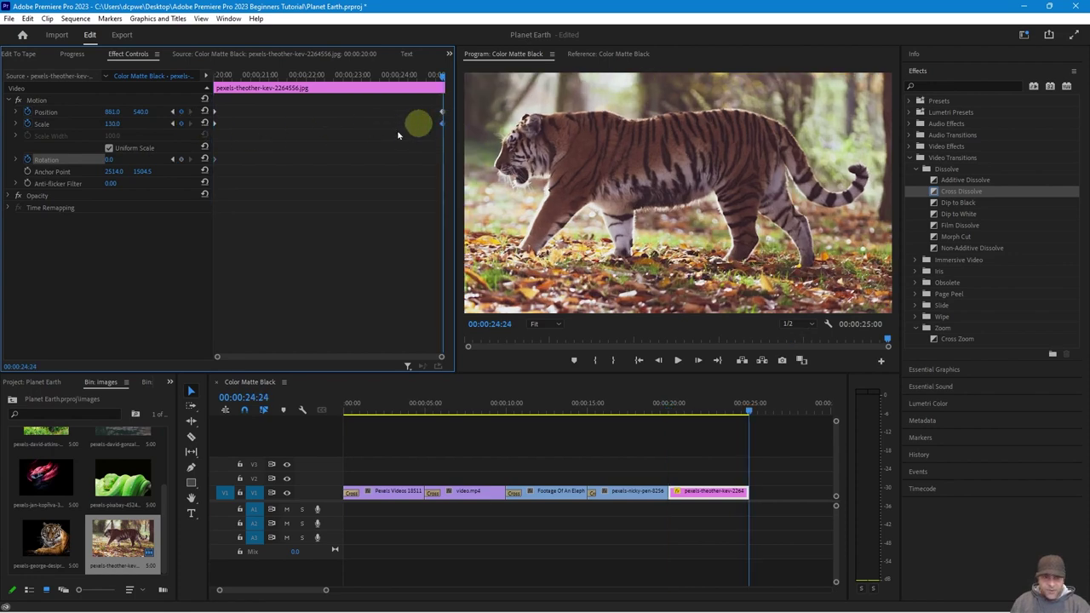
{"action": "left_click", "coordinate": [180, 160]}
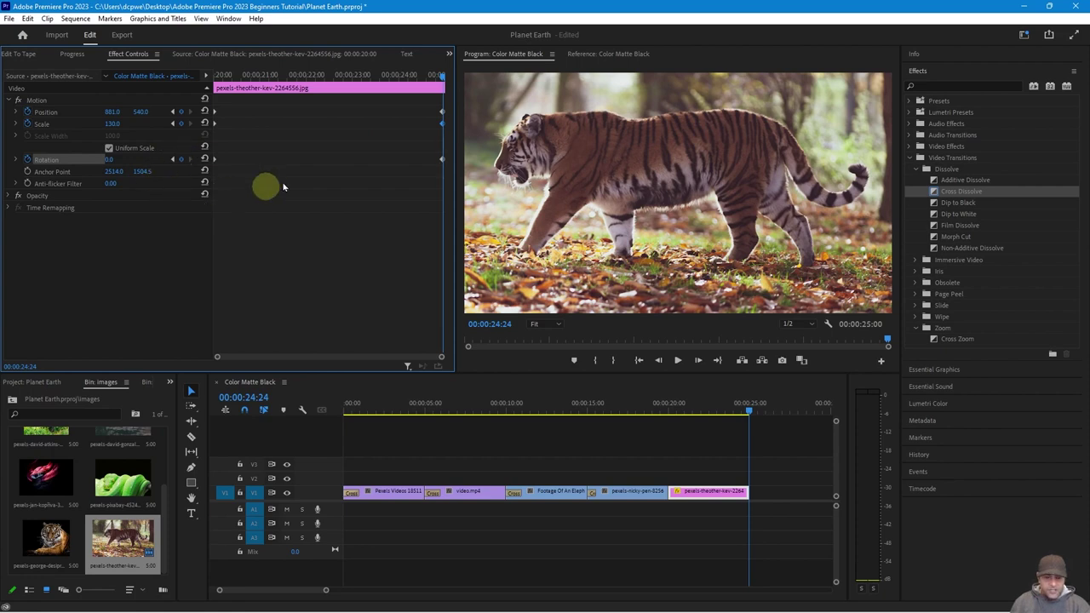
{"action": "left_click_drag", "start_coordinate": [441, 79], "coordinate": [155, 77]}
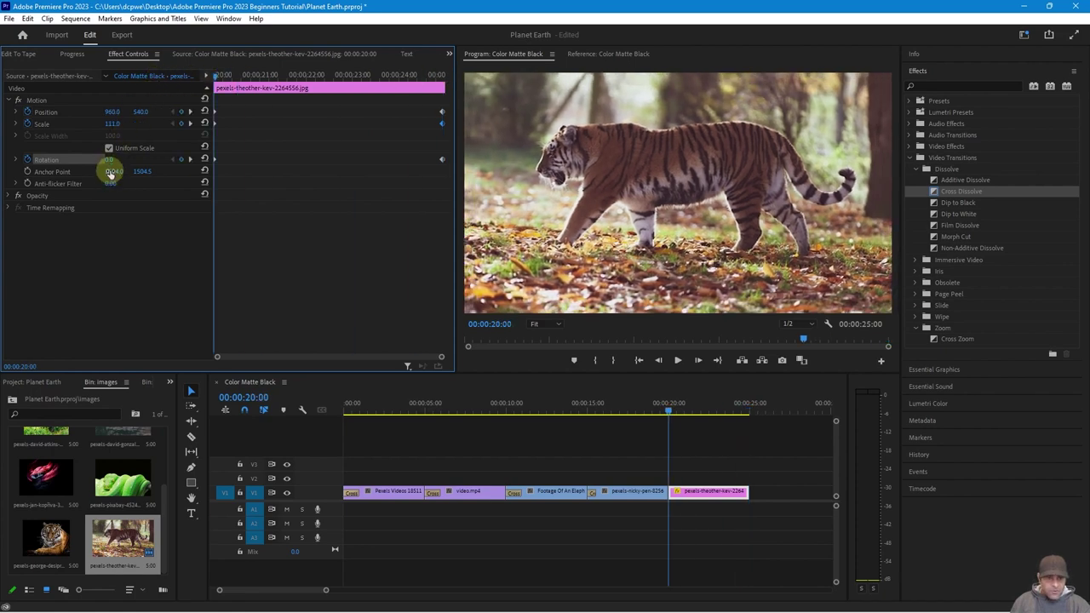
{"action": "left_click_drag", "start_coordinate": [109, 159], "coordinate": [112, 162]}
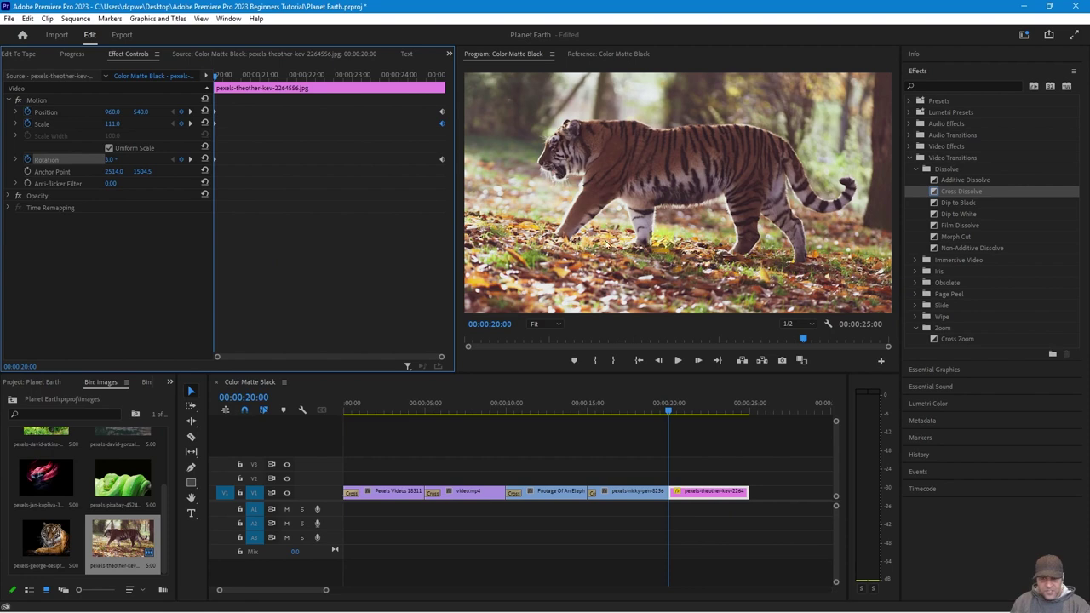
{"action": "left_click_drag", "start_coordinate": [672, 410], "coordinate": [656, 410]}
{"action": "key", "text": "space"}
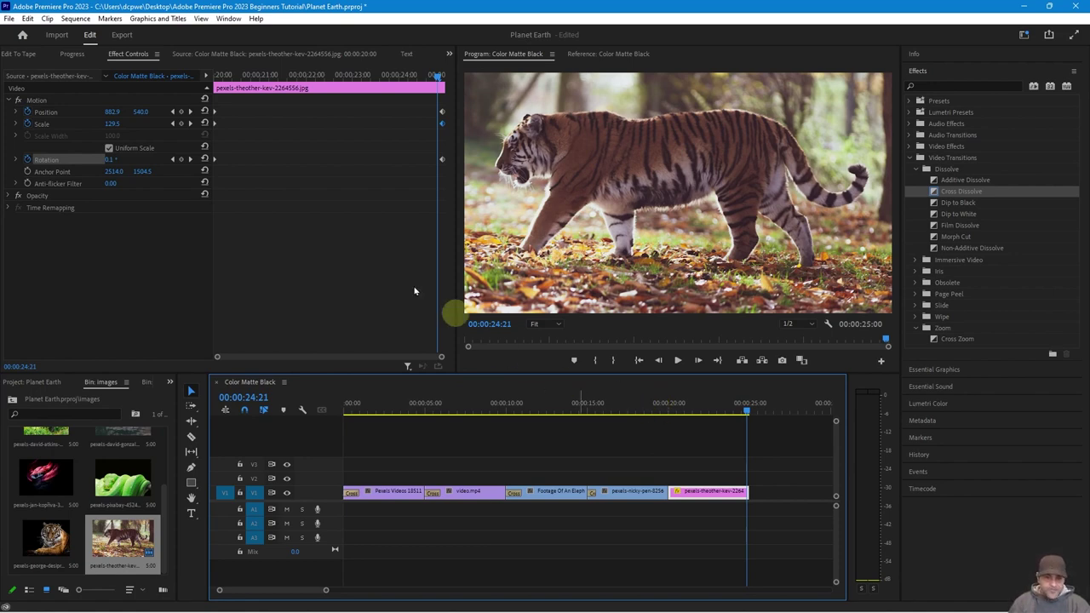
{"action": "left_click", "coordinate": [283, 174]}
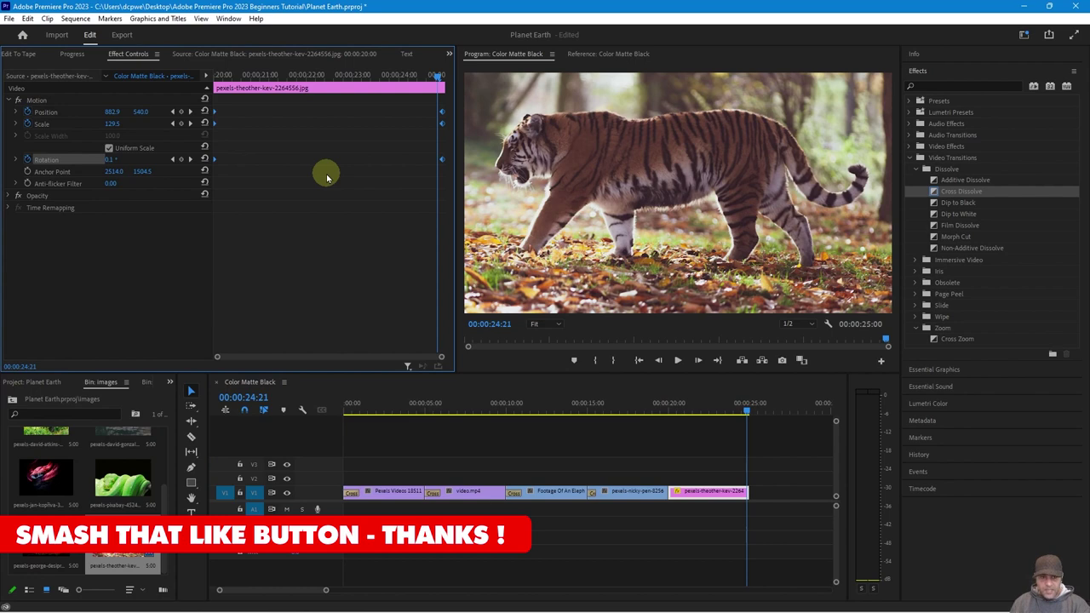
{"action": "right_click", "coordinate": [442, 116]}
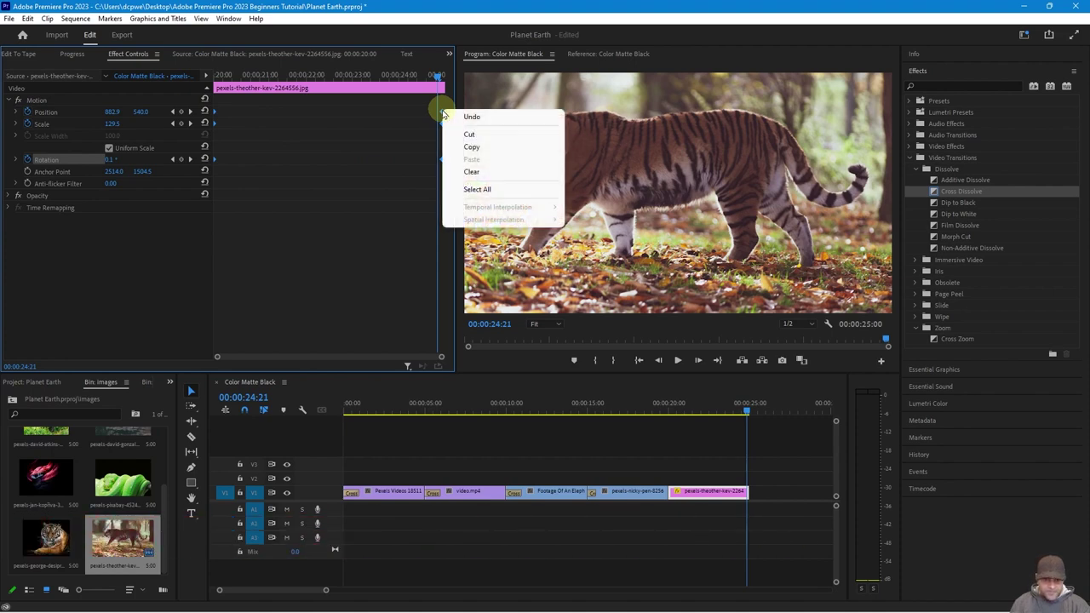
{"action": "right_click", "coordinate": [217, 115]}
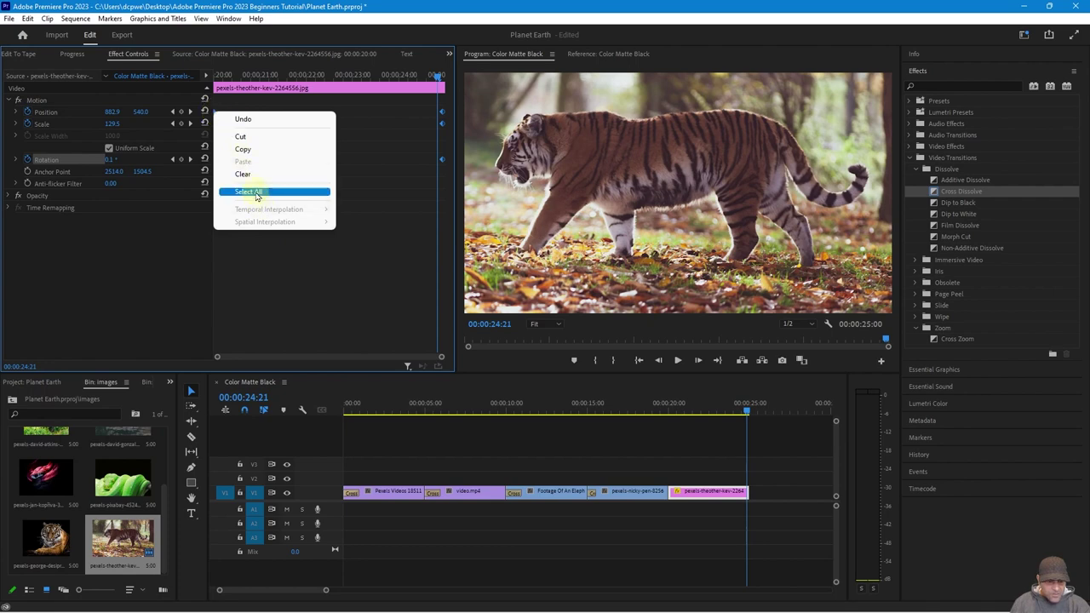
{"action": "left_click", "coordinate": [387, 146]}
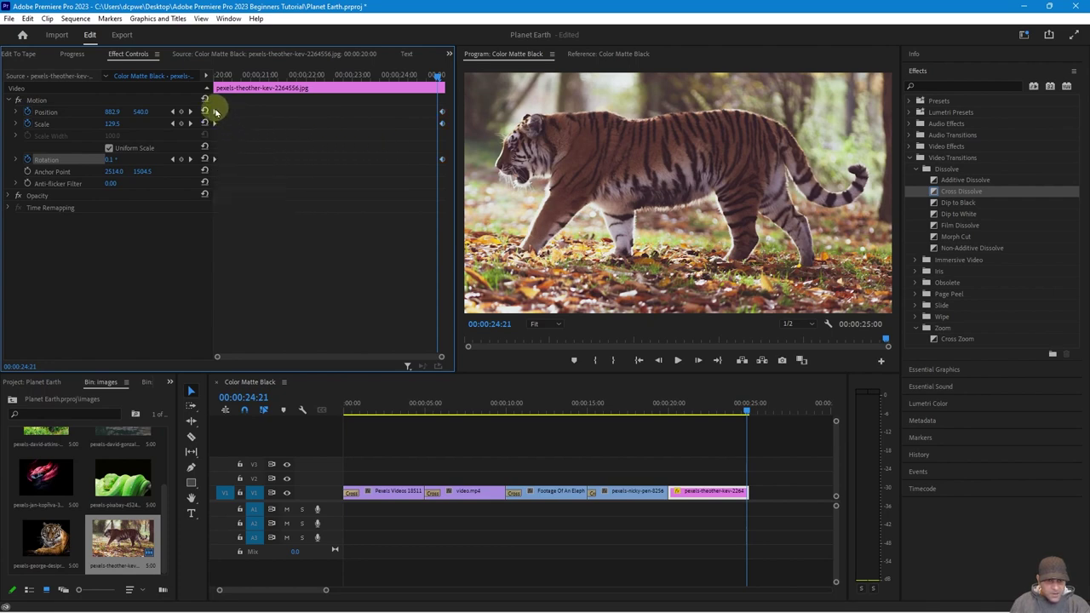
{"action": "mouse_move", "coordinate": [216, 114]}
{"action": "left_mouse_down"}
{"action": "mouse_move", "coordinate": [389, 128]}
{"action": "mouse_move", "coordinate": [439, 118]}
{"action": "left_mouse_up"}
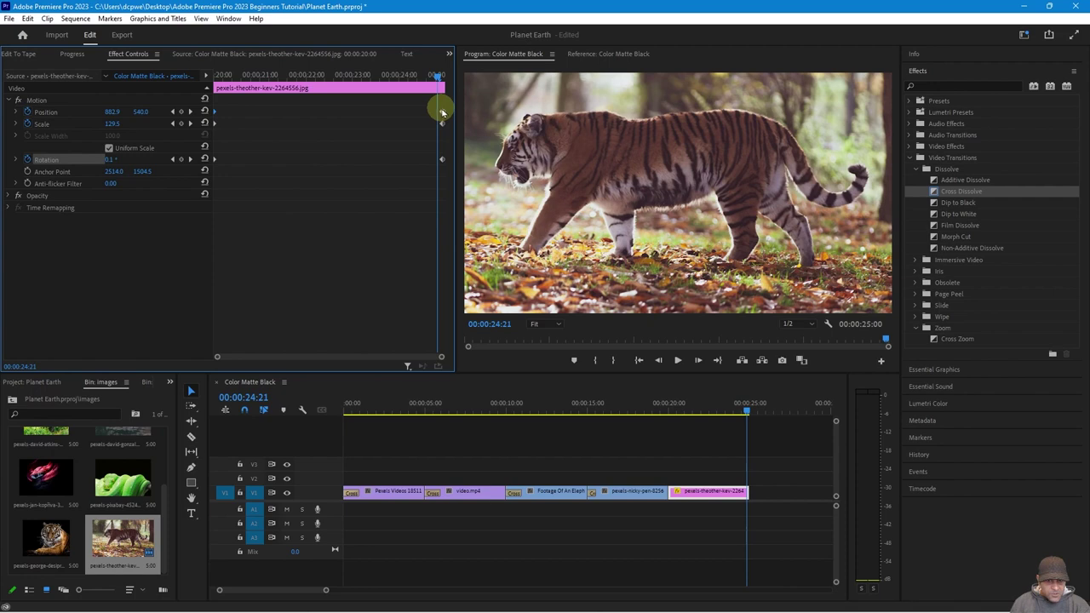
{"action": "right_click", "coordinate": [216, 114]}
{"action": "left_click", "coordinate": [423, 129]}
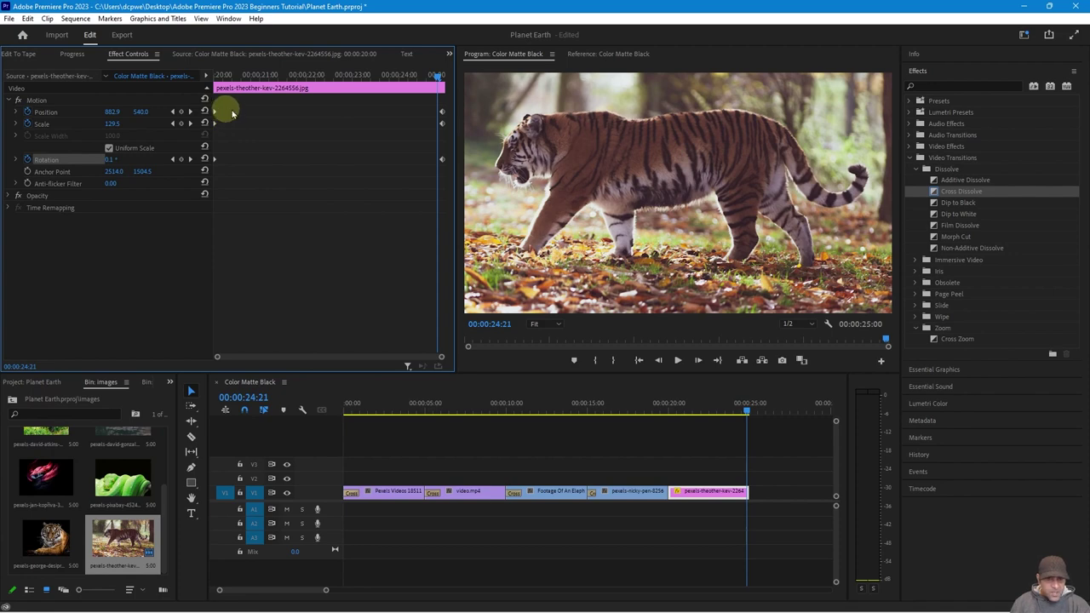
- Change the temporal interpolation of both Position keyframes on the walking tiger image to Bezier
{"action": "left_click", "coordinate": [214, 112]}
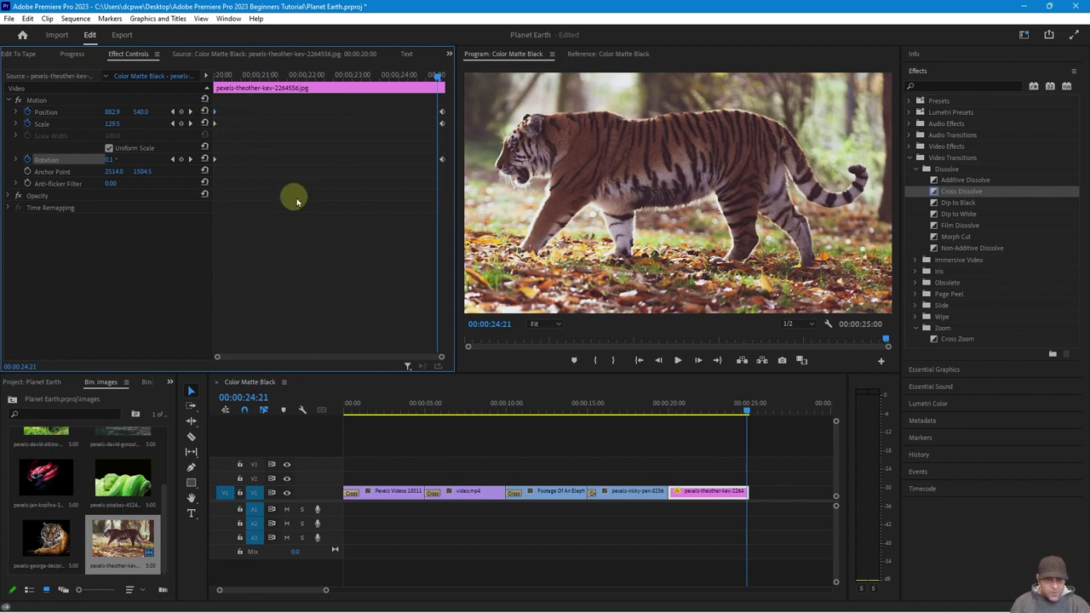
{"action": "left_click", "coordinate": [442, 113]}
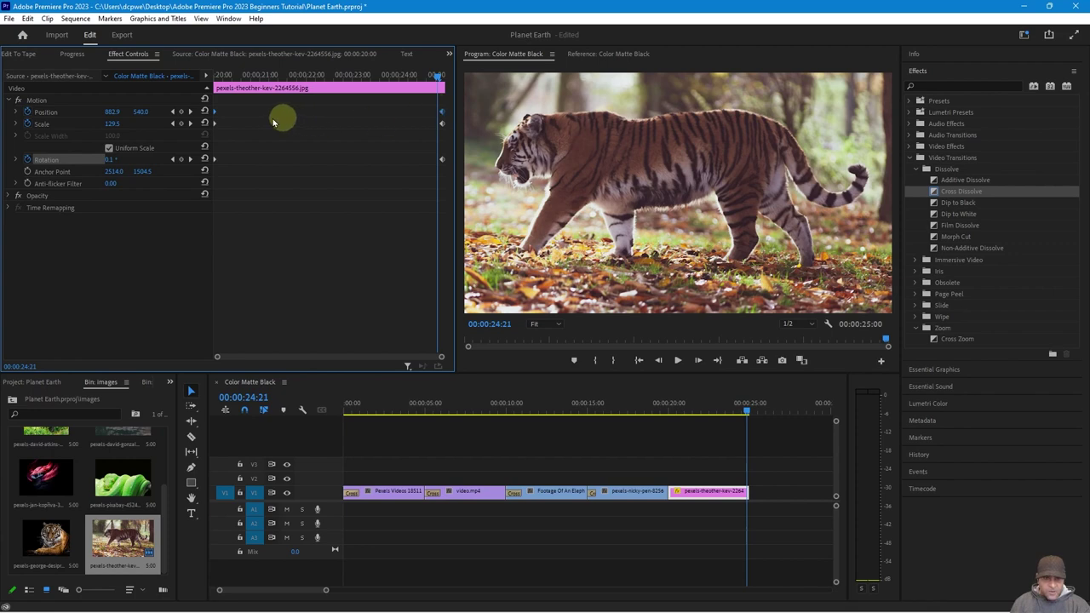
{"action": "right_click", "coordinate": [214, 114]}
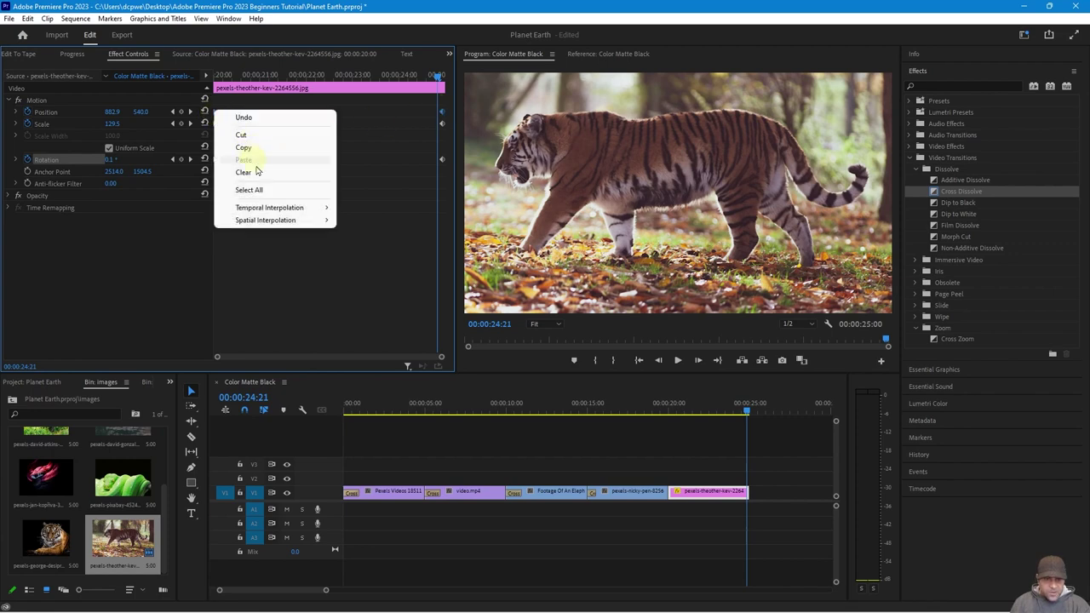
{"action": "mouse_move", "coordinate": [269, 210]}
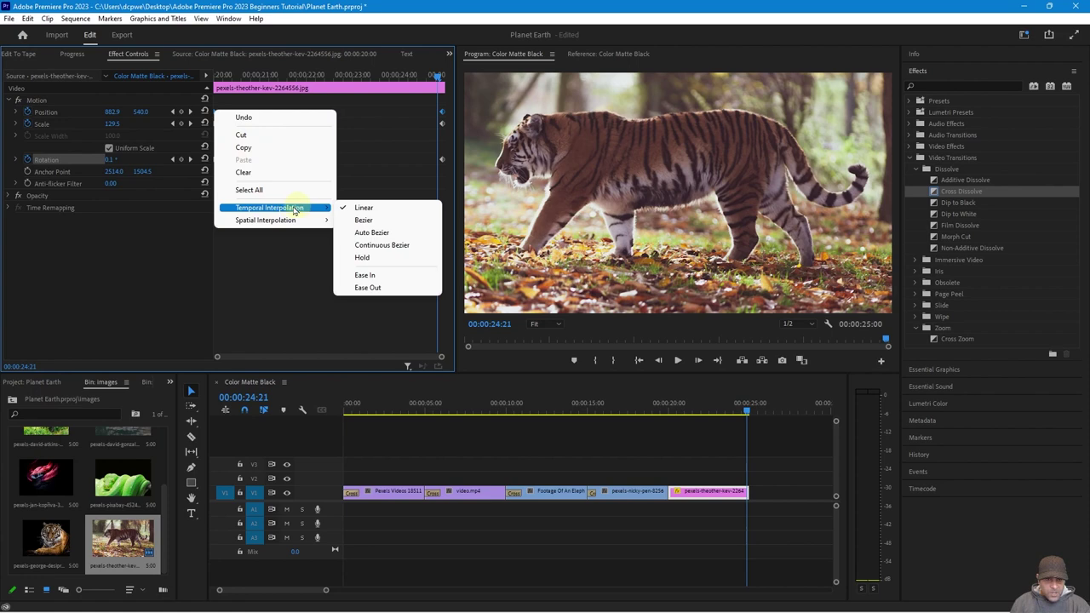
{"action": "left_click", "coordinate": [366, 221]}
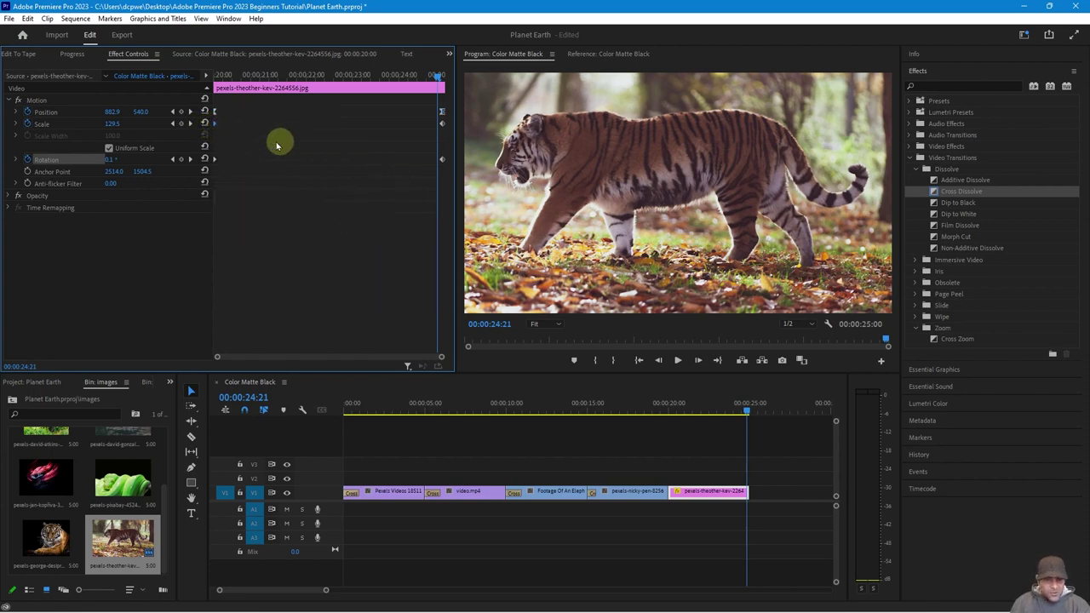
- Change both Scale keyframes on the walking tiger image to Bezier interpolation
{"action": "left_click", "coordinate": [357, 209]}
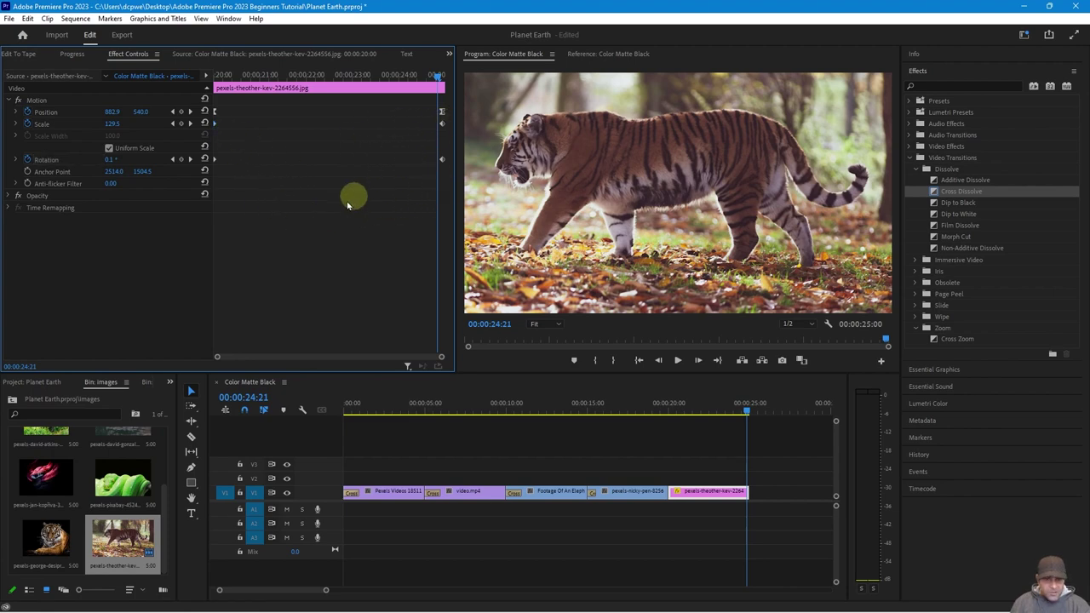
{"action": "right_click", "coordinate": [214, 123]}
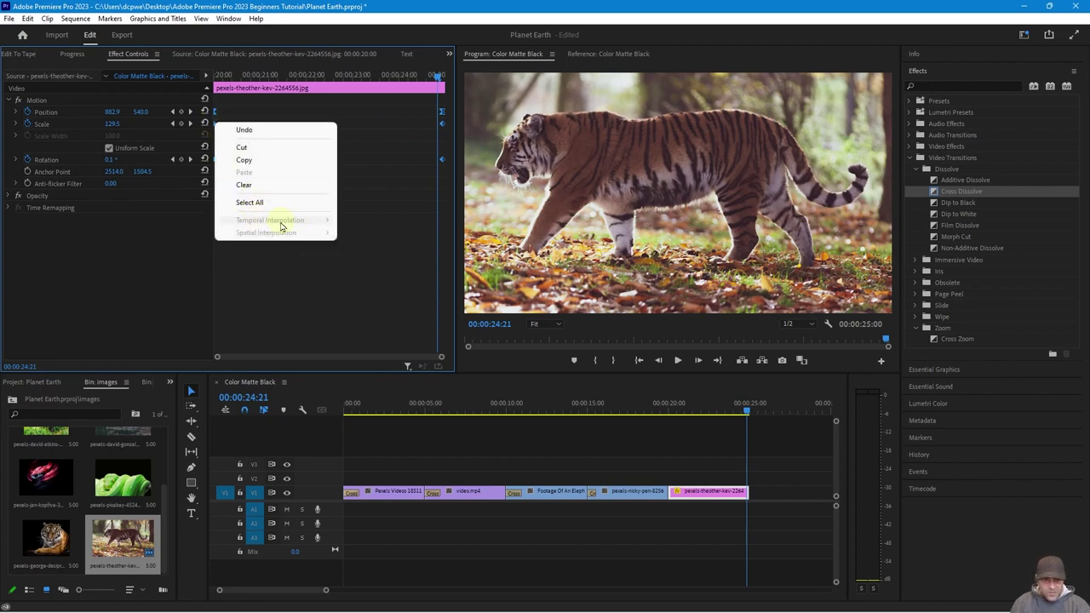
{"action": "left_click", "coordinate": [388, 204]}
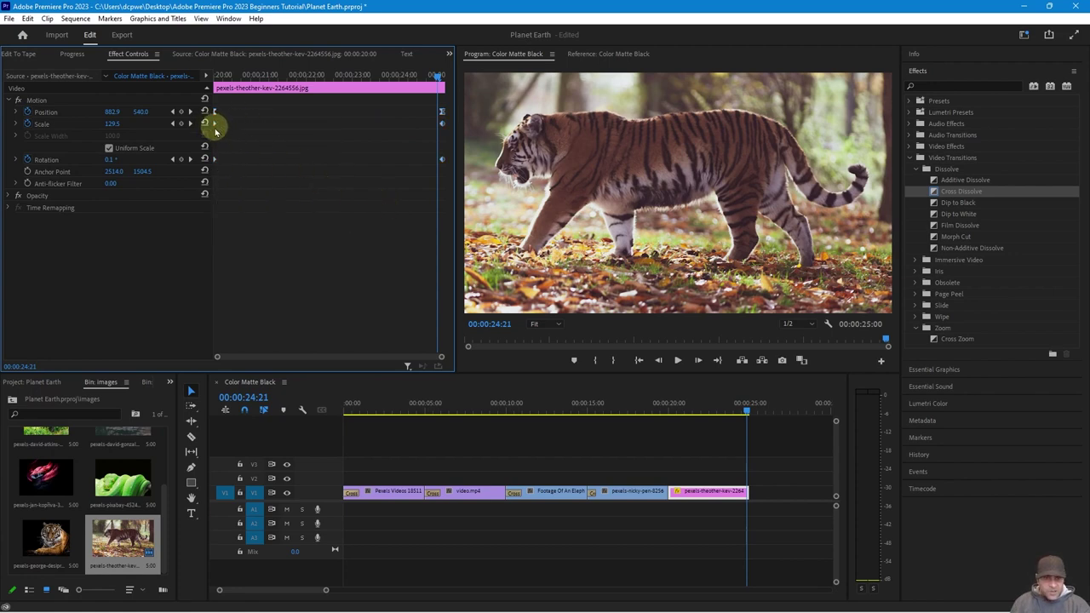
{"action": "left_click", "coordinate": [442, 125]}
{"action": "right_click", "coordinate": [213, 123]}
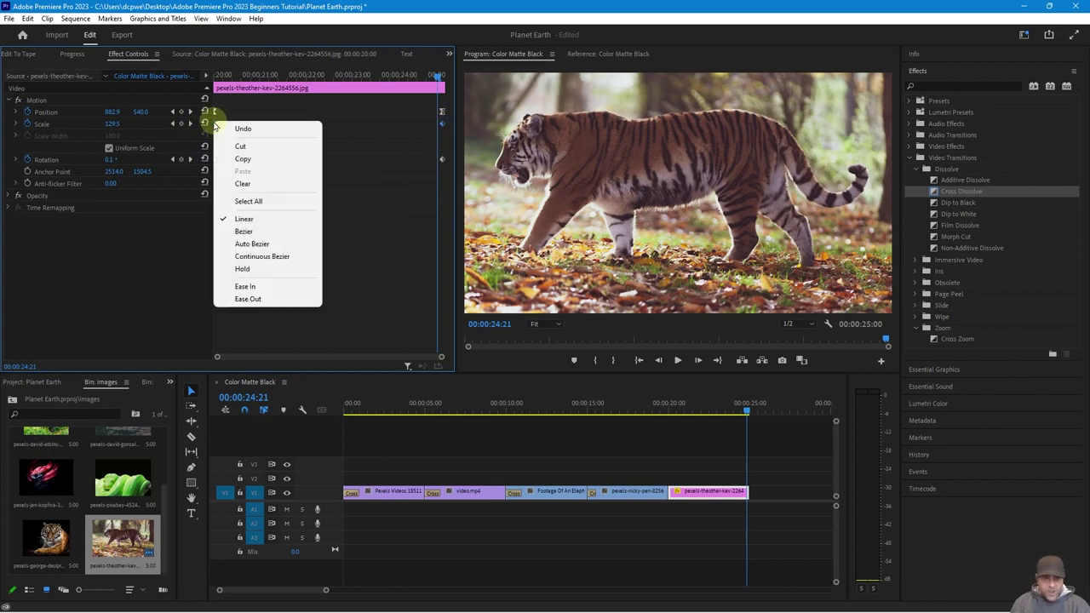
{"action": "left_click", "coordinate": [250, 233]}
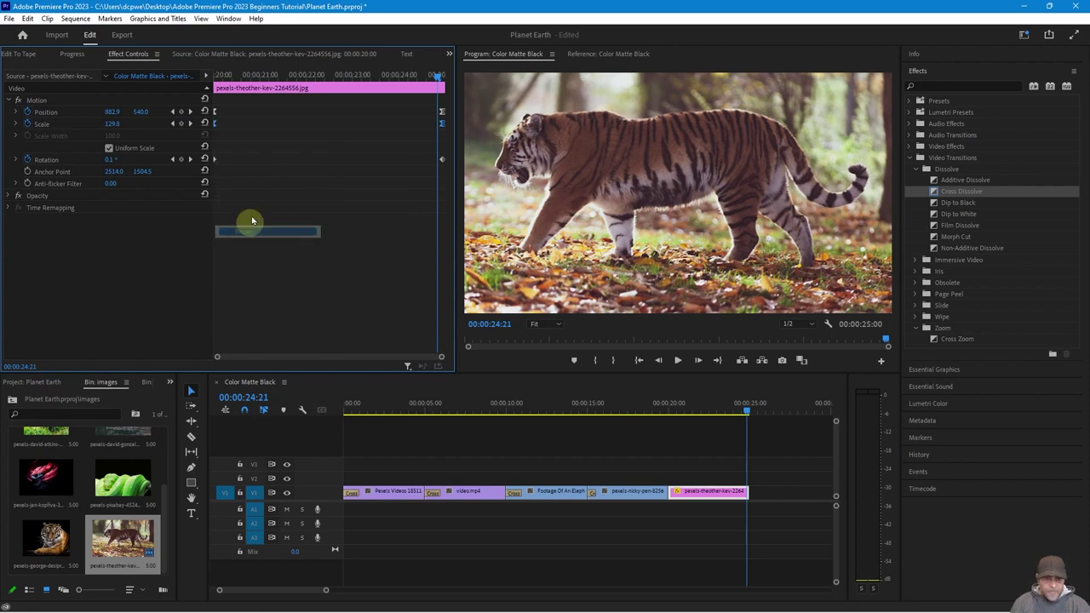
- Change both Rotation keyframes on the walking tiger image to Bezier interpolation
{"action": "left_click", "coordinate": [215, 159]}
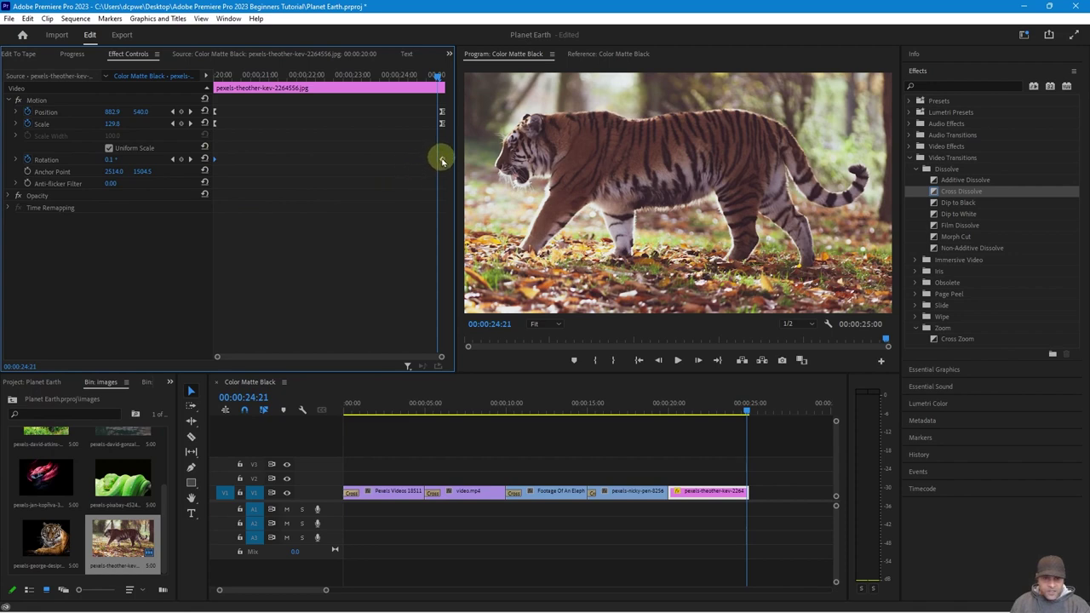
{"action": "right_click", "coordinate": [217, 162]}
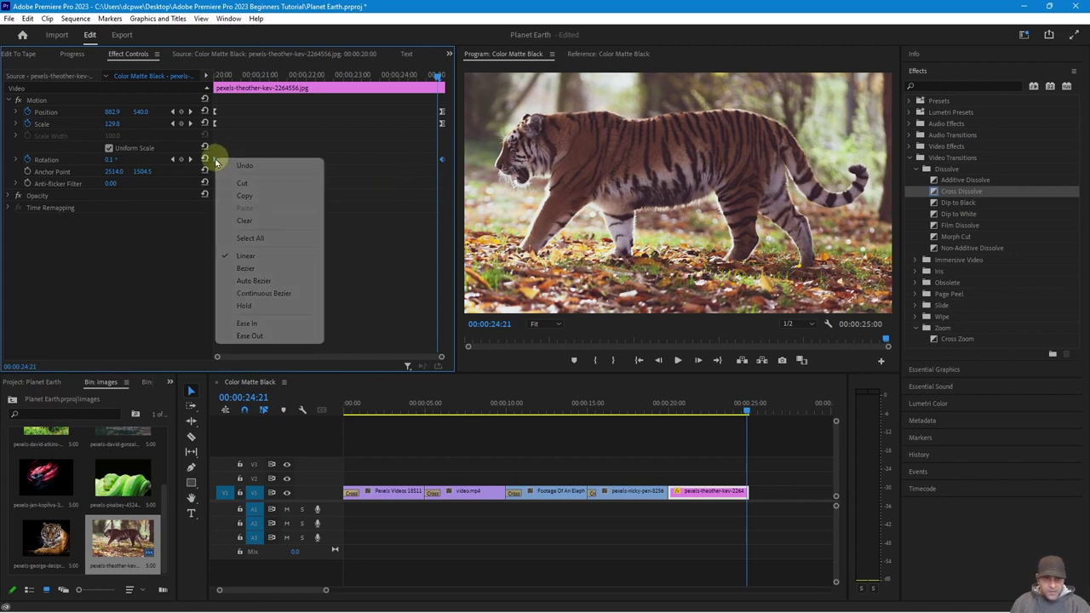
{"action": "left_click", "coordinate": [261, 269]}
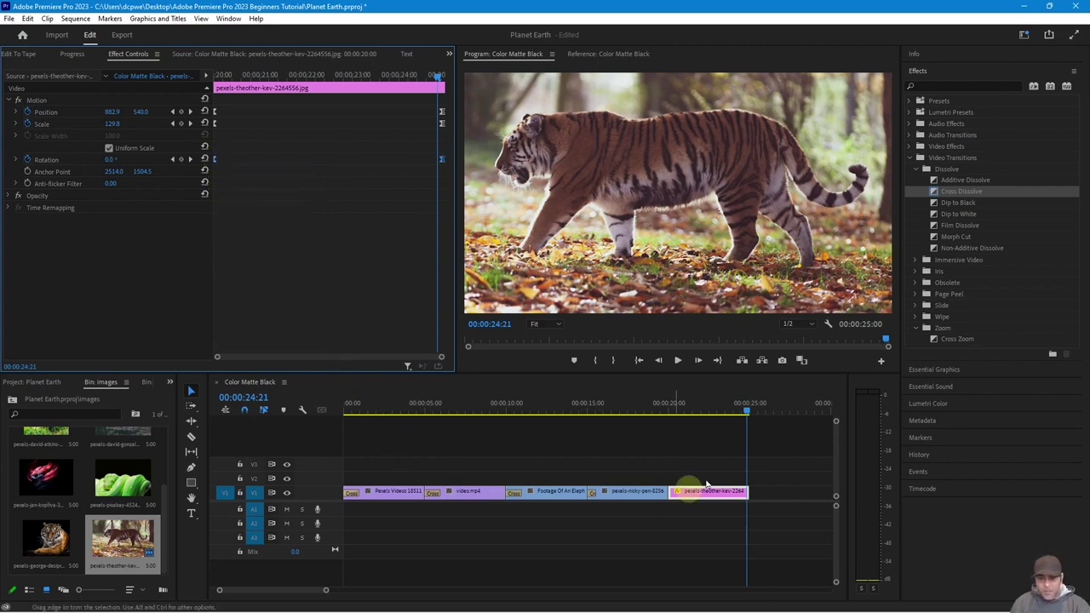
- Play back the walking tiger image from just before its start to check the smoothed zoom, movement and rotation
{"action": "left_click", "coordinate": [672, 415]}
{"action": "mouse_move", "coordinate": [677, 420]}
{"action": "left_mouse_down"}
{"action": "mouse_move", "coordinate": [759, 428]}
{"action": "mouse_move", "coordinate": [664, 429]}
{"action": "left_mouse_up"}
{"action": "key", "text": "space"}
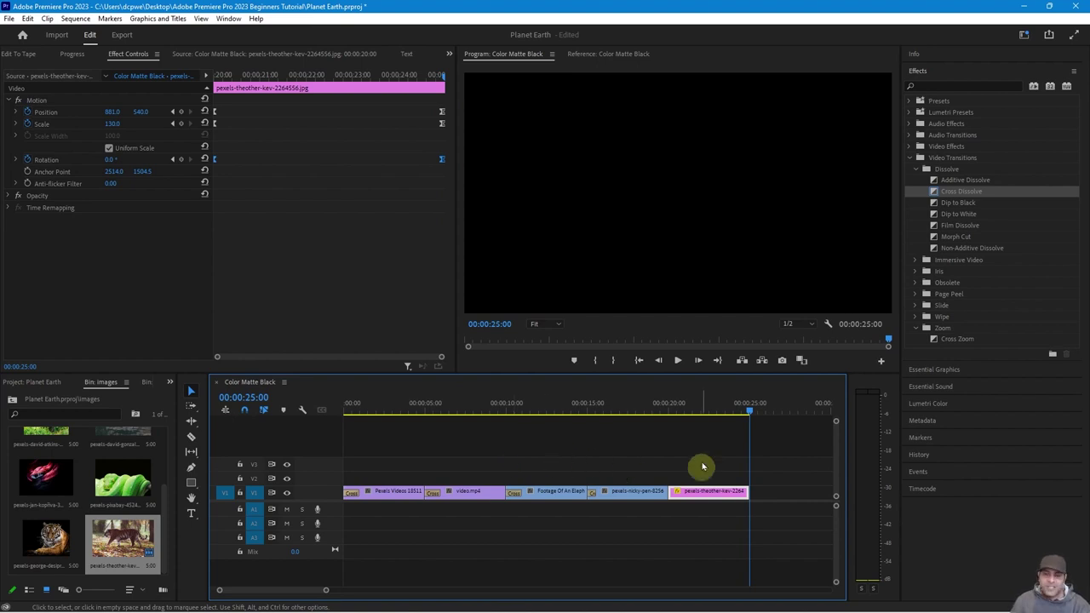
{"action": "left_click", "coordinate": [726, 411]}
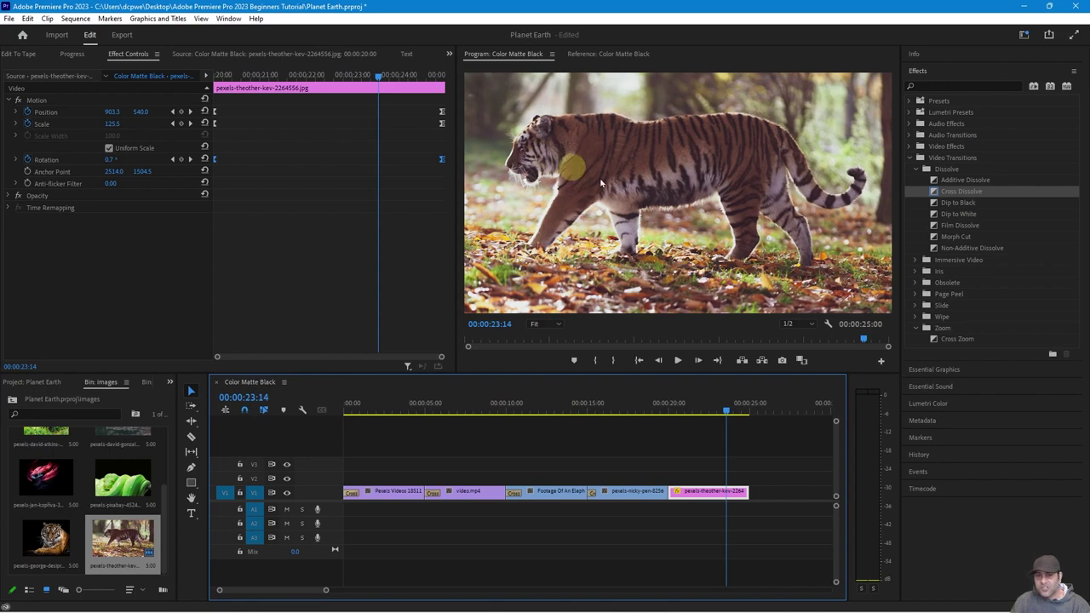
{"action": "left_click", "coordinate": [687, 408]}
{"action": "key", "text": "space"}
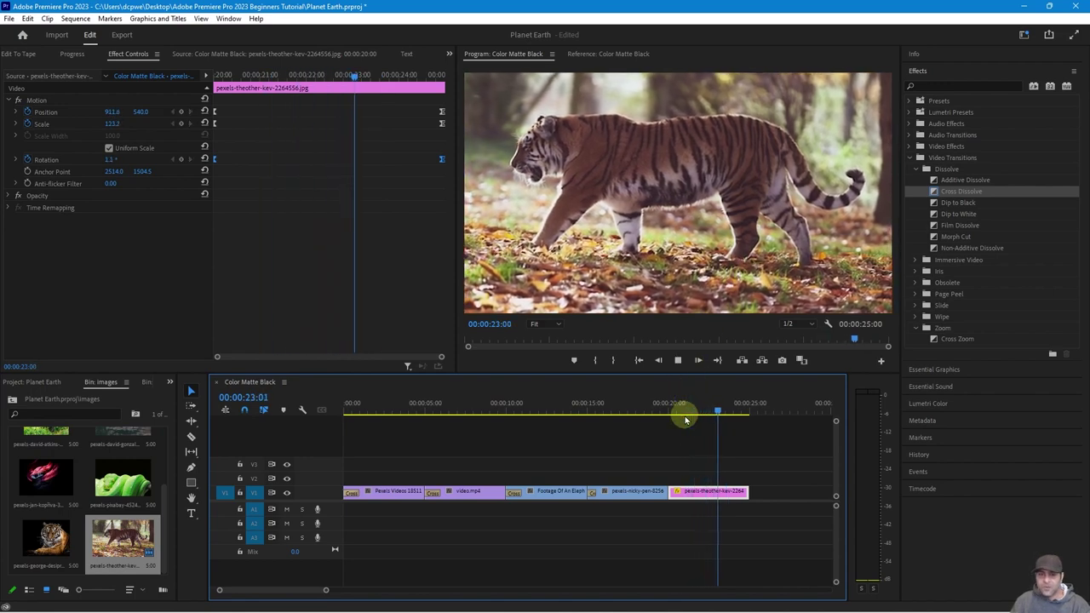
{"action": "key", "text": "space"}
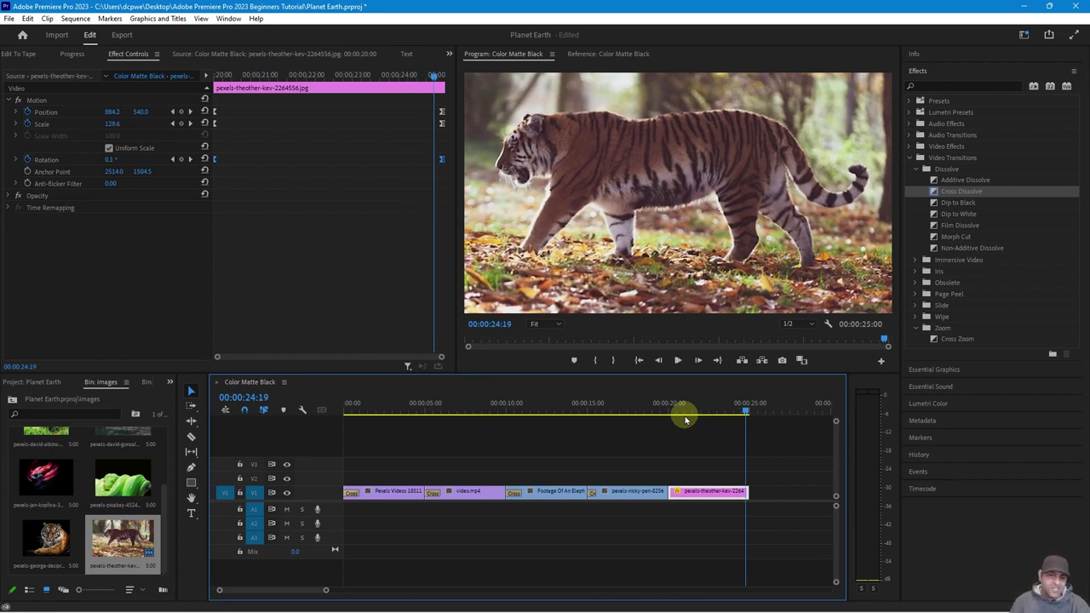
{"action": "mouse_move", "coordinate": [647, 409]}
{"action": "left_mouse_down"}
{"action": "mouse_move", "coordinate": [752, 421]}
{"action": "mouse_move", "coordinate": [584, 418]}
{"action": "mouse_move", "coordinate": [665, 418]}
{"action": "left_mouse_up"}
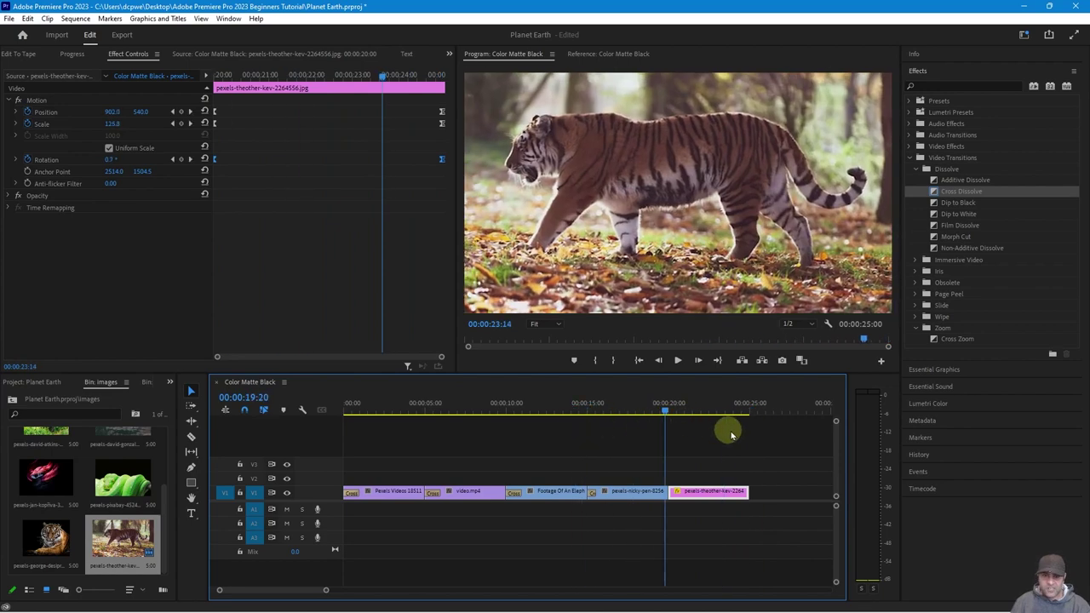
{"action": "left_click", "coordinate": [706, 413]}
- Add the image of the tiger on a black background to V1 at 00:00:25:00 and scale it to frame size
{"action": "left_click", "coordinate": [47, 545]}
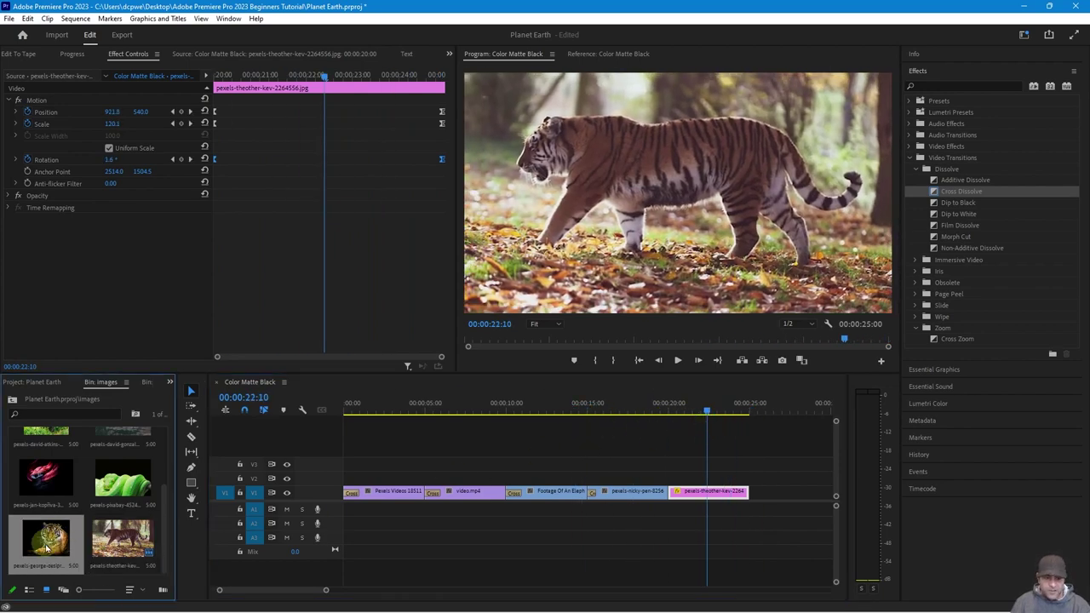
{"action": "left_click_drag", "start_coordinate": [47, 548], "coordinate": [757, 508]}
{"action": "left_click_drag", "start_coordinate": [720, 411], "coordinate": [780, 418]}
{"action": "left_click", "coordinate": [791, 494]}
{"action": "right_click", "coordinate": [790, 495]}
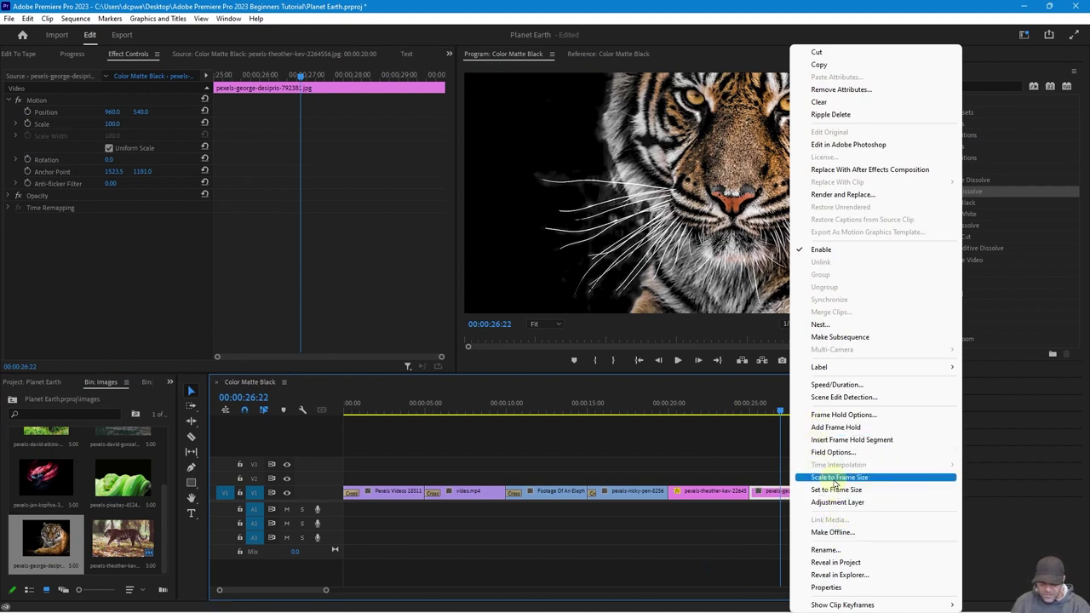
{"action": "left_click", "coordinate": [835, 479]}
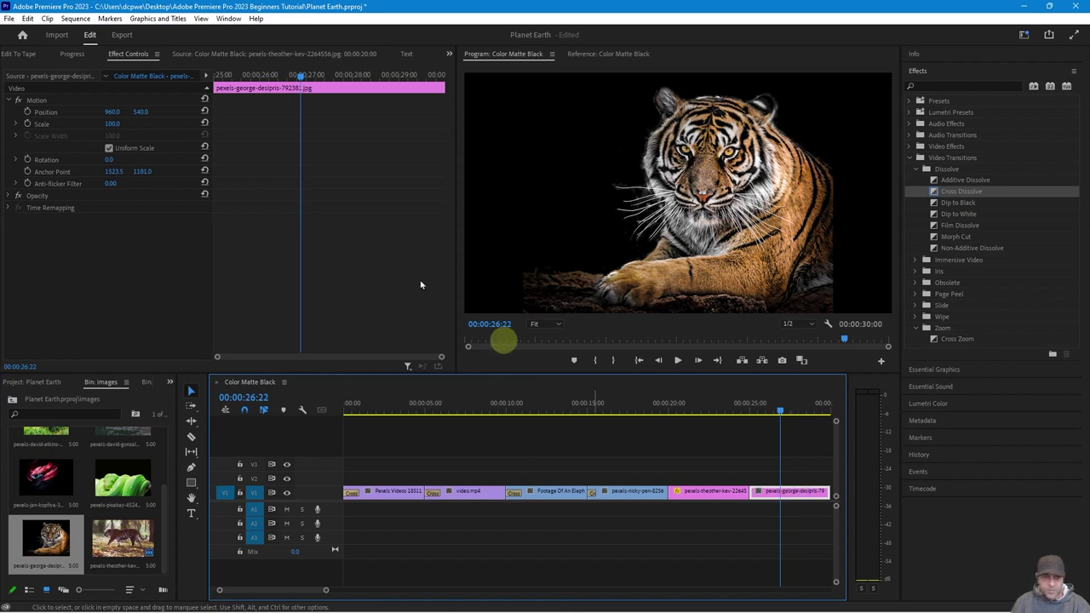
- Set the new tiger image's Scale to 141.0 and its Position to 938.0, 723.0
{"action": "left_click_drag", "start_coordinate": [111, 125], "coordinate": [140, 128]}
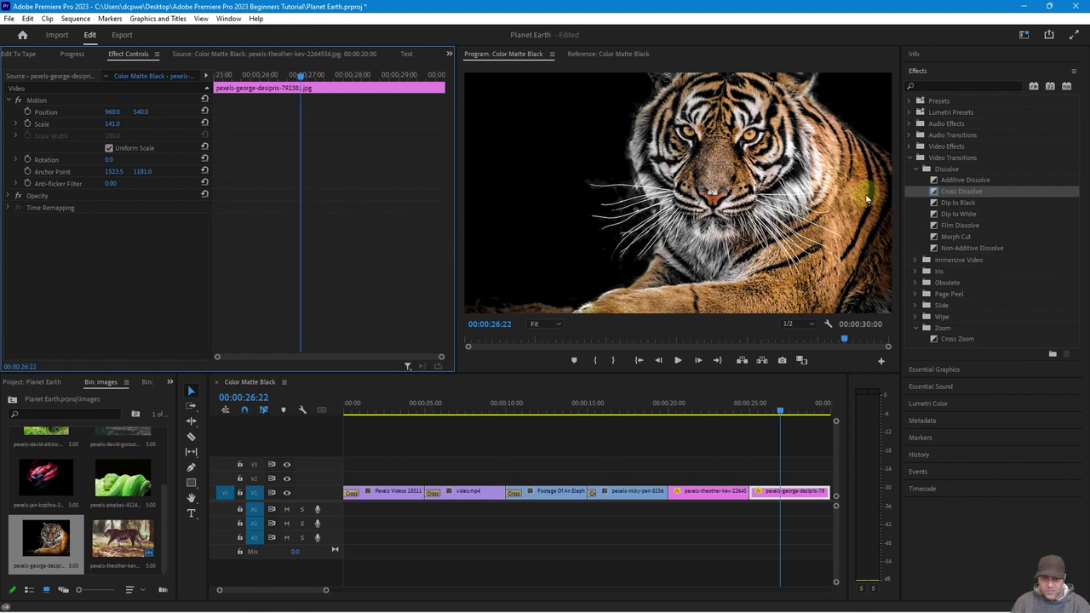
{"action": "left_click_drag", "start_coordinate": [112, 111], "coordinate": [261, 127]}
- Start Position, Scale and Rotation keyframes at the beginning of the last tiger image, at 00:00:25:00
{"action": "scroll", "coordinate": [718, 516], "scroll_direction": "down", "scroll_amount": 2}
{"action": "scroll", "coordinate": [713, 513], "scroll_direction": "down", "scroll_amount": 2}
{"action": "scroll", "coordinate": [712, 512], "scroll_direction": "up", "scroll_amount": 2}
{"action": "scroll", "coordinate": [711, 511], "scroll_direction": "down", "scroll_amount": 3}
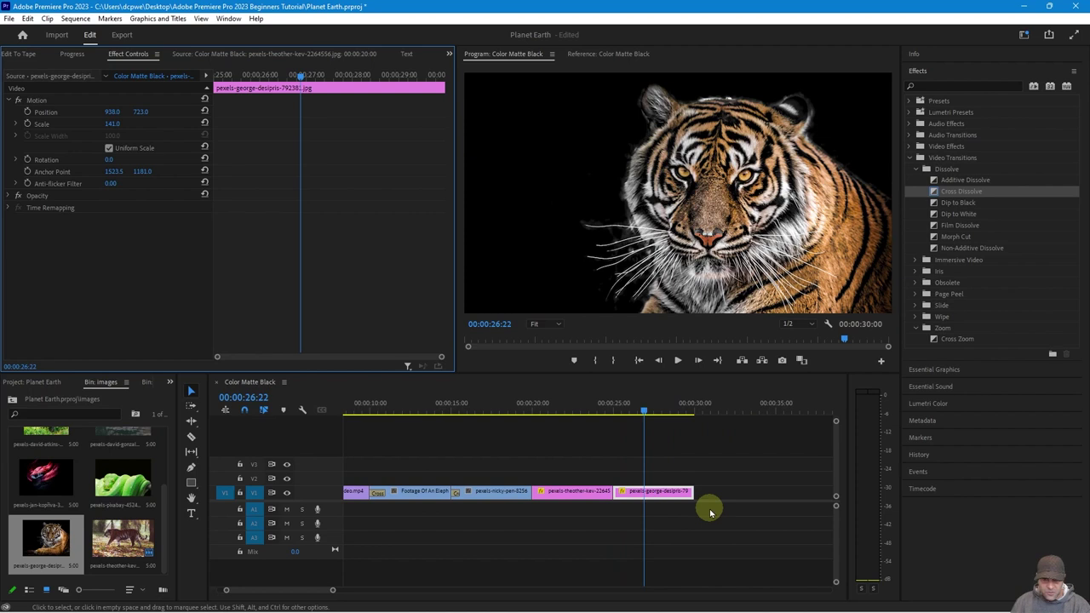
{"action": "left_click", "coordinate": [648, 487]}
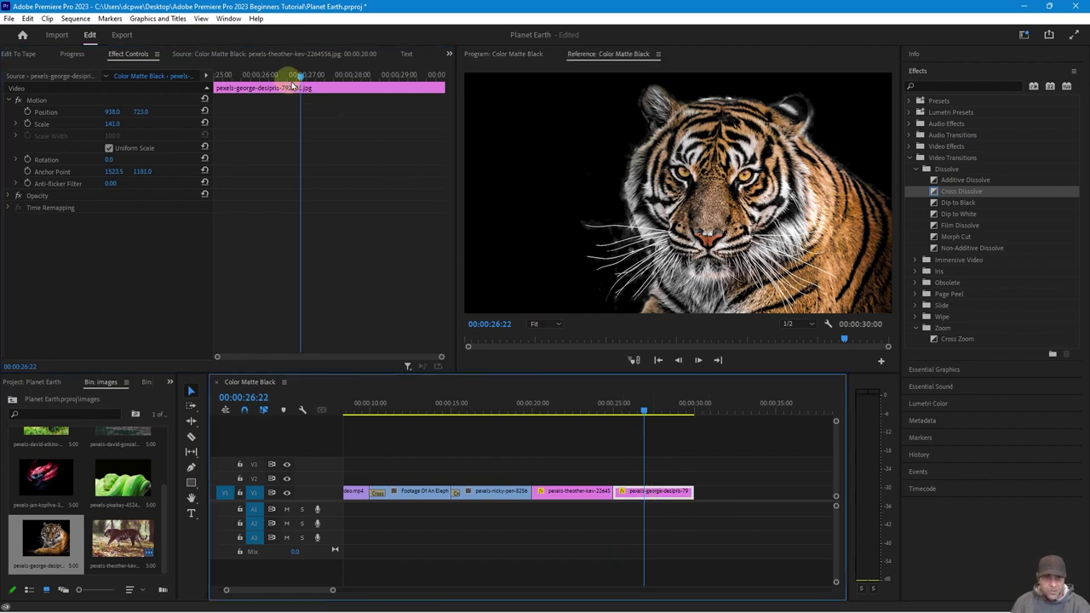
{"action": "left_click_drag", "start_coordinate": [302, 76], "coordinate": [206, 82]}
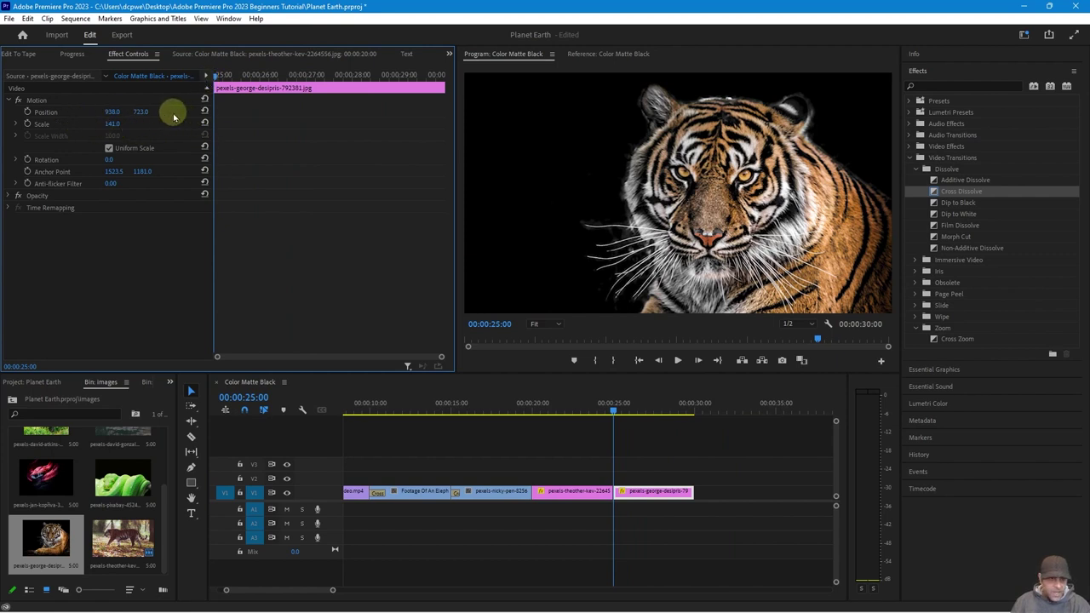
{"action": "left_click", "coordinate": [27, 113]}
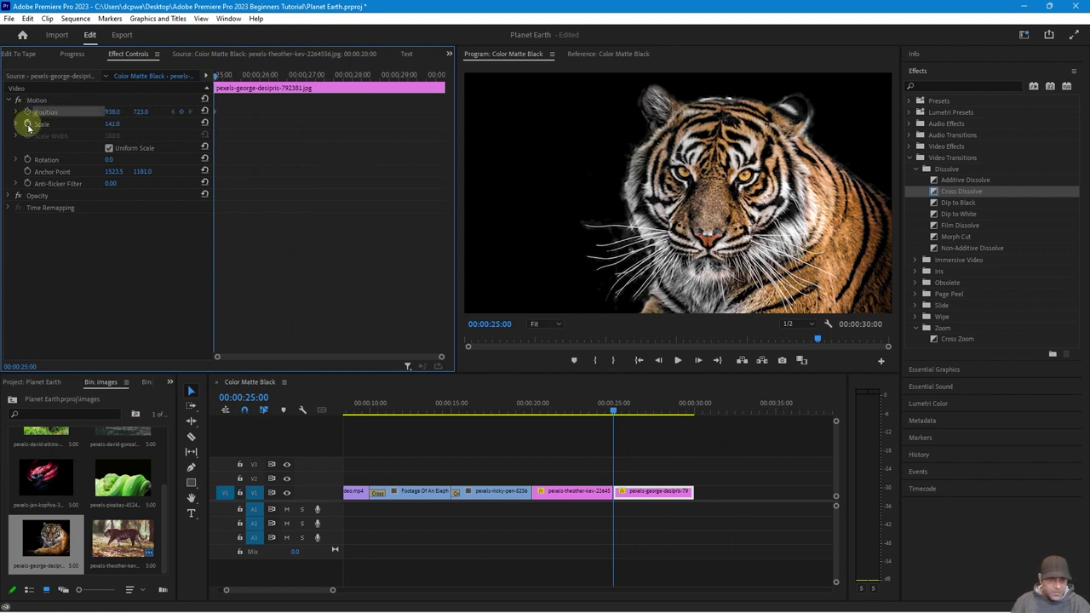
{"action": "left_click", "coordinate": [27, 124]}
{"action": "left_click", "coordinate": [27, 160]}
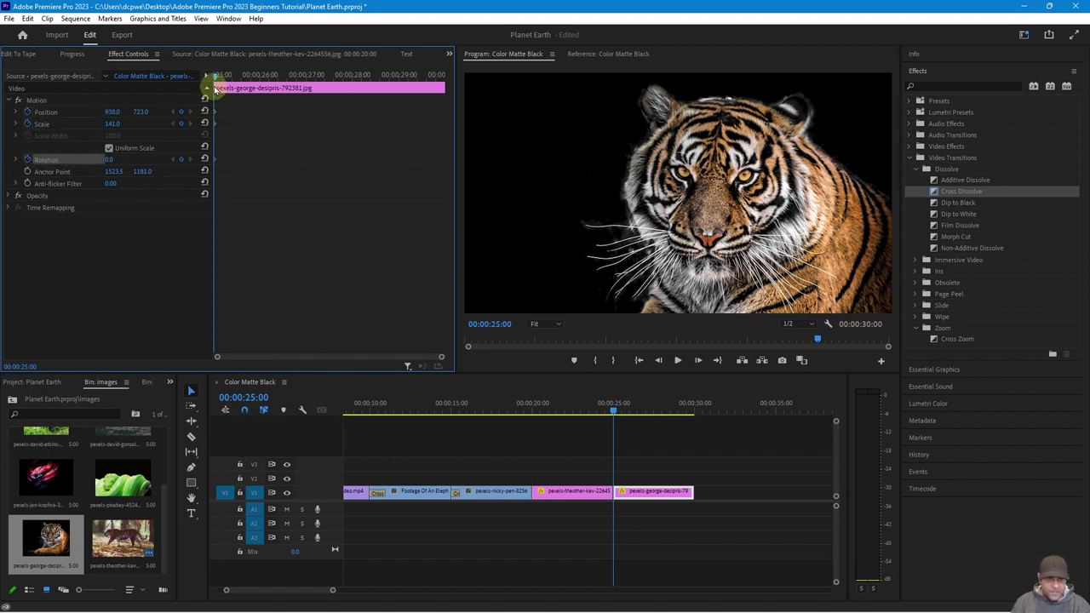
- Add Position, Scale and Rotation keyframes on the last frame of the black-background tiger image, at 00:00:29:24
{"action": "left_click_drag", "start_coordinate": [215, 78], "coordinate": [448, 95]}
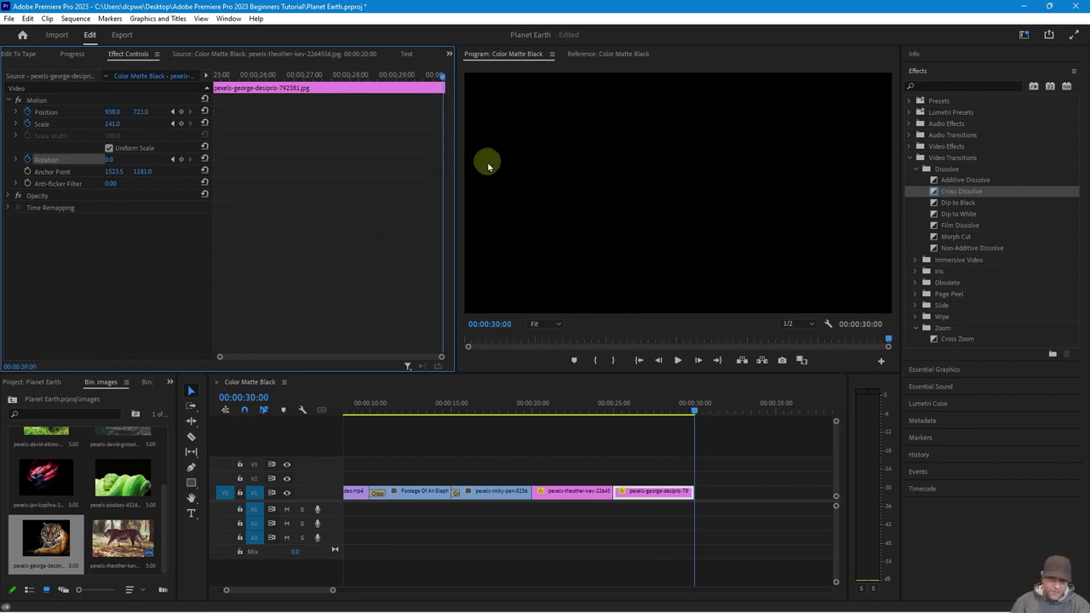
{"action": "key", "text": "Left"}
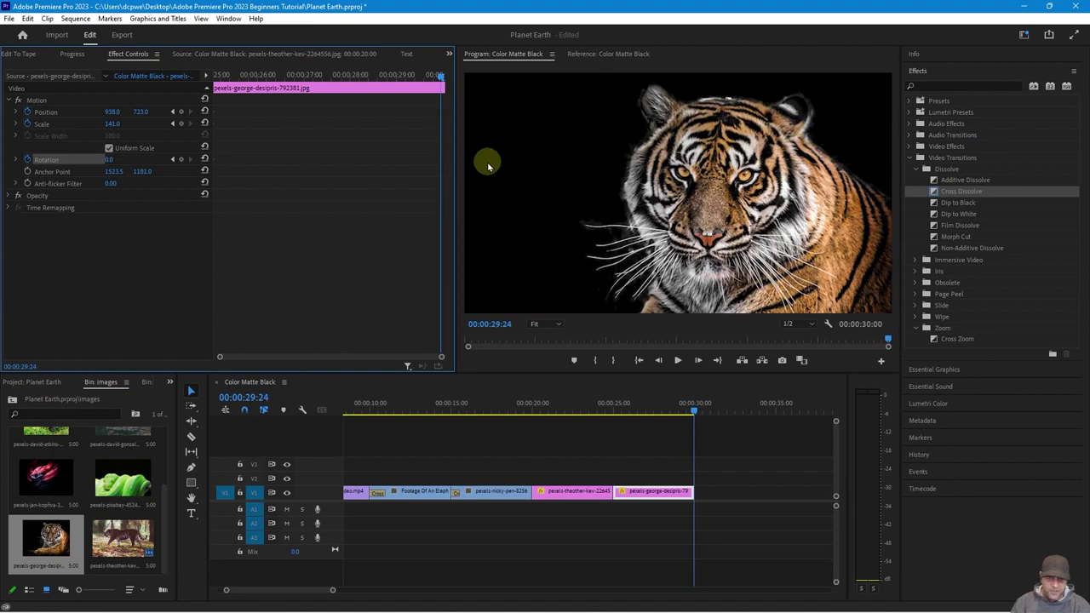
{"action": "left_click", "coordinate": [180, 112]}
{"action": "left_click", "coordinate": [180, 124]}
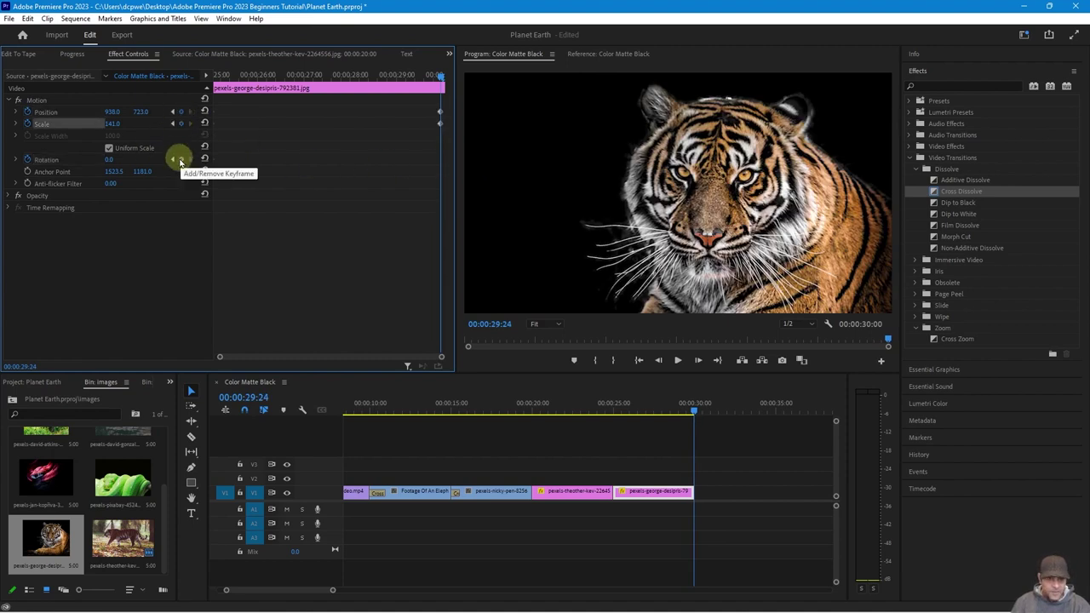
{"action": "left_click", "coordinate": [180, 160]}
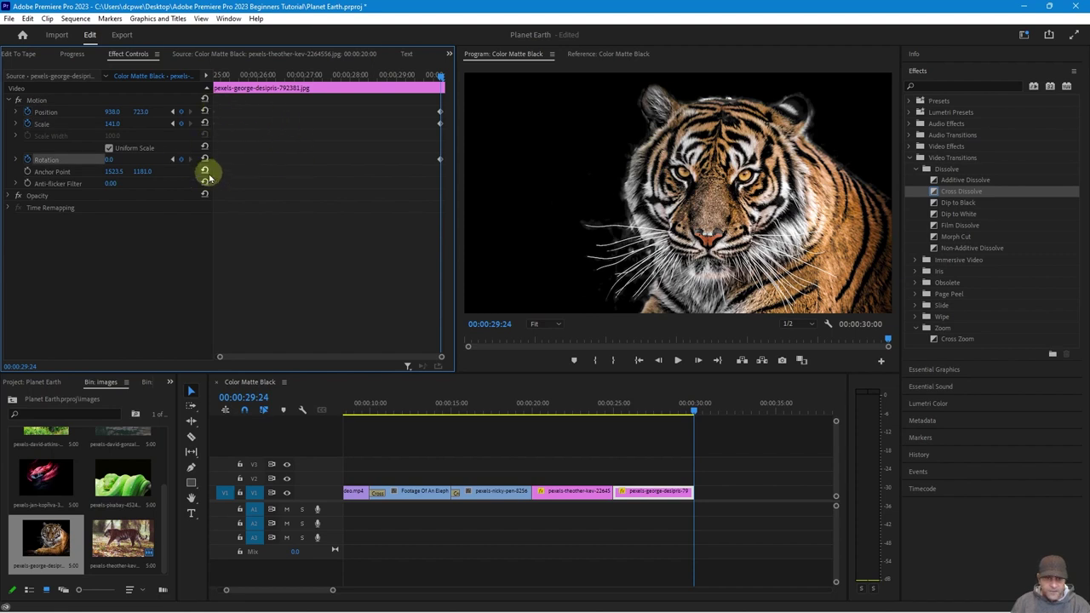
{"action": "left_click_drag", "start_coordinate": [220, 358], "coordinate": [158, 350]}
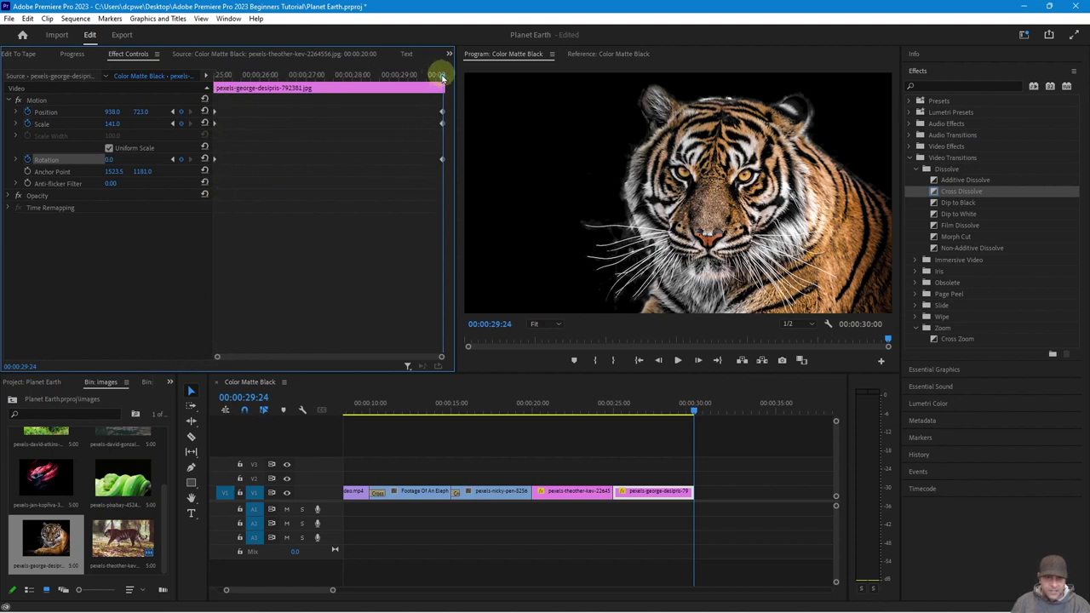
- Step between the Position keyframes of the last tiger image, ending on the first one at 00:00:25:00
{"action": "left_click_drag", "start_coordinate": [440, 76], "coordinate": [411, 79]}
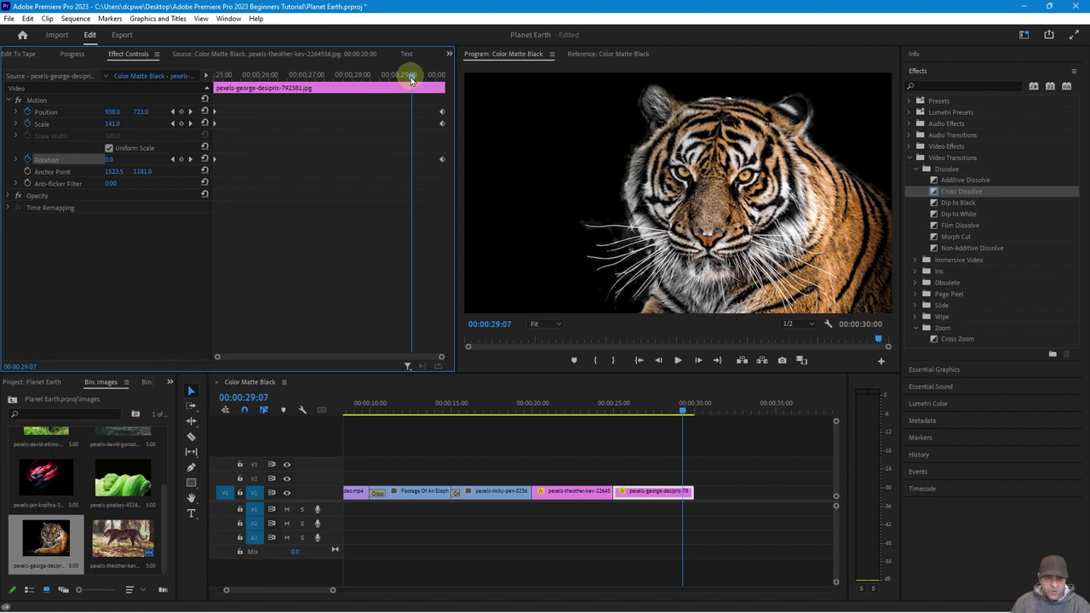
{"action": "left_click", "coordinate": [173, 112]}
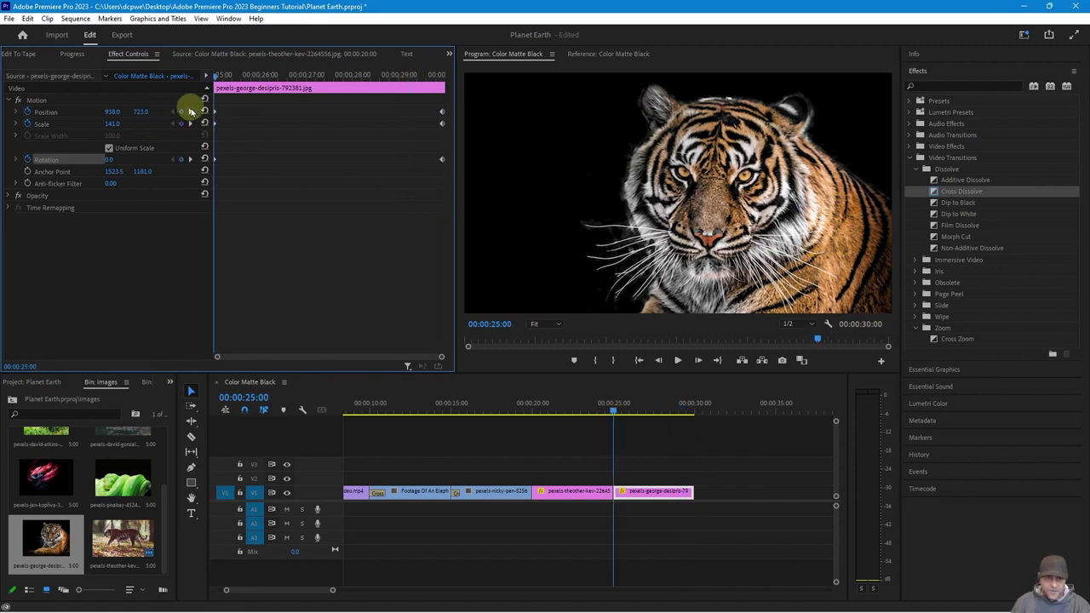
{"action": "left_click", "coordinate": [190, 113]}
{"action": "left_click", "coordinate": [173, 111]}
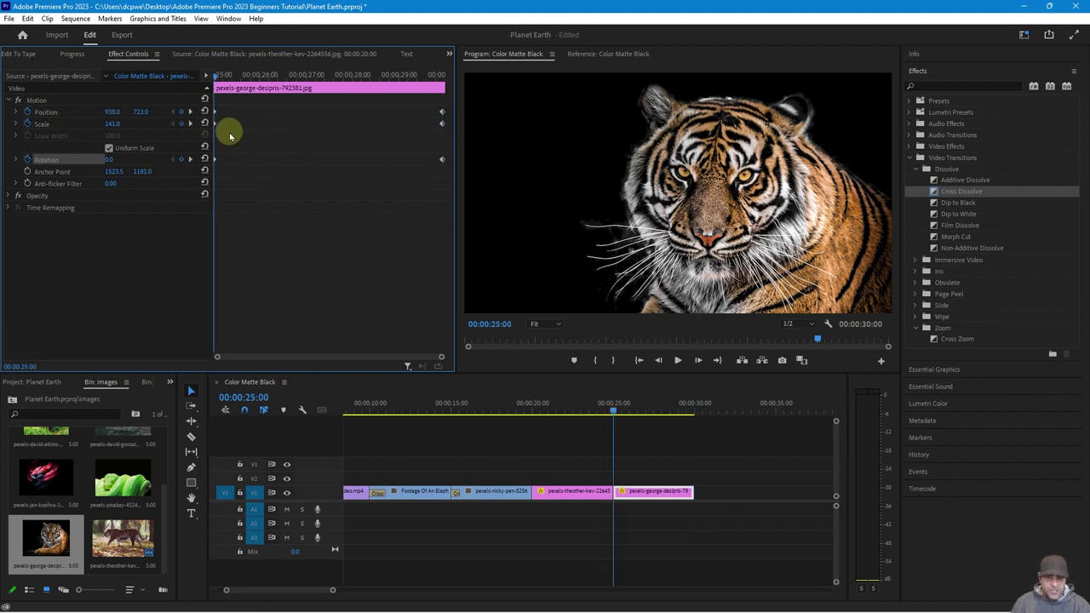
- Set the last tiger image's starting Position to 982.0, 699.0, and its end keyframes to Scale 147.0 and vertical Position 732.0
{"action": "left_click_drag", "start_coordinate": [142, 112], "coordinate": [97, 139]}
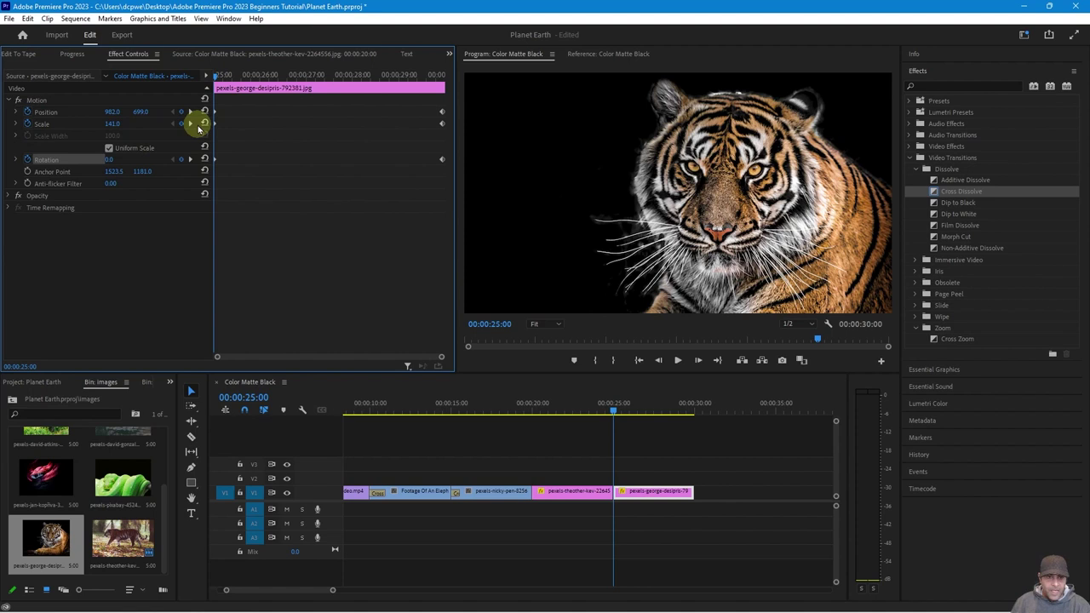
{"action": "left_click_drag", "start_coordinate": [216, 77], "coordinate": [378, 94]}
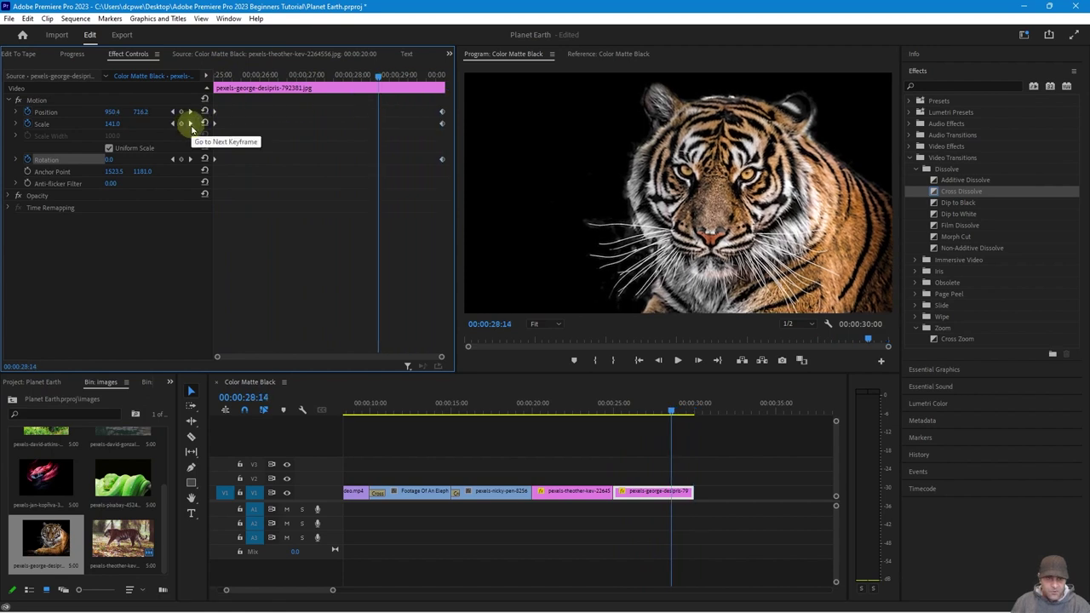
{"action": "left_click", "coordinate": [190, 123]}
{"action": "left_click_drag", "start_coordinate": [115, 124], "coordinate": [118, 124]}
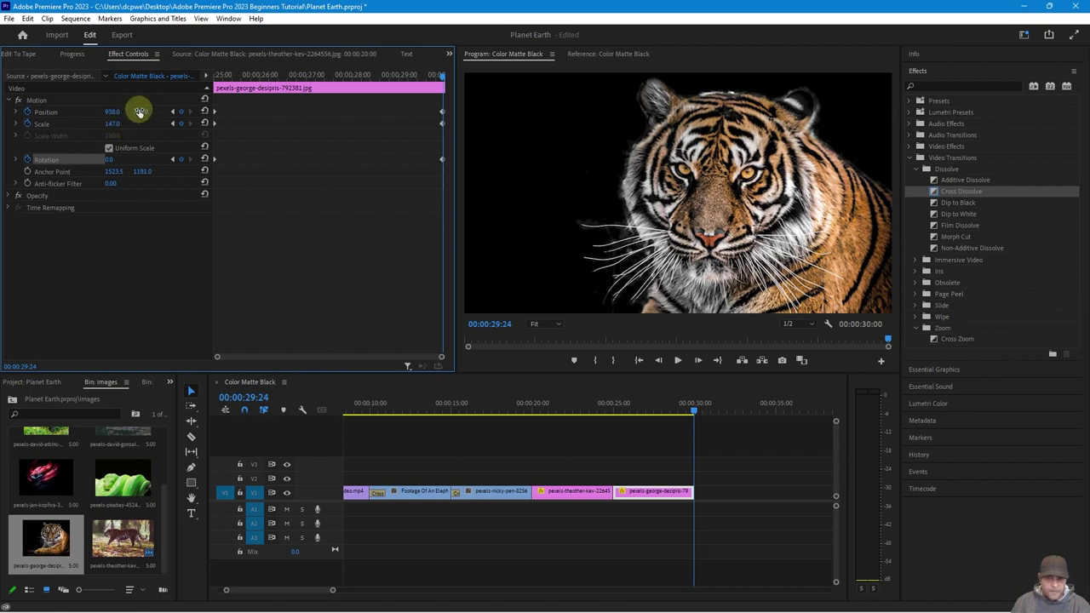
{"action": "left_click_drag", "start_coordinate": [141, 112], "coordinate": [150, 111]}
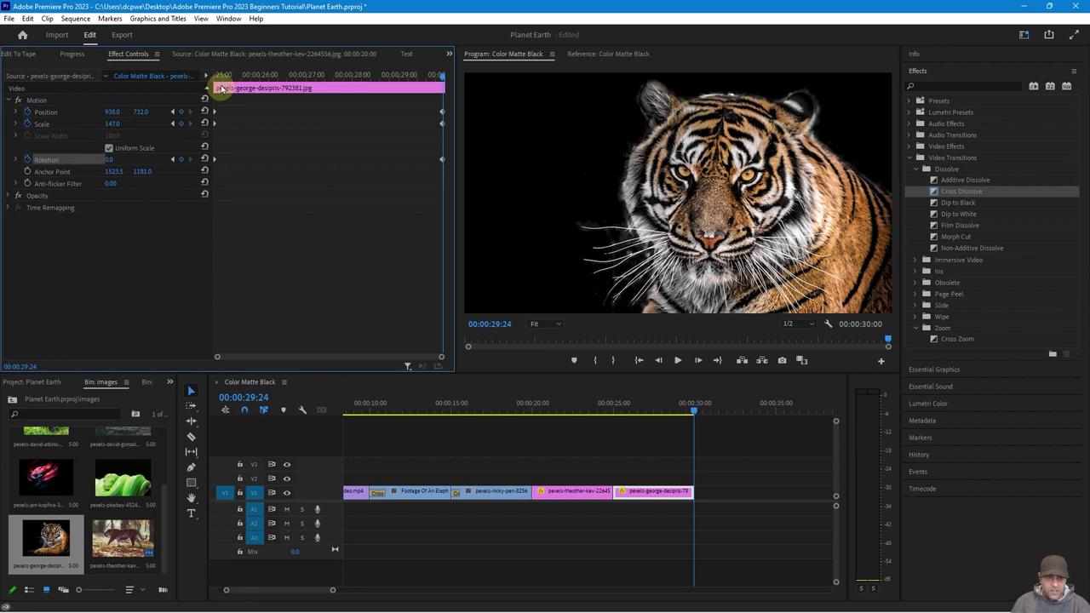
- Set the last tiger image's Rotation to 5.0° at 00:00:25:00 and play the sequence from 00:00:23:00 to check the motion
{"action": "mouse_move", "coordinate": [221, 79]}
{"action": "left_mouse_down"}
{"action": "mouse_move", "coordinate": [204, 80]}
{"action": "mouse_move", "coordinate": [444, 100]}
{"action": "mouse_move", "coordinate": [215, 98]}
{"action": "left_mouse_up"}
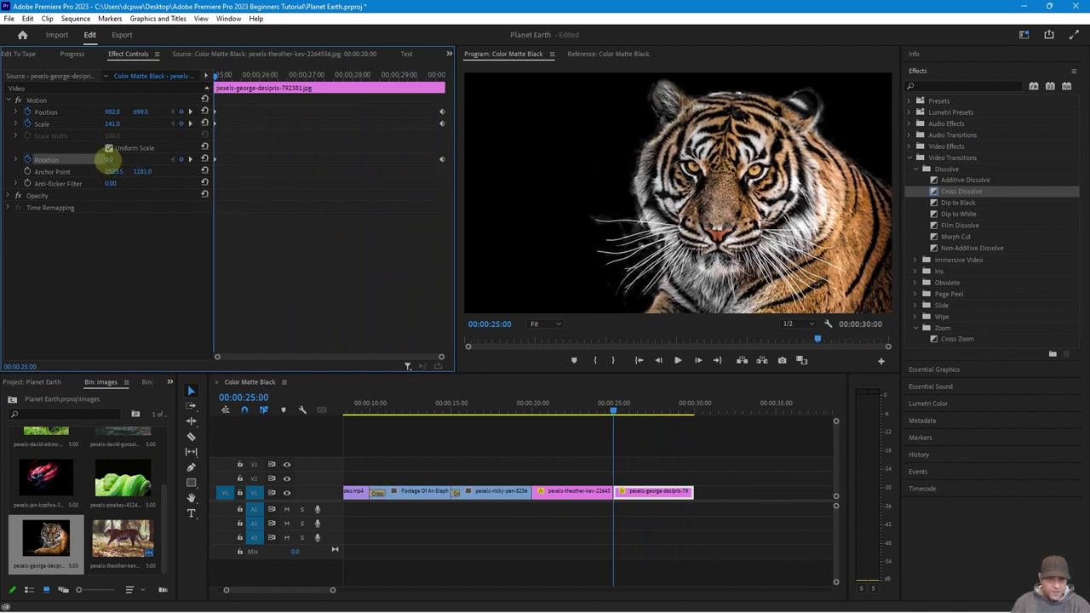
{"action": "left_click_drag", "start_coordinate": [106, 160], "coordinate": [120, 158]}
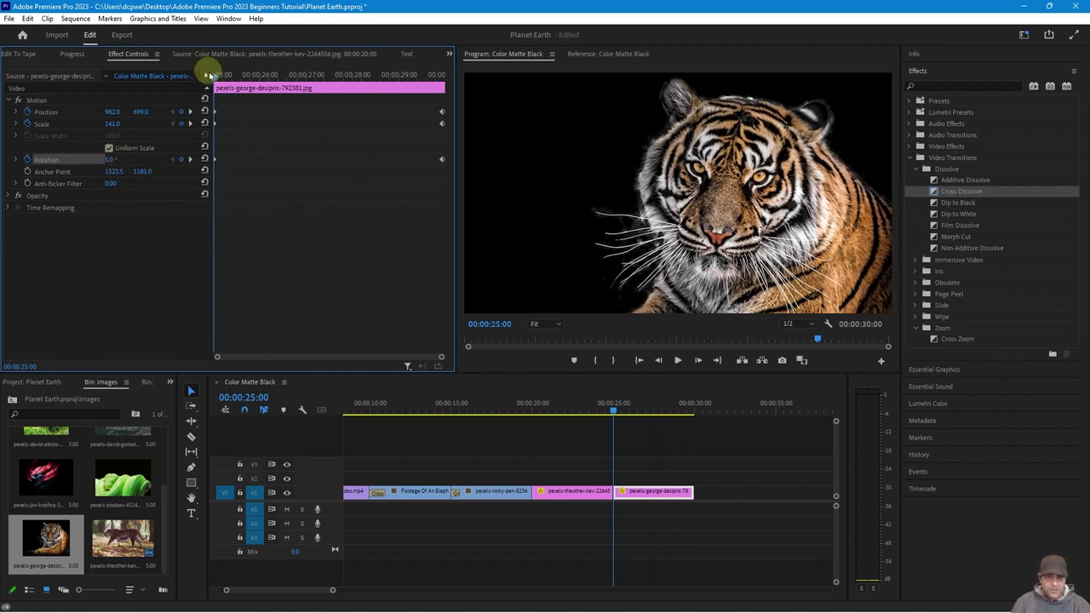
{"action": "left_click", "coordinate": [578, 410]}
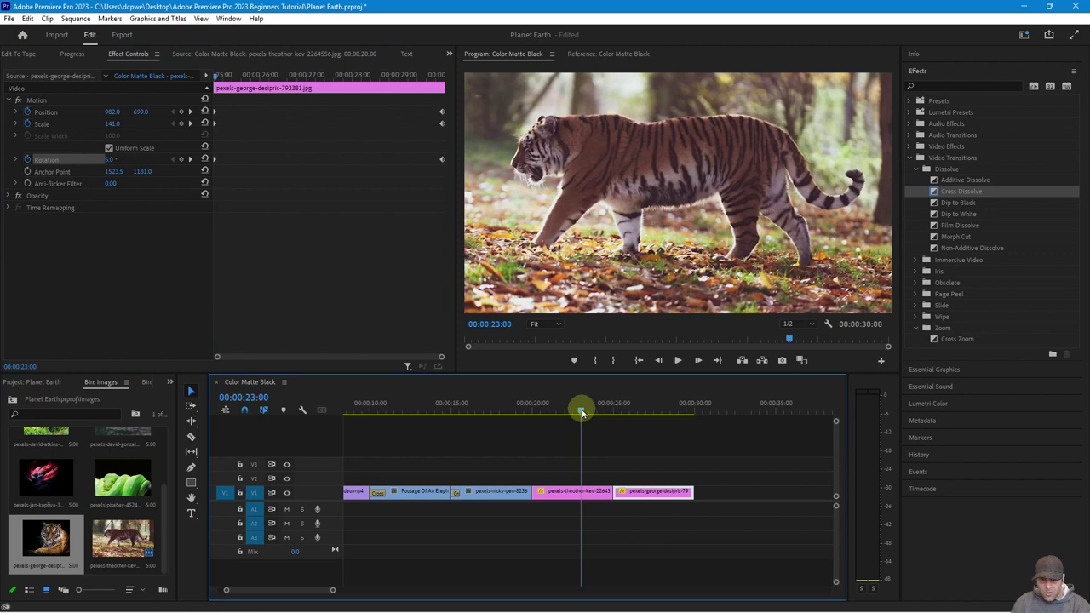
{"action": "key", "text": "space"}
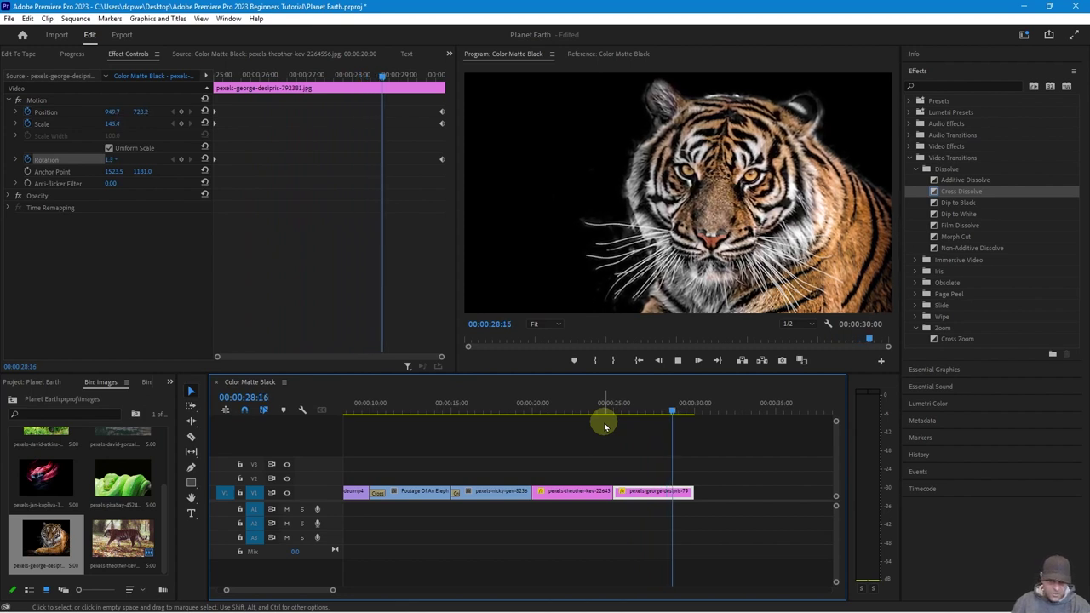
{"action": "left_click", "coordinate": [307, 221]}
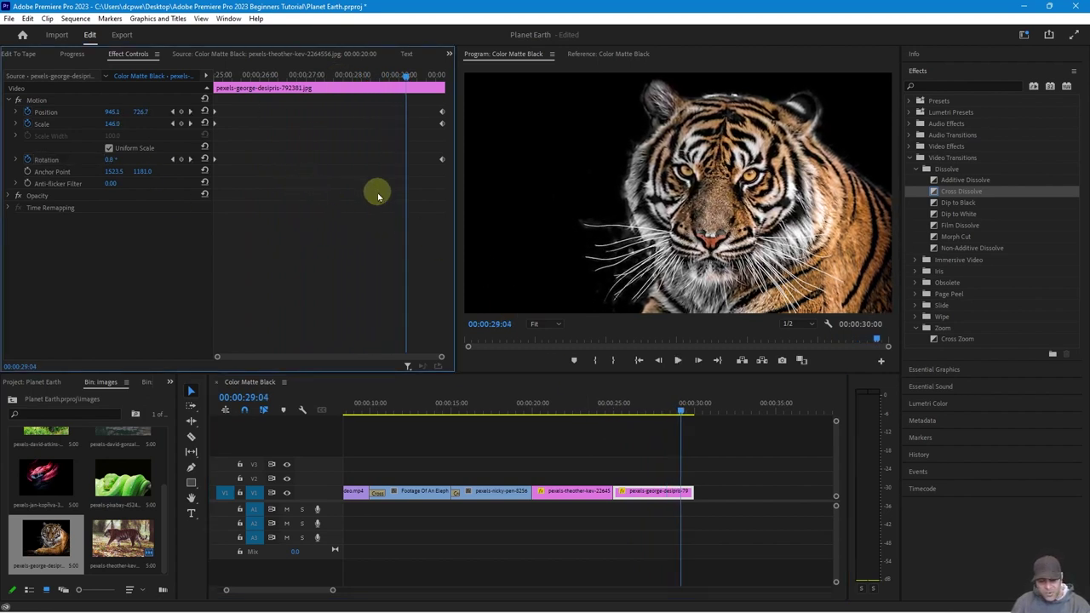
- Apply Auto Bezier temporal interpolation to both Position keyframes of the last tiger image
{"action": "right_click", "coordinate": [215, 125]}
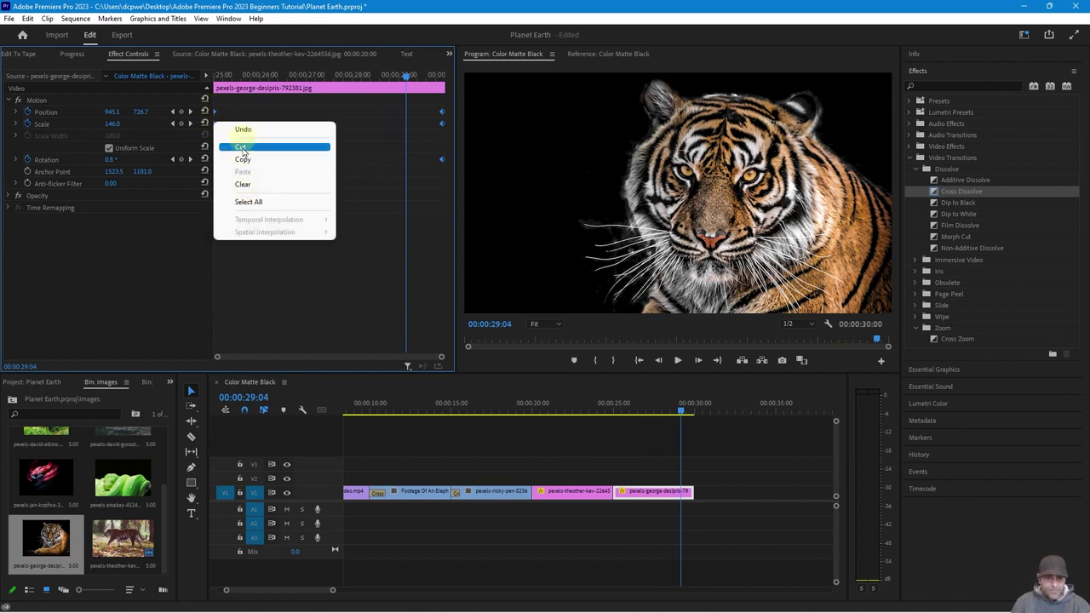
{"action": "left_click", "coordinate": [253, 205]}
{"action": "right_click", "coordinate": [440, 124]}
{"action": "left_click", "coordinate": [451, 187]}
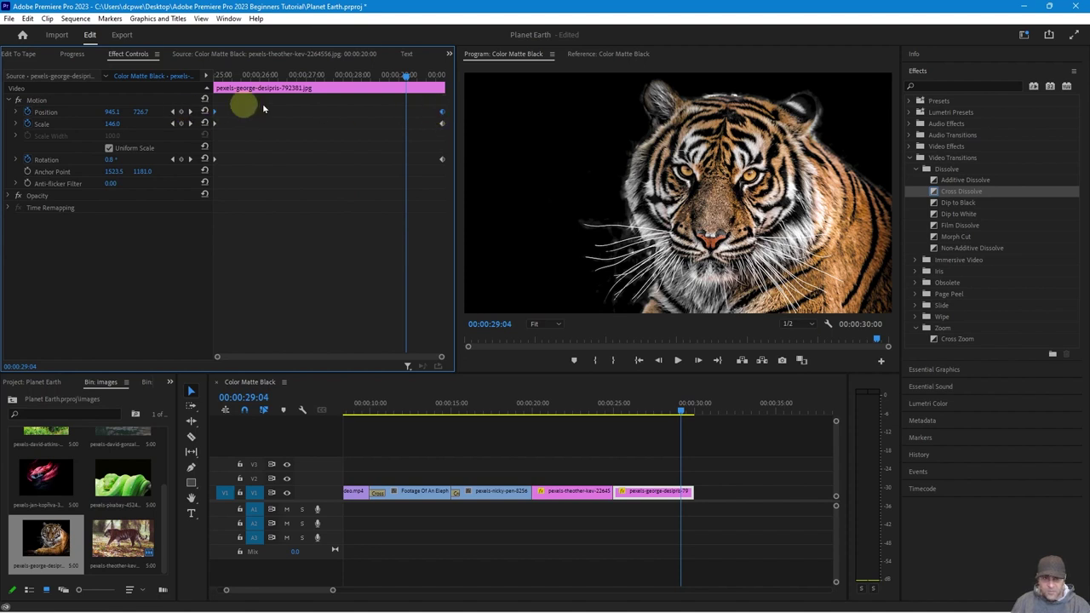
{"action": "right_click", "coordinate": [442, 113]}
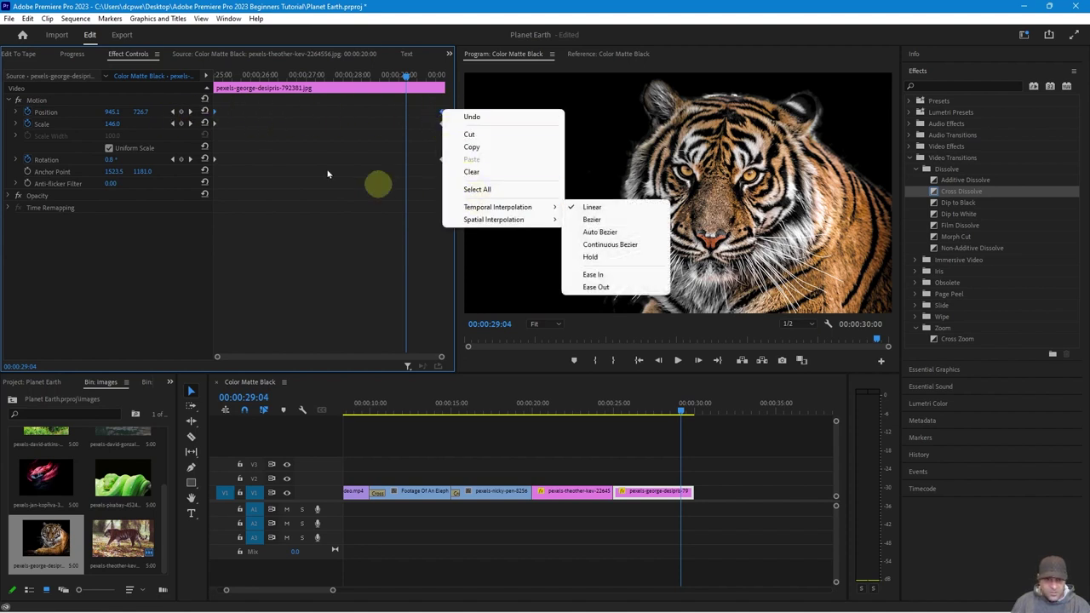
{"action": "right_click", "coordinate": [215, 112]}
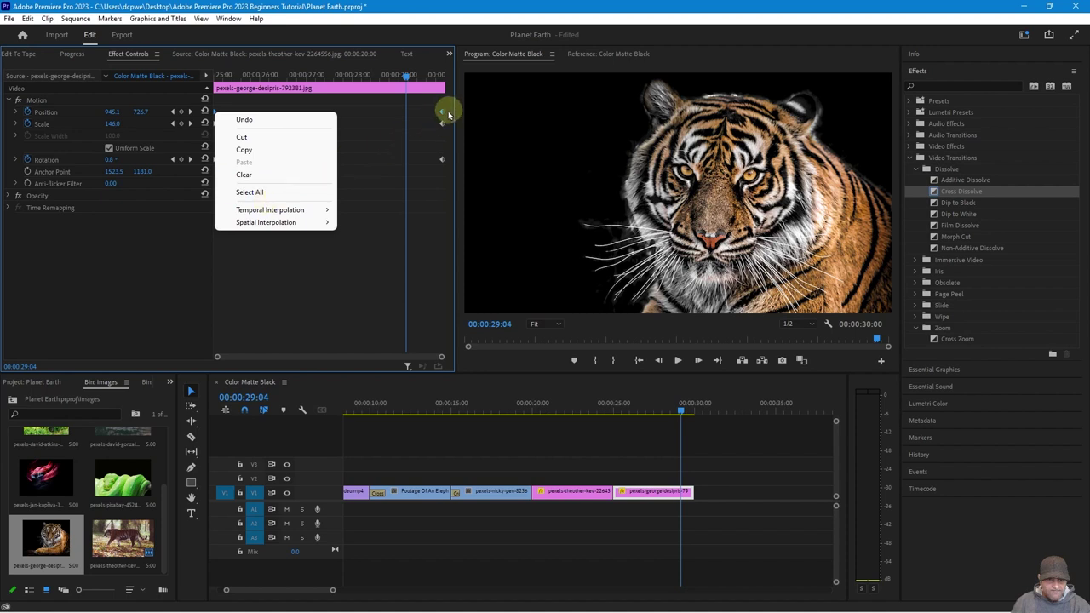
{"action": "right_click", "coordinate": [419, 116]}
{"action": "right_click", "coordinate": [293, 170]}
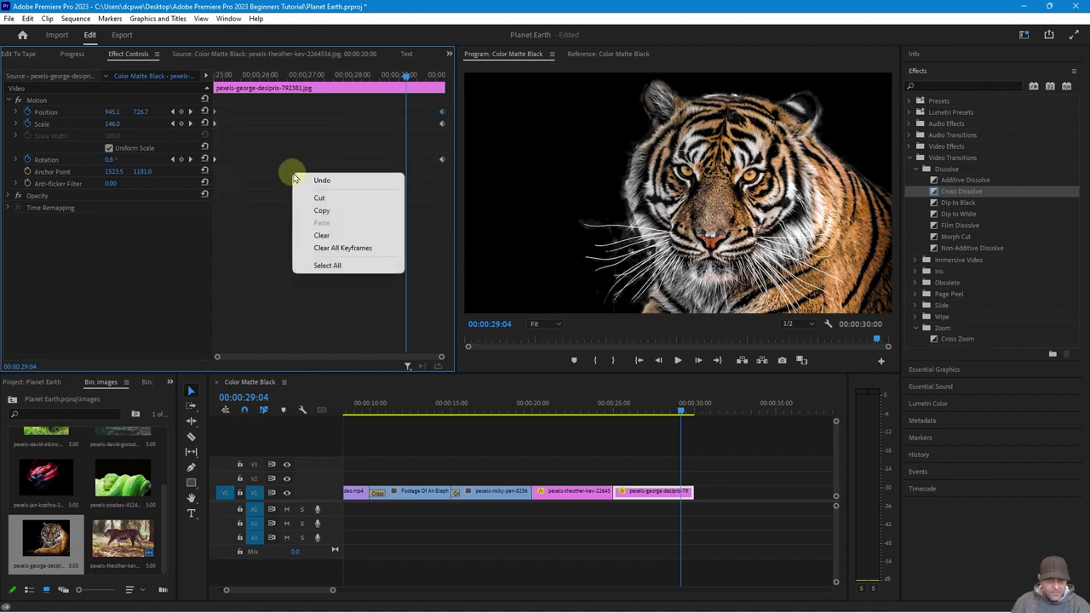
{"action": "right_click", "coordinate": [326, 121]}
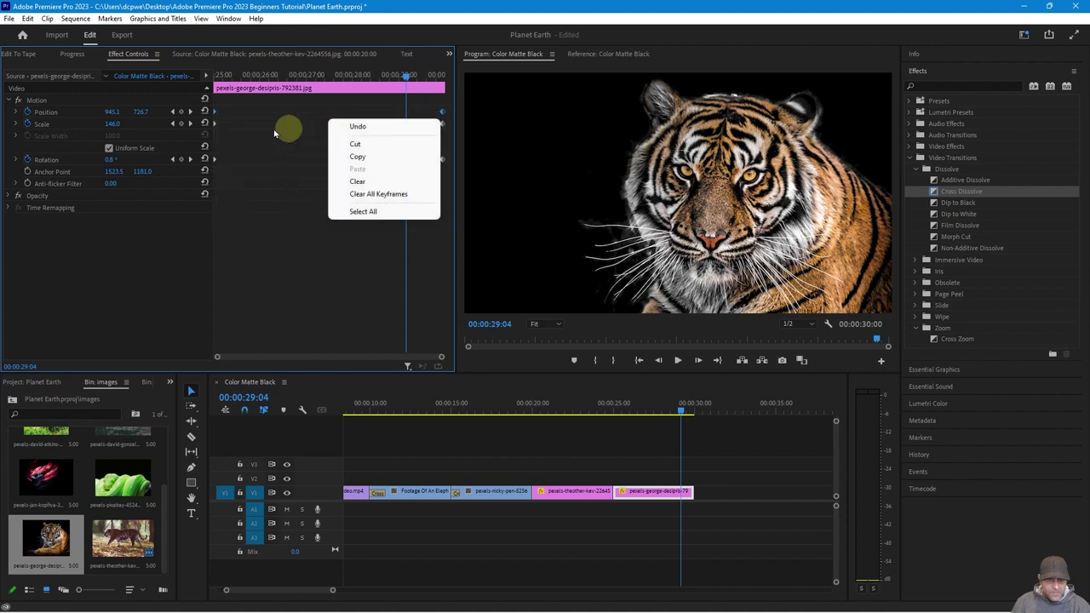
{"action": "right_click", "coordinate": [214, 114]}
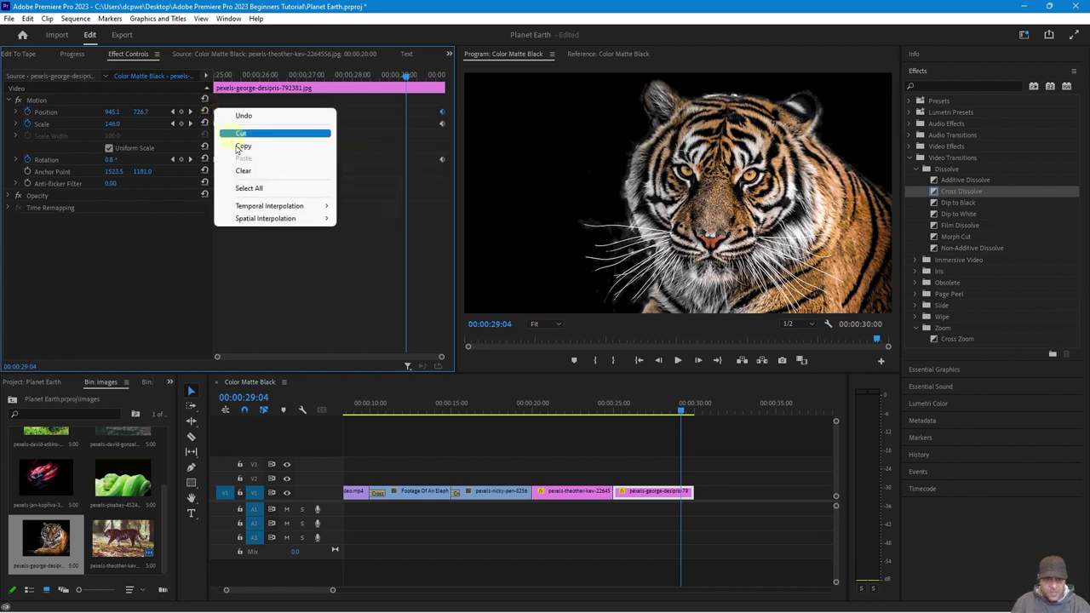
{"action": "mouse_move", "coordinate": [265, 210]}
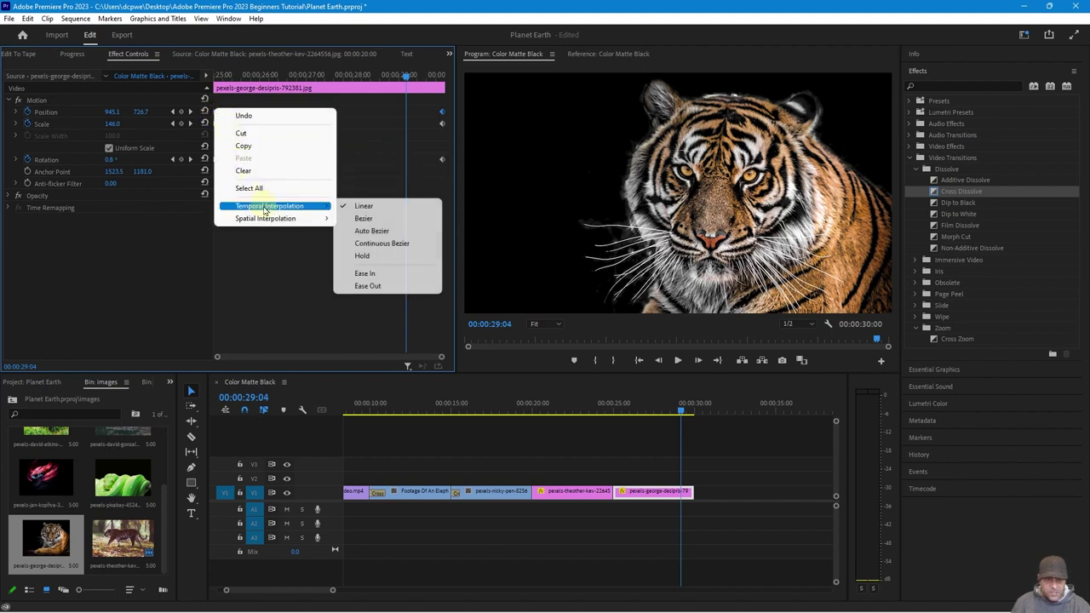
{"action": "left_click", "coordinate": [371, 232]}
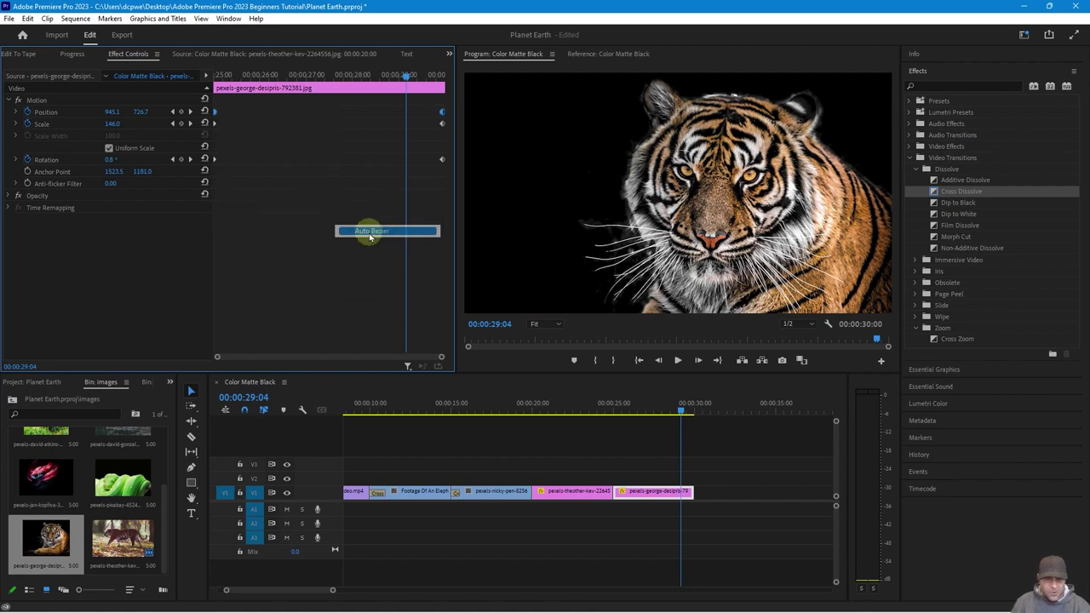
- Change both Scale keyframes of the last tiger image to Auto Bezier
{"action": "left_click", "coordinate": [214, 125]}
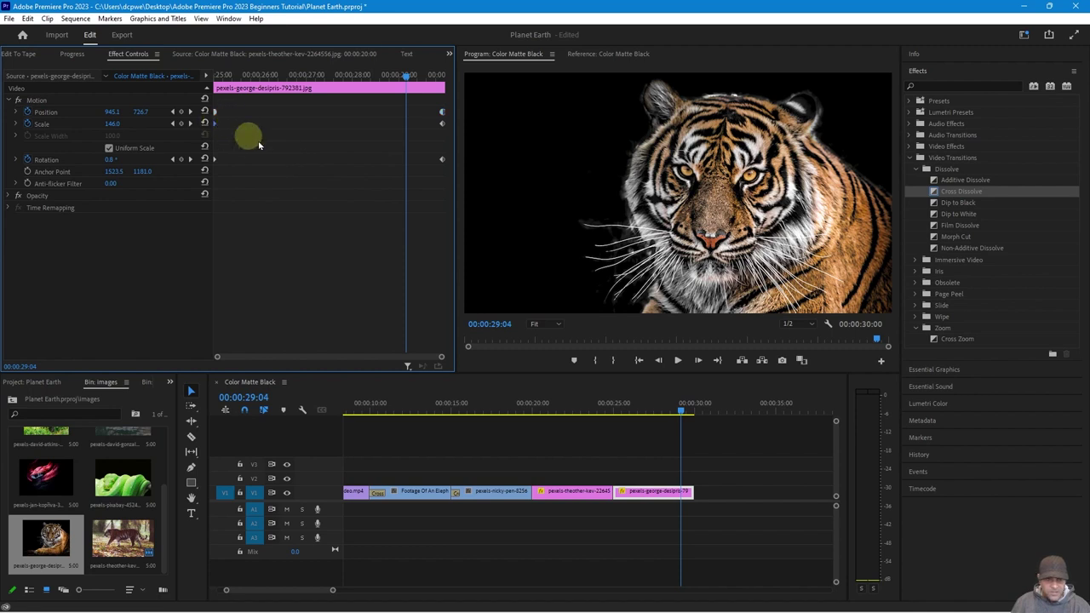
{"action": "left_click", "coordinate": [442, 124]}
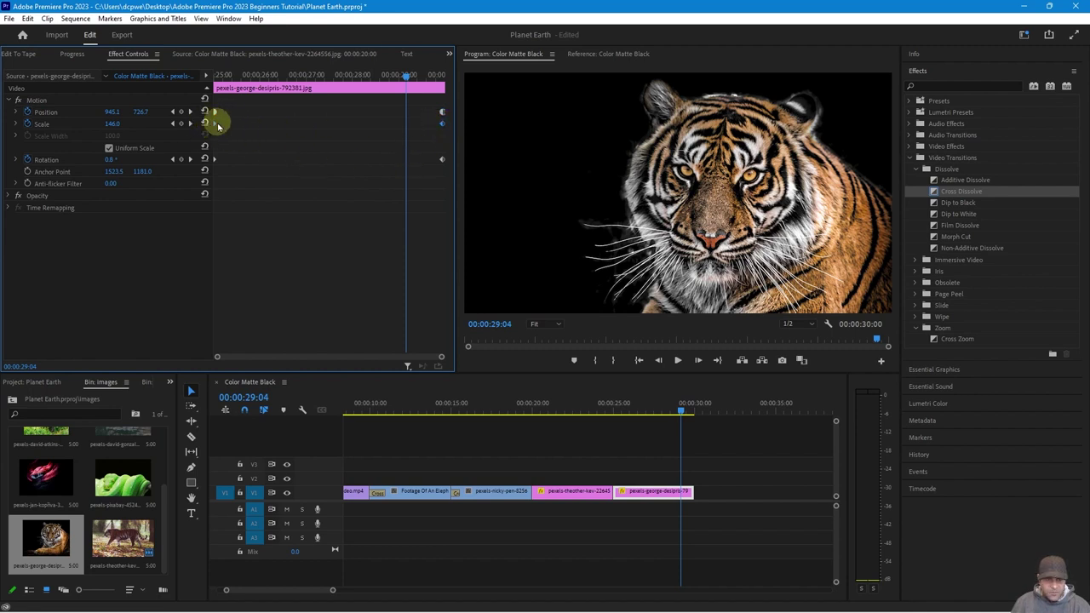
{"action": "right_click", "coordinate": [215, 127]}
{"action": "right_click", "coordinate": [213, 123]}
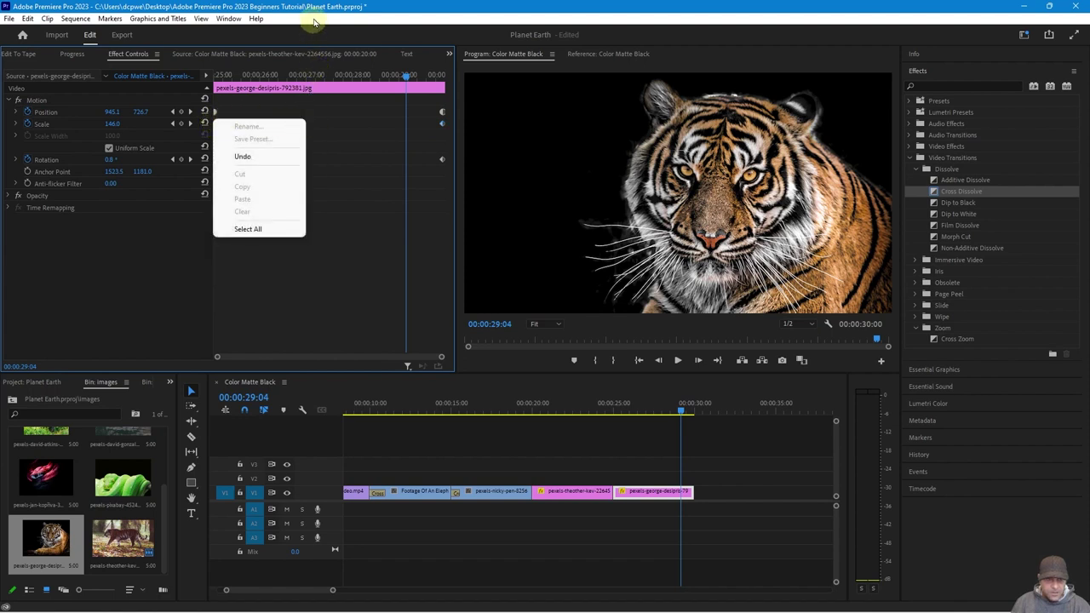
{"action": "left_click", "coordinate": [434, 5]}
{"action": "left_click_drag", "start_coordinate": [214, 125], "coordinate": [441, 125]}
{"action": "left_click", "coordinate": [213, 125]}
{"action": "right_click", "coordinate": [215, 126]}
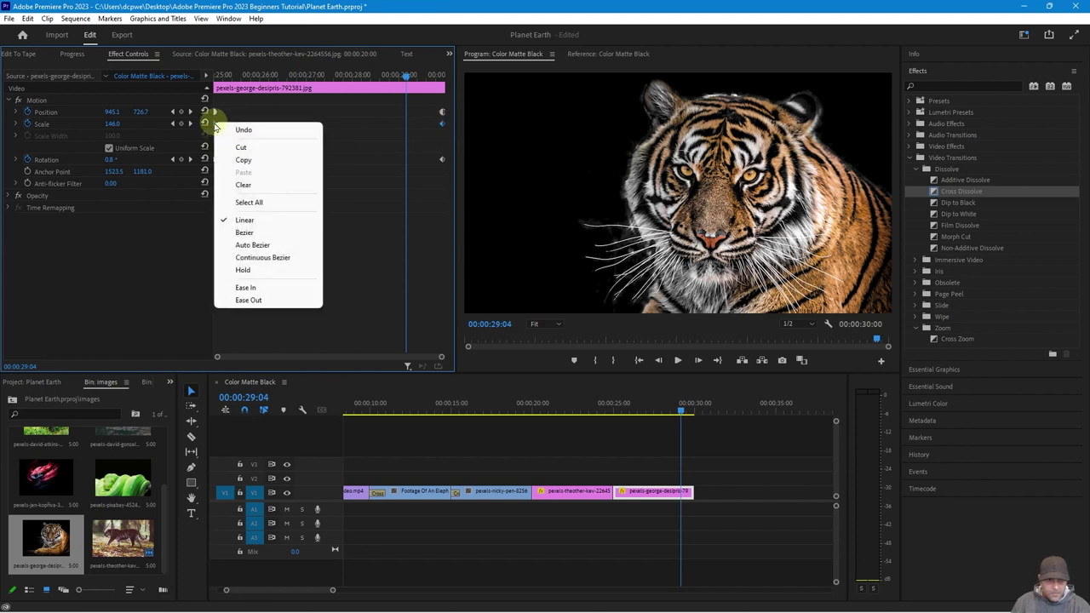
{"action": "left_click", "coordinate": [265, 245]}
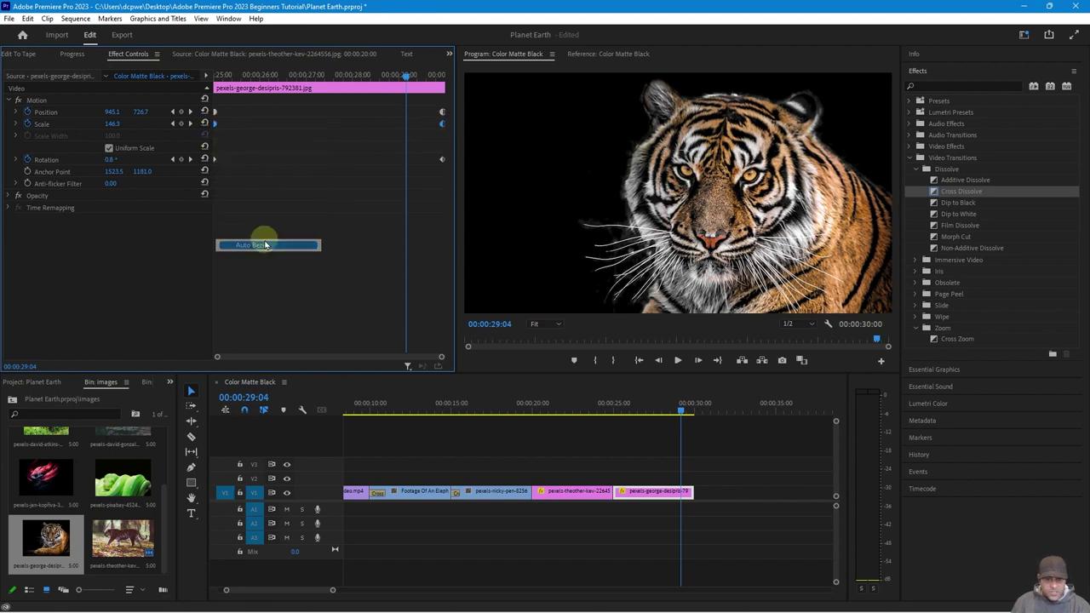
- Change both Rotation keyframes of the last tiger image to Auto Bezier and play back its smoothed motion
{"action": "left_click", "coordinate": [215, 160]}
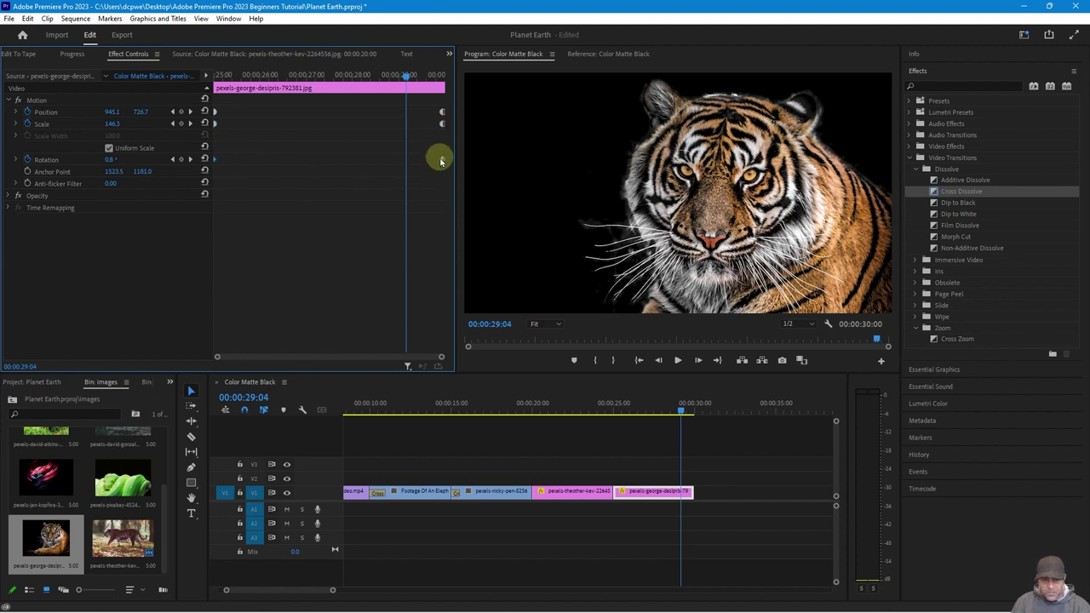
{"action": "right_click", "coordinate": [216, 160]}
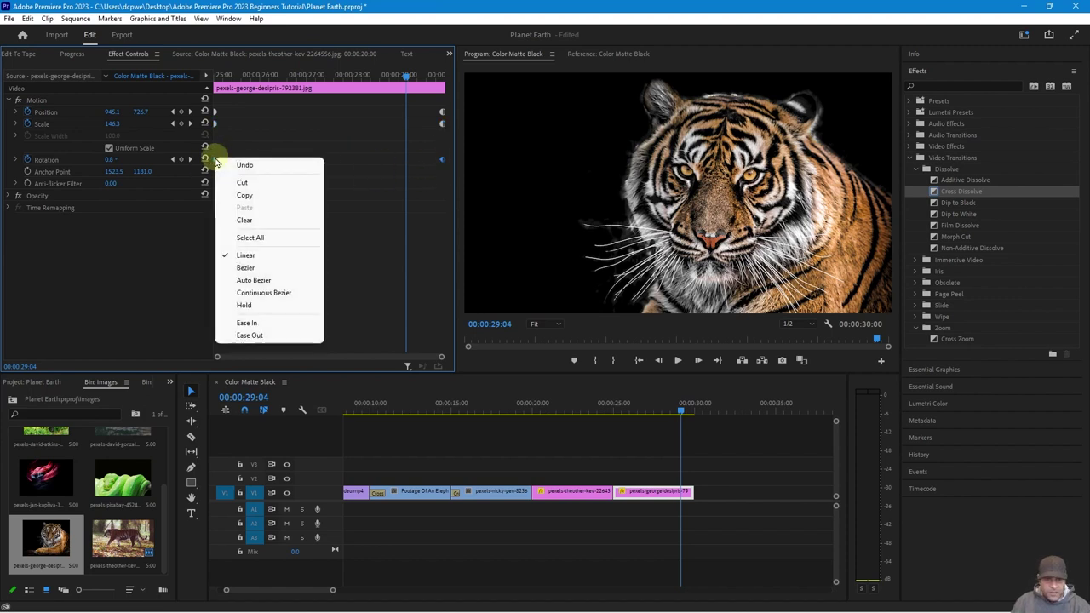
{"action": "left_click", "coordinate": [242, 282]}
{"action": "left_click", "coordinate": [605, 410]}
{"action": "key", "text": "space"}
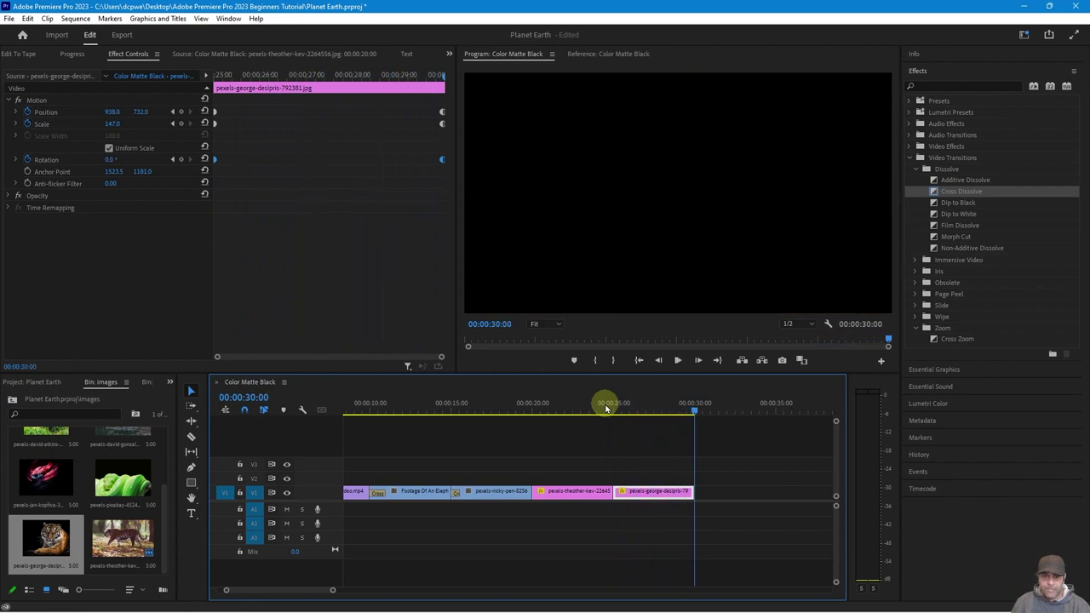
{"action": "left_click", "coordinate": [611, 413]}
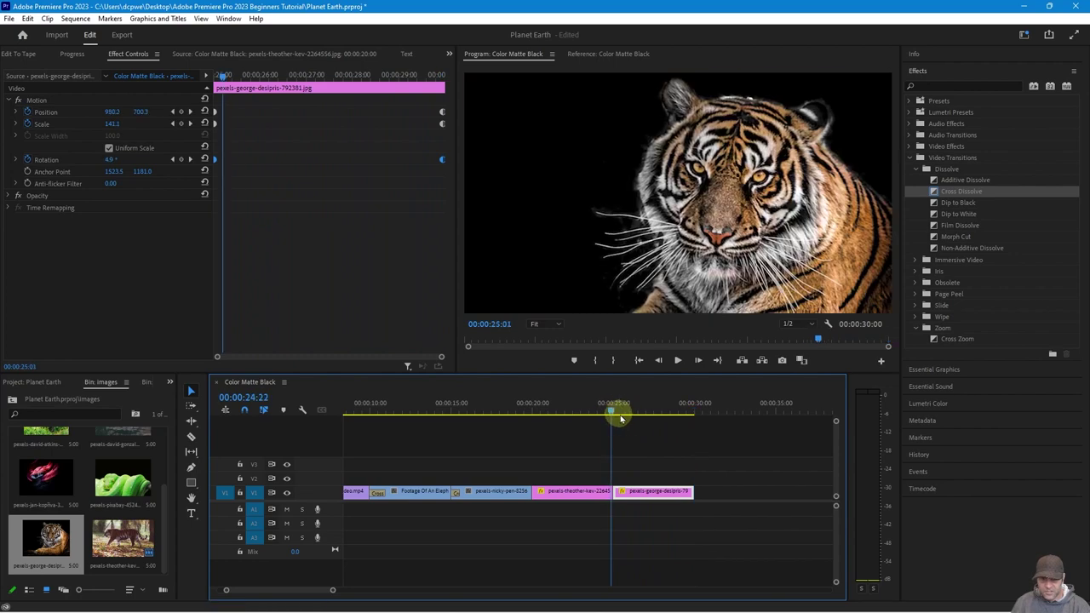
{"action": "left_click_drag", "start_coordinate": [678, 419], "coordinate": [638, 425]}
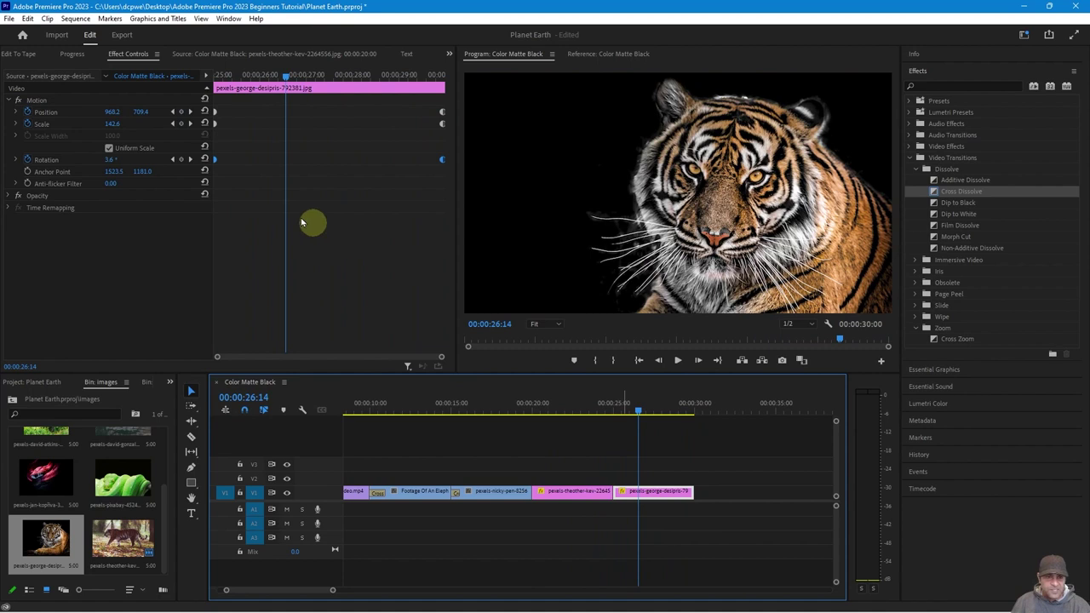
{"action": "right_click", "coordinate": [212, 159]}
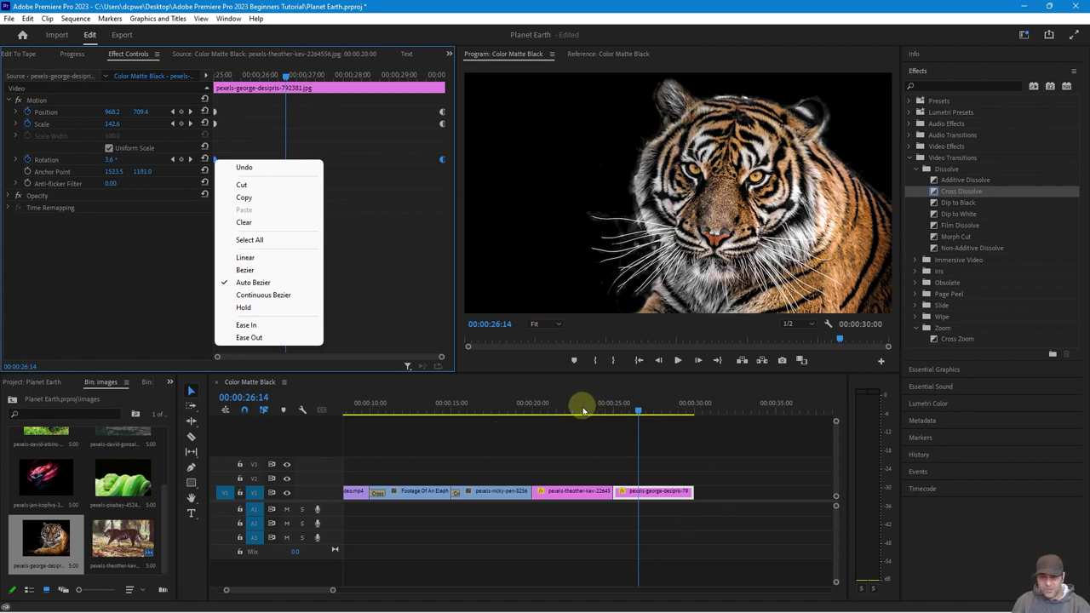
- Select the cheetah clip and start Scale keyframing at its beginning, at 00:00:15:01
{"action": "left_click_drag", "start_coordinate": [582, 411], "coordinate": [472, 469]}
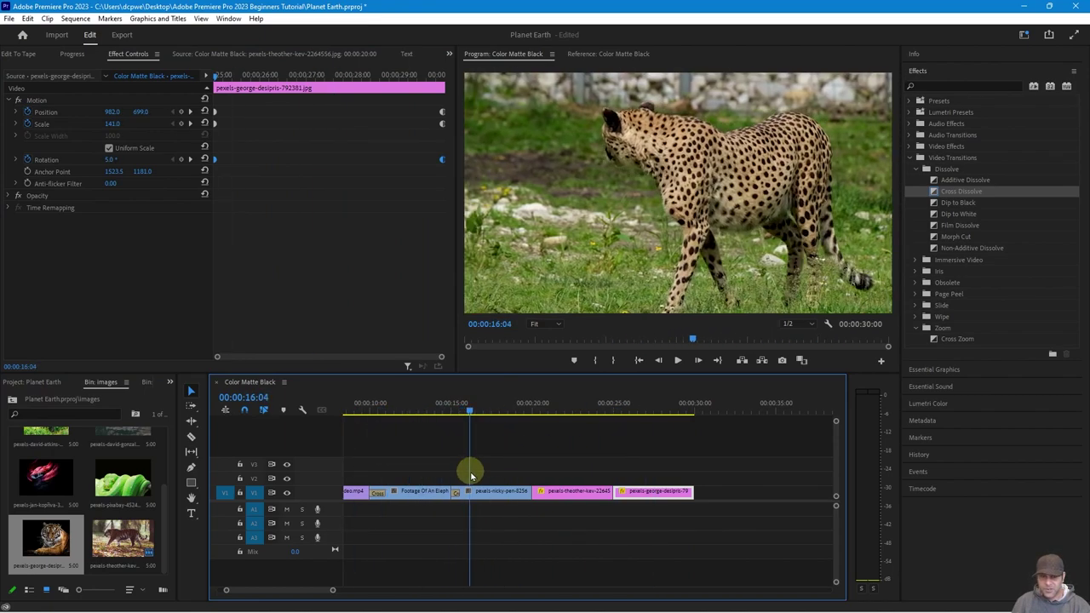
{"action": "left_click", "coordinate": [472, 497]}
{"action": "left_click", "coordinate": [478, 494]}
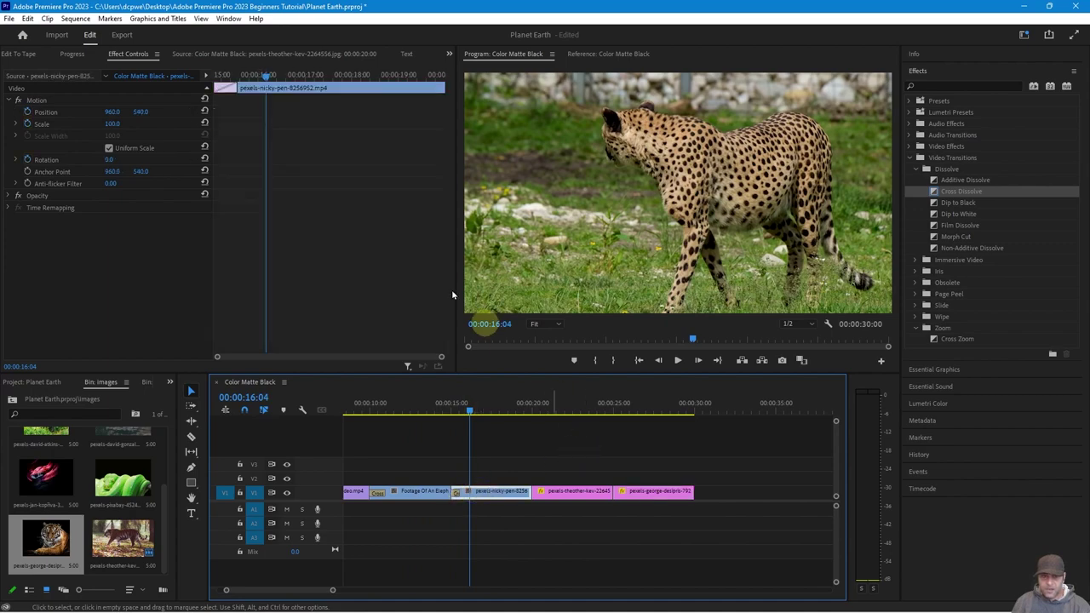
{"action": "left_click_drag", "start_coordinate": [423, 417], "coordinate": [591, 451]}
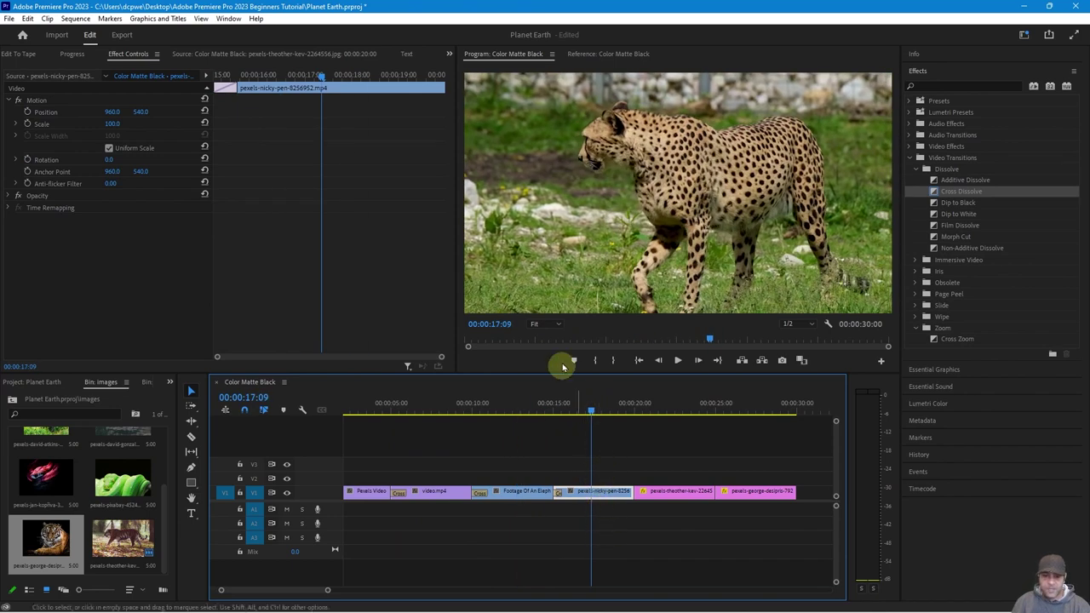
{"action": "left_click_drag", "start_coordinate": [594, 411], "coordinate": [592, 436]}
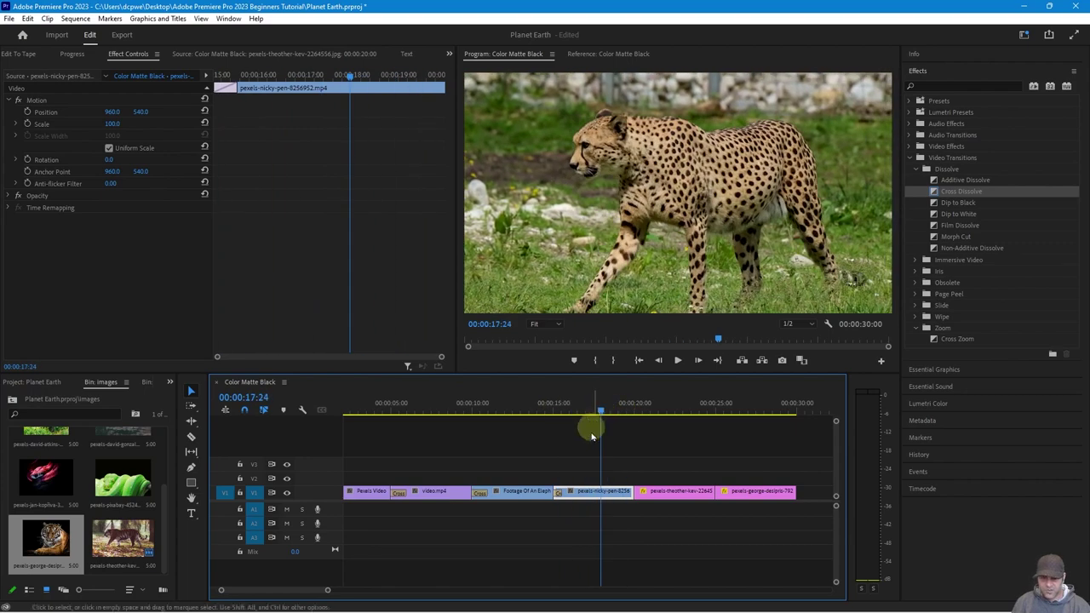
{"action": "left_click", "coordinate": [593, 494]}
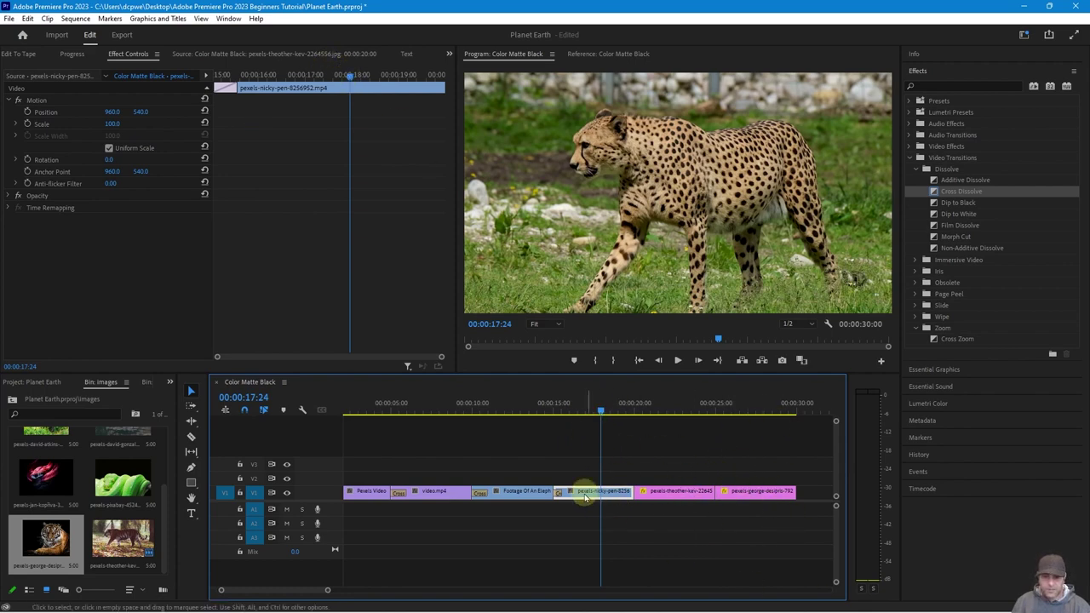
{"action": "left_click_drag", "start_coordinate": [352, 76], "coordinate": [196, 115]}
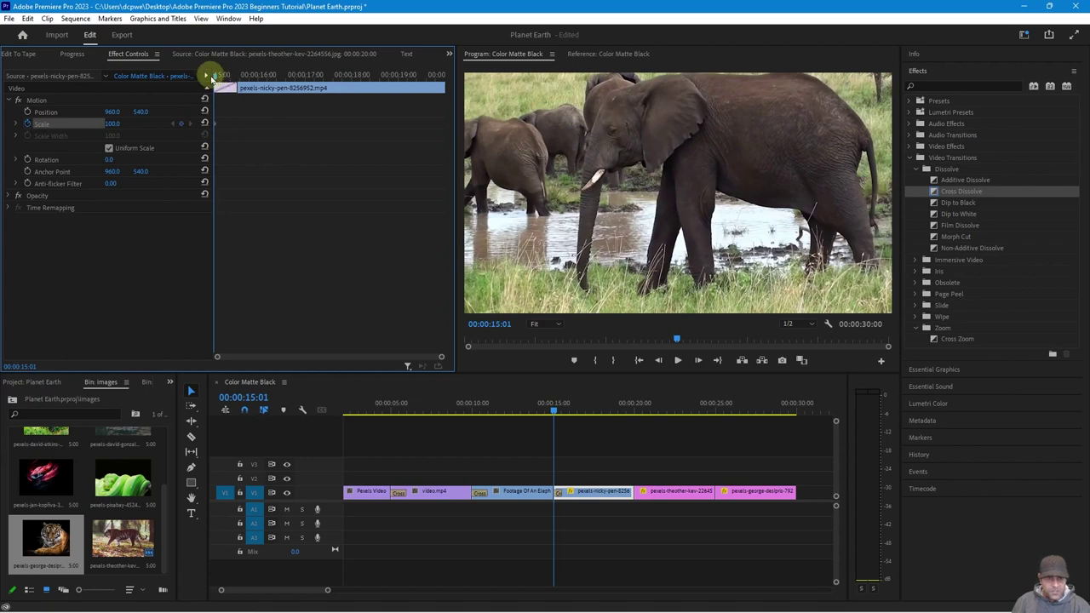
- Add a Scale keyframe of 108 on the cheetah clip's last frame, at 00:00:19:24, and play back the zoom
{"action": "left_click_drag", "start_coordinate": [215, 79], "coordinate": [445, 102]}
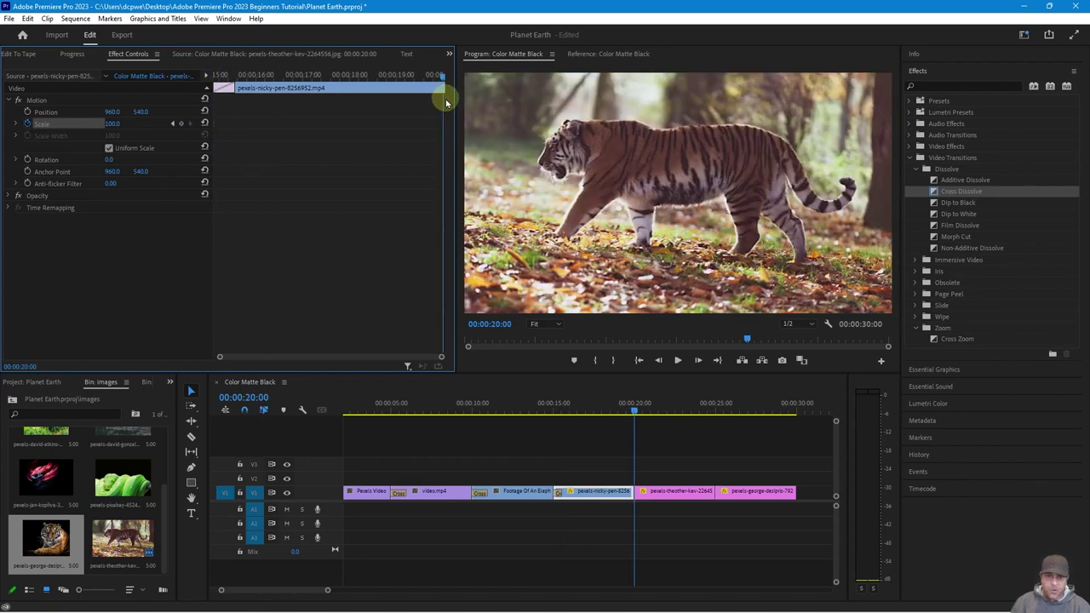
{"action": "key", "text": "Left"}
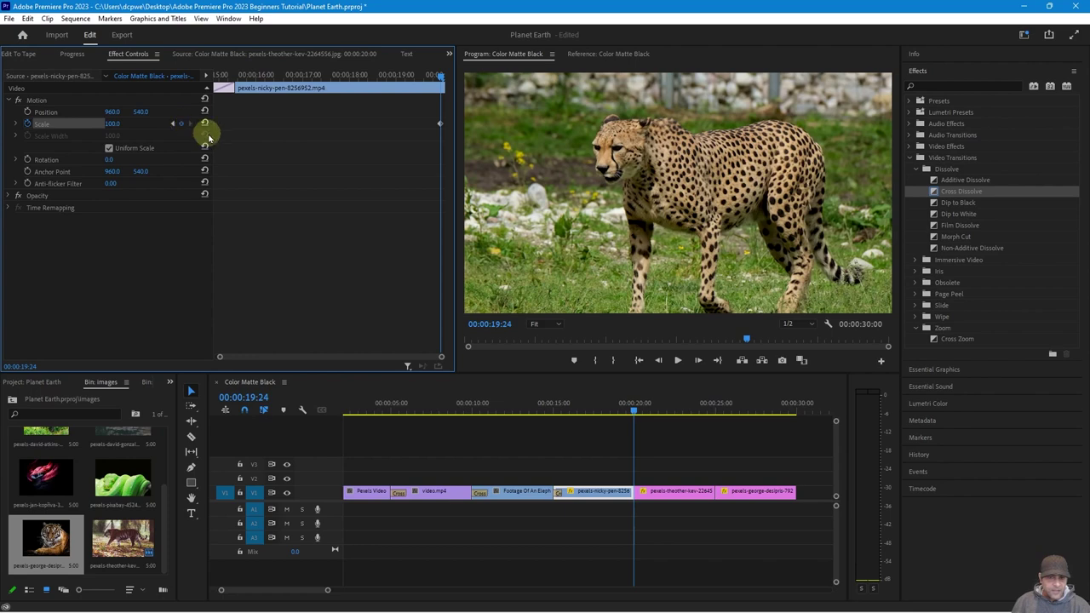
{"action": "left_click_drag", "start_coordinate": [111, 123], "coordinate": [113, 124]}
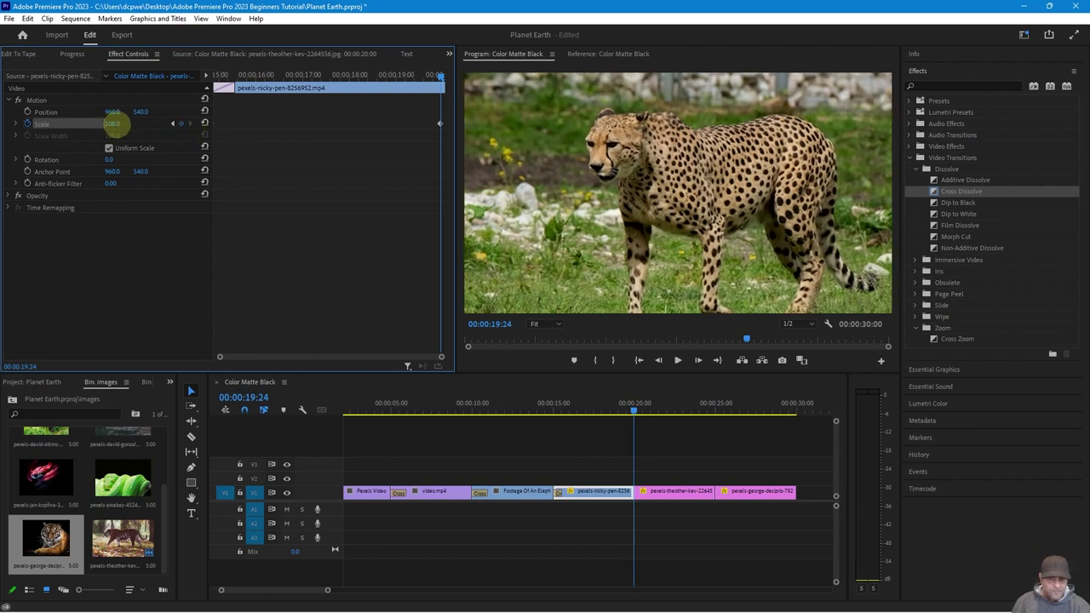
{"action": "left_click_drag", "start_coordinate": [634, 412], "coordinate": [555, 414]}
{"action": "key", "text": "space"}
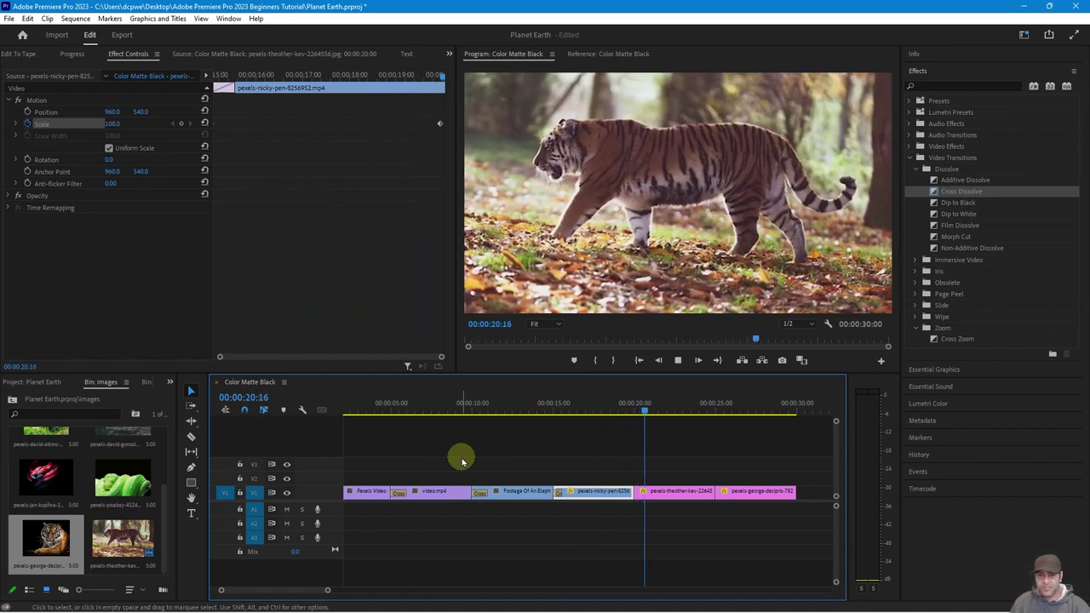
{"action": "key", "text": "space"}
- Raise the cheetah clip's end Scale keyframe to 186 and preview the stronger zoom
{"action": "left_click_drag", "start_coordinate": [570, 415], "coordinate": [622, 412]}
{"action": "left_click", "coordinate": [191, 126]}
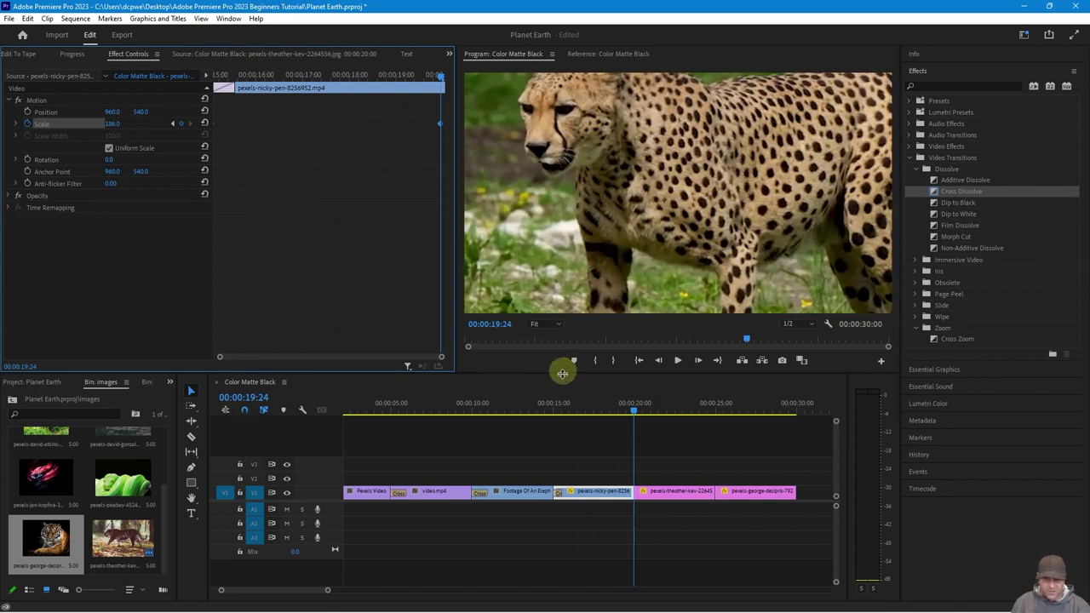
{"action": "left_click_drag", "start_coordinate": [552, 410], "coordinate": [536, 409]}
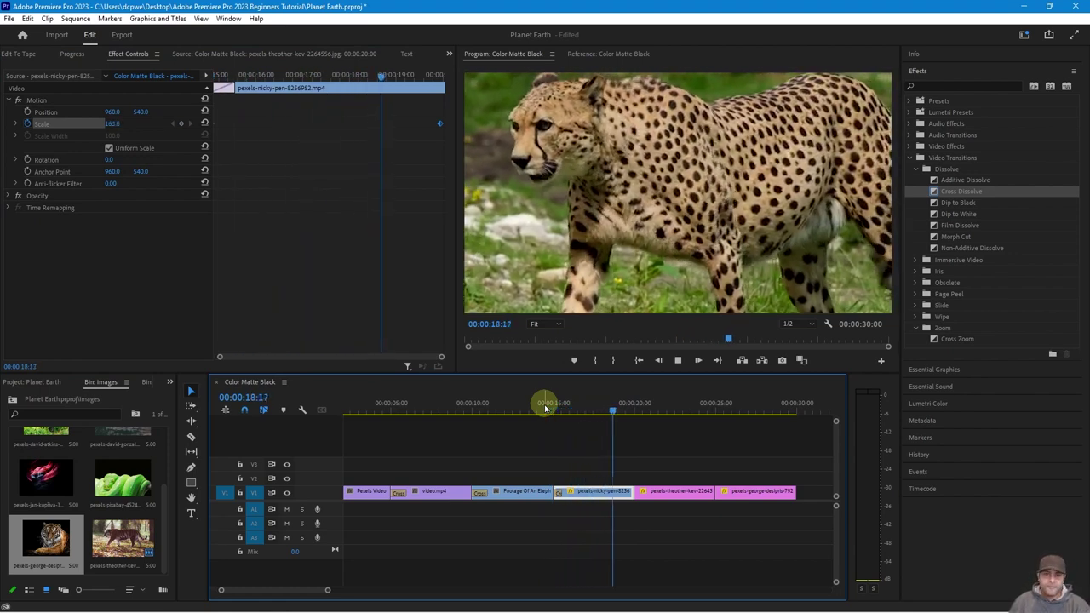
{"action": "key", "text": "space"}
{"action": "left_click_drag", "start_coordinate": [560, 413], "coordinate": [614, 446]}
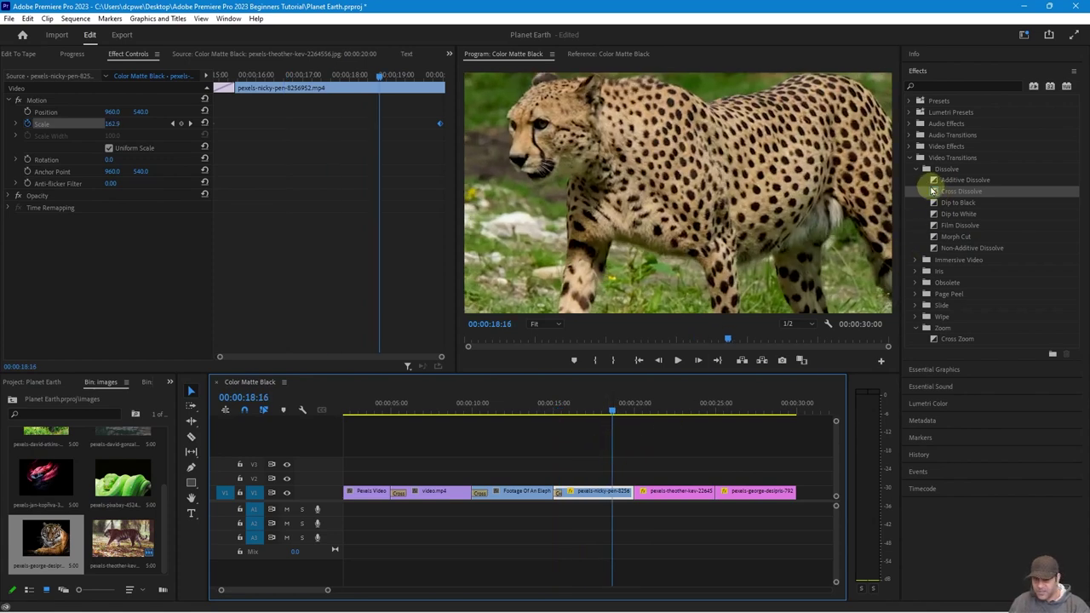
- Apply Cross Dissolves between the cheetah clip and walking tiger image and between the two tiger images, then play them back
{"action": "left_click_drag", "start_coordinate": [942, 197], "coordinate": [787, 333]}
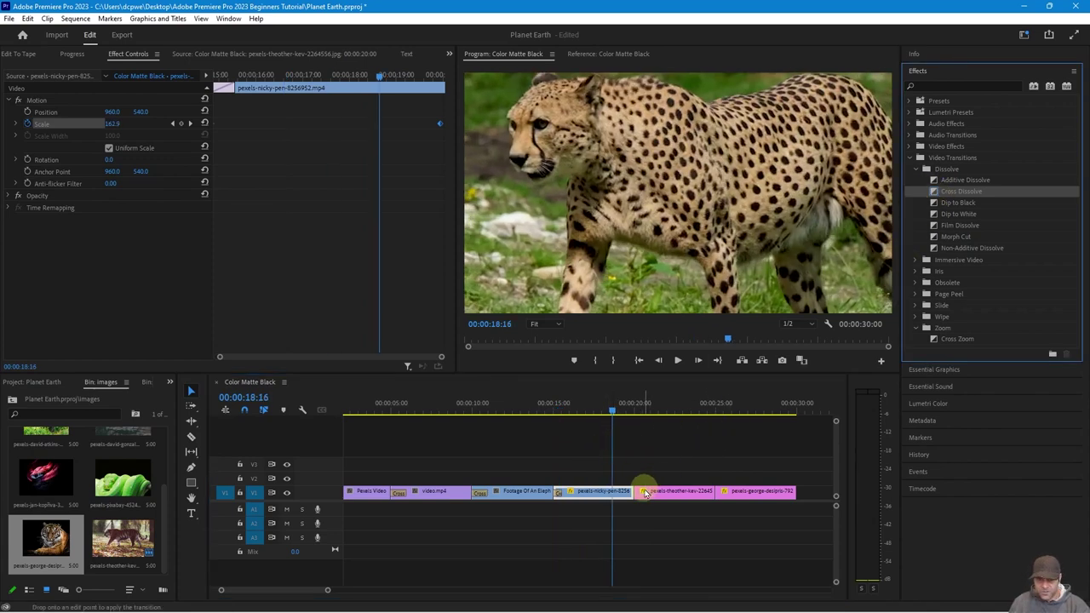
{"action": "left_click_drag", "start_coordinate": [647, 500], "coordinate": [646, 497]}
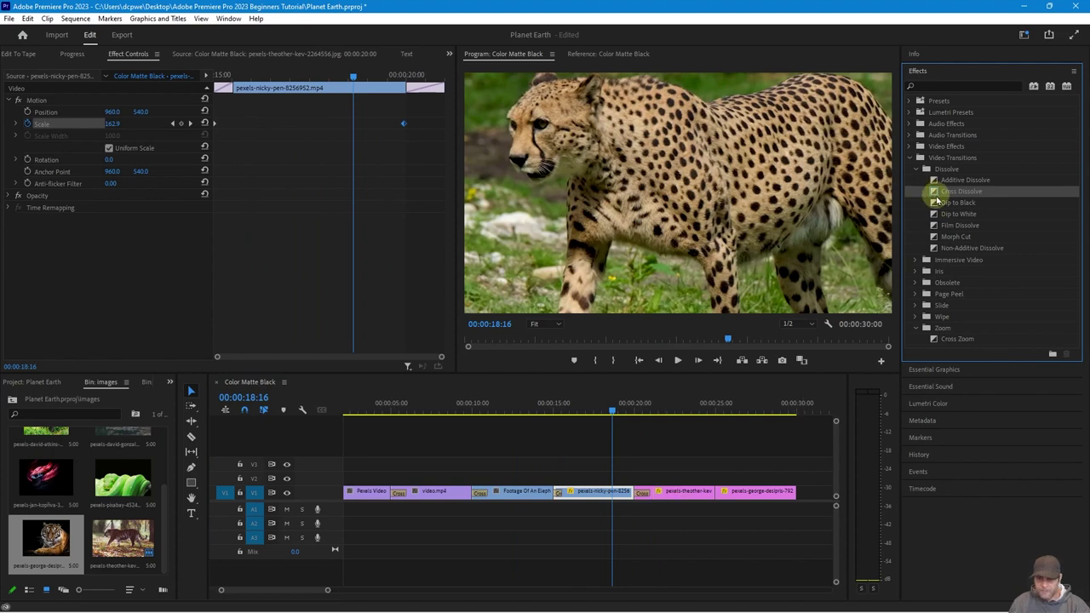
{"action": "left_click_drag", "start_coordinate": [872, 247], "coordinate": [731, 483]}
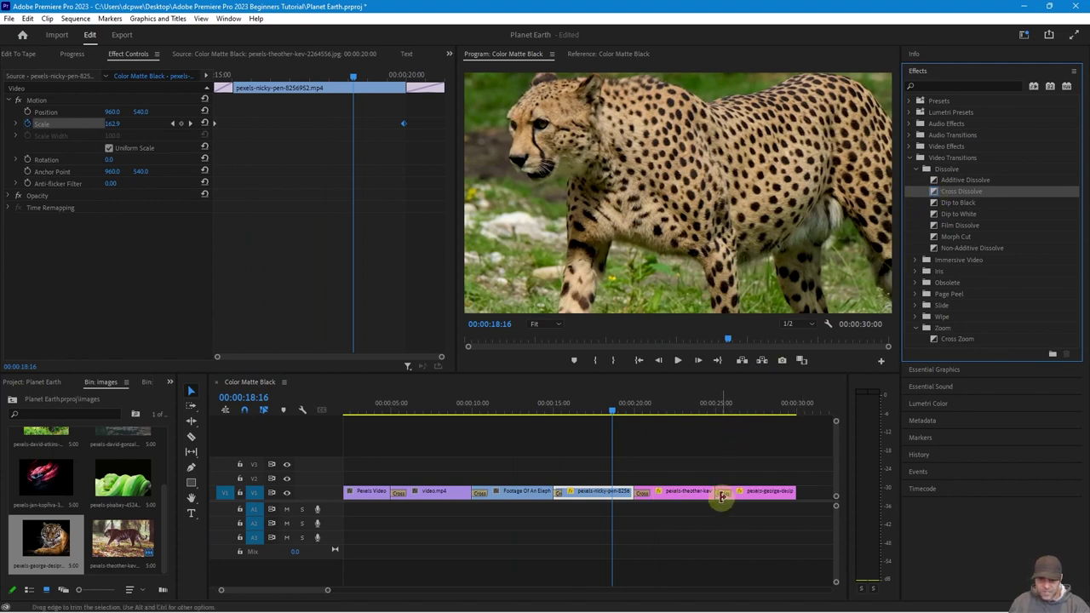
{"action": "left_click", "coordinate": [596, 412]}
{"action": "key", "text": "space"}
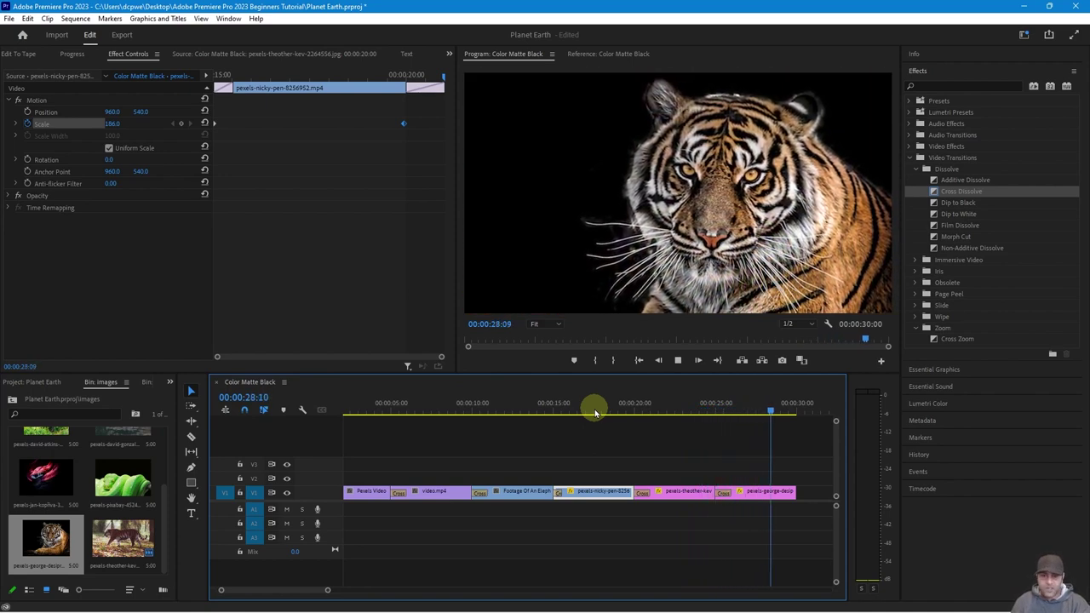
{"action": "key", "text": "space"}
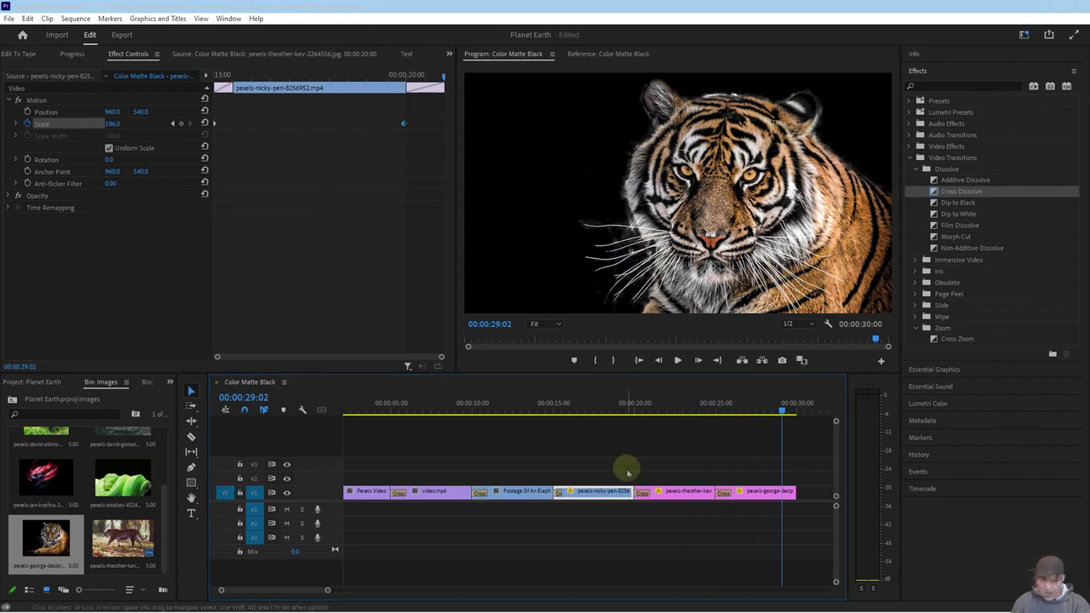
- Place pexels-kelly-lacy-9491415.mp4 from the Video bin on V1 directly after the last tiger image and scrub through it
{"action": "scroll", "coordinate": [627, 470], "scroll_direction": "down", "scroll_amount": 5}
{"action": "scroll", "coordinate": [631, 477], "scroll_direction": "down", "scroll_amount": 2}
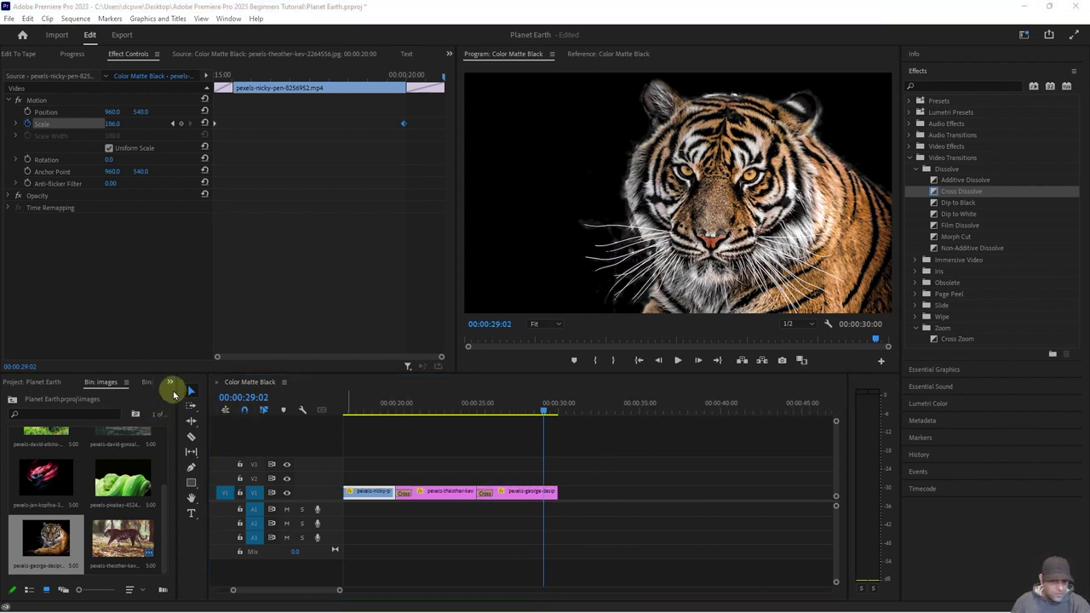
{"action": "left_click", "coordinate": [169, 382]}
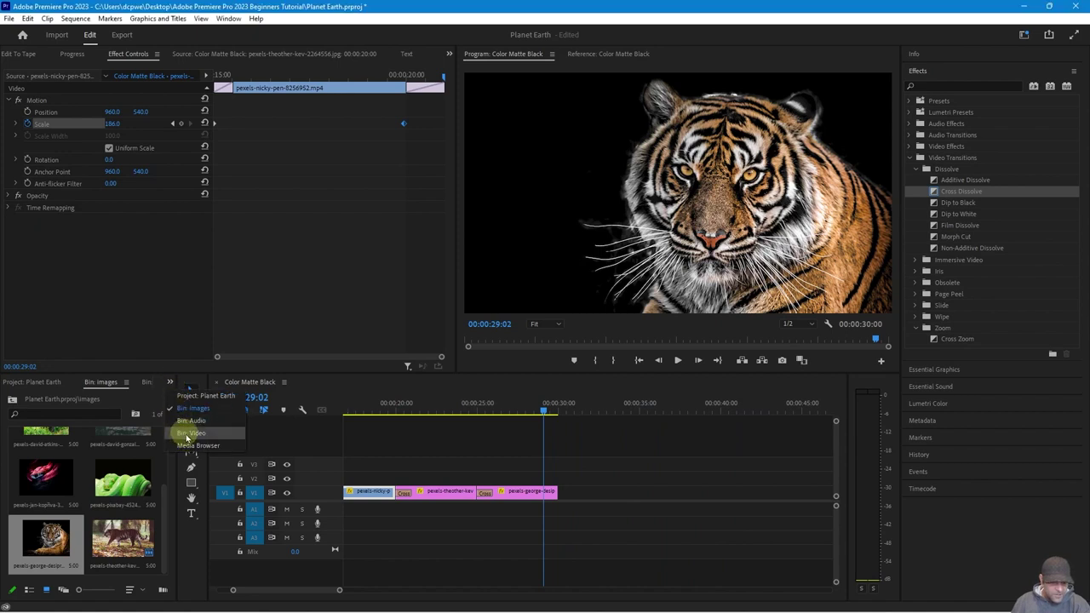
{"action": "left_click", "coordinate": [189, 433]}
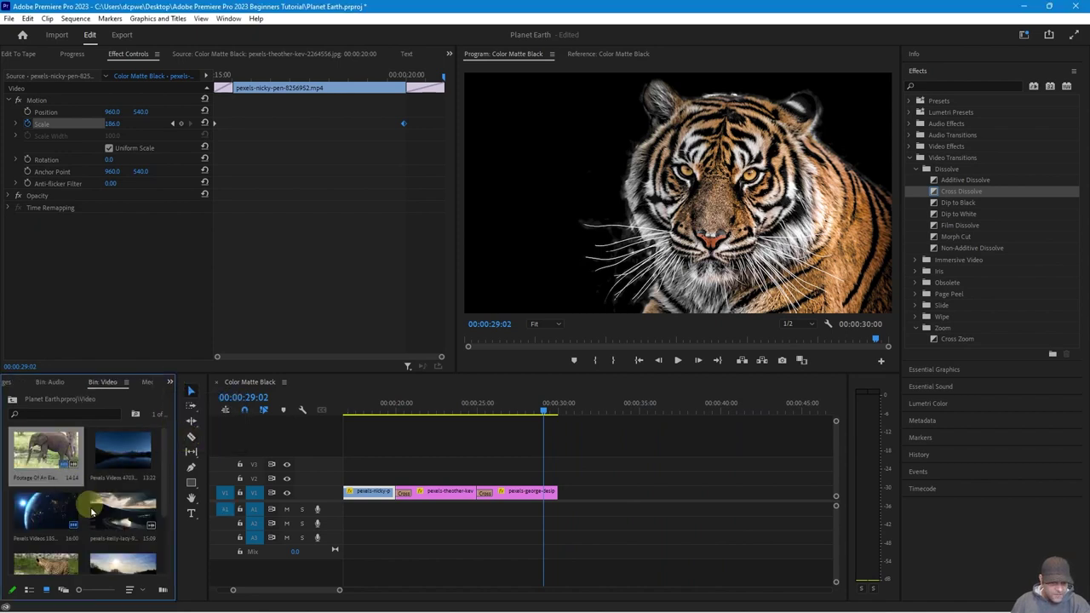
{"action": "scroll", "coordinate": [84, 532], "scroll_direction": "down", "scroll_amount": 2}
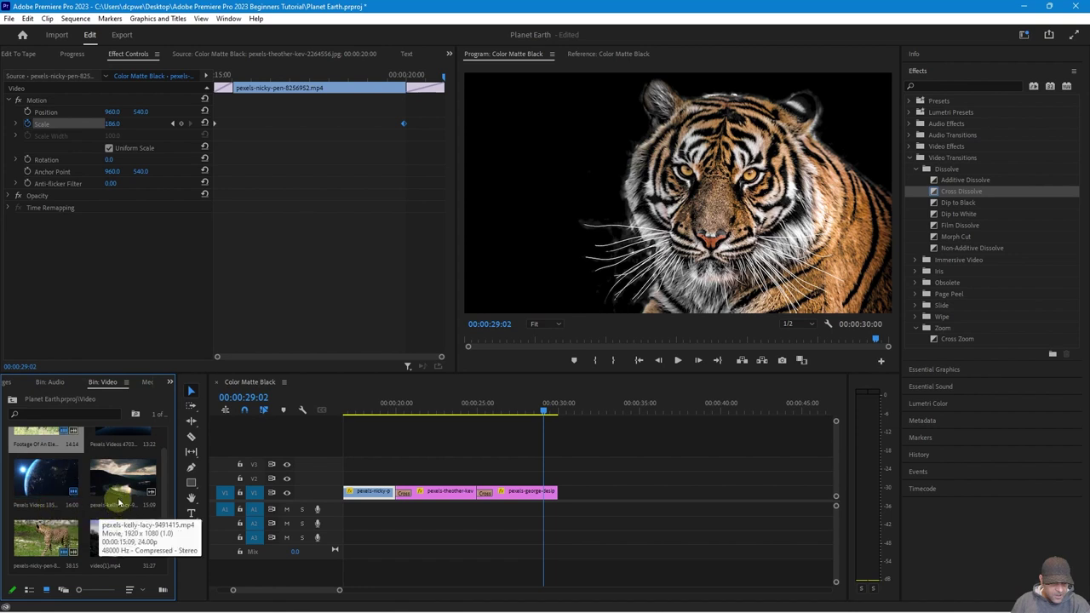
{"action": "scroll", "coordinate": [94, 498], "scroll_direction": "up", "scroll_amount": 2}
{"action": "scroll", "coordinate": [132, 515], "scroll_direction": "down", "scroll_amount": 2}
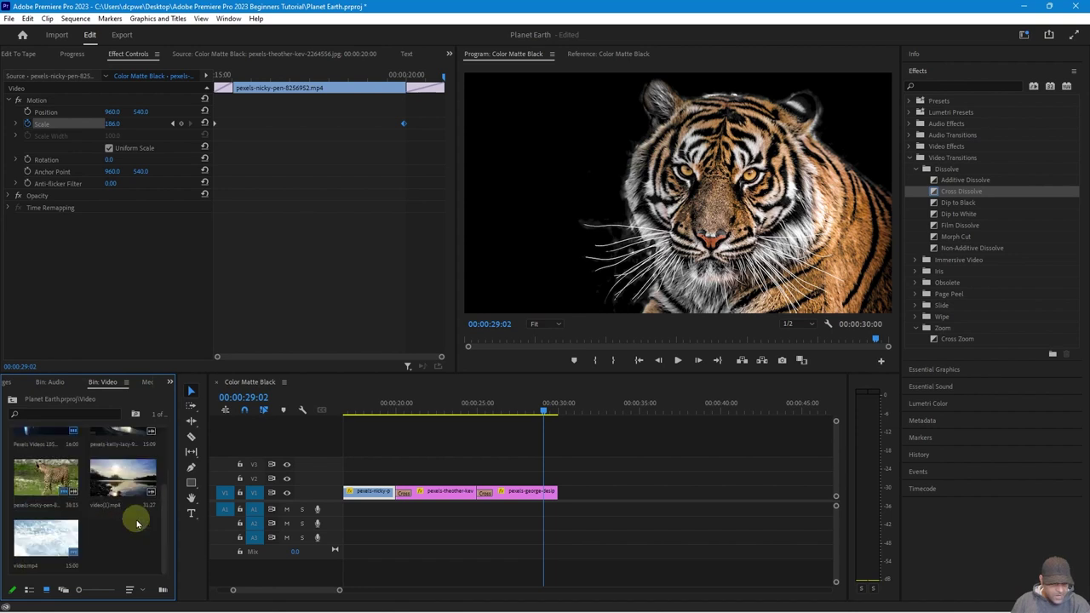
{"action": "scroll", "coordinate": [117, 491], "scroll_direction": "up", "scroll_amount": 2}
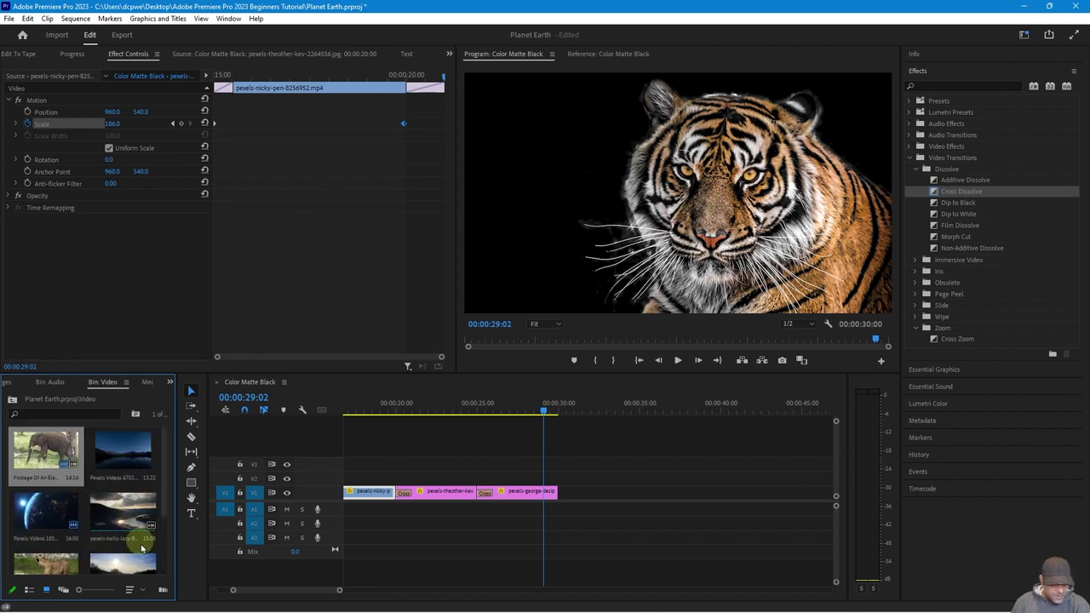
{"action": "left_click_drag", "start_coordinate": [112, 511], "coordinate": [569, 509]}
{"action": "left_click_drag", "start_coordinate": [571, 406], "coordinate": [656, 452]}
- Unlink the river landscape clip's audio from its video and delete the audio from A1
{"action": "left_click", "coordinate": [619, 511]}
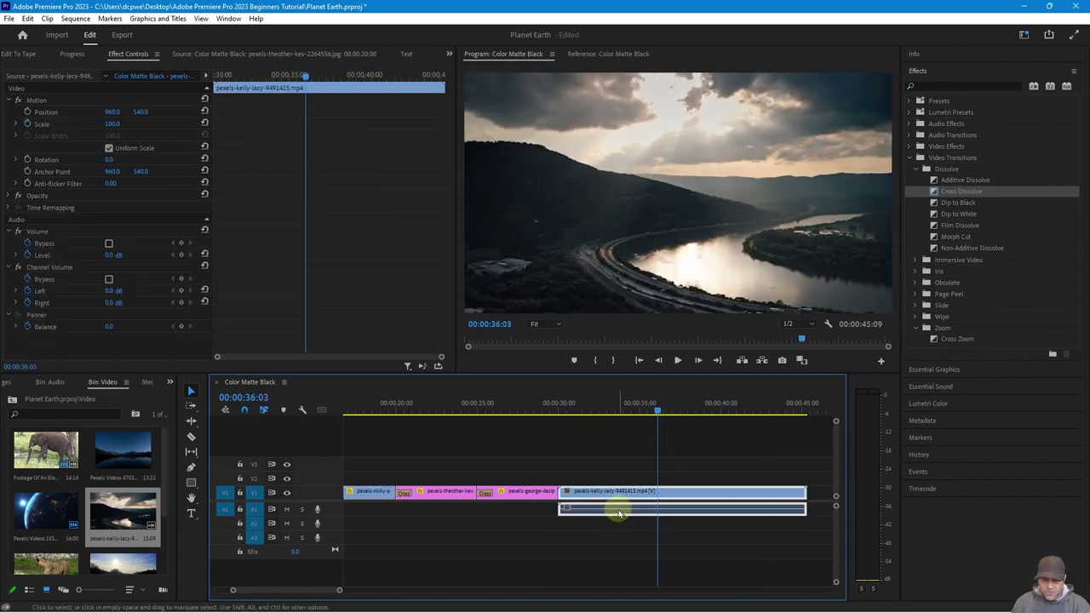
{"action": "right_click", "coordinate": [619, 513]}
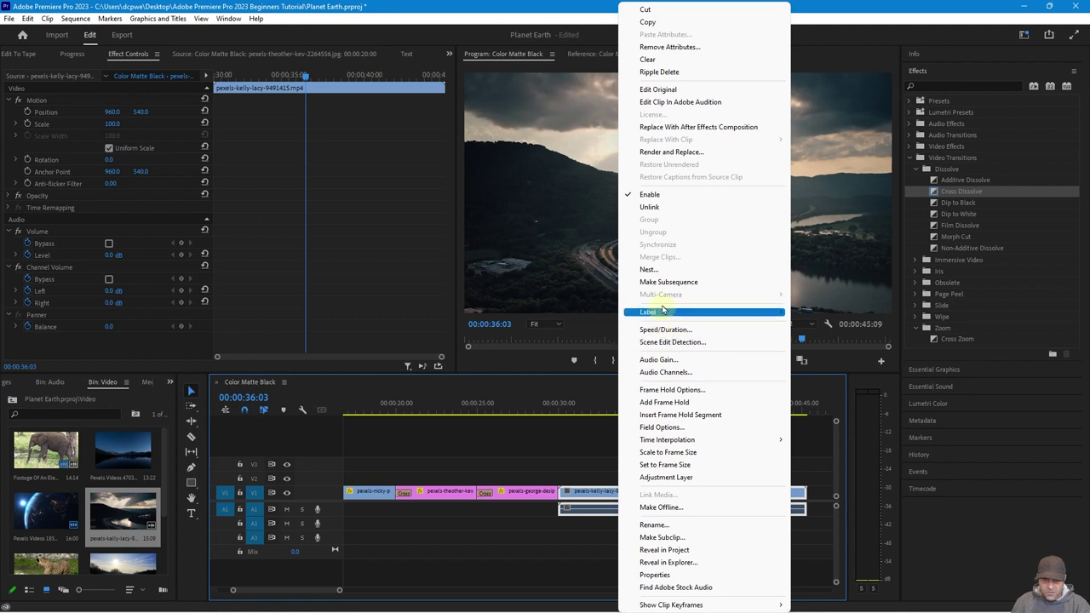
{"action": "left_click", "coordinate": [648, 206]}
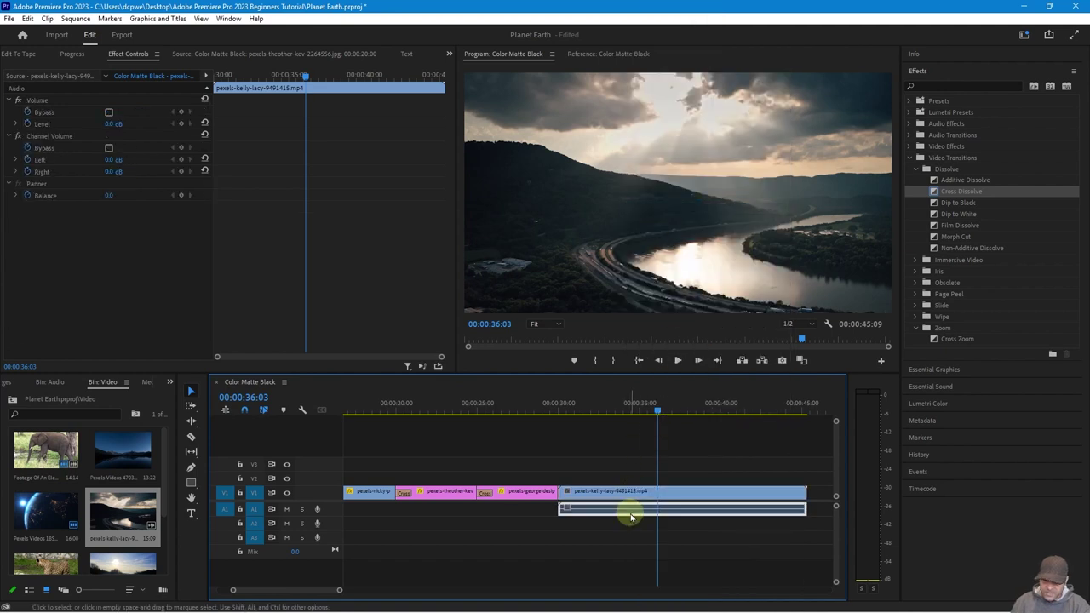
{"action": "key", "text": "Delete"}
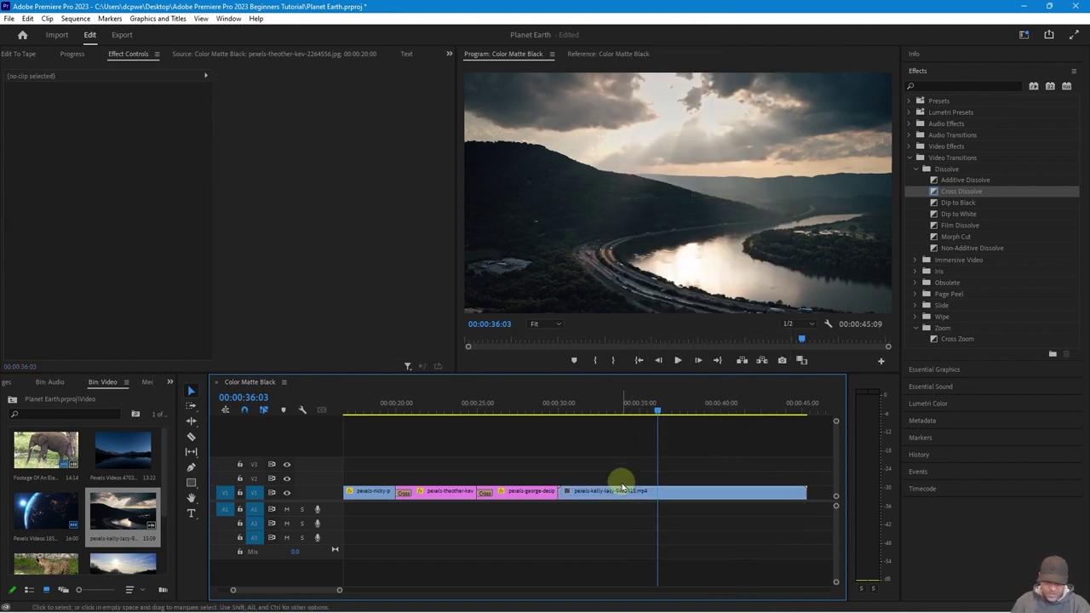
- Preview the river landscape clip after the tiger image and trim it with an Out point at 00:00:05:00 in the Source Monitor
{"action": "mouse_move", "coordinate": [632, 409]}
{"action": "left_mouse_down"}
{"action": "mouse_move", "coordinate": [784, 418]}
{"action": "mouse_move", "coordinate": [813, 432]}
{"action": "mouse_move", "coordinate": [636, 431]}
{"action": "left_mouse_up"}
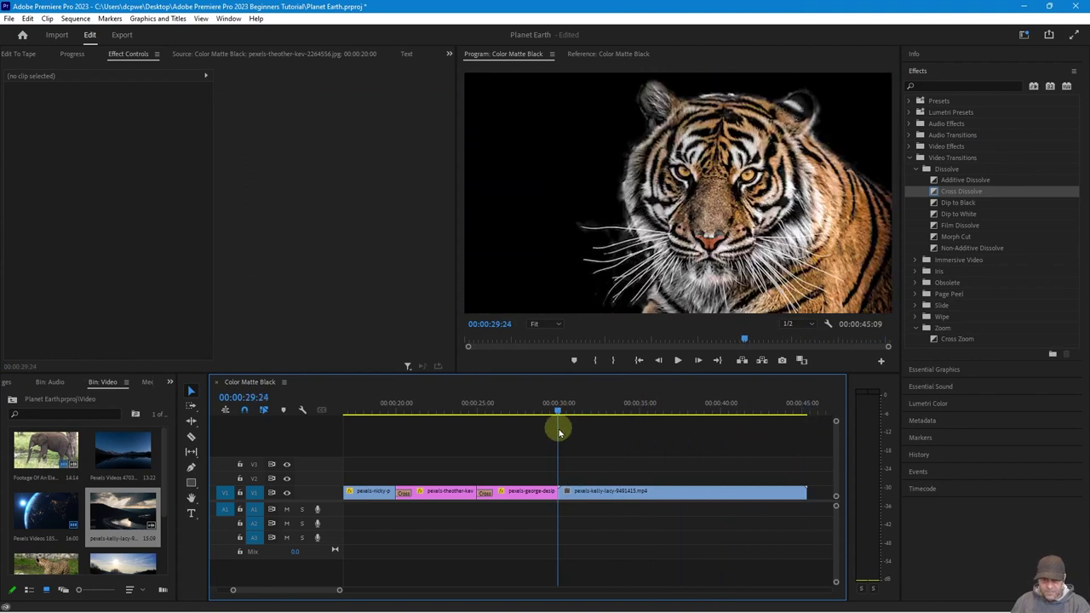
{"action": "key", "text": "space"}
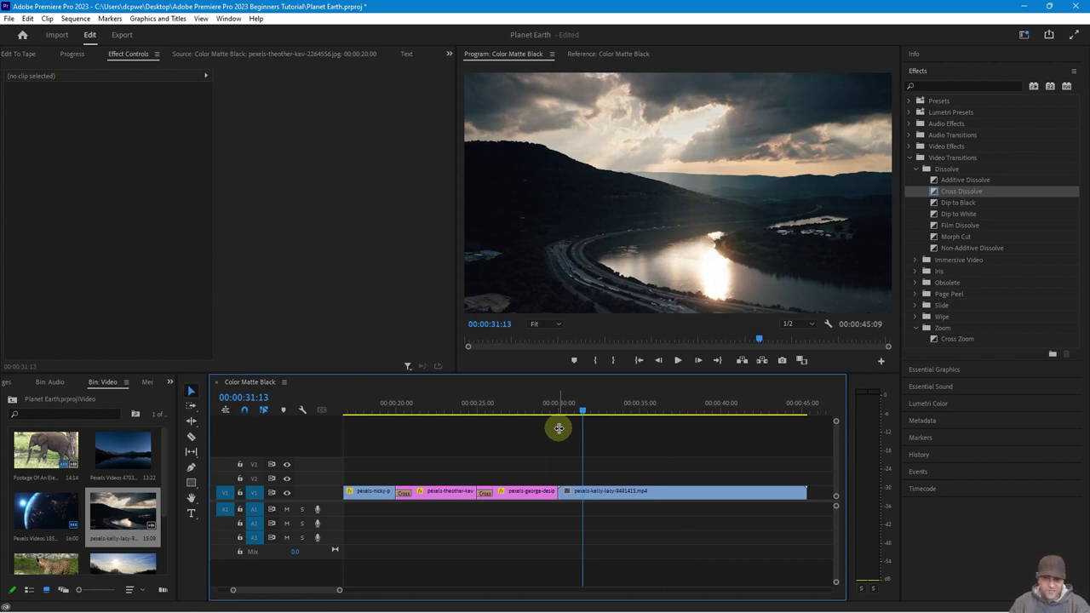
{"action": "left_click_drag", "start_coordinate": [540, 416], "coordinate": [605, 417]}
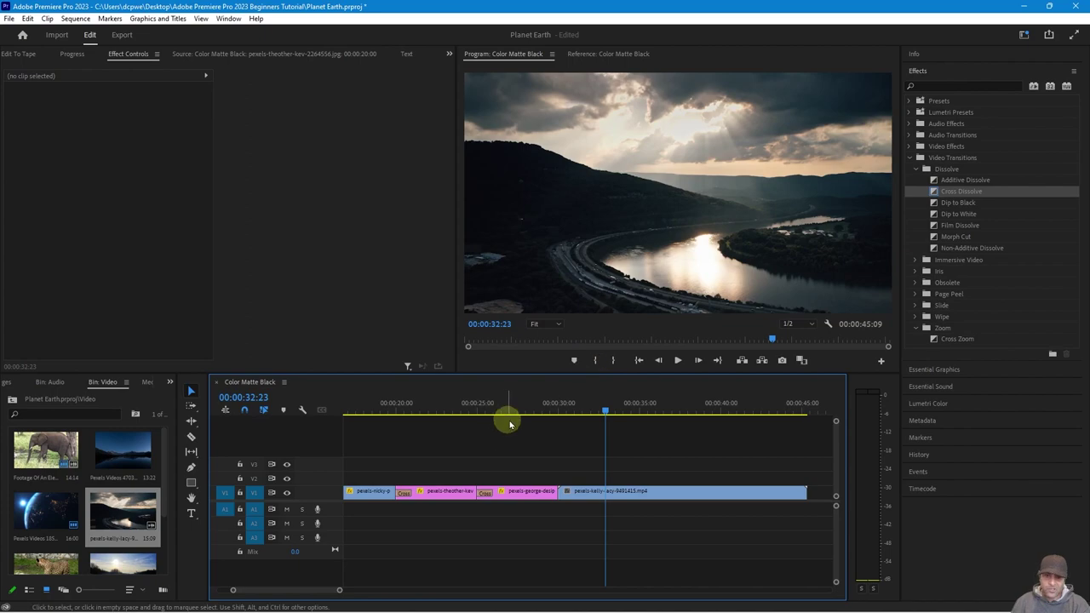
{"action": "left_click_drag", "start_coordinate": [506, 401], "coordinate": [560, 430]}
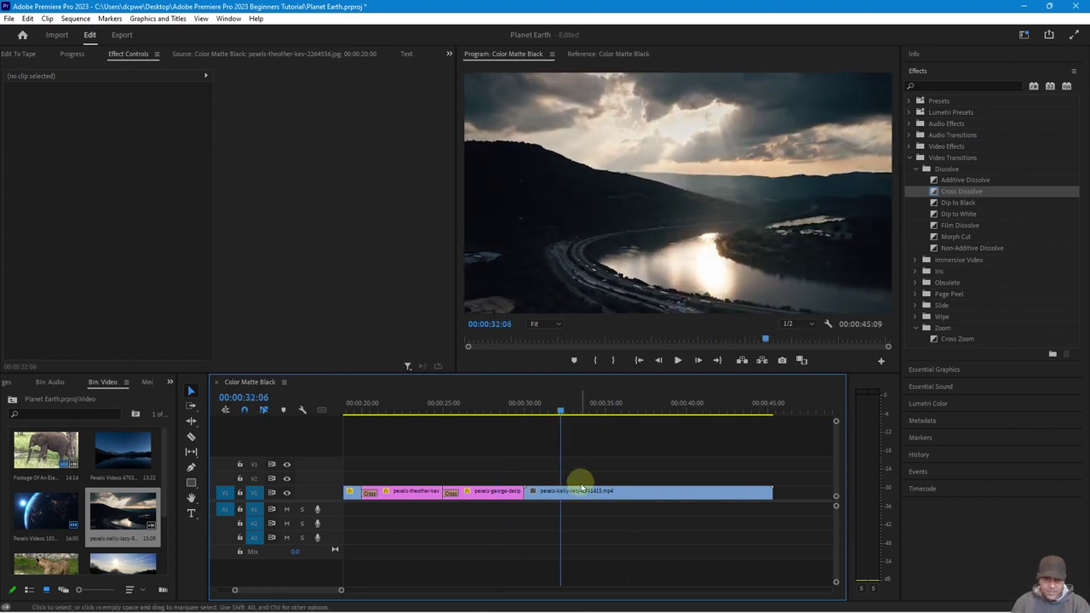
{"action": "left_click", "coordinate": [588, 493]}
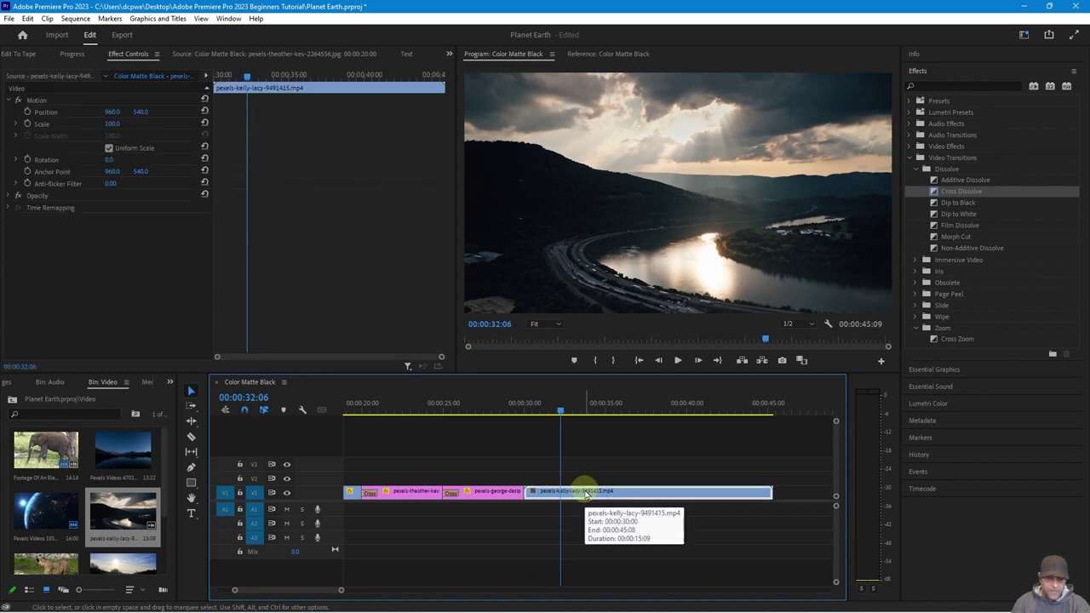
{"action": "double_click", "coordinate": [585, 492]}
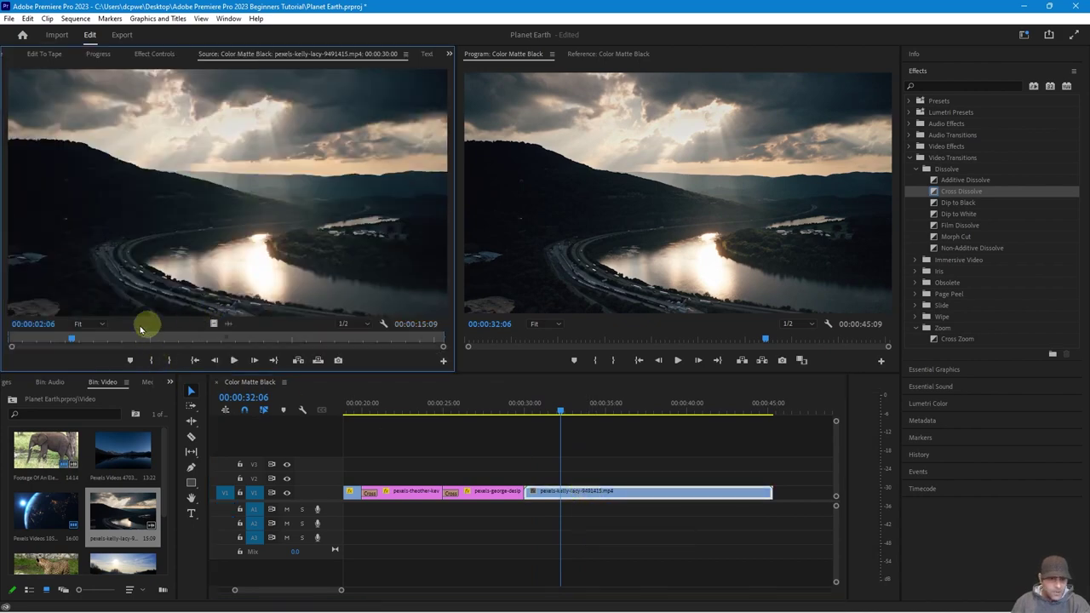
{"action": "left_click_drag", "start_coordinate": [68, 338], "coordinate": [12, 340]}
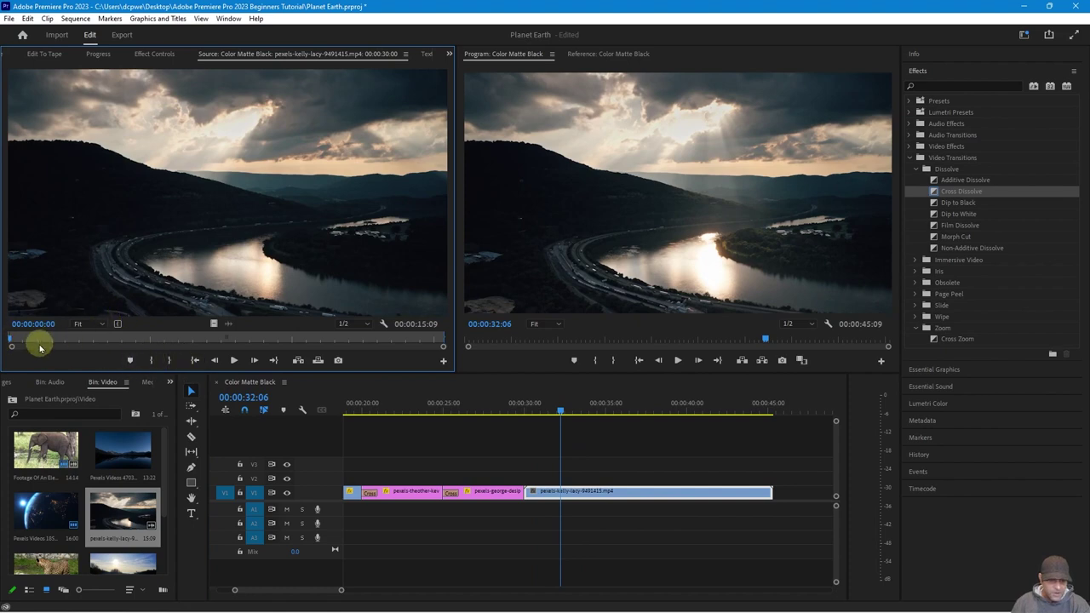
{"action": "left_click_drag", "start_coordinate": [11, 339], "coordinate": [151, 358]}
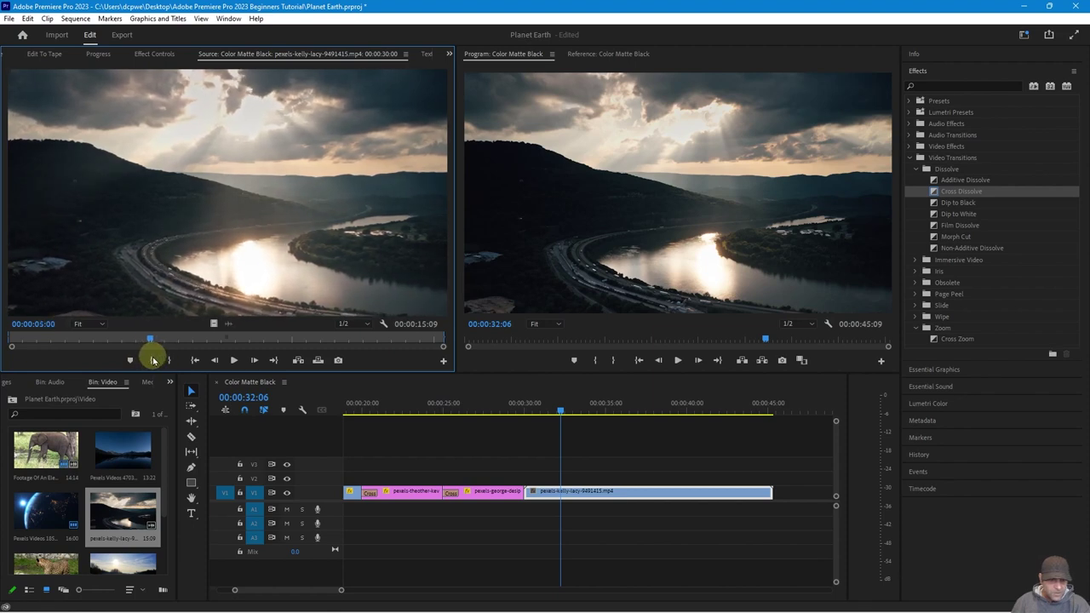
{"action": "left_click", "coordinate": [170, 362]}
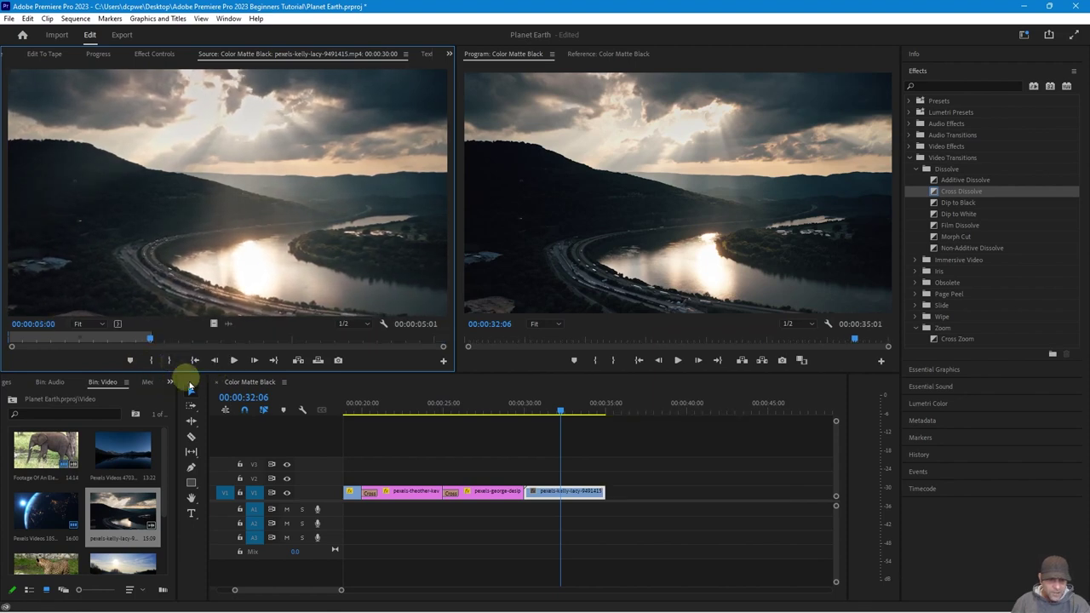
- Reopen the trimmed river clip in the Source Monitor, scrub to 00:00:02:08 and compare it with the Reference Monitor frame
{"action": "left_click", "coordinate": [573, 494]}
{"action": "left_click", "coordinate": [573, 493]}
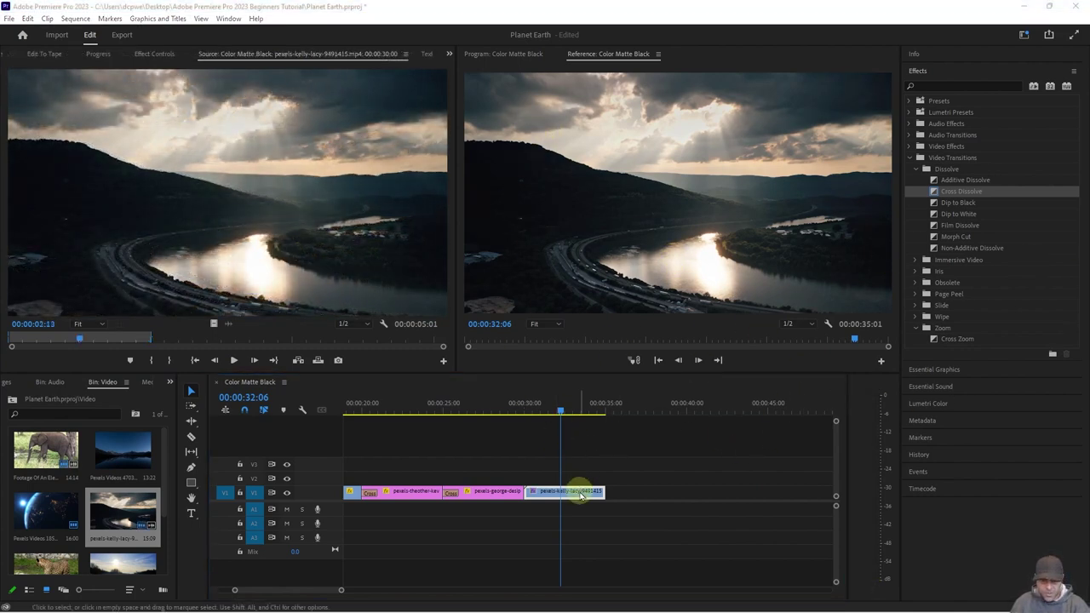
{"action": "double_click", "coordinate": [570, 492]}
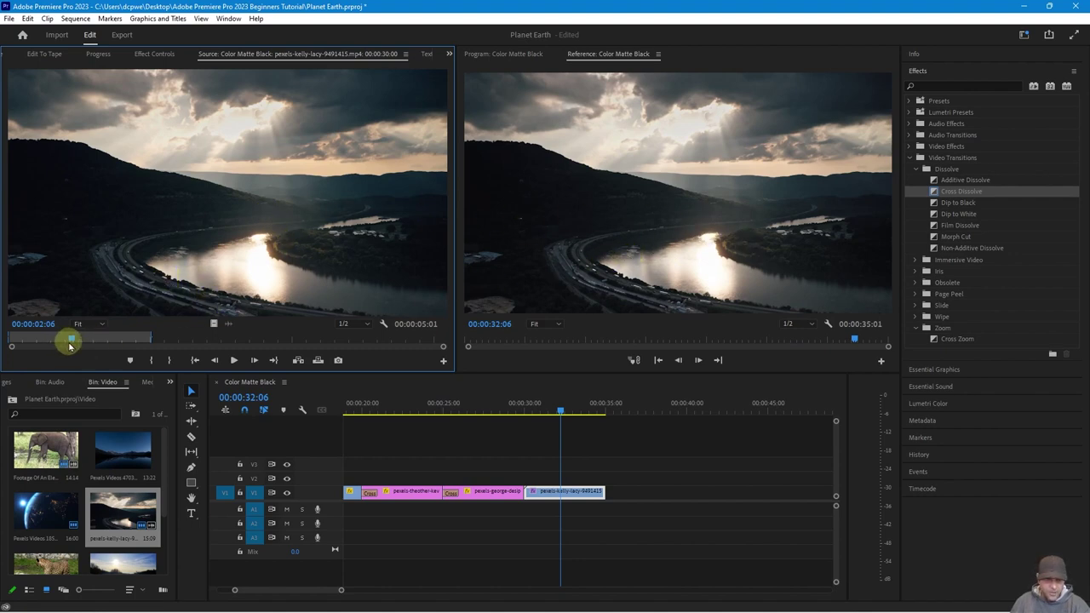
{"action": "mouse_move", "coordinate": [71, 339]}
{"action": "left_mouse_down"}
{"action": "mouse_move", "coordinate": [109, 341]}
{"action": "mouse_move", "coordinate": [73, 344]}
{"action": "left_mouse_up"}
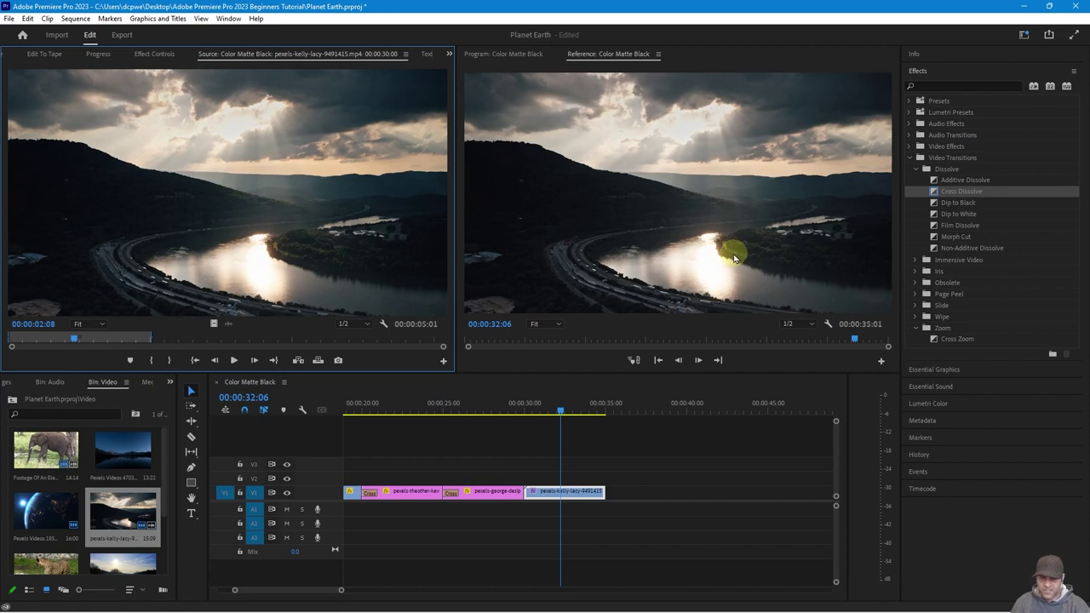
{"action": "left_click", "coordinate": [579, 498]}
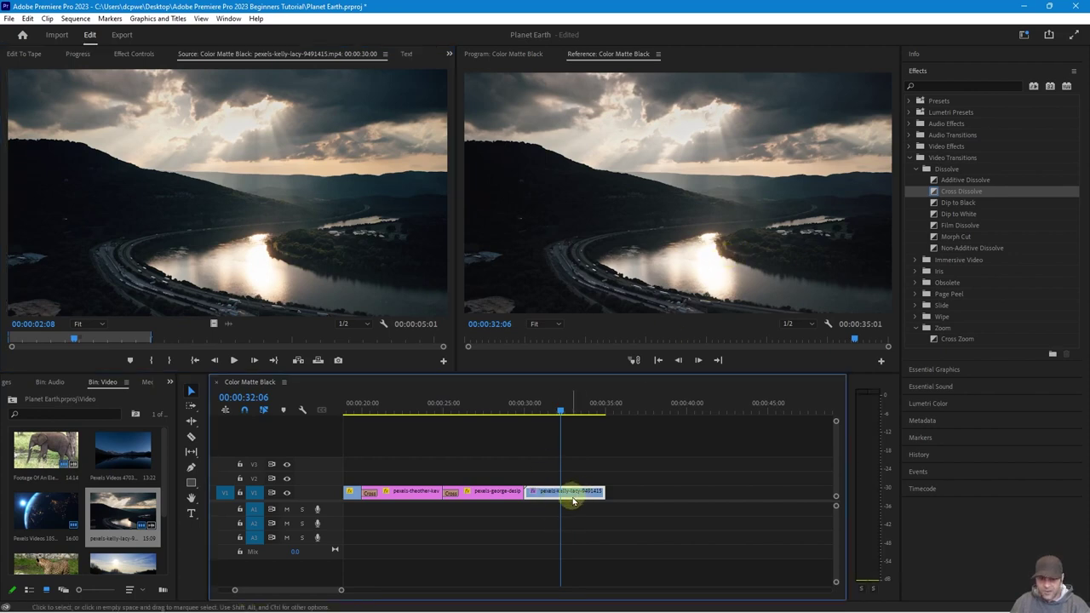
- Apply the automatic Lumetri Color Basic Correction to the river landscape clip, reset it to compare, and apply it again
{"action": "left_click", "coordinate": [928, 404]}
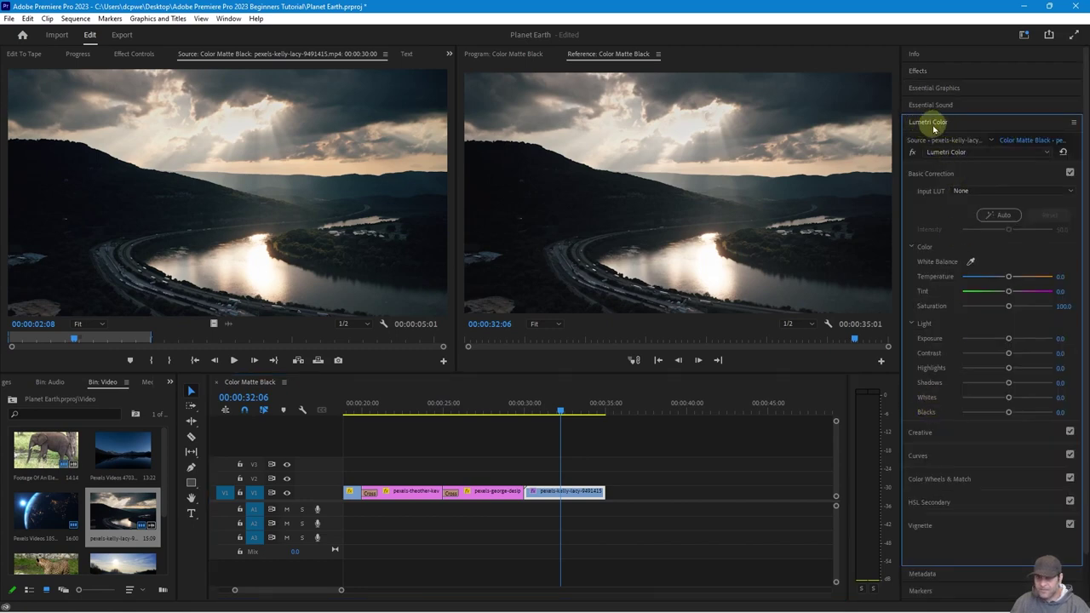
{"action": "left_click", "coordinate": [1003, 217]}
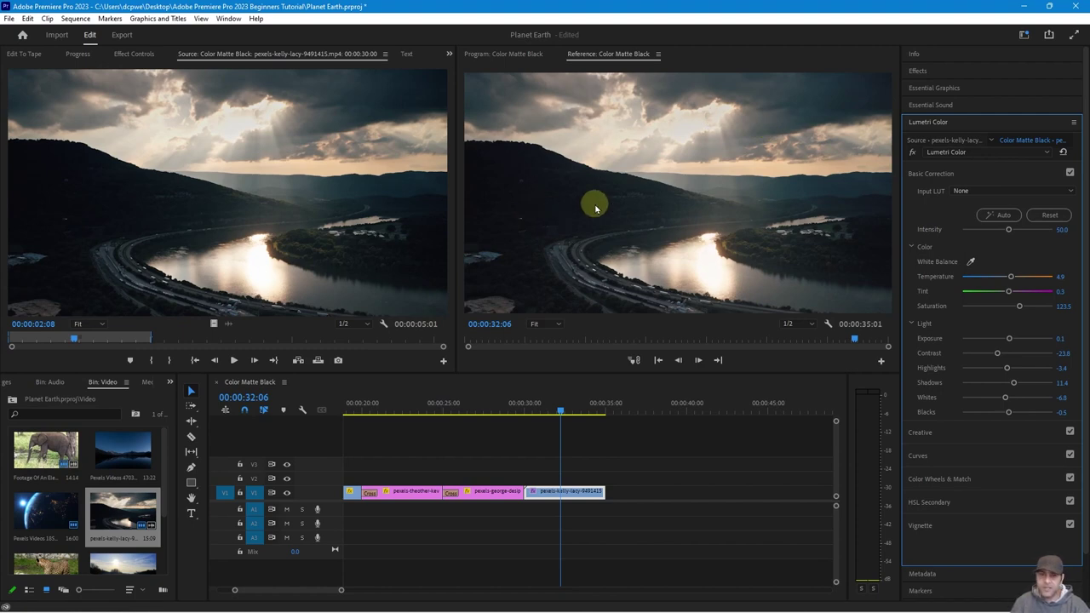
{"action": "left_click", "coordinate": [1047, 214]}
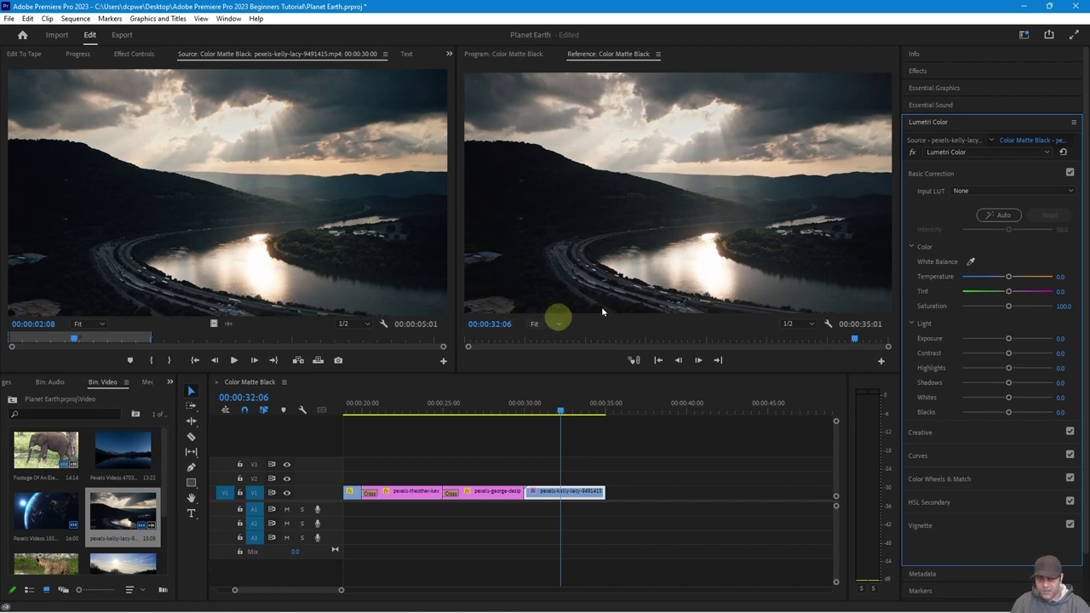
{"action": "left_click", "coordinate": [997, 214]}
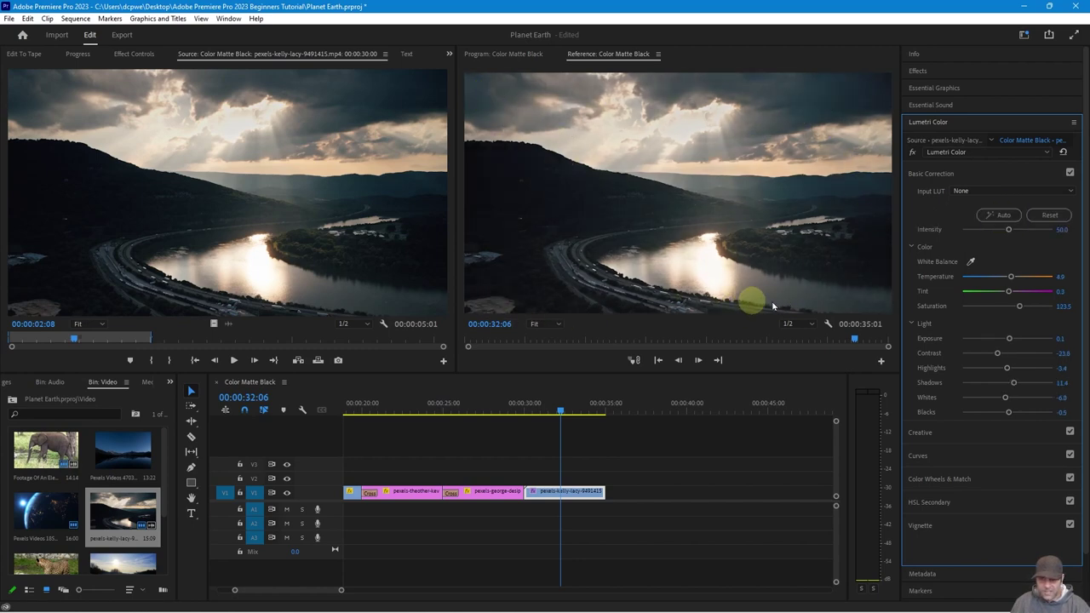
- Try a cooler white balance on the river clip with Temperature -63.8 and Tint 18.8
{"action": "left_click_drag", "start_coordinate": [1014, 278], "coordinate": [1046, 289]}
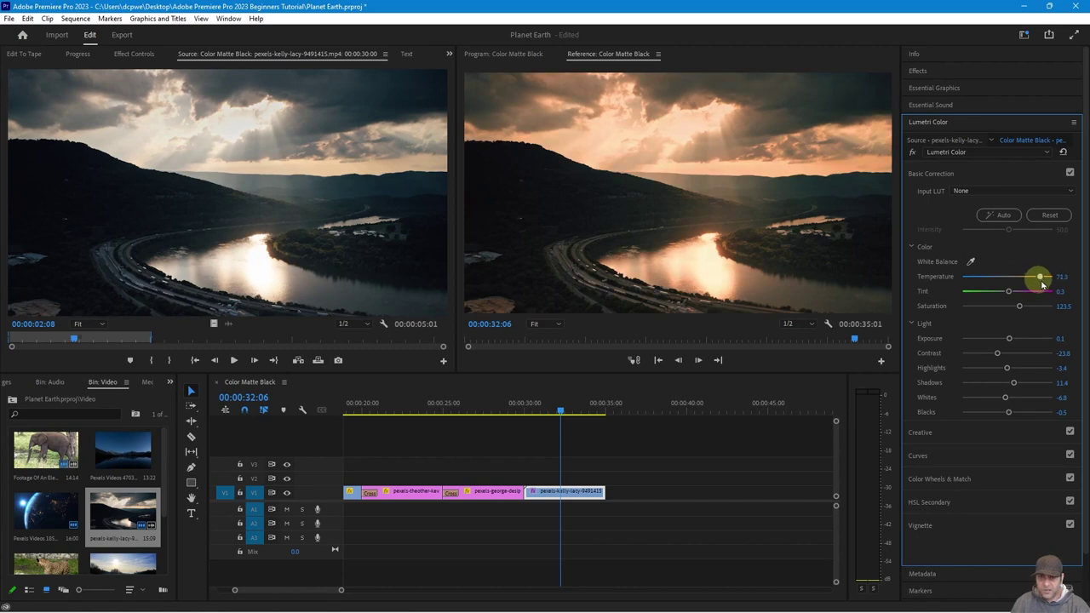
{"action": "left_click_drag", "start_coordinate": [1027, 290], "coordinate": [986, 285]}
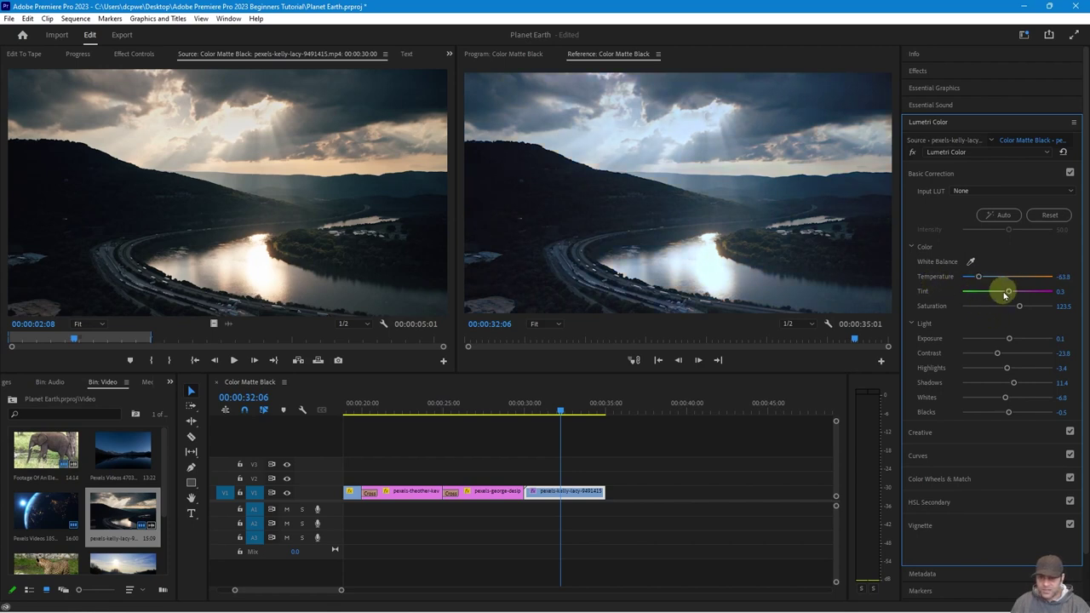
{"action": "mouse_move", "coordinate": [1008, 292]}
{"action": "left_mouse_down"}
{"action": "mouse_move", "coordinate": [1064, 297]}
{"action": "mouse_move", "coordinate": [924, 297]}
{"action": "mouse_move", "coordinate": [1023, 307]}
{"action": "left_mouse_up"}
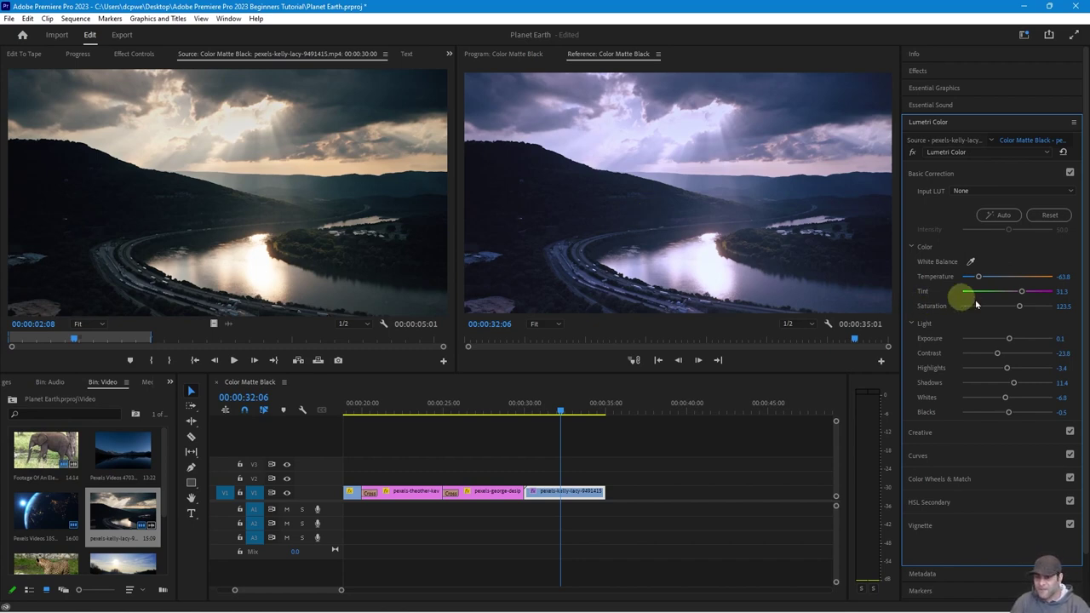
{"action": "left_click_drag", "start_coordinate": [1021, 294], "coordinate": [1012, 294]}
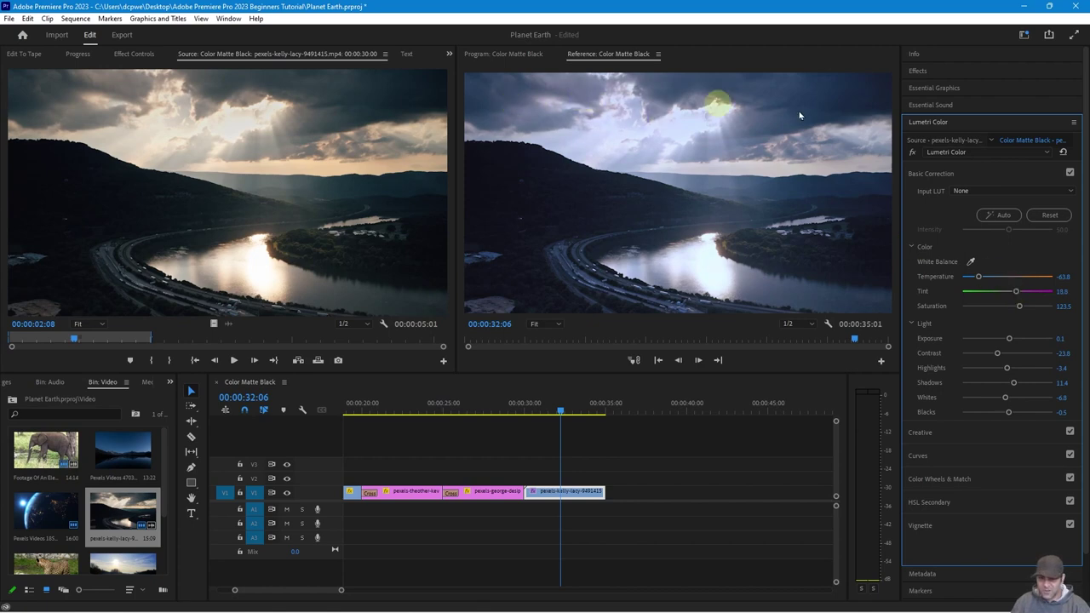
- Try Saturation 98.8 on the river clip and adjust its Contrast and Blacks
{"action": "left_click_drag", "start_coordinate": [1018, 305], "coordinate": [1005, 329]}
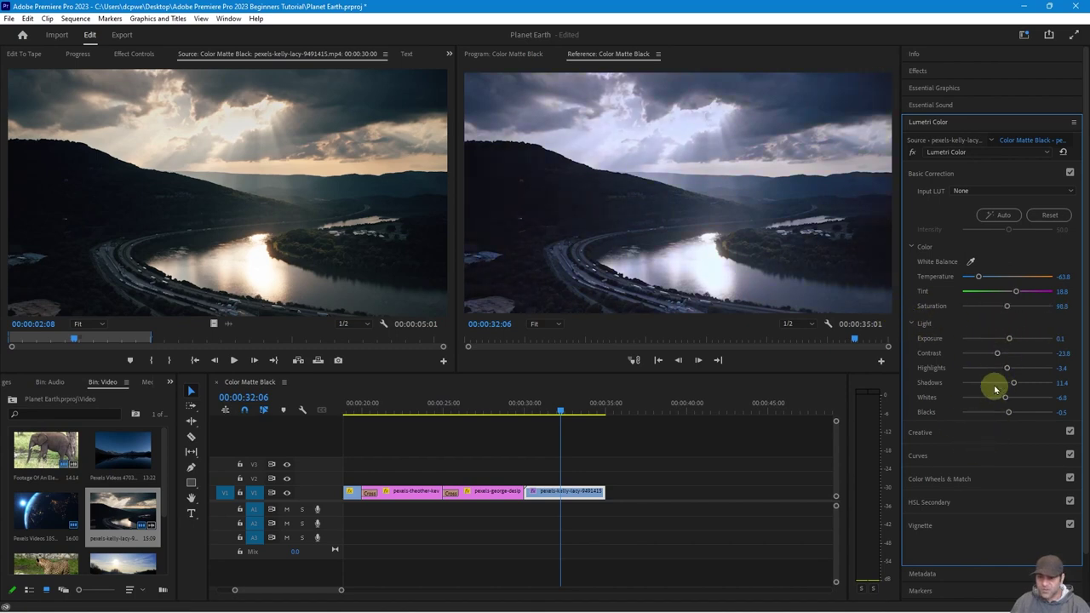
{"action": "mouse_move", "coordinate": [997, 352]}
{"action": "left_mouse_down"}
{"action": "mouse_move", "coordinate": [1054, 365]}
{"action": "mouse_move", "coordinate": [1009, 360]}
{"action": "left_mouse_up"}
{"action": "left_click", "coordinate": [1012, 417]}
{"action": "mouse_move", "coordinate": [1010, 413]}
{"action": "left_mouse_down"}
{"action": "mouse_move", "coordinate": [1046, 418]}
{"action": "mouse_move", "coordinate": [976, 414]}
{"action": "mouse_move", "coordinate": [1021, 414]}
{"action": "mouse_move", "coordinate": [1008, 414]}
{"action": "left_mouse_up"}
- Reapply the automatic correction to the river clip and warm it with Temperature 51.3 and Saturation 153.8
{"action": "left_click", "coordinate": [1003, 215]}
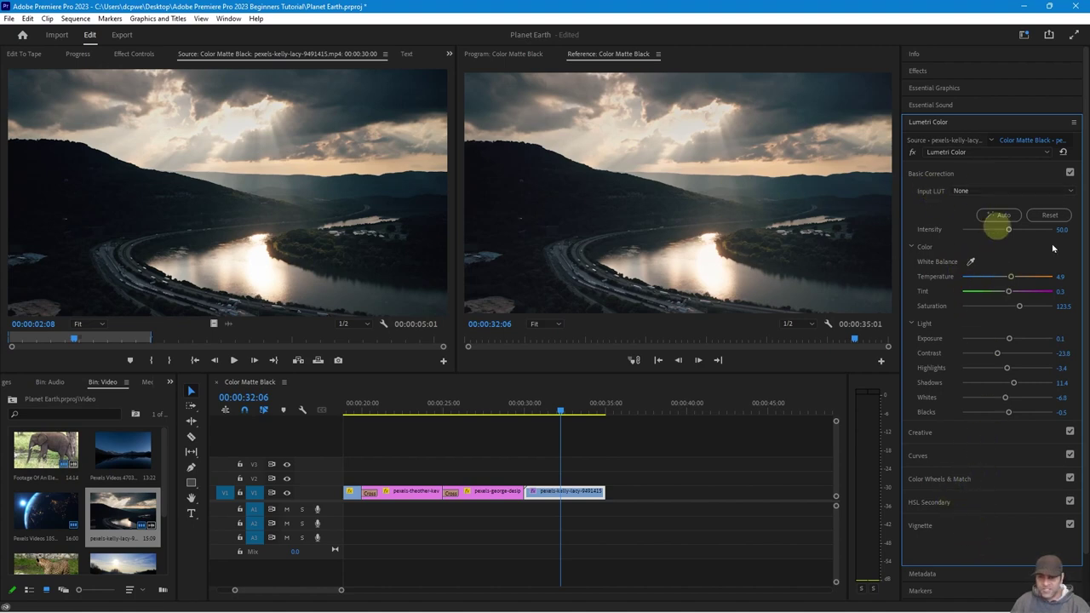
{"action": "mouse_move", "coordinate": [1011, 233]}
{"action": "left_mouse_down"}
{"action": "mouse_move", "coordinate": [1051, 230]}
{"action": "mouse_move", "coordinate": [965, 232]}
{"action": "mouse_move", "coordinate": [1063, 233]}
{"action": "mouse_move", "coordinate": [1013, 231]}
{"action": "left_mouse_up"}
{"action": "left_click", "coordinate": [1008, 216]}
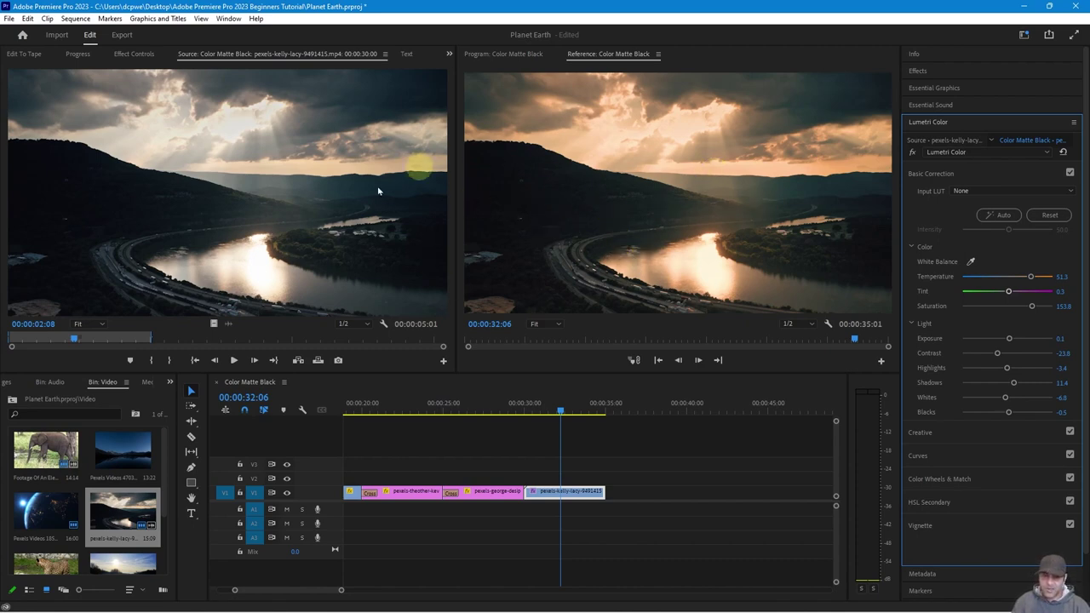
- View the tiger image in the sequence and open the cheetah clip pexels-nicky-pen-8256952.mp4 in the Source Monitor
{"action": "left_click", "coordinate": [476, 412]}
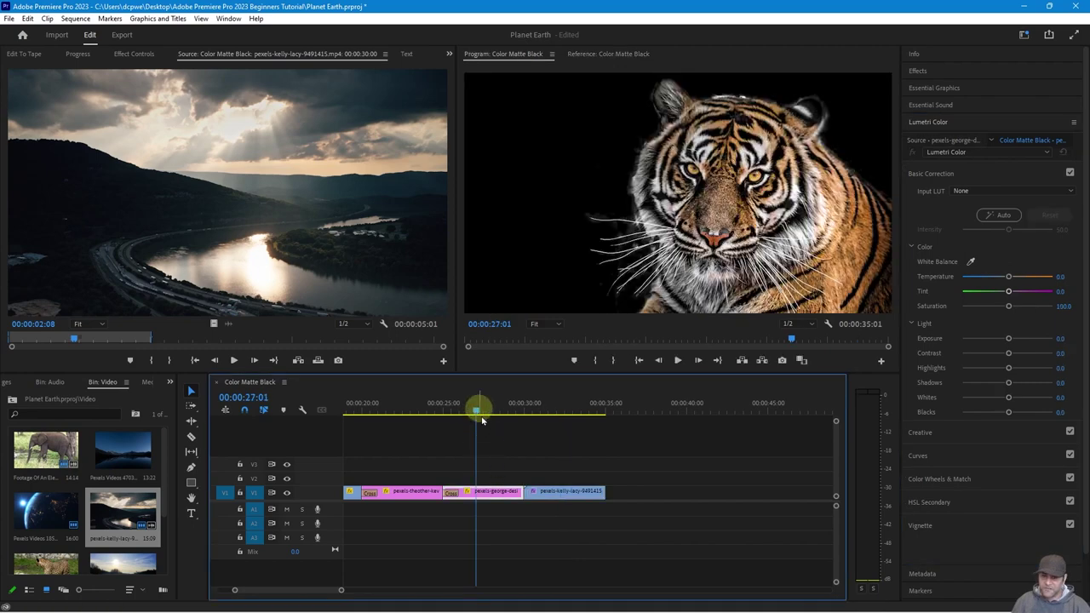
{"action": "scroll", "coordinate": [418, 466], "scroll_direction": "up", "scroll_amount": 4}
{"action": "left_click", "coordinate": [483, 493]}
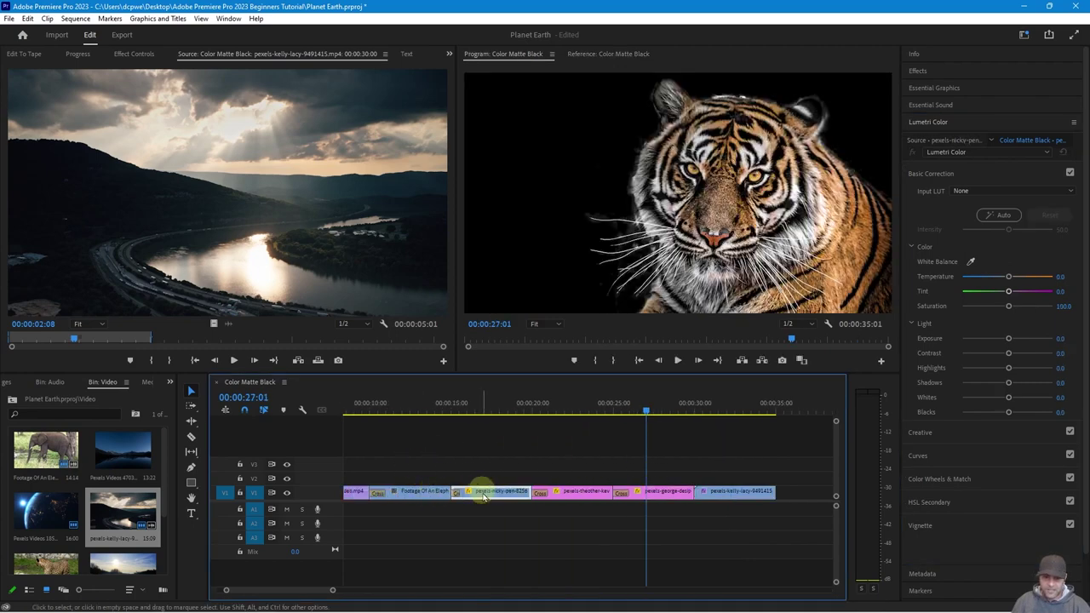
{"action": "double_click", "coordinate": [483, 493]}
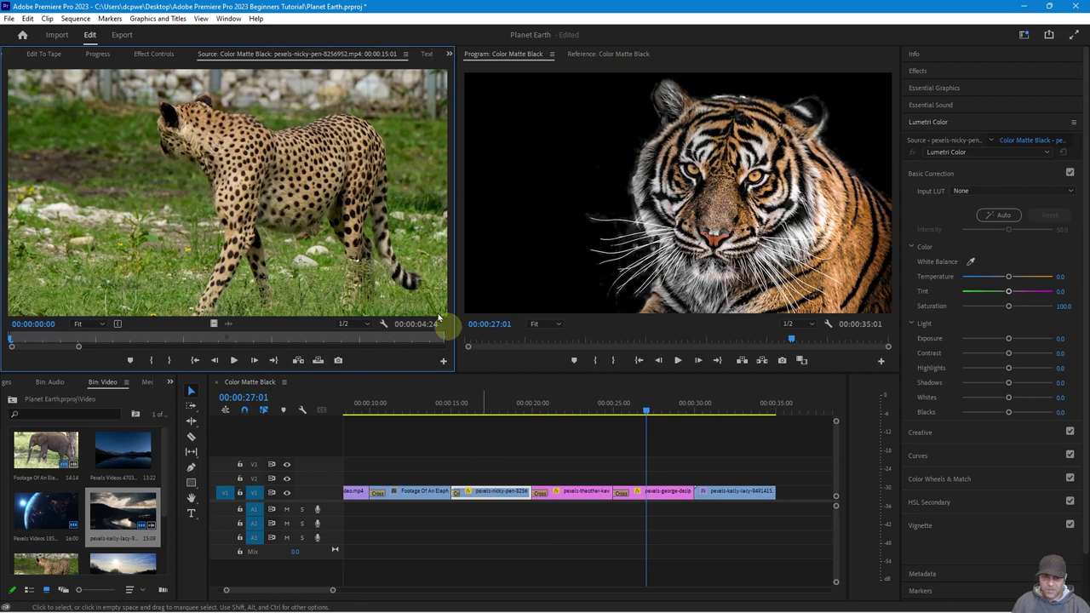
- Scrub through the color-corrected river clip and show its settings in Effect Controls
{"action": "left_click_drag", "start_coordinate": [644, 407], "coordinate": [750, 423]}
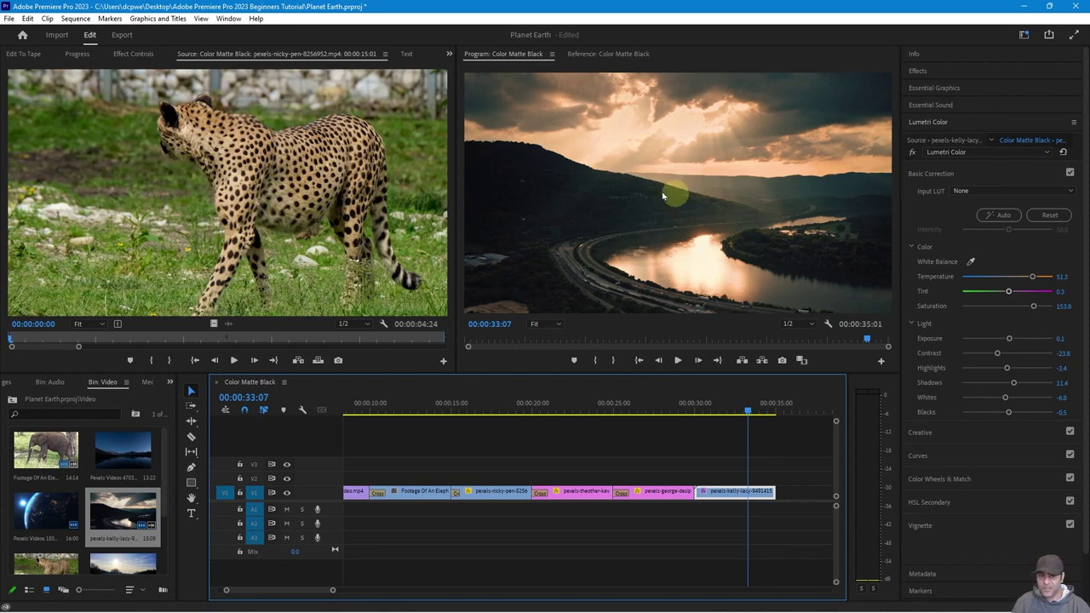
{"action": "mouse_move", "coordinate": [747, 410]}
{"action": "left_mouse_down"}
{"action": "mouse_move", "coordinate": [677, 418]}
{"action": "mouse_move", "coordinate": [757, 418]}
{"action": "mouse_move", "coordinate": [729, 418]}
{"action": "left_mouse_up"}
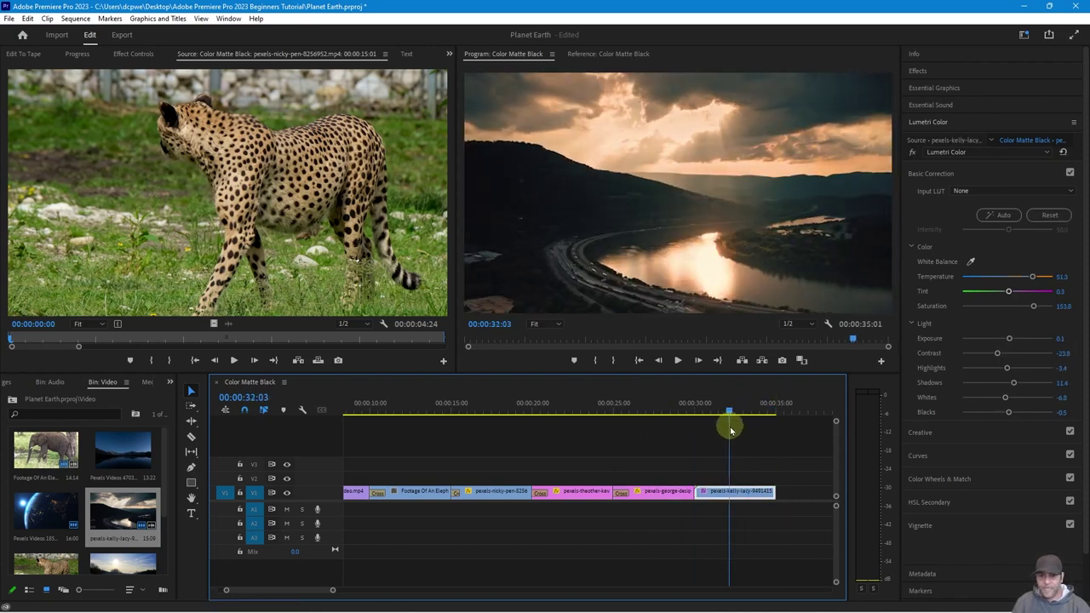
{"action": "left_click", "coordinate": [133, 56]}
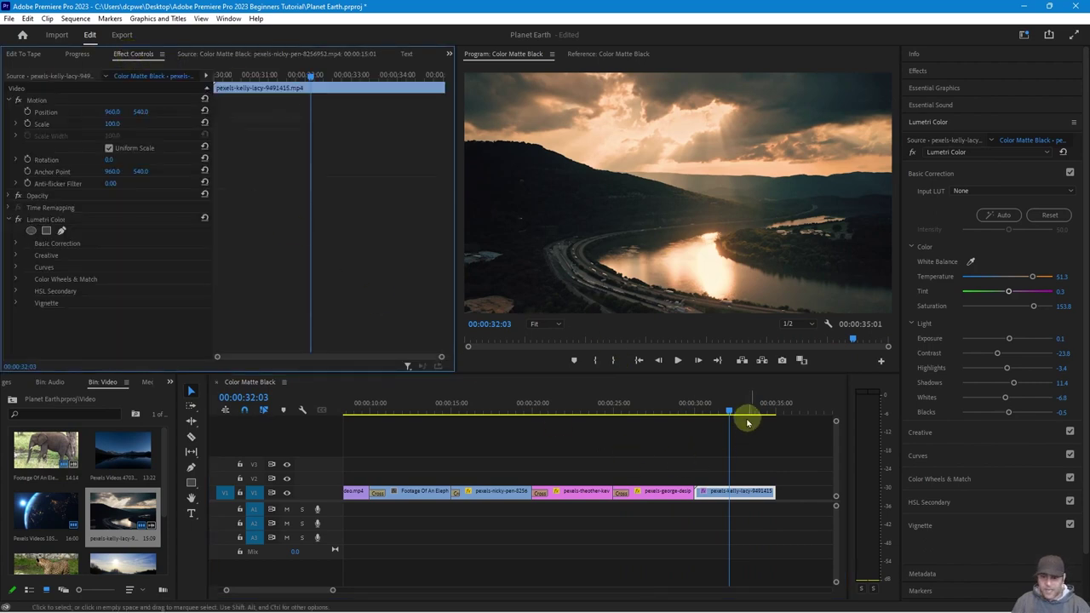
{"action": "mouse_move", "coordinate": [734, 414]}
{"action": "left_mouse_down"}
{"action": "mouse_move", "coordinate": [766, 416]}
{"action": "mouse_move", "coordinate": [723, 416]}
{"action": "left_mouse_up"}
{"action": "scroll", "coordinate": [613, 481], "scroll_direction": "right", "scroll_amount": 3}
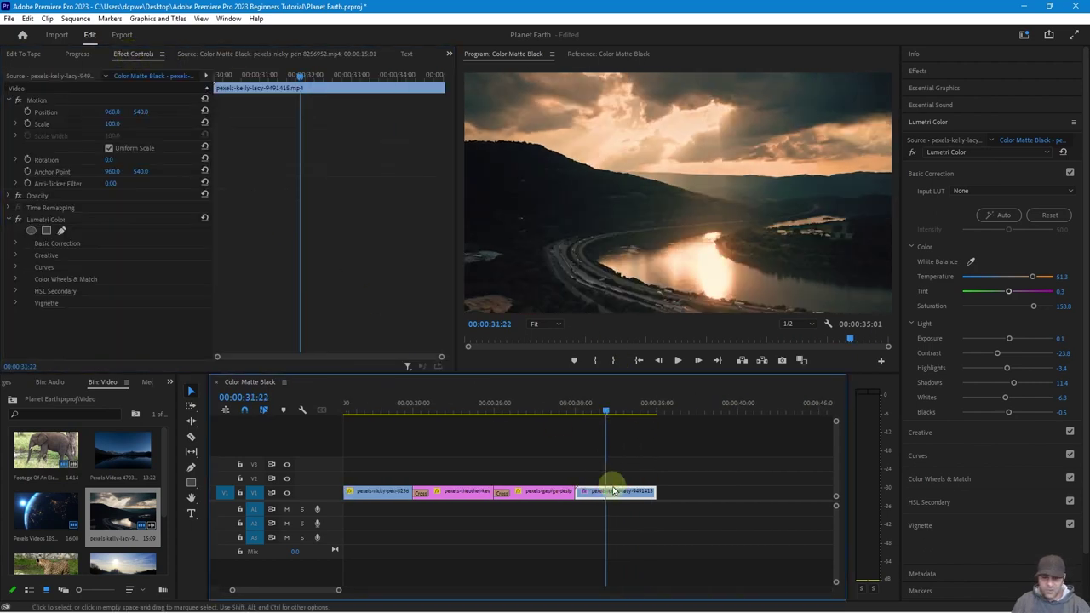
- Add a Cross Dissolve at the start of the river clip and play back the transition from the tiger image
{"action": "left_click", "coordinate": [922, 123]}
{"action": "left_click", "coordinate": [918, 72]}
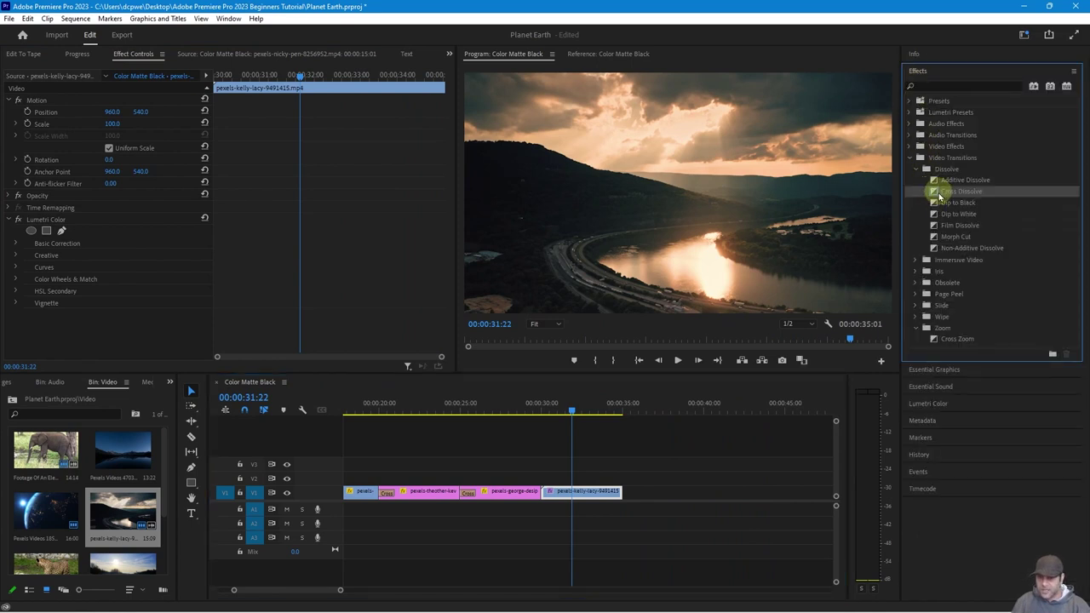
{"action": "left_click_drag", "start_coordinate": [940, 195], "coordinate": [548, 492]}
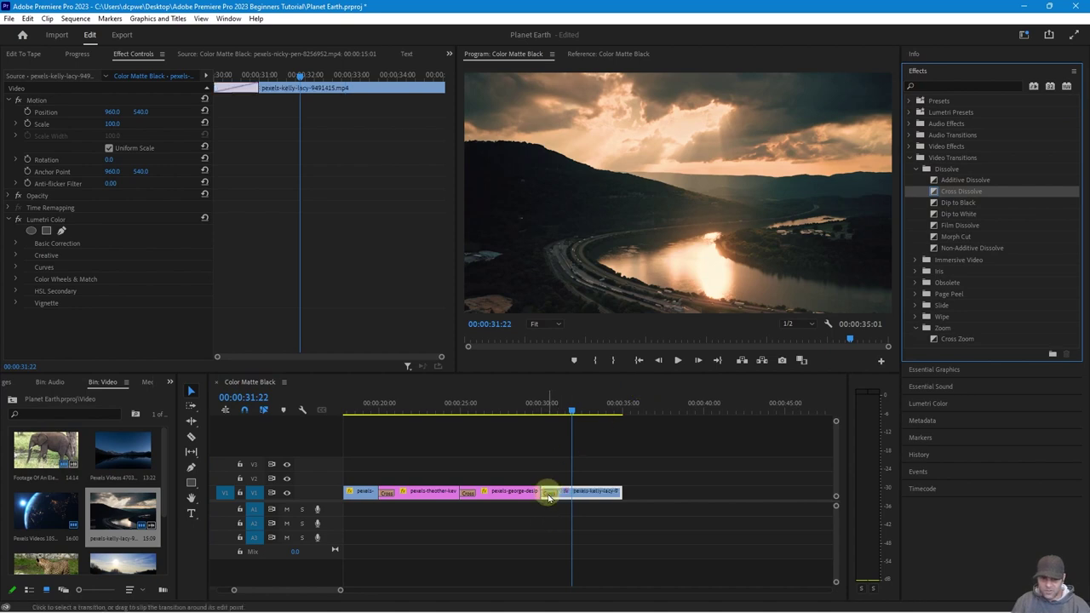
{"action": "left_click", "coordinate": [517, 409]}
{"action": "key", "text": "space"}
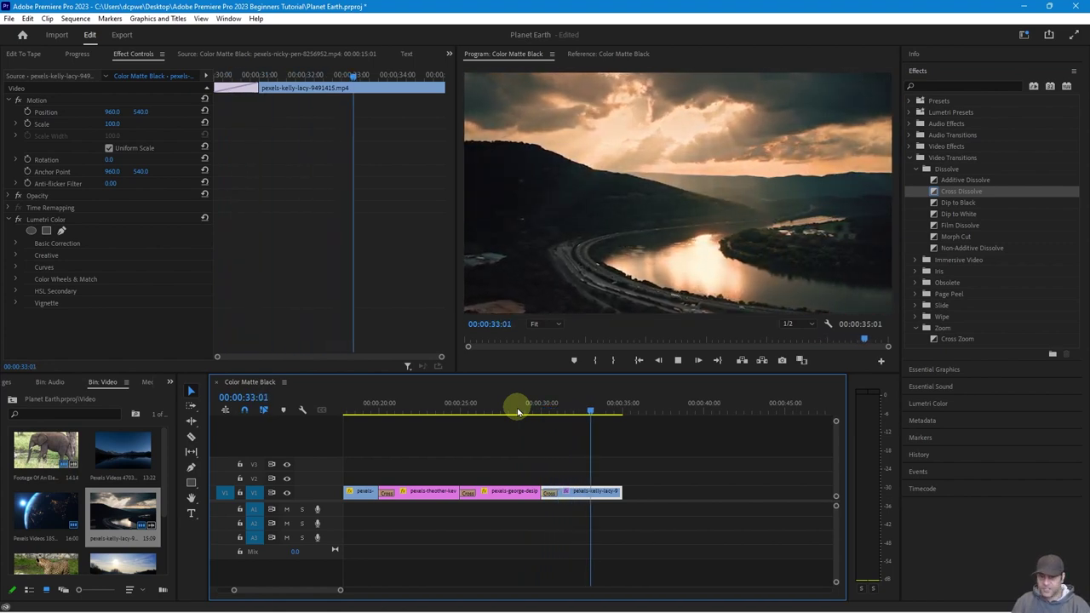
{"action": "key", "text": "space"}
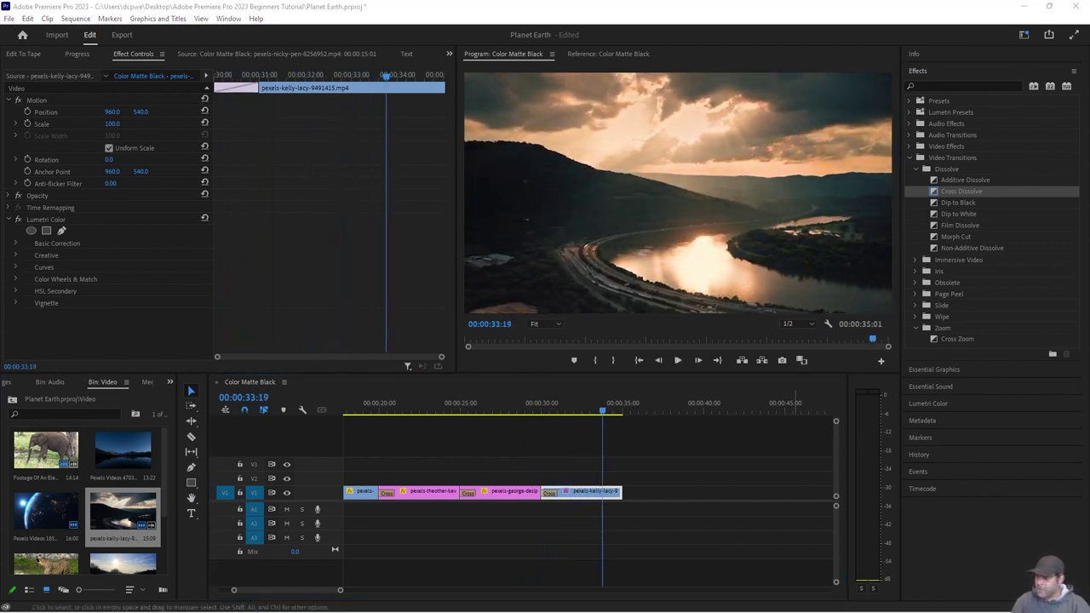
- Place the green snake image and the red snake image from the images bin on V1 after the river clip
{"action": "scroll", "coordinate": [98, 511], "scroll_direction": "down", "scroll_amount": 2}
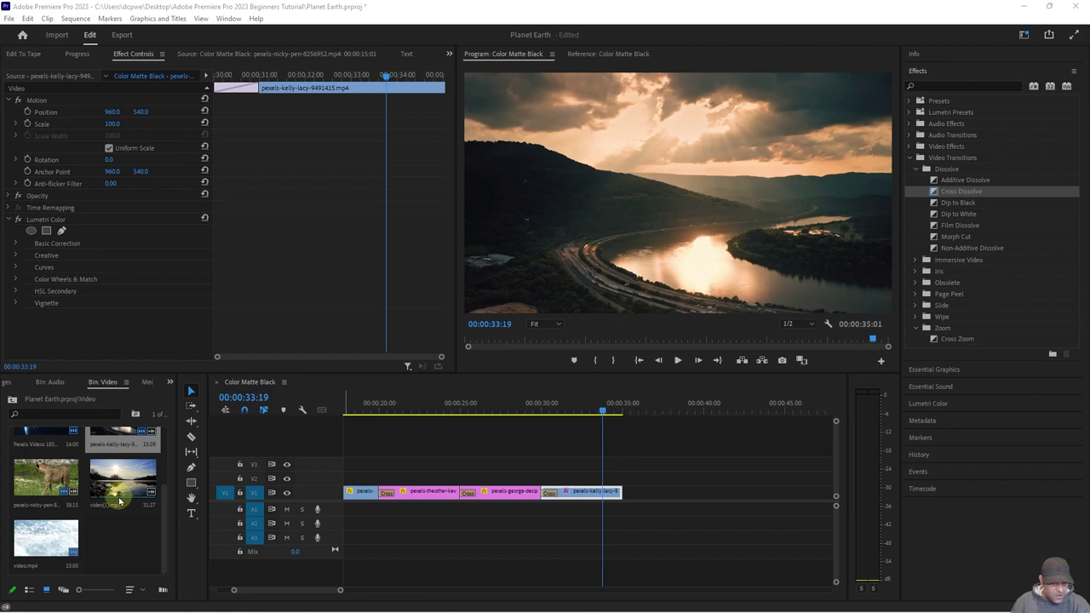
{"action": "scroll", "coordinate": [120, 503], "scroll_direction": "up", "scroll_amount": 2}
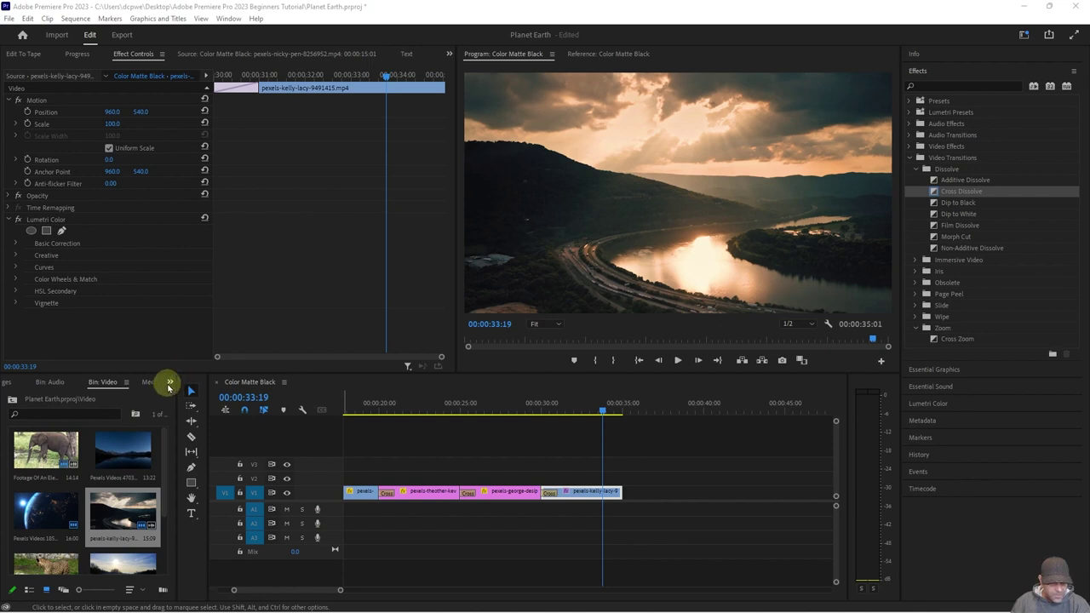
{"action": "left_click", "coordinate": [169, 382]}
{"action": "left_click", "coordinate": [182, 406]}
{"action": "left_click_drag", "start_coordinate": [124, 494], "coordinate": [639, 497]}
{"action": "left_click_drag", "start_coordinate": [738, 593], "coordinate": [737, 496]}
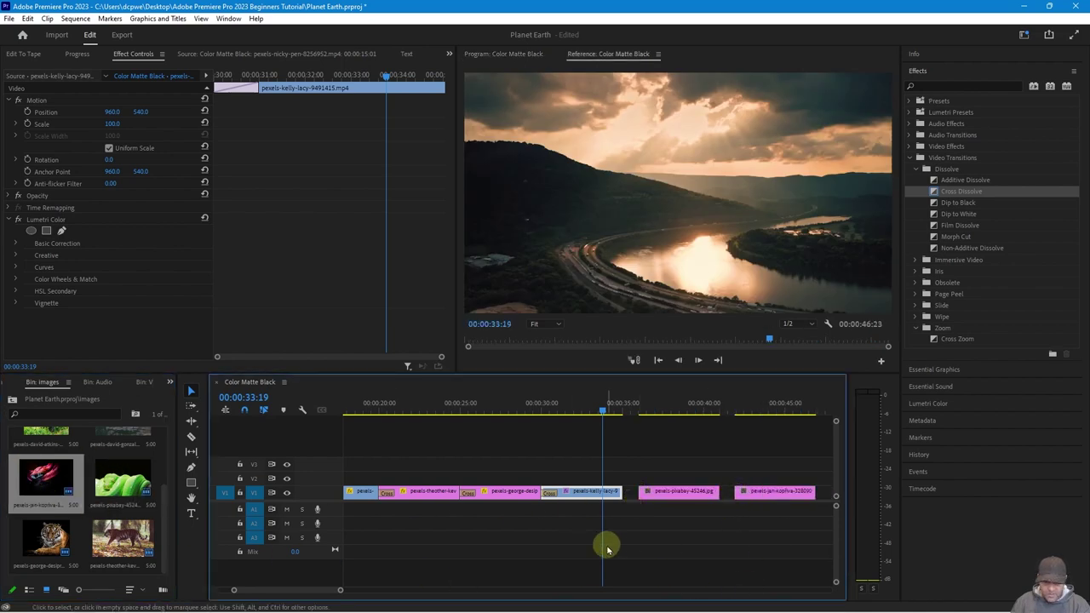
- Select all clips in the sequence and close the gaps around the two snake images
{"action": "left_click", "coordinate": [664, 536]}
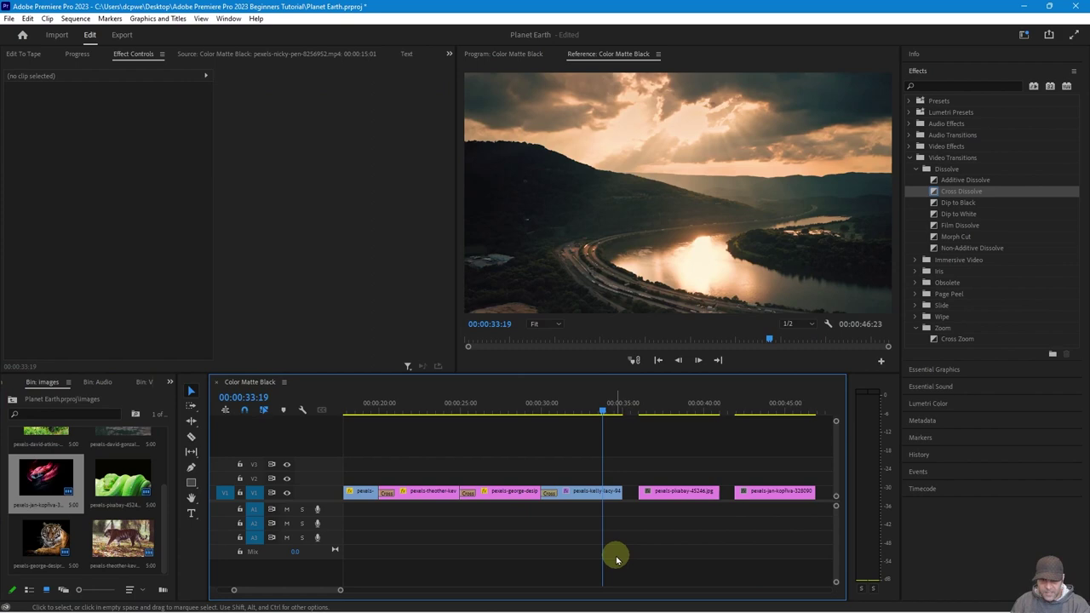
{"action": "key", "text": "ctrl+a"}
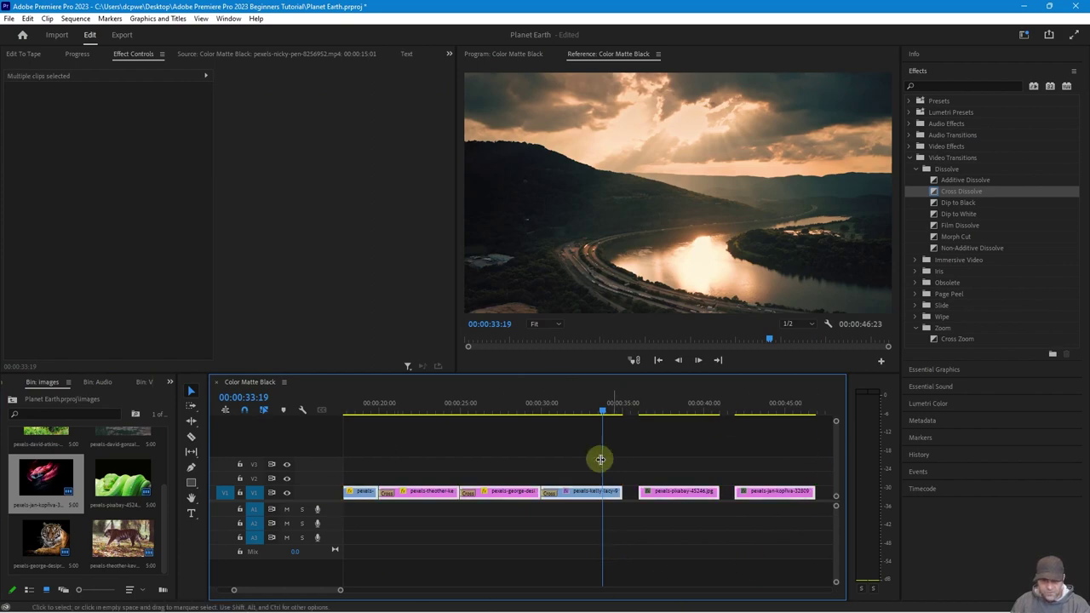
{"action": "left_click", "coordinate": [71, 18]}
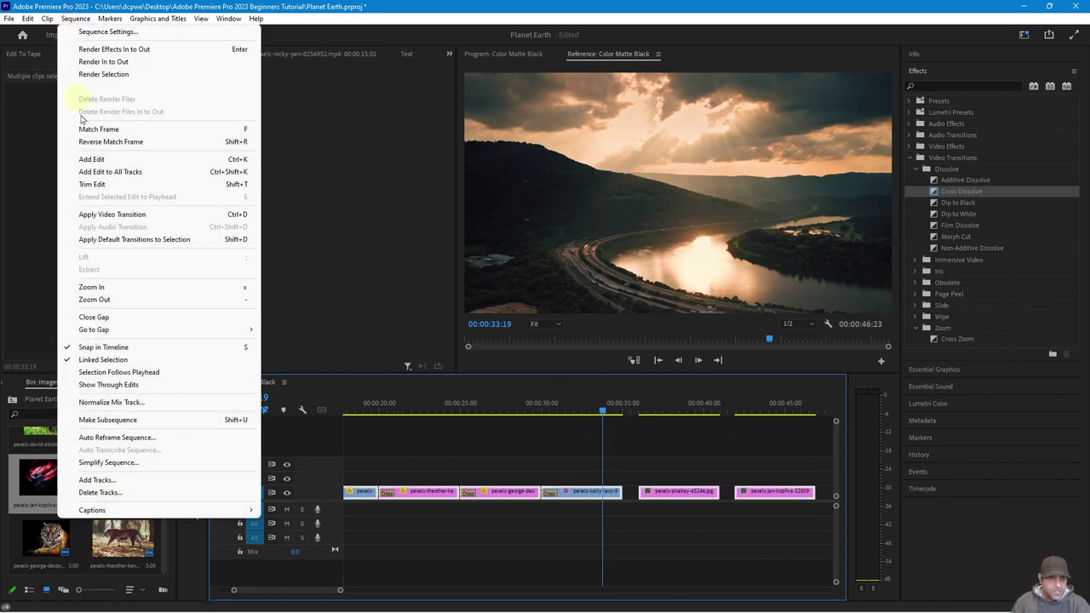
{"action": "left_click", "coordinate": [101, 320]}
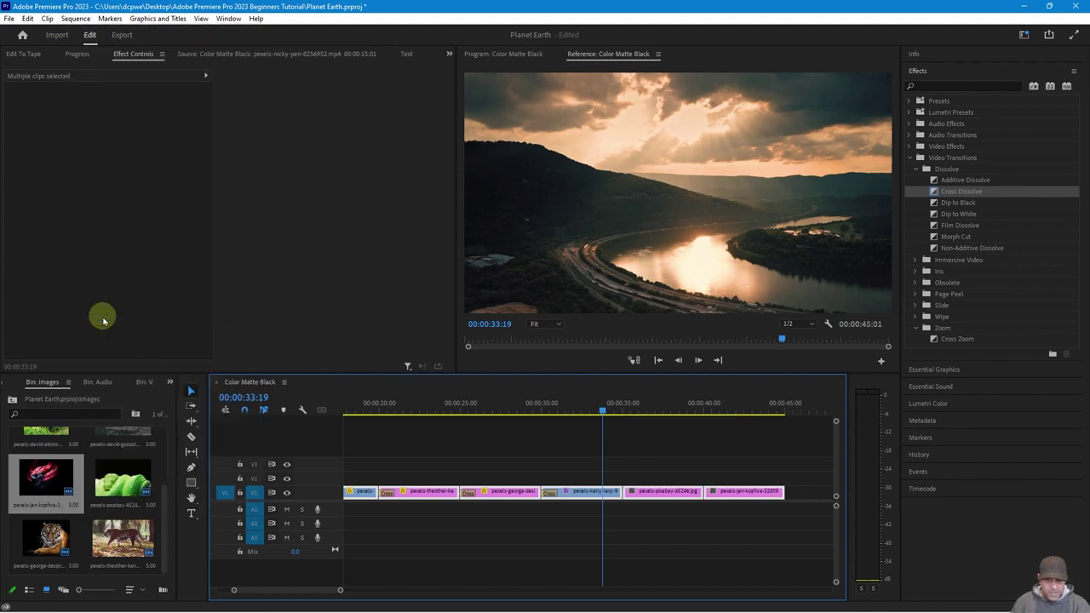
- Apply Set to Frame Size to the selected clips at the green snake image and again at the red snake image
{"action": "left_click_drag", "start_coordinate": [633, 411], "coordinate": [672, 413]}
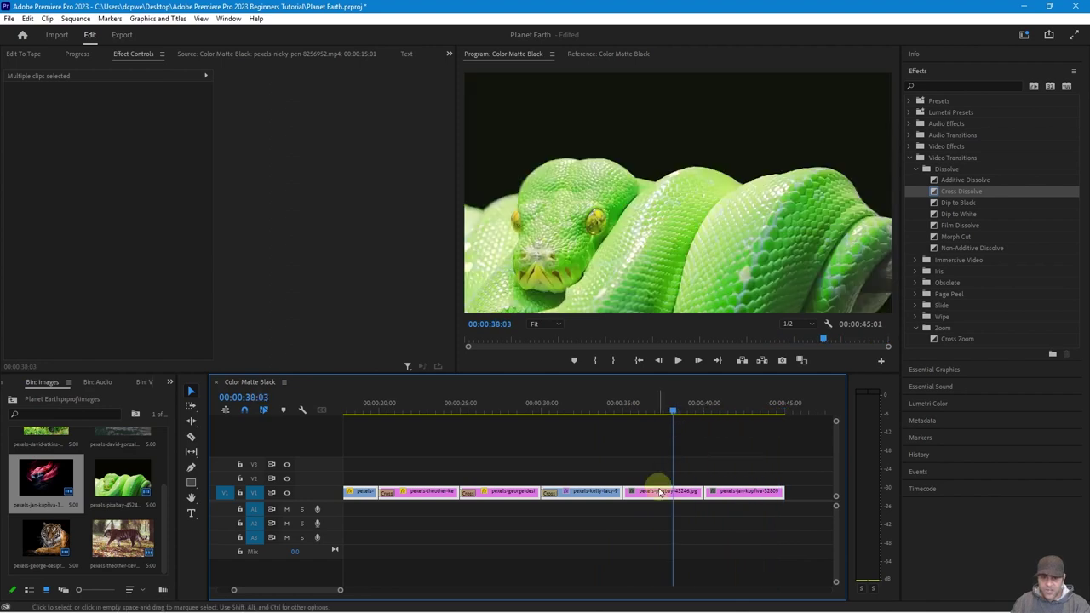
{"action": "right_click", "coordinate": [660, 492]}
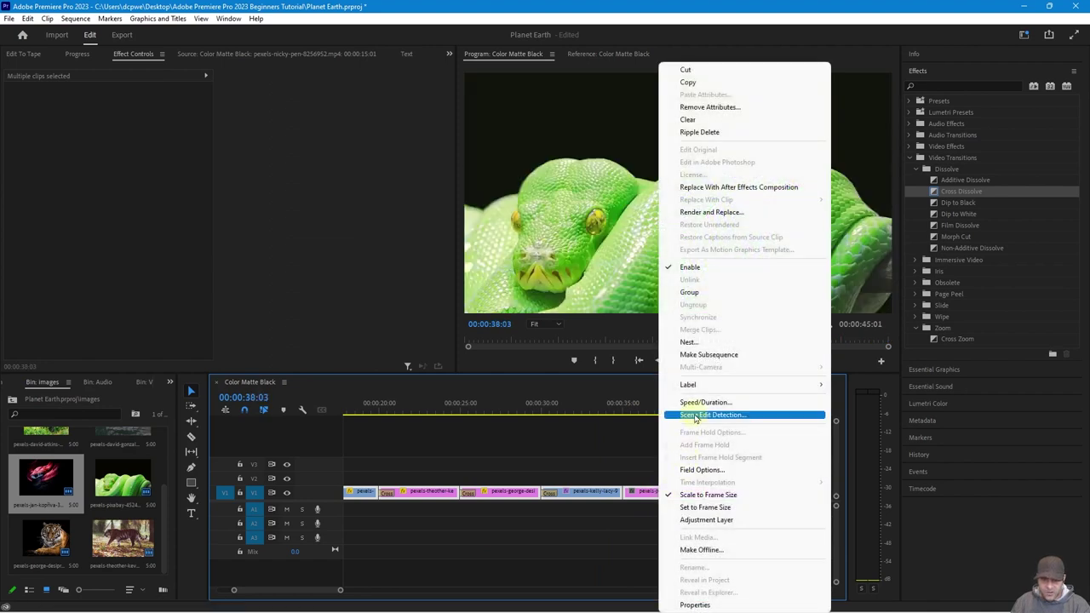
{"action": "left_click", "coordinate": [701, 507]}
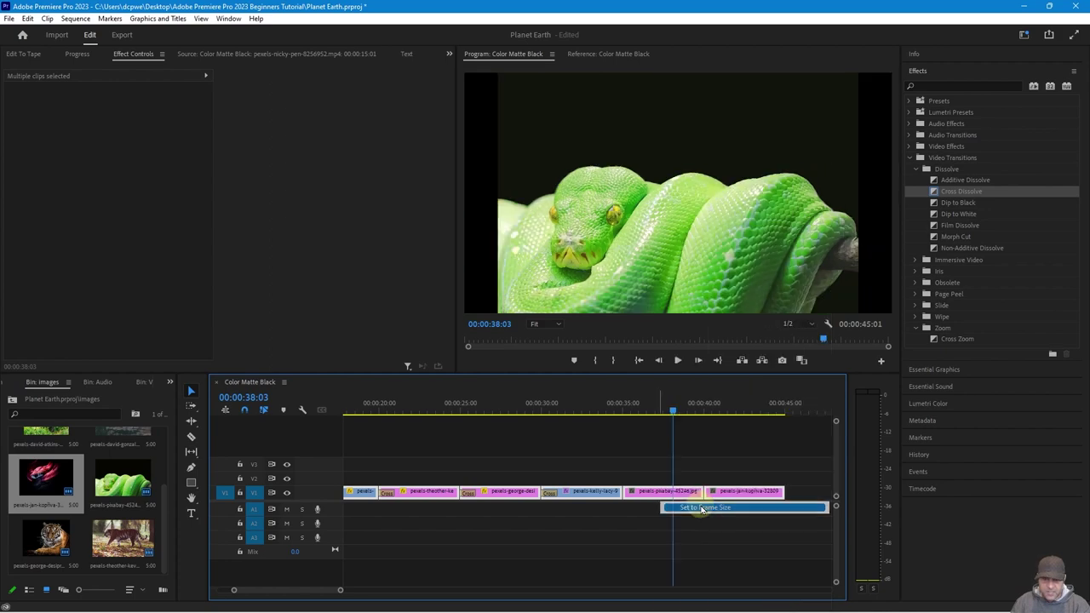
{"action": "left_click", "coordinate": [730, 403]}
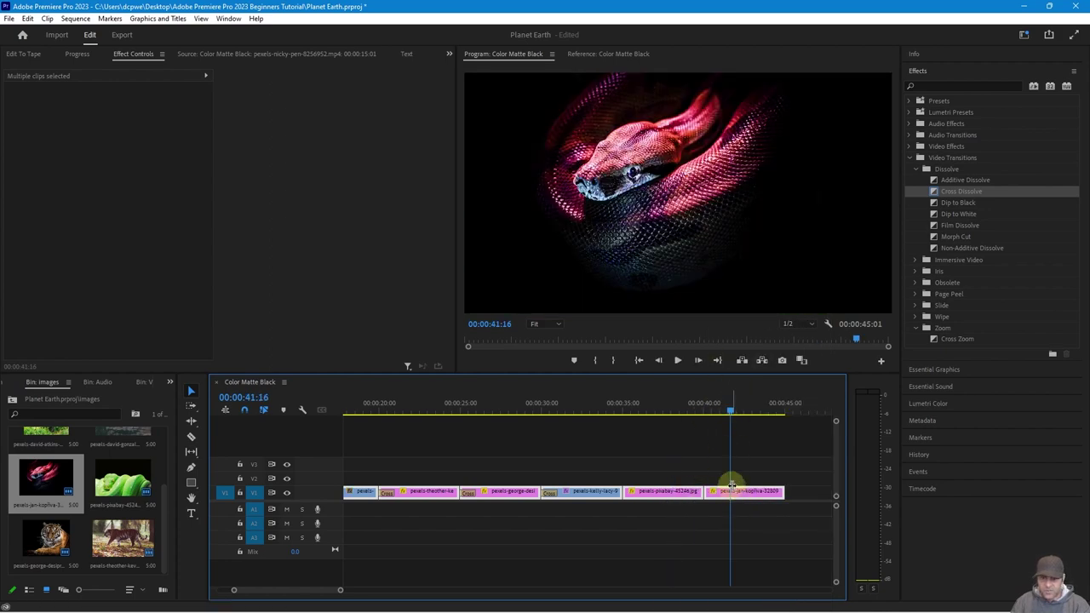
{"action": "right_click", "coordinate": [737, 494]}
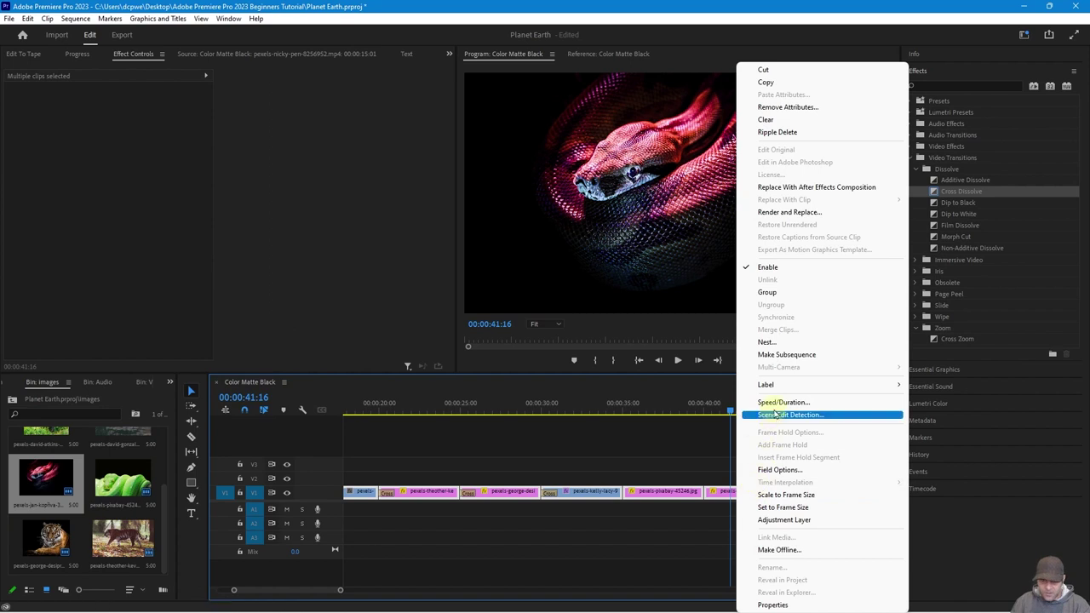
{"action": "left_click", "coordinate": [777, 508]}
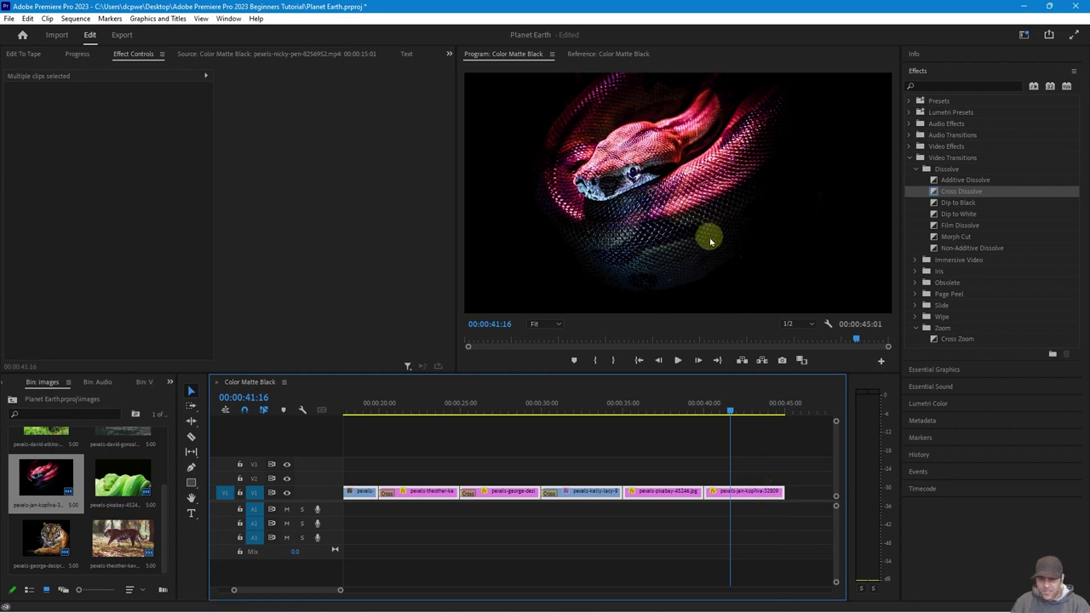
- Deselect all clips and check the framing of the green snake and walking tiger images and the transition between the tigers
{"action": "left_click", "coordinate": [659, 413]}
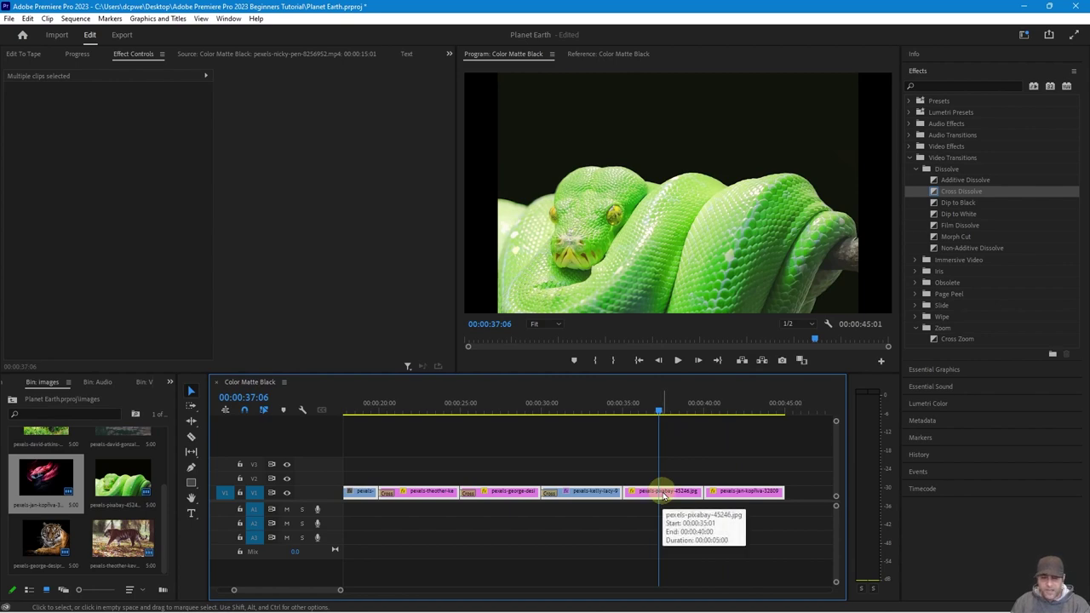
{"action": "left_click", "coordinate": [77, 53]}
{"action": "left_click", "coordinate": [133, 54]}
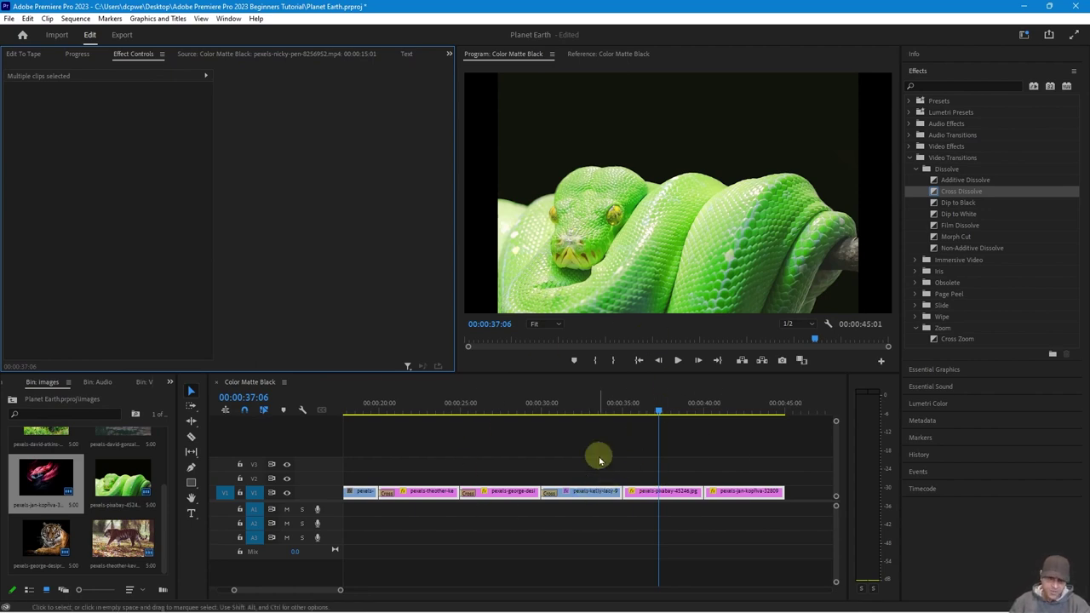
{"action": "left_click", "coordinate": [600, 462]}
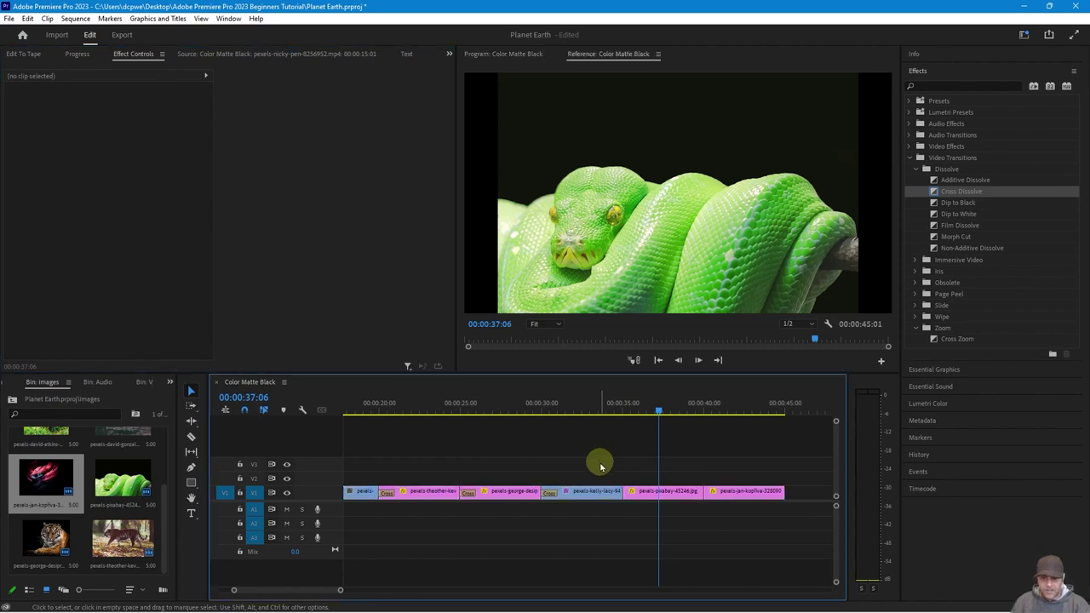
{"action": "left_click_drag", "start_coordinate": [584, 412], "coordinate": [428, 421]}
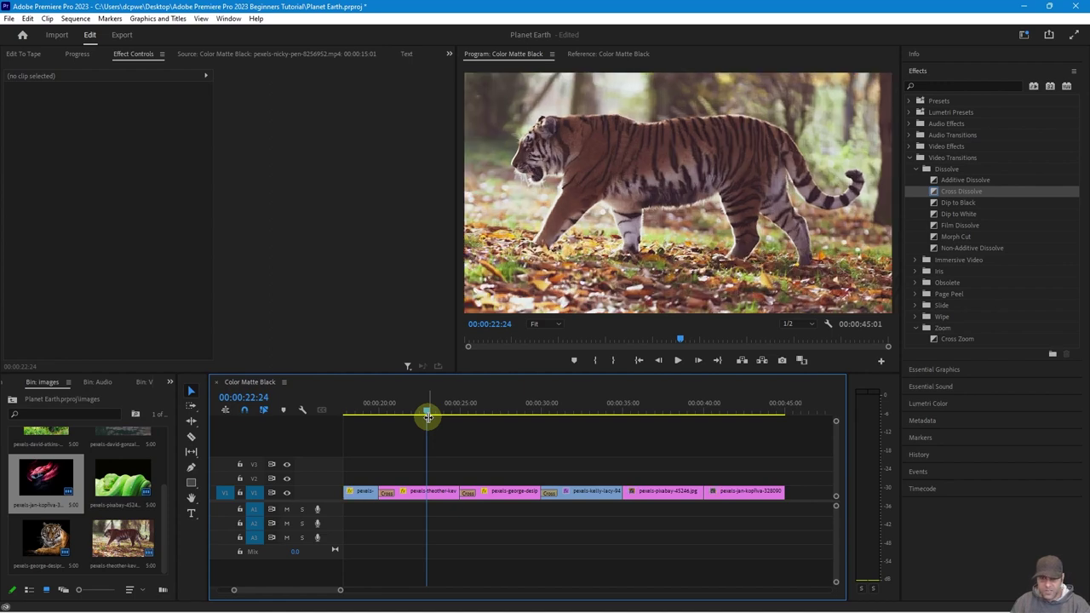
{"action": "left_click_drag", "start_coordinate": [428, 417], "coordinate": [465, 415]}
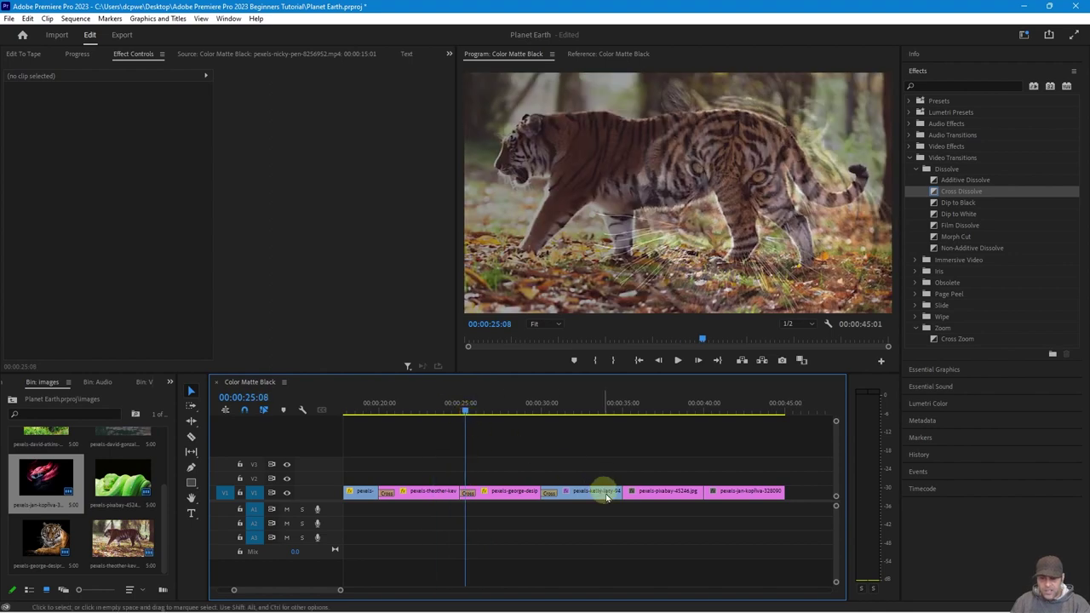
- Try to apply Set to Frame Size to all clips in the sequence and check the walking tiger image
{"action": "key", "text": "ctrl+a"}
{"action": "right_click", "coordinate": [680, 496]}
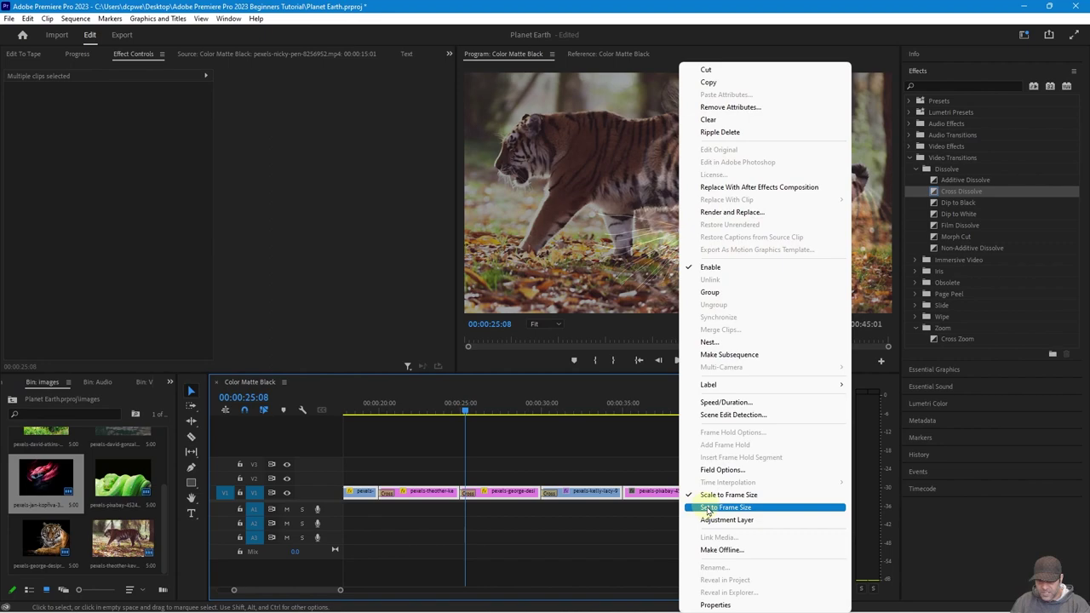
{"action": "left_click", "coordinate": [489, 411]}
{"action": "left_click_drag", "start_coordinate": [491, 411], "coordinate": [432, 429]}
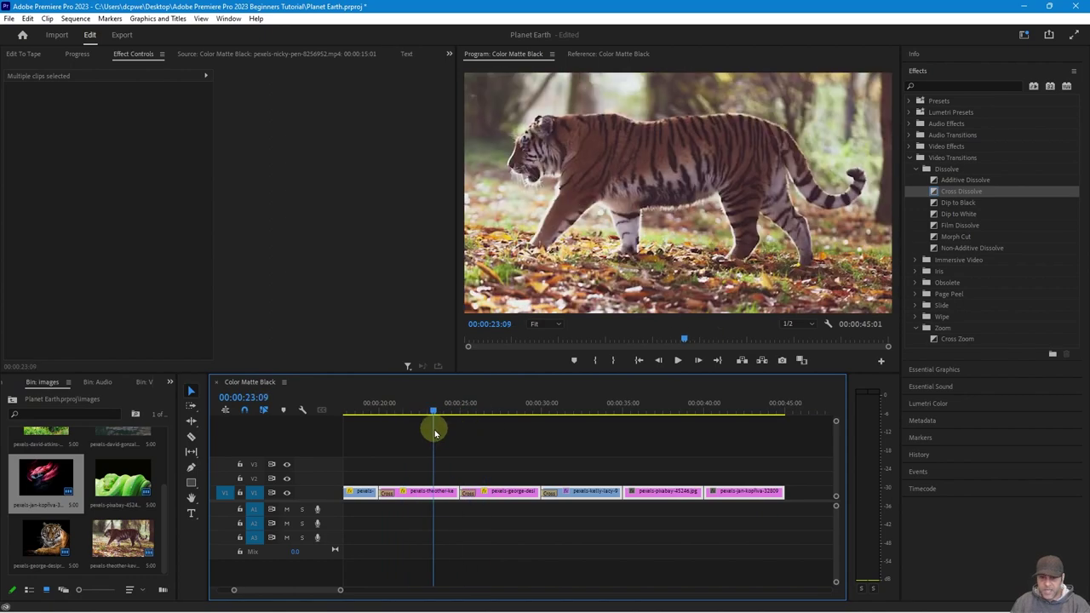
{"action": "left_click", "coordinate": [576, 523]}
{"action": "key", "text": "ctrl+a"}
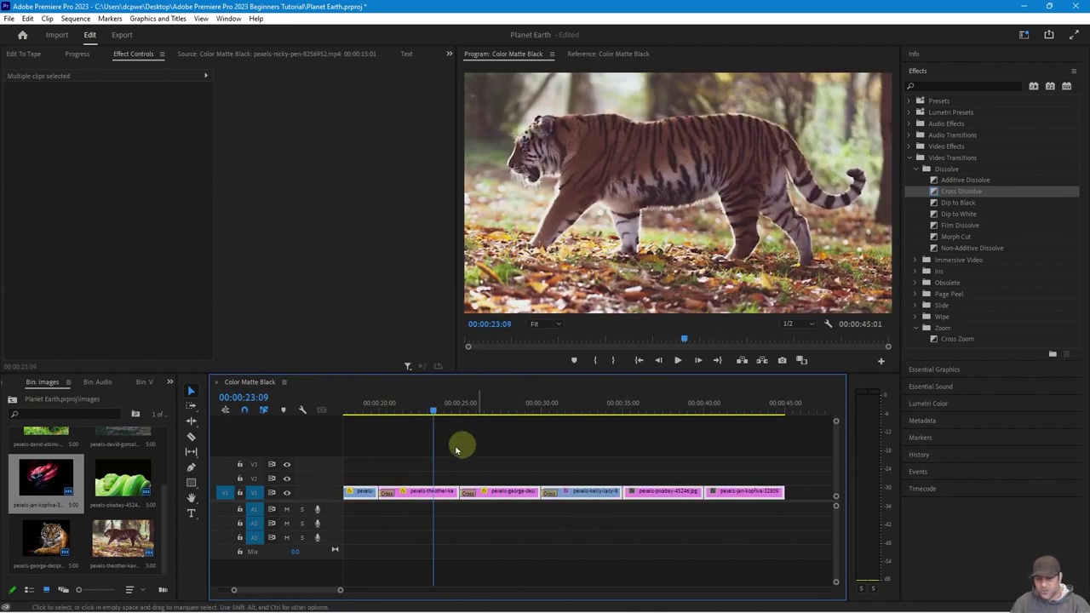
{"action": "right_click", "coordinate": [646, 492]}
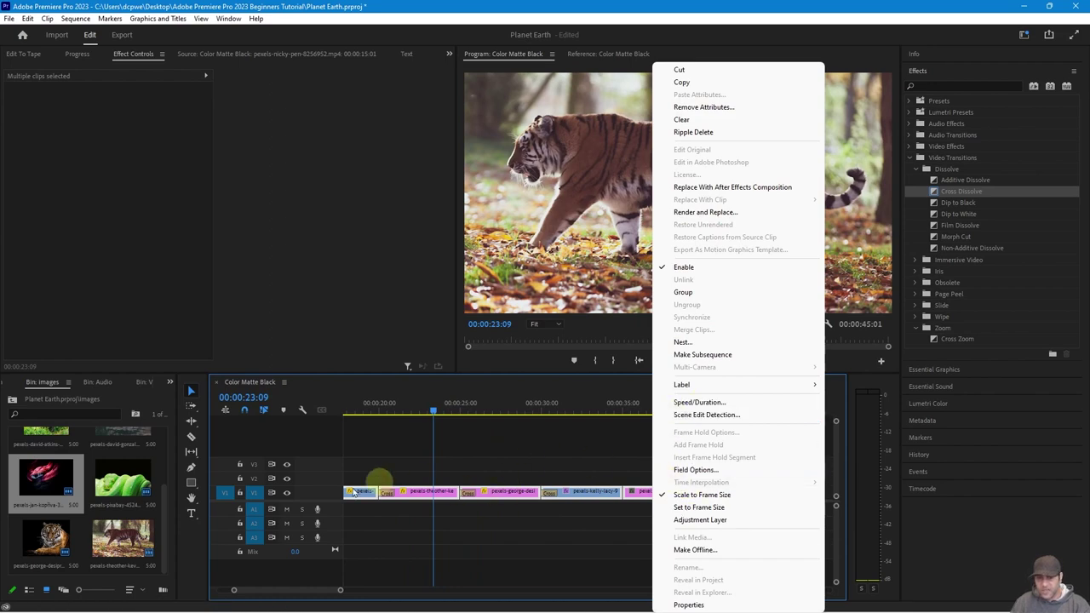
{"action": "left_click", "coordinate": [570, 552]}
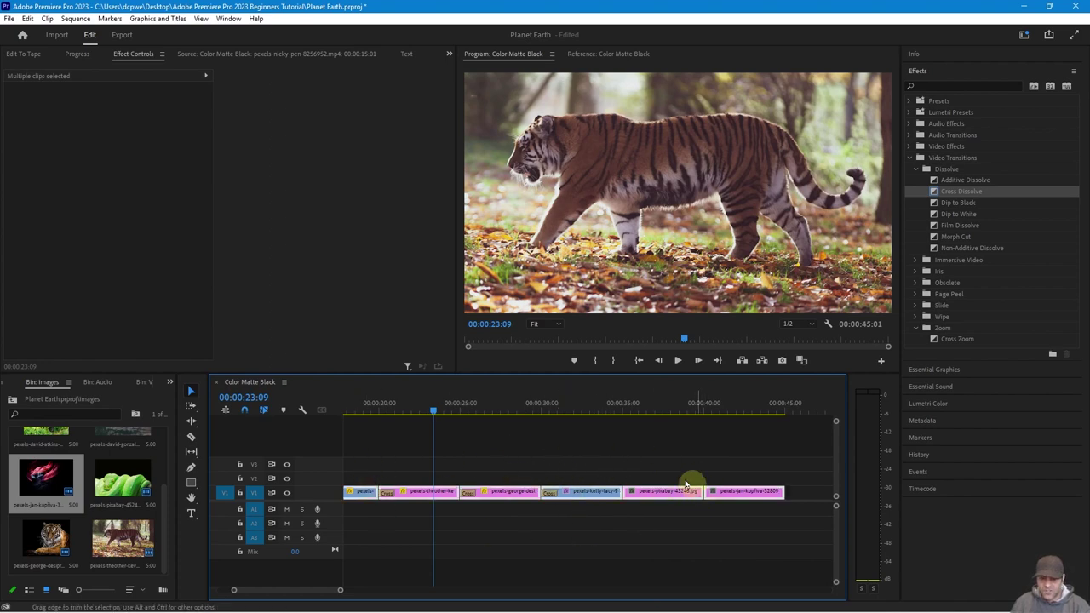
{"action": "left_click", "coordinate": [413, 550]}
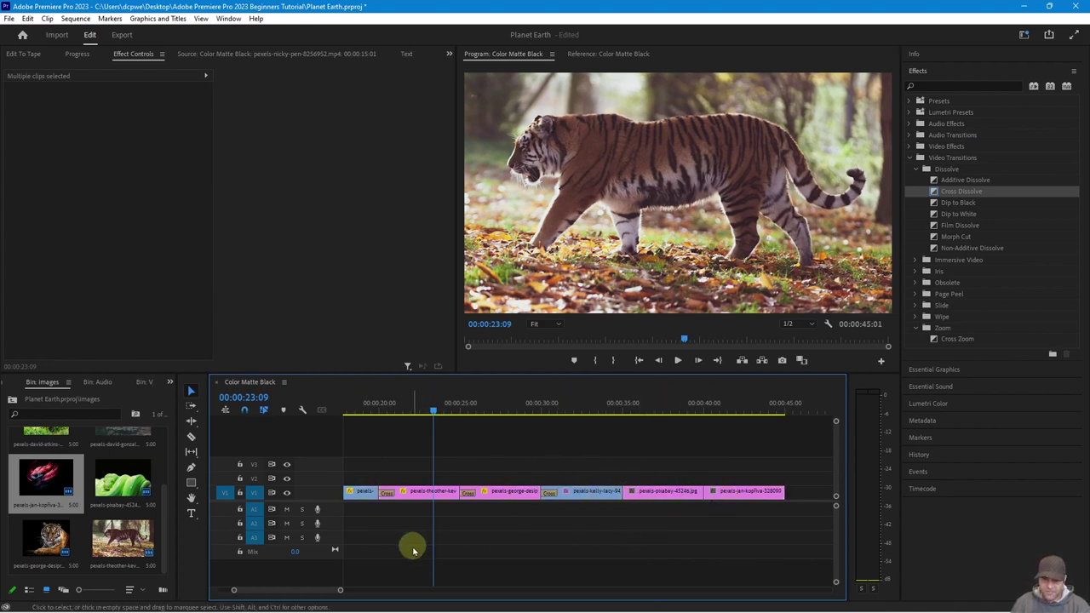
- Apply Scale to Frame Size to only the red snake image at the end of V1
{"action": "left_click", "coordinate": [656, 492]}
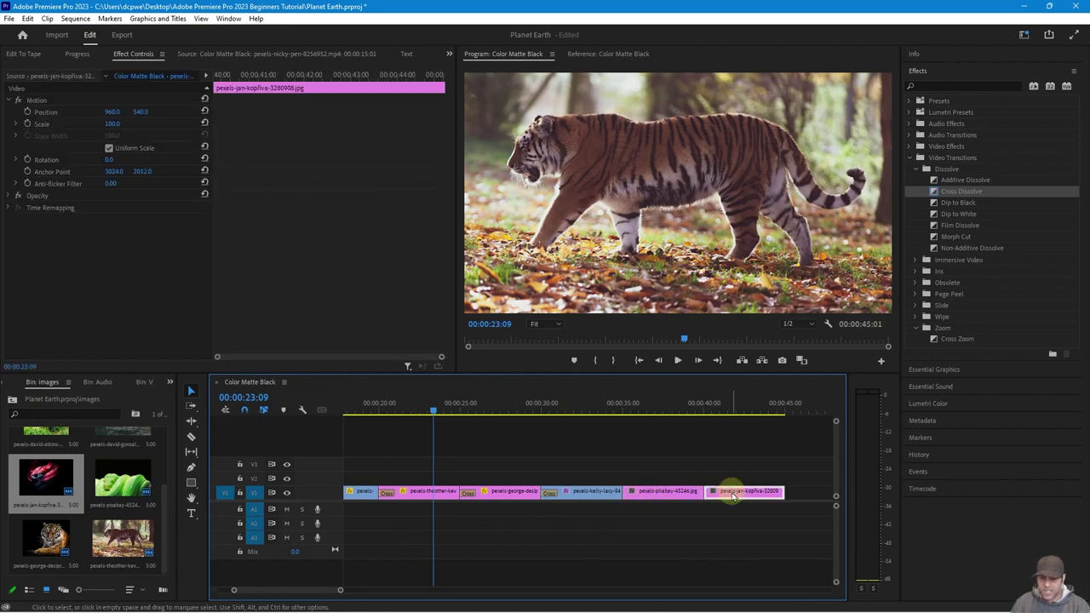
{"action": "left_click_drag", "start_coordinate": [549, 407], "coordinate": [709, 414]}
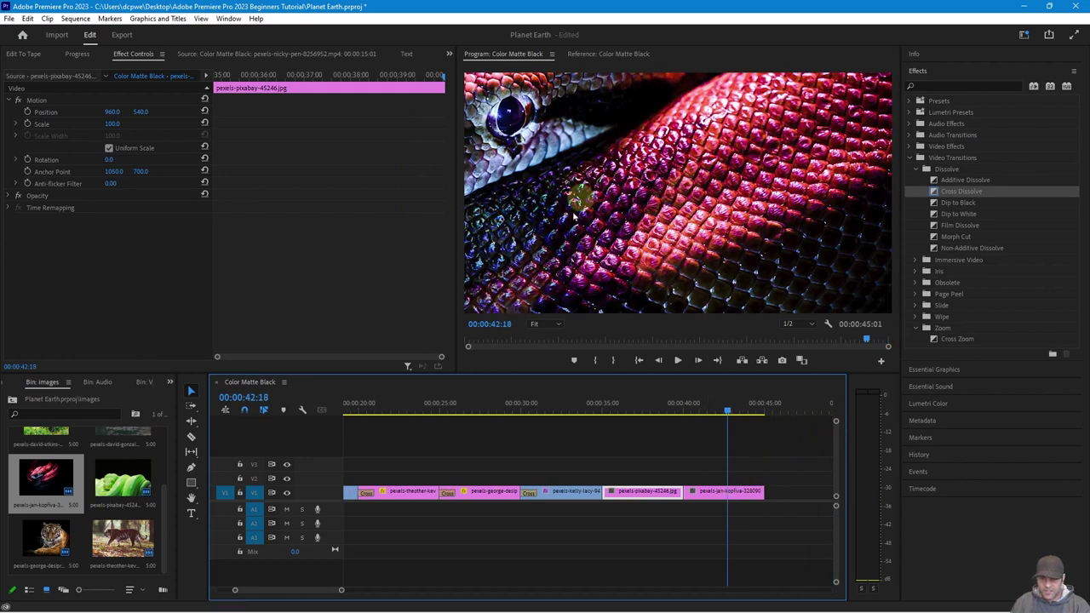
{"action": "left_click", "coordinate": [714, 495]}
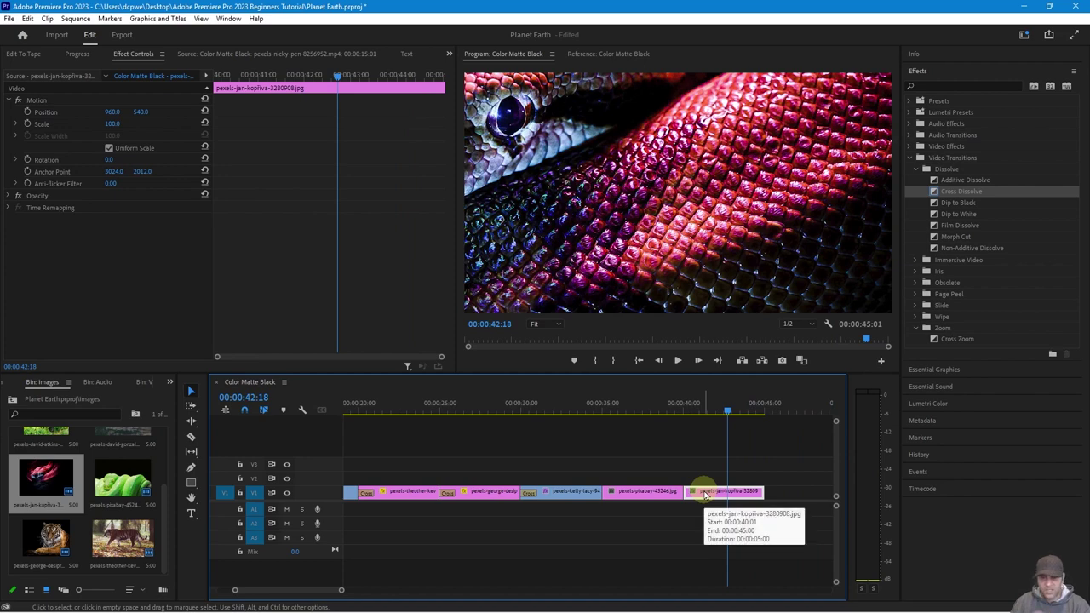
{"action": "right_click", "coordinate": [705, 494]}
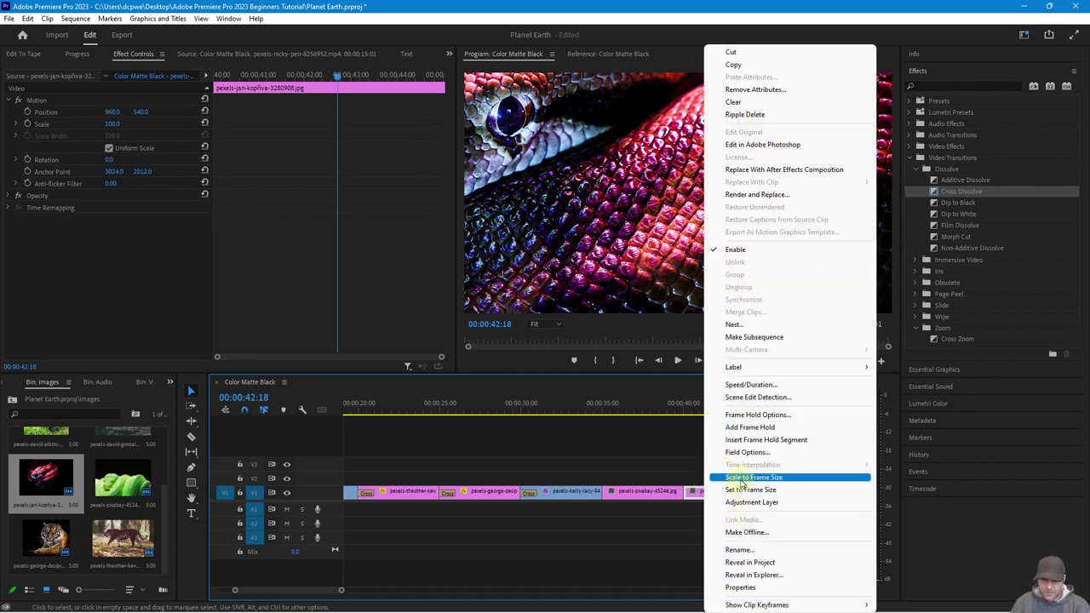
{"action": "left_click", "coordinate": [741, 478]}
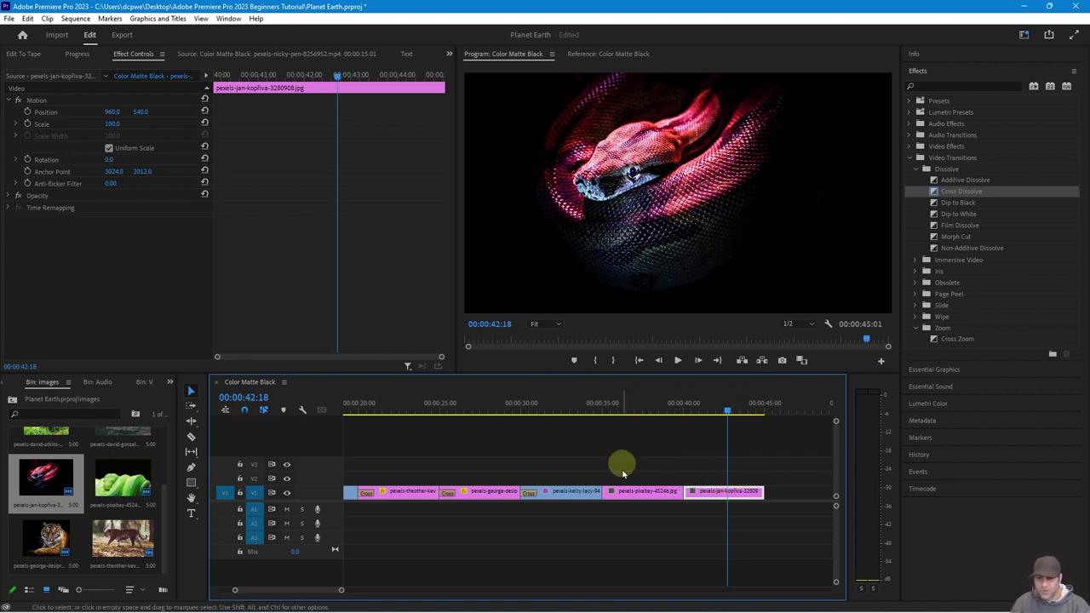
- Apply Scale to Frame Size to the green snake image on V1
{"action": "left_click", "coordinate": [645, 413]}
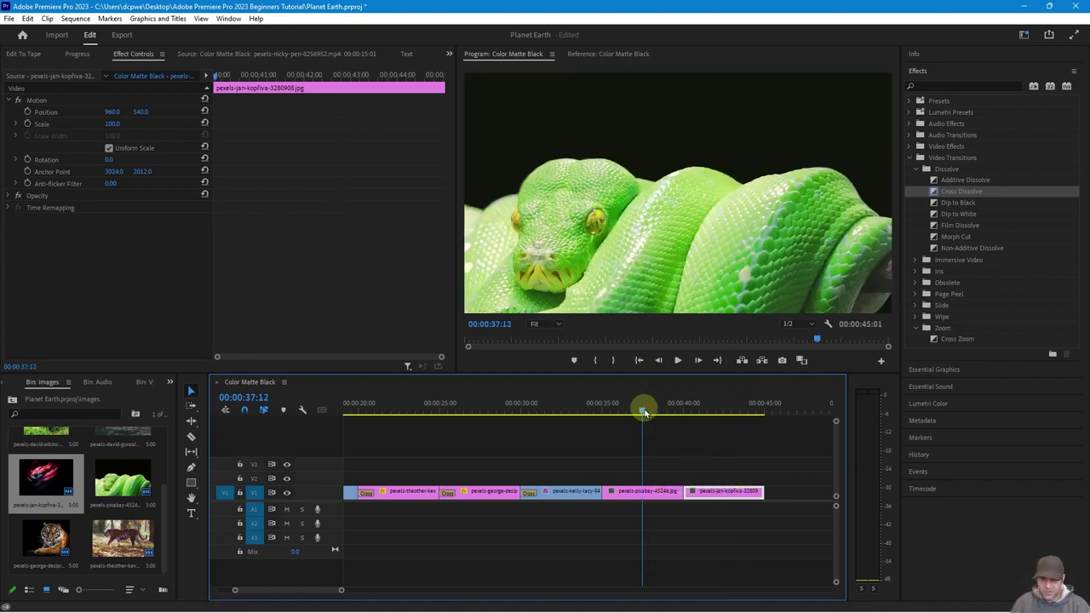
{"action": "left_click", "coordinate": [647, 492]}
{"action": "right_click", "coordinate": [647, 493]}
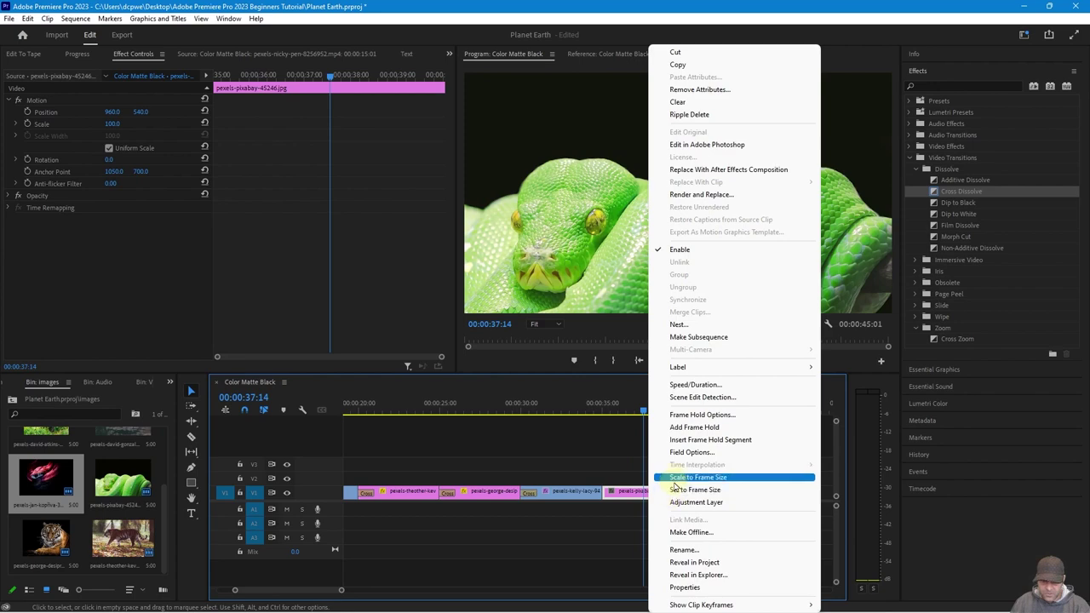
{"action": "left_click", "coordinate": [675, 478]}
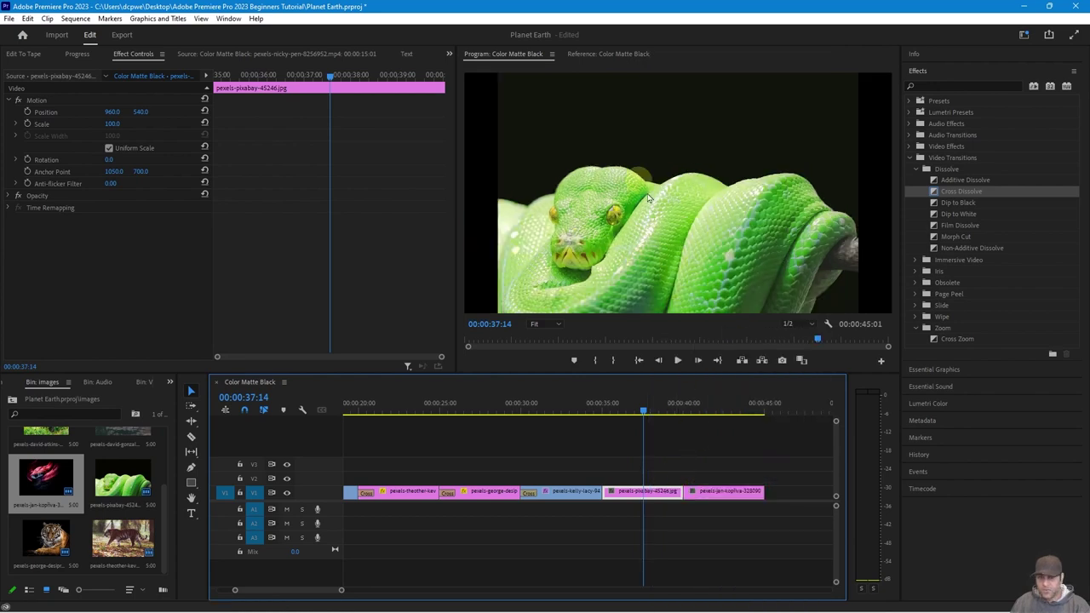
{"action": "left_click", "coordinate": [639, 416]}
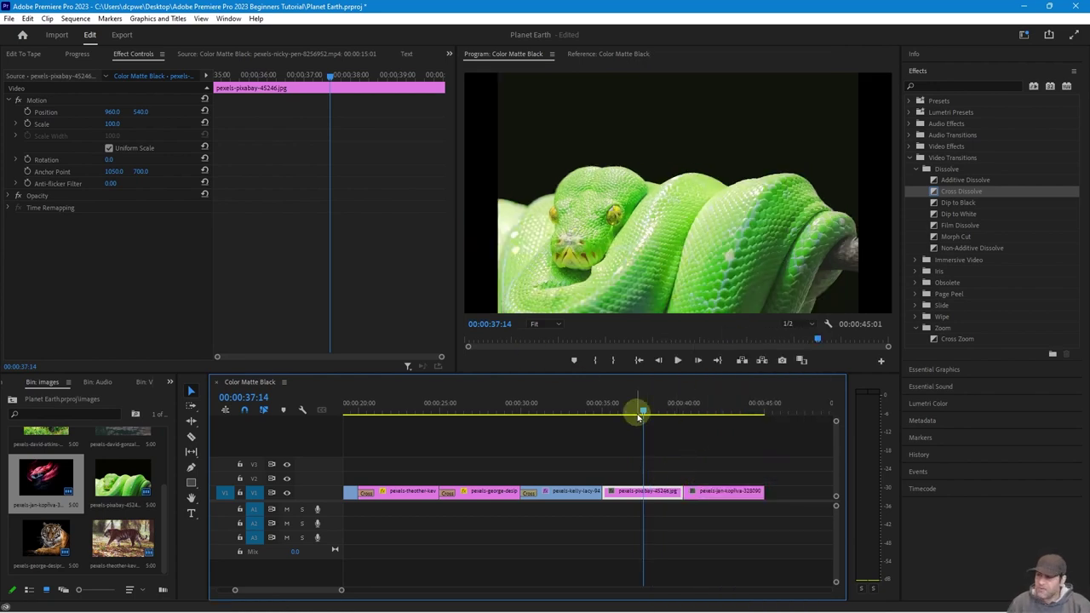
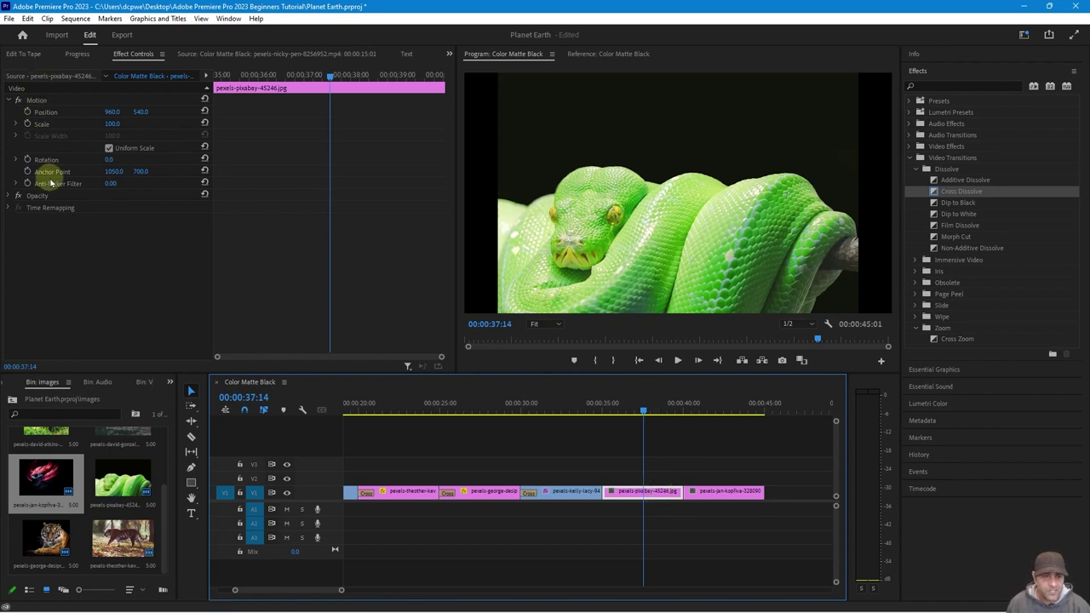
- Set the green snake image's Scale to 123 and add starting Scale and Position keyframes on its first frame at 00:00:35:01
{"action": "left_click", "coordinate": [111, 124]}
{"action": "left_click_drag", "start_coordinate": [112, 124], "coordinate": [145, 138]}
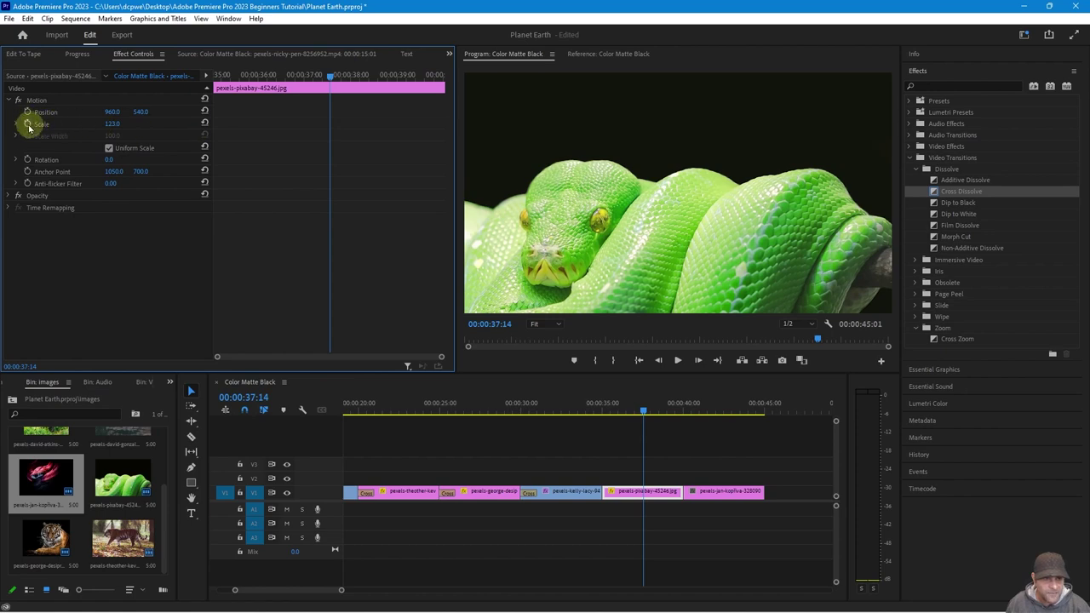
{"action": "left_click_drag", "start_coordinate": [337, 73], "coordinate": [184, 80]}
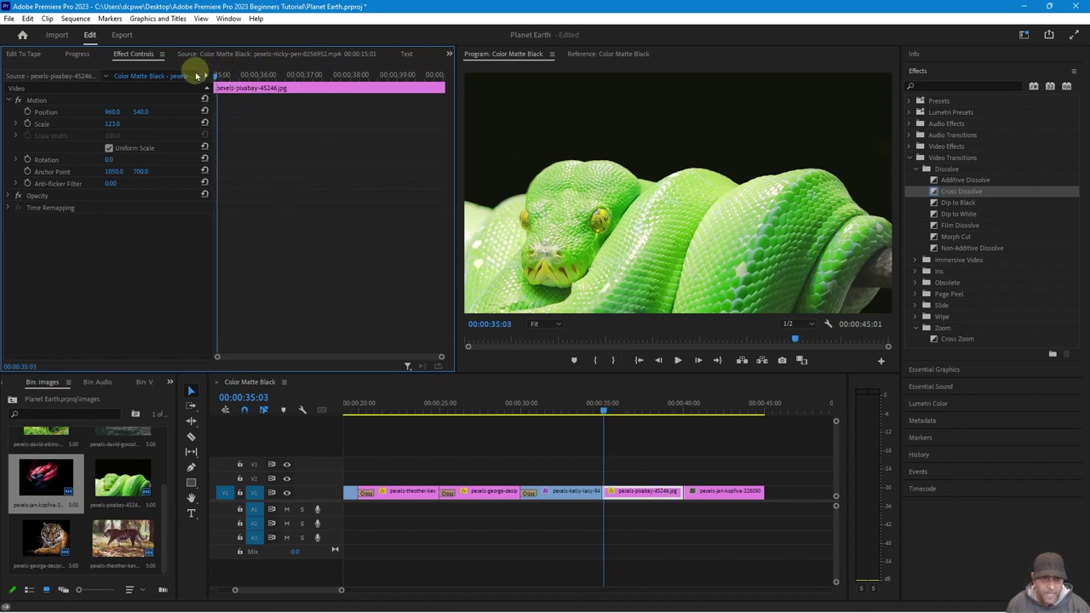
{"action": "left_click", "coordinate": [26, 125]}
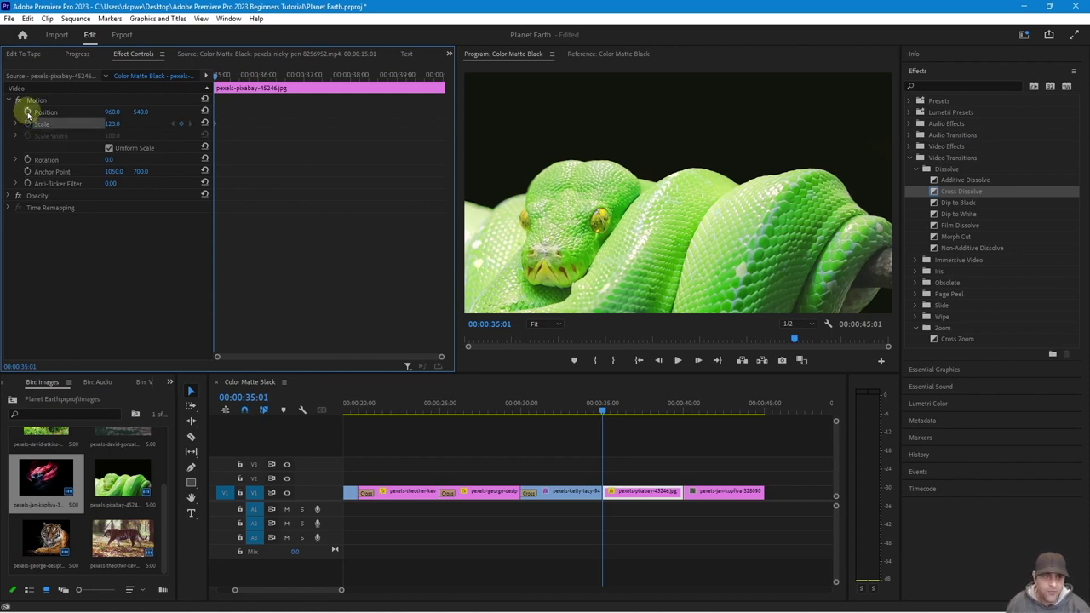
{"action": "left_click", "coordinate": [27, 112]}
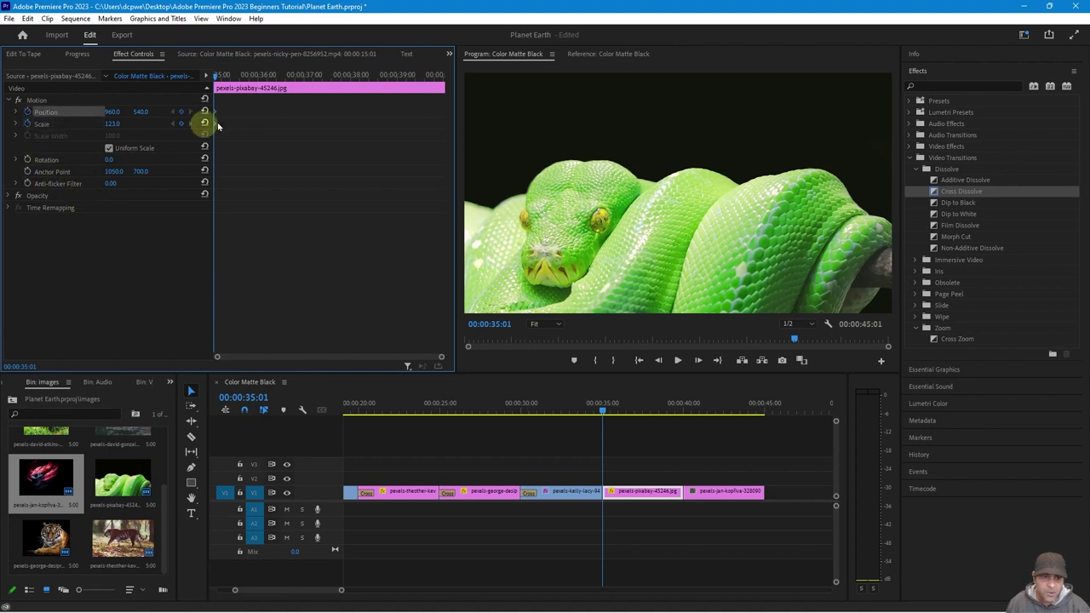
- Add Position and Scale keyframes on the green snake image's last frame at 00:00:40:00
{"action": "left_click_drag", "start_coordinate": [214, 77], "coordinate": [449, 103]}
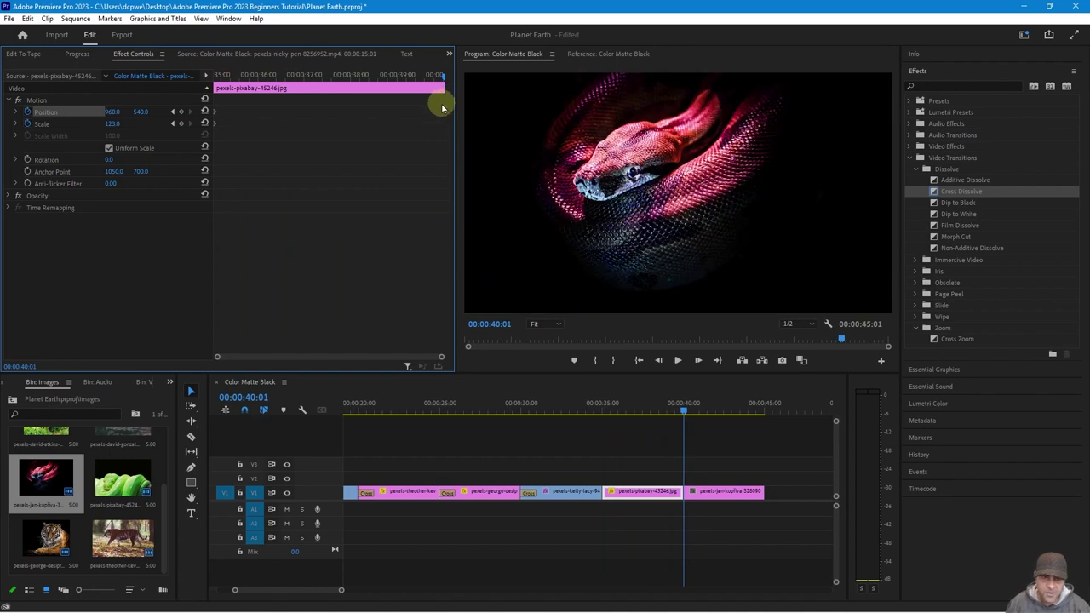
{"action": "key", "text": "Left"}
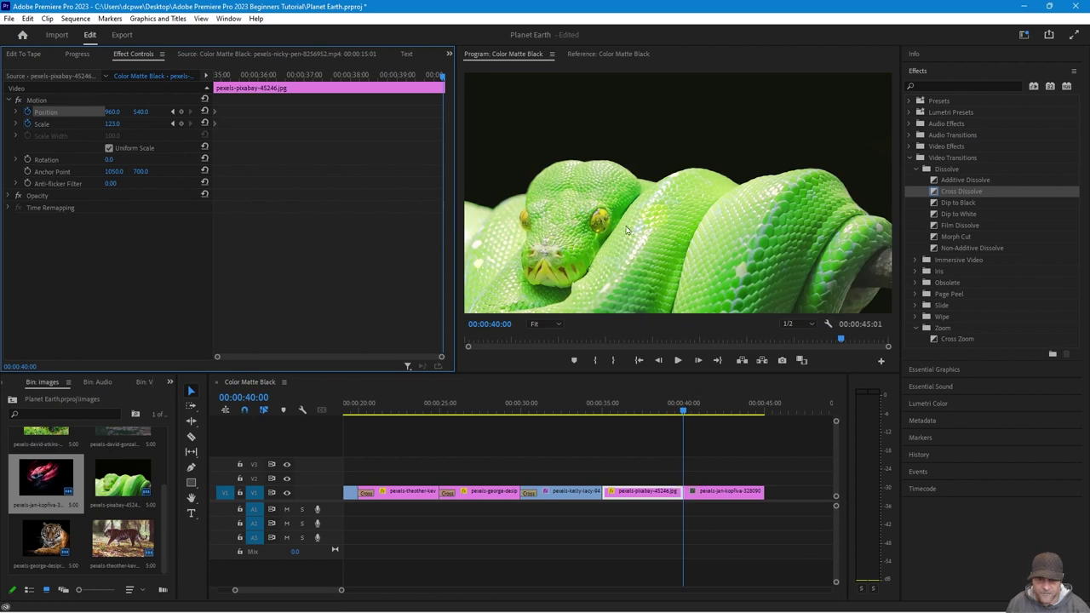
{"action": "left_click", "coordinate": [180, 112]}
{"action": "left_click", "coordinate": [180, 125]}
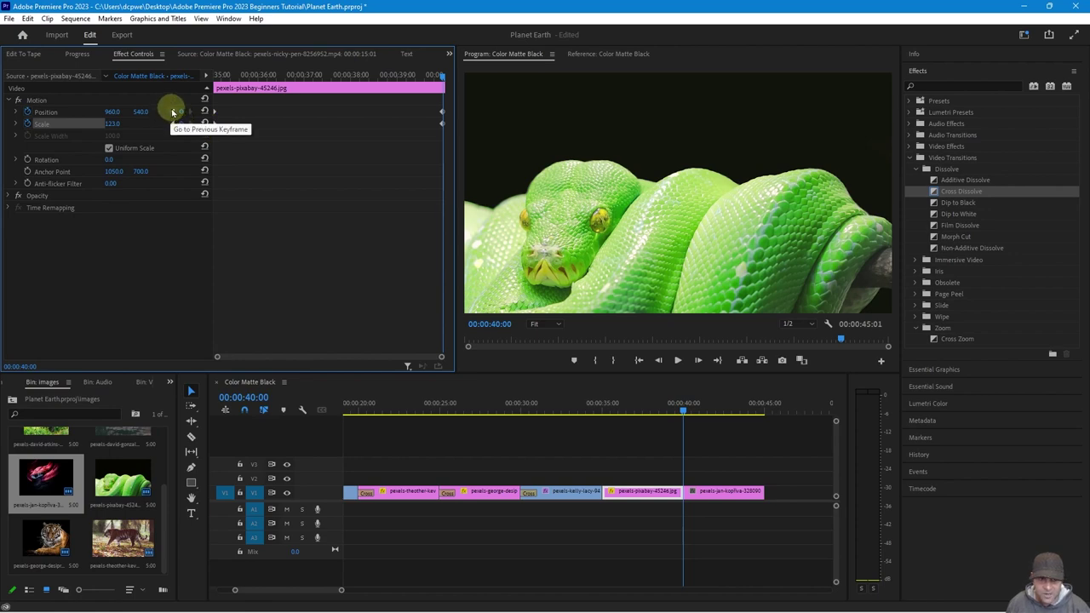
- Set the green snake's first keyframes to Scale 147 and vertical Position 400, and play back the animation
{"action": "left_click", "coordinate": [173, 112]}
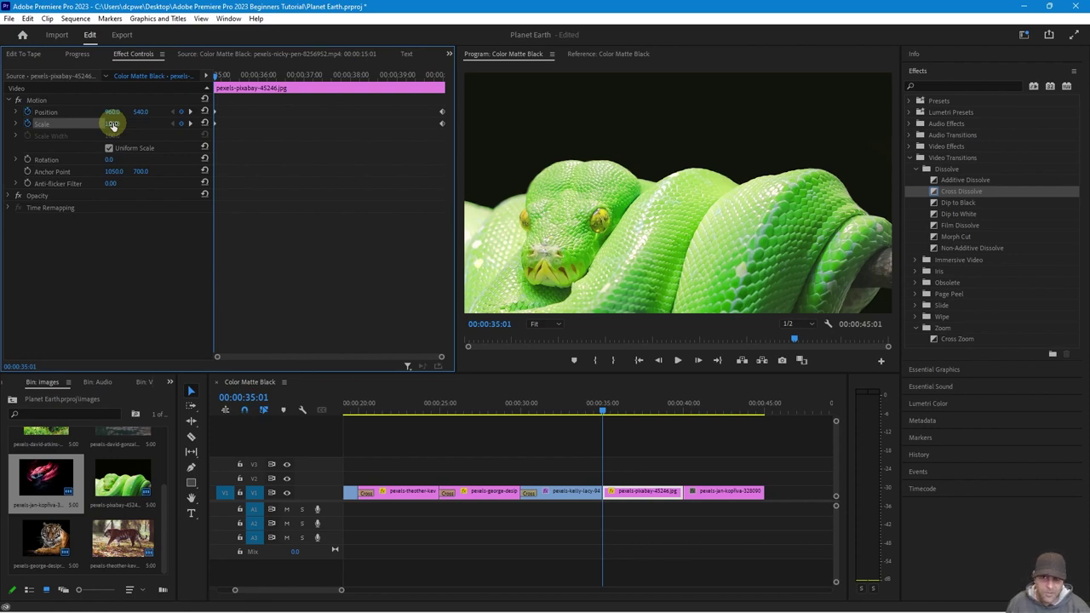
{"action": "left_click_drag", "start_coordinate": [113, 125], "coordinate": [133, 125]}
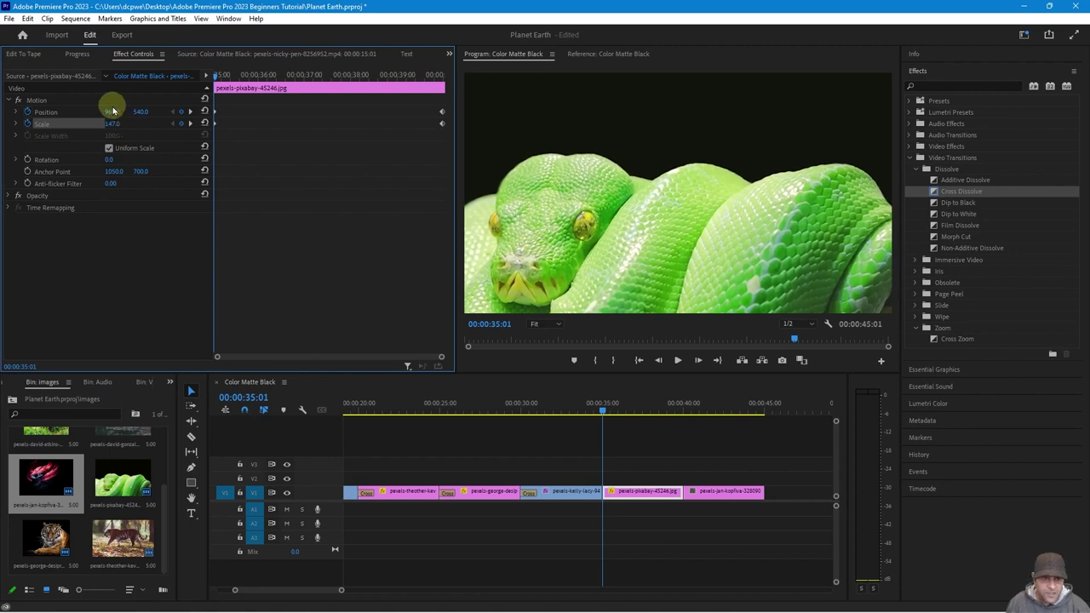
{"action": "left_click_drag", "start_coordinate": [138, 112], "coordinate": [12, 75]}
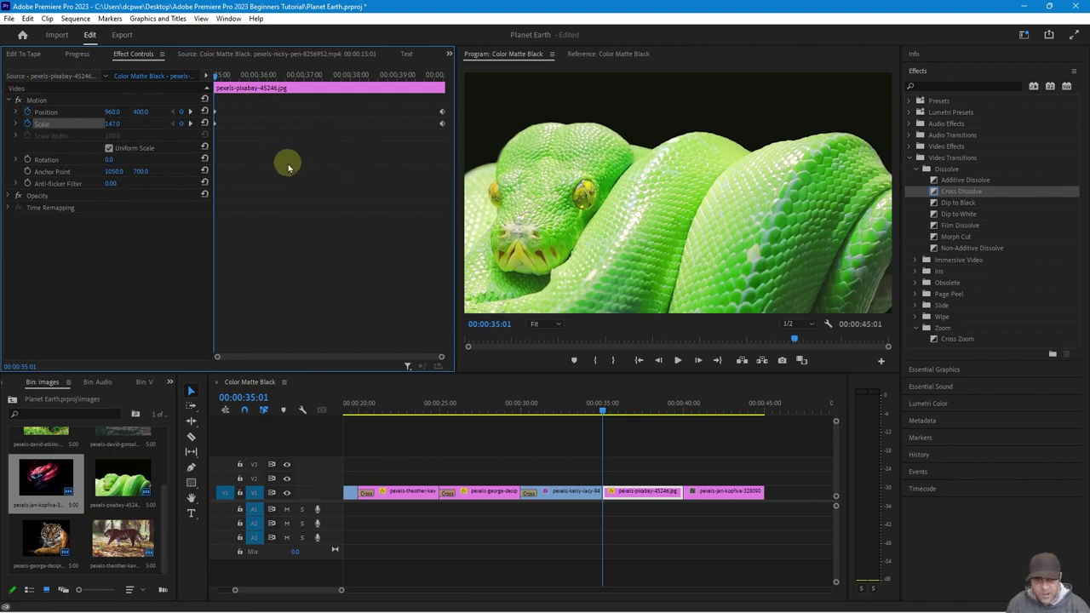
{"action": "key", "text": "space"}
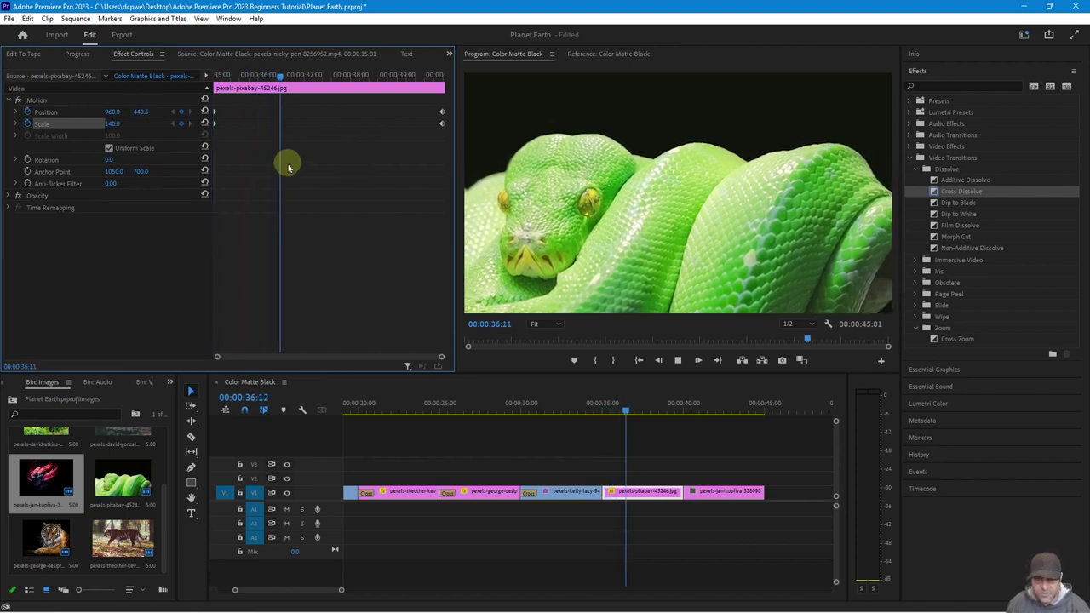
{"action": "key", "text": "space"}
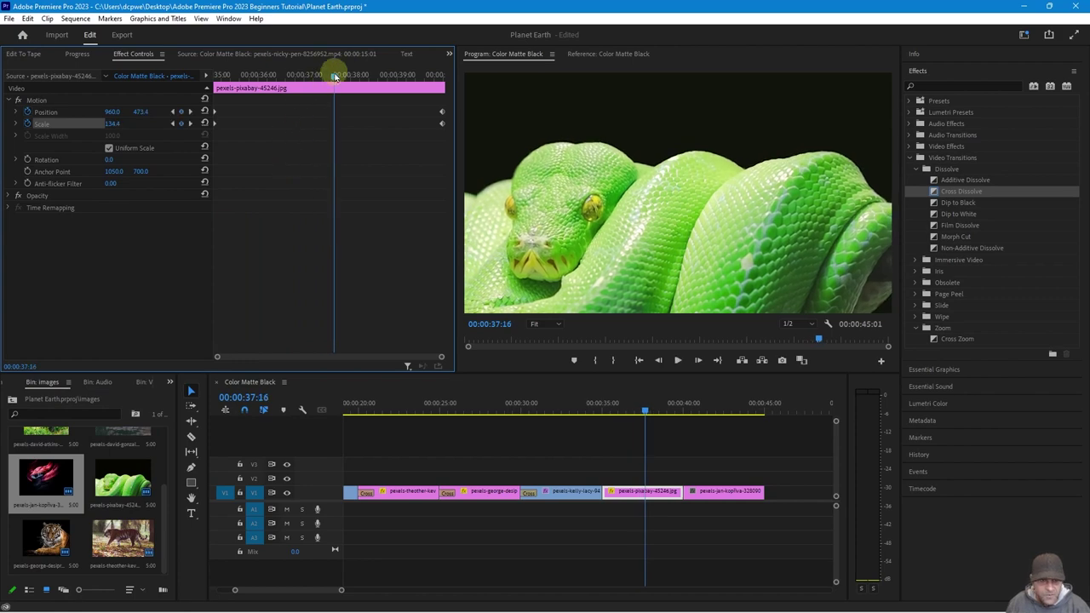
- Add Rotation keyframes on the green snake image's first and last frames and set the first one to -6.0°
{"action": "left_click_drag", "start_coordinate": [312, 77], "coordinate": [197, 73]}
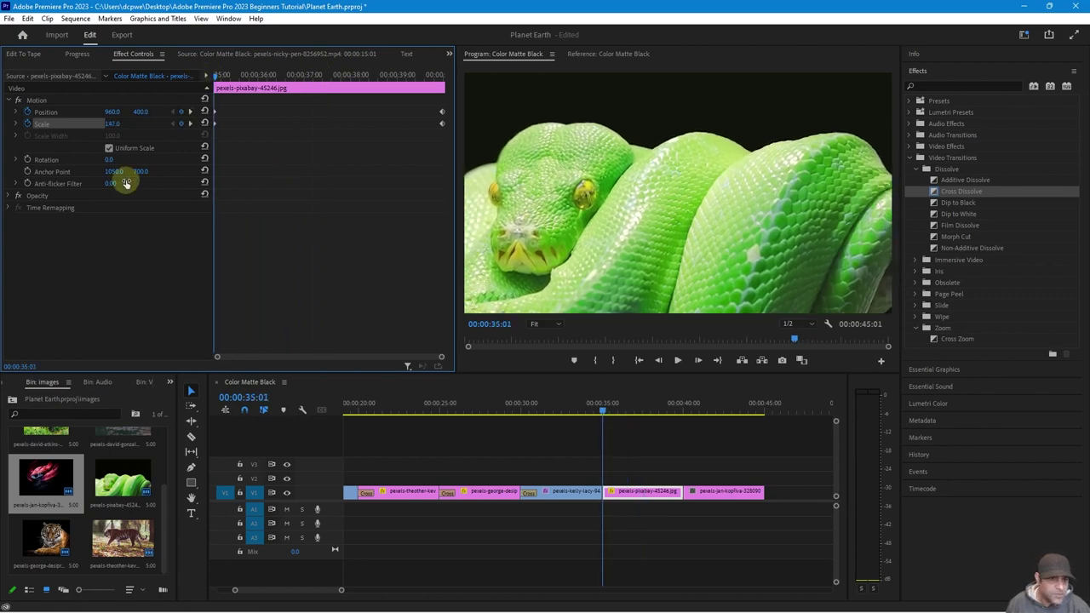
{"action": "left_click", "coordinate": [28, 160]}
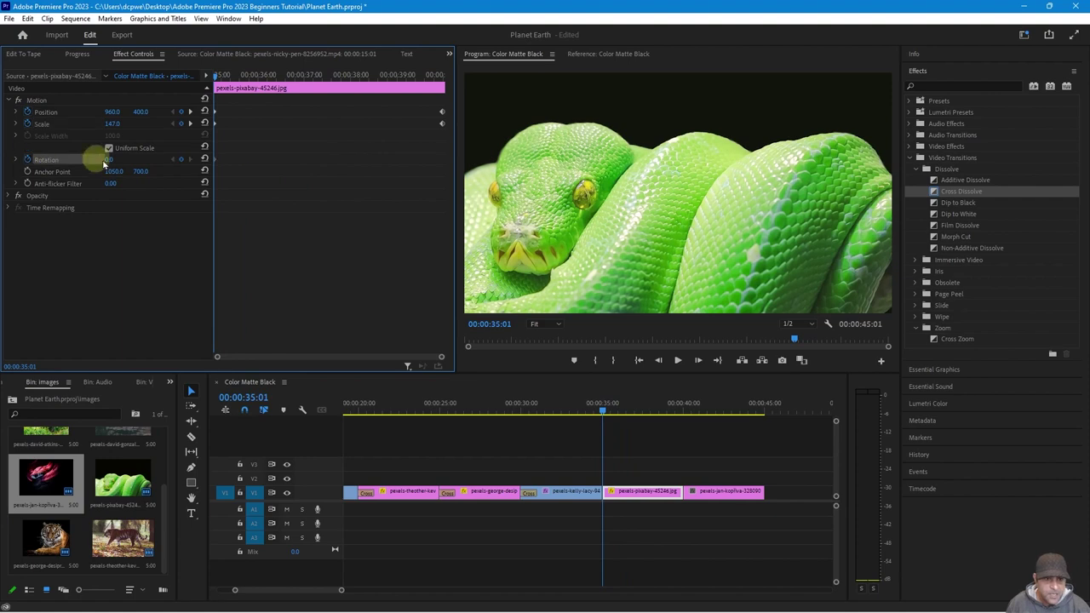
{"action": "left_click", "coordinate": [191, 124]}
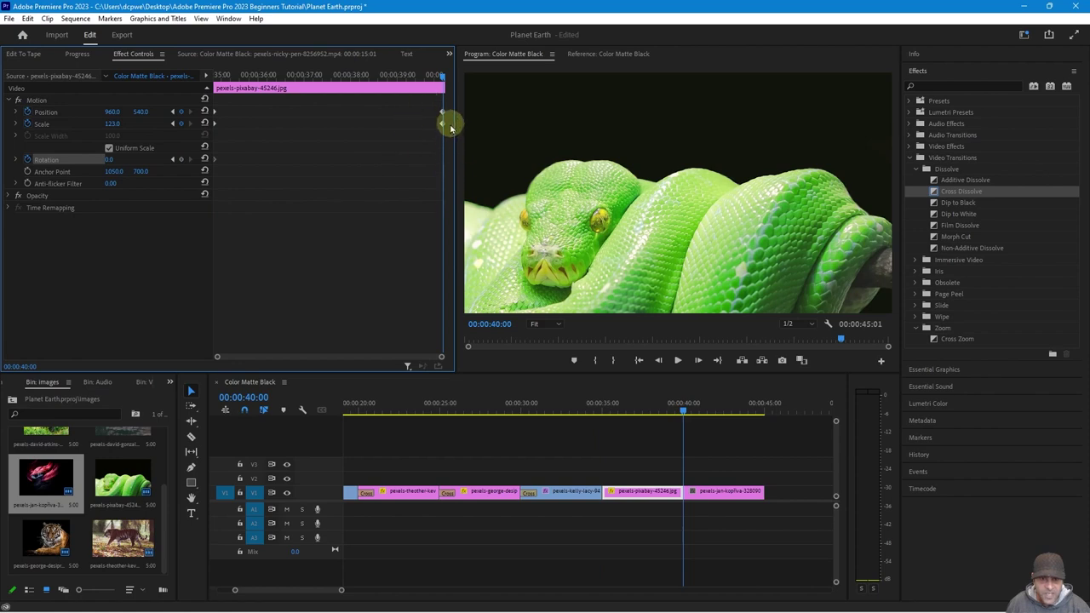
{"action": "left_click", "coordinate": [182, 159]}
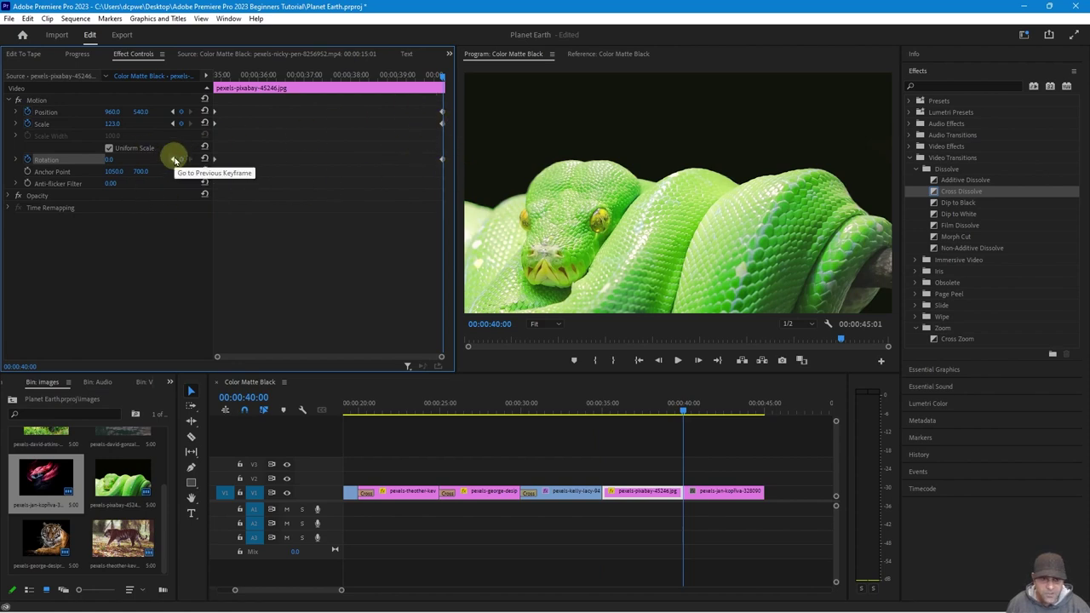
{"action": "left_click", "coordinate": [172, 159]}
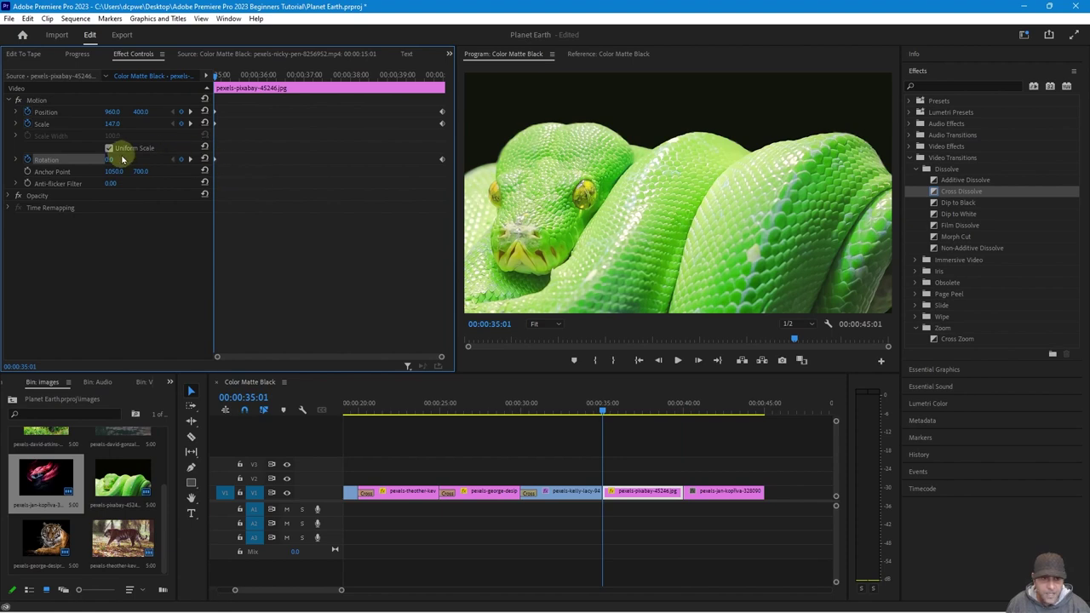
{"action": "left_click_drag", "start_coordinate": [113, 159], "coordinate": [101, 158]}
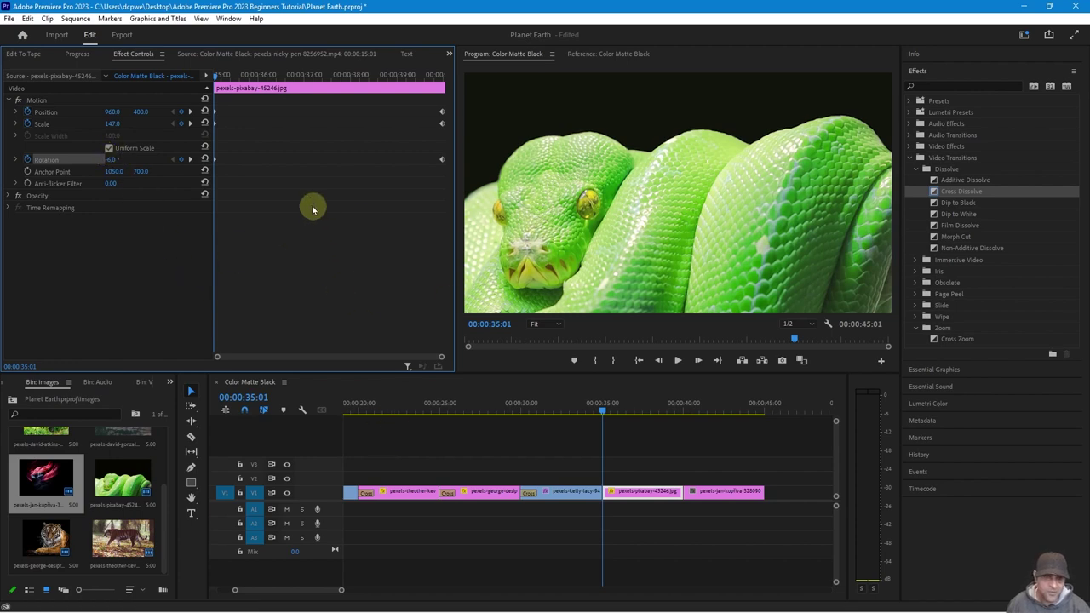
- Set the green snake clip's Position keyframes to Auto Bezier temporal interpolation, and its Scale and Rotation keyframes to Auto Bezier
{"action": "left_click", "coordinate": [275, 230]}
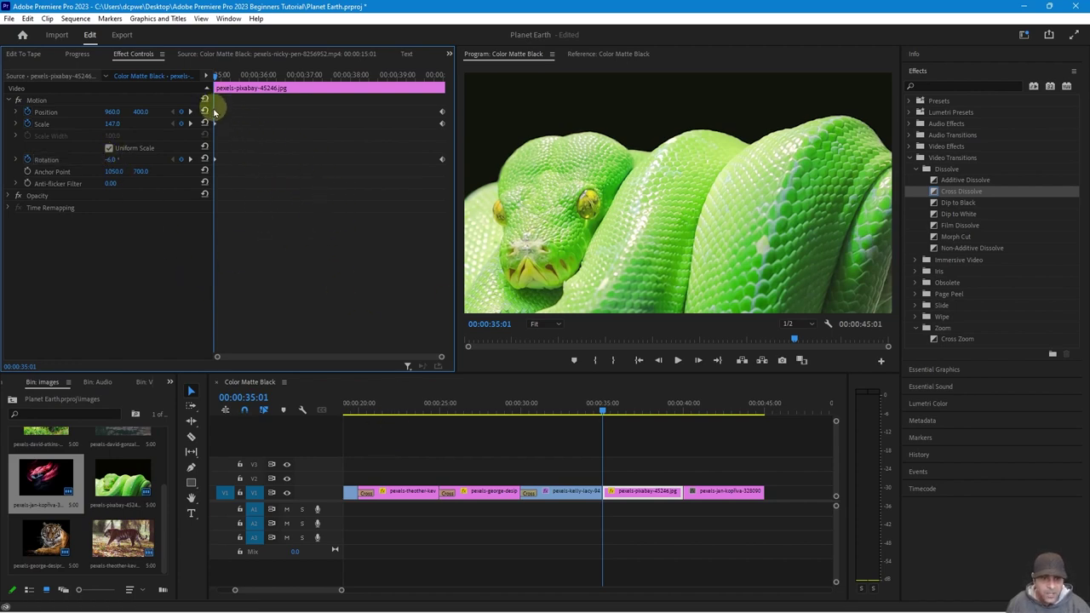
{"action": "right_click", "coordinate": [441, 114]}
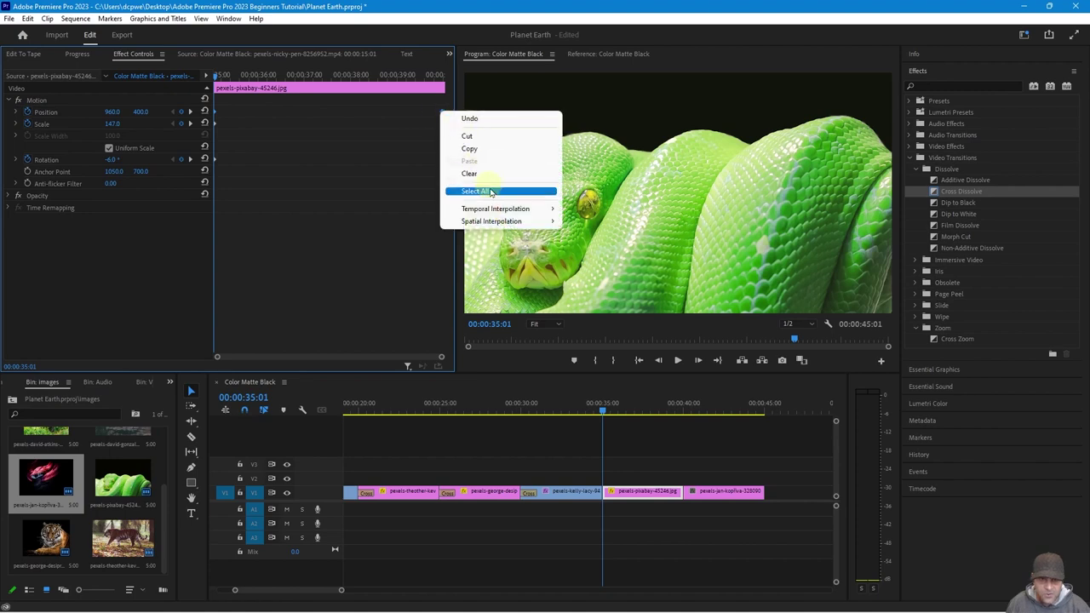
{"action": "mouse_move", "coordinate": [498, 209]}
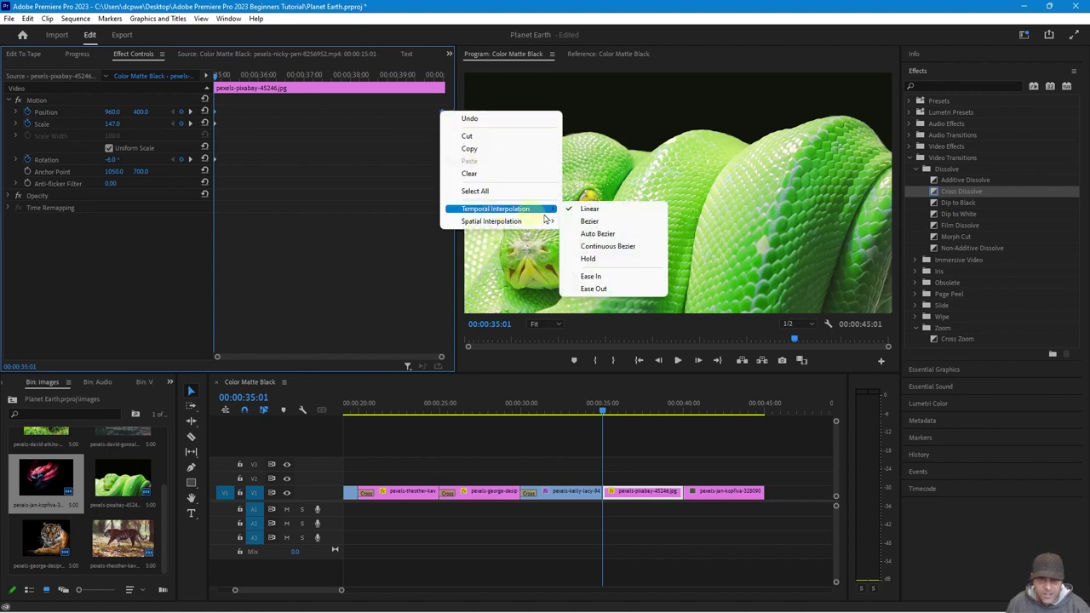
{"action": "left_click", "coordinate": [608, 234]}
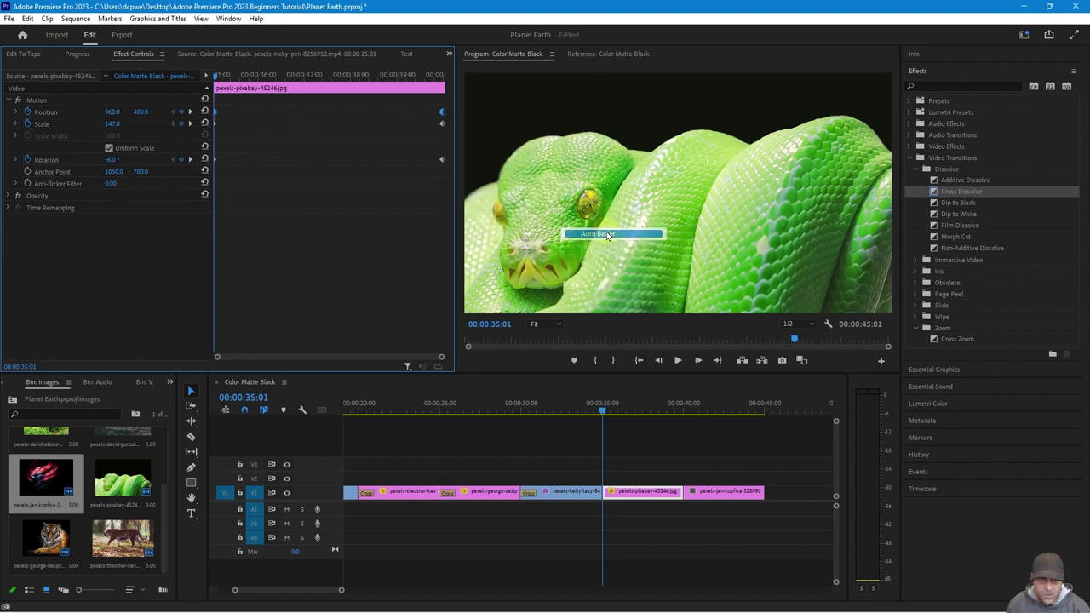
{"action": "left_click", "coordinate": [215, 126]}
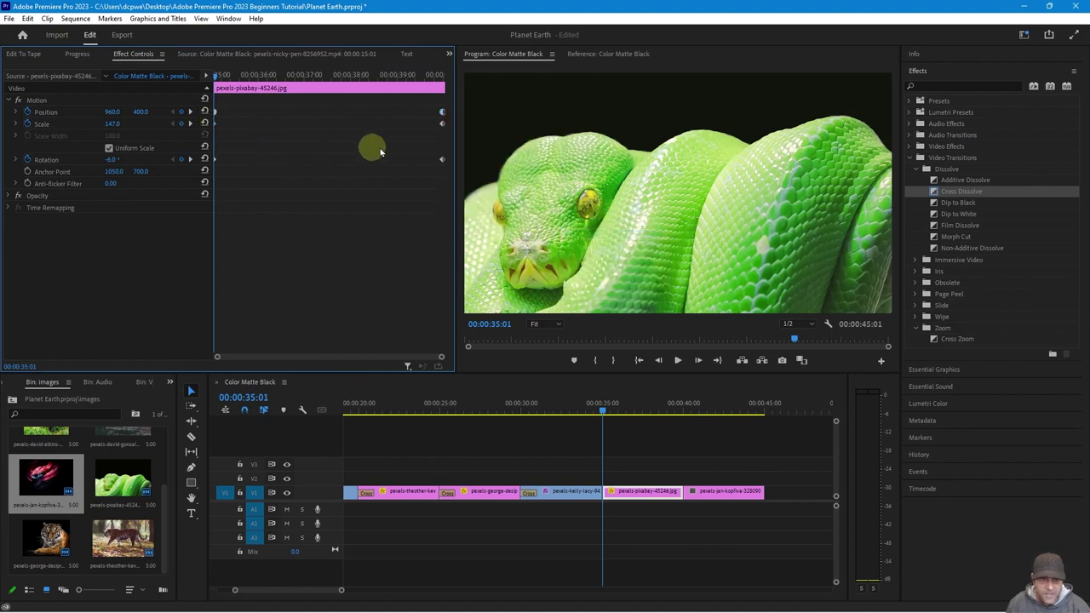
{"action": "right_click", "coordinate": [442, 126]}
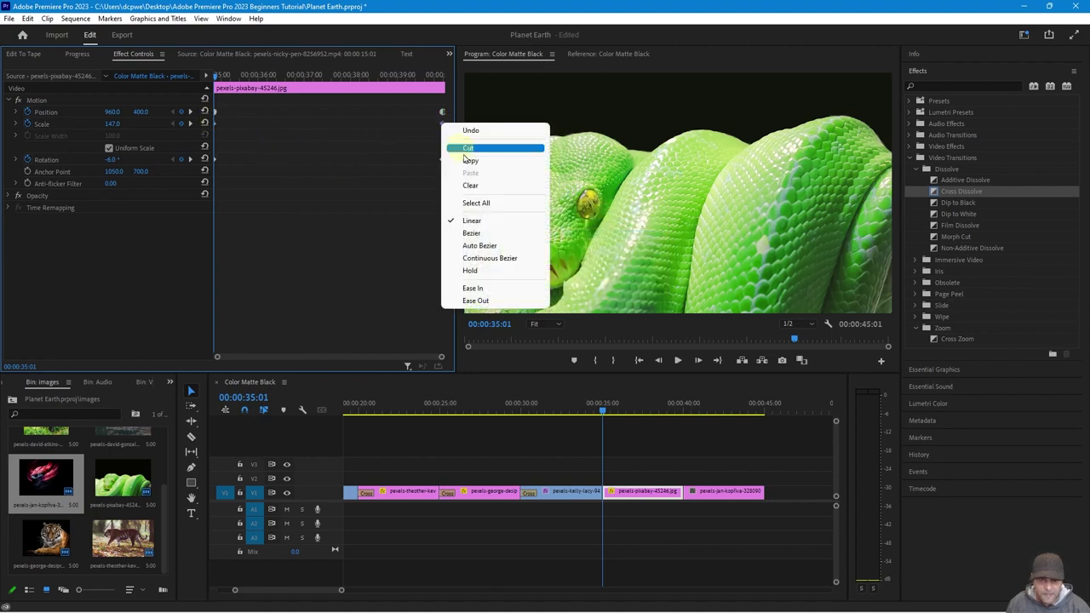
{"action": "left_click", "coordinate": [468, 244]}
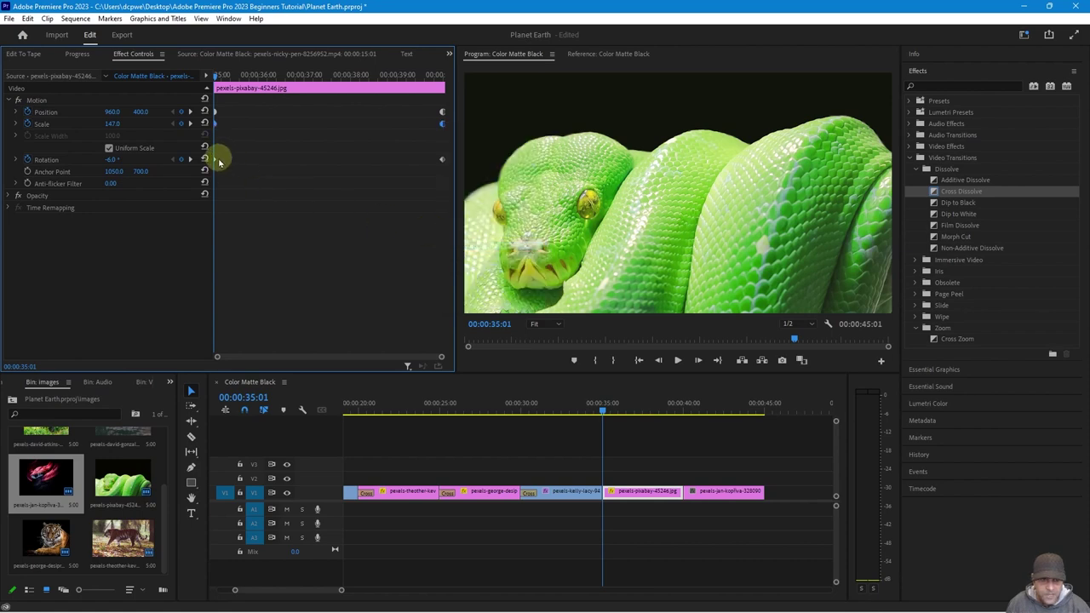
{"action": "right_click", "coordinate": [441, 162]}
{"action": "left_click", "coordinate": [476, 284]}
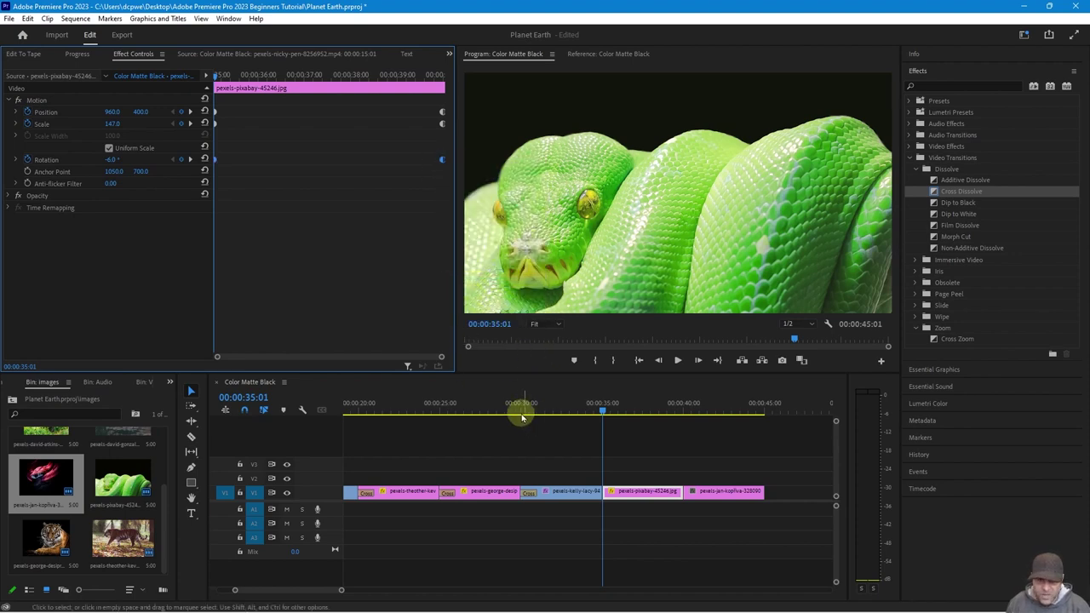
- Preview the green snake clip's animation and add a Cross Dissolve transition at the start of that clip
{"action": "left_click_drag", "start_coordinate": [554, 404], "coordinate": [590, 405]}
{"action": "key", "text": "space"}
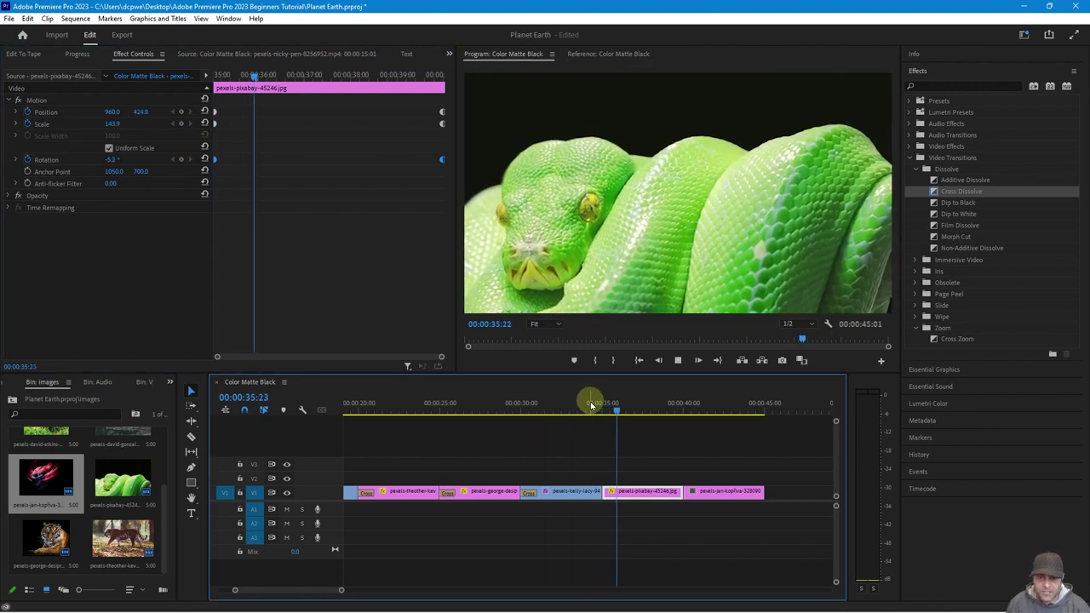
{"action": "key", "text": "space"}
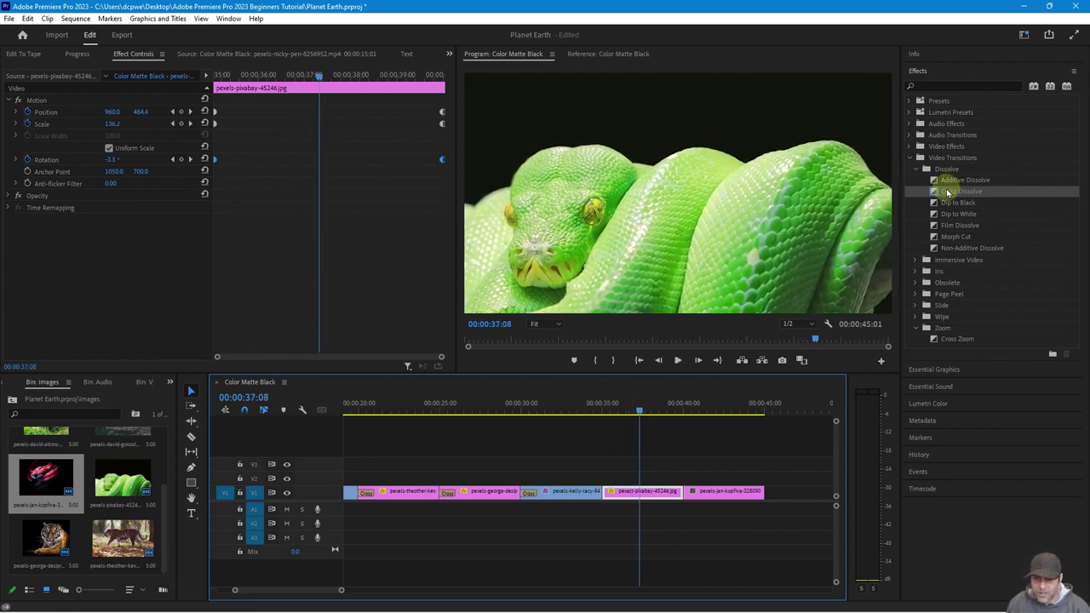
{"action": "left_click_drag", "start_coordinate": [946, 193], "coordinate": [611, 497]}
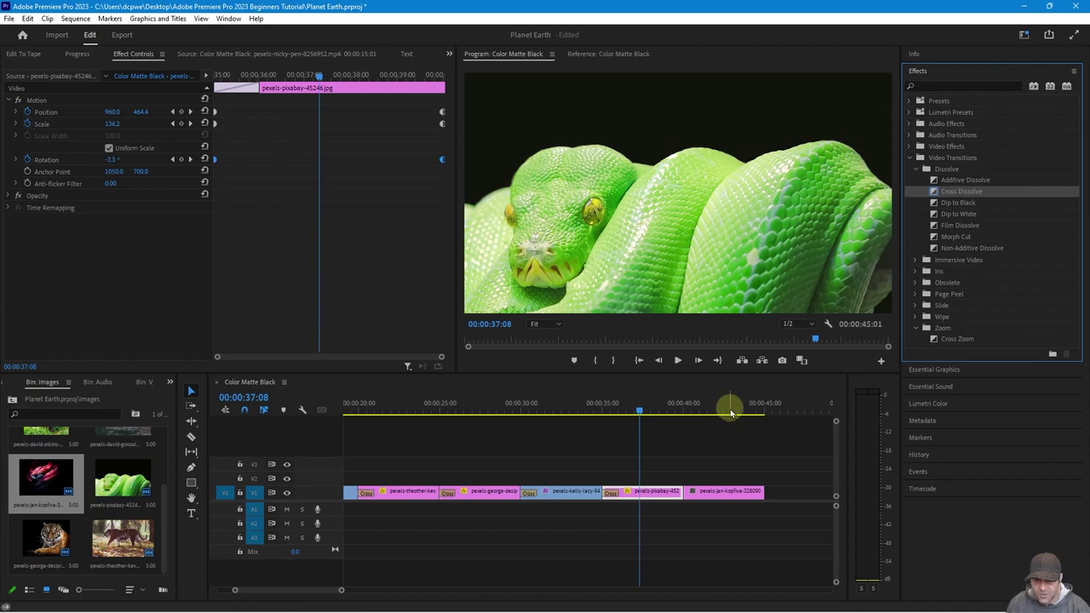
- At the start of the red snake clip, 00:00:40:01, set its Scale to 117 and its horizontal Position to 1079
{"action": "left_click", "coordinate": [725, 411]}
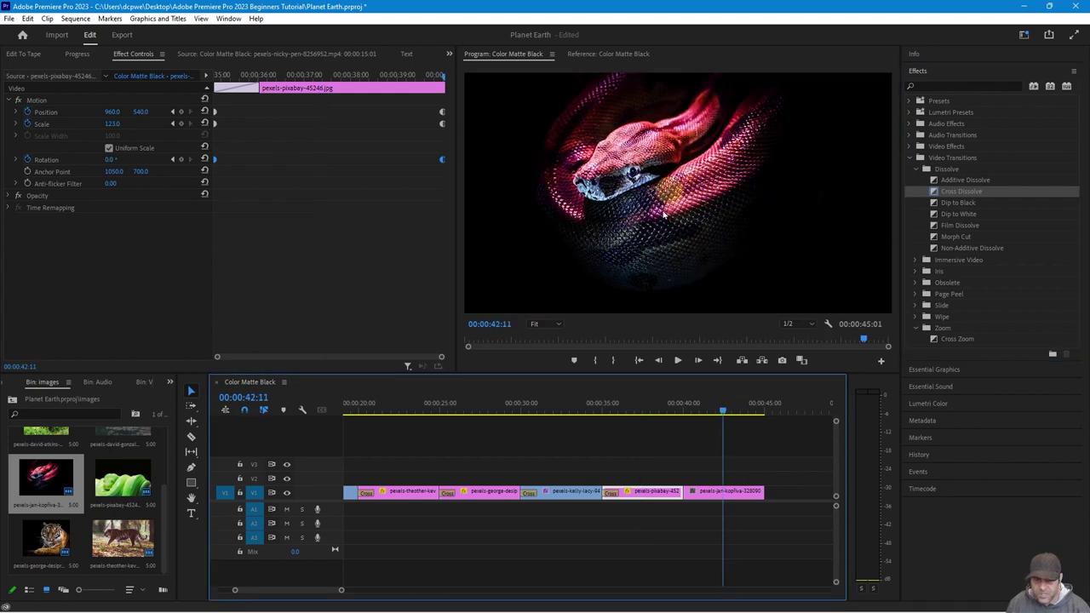
{"action": "left_click", "coordinate": [711, 492]}
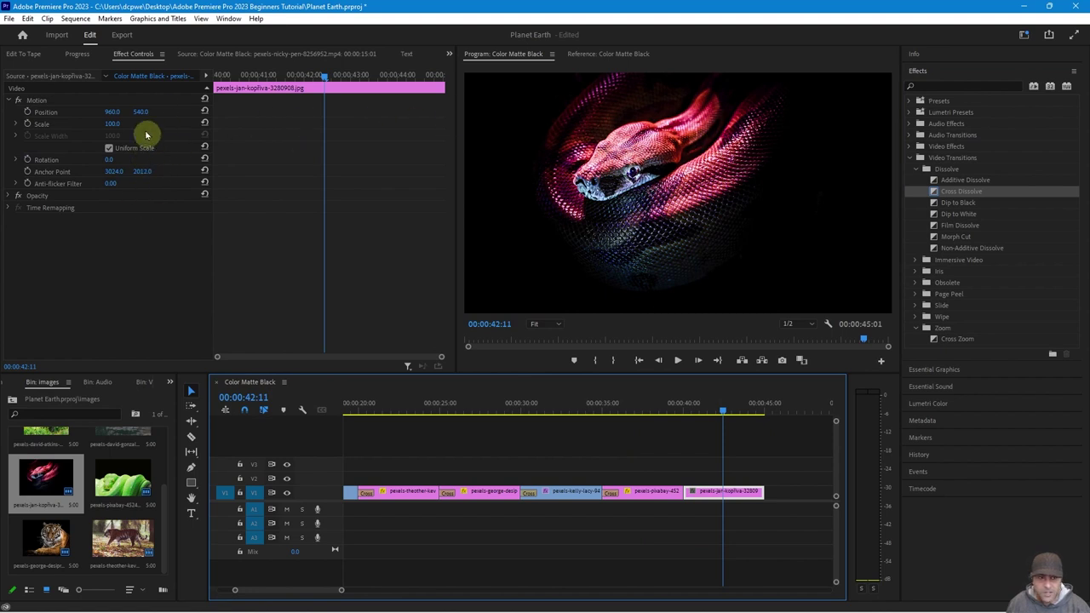
{"action": "left_click_drag", "start_coordinate": [317, 82], "coordinate": [211, 86]}
{"action": "left_click_drag", "start_coordinate": [112, 124], "coordinate": [137, 132]}
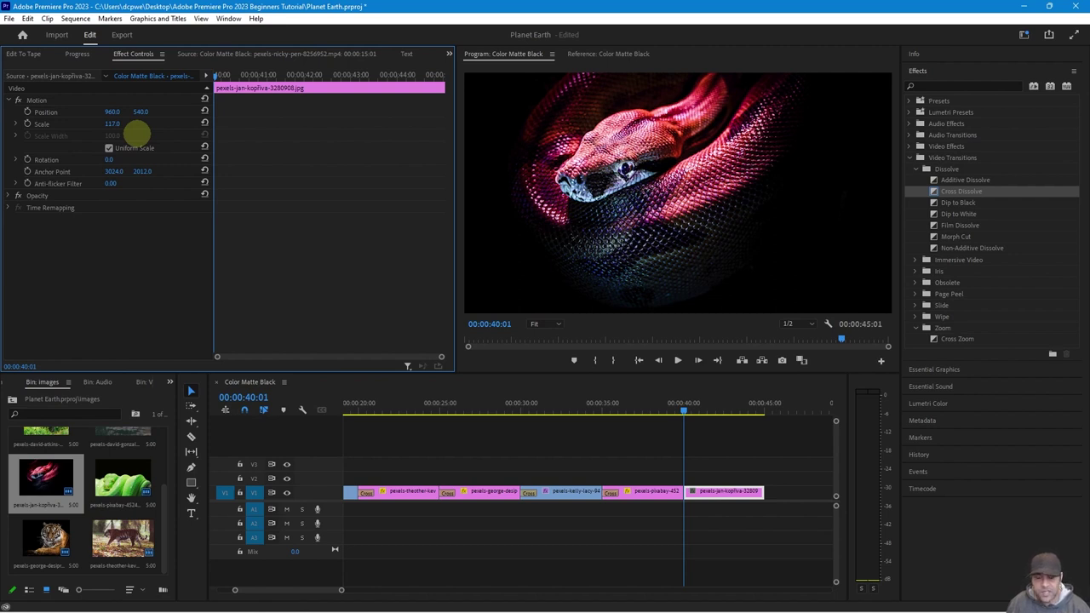
{"action": "left_click_drag", "start_coordinate": [136, 132], "coordinate": [162, 127]}
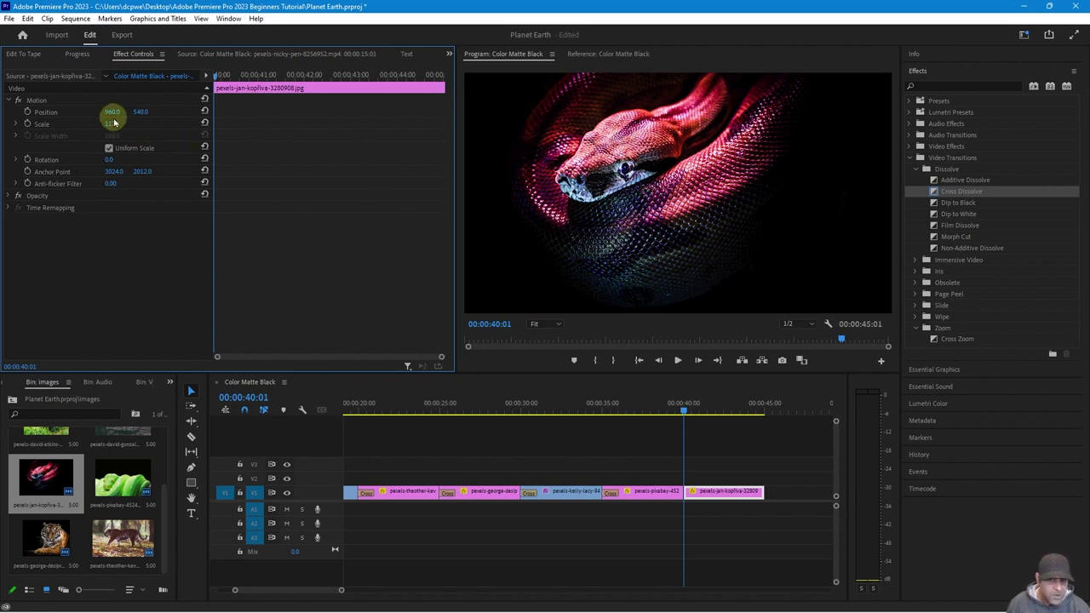
{"action": "left_click_drag", "start_coordinate": [116, 110], "coordinate": [175, 106]}
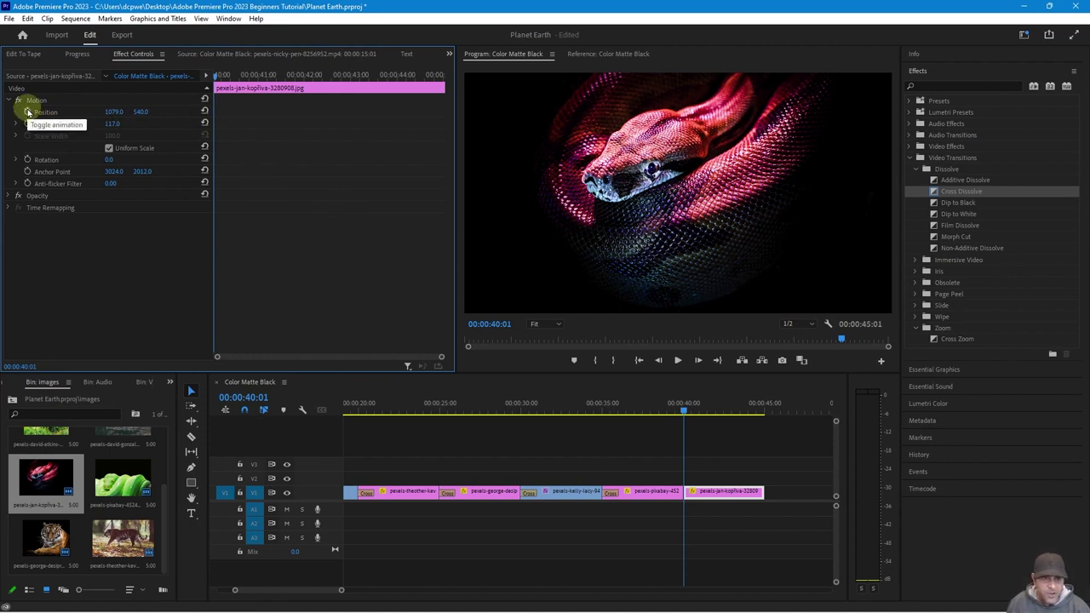
- Turn on keyframe animation for Position, Scale and Rotation at the start of the red snake clip
{"action": "left_click", "coordinate": [28, 112]}
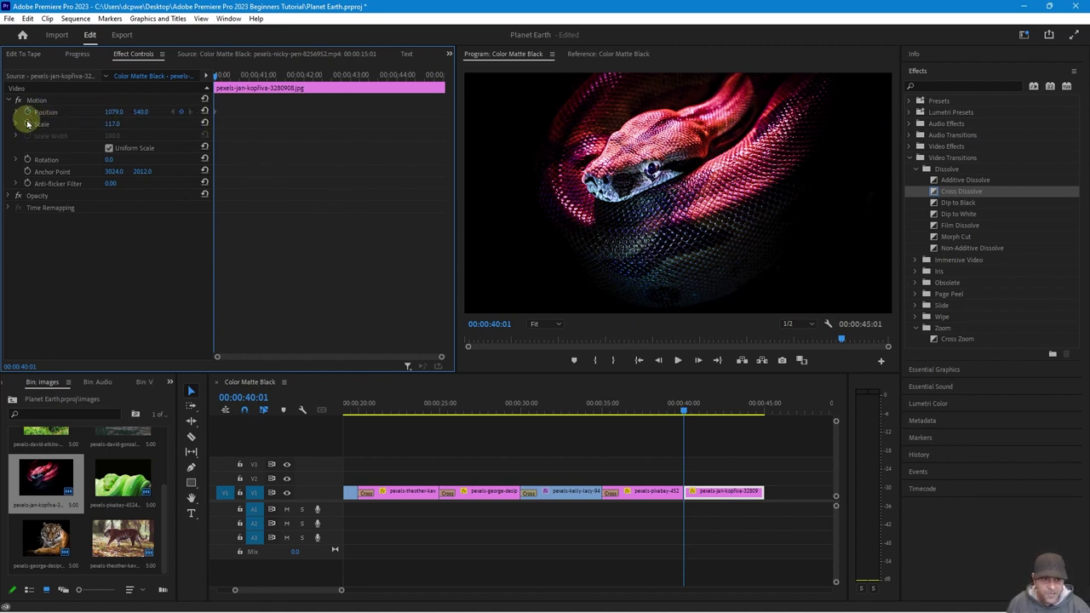
{"action": "left_click", "coordinate": [28, 123]}
{"action": "left_click", "coordinate": [28, 159]}
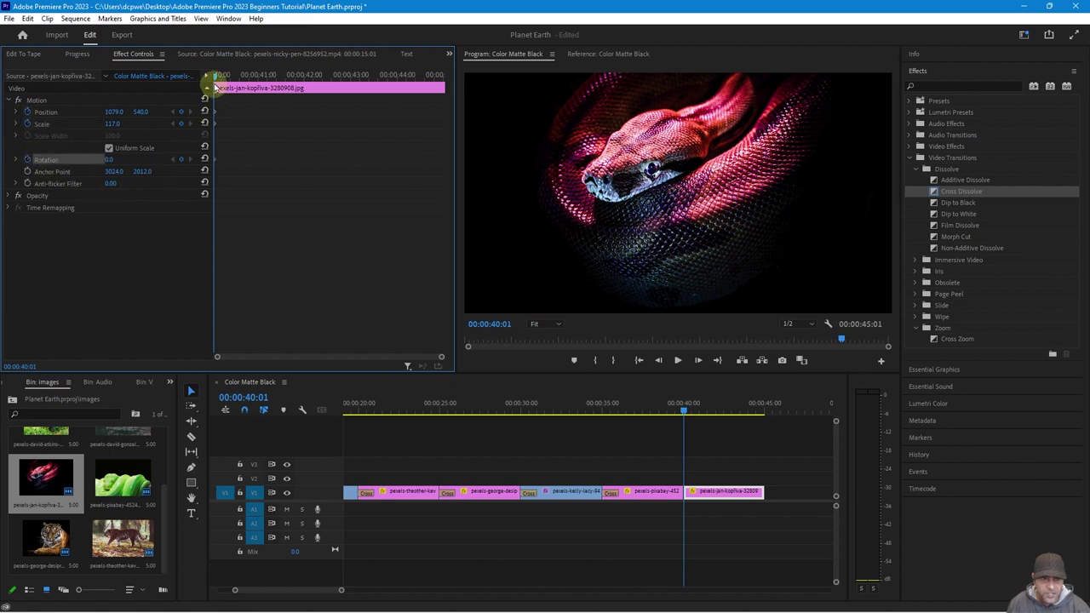
- Add Position, Scale and Rotation keyframes on the red snake clip's last frame, at 00:00:45:00
{"action": "left_click_drag", "start_coordinate": [217, 76], "coordinate": [470, 97]}
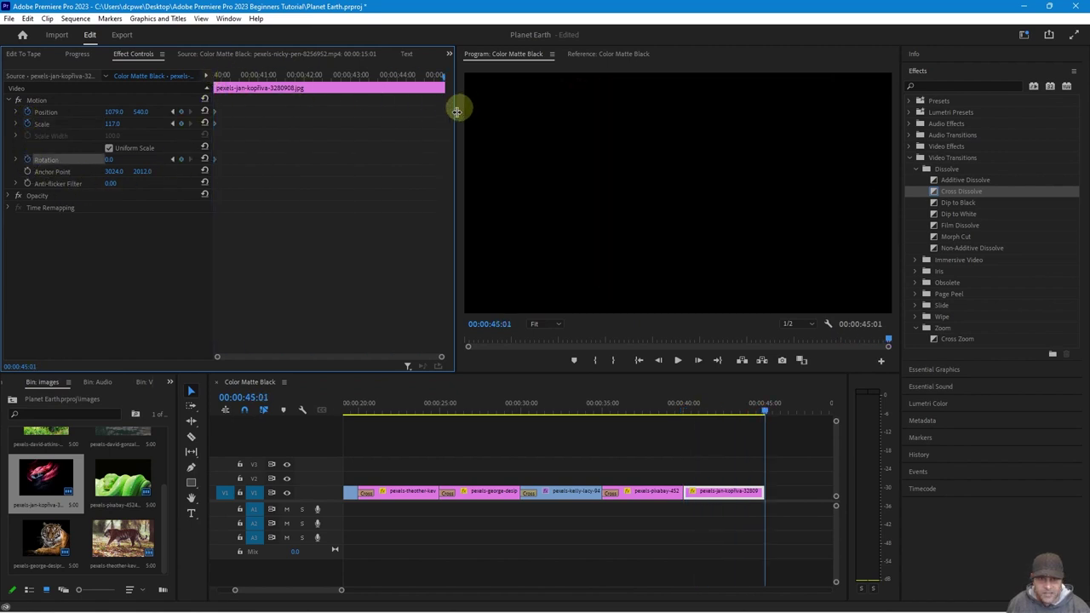
{"action": "key", "text": "Left"}
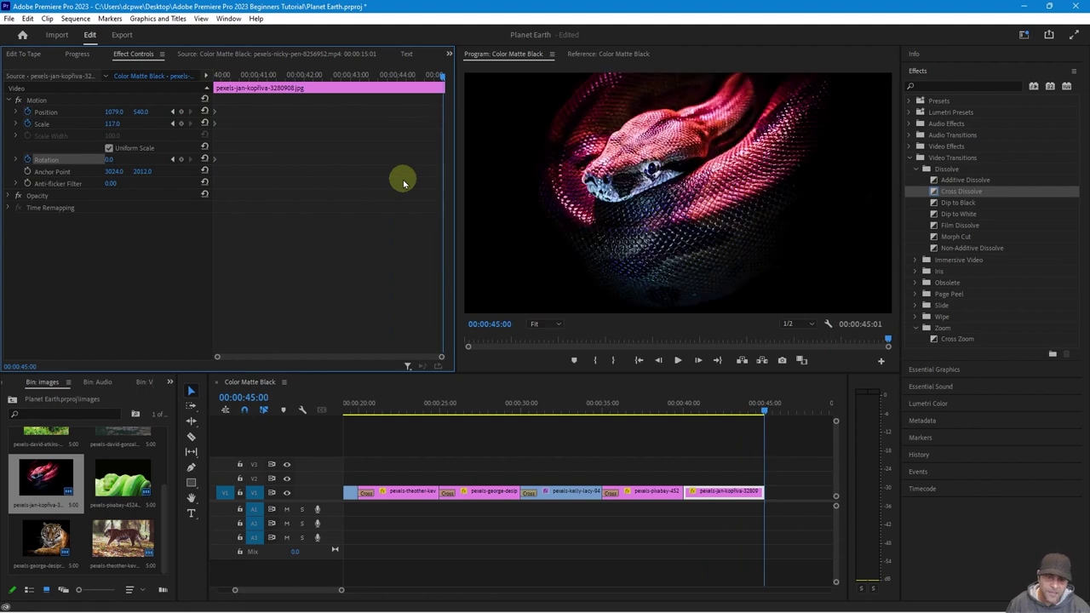
{"action": "left_click", "coordinate": [181, 113]}
{"action": "left_click", "coordinate": [180, 123]}
{"action": "left_click", "coordinate": [180, 159]}
- Add Position, Scale and Rotation keyframes near the middle of the red snake clip, at 00:00:42:12
{"action": "left_click_drag", "start_coordinate": [443, 76], "coordinate": [325, 93]}
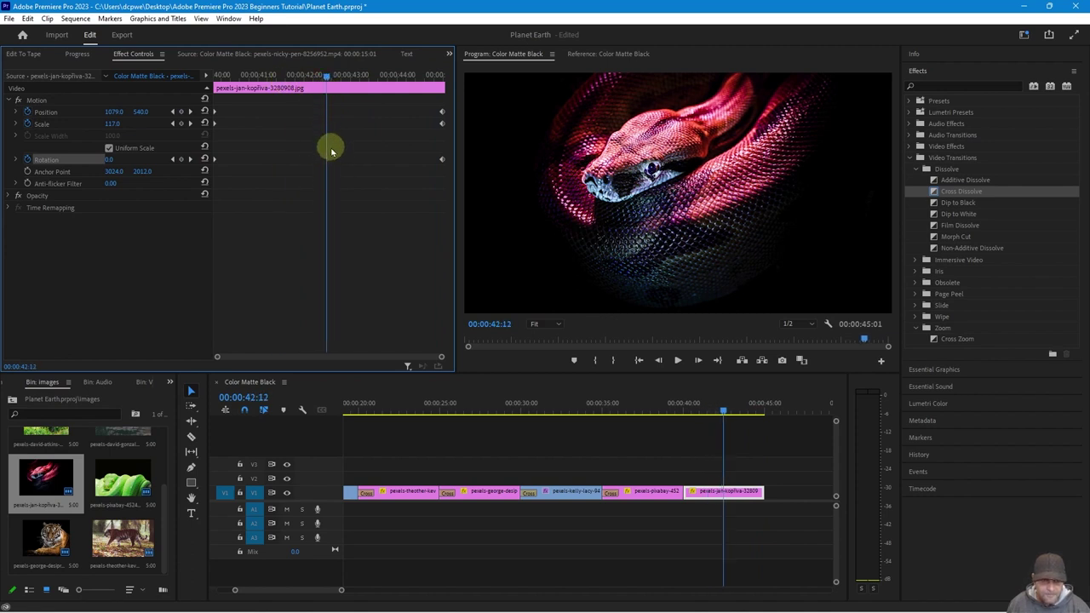
{"action": "left_click", "coordinate": [180, 112]}
{"action": "left_click", "coordinate": [180, 123]}
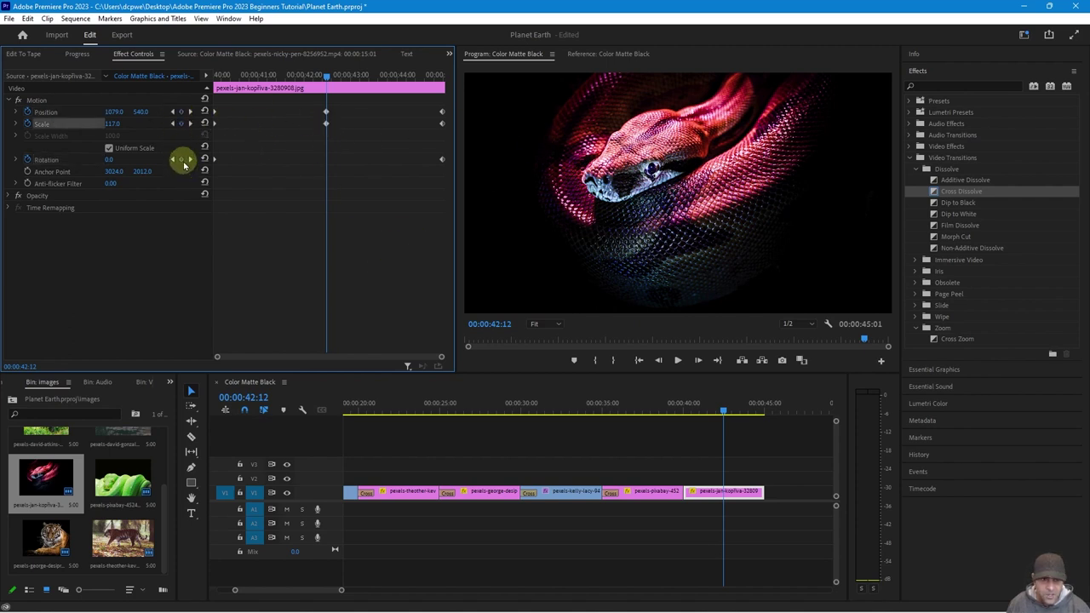
{"action": "left_click", "coordinate": [180, 159]}
- At the red snake clip's first keyframes, set Rotation to -11°, Scale to 104 and Position to 1076, 494
{"action": "left_click_drag", "start_coordinate": [326, 77], "coordinate": [195, 80]}
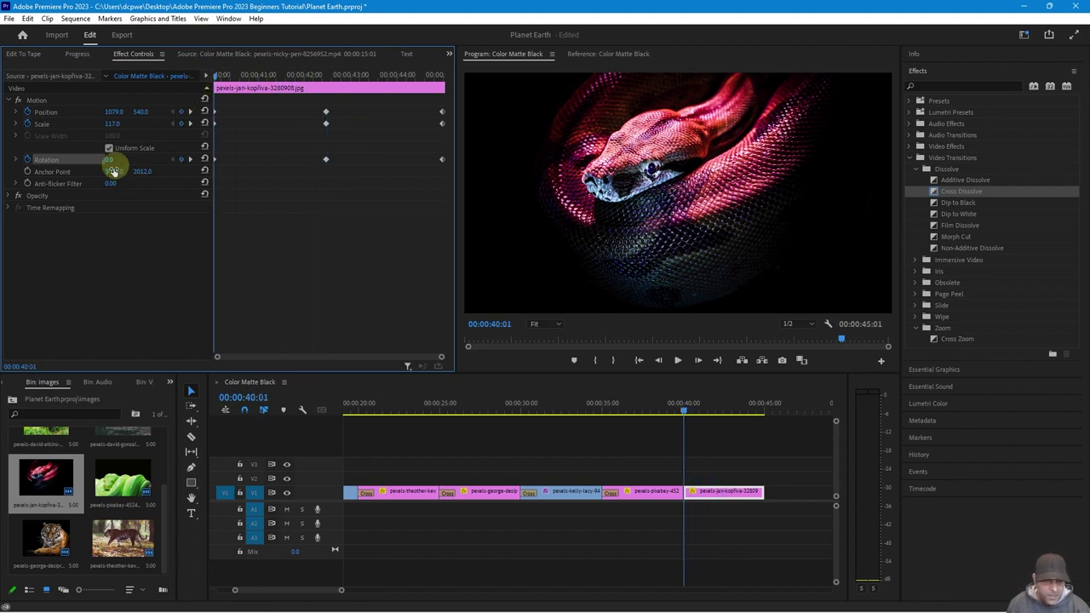
{"action": "left_click_drag", "start_coordinate": [109, 160], "coordinate": [94, 152]}
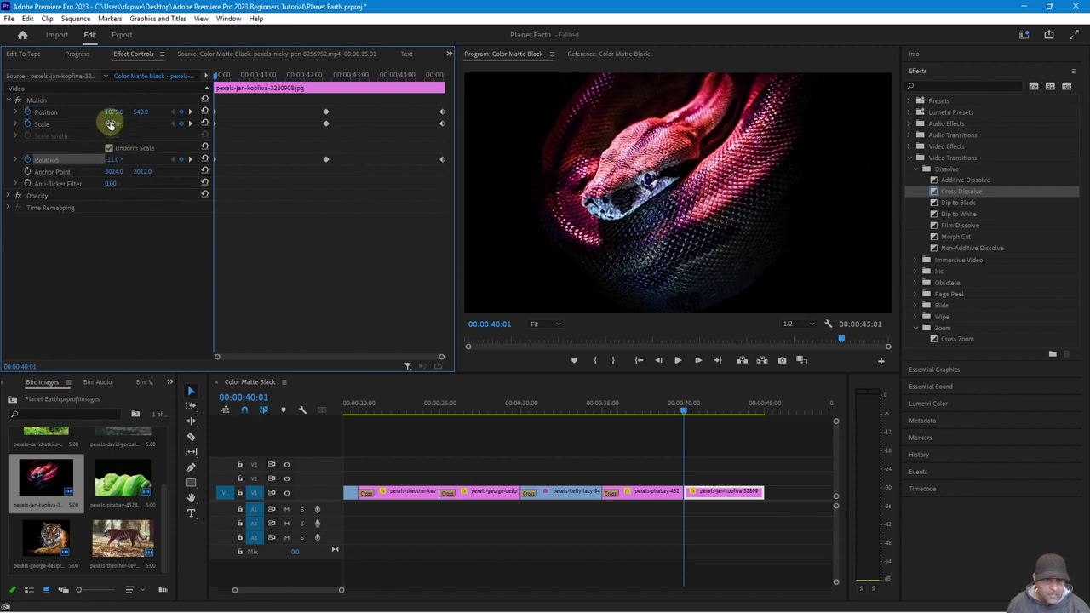
{"action": "left_click_drag", "start_coordinate": [111, 124], "coordinate": [99, 123]}
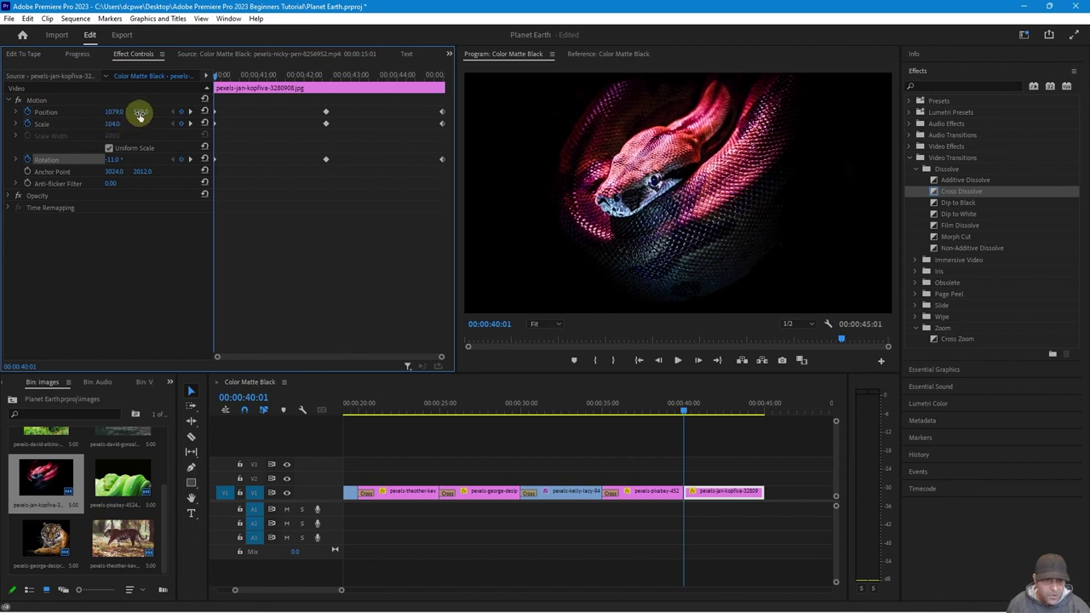
{"action": "left_click_drag", "start_coordinate": [114, 113], "coordinate": [85, 87]}
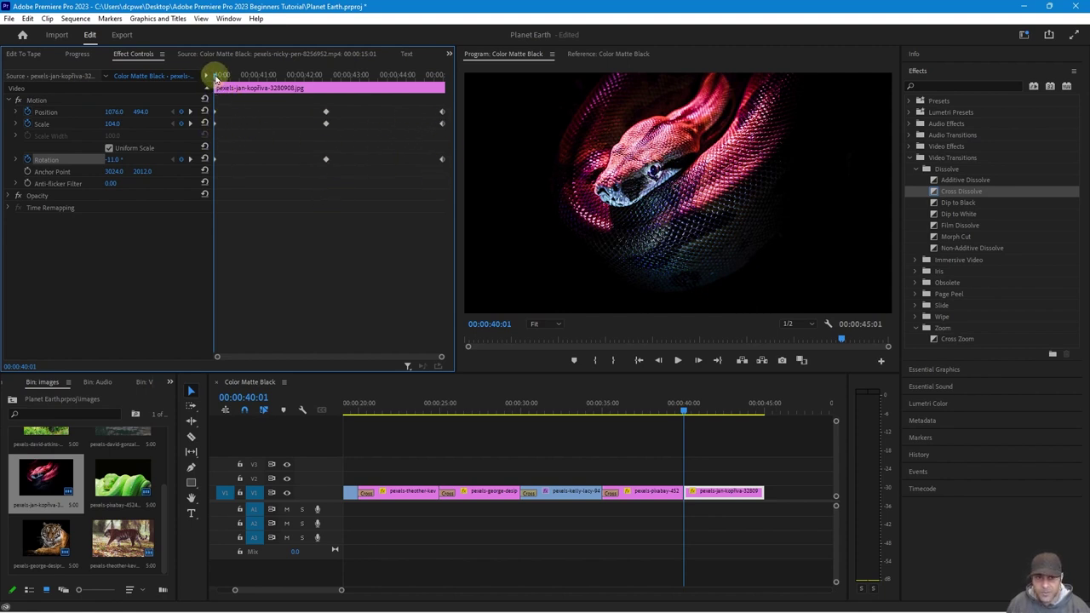
- At the red snake clip's last keyframes, set Rotation to 28°, Scale to 135 and Position to 993, 803
{"action": "left_click_drag", "start_coordinate": [217, 76], "coordinate": [425, 148]}
{"action": "left_click", "coordinate": [192, 160]}
{"action": "left_click_drag", "start_coordinate": [111, 161], "coordinate": [137, 161]}
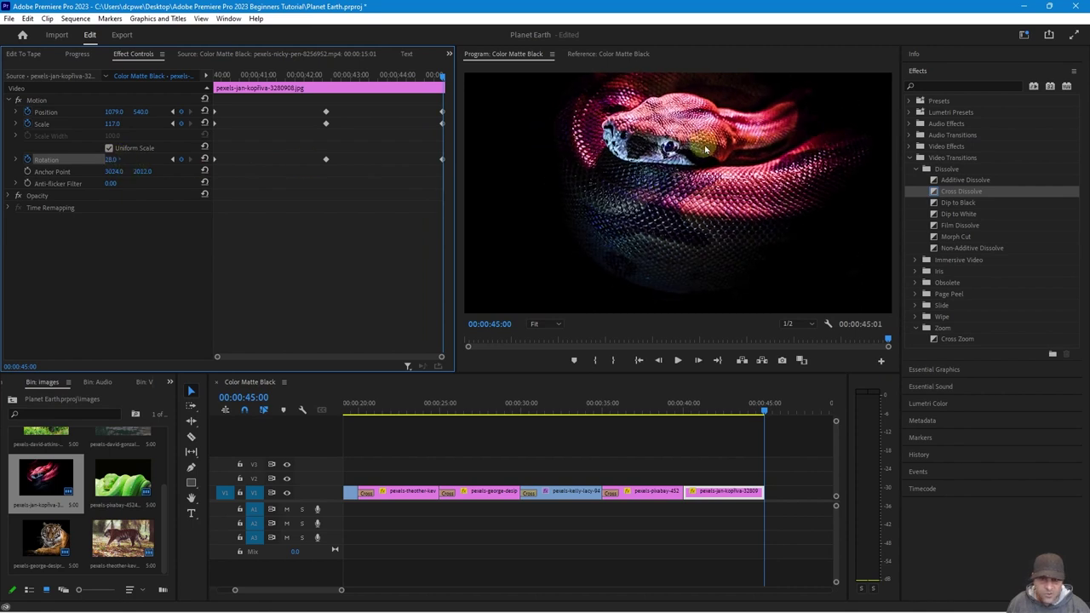
{"action": "left_click_drag", "start_coordinate": [441, 78], "coordinate": [414, 171]}
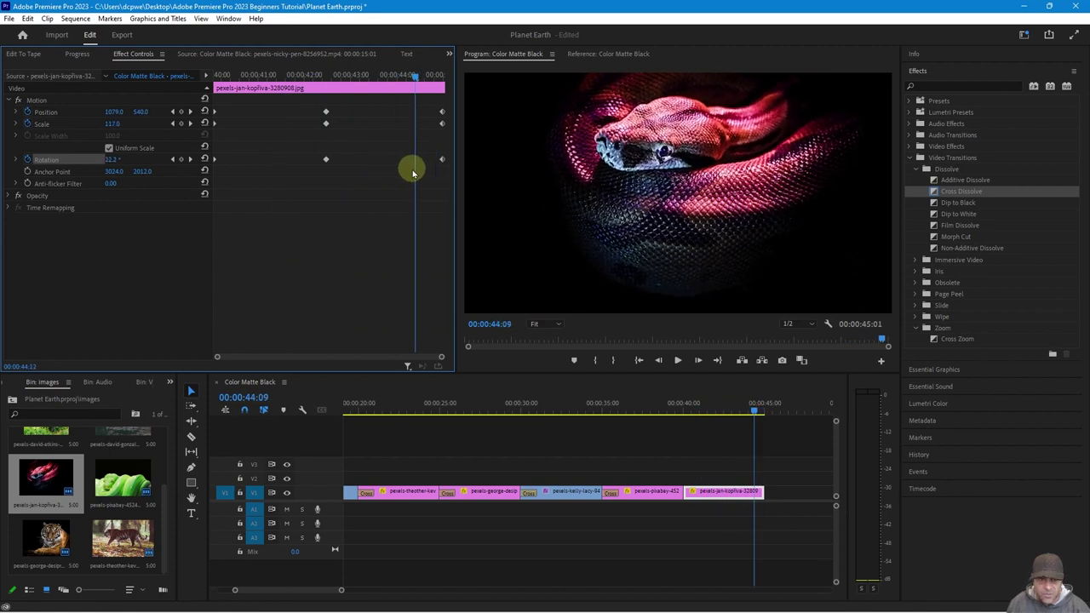
{"action": "left_click", "coordinate": [189, 125]}
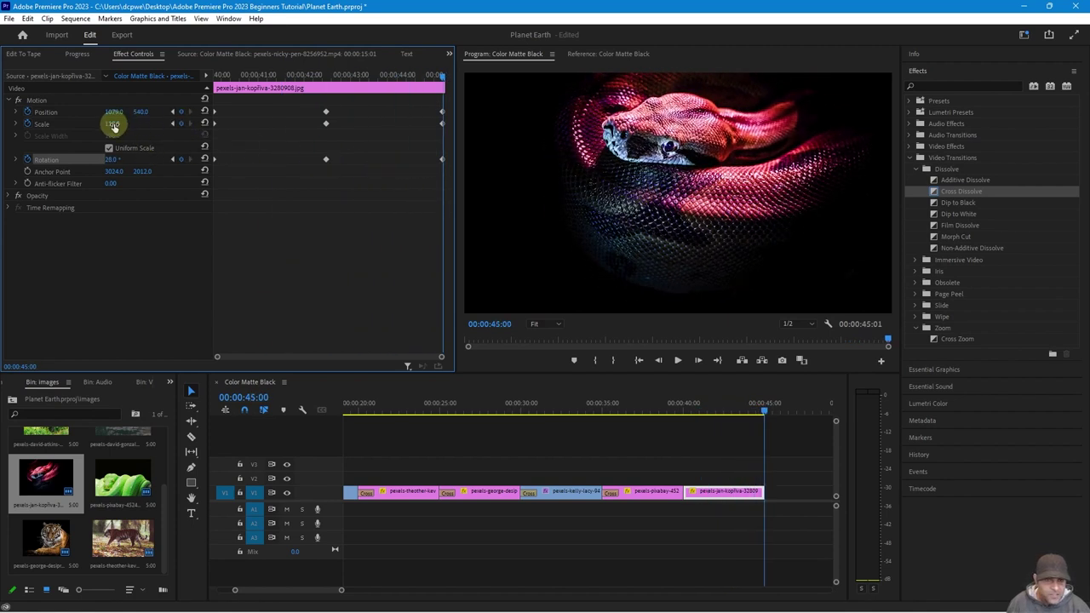
{"action": "left_click_drag", "start_coordinate": [119, 125], "coordinate": [51, 101]}
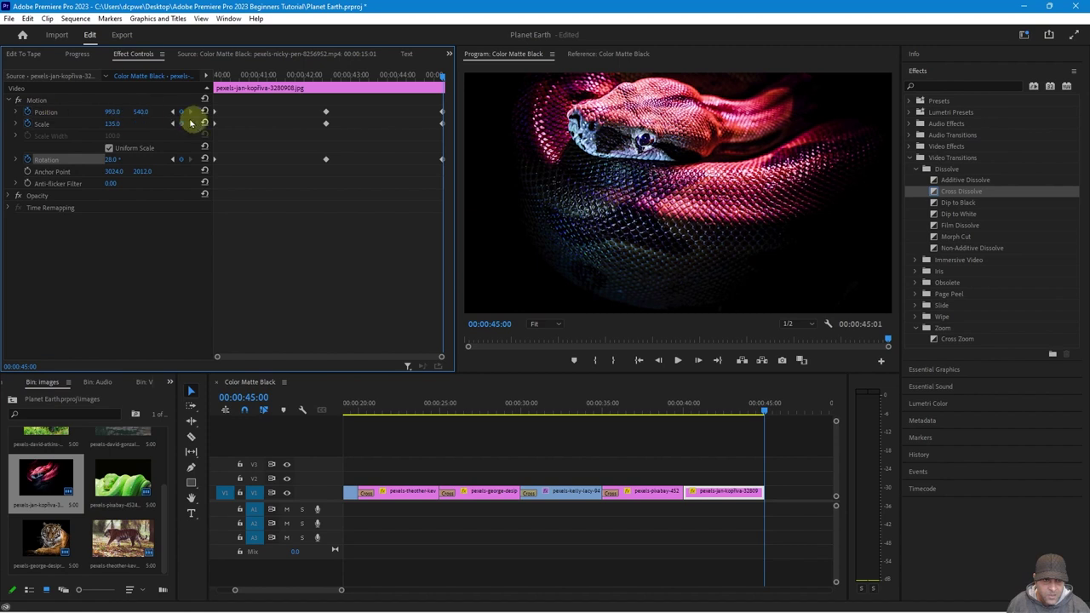
{"action": "left_click_drag", "start_coordinate": [141, 114], "coordinate": [346, 166]}
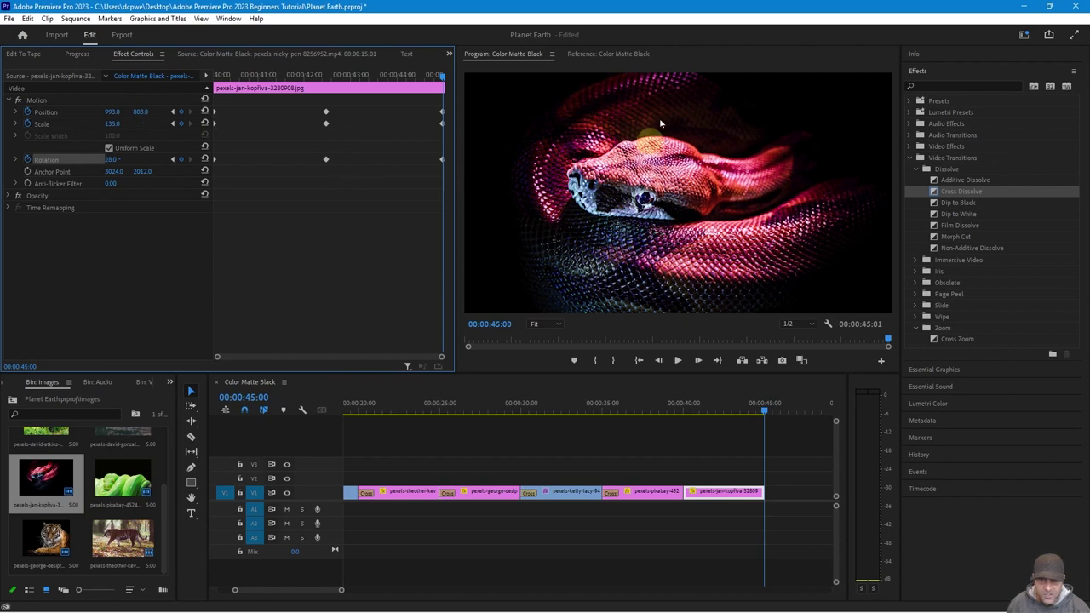
- Set the temporal interpolation of all the red snake clip's Position keyframes to Auto Bezier
{"action": "left_click_drag", "start_coordinate": [443, 81], "coordinate": [330, 192]}
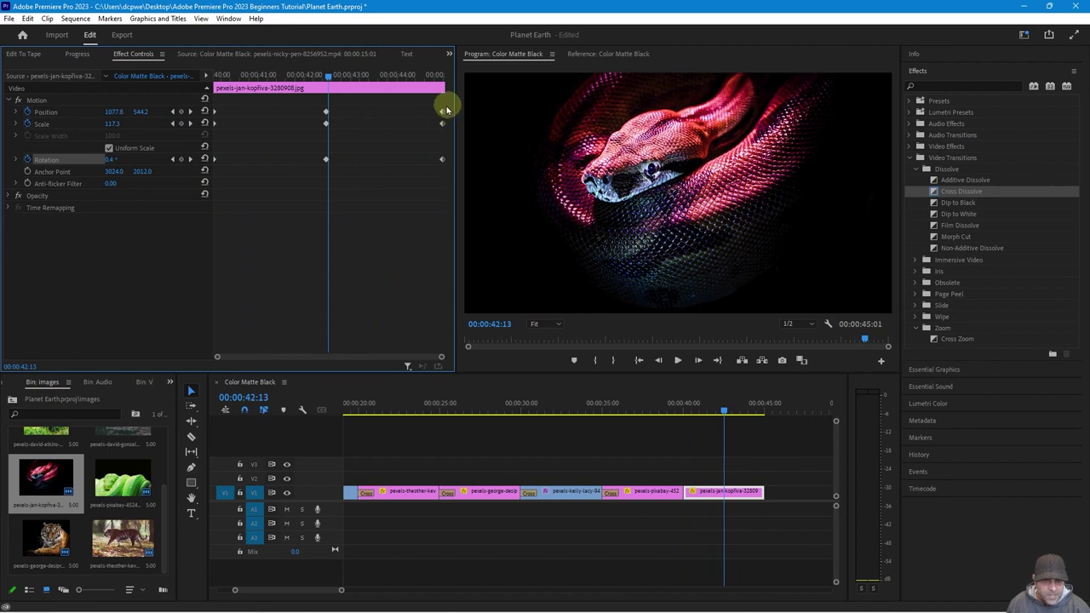
{"action": "left_click", "coordinate": [98, 109]}
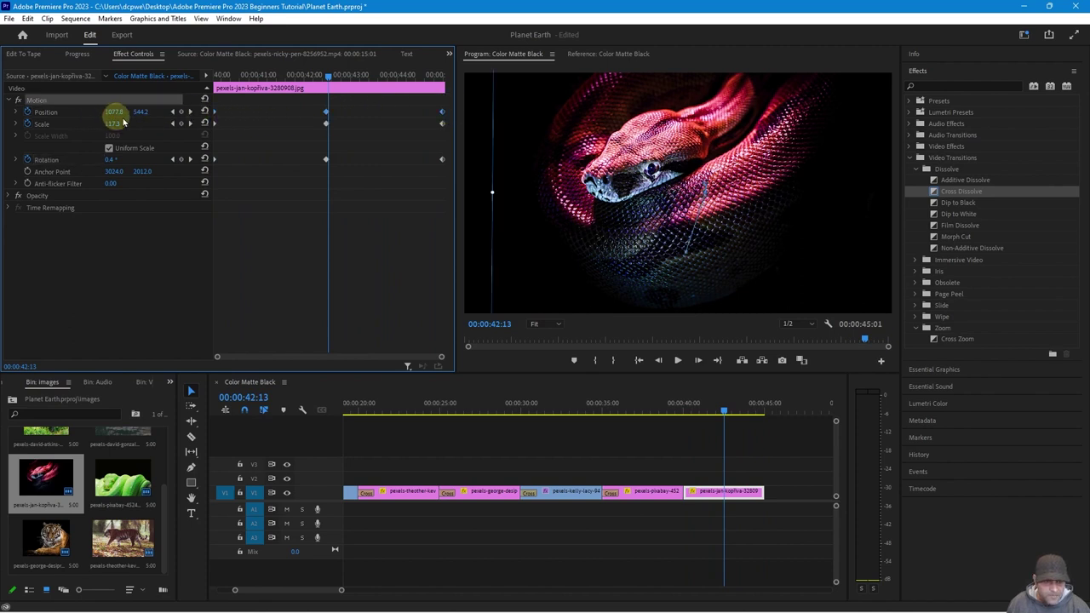
{"action": "left_click", "coordinate": [77, 114]}
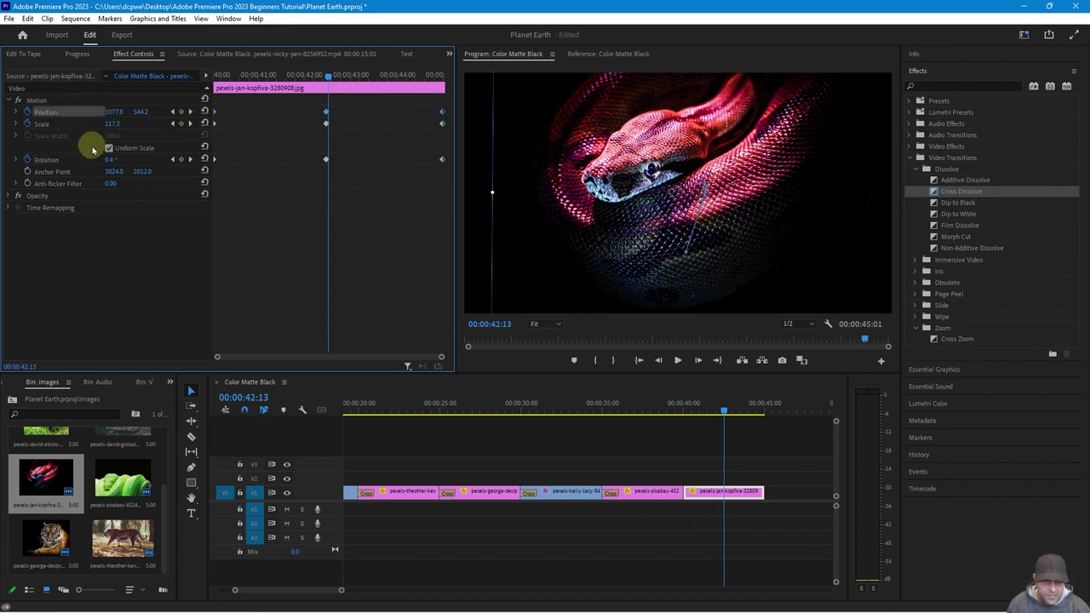
{"action": "right_click", "coordinate": [57, 119]}
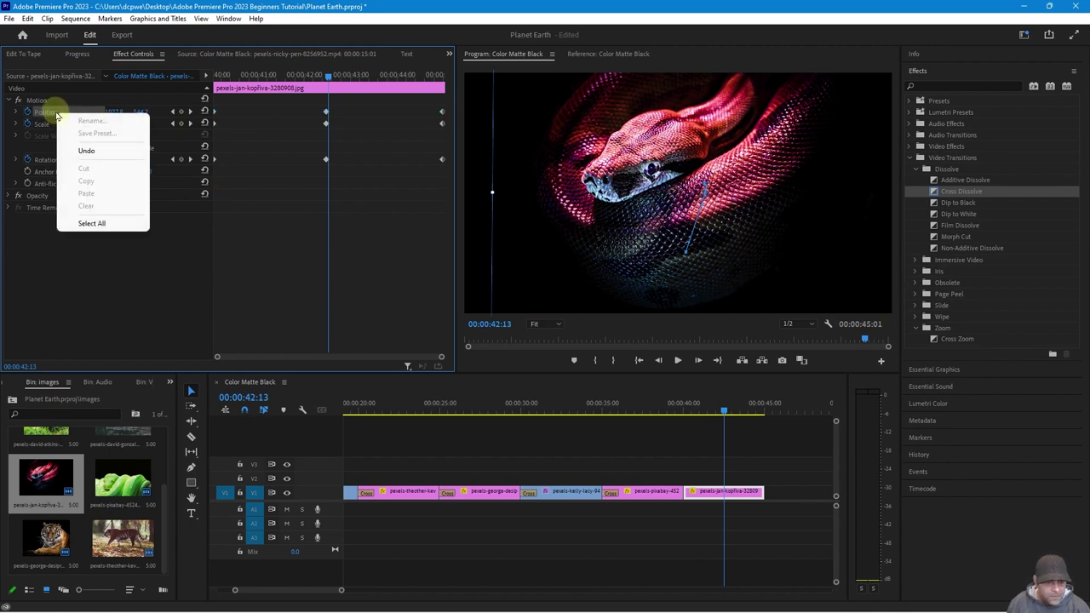
{"action": "left_click", "coordinate": [53, 114]}
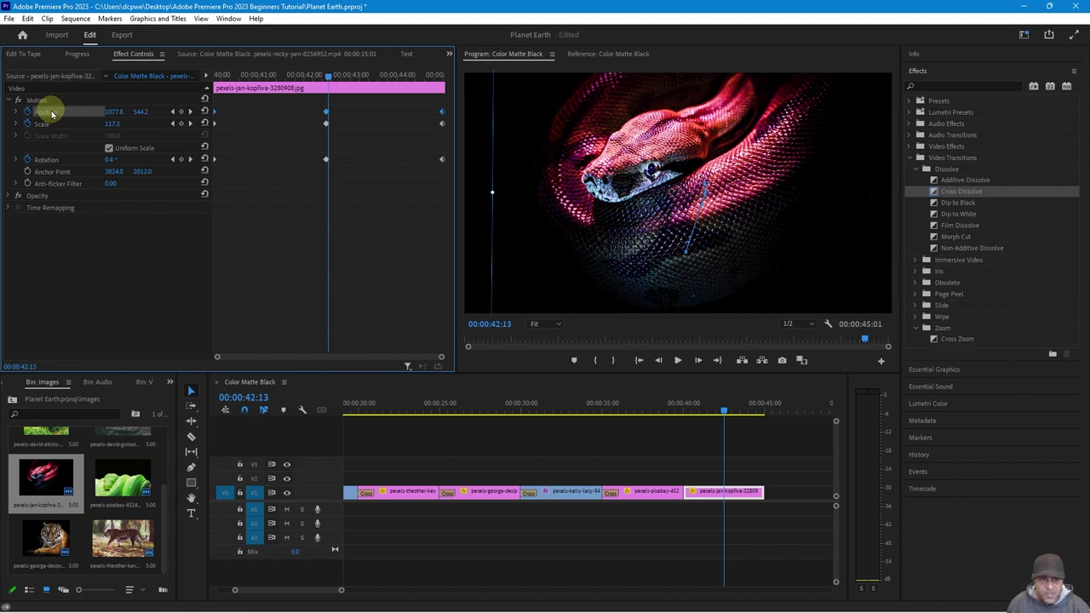
{"action": "left_click", "coordinate": [322, 122]}
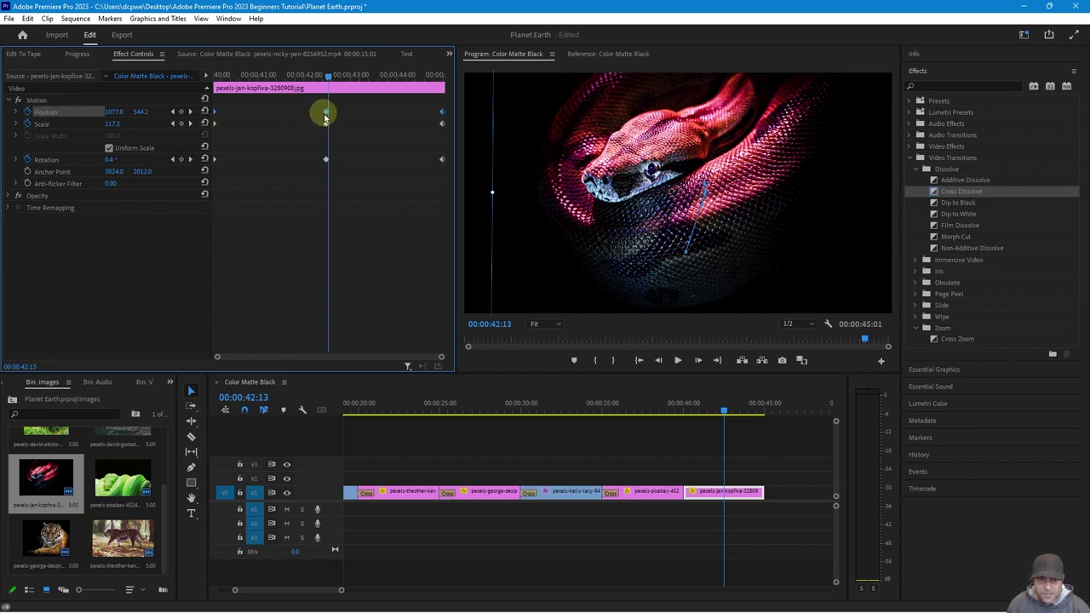
{"action": "right_click", "coordinate": [325, 113]}
{"action": "mouse_move", "coordinate": [374, 209]}
{"action": "left_click", "coordinate": [475, 232]}
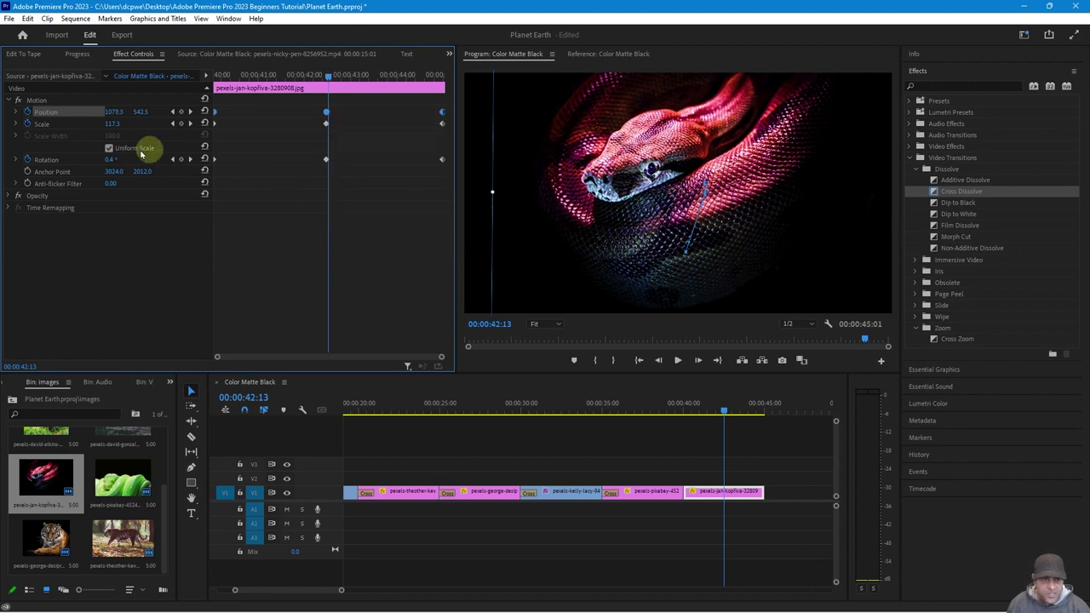
- Set all Scale and Rotation keyframes of the red snake clip to Auto Bezier
{"action": "left_click", "coordinate": [62, 125]}
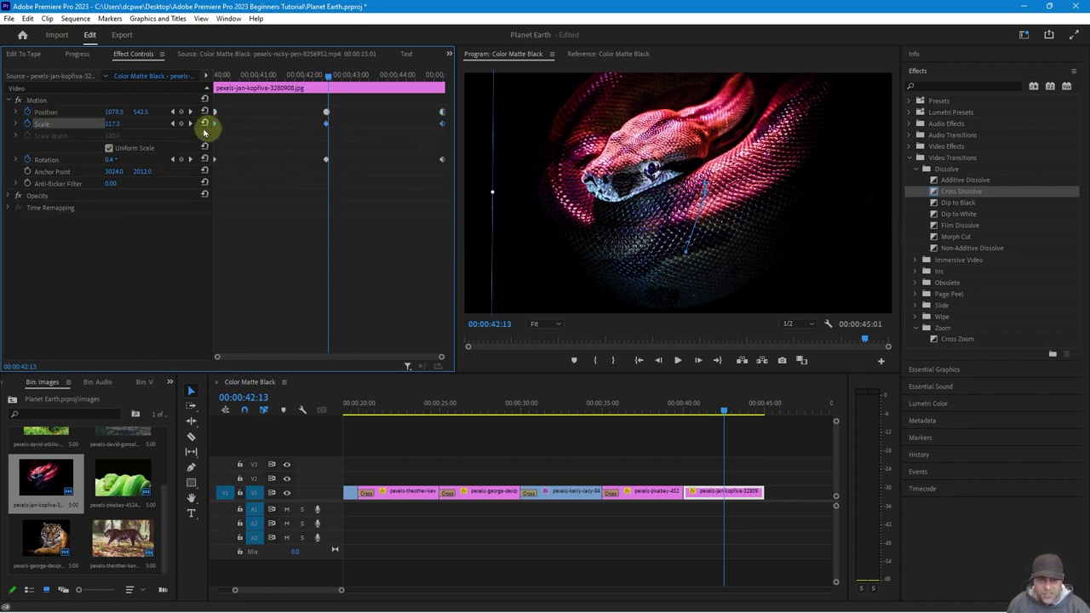
{"action": "right_click", "coordinate": [328, 126]}
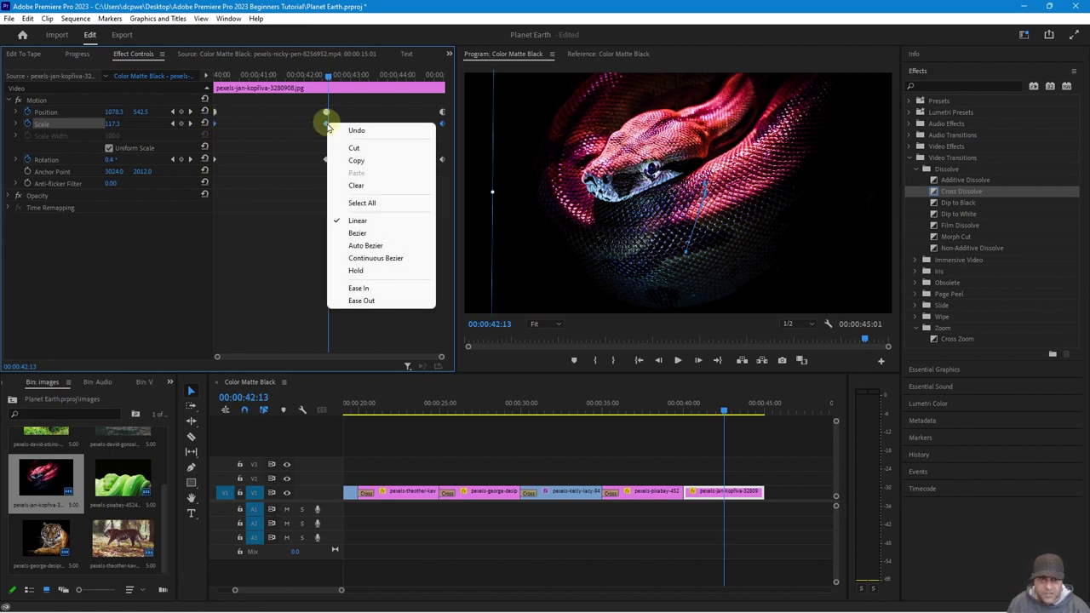
{"action": "left_click", "coordinate": [385, 246]}
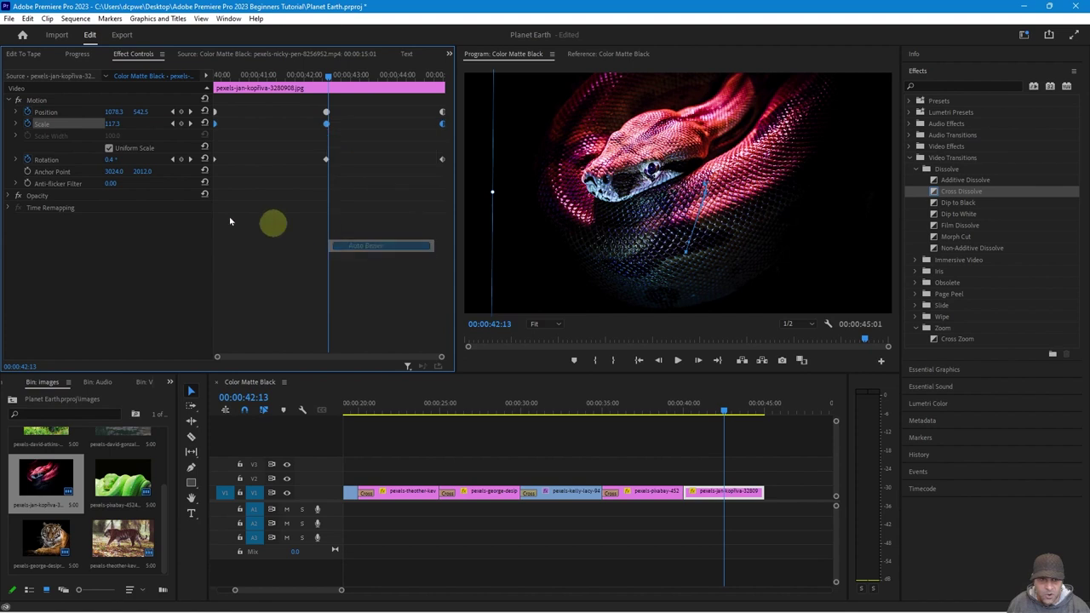
{"action": "left_click", "coordinate": [66, 163]}
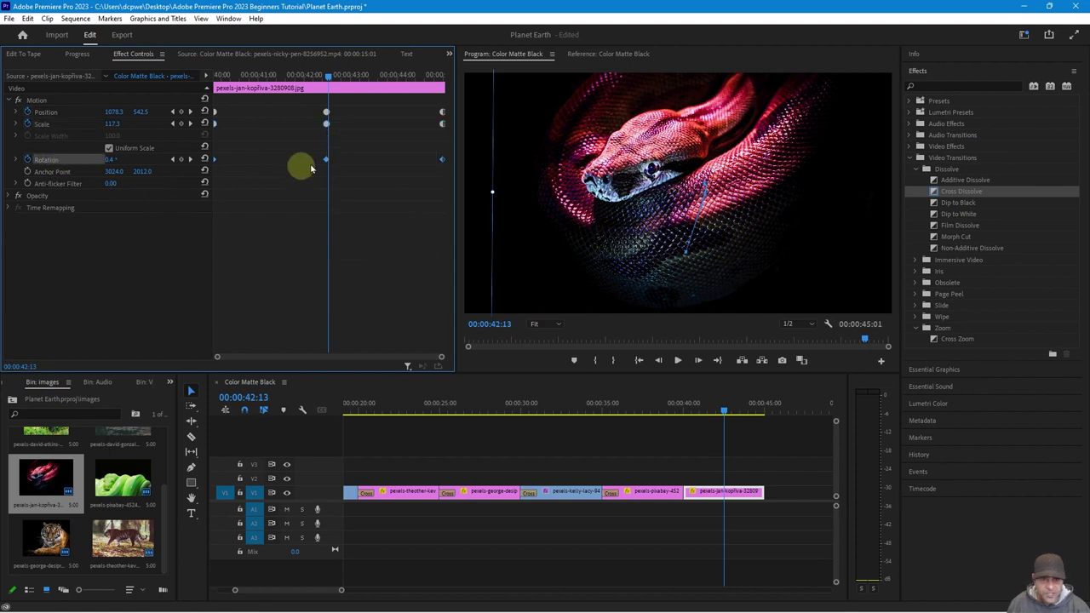
{"action": "right_click", "coordinate": [323, 161]}
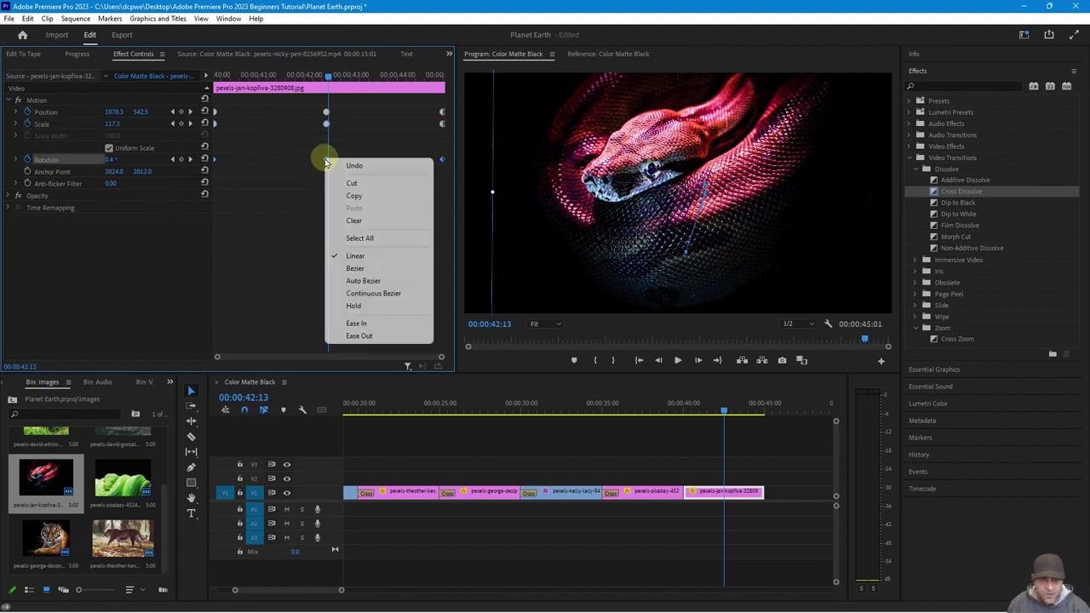
{"action": "left_click", "coordinate": [367, 281]}
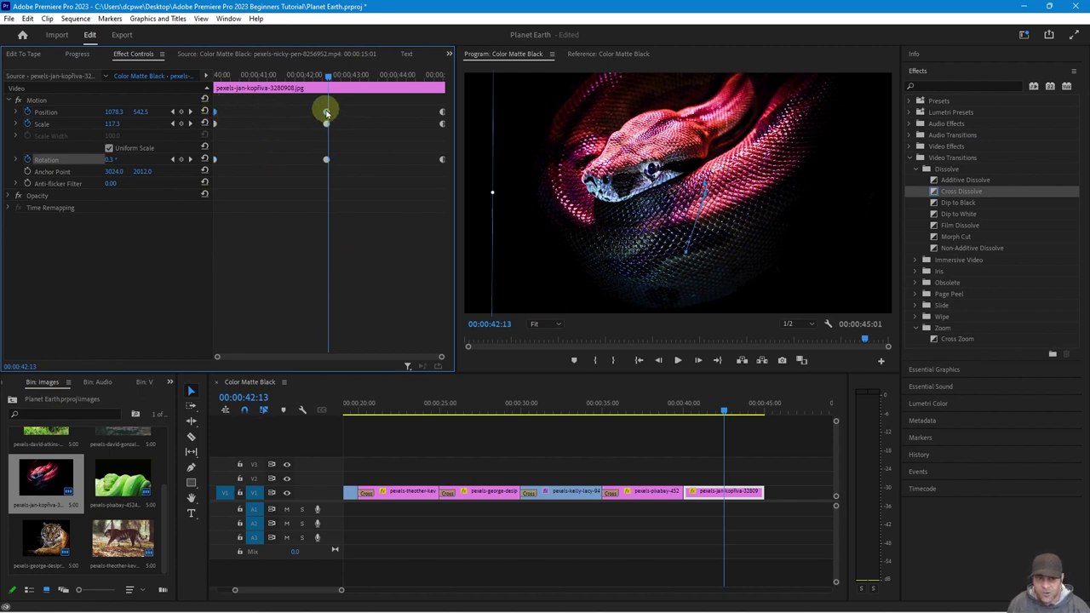
- Apply a Cross Dissolve at the start of the red snake clip and briefly play the sequence from its beginning
{"action": "left_click", "coordinate": [68, 112]}
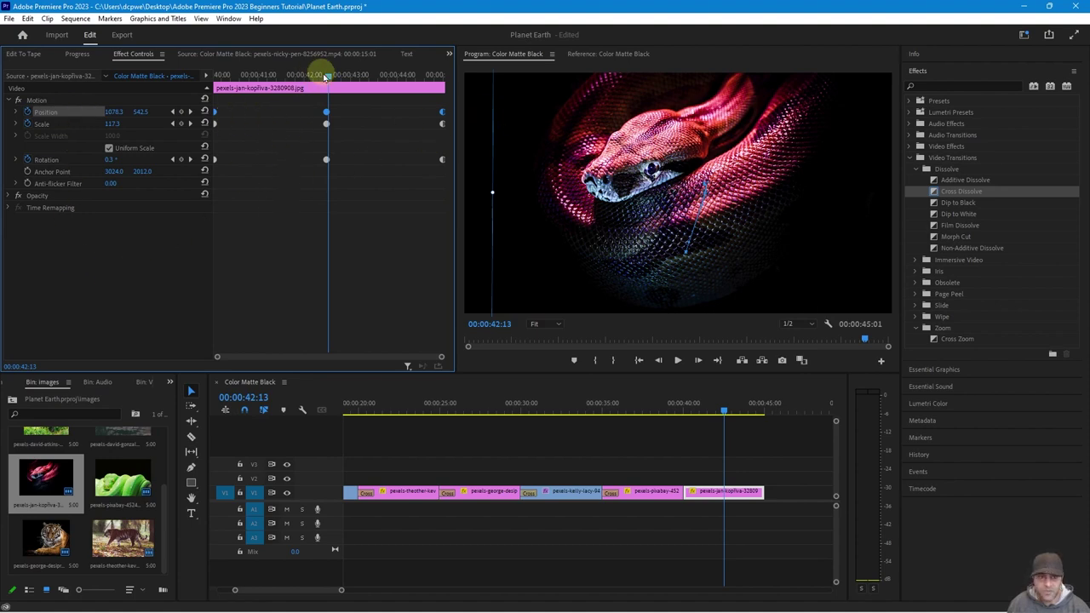
{"action": "left_click_drag", "start_coordinate": [328, 78], "coordinate": [161, 86]}
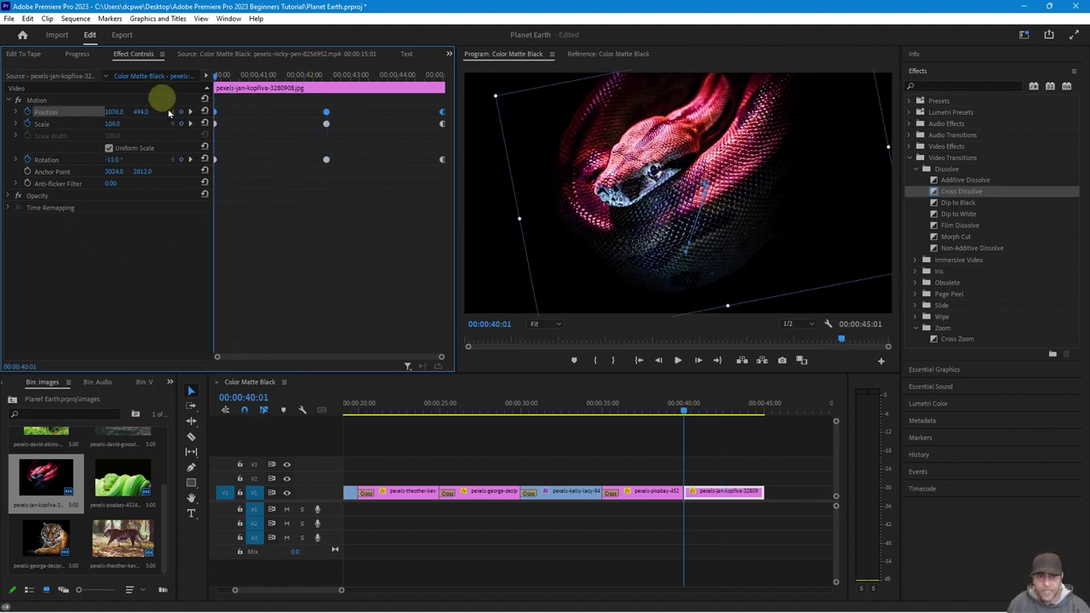
{"action": "left_click", "coordinate": [660, 407]}
{"action": "left_click_drag", "start_coordinate": [936, 192], "coordinate": [692, 498]}
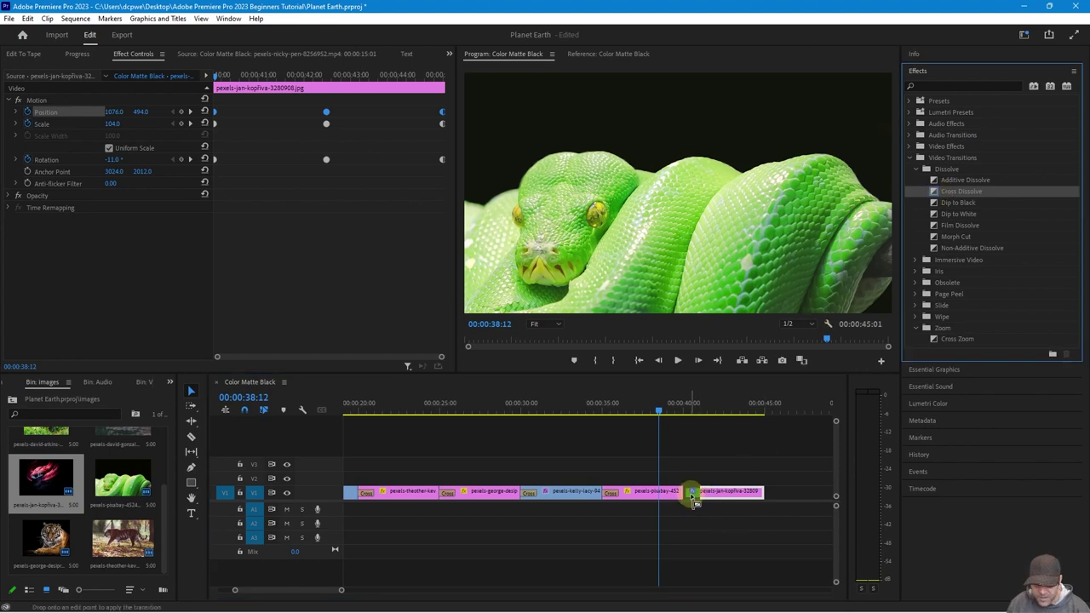
{"action": "key", "text": "space"}
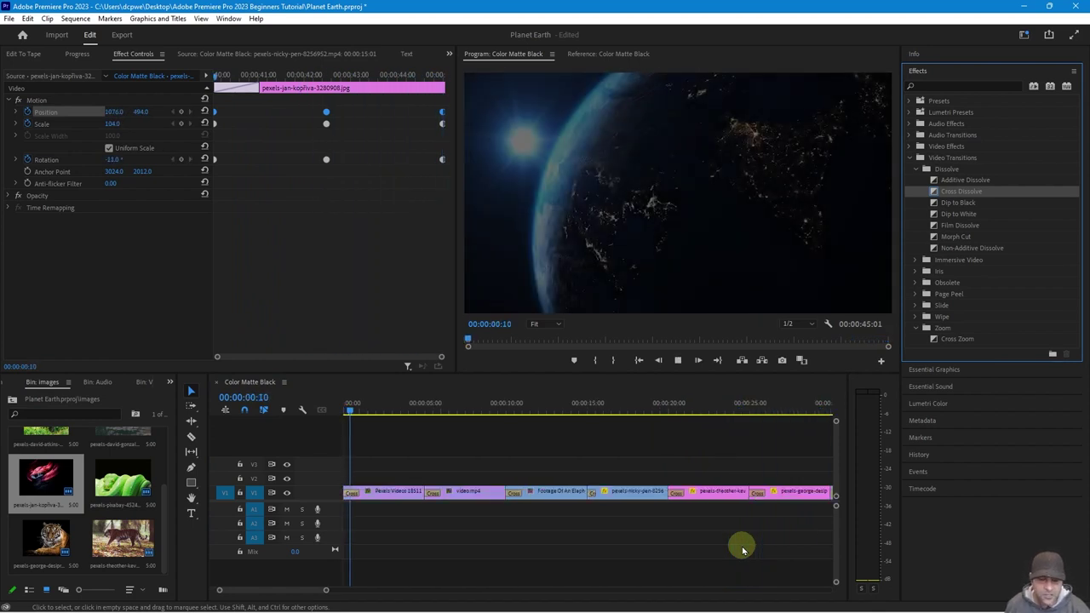
{"action": "key", "text": "space"}
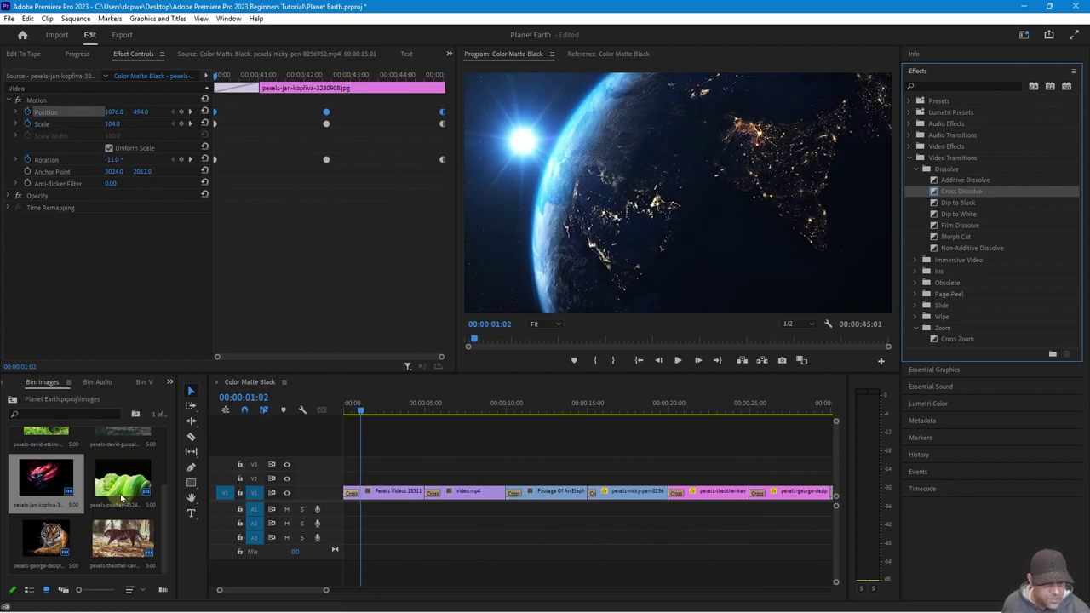
- Add the night lake clip Pexels Videos 4703.mp4 from the Video bin to track V1, directly after the red snake clip
{"action": "scroll", "coordinate": [122, 498], "scroll_direction": "up", "scroll_amount": 2}
{"action": "scroll", "coordinate": [101, 494], "scroll_direction": "up", "scroll_amount": 2}
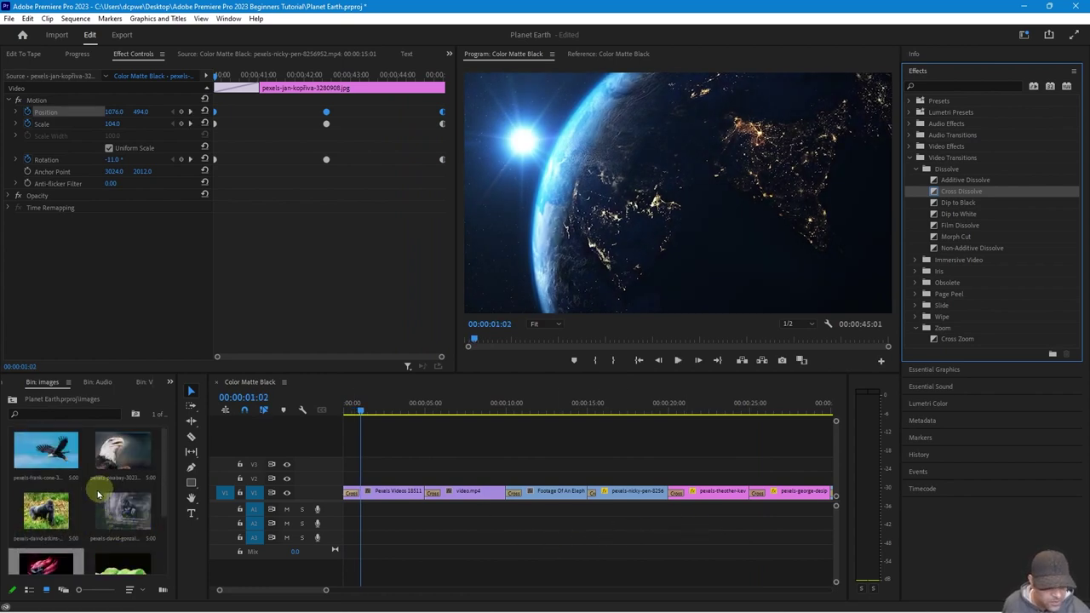
{"action": "left_click", "coordinate": [168, 382]}
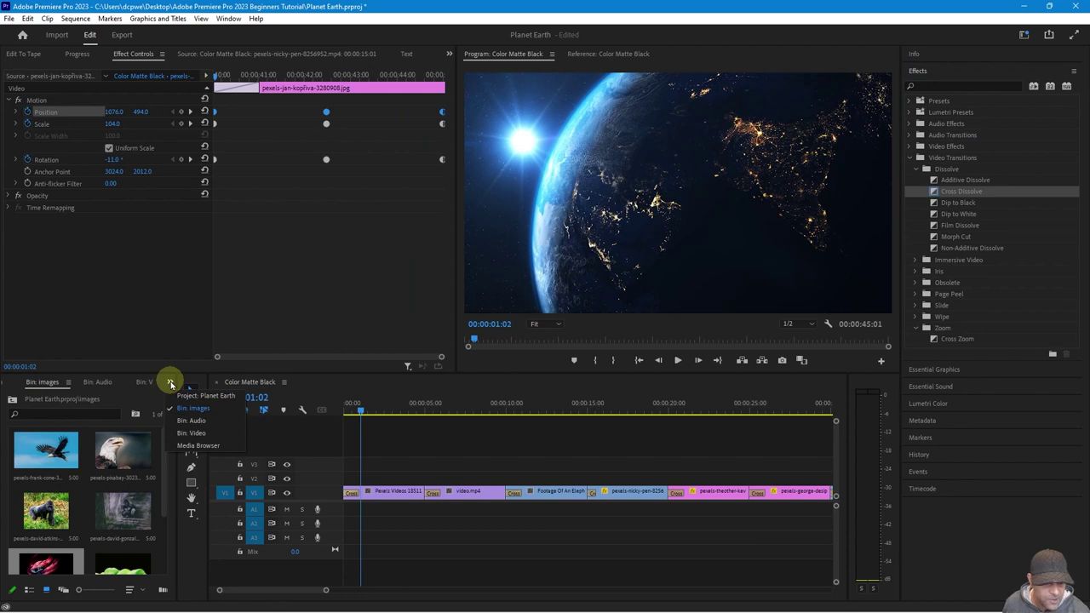
{"action": "left_click", "coordinate": [183, 433]}
{"action": "left_click", "coordinate": [612, 409]}
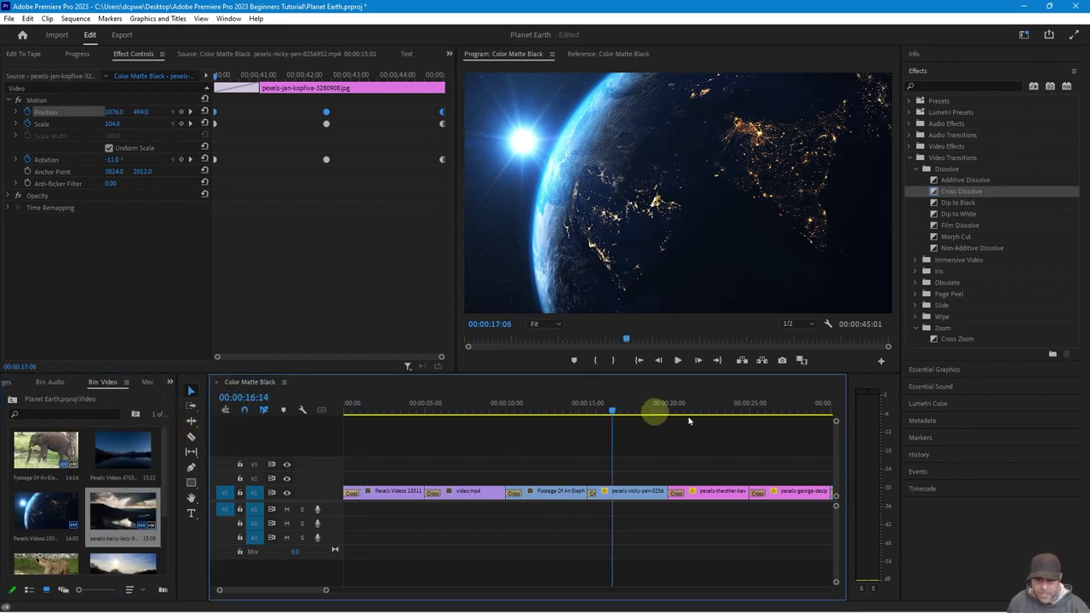
{"action": "key", "text": "space"}
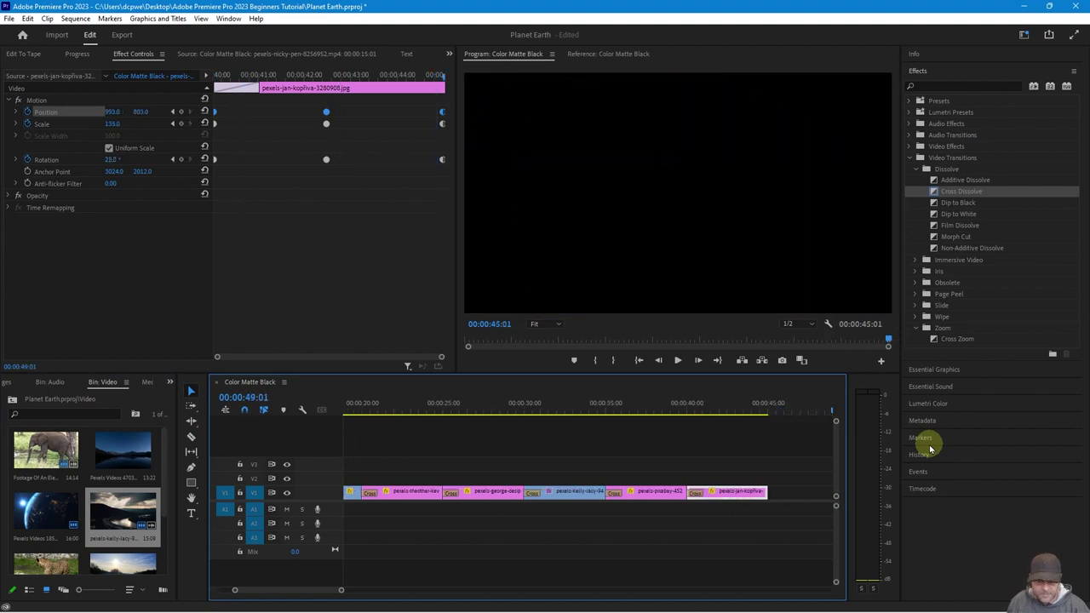
{"action": "left_click_drag", "start_coordinate": [773, 437], "coordinate": [691, 449]}
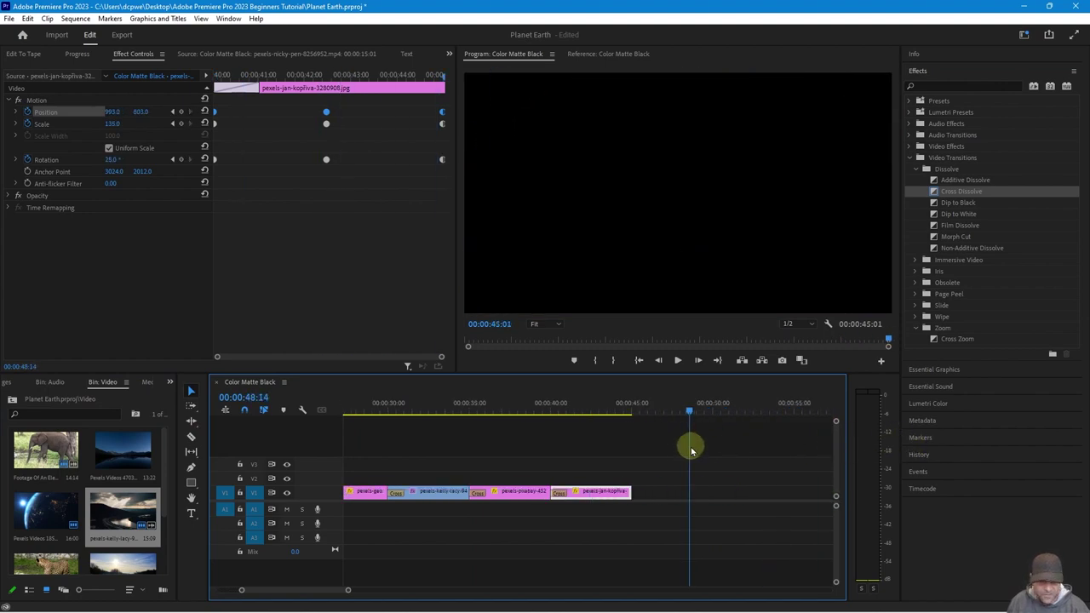
{"action": "scroll", "coordinate": [97, 537], "scroll_direction": "down", "scroll_amount": 2}
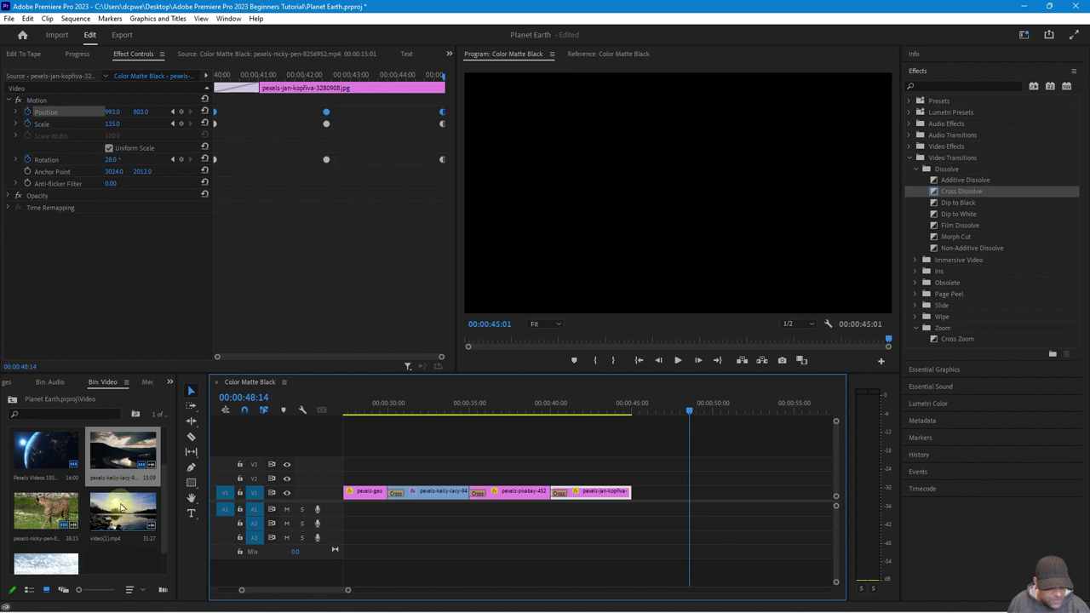
{"action": "scroll", "coordinate": [132, 462], "scroll_direction": "up", "scroll_amount": 2}
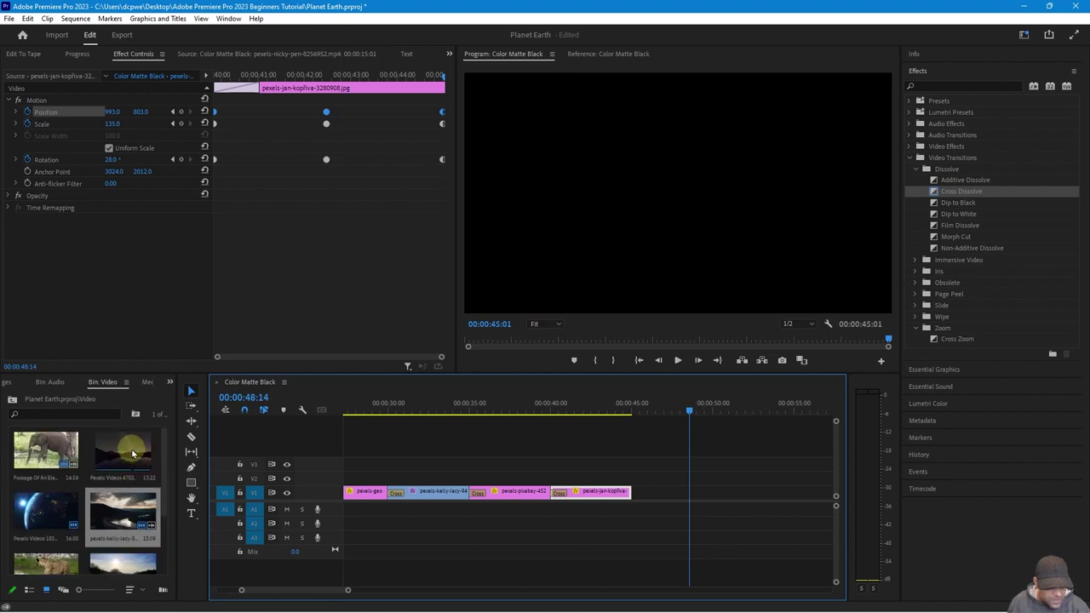
{"action": "left_click_drag", "start_coordinate": [108, 454], "coordinate": [667, 503]}
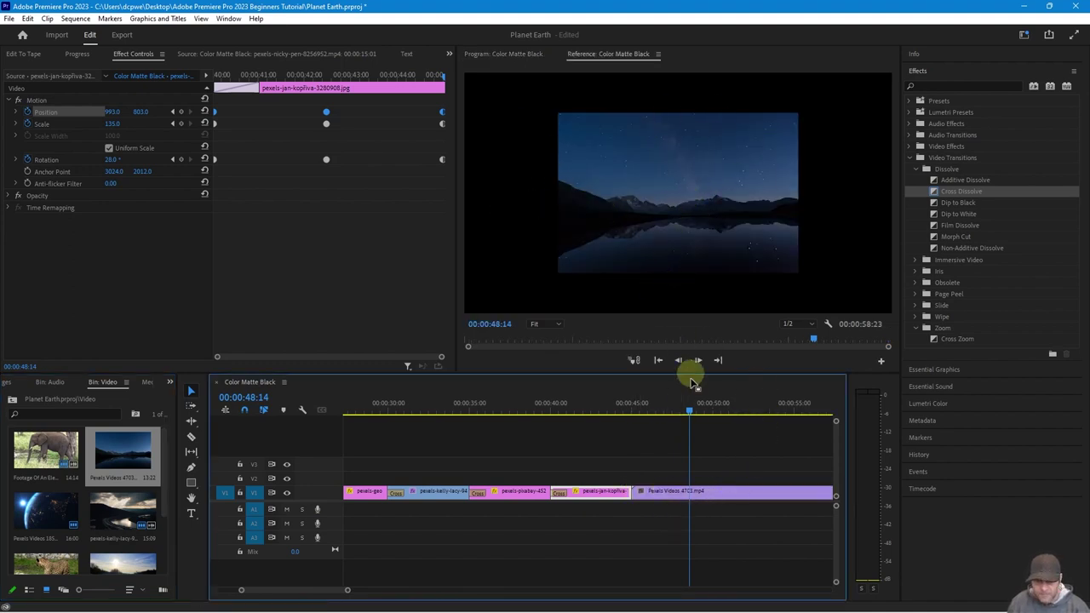
- Scale the night lake clip to frame size and increase its Scale until it fills the whole frame
{"action": "left_click_drag", "start_coordinate": [689, 405], "coordinate": [753, 426]}
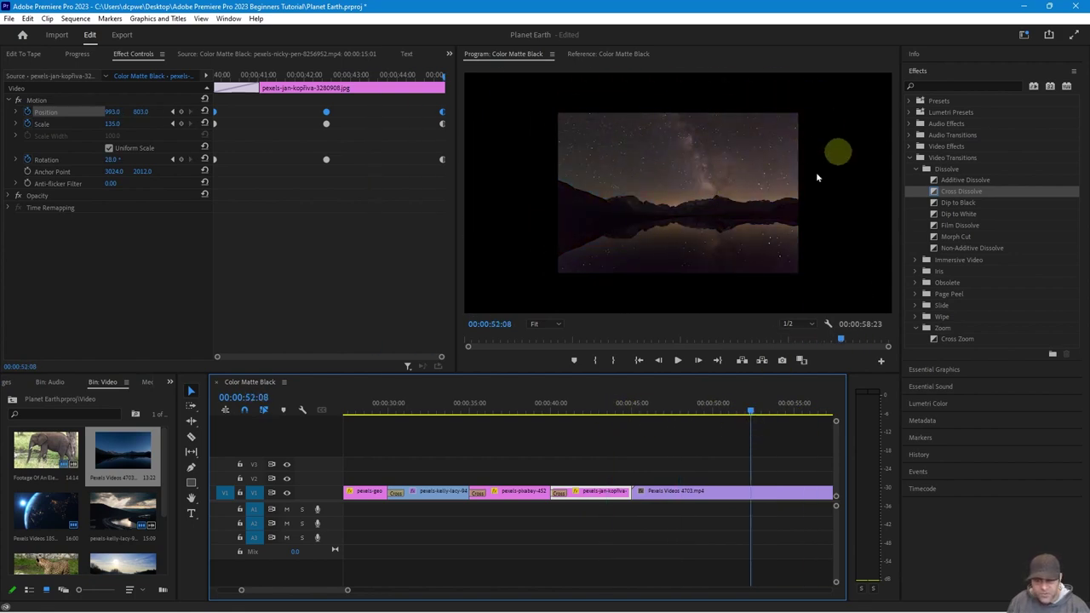
{"action": "left_click", "coordinate": [707, 502]}
{"action": "right_click", "coordinate": [700, 498]}
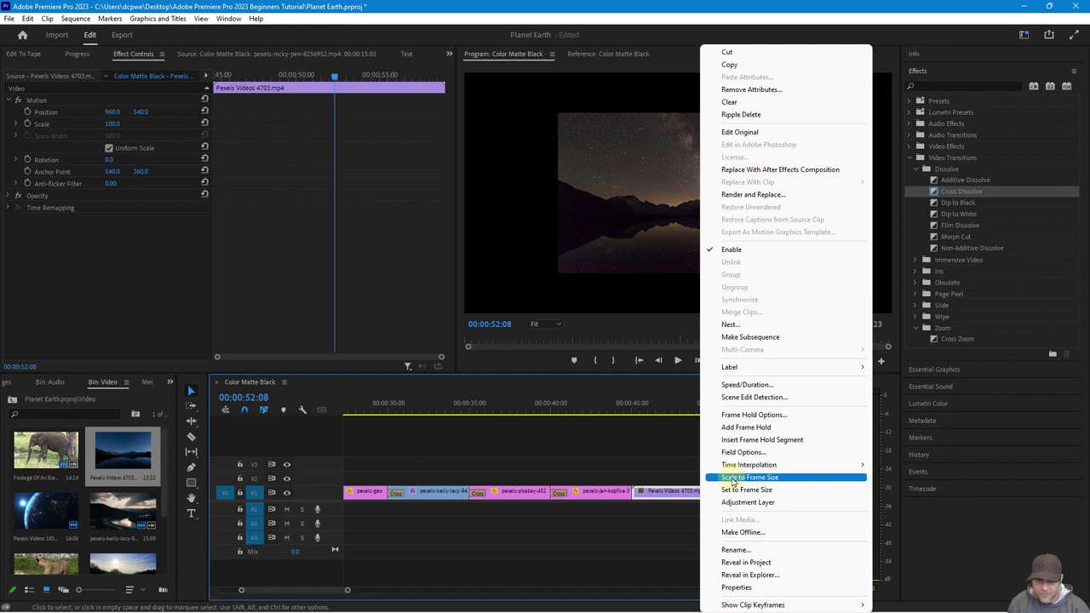
{"action": "left_click", "coordinate": [732, 480]}
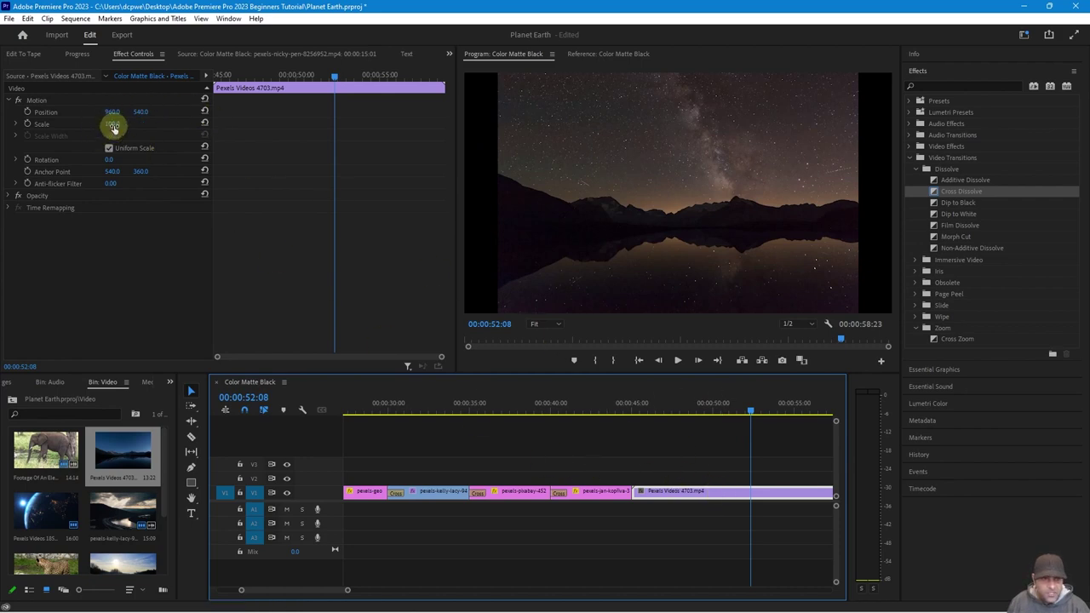
{"action": "left_click_drag", "start_coordinate": [112, 126], "coordinate": [135, 138]}
- Open the night lake clip in the Source monitor and mark its Out point at 00:00:05:00
{"action": "left_click", "coordinate": [624, 411]}
{"action": "left_click_drag", "start_coordinate": [629, 413], "coordinate": [579, 473]}
{"action": "double_click", "coordinate": [620, 494]}
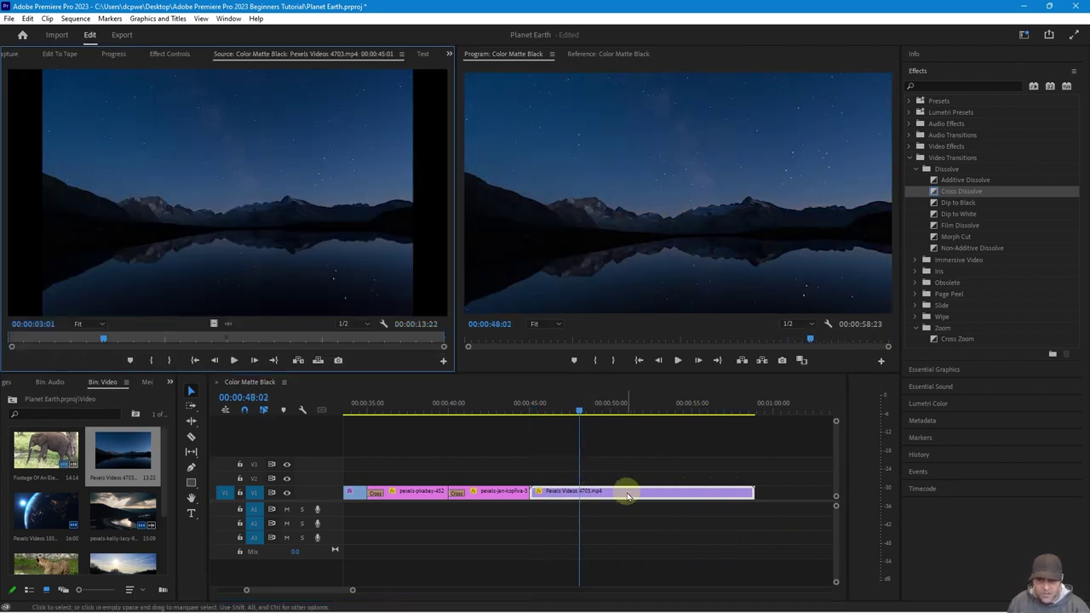
{"action": "left_click_drag", "start_coordinate": [103, 339], "coordinate": [161, 368]}
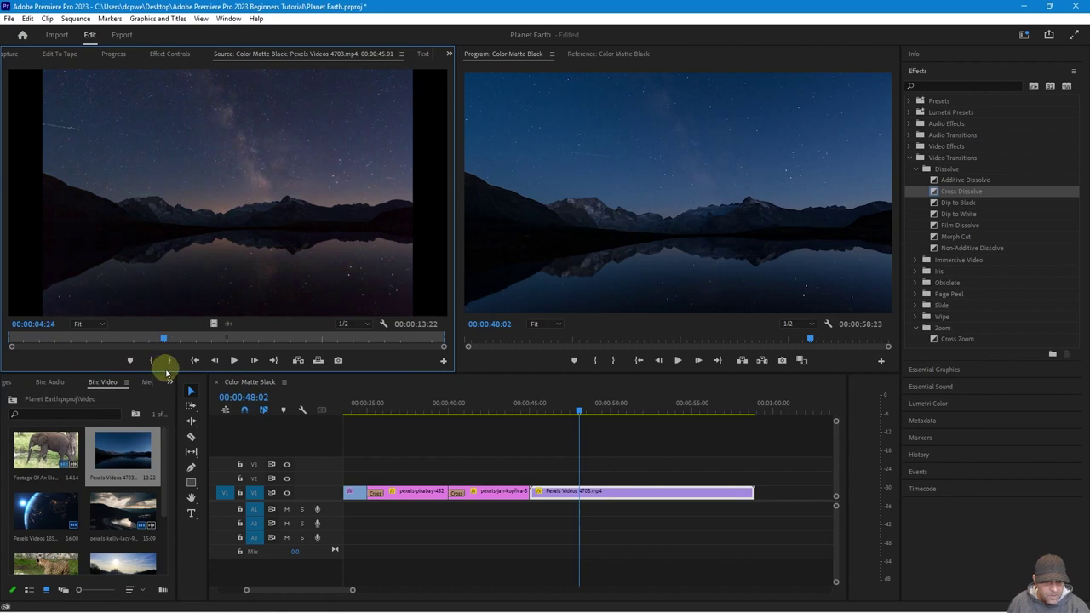
{"action": "left_click_drag", "start_coordinate": [171, 375], "coordinate": [164, 365]}
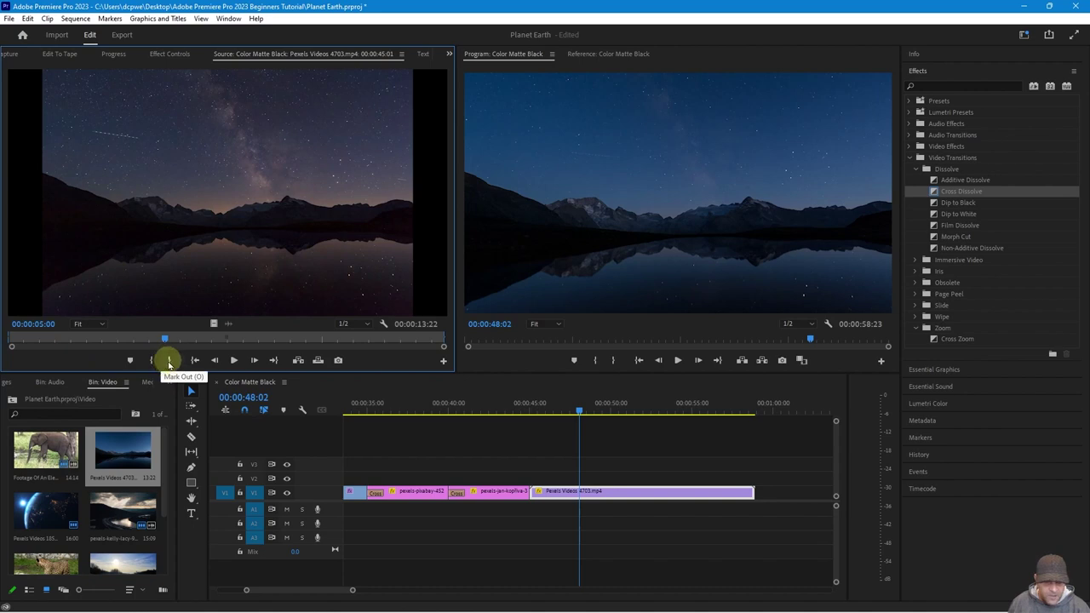
{"action": "left_click", "coordinate": [169, 360]}
- Scrub through the trimmed night lake clip in both the sequence and the Source monitor to review it
{"action": "left_click", "coordinate": [517, 410]}
{"action": "left_click_drag", "start_coordinate": [516, 409], "coordinate": [571, 415]}
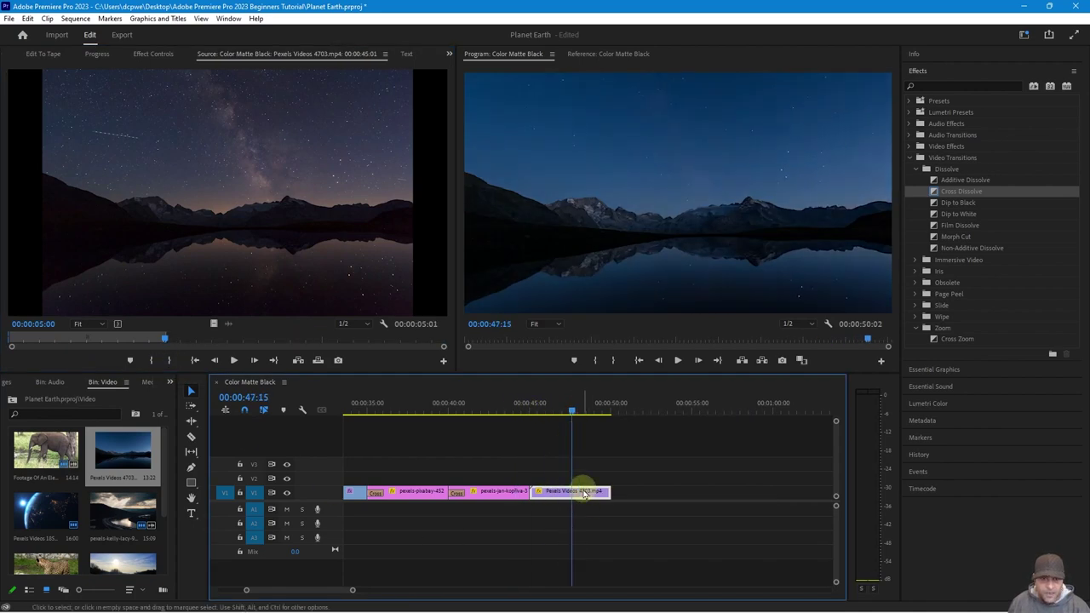
{"action": "left_click", "coordinate": [72, 335]}
{"action": "left_click_drag", "start_coordinate": [164, 338], "coordinate": [83, 356]}
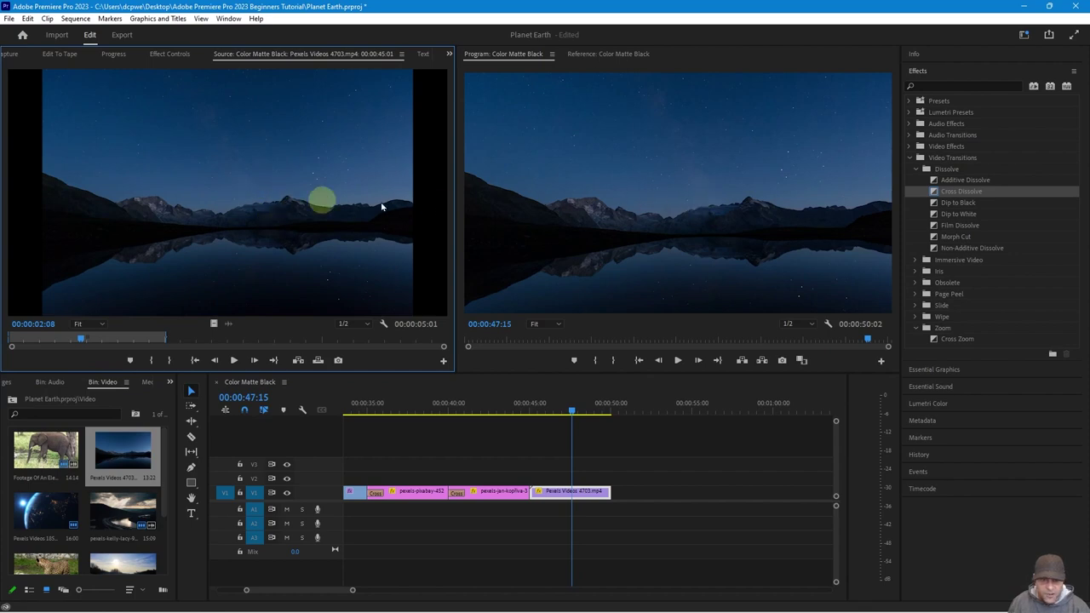
{"action": "left_click", "coordinate": [591, 493]}
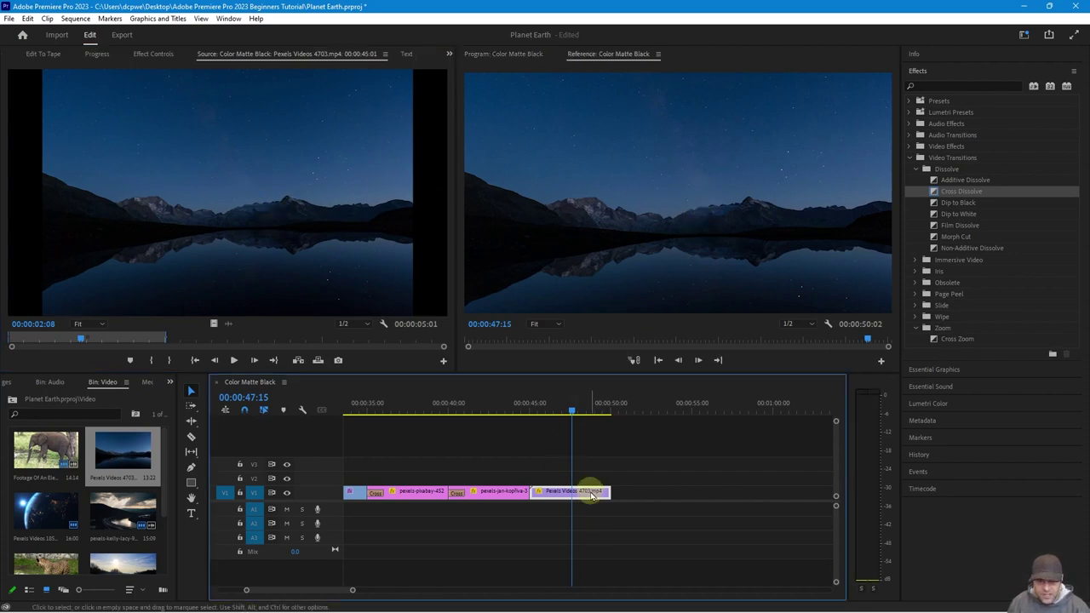
- Auto-correct the night lake clip with Lumetri Color, set Temperature to -23.8 and Tint to 100, and scrub through the result
{"action": "left_click", "coordinate": [929, 405]}
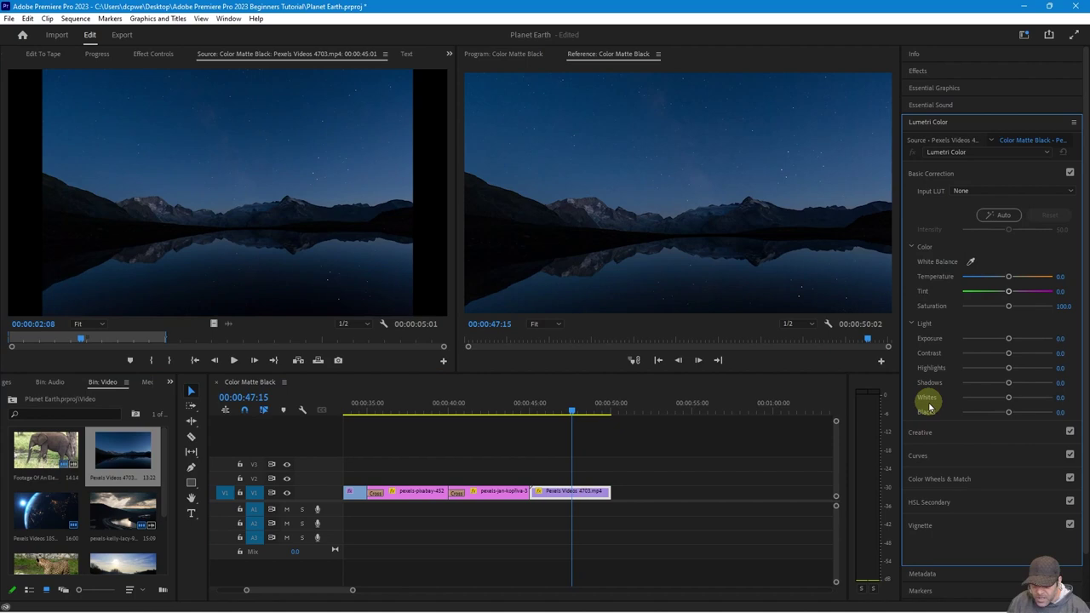
{"action": "left_click", "coordinate": [1003, 217]}
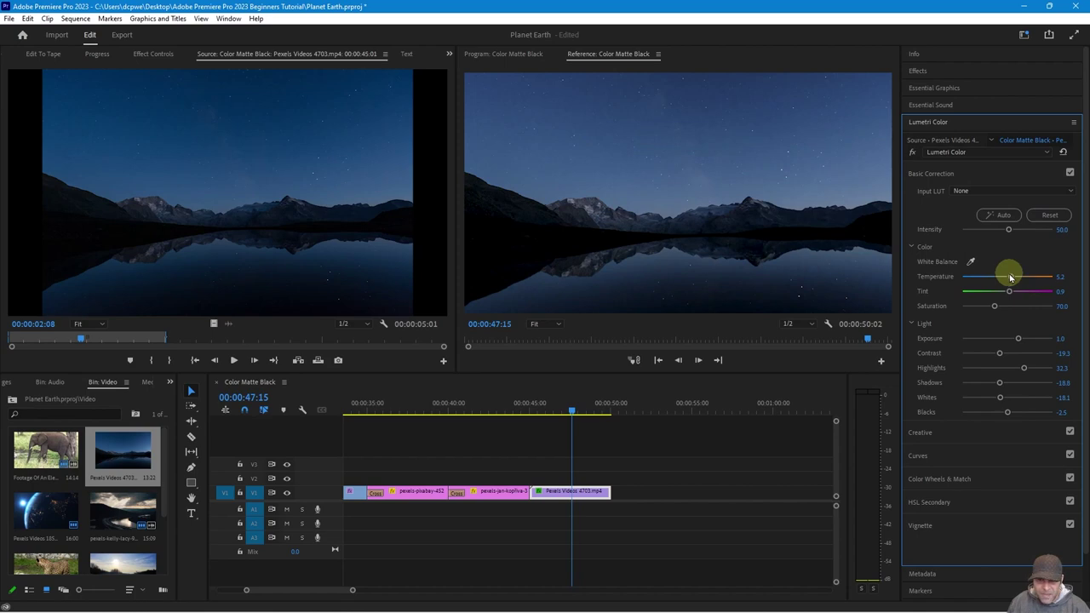
{"action": "left_click_drag", "start_coordinate": [1054, 286], "coordinate": [1083, 297]}
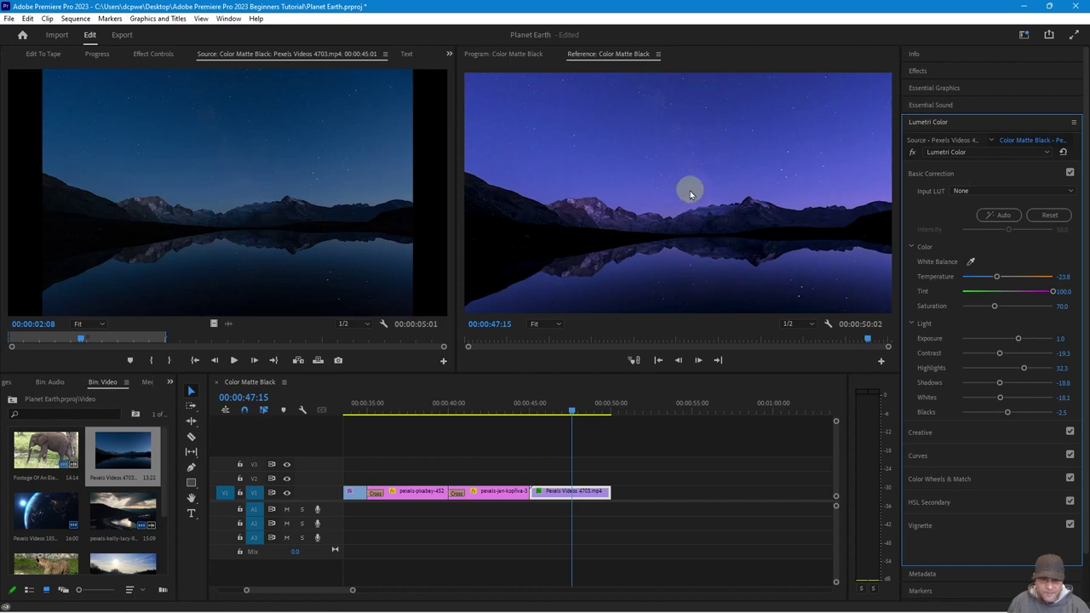
{"action": "mouse_move", "coordinate": [571, 415]}
{"action": "left_mouse_down"}
{"action": "mouse_move", "coordinate": [494, 414]}
{"action": "mouse_move", "coordinate": [568, 430]}
{"action": "left_mouse_up"}
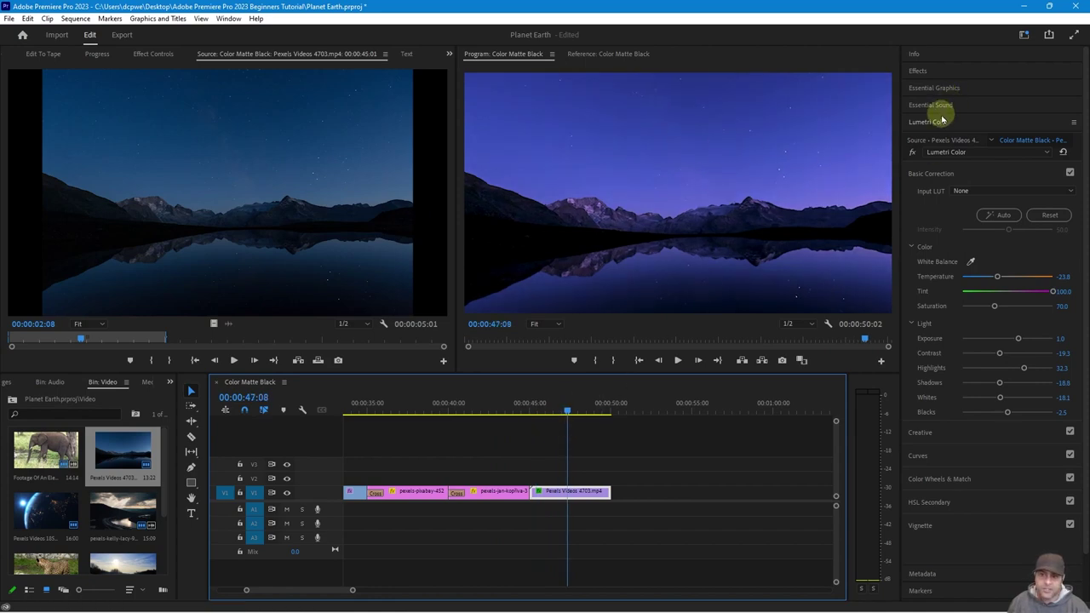
- Apply a Cross Dissolve between the red snake and night lake clips and play back the transition
{"action": "left_click", "coordinate": [919, 71]}
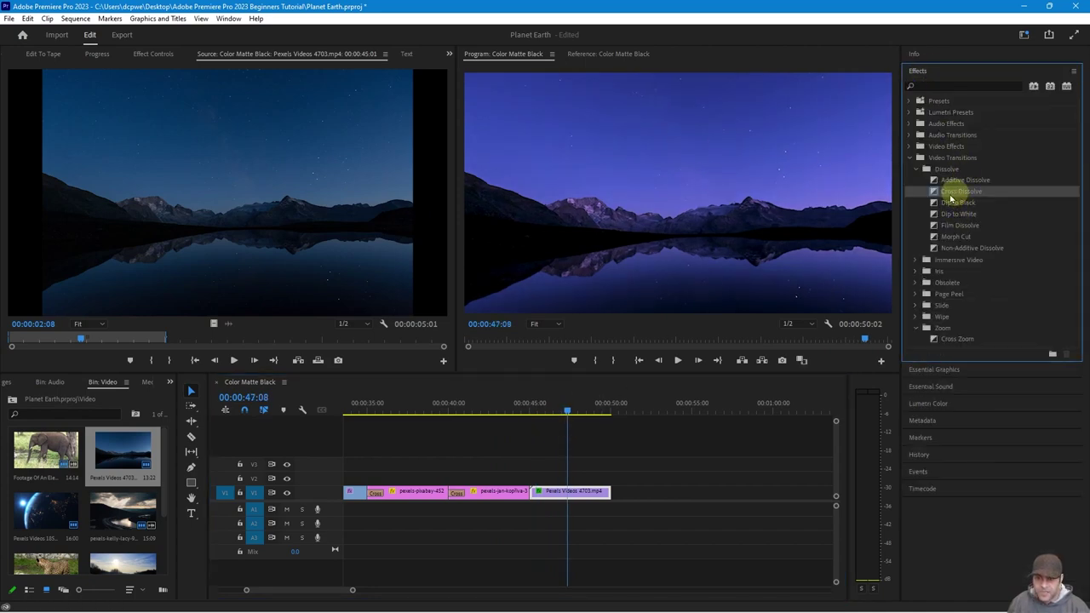
{"action": "left_click_drag", "start_coordinate": [951, 198], "coordinate": [535, 494]}
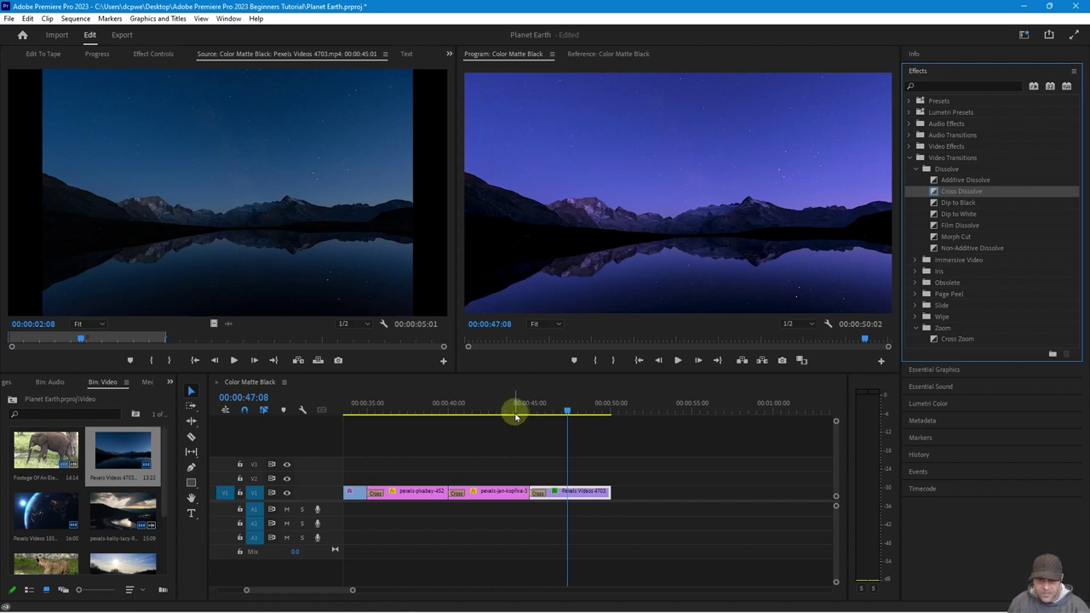
{"action": "left_click", "coordinate": [515, 415]}
{"action": "key", "text": "space"}
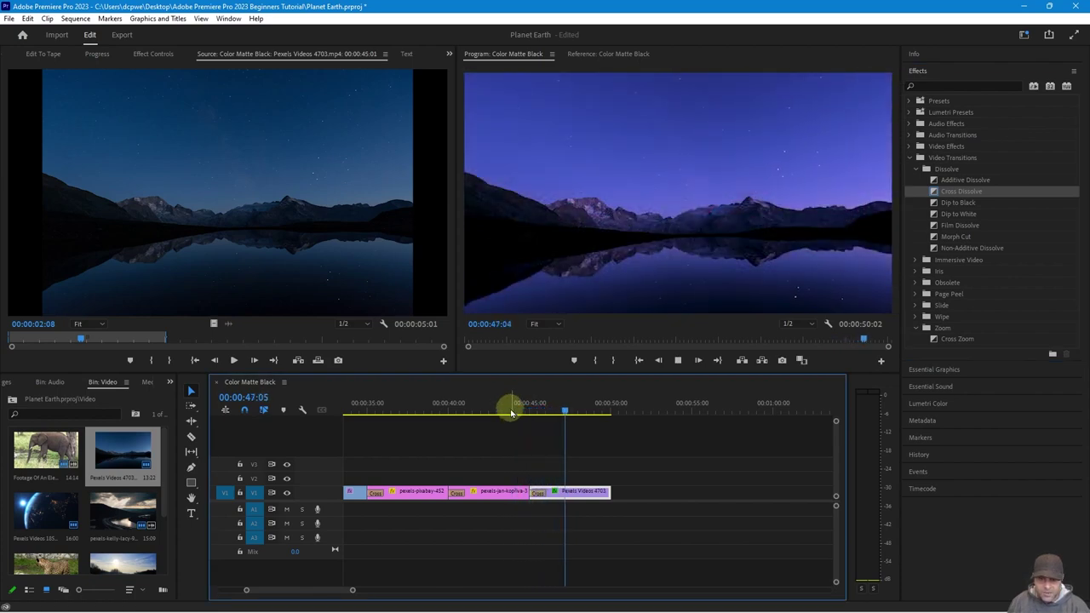
{"action": "left_click", "coordinate": [496, 413]}
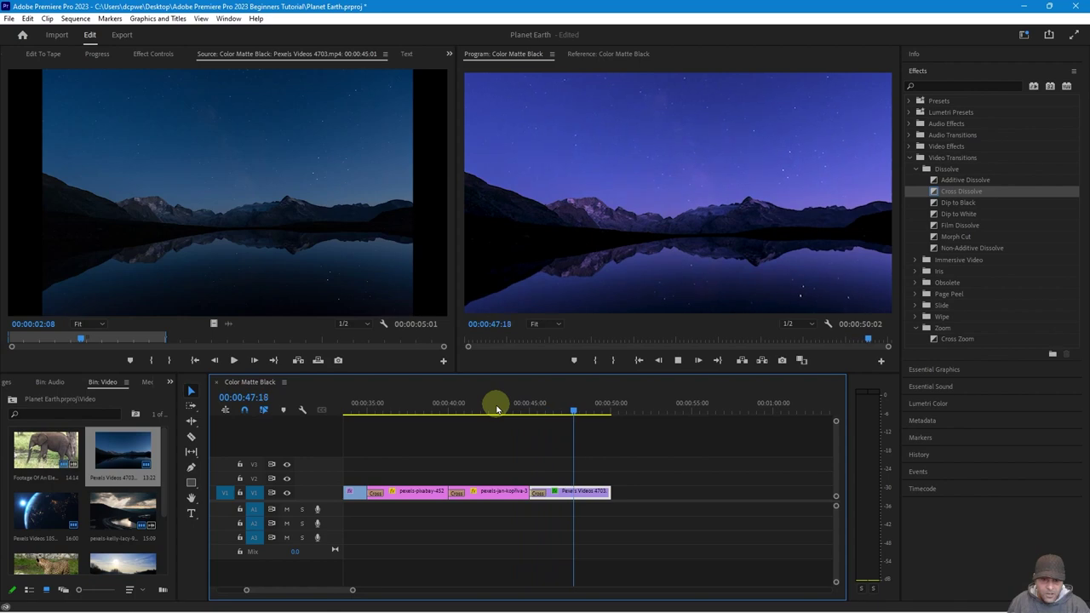
{"action": "left_click", "coordinate": [450, 410]}
{"action": "key", "text": "space"}
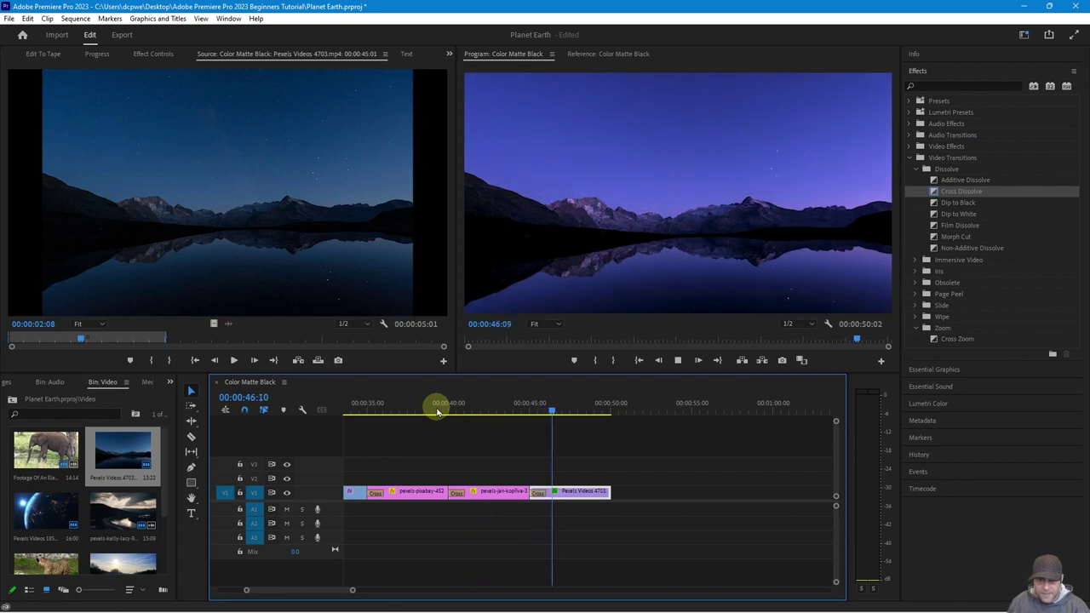
{"action": "key", "text": "space"}
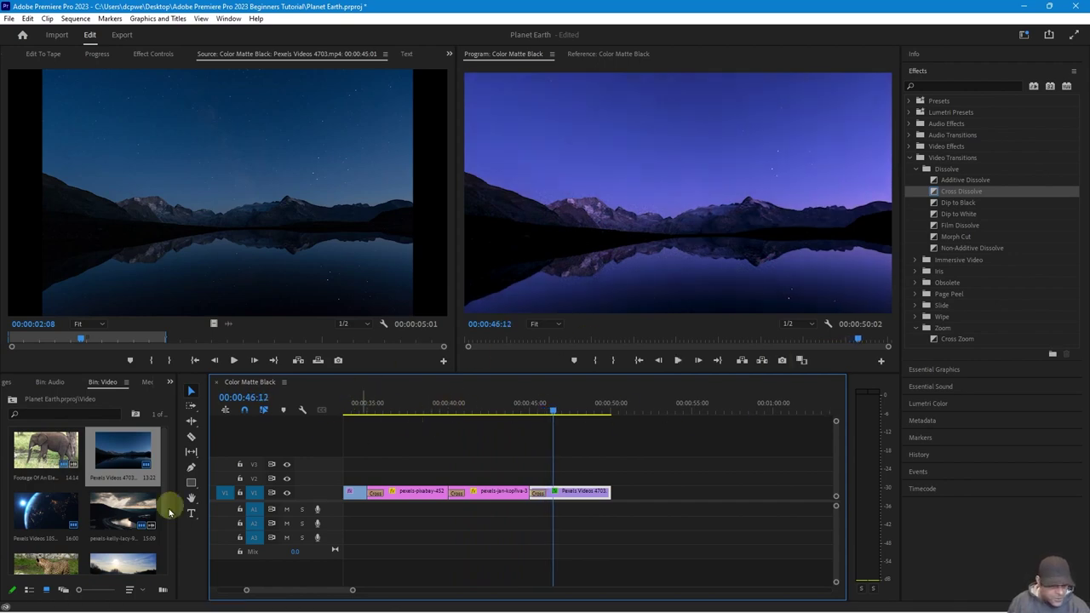
- Add pexels-pixabay-302345.jpg and the flying eagle image from the Images bin to track V1, directly after the night lake clip
{"action": "left_click", "coordinate": [169, 381]}
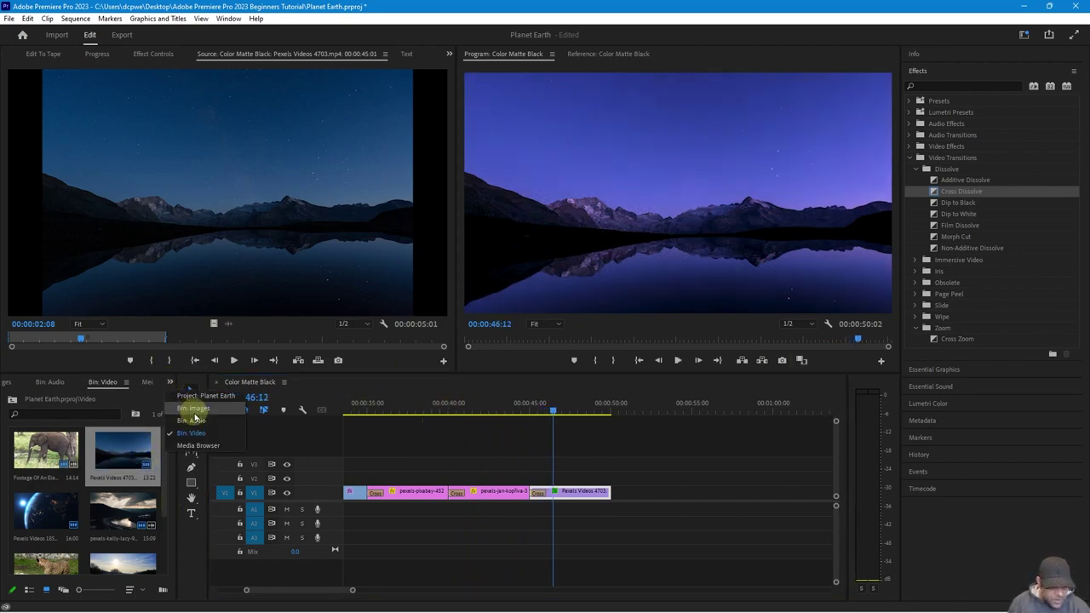
{"action": "left_click", "coordinate": [197, 409]}
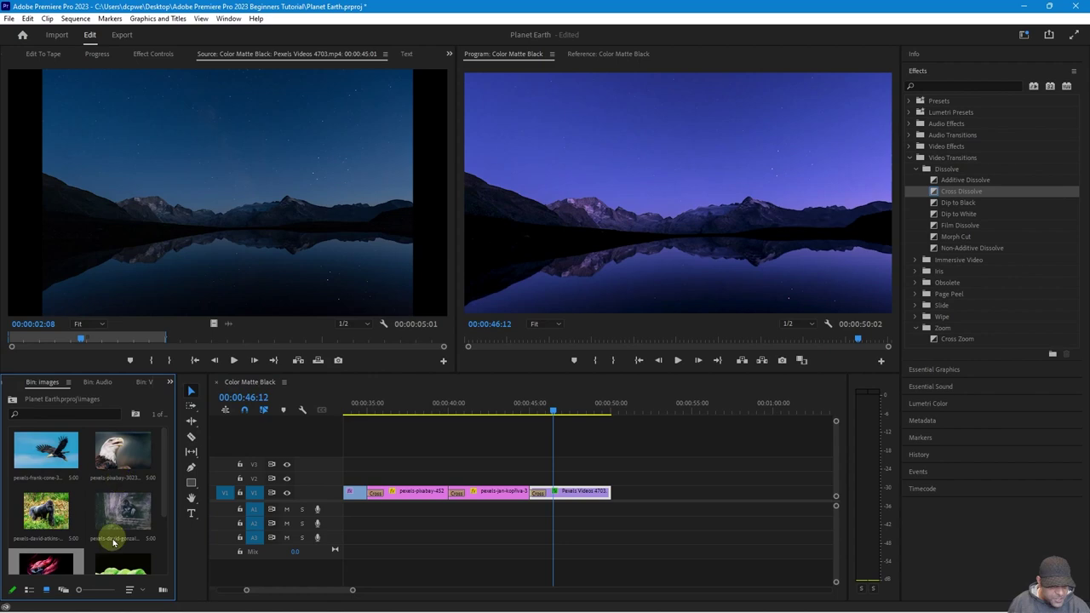
{"action": "left_click_drag", "start_coordinate": [119, 454], "coordinate": [636, 509]}
{"action": "left_click_drag", "start_coordinate": [52, 437], "coordinate": [693, 506]}
{"action": "left_click_drag", "start_coordinate": [596, 406], "coordinate": [678, 433]}
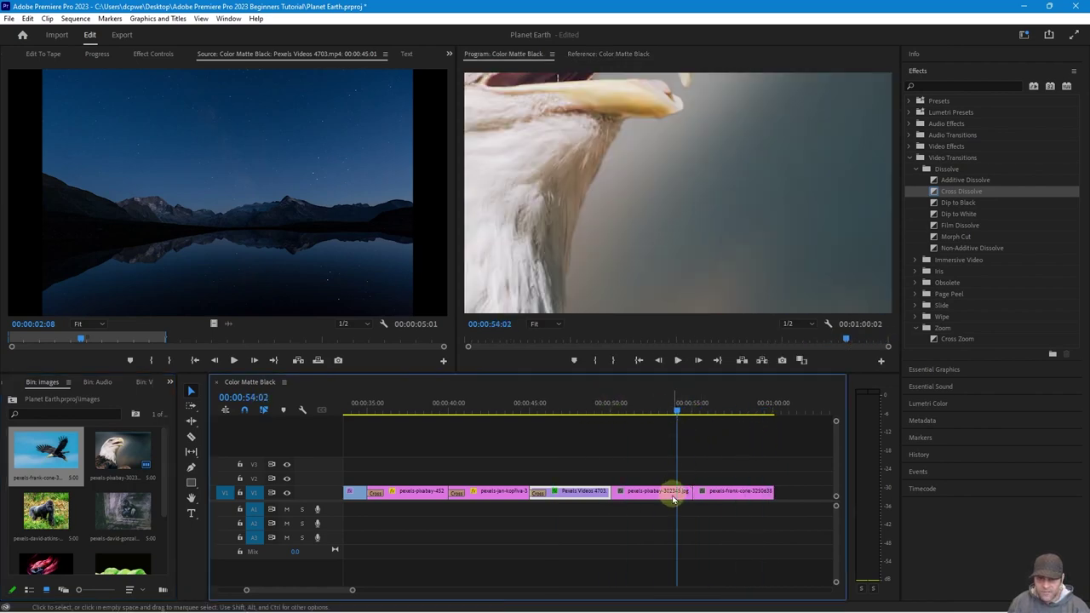
- Scale both eagle images to frame size together and scrub over the eagle portrait to check the fit
{"action": "left_click_drag", "start_coordinate": [770, 552], "coordinate": [652, 482]}
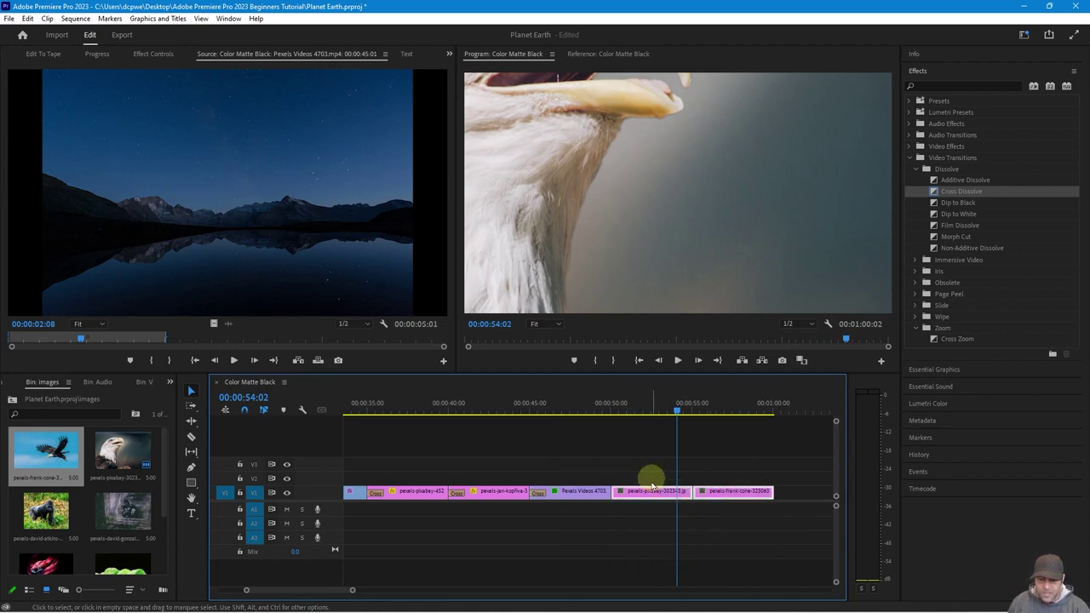
{"action": "left_click", "coordinate": [577, 571]}
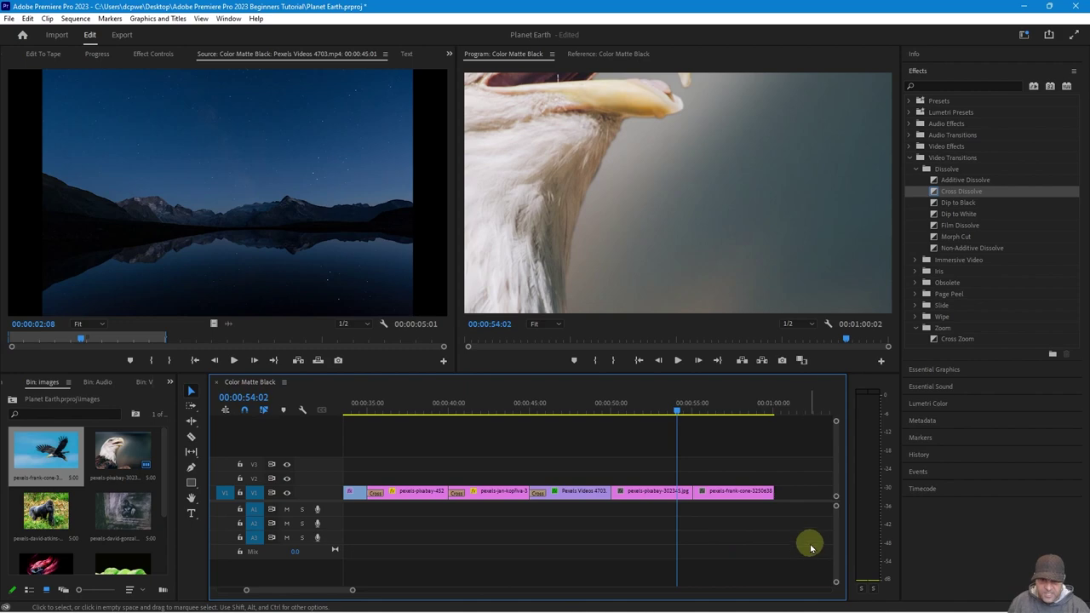
{"action": "left_click_drag", "start_coordinate": [809, 560], "coordinate": [669, 464]}
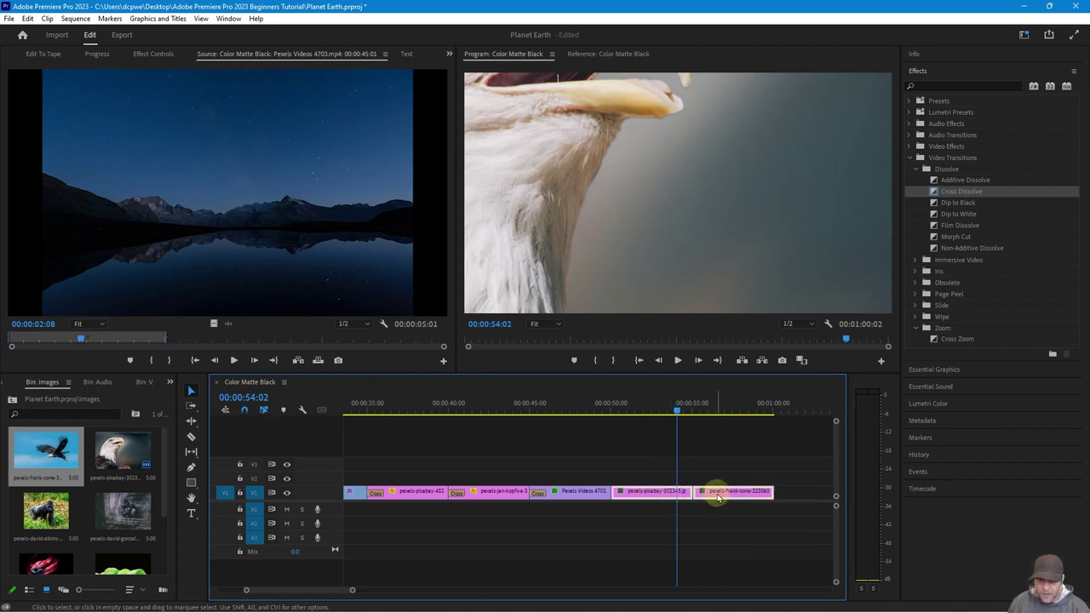
{"action": "right_click", "coordinate": [720, 494]}
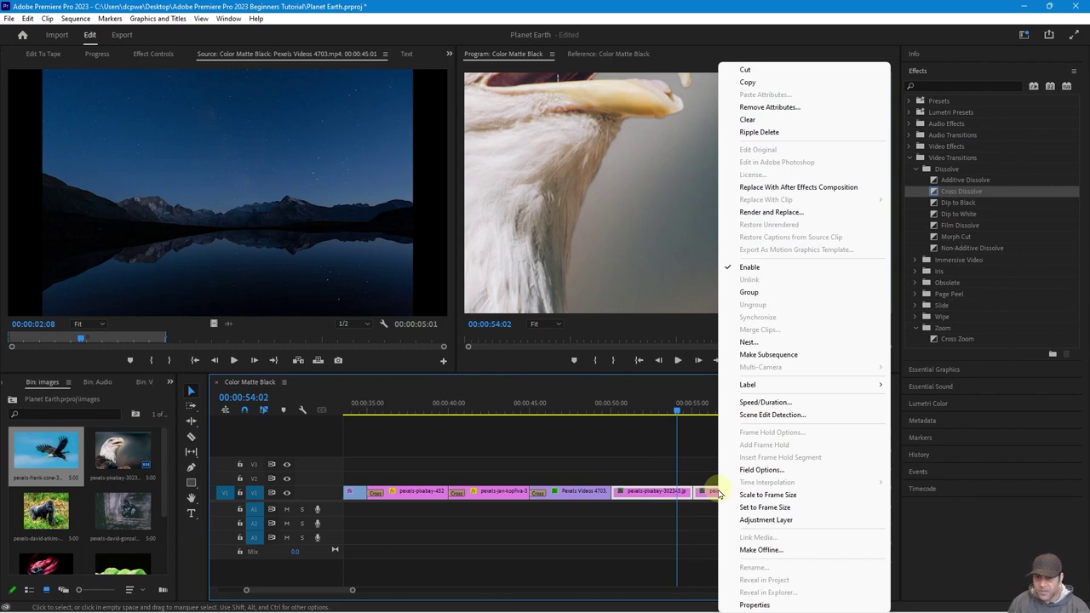
{"action": "left_click", "coordinate": [747, 496]}
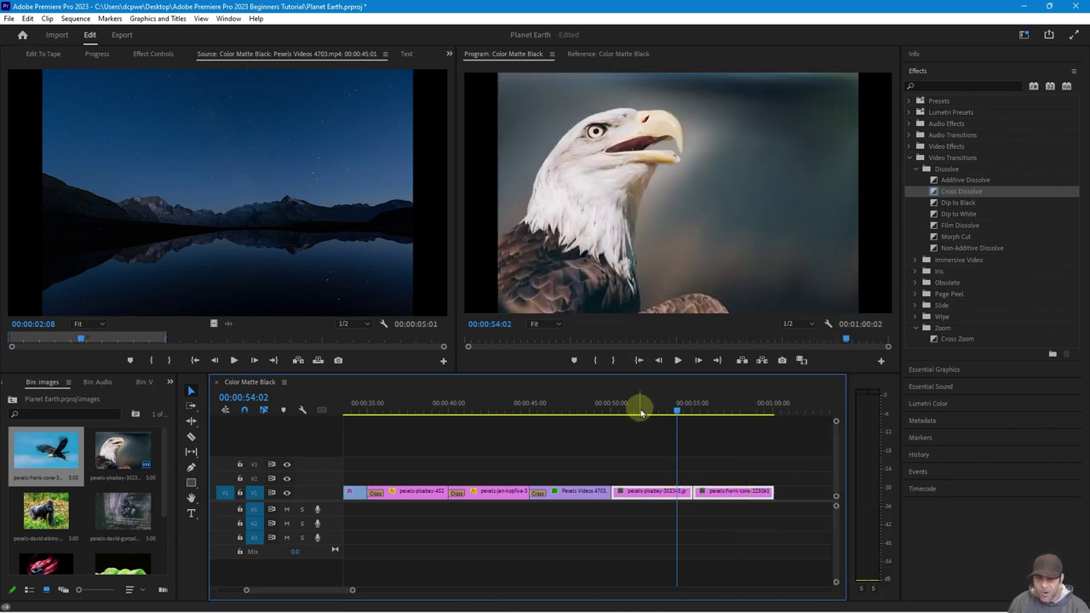
{"action": "left_click_drag", "start_coordinate": [674, 410], "coordinate": [655, 430]}
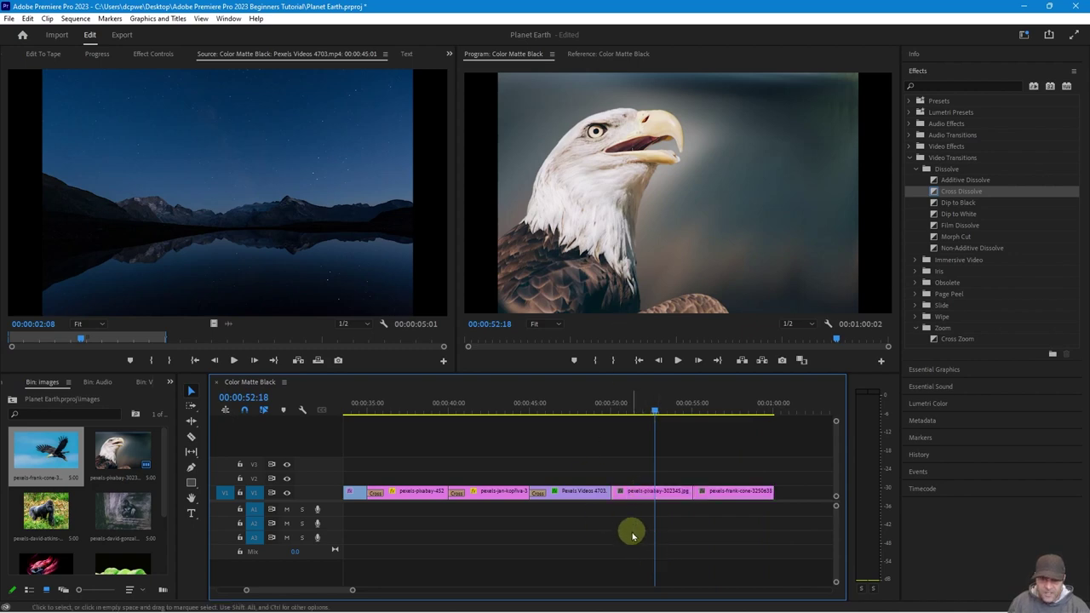
- At the start of the eagle portrait clip, set its Scale to 129 and its vertical Position to 578
{"action": "double_click", "coordinate": [639, 492]}
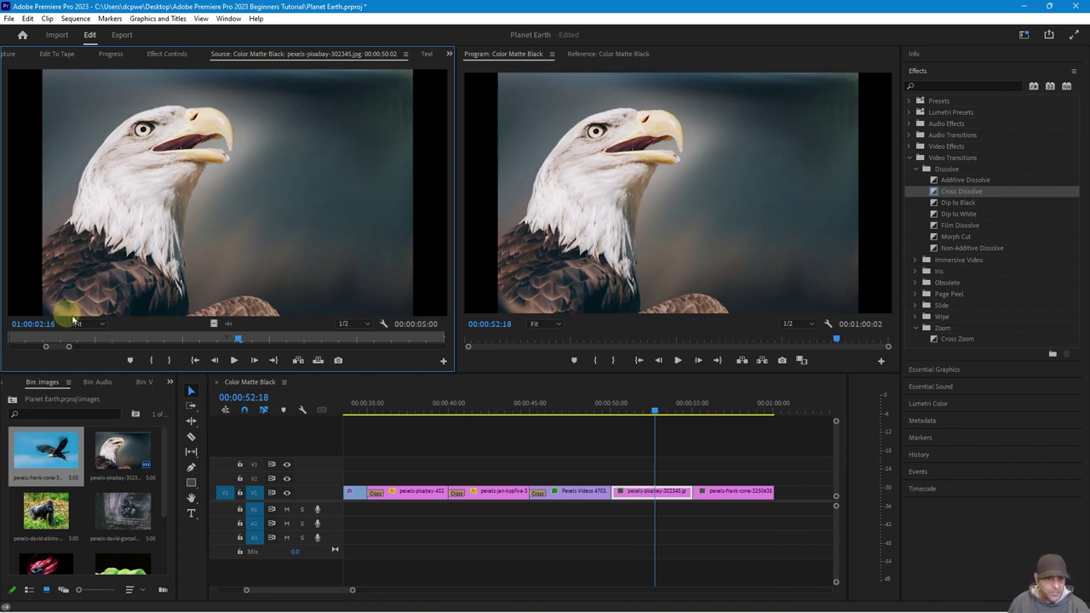
{"action": "left_click", "coordinate": [158, 56]}
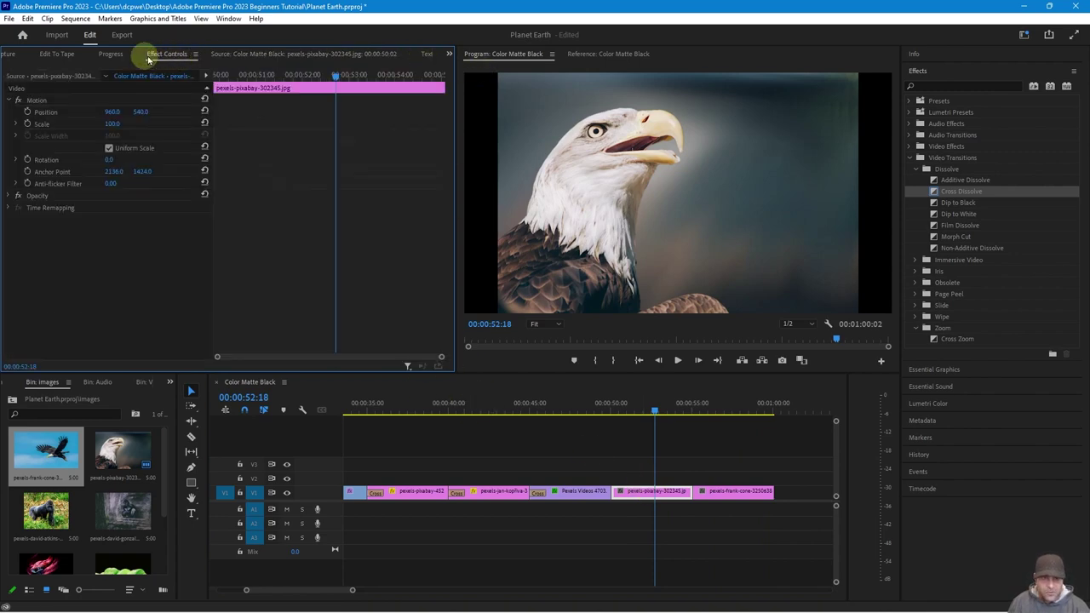
{"action": "left_click", "coordinate": [448, 54]}
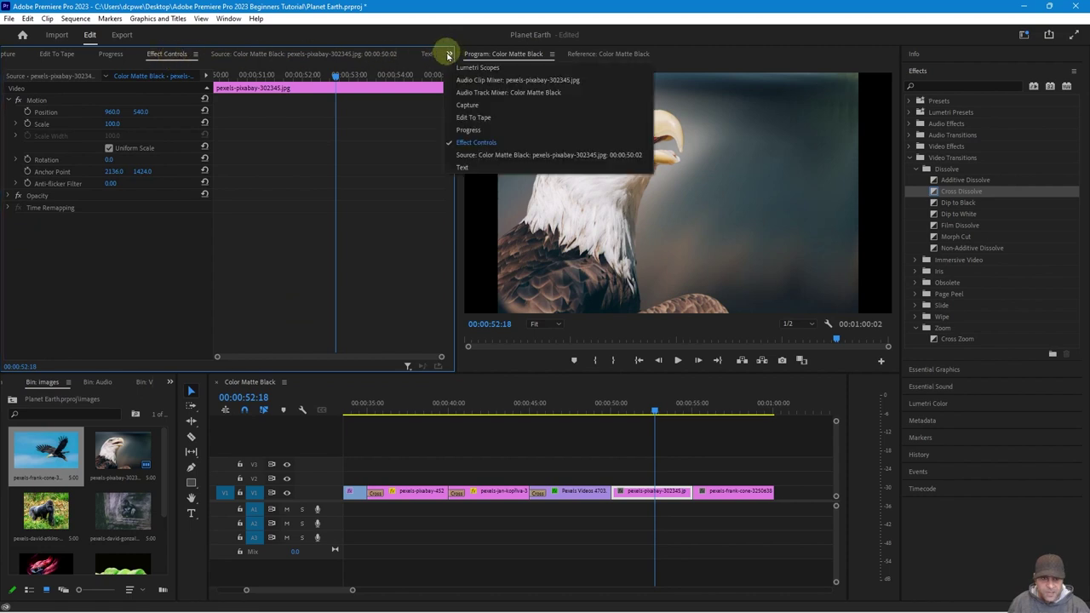
{"action": "left_click", "coordinate": [467, 143]}
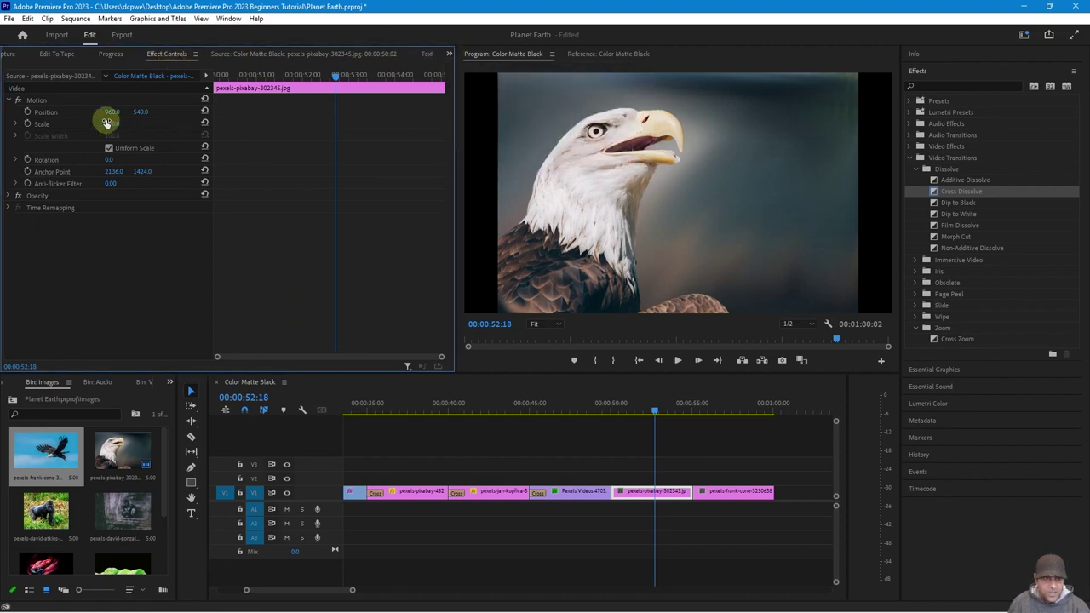
{"action": "left_click_drag", "start_coordinate": [335, 78], "coordinate": [154, 84]}
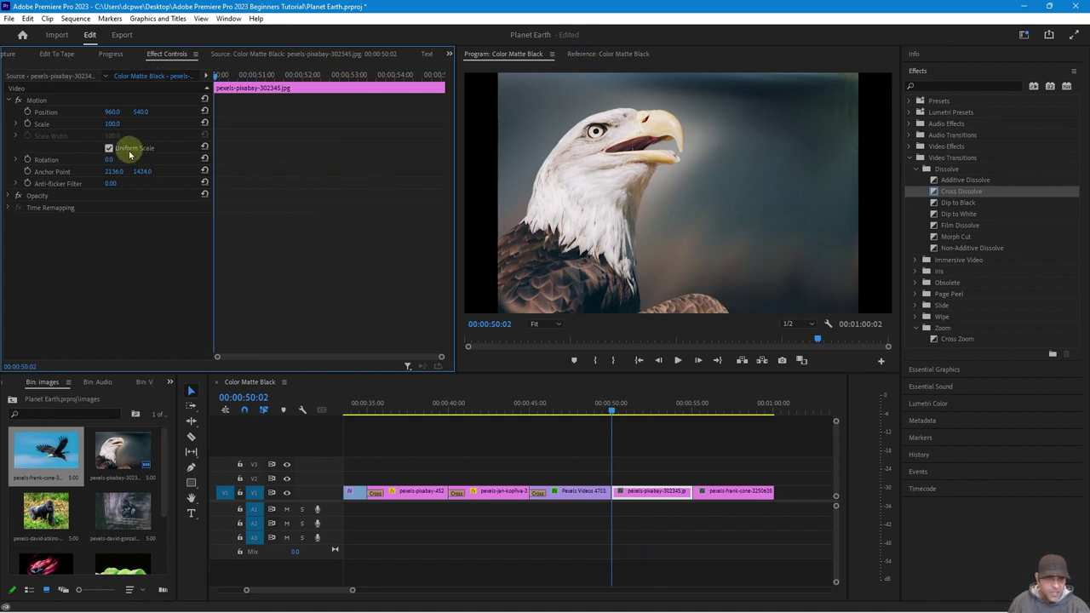
{"action": "left_click_drag", "start_coordinate": [110, 126], "coordinate": [131, 126]}
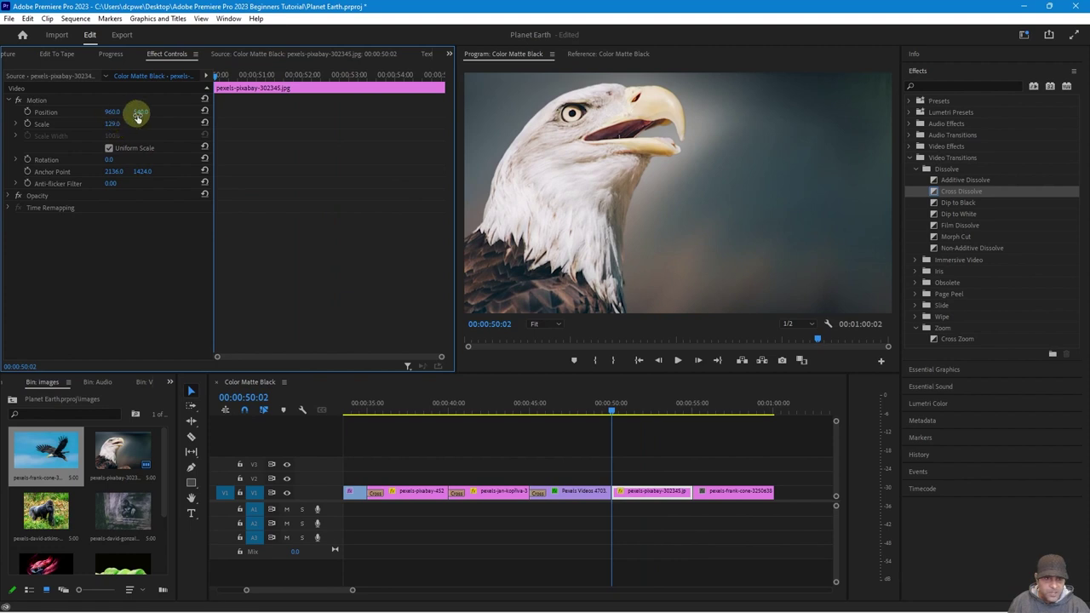
{"action": "left_click_drag", "start_coordinate": [141, 111], "coordinate": [180, 132]}
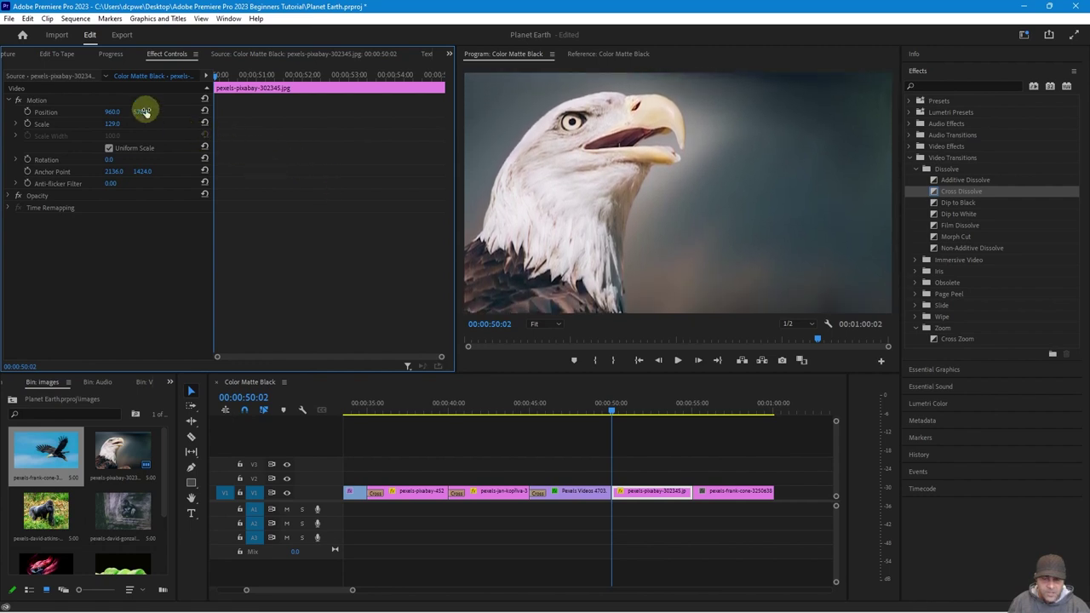
- Turn on keyframing for Position, Scale and Rotation at the eagle portrait clip's first frame
{"action": "left_click", "coordinate": [27, 112]}
{"action": "left_click", "coordinate": [27, 124]}
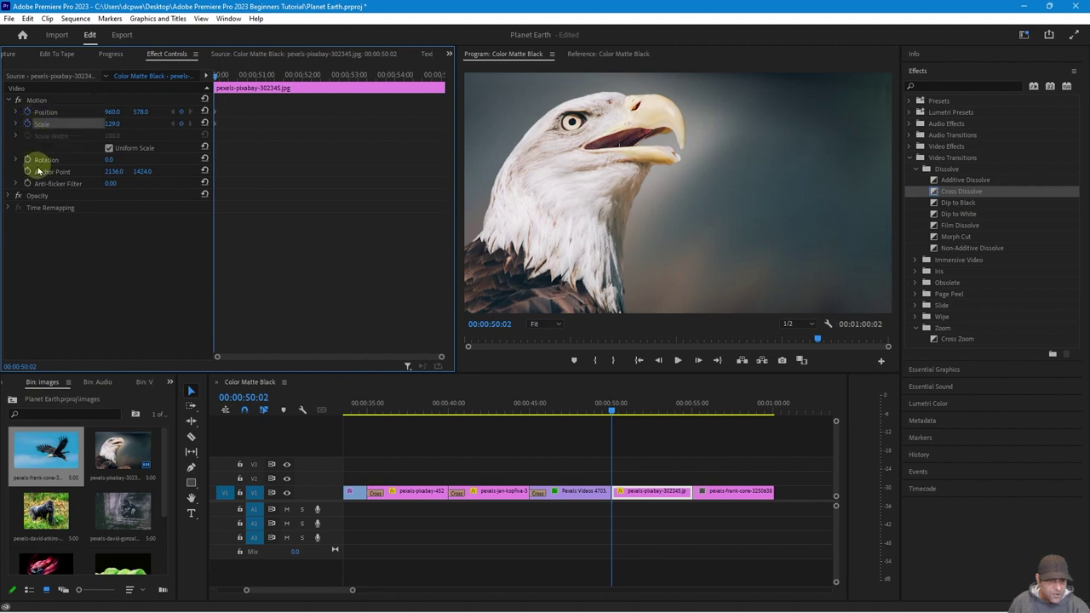
{"action": "left_click", "coordinate": [28, 161]}
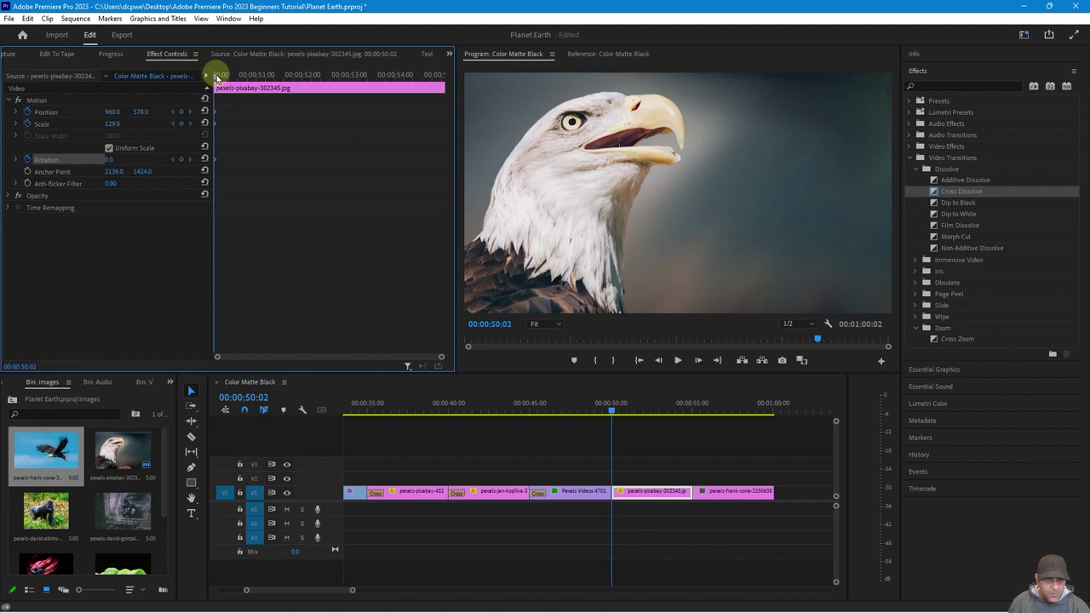
- Add Position, Scale and Rotation keyframes with the same values on the eagle portrait clip's last frame, 00:00:55:01
{"action": "left_click_drag", "start_coordinate": [215, 77], "coordinate": [481, 111]}
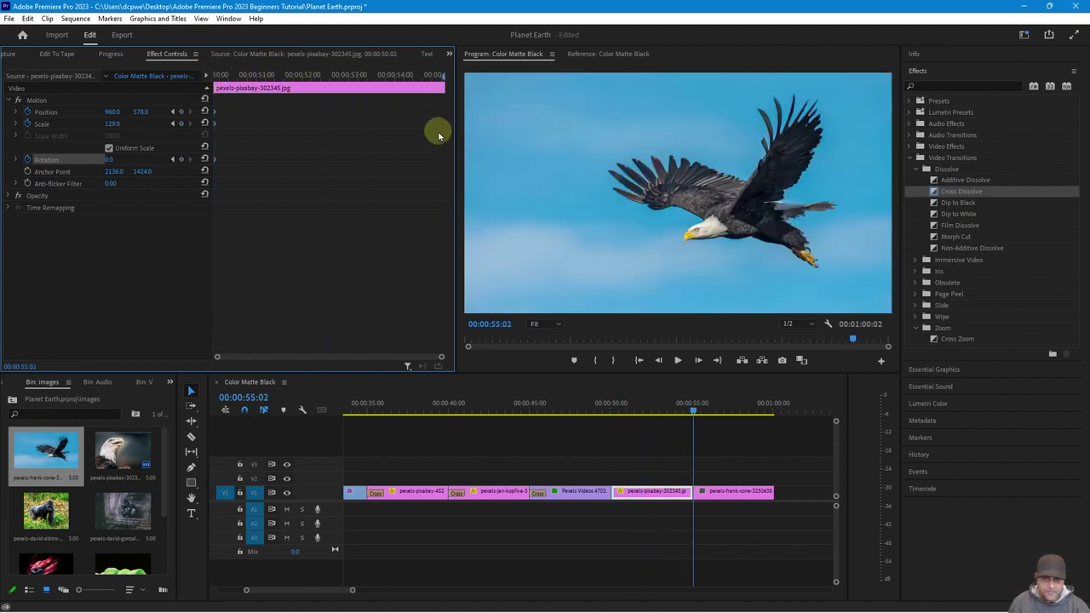
{"action": "key", "text": "Left"}
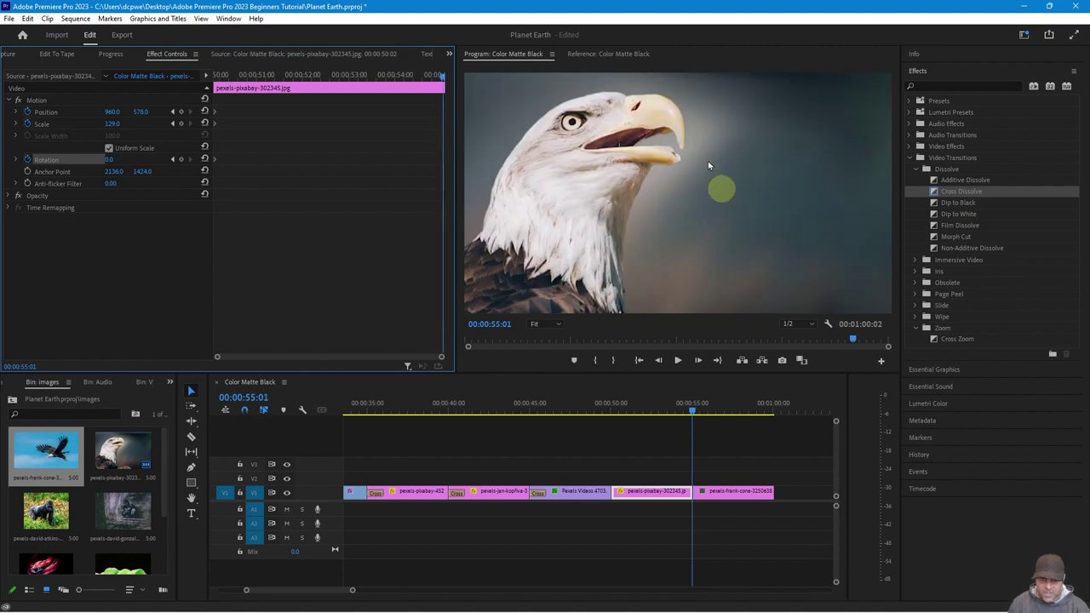
{"action": "left_click", "coordinate": [181, 112]}
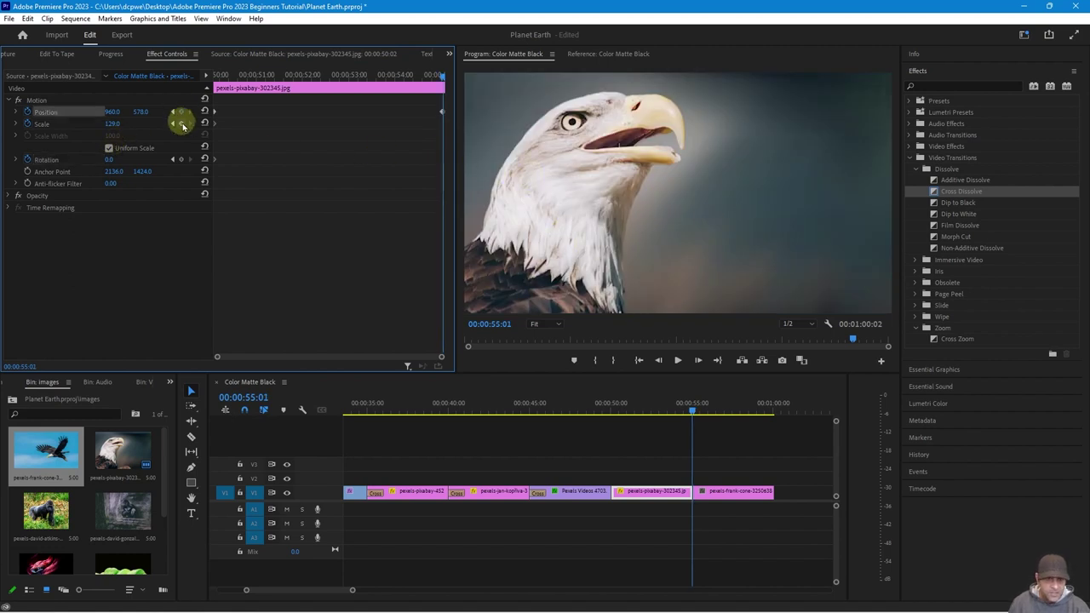
{"action": "left_click", "coordinate": [180, 124]}
{"action": "left_click", "coordinate": [180, 159]}
- On the eagle portrait's starting keyframes, set Rotation to 5°, Scale to 142 and vertical Position to 630
{"action": "left_click_drag", "start_coordinate": [445, 78], "coordinate": [187, 92]}
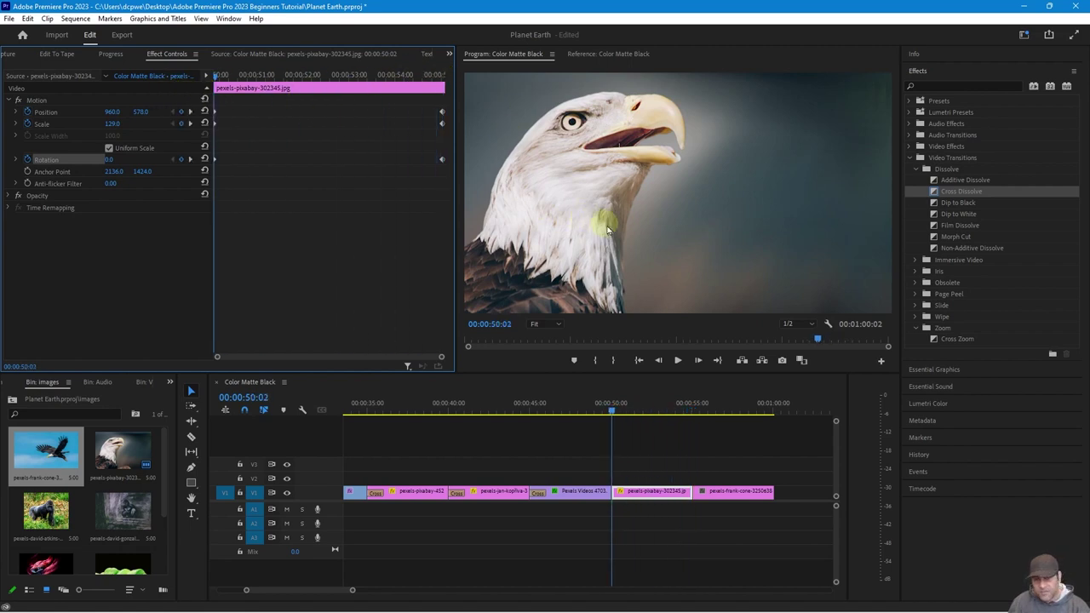
{"action": "left_click_drag", "start_coordinate": [108, 161], "coordinate": [117, 160]}
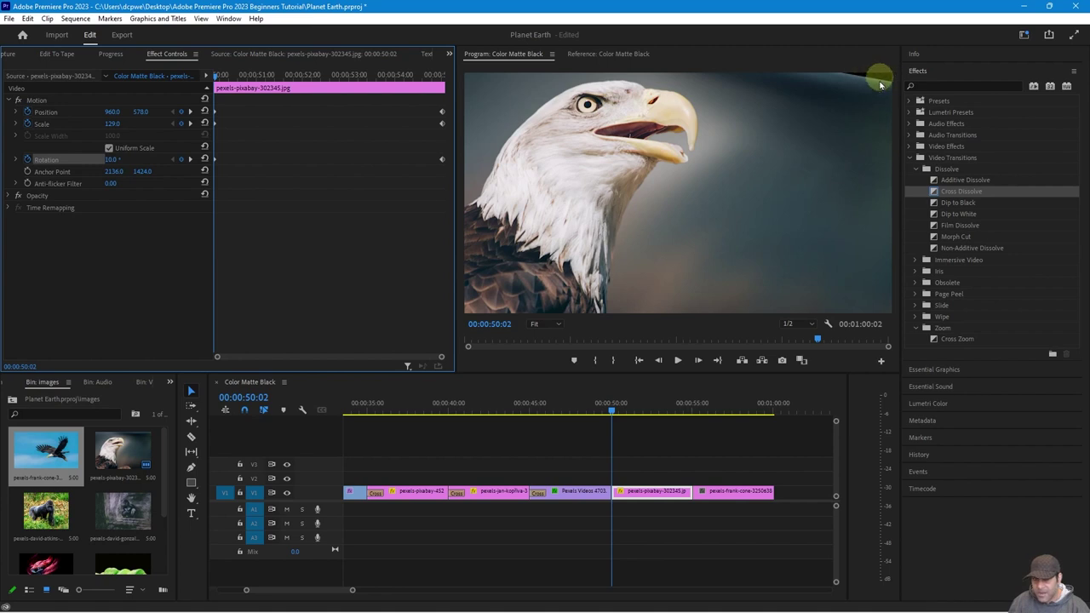
{"action": "left_click_drag", "start_coordinate": [112, 124], "coordinate": [178, 116]}
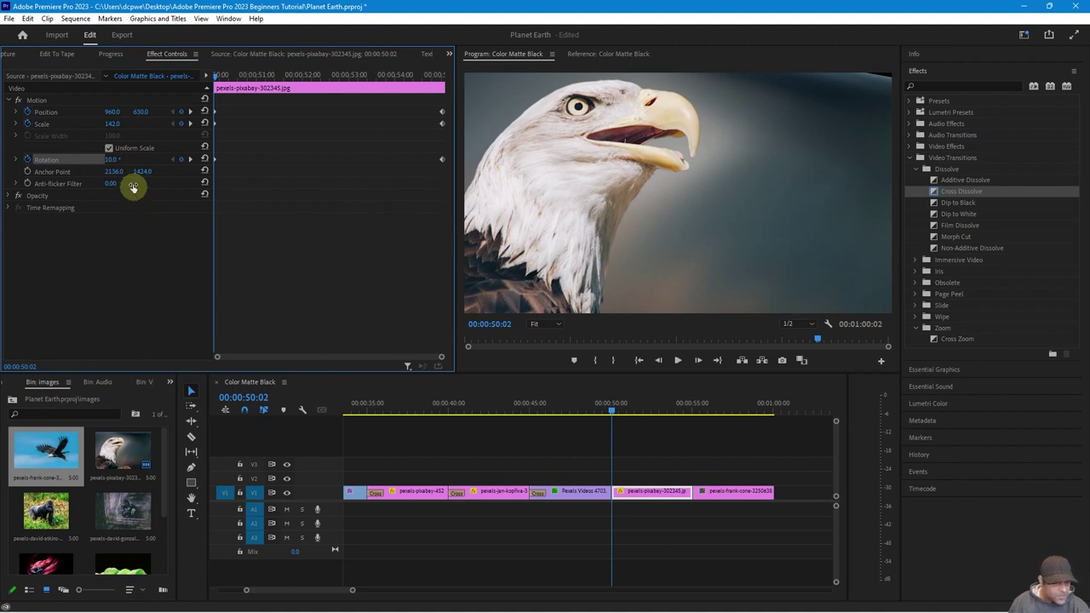
{"action": "left_click_drag", "start_coordinate": [110, 159], "coordinate": [105, 158]}
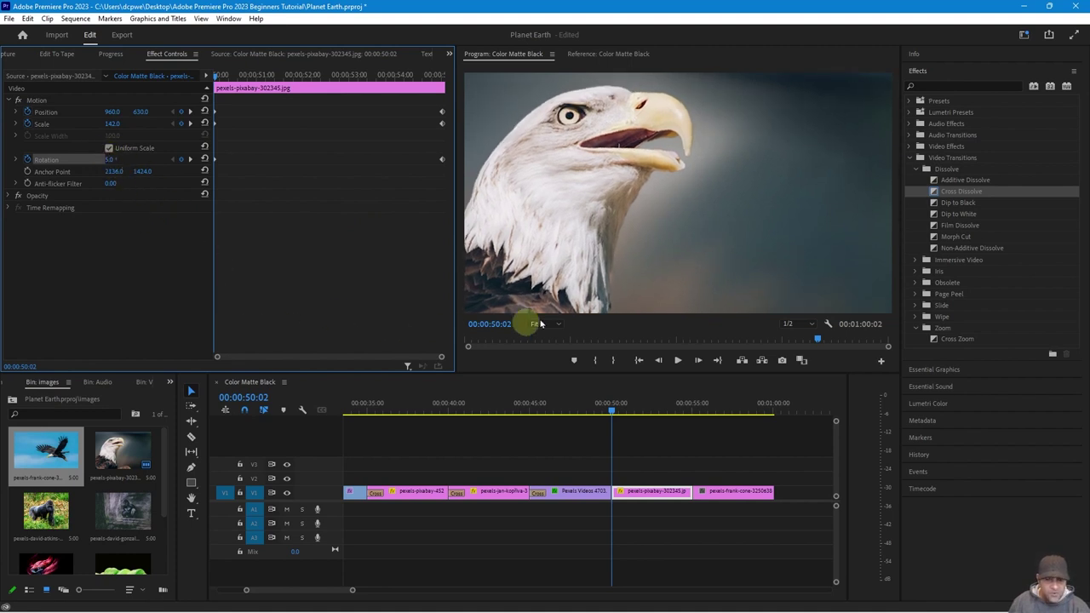
- Change the eagle portrait's Rotation keyframes to Auto Bezier interpolation and play back the animation
{"action": "left_click_drag", "start_coordinate": [593, 416], "coordinate": [600, 445]}
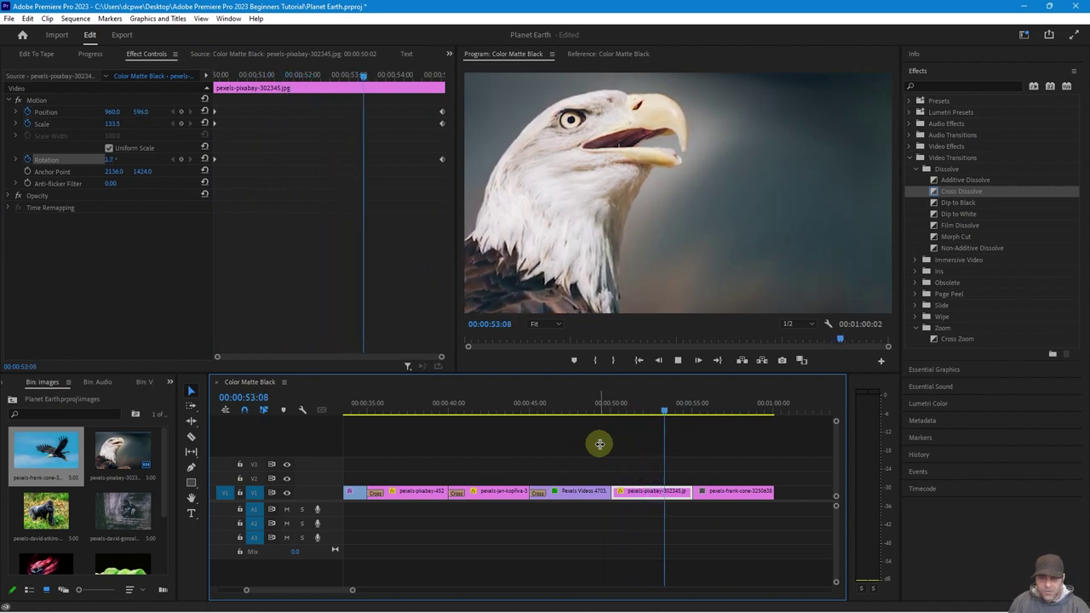
{"action": "key", "text": "space"}
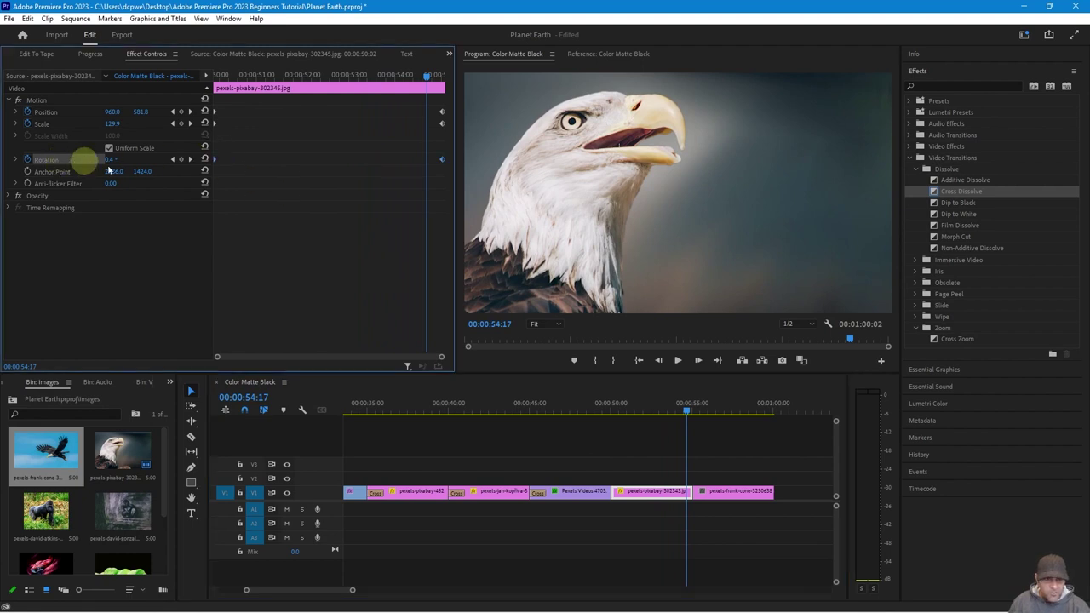
{"action": "right_click", "coordinate": [213, 160]}
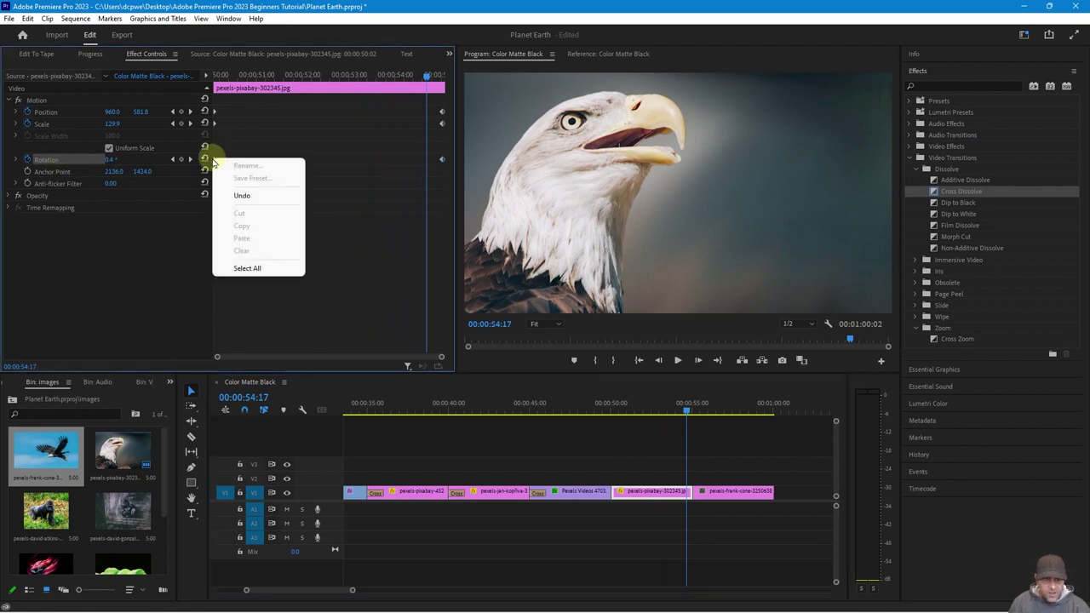
{"action": "left_click", "coordinate": [439, 168]}
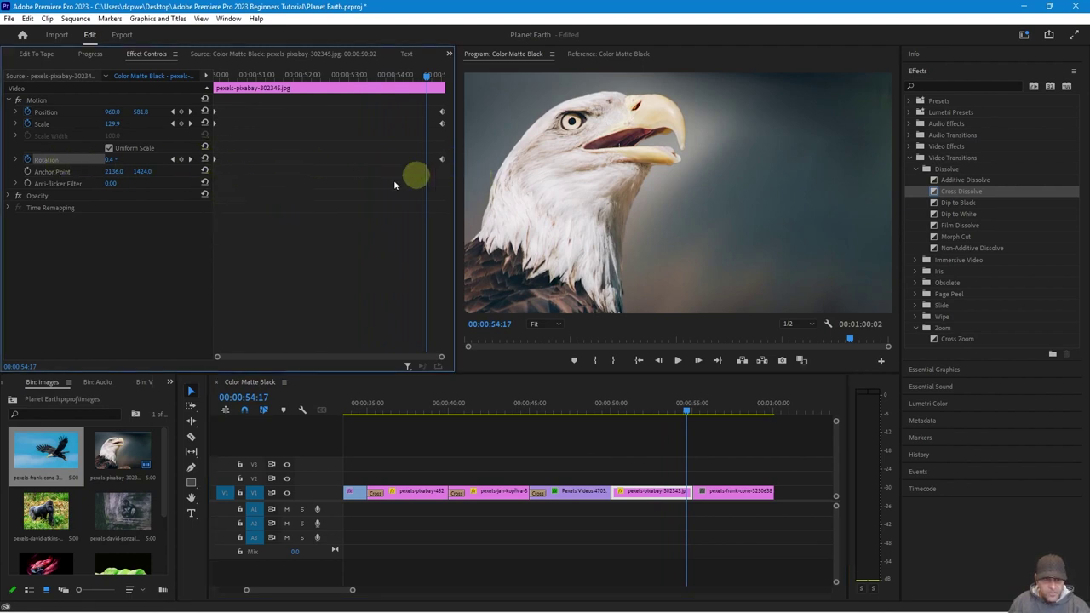
{"action": "right_click", "coordinate": [214, 162]}
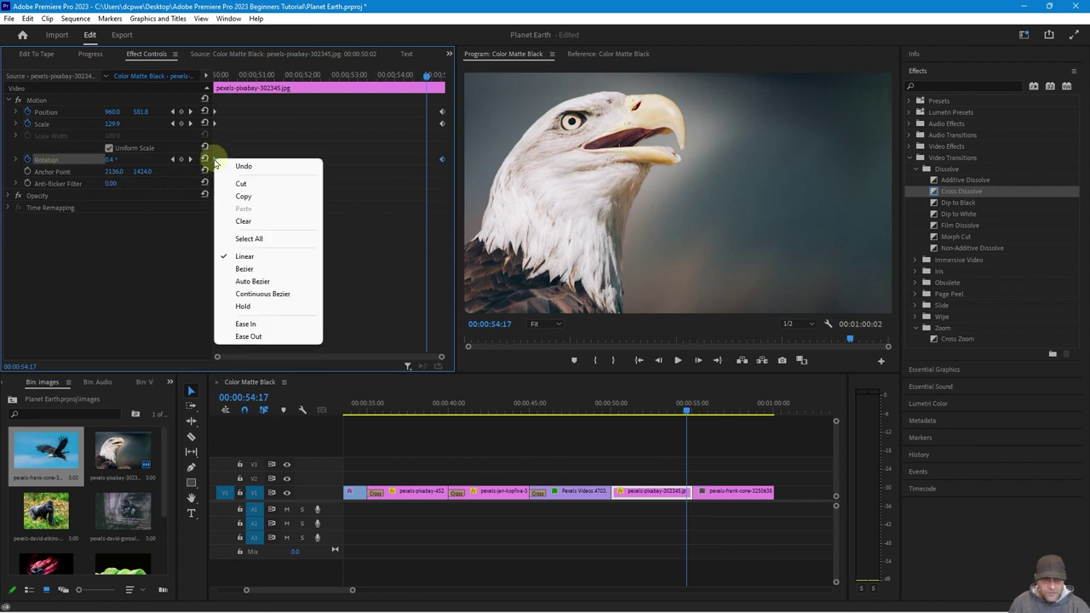
{"action": "left_click", "coordinate": [243, 282]}
{"action": "left_click", "coordinate": [600, 407]}
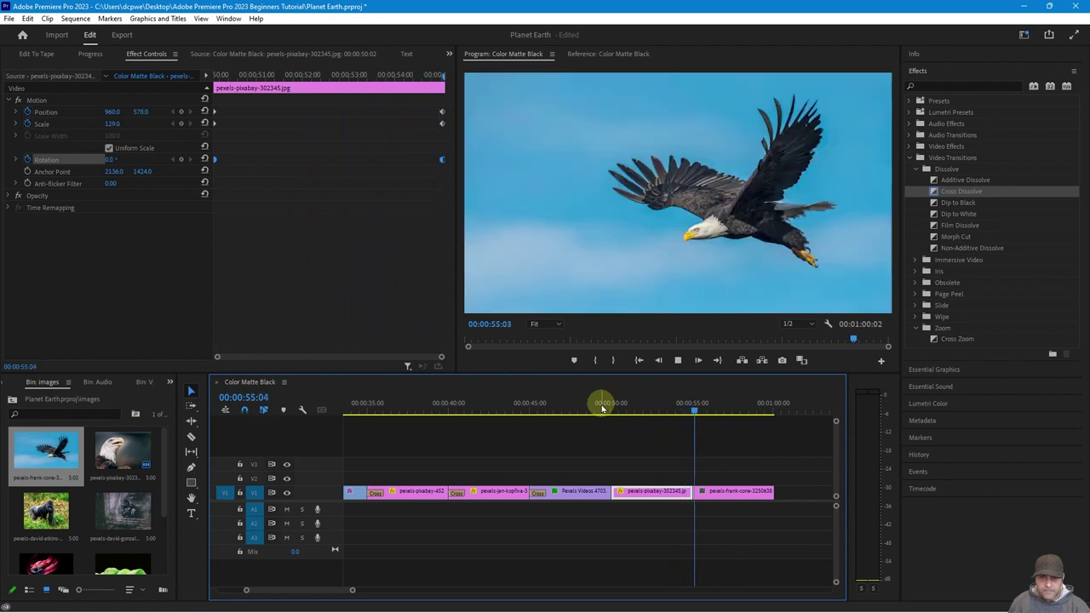
{"action": "key", "text": "space"}
- Examine the flying eagle clip's framing at 10% preview zoom, return the zoom to Fit and scrub through the clip
{"action": "left_click", "coordinate": [724, 491]}
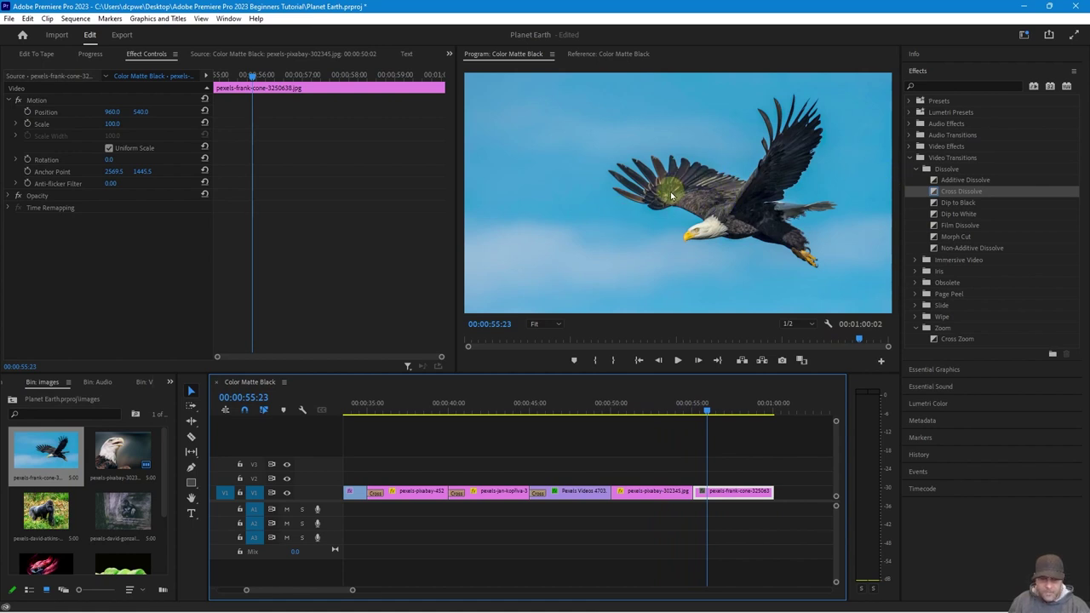
{"action": "left_click", "coordinate": [541, 324]}
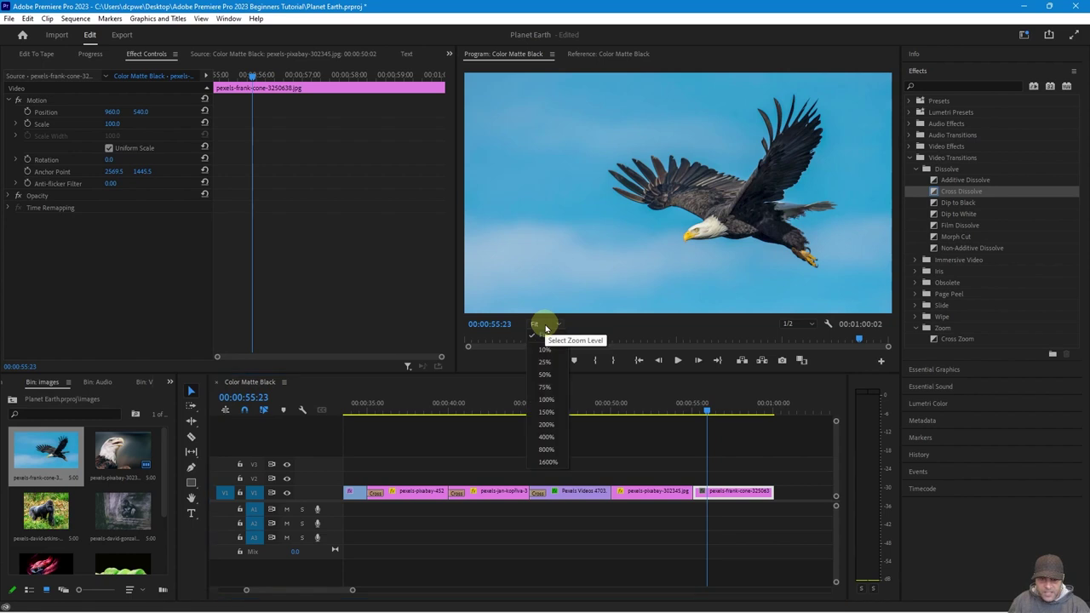
{"action": "left_click", "coordinate": [546, 375]}
{"action": "left_click", "coordinate": [541, 324]}
{"action": "left_click", "coordinate": [548, 355]}
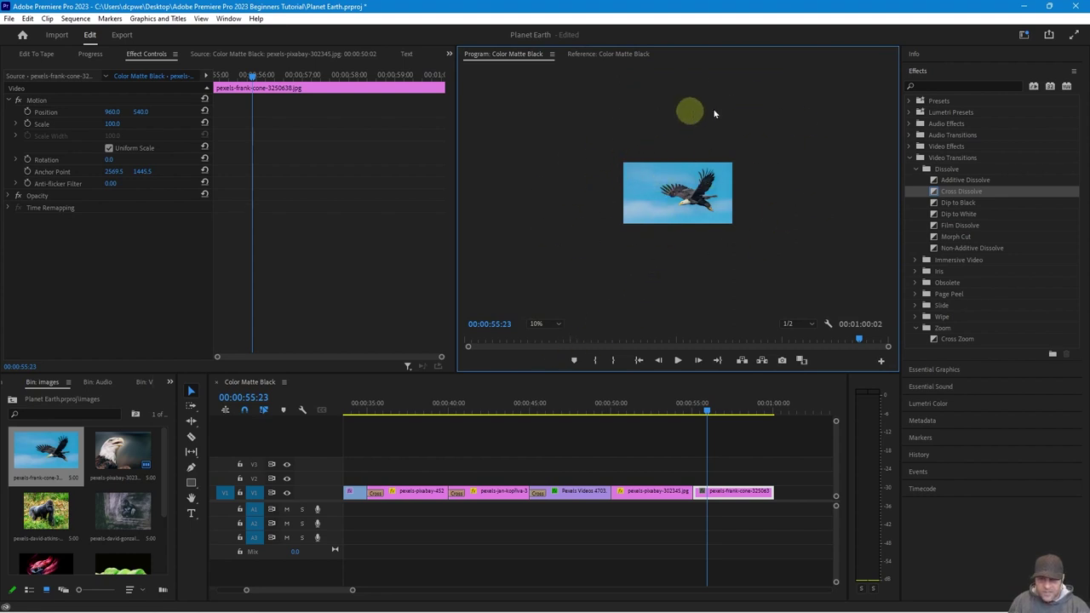
{"action": "left_click", "coordinate": [552, 324]}
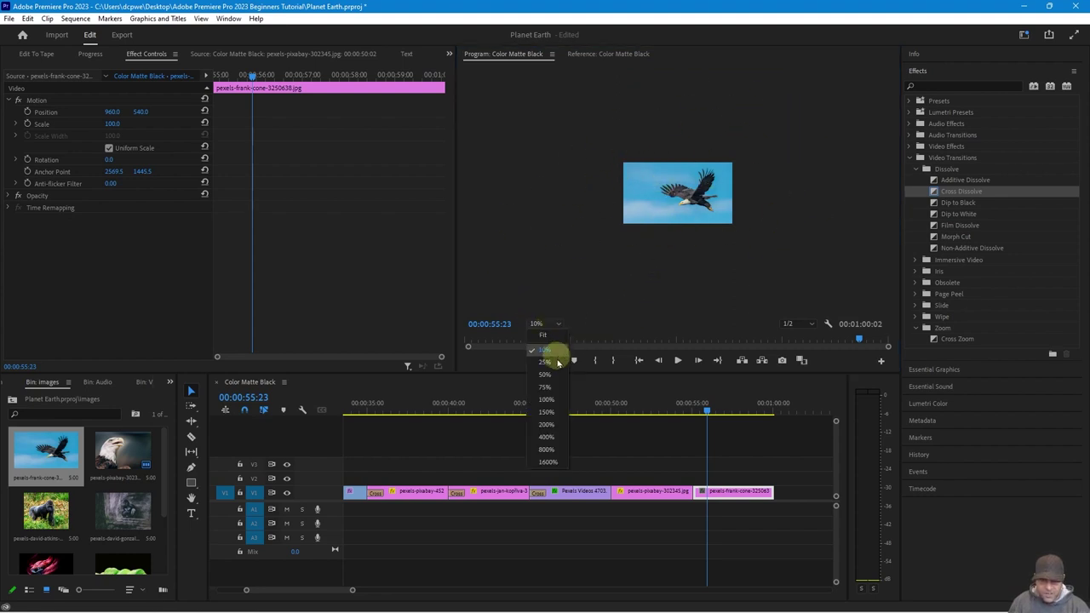
{"action": "left_click", "coordinate": [649, 415]}
{"action": "left_click_drag", "start_coordinate": [649, 415], "coordinate": [758, 438]}
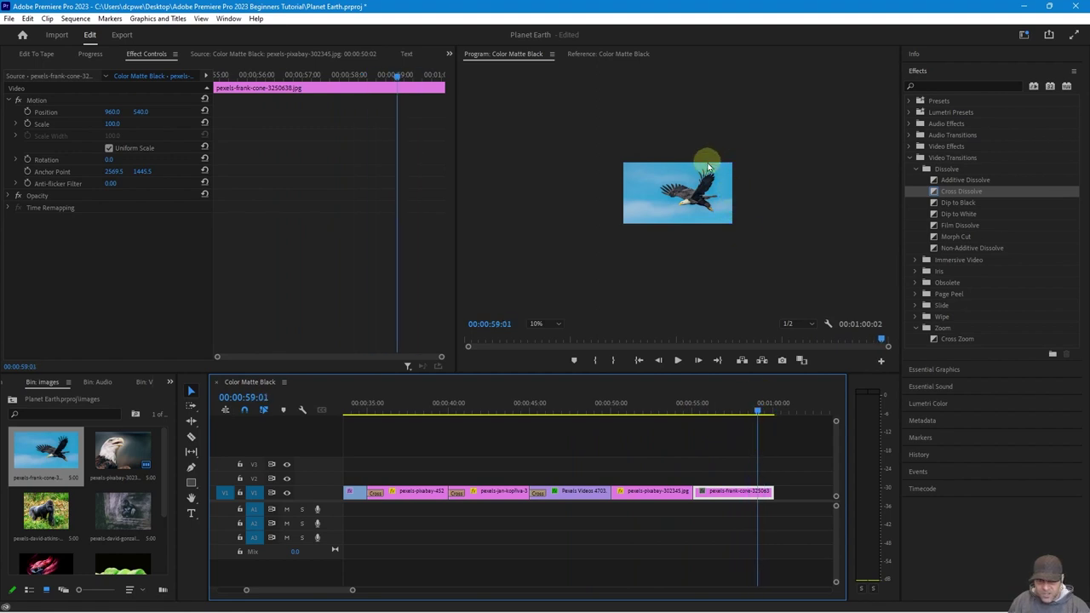
{"action": "left_click", "coordinate": [545, 324]}
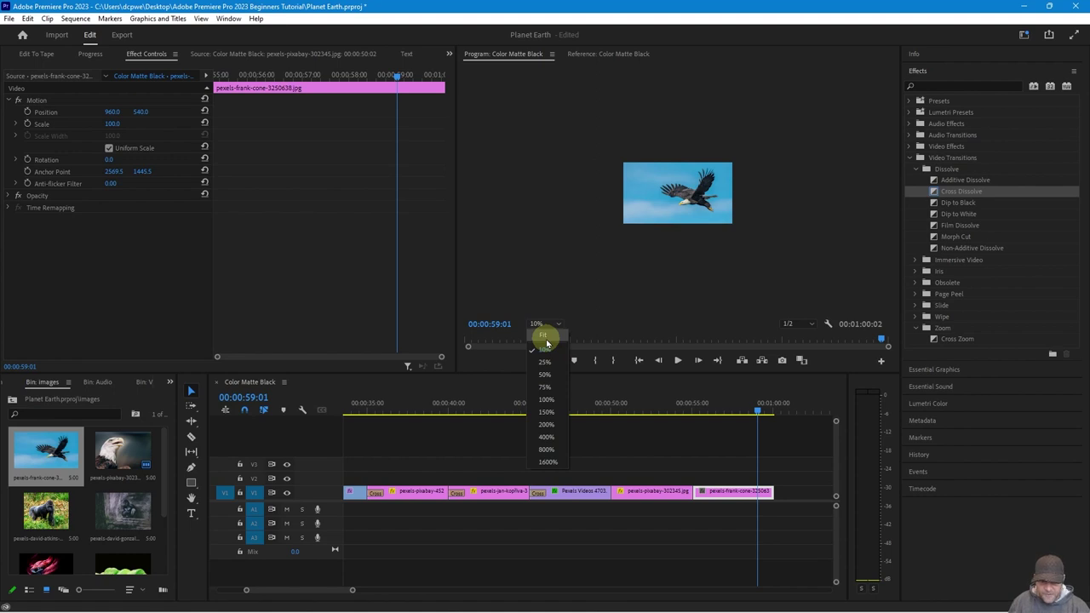
{"action": "left_click", "coordinate": [543, 335]}
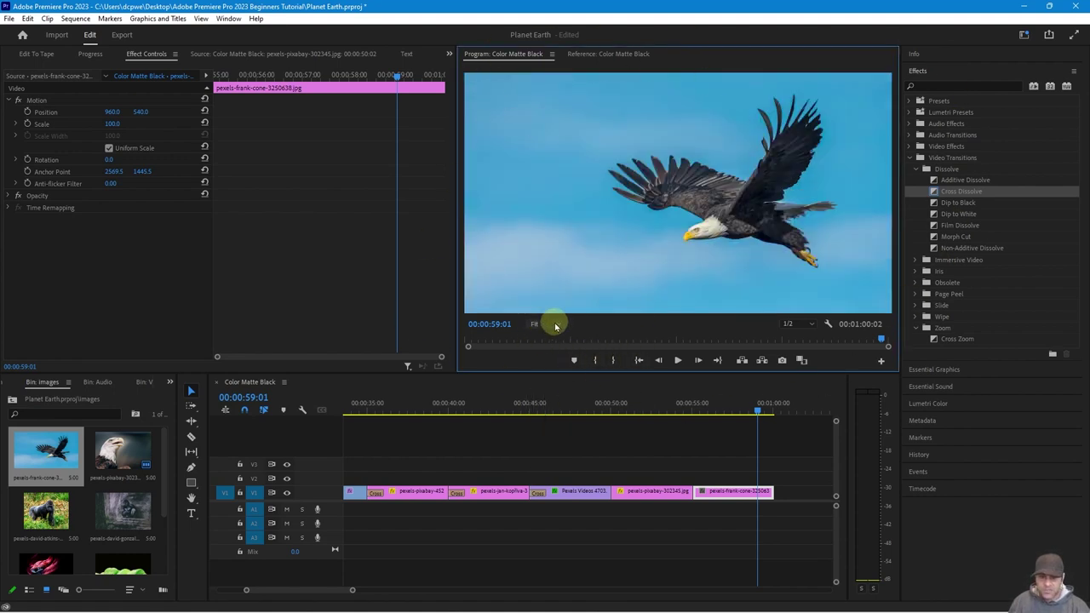
{"action": "left_click", "coordinate": [747, 413]}
{"action": "left_click_drag", "start_coordinate": [752, 417], "coordinate": [741, 414]}
{"action": "left_click", "coordinate": [734, 481]}
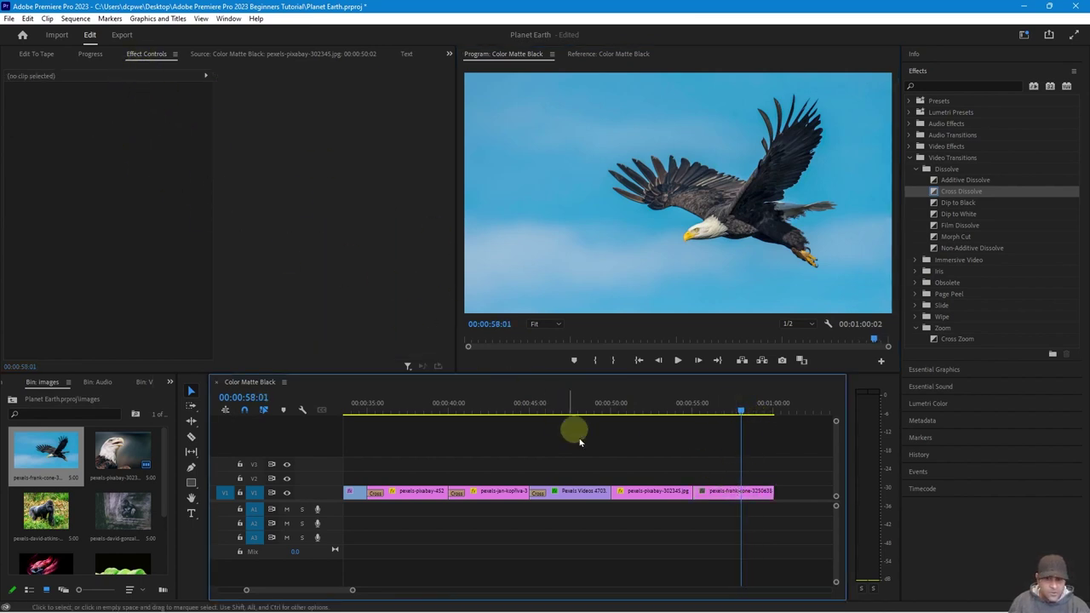
- Set the flying eagle clip's Scale to 123, Rotation to 4° and vertical Position to 556, with the playhead at its first frame
{"action": "left_click", "coordinate": [723, 492]}
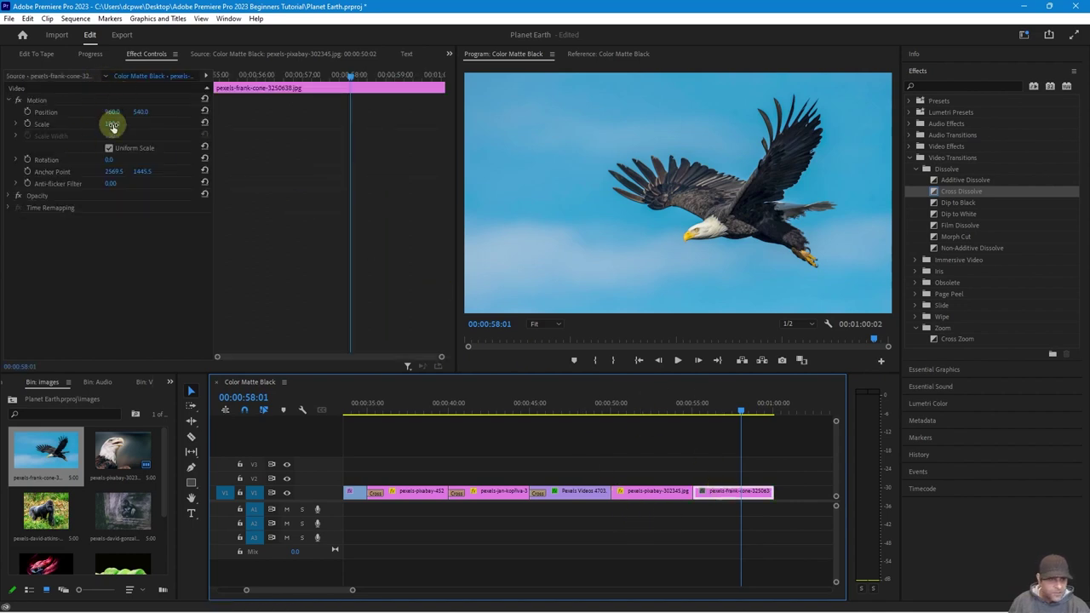
{"action": "mouse_move", "coordinate": [111, 112]}
{"action": "left_mouse_down"}
{"action": "mouse_move", "coordinate": [141, 110]}
{"action": "mouse_move", "coordinate": [93, 112]}
{"action": "mouse_move", "coordinate": [139, 111]}
{"action": "mouse_move", "coordinate": [114, 110]}
{"action": "left_mouse_up"}
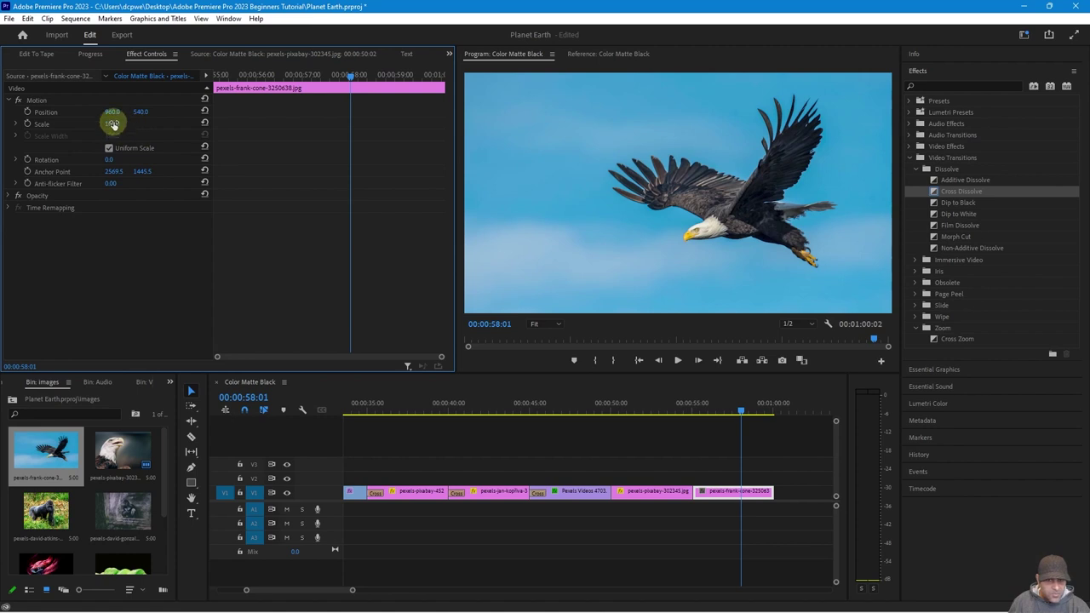
{"action": "left_click_drag", "start_coordinate": [112, 124], "coordinate": [132, 126]}
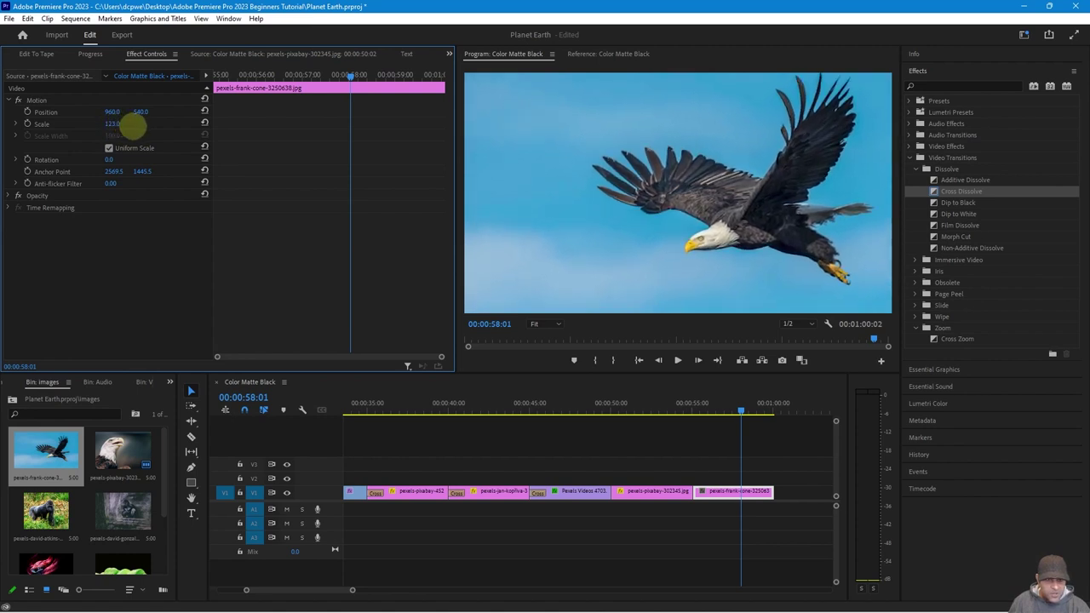
{"action": "key", "text": "Up"}
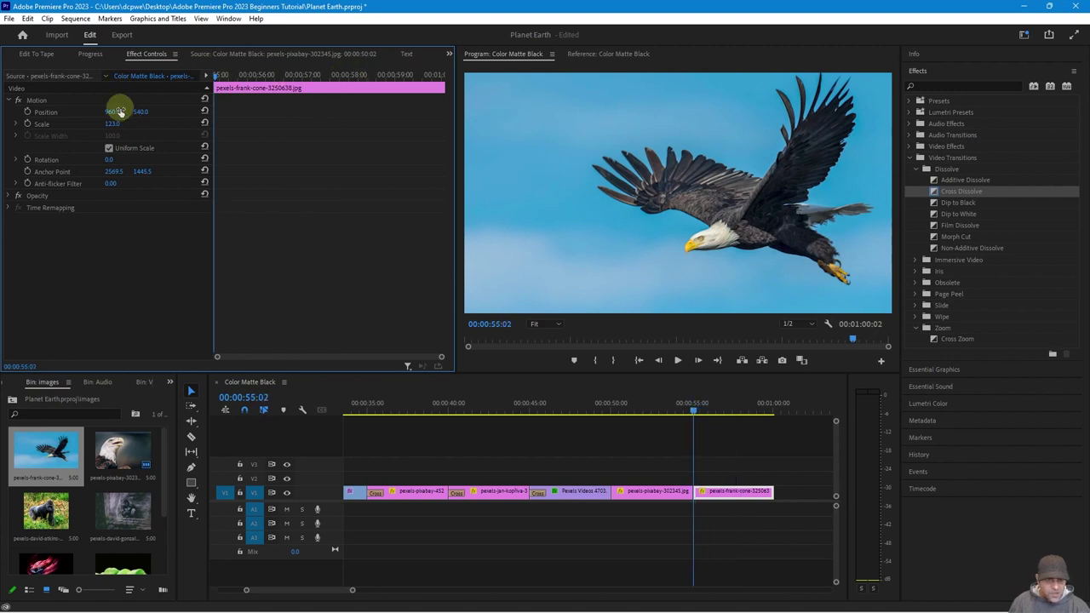
{"action": "left_click_drag", "start_coordinate": [140, 111], "coordinate": [186, 121]}
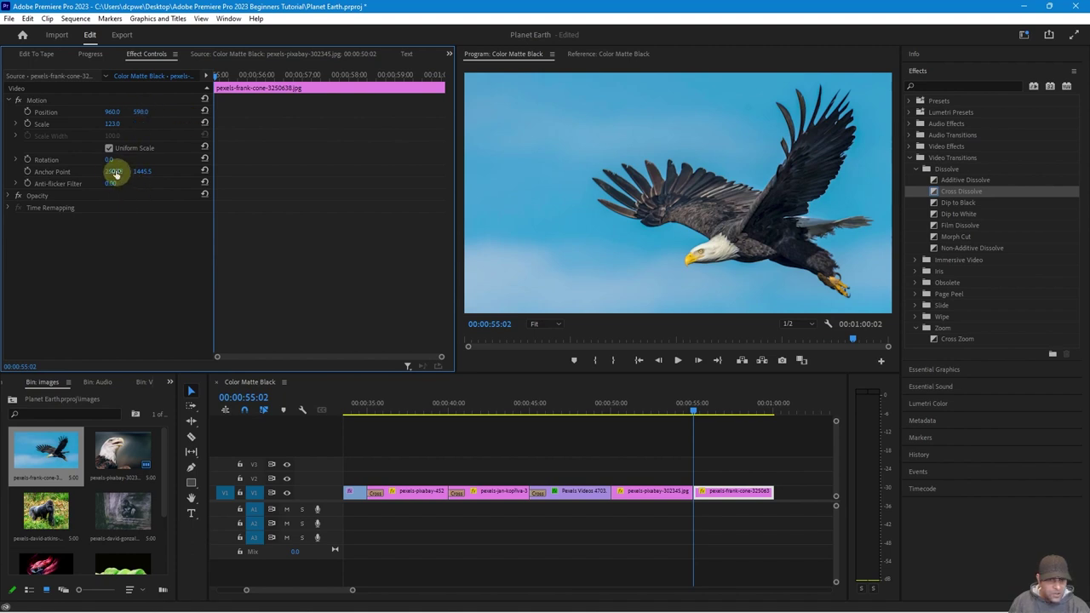
{"action": "left_click_drag", "start_coordinate": [109, 156], "coordinate": [111, 155]}
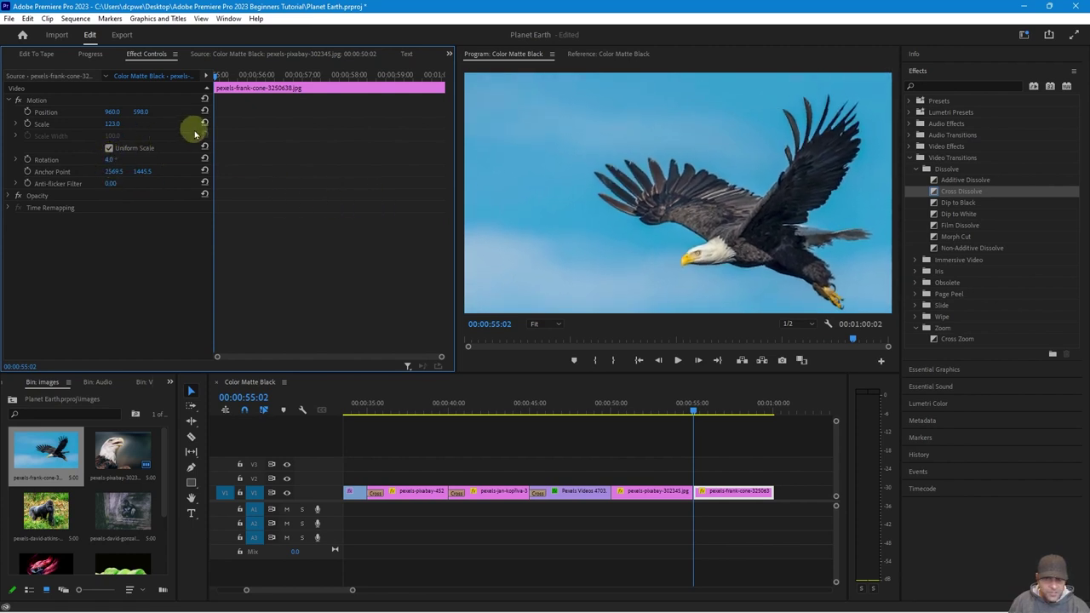
{"action": "mouse_move", "coordinate": [142, 112]}
{"action": "left_mouse_down"}
{"action": "mouse_move", "coordinate": [98, 100]}
{"action": "mouse_move", "coordinate": [146, 107]}
{"action": "left_mouse_up"}
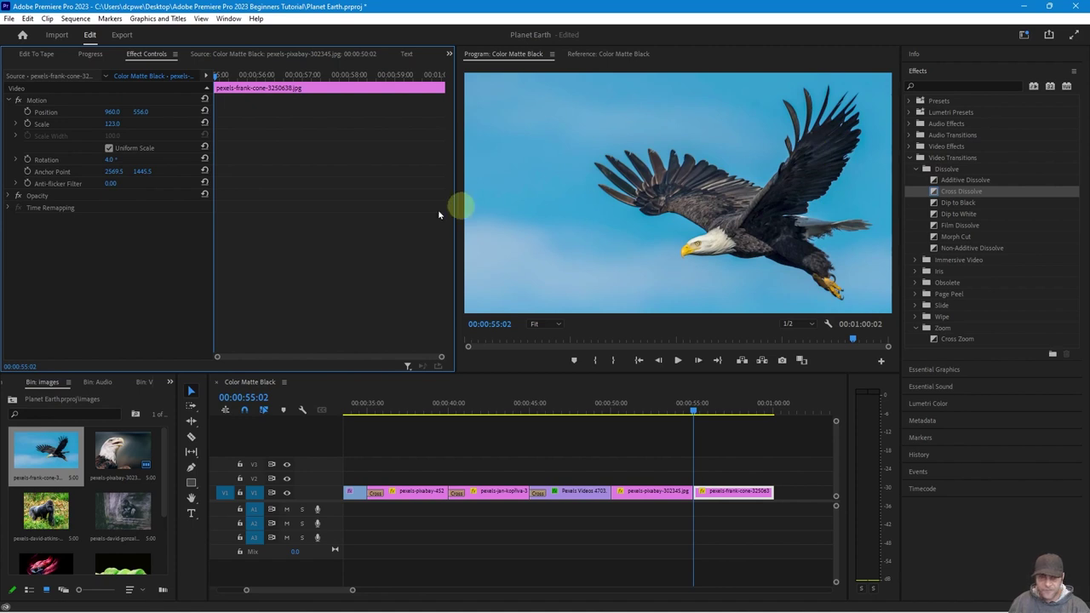
- Turn on Position, Scale and Rotation keyframing at the flying eagle clip's first frame and add matching keyframes on its last frame, 00:01:00:01
{"action": "left_click", "coordinate": [26, 113]}
{"action": "left_click", "coordinate": [28, 123]}
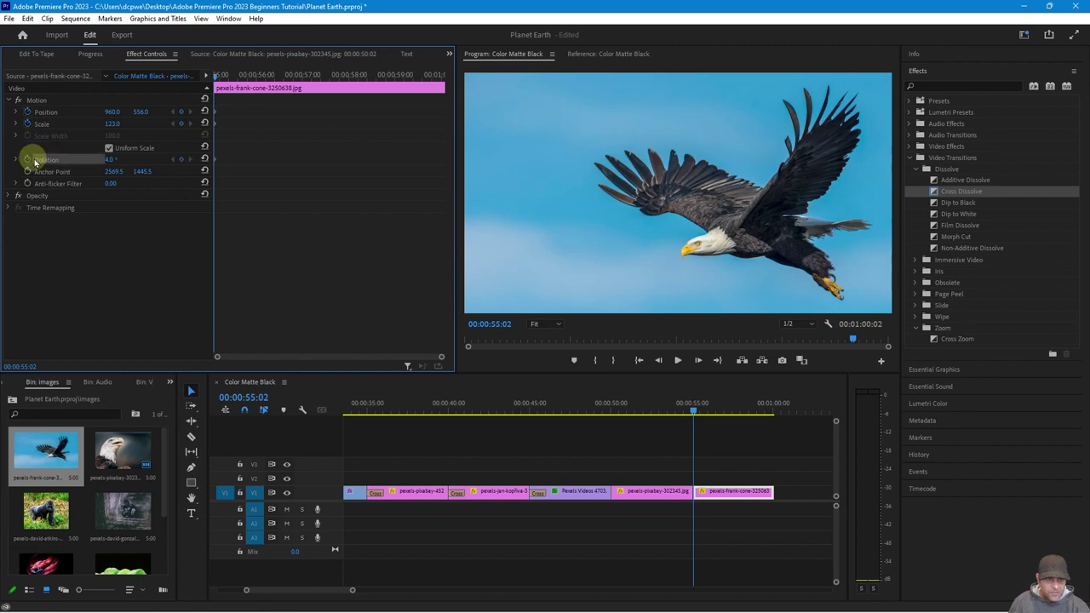
{"action": "left_click_drag", "start_coordinate": [216, 77], "coordinate": [443, 90]}
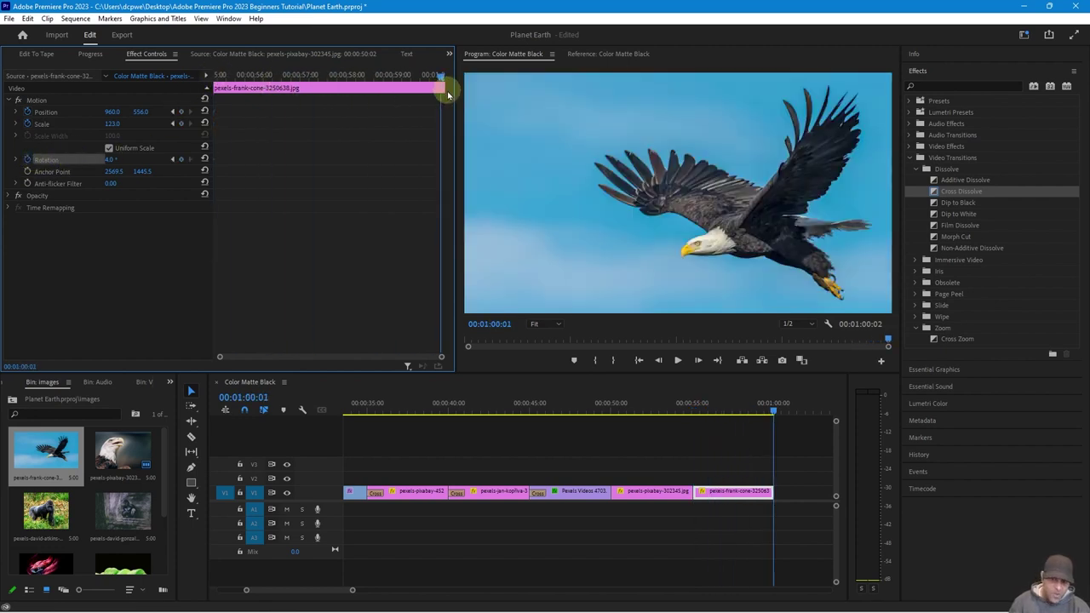
{"action": "left_click", "coordinate": [181, 112]}
{"action": "left_click", "coordinate": [181, 123]}
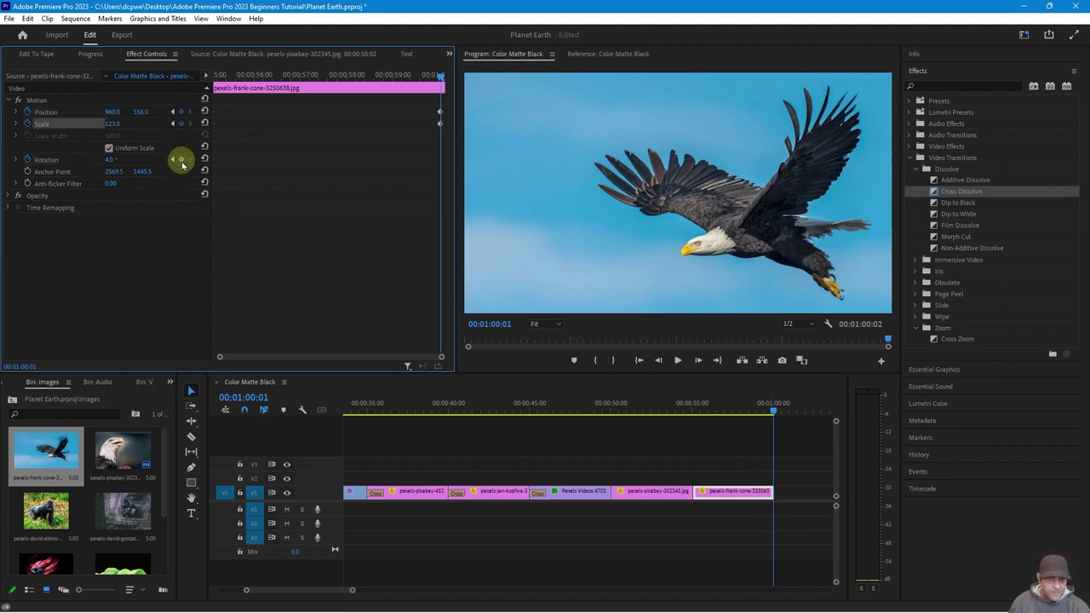
{"action": "left_click", "coordinate": [180, 160]}
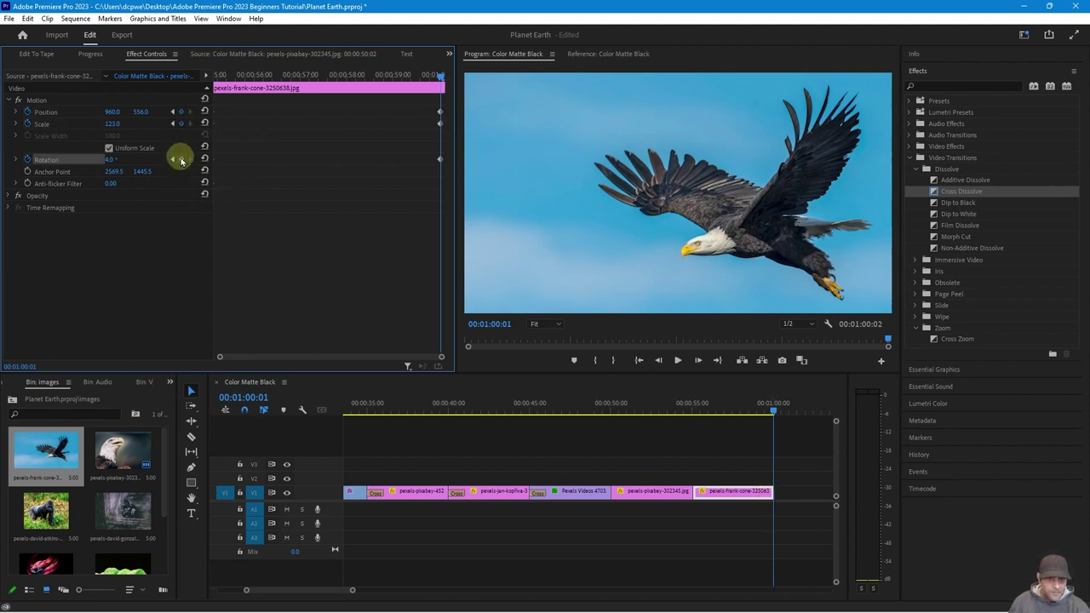
- On the flying eagle's ending keyframes, set Rotation to 0°, Position to 873, 567 and Scale to 110, and play back the animation
{"action": "left_click", "coordinate": [111, 162]}
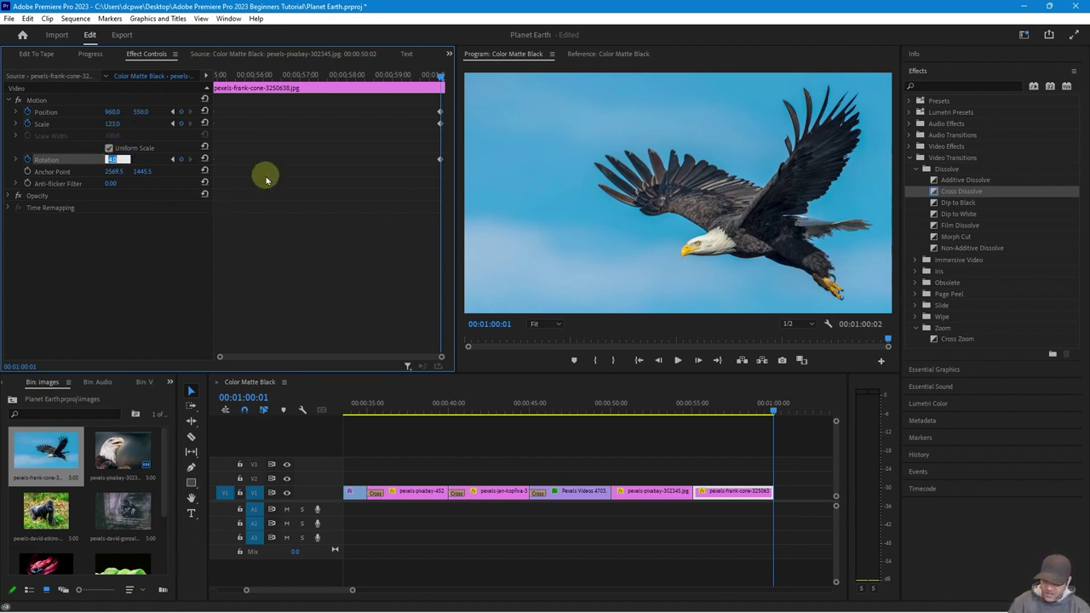
{"action": "key", "text": "Return"}
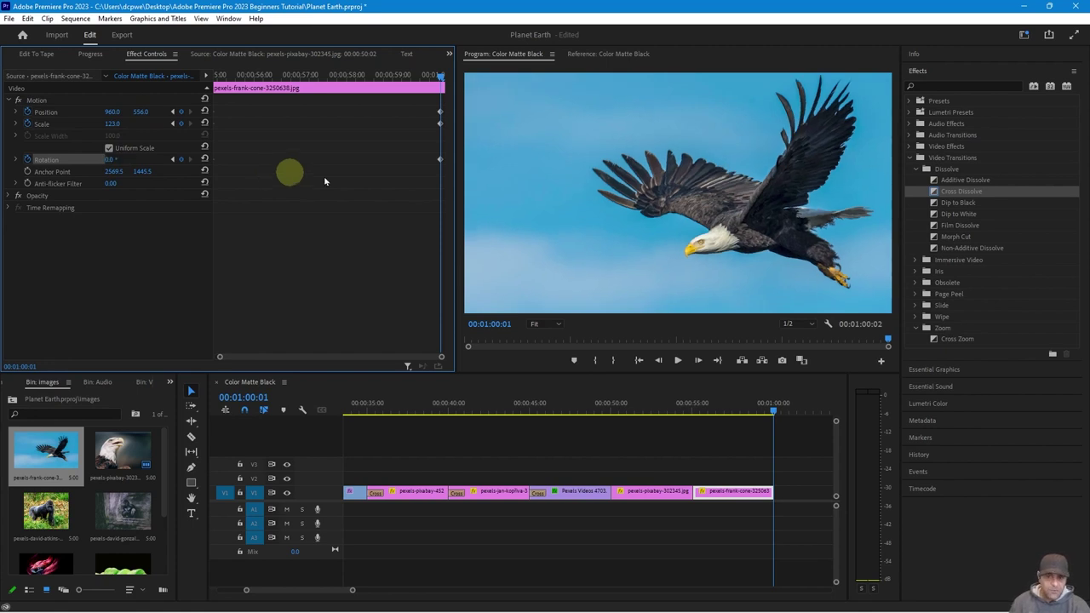
{"action": "left_click_drag", "start_coordinate": [111, 111], "coordinate": [65, 114]}
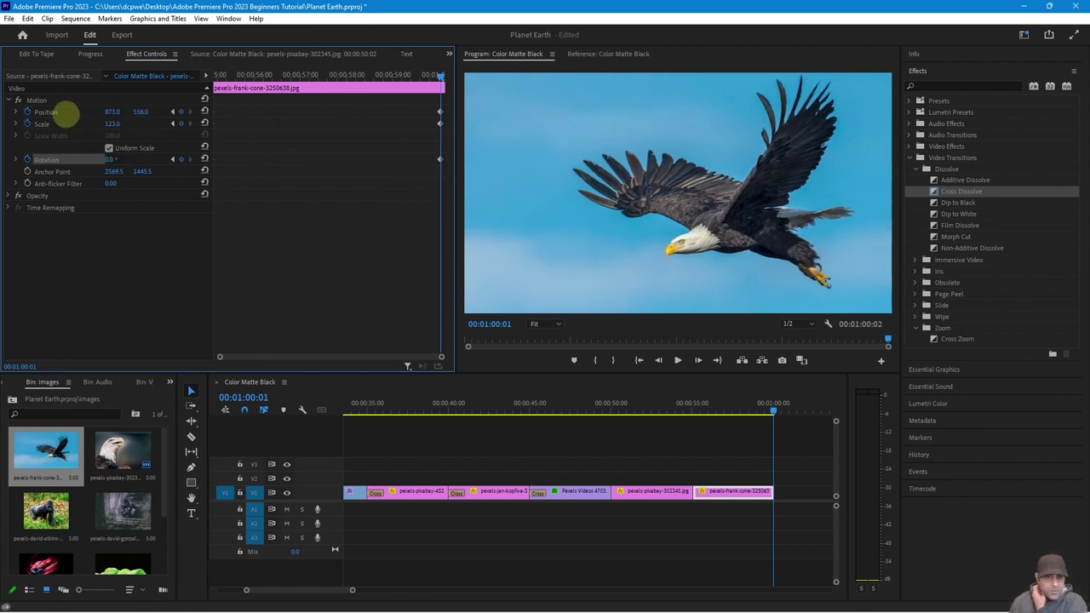
{"action": "left_click_drag", "start_coordinate": [141, 112], "coordinate": [98, 124]}
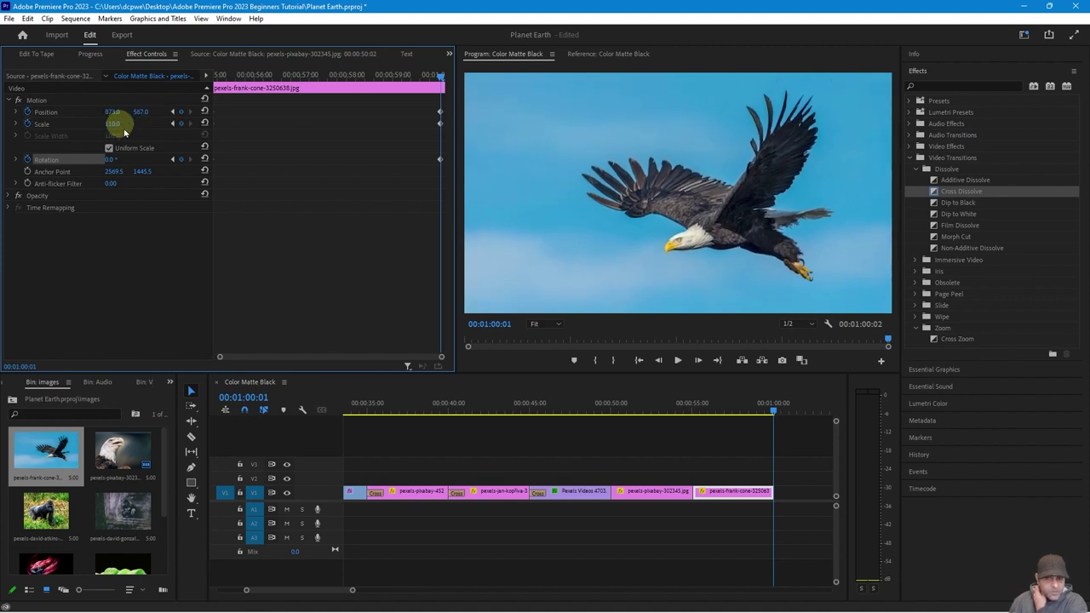
{"action": "left_click", "coordinate": [683, 410]}
{"action": "key", "text": "space"}
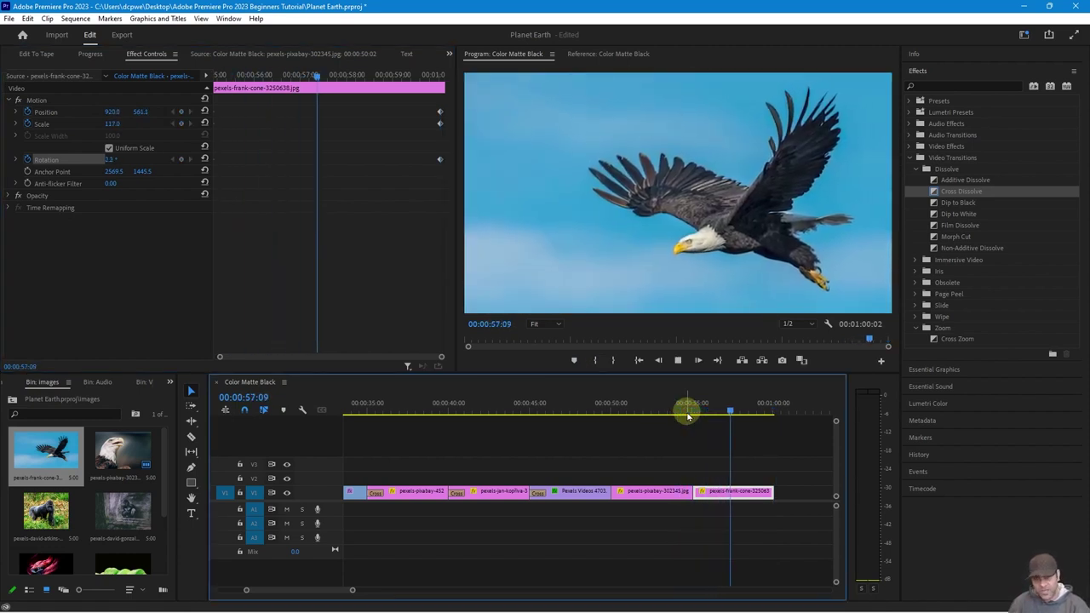
{"action": "key", "text": "space"}
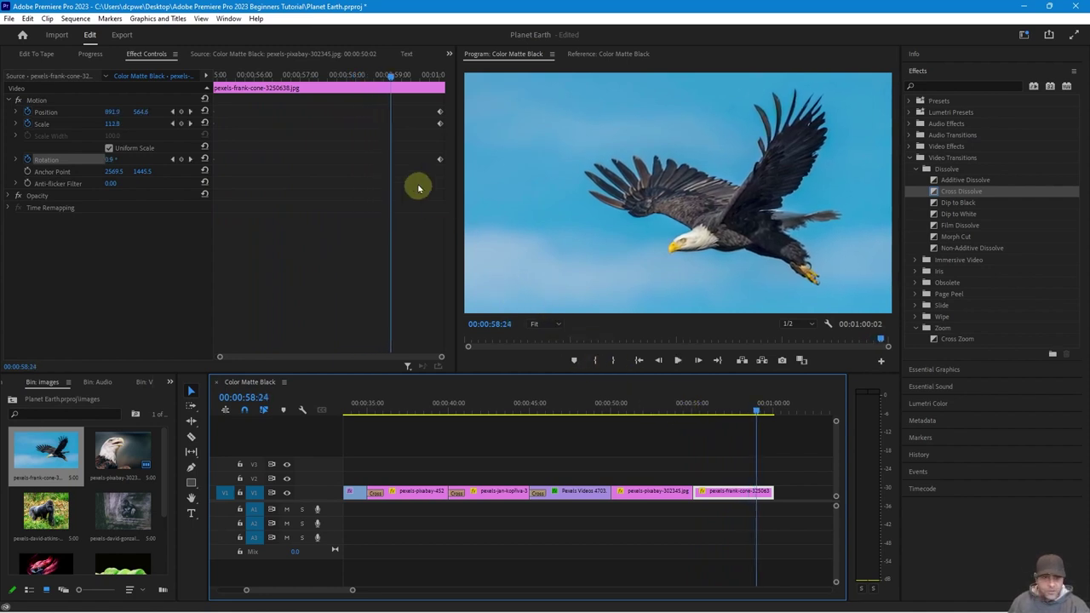
- Set the temporal interpolation of the flying eagle clip's Position keyframes to Continuous Bezier
{"action": "left_click_drag", "start_coordinate": [220, 357], "coordinate": [190, 374]}
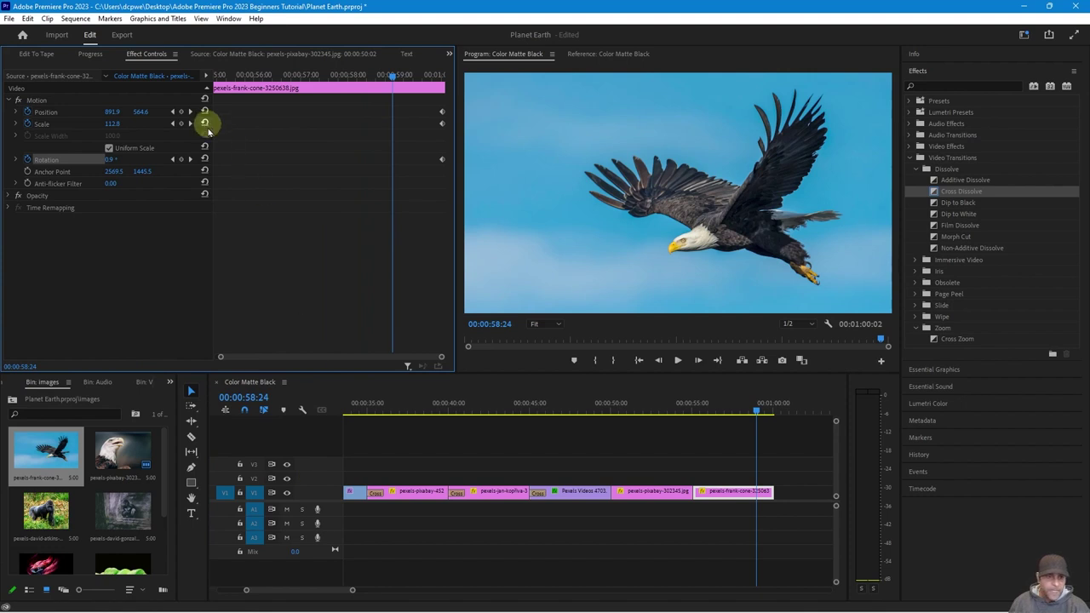
{"action": "left_click_drag", "start_coordinate": [220, 358], "coordinate": [205, 355]}
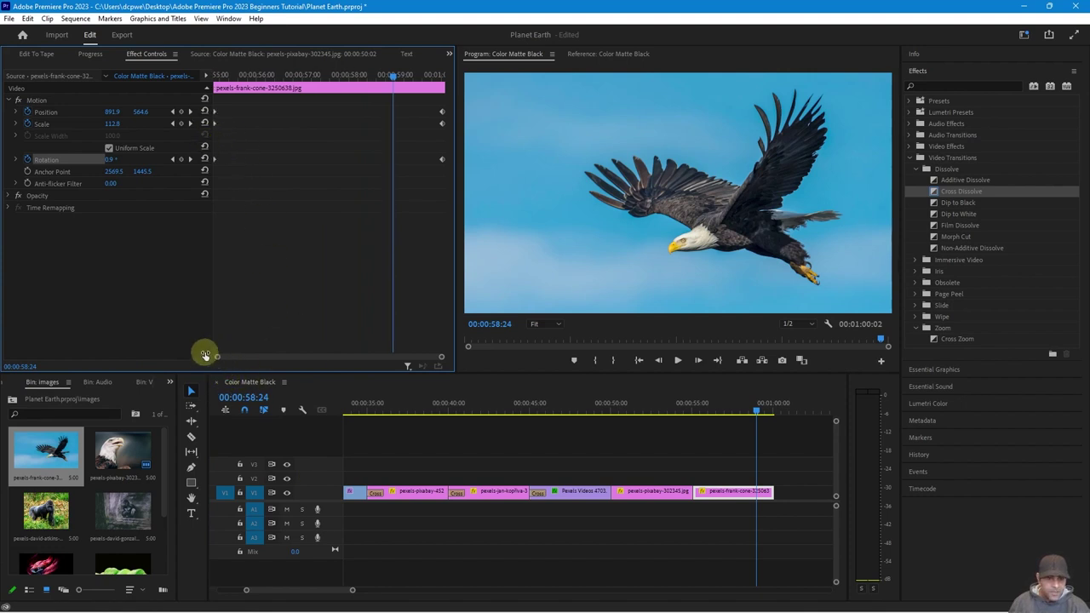
{"action": "left_click", "coordinate": [77, 101]}
{"action": "left_click", "coordinate": [76, 115]}
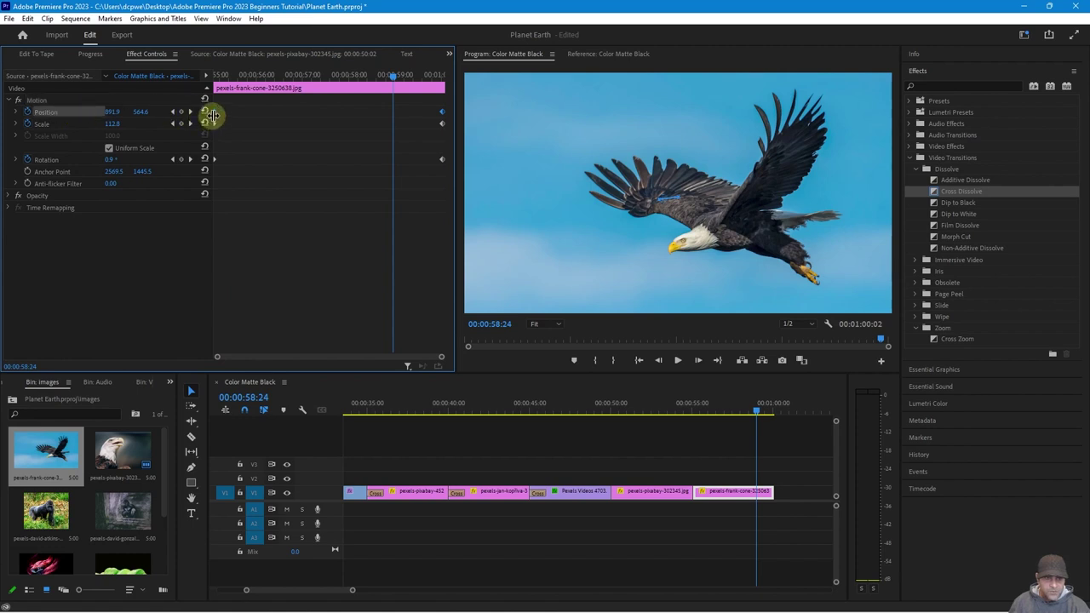
{"action": "right_click", "coordinate": [211, 112]}
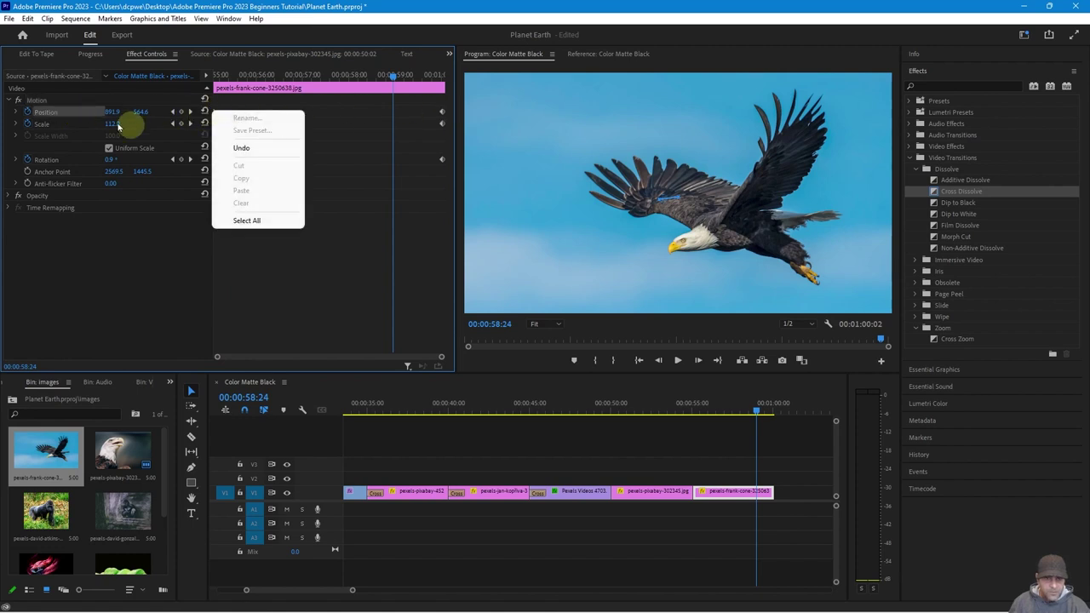
{"action": "left_click", "coordinate": [66, 113]}
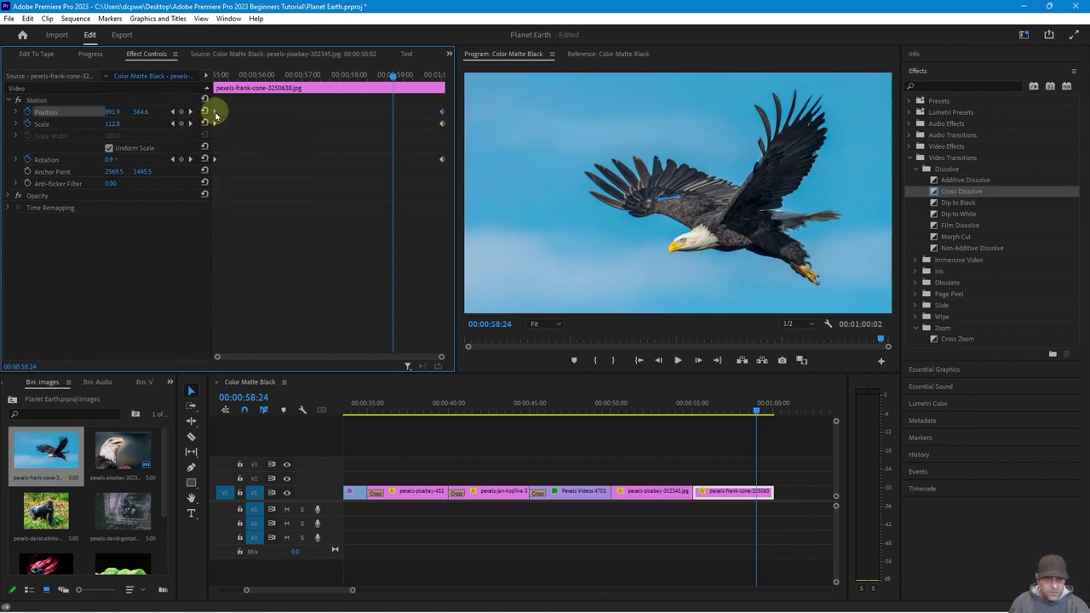
{"action": "right_click", "coordinate": [217, 114]}
{"action": "mouse_move", "coordinate": [248, 211]}
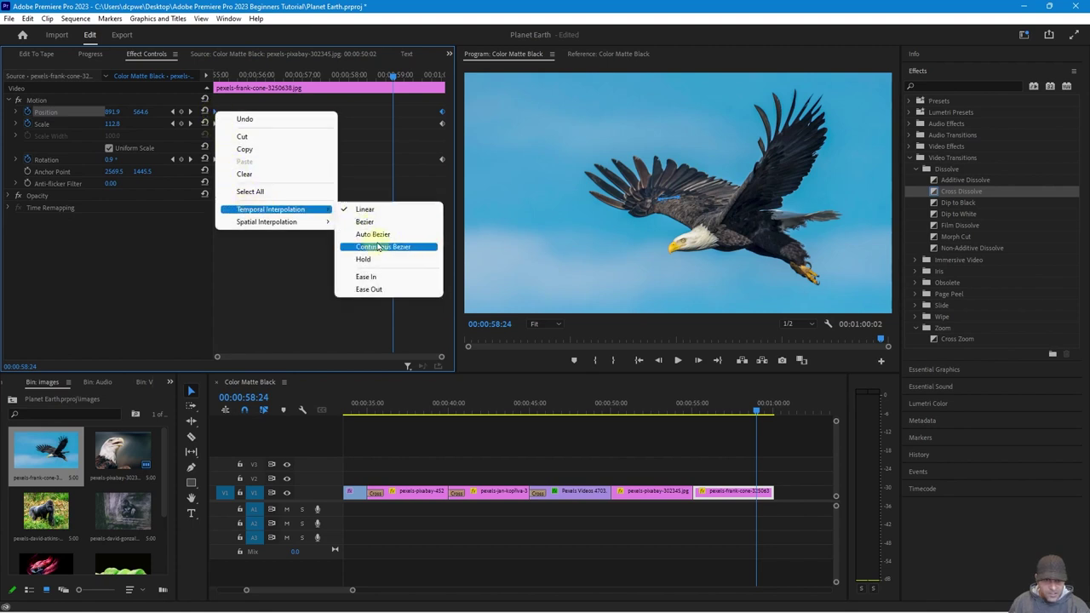
{"action": "left_click", "coordinate": [378, 247]}
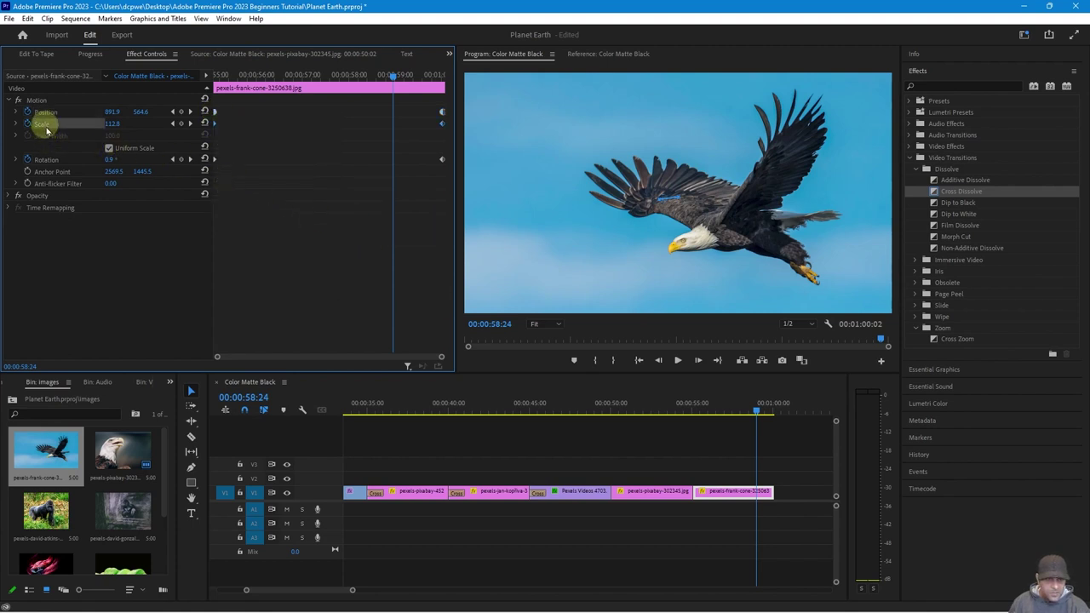
- Set the flying eagle clip's Scale and Rotation keyframes to Auto Bezier interpolation
{"action": "right_click", "coordinate": [215, 125]}
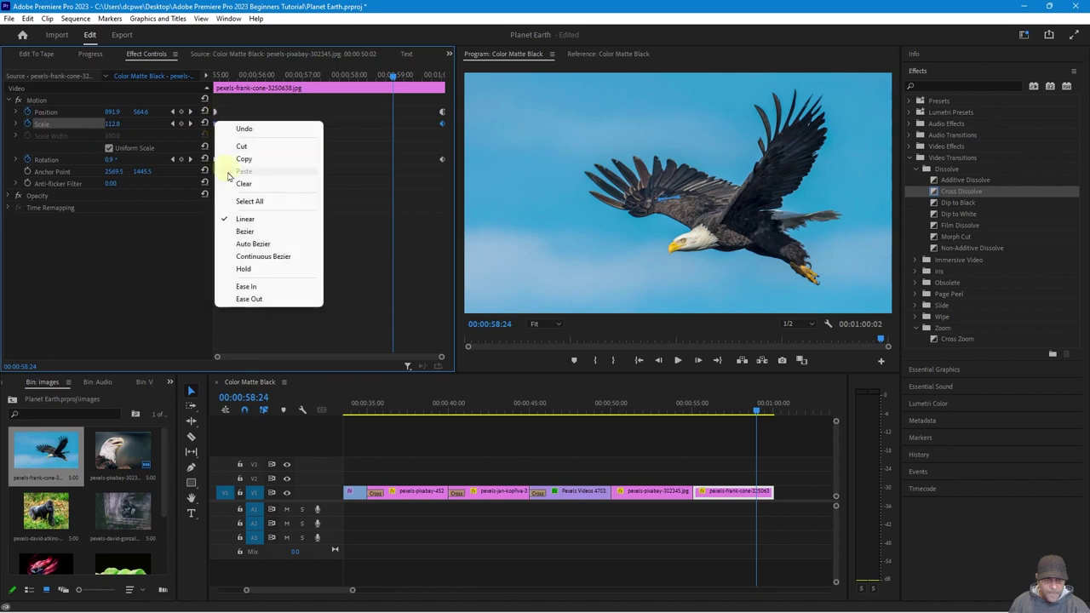
{"action": "left_click", "coordinate": [256, 245]}
{"action": "left_click", "coordinate": [46, 160]}
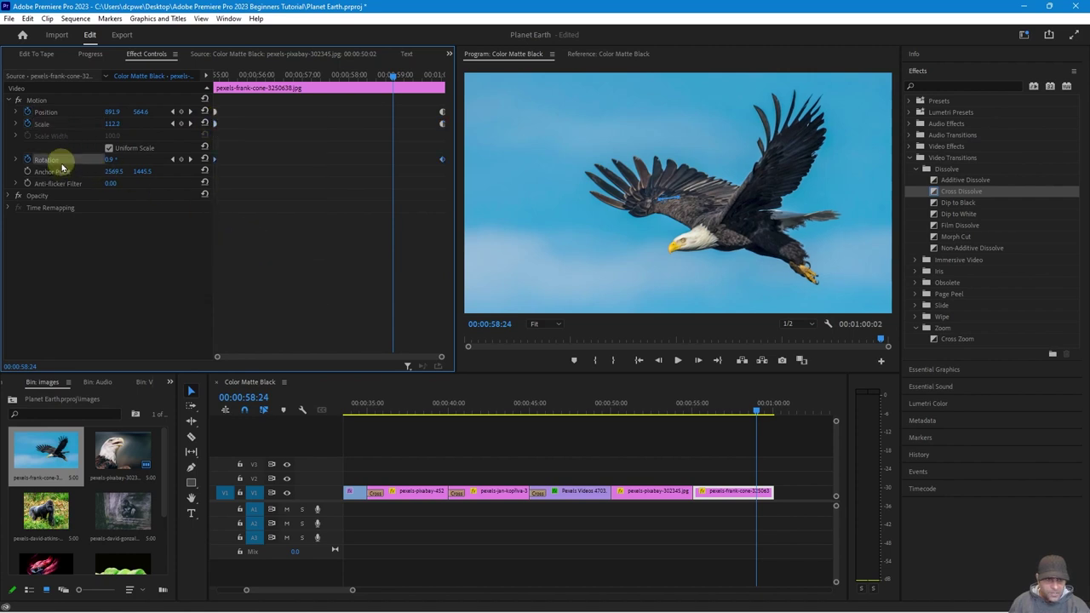
{"action": "right_click", "coordinate": [215, 161]}
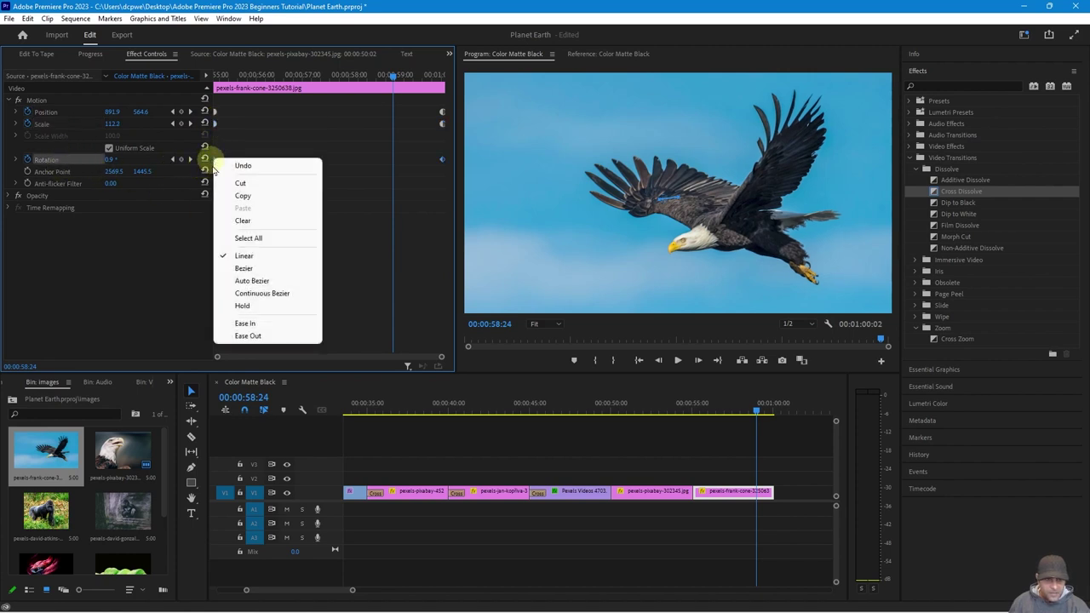
{"action": "left_click", "coordinate": [251, 282]}
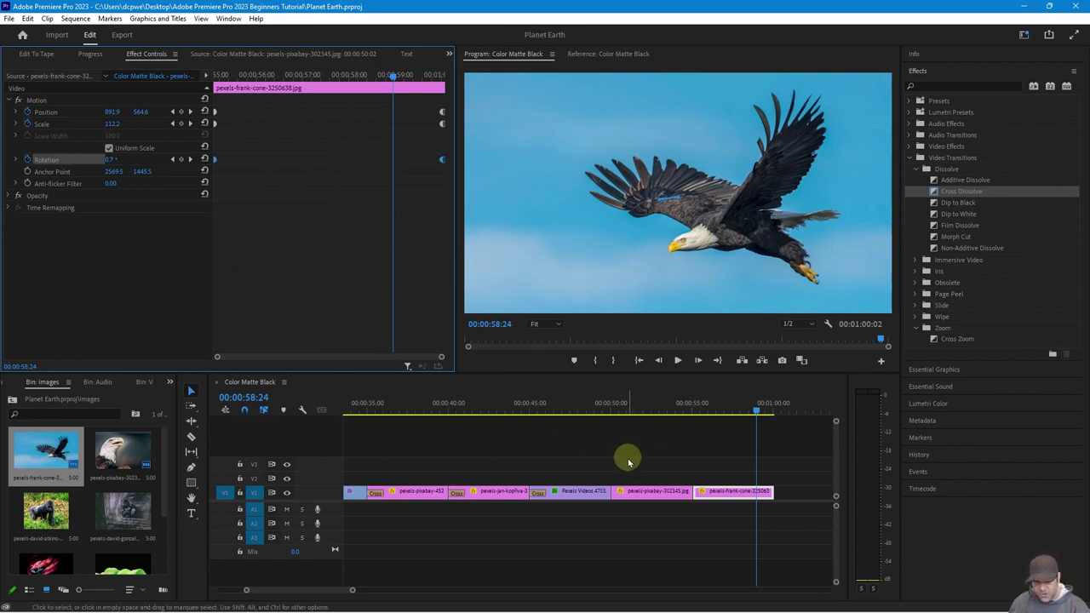
- Add Cross Dissolve transitions at the starts of the eagle head and flying eagle clips, and play back the result
{"action": "left_click", "coordinate": [931, 191]}
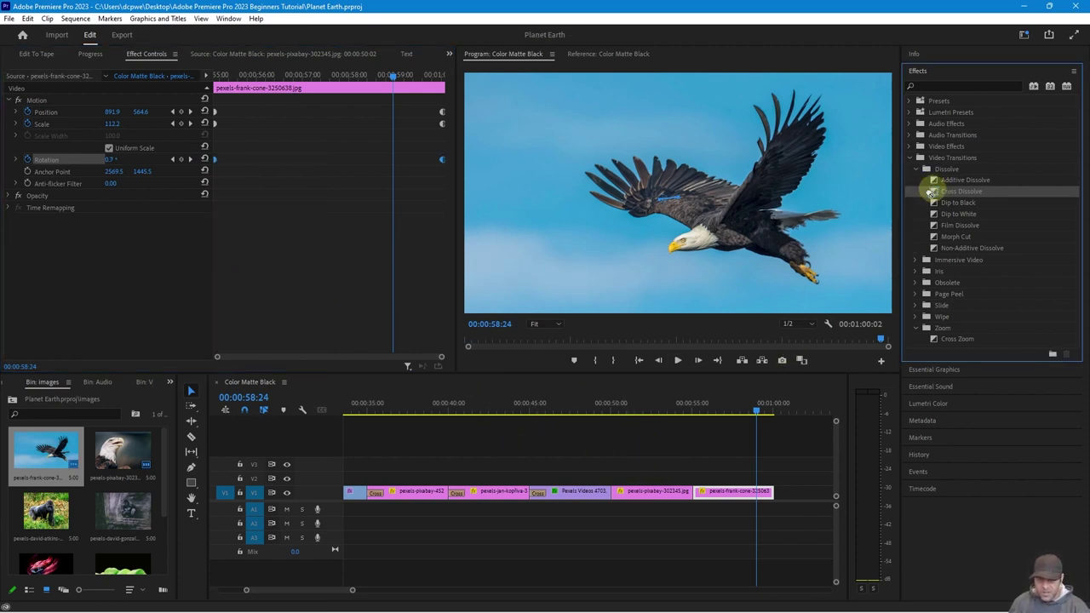
{"action": "left_click_drag", "start_coordinate": [931, 191], "coordinate": [630, 487]}
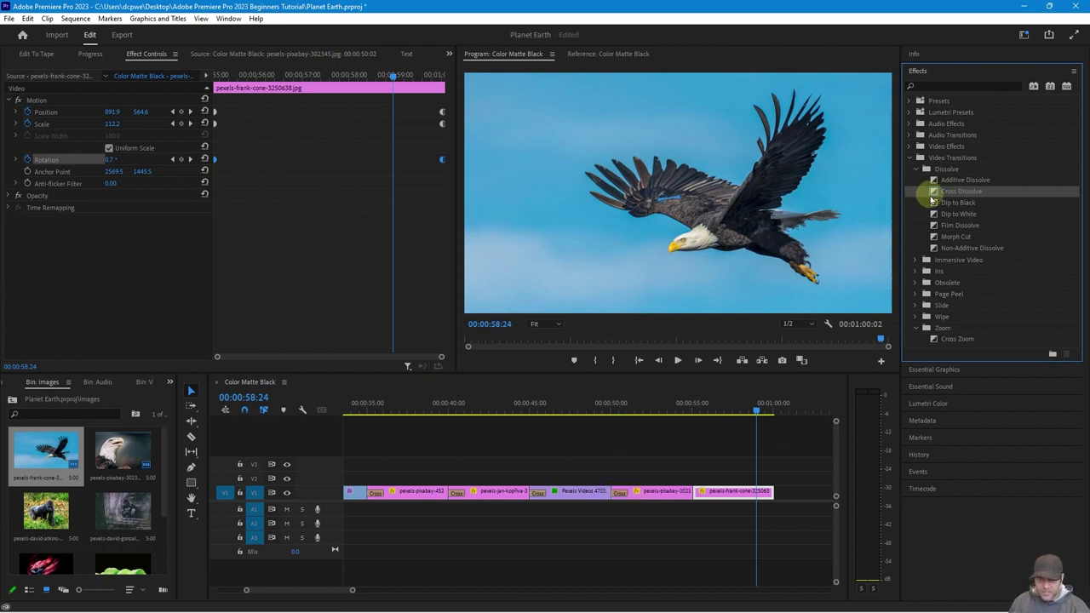
{"action": "left_click_drag", "start_coordinate": [766, 405], "coordinate": [704, 503]}
{"action": "left_click", "coordinate": [555, 410]}
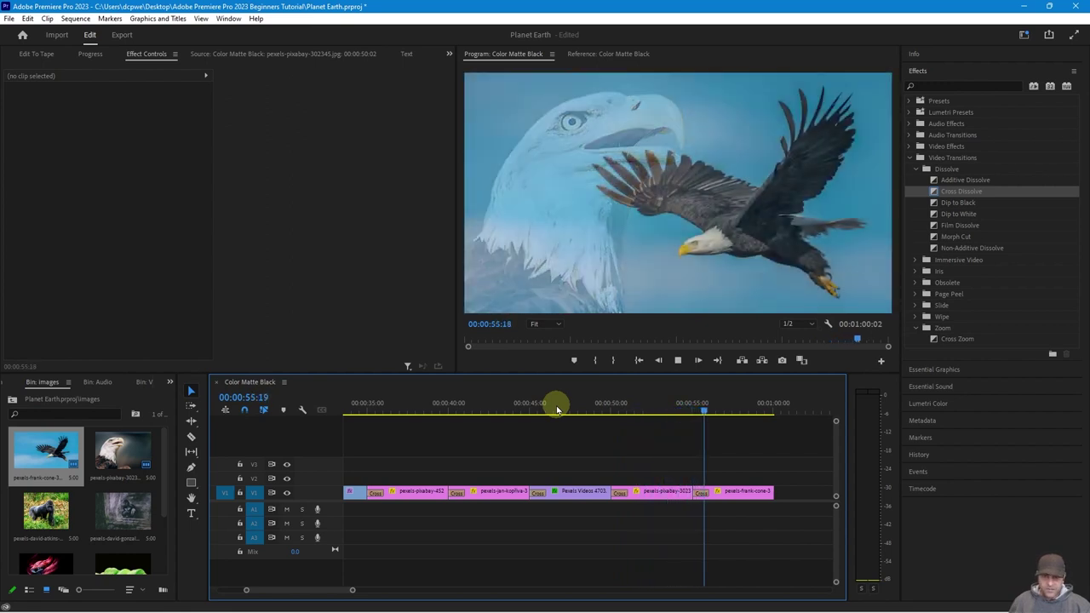
{"action": "key", "text": "space"}
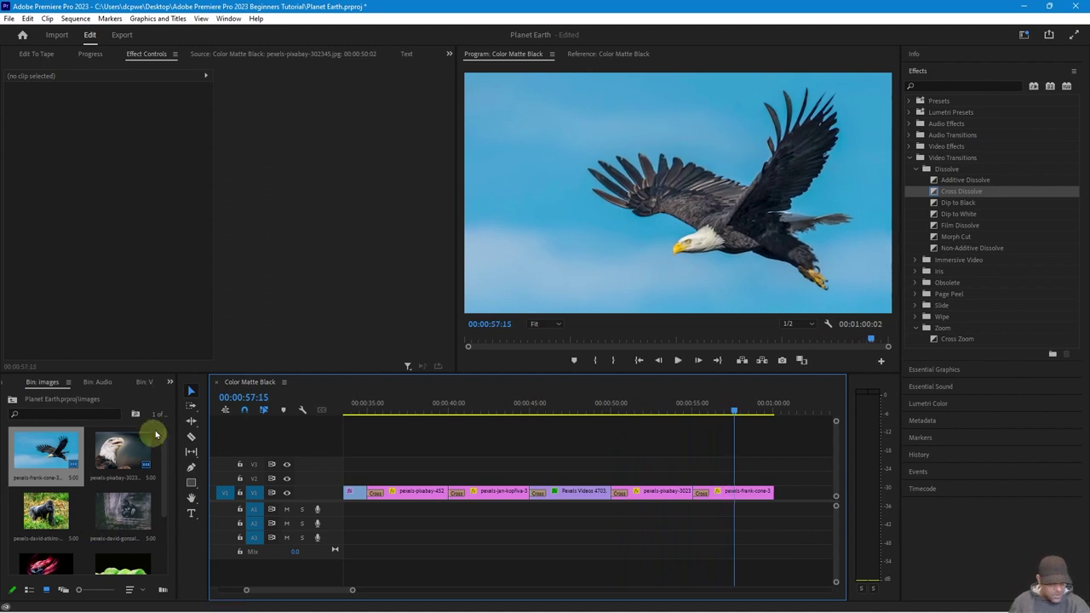
- Append video(1).mp4 from the Video bin to the end of track V1 after the flying eagle clip, and preview it
{"action": "left_click", "coordinate": [170, 384]}
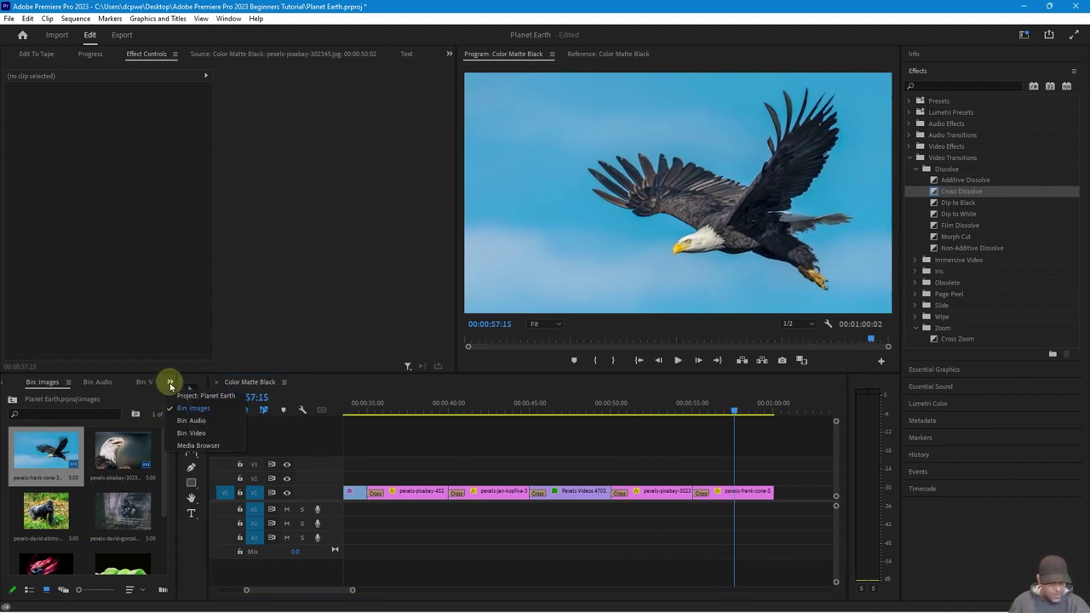
{"action": "left_click", "coordinate": [191, 433]}
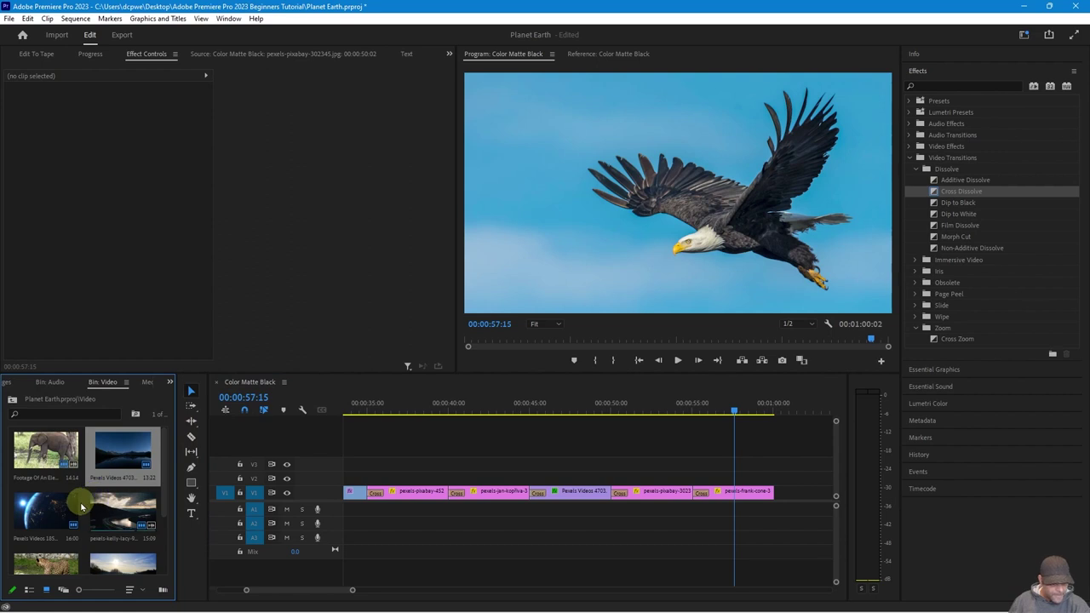
{"action": "scroll", "coordinate": [117, 522], "scroll_direction": "down", "scroll_amount": 1}
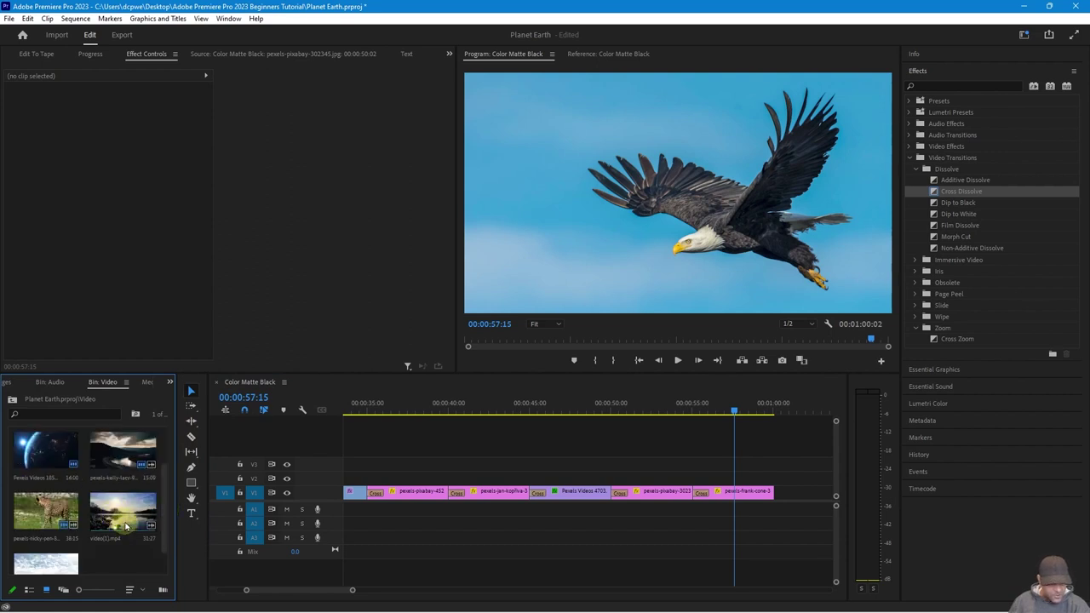
{"action": "scroll", "coordinate": [117, 527], "scroll_direction": "up", "scroll_amount": 1}
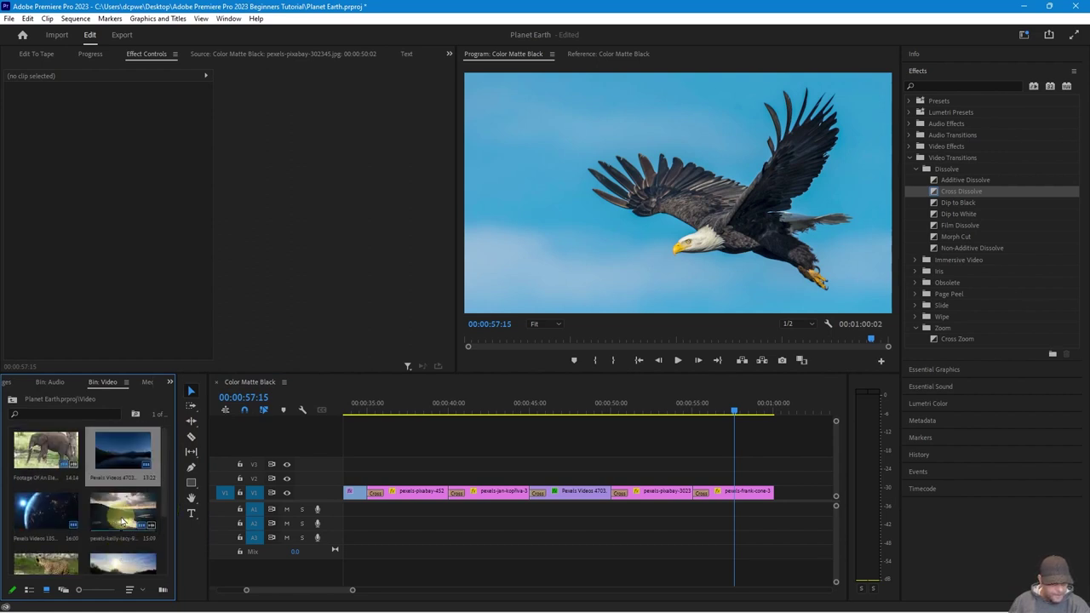
{"action": "scroll", "coordinate": [122, 521], "scroll_direction": "down", "scroll_amount": 1}
{"action": "left_click_drag", "start_coordinate": [122, 521], "coordinate": [783, 509]}
{"action": "left_click_drag", "start_coordinate": [750, 414], "coordinate": [700, 422]}
{"action": "key", "text": "space"}
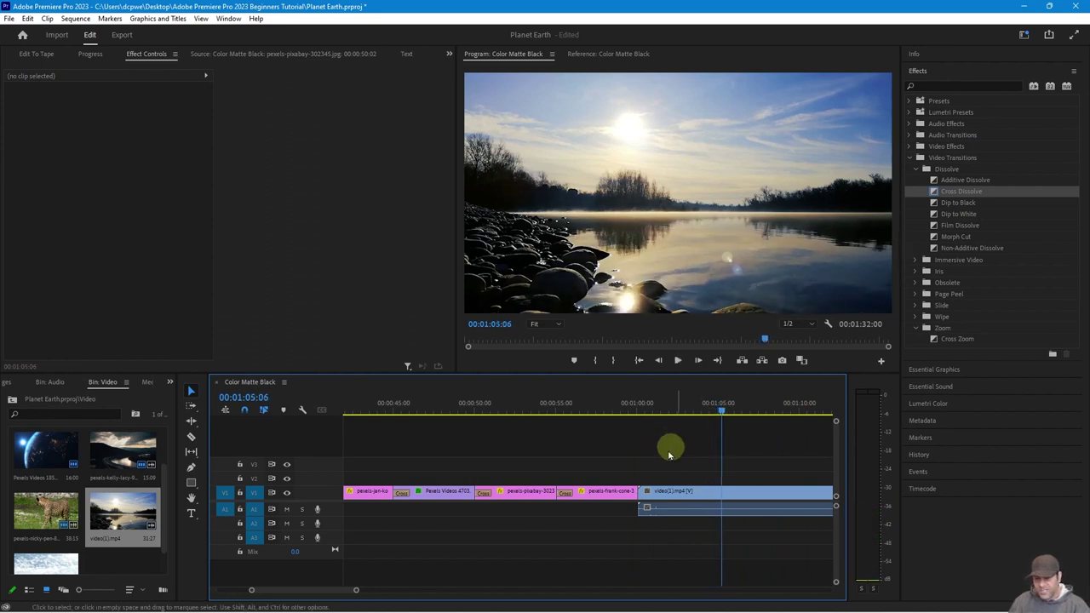
{"action": "scroll", "coordinate": [676, 438], "scroll_direction": "down", "scroll_amount": 5}
{"action": "left_click_drag", "start_coordinate": [558, 413], "coordinate": [655, 438]}
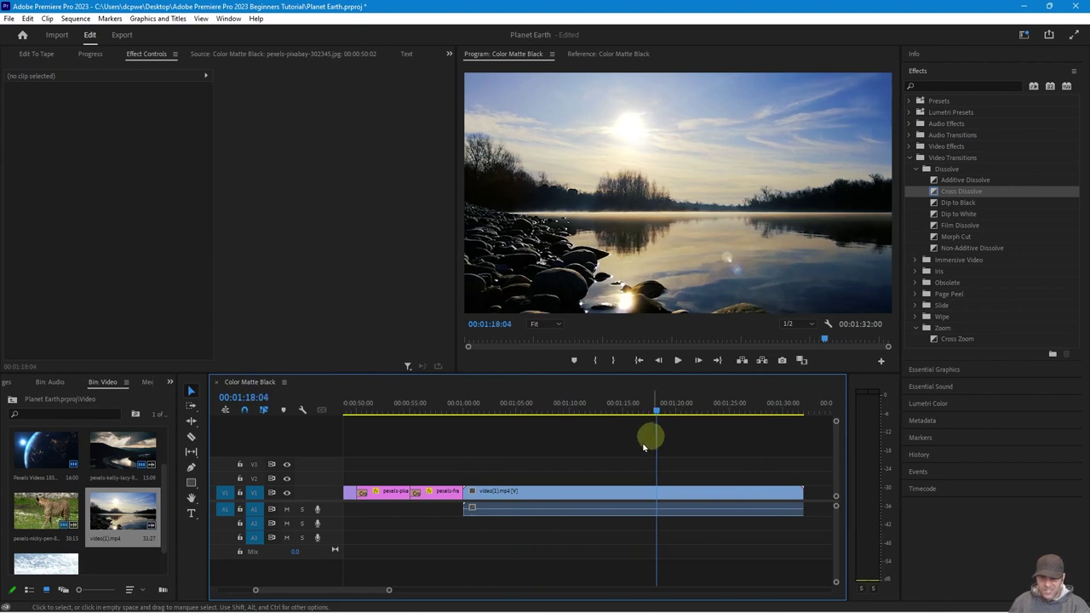
- Unlink the video(1).mp4 clip's audio from its video and delete the audio from track A1
{"action": "left_click", "coordinate": [576, 497]}
{"action": "right_click", "coordinate": [576, 495]}
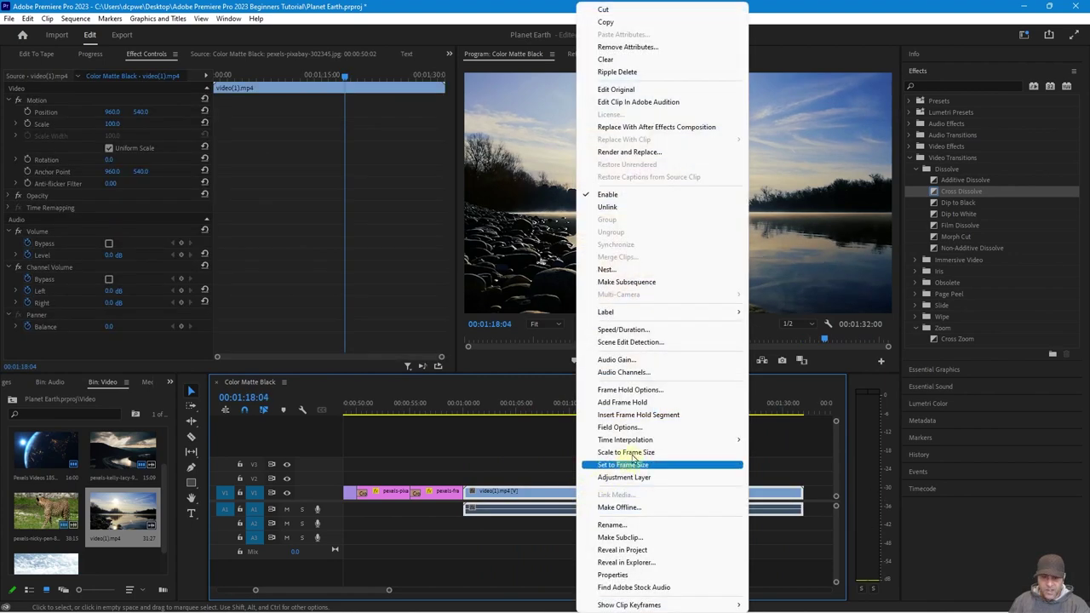
{"action": "left_click", "coordinate": [607, 209]}
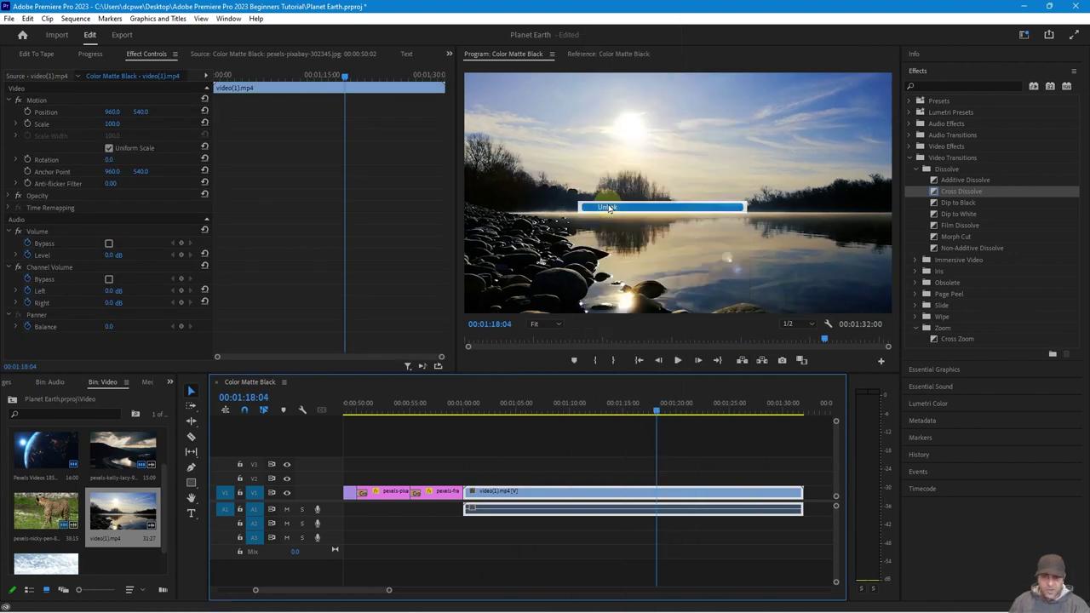
{"action": "left_click", "coordinate": [561, 511]}
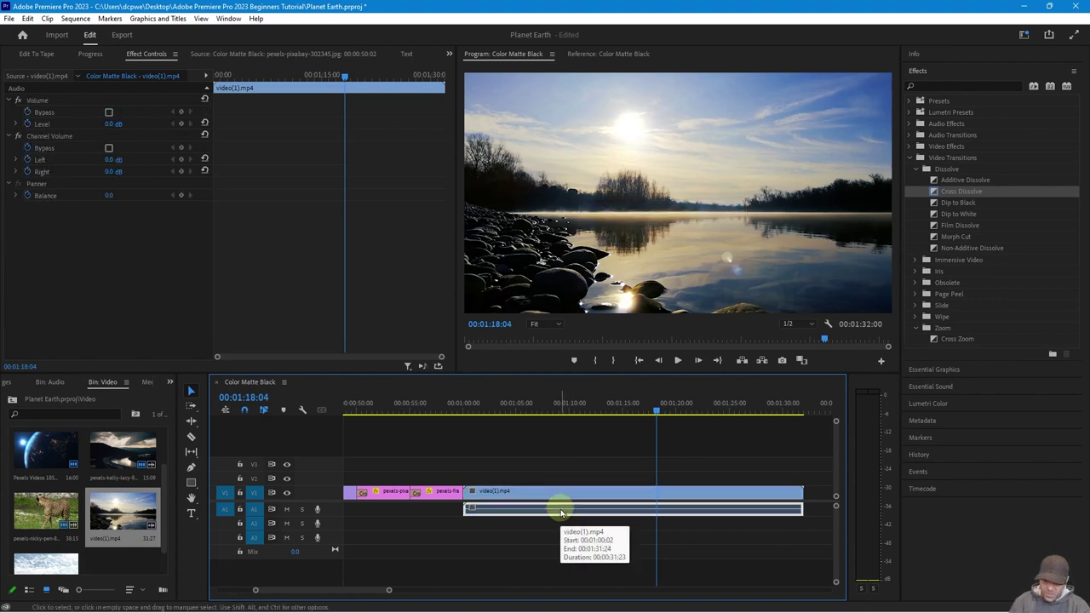
{"action": "key", "text": "Delete"}
- Open the timeline's video(1).mp4 clip in the Source monitor and mark its Out point at 00:00:05:00
{"action": "left_click_drag", "start_coordinate": [555, 410], "coordinate": [527, 412]}
{"action": "left_click_drag", "start_coordinate": [481, 439], "coordinate": [587, 492]}
{"action": "double_click", "coordinate": [587, 492]}
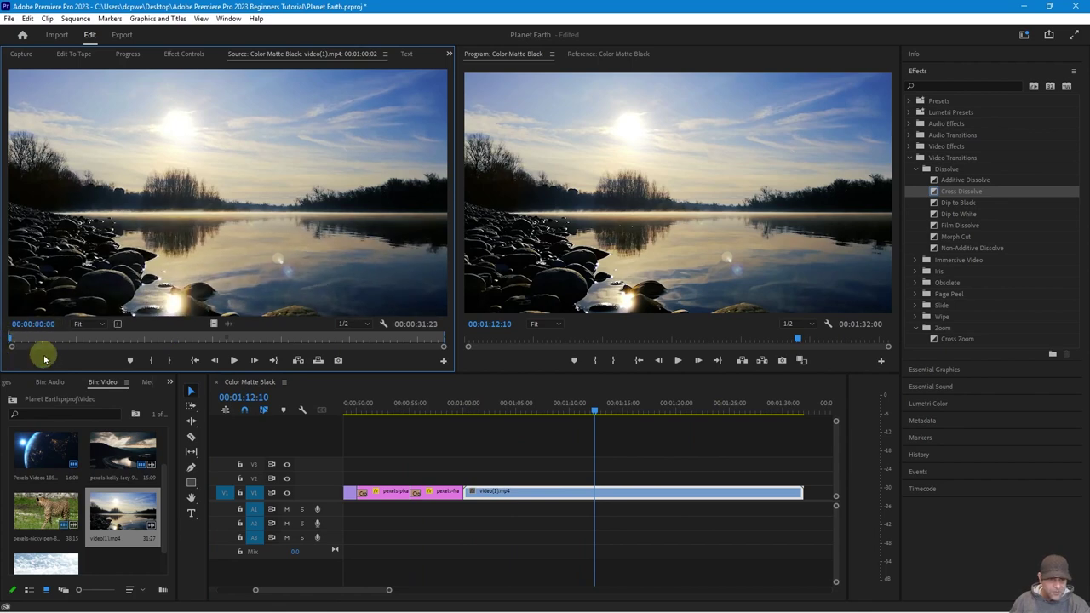
{"action": "mouse_move", "coordinate": [60, 340]}
{"action": "left_mouse_down"}
{"action": "mouse_move", "coordinate": [88, 352]}
{"action": "mouse_move", "coordinate": [47, 344]}
{"action": "left_mouse_up"}
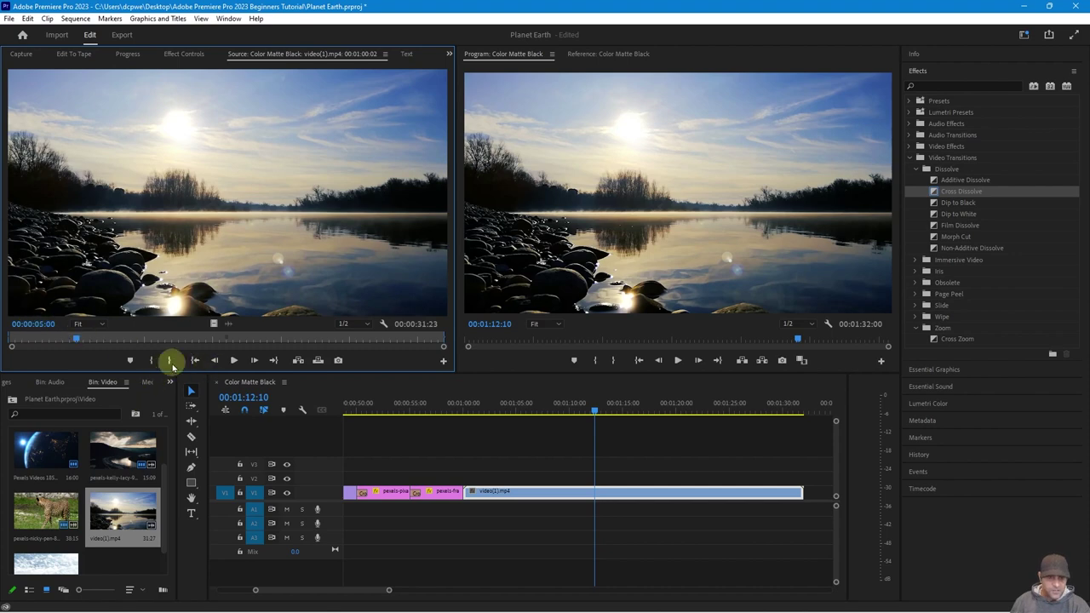
{"action": "left_click", "coordinate": [170, 360]}
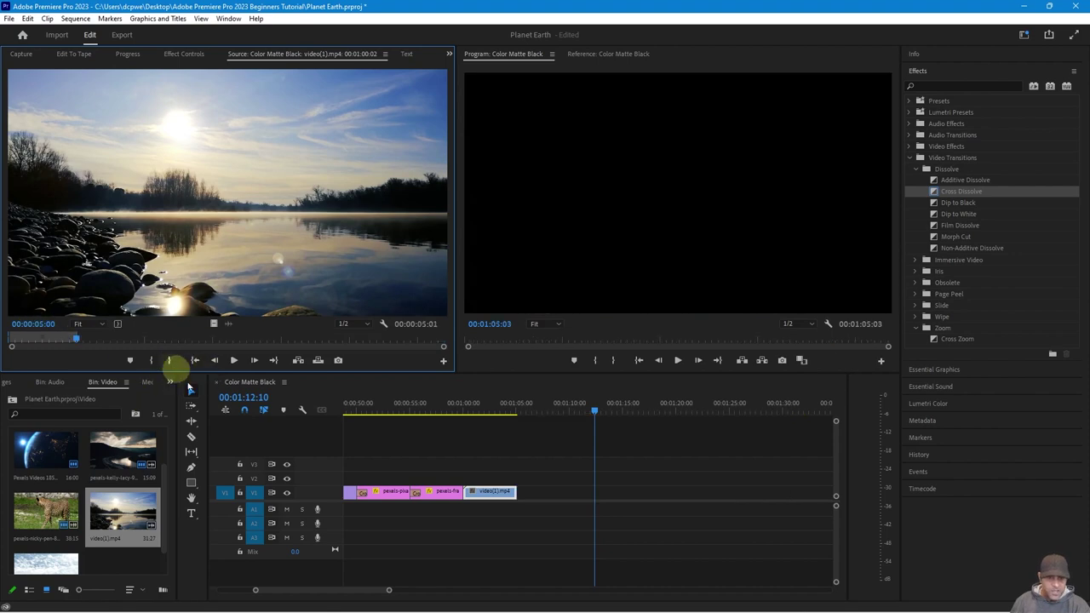
- Scrub into the trimmed lake clip and add a Cross Dissolve at its start, joining it to the flying eagle clip
{"action": "left_click", "coordinate": [463, 410]}
{"action": "left_click_drag", "start_coordinate": [465, 410], "coordinate": [486, 410]}
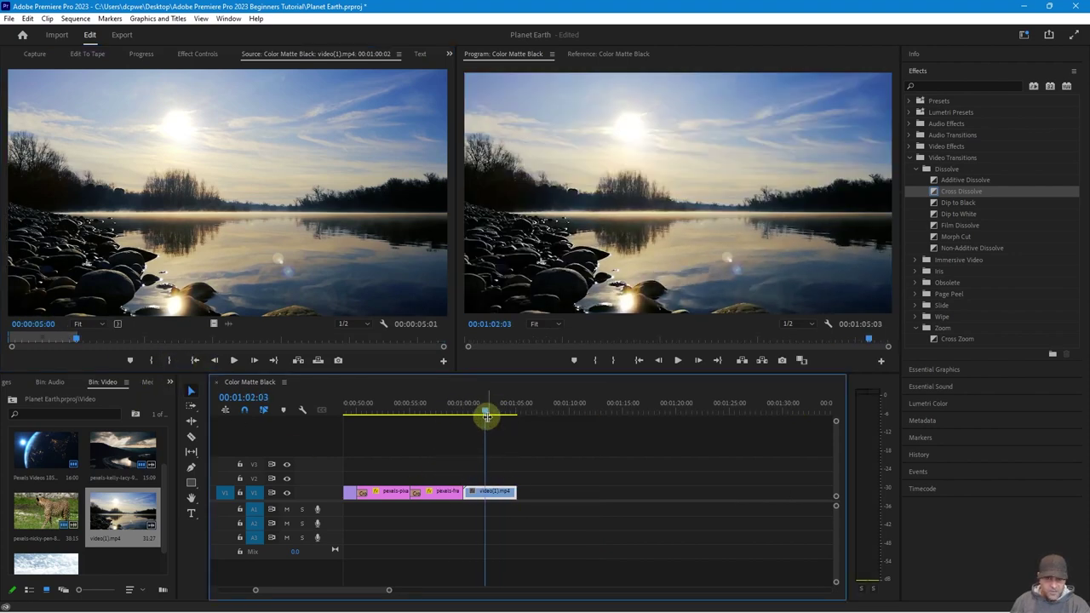
{"action": "left_click_drag", "start_coordinate": [936, 191], "coordinate": [467, 499]}
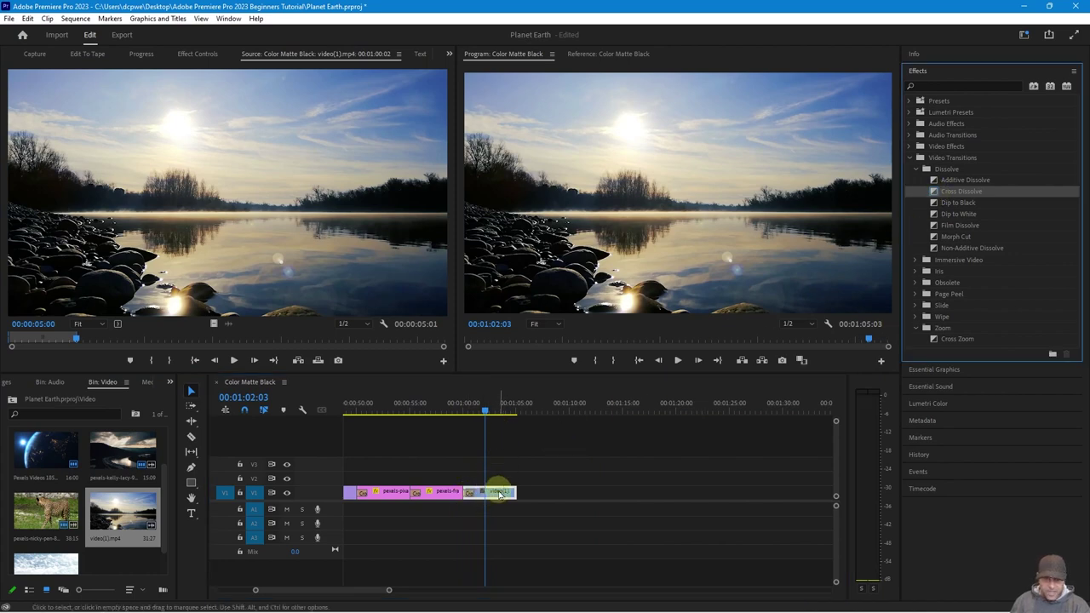
- Animate the lake clip's Scale from a keyframe on its first frame to 115 at 00:01:05:02, and play back the zoom
{"action": "left_click", "coordinate": [500, 493]}
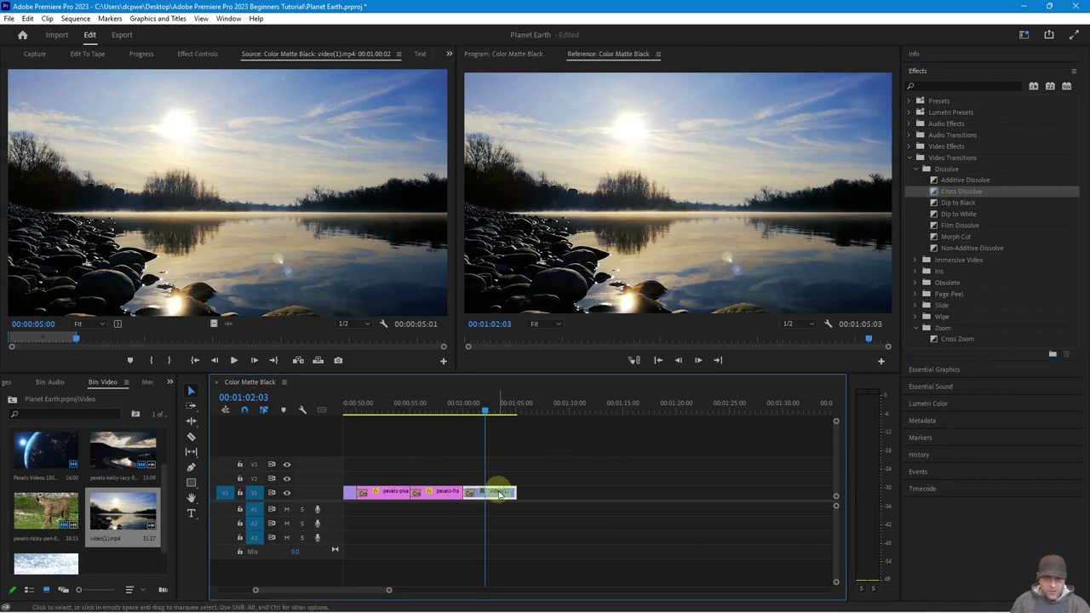
{"action": "left_click", "coordinate": [196, 54]}
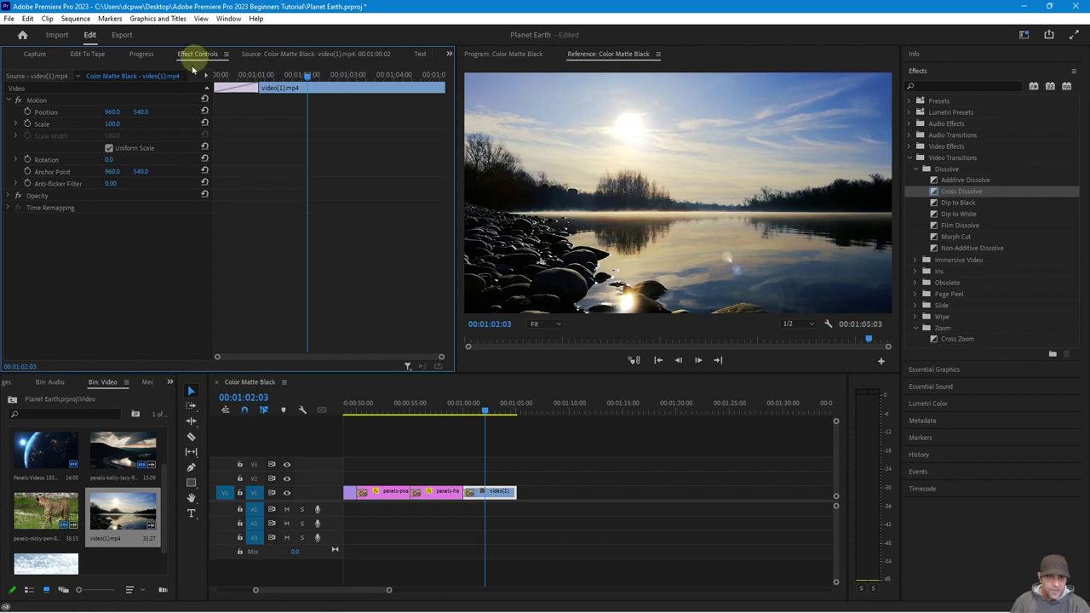
{"action": "left_click_drag", "start_coordinate": [308, 75], "coordinate": [207, 81]}
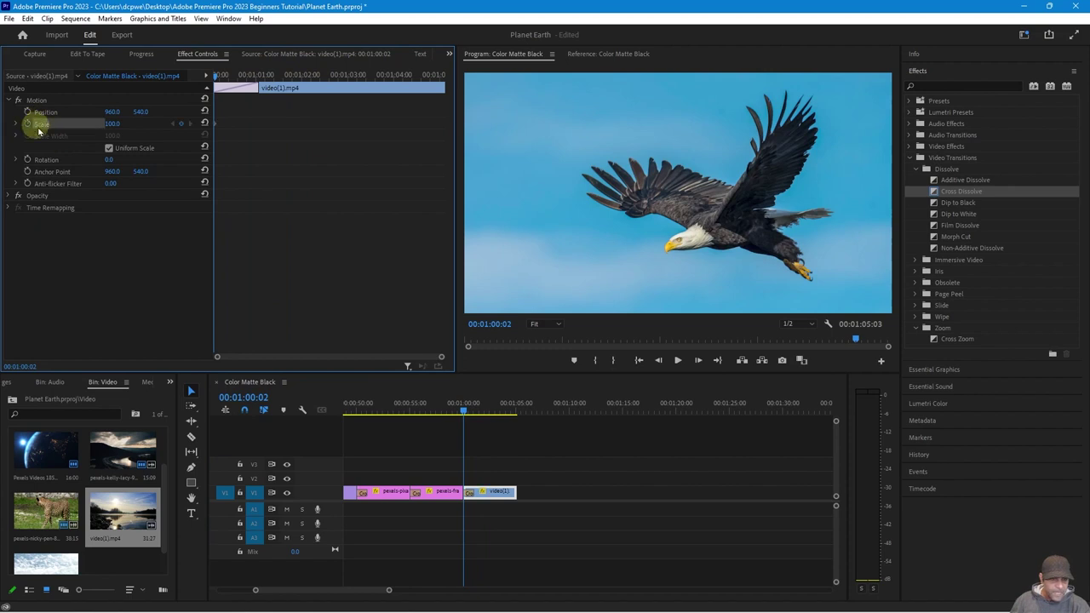
{"action": "left_click_drag", "start_coordinate": [239, 107], "coordinate": [442, 88]}
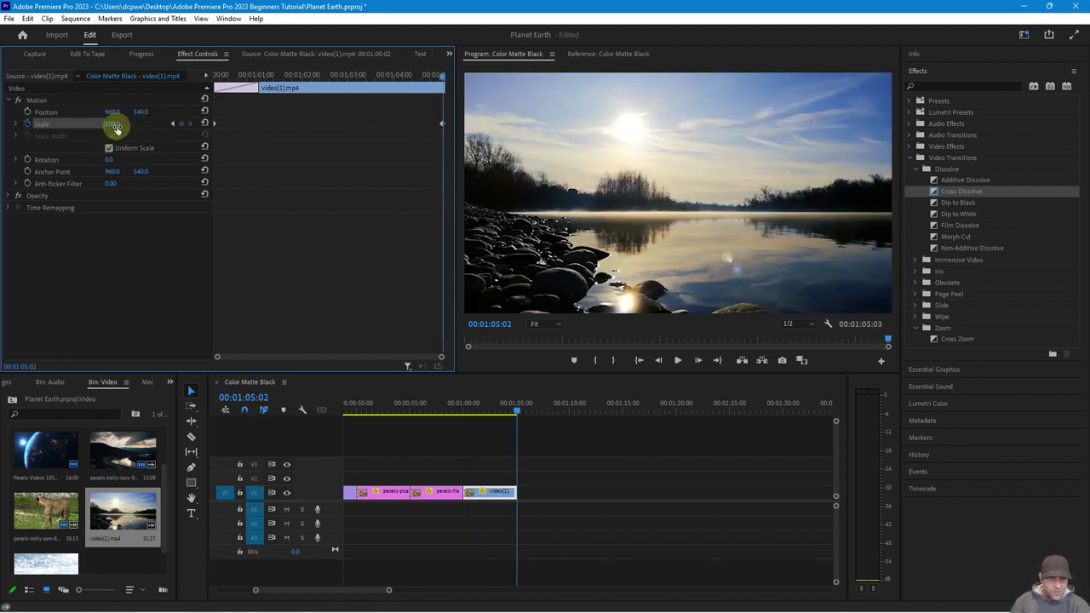
{"action": "left_click_drag", "start_coordinate": [113, 124], "coordinate": [125, 124]}
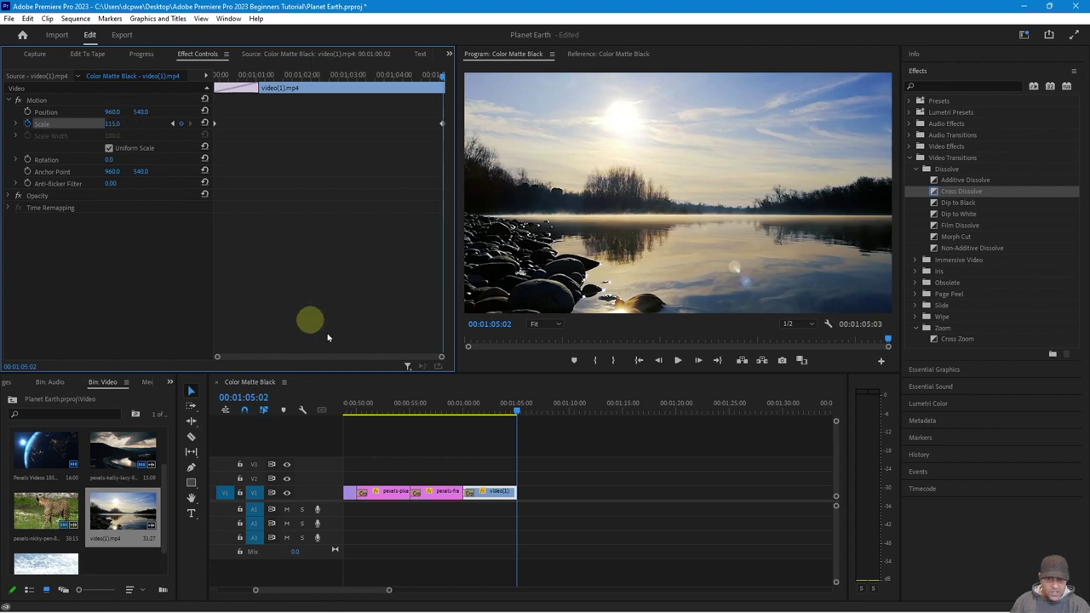
{"action": "left_click", "coordinate": [453, 412]}
{"action": "key", "text": "space"}
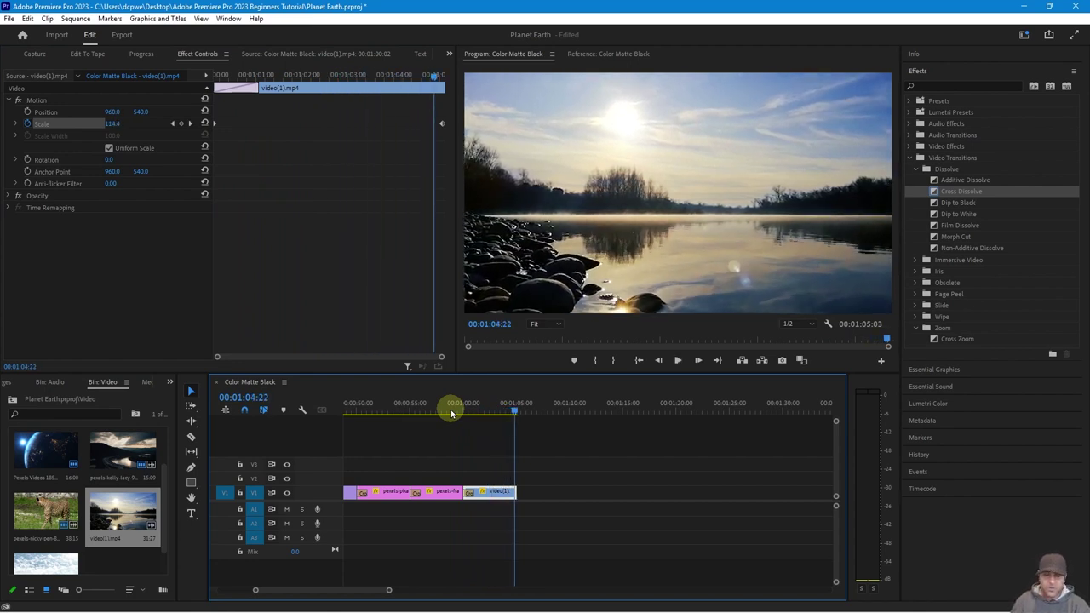
- Show the Images bin and set the lake clip's Scale keyframes to Auto Bezier interpolation
{"action": "left_click", "coordinate": [170, 383]}
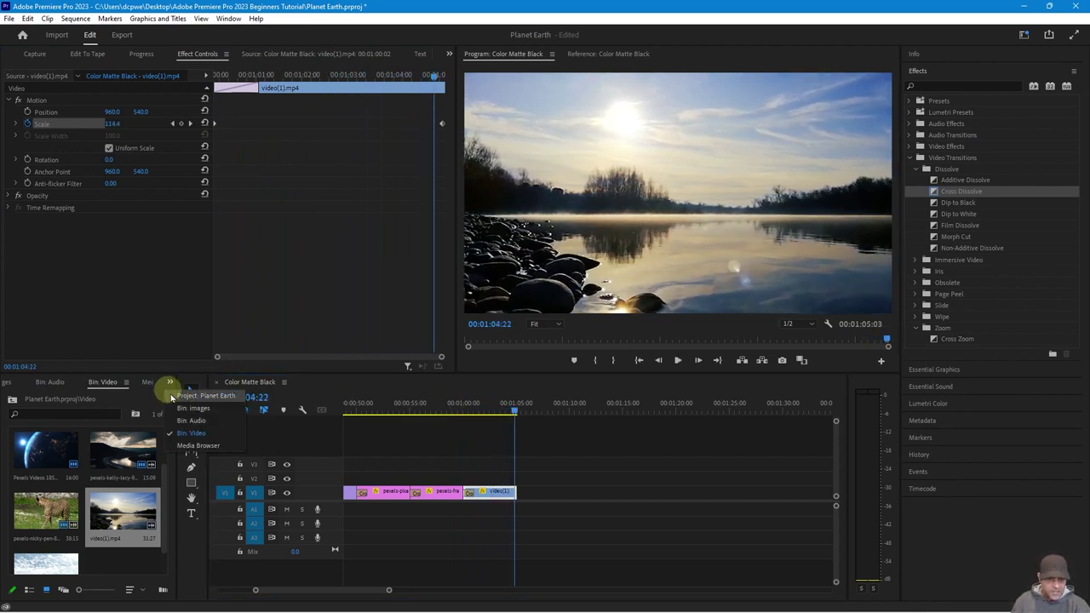
{"action": "left_click", "coordinate": [195, 409]}
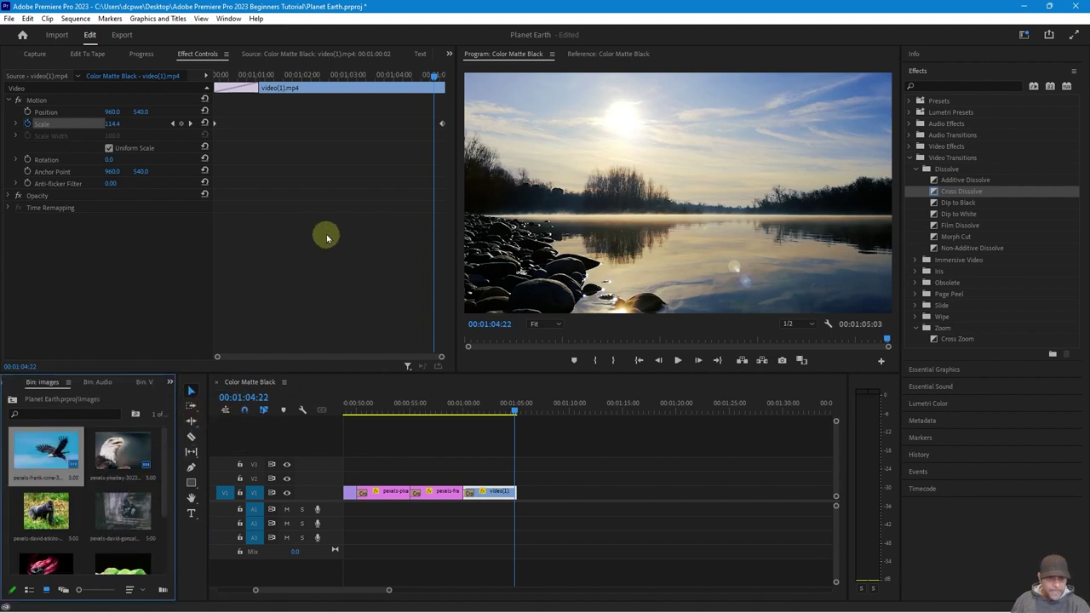
{"action": "left_click", "coordinate": [53, 125]}
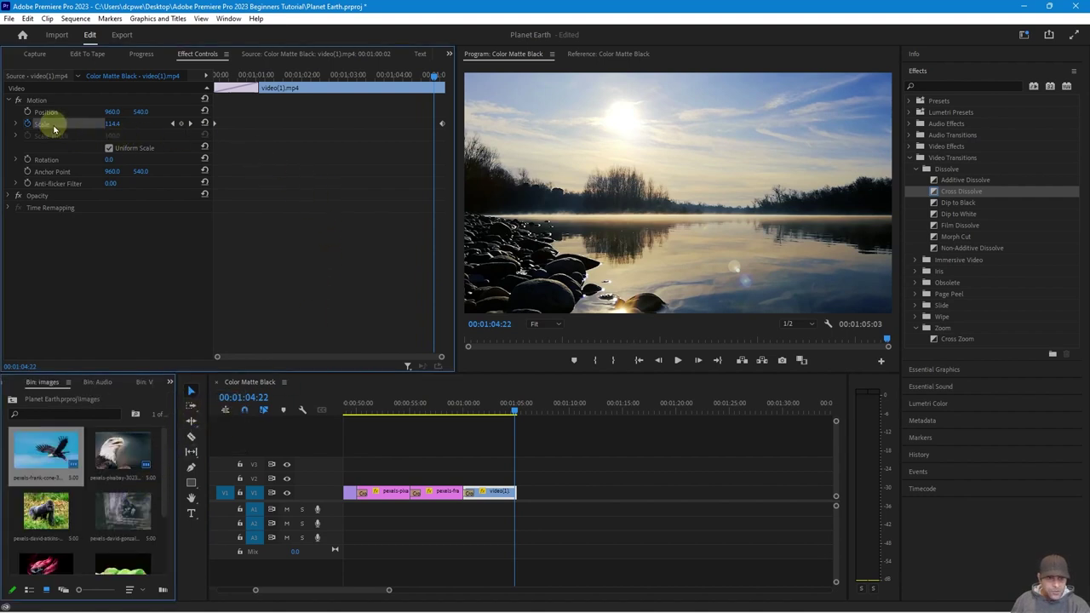
{"action": "right_click", "coordinate": [214, 127]}
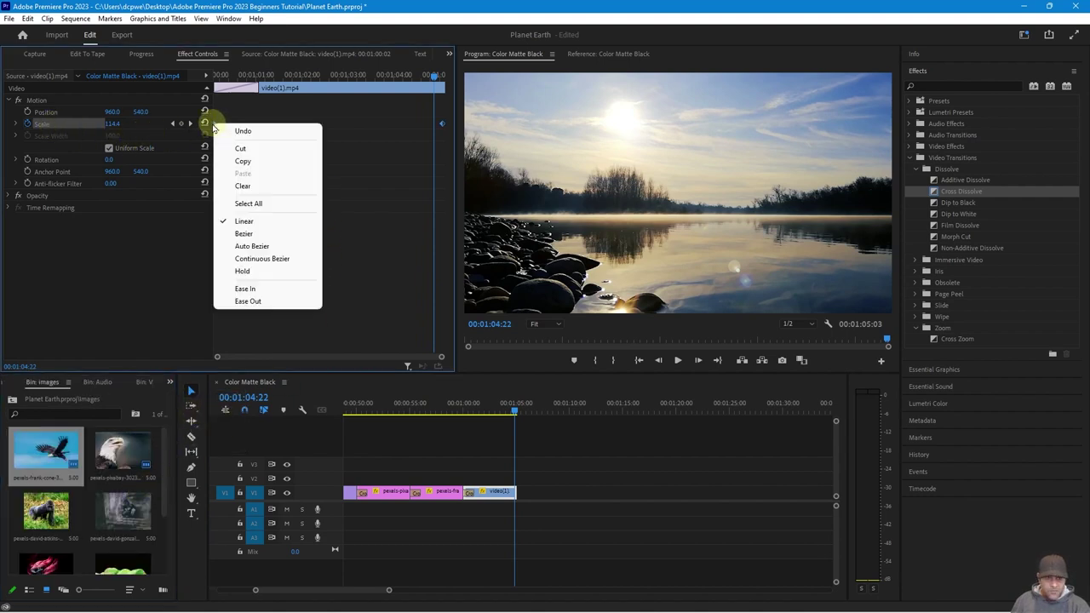
{"action": "left_click", "coordinate": [243, 247]}
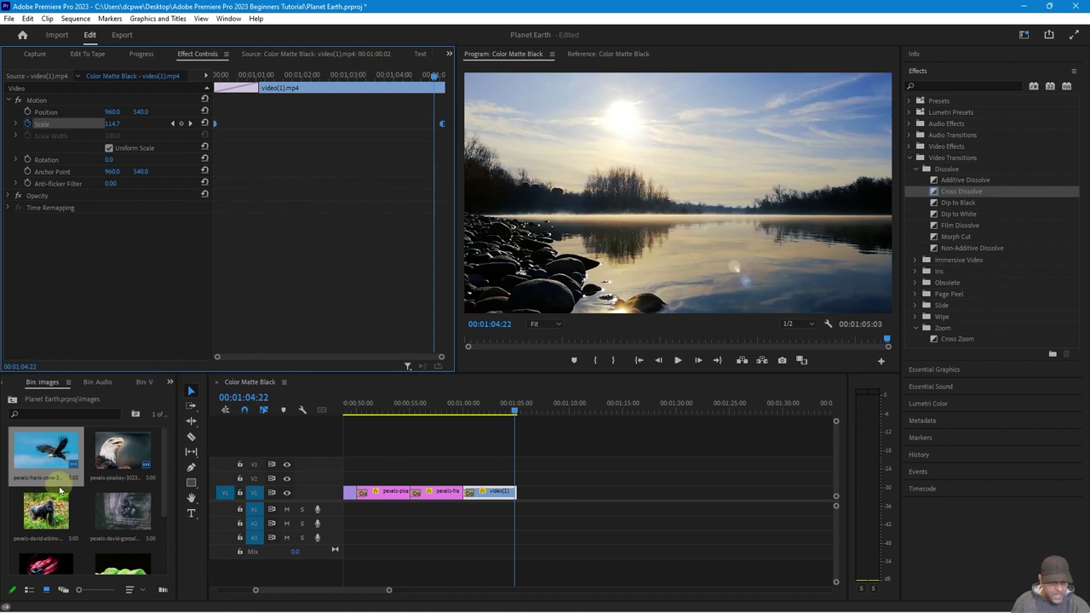
- Add the two gorilla stills from the Images bin to V1 after the lake clip and close the gaps between the clips
{"action": "left_click_drag", "start_coordinate": [51, 524], "coordinate": [572, 494]}
{"action": "left_click_drag", "start_coordinate": [529, 522], "coordinate": [661, 493]}
{"action": "left_click", "coordinate": [717, 551]}
{"action": "key", "text": "ctrl+a"}
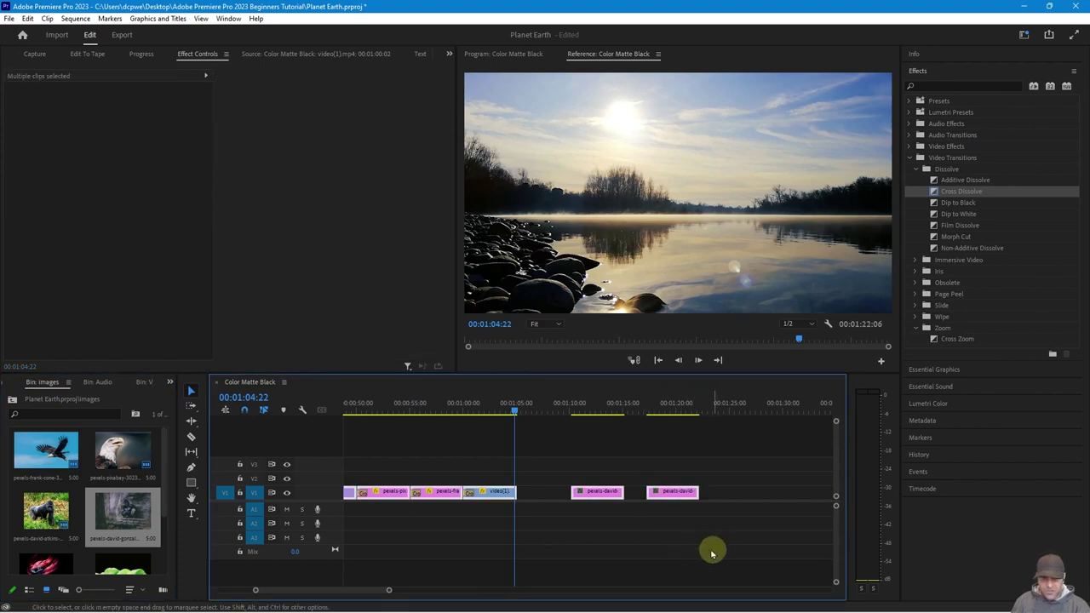
{"action": "left_click", "coordinate": [76, 18]}
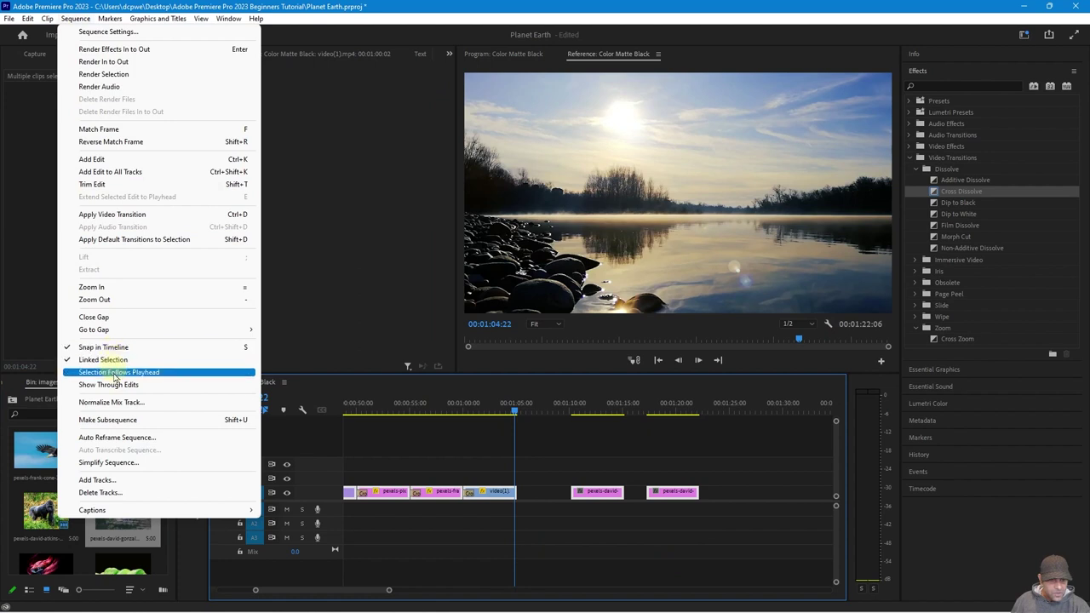
{"action": "left_click", "coordinate": [109, 318]}
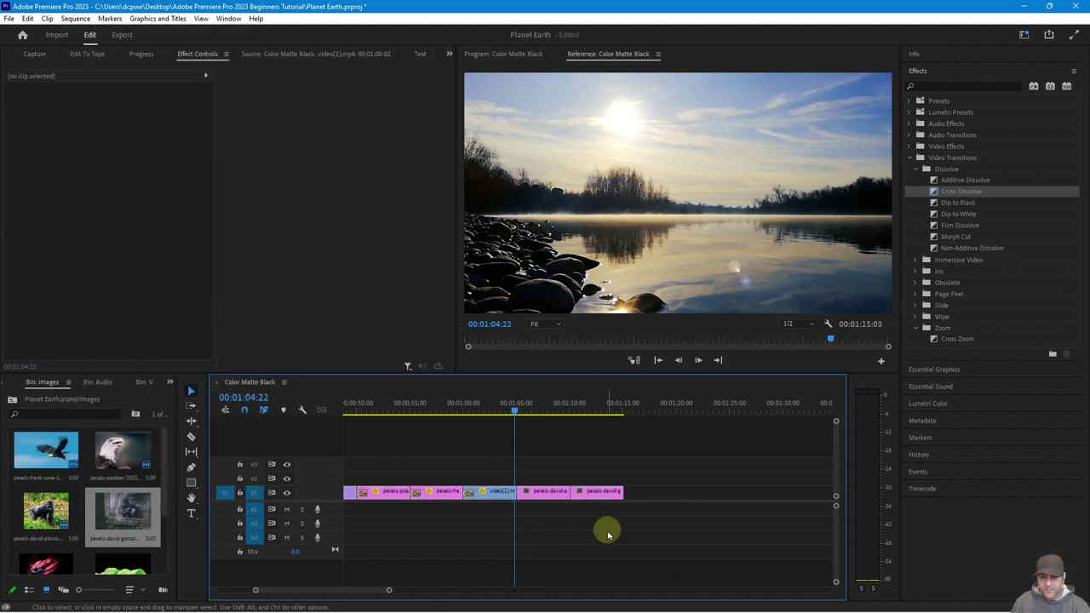
- Preview the two gorilla stills, apply Scale to Frame Size to both together, and check how each fits the frame
{"action": "left_click", "coordinate": [548, 409]}
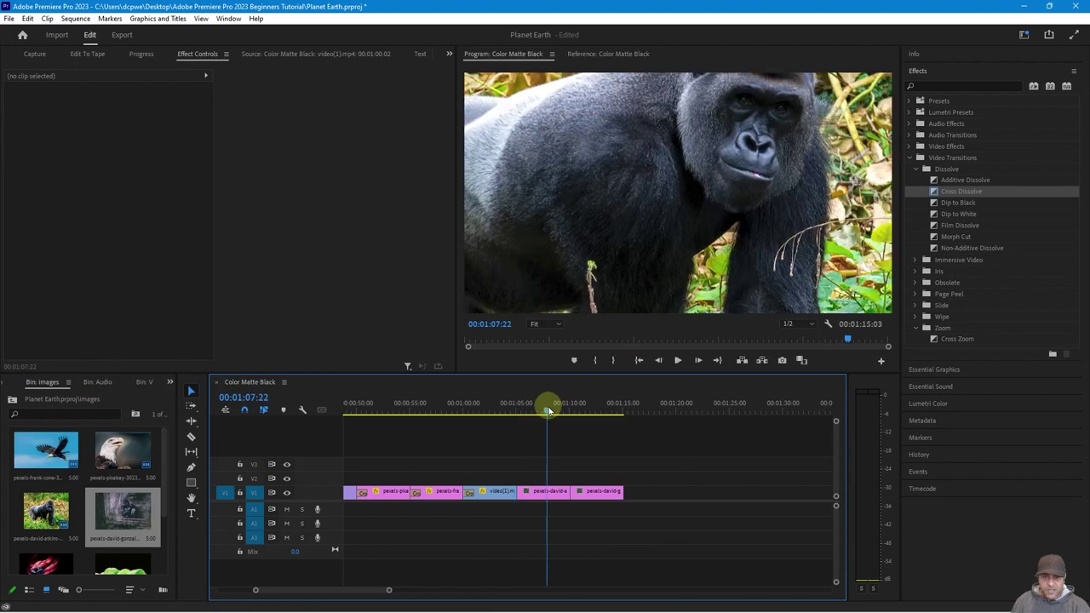
{"action": "left_click", "coordinate": [592, 411]}
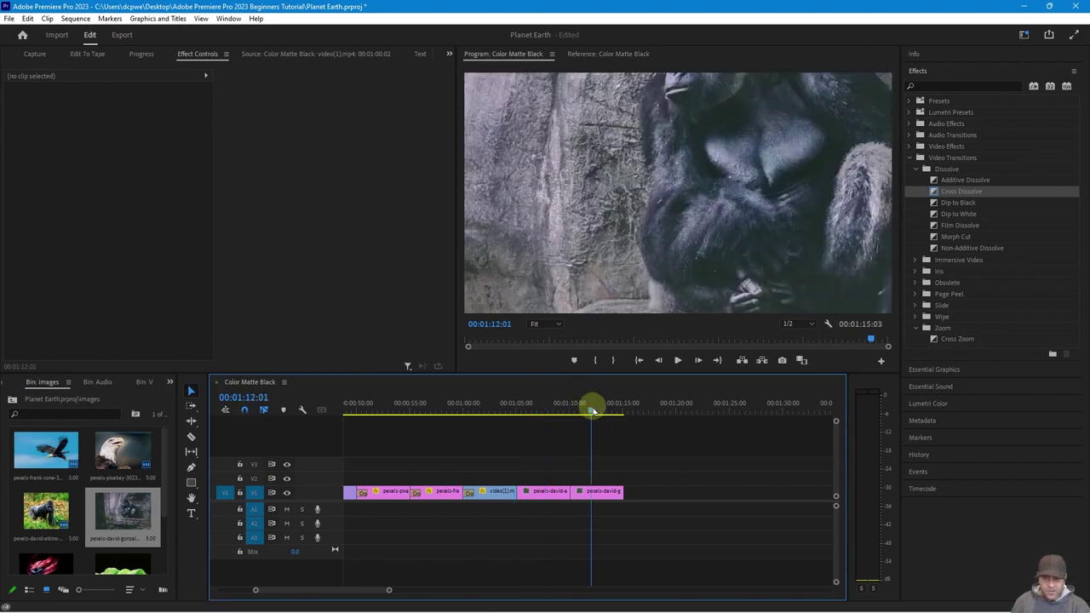
{"action": "left_click_drag", "start_coordinate": [674, 553], "coordinate": [532, 461]}
{"action": "left_click_drag", "start_coordinate": [696, 556], "coordinate": [548, 462]}
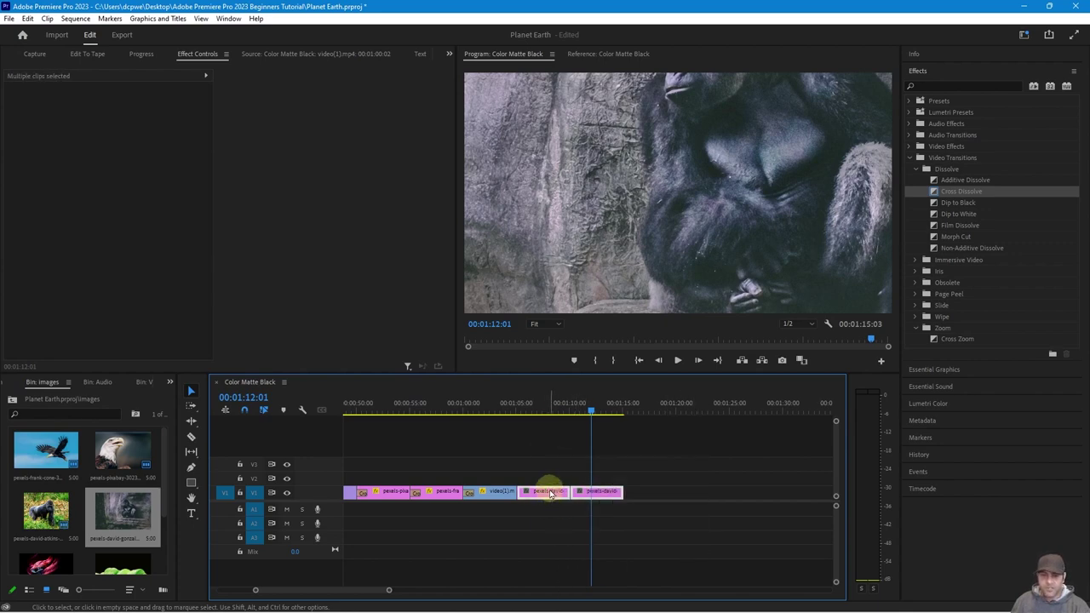
{"action": "right_click", "coordinate": [550, 494]}
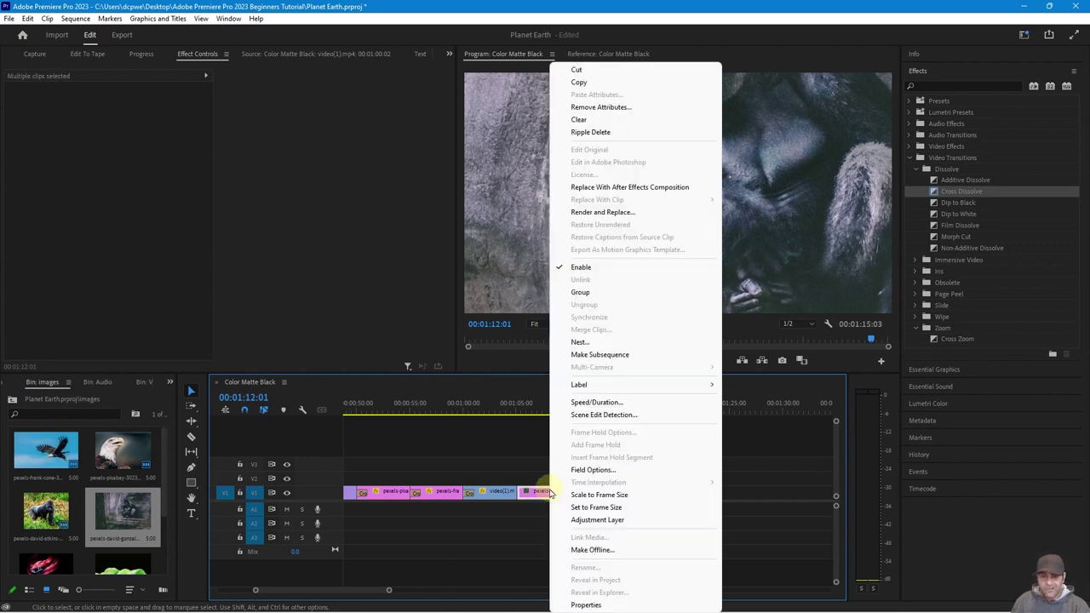
{"action": "left_click", "coordinate": [593, 497]}
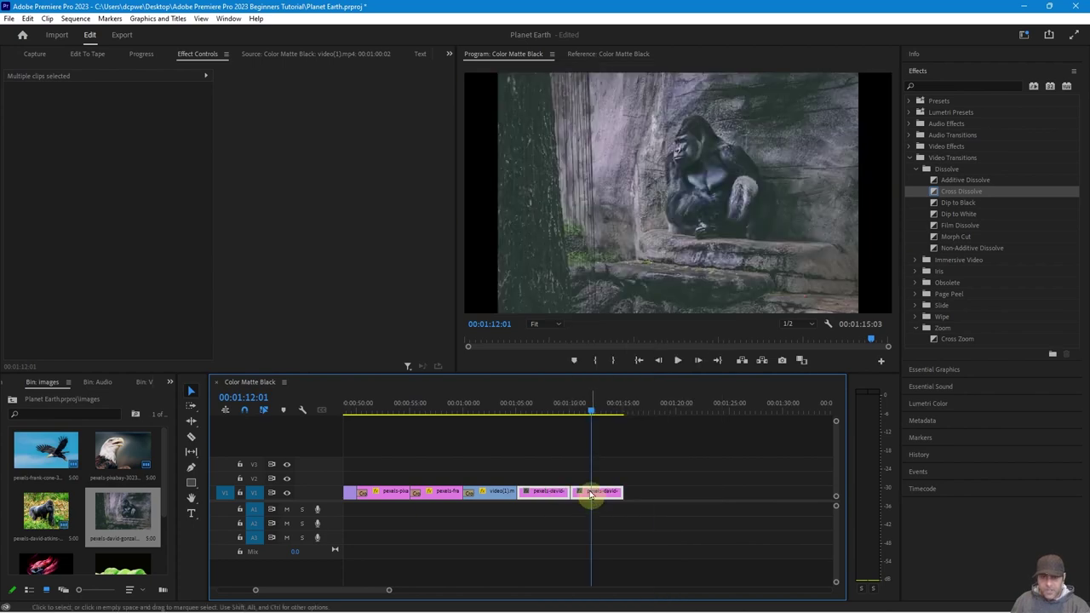
{"action": "left_click", "coordinate": [551, 408]}
{"action": "left_click_drag", "start_coordinate": [552, 408], "coordinate": [533, 402]}
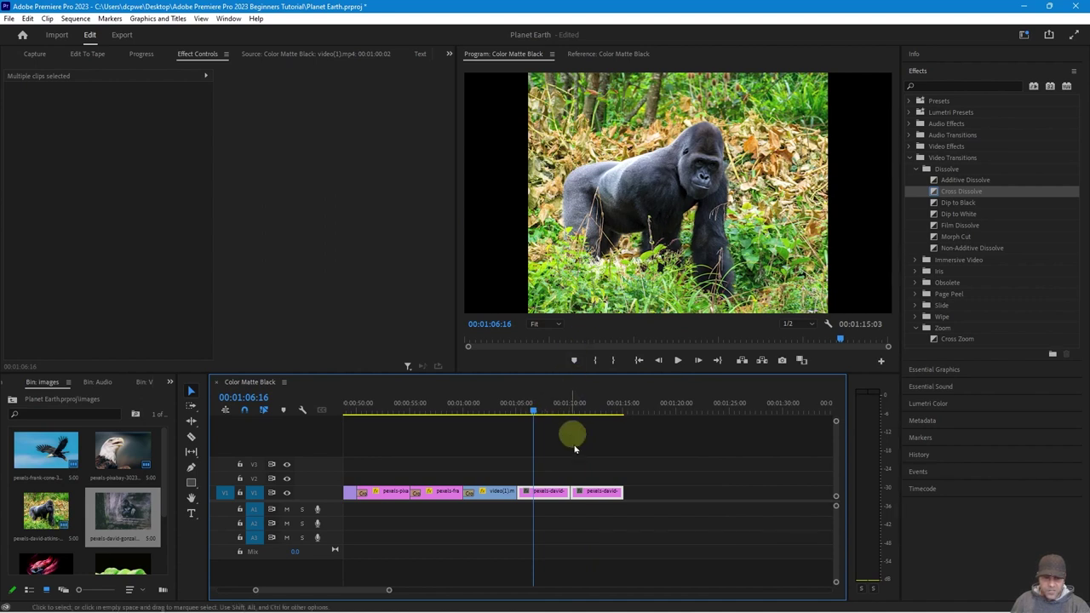
{"action": "left_click", "coordinate": [749, 444]}
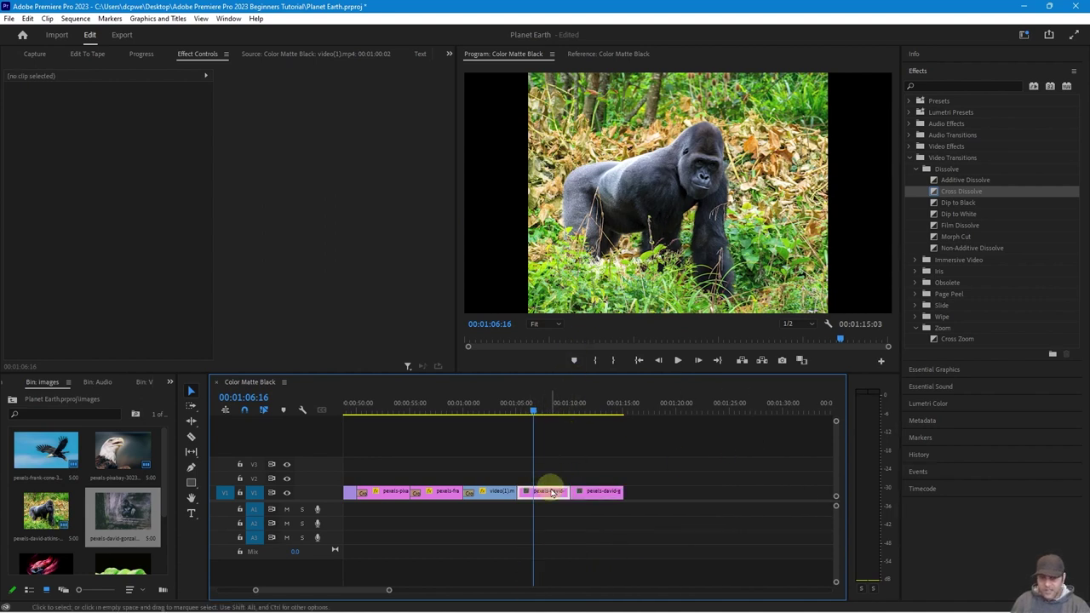
{"action": "left_click", "coordinate": [551, 492]}
{"action": "left_click_drag", "start_coordinate": [626, 507], "coordinate": [543, 464]}
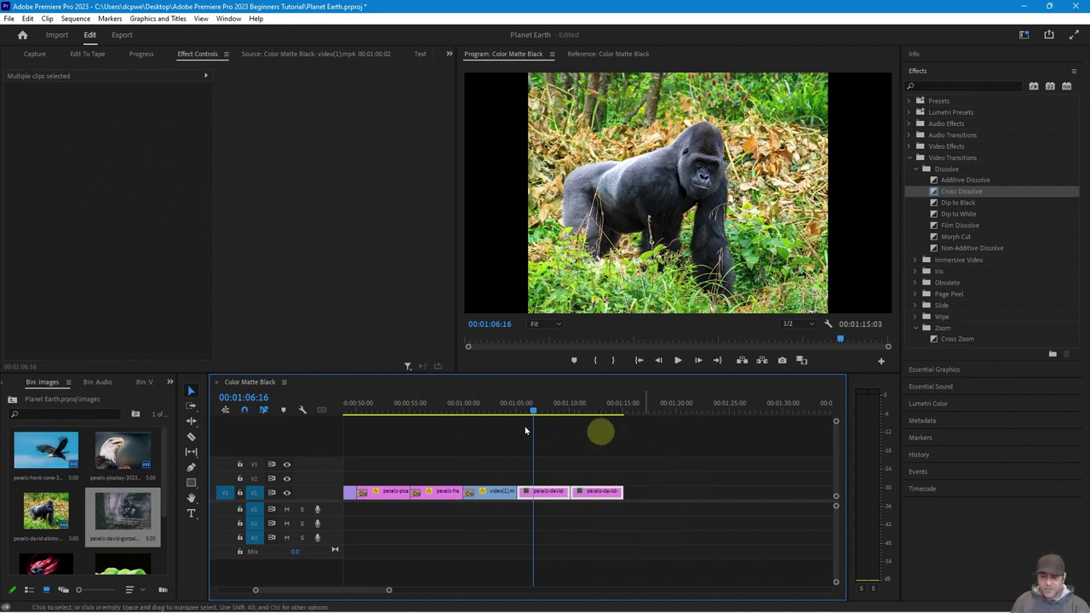
{"action": "left_click", "coordinate": [695, 457]}
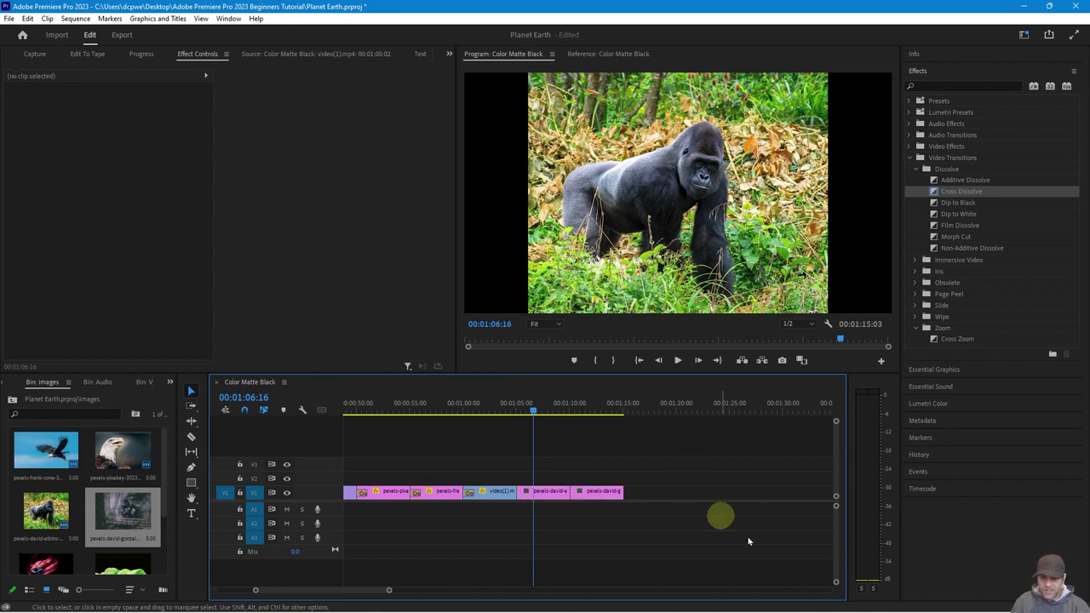
- Set the Scale of the standing gorilla still to 146 so it fills the frame
{"action": "left_click", "coordinate": [556, 494]}
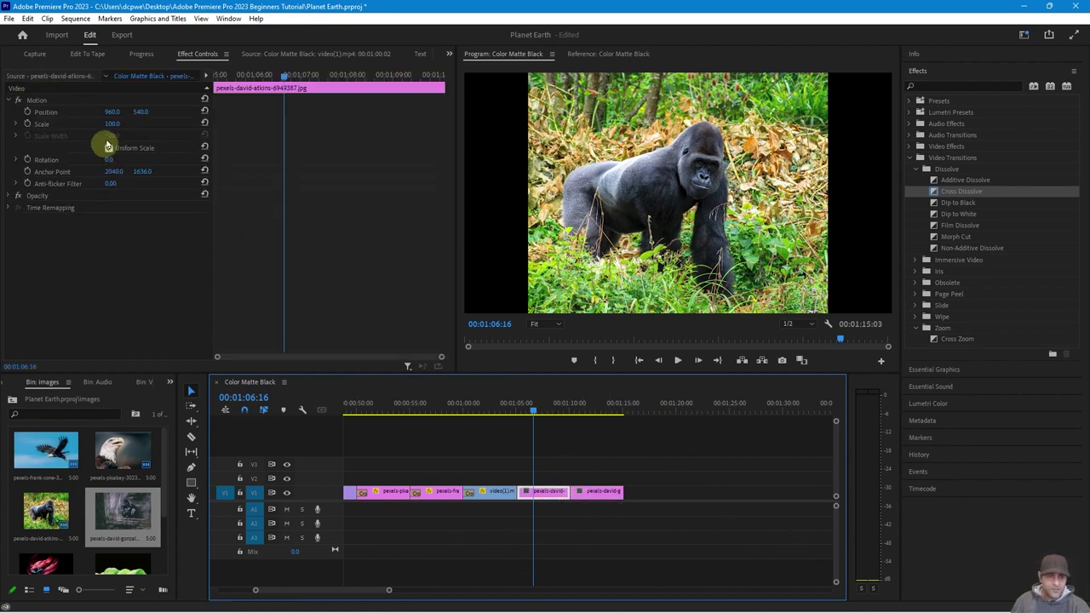
{"action": "left_click_drag", "start_coordinate": [113, 124], "coordinate": [143, 126]}
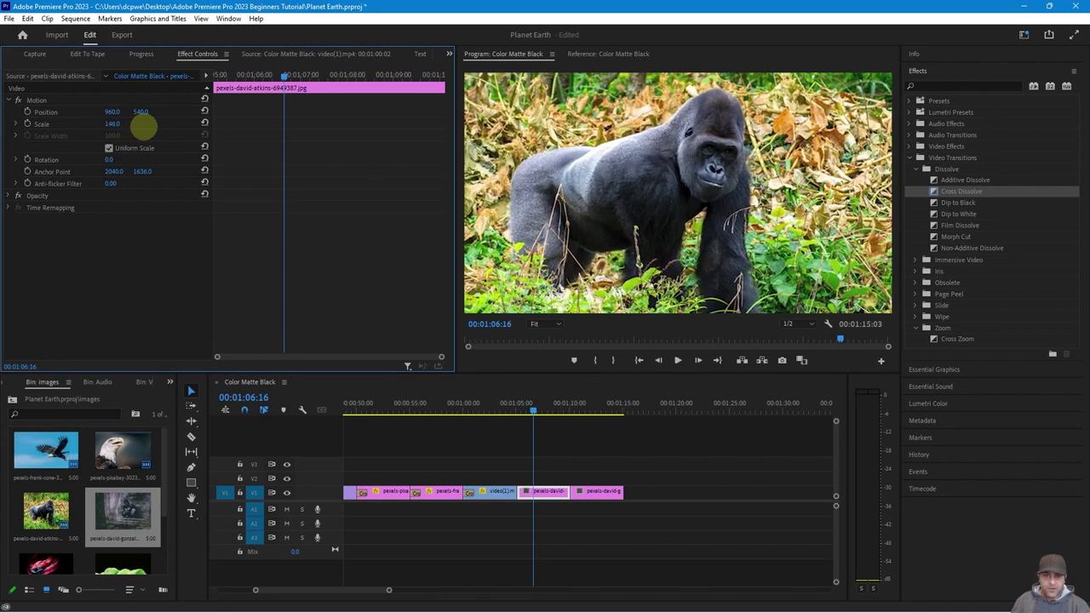
{"action": "left_click", "coordinate": [533, 404]}
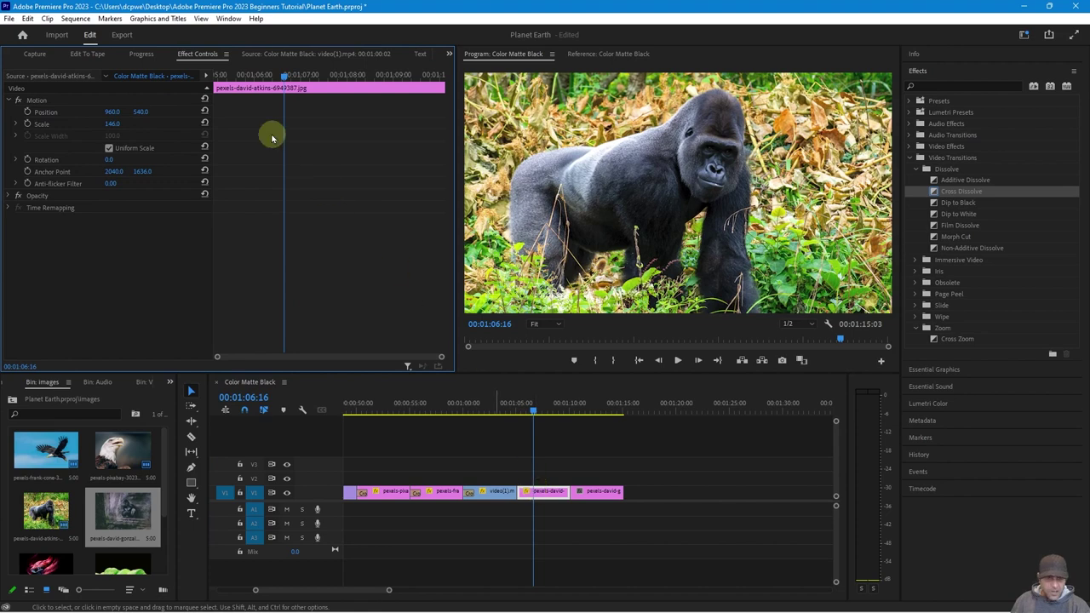
- Add Position and Scale keyframes to the standing gorilla still at its first frame, 00:01:05:03, and its last frame, 00:01:10:02
{"action": "left_click_drag", "start_coordinate": [284, 76], "coordinate": [205, 81]}
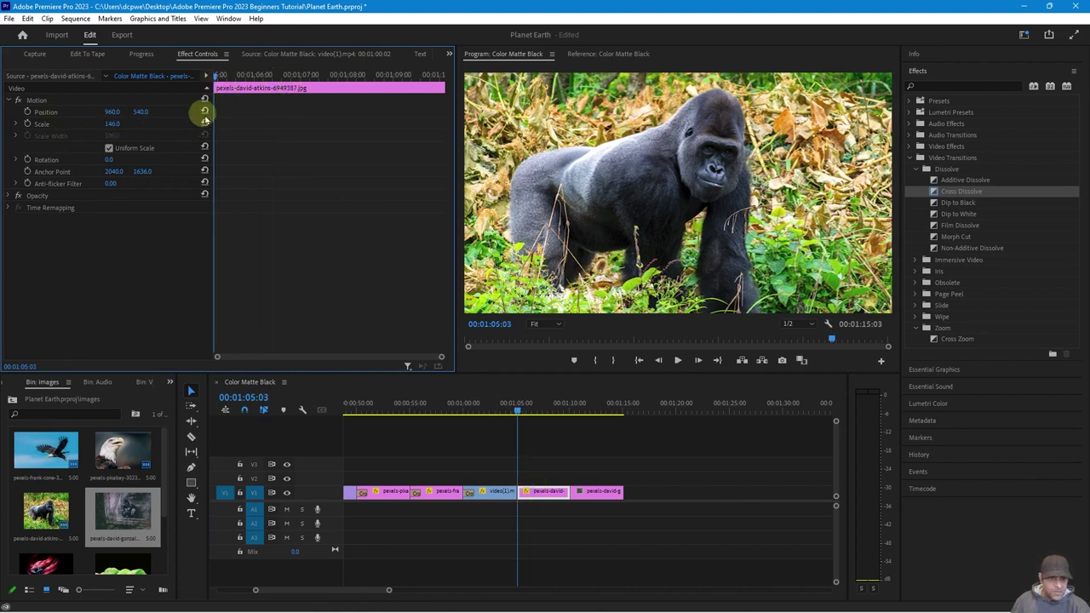
{"action": "left_click", "coordinate": [27, 124]}
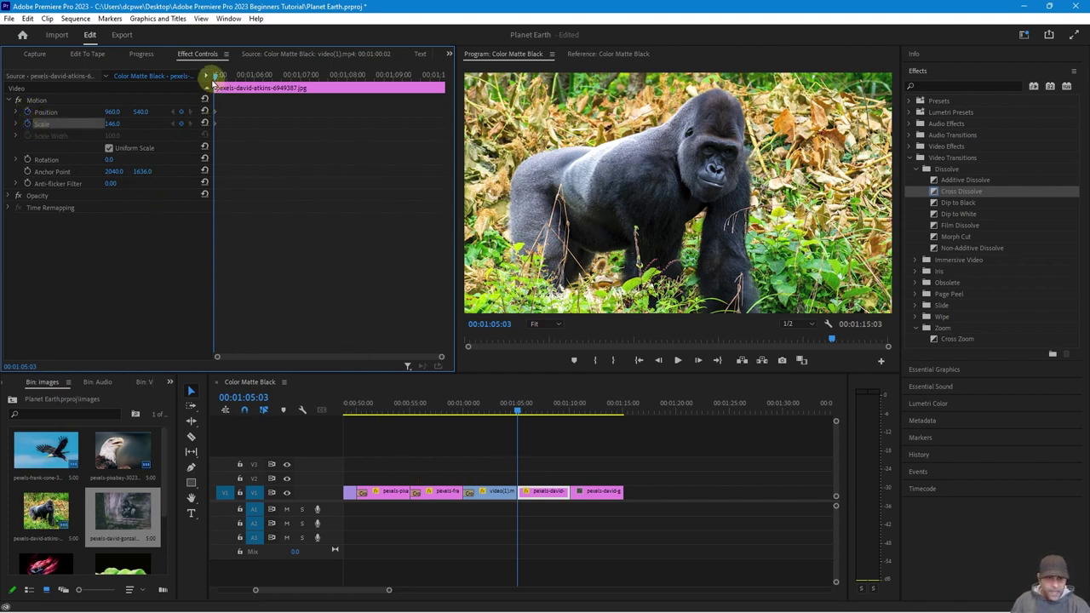
{"action": "left_click_drag", "start_coordinate": [218, 79], "coordinate": [445, 93]}
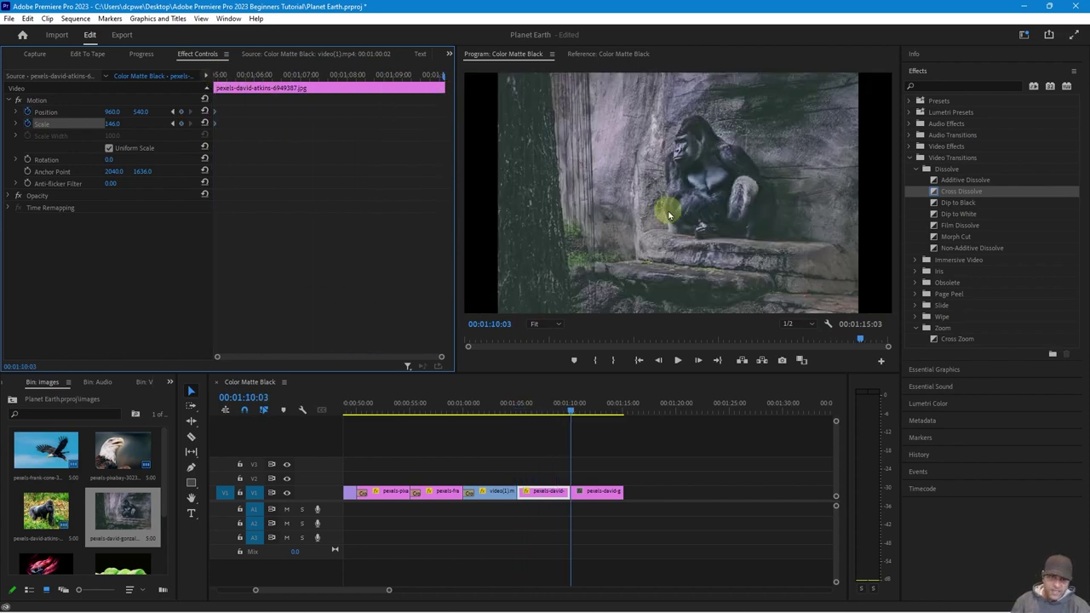
{"action": "key", "text": "Left"}
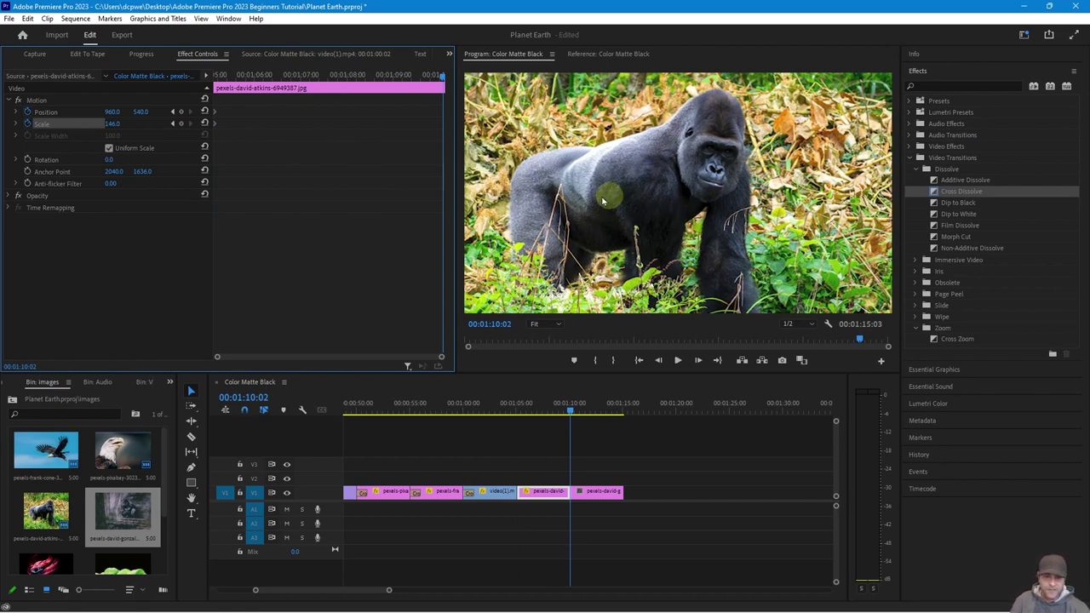
{"action": "left_click", "coordinate": [181, 111]}
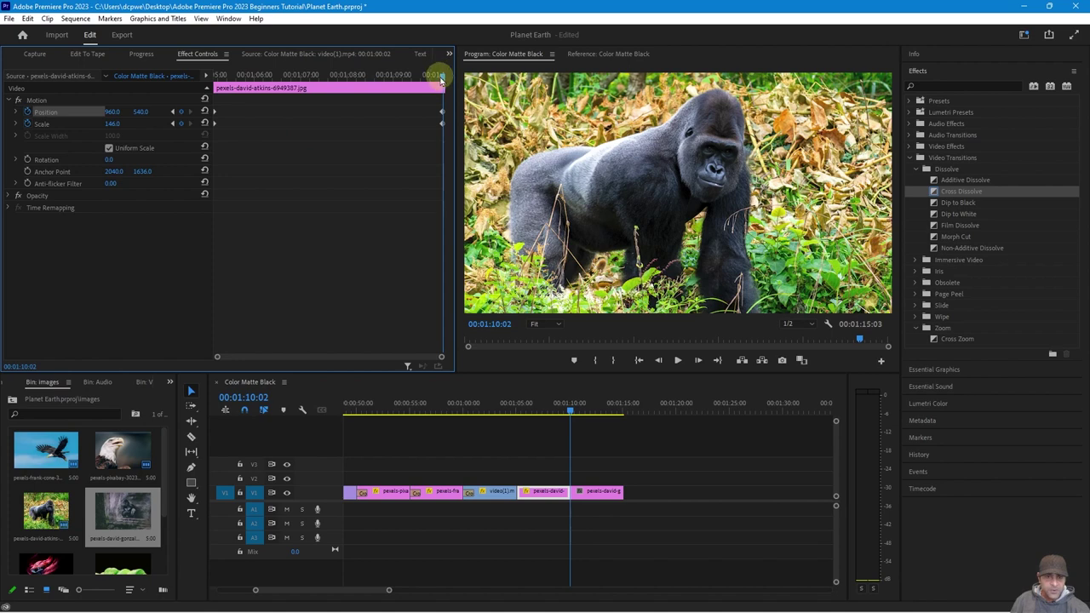
- Set the standing gorilla's first-frame keyframes to Position 1015, 554 and Scale 159, and play back the zoom-out
{"action": "left_click", "coordinate": [173, 112]}
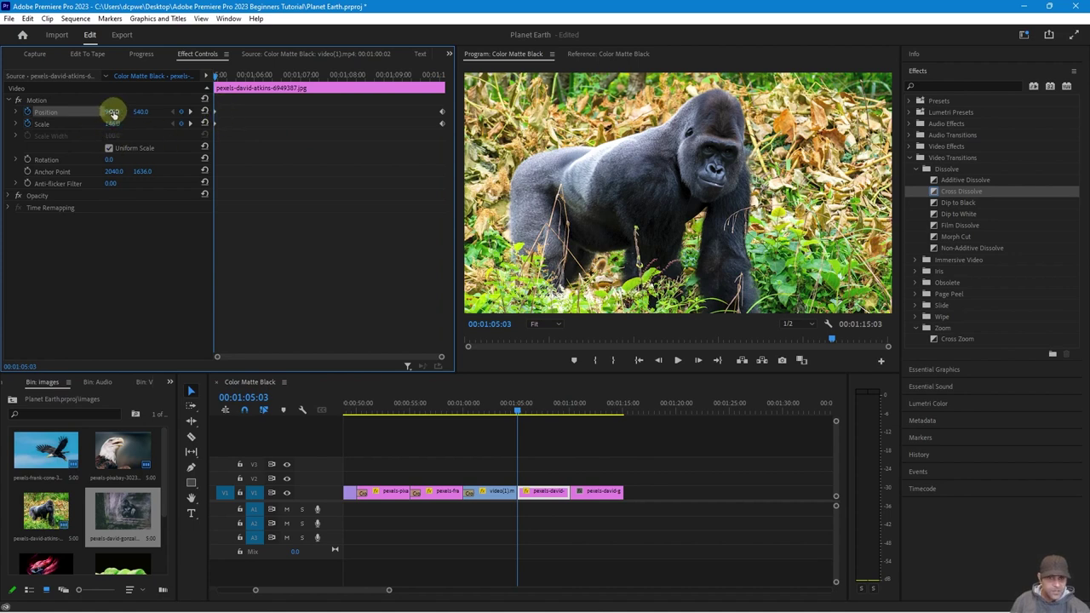
{"action": "mouse_move", "coordinate": [113, 113]}
{"action": "left_mouse_down"}
{"action": "mouse_move", "coordinate": [151, 112]}
{"action": "mouse_move", "coordinate": [99, 121]}
{"action": "mouse_move", "coordinate": [138, 112]}
{"action": "mouse_move", "coordinate": [126, 111]}
{"action": "left_mouse_up"}
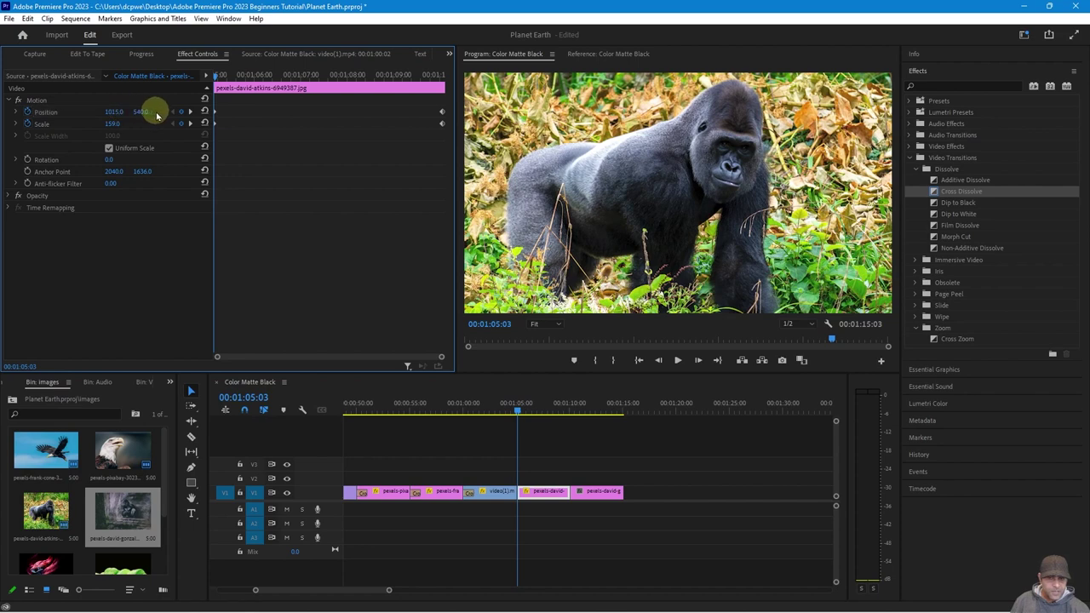
{"action": "left_click_drag", "start_coordinate": [141, 111], "coordinate": [158, 111]}
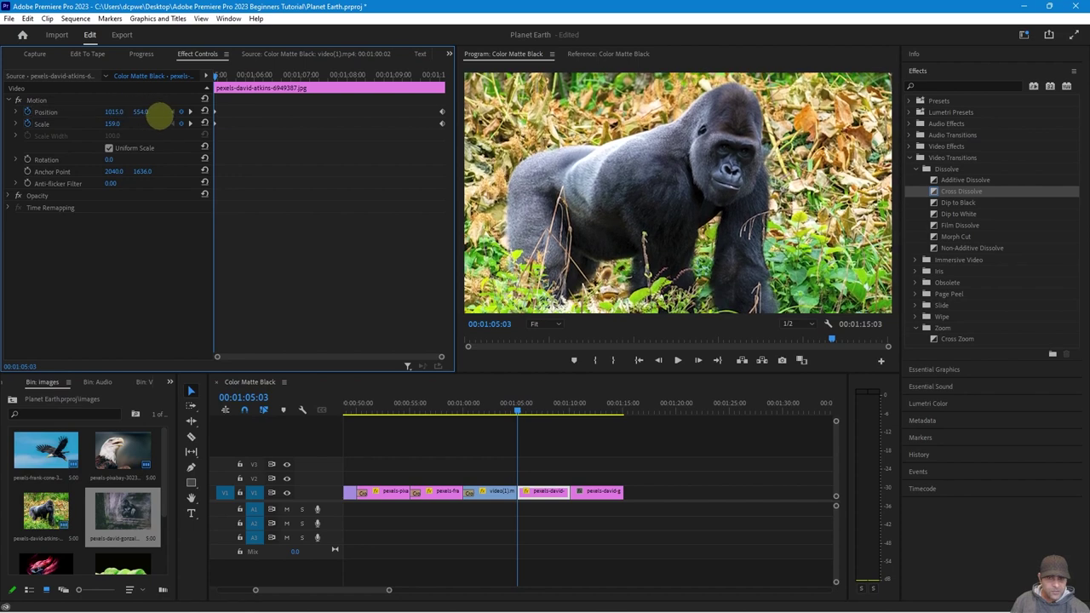
{"action": "left_click", "coordinate": [508, 411]}
{"action": "key", "text": "space"}
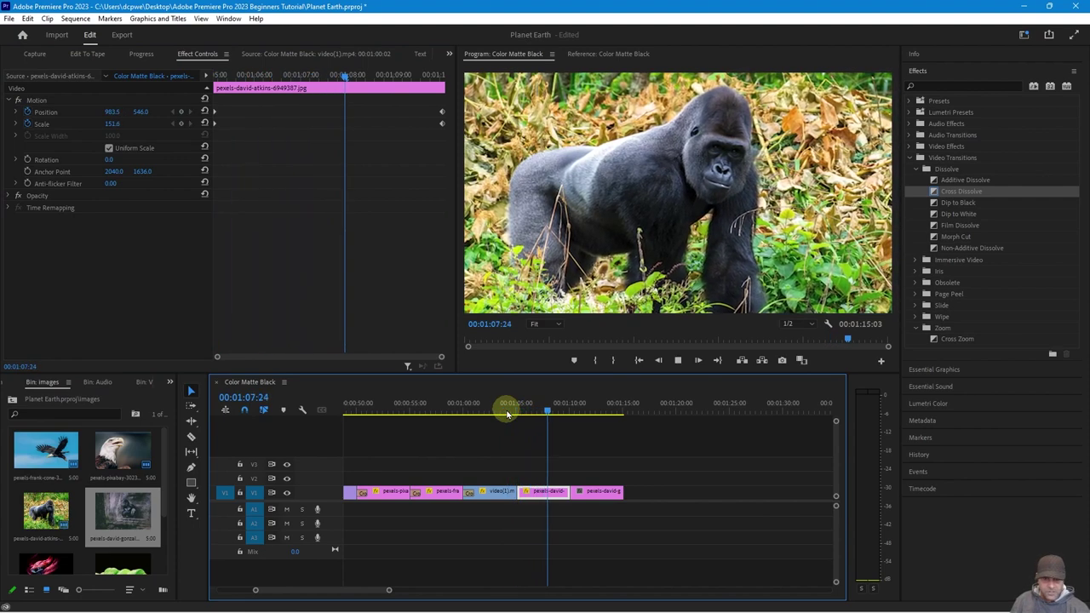
{"action": "key", "text": "space"}
- Reframe the seated gorilla still with Scale 136 and Position 845, 624
{"action": "left_click", "coordinate": [594, 411]}
{"action": "left_click", "coordinate": [593, 491]}
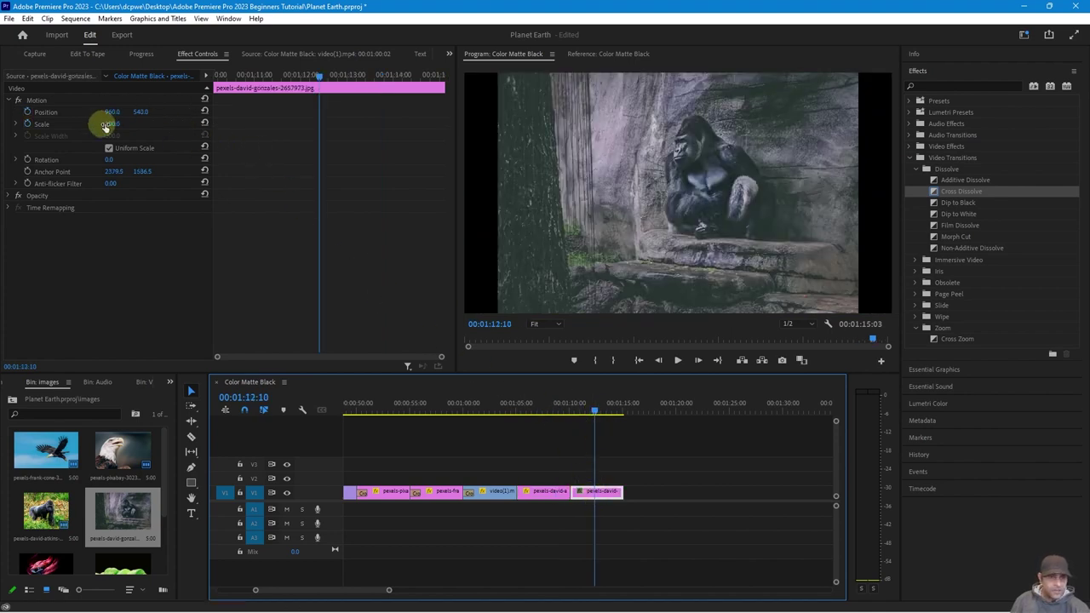
{"action": "left_click_drag", "start_coordinate": [104, 125], "coordinate": [49, 106]}
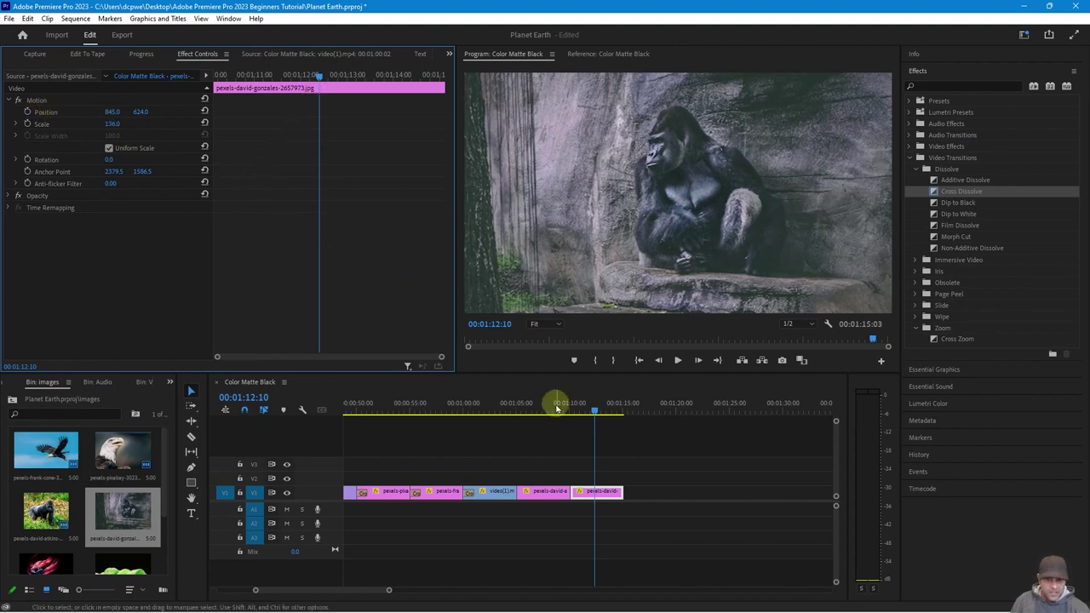
- Return to the standing gorilla clip and add a Rotation keyframe at its first frame, 00:01:05:03
{"action": "left_click_drag", "start_coordinate": [548, 411], "coordinate": [542, 412]}
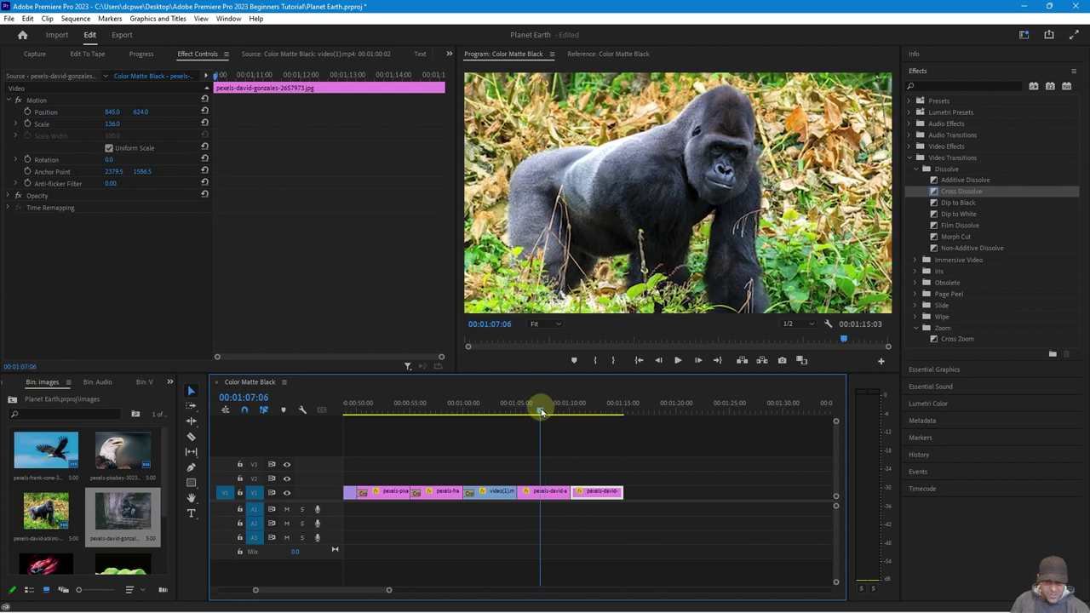
{"action": "left_click", "coordinate": [545, 496]}
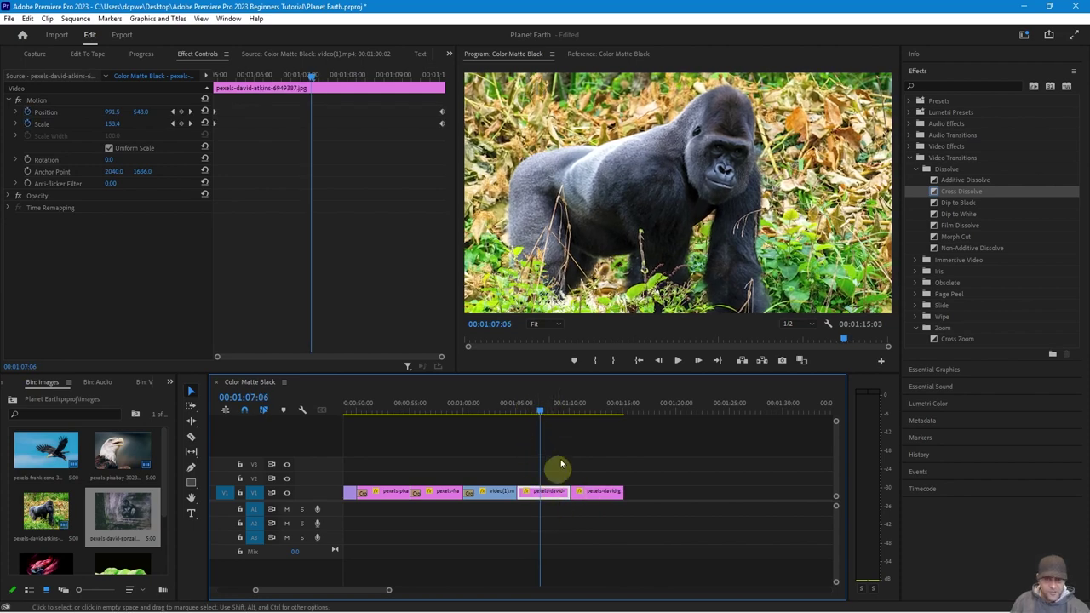
{"action": "left_click_drag", "start_coordinate": [314, 75], "coordinate": [220, 75]}
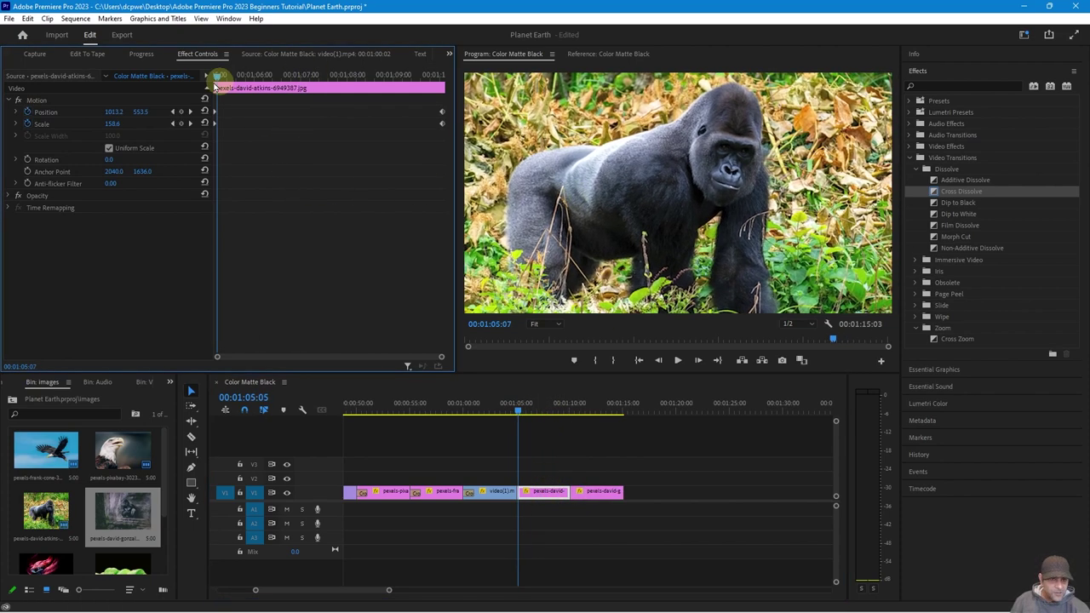
{"action": "left_click", "coordinate": [28, 161]}
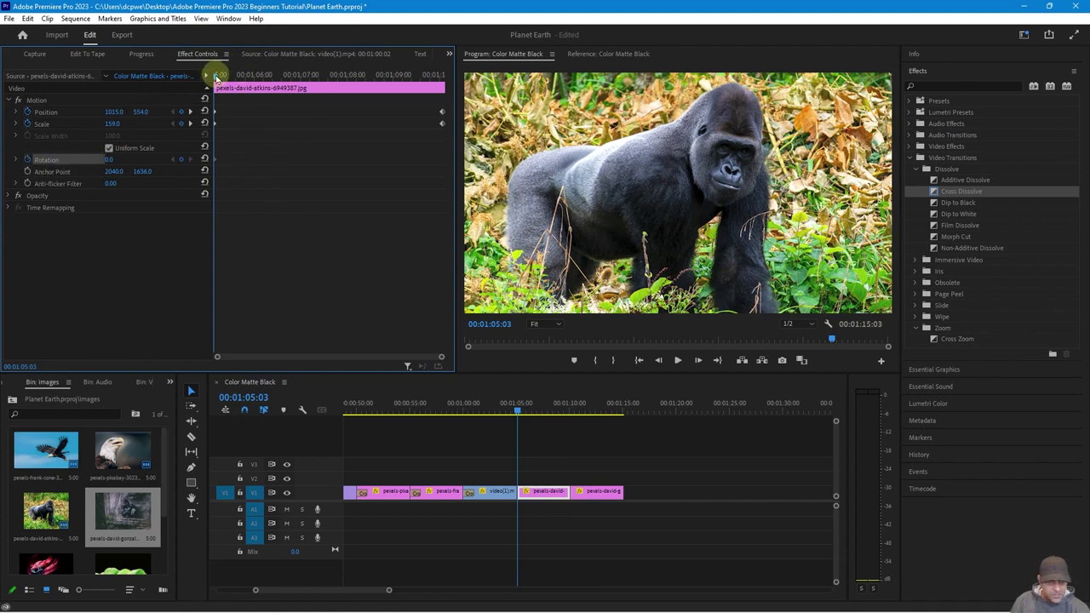
- Add a Rotation keyframe at the standing gorilla's last frame, 00:01:10:02, and set its first-frame Rotation to -3.0°
{"action": "left_click", "coordinate": [190, 123]}
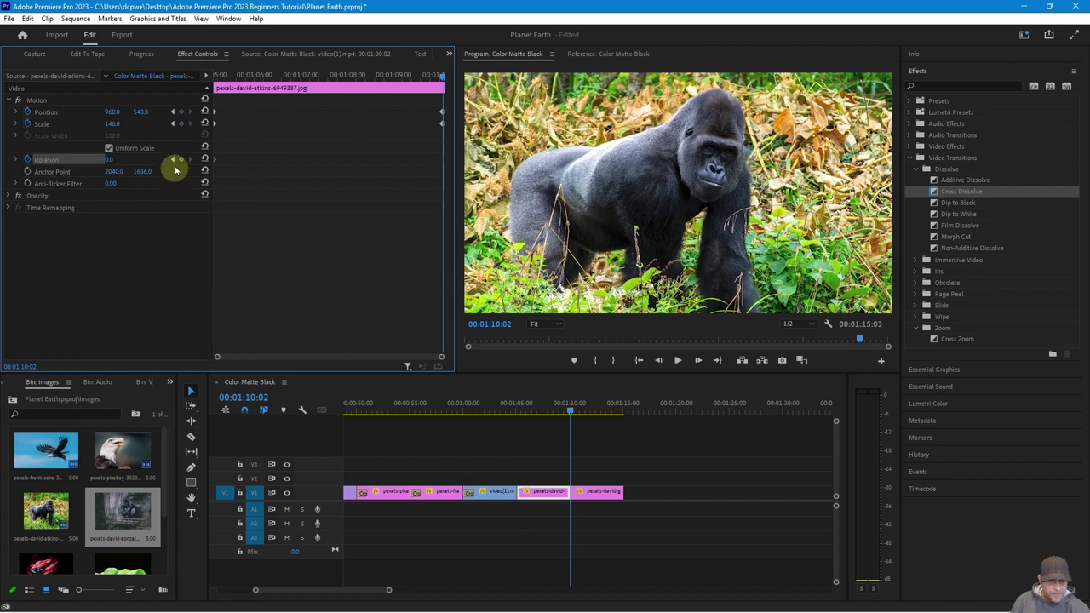
{"action": "left_click", "coordinate": [180, 161]}
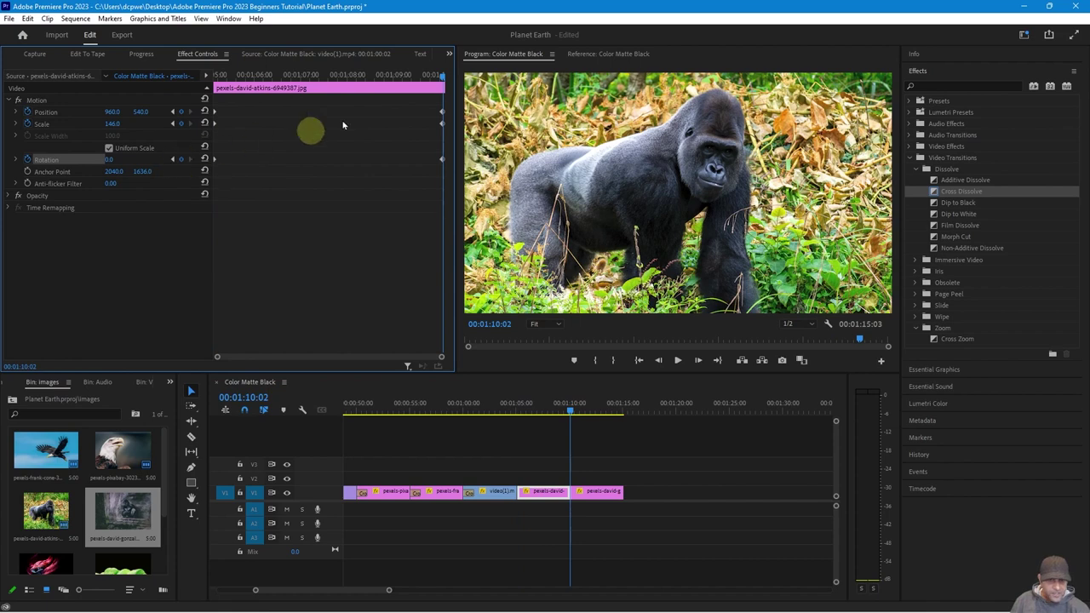
{"action": "left_click", "coordinate": [173, 160]}
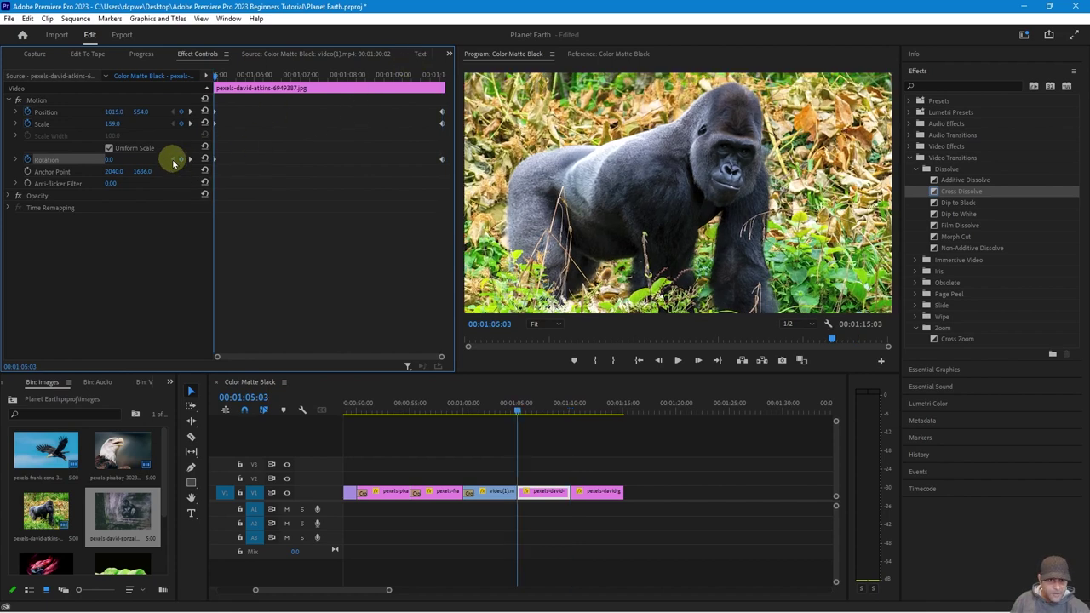
{"action": "left_click_drag", "start_coordinate": [108, 160], "coordinate": [112, 160]}
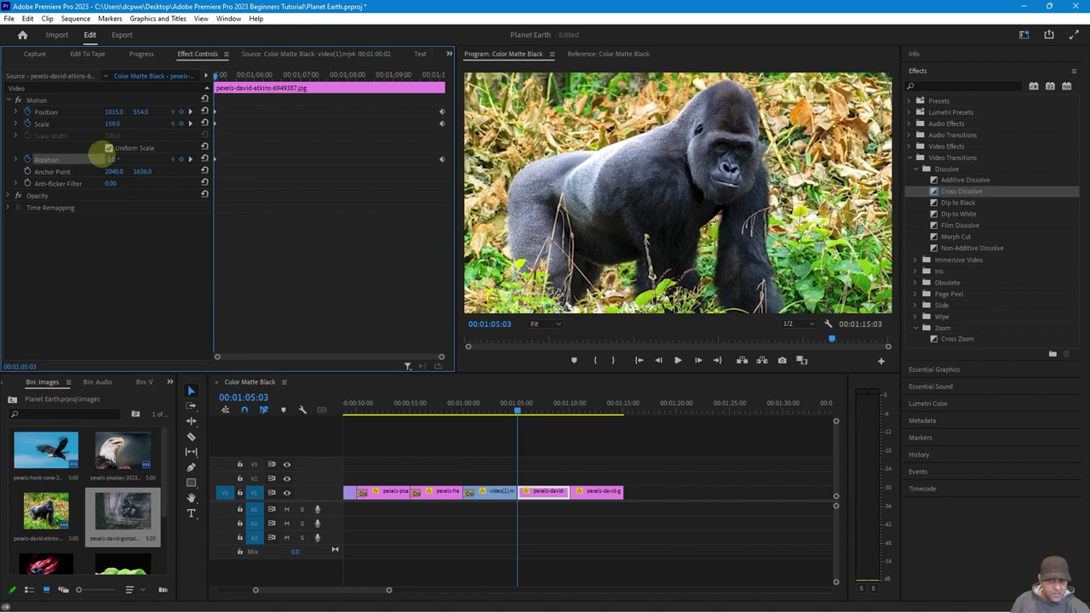
{"action": "left_click", "coordinate": [518, 411]}
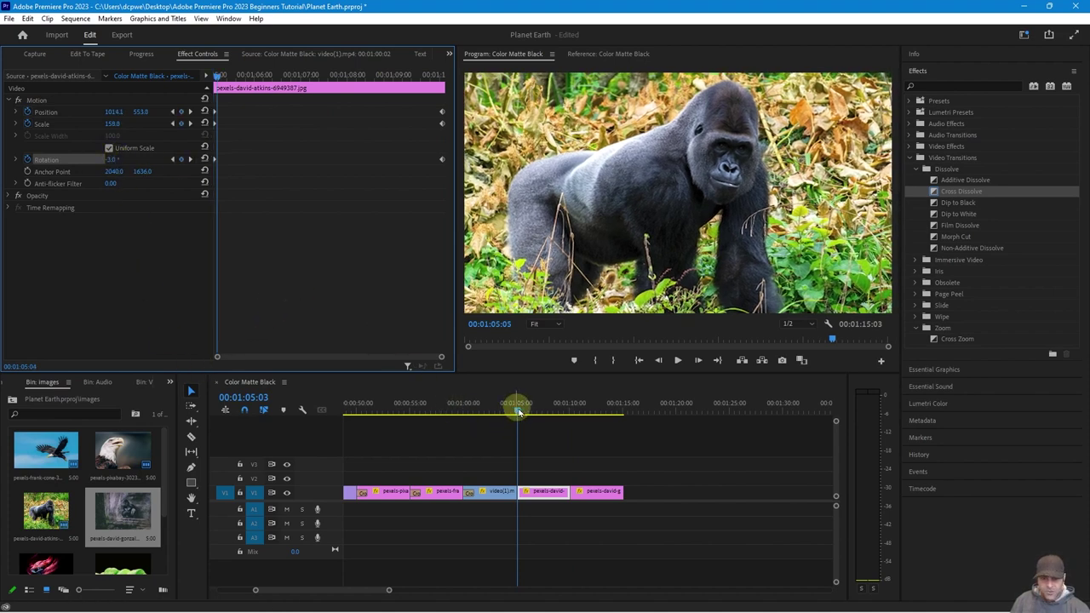
{"action": "left_click_drag", "start_coordinate": [518, 411], "coordinate": [531, 433]}
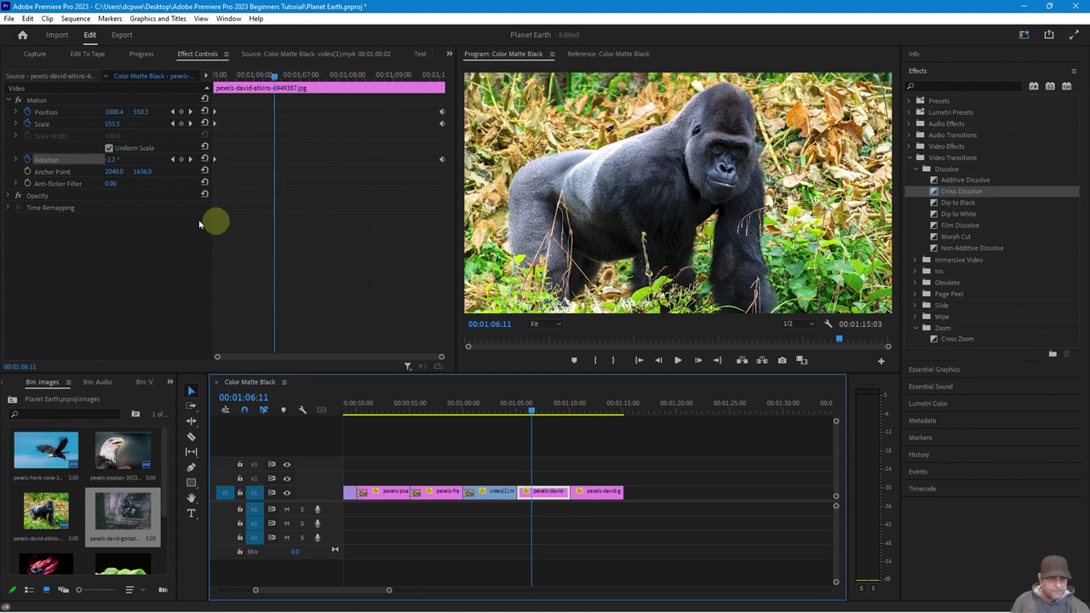
- Set the standing gorilla's Rotation keyframes to Auto Bezier interpolation
{"action": "left_click", "coordinate": [54, 161]}
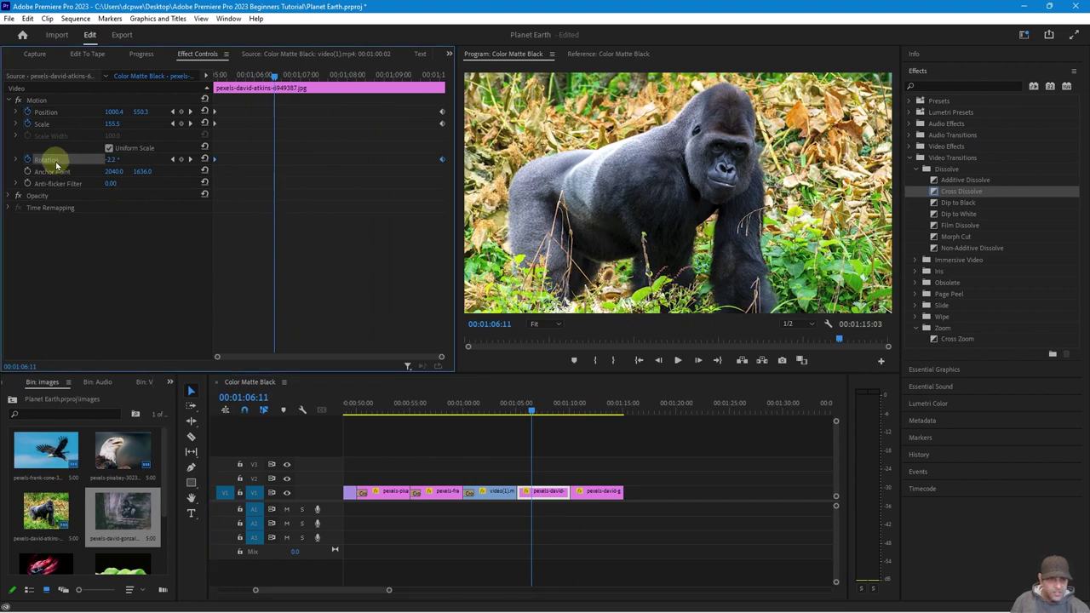
{"action": "right_click", "coordinate": [215, 163]}
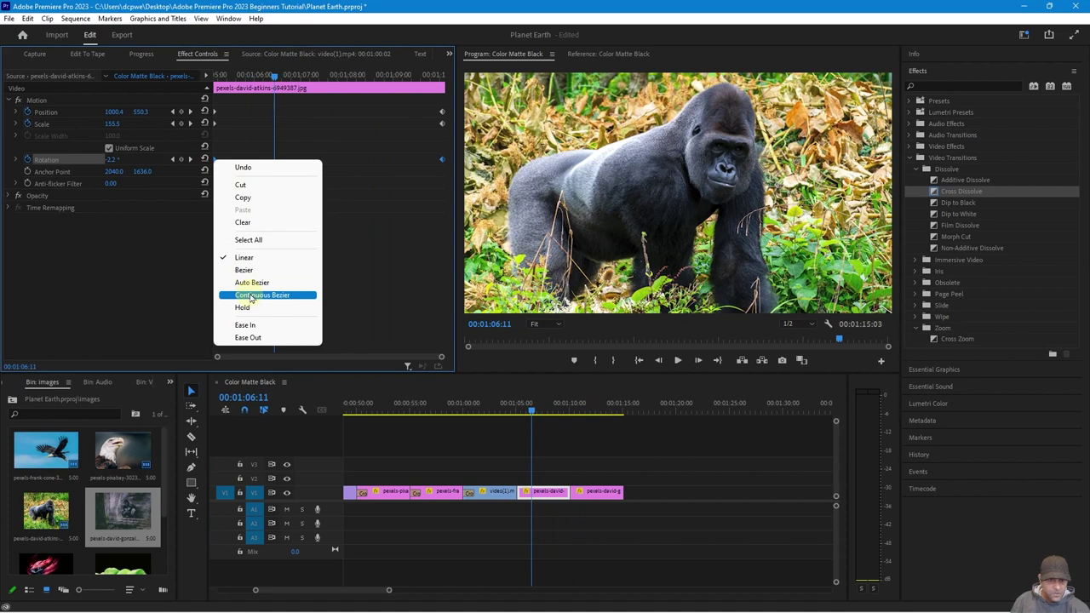
{"action": "left_click", "coordinate": [252, 282]}
- Set the standing gorilla's Position and Scale keyframes to Auto Bezier temporal interpolation and play back the smoothed move
{"action": "left_click", "coordinate": [49, 126]}
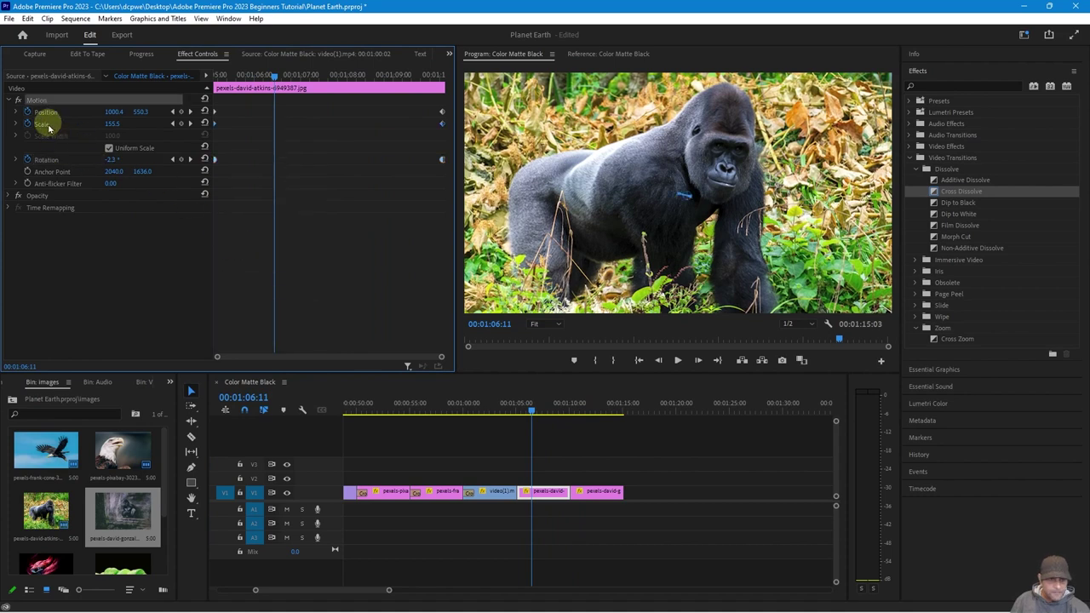
{"action": "left_click", "coordinate": [54, 119]}
{"action": "left_click", "coordinate": [56, 127]}
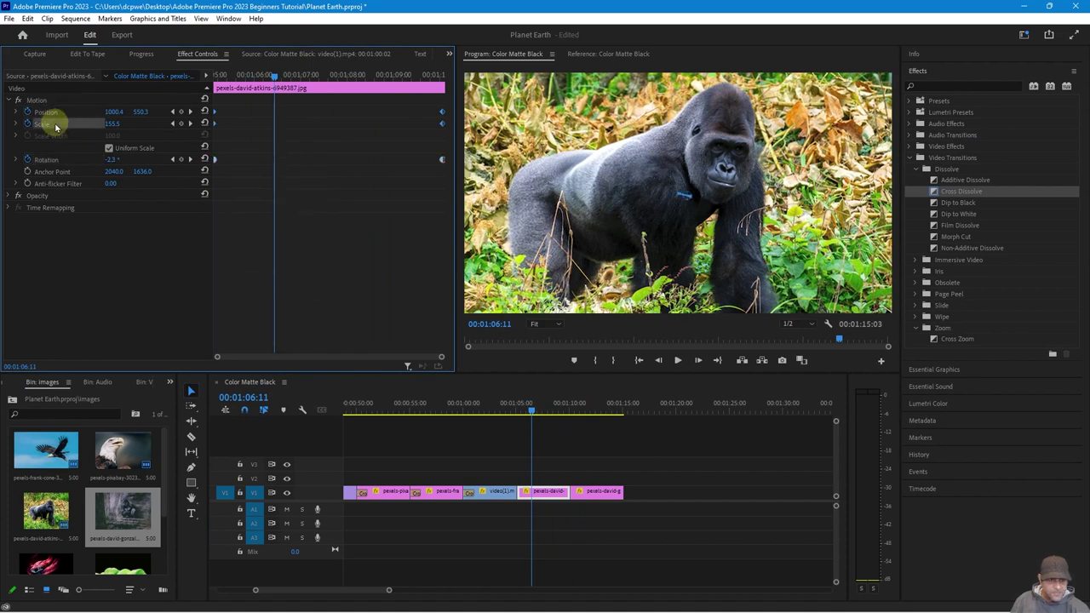
{"action": "right_click", "coordinate": [217, 126]}
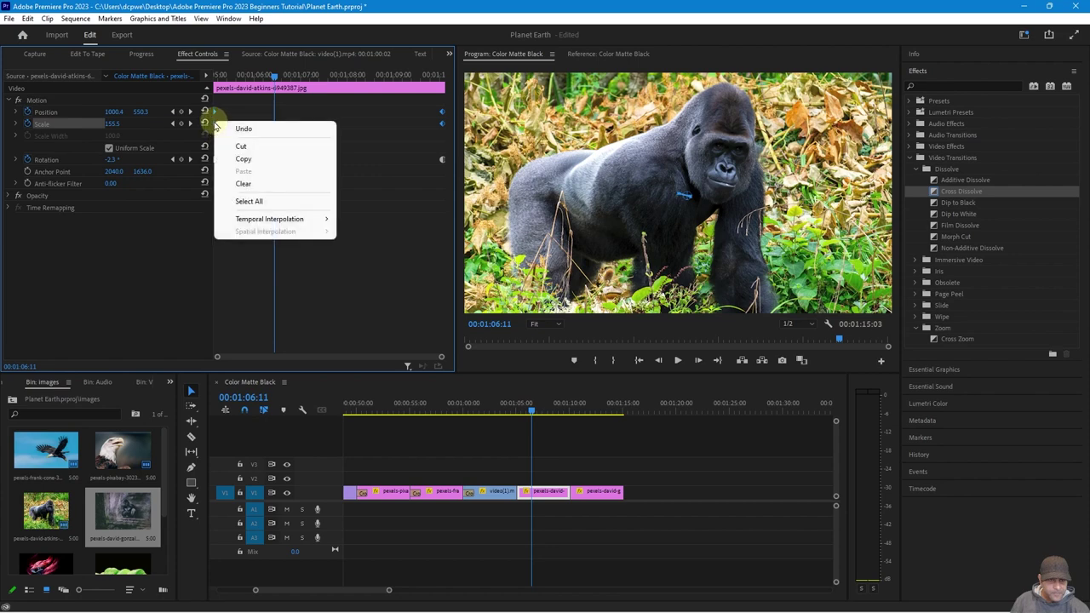
{"action": "left_click", "coordinate": [73, 185]}
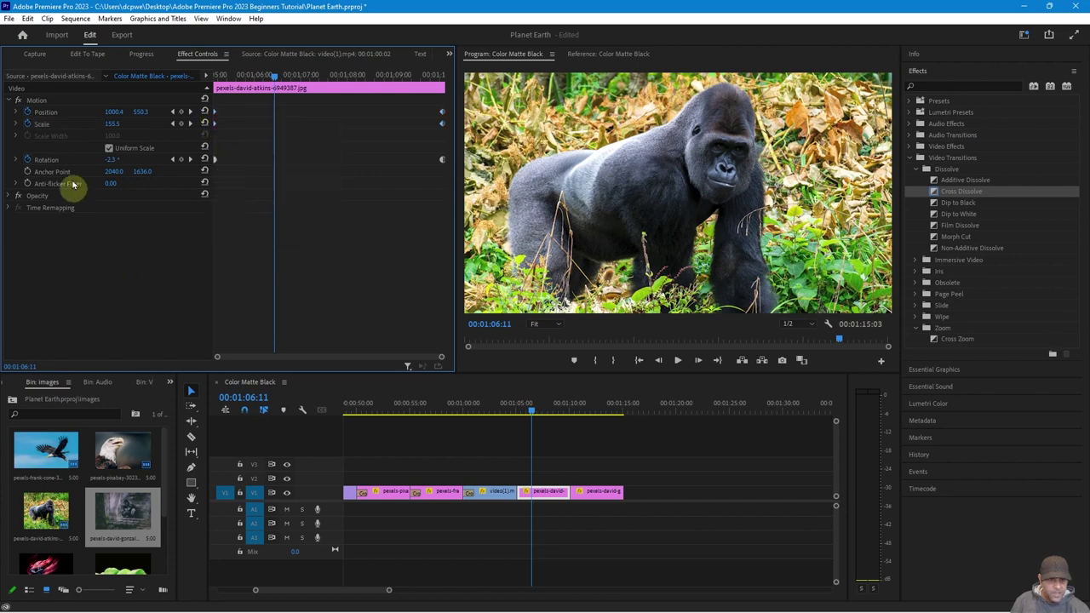
{"action": "left_click", "coordinate": [56, 112]}
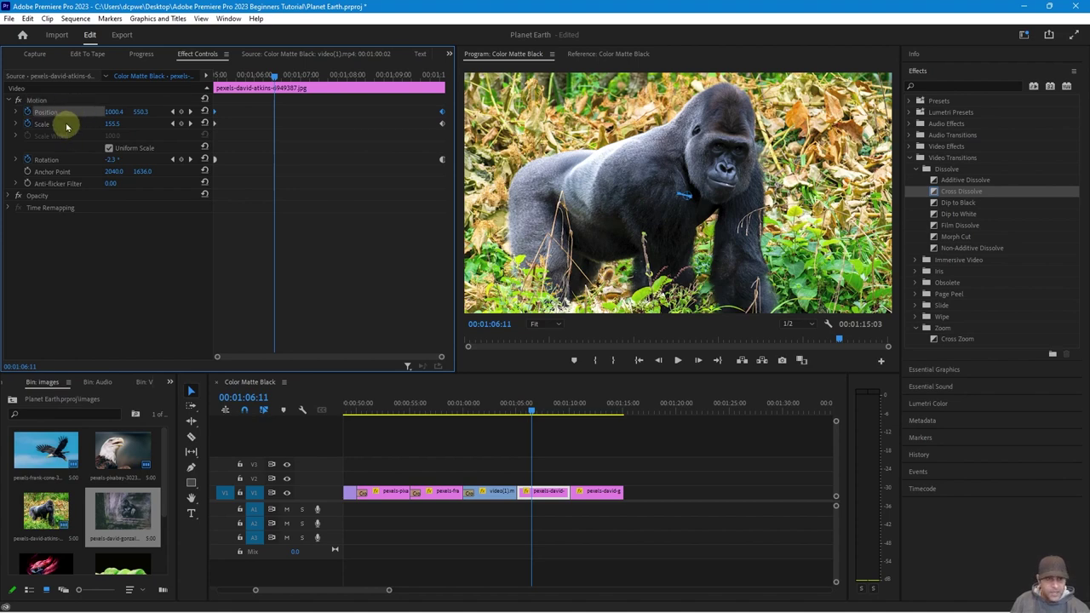
{"action": "left_click", "coordinate": [66, 124]}
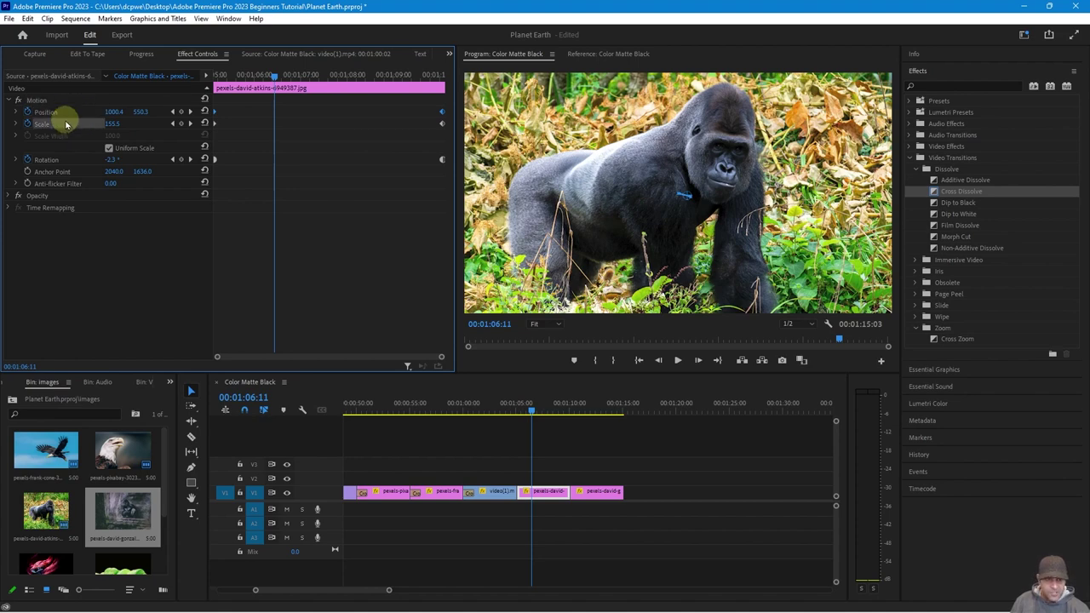
{"action": "right_click", "coordinate": [216, 115]}
{"action": "mouse_move", "coordinate": [269, 211]}
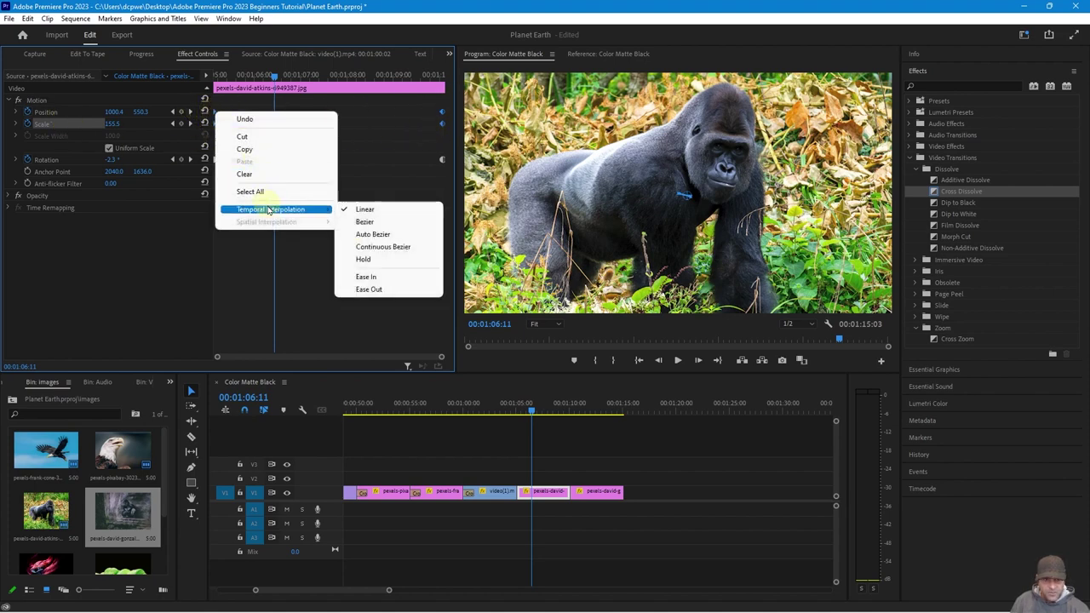
{"action": "left_click", "coordinate": [372, 237]}
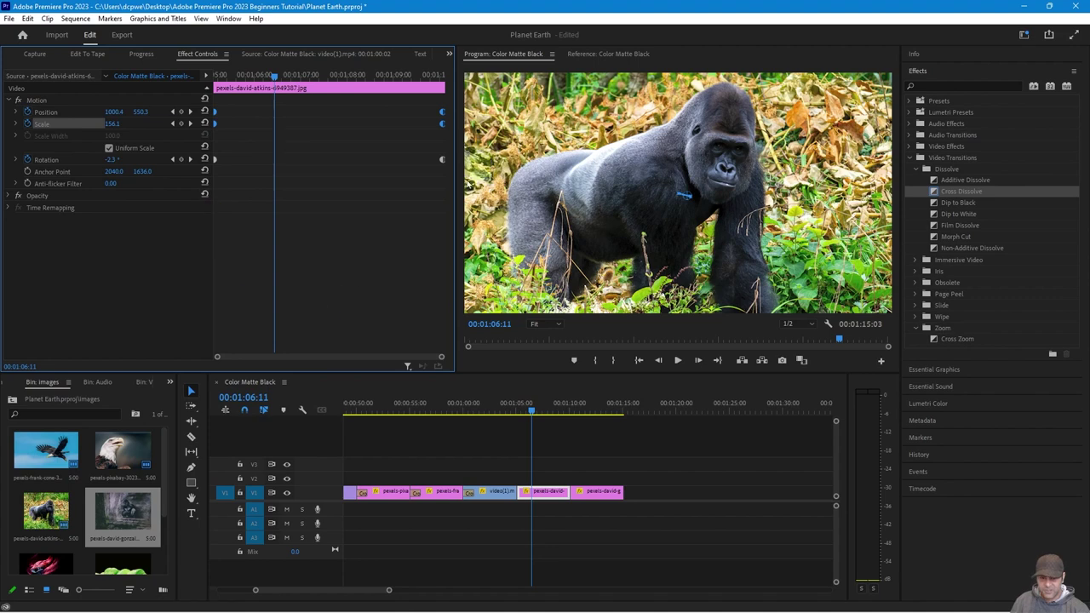
{"action": "left_click_drag", "start_coordinate": [532, 405], "coordinate": [513, 409]}
{"action": "key", "text": "space"}
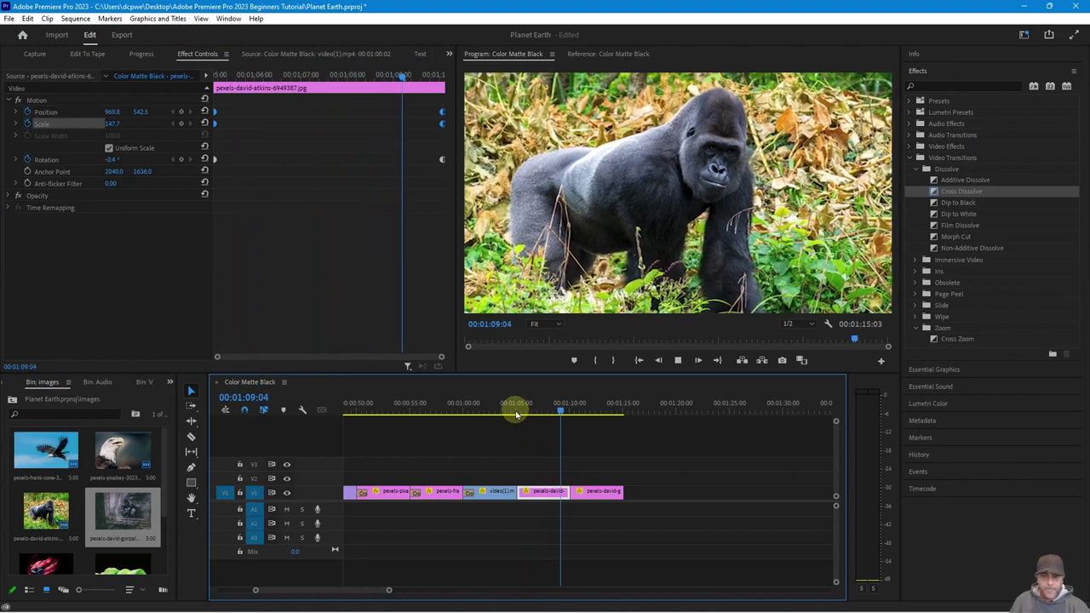
{"action": "key", "text": "space"}
- Add Position, Scale and Rotation keyframes to the seated gorilla still at its first frame, 00:01:10:03
{"action": "left_click", "coordinate": [592, 491]}
{"action": "left_click_drag", "start_coordinate": [251, 81], "coordinate": [214, 77]}
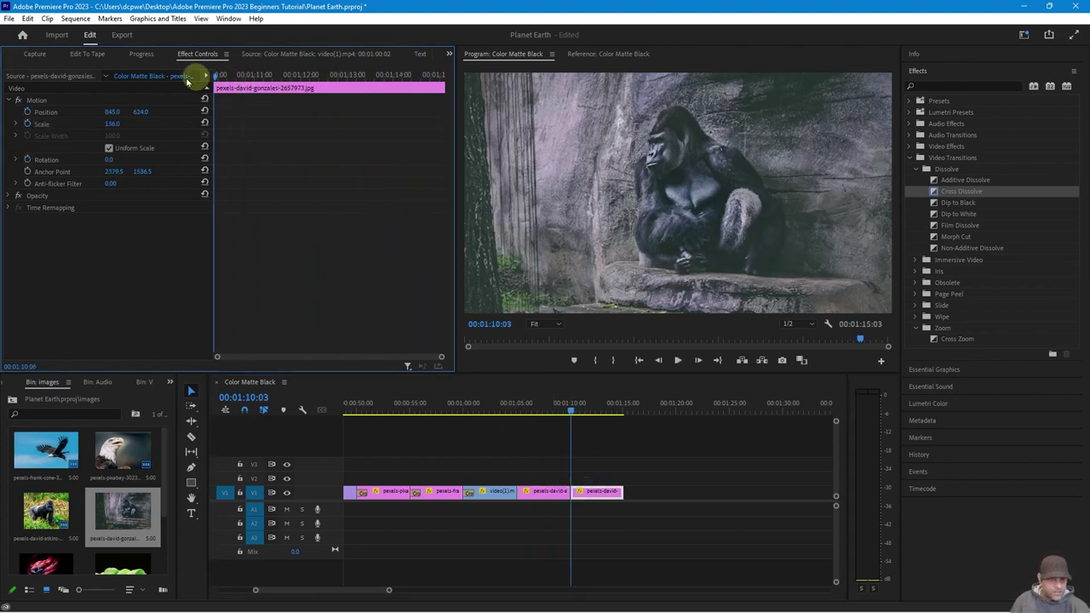
{"action": "left_click", "coordinate": [27, 112]}
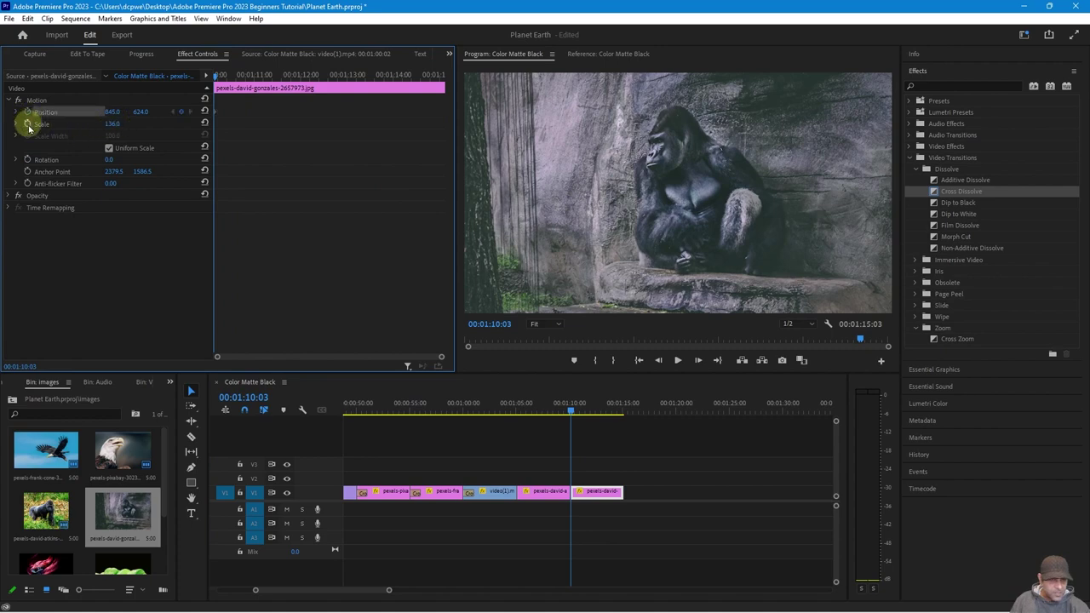
{"action": "left_click", "coordinate": [27, 124]}
{"action": "left_click", "coordinate": [27, 159]}
- Add Position, Scale and Rotation keyframes at the seated gorilla's last frame, 00:01:15:02
{"action": "left_click_drag", "start_coordinate": [215, 75], "coordinate": [446, 81]}
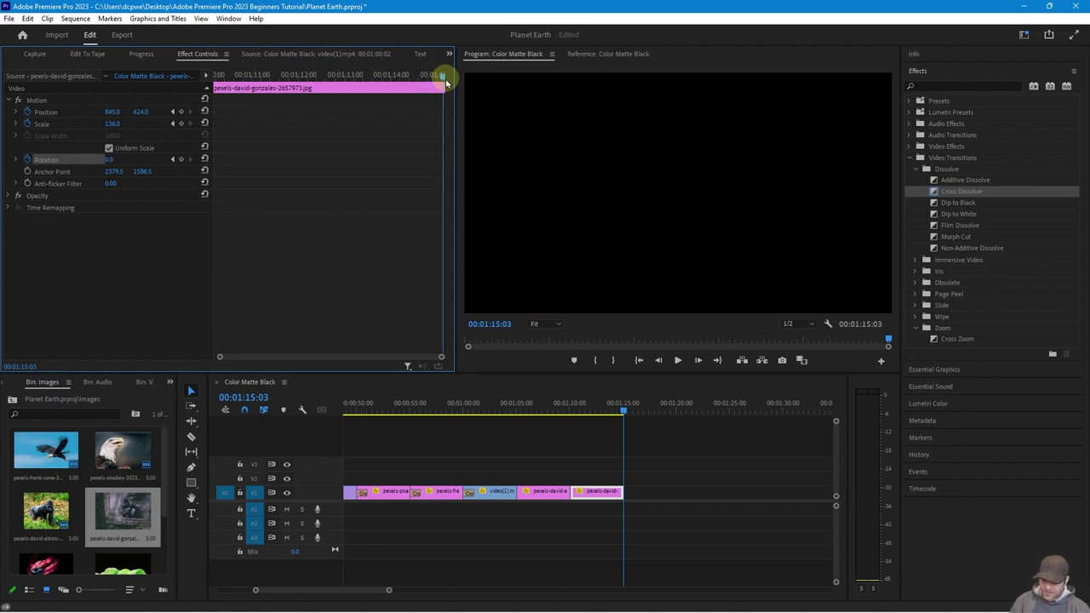
{"action": "left_click_drag", "start_coordinate": [446, 81], "coordinate": [442, 79]}
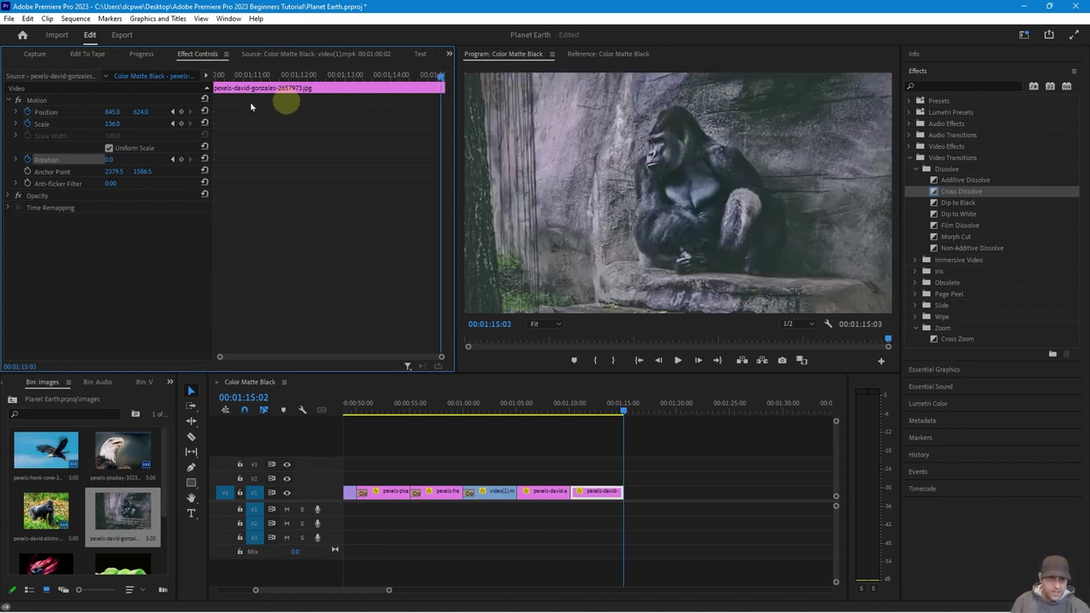
{"action": "left_click", "coordinate": [179, 113]}
{"action": "left_click", "coordinate": [180, 124]}
{"action": "left_click", "coordinate": [180, 159]}
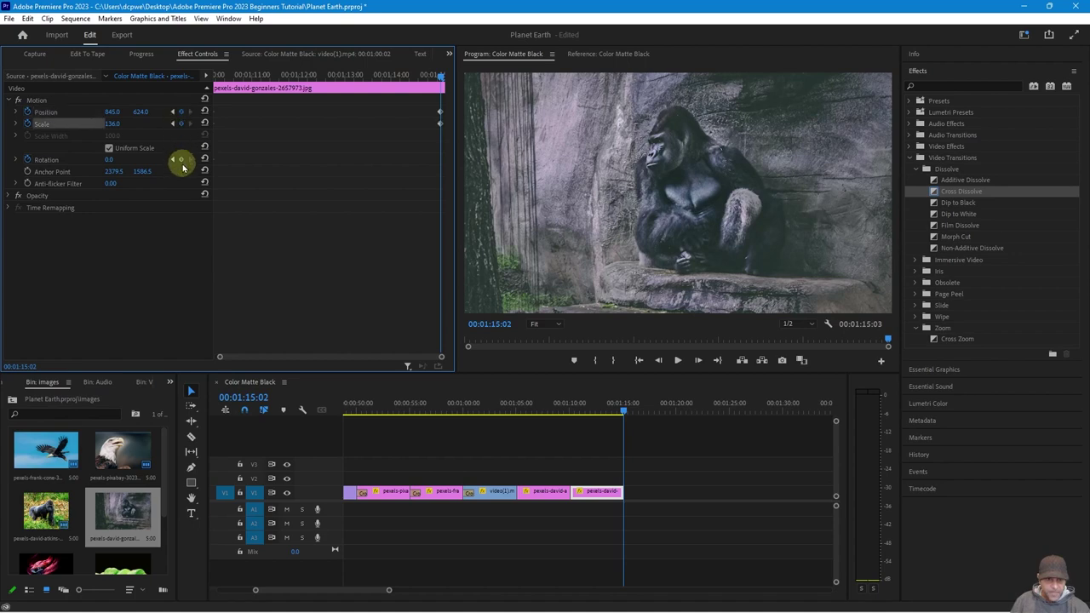
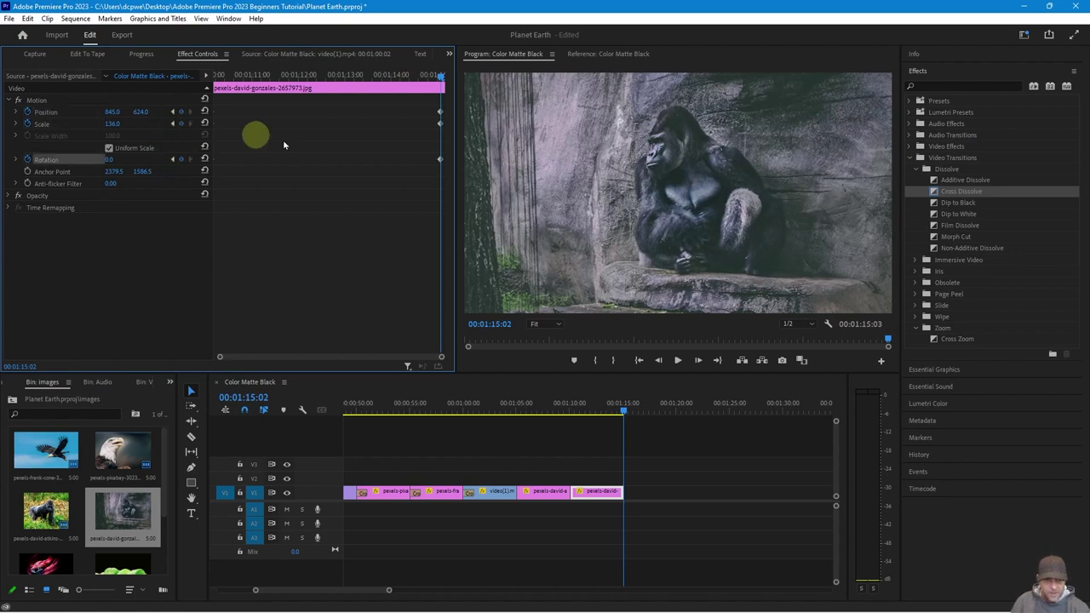
- Set the seated gorilla's first-frame keyframes to Scale 145, Position 780, 624 and Rotation 5.0°, and play back the animation
{"action": "left_click", "coordinate": [173, 113]}
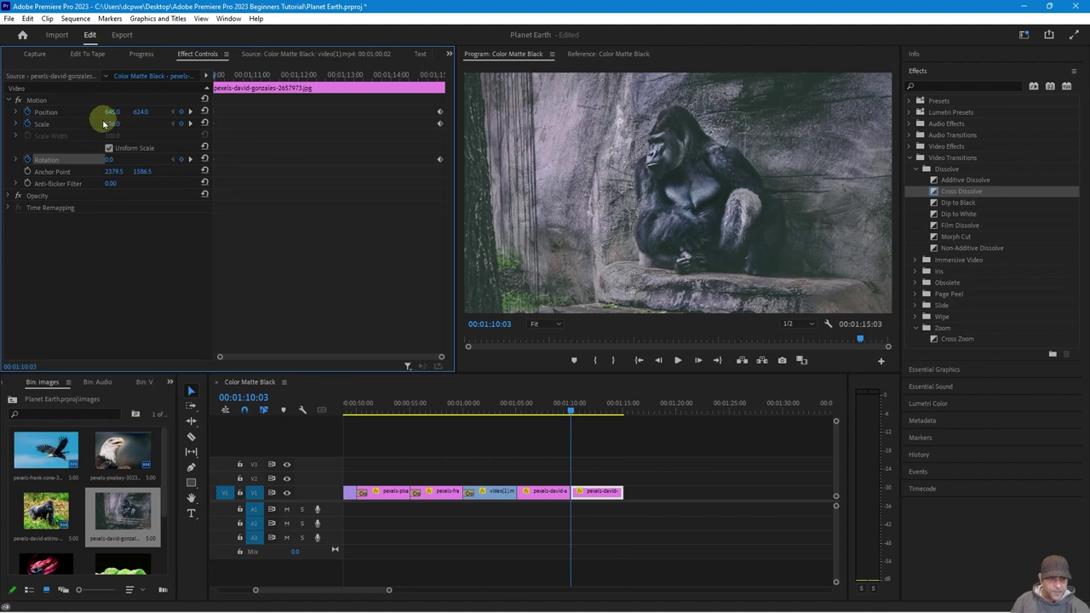
{"action": "left_click_drag", "start_coordinate": [110, 125], "coordinate": [70, 108]}
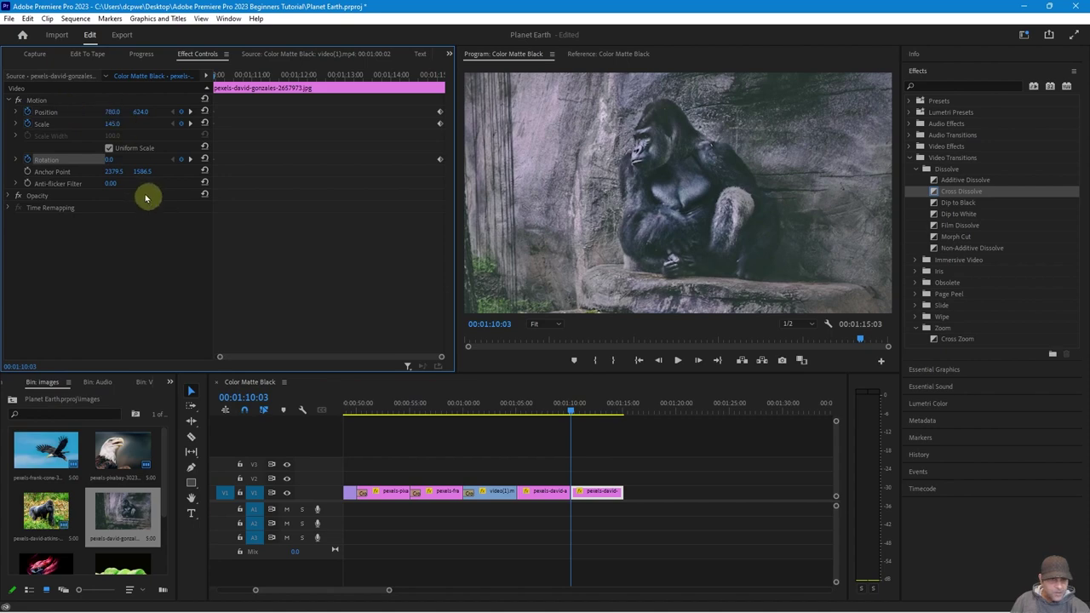
{"action": "left_click_drag", "start_coordinate": [110, 159], "coordinate": [119, 161]}
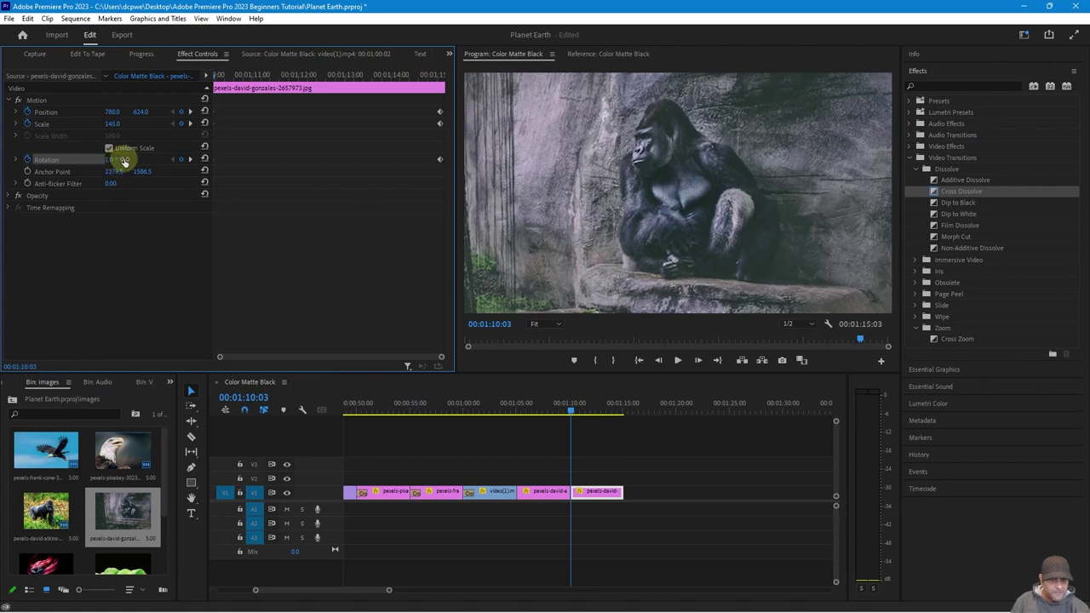
{"action": "left_click_drag", "start_coordinate": [120, 159], "coordinate": [122, 159]}
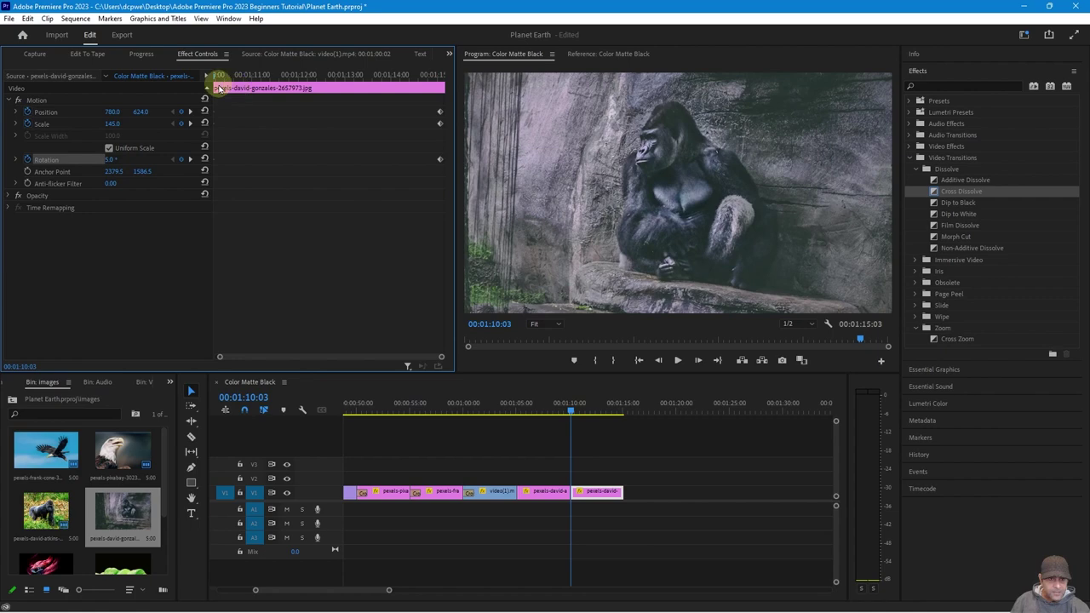
{"action": "key", "text": "space"}
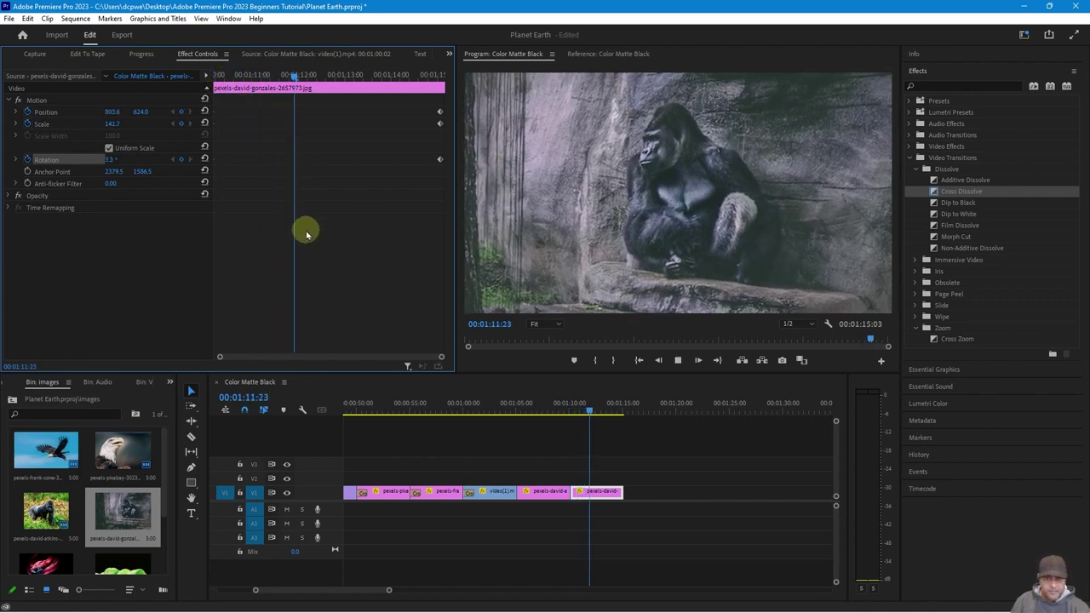
{"action": "key", "text": "space"}
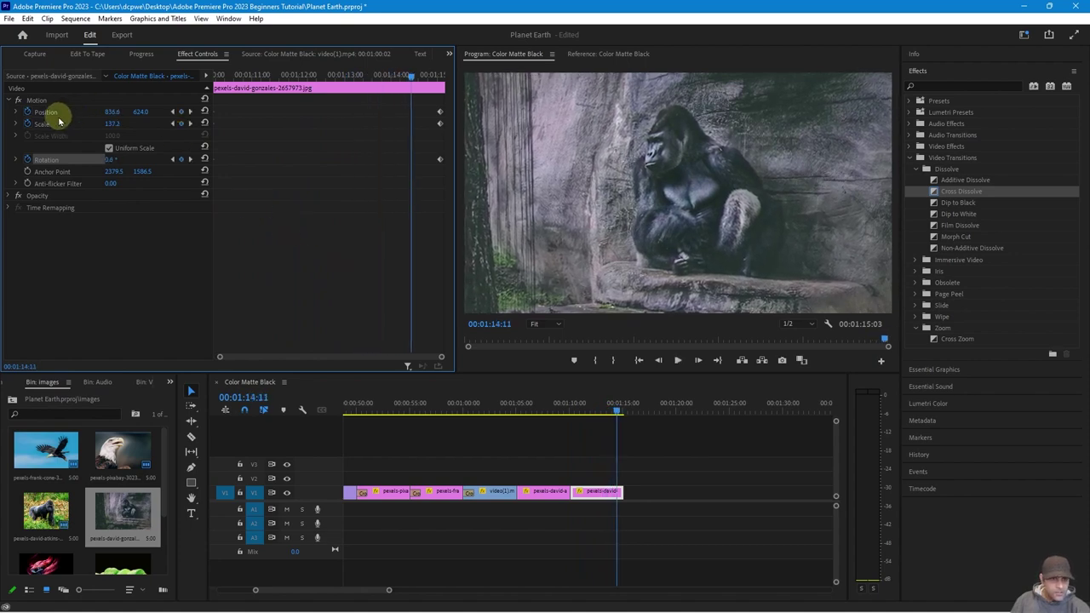
- Set all of the seated gorilla's Position, Scale and Rotation keyframes to Auto Bezier temporal interpolation
{"action": "left_click", "coordinate": [54, 114]}
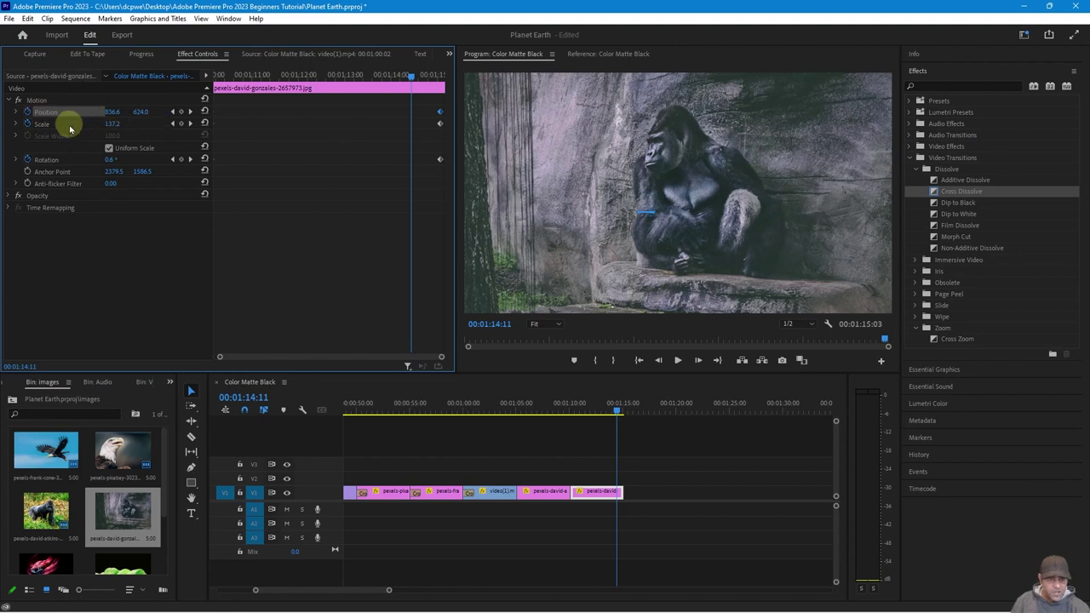
{"action": "left_click", "coordinate": [70, 126]}
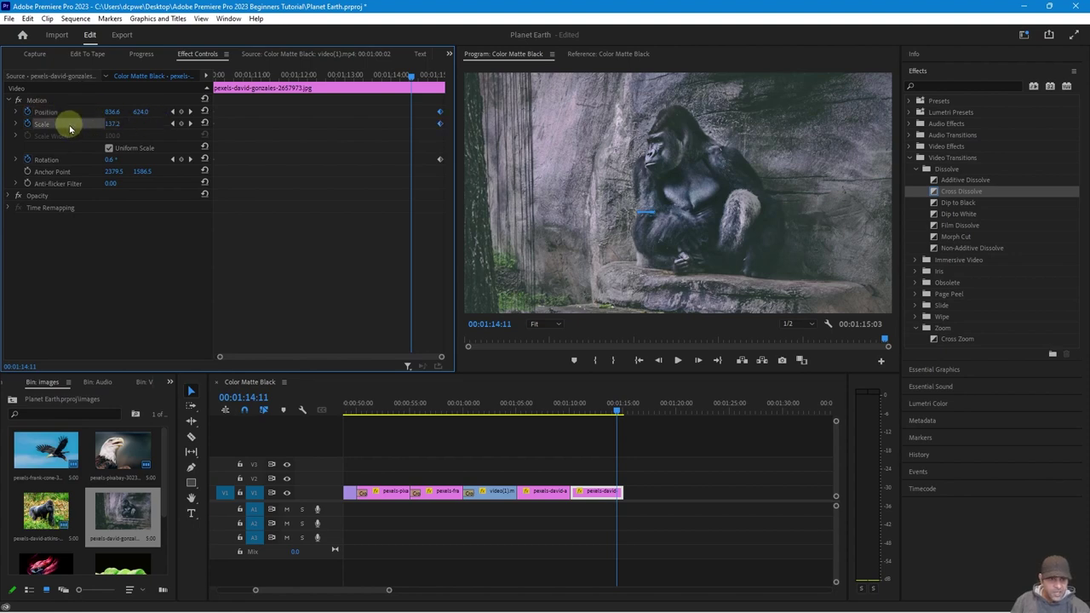
{"action": "left_click", "coordinate": [67, 165]}
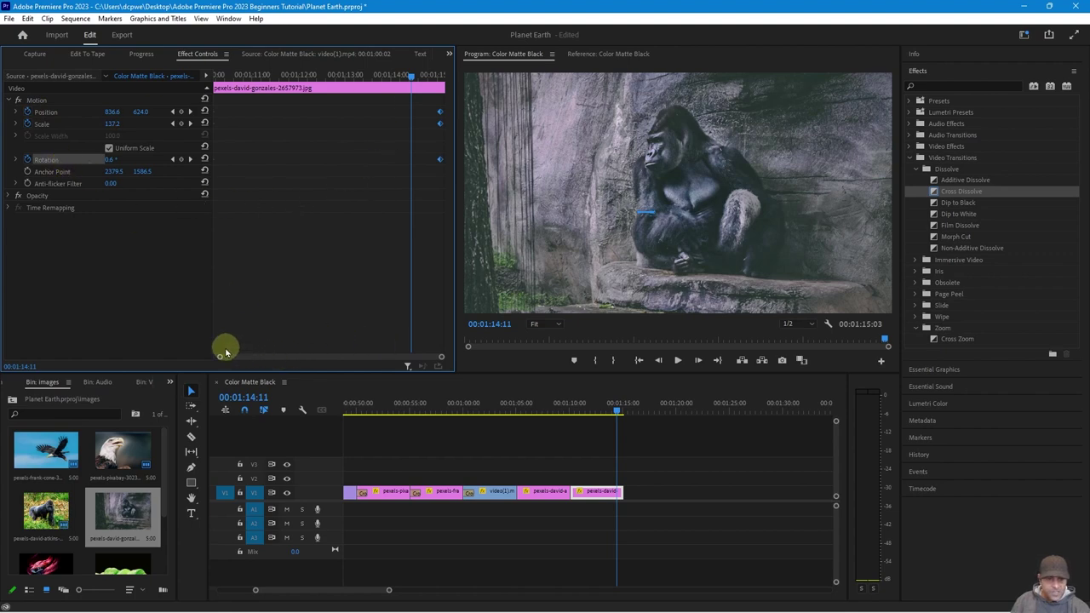
{"action": "left_click_drag", "start_coordinate": [221, 355], "coordinate": [213, 355]}
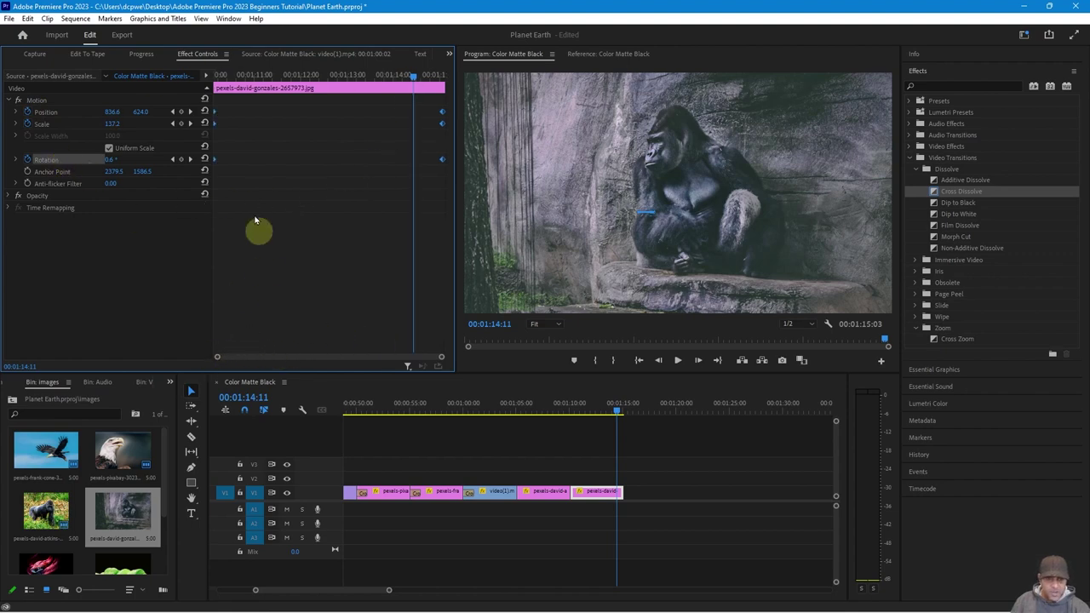
{"action": "right_click", "coordinate": [442, 112]}
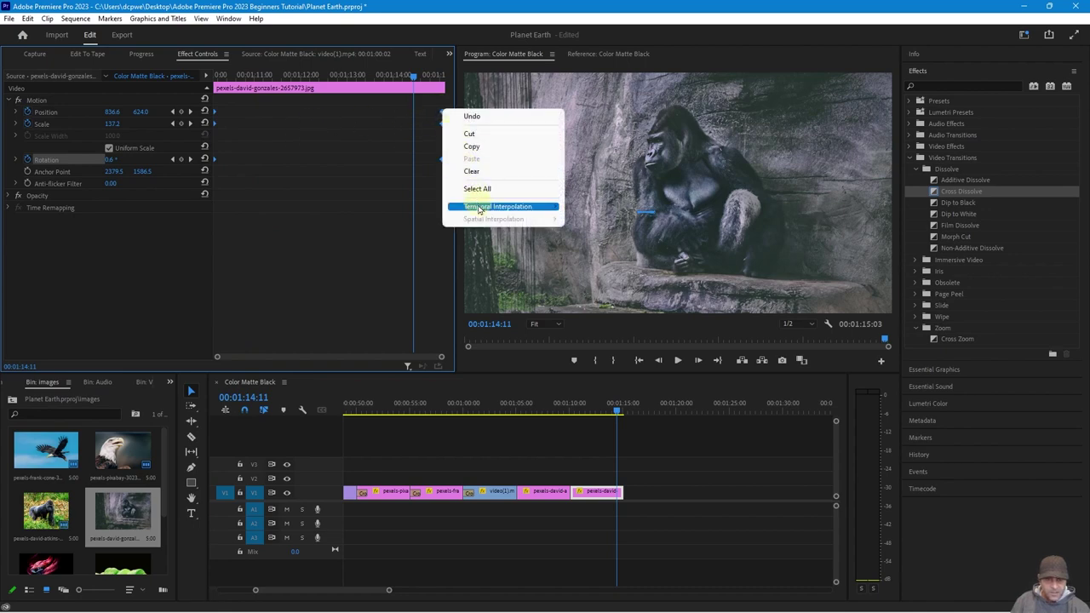
{"action": "mouse_move", "coordinate": [547, 213]}
{"action": "left_click", "coordinate": [600, 231]}
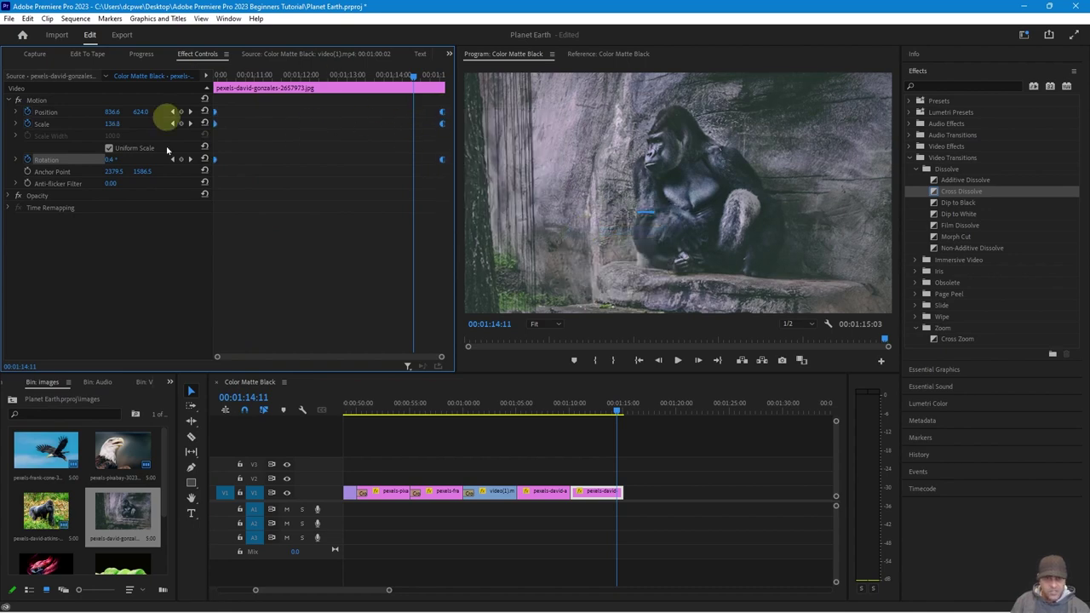
- Play back the seated gorilla's smoothed animation and the start of the sequence
{"action": "left_click", "coordinate": [245, 75]}
{"action": "key", "text": "space"}
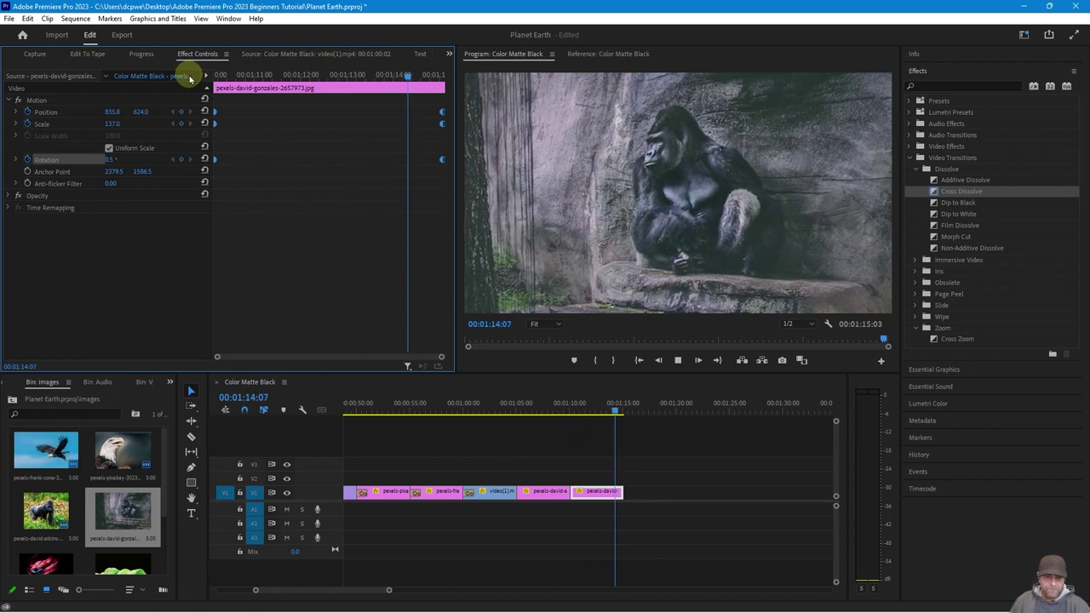
{"action": "key", "text": "space"}
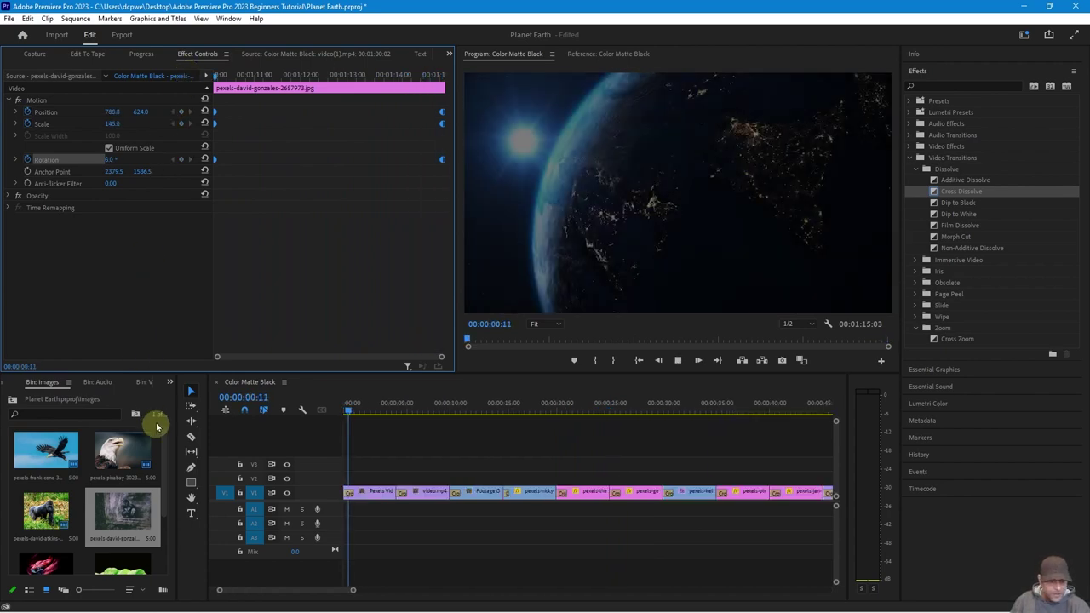
{"action": "key", "text": "space"}
- Append the Earth clip Pexels Videos 1851190.mp4 from the Video bin after the seated gorilla still on V1
{"action": "scroll", "coordinate": [90, 500], "scroll_direction": "down", "scroll_amount": 2}
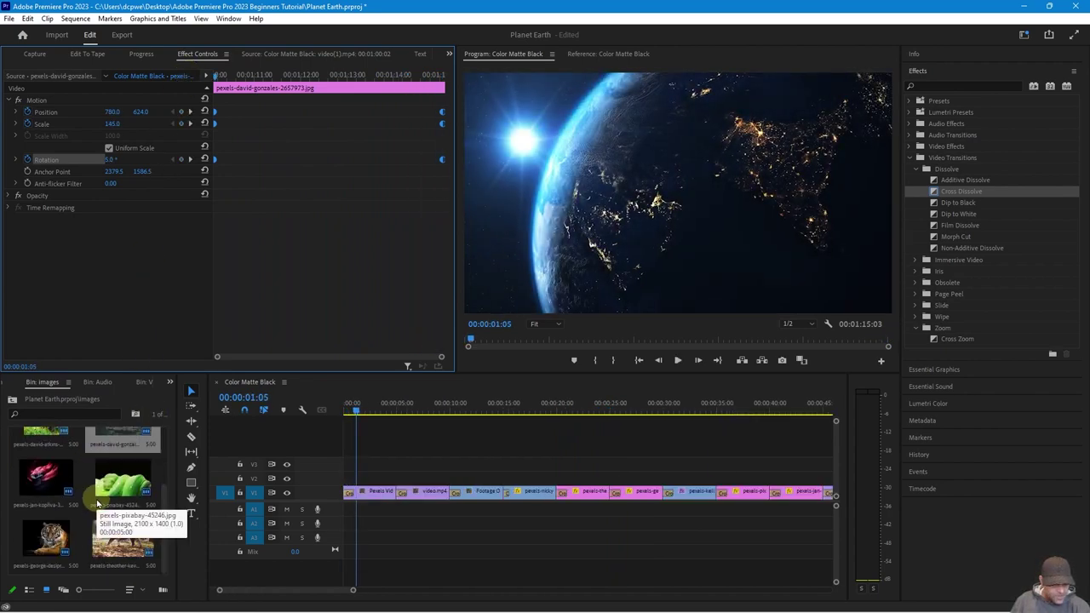
{"action": "scroll", "coordinate": [97, 504], "scroll_direction": "up", "scroll_amount": 2}
{"action": "left_click", "coordinate": [169, 382]}
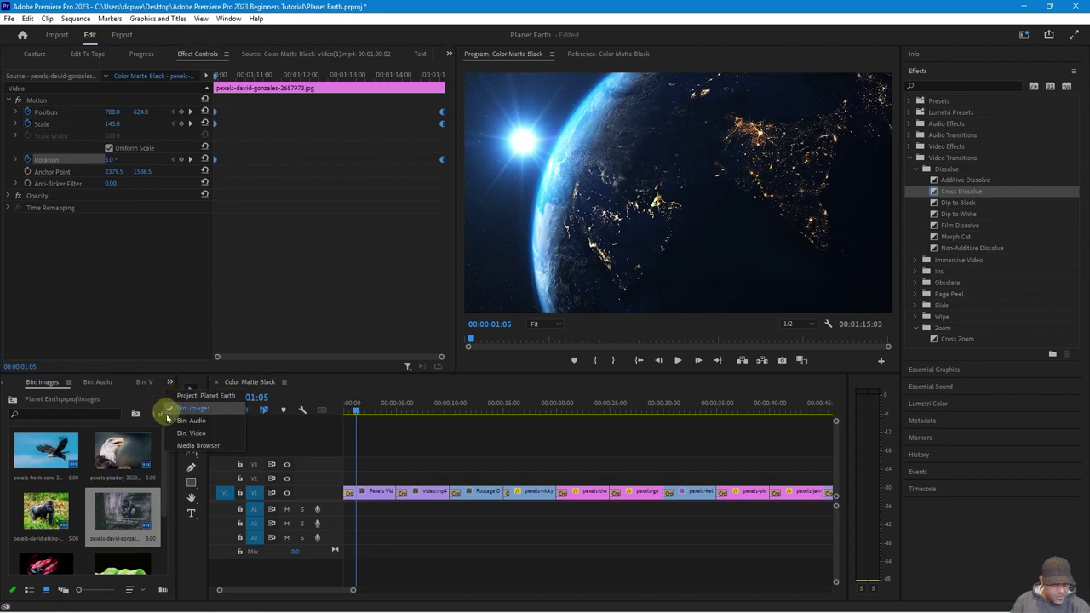
{"action": "left_click", "coordinate": [189, 432]}
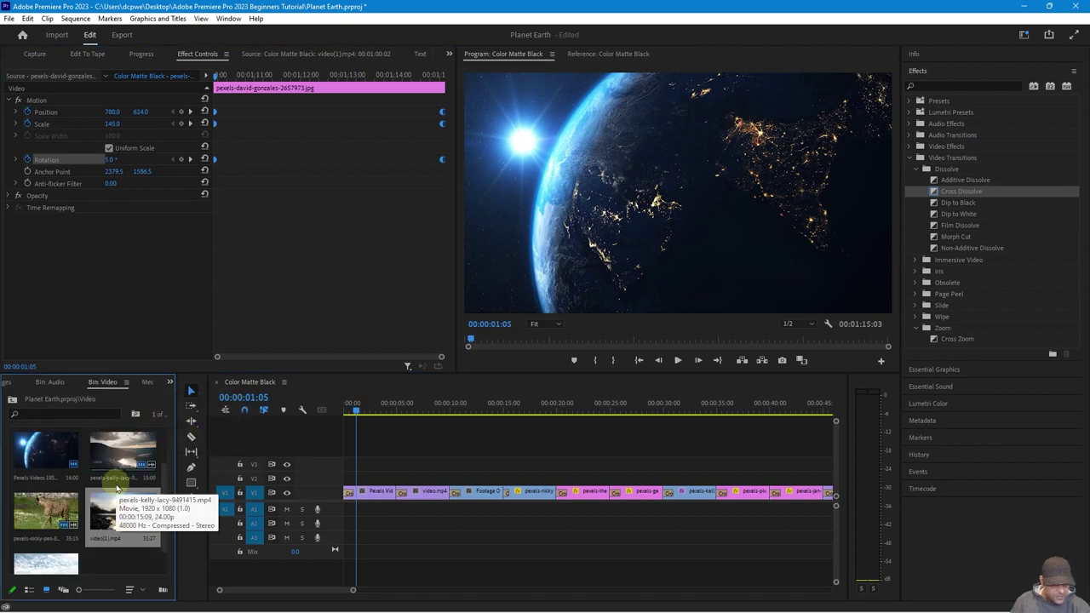
{"action": "scroll", "coordinate": [119, 491], "scroll_direction": "down", "scroll_amount": 1}
{"action": "scroll", "coordinate": [120, 491], "scroll_direction": "up", "scroll_amount": 2}
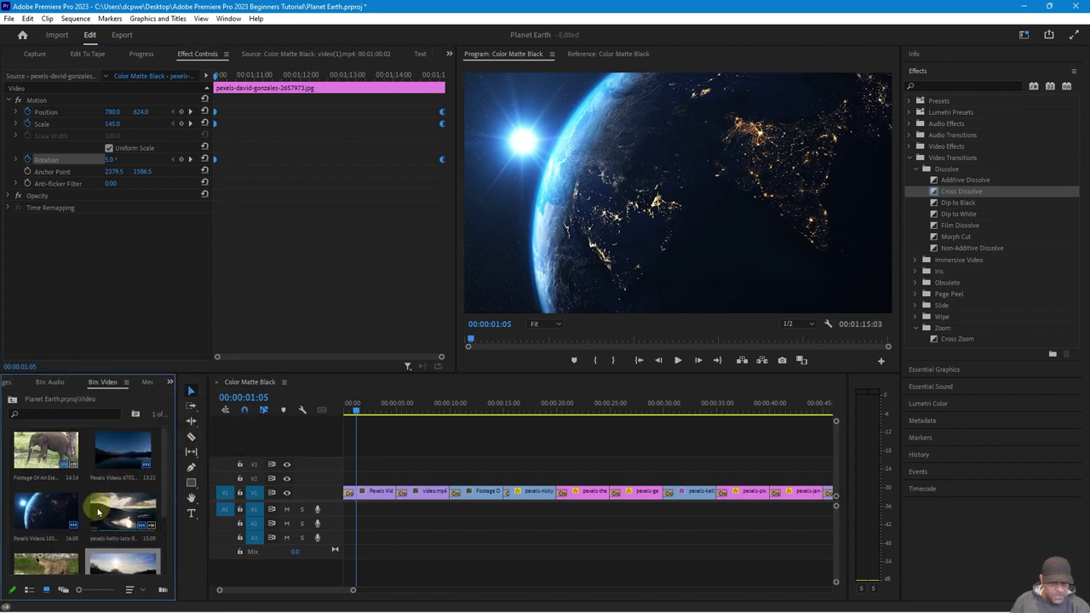
{"action": "left_click", "coordinate": [597, 562]}
{"action": "scroll", "coordinate": [594, 559], "scroll_direction": "down", "scroll_amount": 3}
{"action": "scroll", "coordinate": [590, 575], "scroll_direction": "right", "scroll_amount": 5}
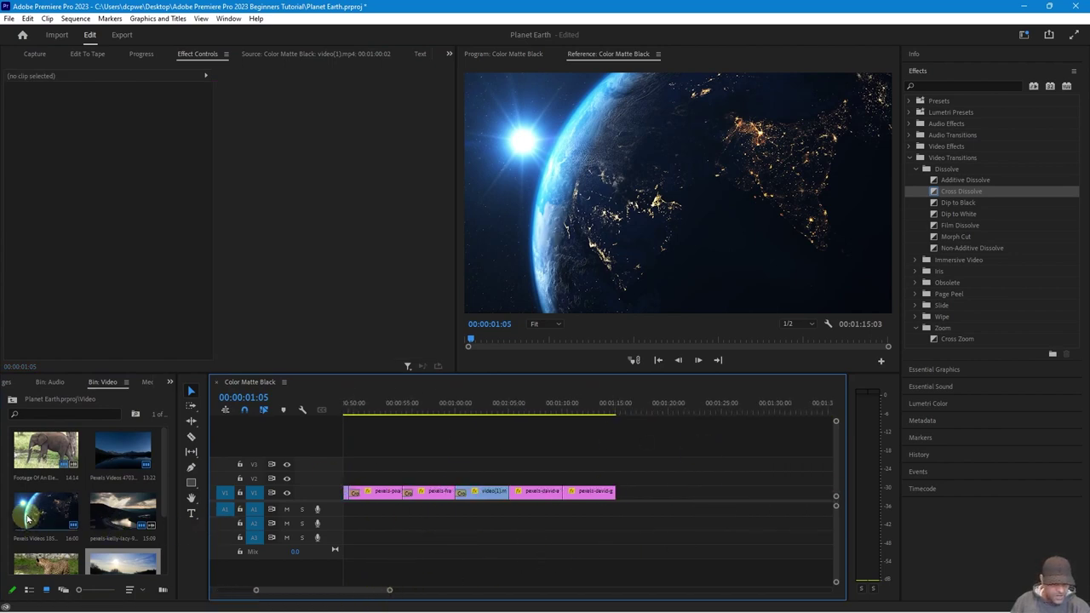
{"action": "left_click_drag", "start_coordinate": [41, 521], "coordinate": [616, 496]}
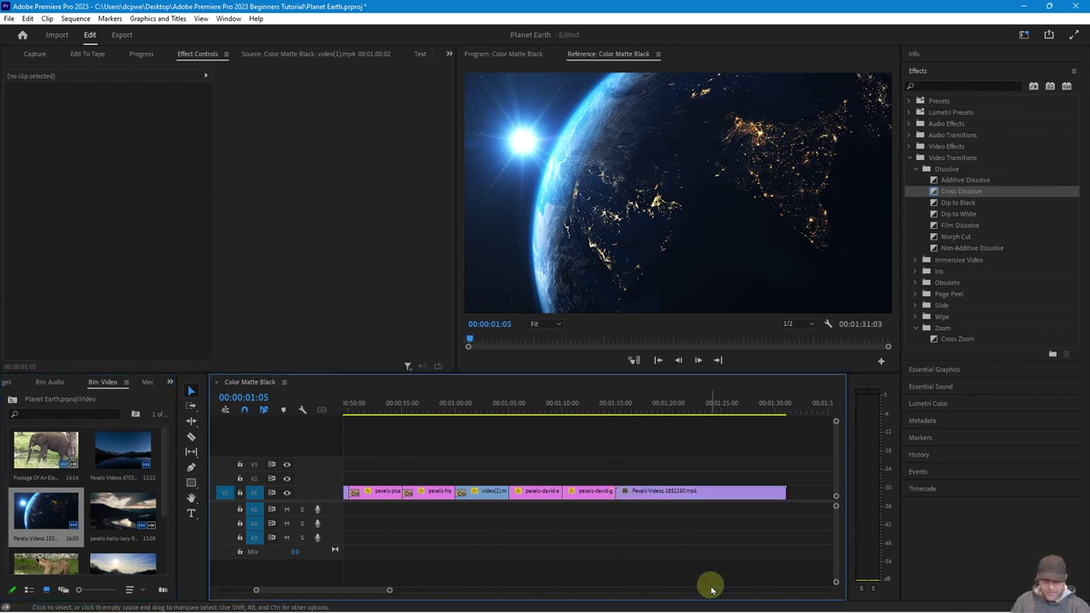
- Scrub through the early part of the sequence to review the opening Earth clip
{"action": "left_click", "coordinate": [632, 408]}
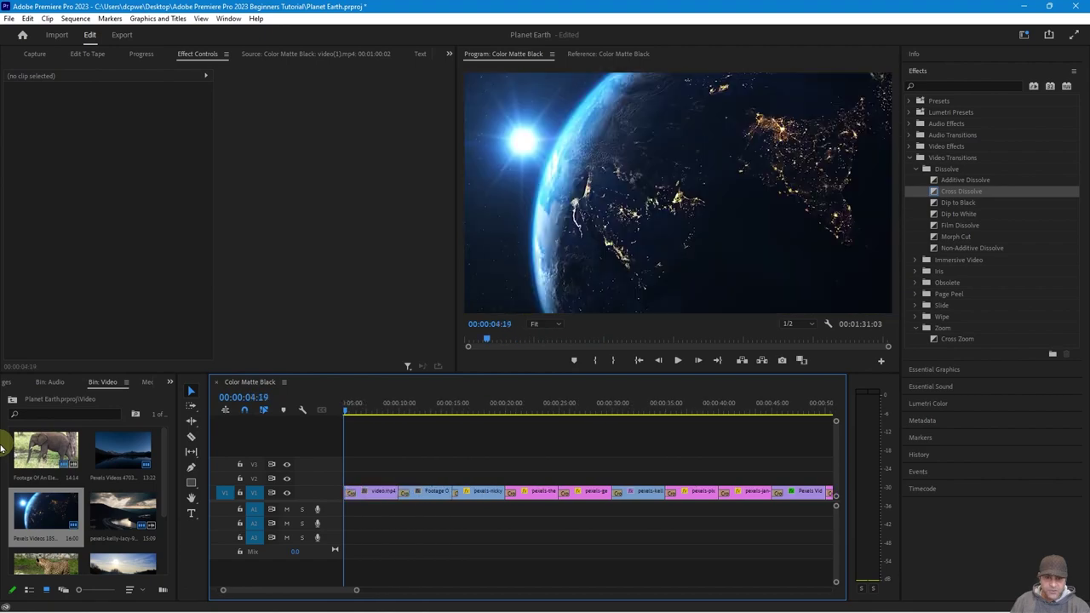
{"action": "left_click", "coordinate": [622, 407]}
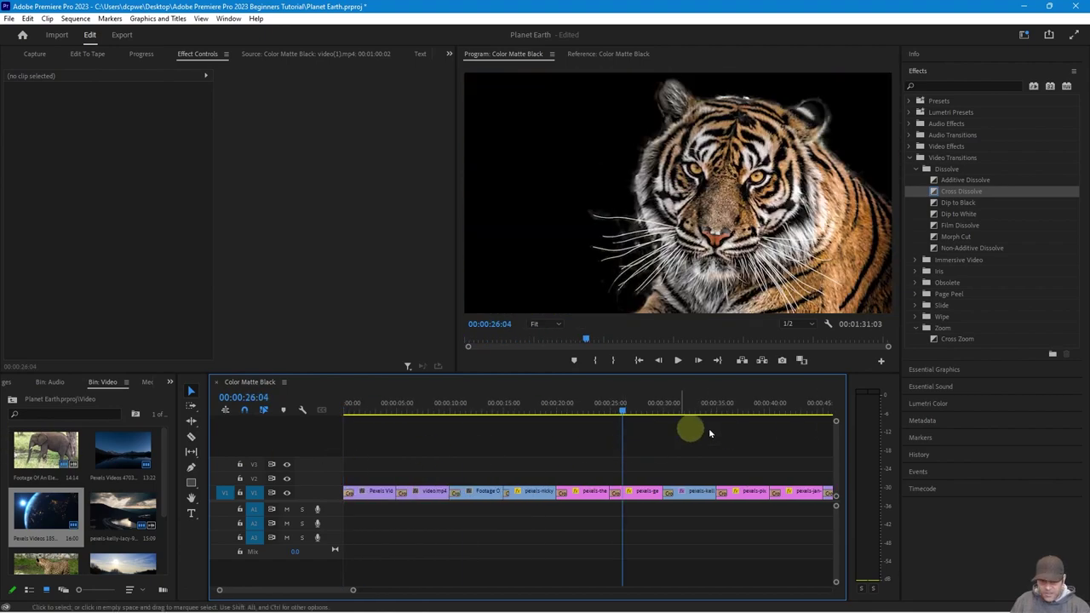
{"action": "left_click_drag", "start_coordinate": [698, 409], "coordinate": [371, 423]}
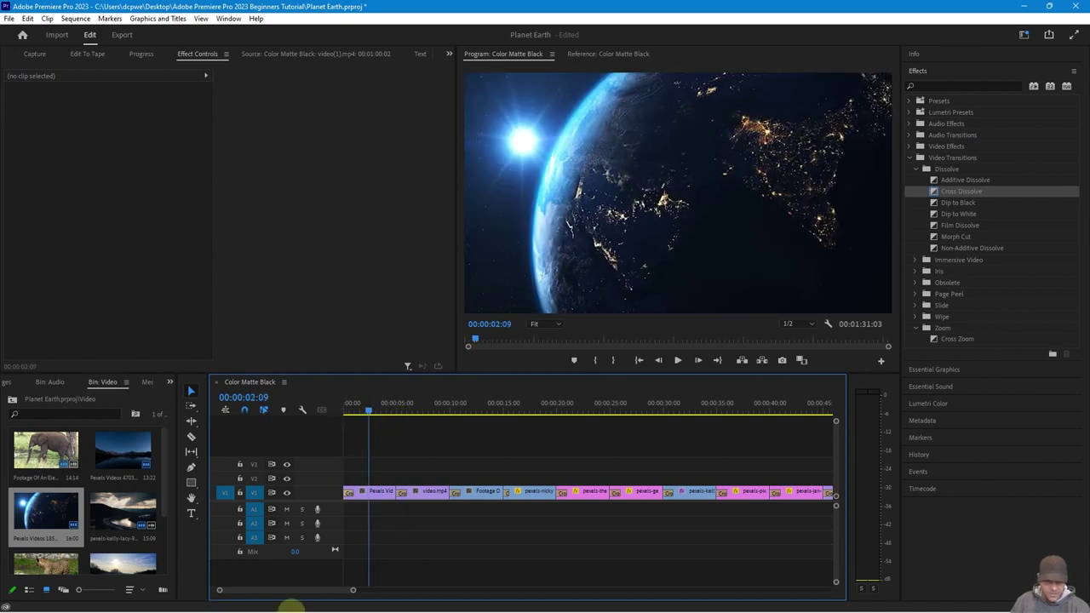
- Trim the closing Earth clip to its opening section by setting its Out point at source time 00:00:05:00
{"action": "mouse_move", "coordinate": [279, 599]}
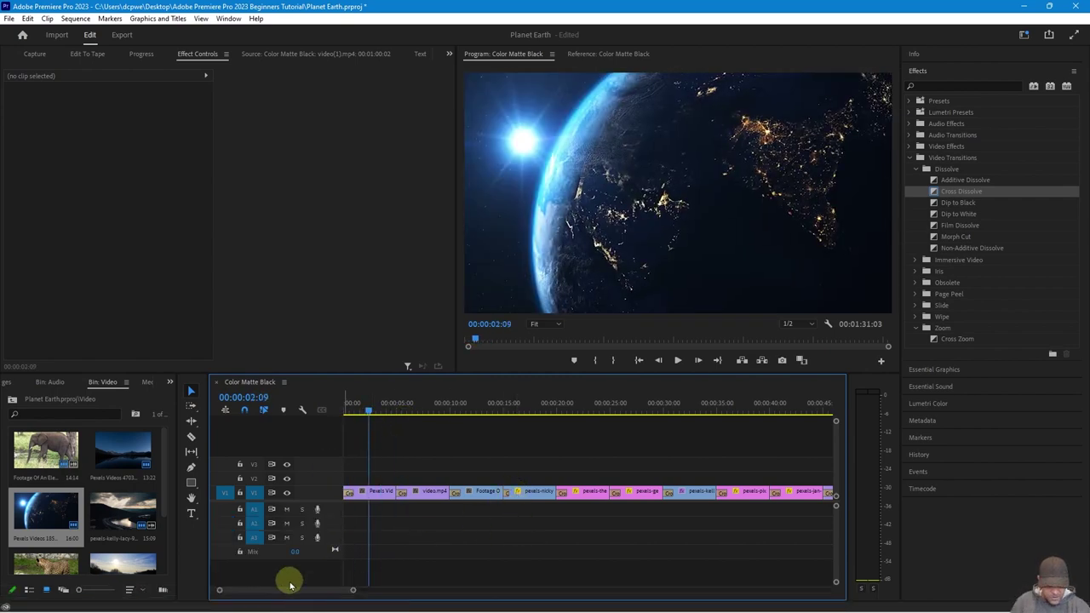
{"action": "left_click_drag", "start_coordinate": [285, 591], "coordinate": [334, 591]}
{"action": "left_click", "coordinate": [511, 501]}
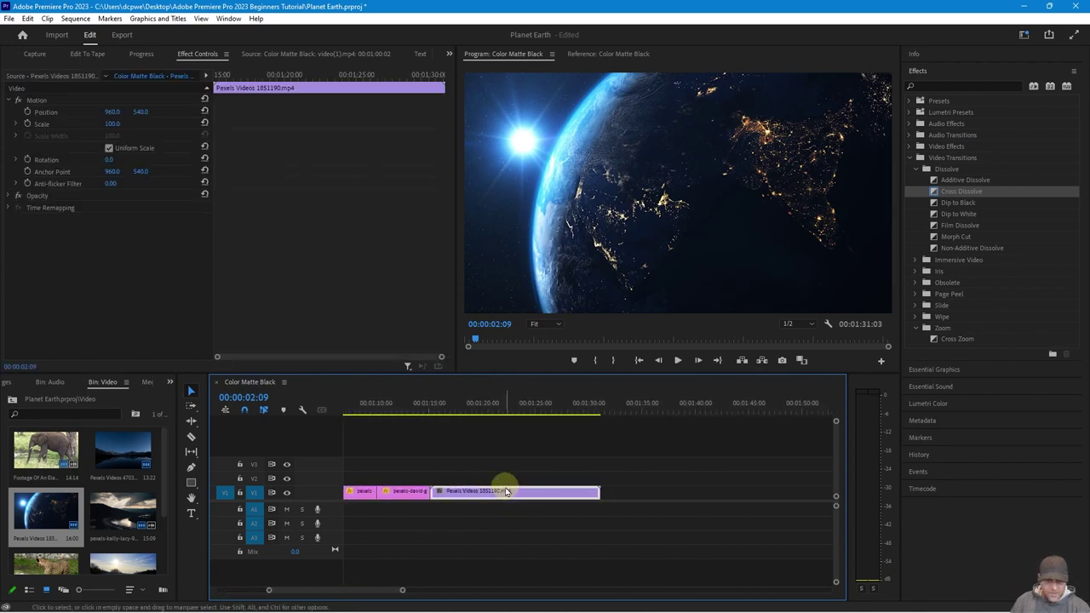
{"action": "left_click", "coordinate": [508, 410]}
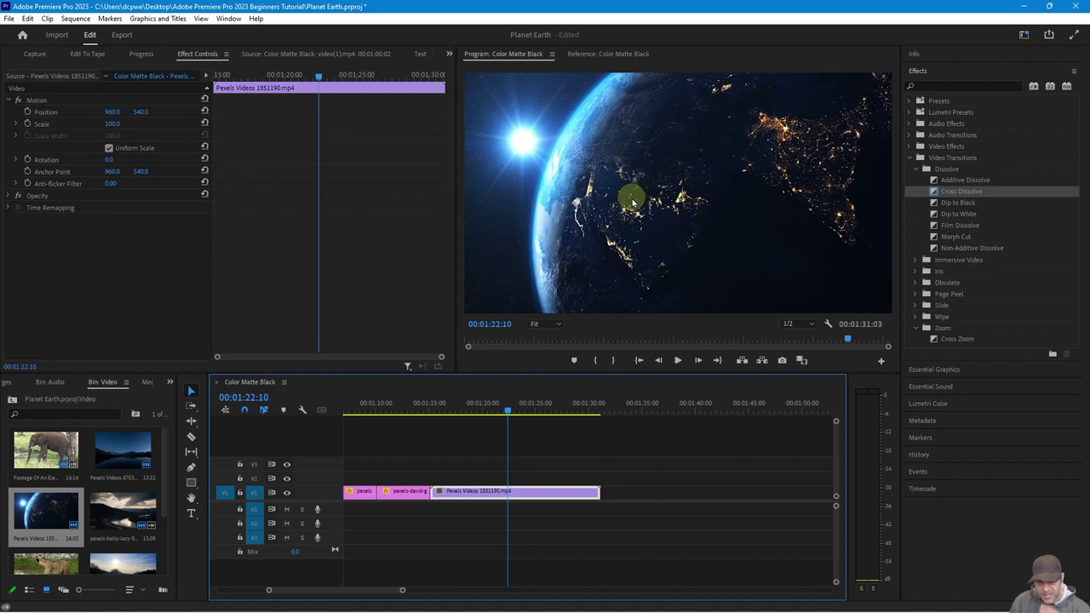
{"action": "double_click", "coordinate": [532, 492]}
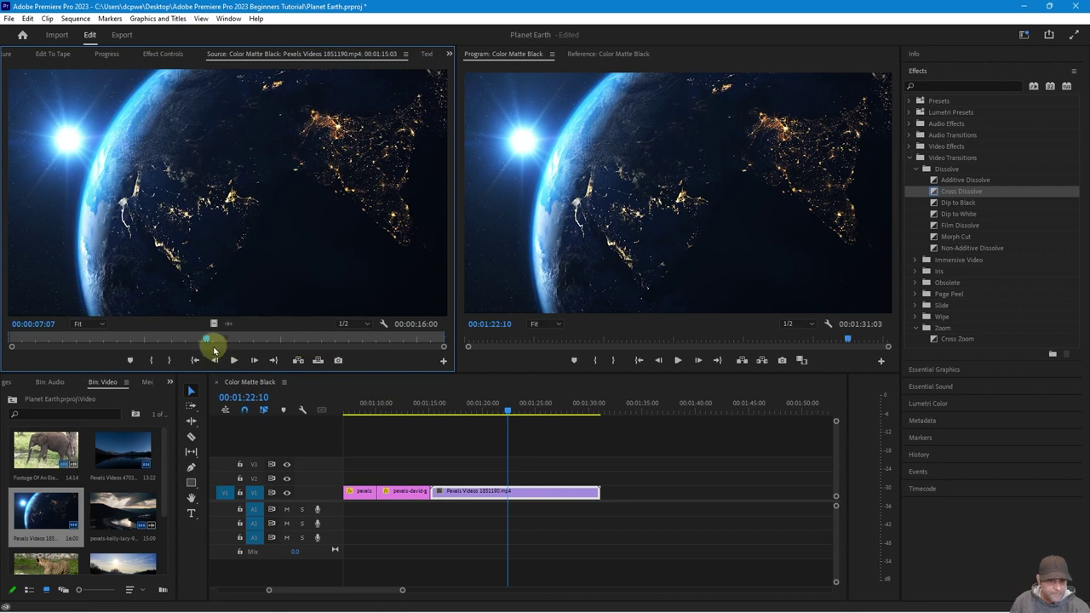
{"action": "left_click_drag", "start_coordinate": [207, 341], "coordinate": [2, 356]}
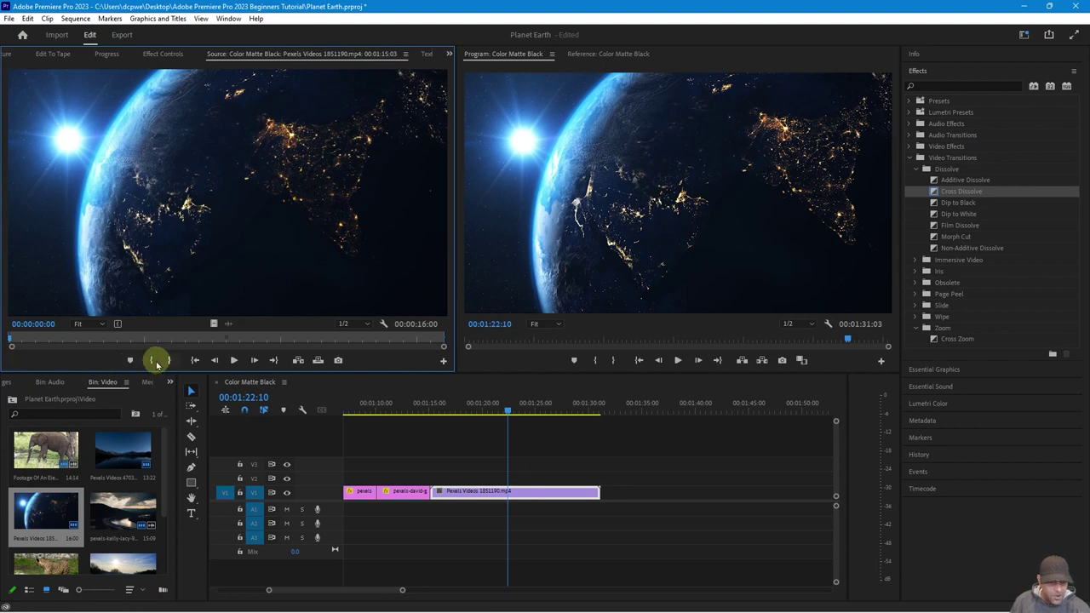
{"action": "left_click_drag", "start_coordinate": [12, 341], "coordinate": [151, 358]}
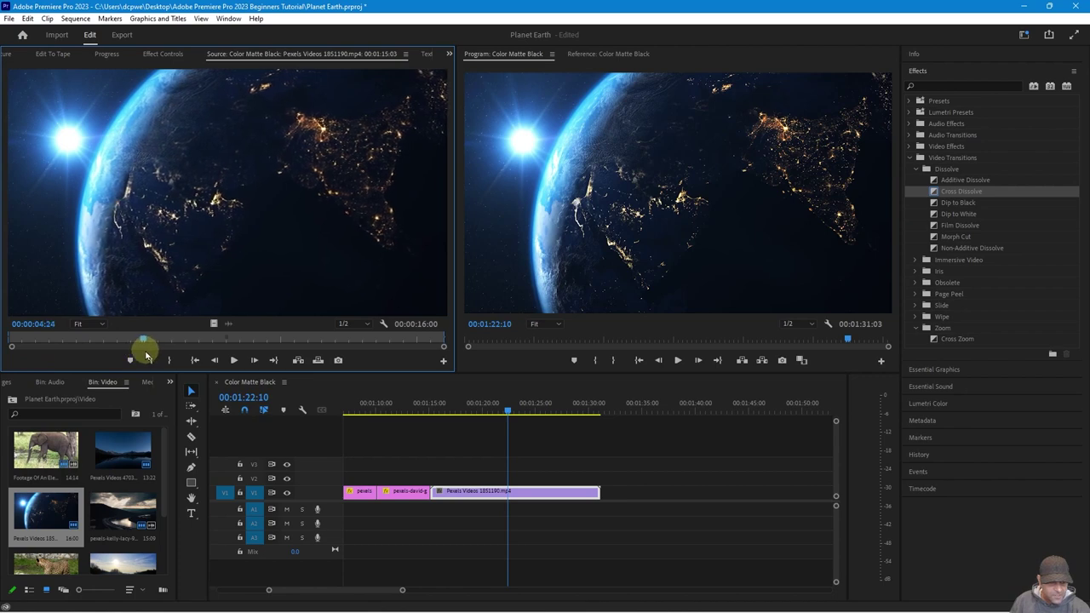
{"action": "left_click", "coordinate": [169, 361]}
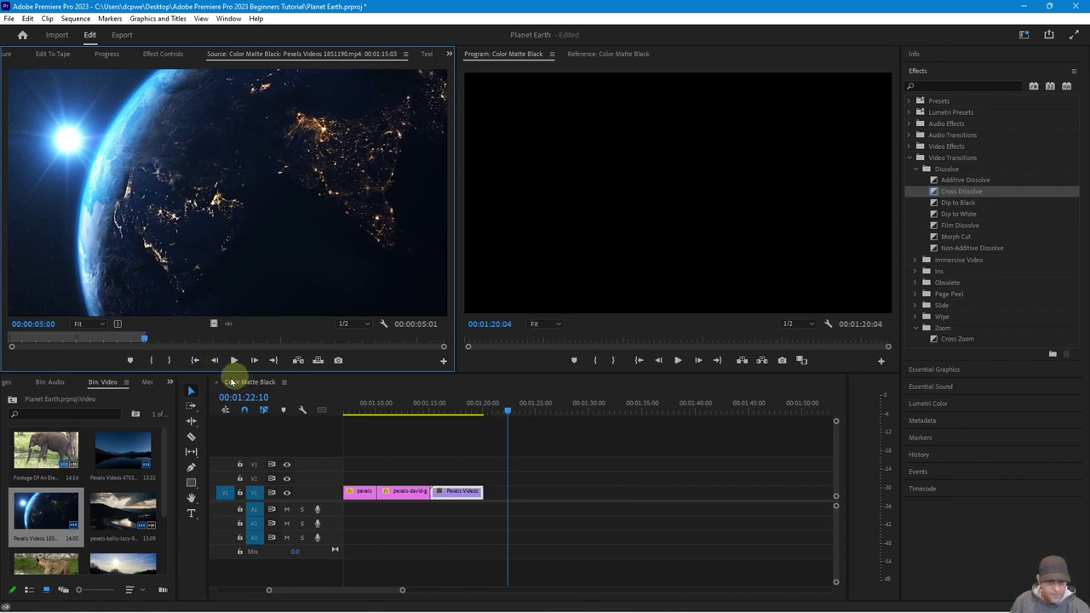
- Reverse the closing Earth clip's playback, keeping its speed at 100%
{"action": "left_click", "coordinate": [455, 408]}
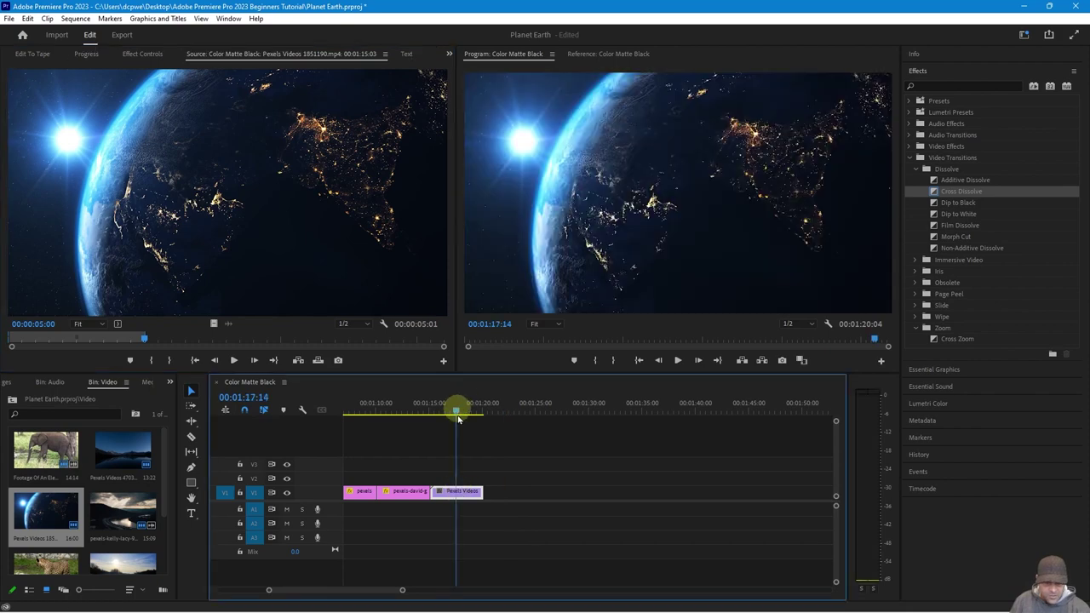
{"action": "right_click", "coordinate": [467, 494]}
{"action": "left_click", "coordinate": [528, 385]}
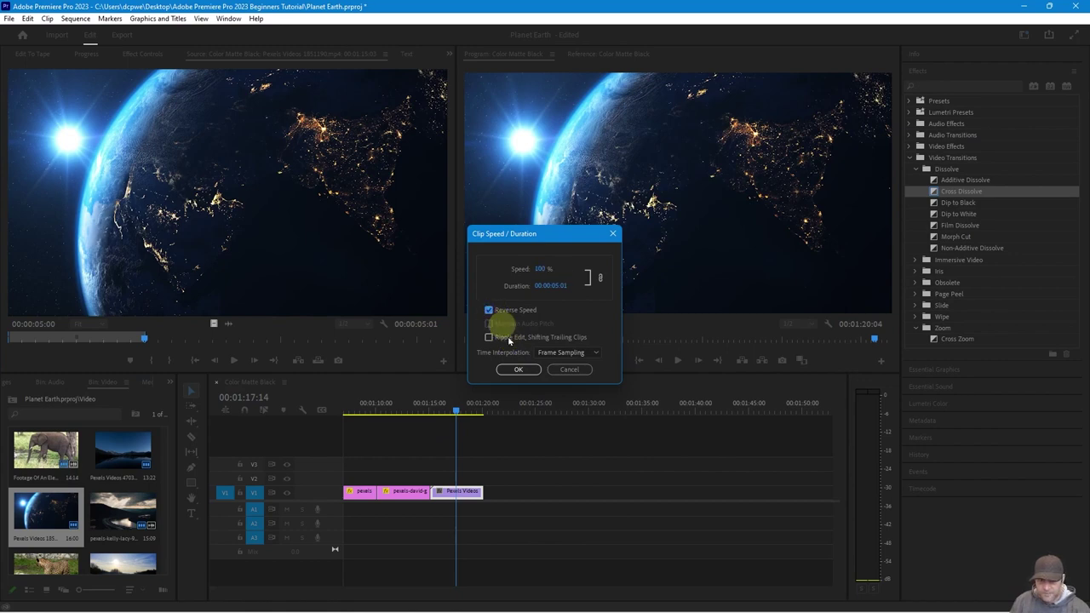
{"action": "left_click", "coordinate": [521, 370]}
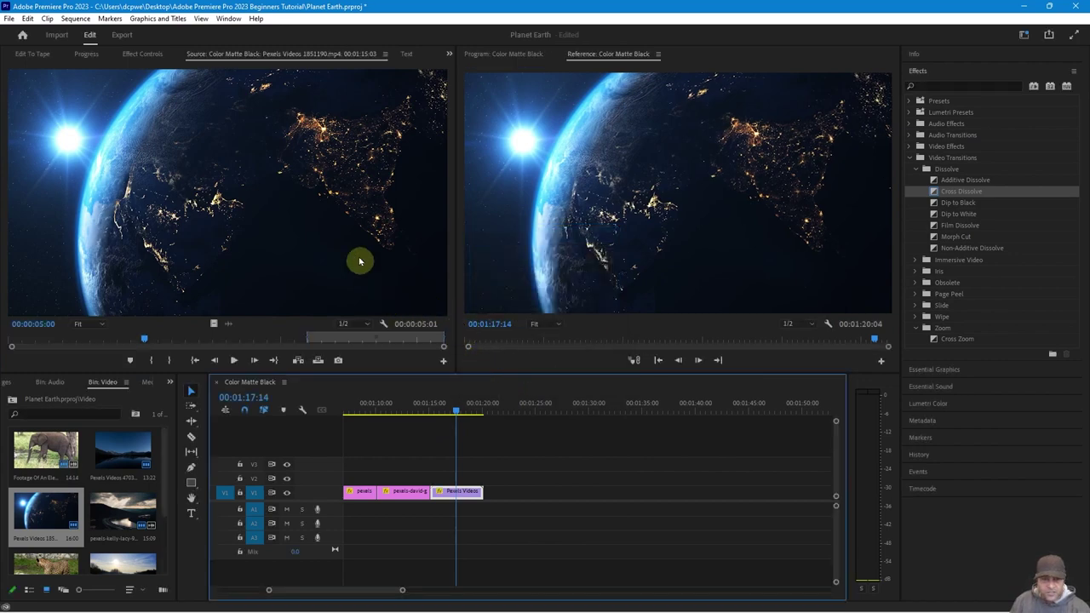
- Play back the closing Earth clip in the source view and in the sequence to check the reversed motion
{"action": "left_click", "coordinate": [235, 361]}
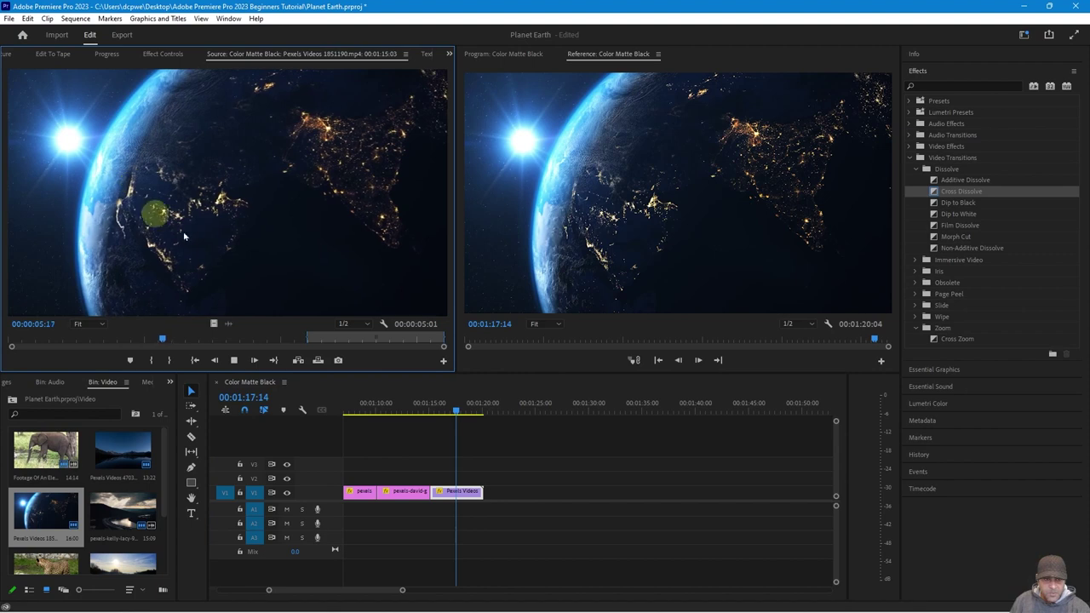
{"action": "left_click", "coordinate": [234, 360]}
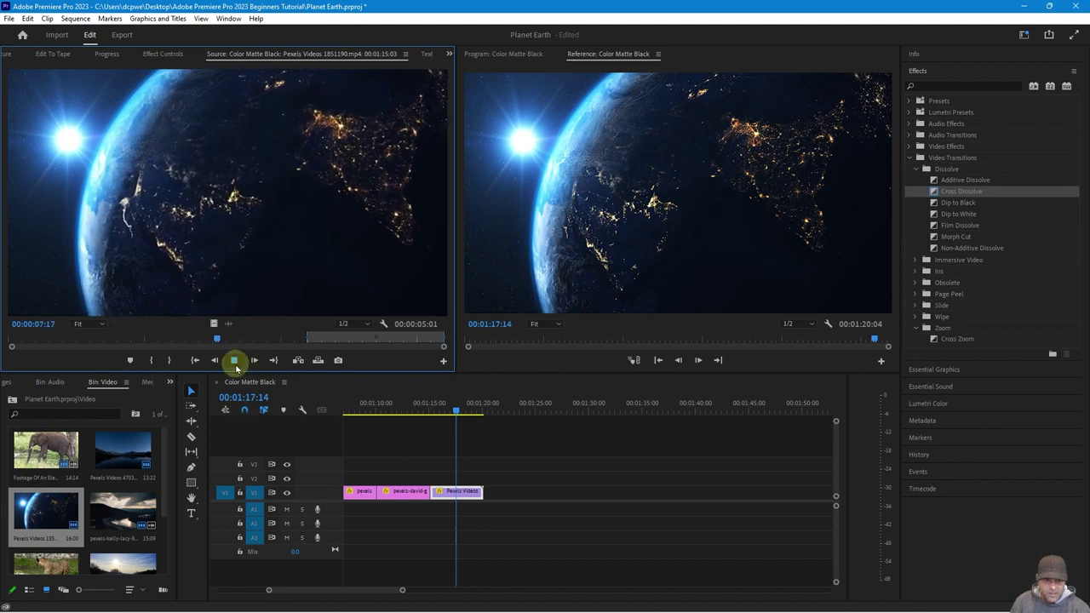
{"action": "mouse_move", "coordinate": [459, 415]}
{"action": "left_mouse_down"}
{"action": "mouse_move", "coordinate": [448, 409]}
{"action": "mouse_move", "coordinate": [486, 417]}
{"action": "mouse_move", "coordinate": [444, 424]}
{"action": "left_mouse_up"}
{"action": "key", "text": "space"}
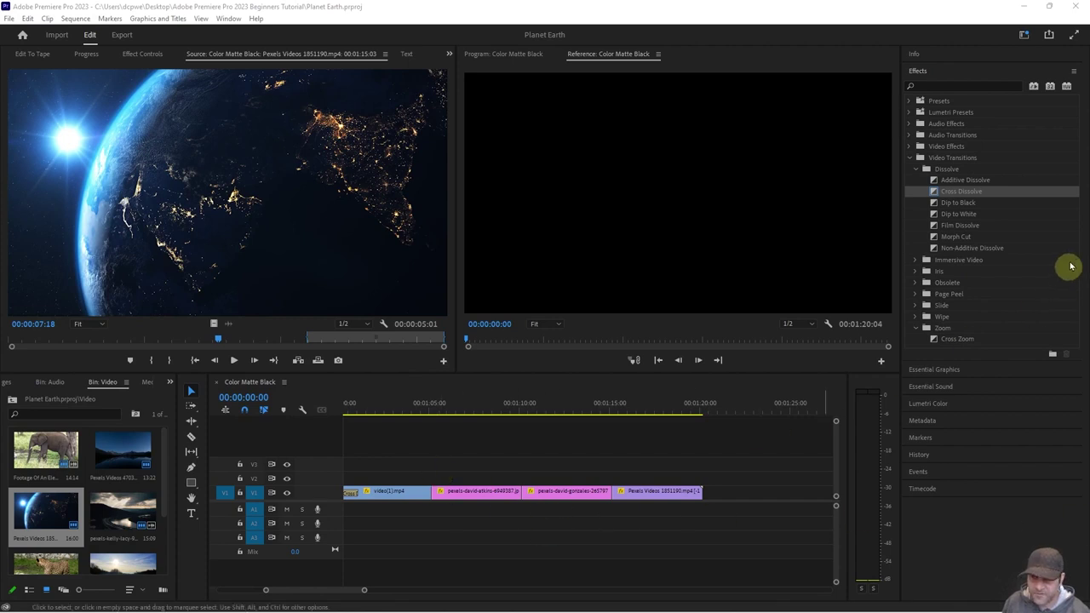
- Add Cross Dissolves at the start of both gorilla stills and at the start and end of the closing Earth clip
{"action": "left_click_drag", "start_coordinate": [945, 198], "coordinate": [440, 500]}
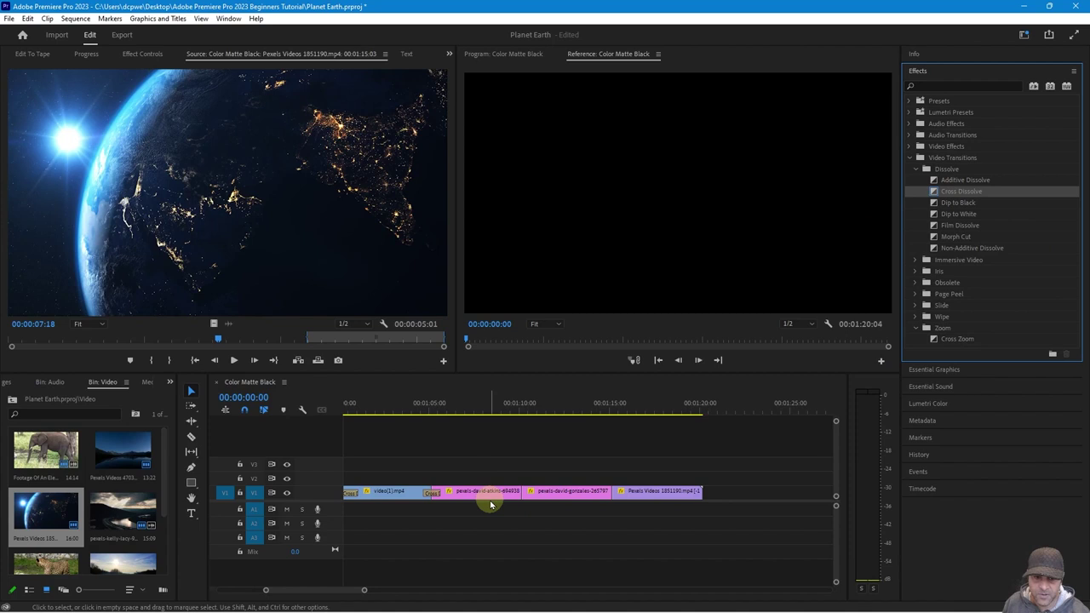
{"action": "key", "text": "ctrl+z"}
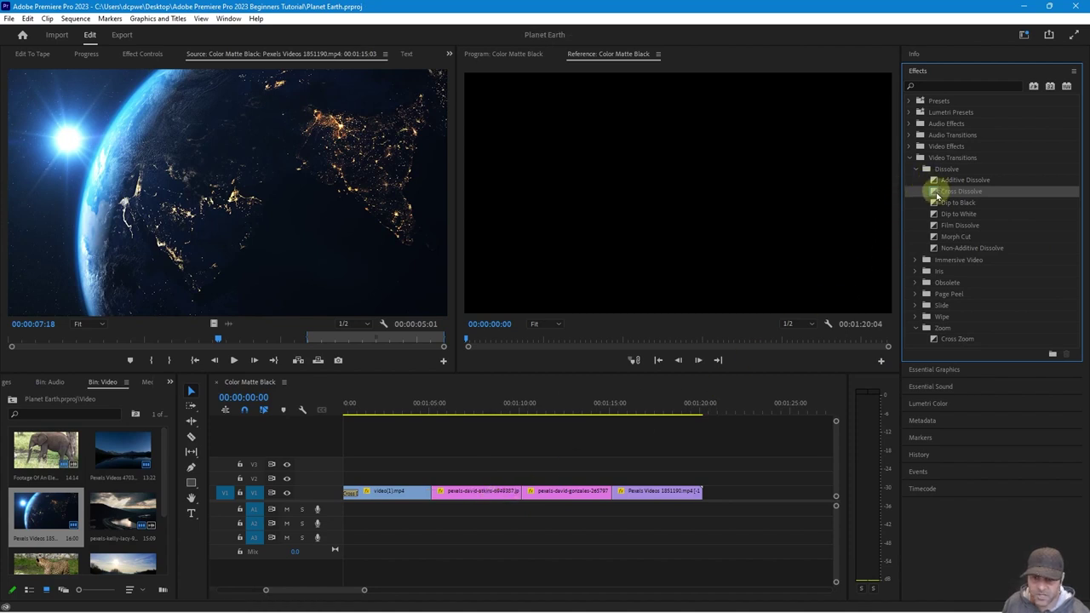
{"action": "left_click_drag", "start_coordinate": [937, 196], "coordinate": [442, 500]}
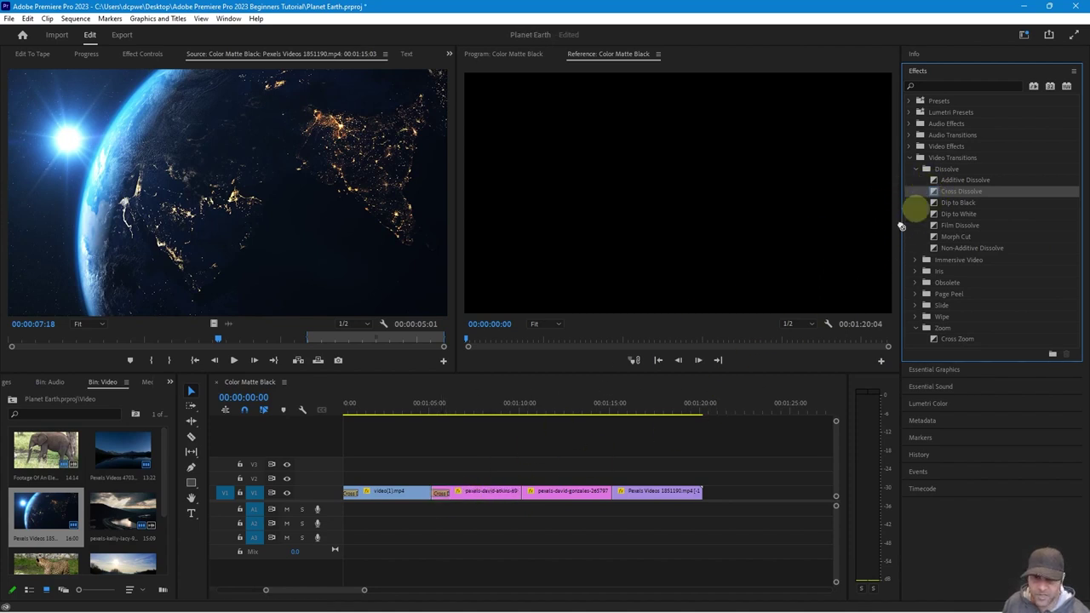
{"action": "left_click_drag", "start_coordinate": [901, 226], "coordinate": [530, 503]}
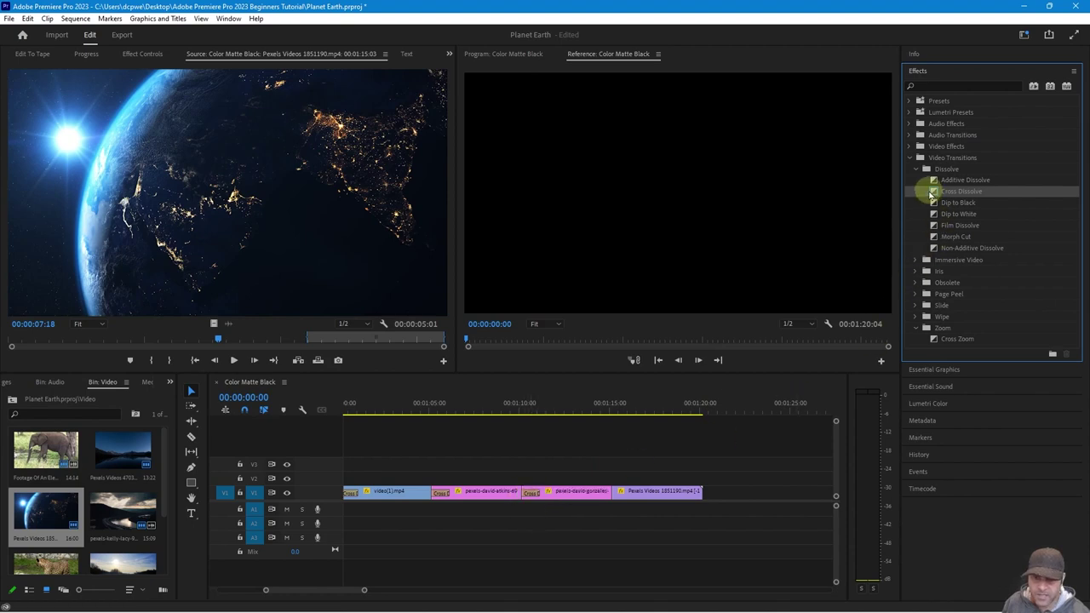
{"action": "left_click_drag", "start_coordinate": [920, 228], "coordinate": [621, 502]}
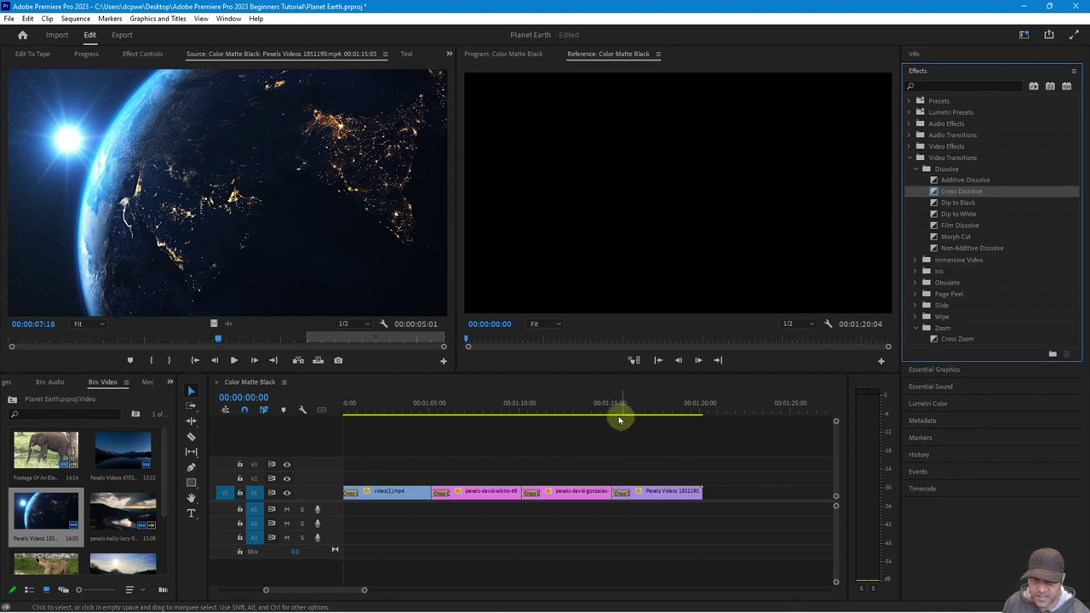
{"action": "mouse_move", "coordinate": [619, 420]}
{"action": "left_mouse_down"}
{"action": "mouse_move", "coordinate": [672, 419]}
{"action": "mouse_move", "coordinate": [627, 421]}
{"action": "left_mouse_up"}
{"action": "left_click_drag", "start_coordinate": [927, 189], "coordinate": [694, 497]}
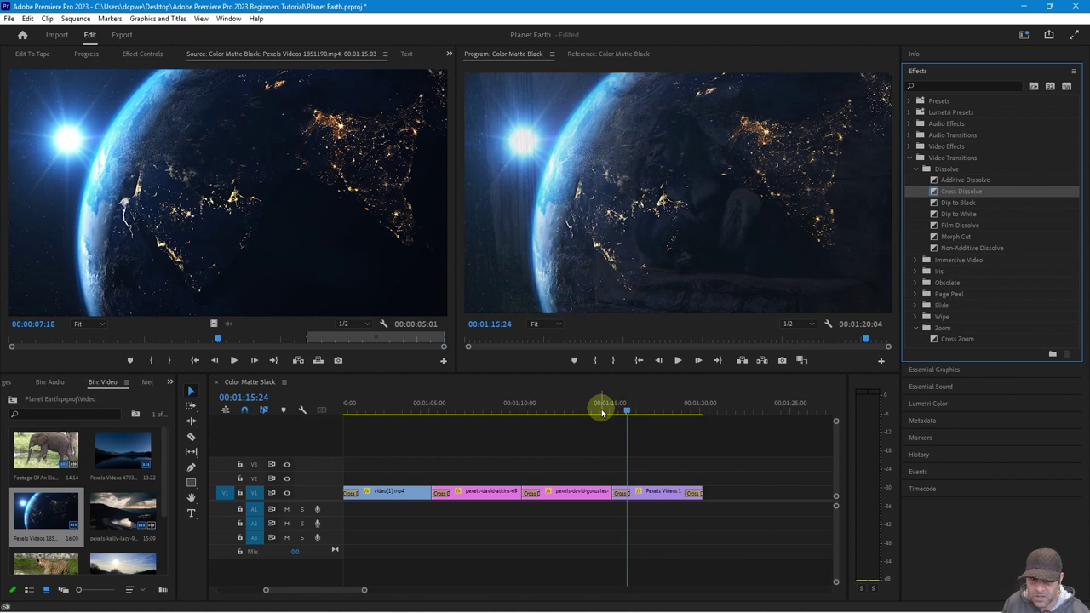
- Play back the closing transitions and return the playhead to the start of the sequence
{"action": "left_click", "coordinate": [603, 410]}
{"action": "key", "text": "space"}
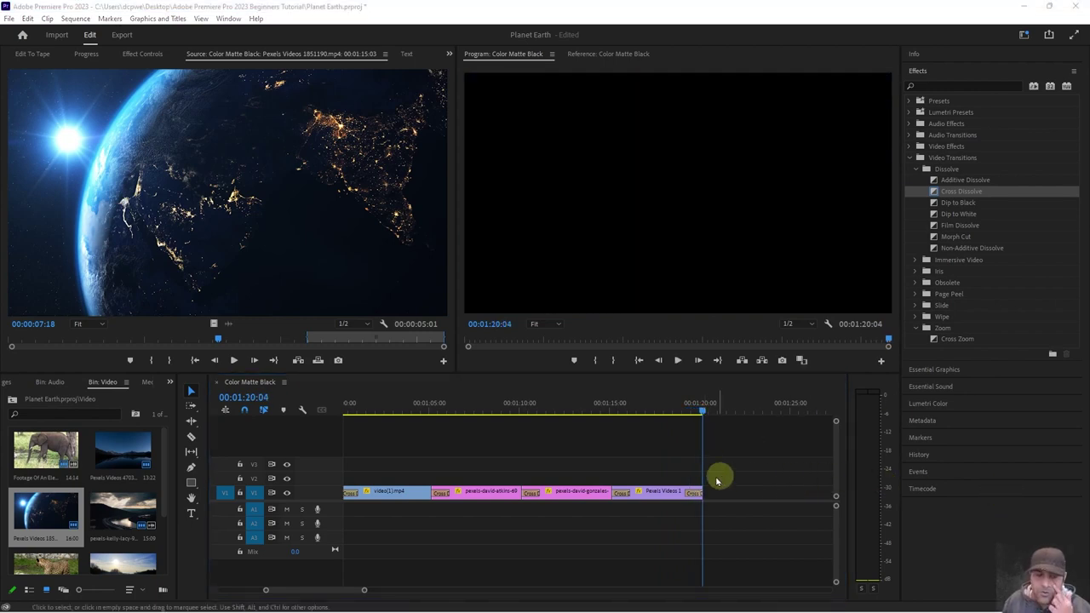
{"action": "left_click_drag", "start_coordinate": [602, 413], "coordinate": [134, 409]}
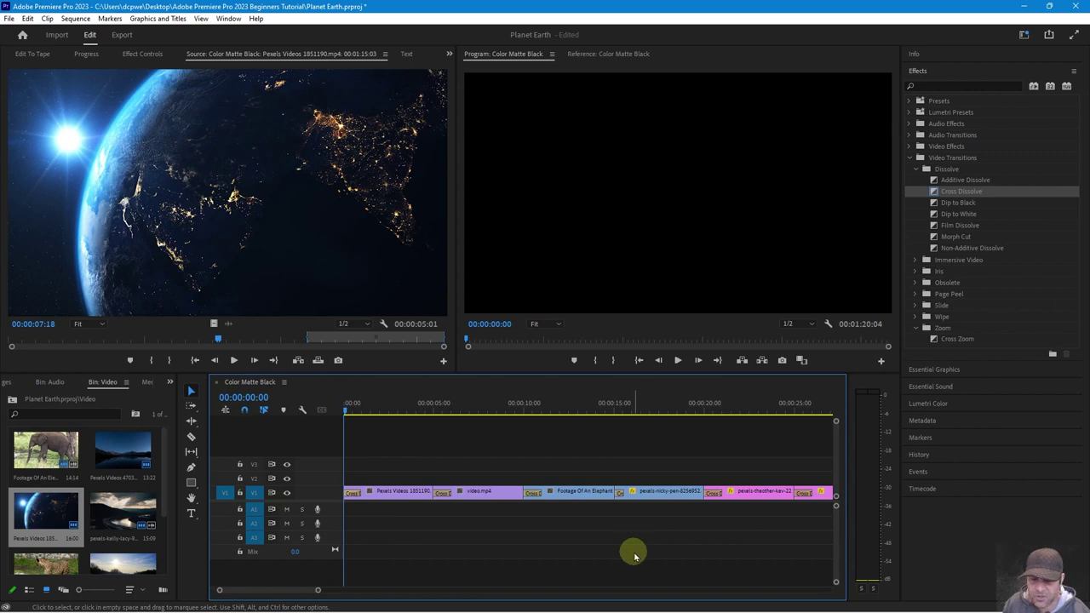
- Switch to Chrome, open pixabay.com/illustrations/subscribe-youtube-bell-icon-6249441/ and dismiss the Google sign-in prompt
{"action": "key", "text": "super"}
{"action": "left_click", "coordinate": [926, 599]}
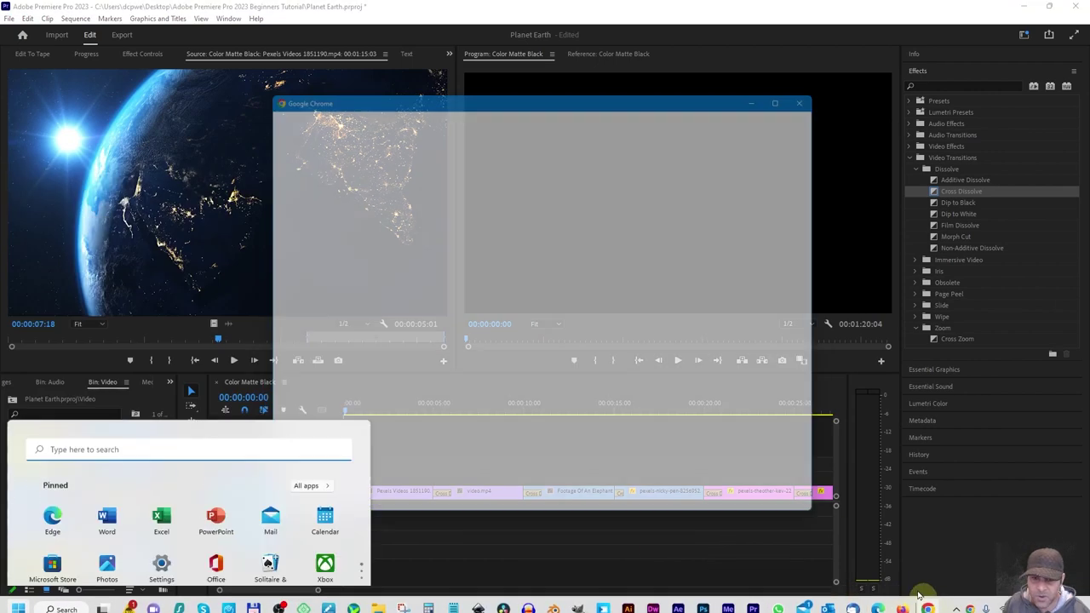
{"action": "left_click", "coordinate": [406, 348]}
{"action": "type", "text": "https://pixabay.com/illustrations/subscribe-youtube-bell-icon-6249441/"}
{"action": "key", "text": "Return"}
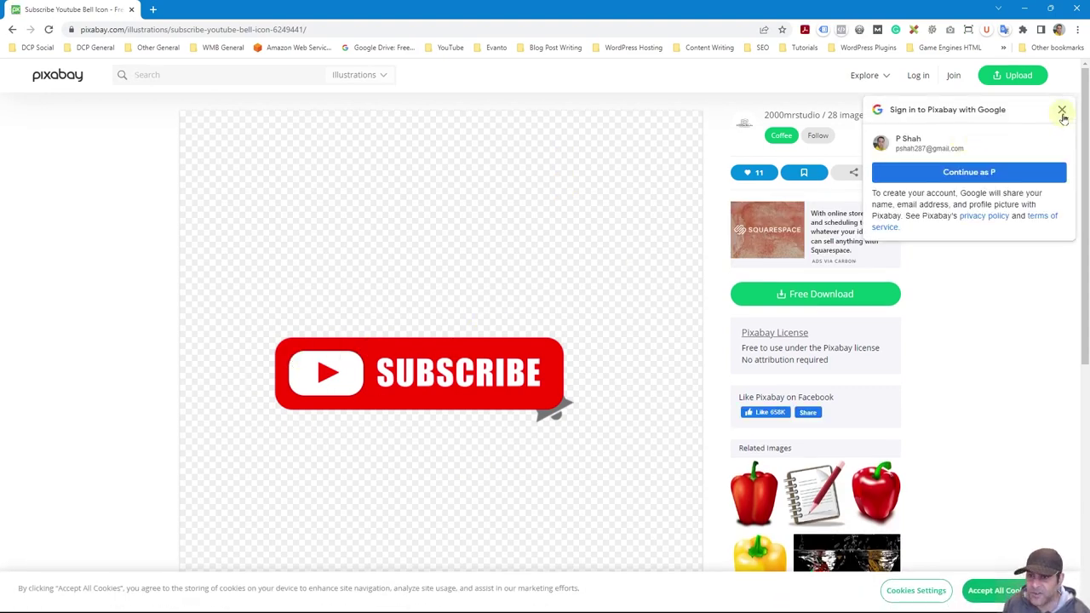
{"action": "left_click", "coordinate": [1062, 113]}
{"action": "left_click", "coordinate": [528, 345]}
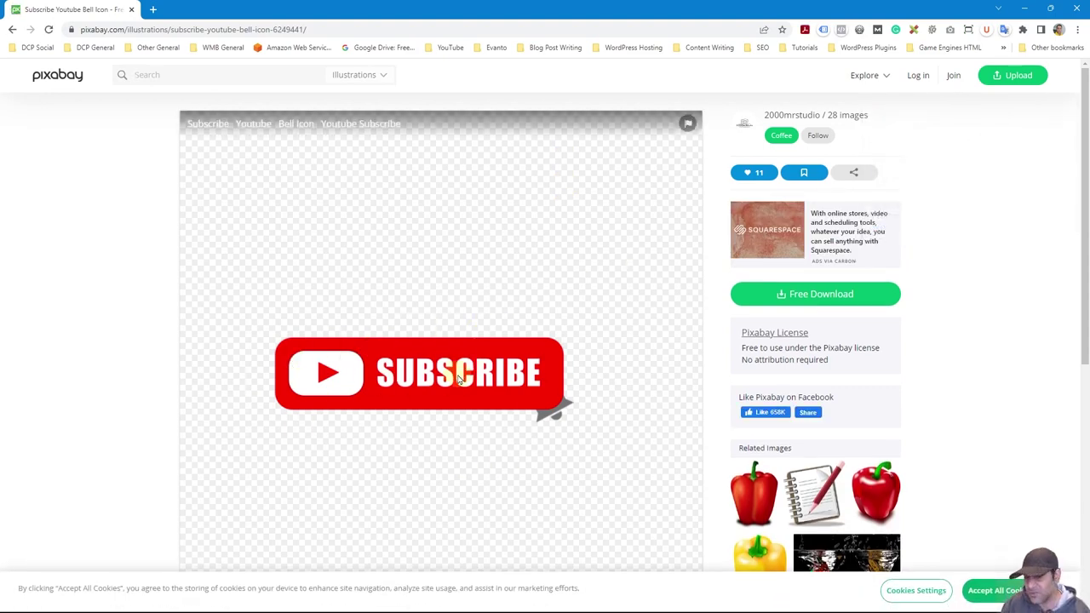
- Accept the cookies and request the free 1920×1920 PNG download of the subscribe illustration
{"action": "left_click", "coordinate": [1000, 598]}
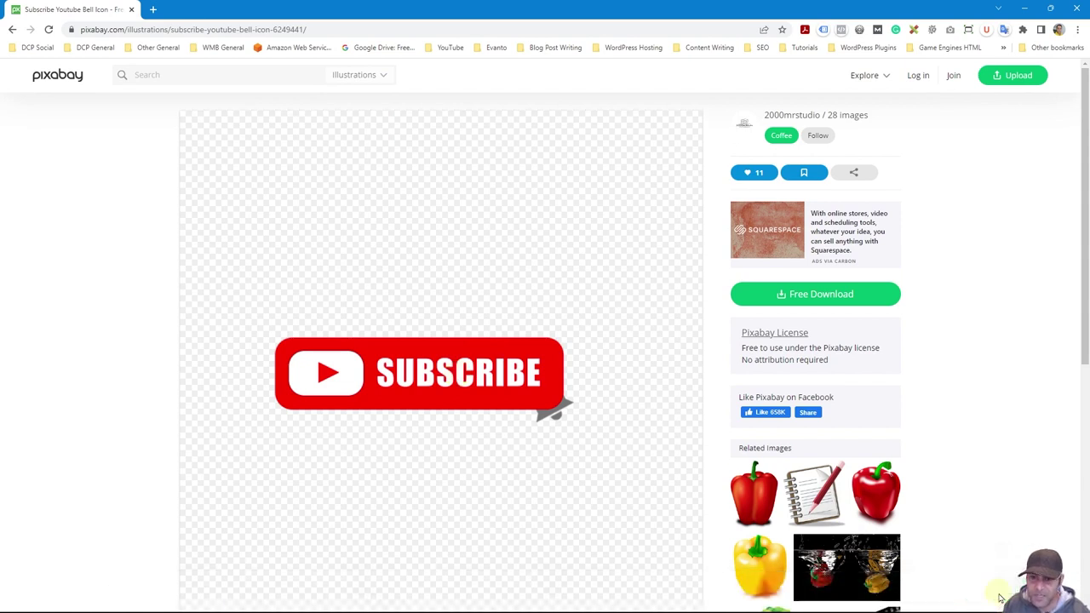
{"action": "left_click", "coordinate": [808, 296]}
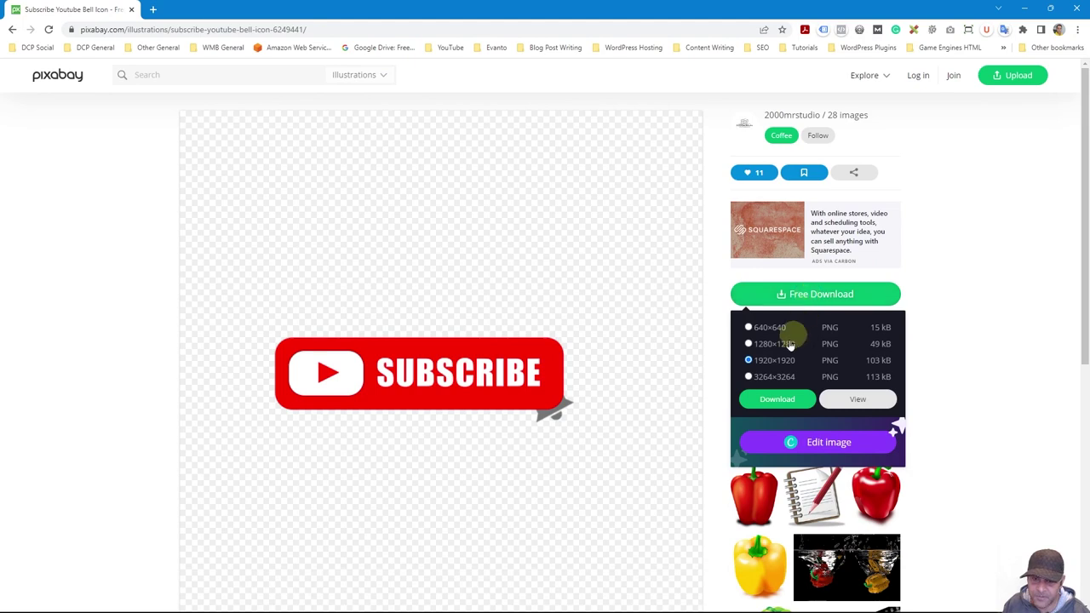
{"action": "left_click", "coordinate": [778, 400]}
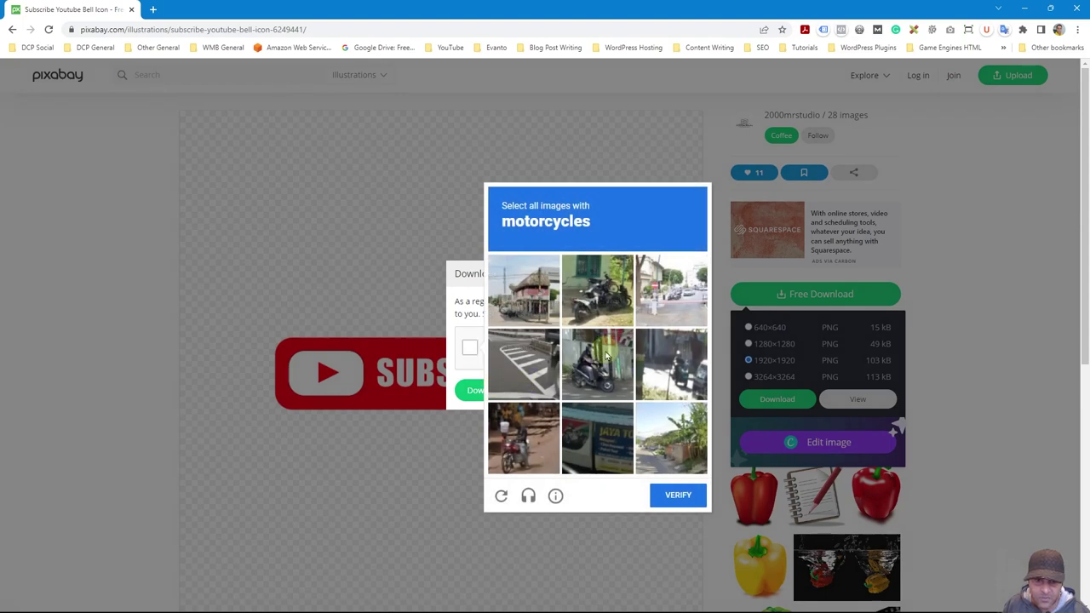
- Complete the image verification by selecting every motorcycle picture and download the subscribe graphic
{"action": "left_click", "coordinate": [607, 355]}
{"action": "left_click", "coordinate": [601, 300]}
{"action": "left_click", "coordinate": [528, 425]}
{"action": "left_click", "coordinate": [681, 503]}
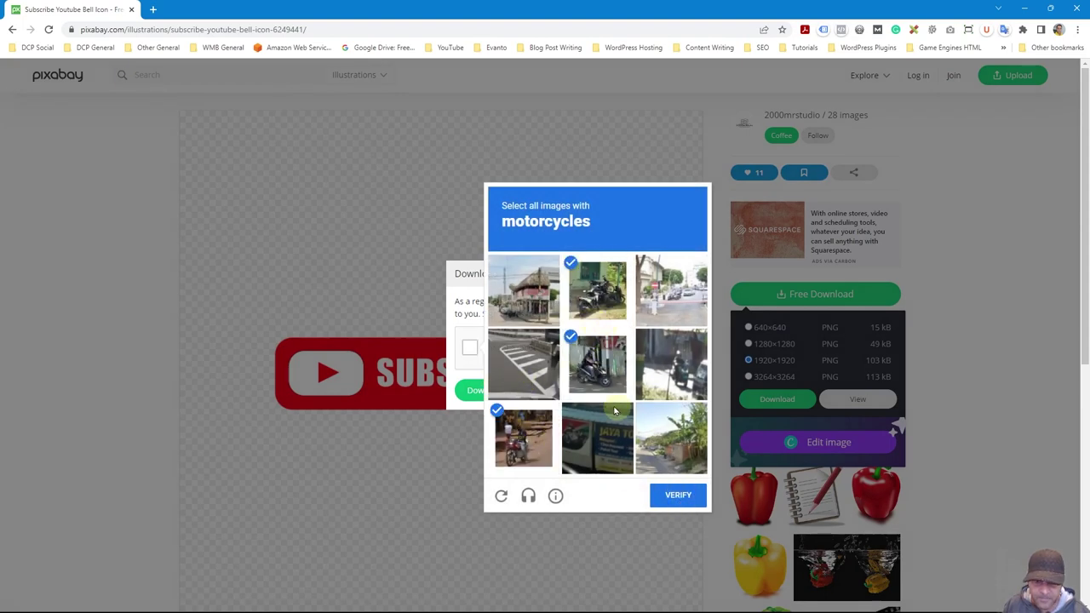
{"action": "left_click", "coordinate": [677, 366]}
{"action": "left_click", "coordinate": [678, 509]}
{"action": "left_click", "coordinate": [494, 389]}
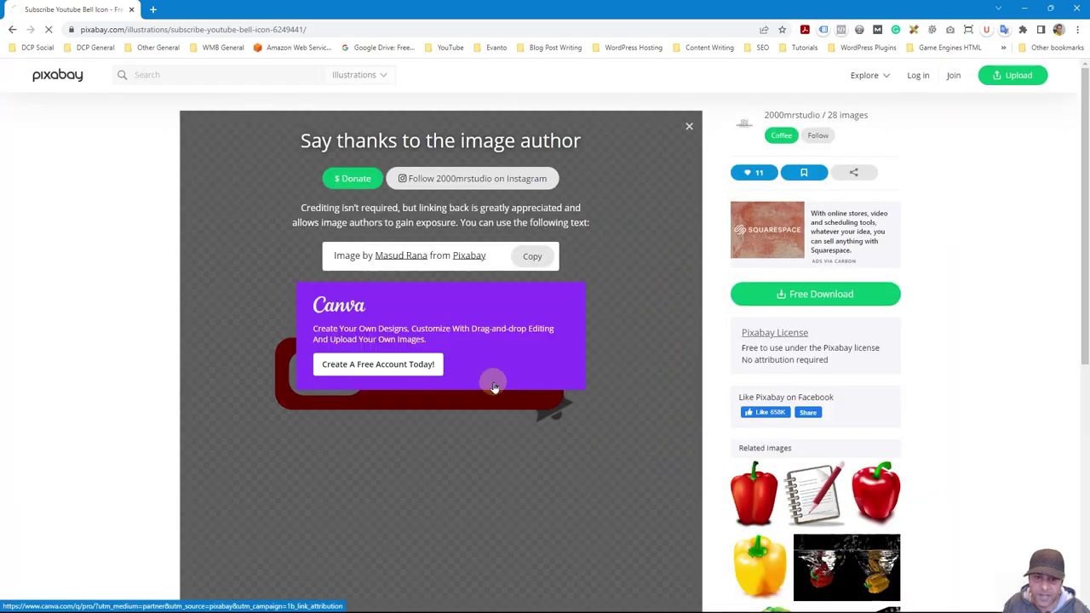
- Fit the browser to half the screen beside the Adobe Premiere Pro 2023 Beginners Tutorial folder and open its Assets > Images subfolder
{"action": "left_click_drag", "start_coordinate": [486, 12], "coordinate": [3, 53]}
{"action": "left_click", "coordinate": [1029, 62]}
{"action": "left_click", "coordinate": [1023, 7]}
{"action": "double_click", "coordinate": [1056, 24]}
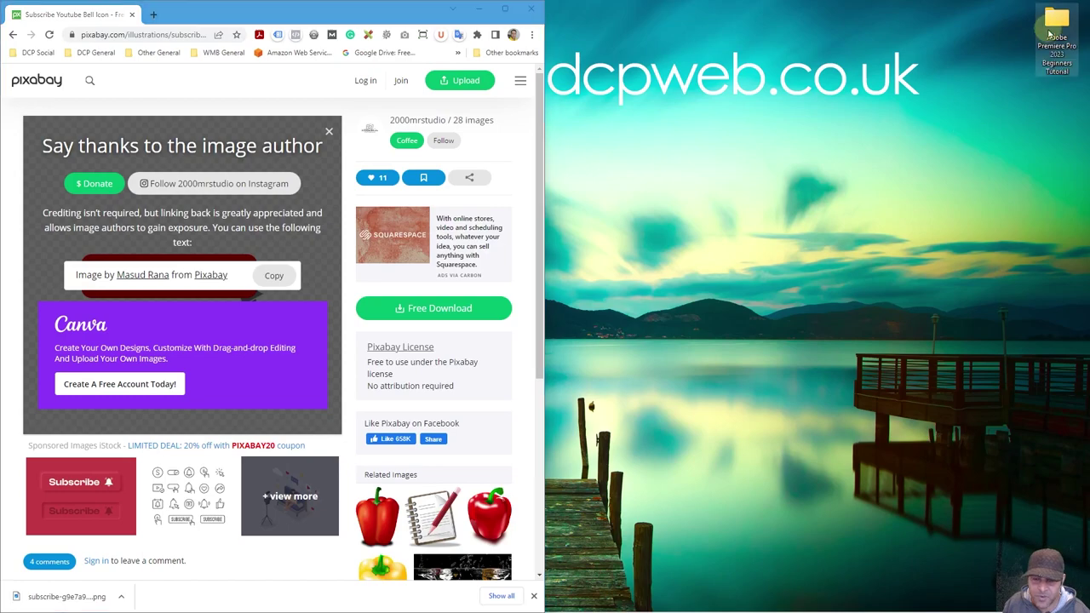
{"action": "key", "text": "super+Right"}
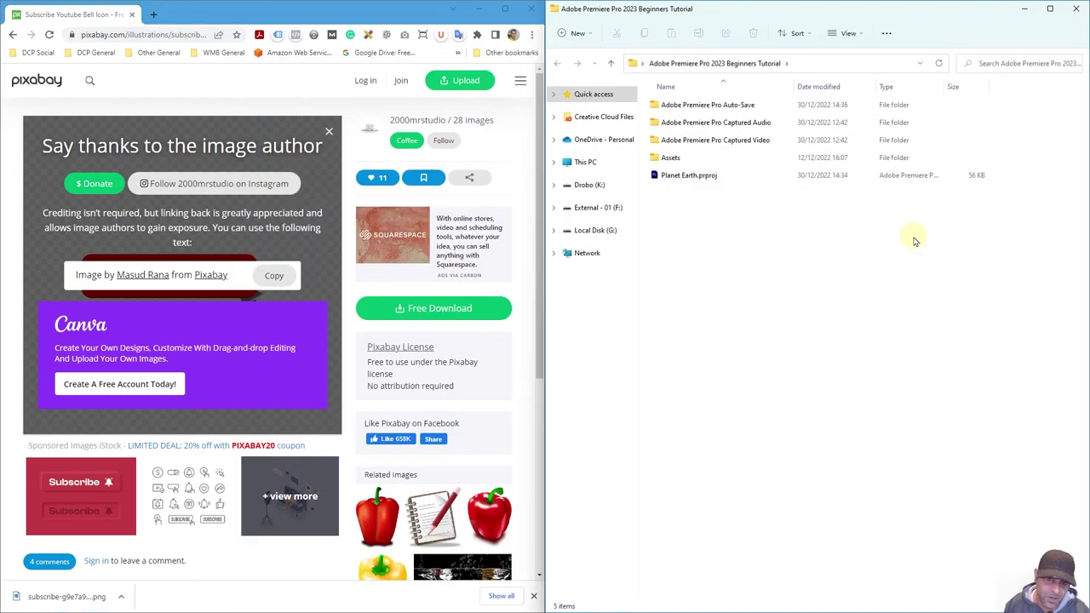
{"action": "double_click", "coordinate": [663, 157]}
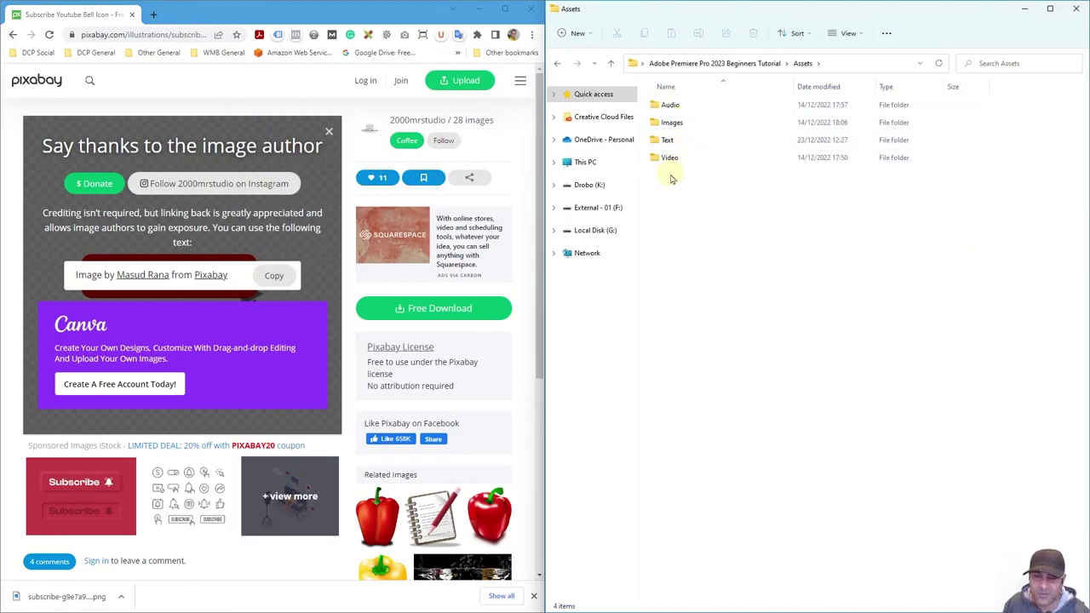
{"action": "left_click", "coordinate": [671, 124]}
{"action": "double_click", "coordinate": [671, 124]}
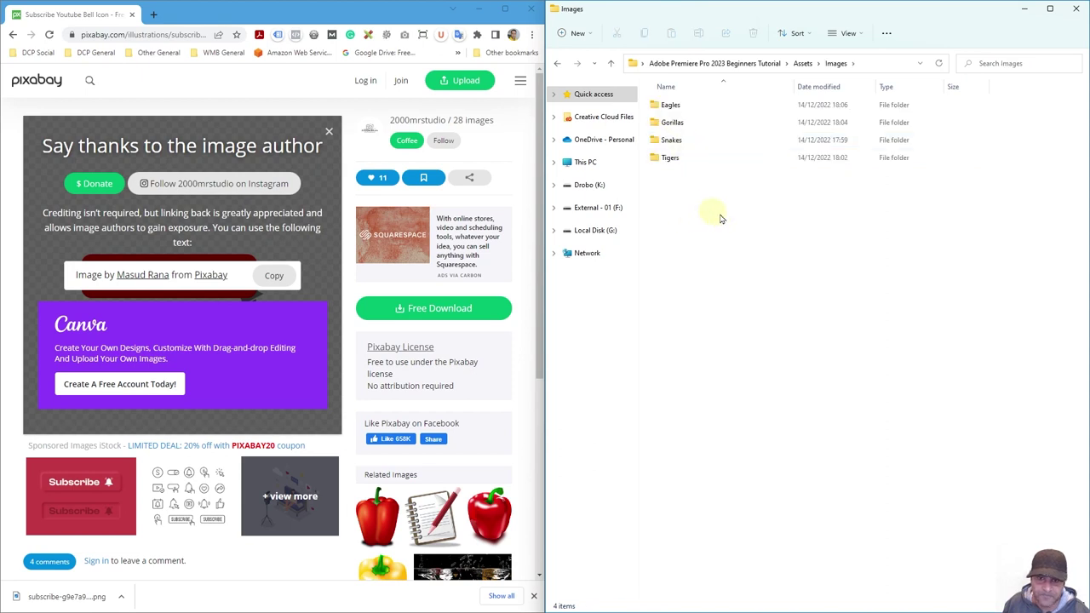
- Create a folder named General inside Images and open it
{"action": "right_click", "coordinate": [687, 219]}
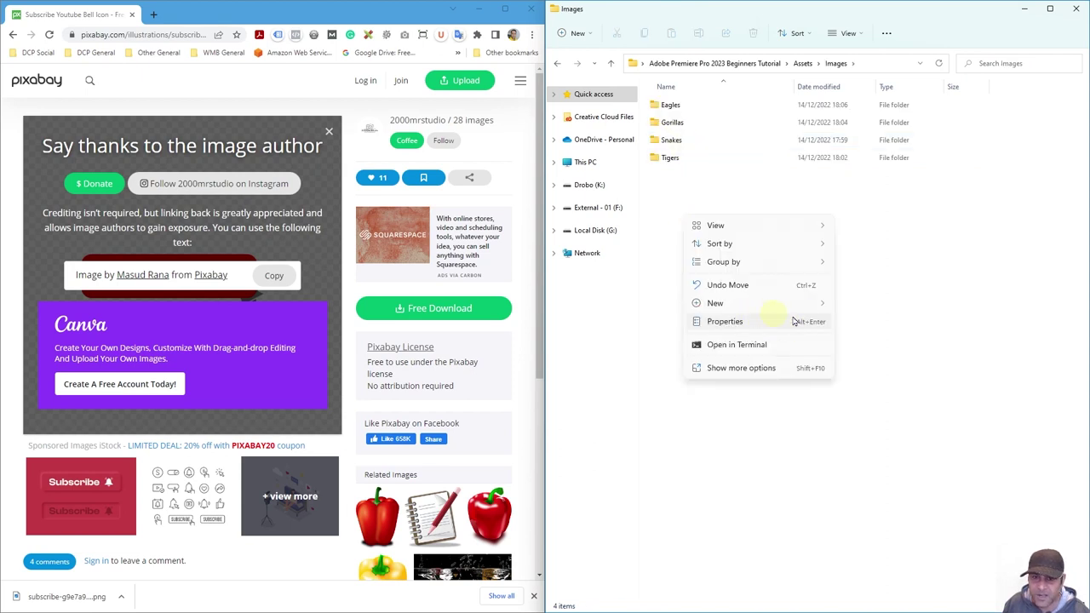
{"action": "mouse_move", "coordinate": [737, 304]}
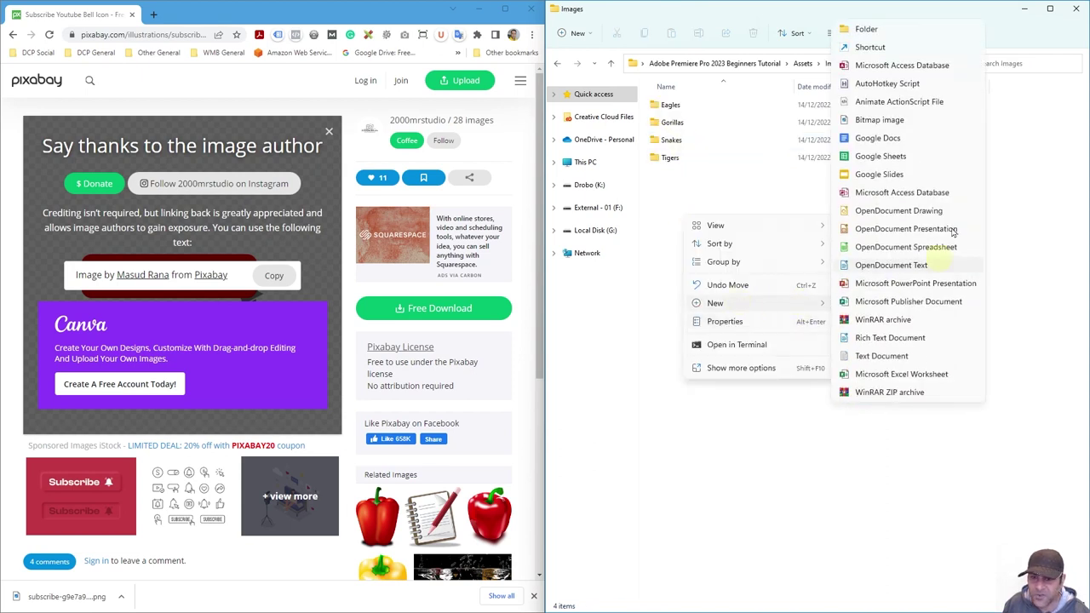
{"action": "left_click", "coordinate": [868, 29]}
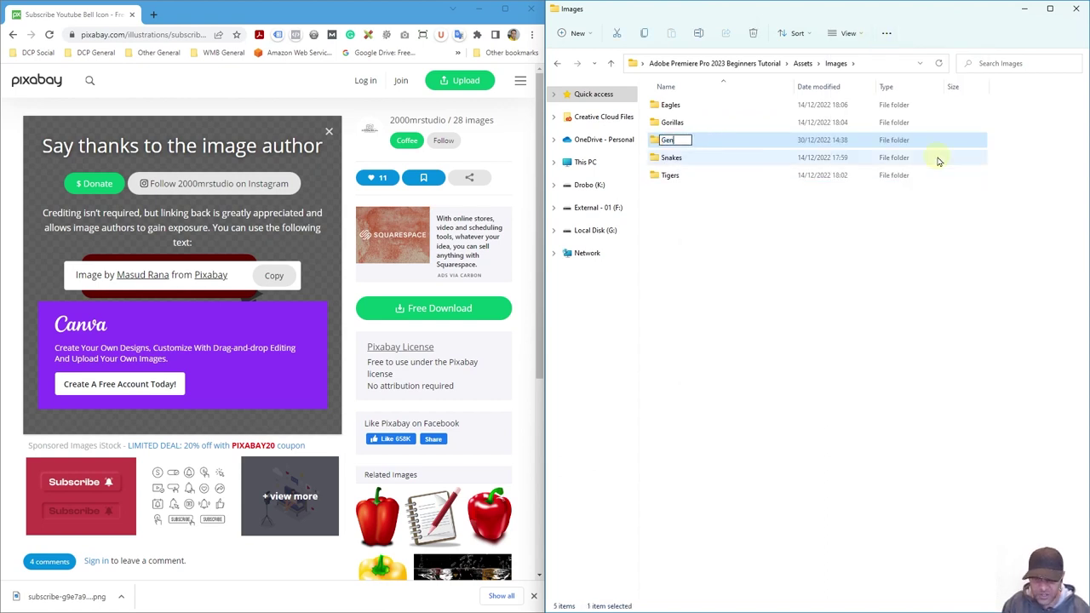
{"action": "type", "text": "General"}
{"action": "key", "text": "Return"}
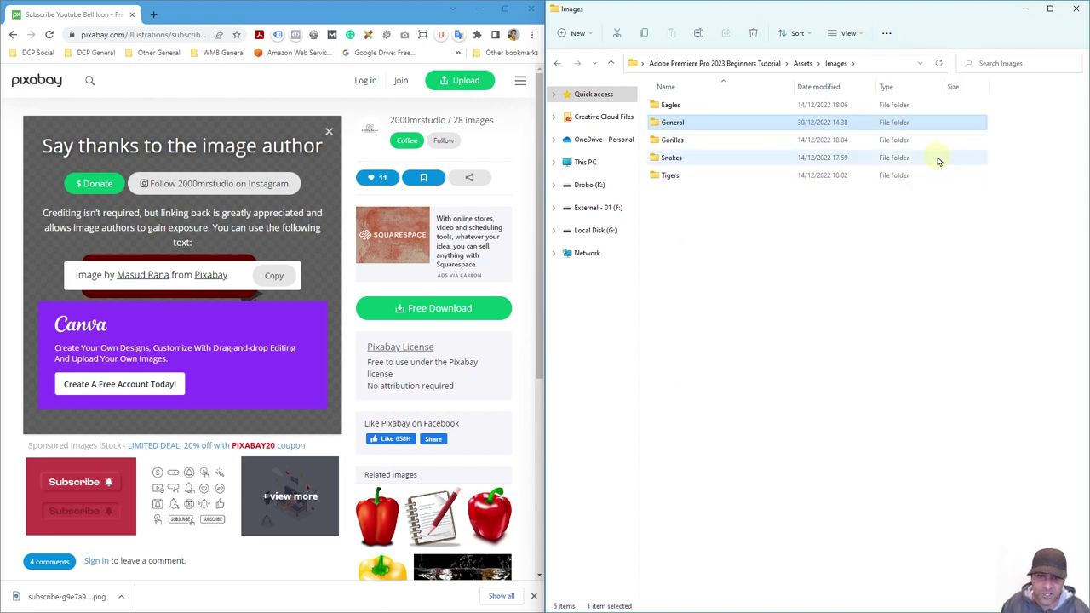
{"action": "key", "text": "Return"}
- Move the downloaded PNG into the General folder, rename it subscribe.png and preview the image briefly
{"action": "left_click_drag", "start_coordinate": [61, 585], "coordinate": [730, 170]}
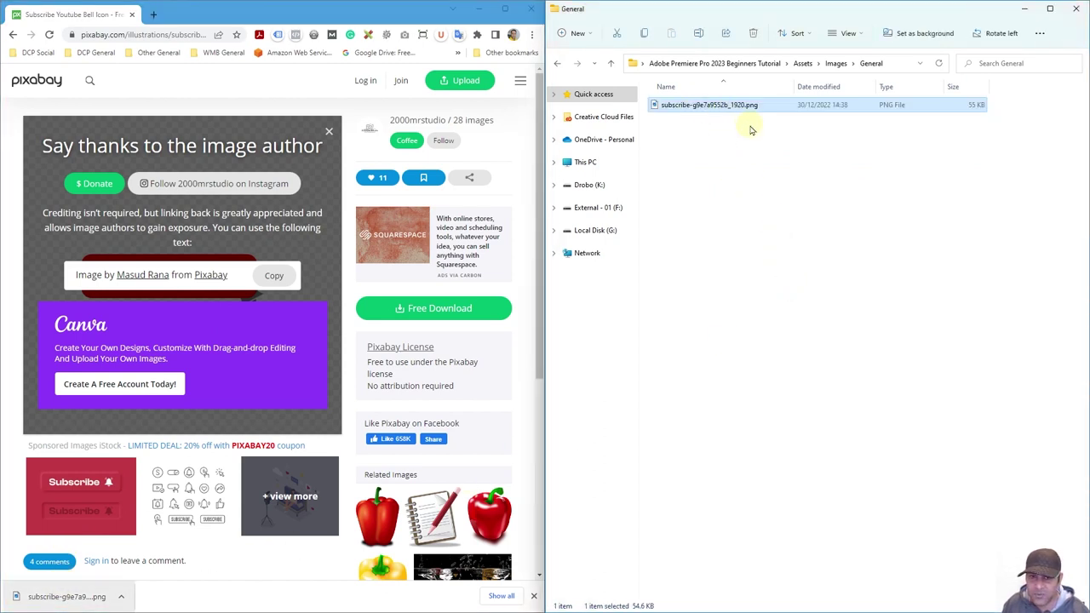
{"action": "key", "text": "F2"}
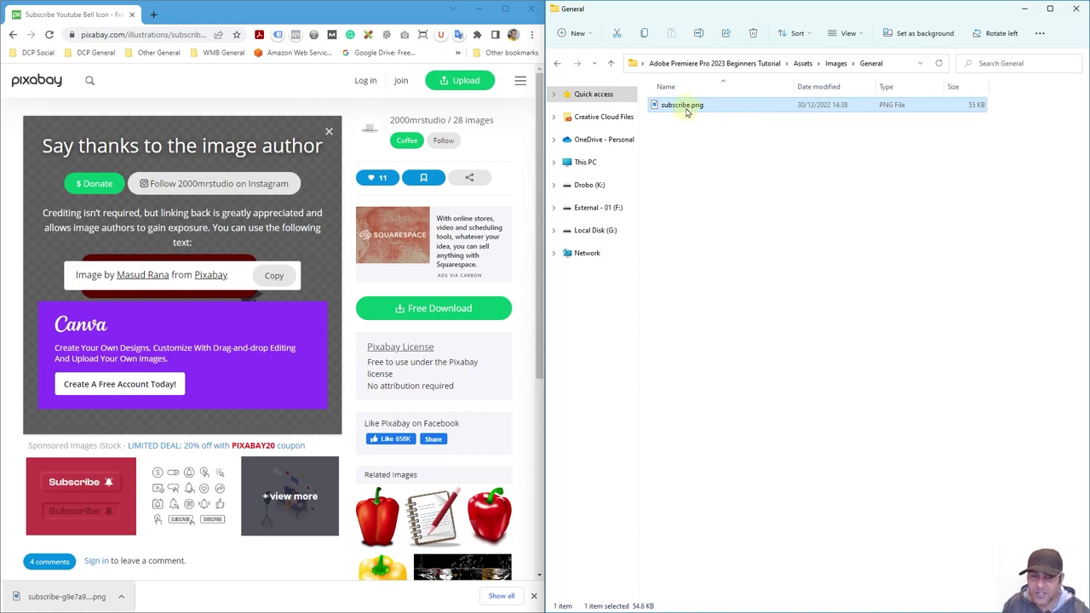
{"action": "double_click", "coordinate": [685, 108]}
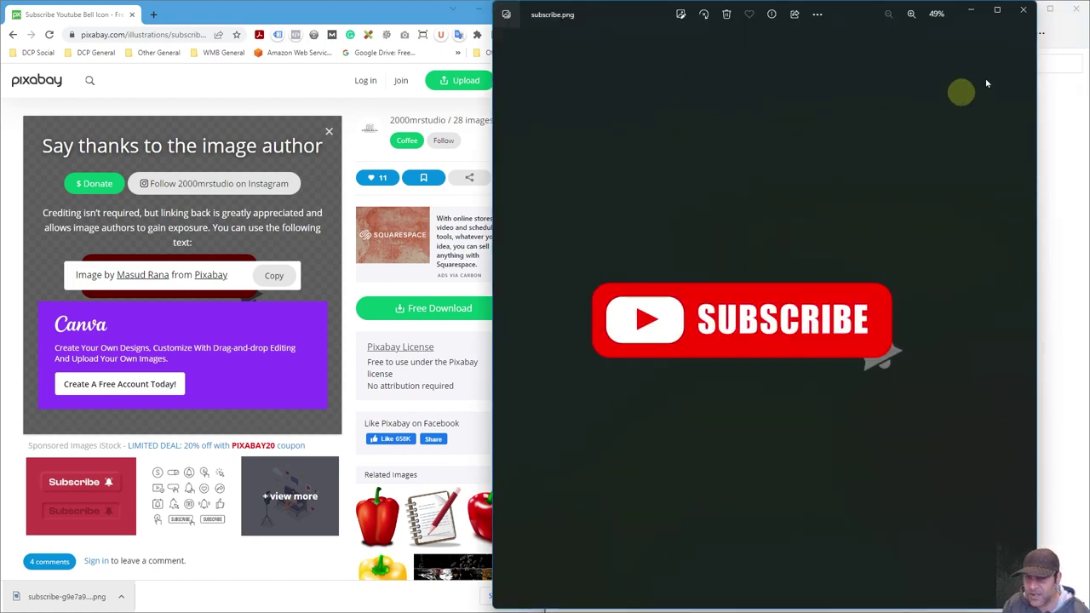
{"action": "left_click", "coordinate": [1023, 10]}
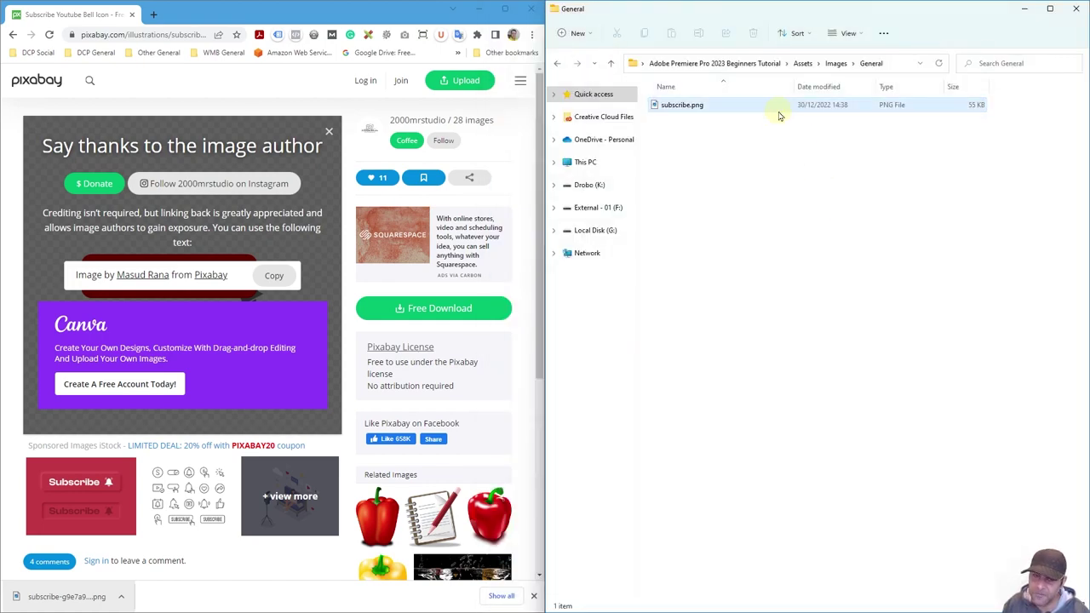
- Switch to Premiere Pro, show the Images bin and import subscribe.png into it from the General folder
{"action": "key", "text": "alt+Tab"}
{"action": "left_click", "coordinate": [538, 245]}
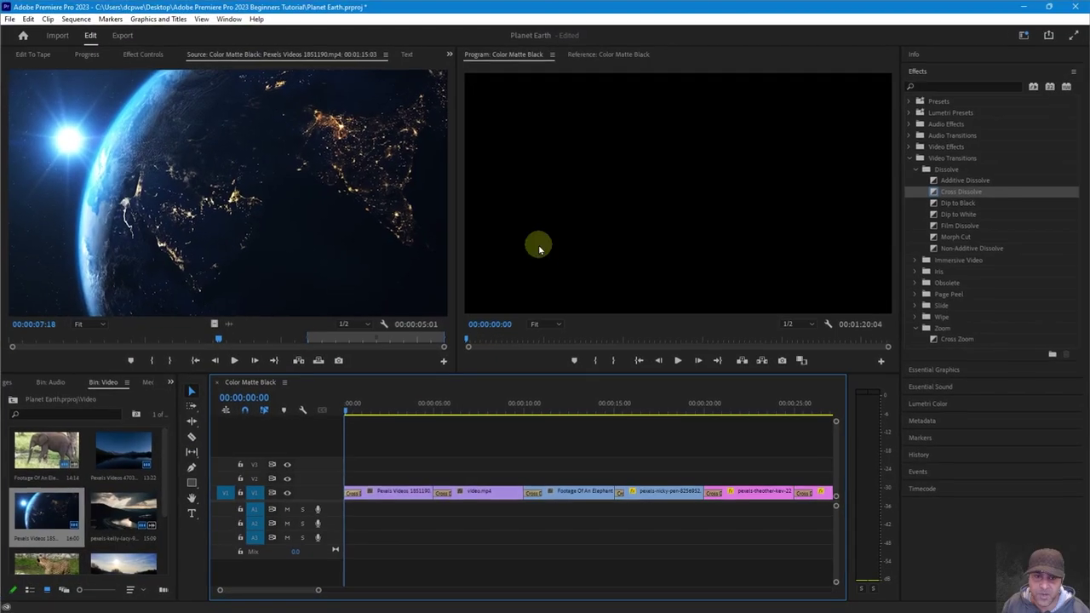
{"action": "key", "text": "alt+Tab"}
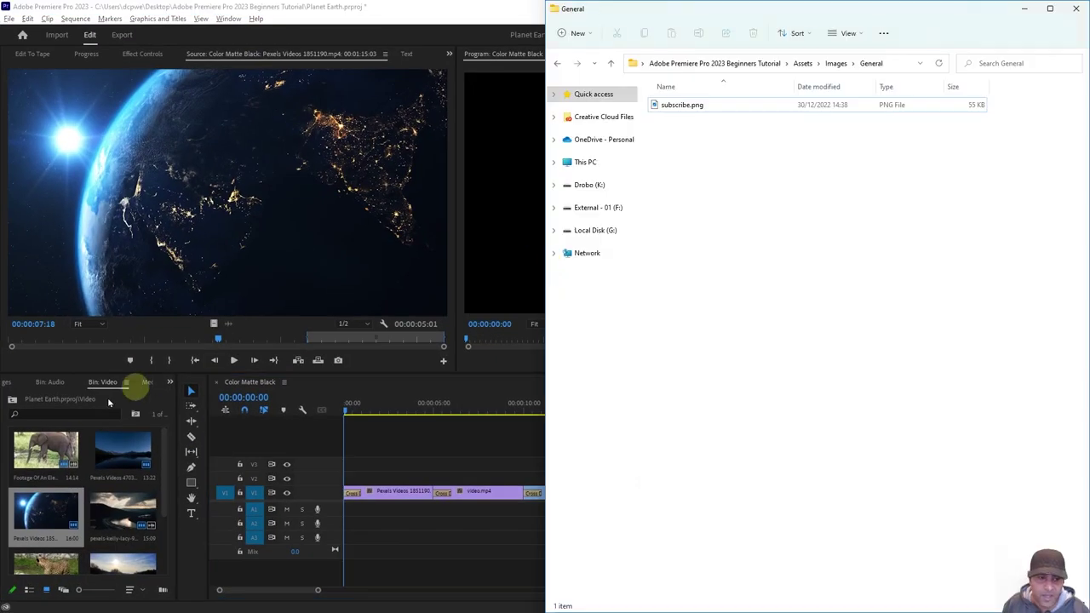
{"action": "left_click", "coordinate": [168, 384]}
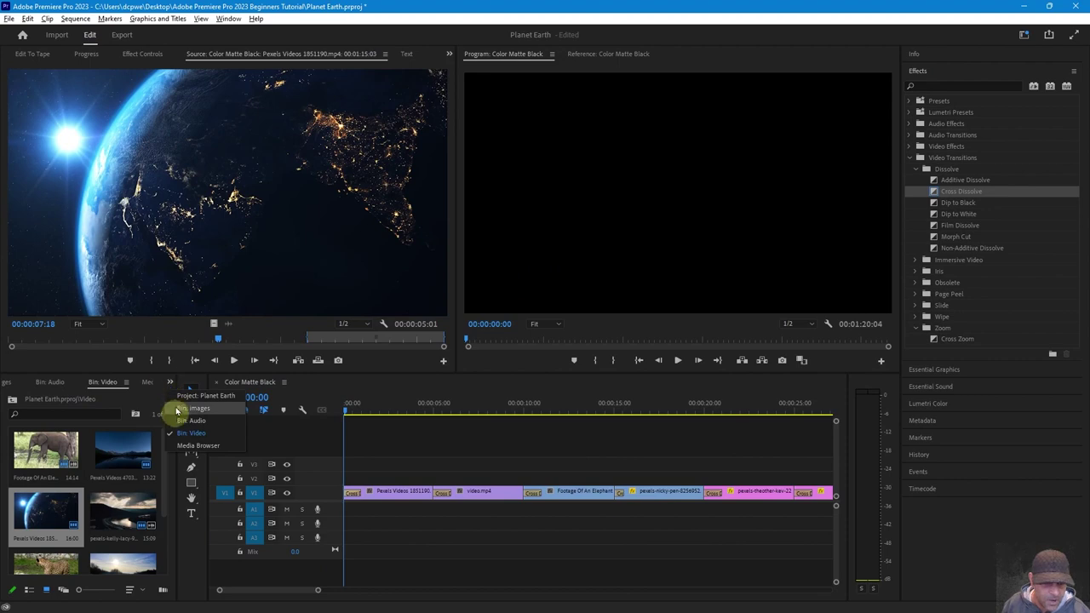
{"action": "left_click", "coordinate": [181, 407]}
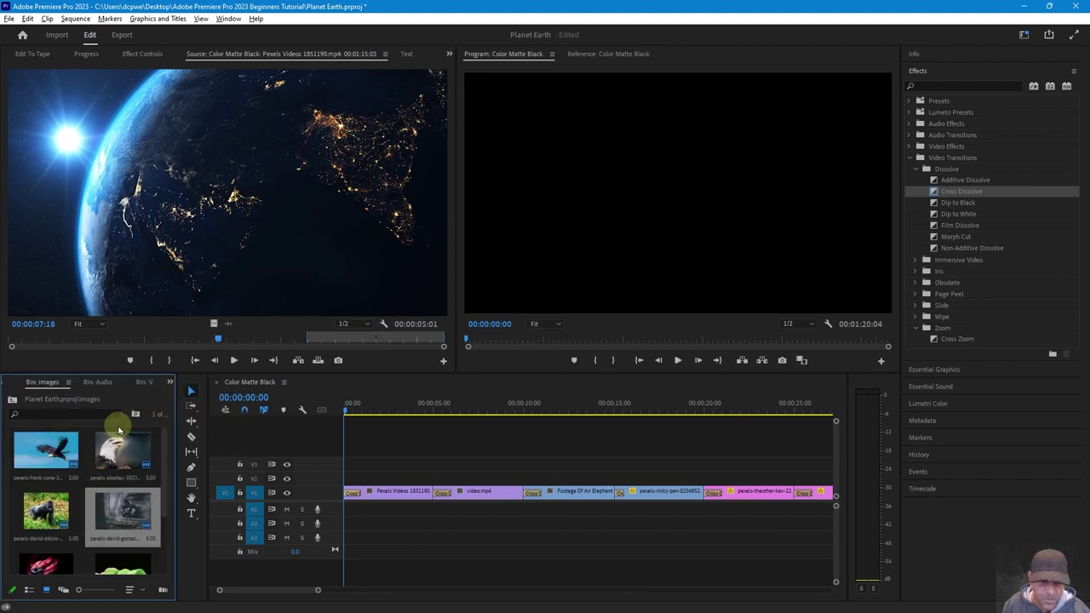
{"action": "key", "text": "alt+Tab"}
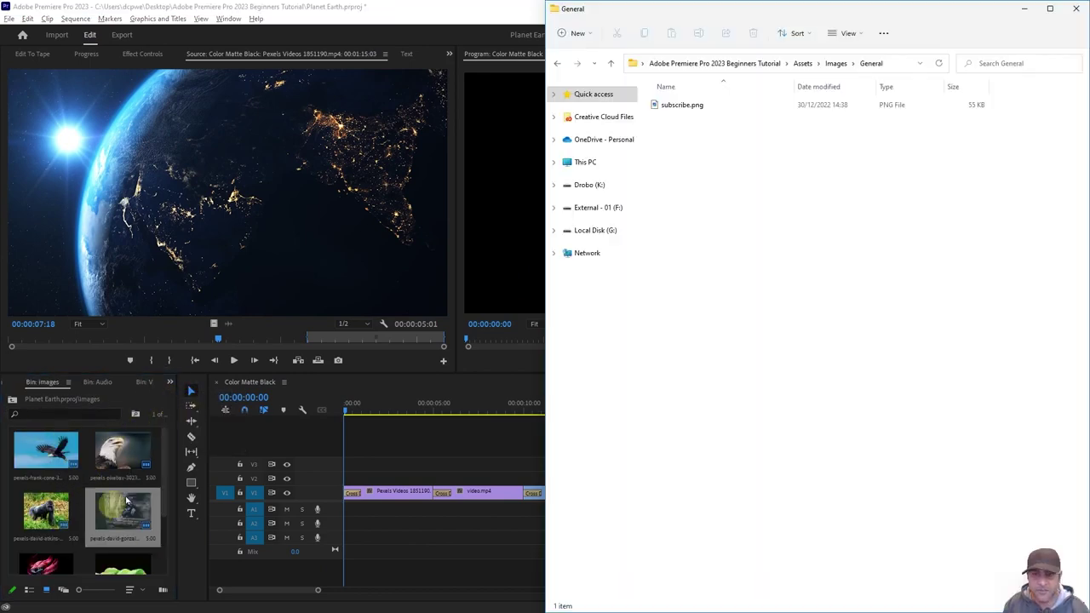
{"action": "left_click_drag", "start_coordinate": [676, 104], "coordinate": [83, 506]}
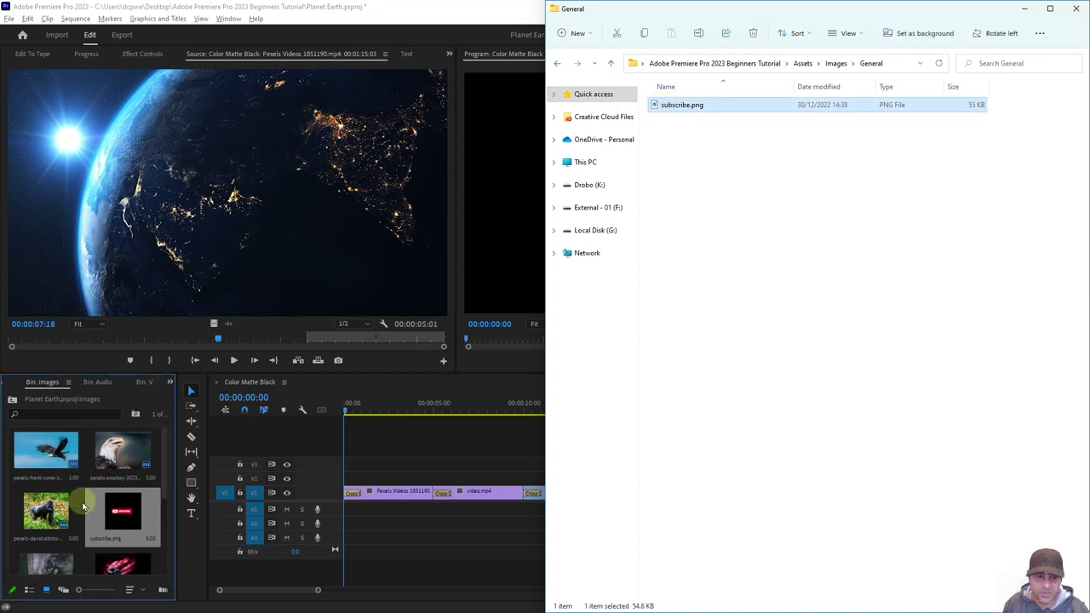
{"action": "key", "text": "alt+Tab"}
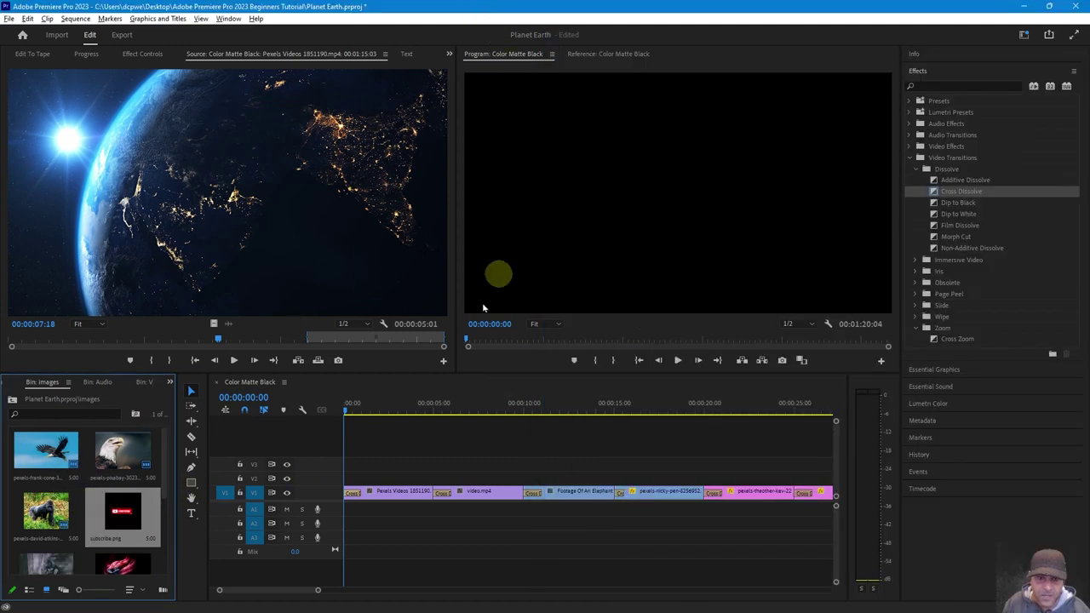
- Place subscribe.png on track V2 above the elephant clip, starting at 00:00:10:00, and move the playhead to 00:00:11:17
{"action": "left_click_drag", "start_coordinate": [122, 511], "coordinate": [356, 478]}
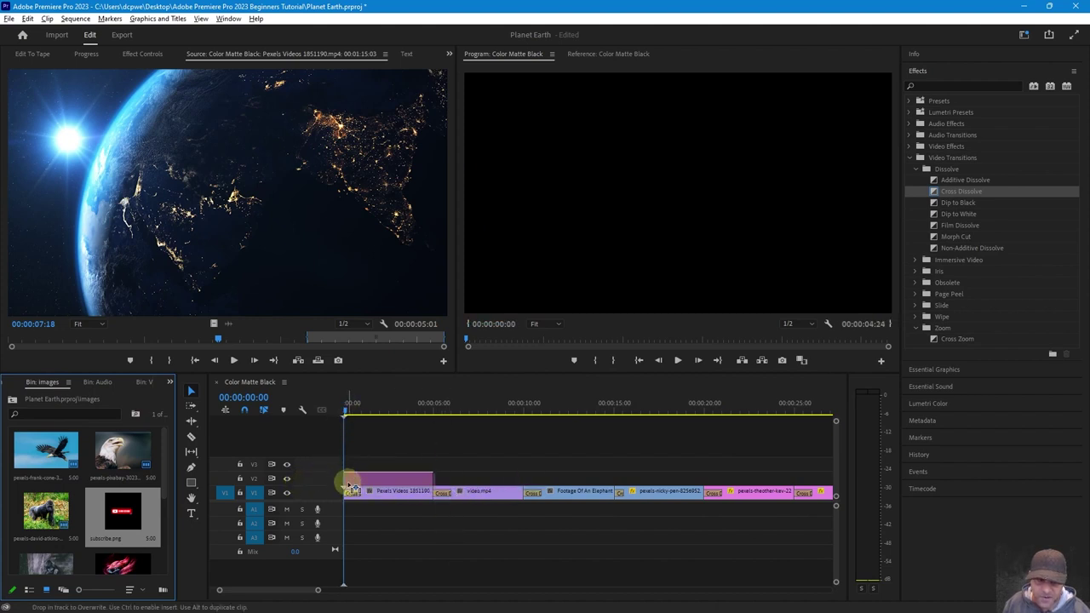
{"action": "left_click_drag", "start_coordinate": [349, 485], "coordinate": [347, 481]}
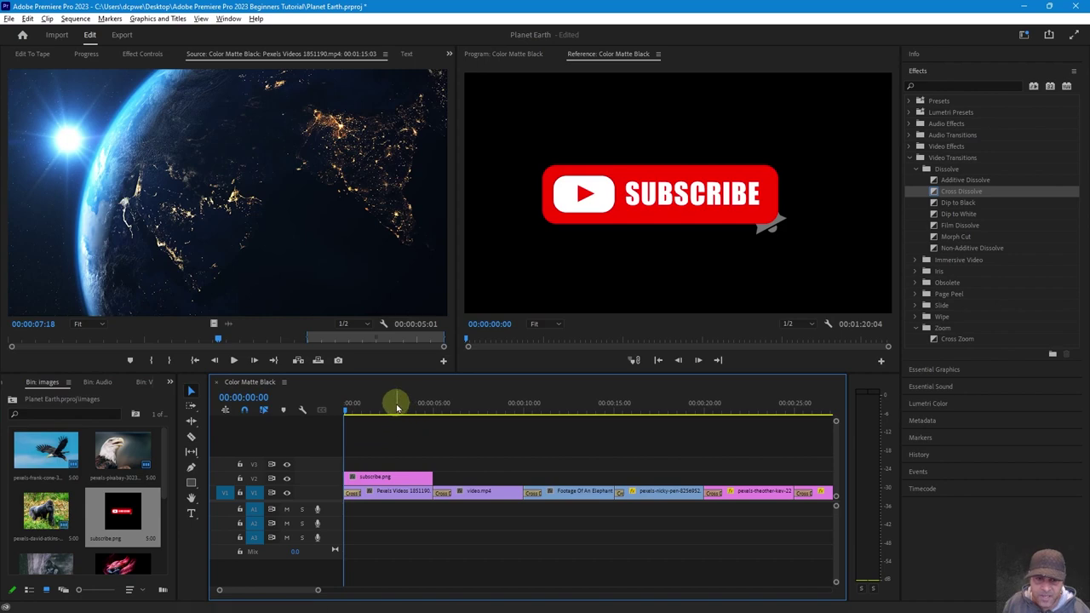
{"action": "left_click_drag", "start_coordinate": [348, 411], "coordinate": [384, 422]}
{"action": "left_click_drag", "start_coordinate": [397, 482], "coordinate": [569, 484]}
{"action": "left_click_drag", "start_coordinate": [496, 408], "coordinate": [554, 422]}
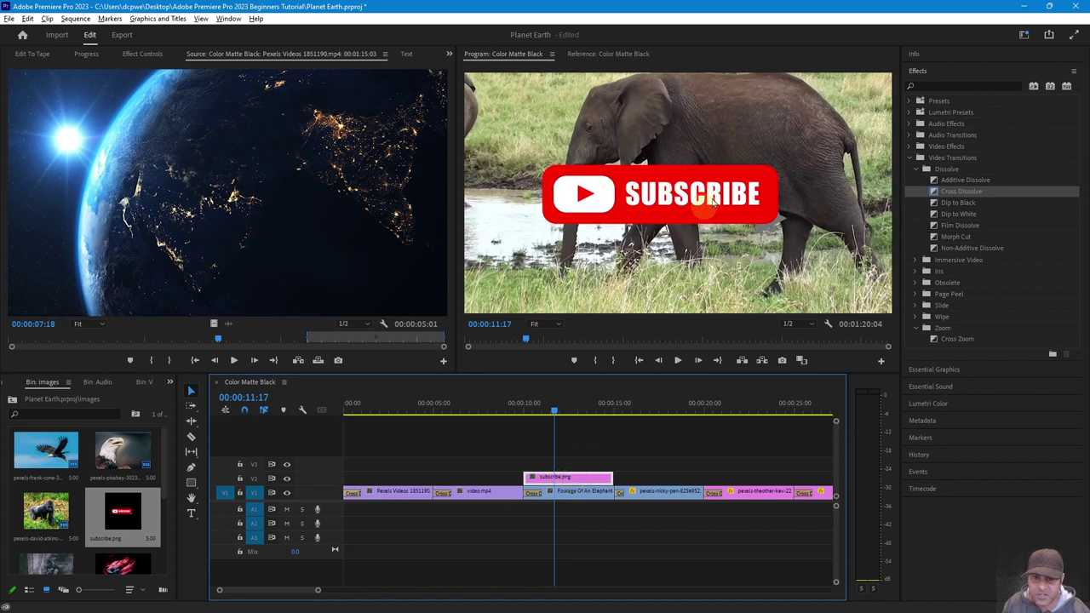
- Set the subscribe graphic's Scale to 32 and its Position to 304, 948 in its effect settings
{"action": "left_click", "coordinate": [137, 54]}
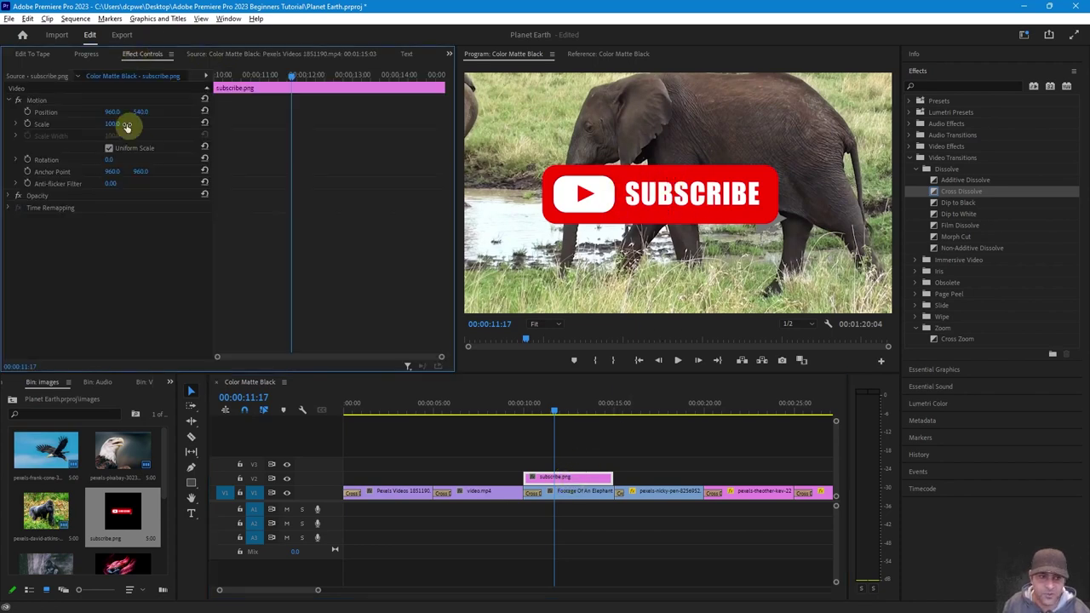
{"action": "left_click_drag", "start_coordinate": [109, 123], "coordinate": [65, 115]}
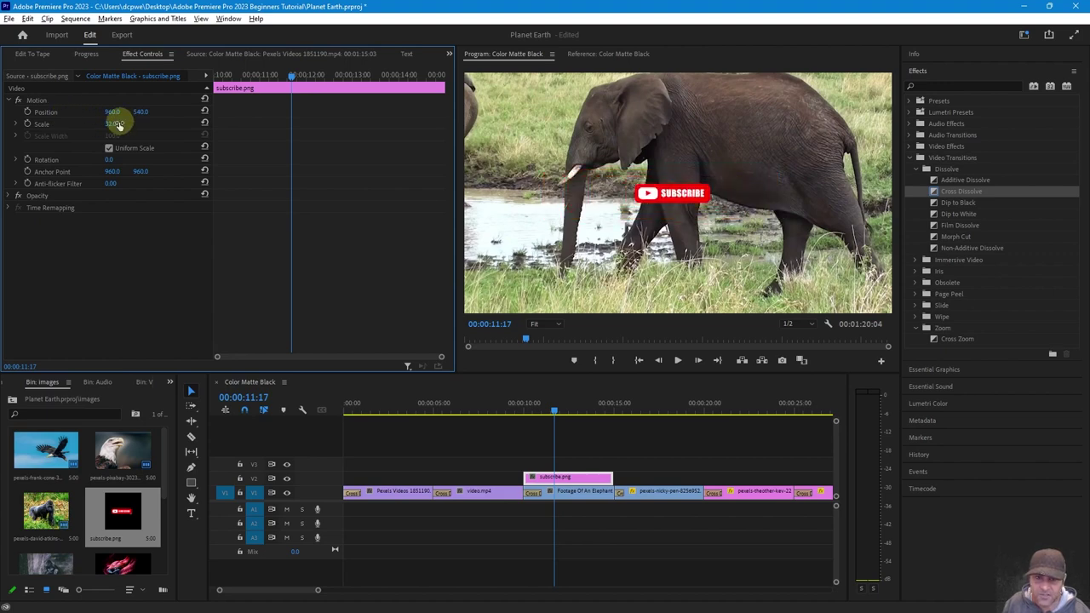
{"action": "mouse_move", "coordinate": [113, 111]}
{"action": "left_mouse_down"}
{"action": "mouse_move", "coordinate": [29, 107]}
{"action": "mouse_move", "coordinate": [111, 111]}
{"action": "mouse_move", "coordinate": [43, 112]}
{"action": "mouse_move", "coordinate": [97, 110]}
{"action": "left_mouse_up"}
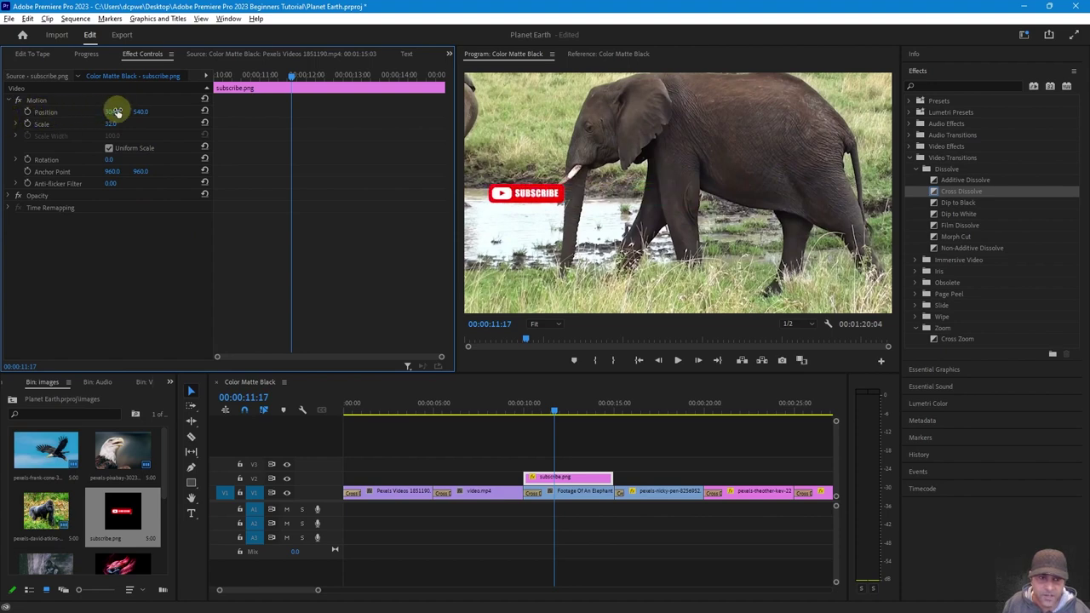
{"action": "left_click_drag", "start_coordinate": [156, 110], "coordinate": [407, 155]}
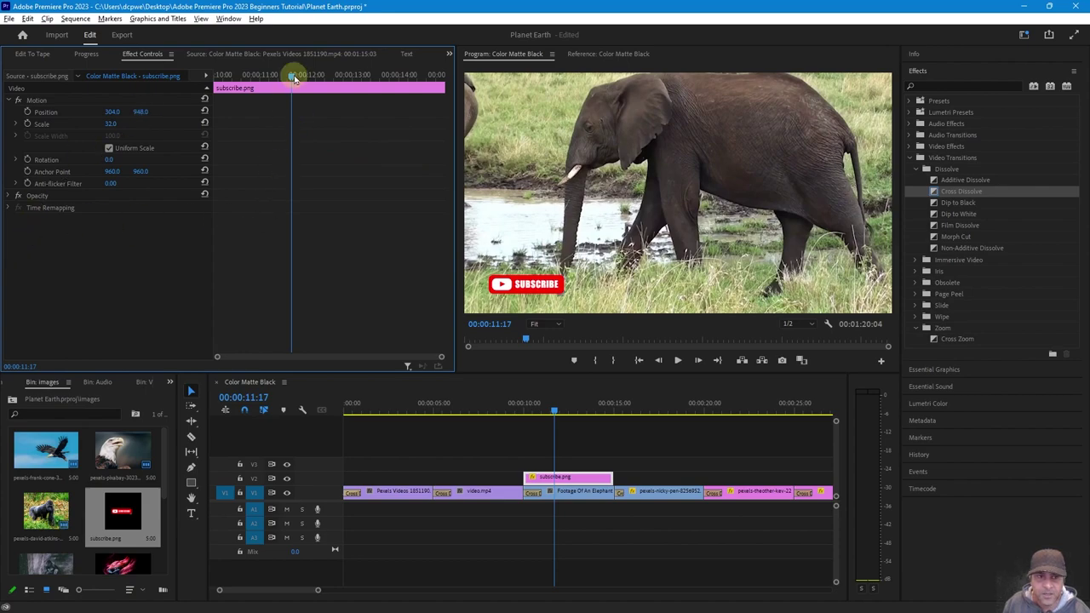
- Move the playhead to 00:00:10:00, enable Position keyframing for the subscribe graphic and expand its Opacity settings
{"action": "left_click_drag", "start_coordinate": [293, 79], "coordinate": [152, 128]}
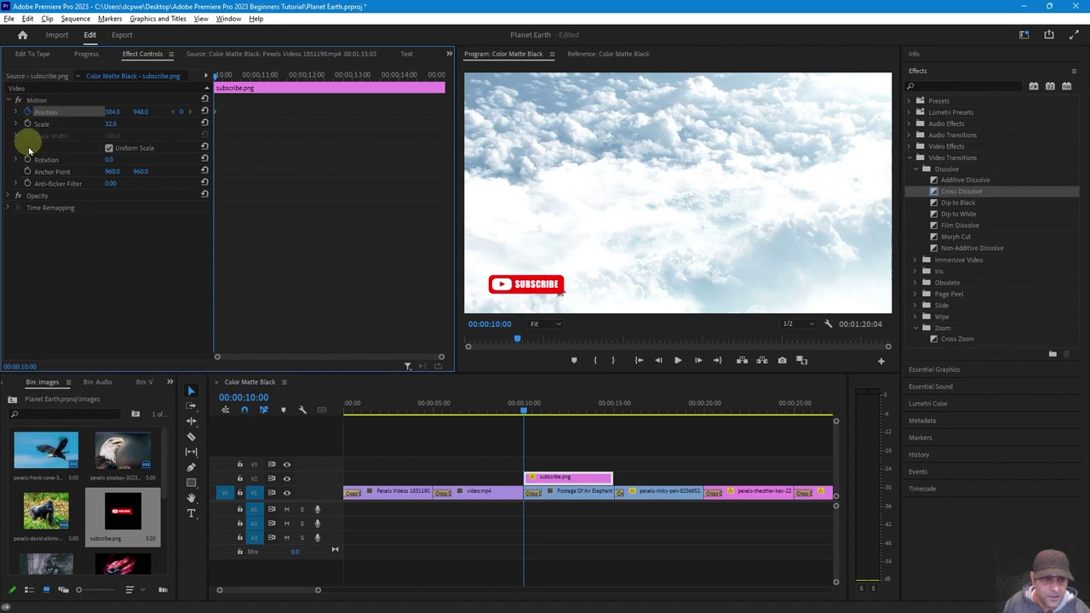
{"action": "left_click", "coordinate": [9, 196]}
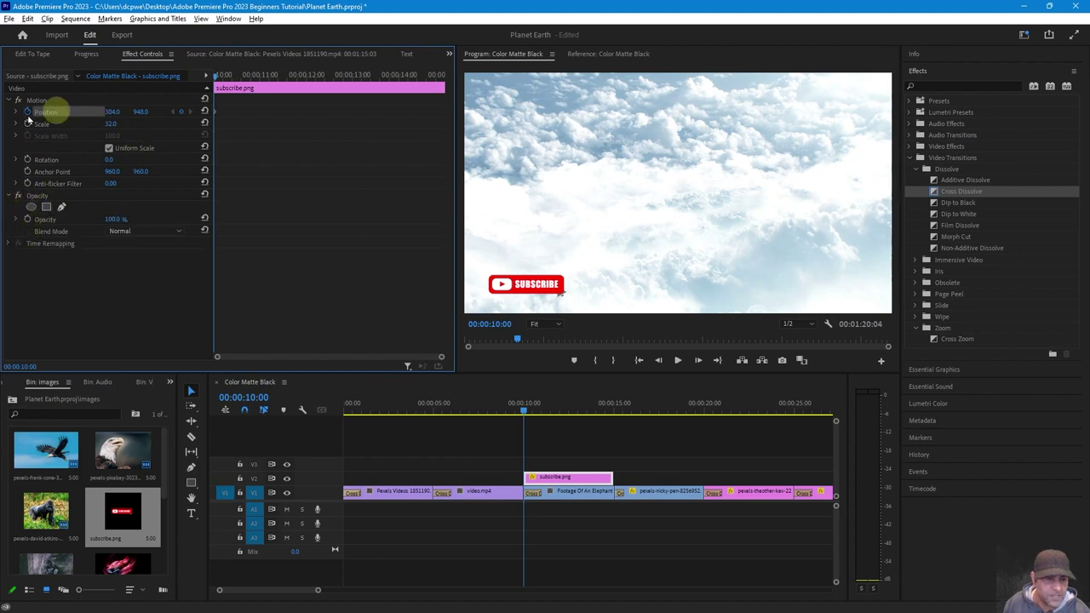
{"action": "left_click", "coordinate": [8, 196]}
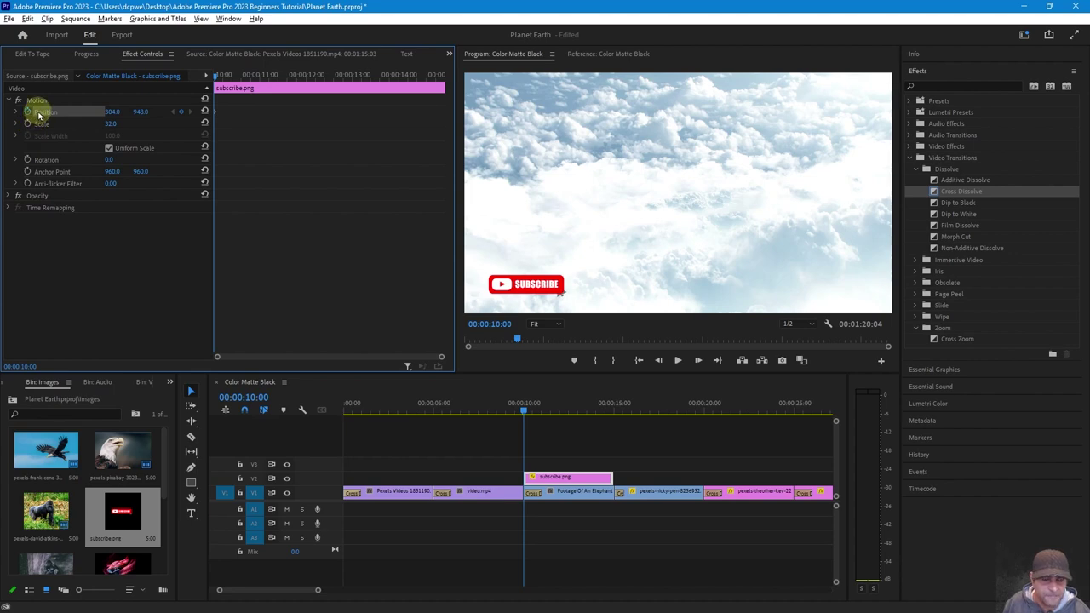
{"action": "left_click", "coordinate": [9, 197]}
{"action": "left_click", "coordinate": [10, 196]}
{"action": "left_click", "coordinate": [10, 196]}
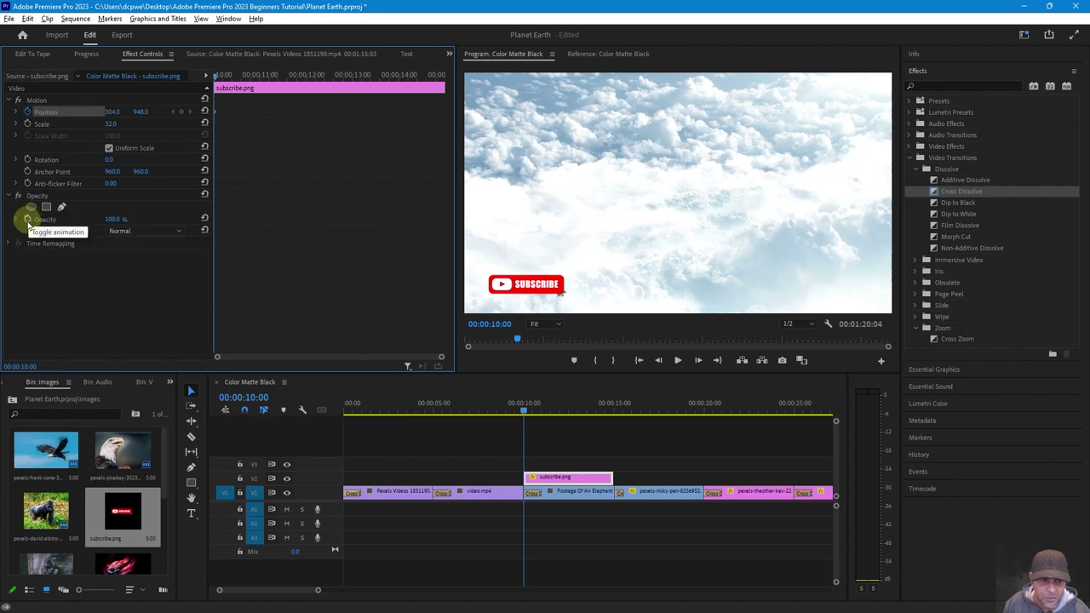
- Enable Opacity keyframing for the subscribe graphic at 00:00:10:00, then add Position and Opacity keyframes at its last frame, 00:00:14:24
{"action": "left_click", "coordinate": [27, 219]}
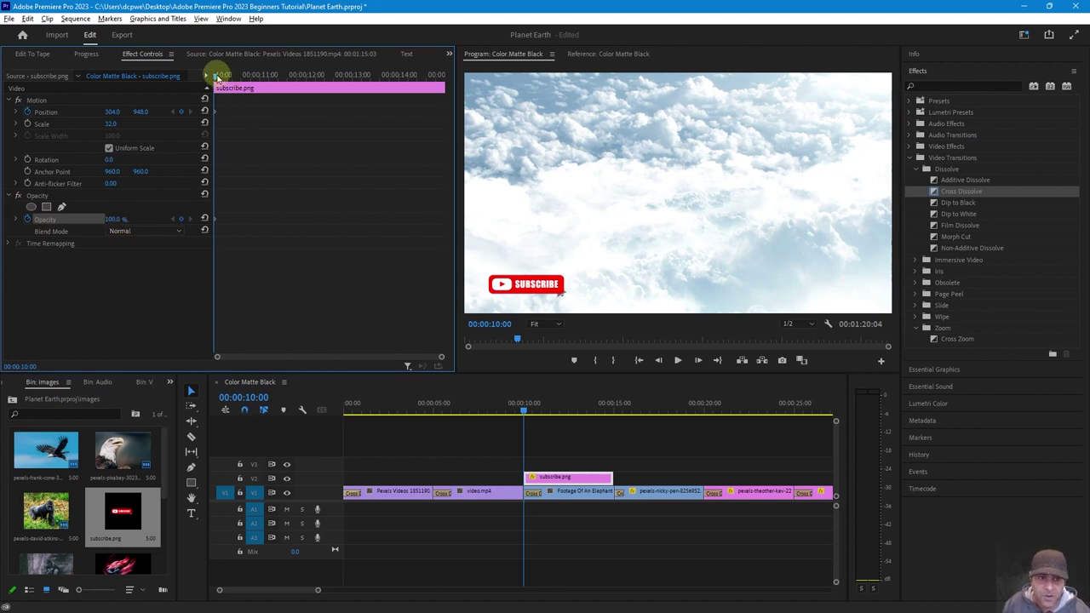
{"action": "left_click_drag", "start_coordinate": [219, 75], "coordinate": [443, 96]}
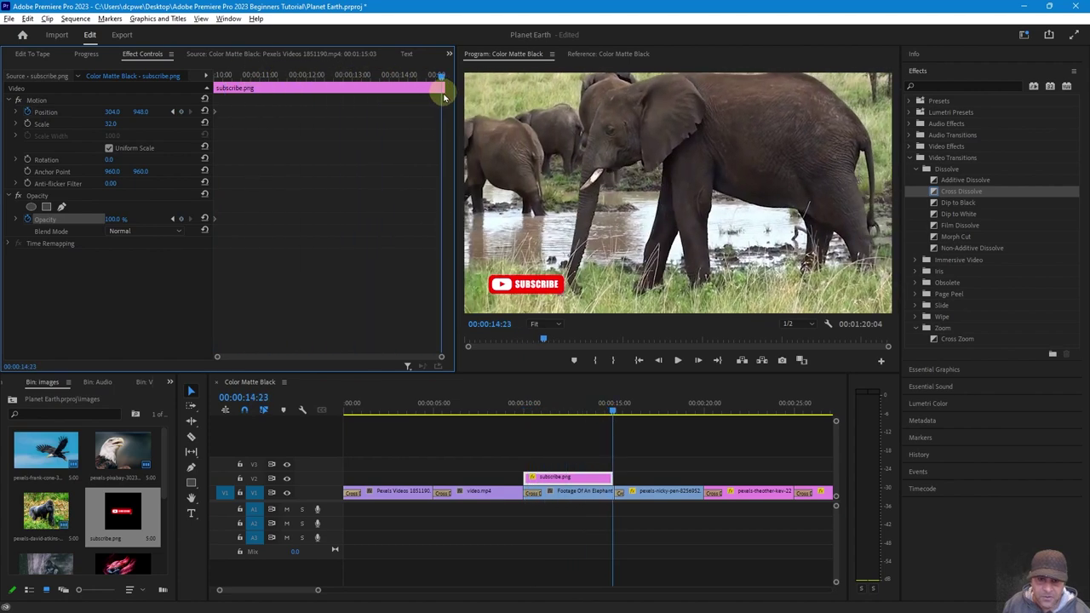
{"action": "key", "text": "Right"}
{"action": "key", "text": "Right"}
{"action": "key", "text": "Right"}
{"action": "key", "text": "Right"}
{"action": "key", "text": "Right"}
{"action": "key", "text": "Right"}
{"action": "key", "text": "Right"}
{"action": "key", "text": "Right"}
{"action": "key", "text": "Right"}
{"action": "key", "text": "Right"}
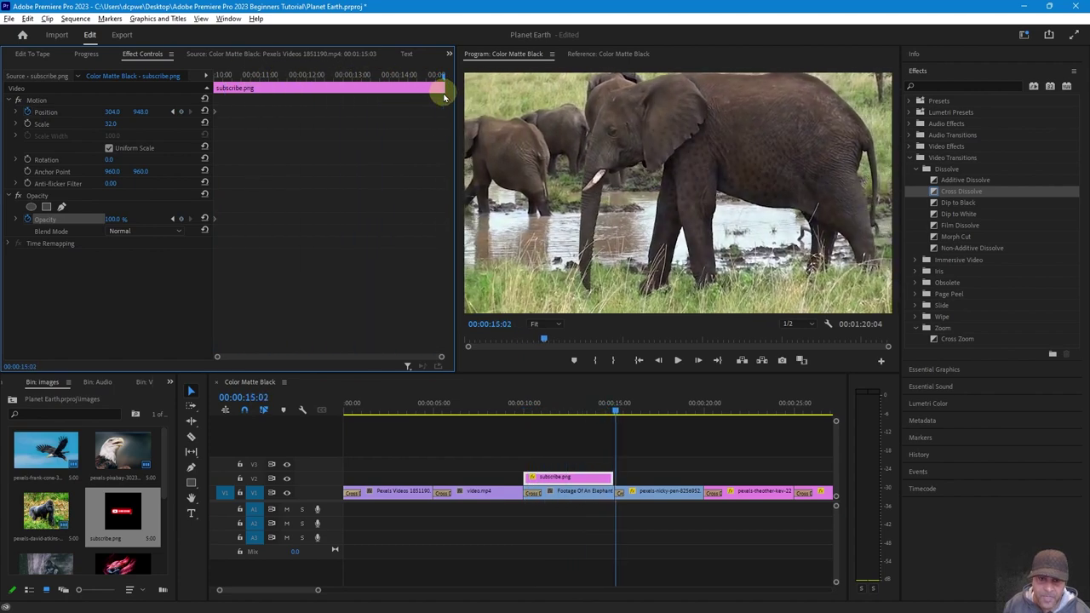
{"action": "key", "text": "Left"}
{"action": "key", "text": "Left"}
{"action": "key", "text": "Left"}
{"action": "key", "text": "Left"}
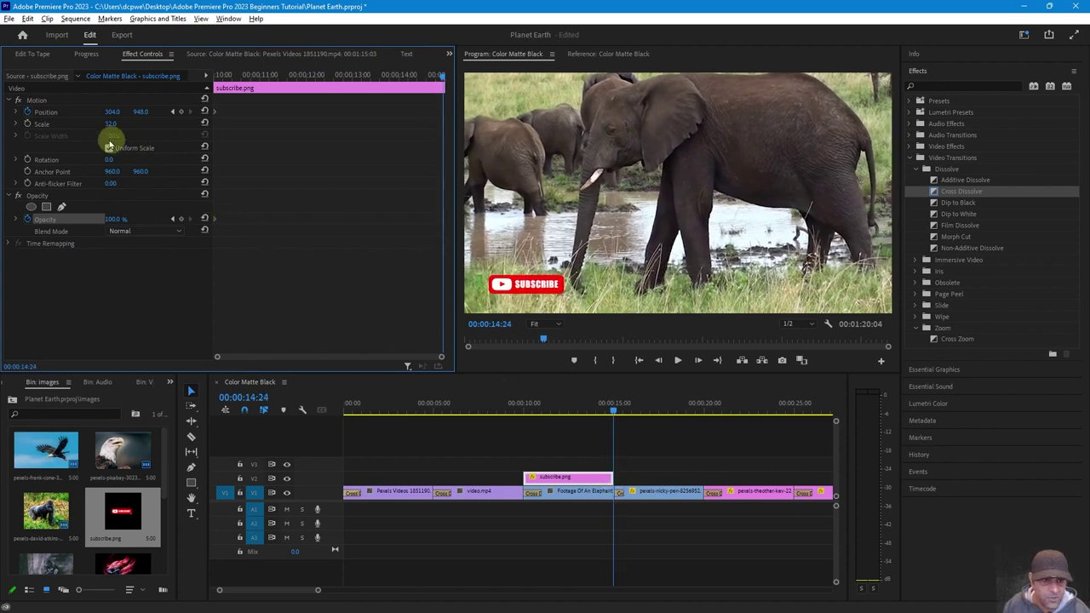
{"action": "left_click", "coordinate": [181, 111]}
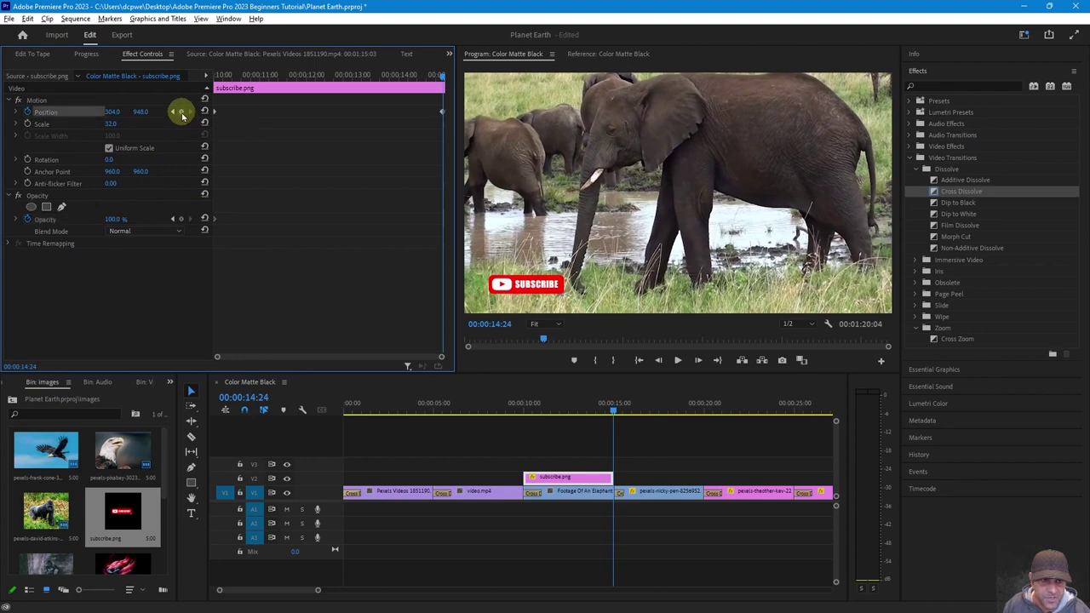
{"action": "left_click", "coordinate": [181, 220]}
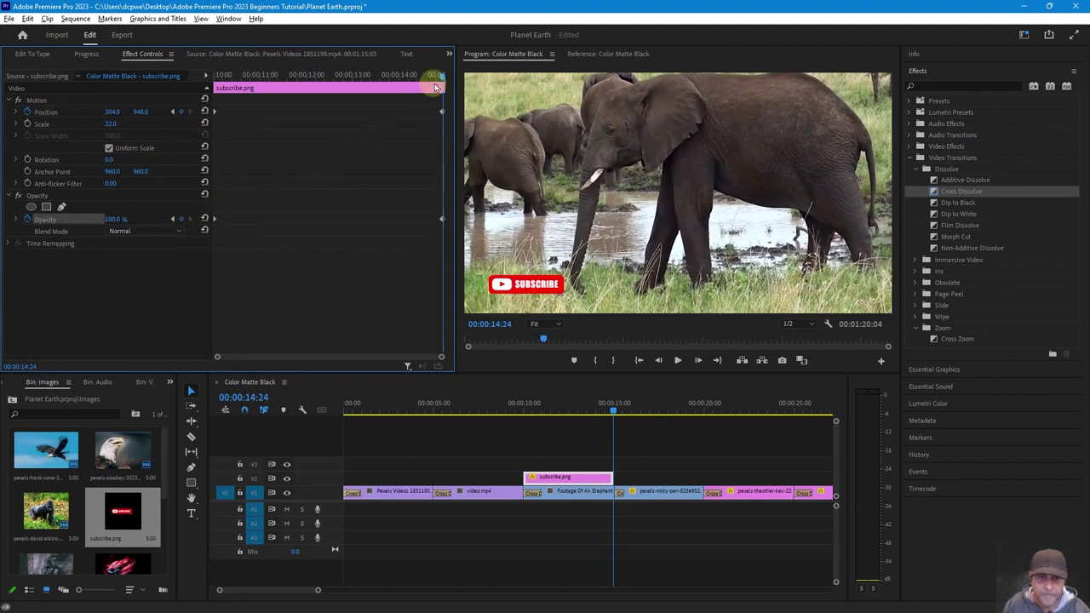
- Add a Position keyframe to the subscribe graphic near the clip's middle, at 00:00:12:11
{"action": "left_click_drag", "start_coordinate": [441, 77], "coordinate": [325, 89]}
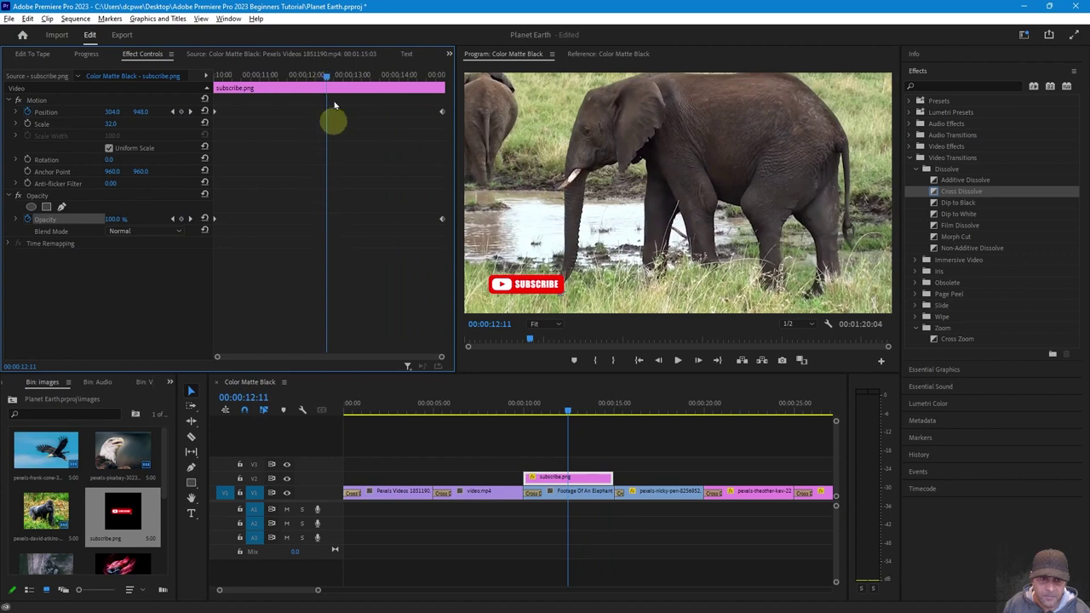
{"action": "left_click", "coordinate": [180, 111]}
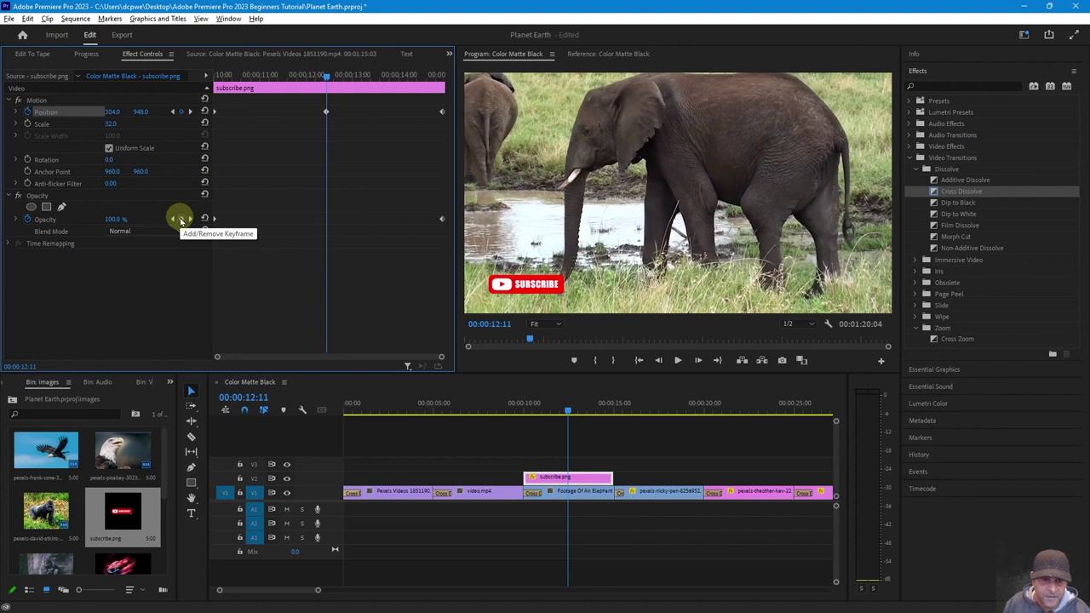
- Add an opacity keyframe to subscribe.png at 00:00:12:11, plus opacity and position keyframes at 00:00:13:12
{"action": "left_click", "coordinate": [181, 219]}
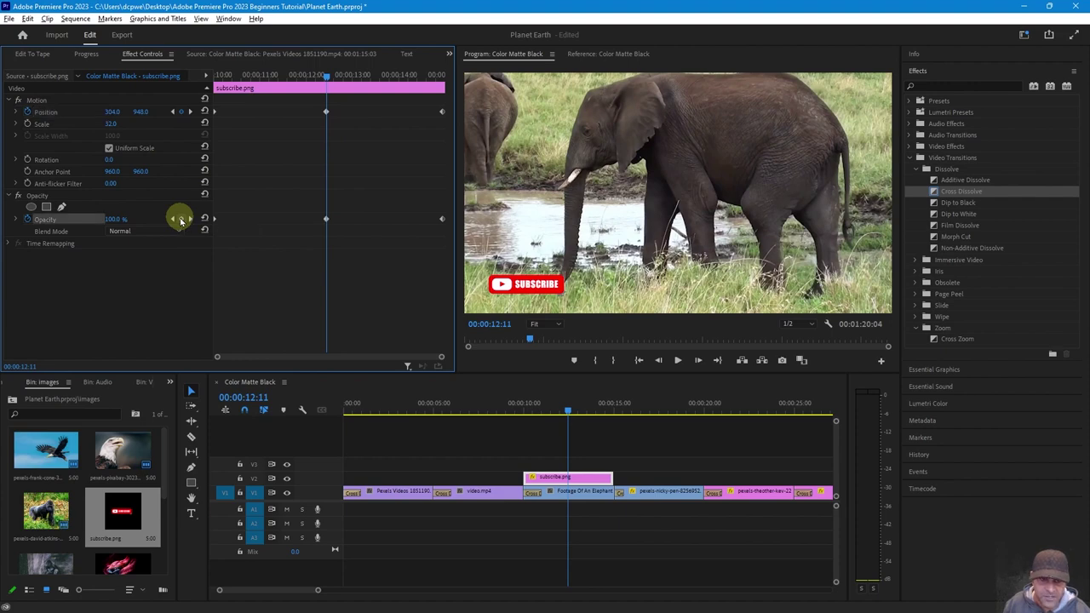
{"action": "left_click_drag", "start_coordinate": [329, 78], "coordinate": [356, 85]}
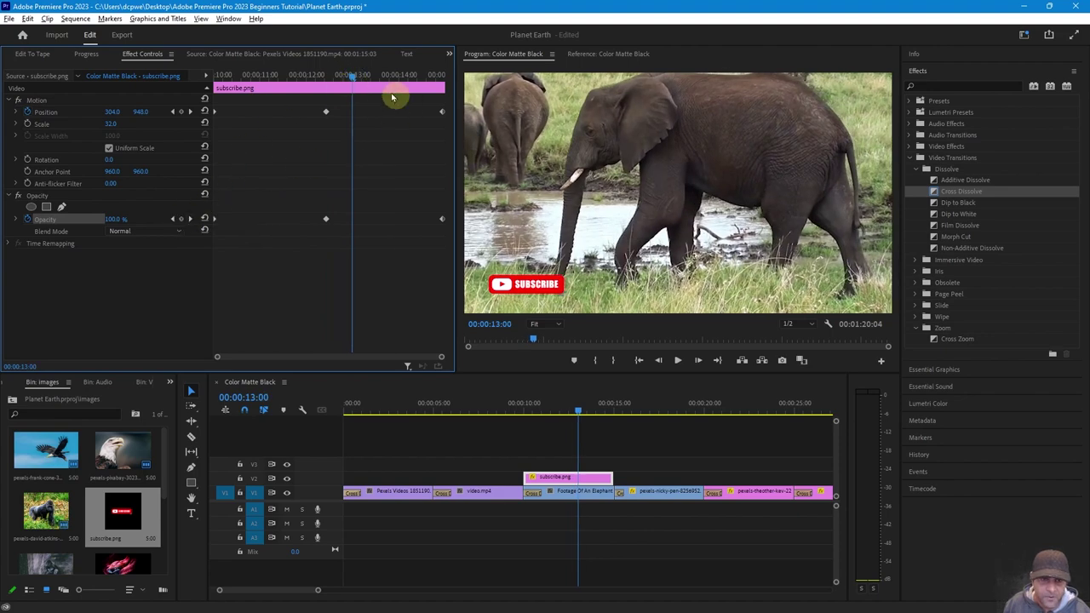
{"action": "left_click_drag", "start_coordinate": [351, 76], "coordinate": [375, 82]}
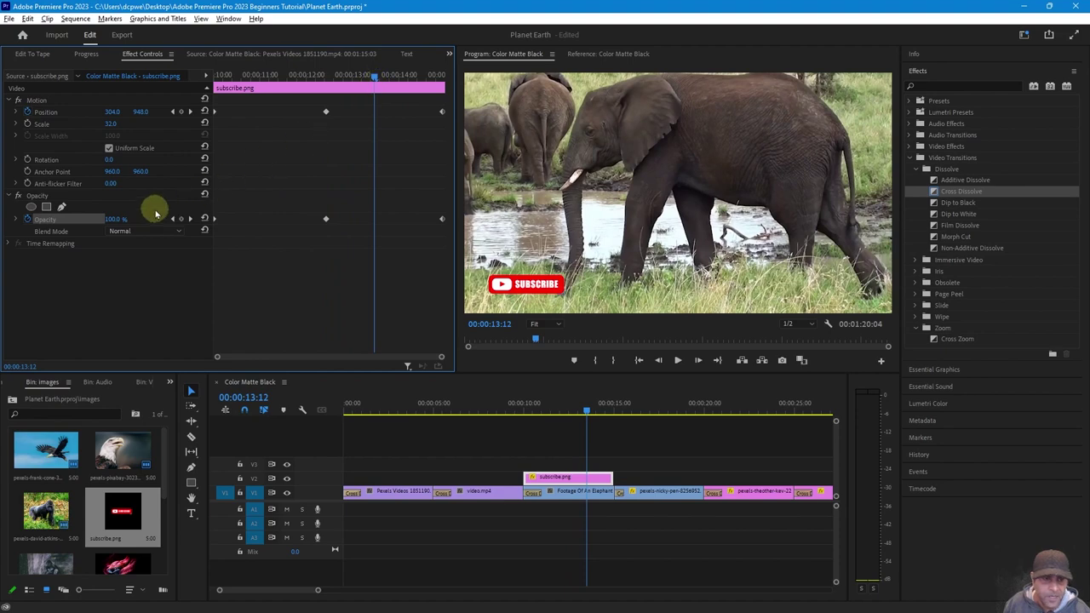
{"action": "left_click", "coordinate": [181, 219]}
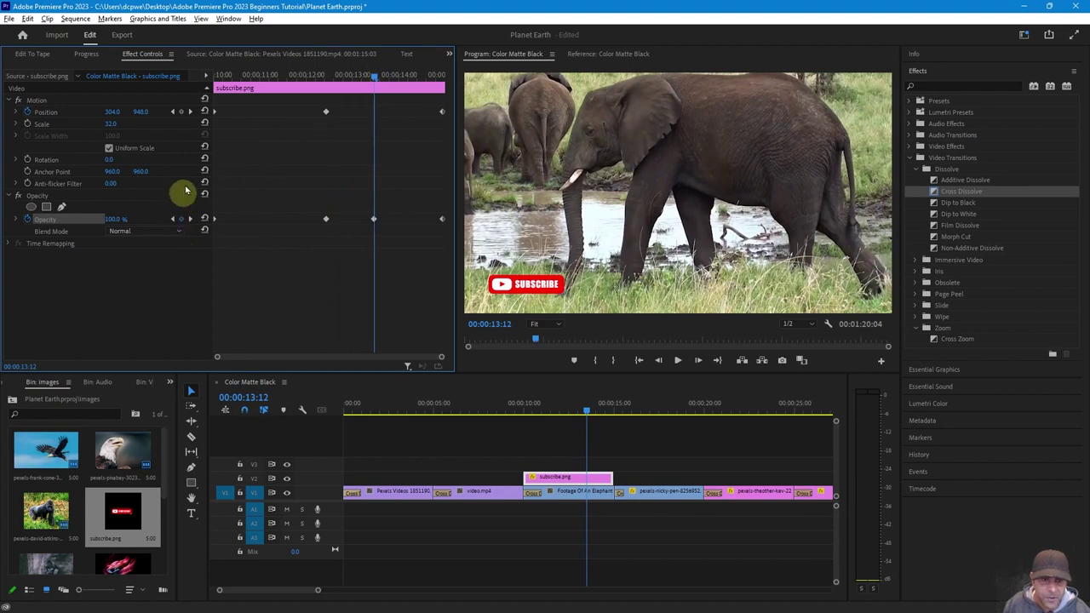
{"action": "left_click", "coordinate": [181, 112]}
- At the start of subscribe.png, set the horizontal position to about -161 so it sits off-screen, and lower the opacity to about 8%
{"action": "left_click_drag", "start_coordinate": [372, 77], "coordinate": [213, 92]}
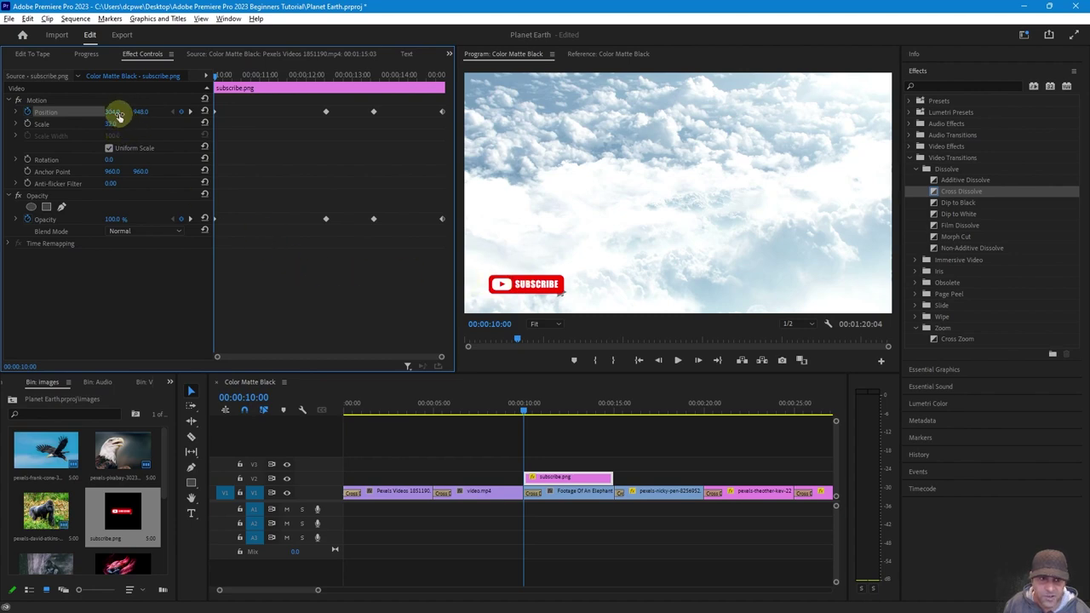
{"action": "mouse_move", "coordinate": [112, 111]}
{"action": "left_mouse_down"}
{"action": "mouse_move", "coordinate": [61, 111]}
{"action": "mouse_move", "coordinate": [111, 112]}
{"action": "mouse_move", "coordinate": [96, 112]}
{"action": "left_mouse_up"}
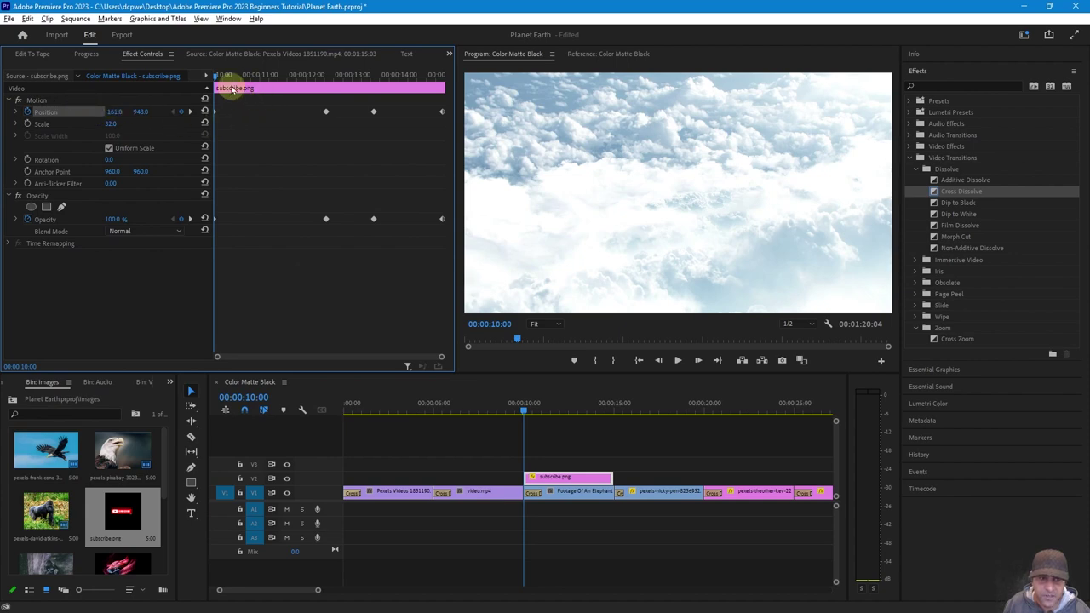
{"action": "left_click_drag", "start_coordinate": [218, 76], "coordinate": [195, 85]}
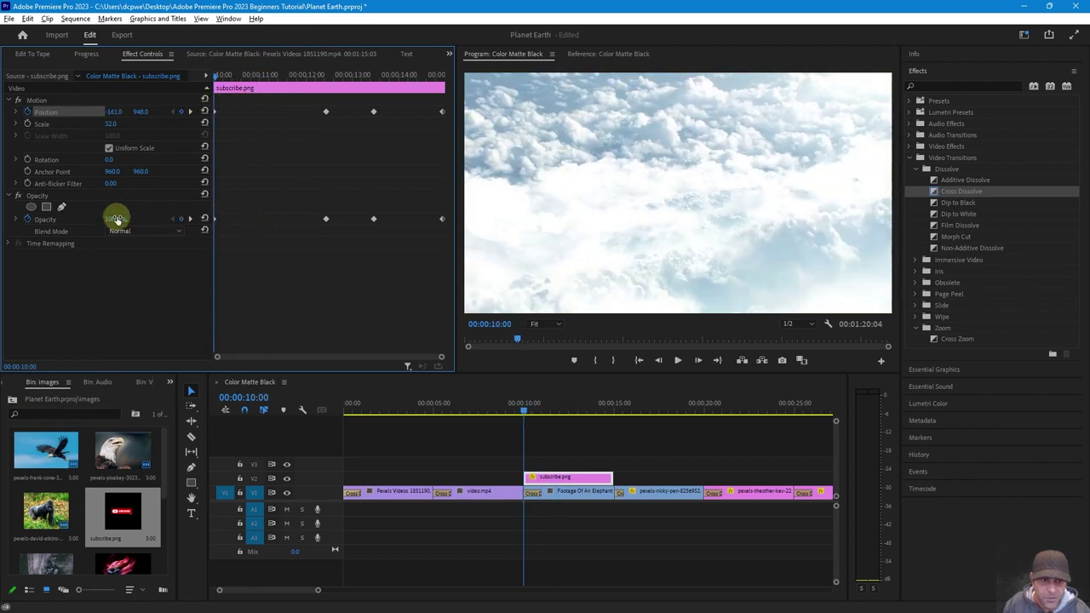
{"action": "left_click_drag", "start_coordinate": [115, 219], "coordinate": [77, 214]}
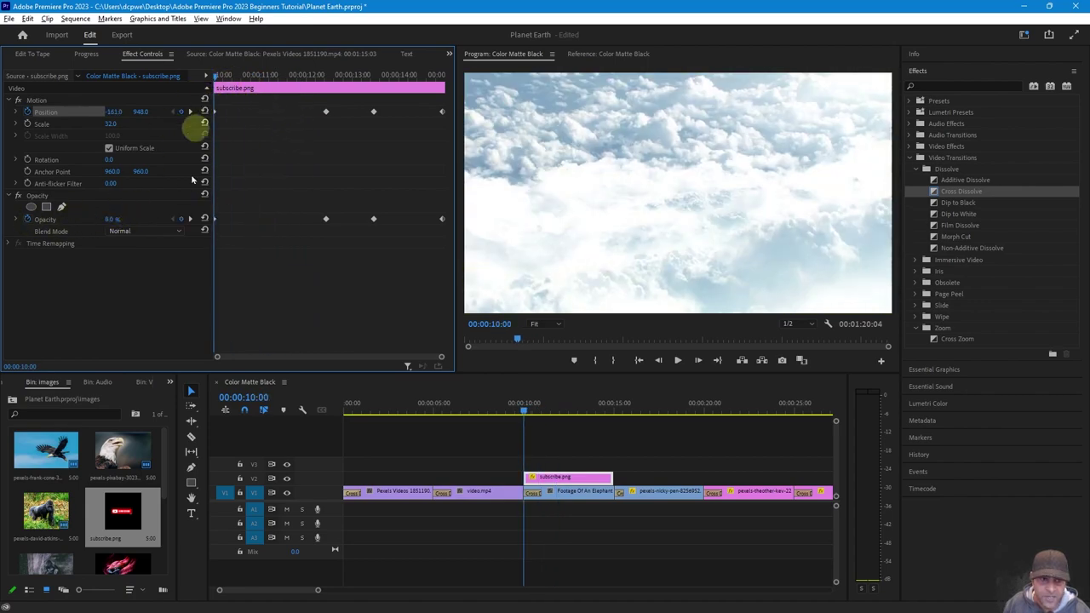
- At the last frame of subscribe.png, 00:00:14:24, set the horizontal position to -152 and the opacity to 0%
{"action": "left_click_drag", "start_coordinate": [218, 78], "coordinate": [447, 136]}
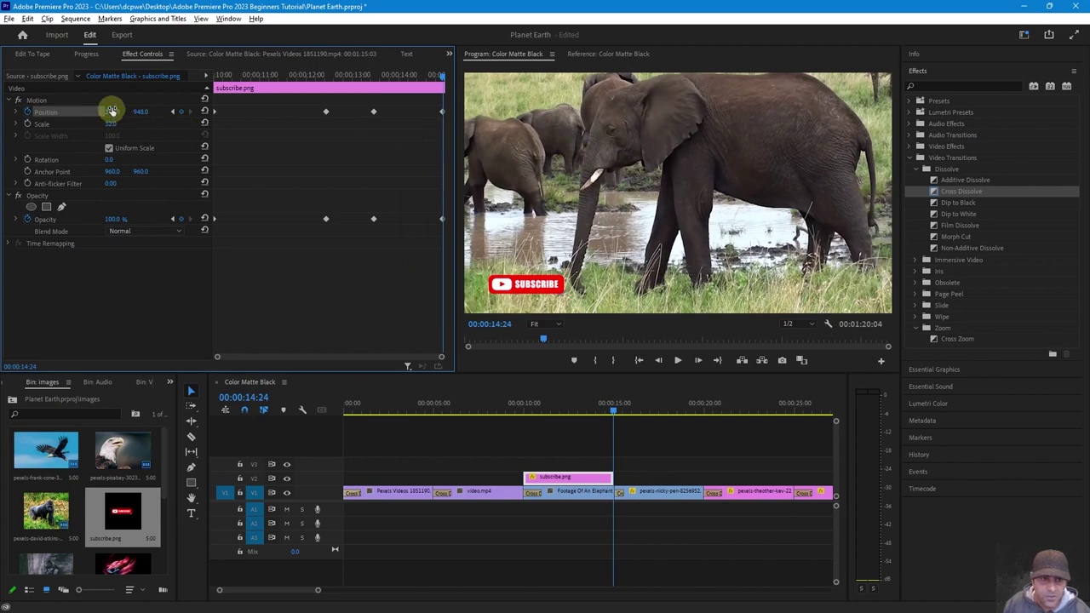
{"action": "mouse_move", "coordinate": [112, 111]}
{"action": "left_mouse_down"}
{"action": "mouse_move", "coordinate": [8, 109]}
{"action": "mouse_move", "coordinate": [120, 111]}
{"action": "left_mouse_up"}
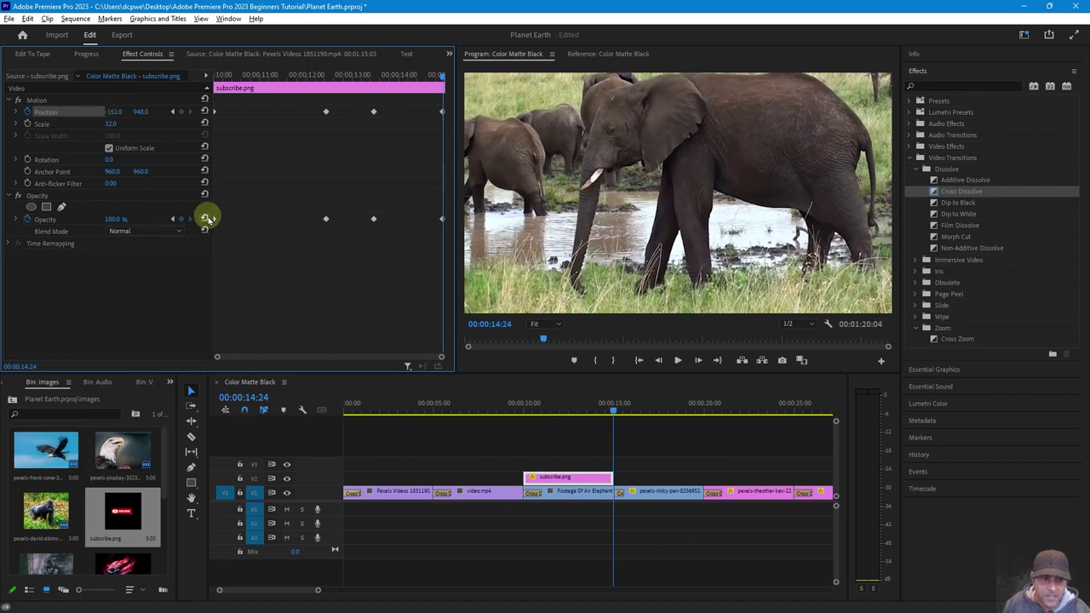
{"action": "left_click_drag", "start_coordinate": [114, 219], "coordinate": [45, 219]}
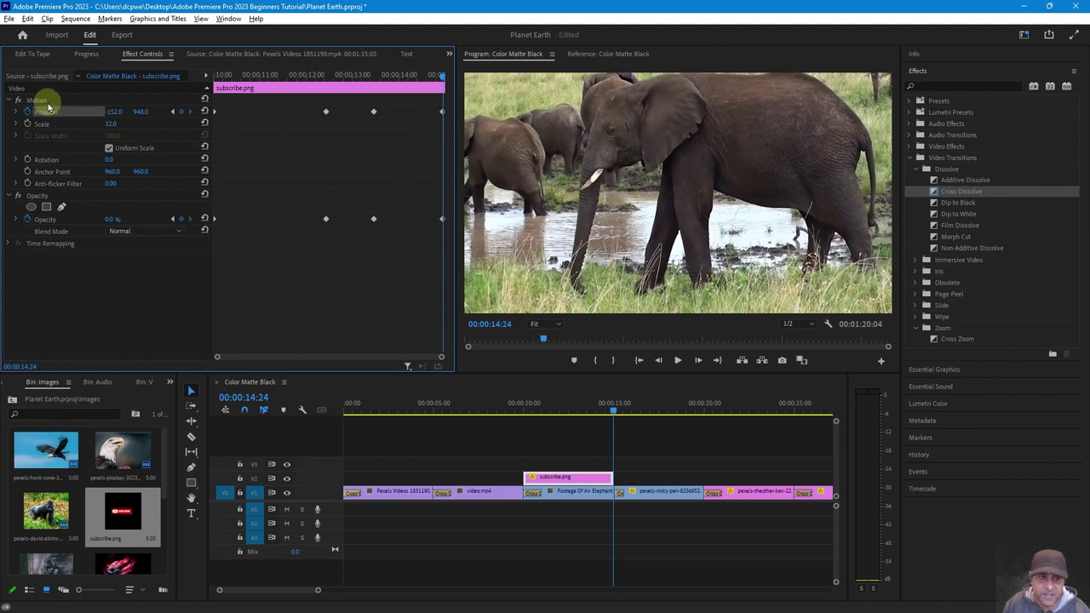
- Select all position and opacity keyframes of subscribe.png and set their temporal interpolation to Auto Bezier
{"action": "left_click", "coordinate": [48, 220]}
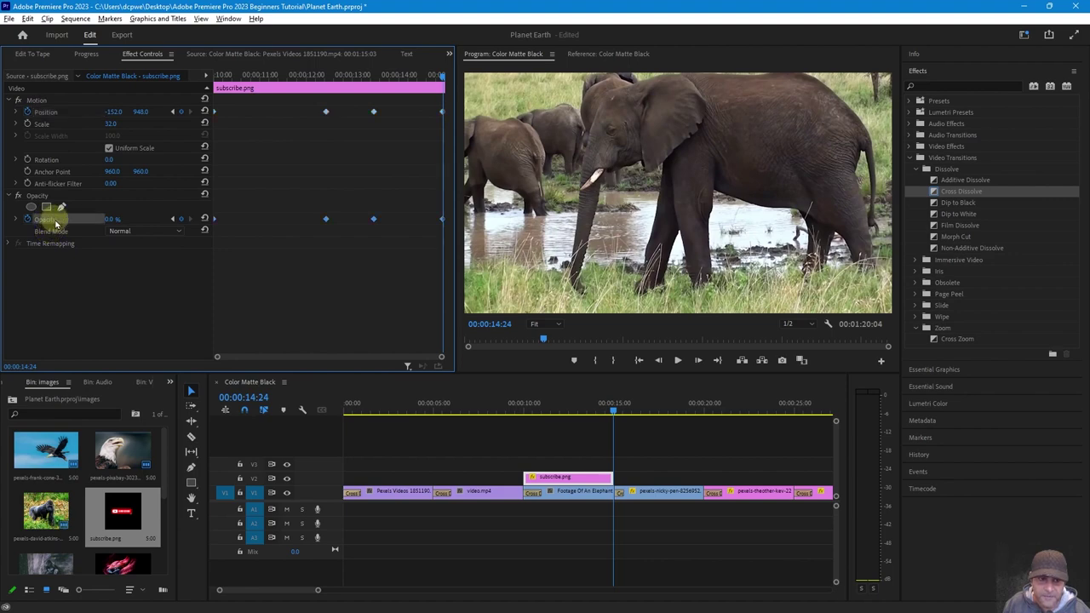
{"action": "left_click", "coordinate": [60, 103]}
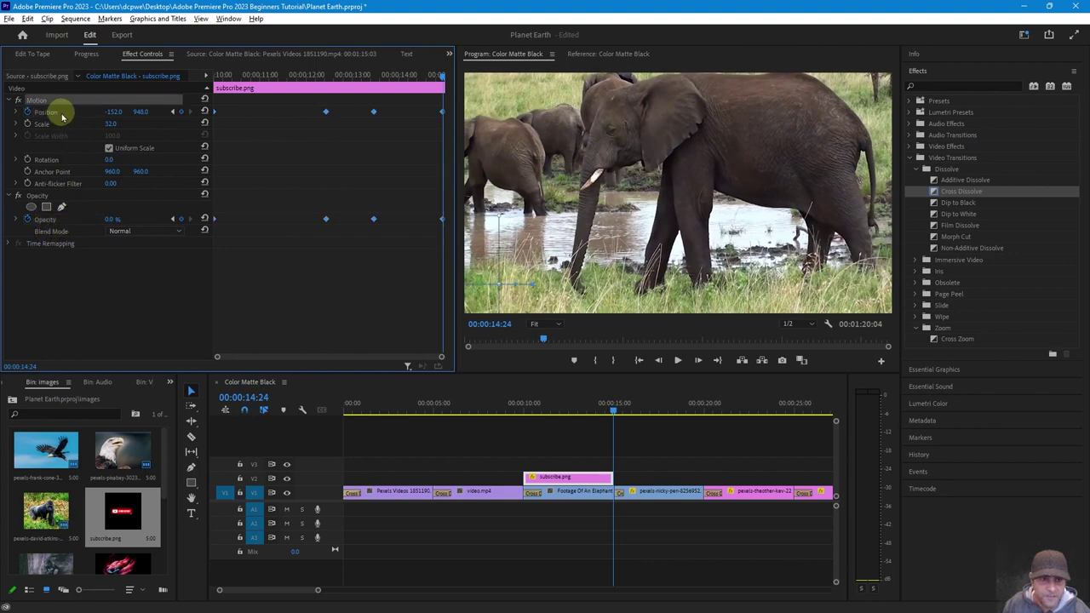
{"action": "right_click", "coordinate": [325, 112]}
{"action": "mouse_move", "coordinate": [374, 210]}
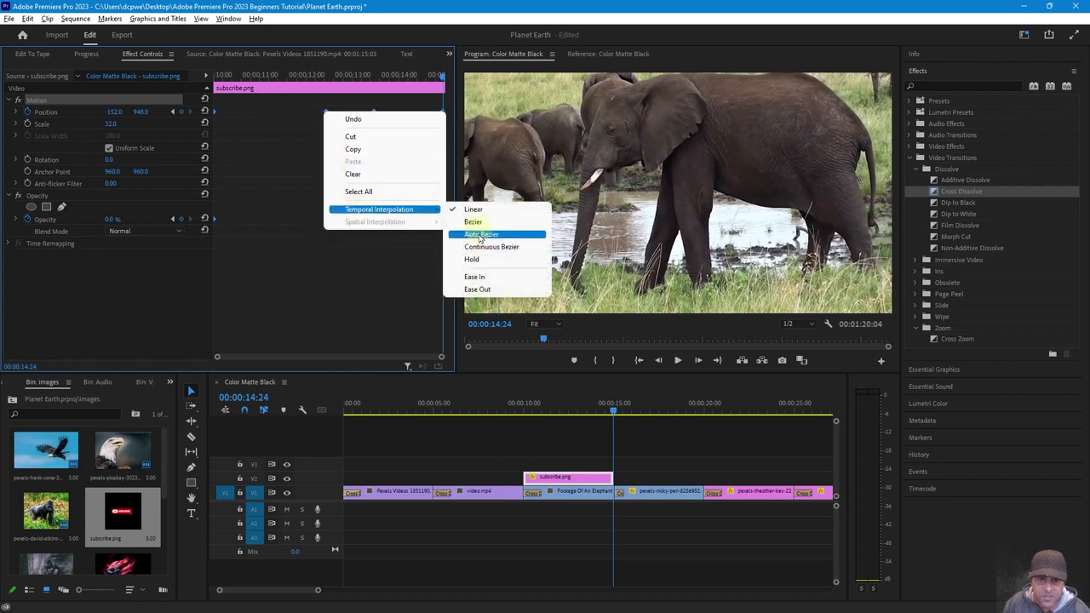
{"action": "left_click", "coordinate": [475, 234]}
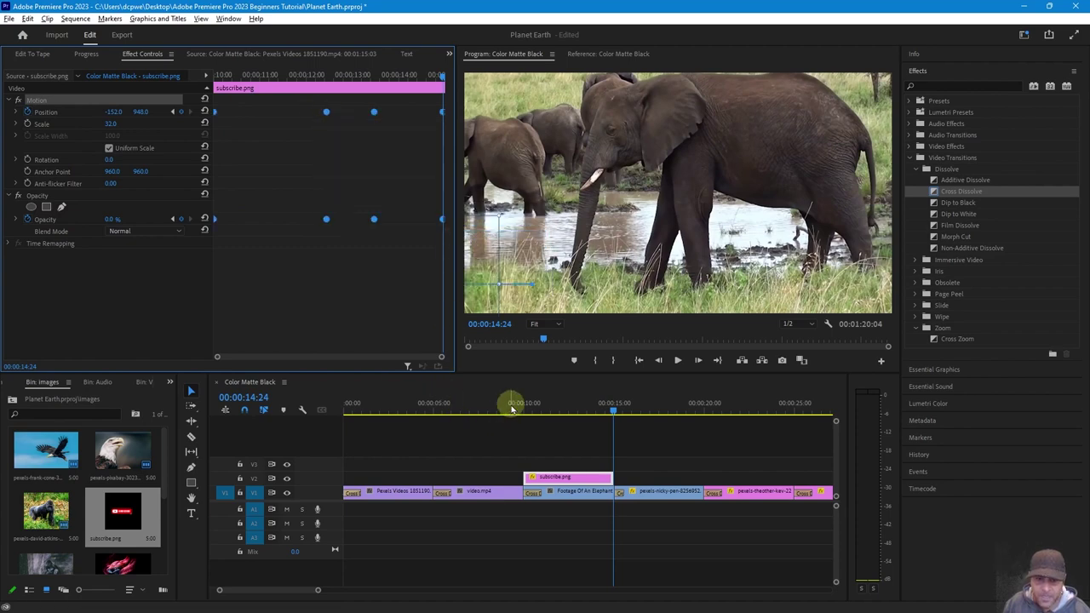
- Play the sequence from just before the subscribe.png clip to preview its slide and fade animation
{"action": "left_click", "coordinate": [511, 410]}
{"action": "key", "text": "space"}
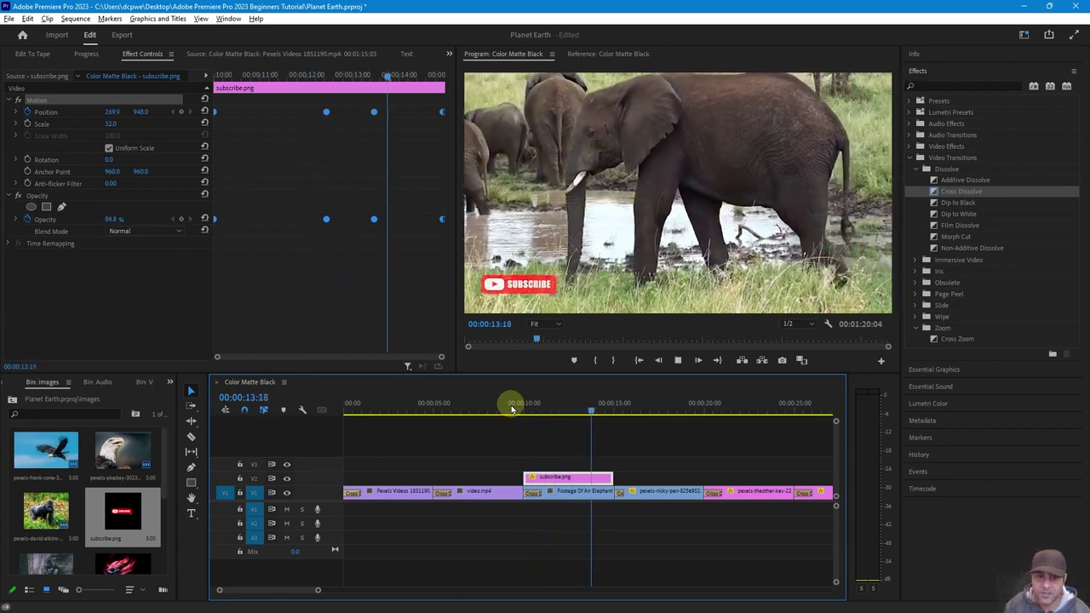
{"action": "key", "text": "space"}
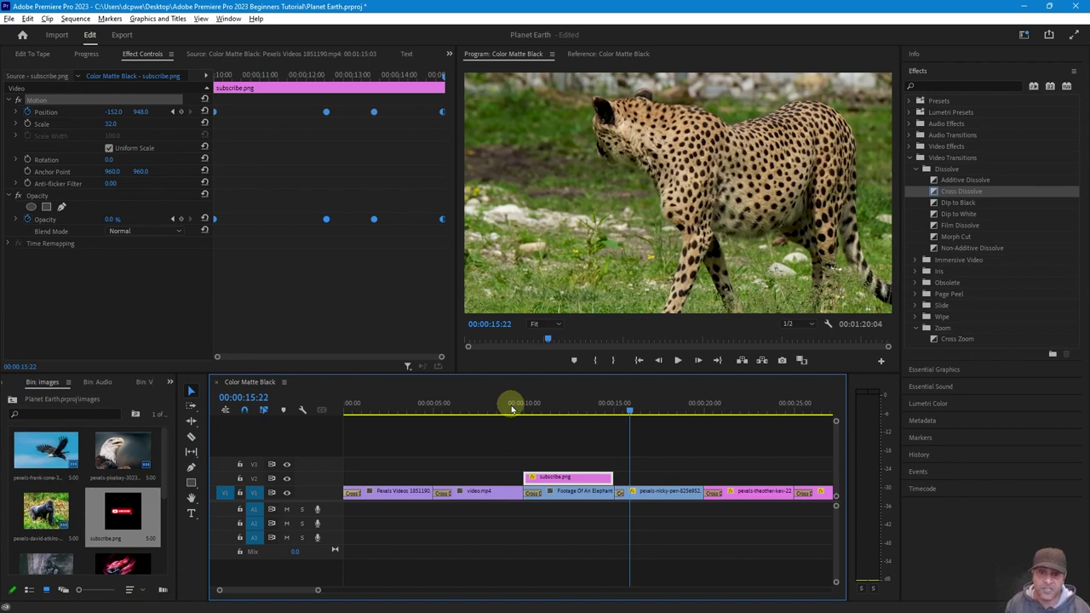
- Add a horizontal text title reading "Planet Earth" over the globe footage at 00:00:02:12 with the Type Tool
{"action": "left_click_drag", "start_coordinate": [515, 407], "coordinate": [197, 470]}
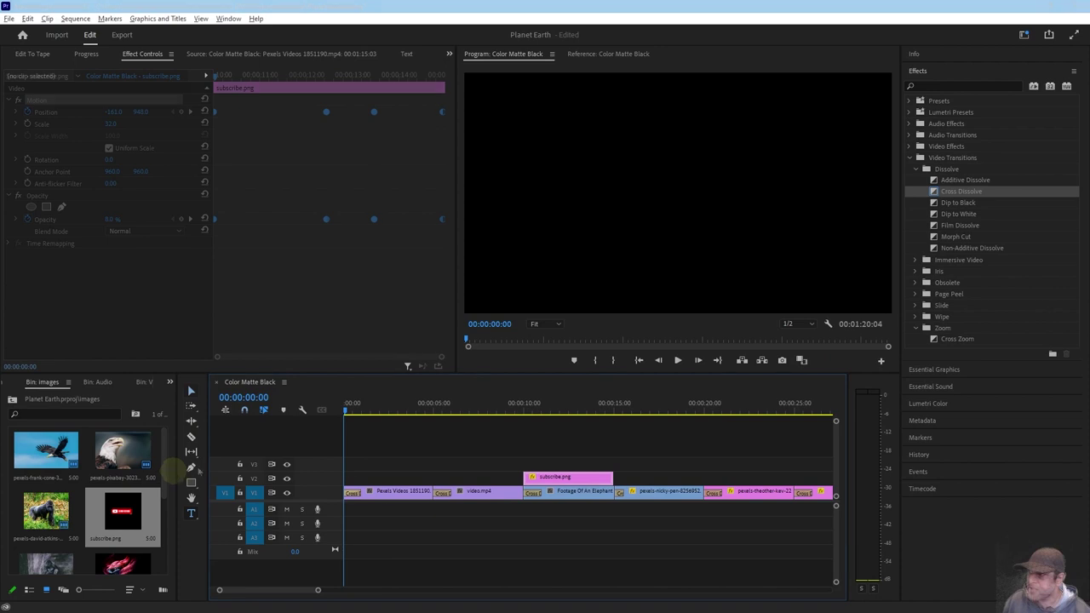
{"action": "left_click_drag", "start_coordinate": [369, 414], "coordinate": [387, 455]}
{"action": "left_click", "coordinate": [192, 514]}
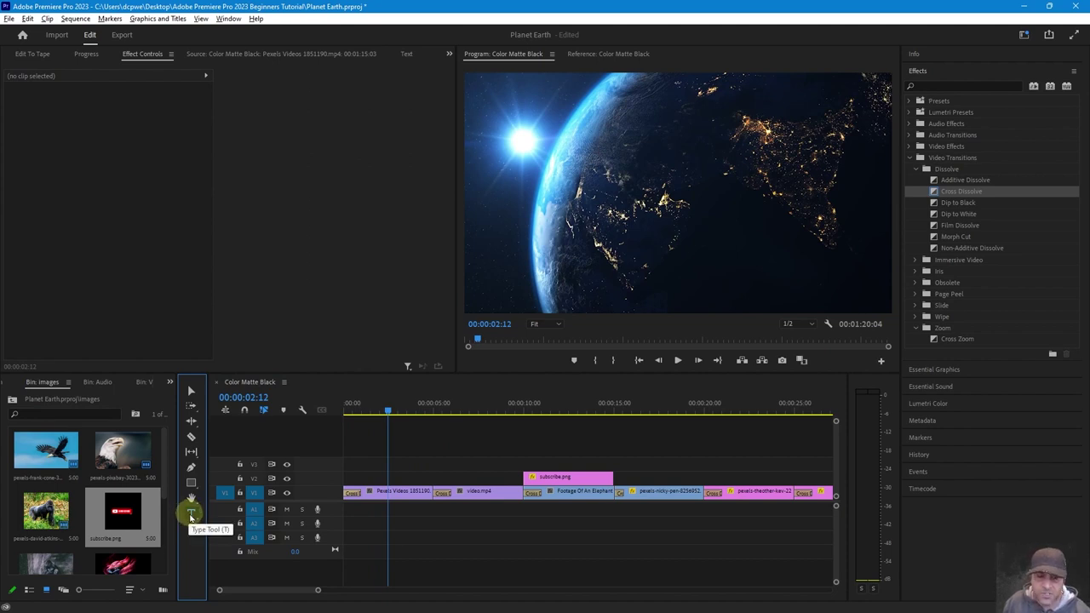
{"action": "left_click", "coordinate": [192, 515]}
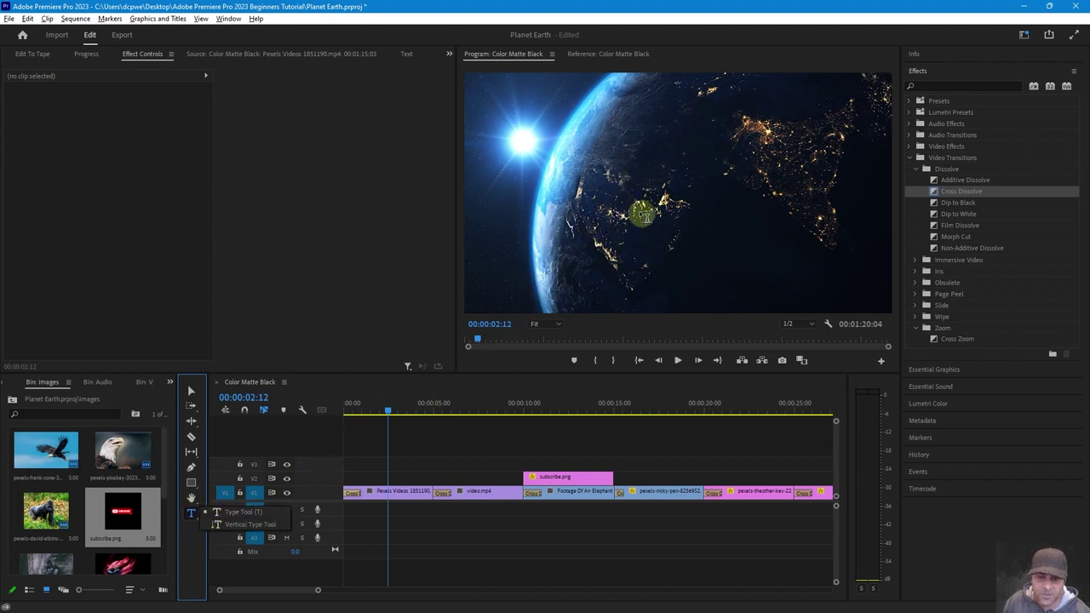
{"action": "left_click", "coordinate": [191, 514]}
{"action": "left_click", "coordinate": [190, 514]}
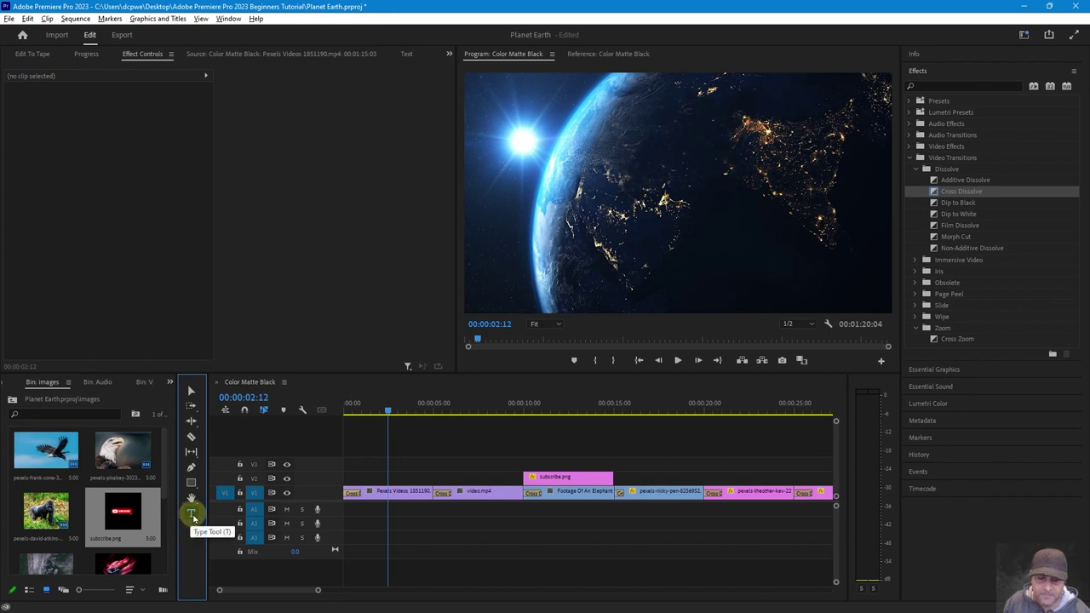
{"action": "left_click", "coordinate": [192, 513]}
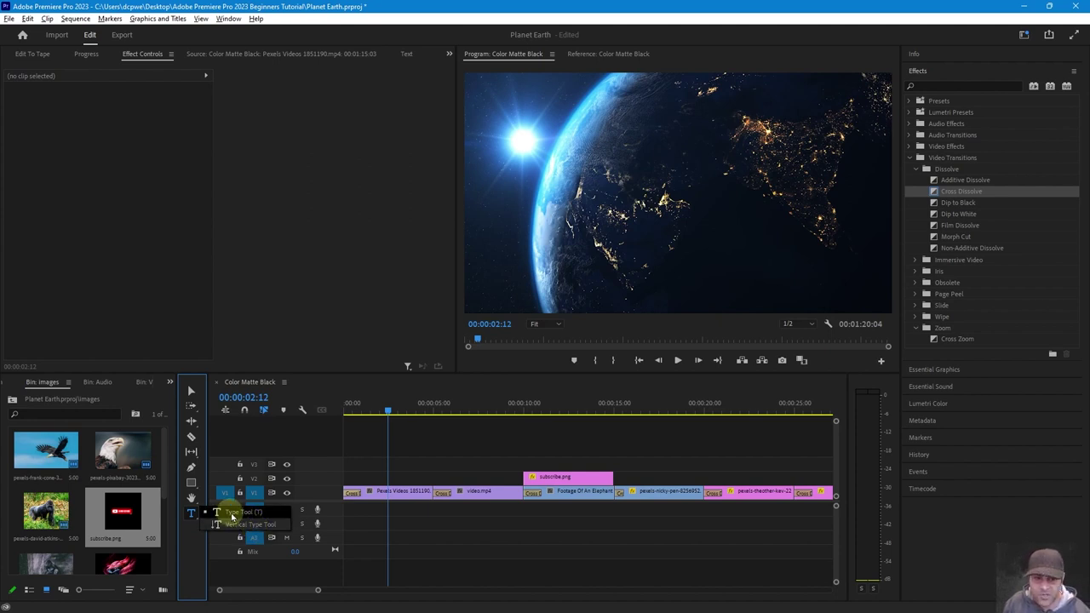
{"action": "left_click", "coordinate": [231, 513]}
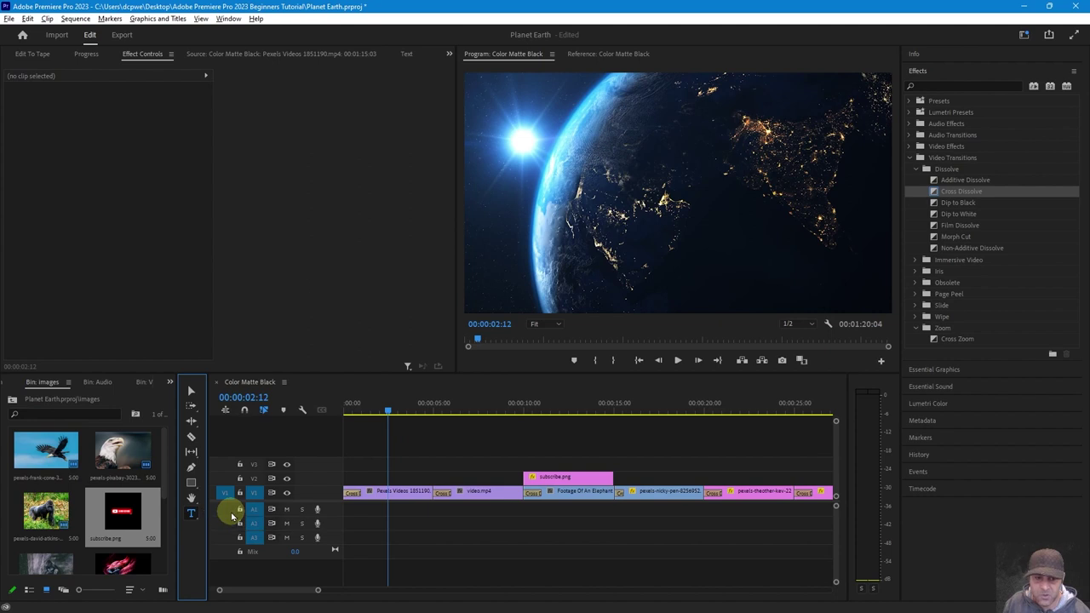
{"action": "left_click", "coordinate": [614, 195]}
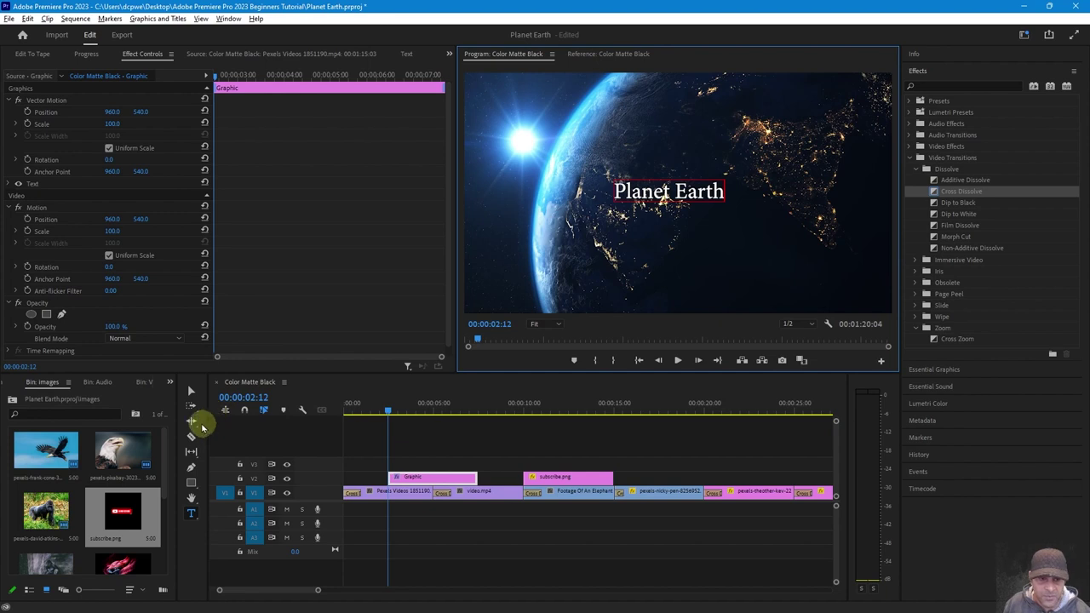
- Move the Planet Earth title clip to the very start of track V2 and return the playhead to 00:00:00:00
{"action": "left_click", "coordinate": [191, 392]}
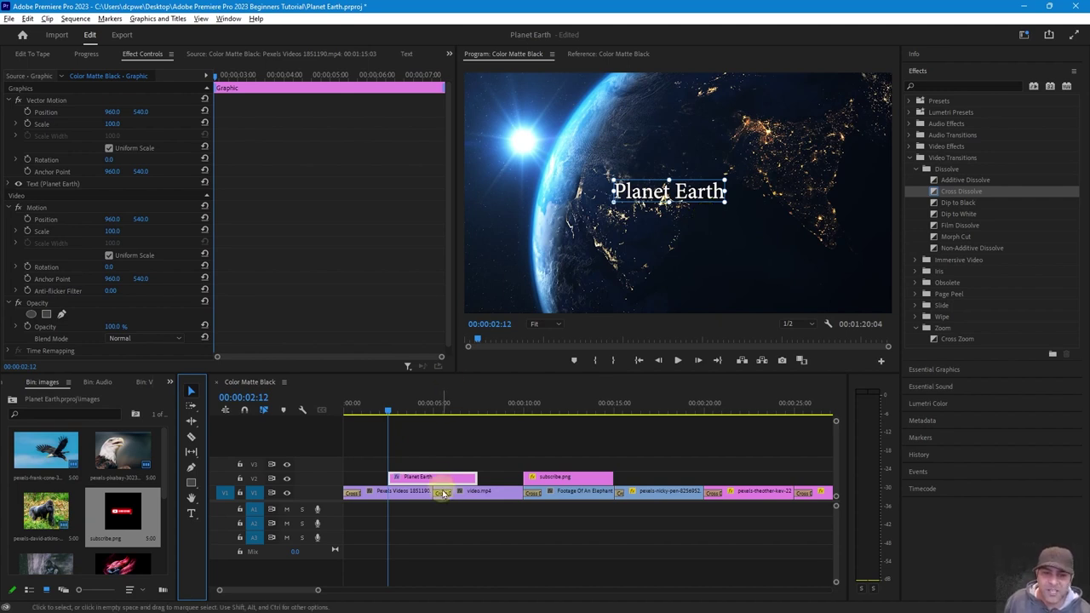
{"action": "left_click_drag", "start_coordinate": [432, 479], "coordinate": [376, 484]}
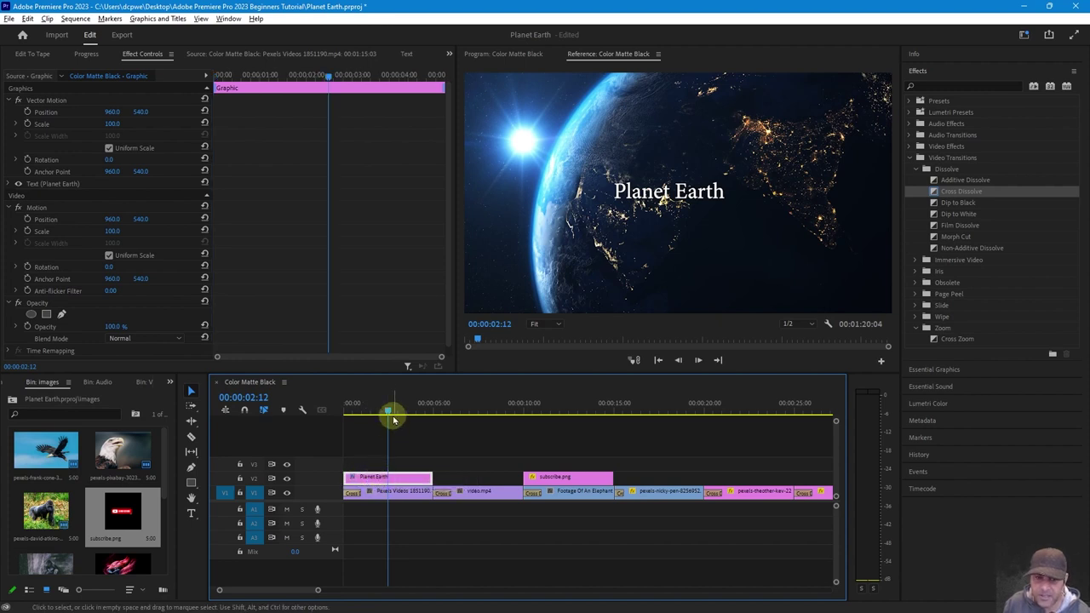
{"action": "left_click_drag", "start_coordinate": [384, 413], "coordinate": [322, 419]}
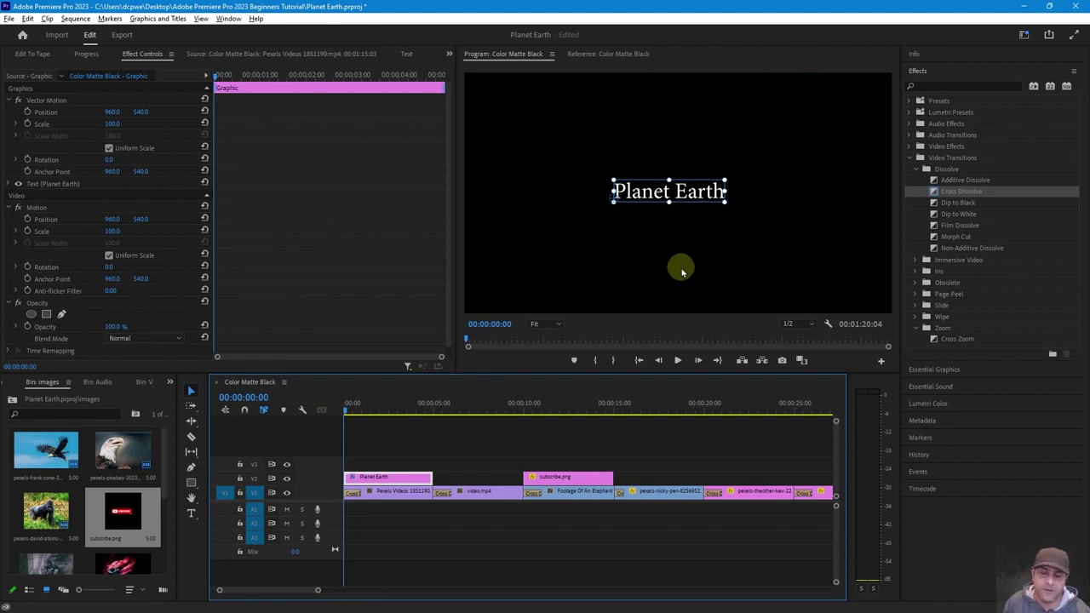
- Set the Planet Earth title's font to Minion Pro Bold Cond and its font size to 245
{"action": "left_click", "coordinate": [687, 191]}
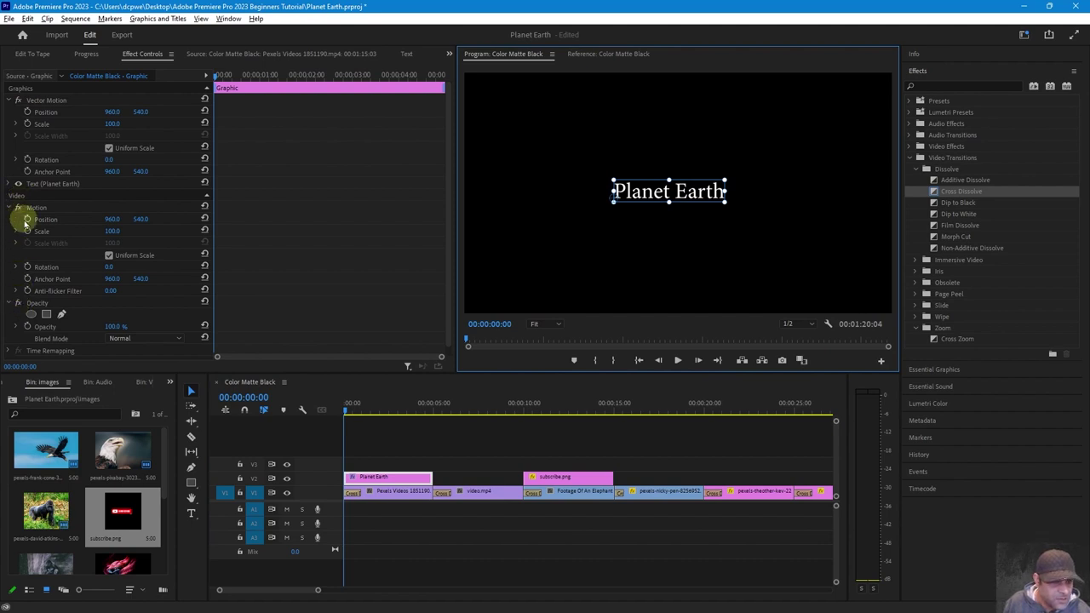
{"action": "left_click", "coordinate": [38, 183]}
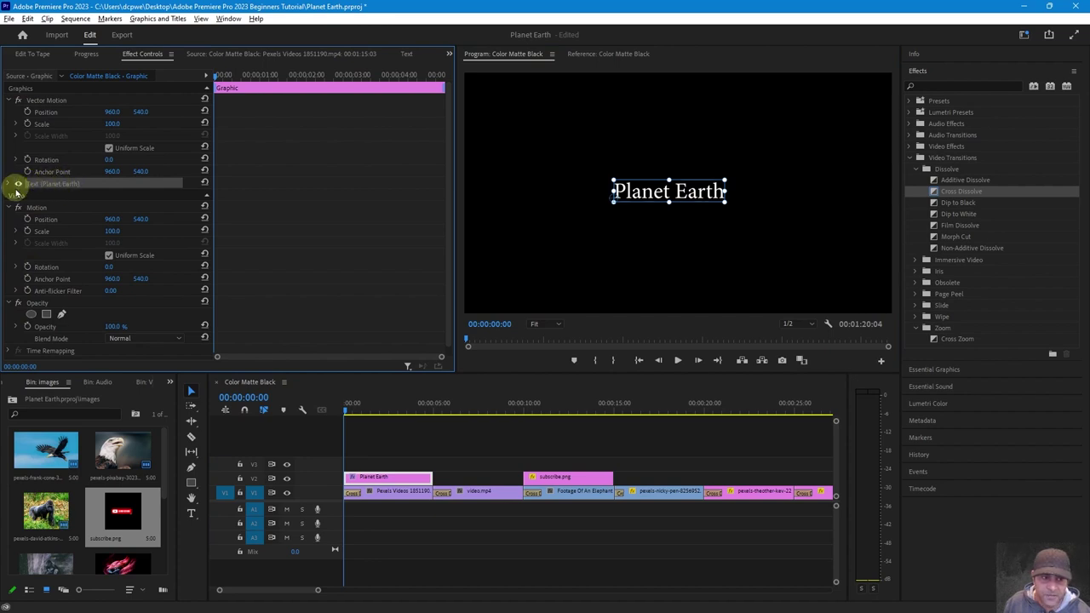
{"action": "left_click", "coordinate": [8, 184]}
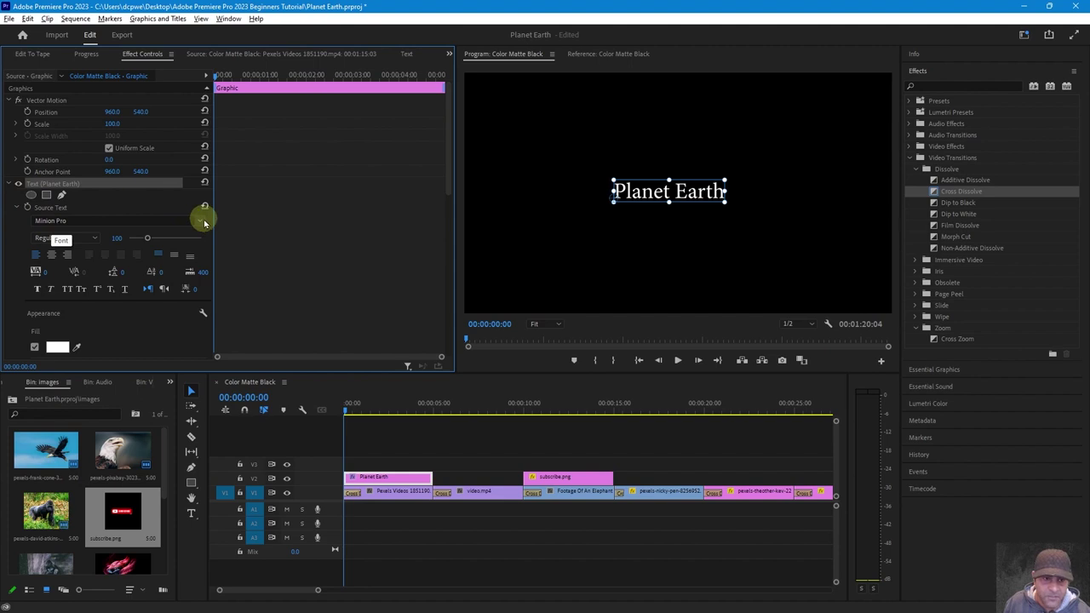
{"action": "left_click", "coordinate": [203, 221]}
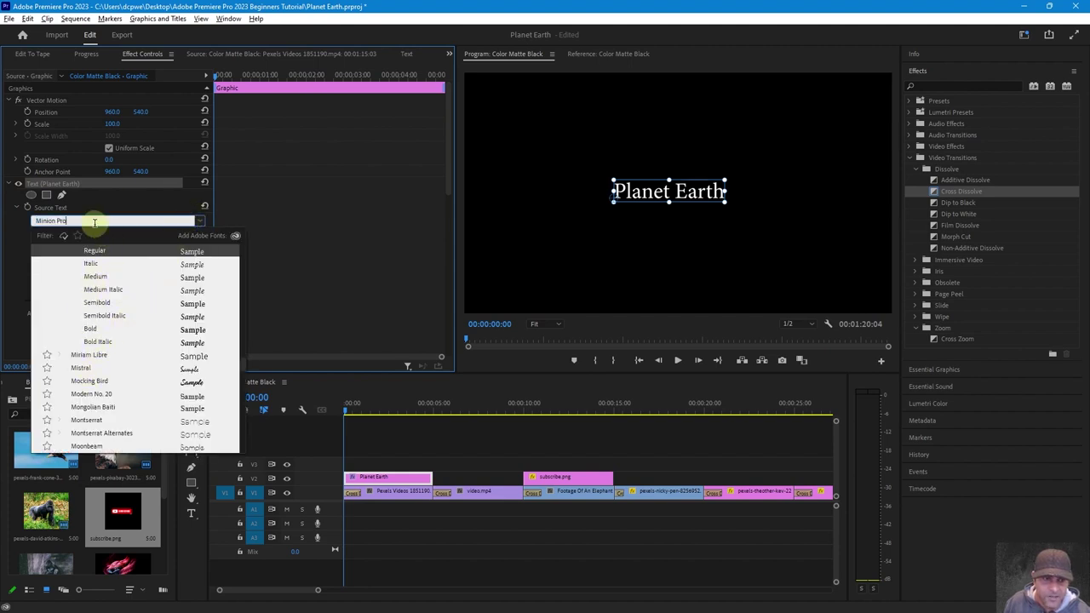
{"action": "scroll", "coordinate": [94, 221], "scroll_direction": "down", "scroll_amount": 1}
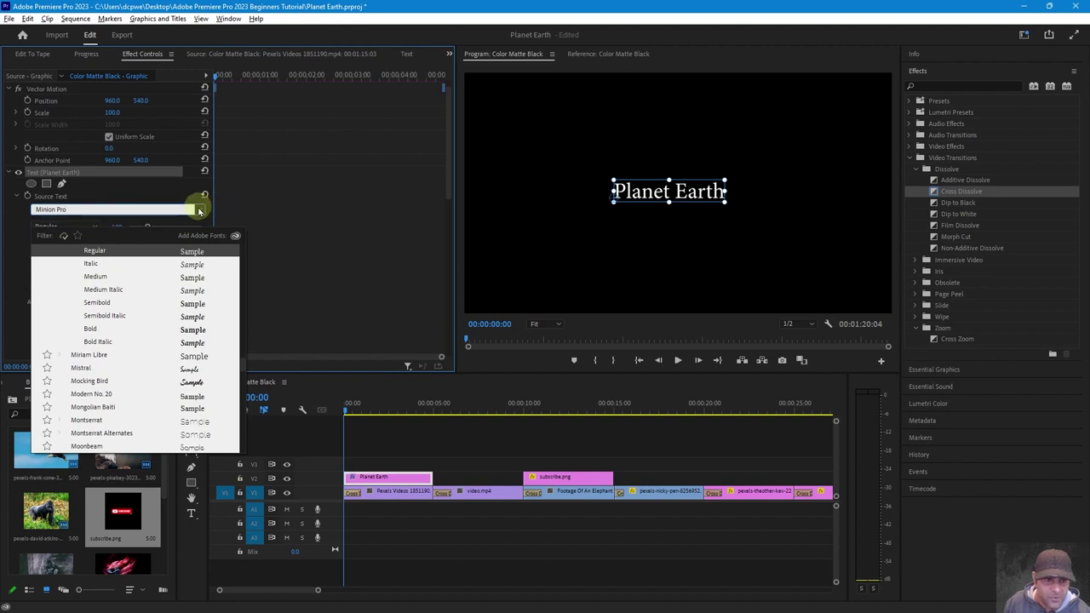
{"action": "scroll", "coordinate": [128, 204], "scroll_direction": "down", "scroll_amount": 1}
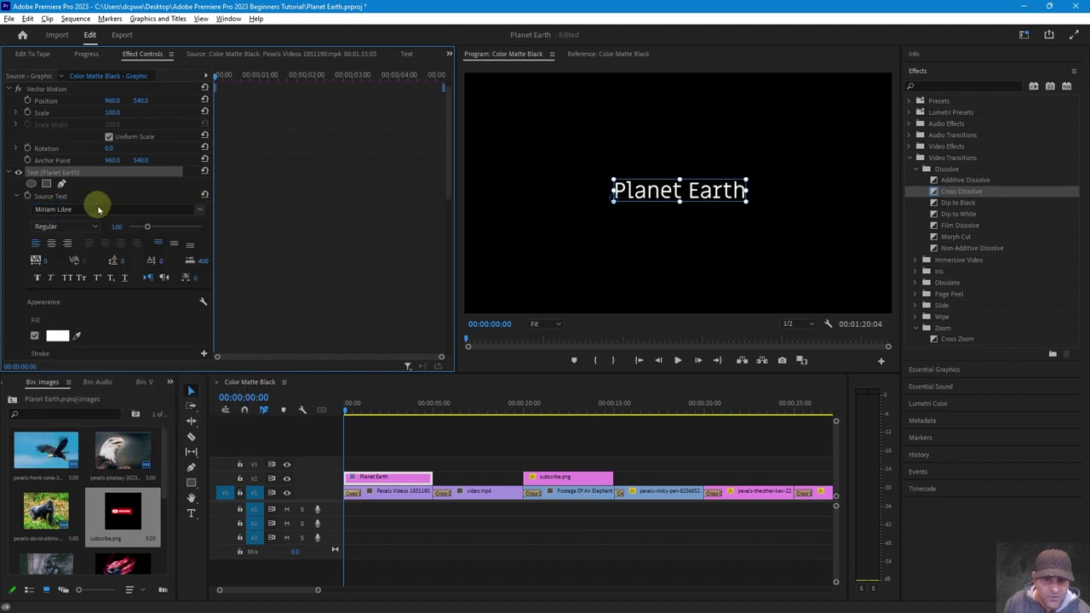
{"action": "scroll", "coordinate": [98, 209], "scroll_direction": "up", "scroll_amount": 1}
{"action": "scroll", "coordinate": [98, 209], "scroll_direction": "down", "scroll_amount": 1}
{"action": "scroll", "coordinate": [98, 209], "scroll_direction": "down", "scroll_amount": 2}
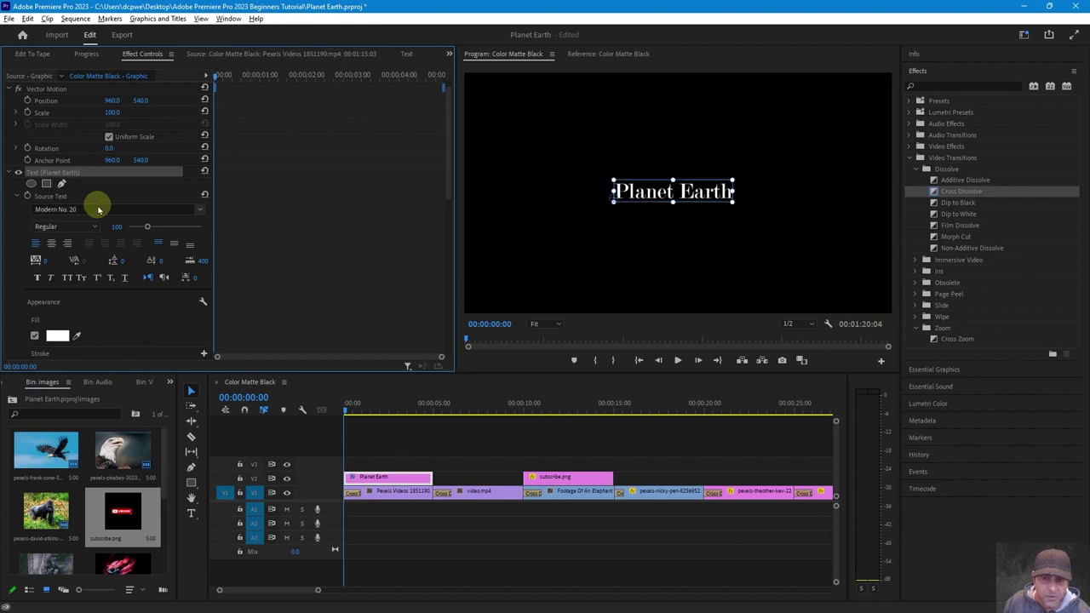
{"action": "scroll", "coordinate": [98, 209], "scroll_direction": "up", "scroll_amount": 4}
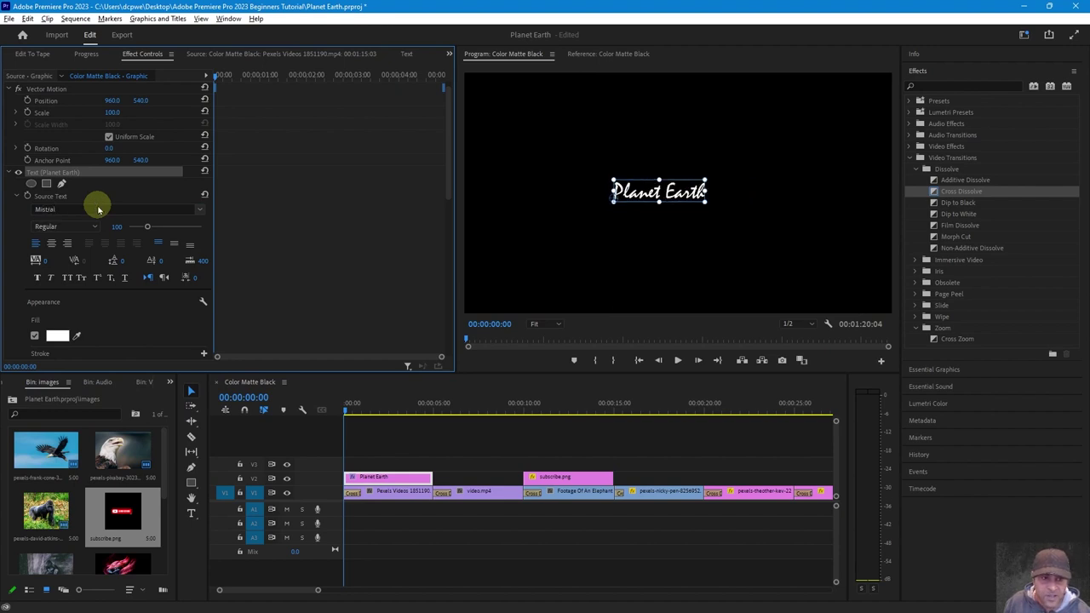
{"action": "scroll", "coordinate": [98, 208], "scroll_direction": "up", "scroll_amount": 1}
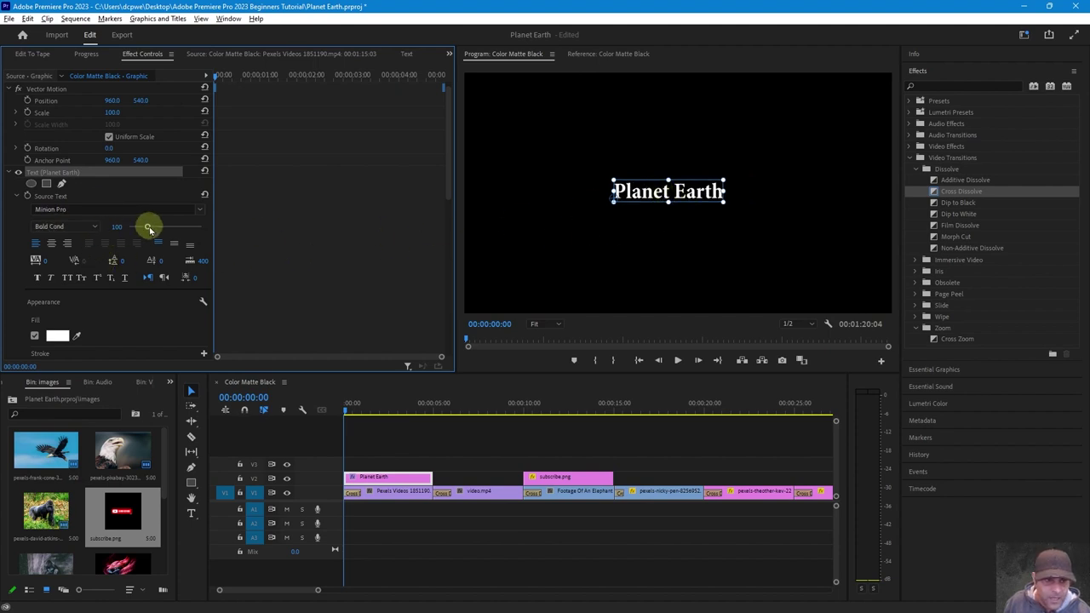
{"action": "left_click_drag", "start_coordinate": [149, 229], "coordinate": [173, 238]}
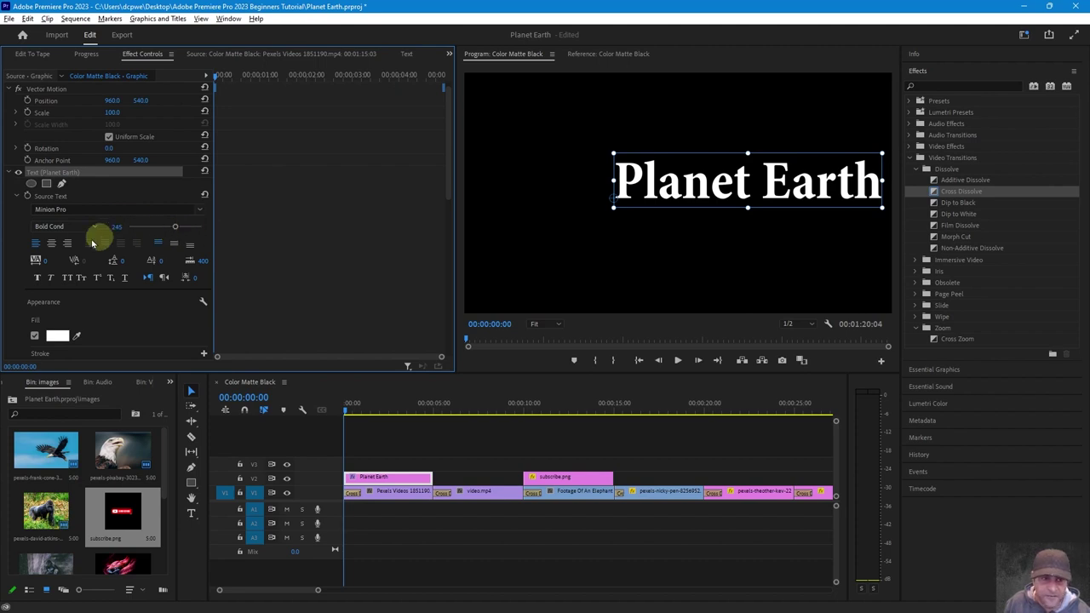
- Try the Medium Italic and Regular font styles on the title, and return it to Bold Cond
{"action": "left_click", "coordinate": [61, 228]}
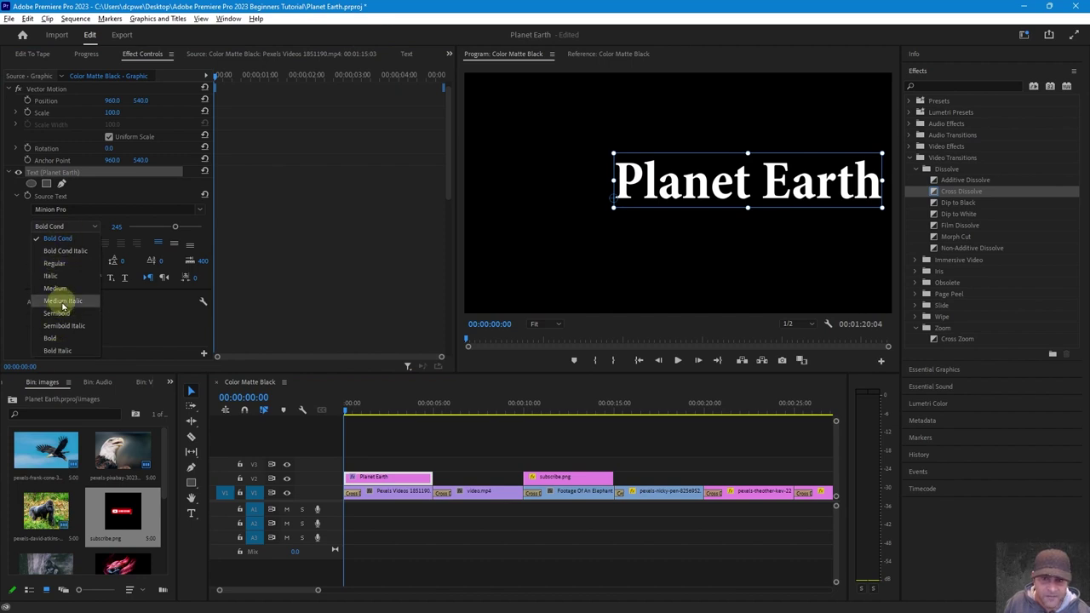
{"action": "left_click", "coordinate": [62, 302]}
{"action": "left_click", "coordinate": [85, 226]}
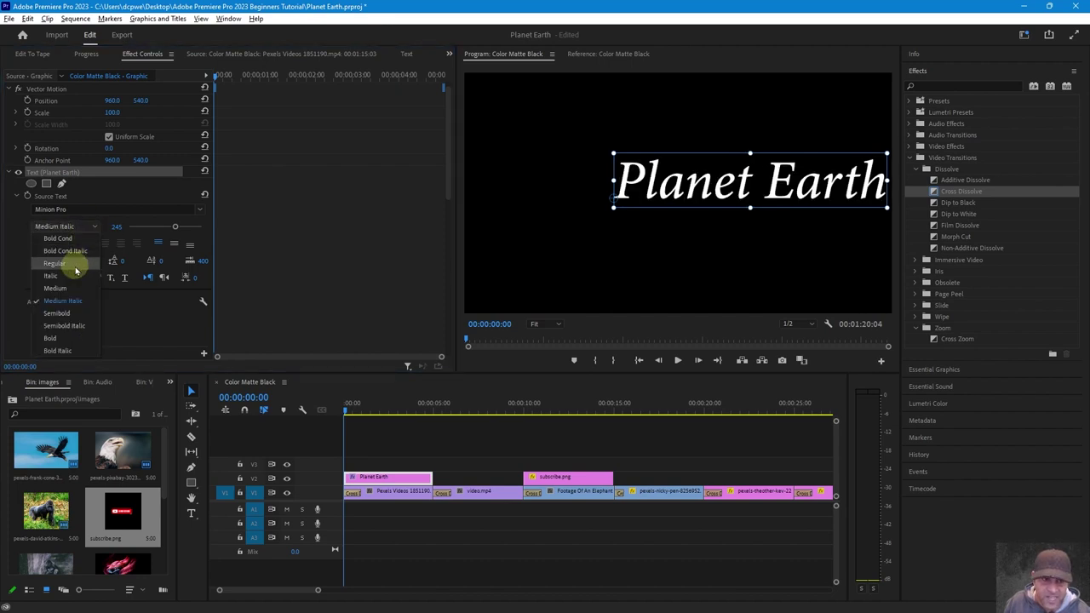
{"action": "left_click", "coordinate": [75, 265]}
{"action": "left_click", "coordinate": [73, 226]}
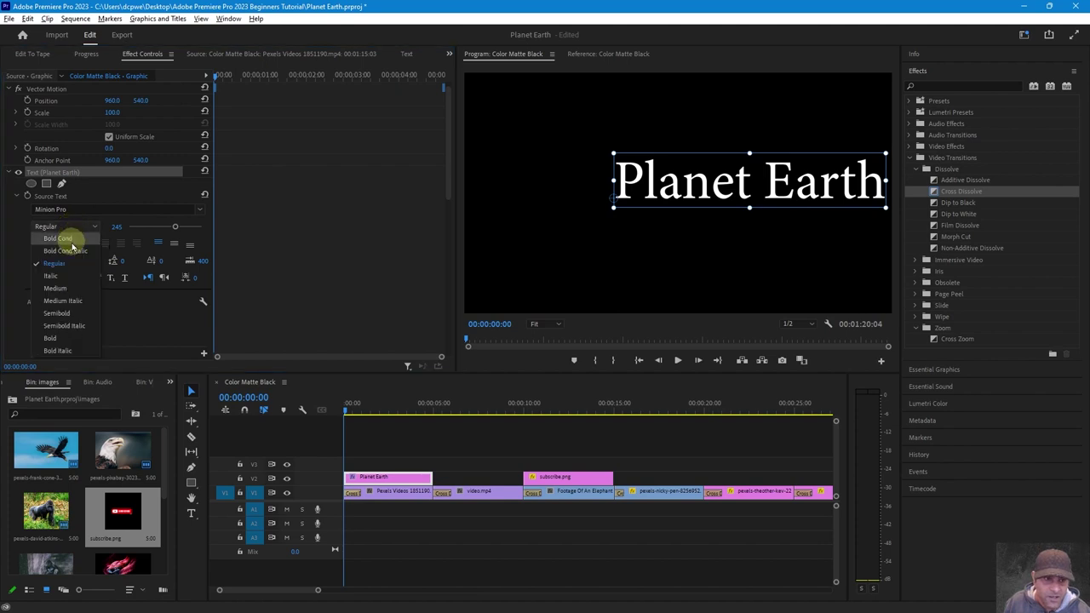
{"action": "left_click", "coordinate": [60, 239]}
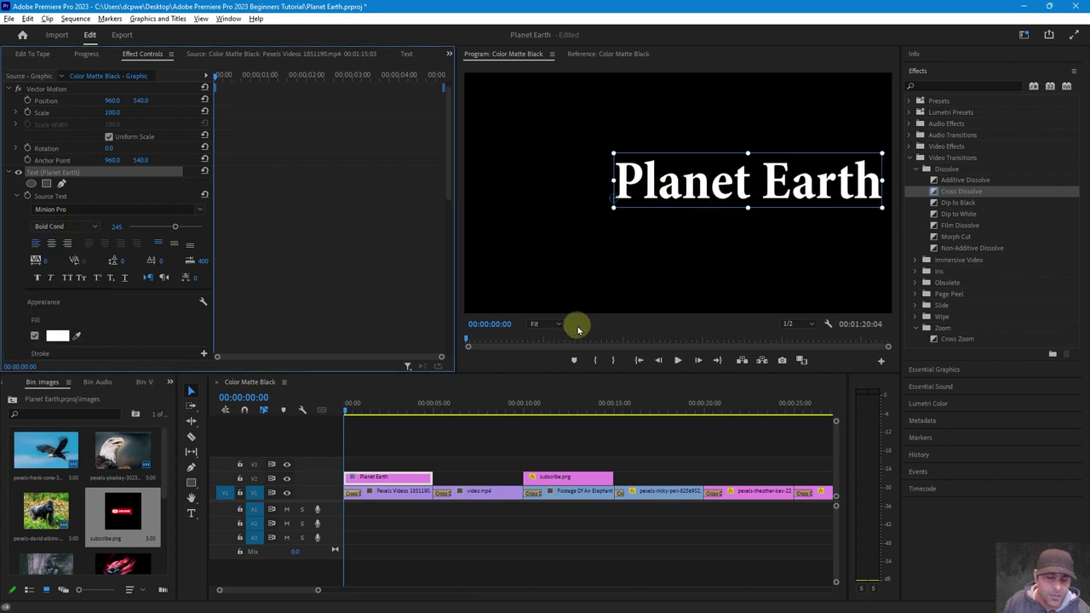
- Test All Caps on the title, switch it off again, and move the text to the centre of the frame
{"action": "left_click", "coordinate": [67, 277]}
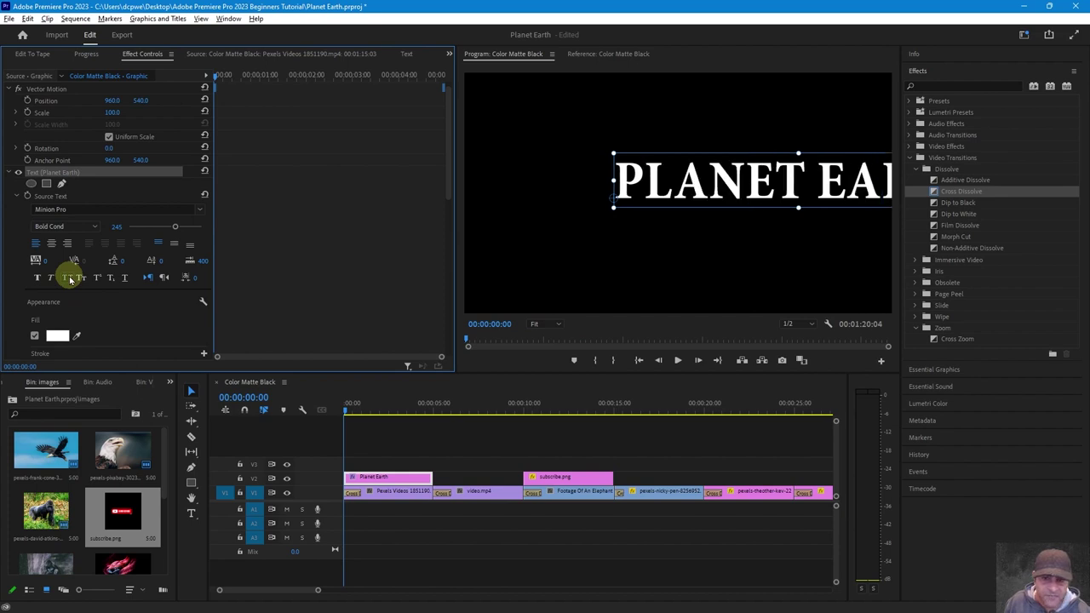
{"action": "left_click", "coordinate": [67, 277]}
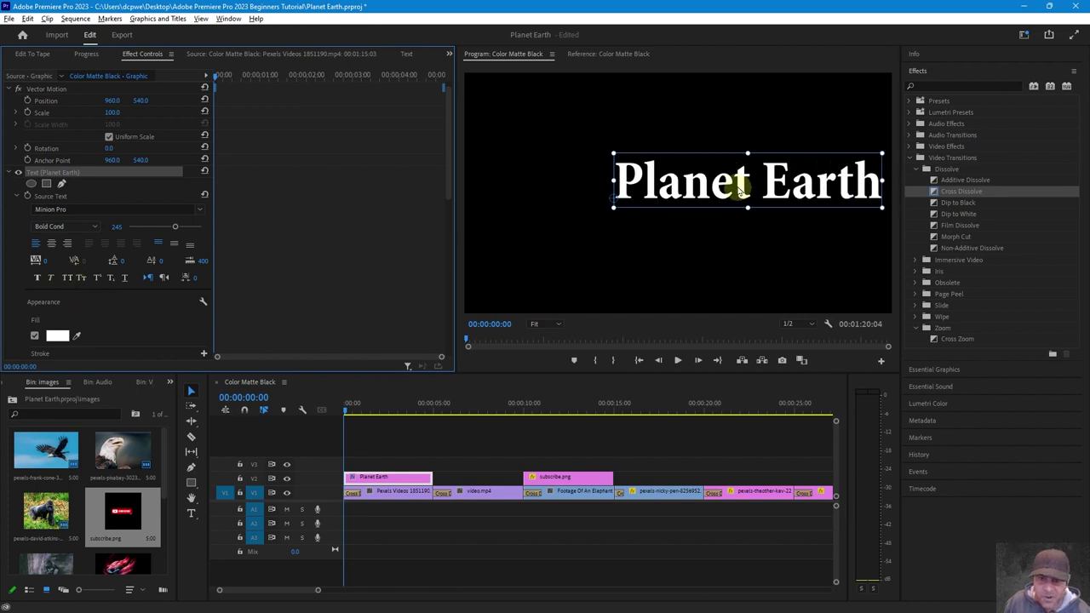
{"action": "left_click", "coordinate": [191, 390]}
{"action": "left_click_drag", "start_coordinate": [735, 198], "coordinate": [664, 213]}
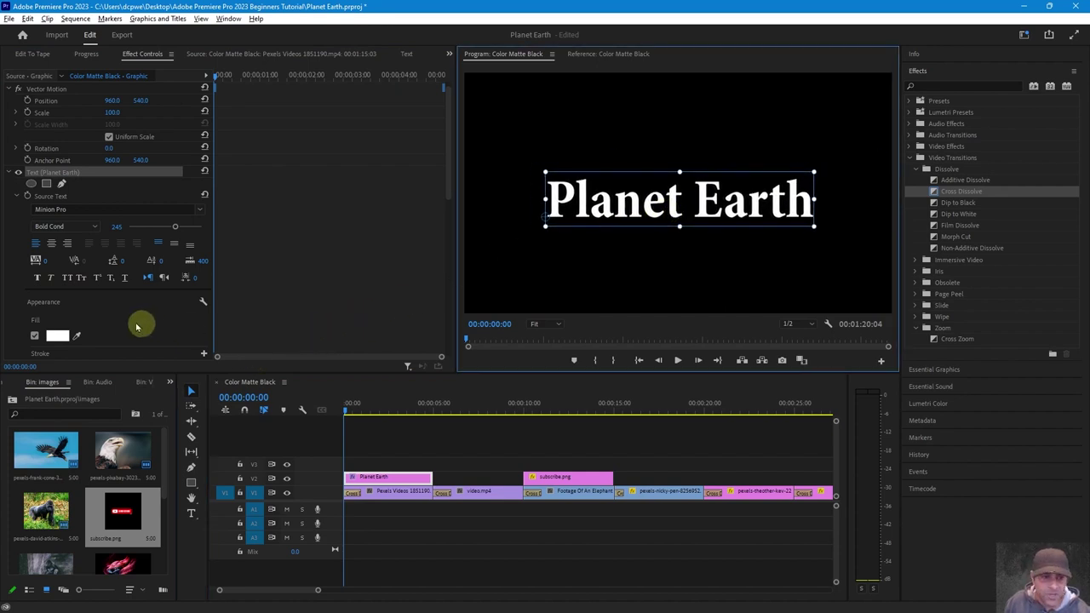
- Try All Caps, Small Caps, Faux Italic and Faux Bold on the title, switching each one off again
{"action": "left_click", "coordinate": [66, 278]}
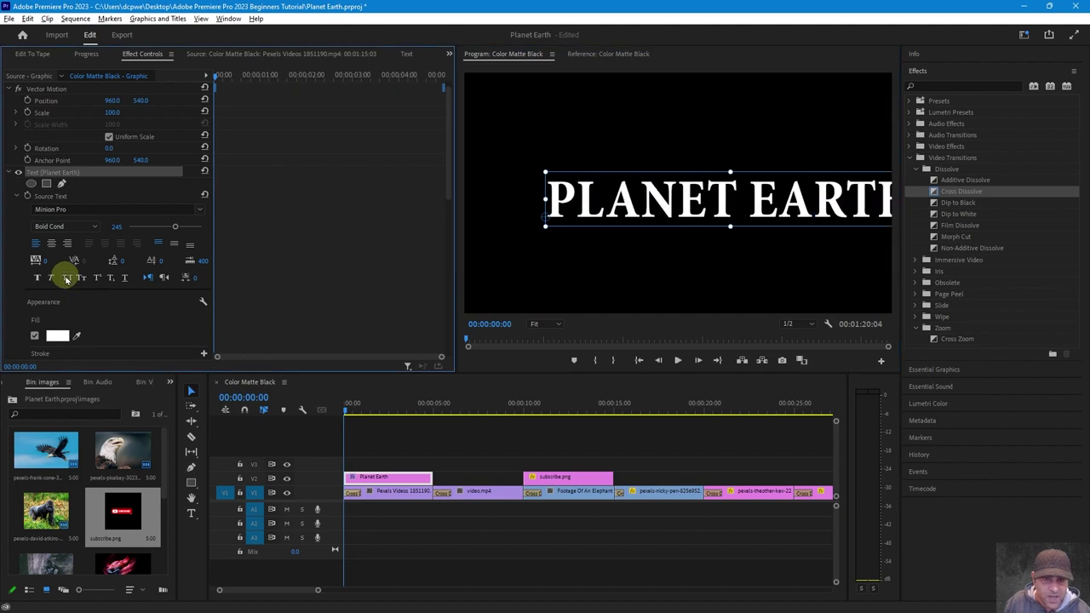
{"action": "left_click", "coordinate": [66, 279]}
{"action": "left_click", "coordinate": [85, 278]}
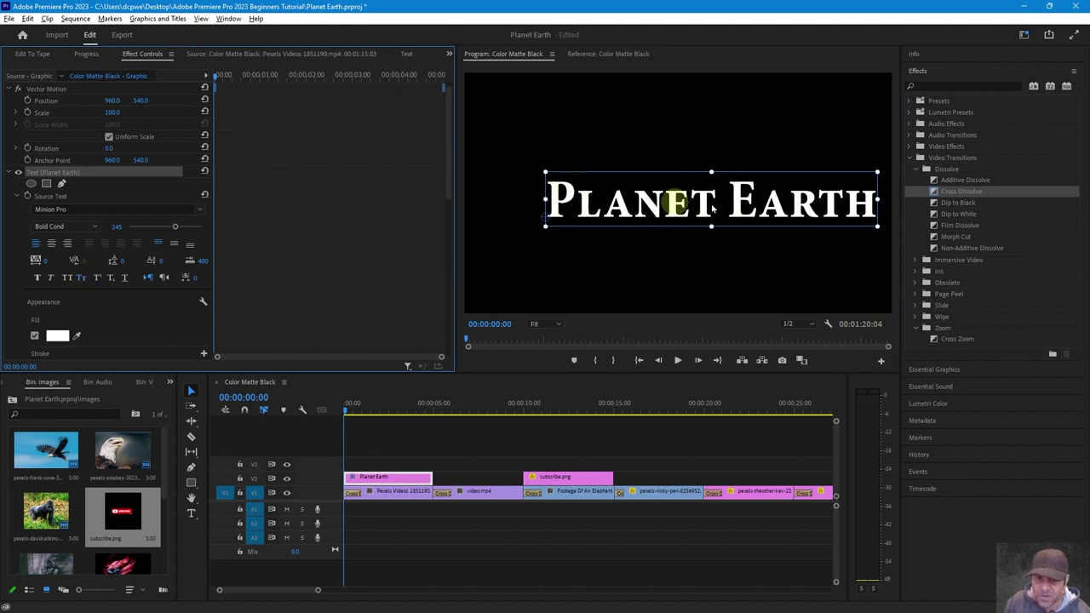
{"action": "left_click", "coordinate": [78, 280]}
{"action": "left_click", "coordinate": [49, 279]}
{"action": "left_click", "coordinate": [50, 278]}
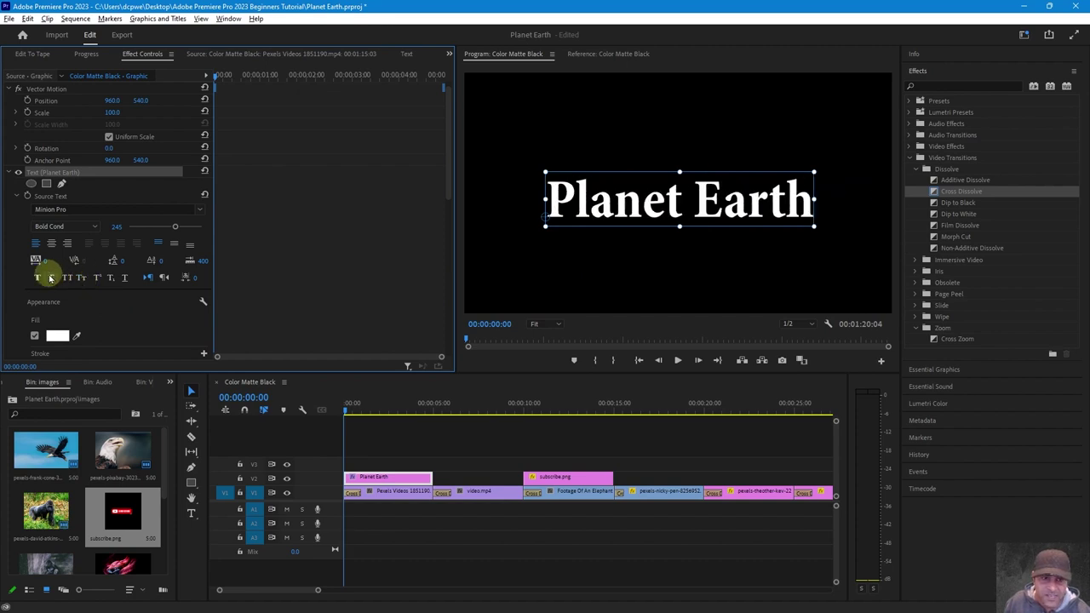
{"action": "left_click", "coordinate": [37, 278]}
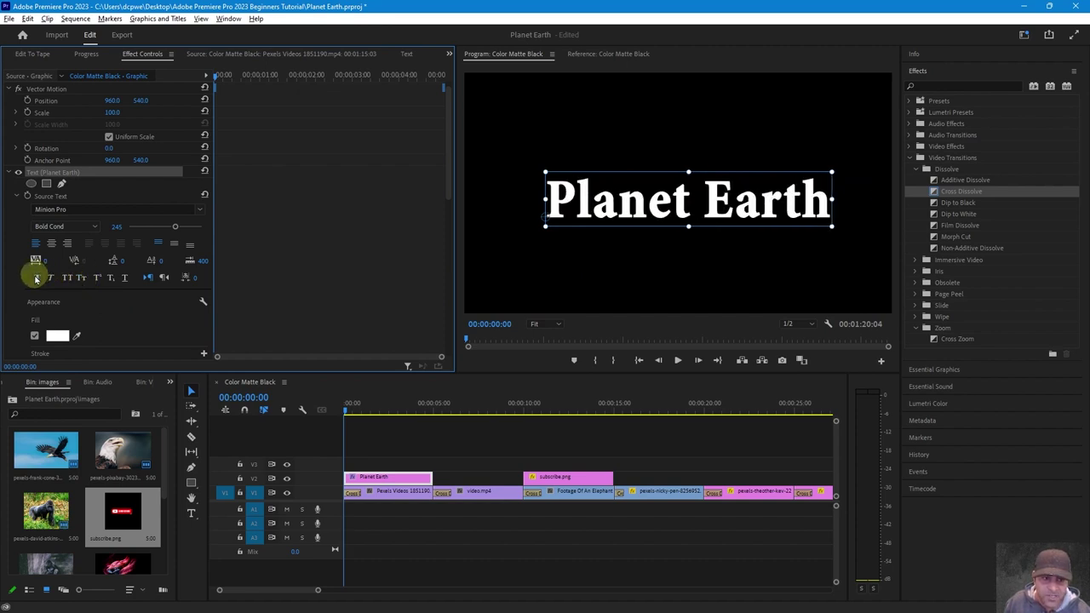
{"action": "left_click", "coordinate": [37, 278]}
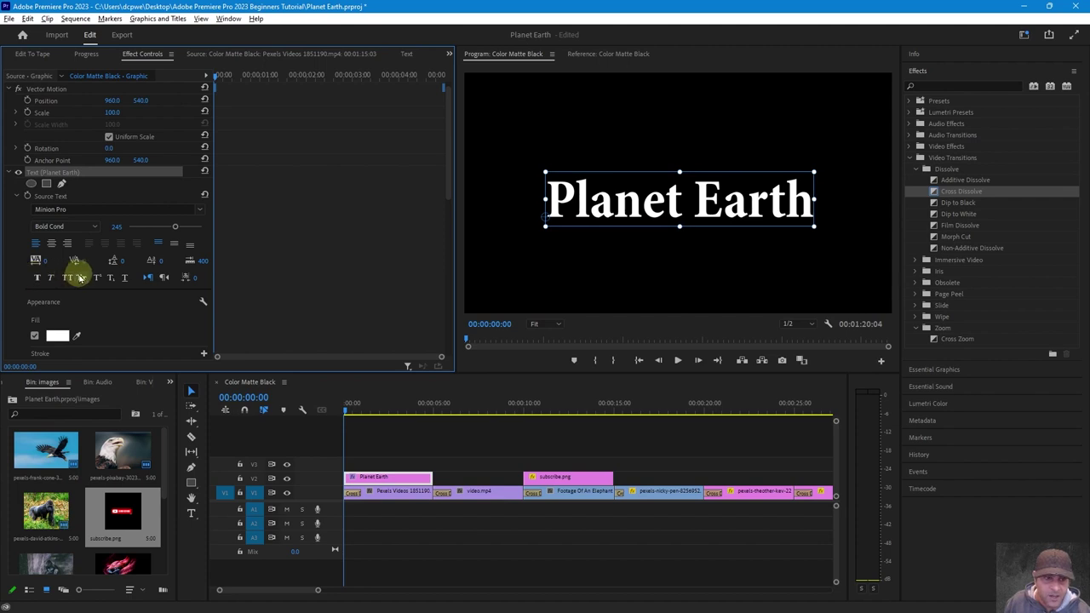
- Apply Small Caps to the Planet Earth title text
{"action": "left_click", "coordinate": [79, 278]}
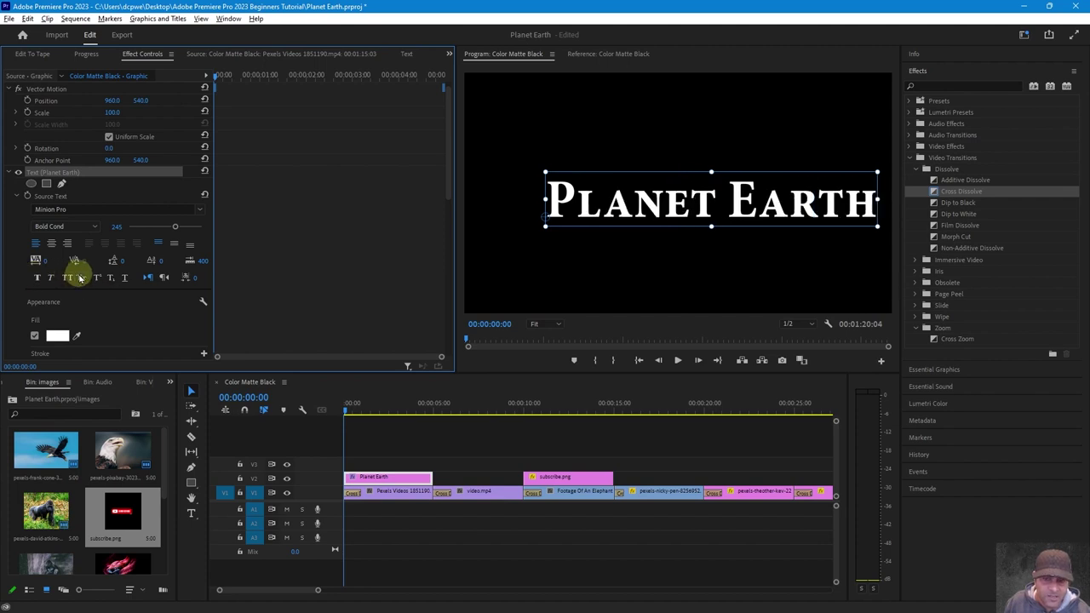
{"action": "left_click", "coordinate": [80, 278]}
{"action": "left_click", "coordinate": [79, 279]}
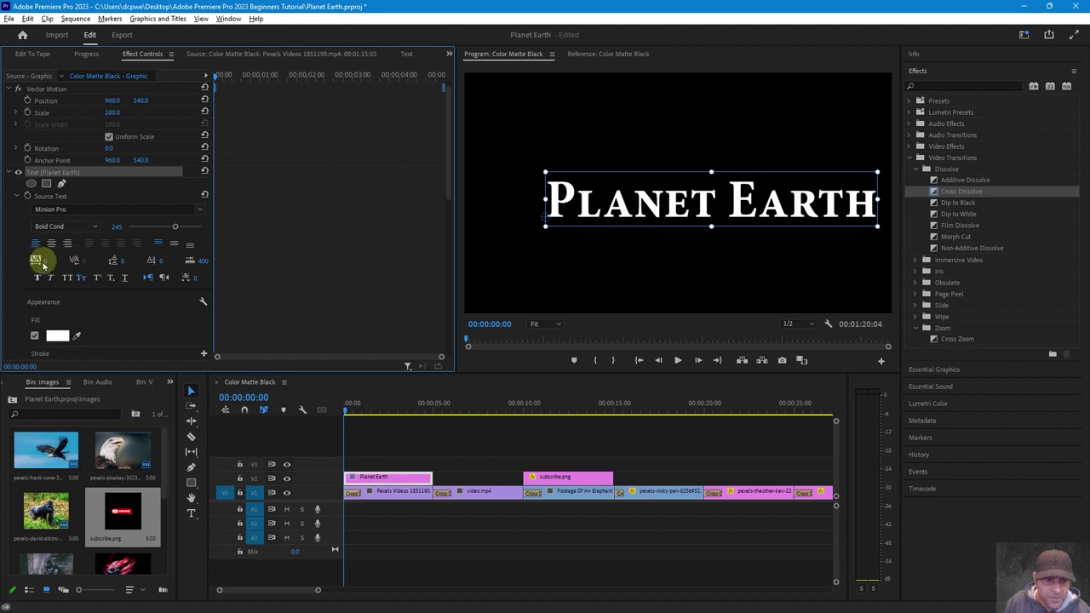
- Set the title's tracking to 16 and recentre the text in the frame
{"action": "left_click_drag", "start_coordinate": [42, 264], "coordinate": [65, 265]}
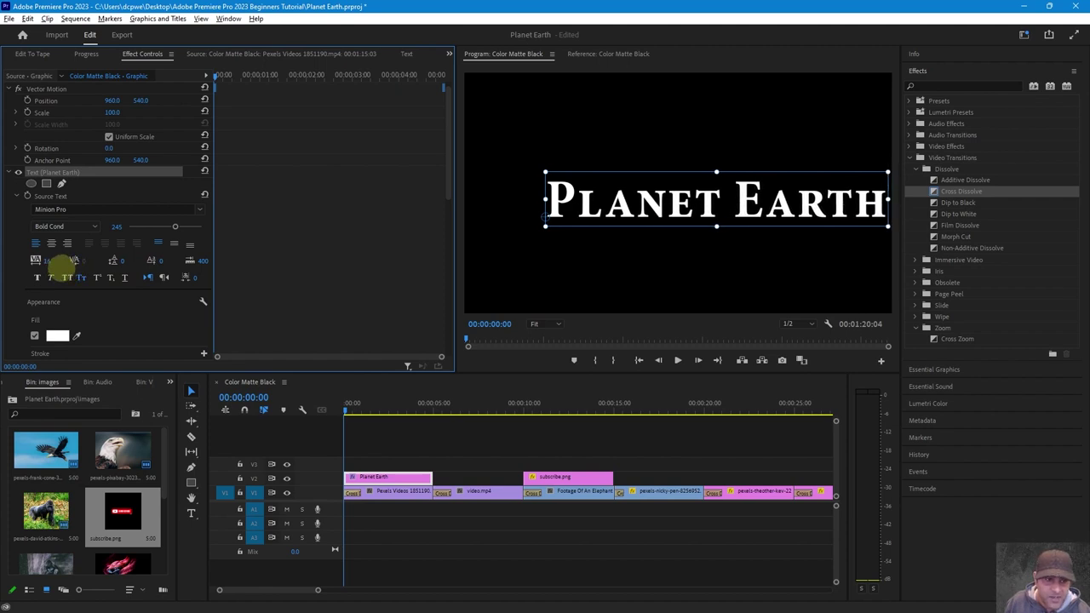
{"action": "left_click_drag", "start_coordinate": [708, 205], "coordinate": [667, 202]}
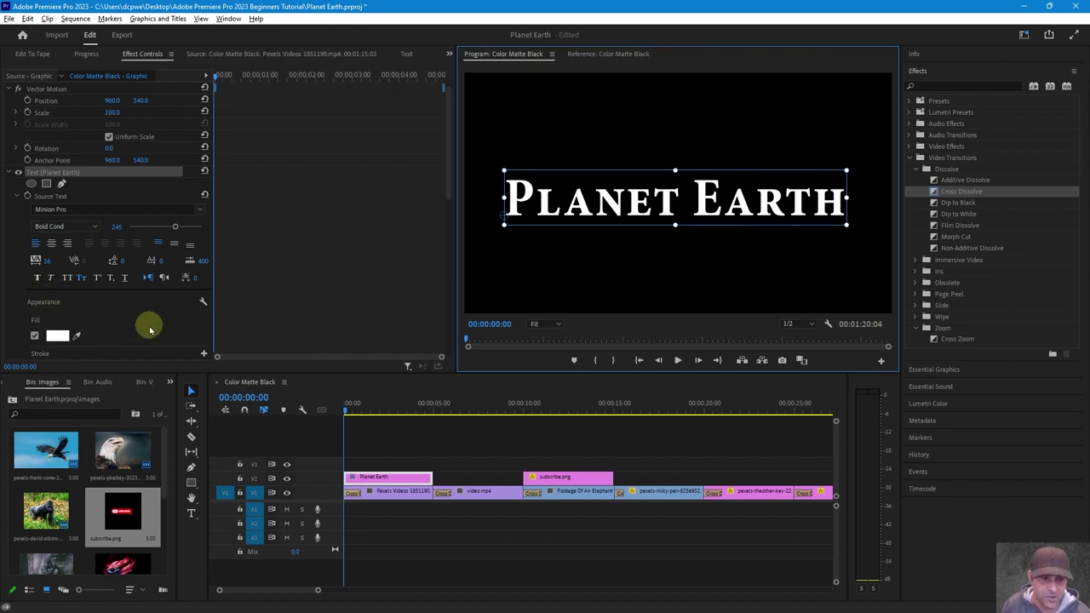
- Try different fill colours for the title text and keep the fill white (FFFFFF)
{"action": "scroll", "coordinate": [149, 325], "scroll_direction": "down", "scroll_amount": 2}
{"action": "left_click", "coordinate": [62, 293]}
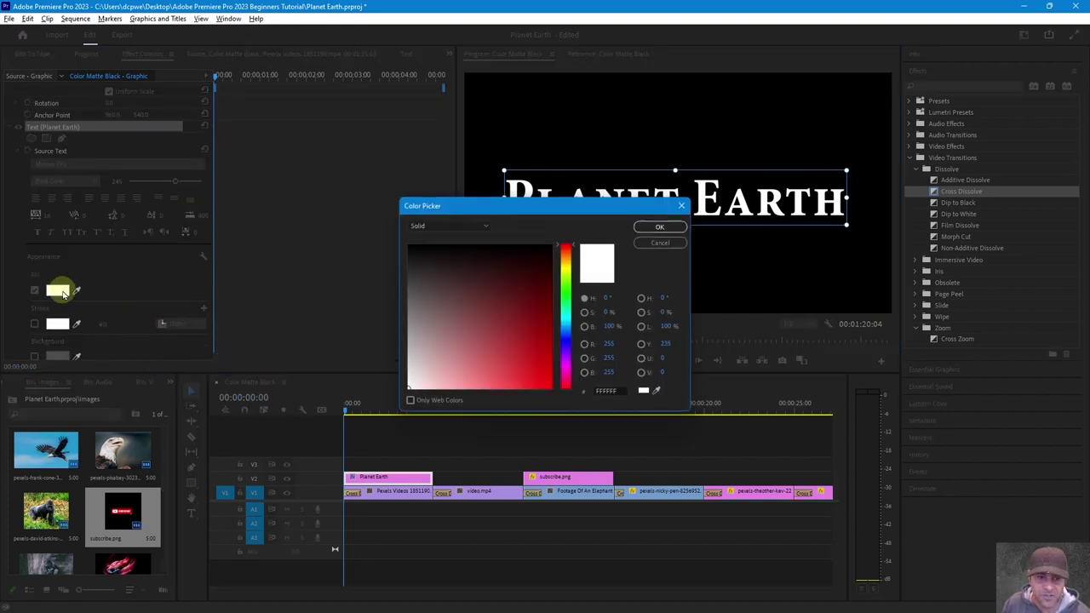
{"action": "left_click", "coordinate": [493, 306]}
{"action": "left_click_drag", "start_coordinate": [493, 306], "coordinate": [501, 268]}
{"action": "left_click_drag", "start_coordinate": [519, 205], "coordinate": [495, 295]}
{"action": "left_click", "coordinate": [483, 377]}
{"action": "mouse_move", "coordinate": [482, 377]}
{"action": "left_mouse_down"}
{"action": "mouse_move", "coordinate": [437, 426]}
{"action": "mouse_move", "coordinate": [384, 333]}
{"action": "mouse_move", "coordinate": [343, 525]}
{"action": "left_mouse_up"}
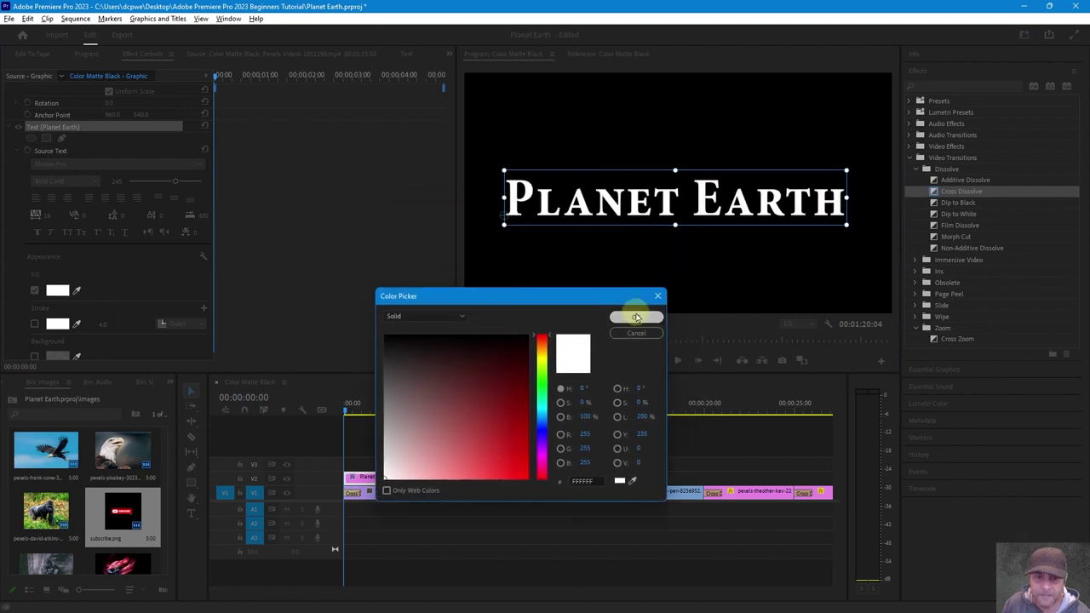
{"action": "left_click", "coordinate": [634, 317]}
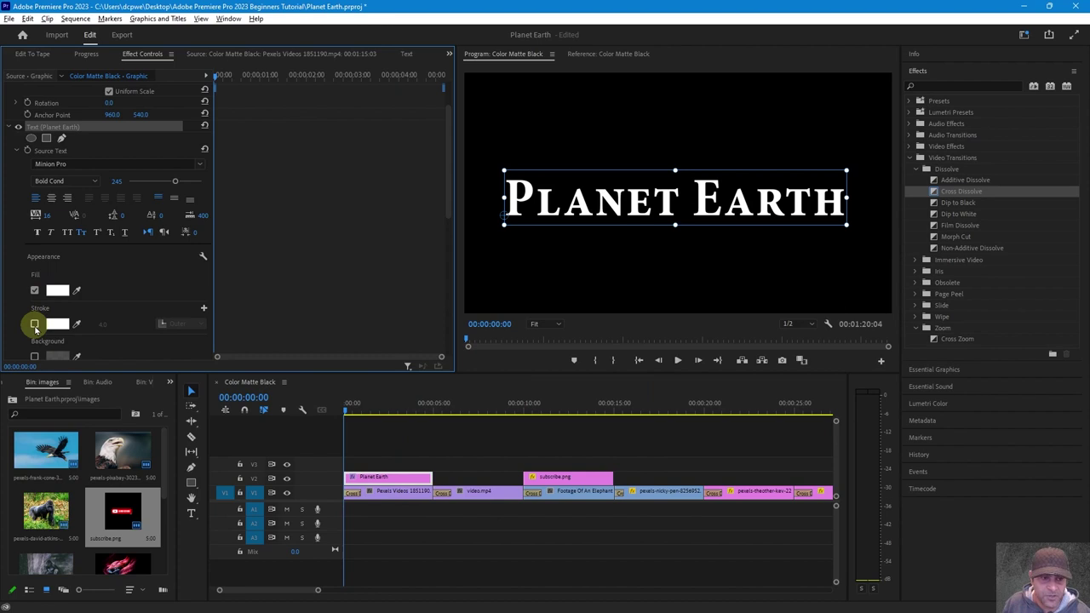
- Enable an outer stroke on the Planet Earth title and colour it dark green (196A19)
{"action": "left_click", "coordinate": [35, 324]}
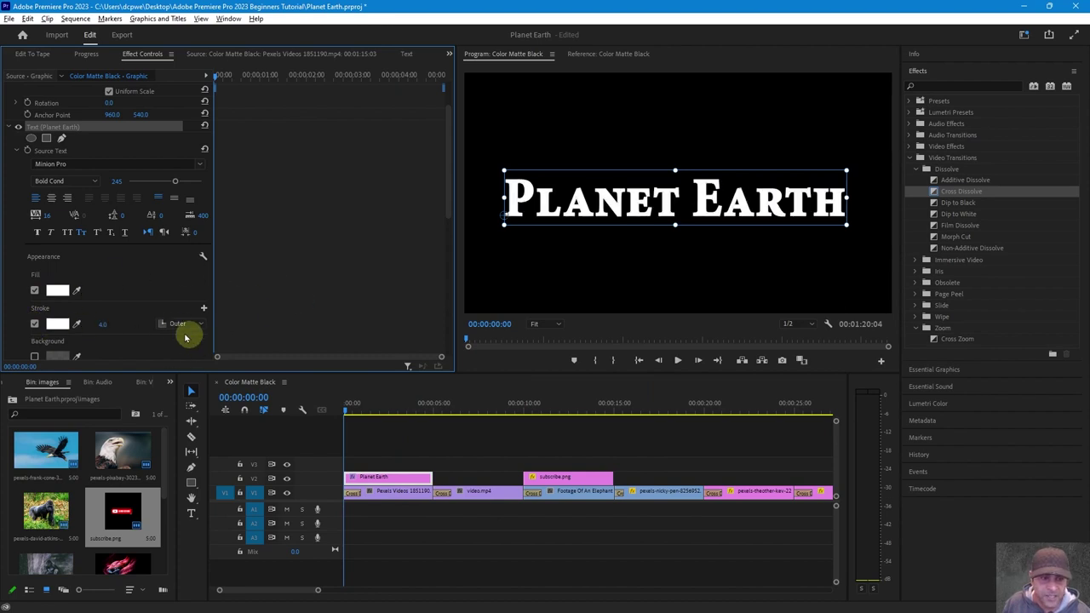
{"action": "left_click", "coordinate": [58, 323]}
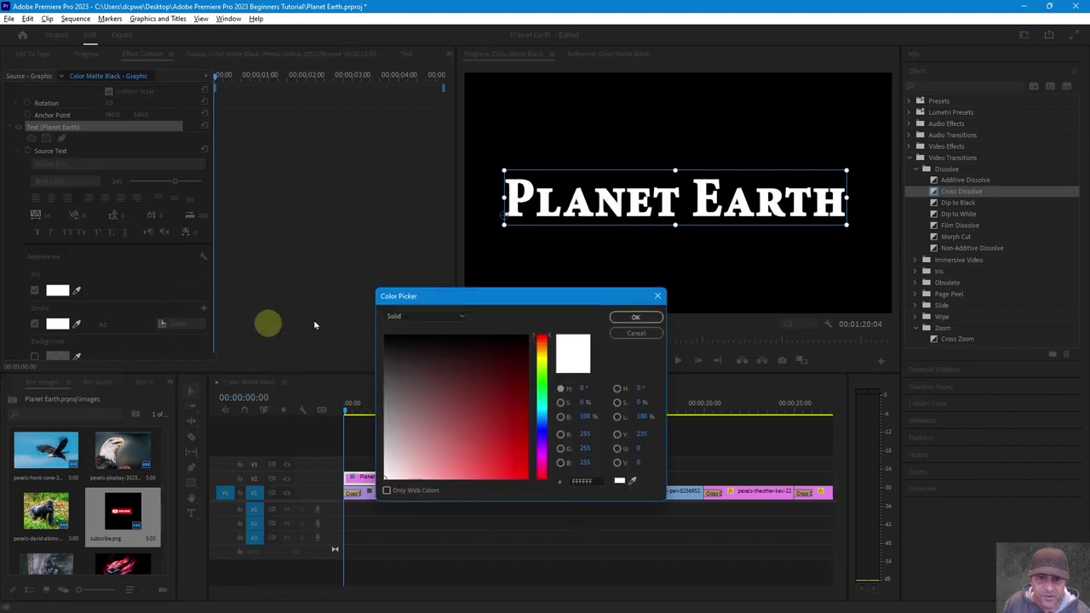
{"action": "left_click_drag", "start_coordinate": [479, 382], "coordinate": [548, 499]}
{"action": "mouse_move", "coordinate": [507, 362]}
{"action": "left_mouse_down"}
{"action": "mouse_move", "coordinate": [451, 357]}
{"action": "mouse_move", "coordinate": [374, 423]}
{"action": "mouse_move", "coordinate": [494, 418]}
{"action": "mouse_move", "coordinate": [470, 404]}
{"action": "left_mouse_up"}
{"action": "mouse_move", "coordinate": [542, 366]}
{"action": "left_mouse_down"}
{"action": "mouse_move", "coordinate": [548, 401]}
{"action": "mouse_move", "coordinate": [547, 380]}
{"action": "left_mouse_up"}
{"action": "mouse_move", "coordinate": [496, 422]}
{"action": "left_mouse_down"}
{"action": "mouse_move", "coordinate": [508, 377]}
{"action": "mouse_move", "coordinate": [493, 437]}
{"action": "mouse_move", "coordinate": [479, 374]}
{"action": "mouse_move", "coordinate": [491, 370]}
{"action": "mouse_move", "coordinate": [498, 391]}
{"action": "left_mouse_up"}
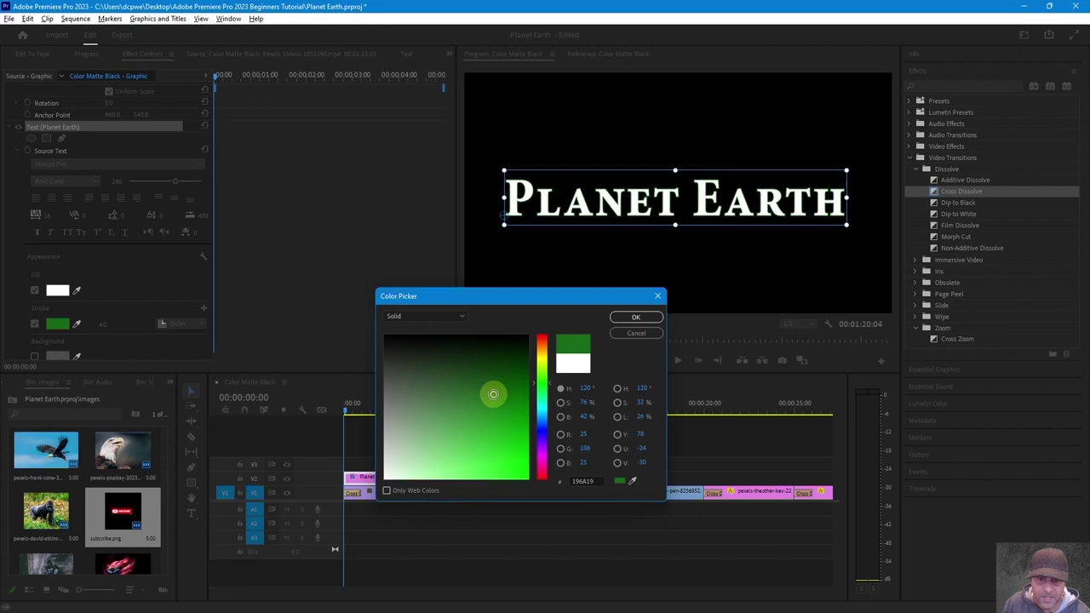
{"action": "left_click", "coordinate": [635, 317]}
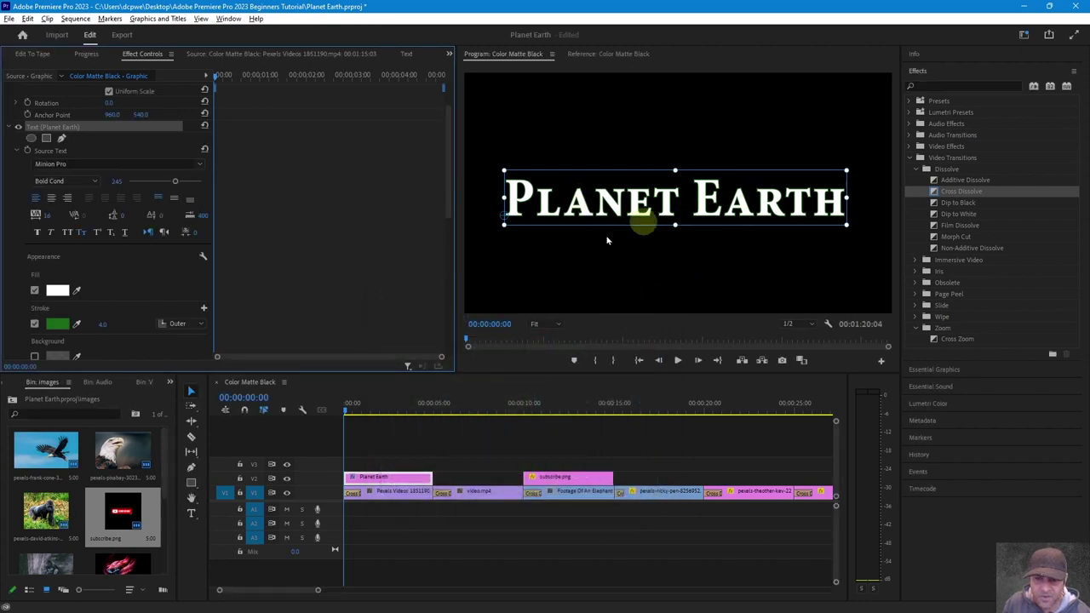
- Set the title's stroke width to 11.0 with the playhead at 00:00:02:00 over the globe footage
{"action": "left_click_drag", "start_coordinate": [353, 414], "coordinate": [380, 413]}
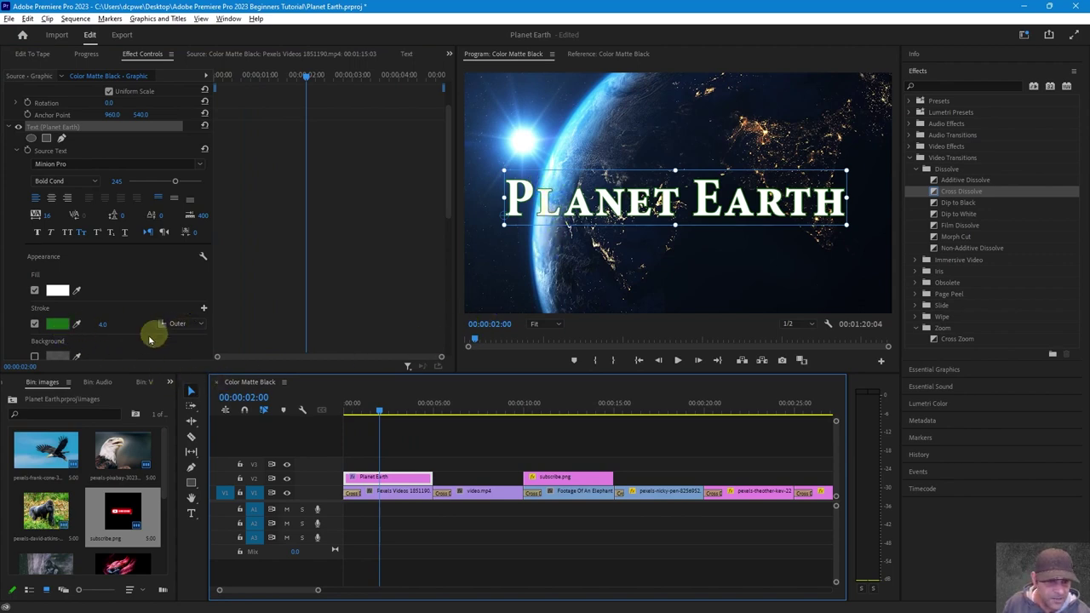
{"action": "mouse_move", "coordinate": [102, 321]}
{"action": "left_mouse_down"}
{"action": "mouse_move", "coordinate": [161, 352]}
{"action": "mouse_move", "coordinate": [120, 348]}
{"action": "mouse_move", "coordinate": [130, 352]}
{"action": "left_mouse_up"}
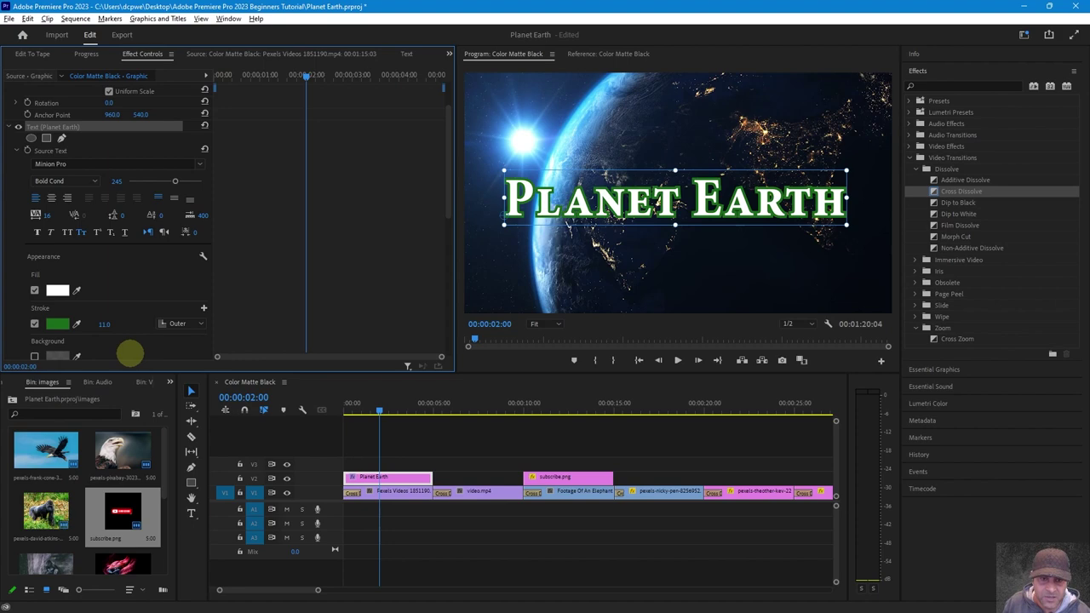
- Try the Inner and Center stroke alignments on the title and set the stroke back to Outer
{"action": "left_click", "coordinate": [177, 324]}
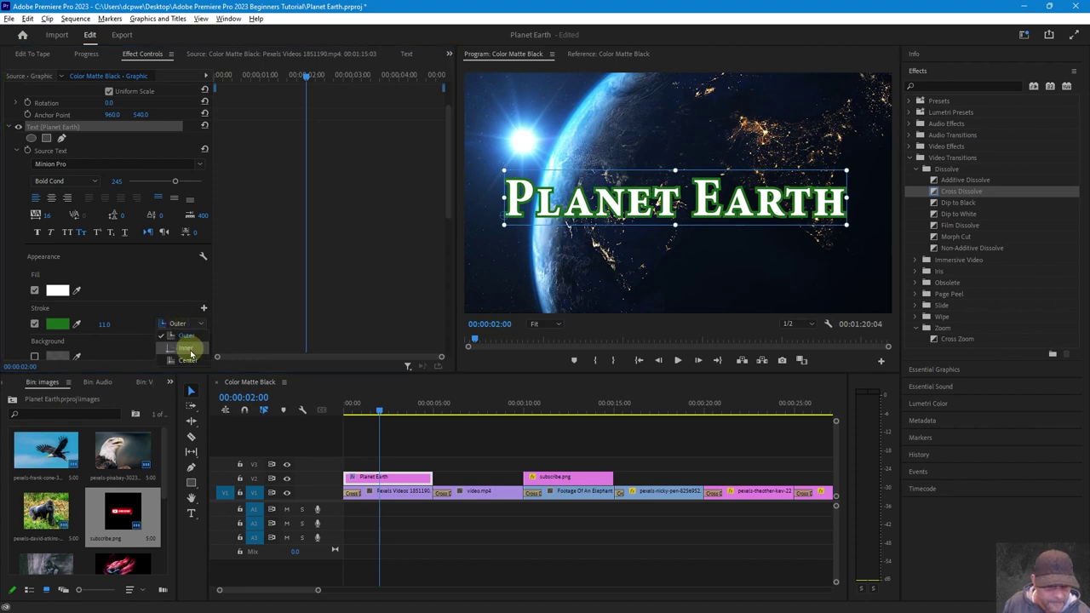
{"action": "left_click", "coordinate": [189, 349]}
{"action": "left_click", "coordinate": [176, 325]}
{"action": "left_click", "coordinate": [191, 364]}
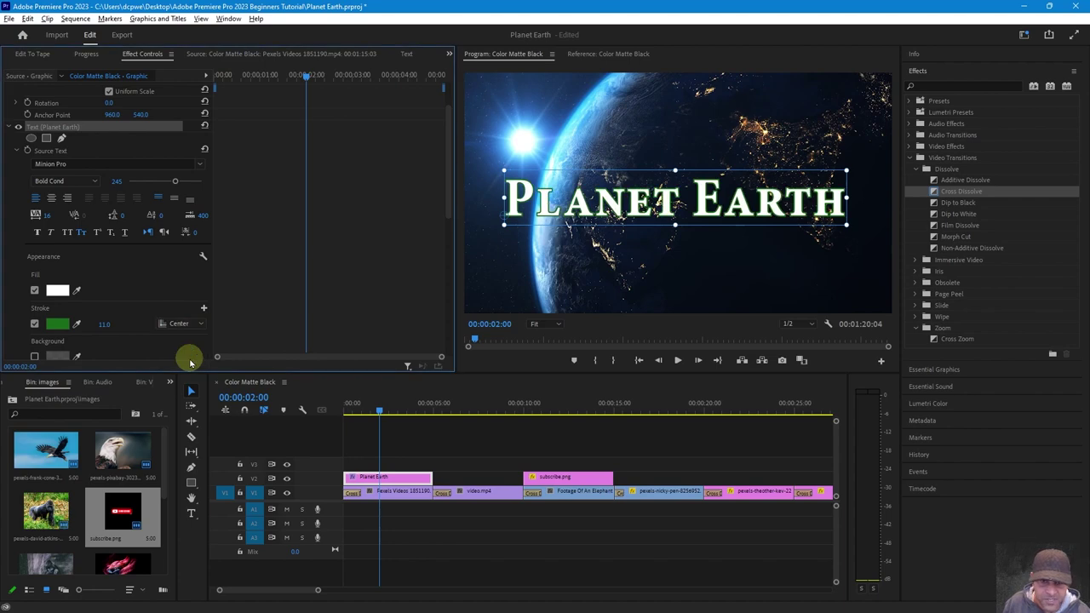
{"action": "left_click", "coordinate": [177, 324]}
{"action": "left_click", "coordinate": [184, 338]}
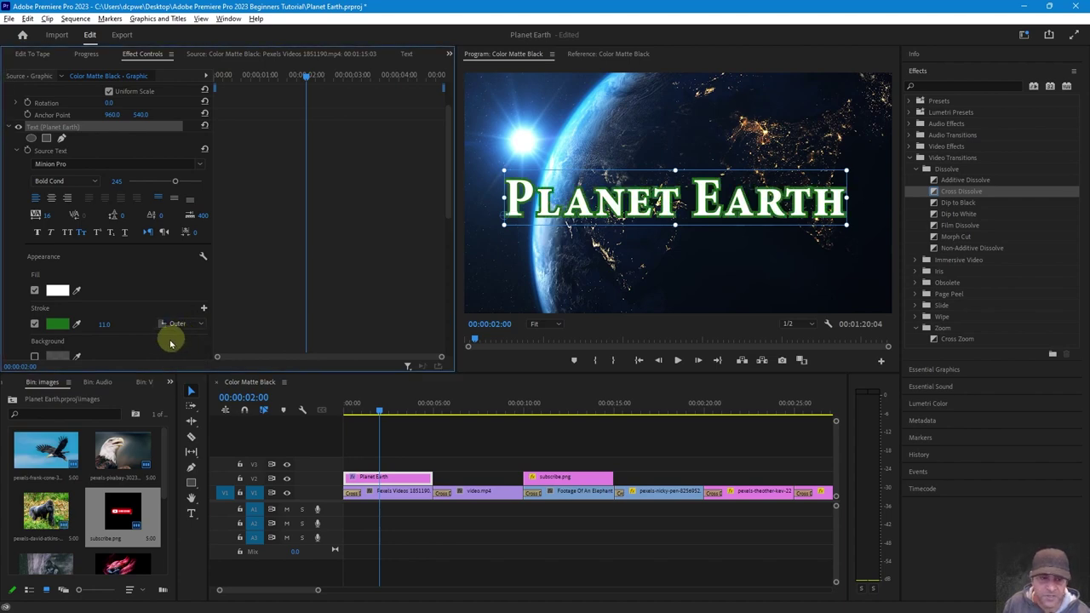
- Toggle the title's green stroke to compare the look, and add two more outer strokes around it
{"action": "left_click", "coordinate": [34, 324]}
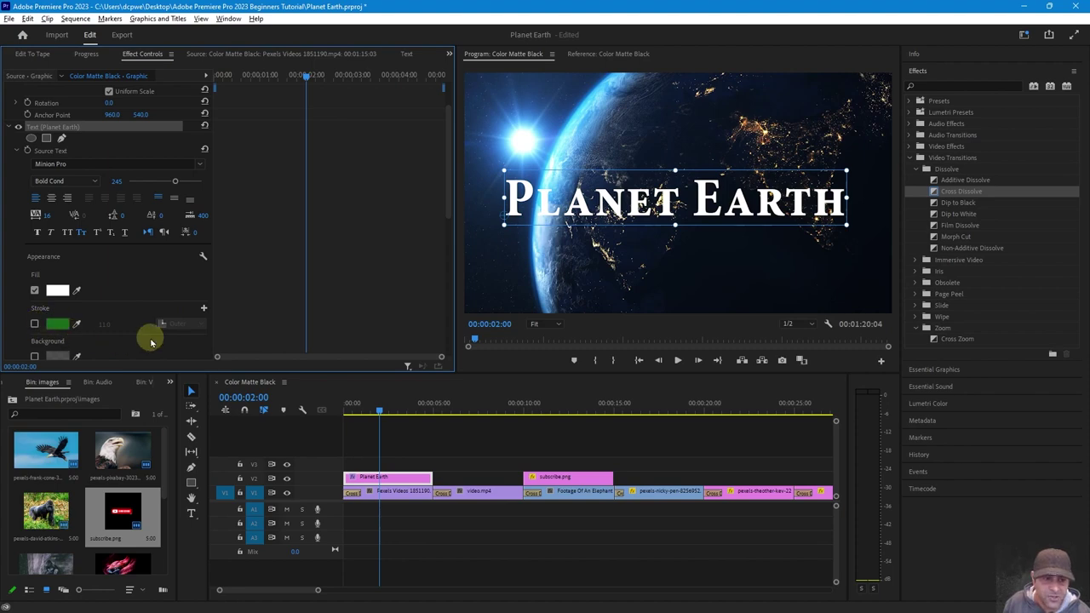
{"action": "scroll", "coordinate": [145, 338], "scroll_direction": "down", "scroll_amount": 1}
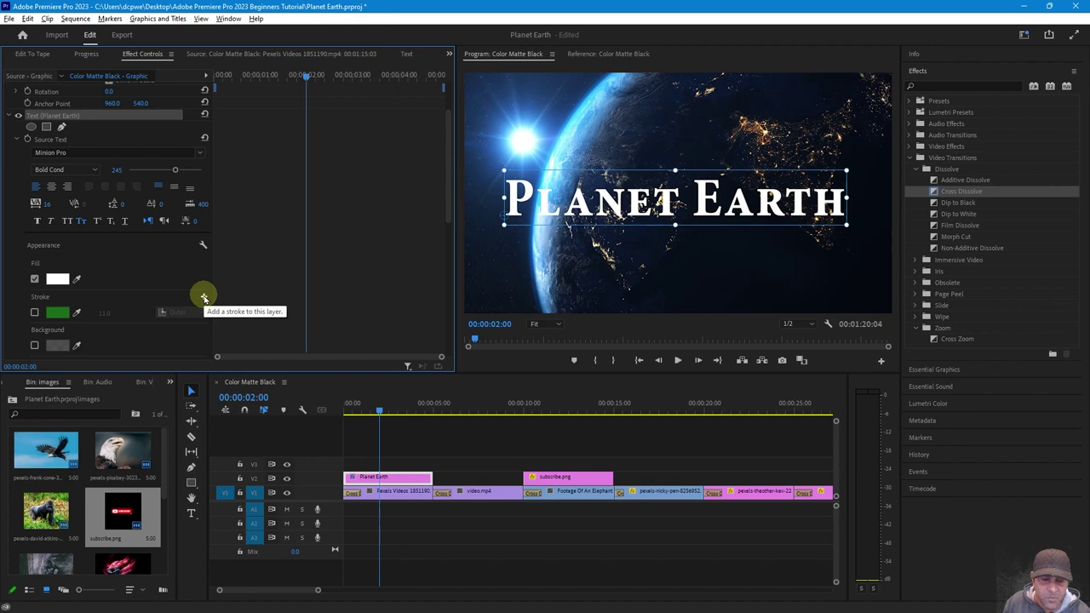
{"action": "left_click", "coordinate": [204, 297]}
{"action": "left_click", "coordinate": [35, 313]}
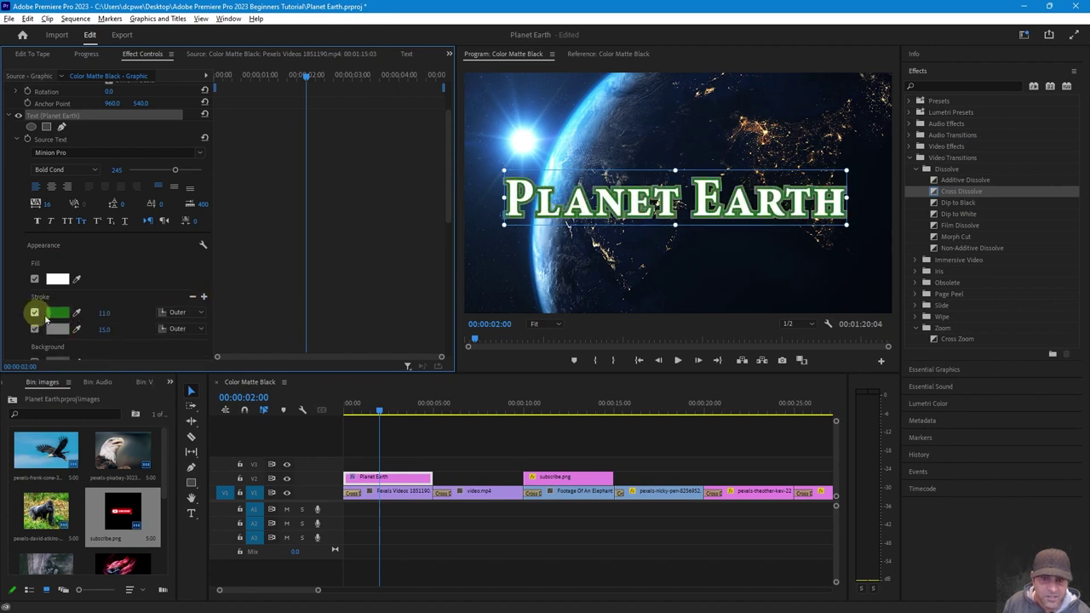
{"action": "left_click", "coordinate": [204, 297]}
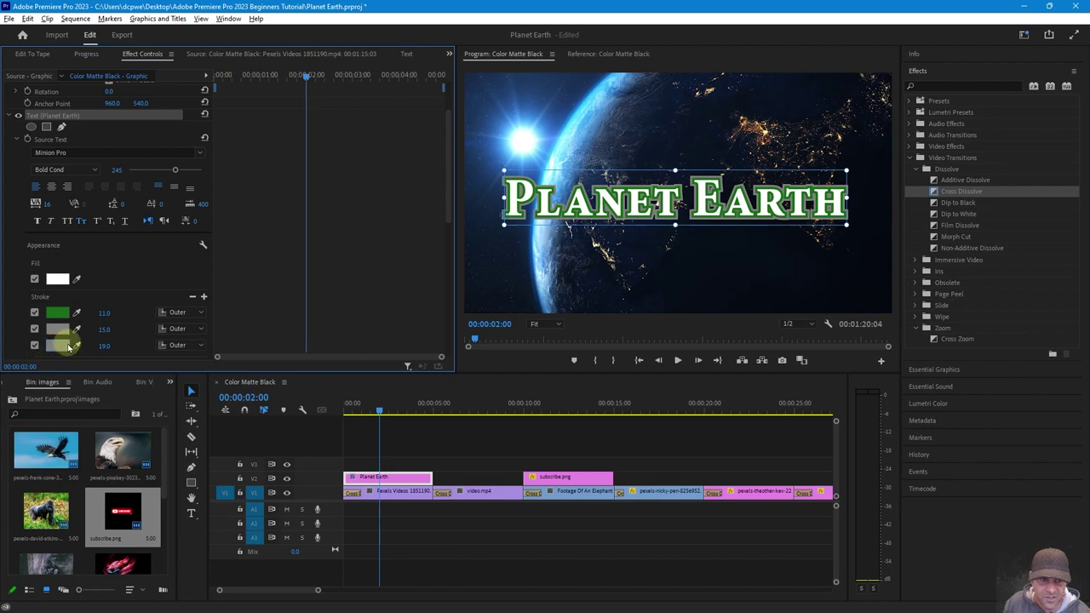
- Colour the title's third, outermost stroke muted red (7B5454)
{"action": "left_click", "coordinate": [68, 345]}
{"action": "left_click", "coordinate": [431, 360]}
{"action": "left_click", "coordinate": [428, 404]}
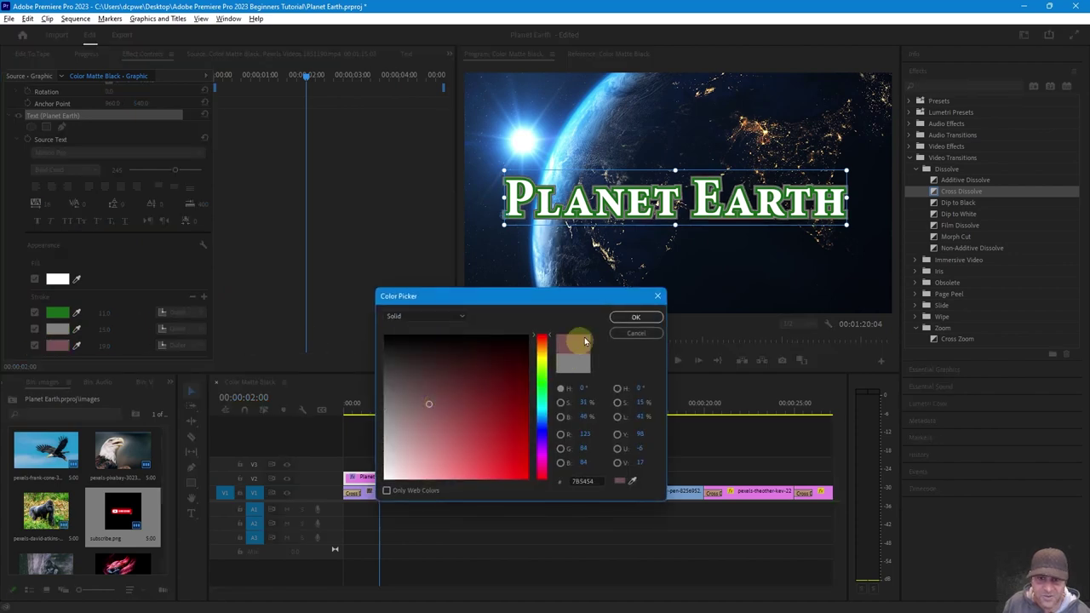
{"action": "left_click", "coordinate": [636, 317]}
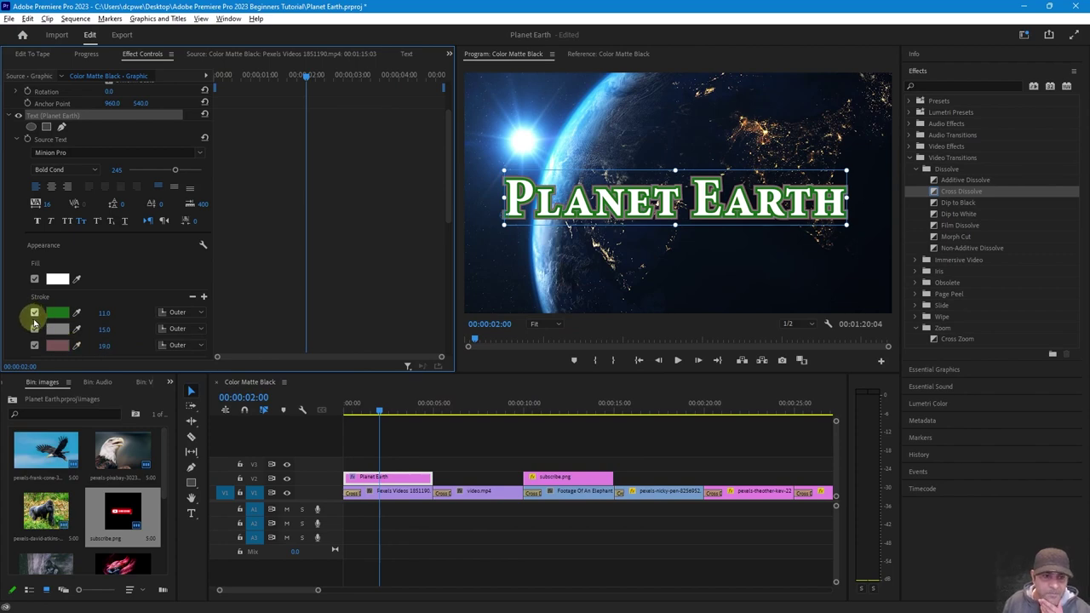
- Turn off all three strokes on the Planet Earth title
{"action": "left_click", "coordinate": [35, 313]}
{"action": "left_click", "coordinate": [35, 346]}
{"action": "left_click", "coordinate": [35, 329]}
- Try a background behind the title with 83% opacity and a corner radius of 64, and turn it off
{"action": "scroll", "coordinate": [35, 324], "scroll_direction": "down", "scroll_amount": 3}
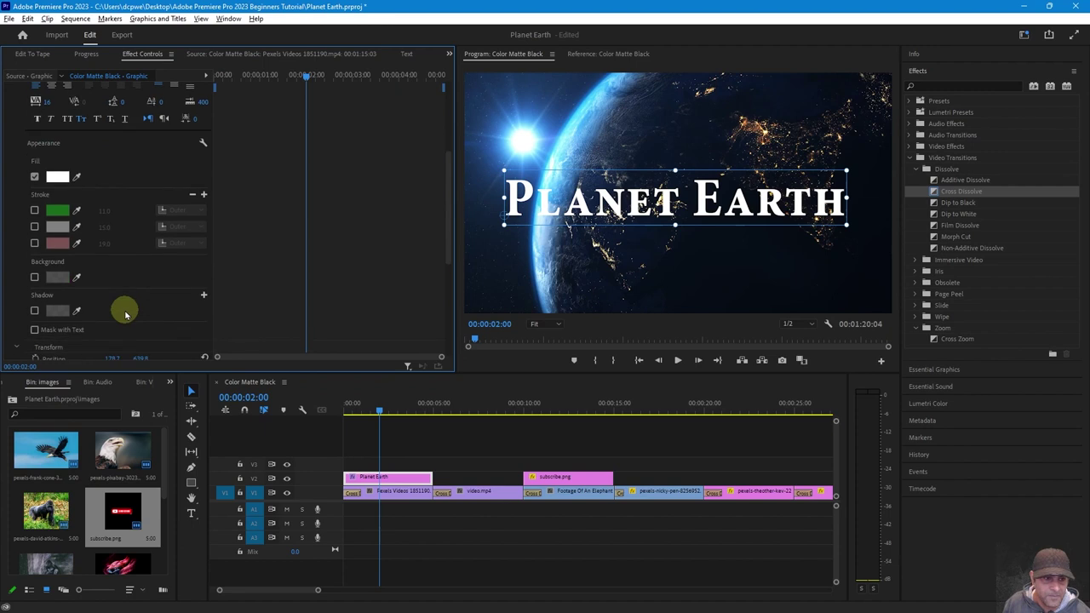
{"action": "left_click", "coordinate": [35, 278]}
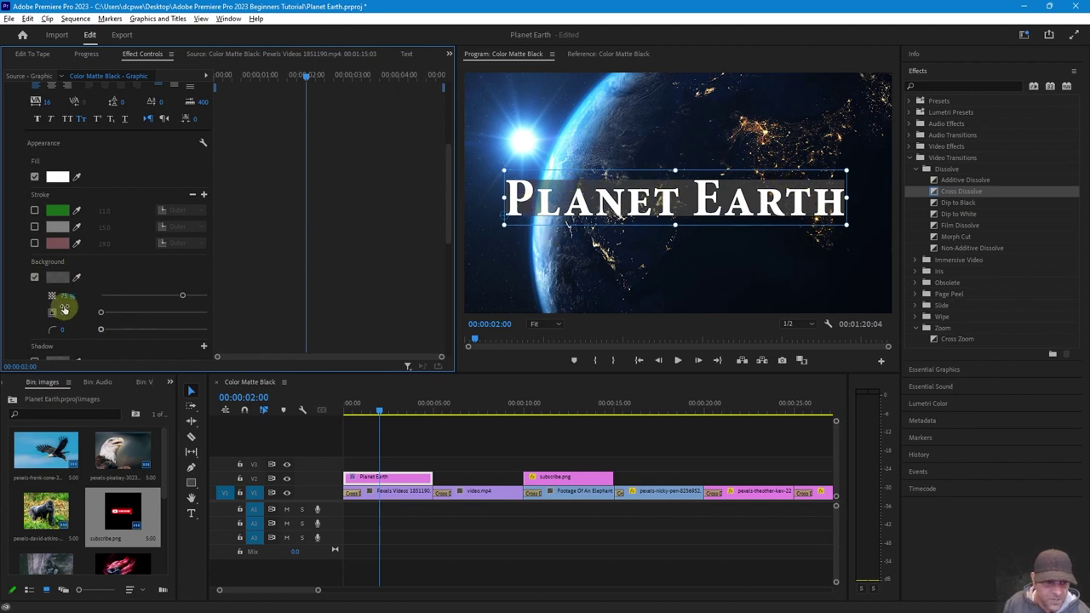
{"action": "mouse_move", "coordinate": [181, 295]}
{"action": "left_mouse_down"}
{"action": "mouse_move", "coordinate": [134, 295]}
{"action": "mouse_move", "coordinate": [191, 295]}
{"action": "left_mouse_up"}
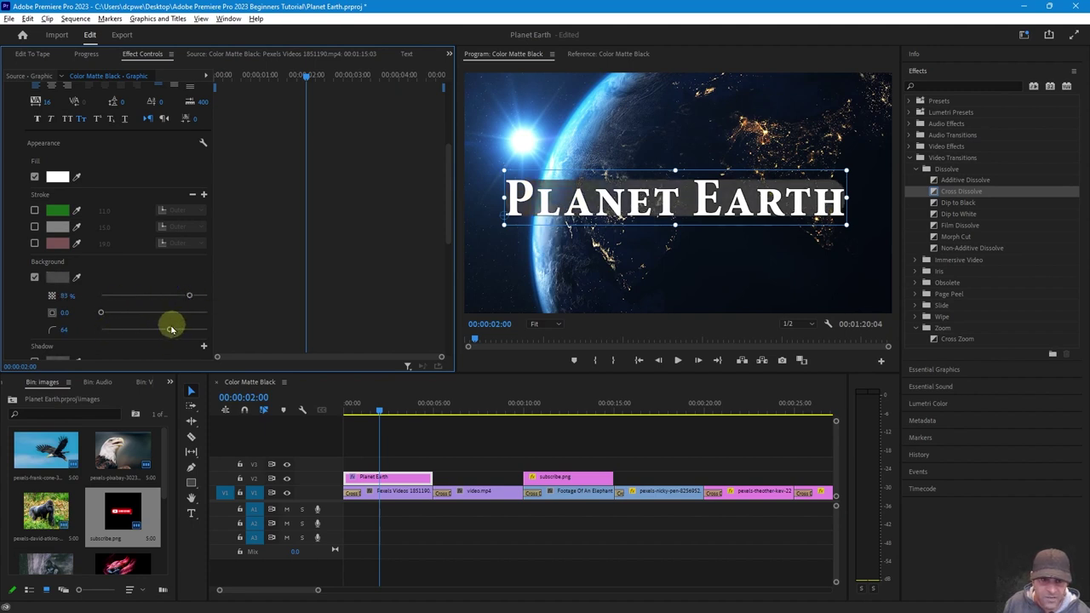
{"action": "left_click", "coordinate": [34, 277]}
- Try a shadow on the title text with the default settings and turn it off
{"action": "scroll", "coordinate": [119, 271], "scroll_direction": "down", "scroll_amount": 2}
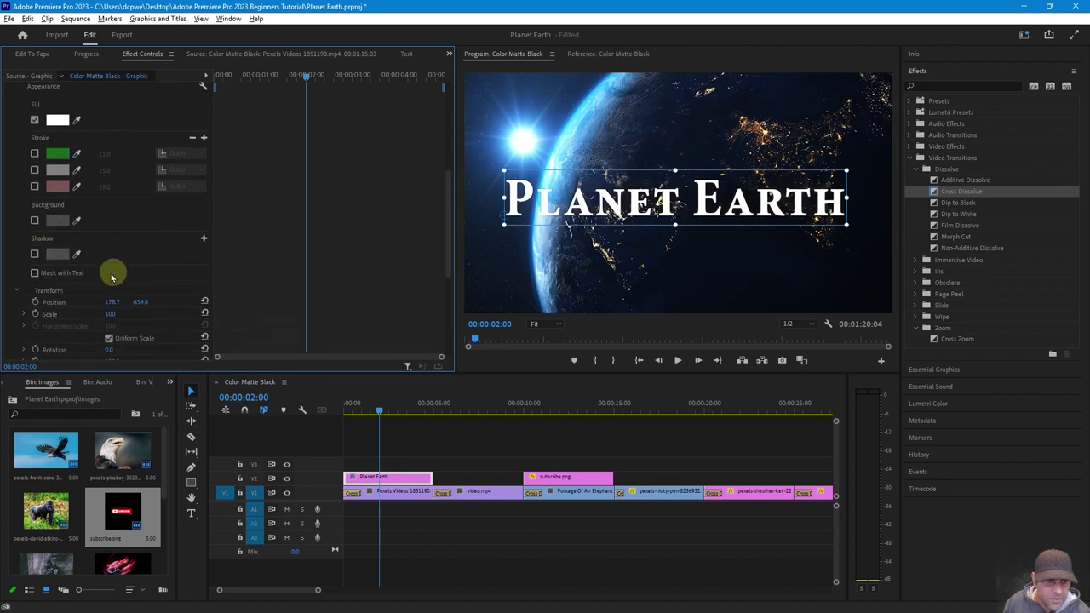
{"action": "left_click", "coordinate": [35, 254]}
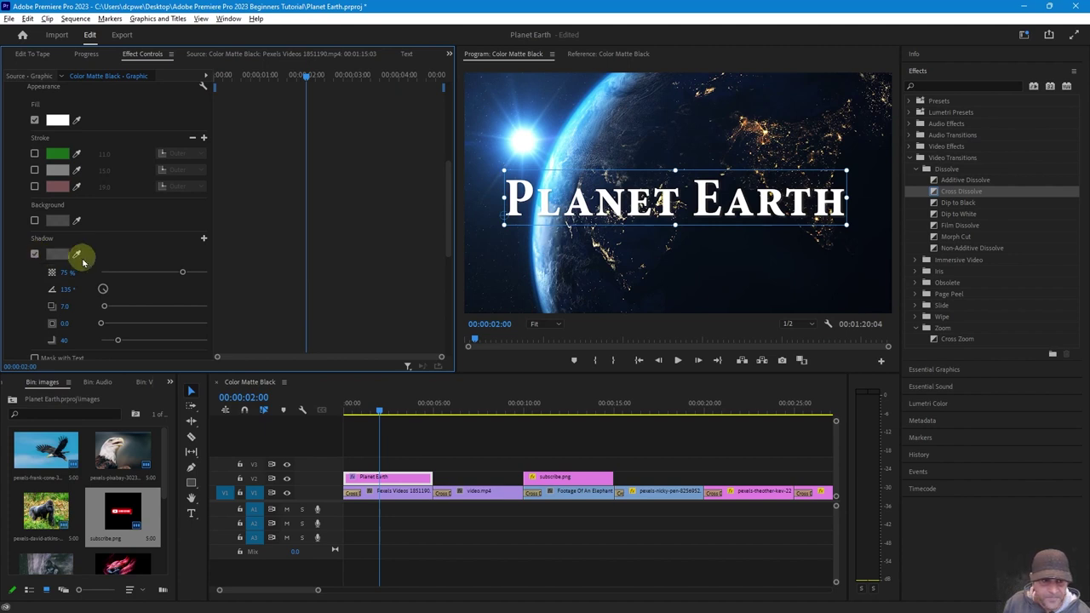
{"action": "left_click", "coordinate": [35, 254]}
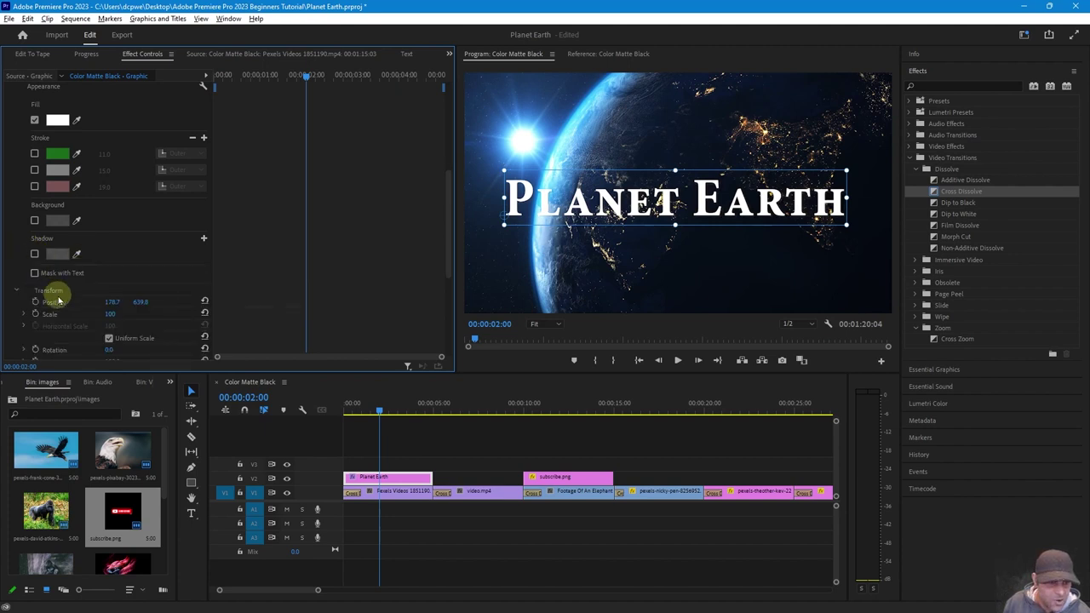
{"action": "scroll", "coordinate": [63, 309], "scroll_direction": "down", "scroll_amount": 1}
{"action": "scroll", "coordinate": [103, 300], "scroll_direction": "up", "scroll_amount": 3}
{"action": "scroll", "coordinate": [126, 299], "scroll_direction": "up", "scroll_amount": 5}
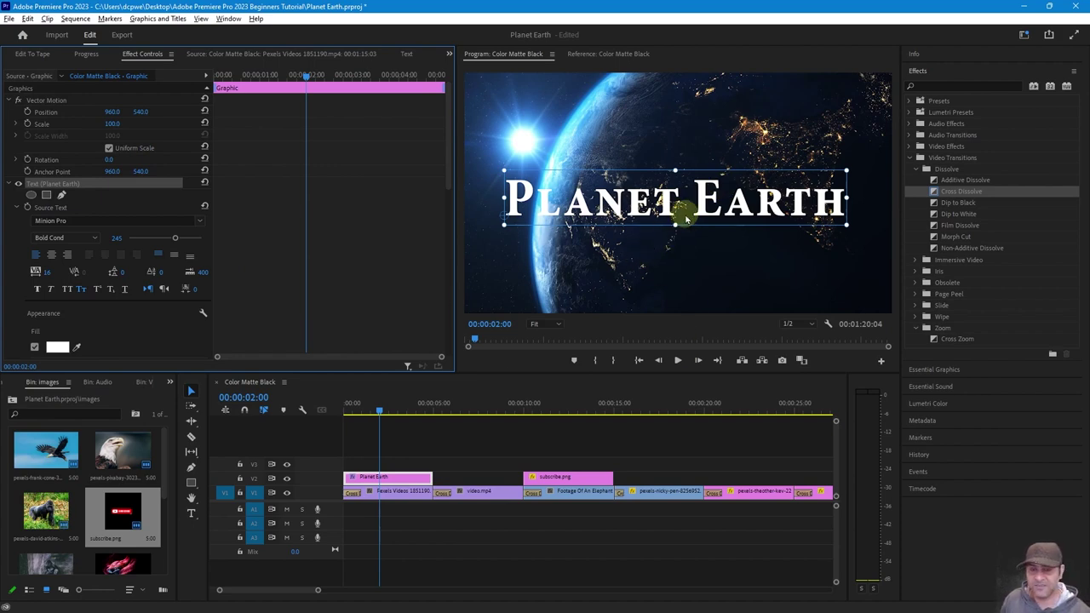
- Try rotating the Planet Earth title clockwise in the preview and undo the rotation
{"action": "left_click", "coordinate": [508, 223]}
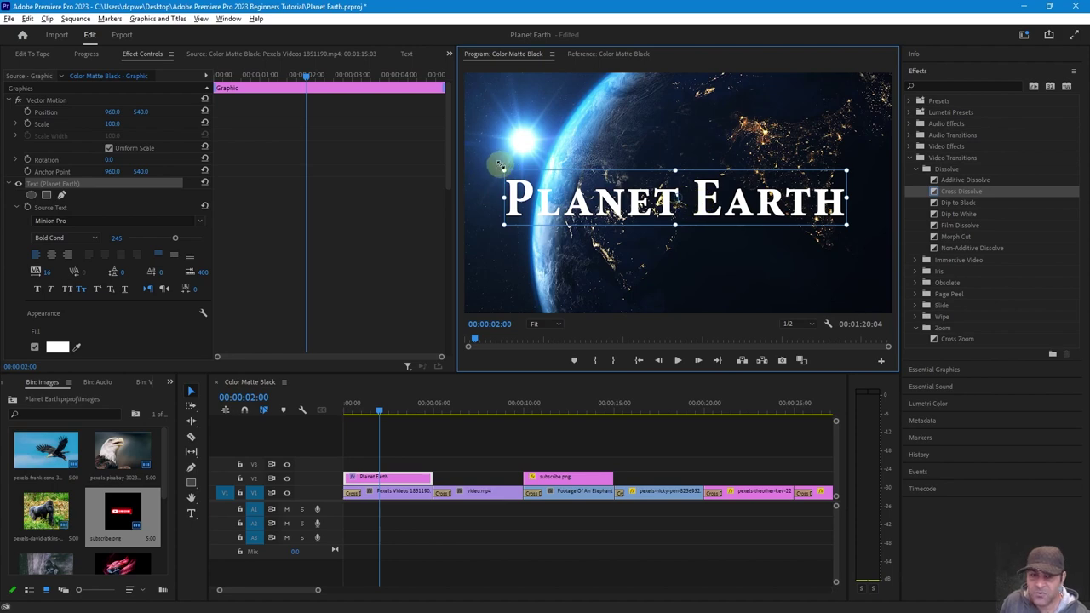
{"action": "left_click_drag", "start_coordinate": [500, 163], "coordinate": [500, 142]}
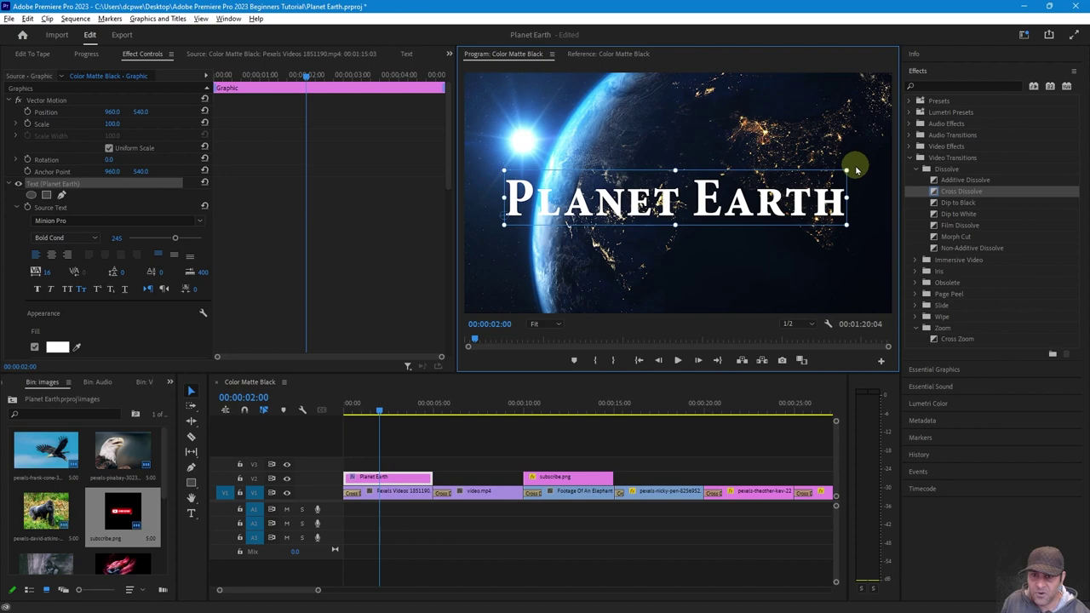
{"action": "left_click_drag", "start_coordinate": [850, 162], "coordinate": [822, 121]}
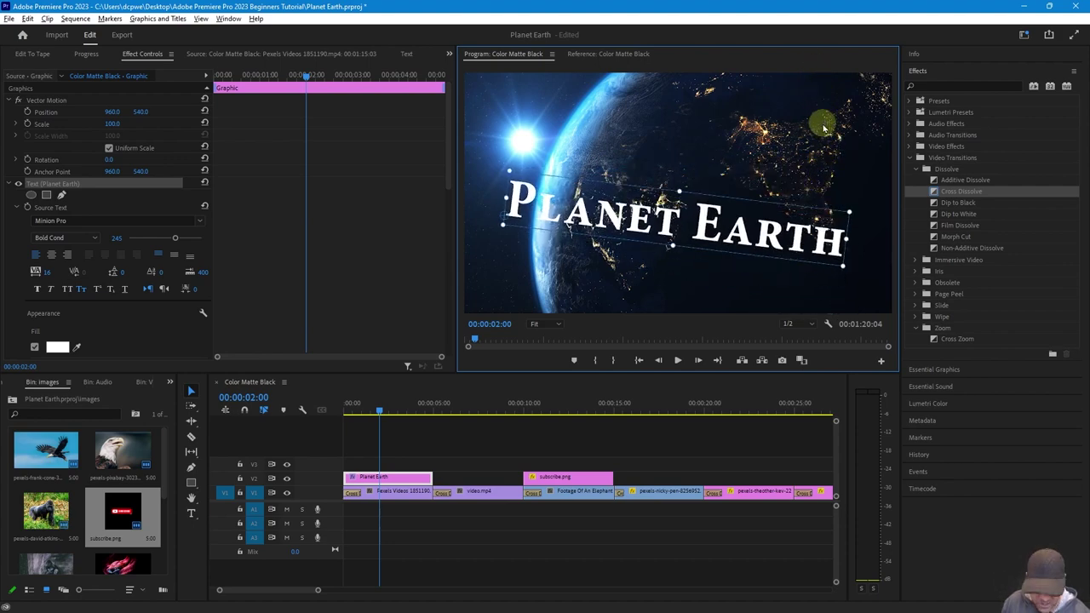
{"action": "left_click_drag", "start_coordinate": [823, 129], "coordinate": [823, 128]}
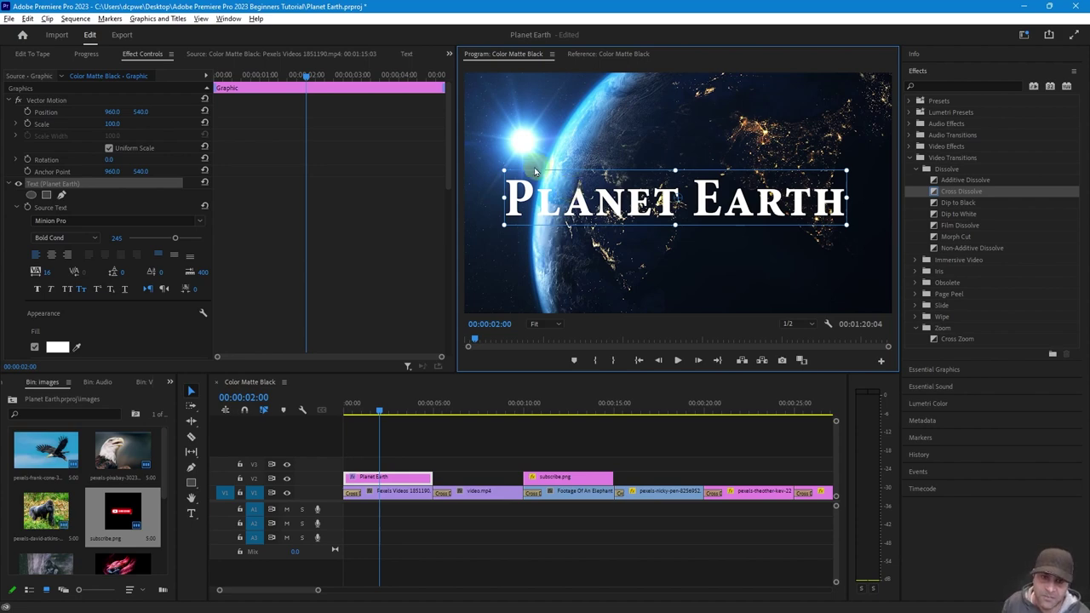
- Centre the title in the frame and trim its clip's start to 00:00:01:00, at the end of the opening cross dissolve
{"action": "mouse_move", "coordinate": [542, 202]}
{"action": "left_mouse_down"}
{"action": "mouse_move", "coordinate": [543, 180]}
{"action": "mouse_move", "coordinate": [546, 205]}
{"action": "left_mouse_up"}
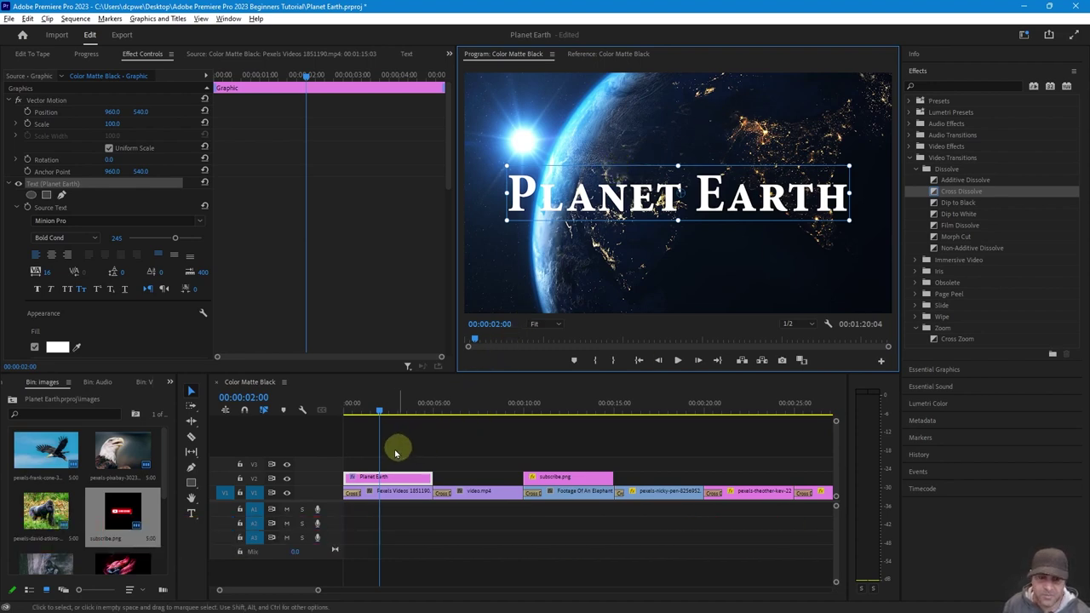
{"action": "left_click_drag", "start_coordinate": [381, 409], "coordinate": [346, 418]}
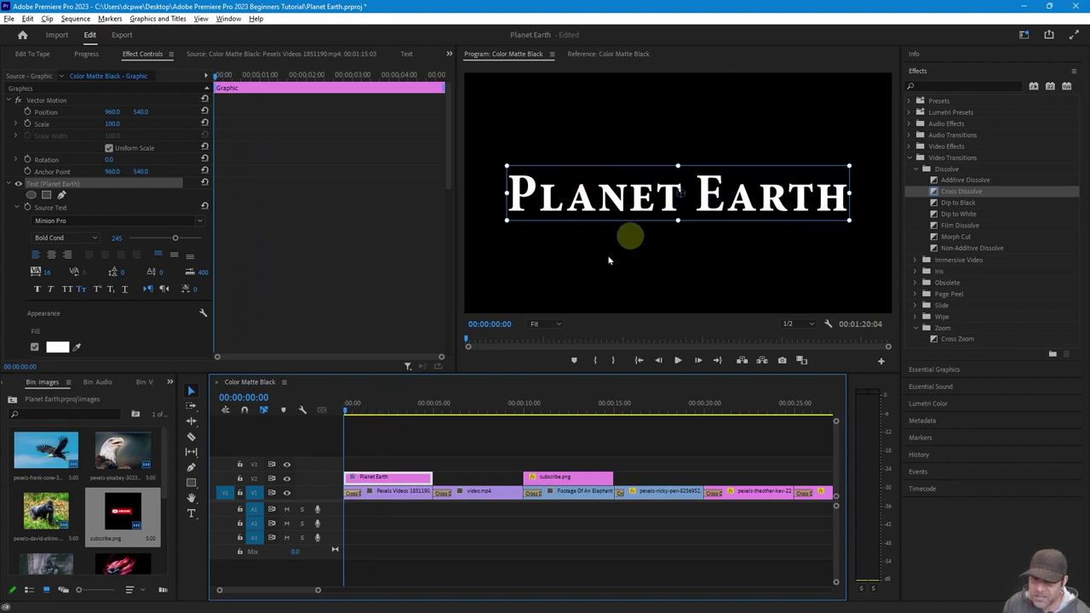
{"action": "left_click_drag", "start_coordinate": [347, 414], "coordinate": [363, 429]}
{"action": "left_click_drag", "start_coordinate": [319, 592], "coordinate": [288, 591]}
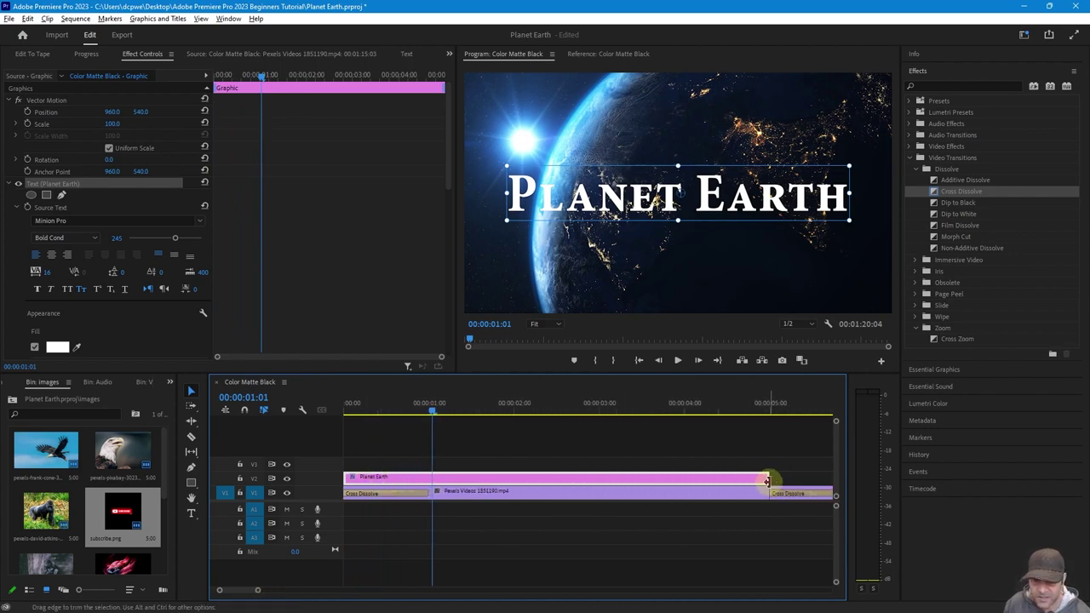
{"action": "left_click_drag", "start_coordinate": [432, 419], "coordinate": [431, 420]}
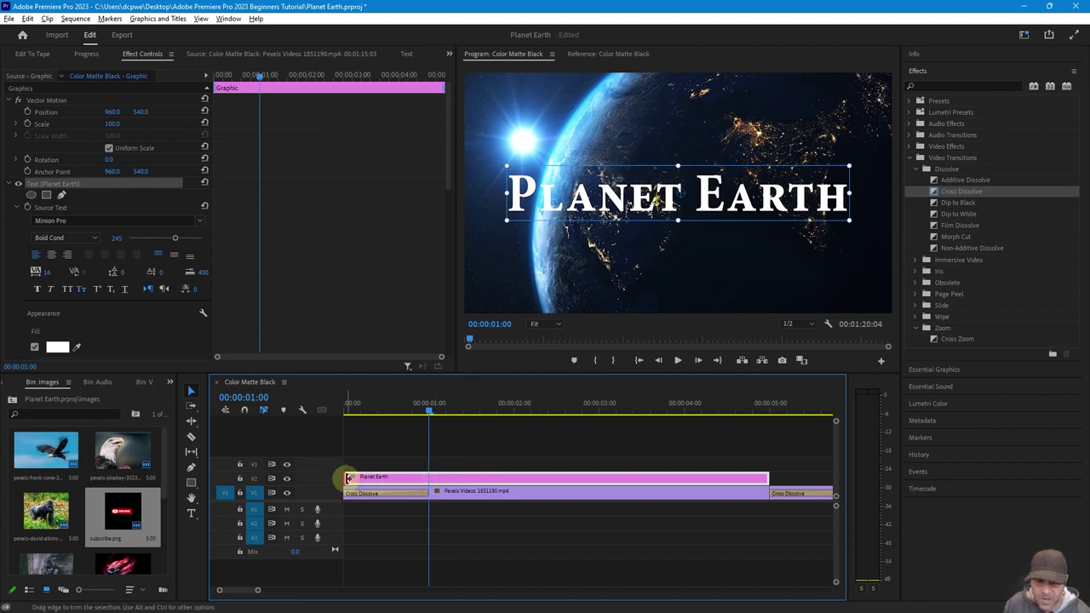
{"action": "left_click_drag", "start_coordinate": [348, 478], "coordinate": [430, 484]}
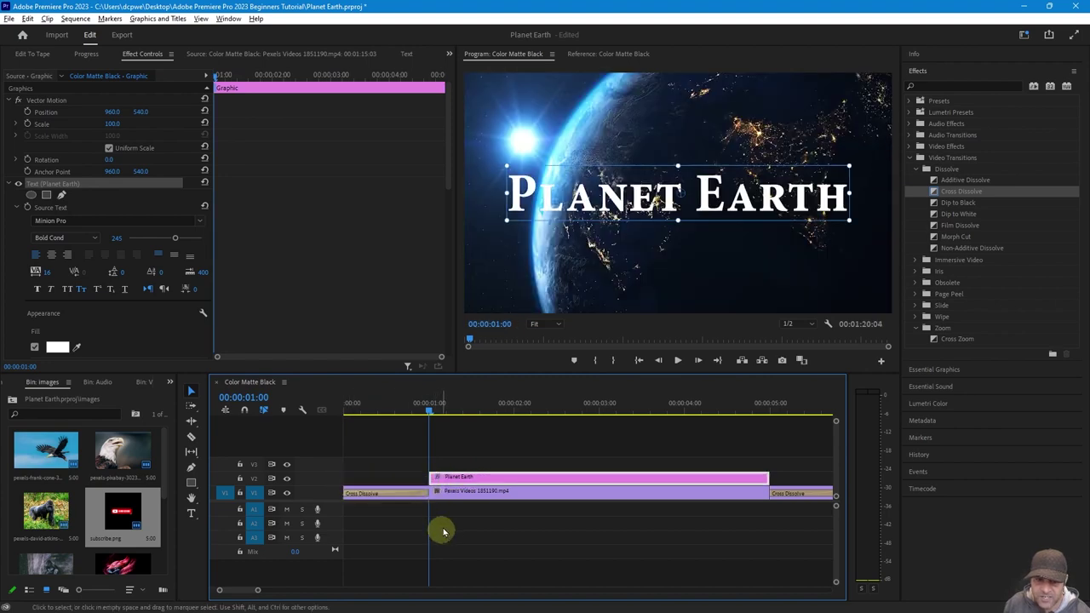
- Trim the end of the Planet Earth title clip to 00:00:04:00
{"action": "left_click_drag", "start_coordinate": [429, 411], "coordinate": [772, 488]}
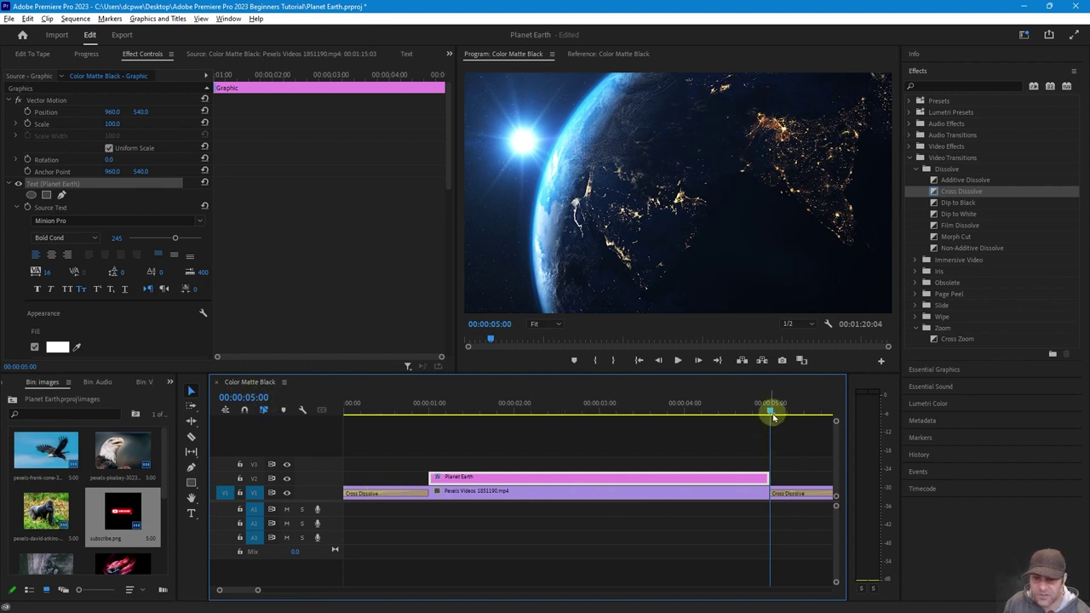
{"action": "left_click_drag", "start_coordinate": [771, 415], "coordinate": [686, 415]}
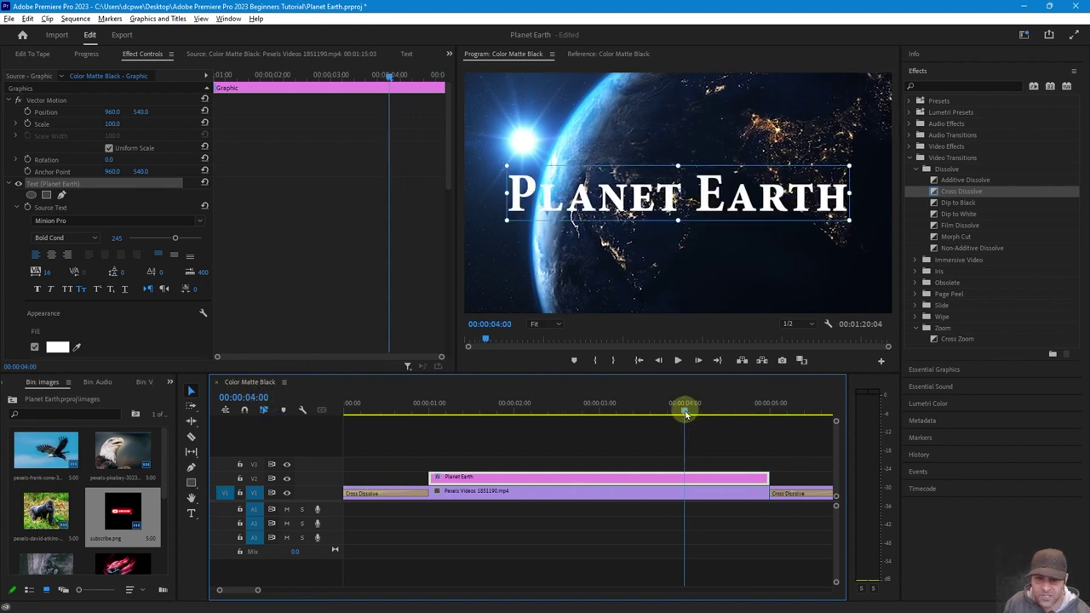
{"action": "left_click_drag", "start_coordinate": [766, 472], "coordinate": [686, 477]}
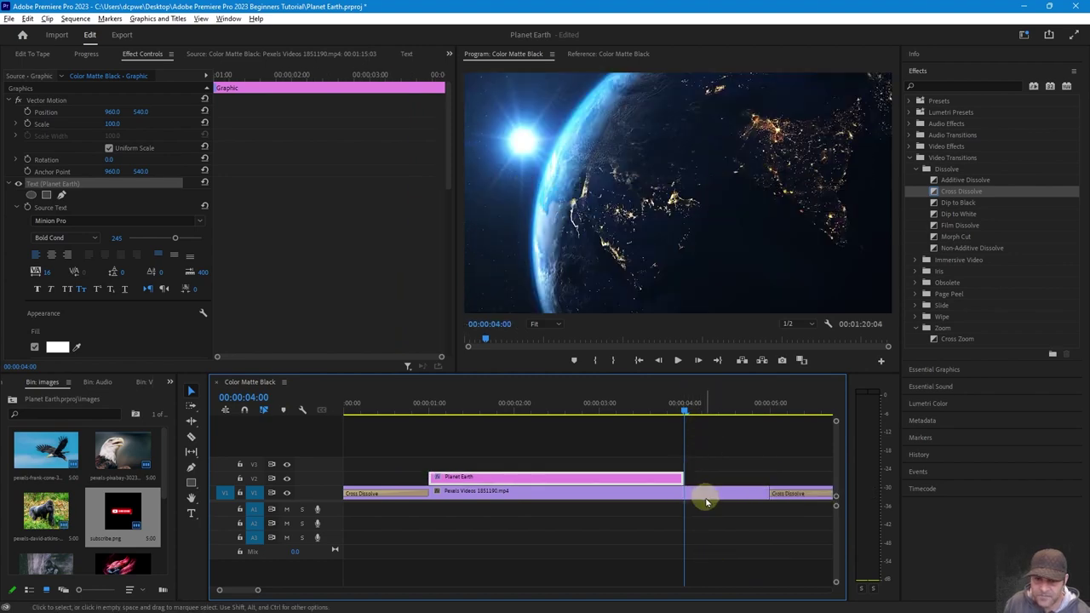
- Place the playhead at 00:00:02:00 and collapse the title's Text, Motion and Opacity groups, leaving the Vector Motion rotation at 0.0°
{"action": "left_click_drag", "start_coordinate": [685, 417], "coordinate": [499, 503]}
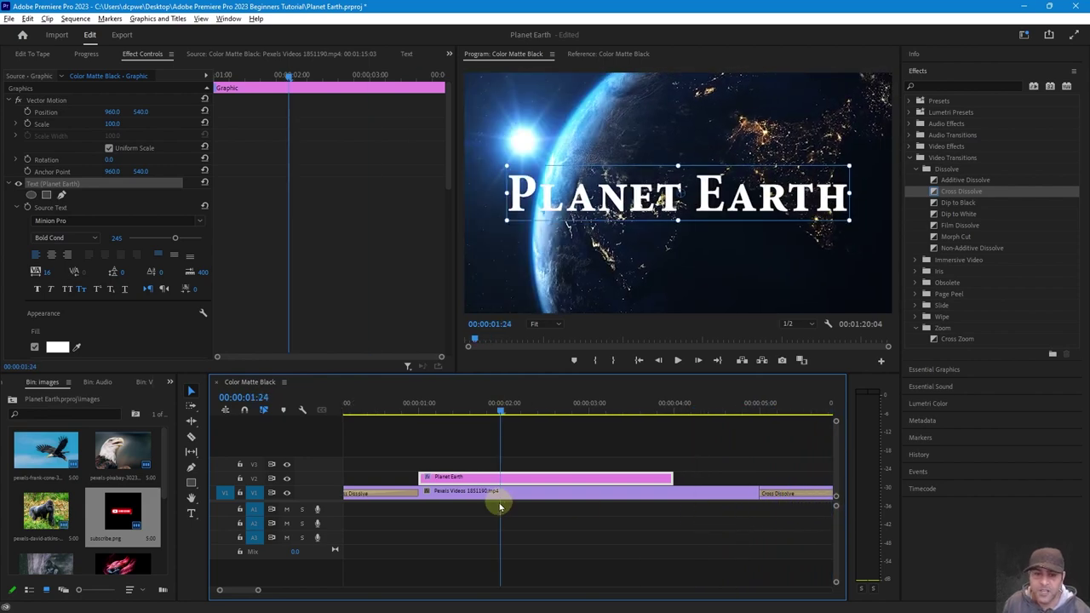
{"action": "mouse_move", "coordinate": [500, 407]}
{"action": "left_mouse_down"}
{"action": "mouse_move", "coordinate": [445, 406]}
{"action": "mouse_move", "coordinate": [504, 407]}
{"action": "left_mouse_up"}
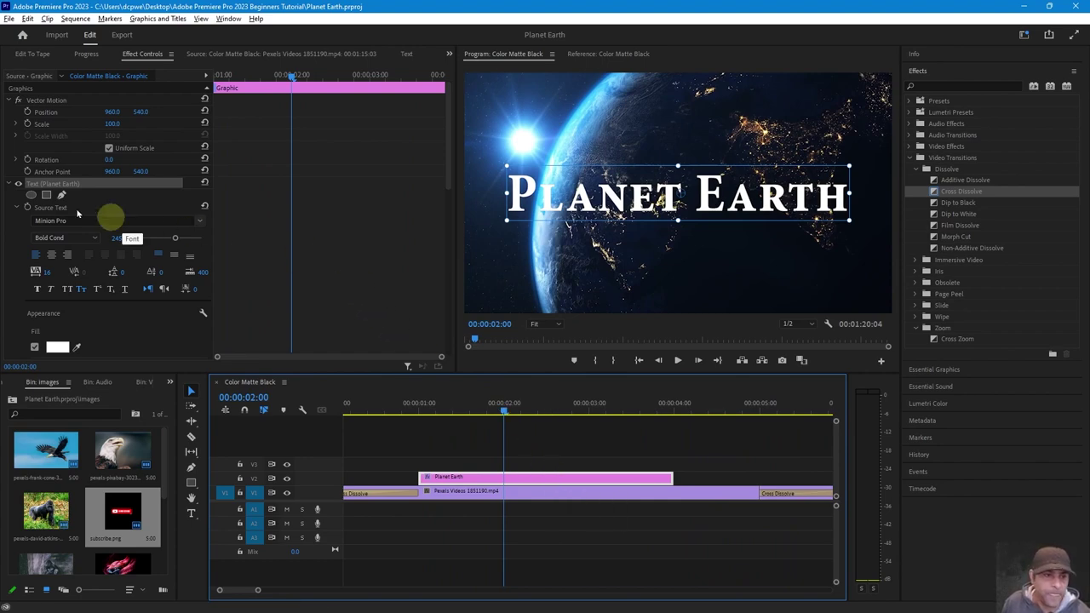
{"action": "left_click", "coordinate": [8, 184]}
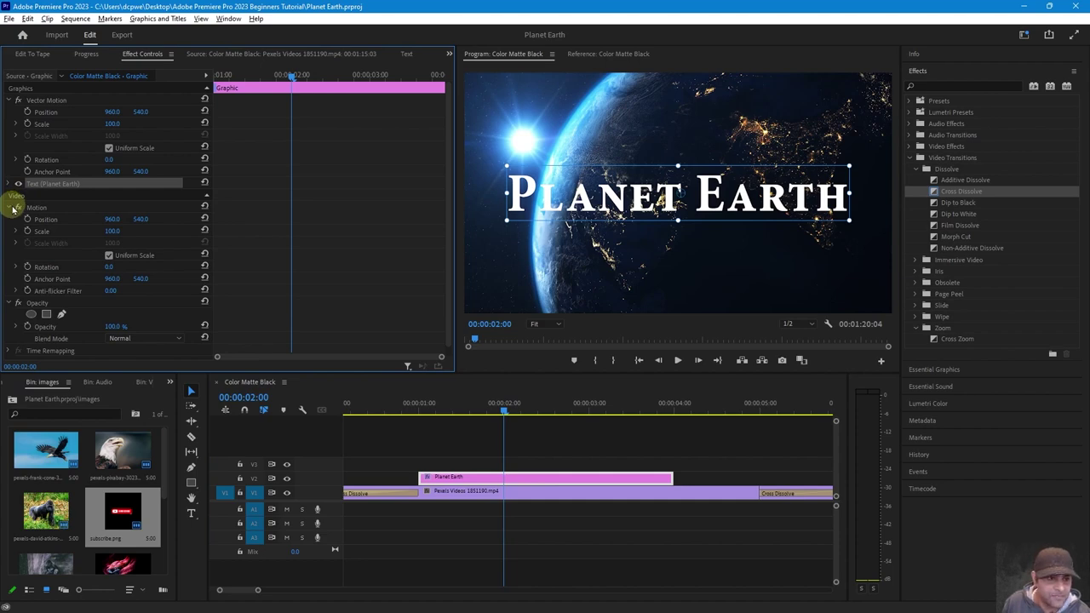
{"action": "left_click", "coordinate": [10, 208]}
{"action": "left_click", "coordinate": [10, 220]}
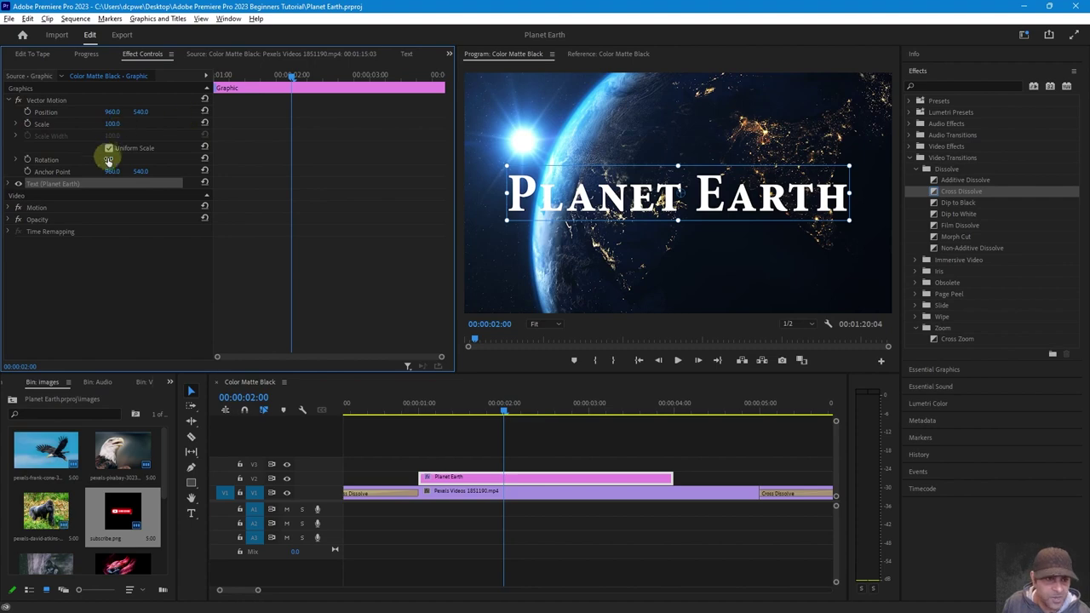
{"action": "left_click_drag", "start_coordinate": [109, 162], "coordinate": [119, 154]}
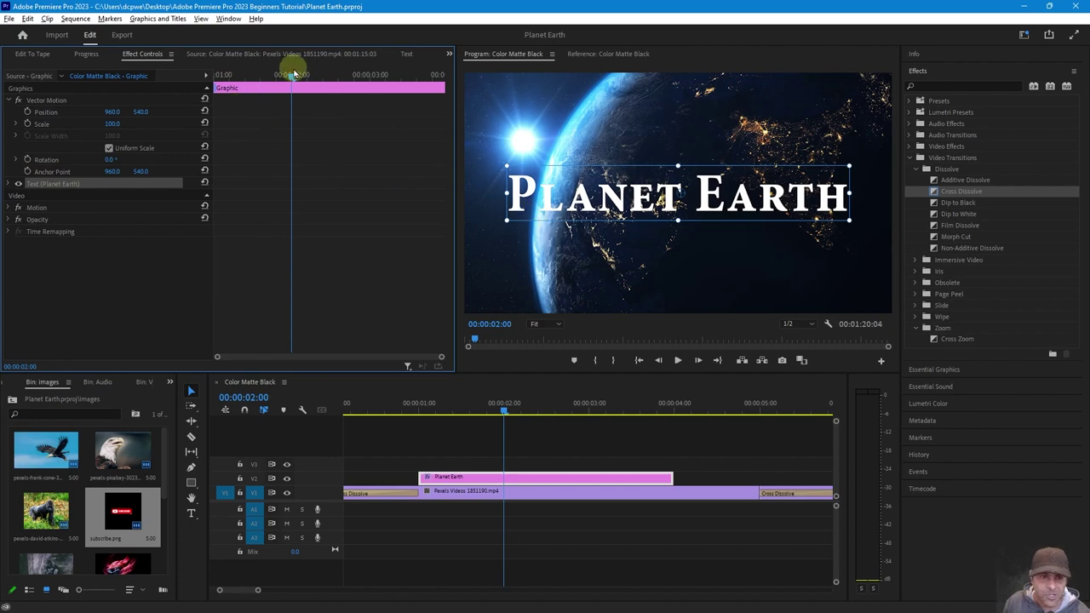
- Add starting Vector Motion keyframes for the title's position (960, 540) and scale (100) at 00:00:01:00
{"action": "left_click_drag", "start_coordinate": [291, 76], "coordinate": [209, 88]}
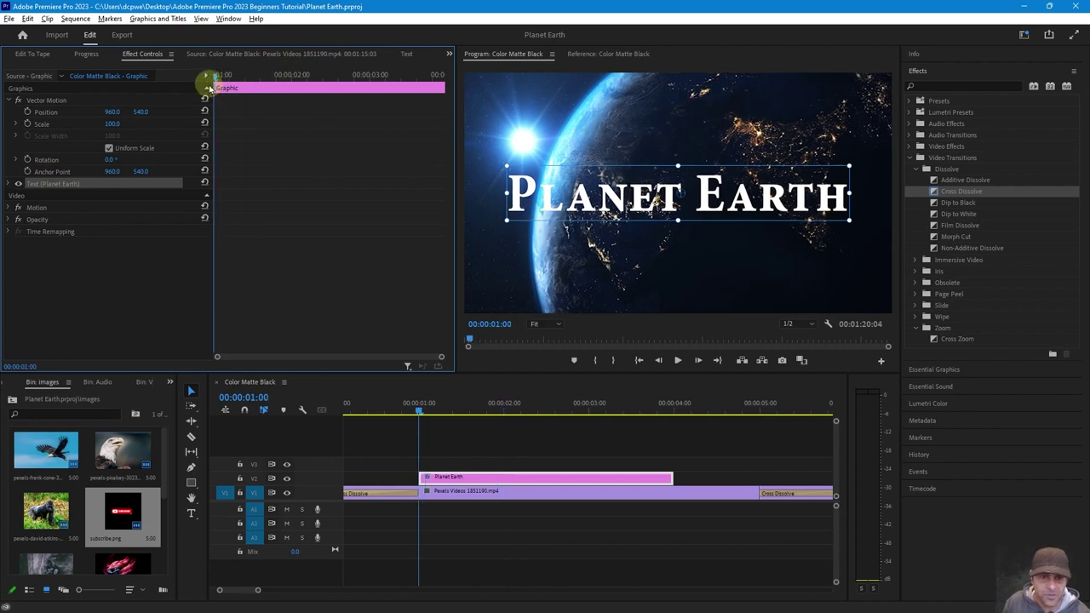
{"action": "left_click", "coordinate": [27, 113]}
{"action": "left_click", "coordinate": [27, 124]}
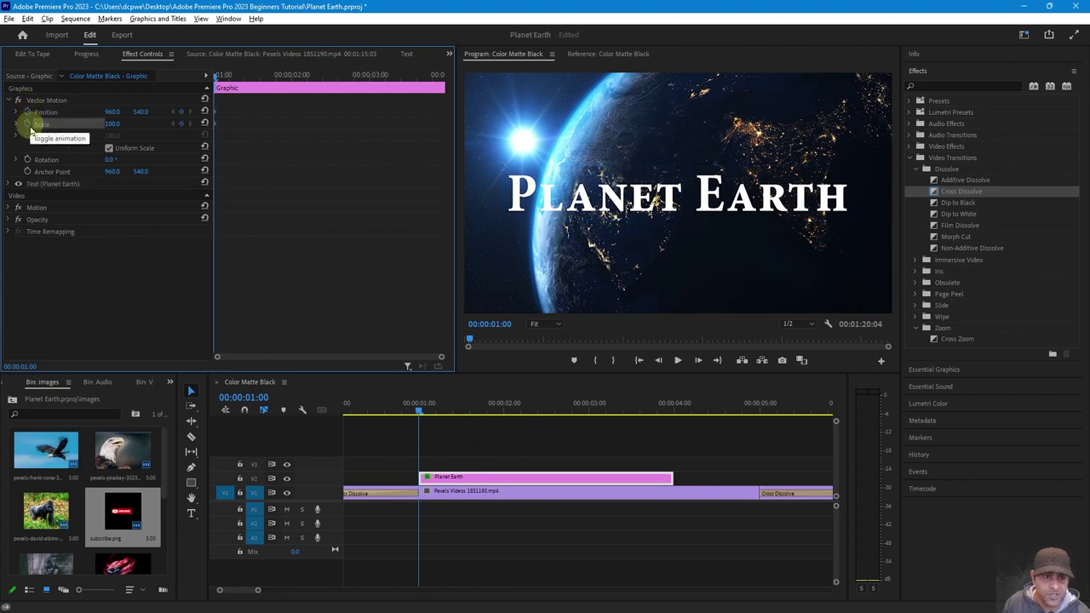
- Start the title's rotation keyframes at 00:00:01:00, and add Vector Motion position, scale and rotation keyframes at 00:00:02:12
{"action": "left_click", "coordinate": [28, 160]}
{"action": "left_click_drag", "start_coordinate": [210, 99], "coordinate": [331, 102]}
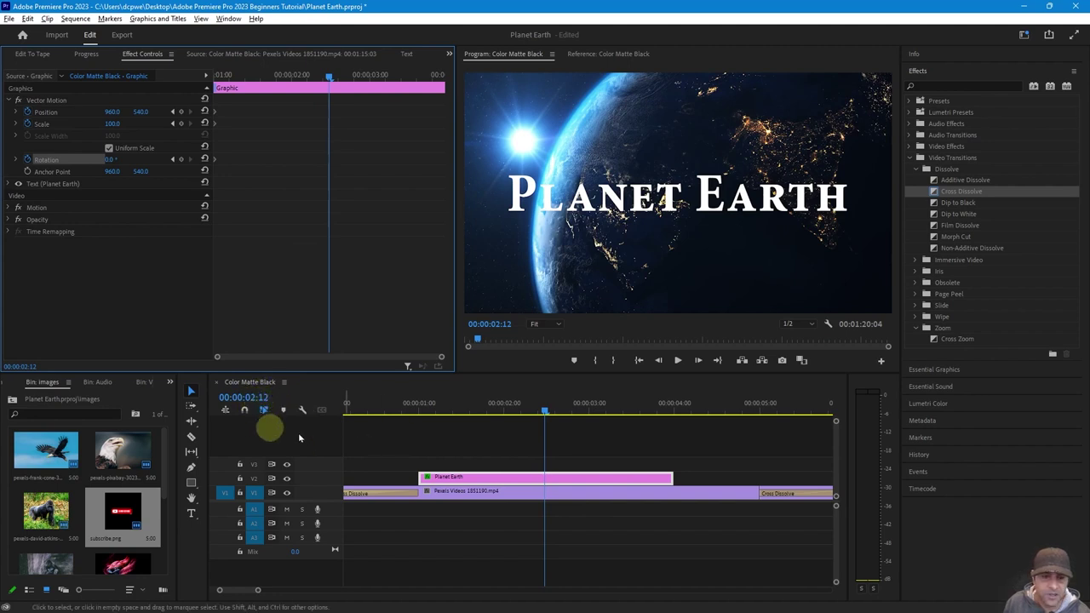
{"action": "left_click", "coordinate": [180, 111]}
{"action": "left_click", "coordinate": [180, 123]}
{"action": "left_click", "coordinate": [181, 159]}
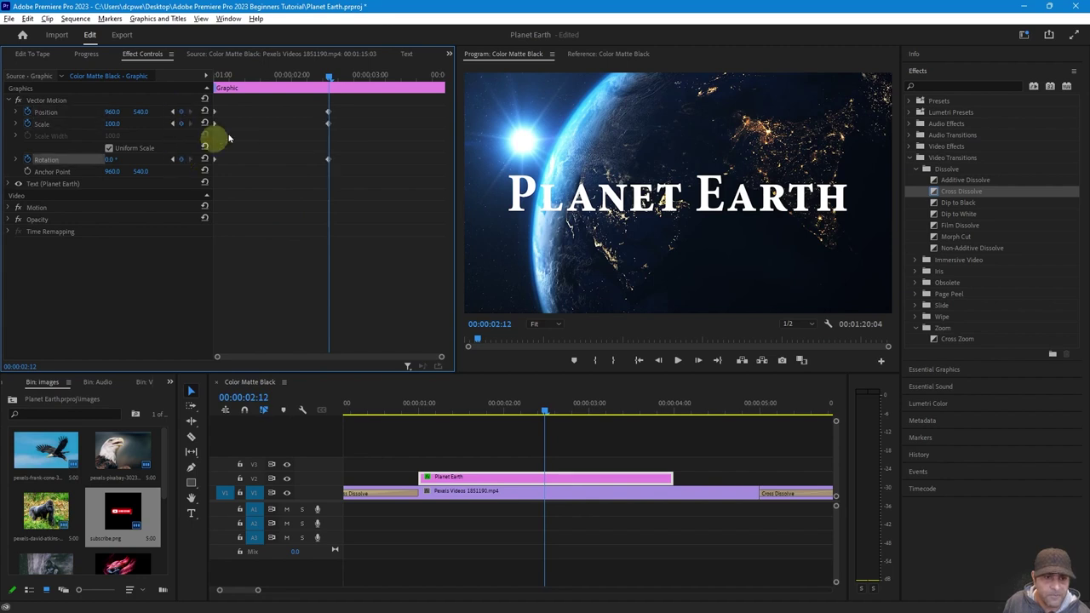
- Add Vector Motion keyframes for position, scale and rotation at 00:00:03:24, the title clip's last frame
{"action": "left_click_drag", "start_coordinate": [328, 80], "coordinate": [448, 96]}
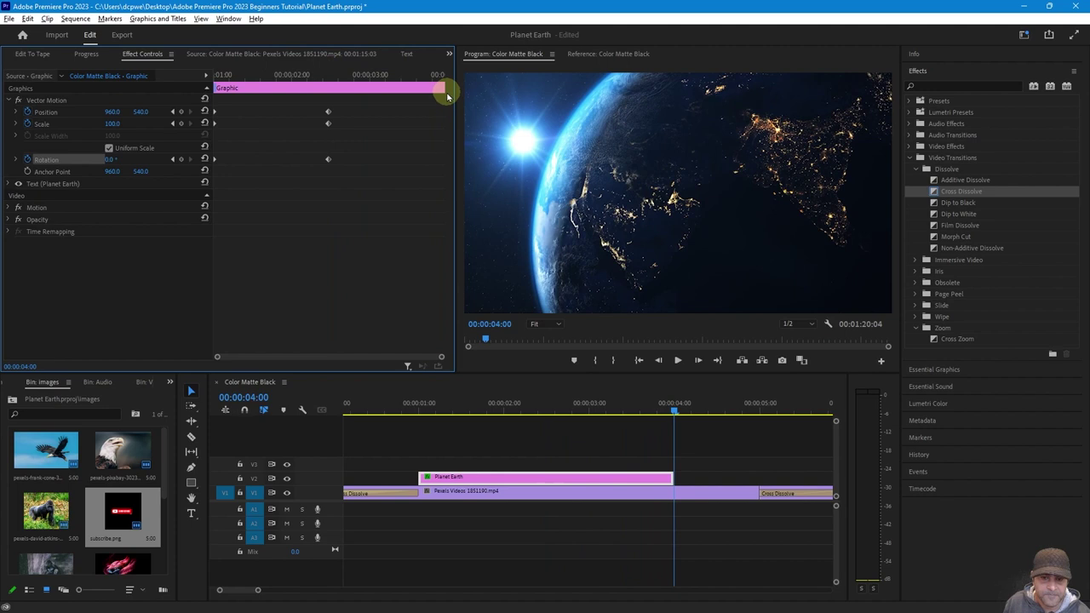
{"action": "key", "text": "Left"}
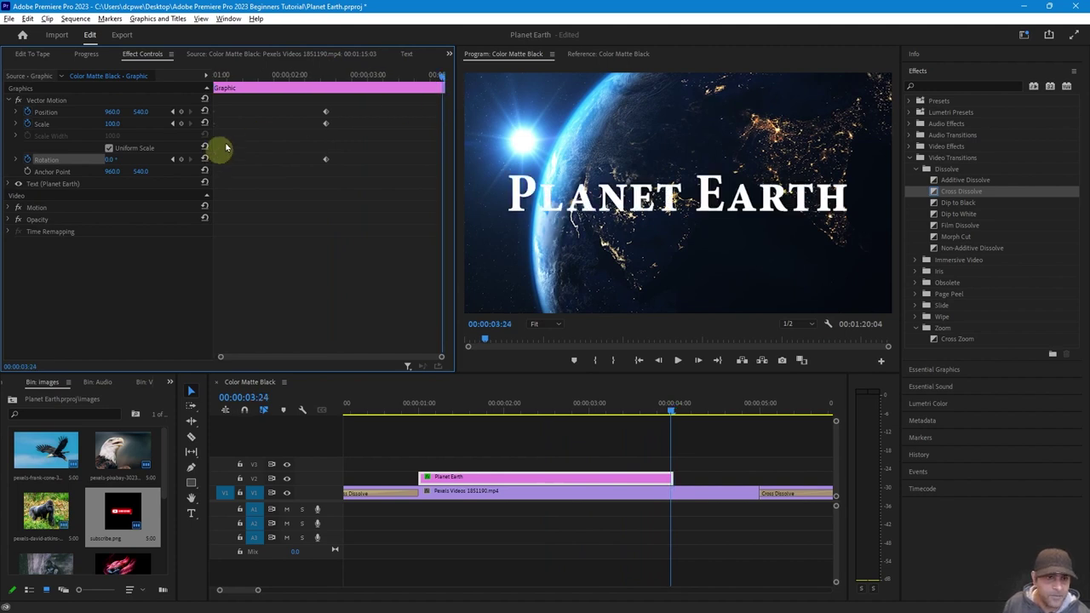
{"action": "left_click", "coordinate": [181, 112]}
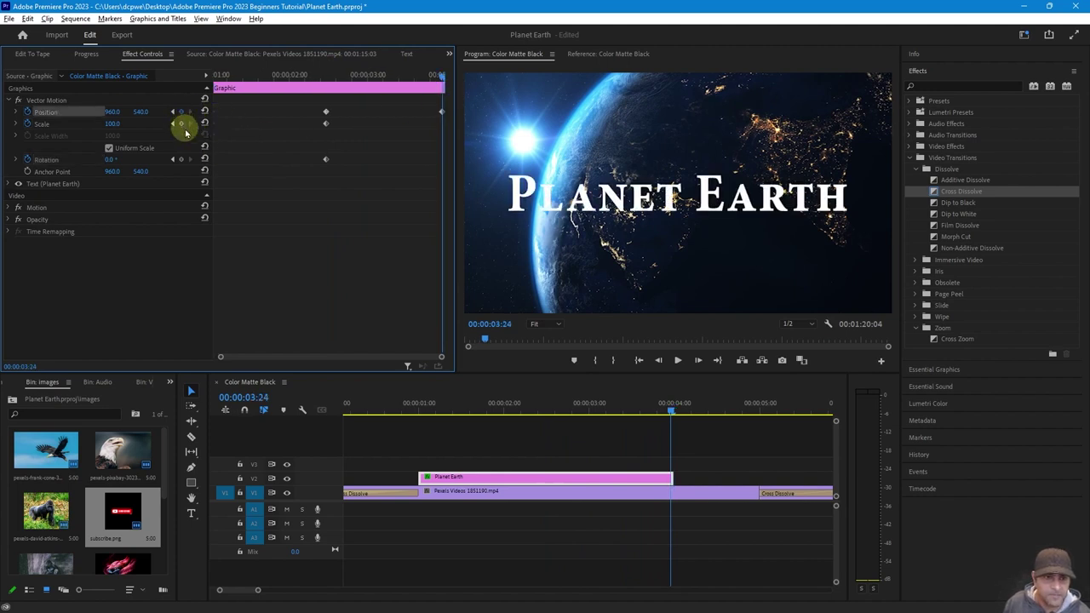
{"action": "left_click", "coordinate": [181, 123]}
{"action": "left_click", "coordinate": [182, 160]}
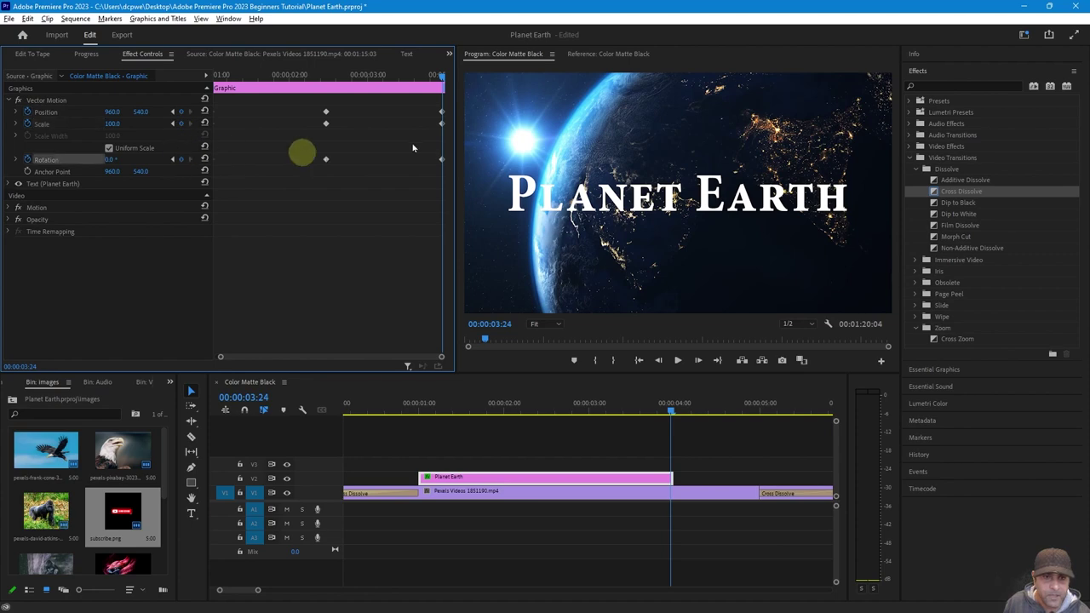
- At the title's first keyframe, 00:00:01:00, set the vertical position to 405 and the scale to 81
{"action": "left_click_drag", "start_coordinate": [434, 79], "coordinate": [195, 91]}
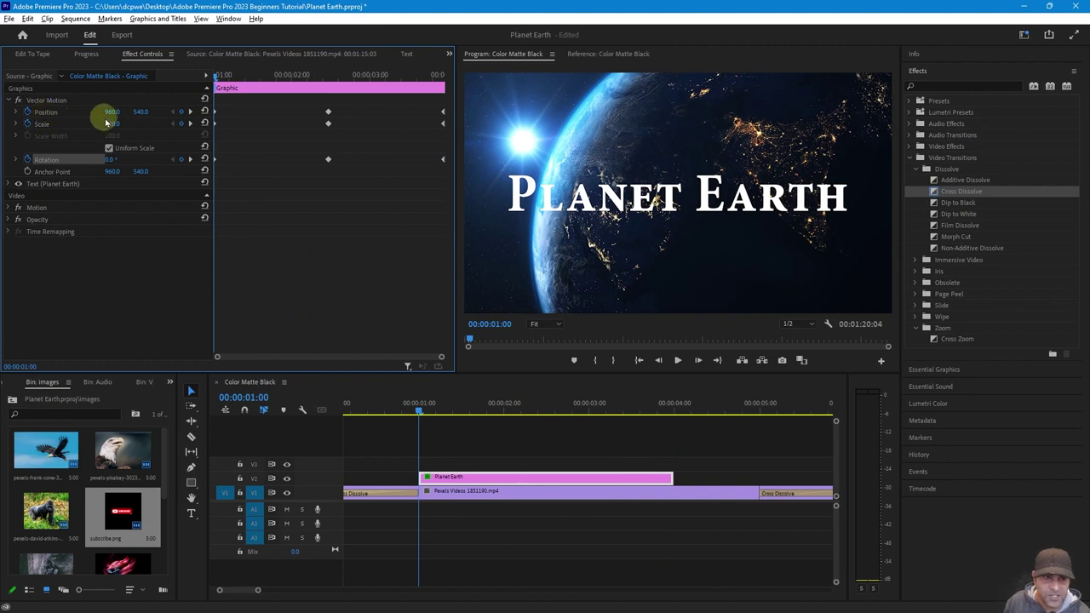
{"action": "left_click_drag", "start_coordinate": [139, 111], "coordinate": [47, 94]}
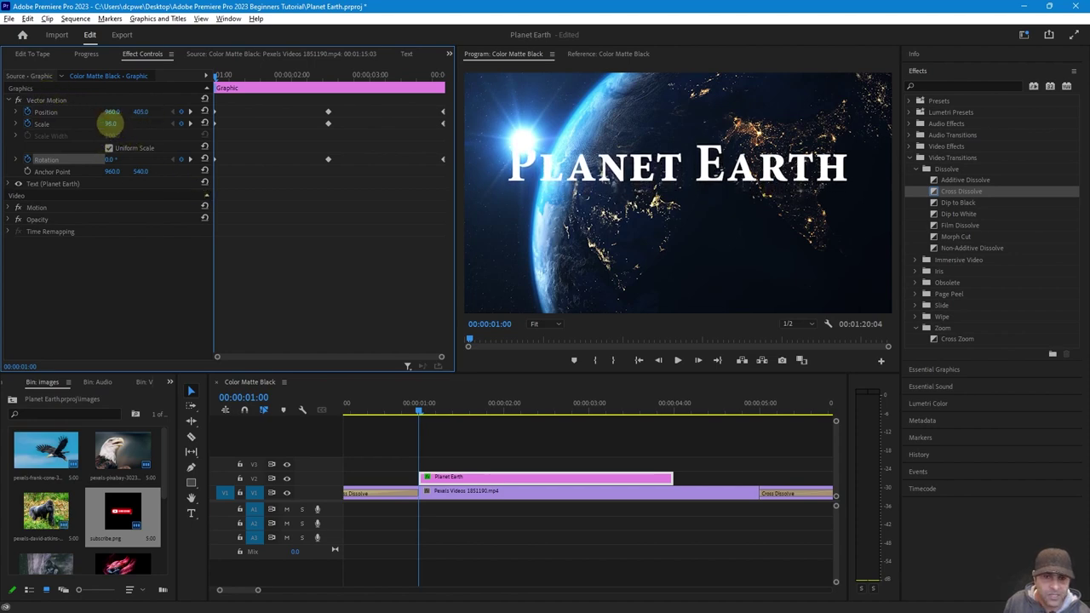
{"action": "left_click_drag", "start_coordinate": [110, 124], "coordinate": [101, 124]}
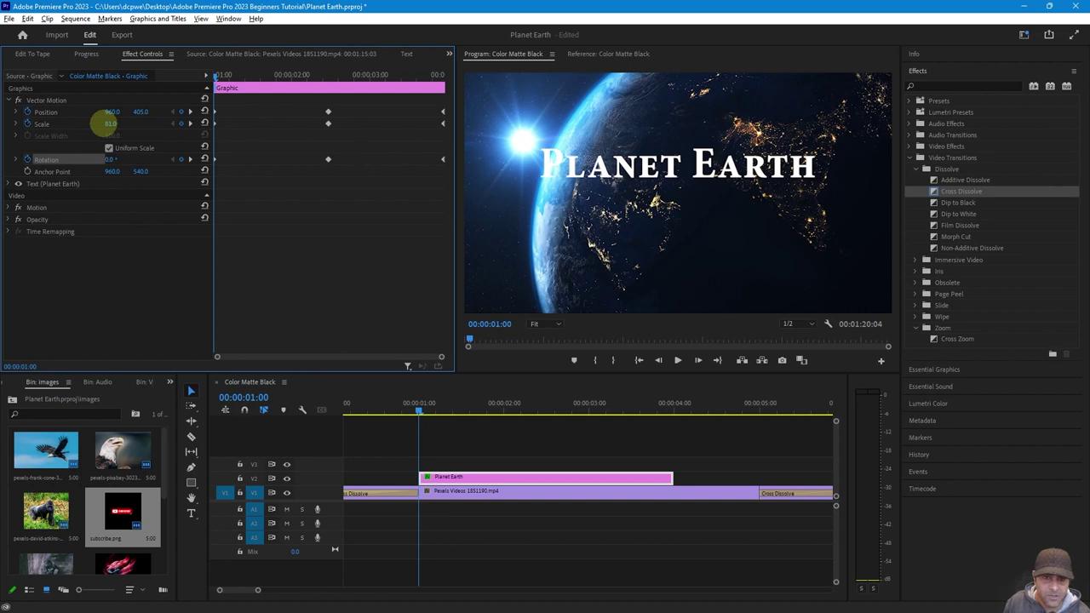
{"action": "left_click", "coordinate": [213, 75]}
{"action": "left_click_drag", "start_coordinate": [214, 78], "coordinate": [206, 146]}
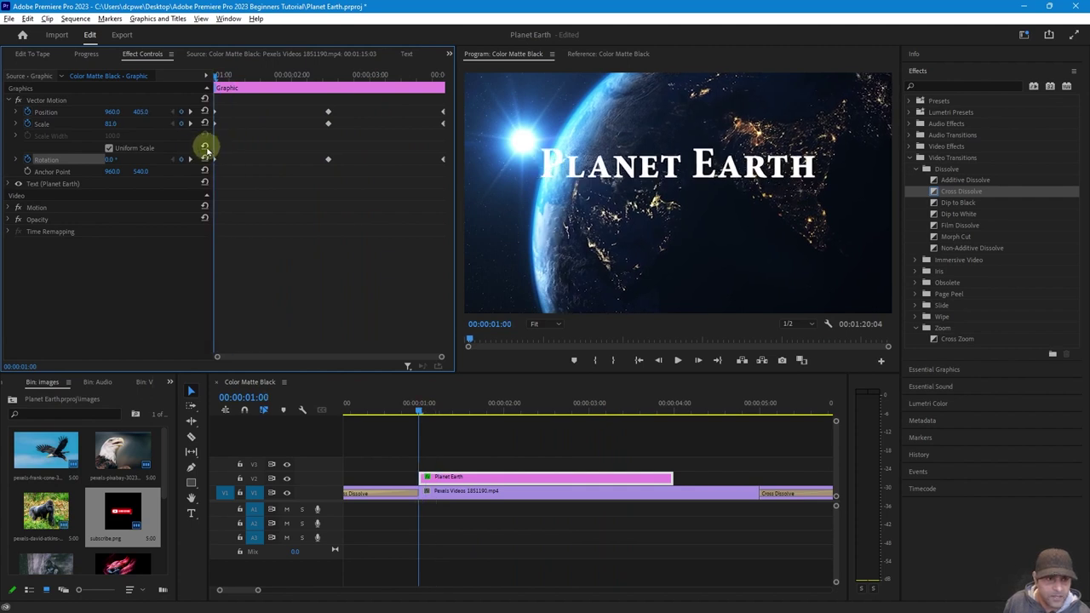
- Add 100% opacity keyframes to the title at 00:00:01:00, 00:00:02:12 and 00:00:03:24
{"action": "left_click", "coordinate": [10, 220]}
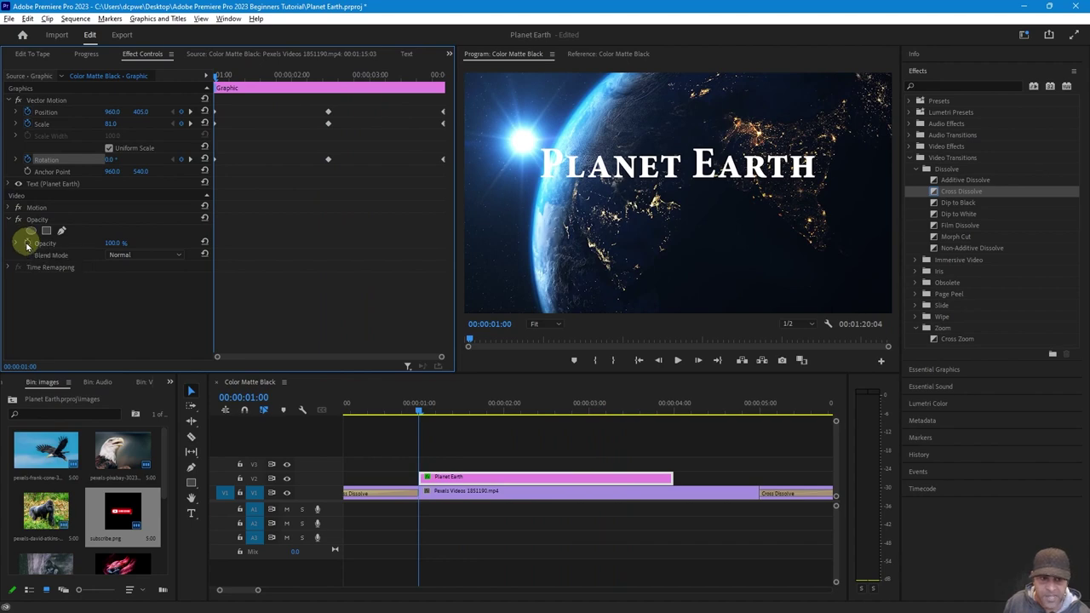
{"action": "left_click", "coordinate": [26, 244]}
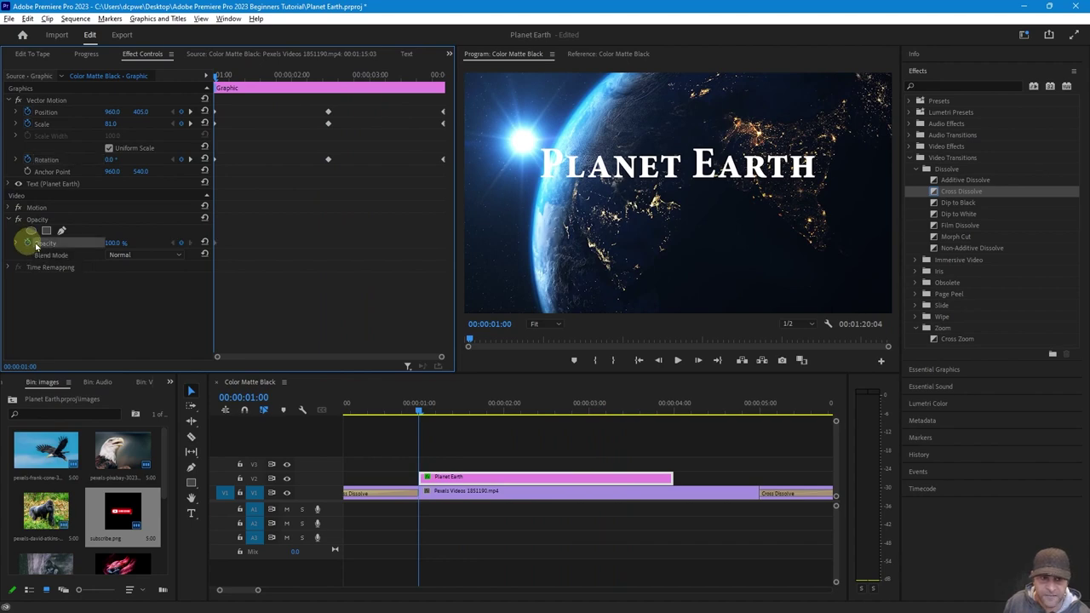
{"action": "left_click", "coordinate": [190, 159]}
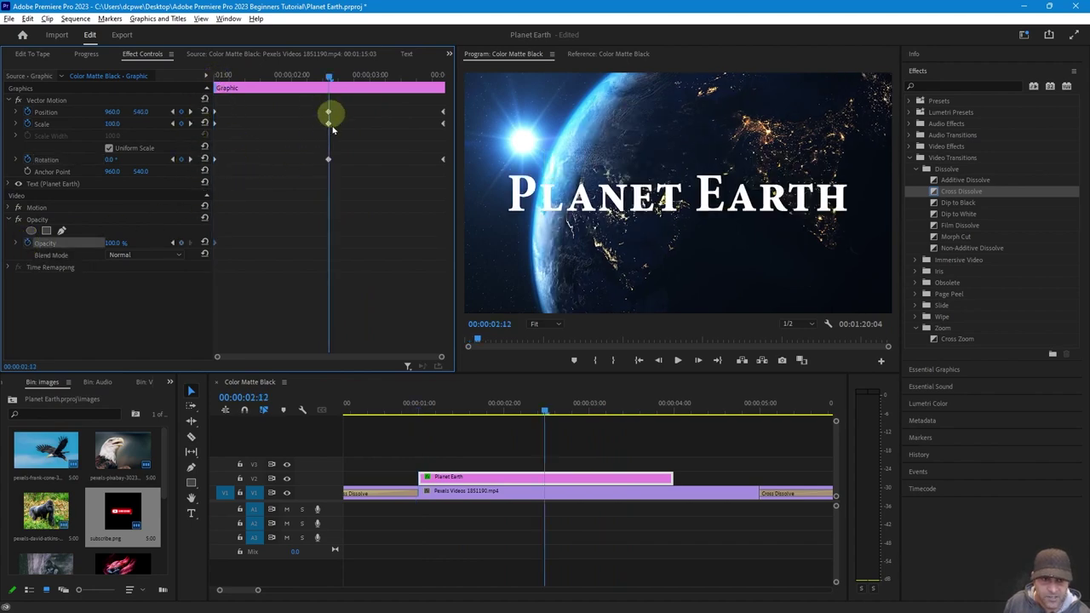
{"action": "left_click", "coordinate": [180, 244]}
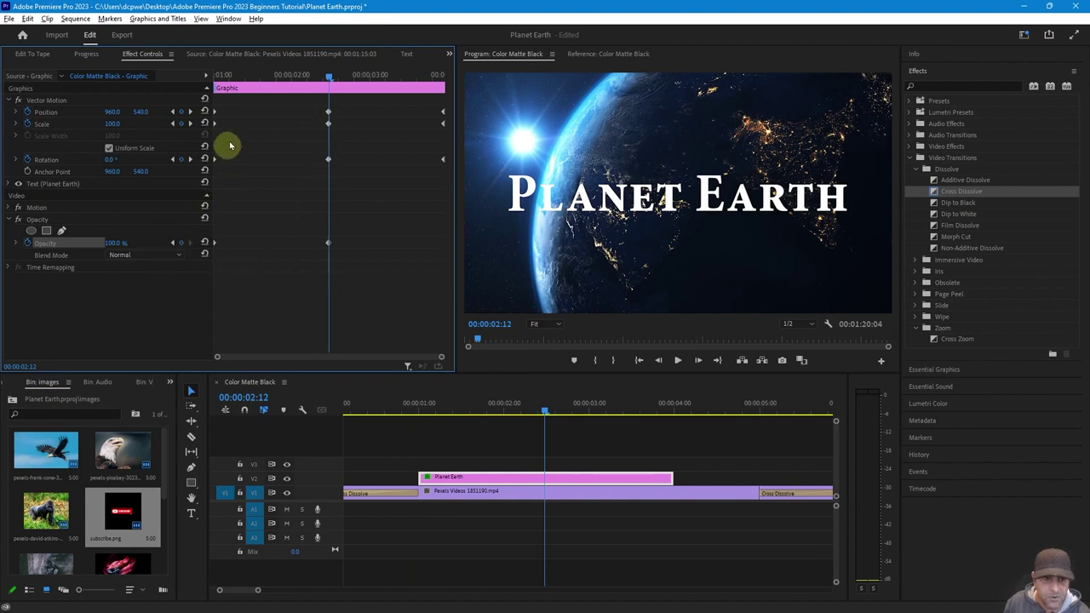
{"action": "left_click", "coordinate": [190, 160]}
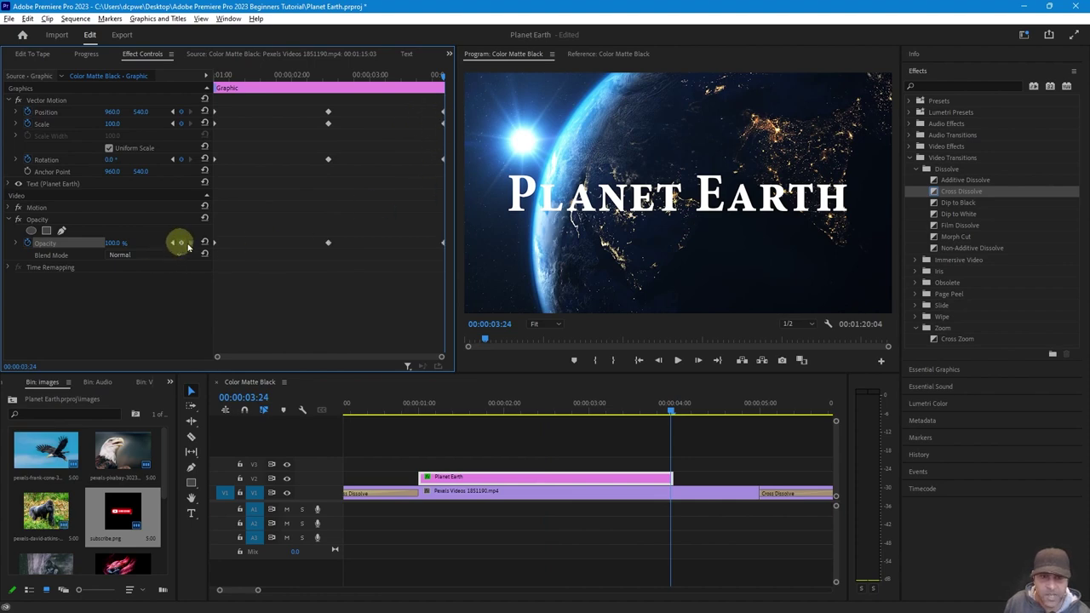
- Set the title's rotation to -7.0° and opacity to 0% at 00:00:01:00, and play back the entrance
{"action": "left_click_drag", "start_coordinate": [441, 79], "coordinate": [208, 128]}
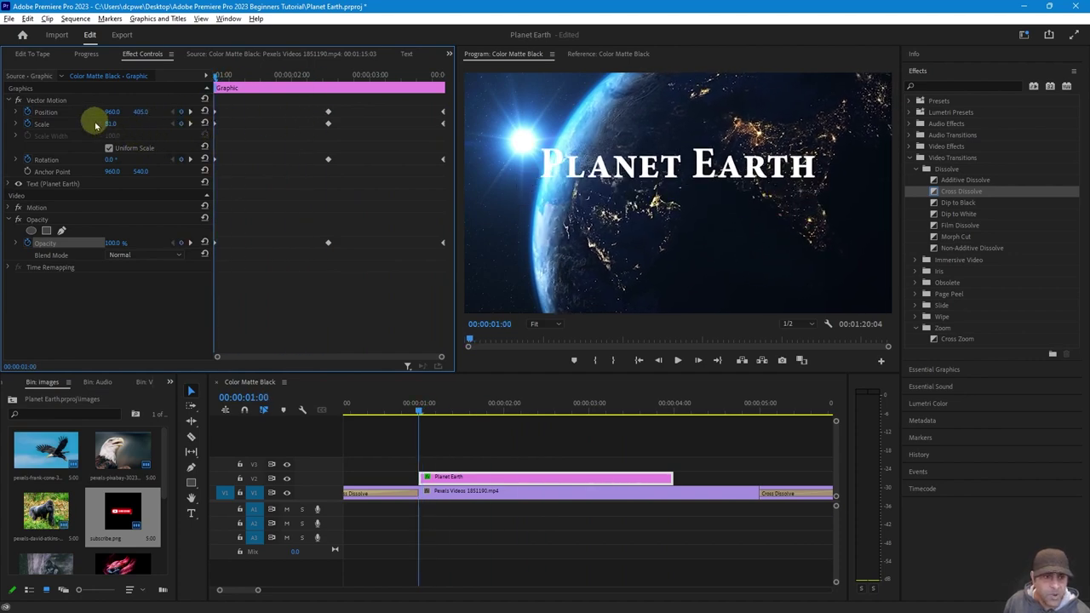
{"action": "mouse_move", "coordinate": [112, 160]}
{"action": "left_mouse_down"}
{"action": "mouse_move", "coordinate": [96, 160]}
{"action": "mouse_move", "coordinate": [107, 162]}
{"action": "left_mouse_up"}
{"action": "left_click_drag", "start_coordinate": [218, 77], "coordinate": [207, 128]}
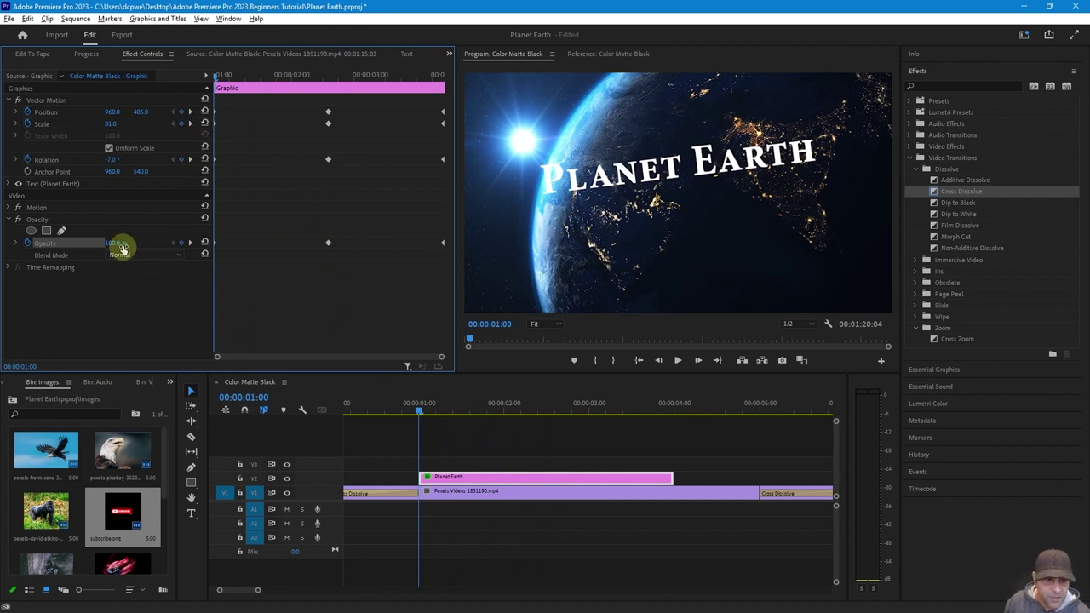
{"action": "left_click_drag", "start_coordinate": [117, 243], "coordinate": [88, 245]}
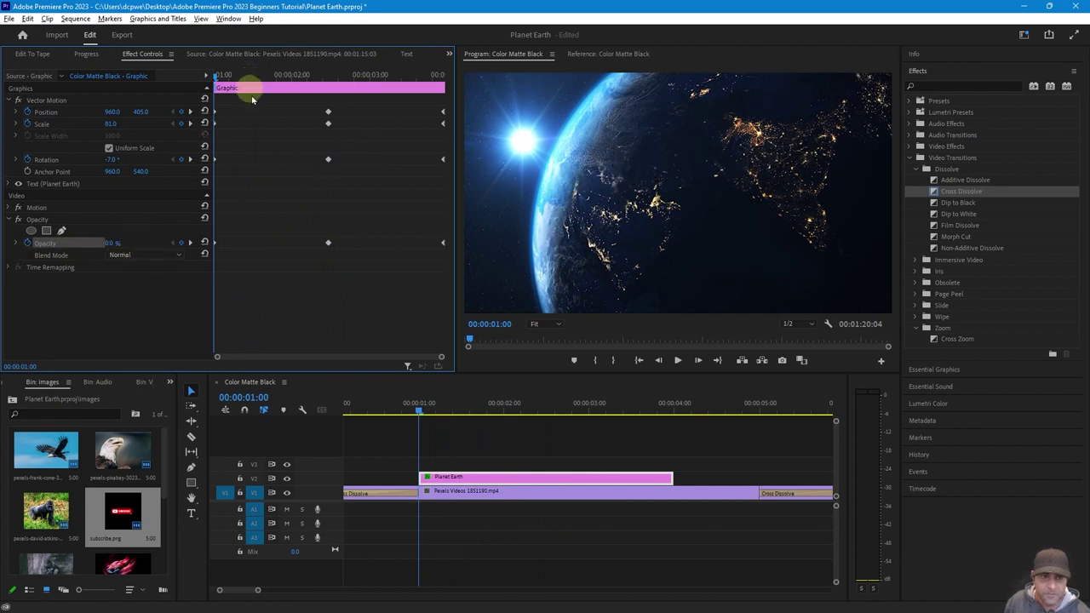
{"action": "key", "text": "space"}
{"action": "key", "text": "space"}
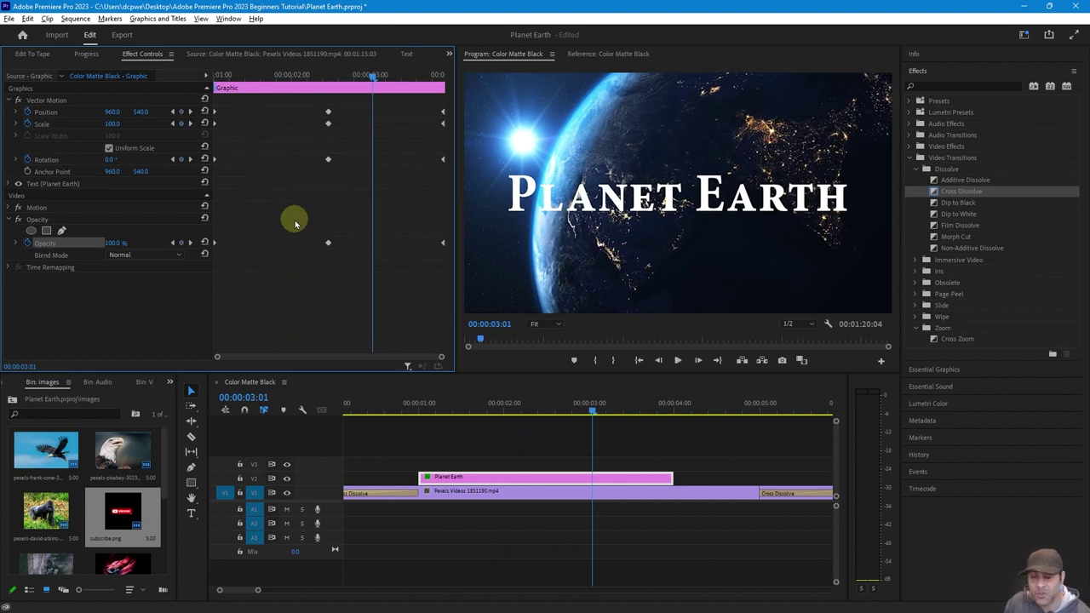
- At 00:00:03:24, set the title's scale to 110, vertical position to 634, rotation to 14.0° and opacity to 0%
{"action": "left_click_drag", "start_coordinate": [372, 77], "coordinate": [443, 91]}
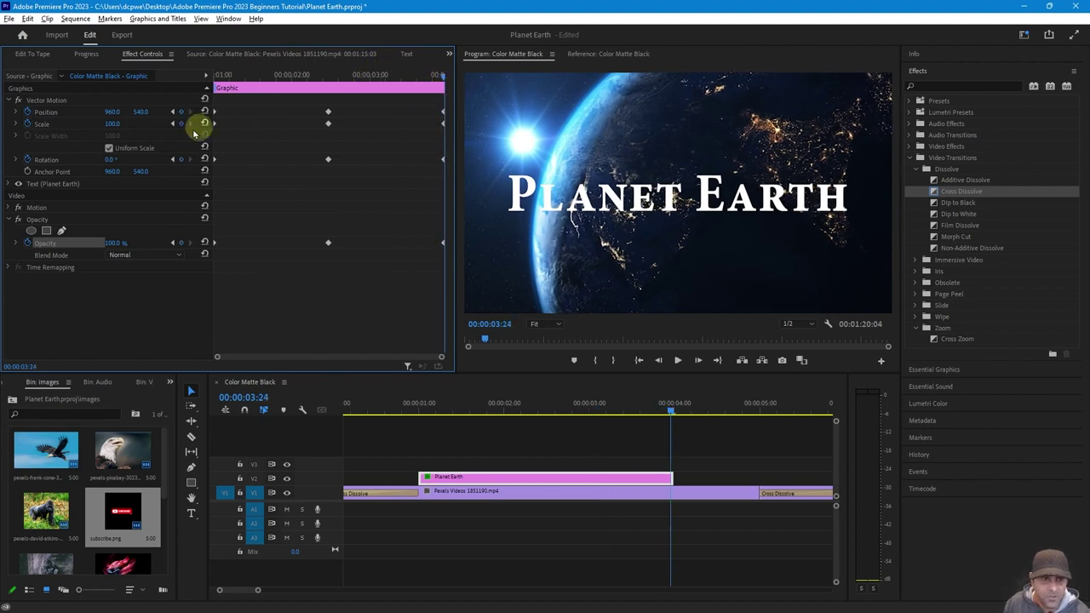
{"action": "left_click_drag", "start_coordinate": [112, 123], "coordinate": [126, 126]}
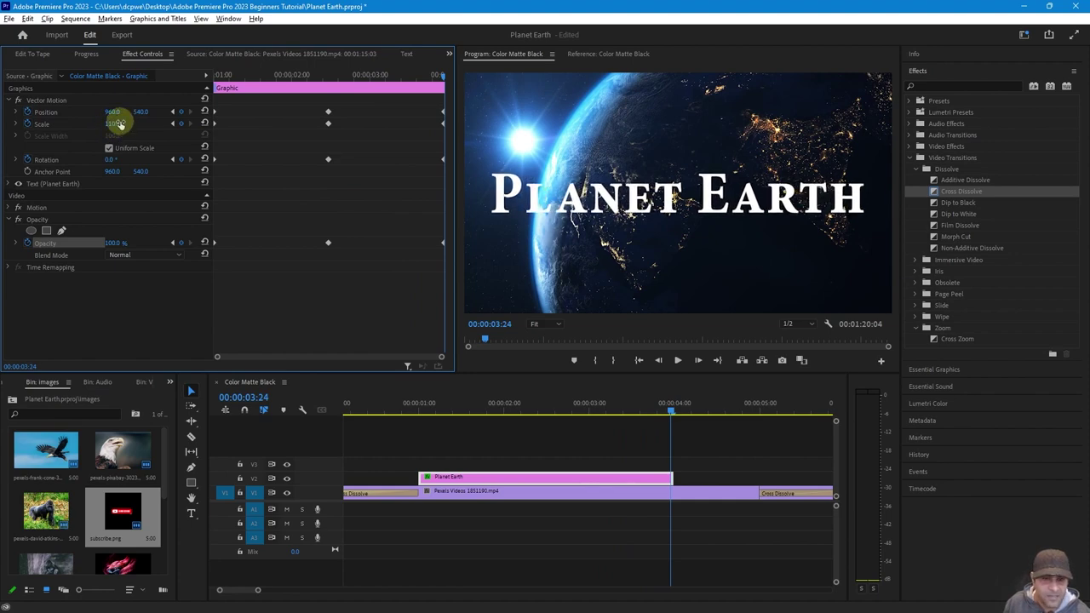
{"action": "left_click_drag", "start_coordinate": [109, 112], "coordinate": [224, 138]}
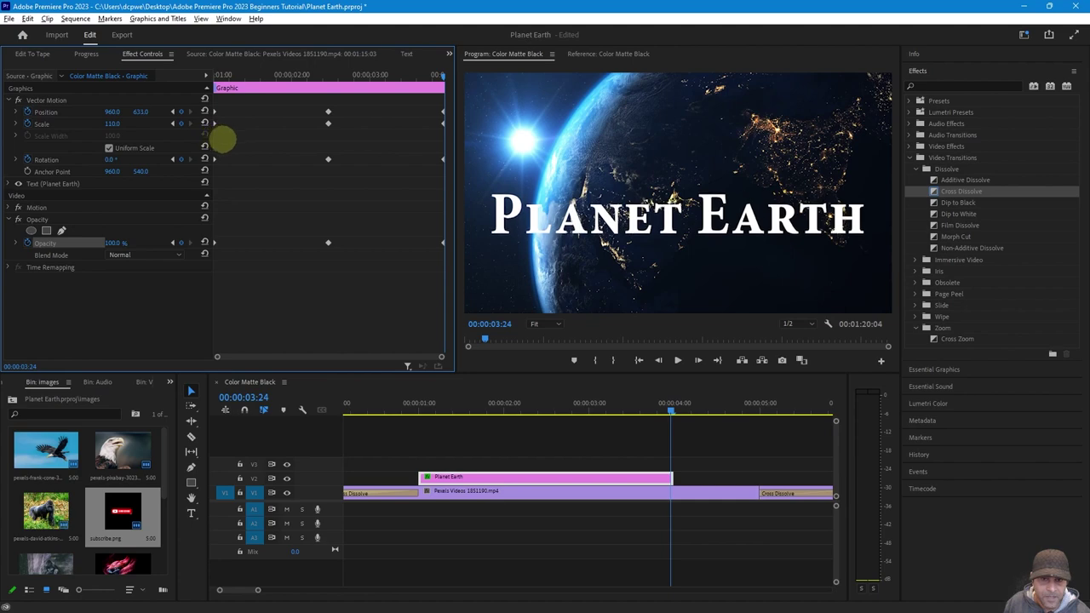
{"action": "left_click_drag", "start_coordinate": [109, 159], "coordinate": [118, 161]}
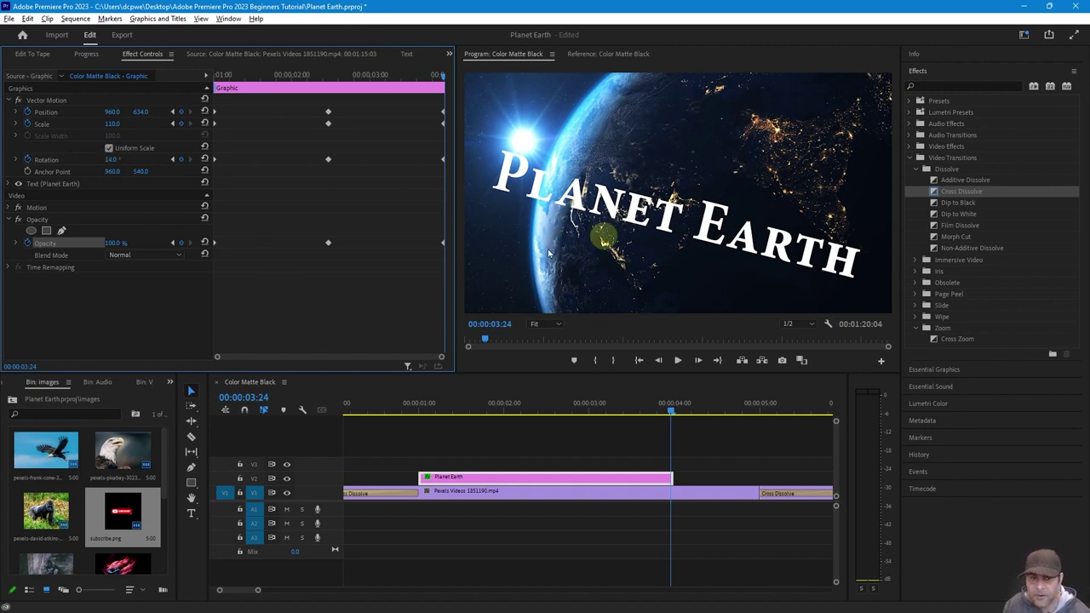
{"action": "left_click_drag", "start_coordinate": [115, 242], "coordinate": [34, 243]}
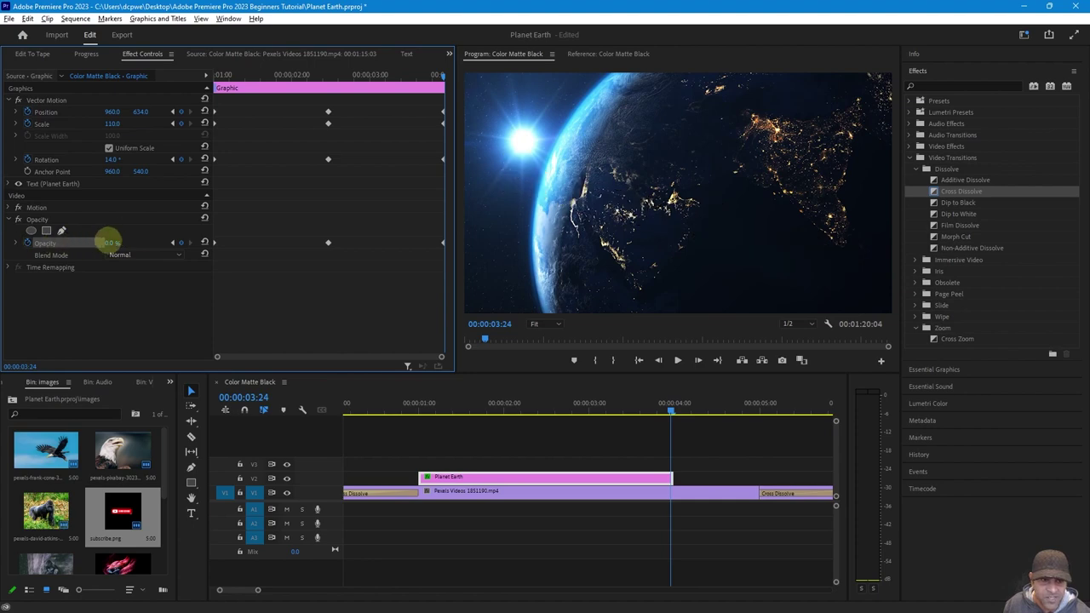
- Play back the title animation and scrub through its tilting exit to check the movement
{"action": "left_click", "coordinate": [412, 407]}
{"action": "key", "text": "space"}
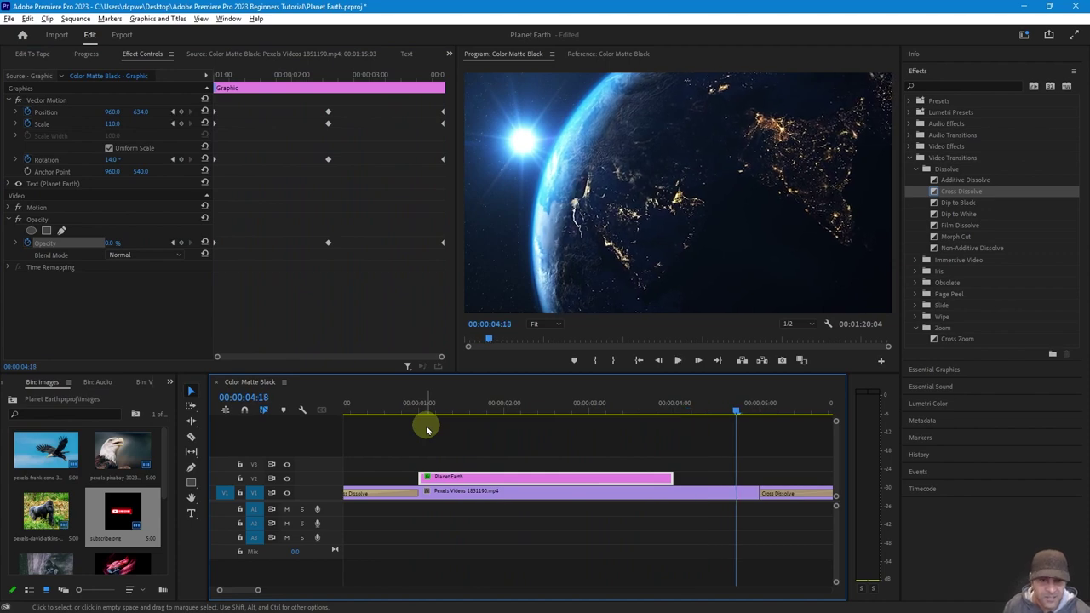
{"action": "left_click_drag", "start_coordinate": [418, 407], "coordinate": [613, 508]}
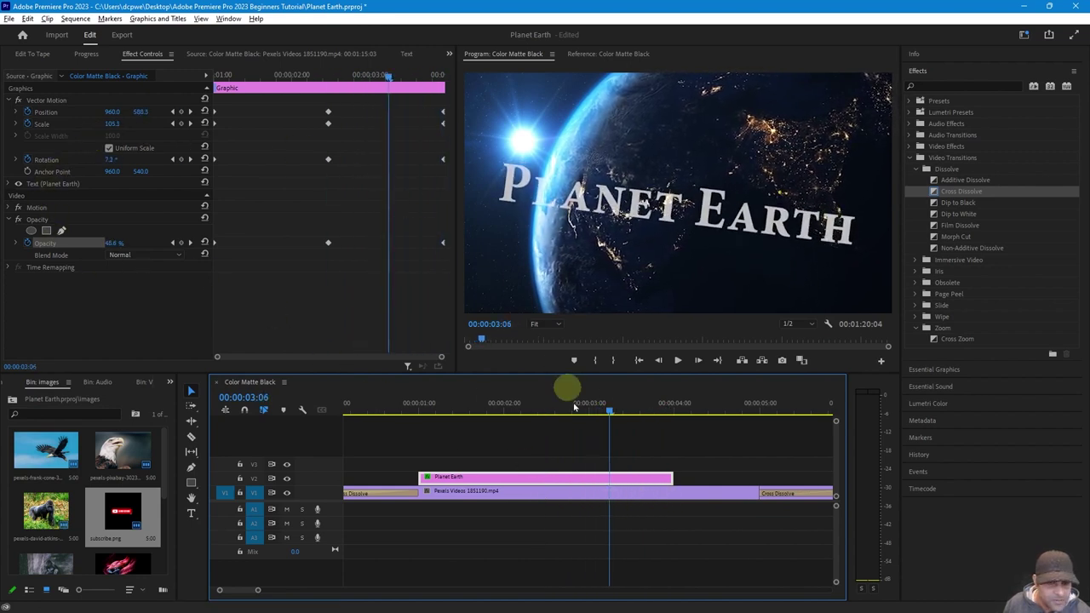
{"action": "left_click_drag", "start_coordinate": [608, 409], "coordinate": [564, 491]}
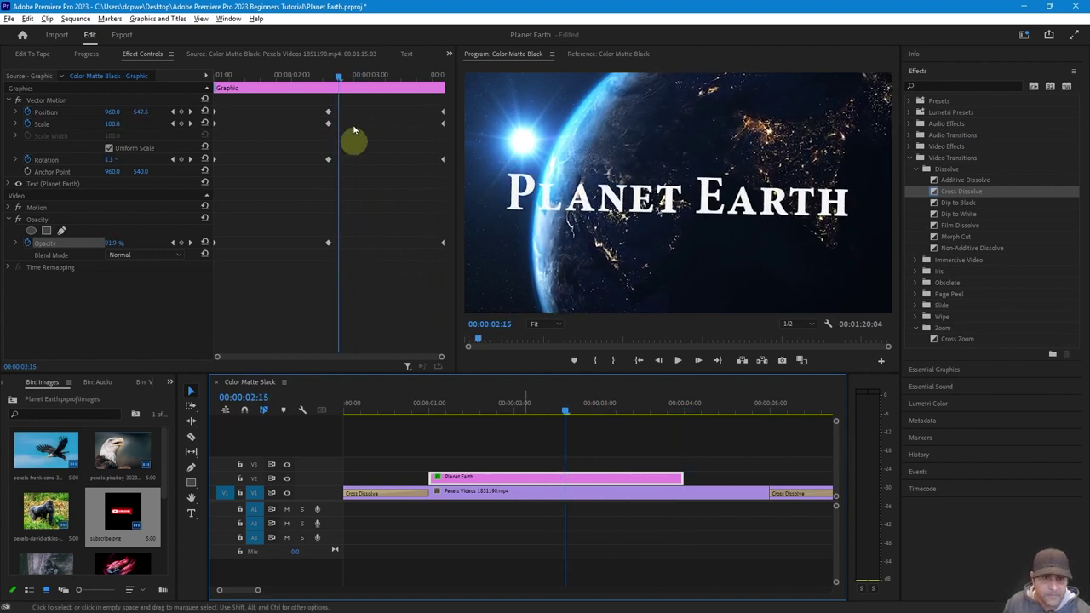
- At 00:00:03:24, set the title's rotation to 0.0°, scale to 118, vertical position to 659 and opacity to 0%
{"action": "left_click_drag", "start_coordinate": [336, 76], "coordinate": [441, 178]}
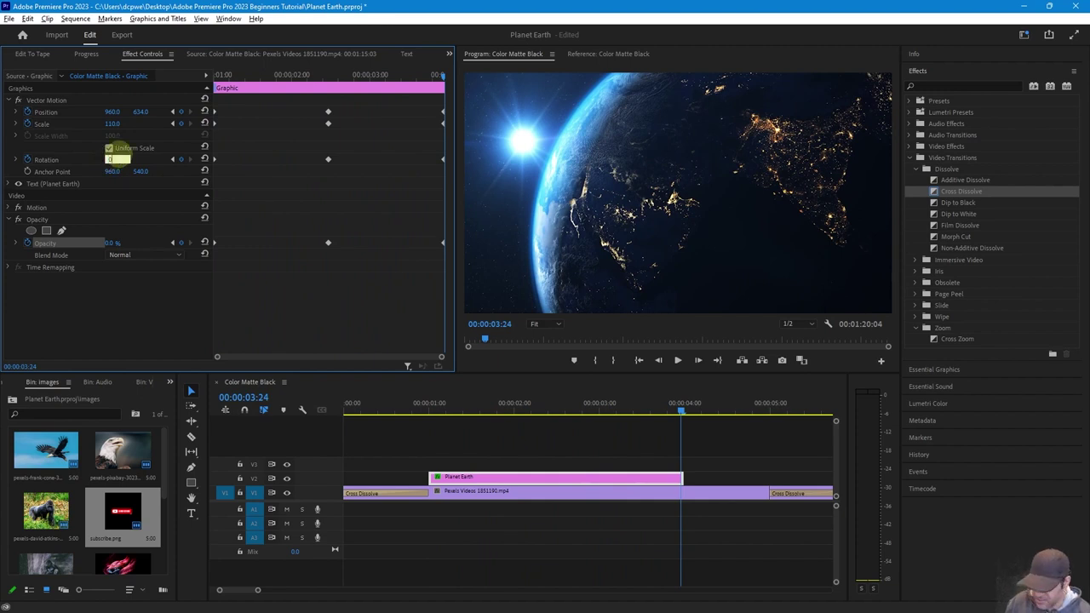
{"action": "left_click_drag", "start_coordinate": [442, 79], "coordinate": [442, 183]}
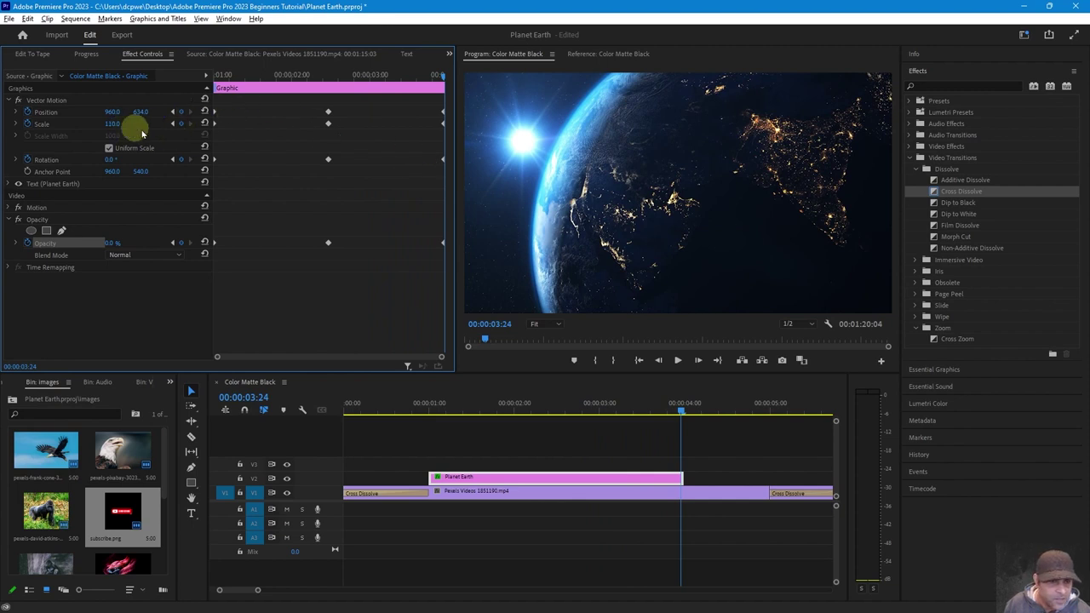
{"action": "mouse_move", "coordinate": [111, 243]}
{"action": "left_mouse_down"}
{"action": "mouse_move", "coordinate": [142, 250]}
{"action": "mouse_move", "coordinate": [124, 250]}
{"action": "left_mouse_up"}
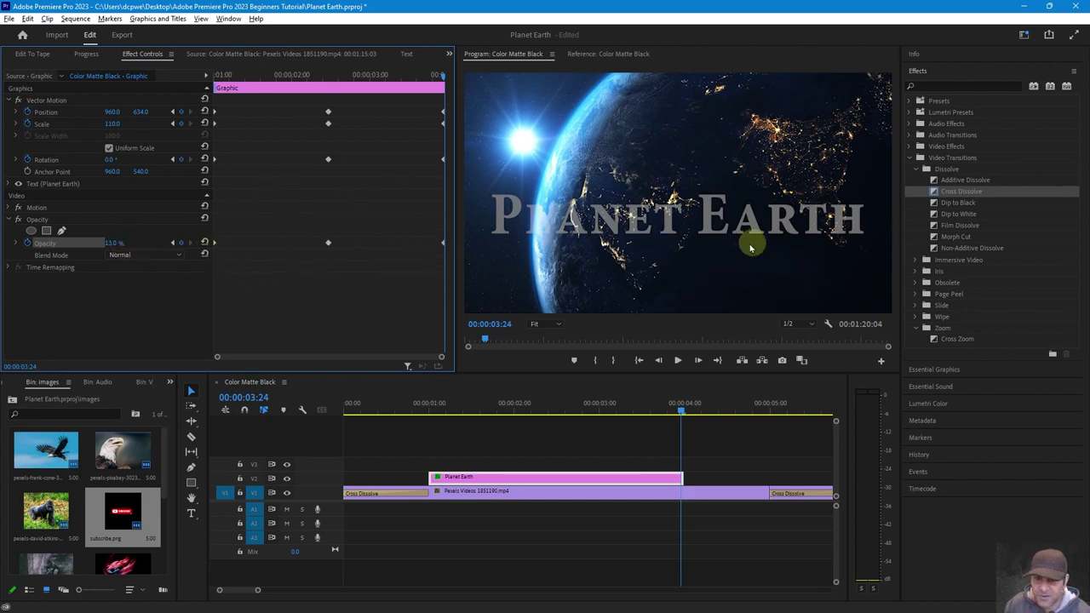
{"action": "left_click_drag", "start_coordinate": [111, 124], "coordinate": [115, 125]}
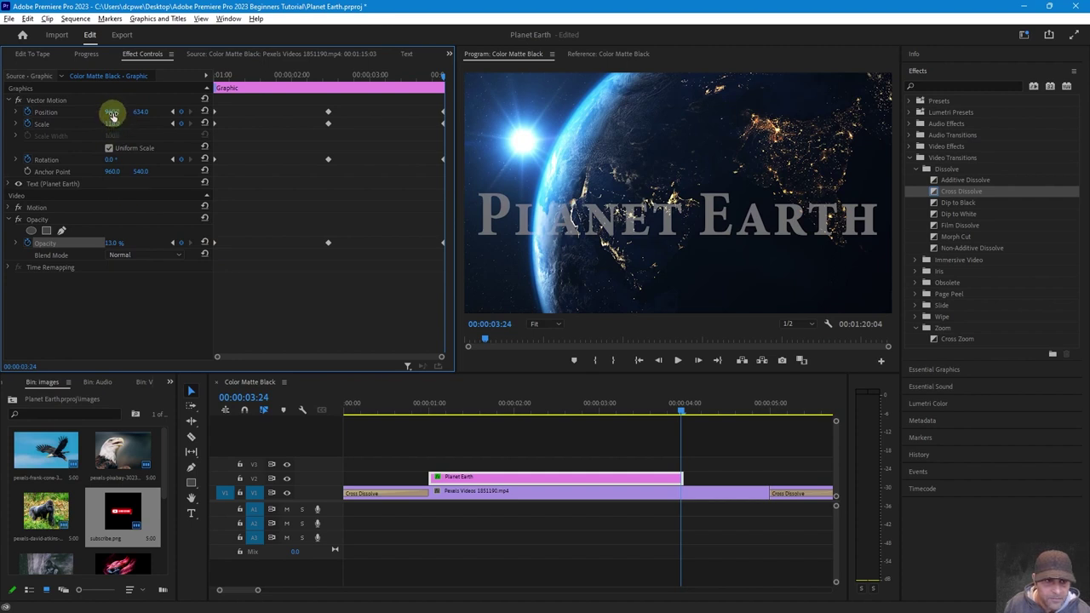
{"action": "left_click_drag", "start_coordinate": [111, 112], "coordinate": [165, 122]}
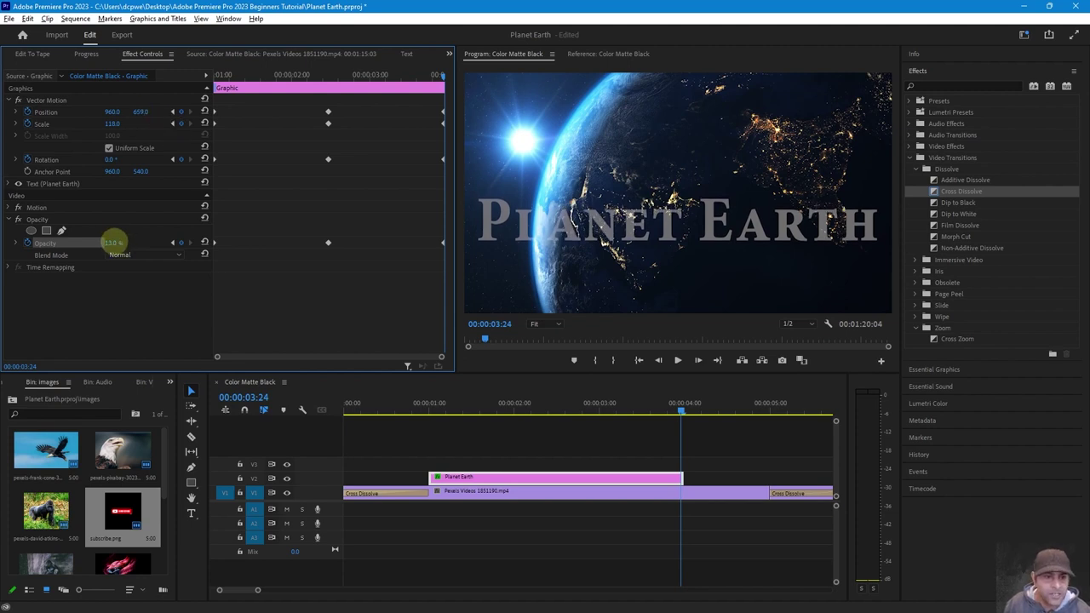
{"action": "left_click_drag", "start_coordinate": [114, 242], "coordinate": [48, 236]}
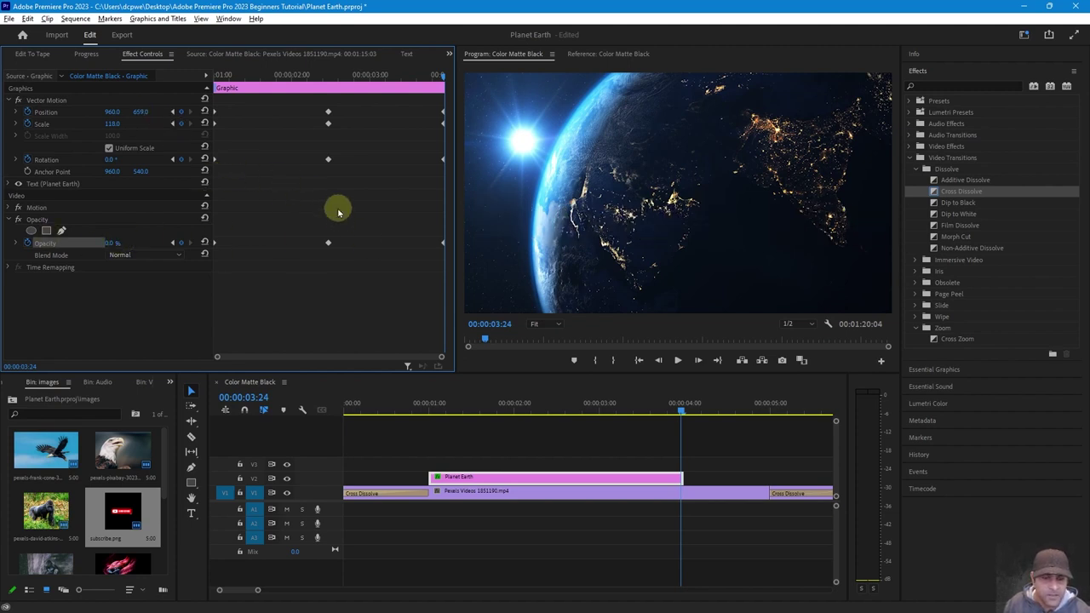
- Play back the revised title animation, return to 00:00:01:00 and select the Vector Motion position keyframes
{"action": "left_click_drag", "start_coordinate": [244, 77], "coordinate": [170, 65]}
{"action": "key", "text": "space"}
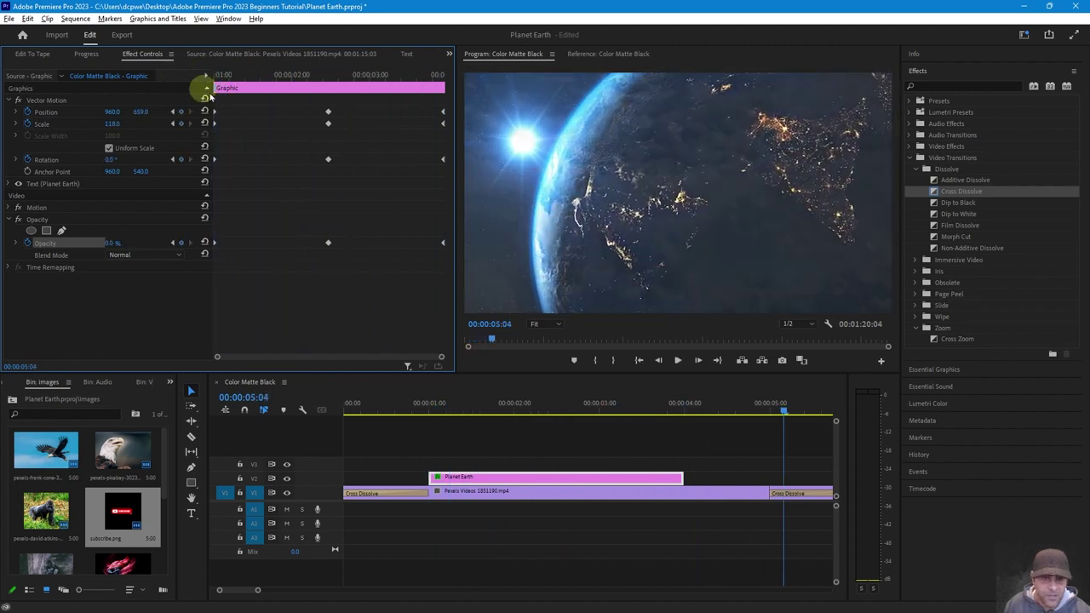
{"action": "left_click_drag", "start_coordinate": [253, 79], "coordinate": [75, 117]}
{"action": "left_click", "coordinate": [75, 116]}
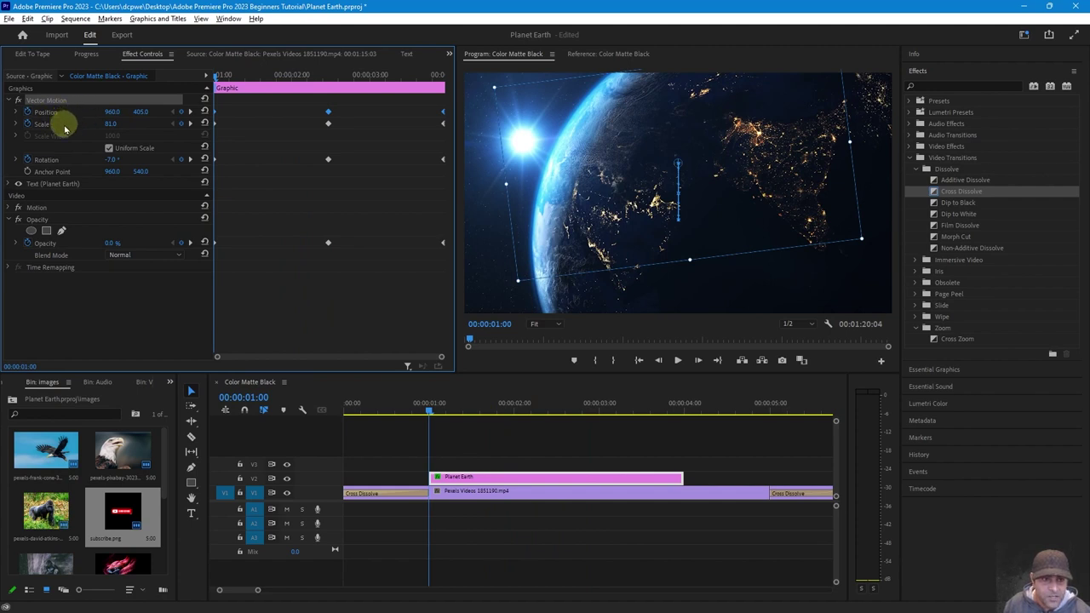
- Try to select the title's position, scale, rotation and opacity keyframes together
{"action": "left_click", "coordinate": [64, 128]}
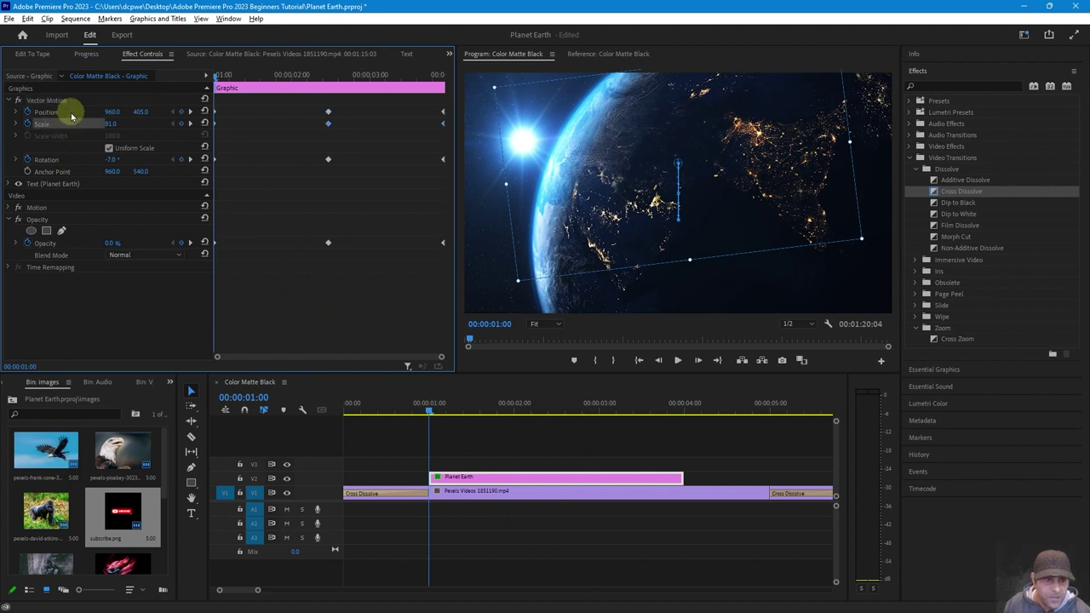
{"action": "left_click", "coordinate": [72, 117]}
{"action": "left_click", "coordinate": [73, 124]}
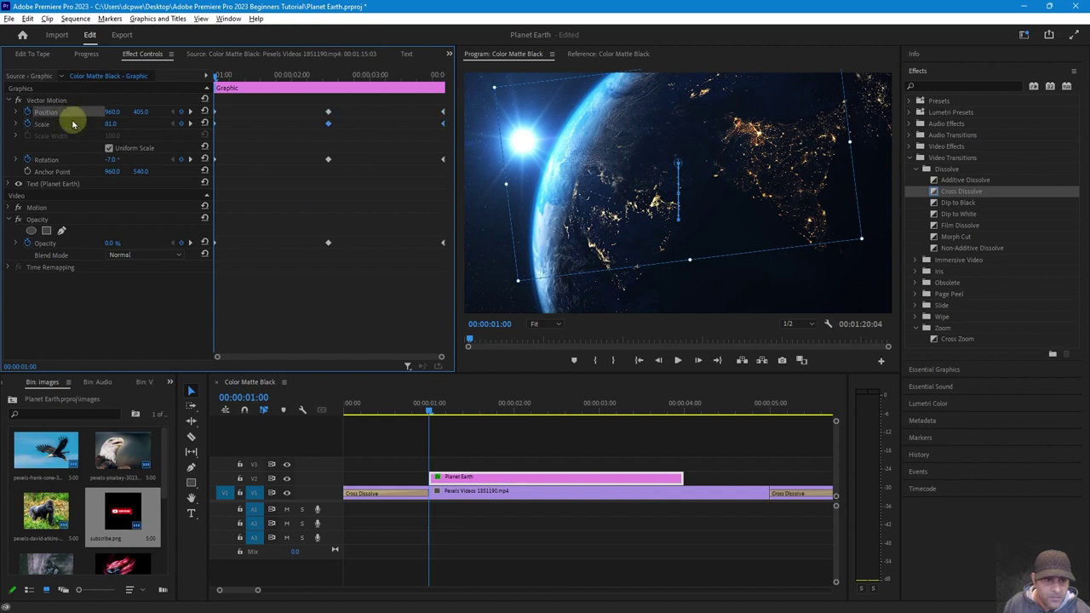
{"action": "left_click", "coordinate": [59, 127]}
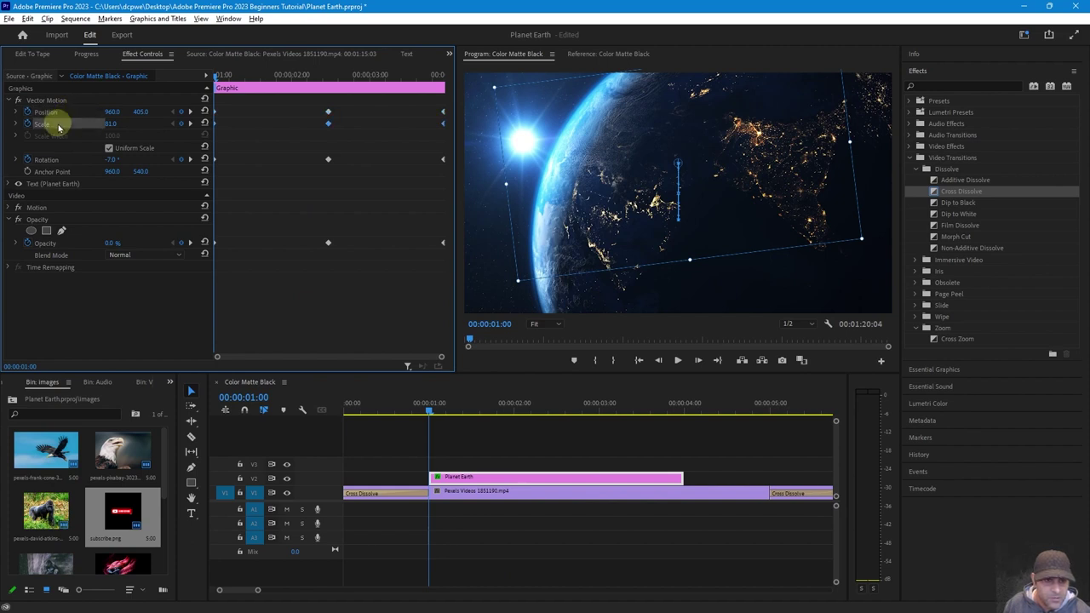
{"action": "left_click", "coordinate": [52, 164]}
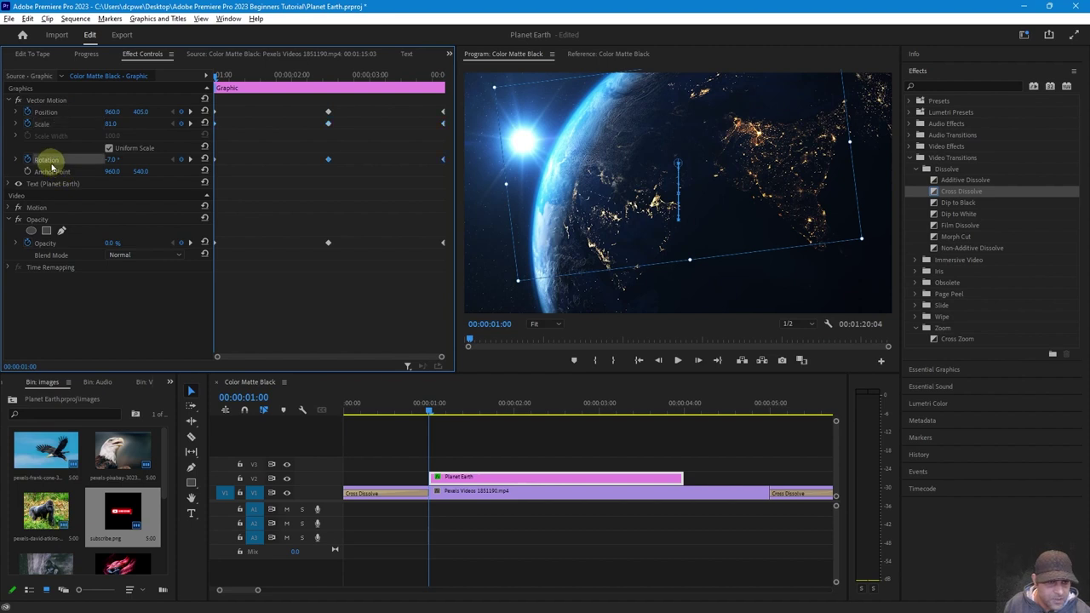
{"action": "left_click", "coordinate": [42, 114]}
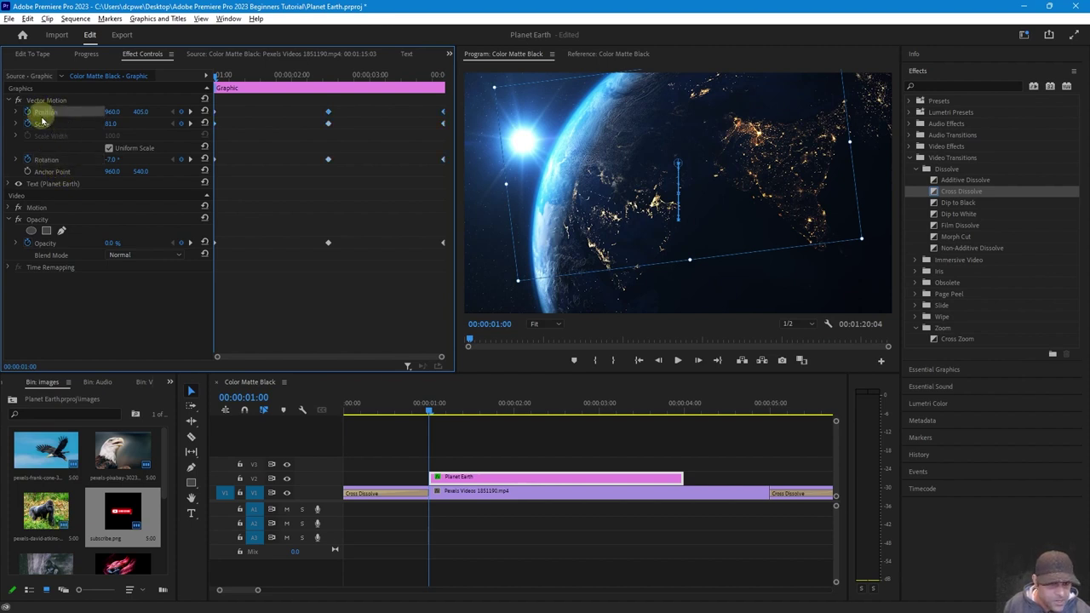
{"action": "left_click", "coordinate": [42, 123]}
{"action": "left_click", "coordinate": [45, 114]}
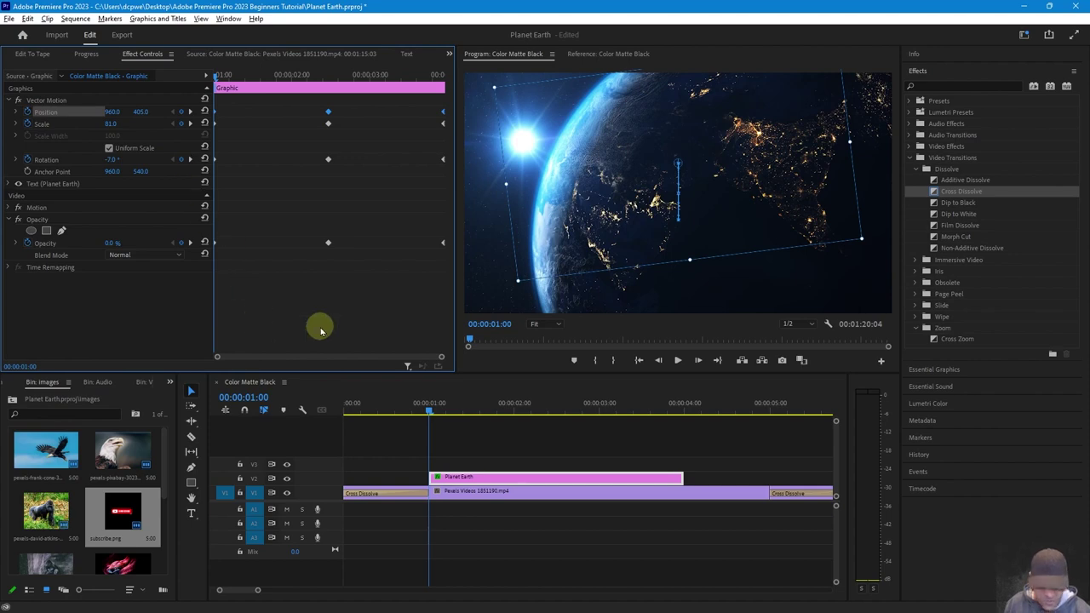
{"action": "left_click", "coordinate": [50, 245]}
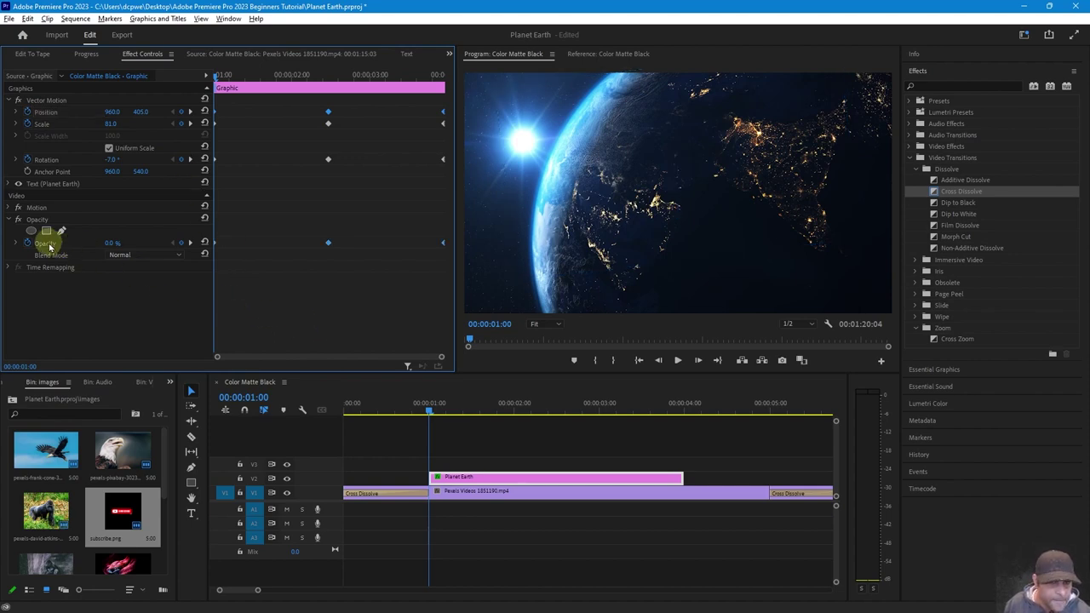
{"action": "left_click", "coordinate": [48, 161]}
{"action": "left_click", "coordinate": [45, 126]}
{"action": "left_click", "coordinate": [78, 161]}
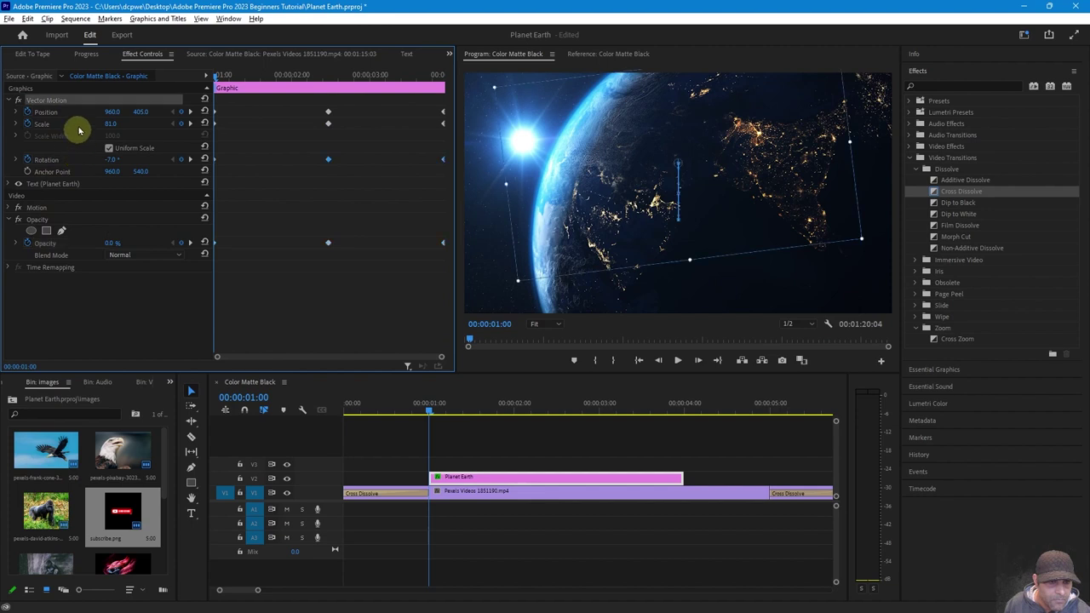
{"action": "left_click", "coordinate": [74, 125]}
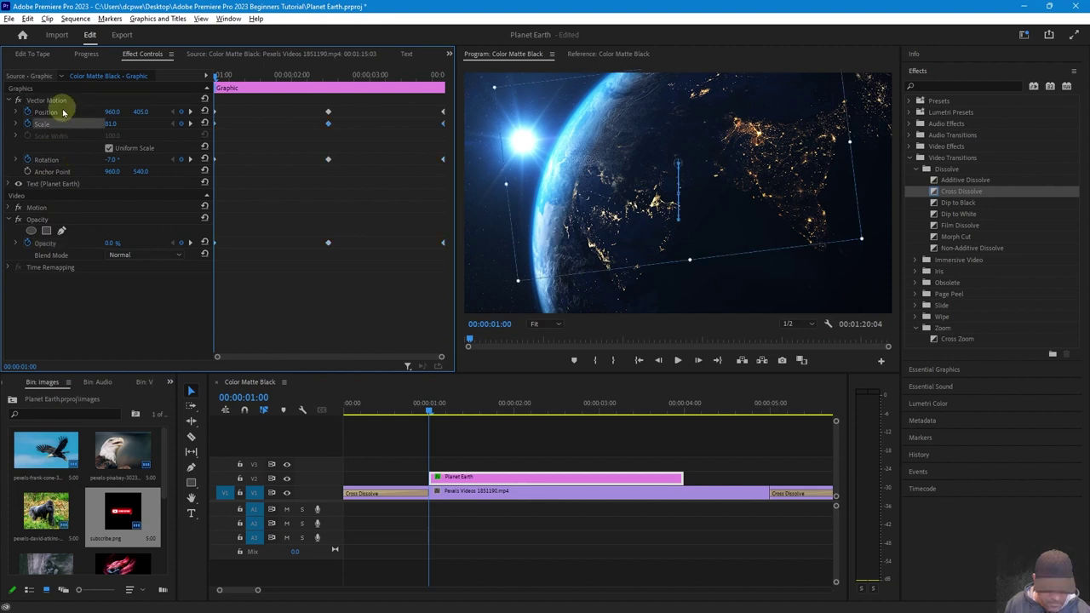
{"action": "left_click", "coordinate": [63, 133]}
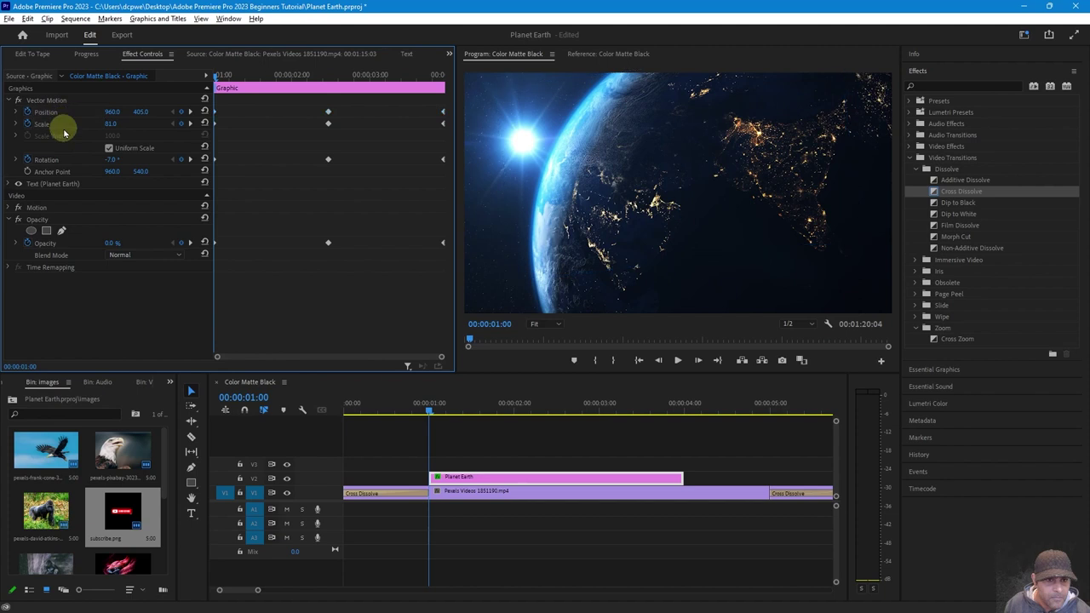
{"action": "left_click", "coordinate": [64, 125]}
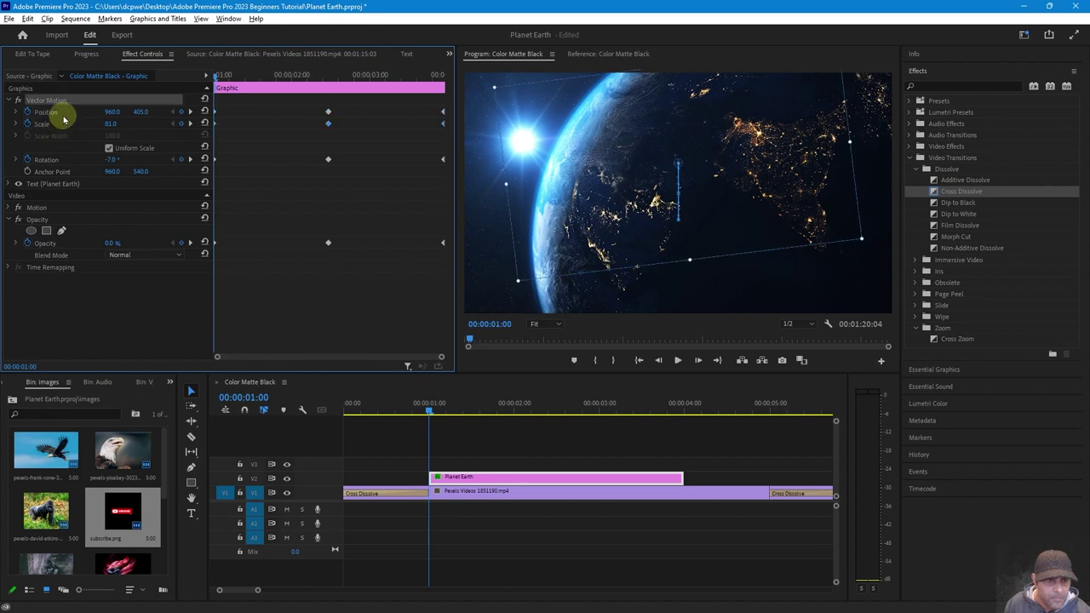
- Set all of the title's position, scale and rotation keyframes to Auto Bezier, using temporal interpolation for position
{"action": "left_click", "coordinate": [64, 113]}
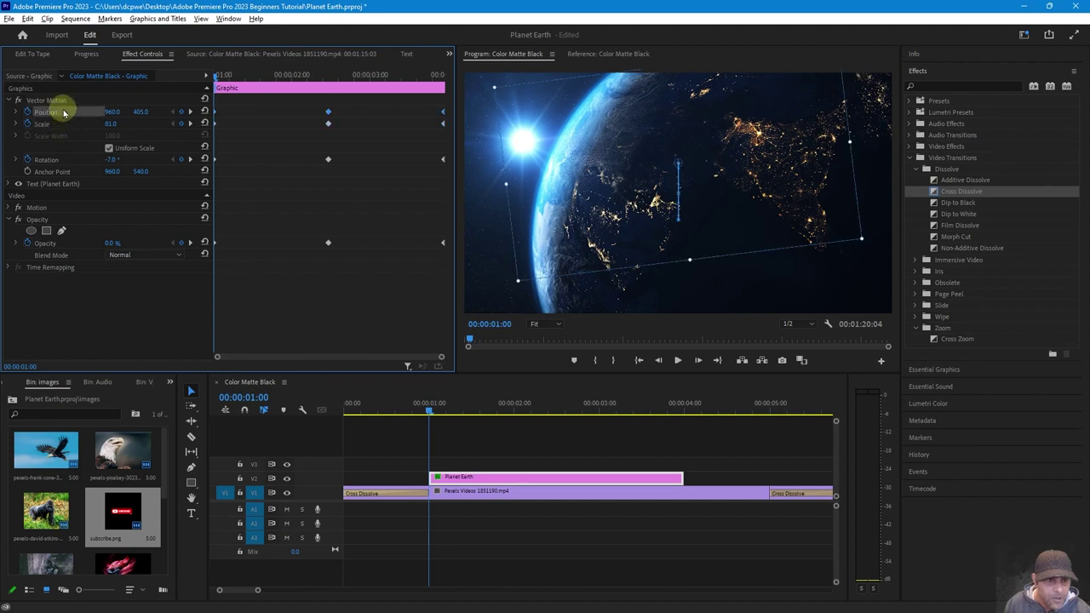
{"action": "right_click", "coordinate": [216, 115]}
{"action": "mouse_move", "coordinate": [255, 209]}
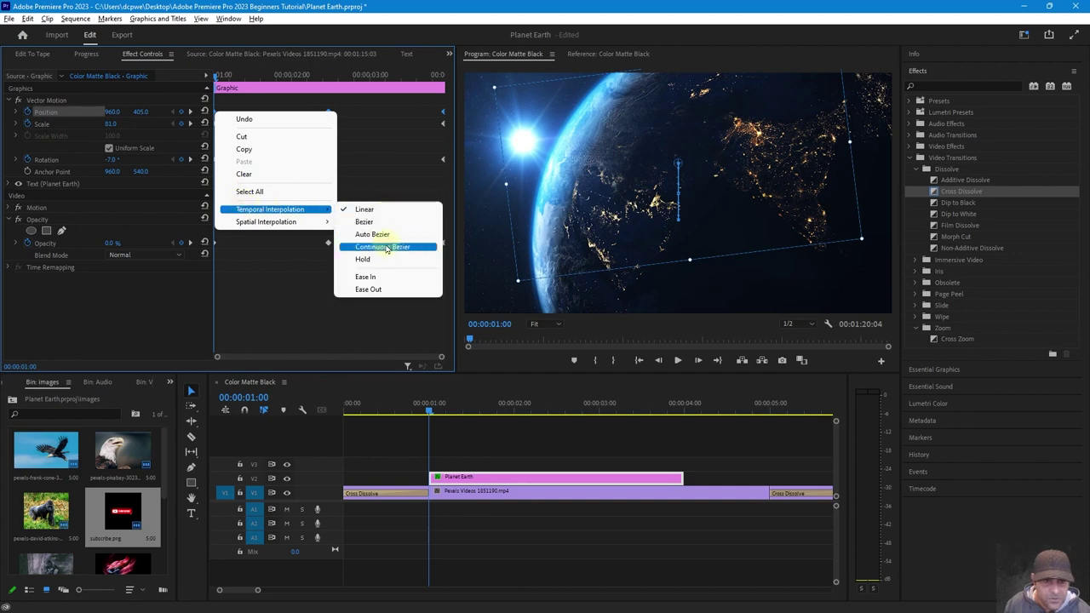
{"action": "left_click", "coordinate": [380, 236]}
{"action": "left_click", "coordinate": [74, 125]}
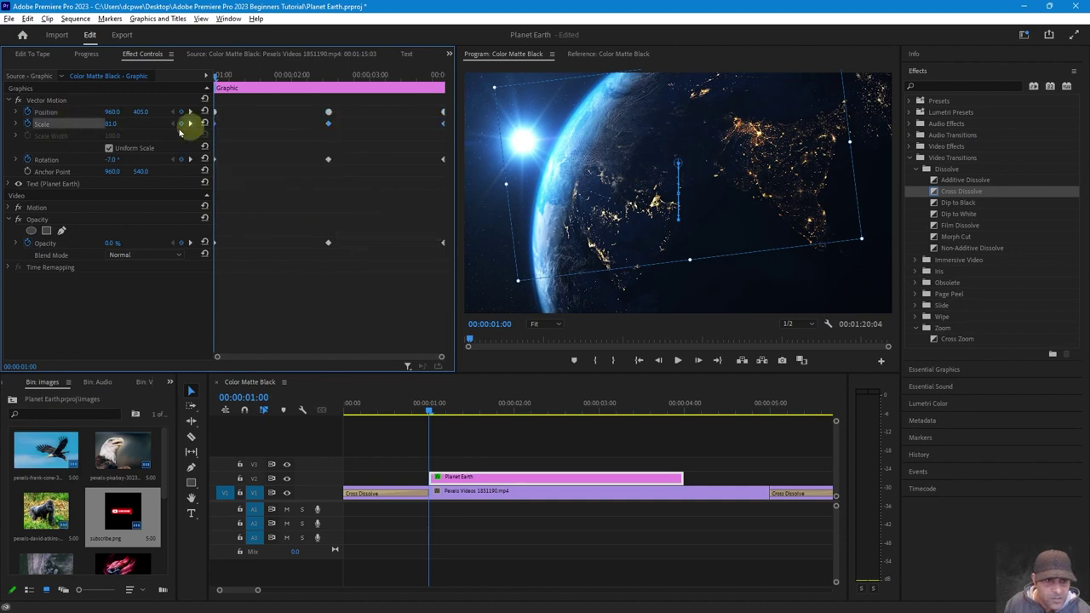
{"action": "right_click", "coordinate": [212, 122]}
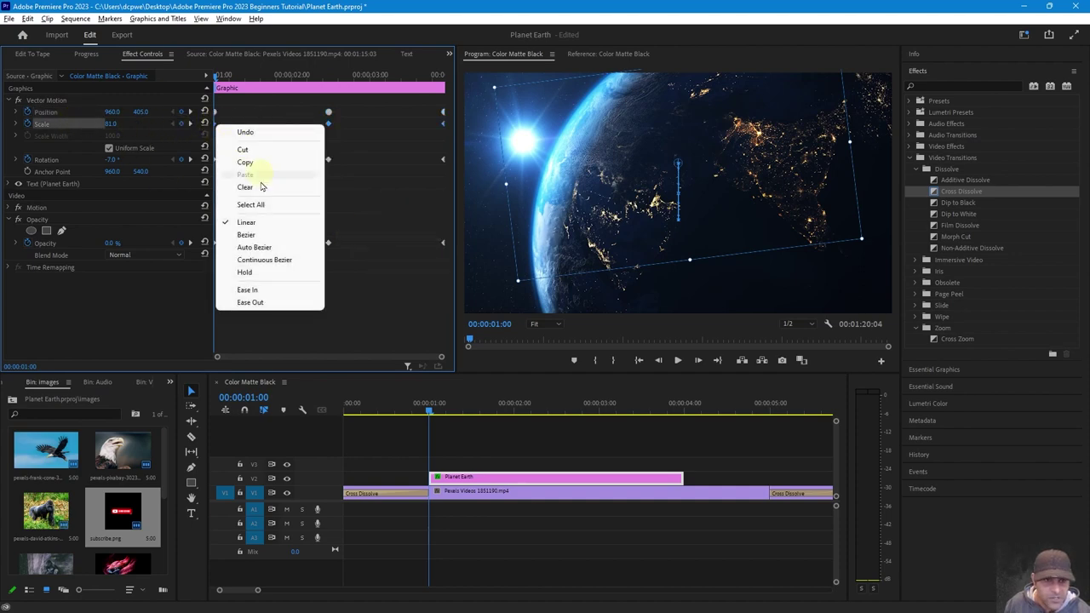
{"action": "left_click", "coordinate": [248, 246]}
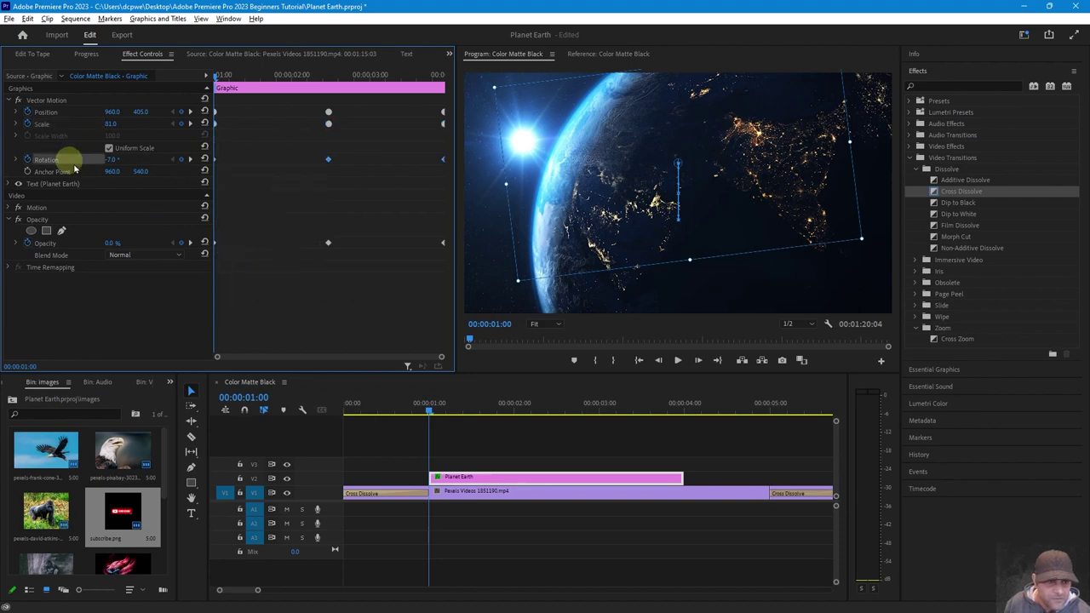
{"action": "right_click", "coordinate": [215, 160]}
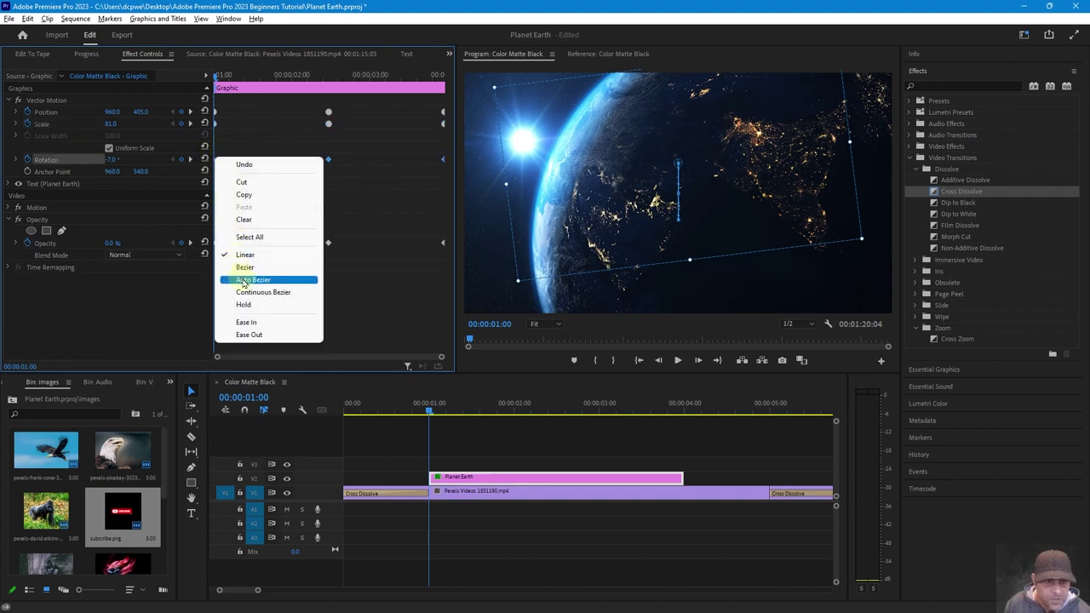
{"action": "left_click", "coordinate": [249, 279]}
- Set the title's opacity keyframes to Bezier interpolation
{"action": "left_click", "coordinate": [71, 246]}
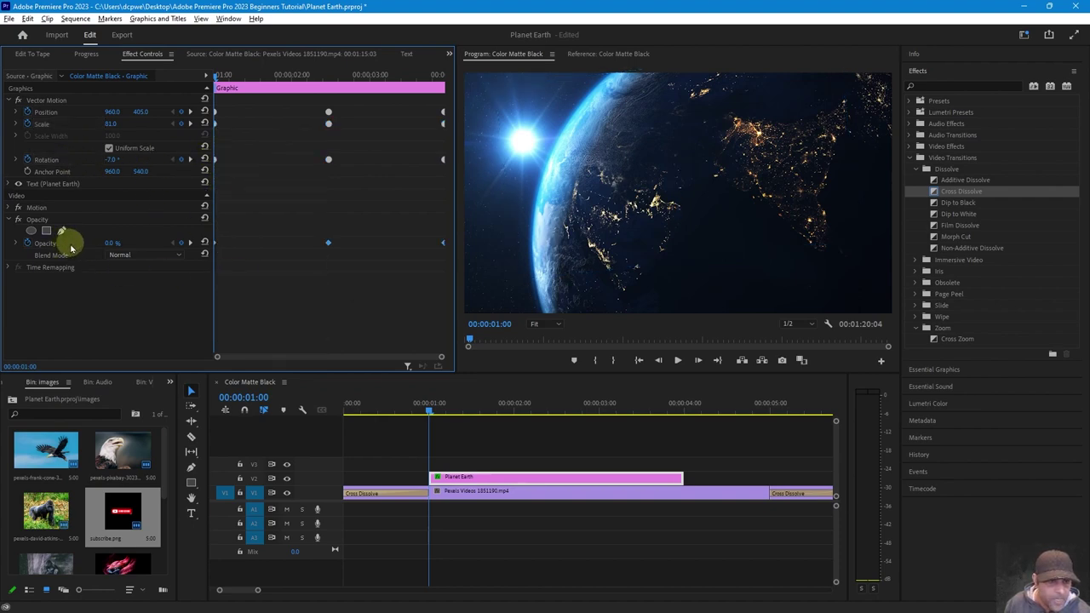
{"action": "right_click", "coordinate": [218, 245]}
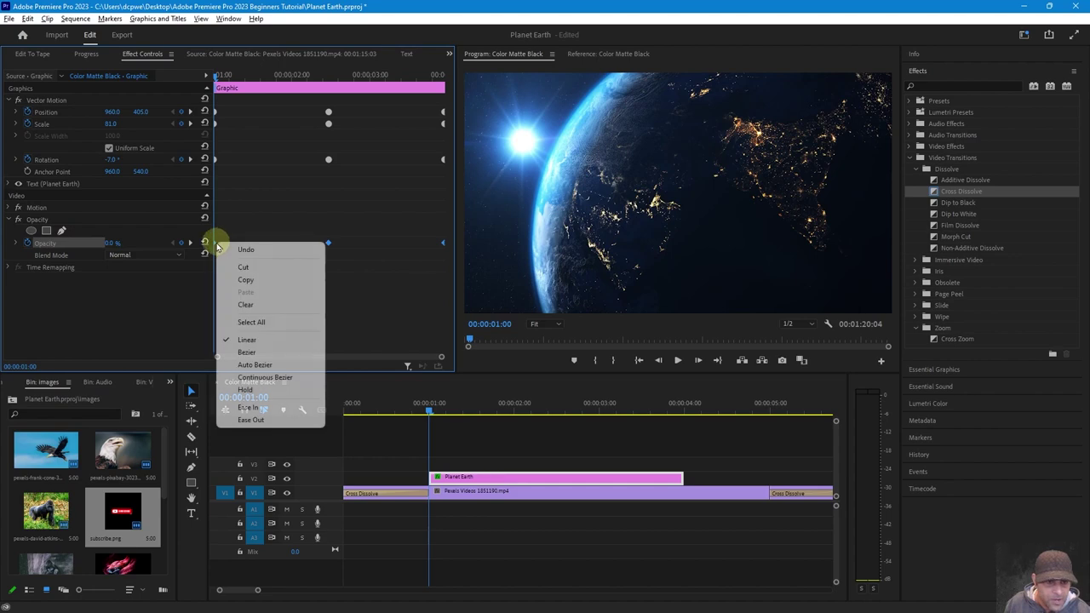
{"action": "left_click", "coordinate": [246, 353]}
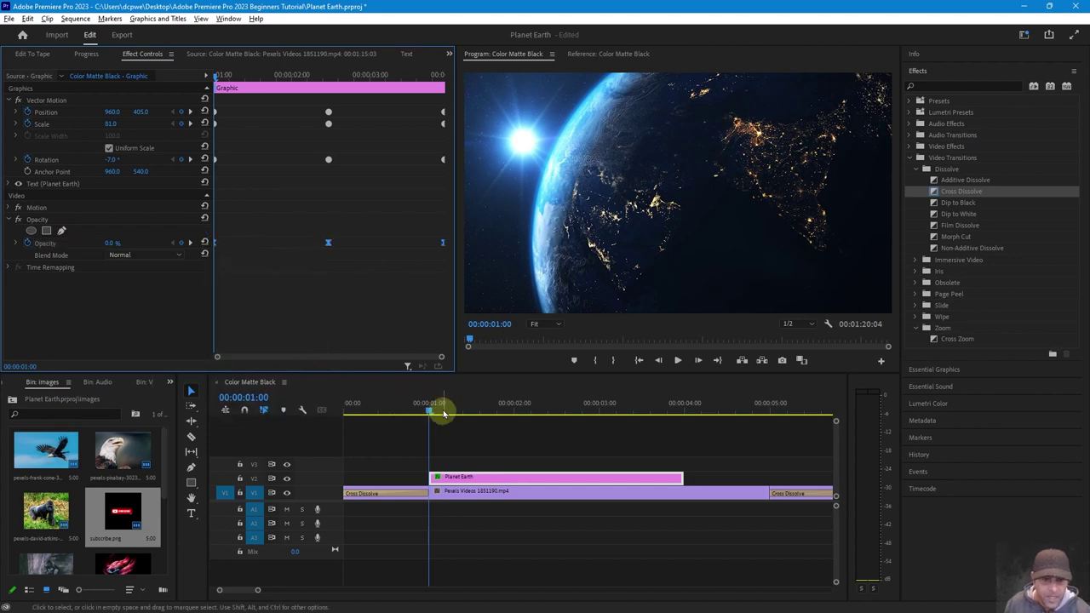
- Play back the title from just before it starts to check the smoothed animation
{"action": "left_click", "coordinate": [415, 412]}
{"action": "key", "text": "space"}
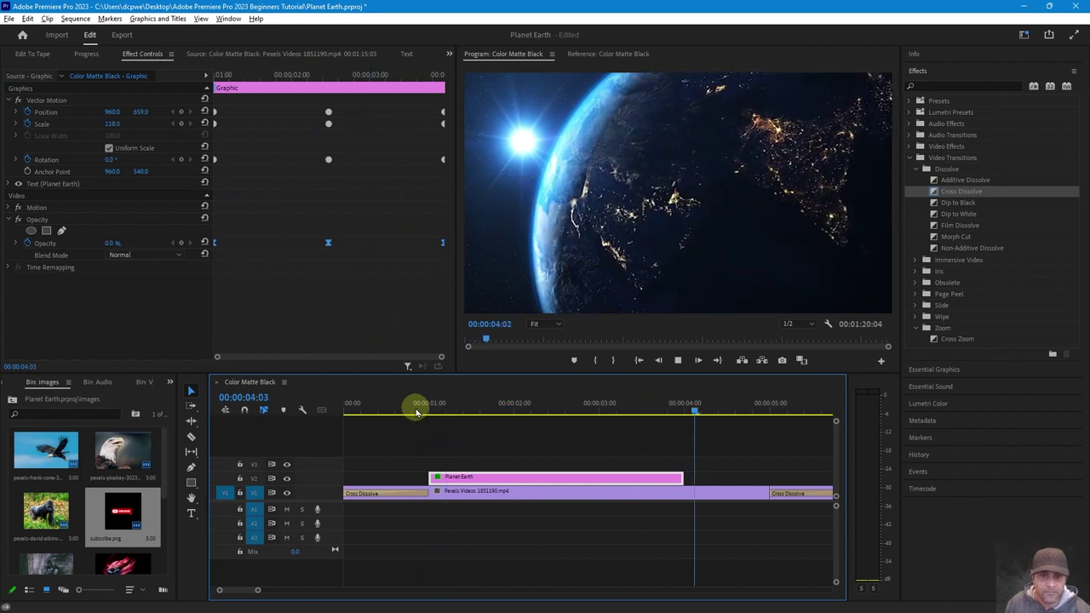
{"action": "key", "text": "space"}
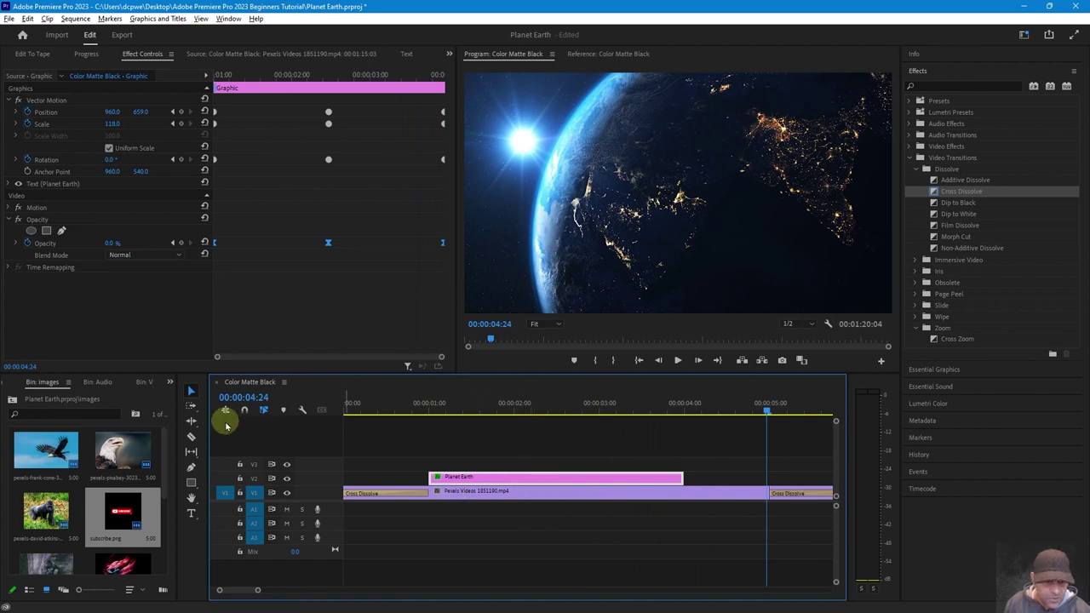
- Change the title's opacity keyframes to Auto Bezier and preview the title up to 00:00:02:08
{"action": "left_click", "coordinate": [192, 395]}
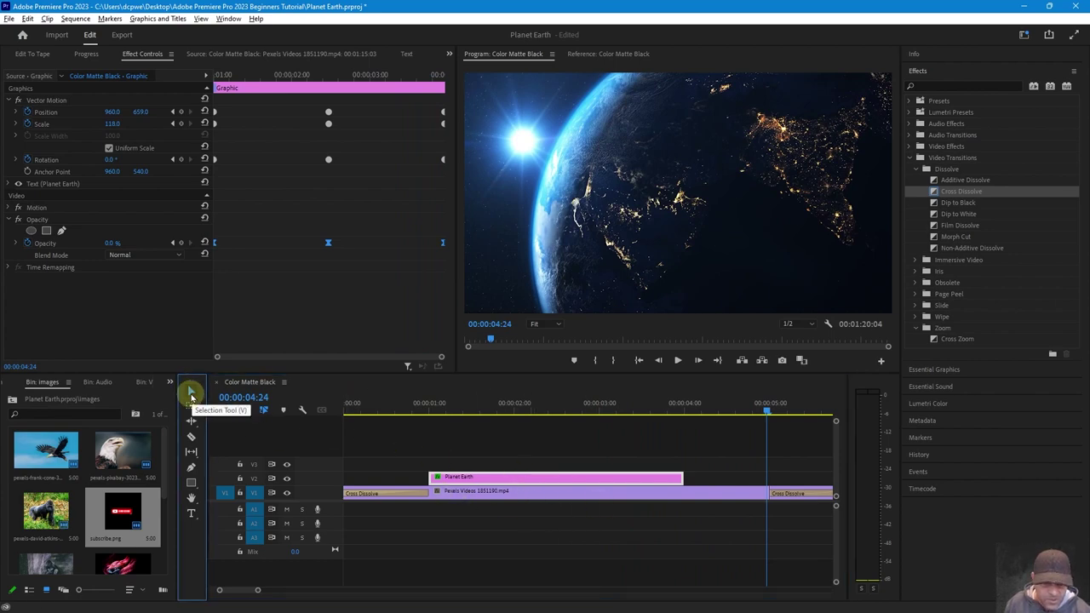
{"action": "left_click_drag", "start_coordinate": [498, 482], "coordinate": [500, 482]}
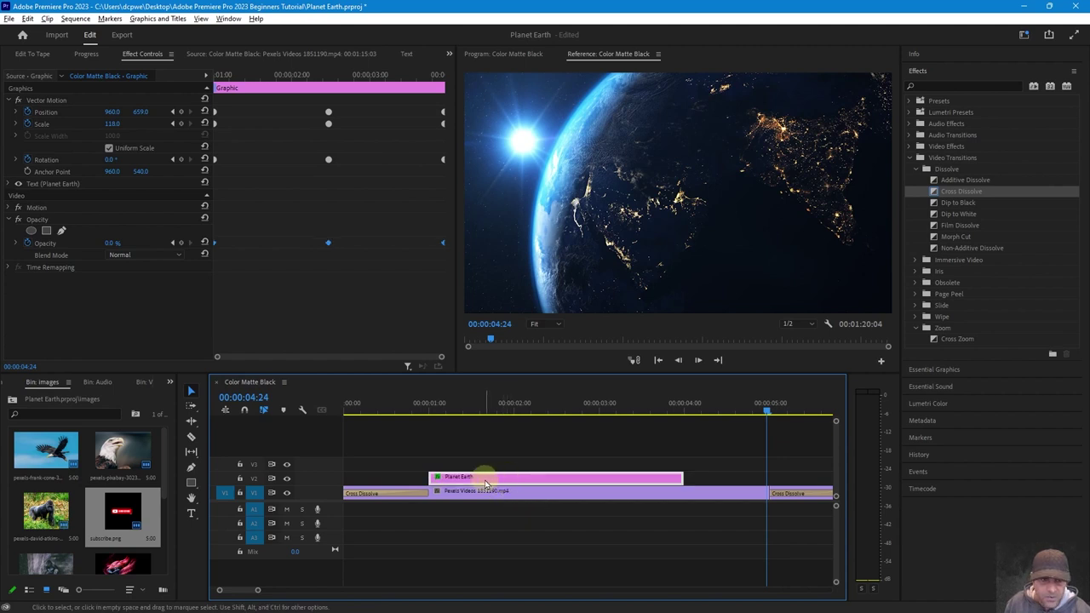
{"action": "right_click", "coordinate": [215, 246]}
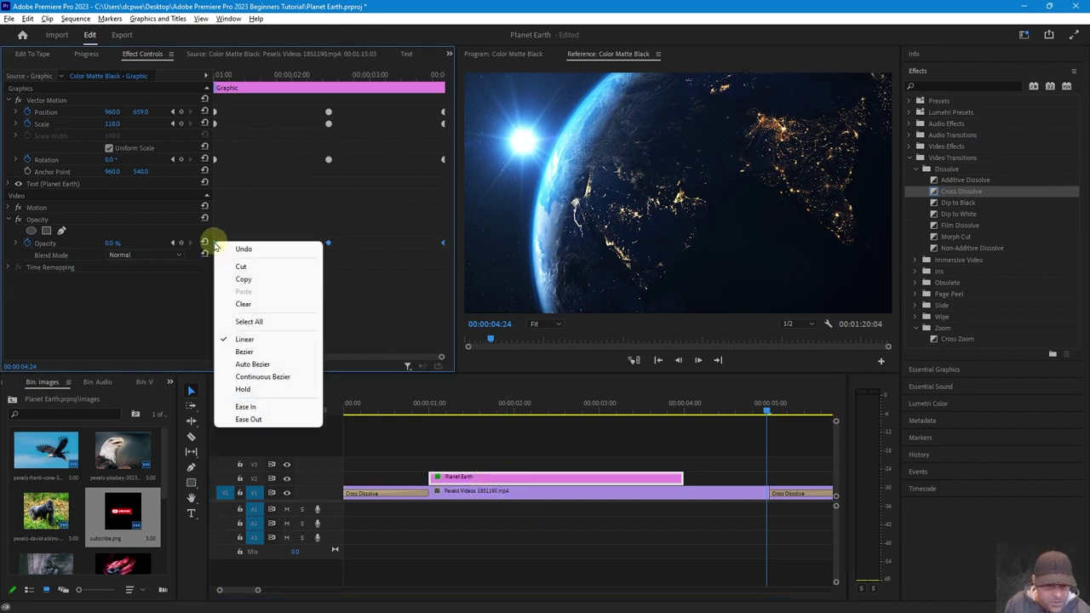
{"action": "left_click", "coordinate": [247, 364]}
{"action": "left_click_drag", "start_coordinate": [414, 412], "coordinate": [542, 447]}
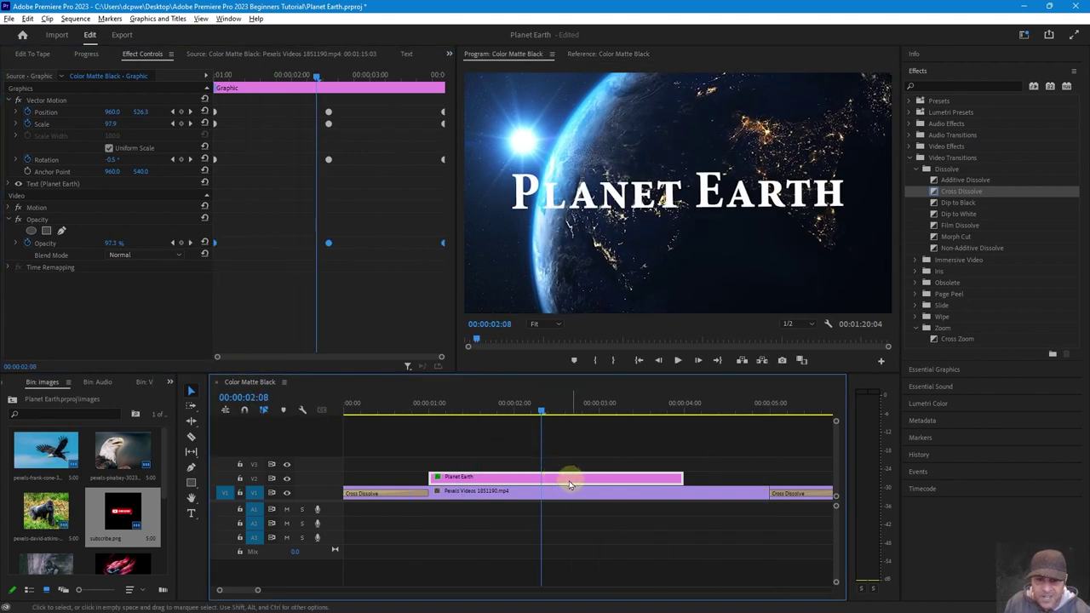
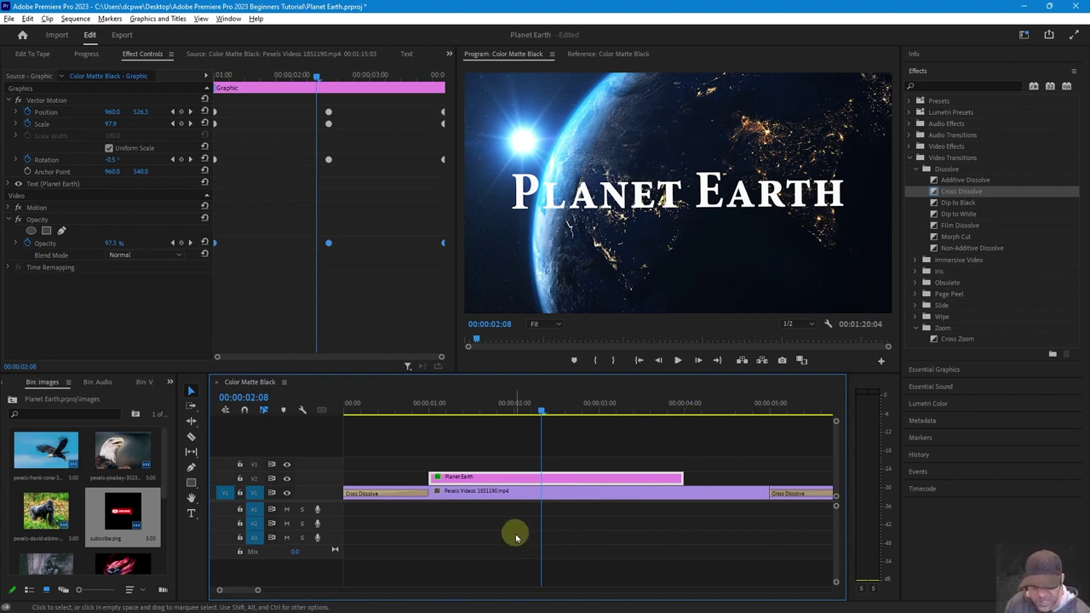
- Paste a copy of the animated "Planet Earth" title on V2 above the sequence's closing clip at 00:01:17:05
{"action": "key", "text": "minus"}
{"action": "key", "text": "minus"}
{"action": "key", "text": "minus"}
{"action": "key", "text": "minus"}
{"action": "key", "text": "minus"}
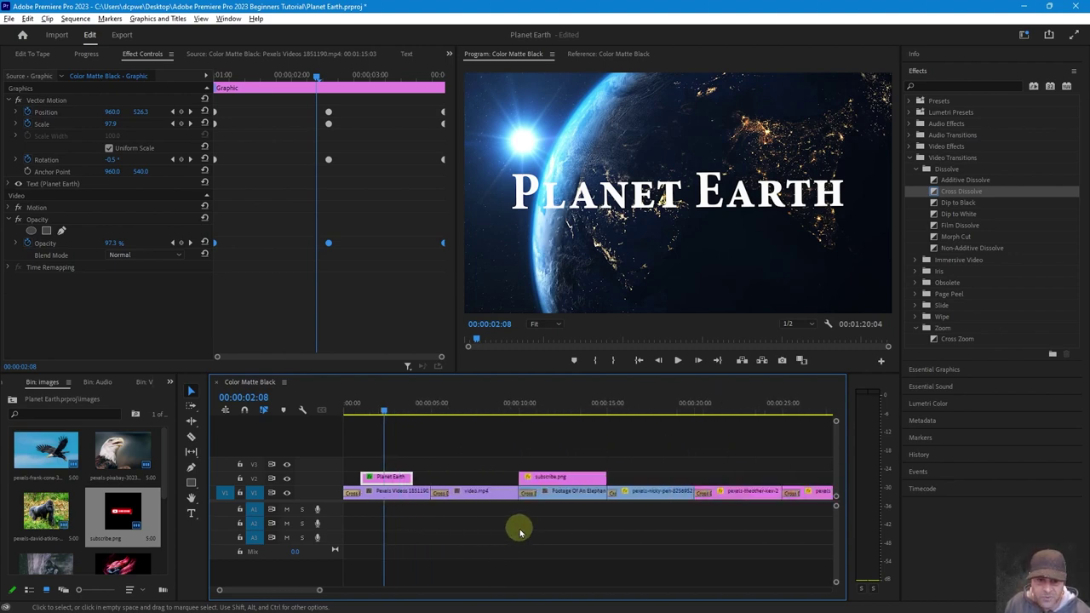
{"action": "key", "text": "minus"}
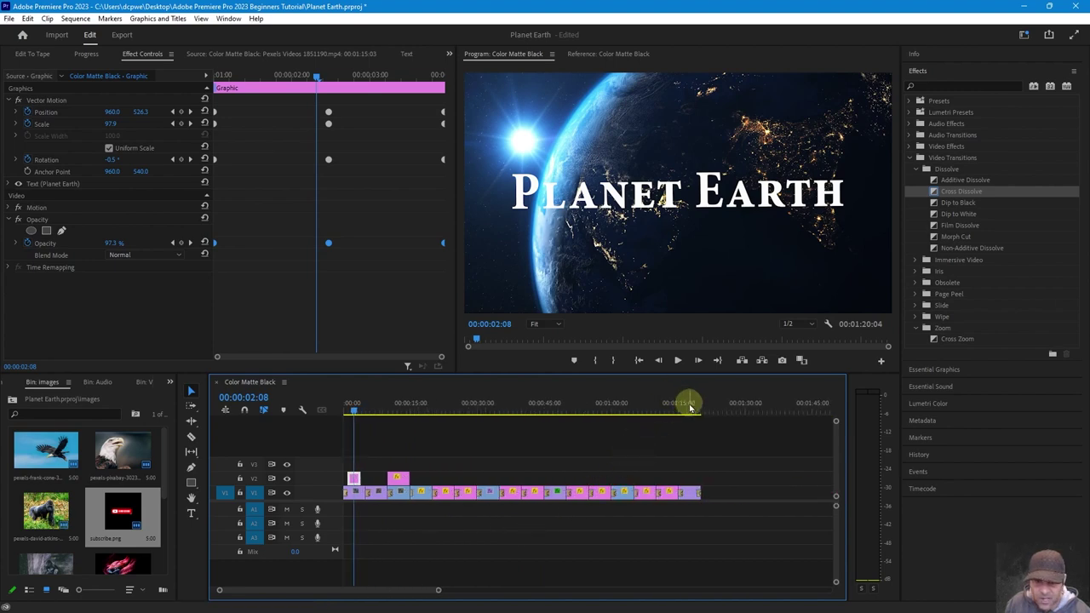
{"action": "left_click", "coordinate": [688, 407]}
{"action": "key", "text": "equal"}
{"action": "key", "text": "equal"}
{"action": "key", "text": "equal"}
{"action": "key", "text": "equal"}
{"action": "key", "text": "equal"}
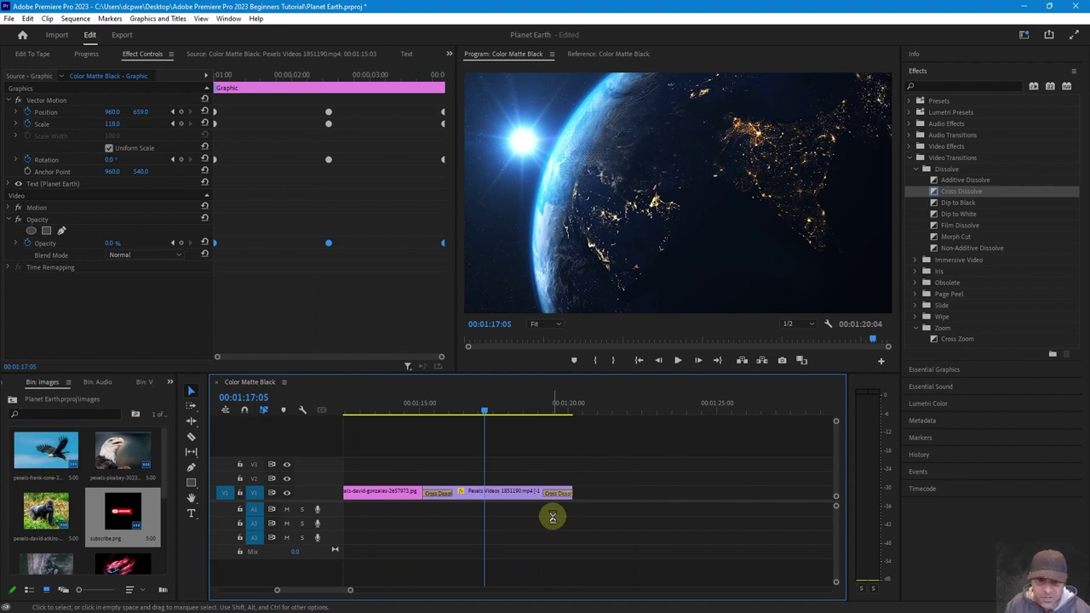
{"action": "key", "text": "ctrl+v"}
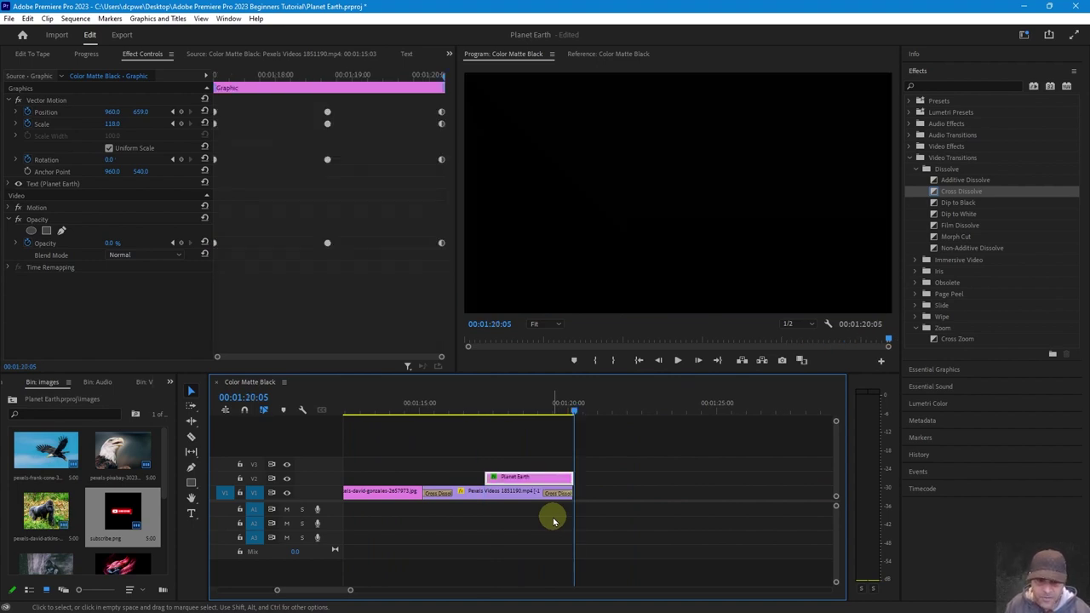
{"action": "left_click", "coordinate": [227, 480]}
{"action": "left_click", "coordinate": [226, 494]}
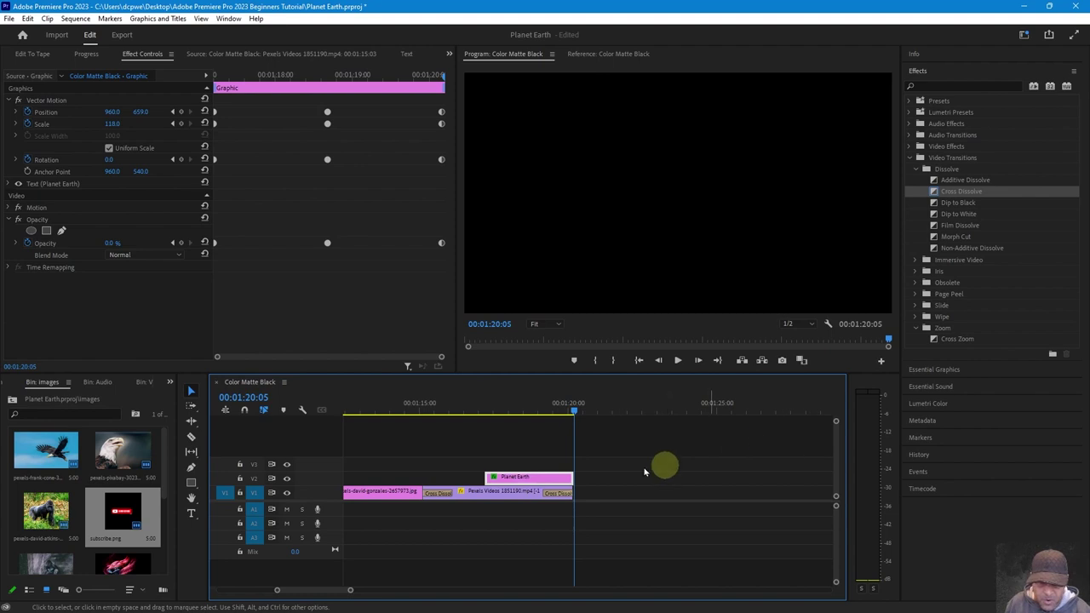
- Move the pasted title earlier on V2 so it sits between the closing clip's two cross dissolves
{"action": "left_click_drag", "start_coordinate": [526, 479], "coordinate": [495, 487]}
{"action": "scroll", "coordinate": [469, 533], "scroll_direction": "up", "scroll_amount": 8}
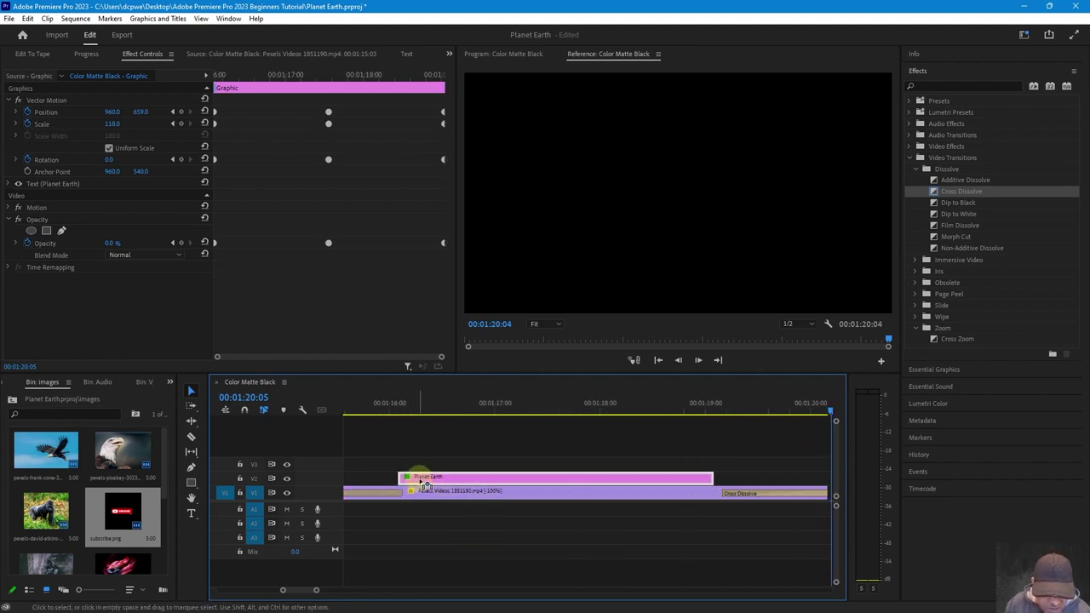
{"action": "left_click_drag", "start_coordinate": [419, 484], "coordinate": [423, 486]}
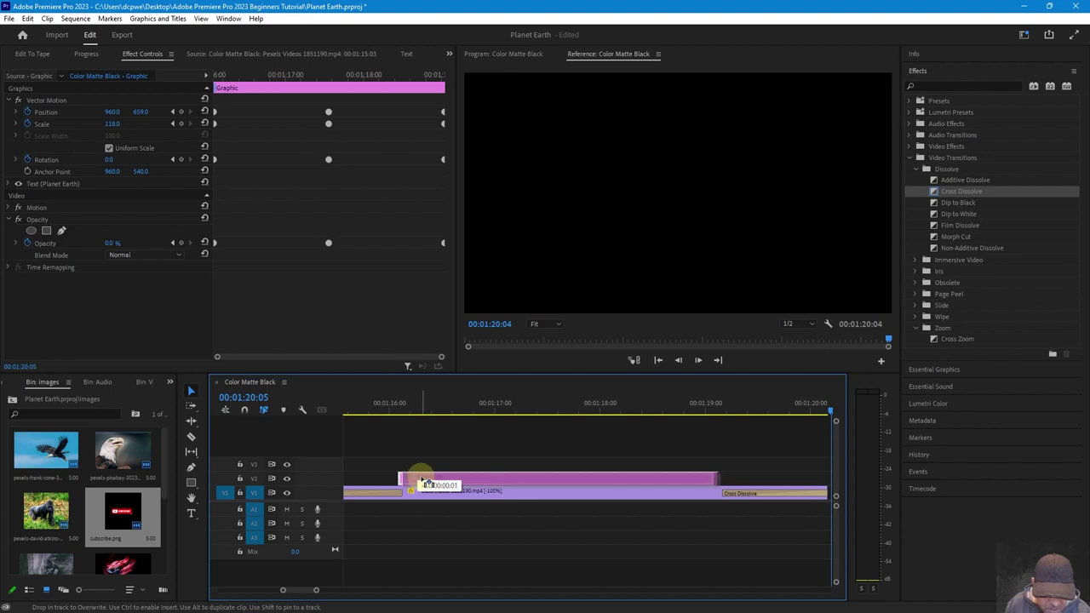
{"action": "left_click_drag", "start_coordinate": [423, 485], "coordinate": [423, 486]}
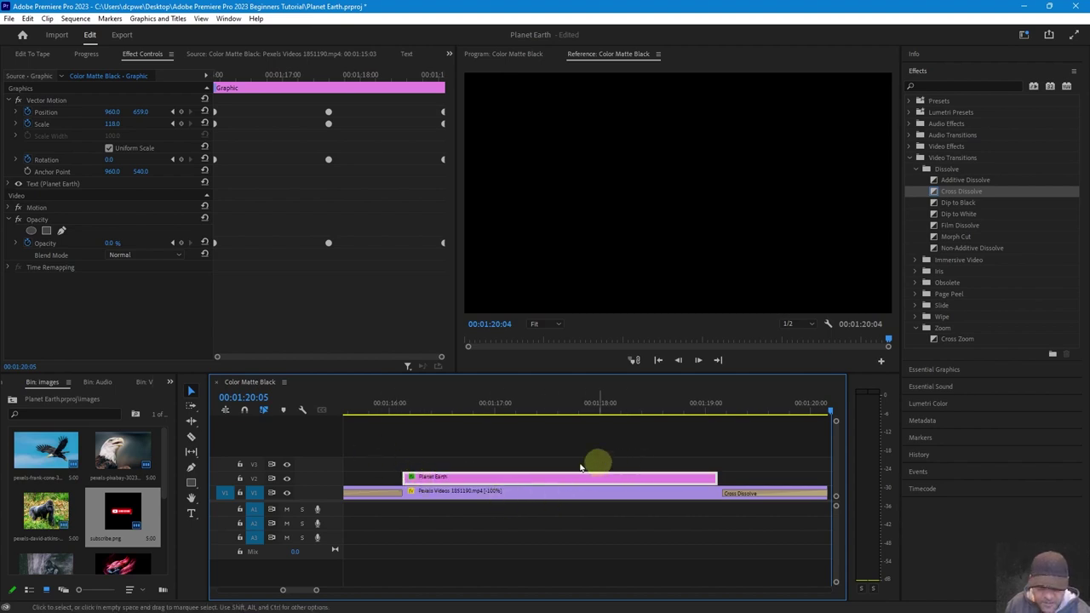
- Scrub the pasted title to 00:01:17:12 and review its placement relative to the rest of the sequence
{"action": "key", "text": "minus"}
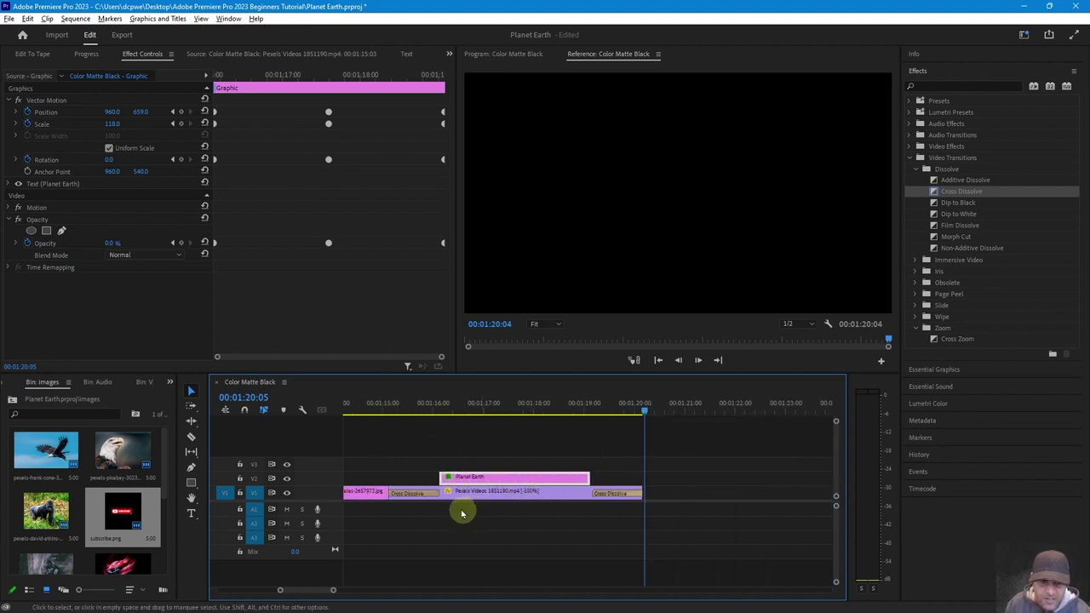
{"action": "left_click", "coordinate": [423, 411]}
{"action": "left_click_drag", "start_coordinate": [423, 411], "coordinate": [492, 471]}
{"action": "key", "text": "minus"}
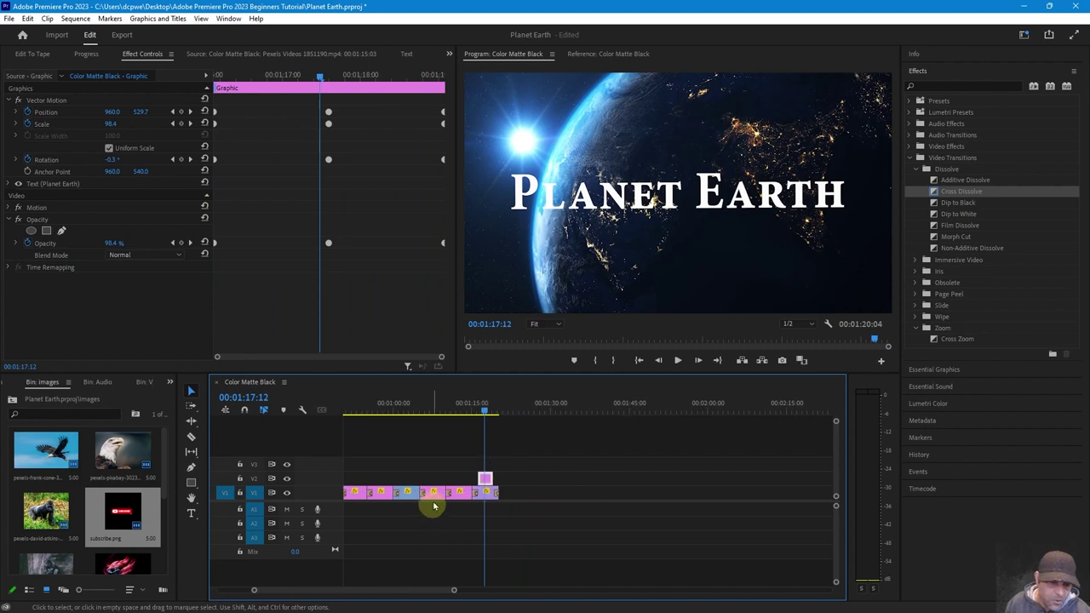
{"action": "scroll", "coordinate": [451, 524], "scroll_direction": "down", "scroll_amount": 3}
{"action": "scroll", "coordinate": [471, 536], "scroll_direction": "up", "scroll_amount": 3}
{"action": "key", "text": "minus"}
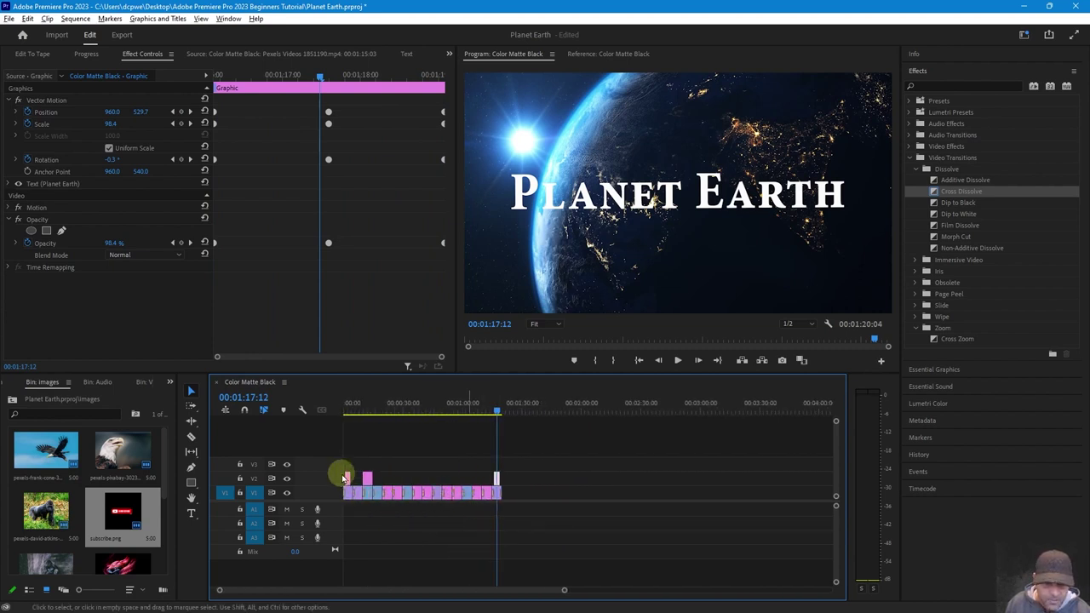
{"action": "left_click", "coordinate": [495, 479]}
{"action": "scroll", "coordinate": [455, 530], "scroll_direction": "up", "scroll_amount": 6}
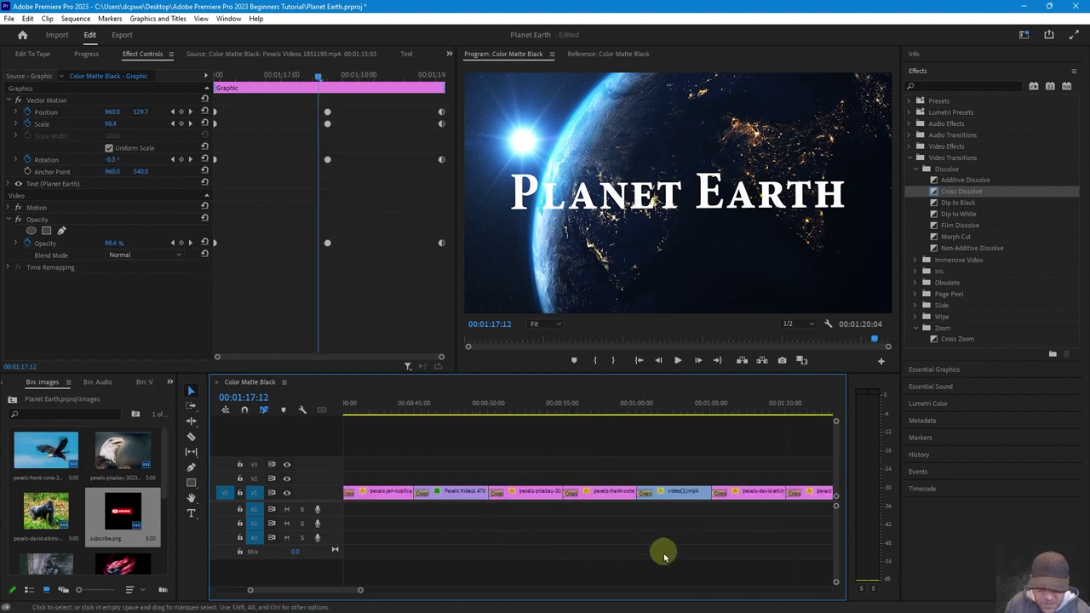
{"action": "scroll", "coordinate": [664, 554], "scroll_direction": "down", "scroll_amount": 8}
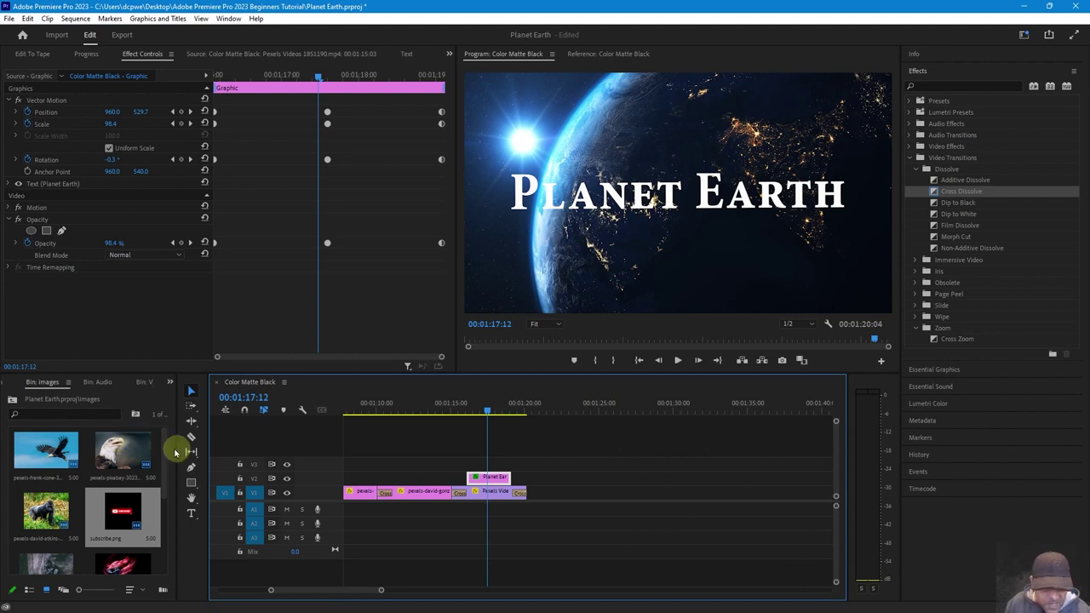
- Place the pexels-pixabay-302345 and pexels-frank-cone-3250638 images on V1 with gaps after the closing clip, the frank-cone image first
{"action": "left_click", "coordinate": [141, 447]}
{"action": "left_click_drag", "start_coordinate": [182, 454], "coordinate": [637, 498]}
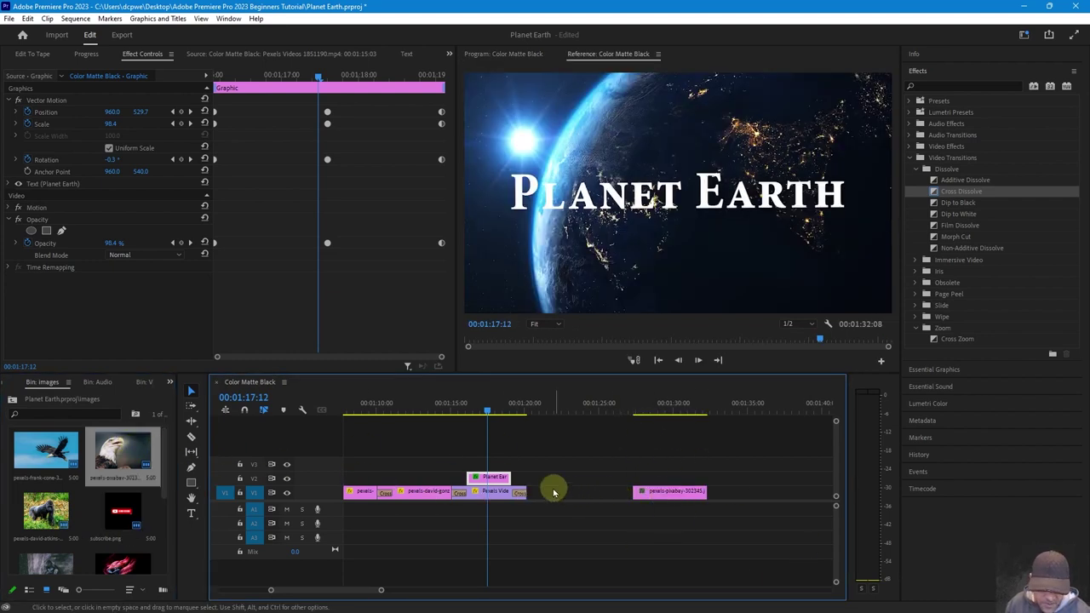
{"action": "left_click_drag", "start_coordinate": [655, 499], "coordinate": [690, 498]}
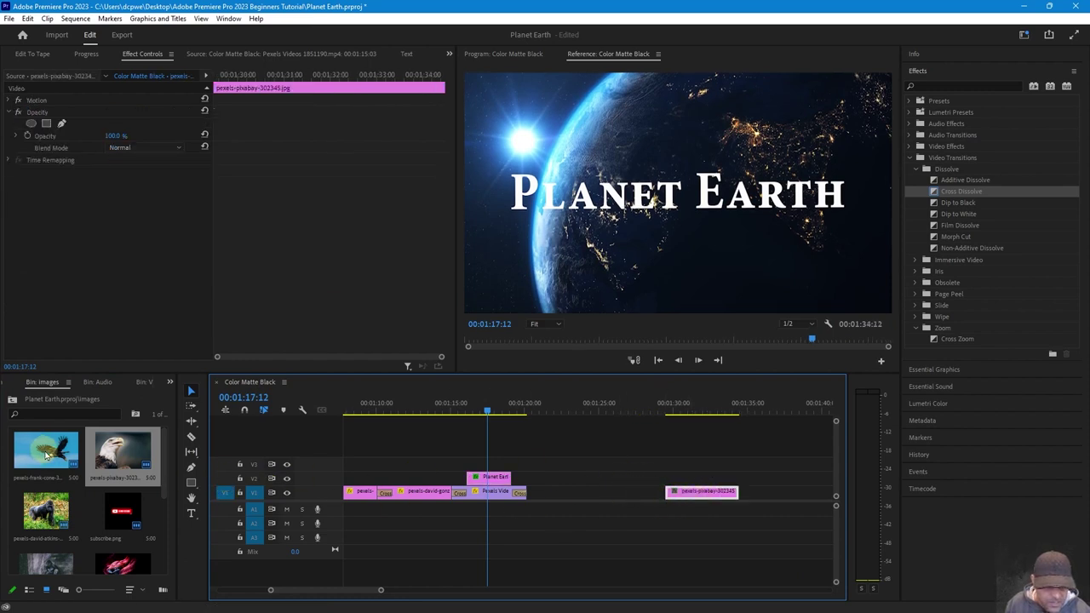
{"action": "left_click_drag", "start_coordinate": [50, 458], "coordinate": [569, 502]}
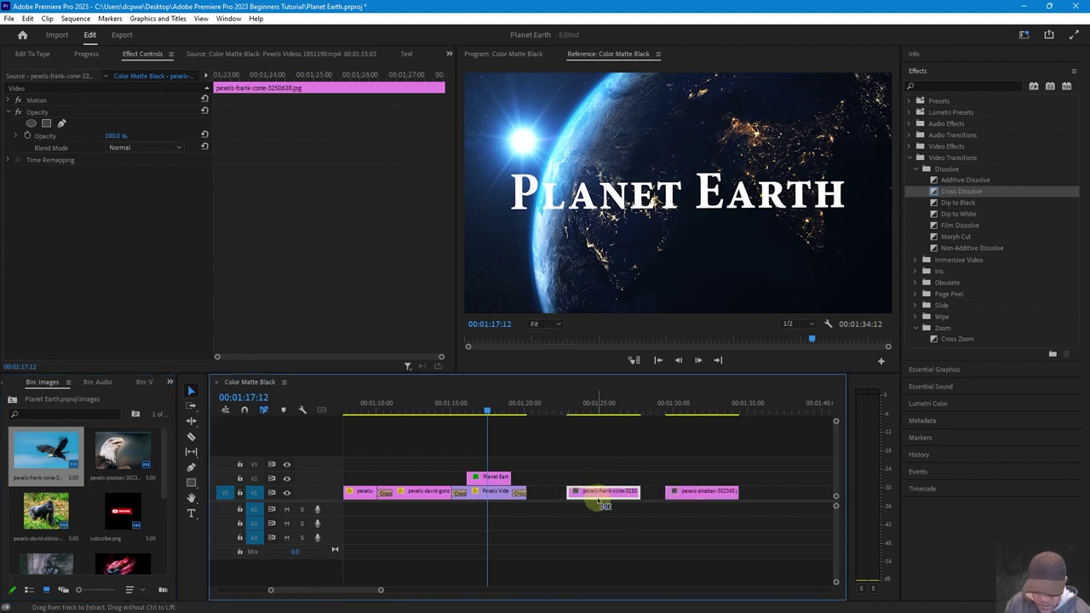
- Try overwriting the pexels-pixabay image on V1 with the pexels-frank-cone image from 00:01:31:16, and undo it
{"action": "left_click", "coordinate": [700, 410]}
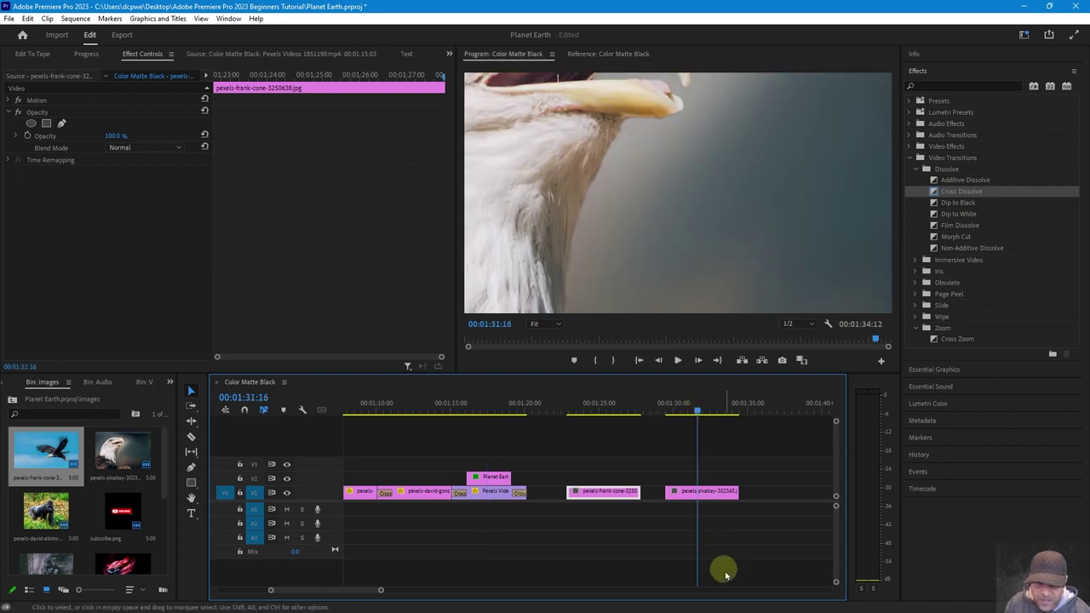
{"action": "key", "text": "period"}
{"action": "key", "text": "ctrl+z"}
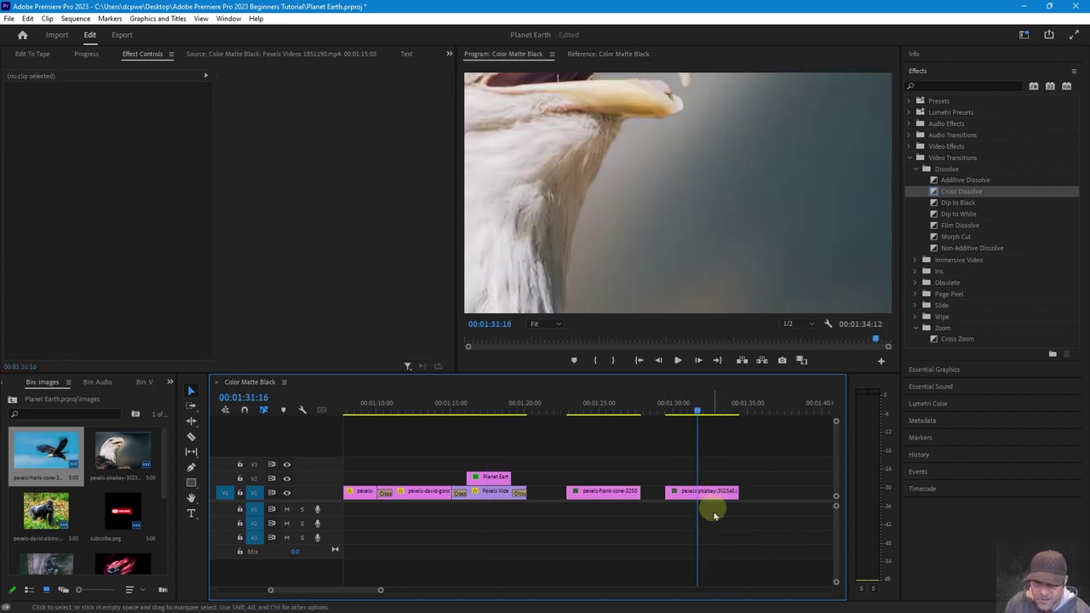
{"action": "key", "text": "period"}
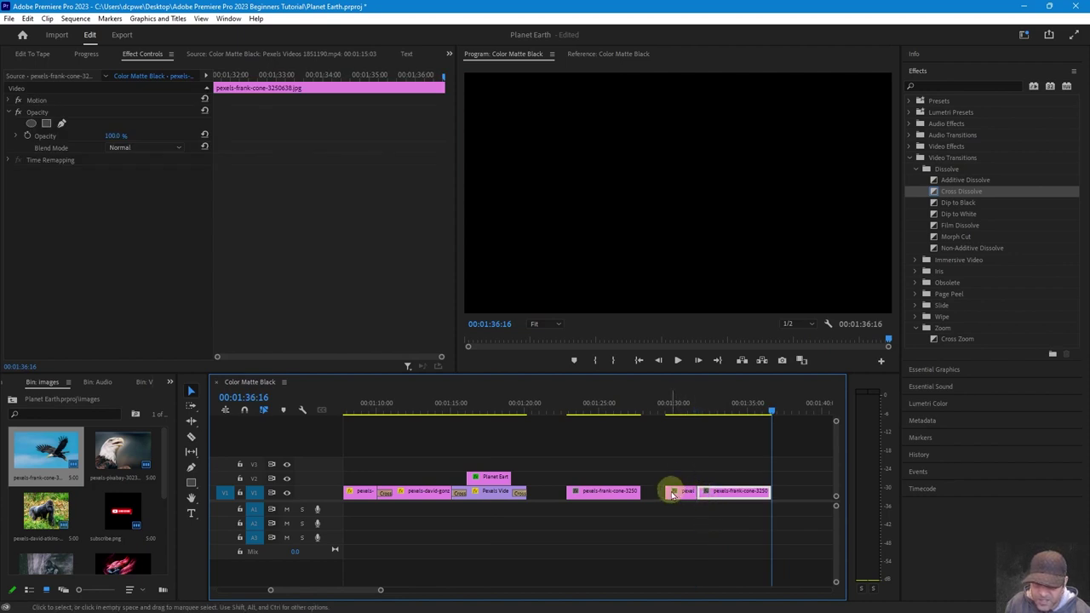
{"action": "key", "text": "ctrl+z"}
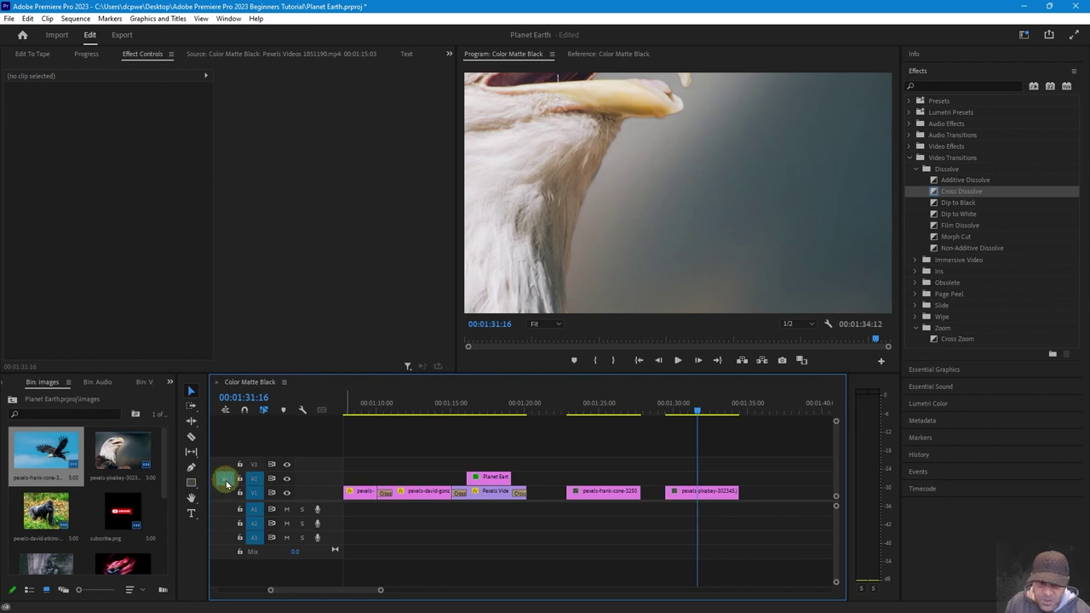
- With only V2 targeted among the video tracks, try pasting the pexels-frank-cone image at 00:01:31:16 and undo it
{"action": "left_click", "coordinate": [626, 494]}
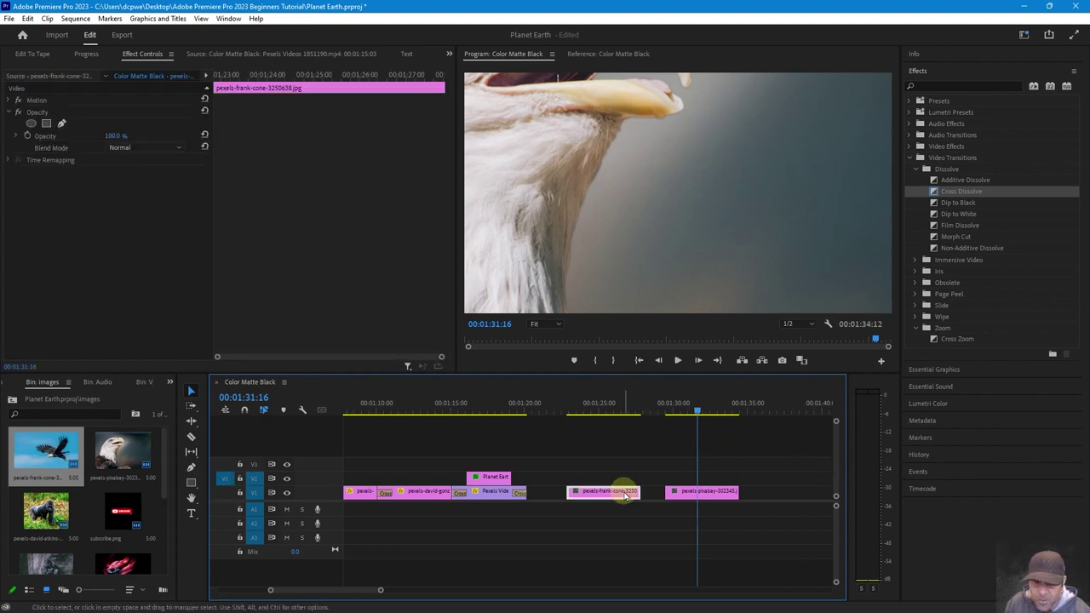
{"action": "left_click", "coordinate": [651, 493]}
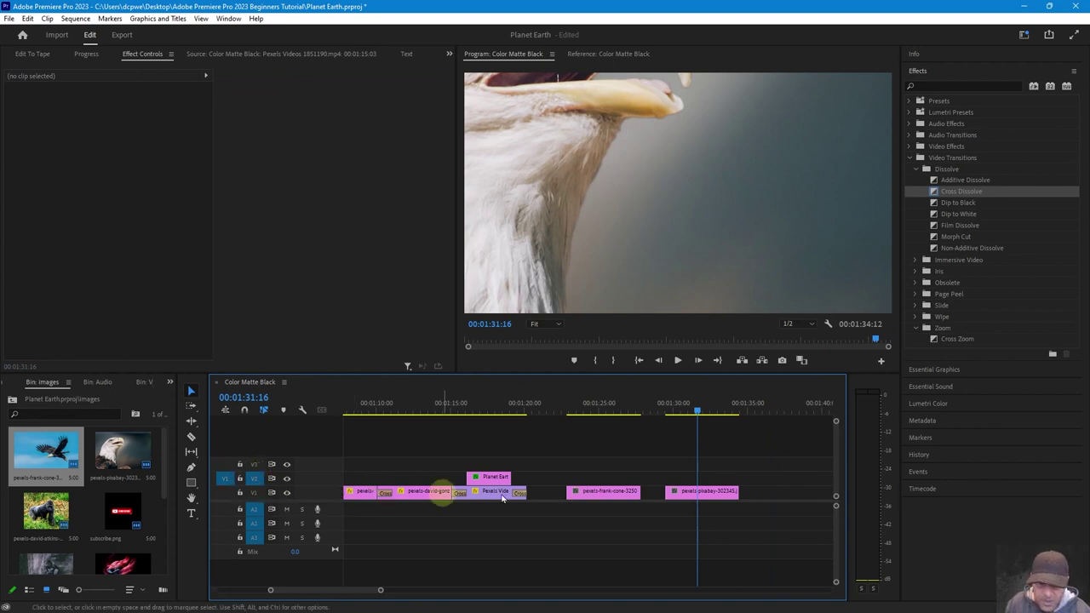
{"action": "key", "text": "ctrl+v"}
{"action": "key", "text": "ctrl+z"}
{"action": "left_click", "coordinate": [662, 414]}
{"action": "key", "text": "Down"}
{"action": "key", "text": "Up"}
{"action": "key", "text": "ctrl+z"}
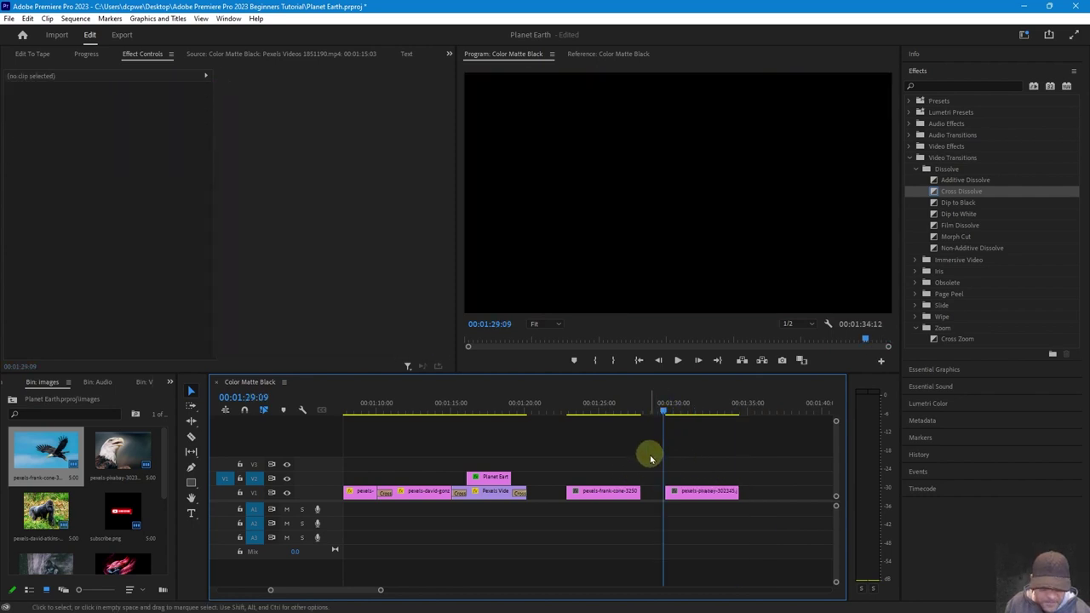
- Turn off source patching and targeting for V2, and select the pexels-frank-cone image on V1
{"action": "left_click", "coordinate": [224, 479]}
{"action": "left_click", "coordinate": [253, 483]}
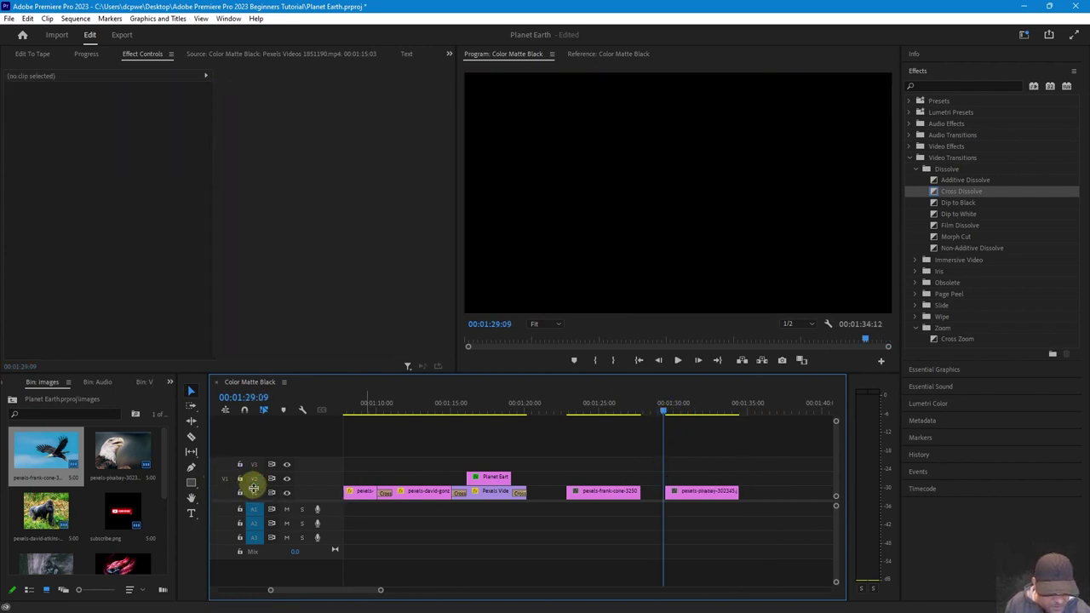
{"action": "left_click", "coordinate": [252, 495]}
{"action": "scroll", "coordinate": [267, 516], "scroll_direction": "up", "scroll_amount": 1}
{"action": "left_click", "coordinate": [619, 491]}
{"action": "left_click", "coordinate": [637, 492]}
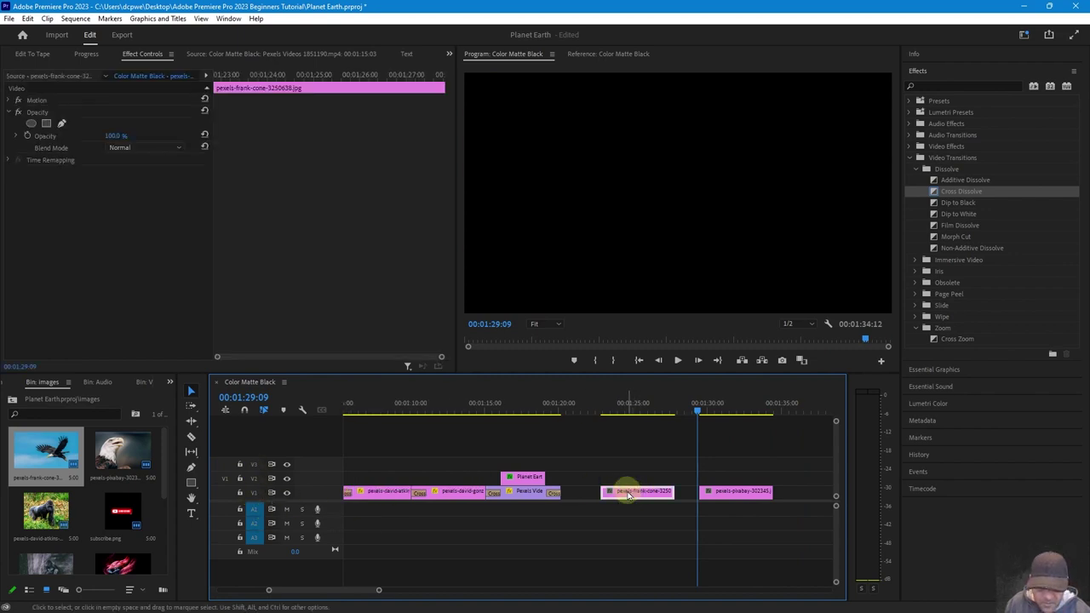
- Re-enable V2's source patching and targeting, try pasting the pexels-frank-cone image at 00:01:35:09, and undo it
{"action": "left_click", "coordinate": [226, 479]}
{"action": "left_click", "coordinate": [254, 479]}
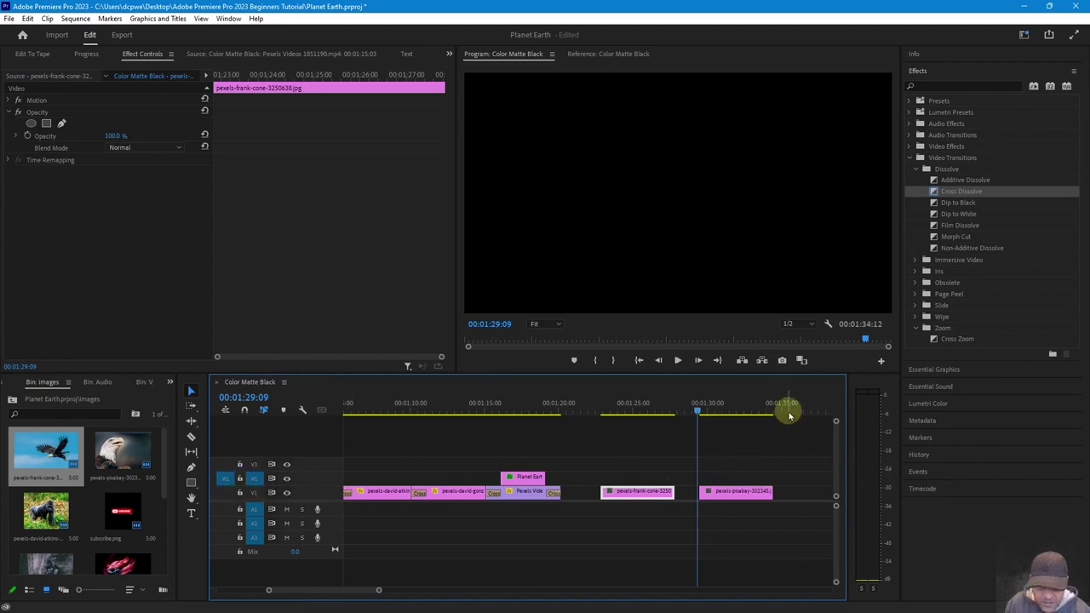
{"action": "key", "text": "ctrl+v"}
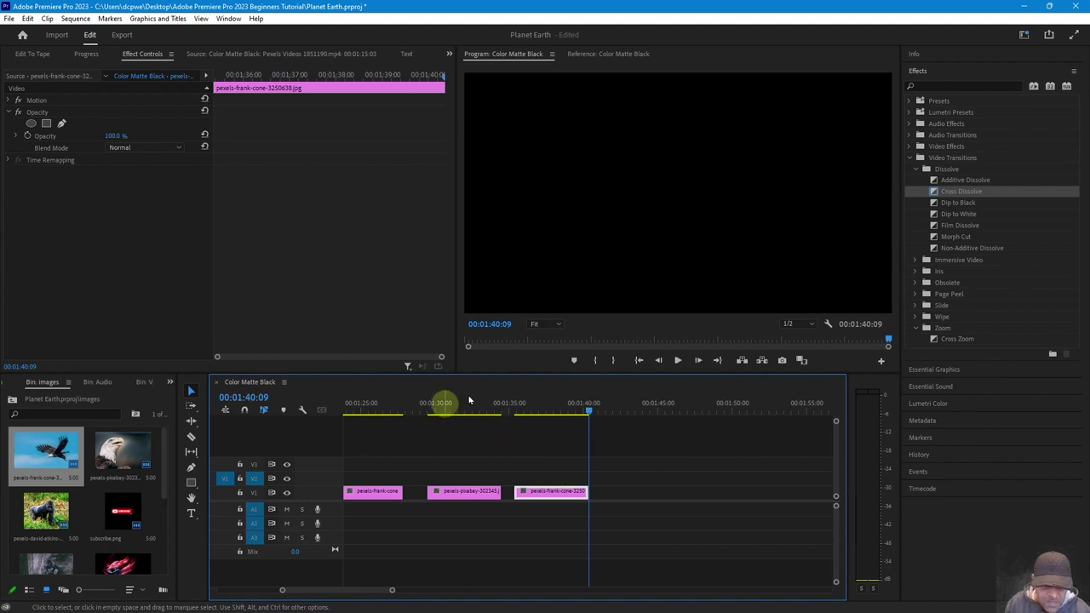
{"action": "key", "text": "ctrl+z"}
{"action": "left_click_drag", "start_coordinate": [477, 499], "coordinate": [379, 498]}
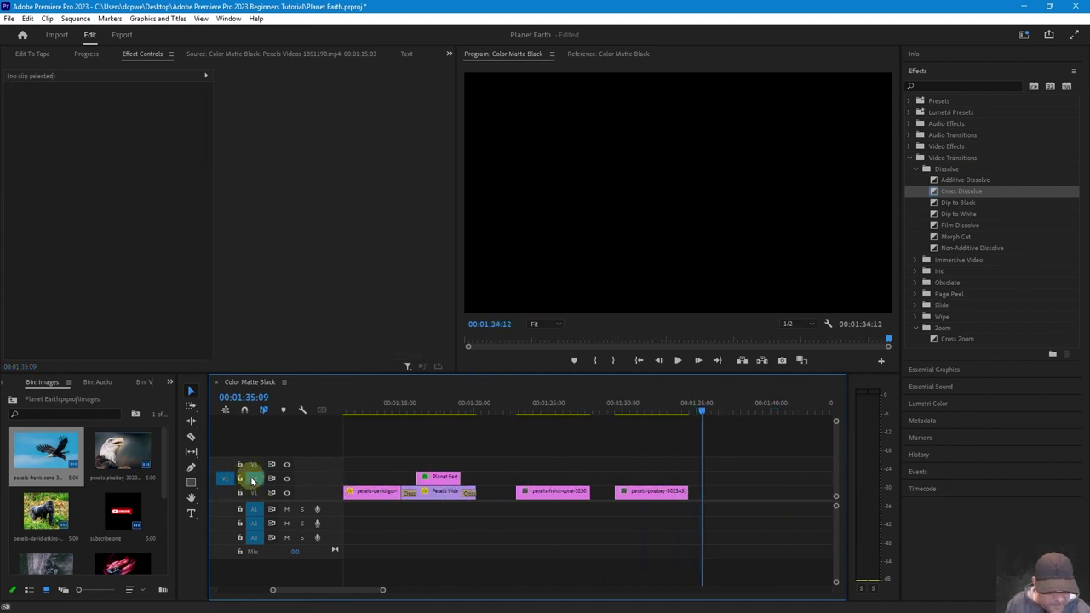
- With source patching off, try pasting the pexels-frank-cone image at 00:01:32:04 and again at 00:01:32:11, undoing each attempt
{"action": "left_click", "coordinate": [654, 413]}
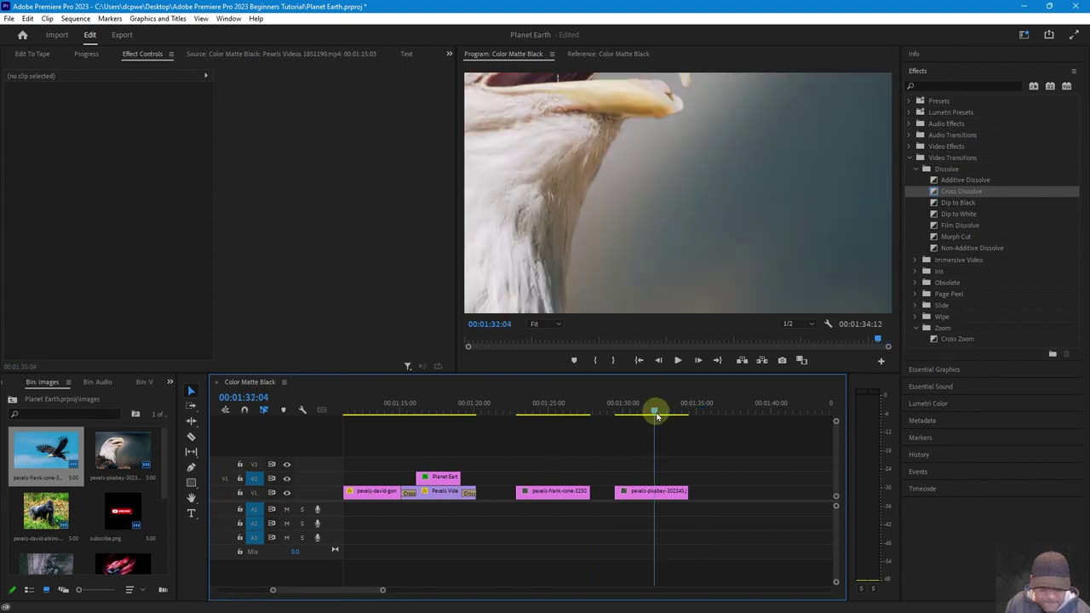
{"action": "key", "text": "ctrl+v"}
{"action": "key", "text": "ctrl+z"}
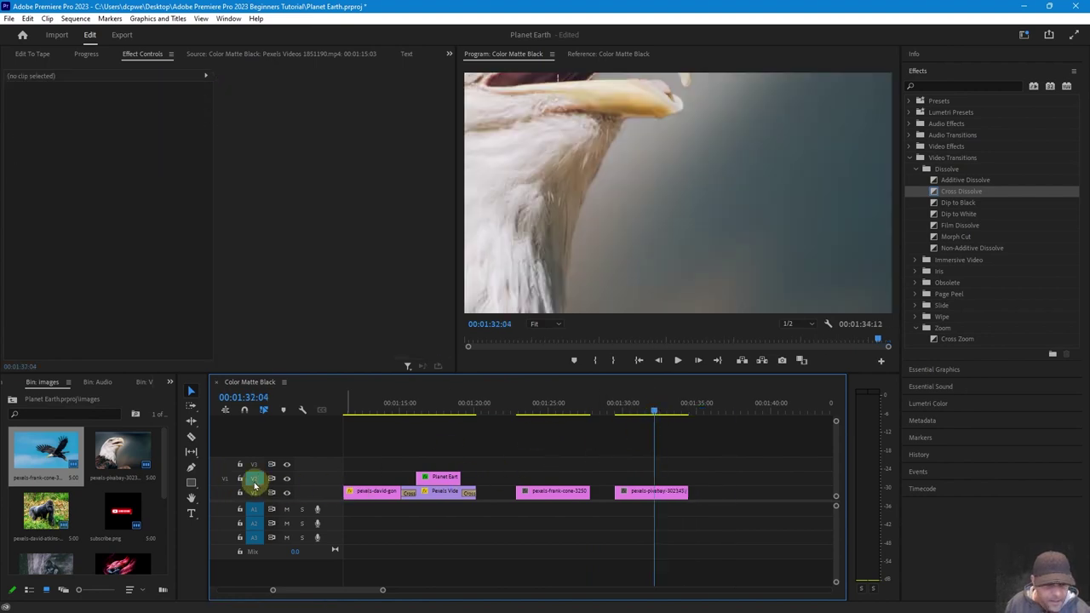
{"action": "left_click", "coordinate": [657, 408]}
{"action": "key", "text": "ctrl+v"}
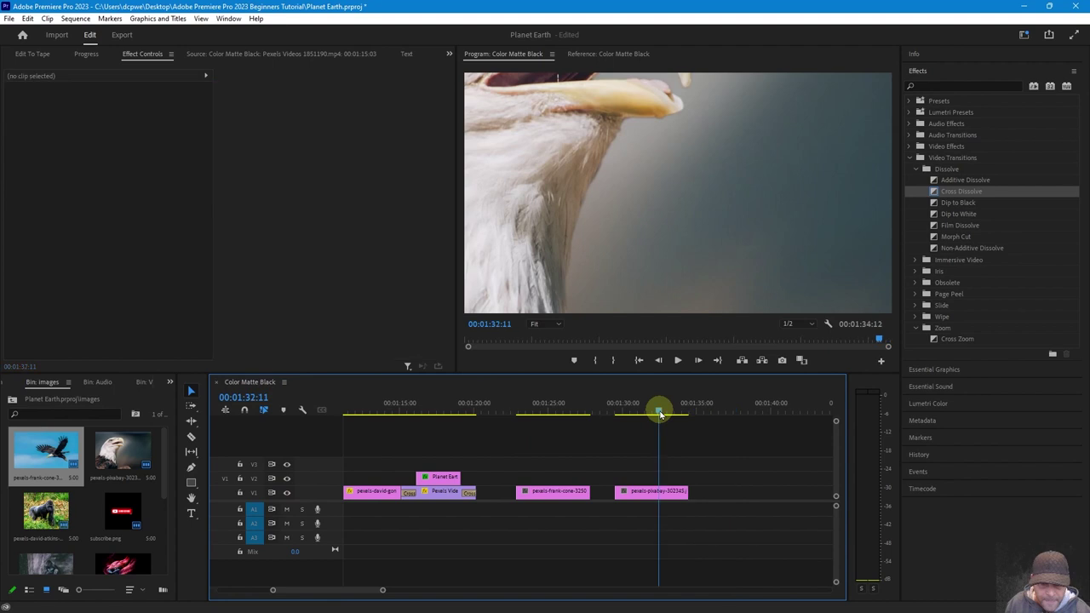
{"action": "key", "text": "ctrl+z"}
- Turn V2's source patching and targeting back on, try pasting the pexels-frank-cone image at 00:01:31:04, and undo it
{"action": "left_click", "coordinate": [224, 478]}
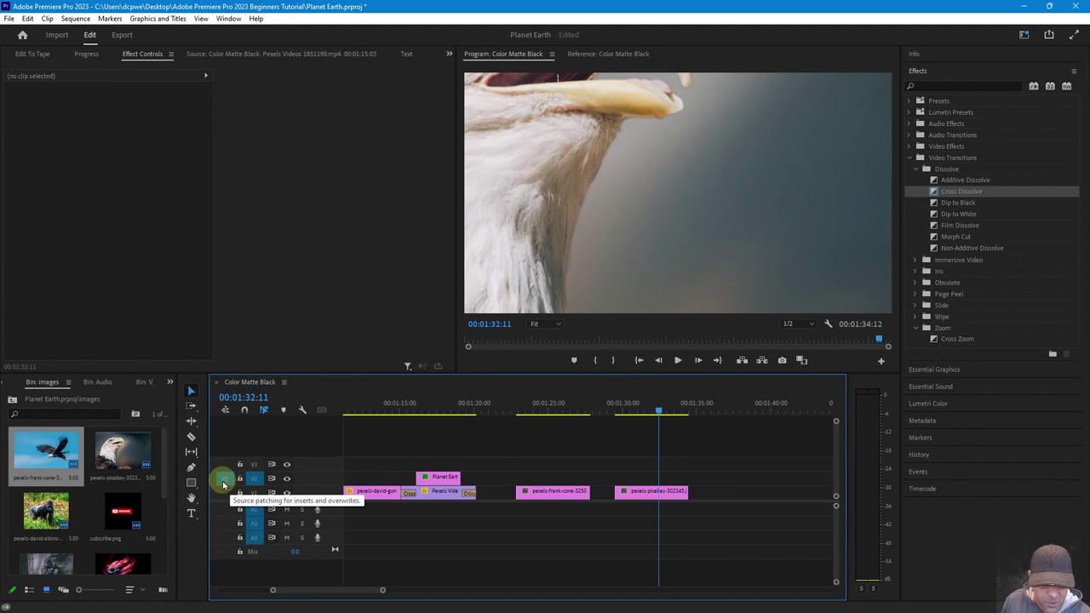
{"action": "left_click", "coordinate": [223, 481]}
{"action": "left_click", "coordinate": [258, 482]}
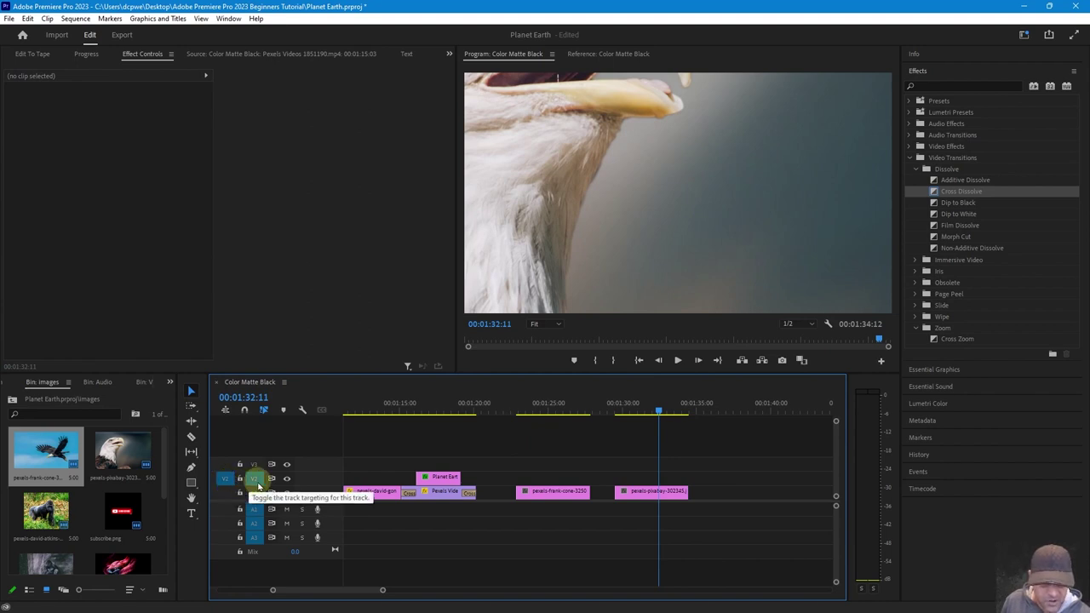
{"action": "left_click", "coordinate": [545, 494]}
{"action": "left_click", "coordinate": [645, 429]}
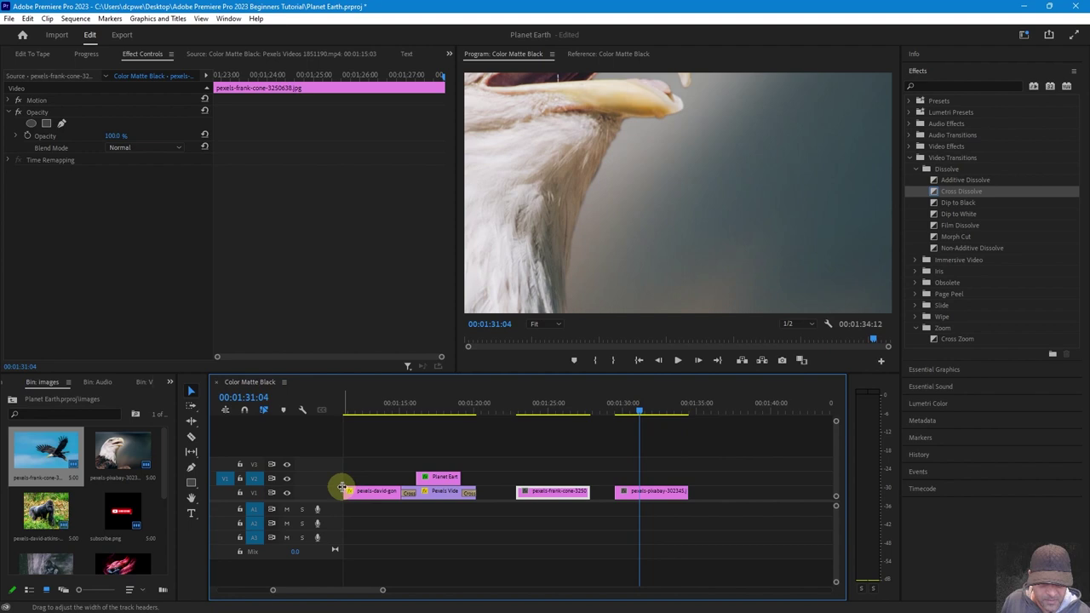
{"action": "key", "text": "ctrl+v"}
{"action": "key", "text": "ctrl+z"}
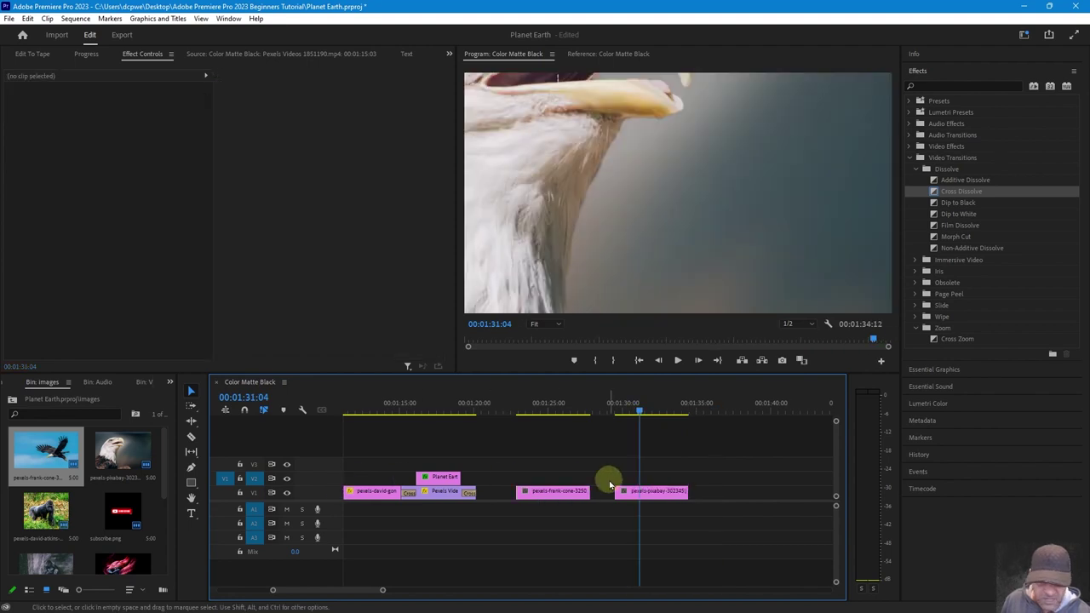
- Save the project, and turn off V2's source patching with the playhead moved to 00:01:29:11
{"action": "left_click", "coordinate": [9, 18]}
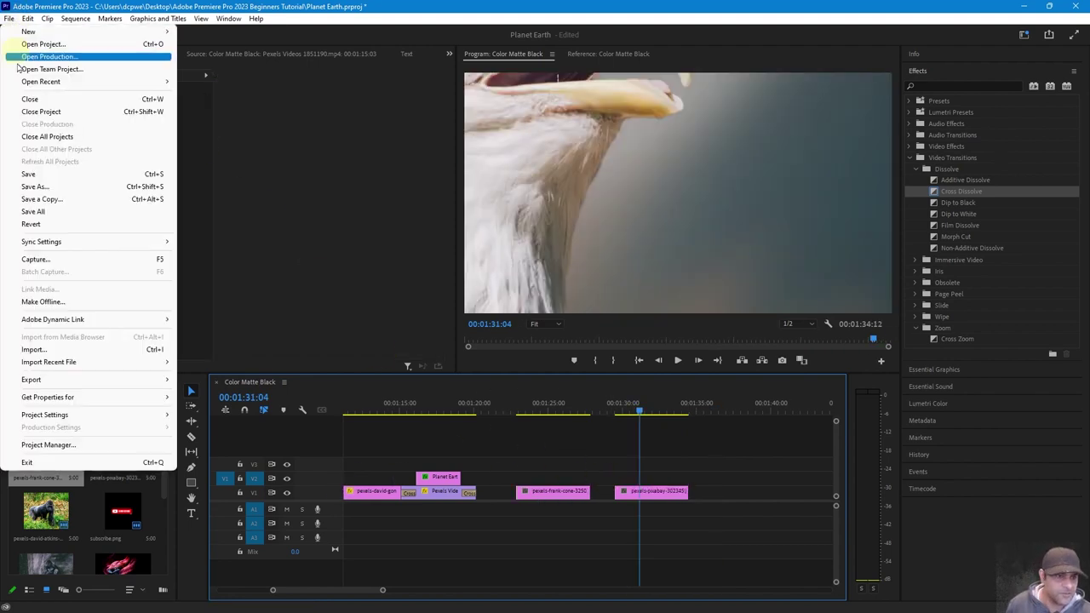
{"action": "left_click", "coordinate": [34, 173]}
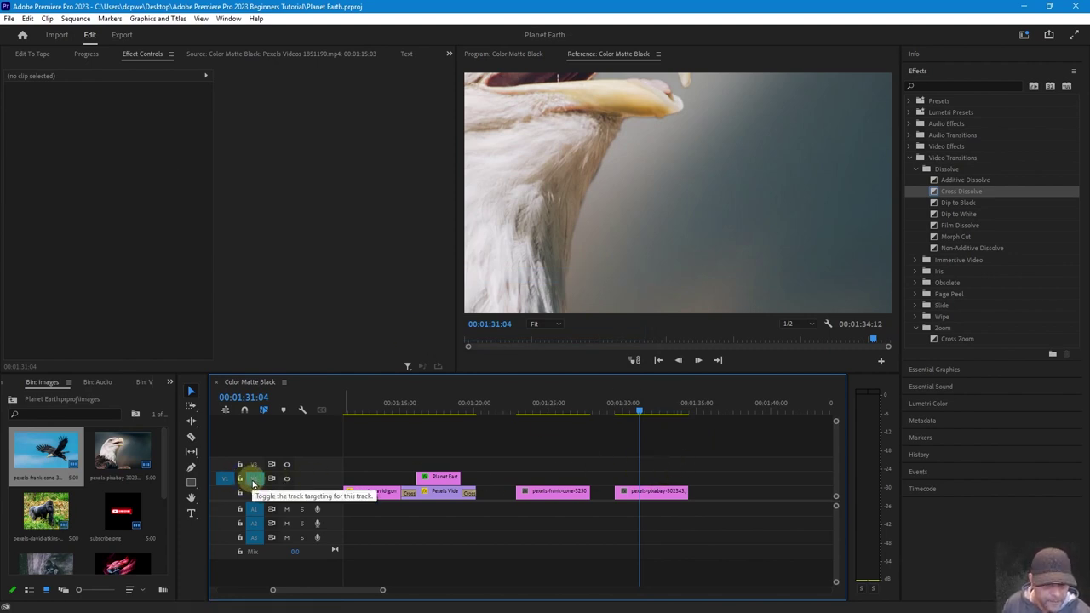
{"action": "left_click", "coordinate": [697, 407]}
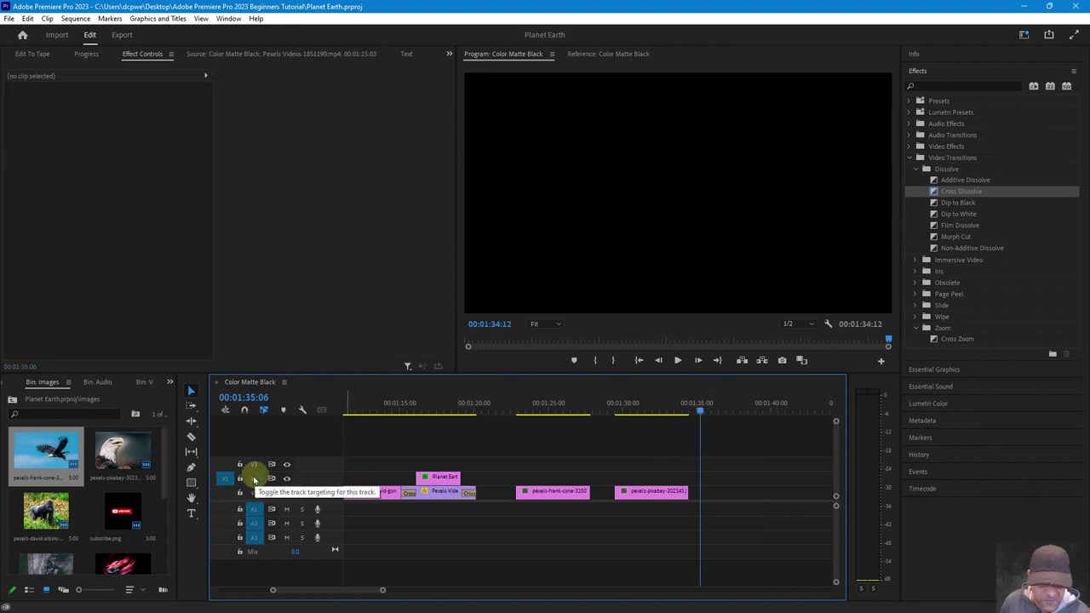
{"action": "left_click", "coordinate": [224, 478]}
{"action": "left_click_drag", "start_coordinate": [593, 413], "coordinate": [617, 408]}
{"action": "left_click", "coordinate": [617, 409]}
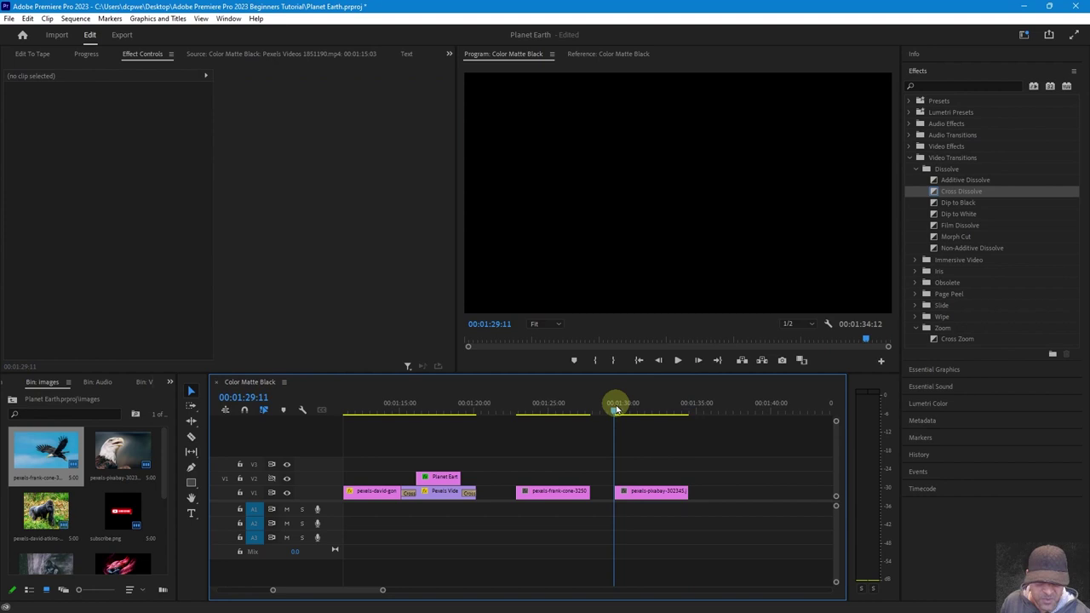
- Try deleting the two extra images after the closing clip, and undo the deletion
{"action": "left_click_drag", "start_coordinate": [672, 521], "coordinate": [520, 447]}
{"action": "key", "text": "Delete"}
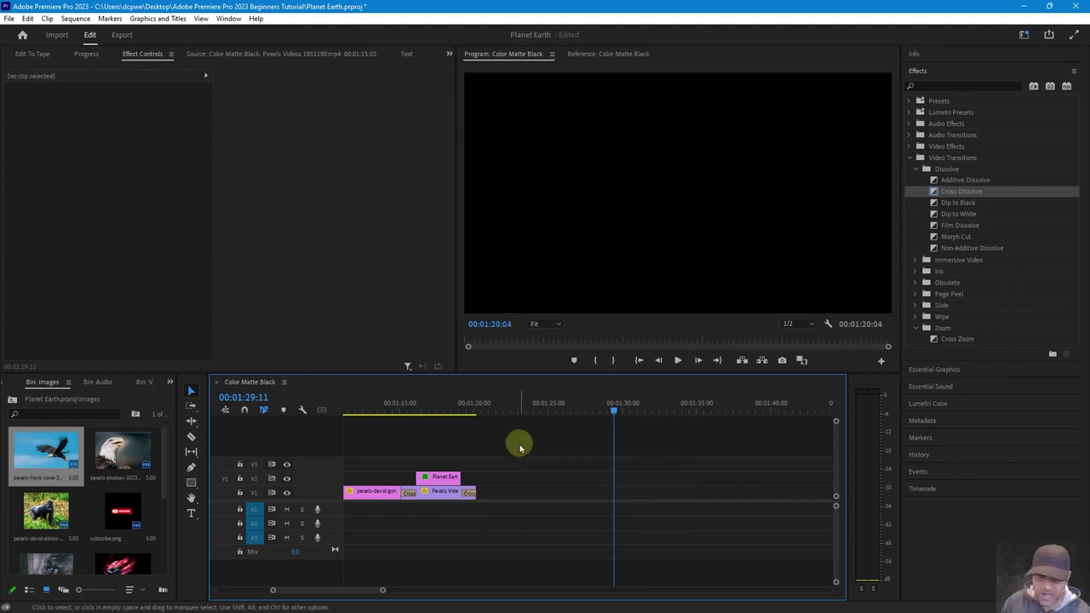
{"action": "key", "text": "ctrl+z"}
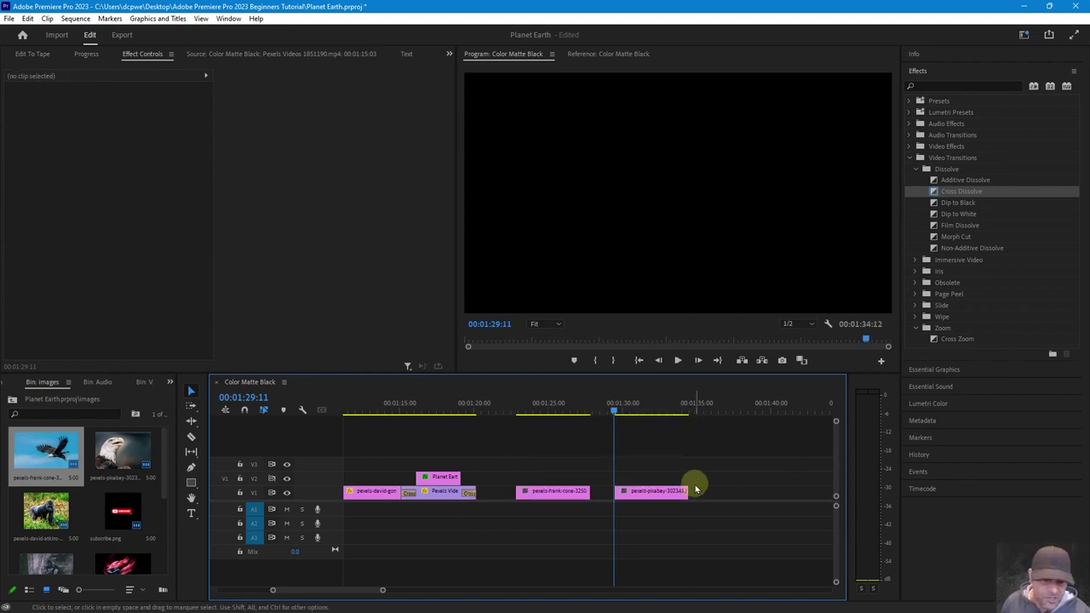
- Set V1 as both the source-patched and the targeted video track
{"action": "left_click", "coordinate": [286, 493]}
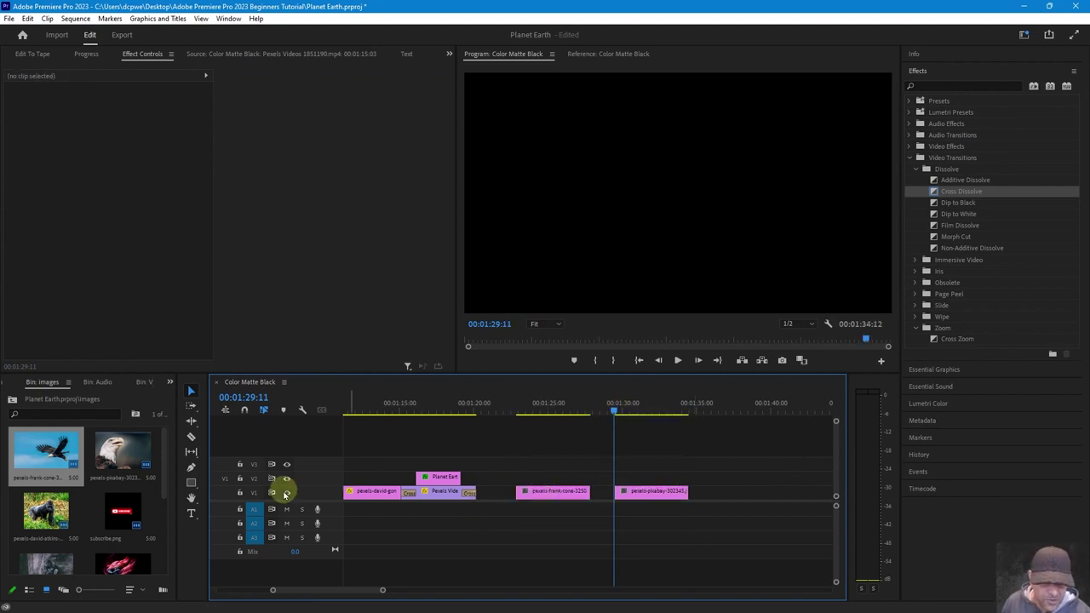
{"action": "left_click", "coordinate": [224, 493]}
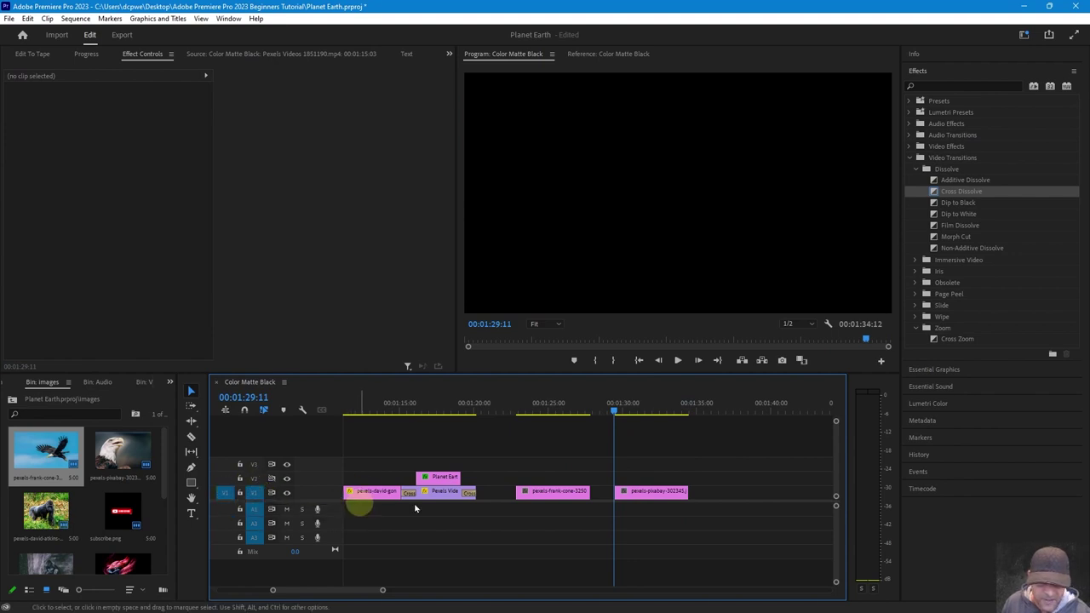
- Stack the pexels-frank-cone image on V2 above the pexels-pixabay image and check which one the preview shows
{"action": "left_click", "coordinate": [562, 492]}
{"action": "left_click_drag", "start_coordinate": [554, 492], "coordinate": [645, 482]}
{"action": "left_click", "coordinate": [624, 405]}
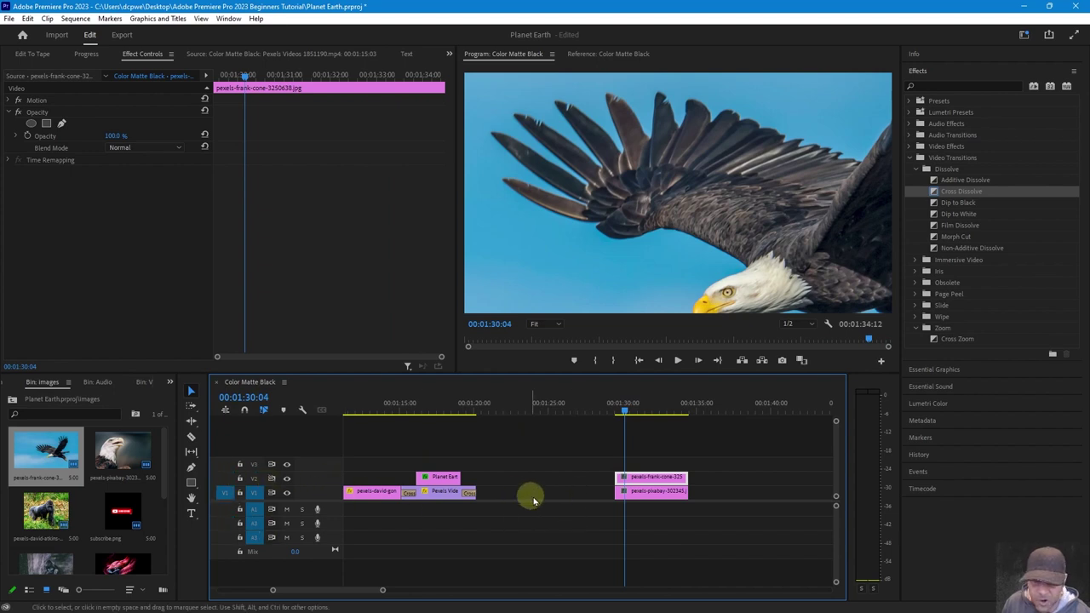
{"action": "mouse_move", "coordinate": [626, 406]}
{"action": "left_mouse_down"}
{"action": "mouse_move", "coordinate": [681, 408]}
{"action": "mouse_move", "coordinate": [647, 410]}
{"action": "left_mouse_up"}
{"action": "left_click", "coordinate": [653, 490]}
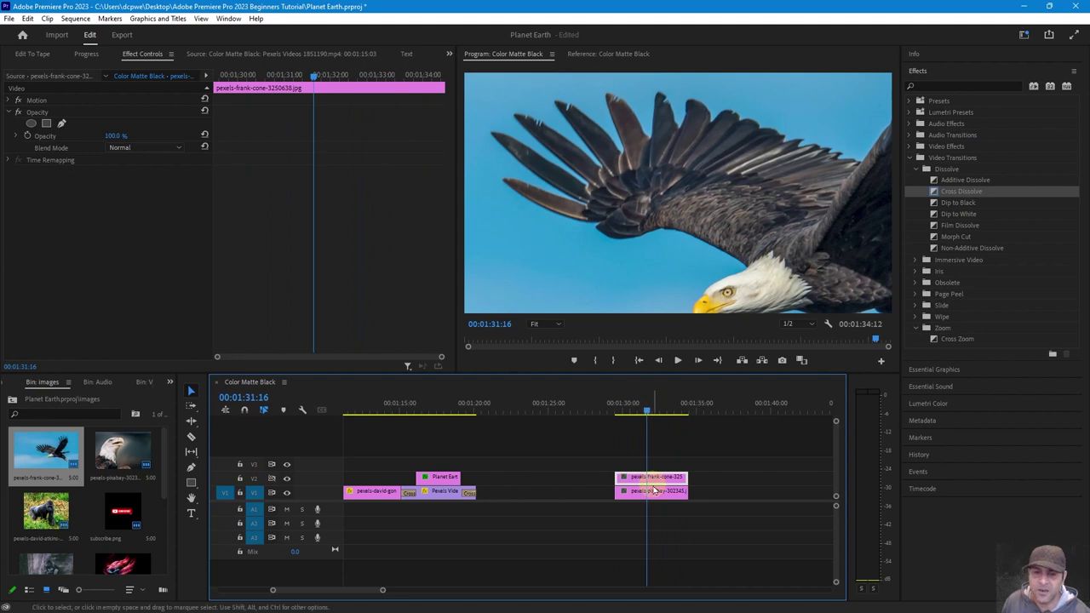
- Delete the two stacked images after the closing clip and move the playhead back over the sequence to 00:01:03:23
{"action": "left_click_drag", "start_coordinate": [728, 435], "coordinate": [669, 569]}
{"action": "key", "text": "Delete"}
{"action": "left_click_drag", "start_coordinate": [467, 408], "coordinate": [377, 401]}
- Place the "In The Throes" music from the Audio bin on track A1 at the start of the sequence
{"action": "key", "text": "minus"}
{"action": "key", "text": "minus"}
{"action": "key", "text": "minus"}
{"action": "key", "text": "minus"}
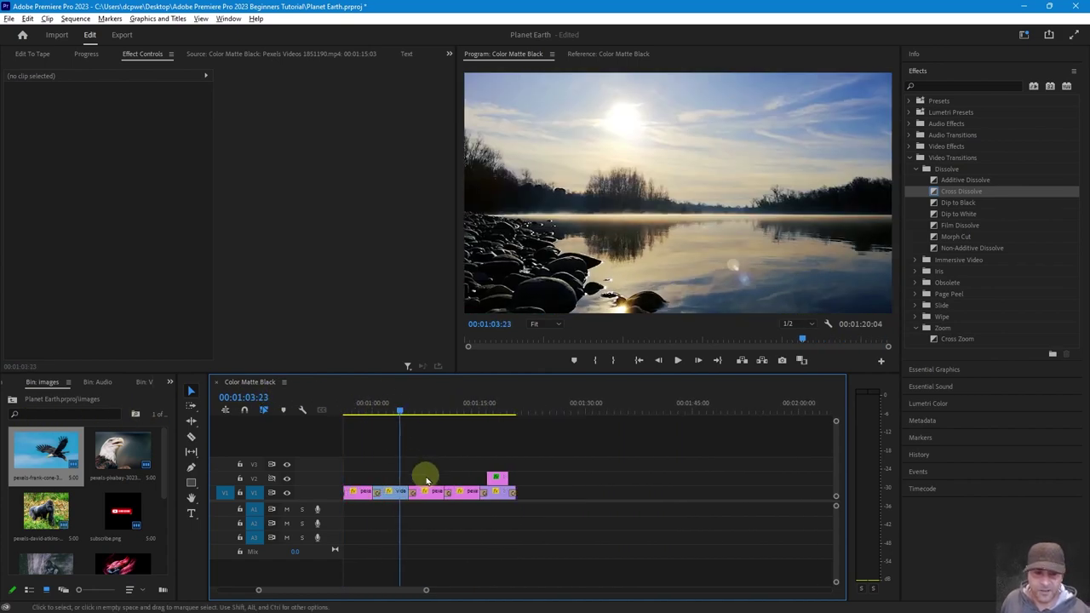
{"action": "key", "text": "minus"}
{"action": "key", "text": "equal"}
{"action": "key", "text": "equal"}
{"action": "key", "text": "equal"}
{"action": "key", "text": "equal"}
{"action": "key", "text": "equal"}
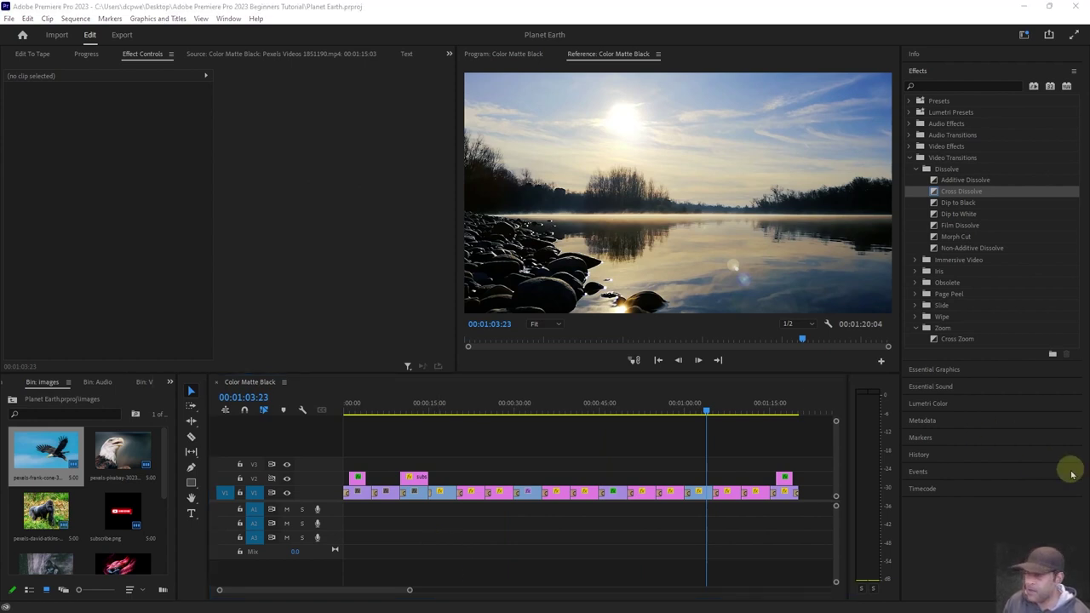
{"action": "left_click", "coordinate": [168, 383]}
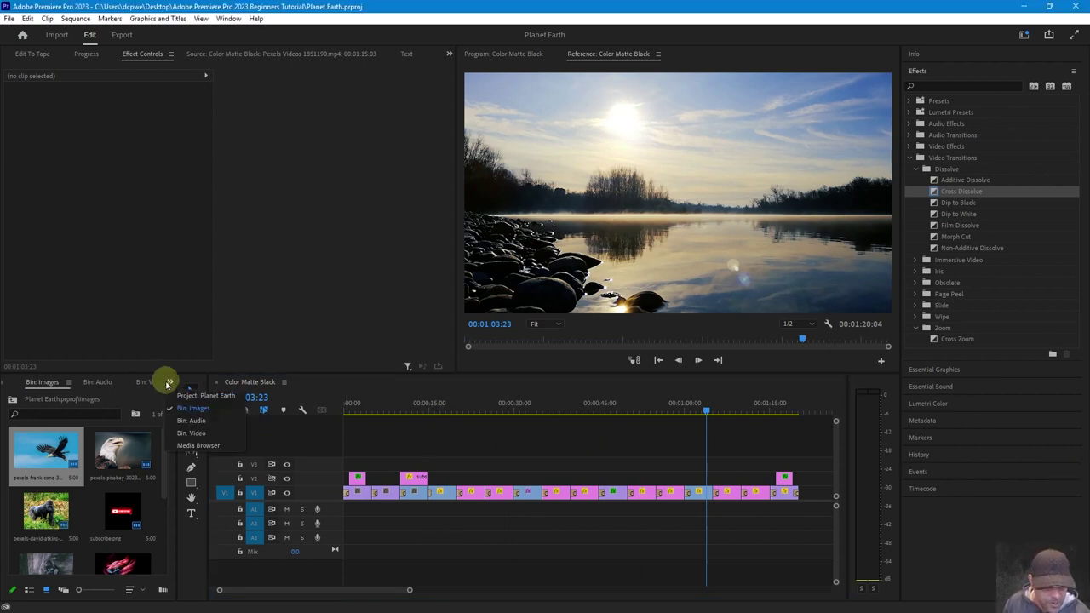
{"action": "left_click", "coordinate": [183, 415]}
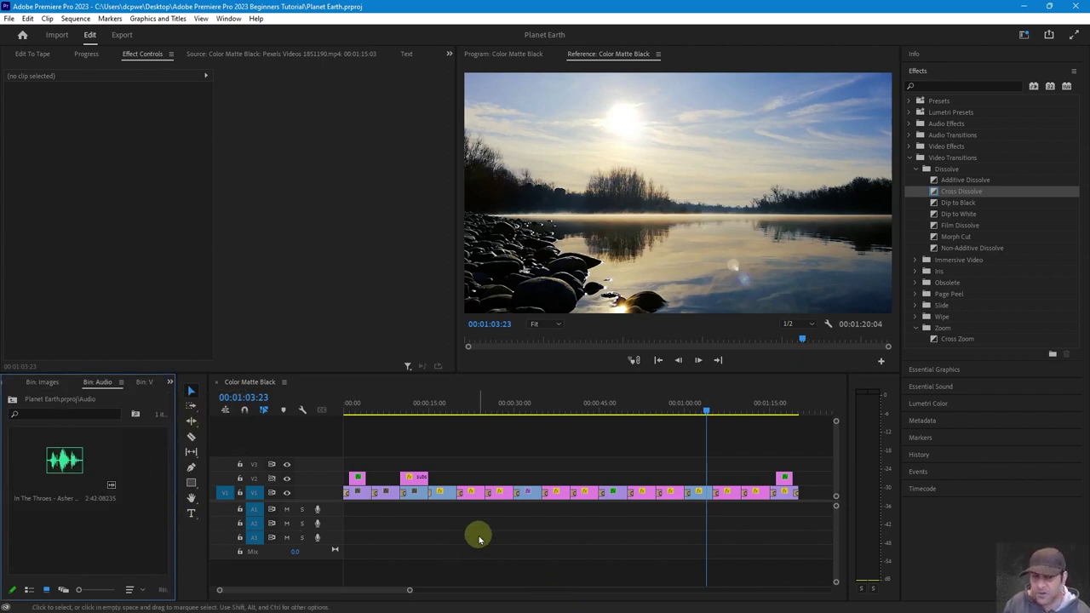
{"action": "left_click_drag", "start_coordinate": [69, 462], "coordinate": [339, 514]}
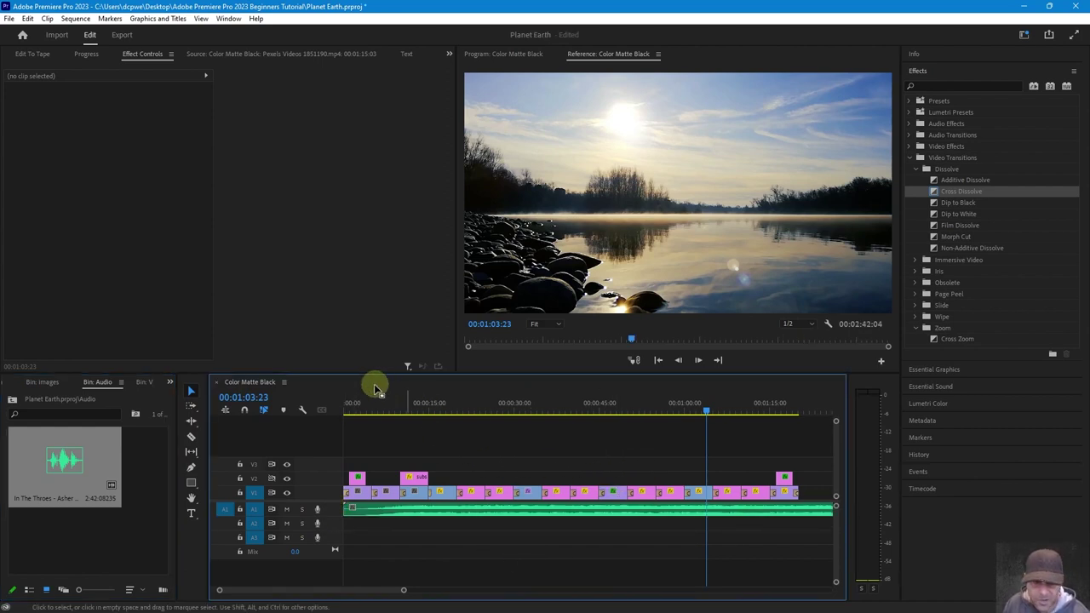
- Inspect the music's waveform and play the sequence from the beginning to check its loudness on the audio meters
{"action": "scroll", "coordinate": [414, 519], "scroll_direction": "up", "scroll_amount": 5}
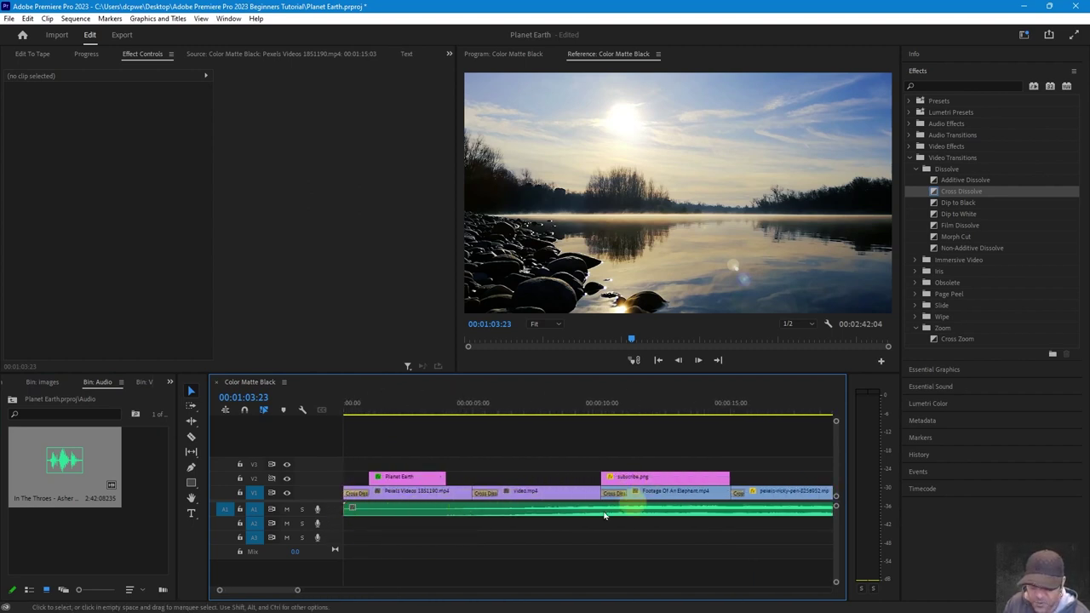
{"action": "scroll", "coordinate": [603, 515], "scroll_direction": "down", "scroll_amount": 5}
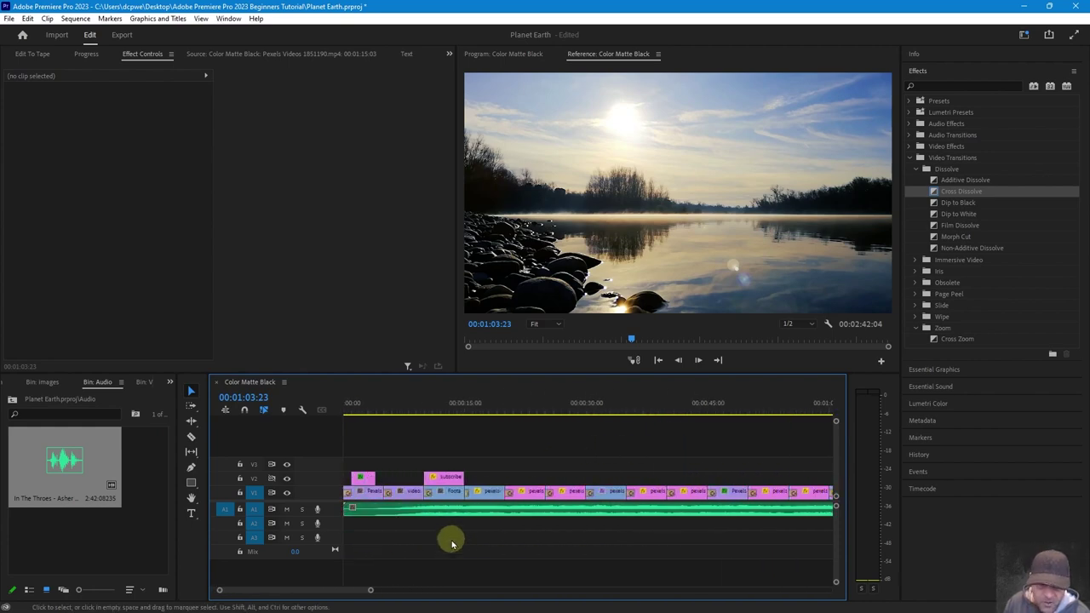
{"action": "left_click_drag", "start_coordinate": [372, 409], "coordinate": [284, 406]}
{"action": "key", "text": "space"}
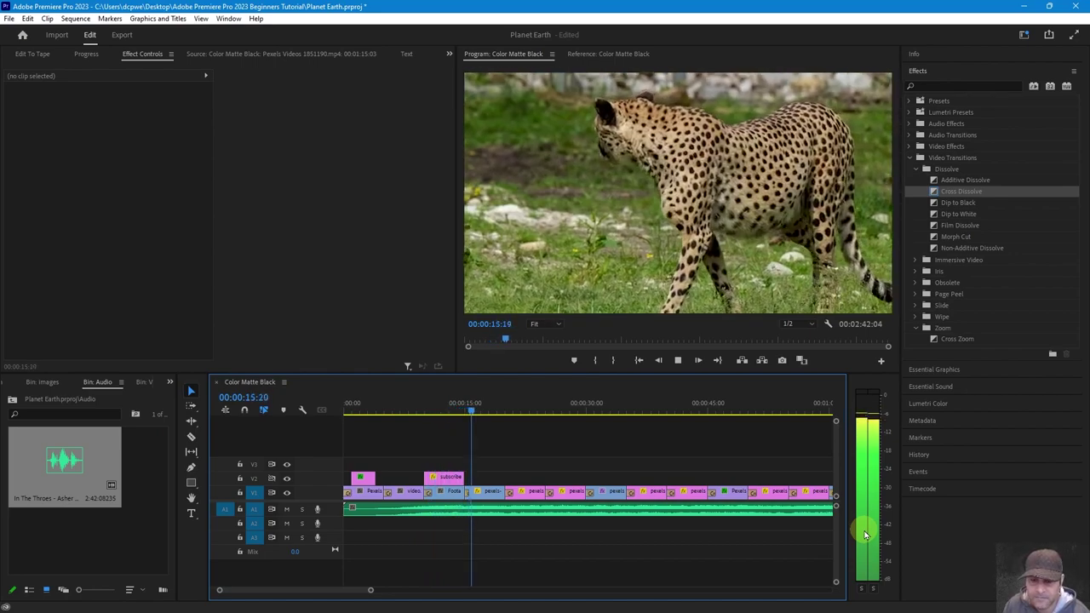
{"action": "key", "text": "space"}
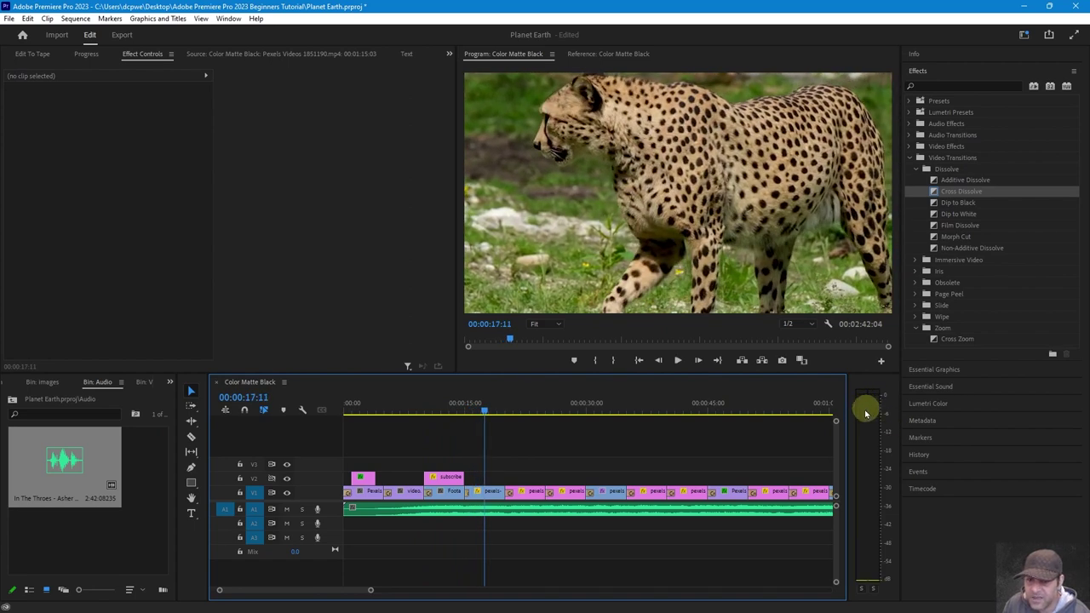
{"action": "key", "text": "space"}
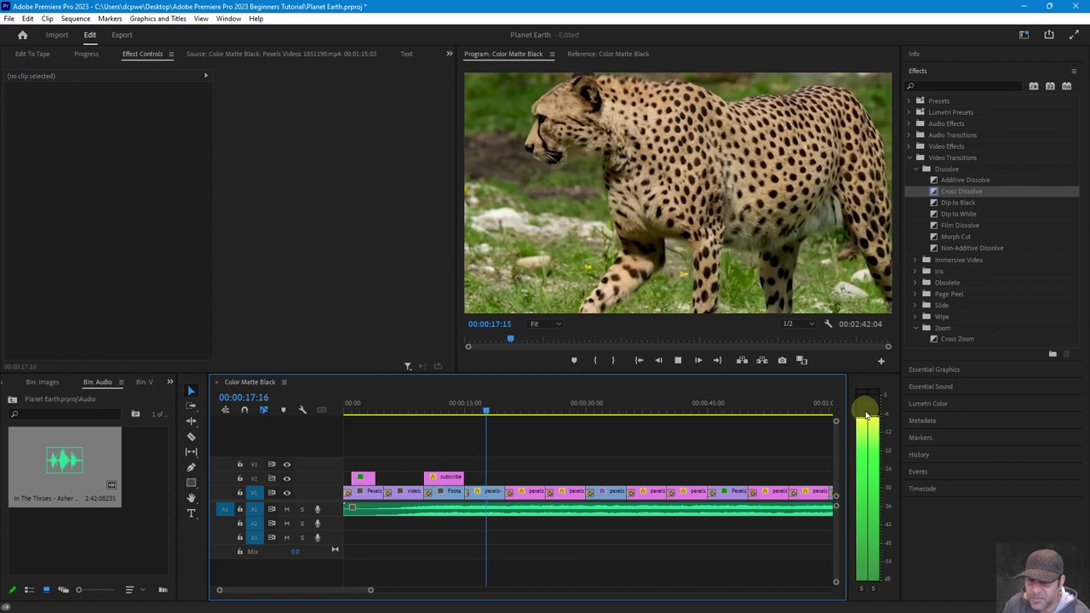
{"action": "key", "text": "space"}
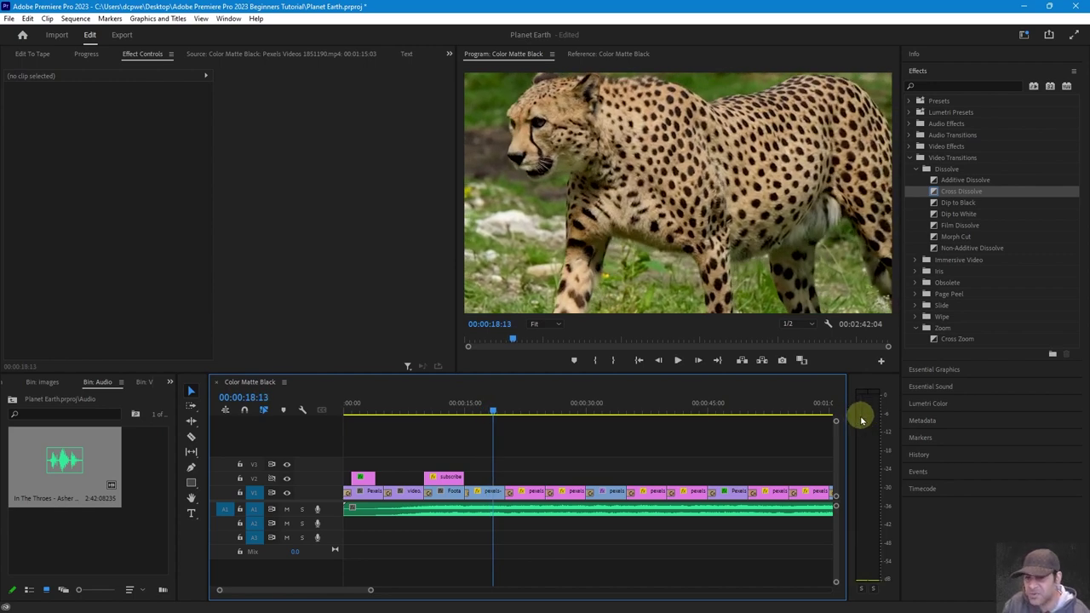
- Set the audio gain of the music clip on A1 to -12 dB
{"action": "right_click", "coordinate": [515, 515]}
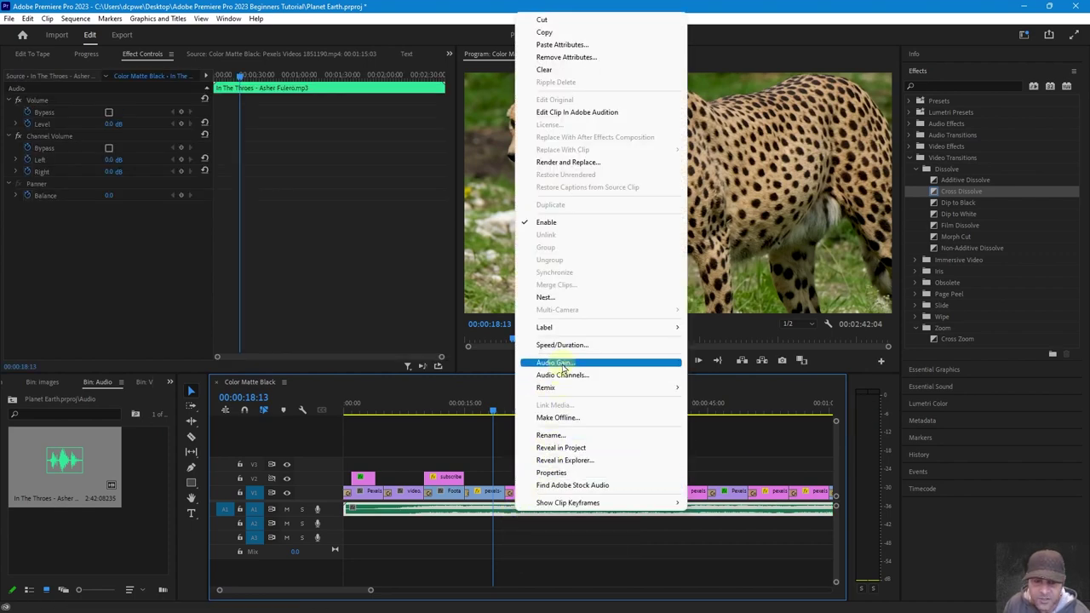
{"action": "left_click", "coordinate": [560, 363]}
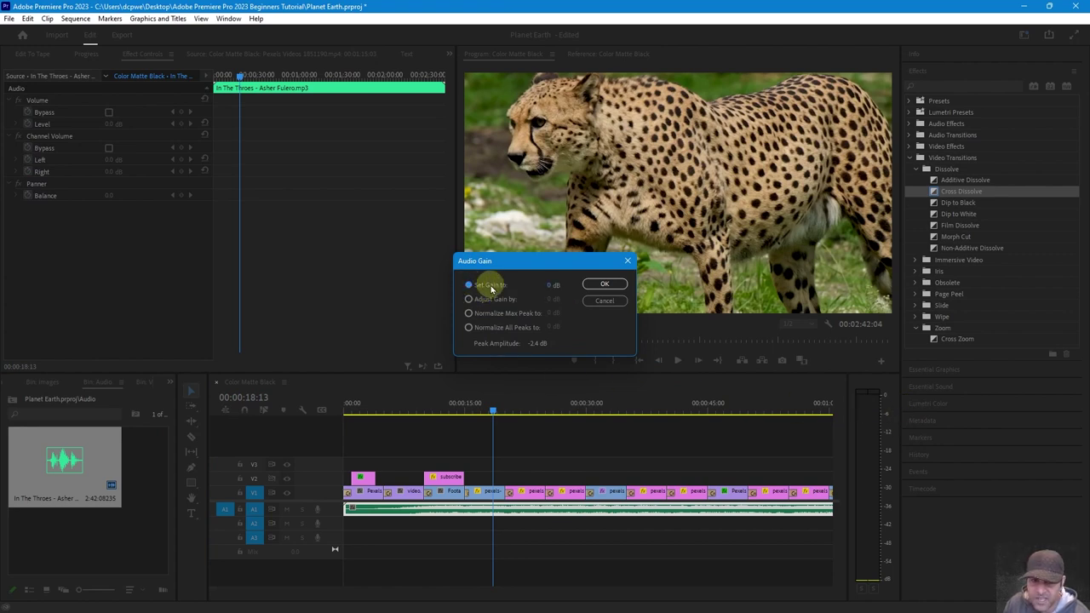
{"action": "key", "text": "BackSpace"}
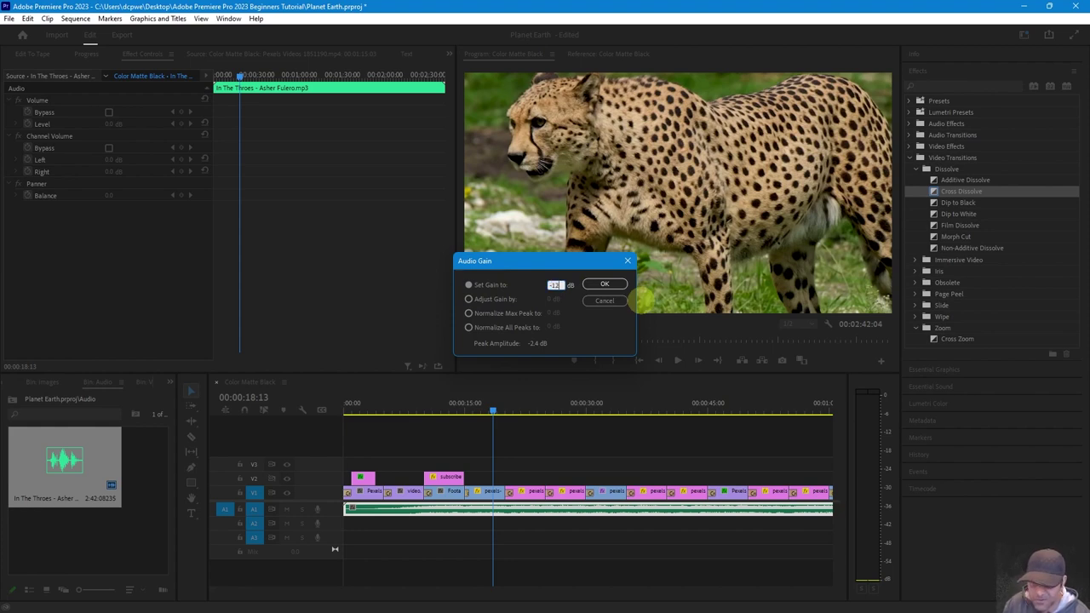
{"action": "left_click", "coordinate": [601, 287]}
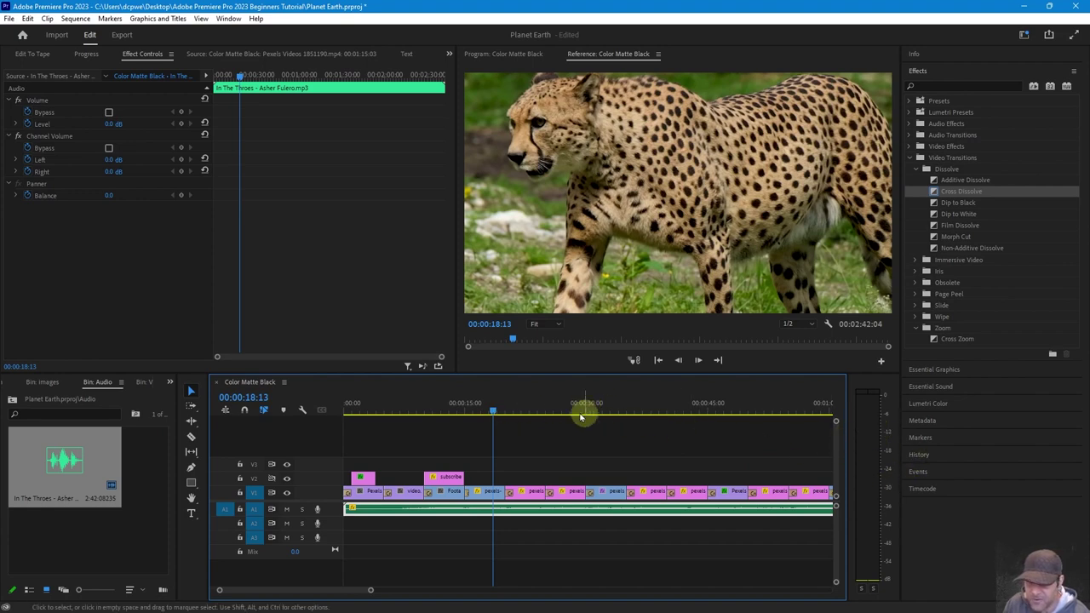
- Play parts of the sequence from about 00:00:18 to 00:00:26 to check the music's loudness at the new gain
{"action": "left_click", "coordinate": [538, 407]}
{"action": "key", "text": "space"}
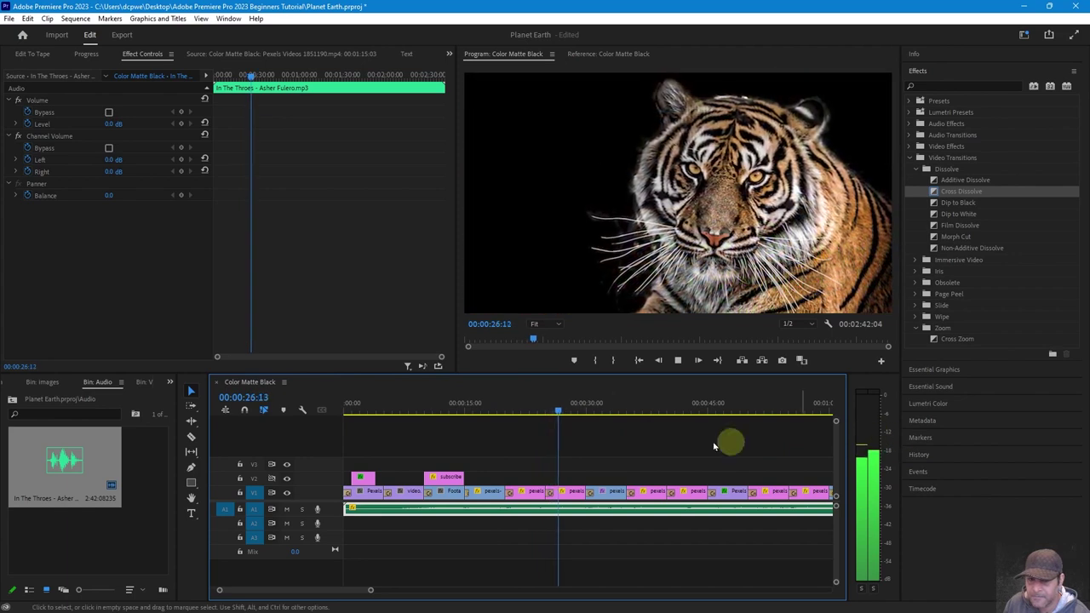
{"action": "left_click", "coordinate": [487, 409]}
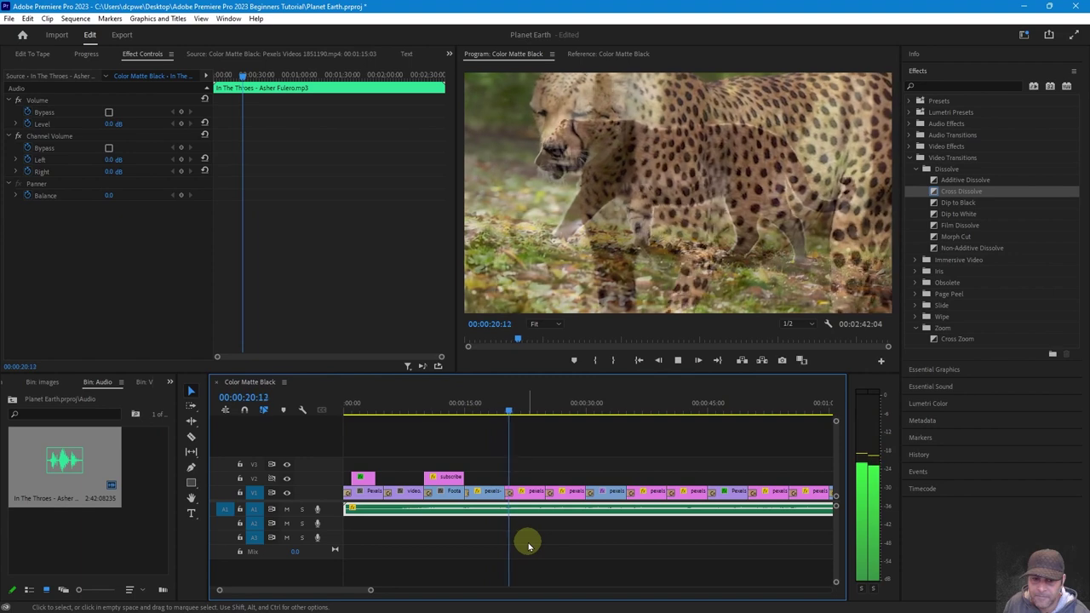
{"action": "key", "text": "space"}
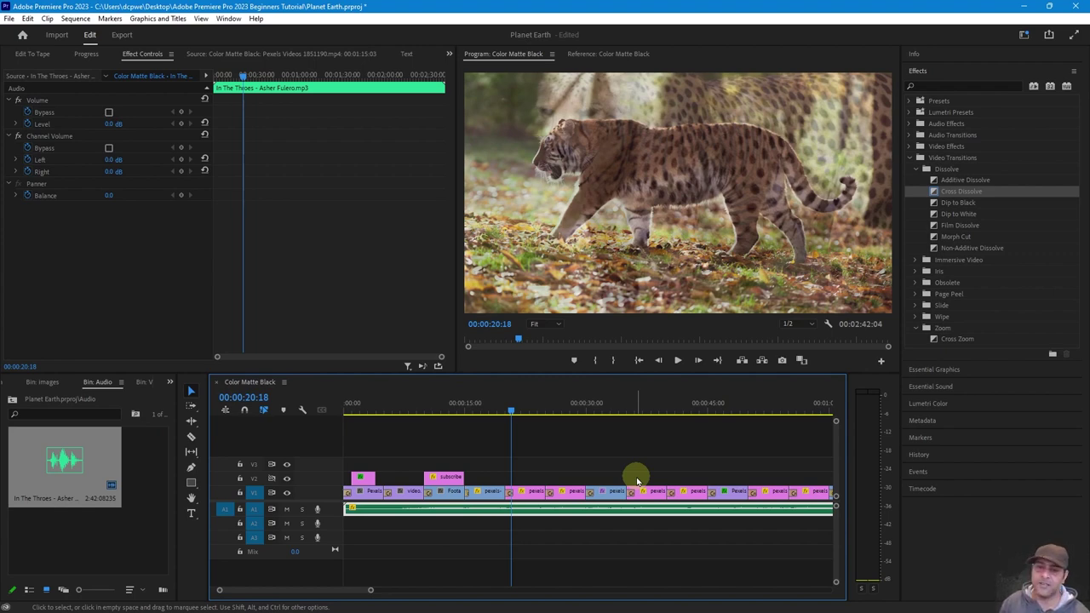
{"action": "left_click", "coordinate": [596, 410]}
{"action": "mouse_move", "coordinate": [607, 415]}
{"action": "left_mouse_down"}
{"action": "mouse_move", "coordinate": [486, 414]}
{"action": "mouse_move", "coordinate": [604, 430]}
{"action": "left_mouse_up"}
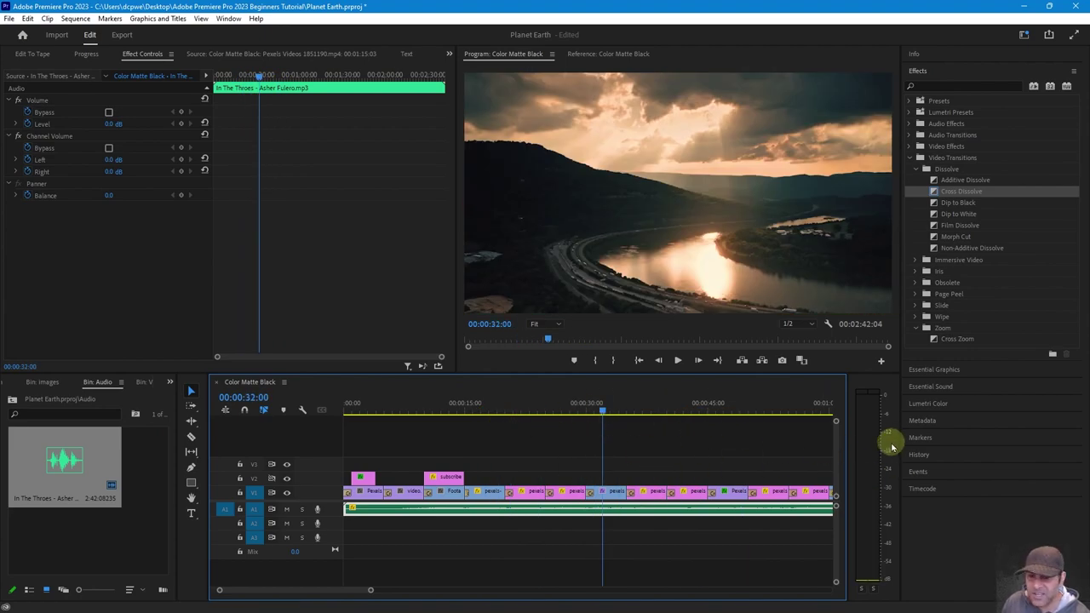
- Turn on snapping and cut the music on A1 with the Razor tool at 00:01:20:03, near the closing clip's end
{"action": "key", "text": "minus"}
{"action": "key", "text": "minus"}
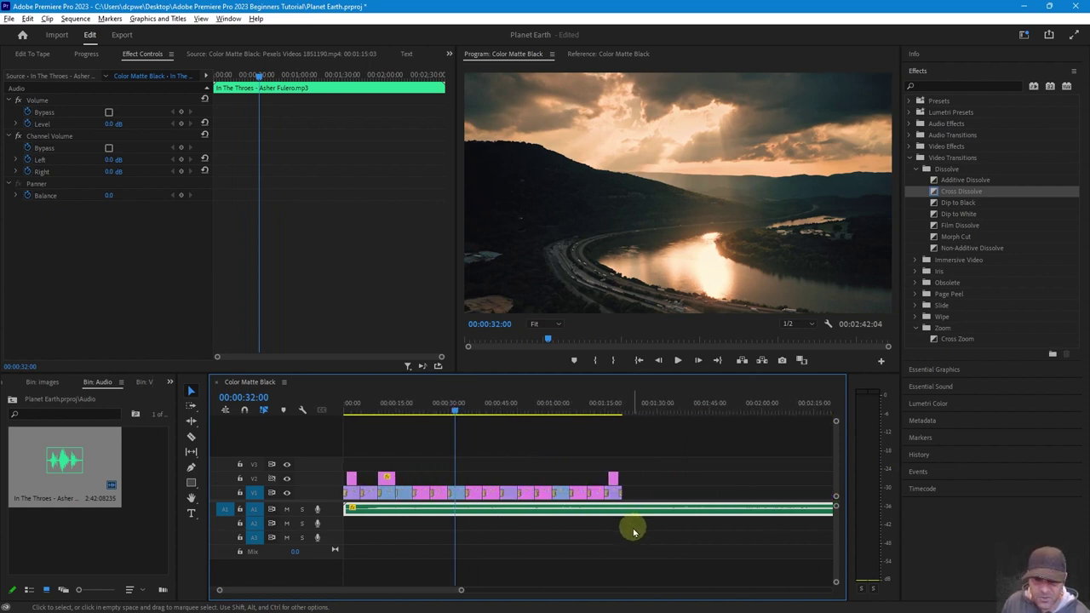
{"action": "key", "text": "equal"}
{"action": "scroll", "coordinate": [627, 515], "scroll_direction": "up", "scroll_amount": 5}
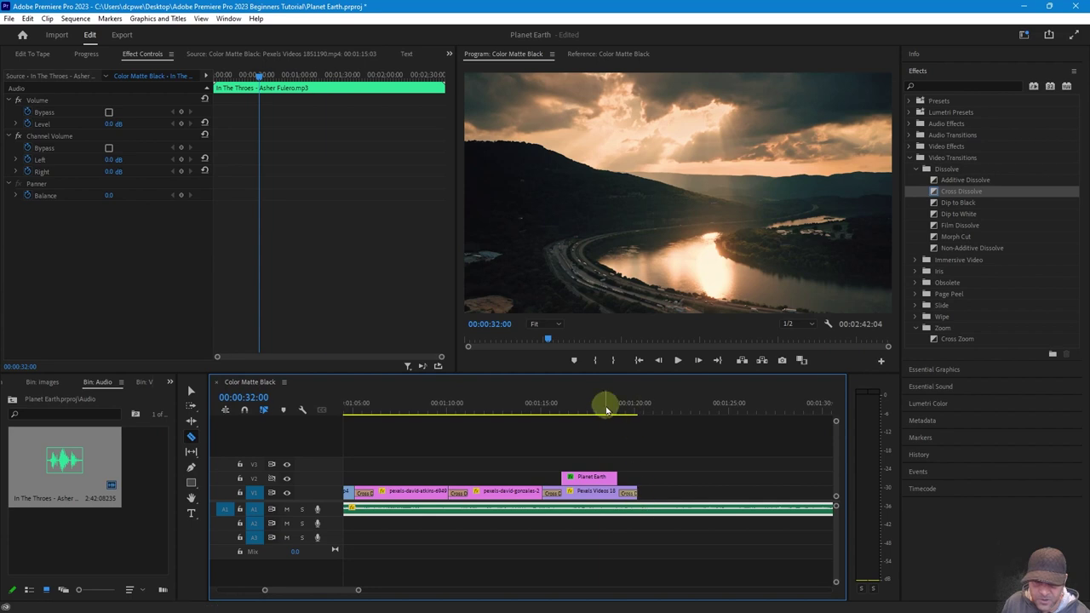
{"action": "left_click", "coordinate": [638, 408]}
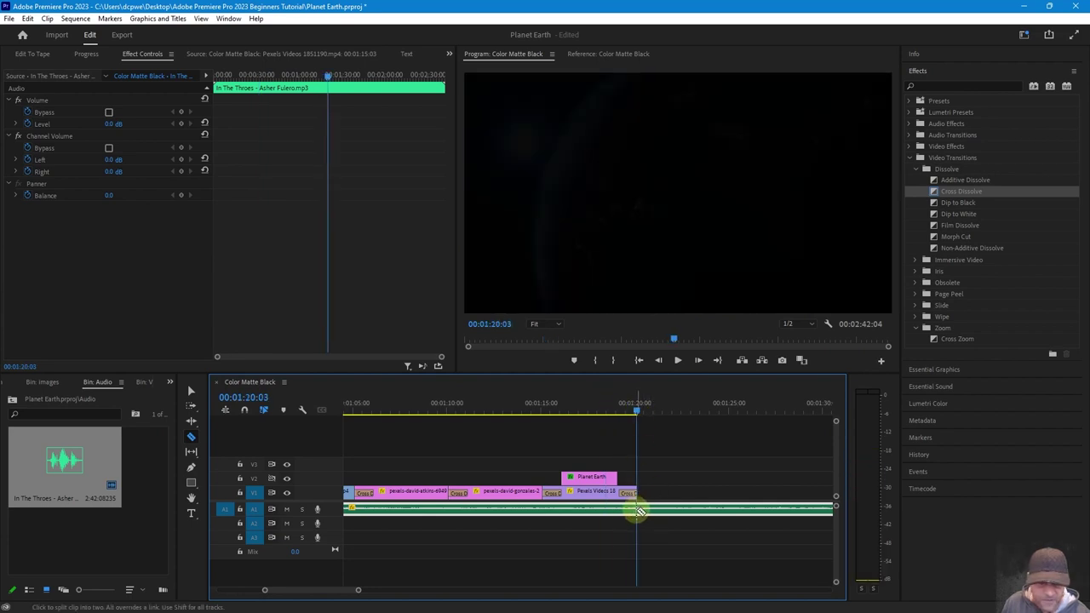
{"action": "left_click", "coordinate": [246, 411]}
{"action": "left_click", "coordinate": [638, 512]}
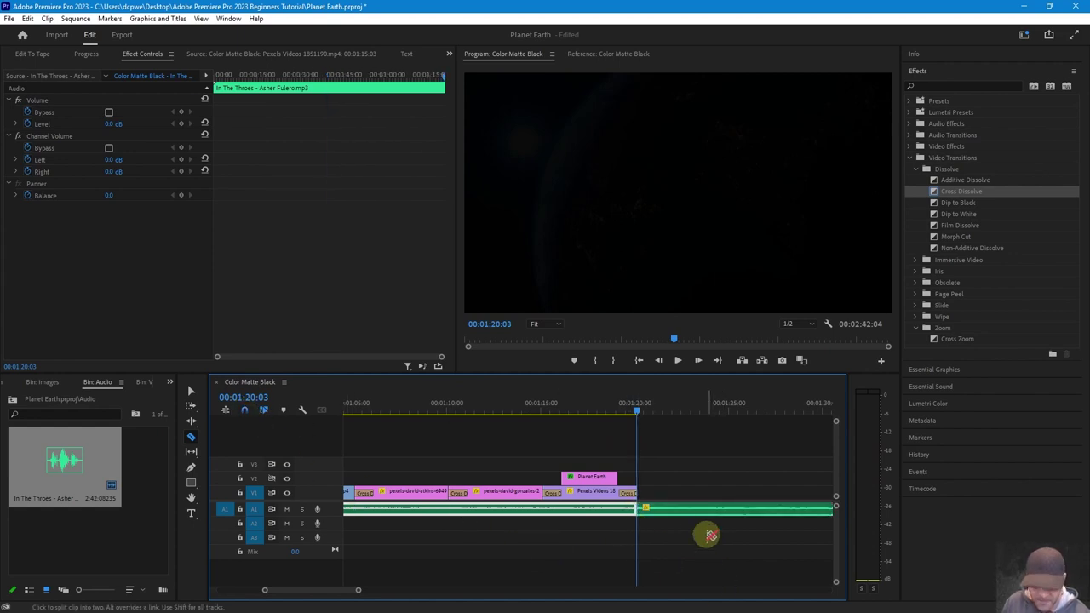
- Delete the leftover part of the music after the cut at the end of the video
{"action": "key", "text": "v"}
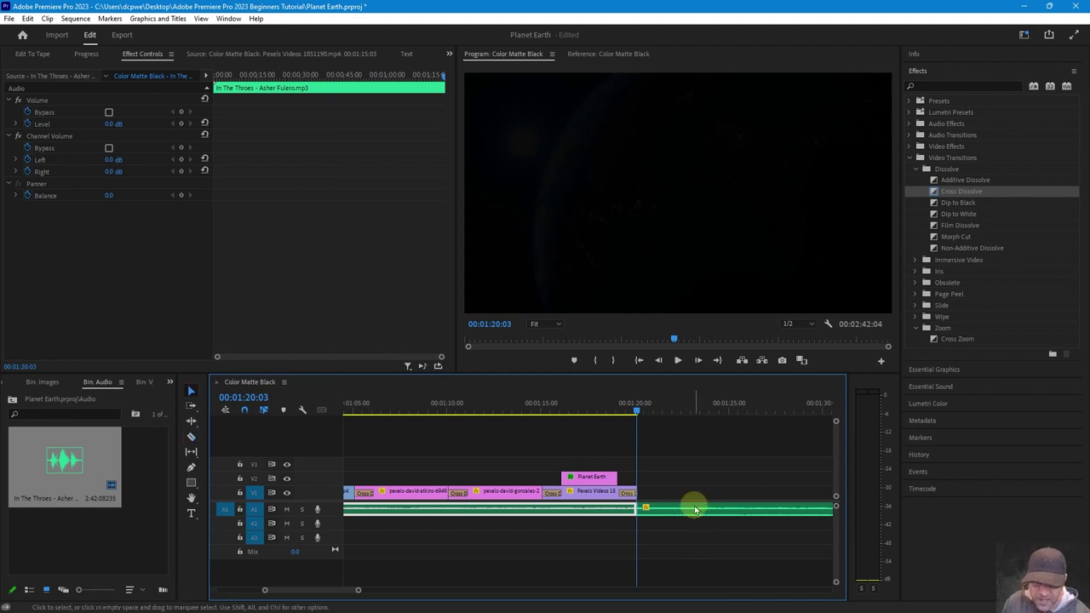
{"action": "left_click", "coordinate": [698, 514]}
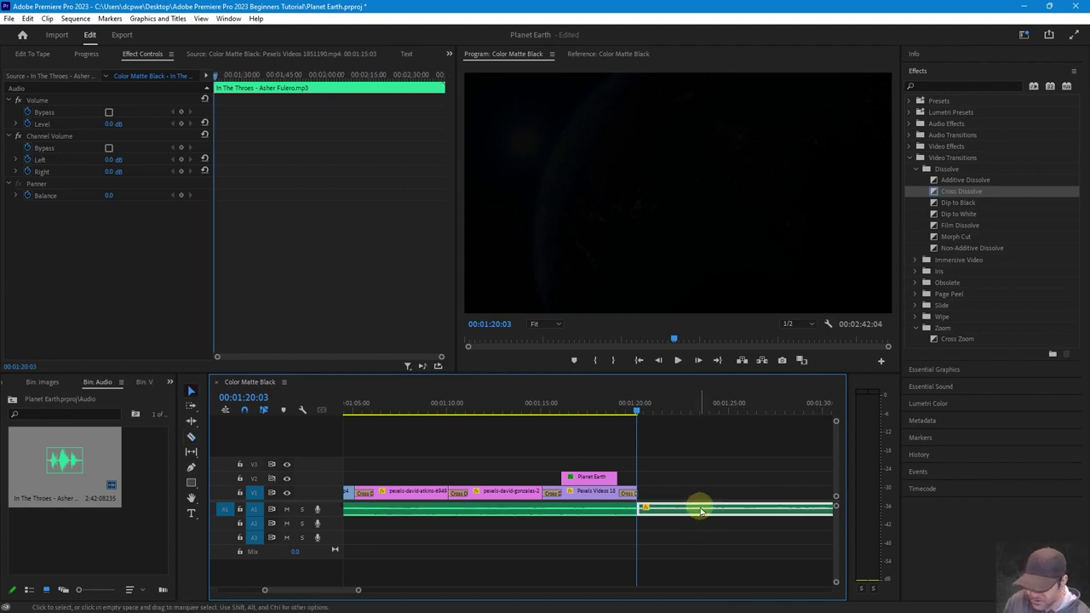
{"action": "key", "text": "Delete"}
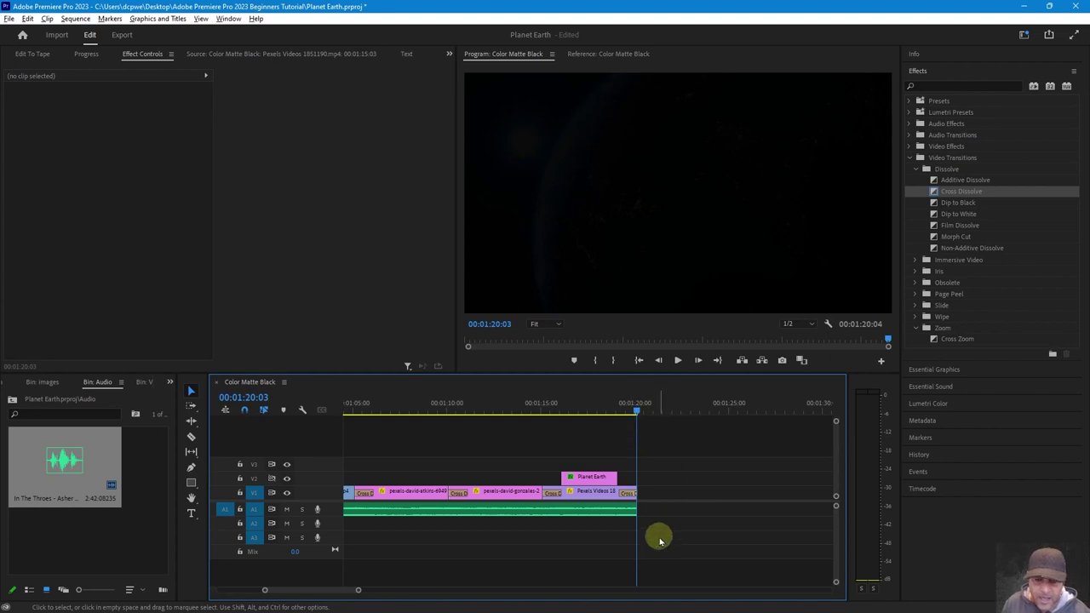
- Extend the end of the music on A1 so it lines up with the end of the closing clip on V1
{"action": "scroll", "coordinate": [658, 539], "scroll_direction": "up", "scroll_amount": 3}
{"action": "scroll", "coordinate": [658, 539], "scroll_direction": "up", "scroll_amount": 5}
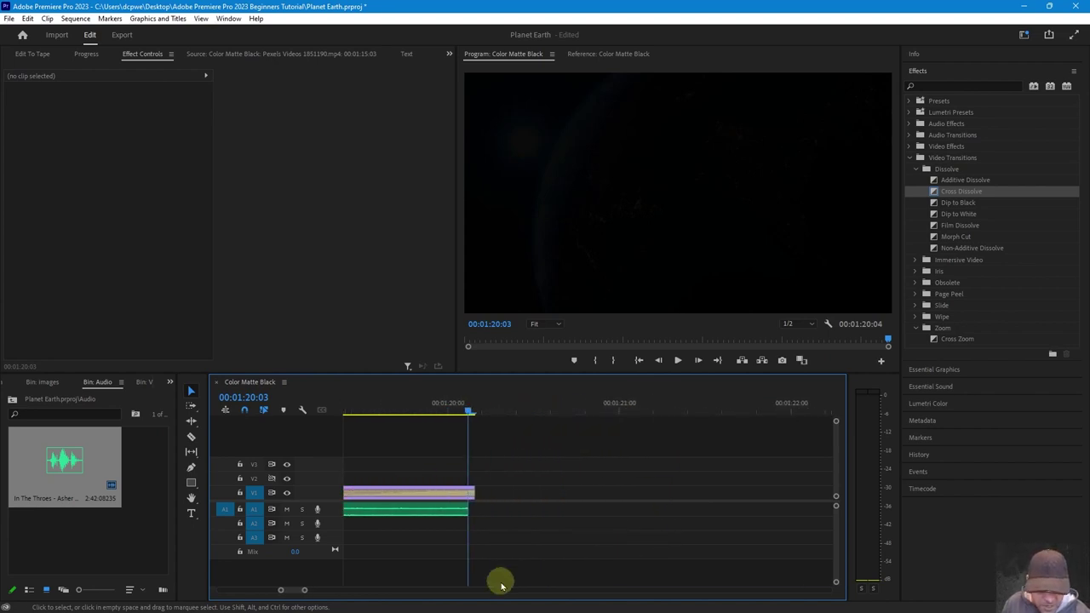
{"action": "scroll", "coordinate": [551, 551], "scroll_direction": "up", "scroll_amount": 4}
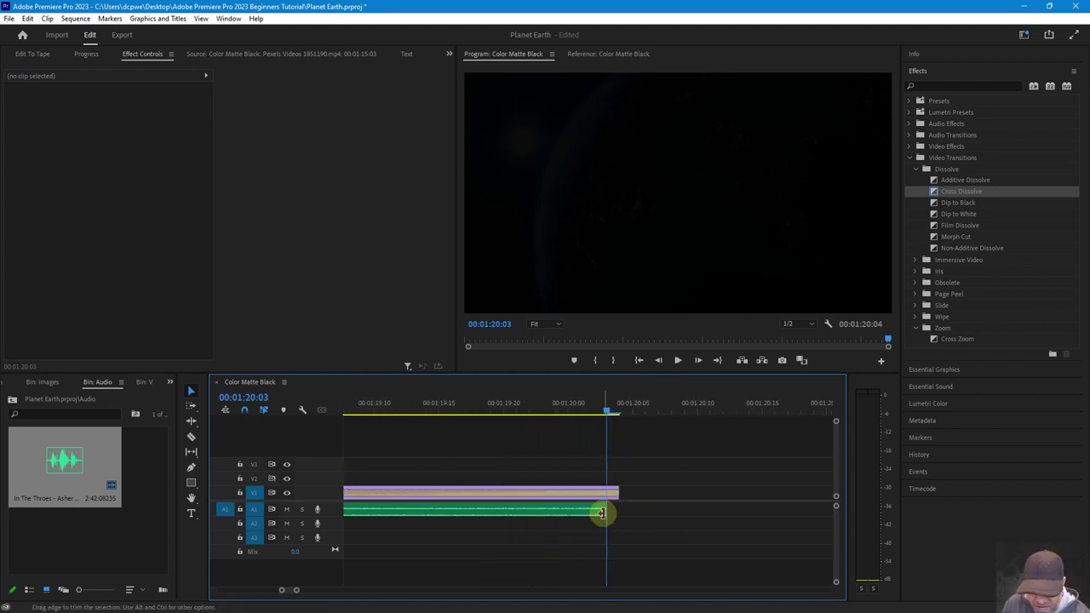
{"action": "left_click_drag", "start_coordinate": [608, 410], "coordinate": [786, 409]}
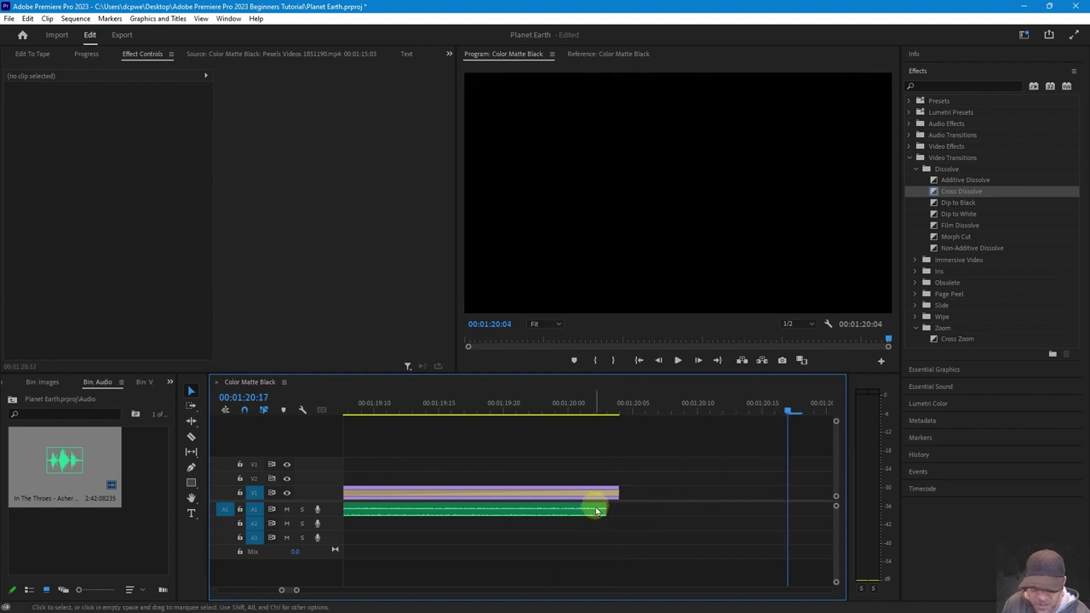
{"action": "left_click_drag", "start_coordinate": [604, 508], "coordinate": [618, 506]}
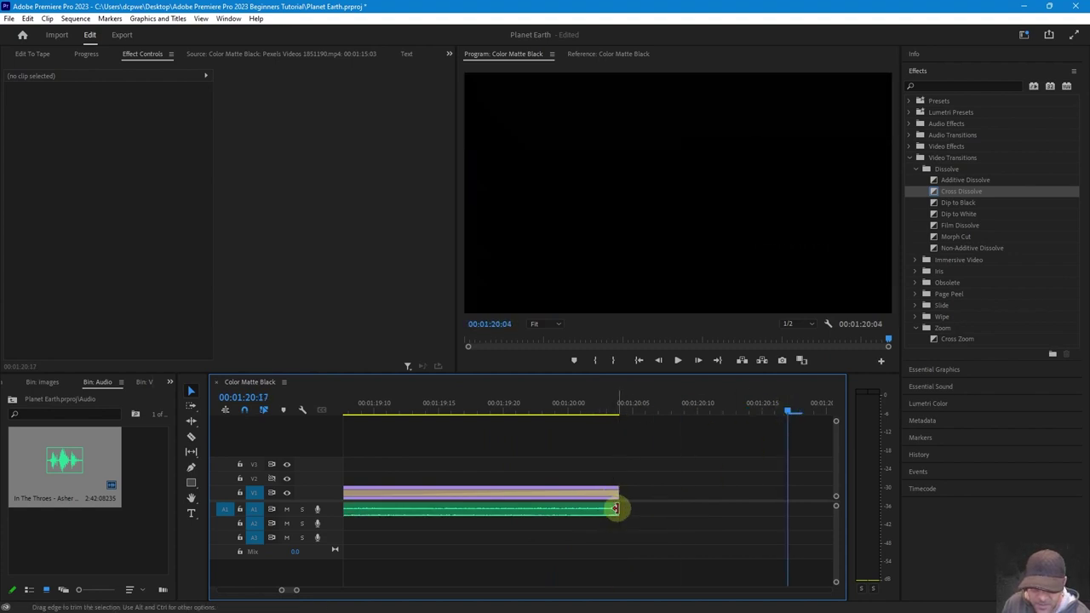
- Play the last second of the sequence to check how the music ends with the closing clip's fade
{"action": "scroll", "coordinate": [580, 566], "scroll_direction": "down", "scroll_amount": 5}
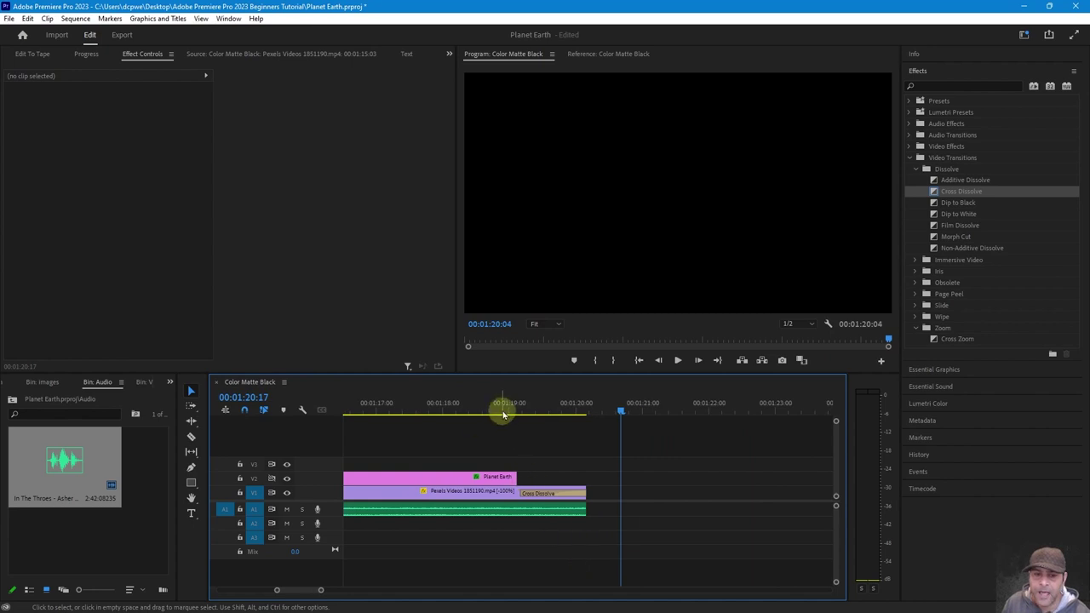
{"action": "left_click", "coordinate": [503, 415]}
{"action": "key", "text": "space"}
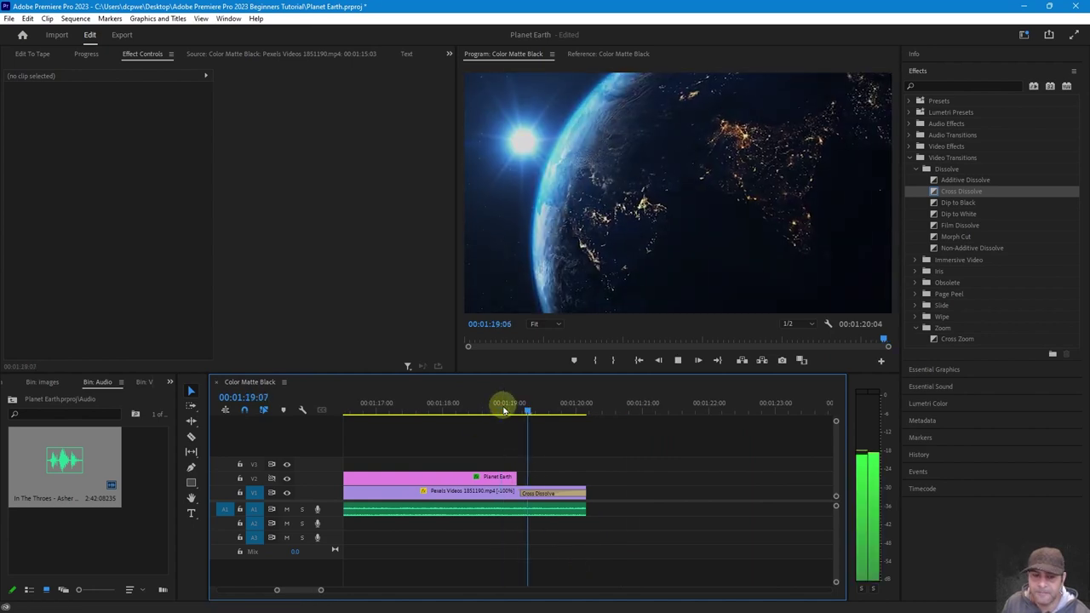
{"action": "scroll", "coordinate": [473, 583], "scroll_direction": "down", "scroll_amount": 3}
{"action": "scroll", "coordinate": [456, 586], "scroll_direction": "up", "scroll_amount": 2}
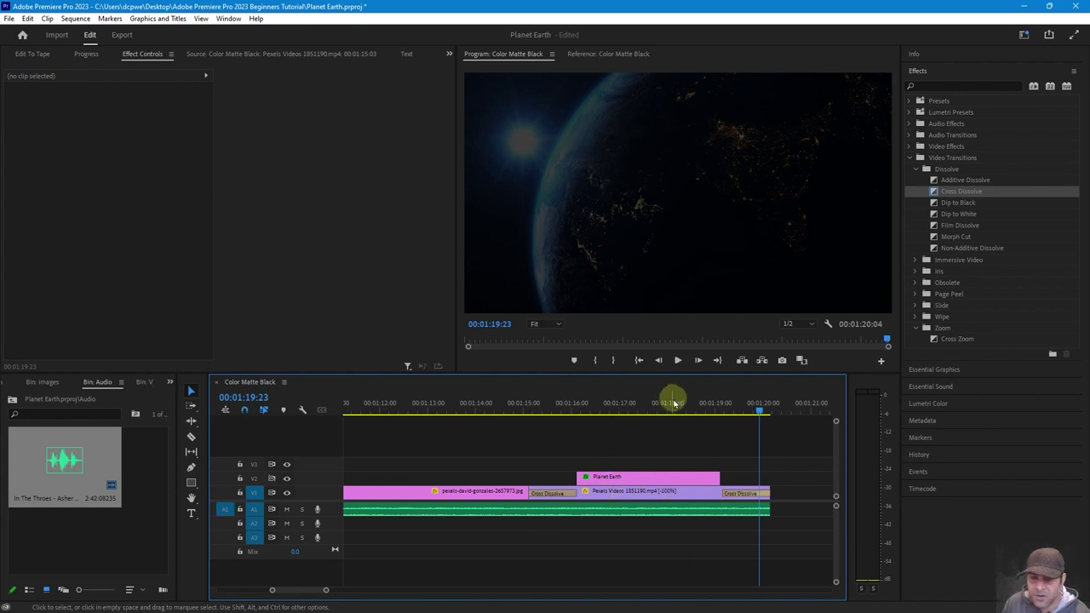
- Play the end of the sequence and its opening seconds to check how the music ends and starts
{"action": "left_click_drag", "start_coordinate": [673, 403], "coordinate": [638, 407]}
{"action": "key", "text": "space"}
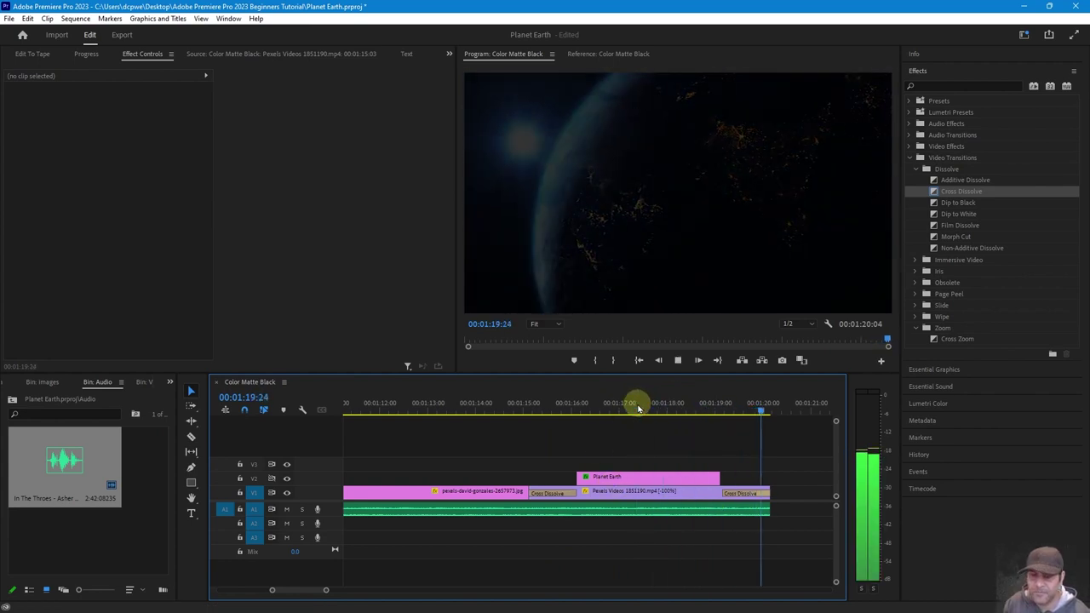
{"action": "key", "text": "space"}
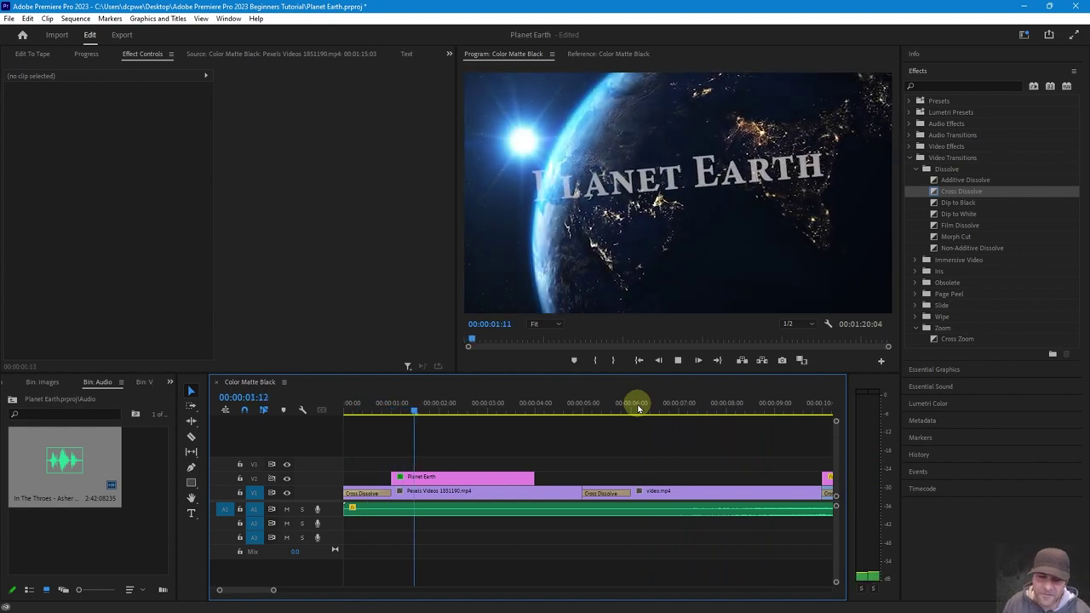
{"action": "key", "text": "minus"}
{"action": "key", "text": "minus"}
{"action": "key", "text": "minus"}
{"action": "key", "text": "minus"}
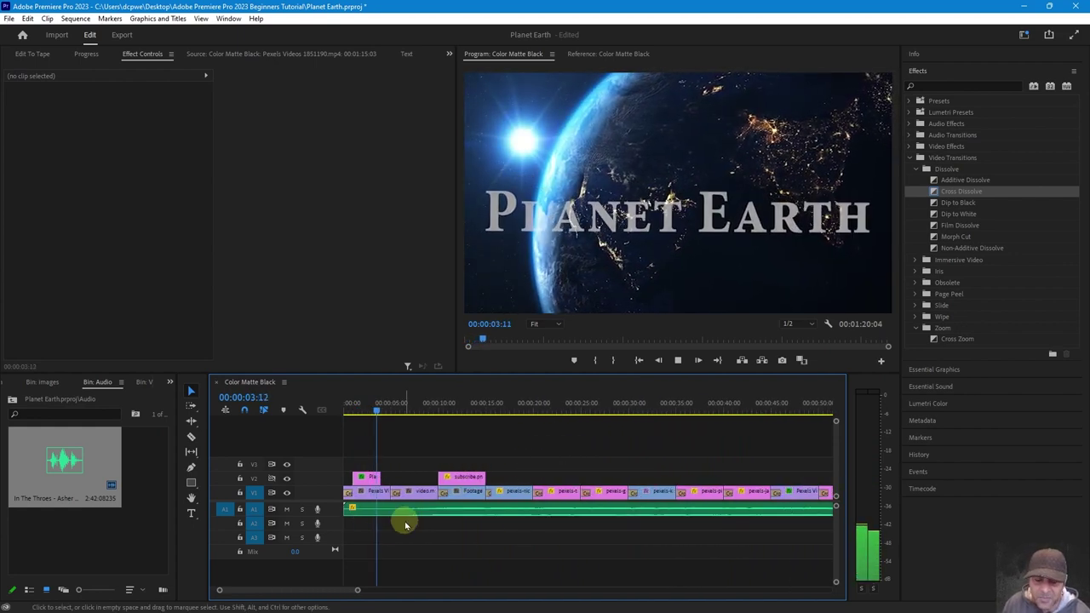
{"action": "key", "text": "minus"}
{"action": "key", "text": "space"}
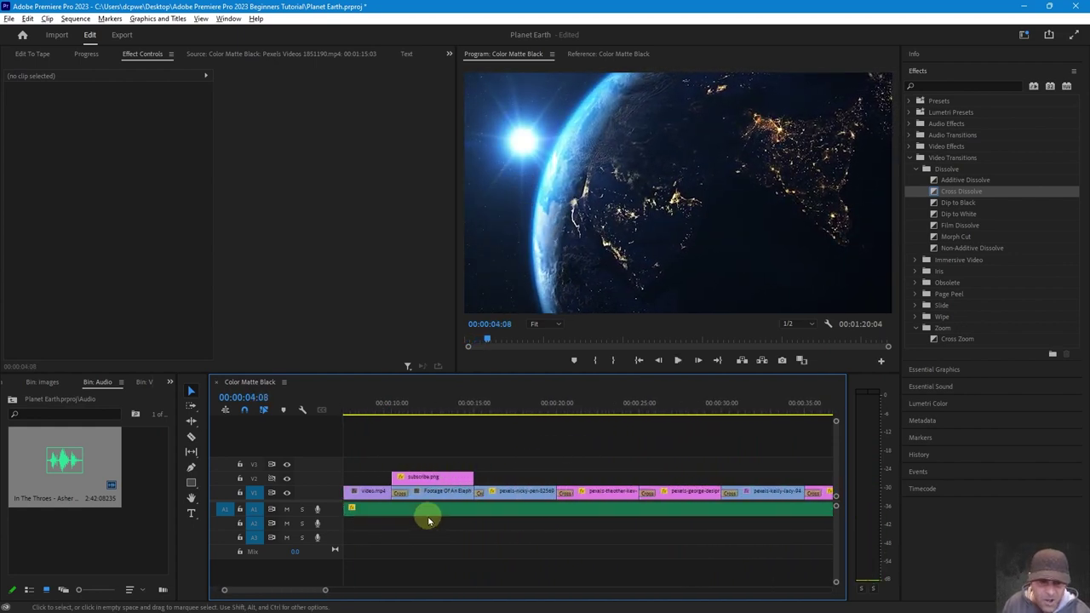
- Cut the music on A1 with the Razor tool at 00:00:12:13 and delete the part before the cut
{"action": "scroll", "coordinate": [428, 520], "scroll_direction": "up", "scroll_amount": 5}
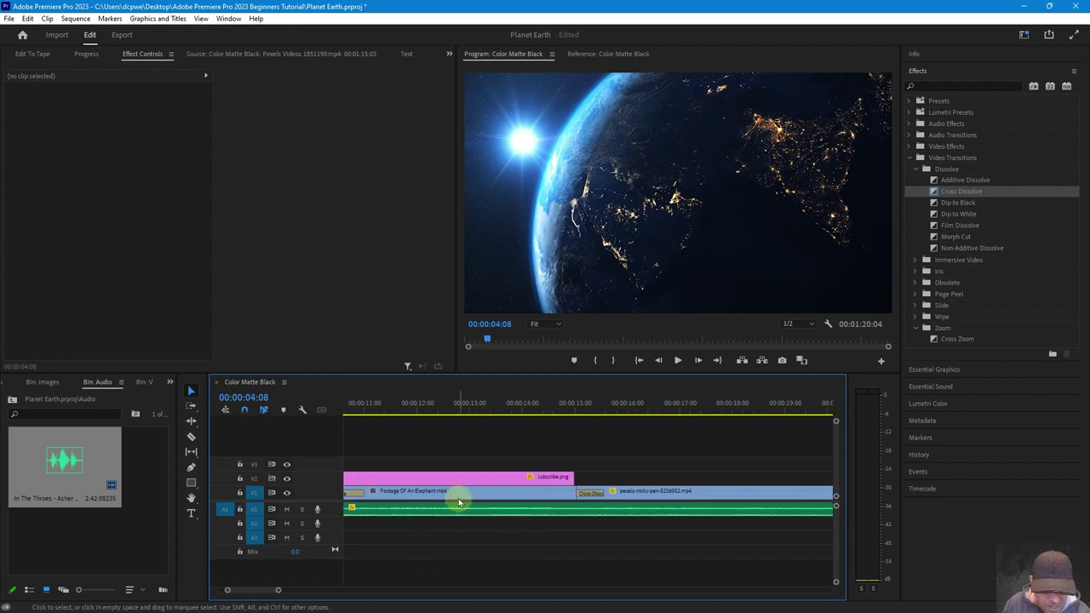
{"action": "left_click", "coordinate": [450, 406]}
{"action": "scroll", "coordinate": [511, 538], "scroll_direction": "up", "scroll_amount": 5}
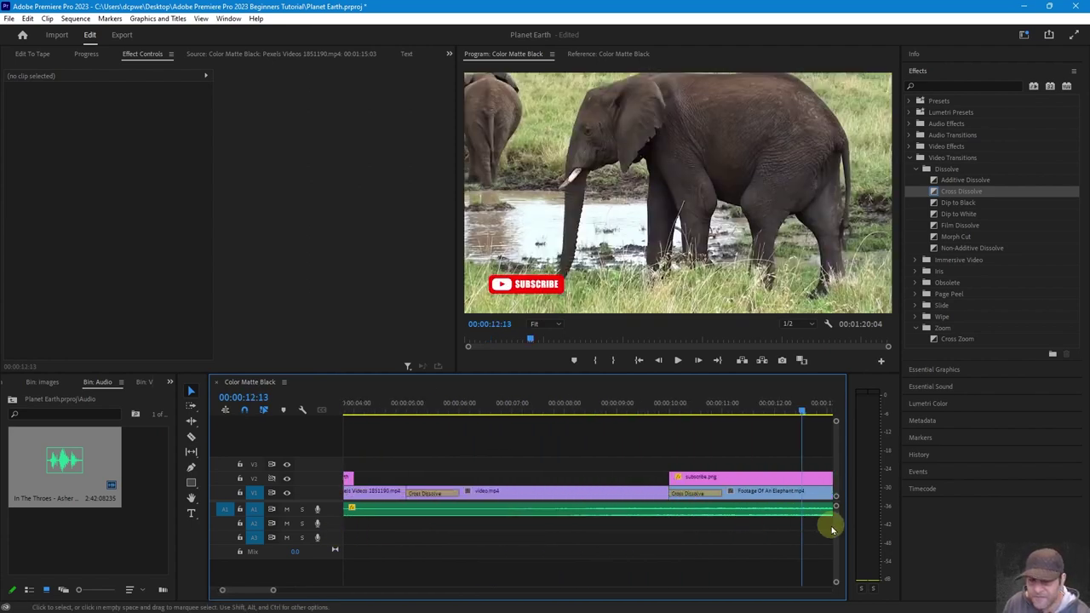
{"action": "scroll", "coordinate": [600, 528], "scroll_direction": "down", "scroll_amount": 5}
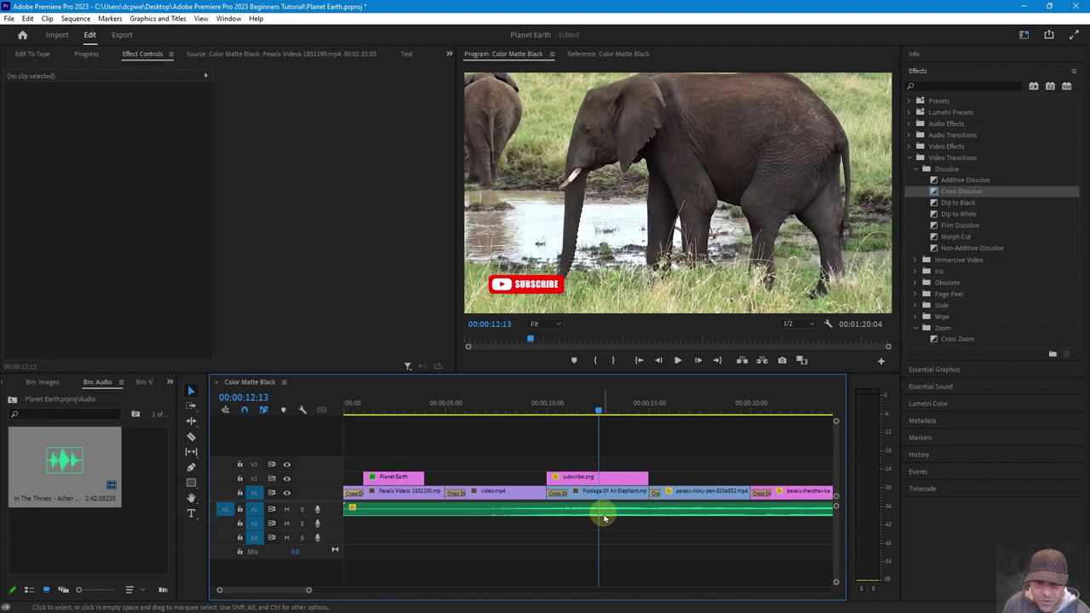
{"action": "left_click", "coordinate": [601, 511]}
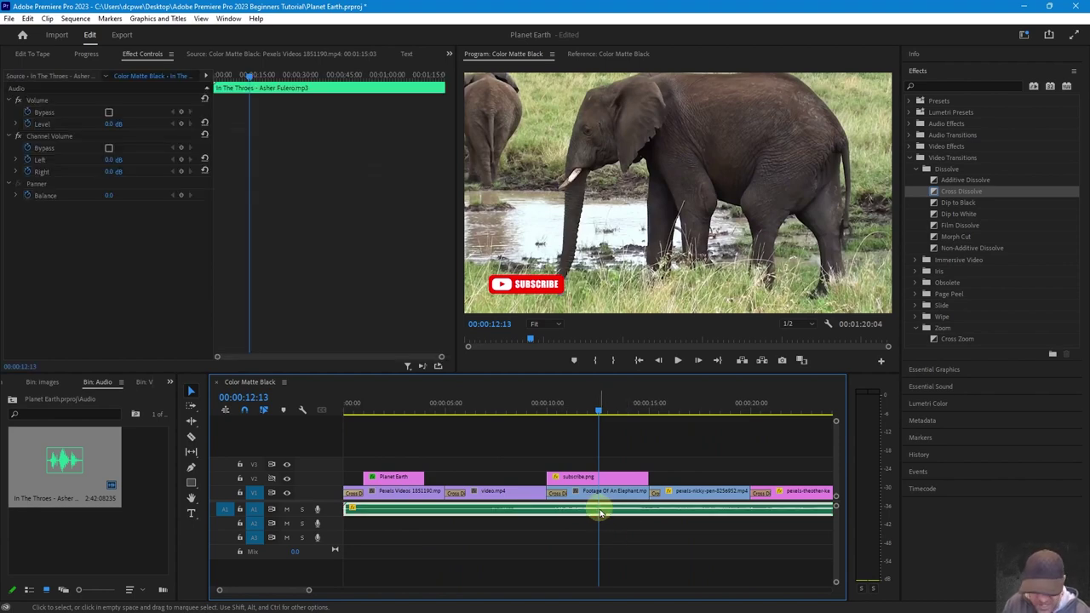
{"action": "key", "text": "c"}
{"action": "left_click", "coordinate": [601, 509]}
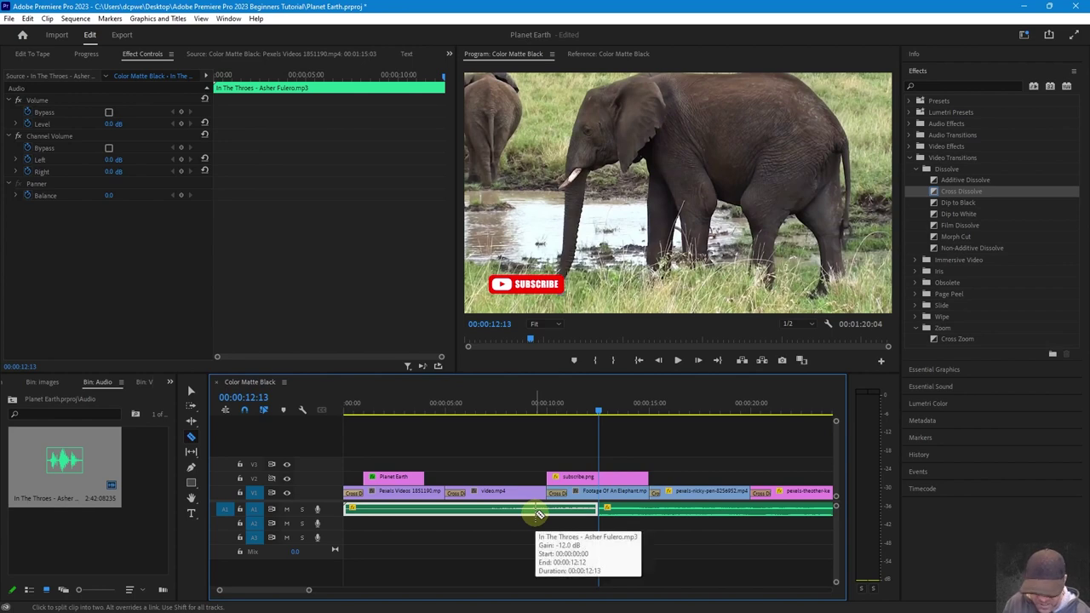
{"action": "key", "text": "v"}
{"action": "key", "text": "Delete"}
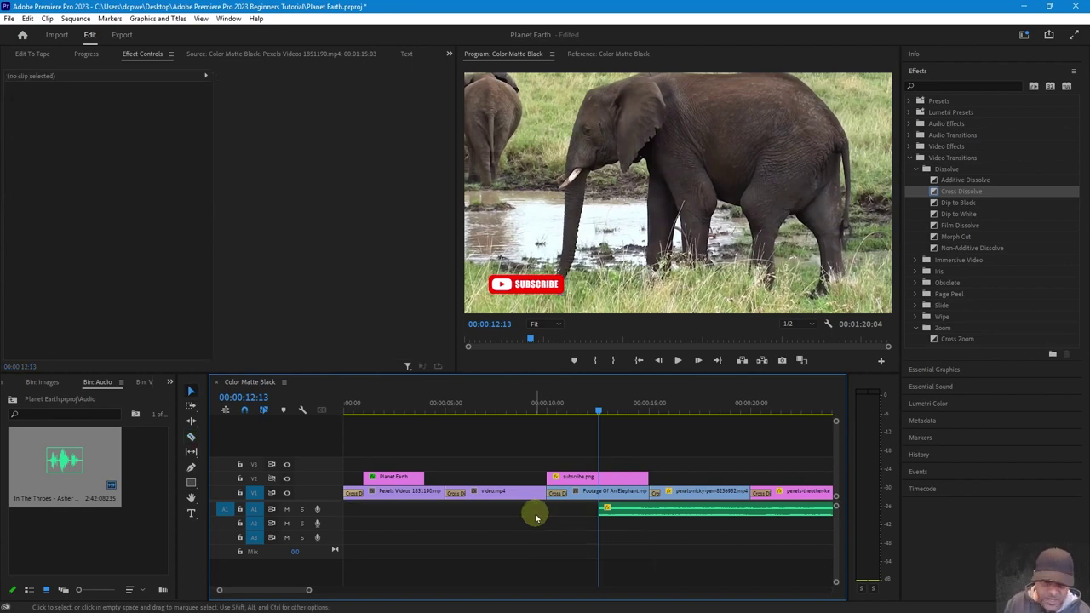
- Move the remaining music on A1 to the start of the sequence and play the opening
{"action": "left_click_drag", "start_coordinate": [652, 511], "coordinate": [401, 518]}
{"action": "key", "text": "minus"}
{"action": "key", "text": "minus"}
{"action": "key", "text": "minus"}
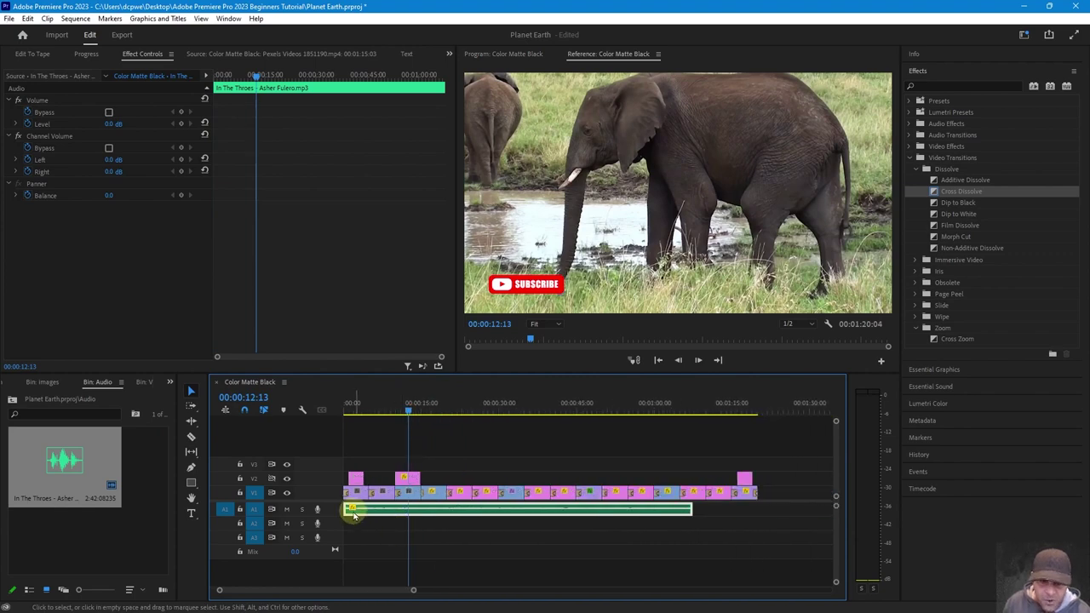
{"action": "key", "text": "Home"}
{"action": "key", "text": "space"}
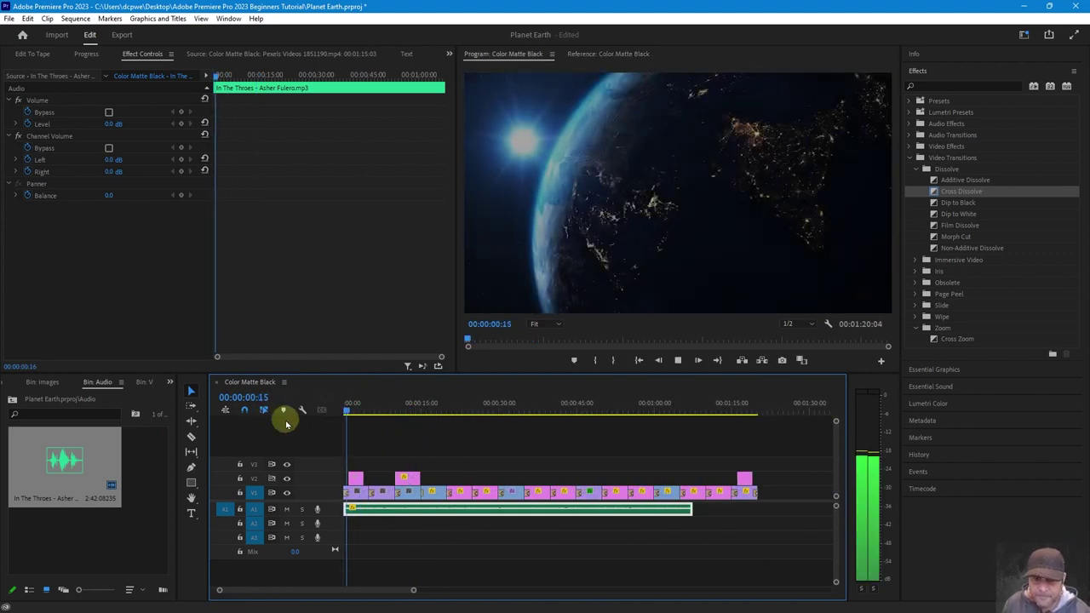
- Extend the end of the shifted music on A1 to match the end of the closing clip on V1
{"action": "left_click", "coordinate": [687, 412]}
{"action": "key", "text": "equal"}
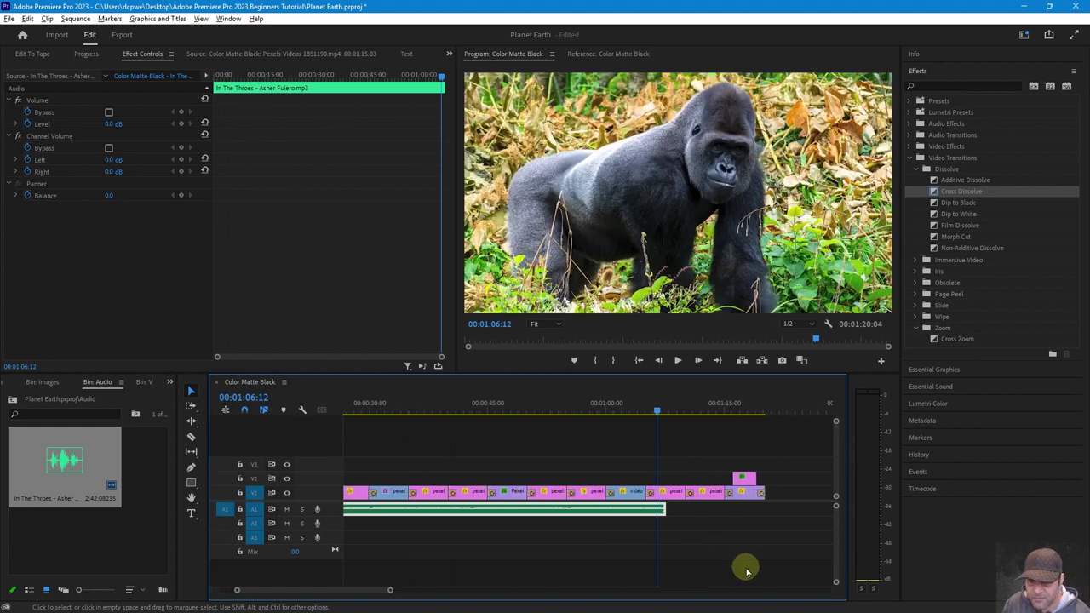
{"action": "key", "text": "equal"}
{"action": "left_click_drag", "start_coordinate": [605, 508], "coordinate": [776, 509]}
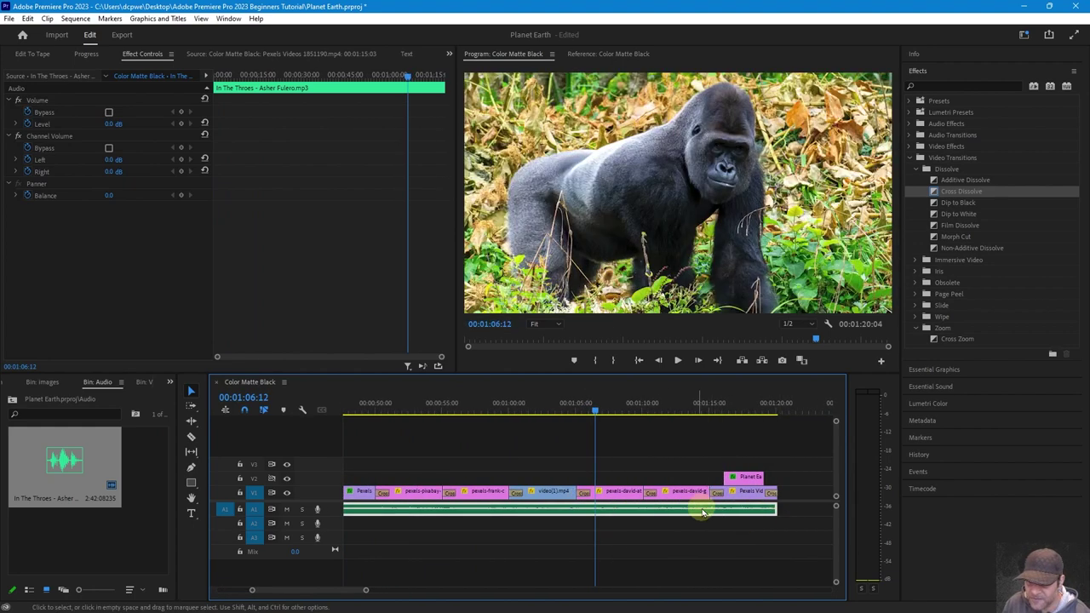
{"action": "key", "text": "minus"}
{"action": "key", "text": "minus"}
{"action": "scroll", "coordinate": [419, 545], "scroll_direction": "left", "scroll_amount": 5}
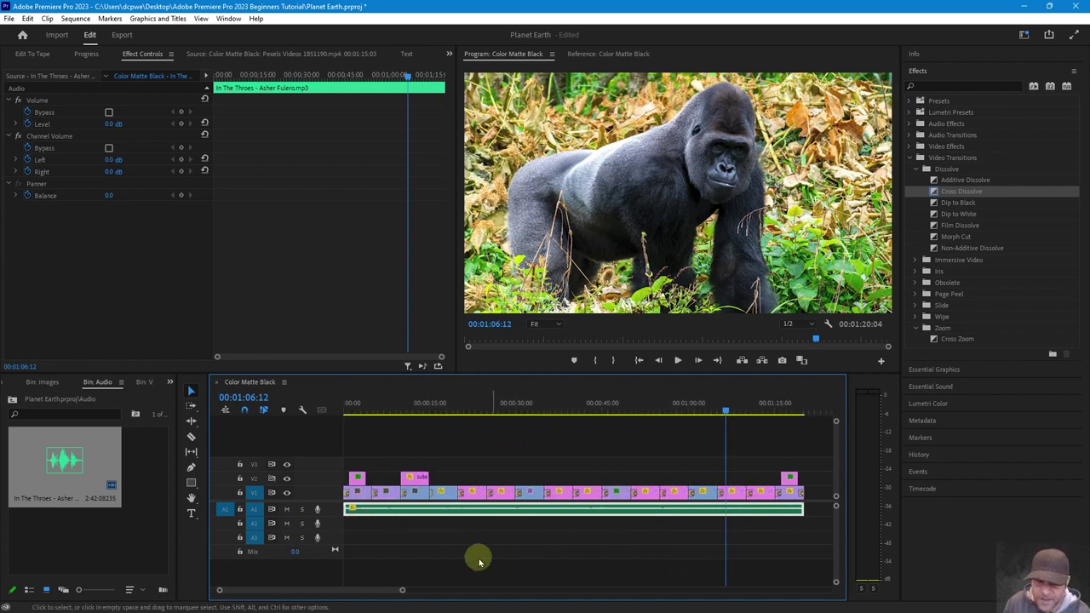
- Add the Exponential Fade audio transition to the start of the music on A1
{"action": "scroll", "coordinate": [366, 525], "scroll_direction": "up", "scroll_amount": 4}
{"action": "scroll", "coordinate": [433, 542], "scroll_direction": "up", "scroll_amount": 4}
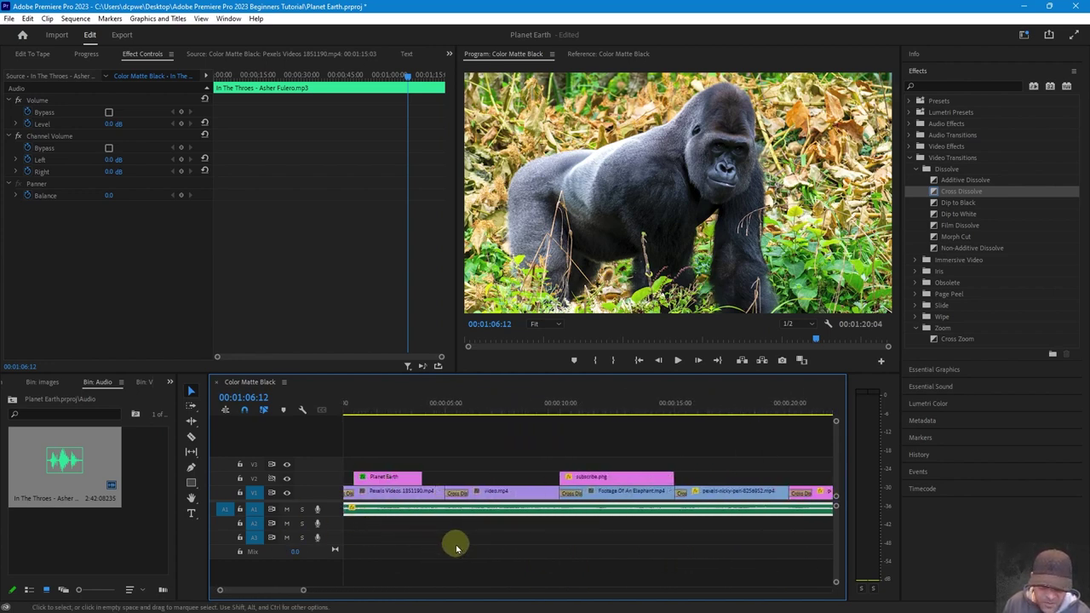
{"action": "scroll", "coordinate": [462, 556], "scroll_direction": "down", "scroll_amount": 2}
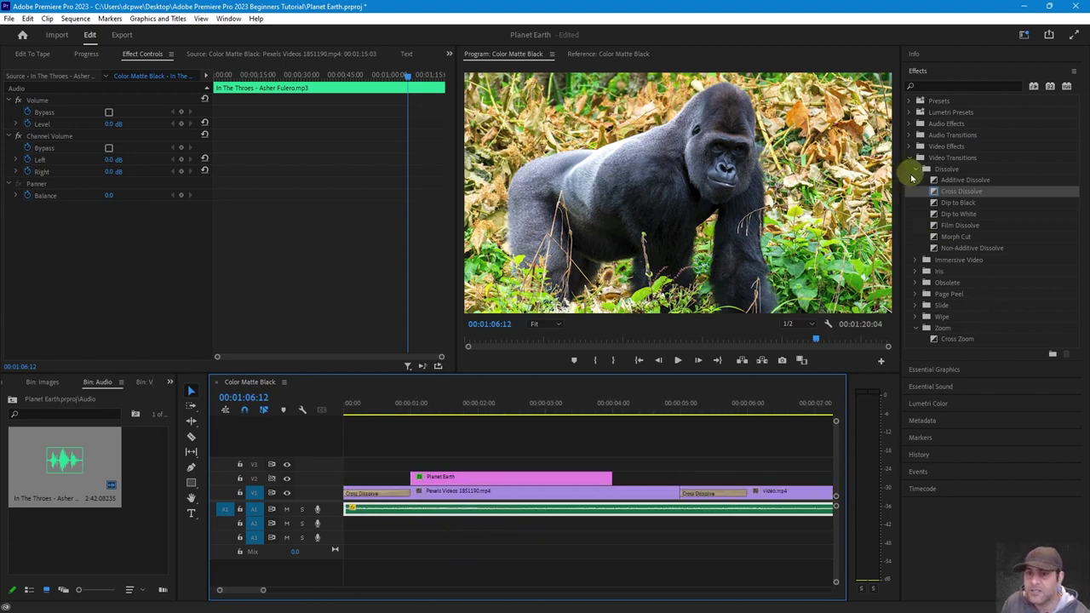
{"action": "left_click", "coordinate": [915, 157]}
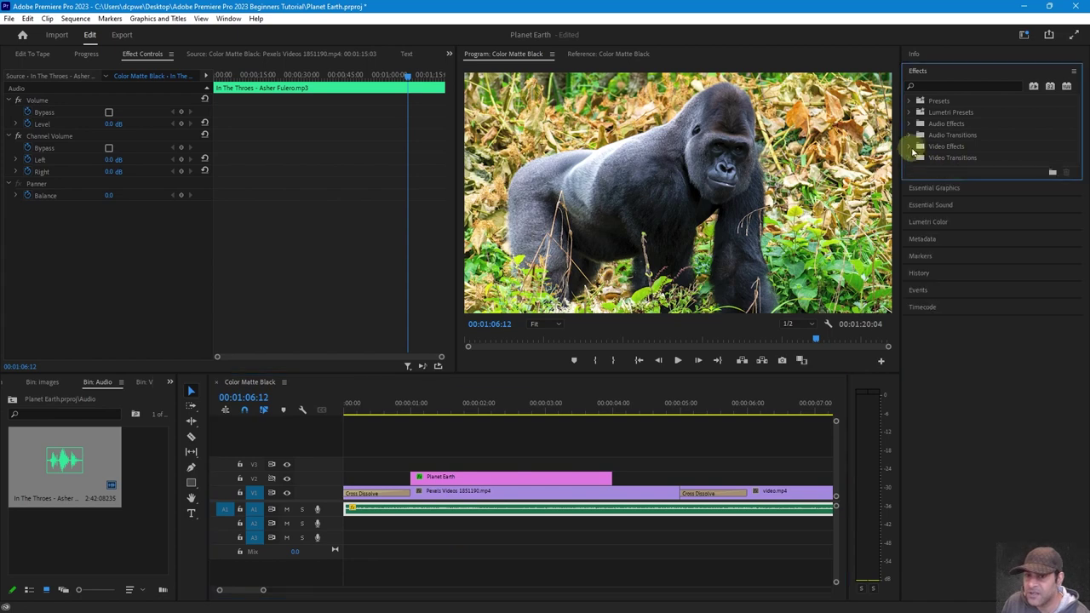
{"action": "left_click", "coordinate": [910, 135]}
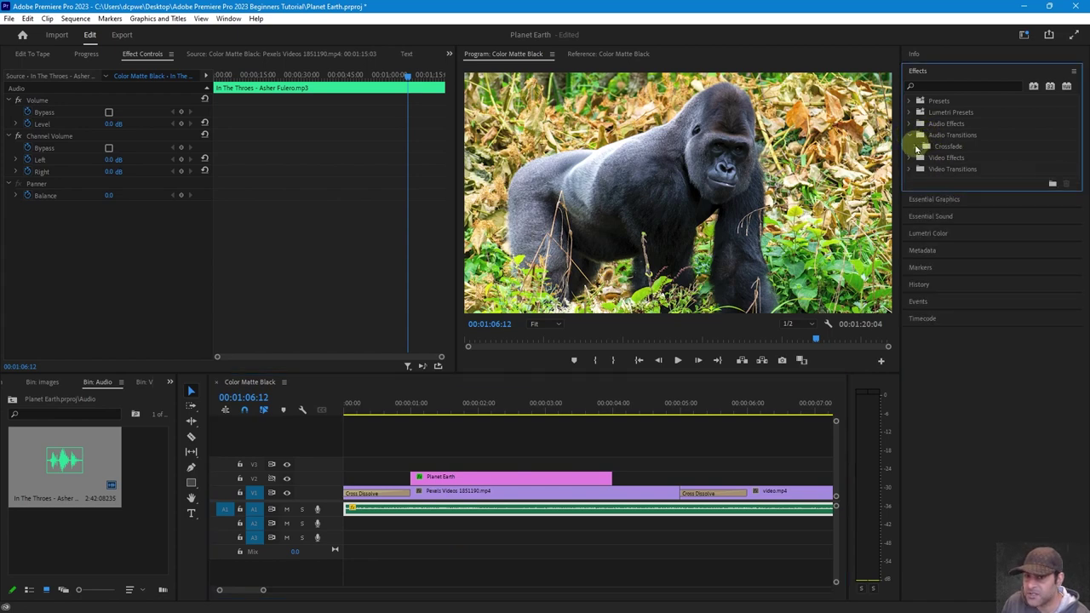
{"action": "left_click", "coordinate": [917, 146]}
{"action": "left_click", "coordinate": [960, 180]}
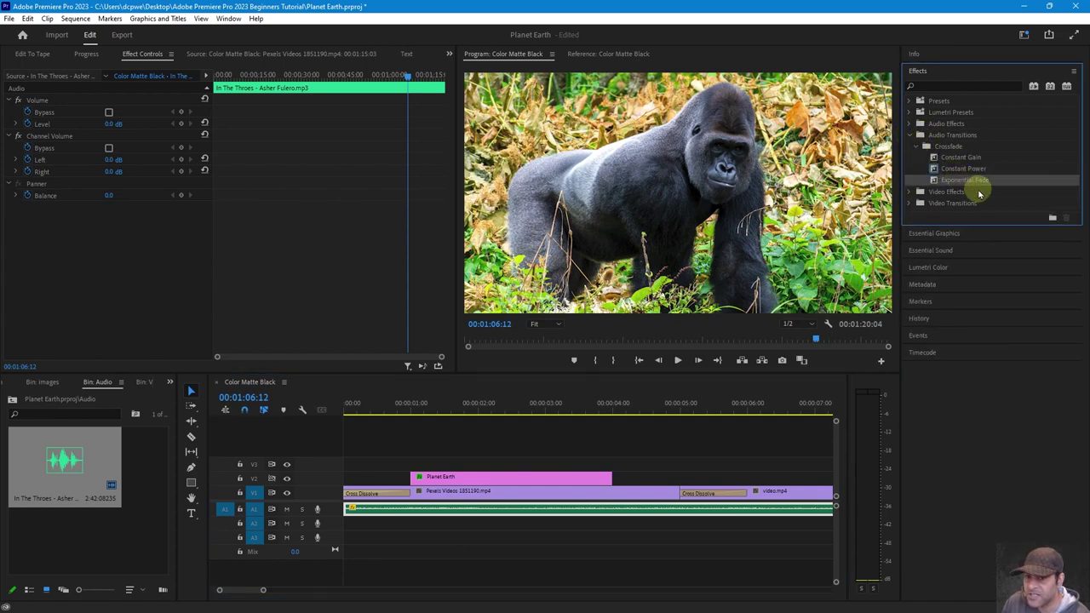
{"action": "left_click_drag", "start_coordinate": [968, 185], "coordinate": [351, 510]}
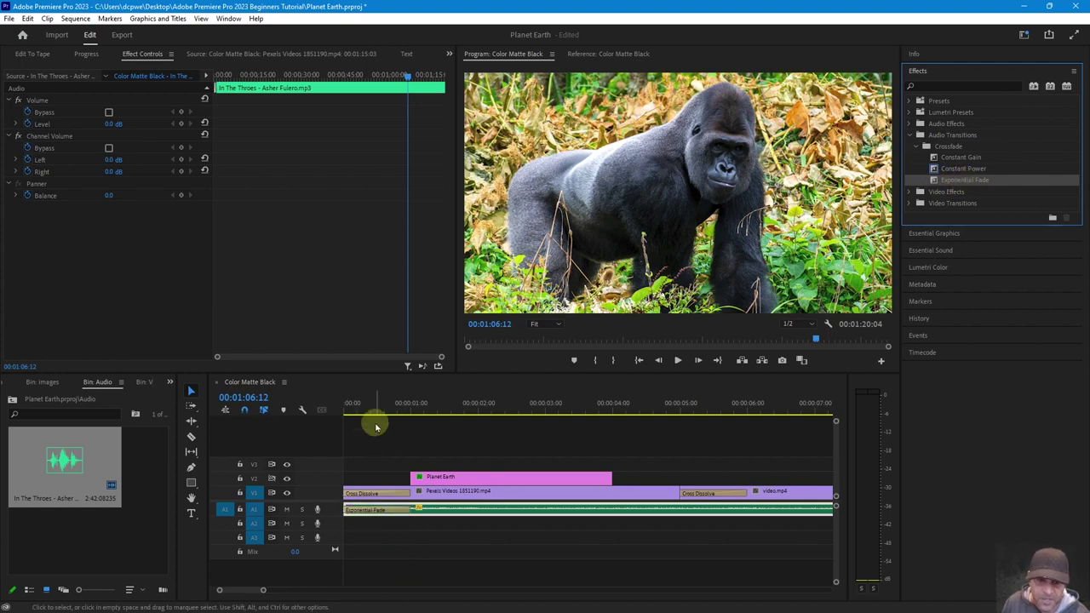
- Play the first second of the sequence to check the music's fade-in
{"action": "left_click_drag", "start_coordinate": [357, 404], "coordinate": [324, 405]}
{"action": "key", "text": "space"}
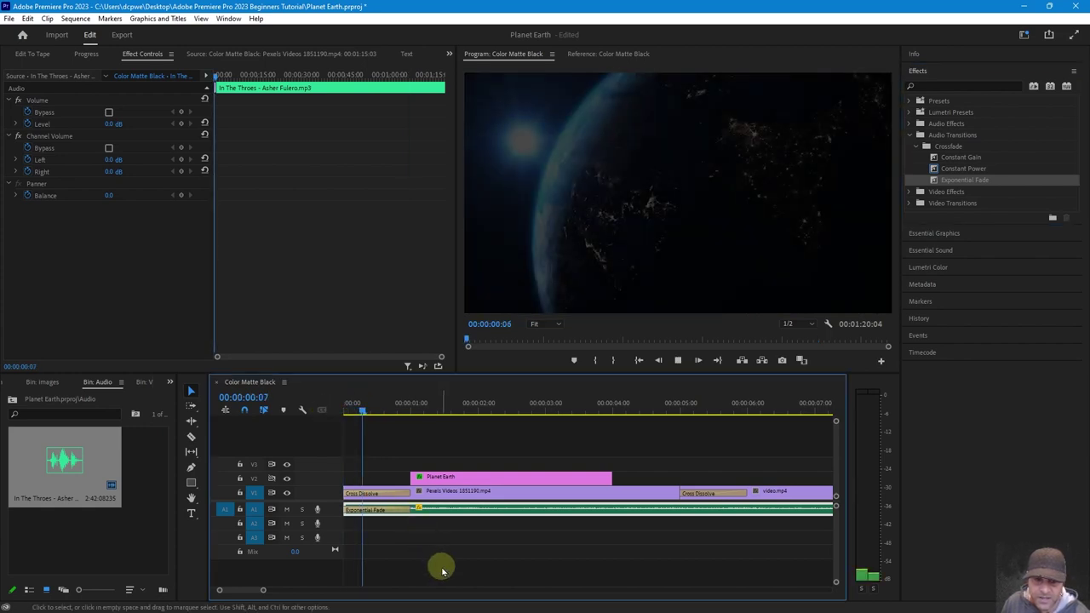
{"action": "key", "text": "equal"}
{"action": "key", "text": "equal"}
{"action": "key", "text": "equal"}
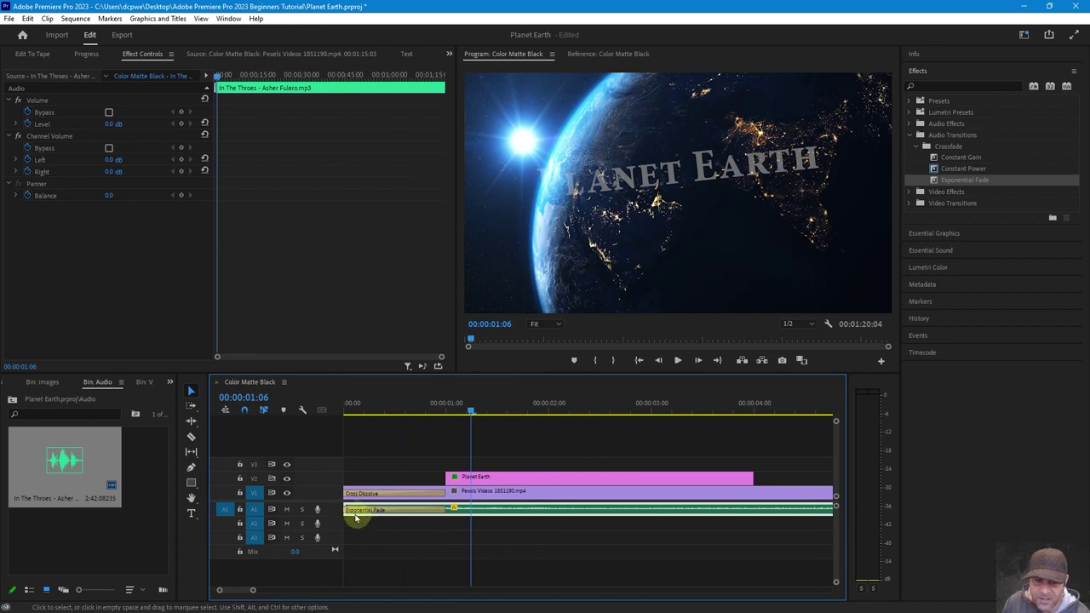
- Lengthen the Exponential Fade at the music's start to 00:00:05:00, up to the end of the first clip, and play it back
{"action": "key", "text": "minus"}
{"action": "key", "text": "minus"}
{"action": "left_click_drag", "start_coordinate": [386, 509], "coordinate": [563, 514]}
{"action": "left_click_drag", "start_coordinate": [394, 409], "coordinate": [316, 409]}
{"action": "key", "text": "space"}
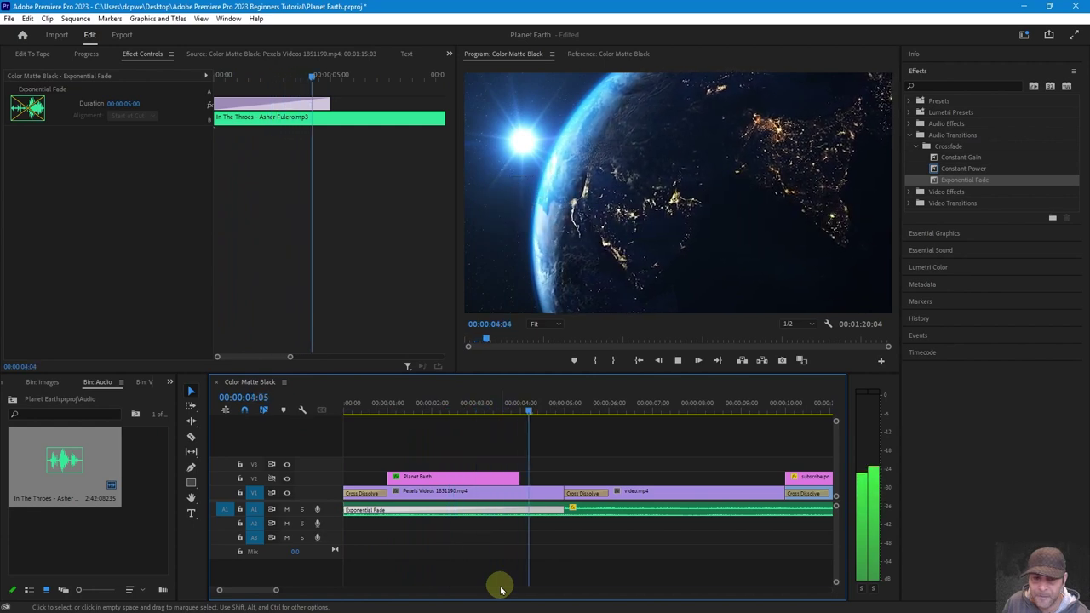
{"action": "scroll", "coordinate": [508, 590], "scroll_direction": "down", "scroll_amount": 2}
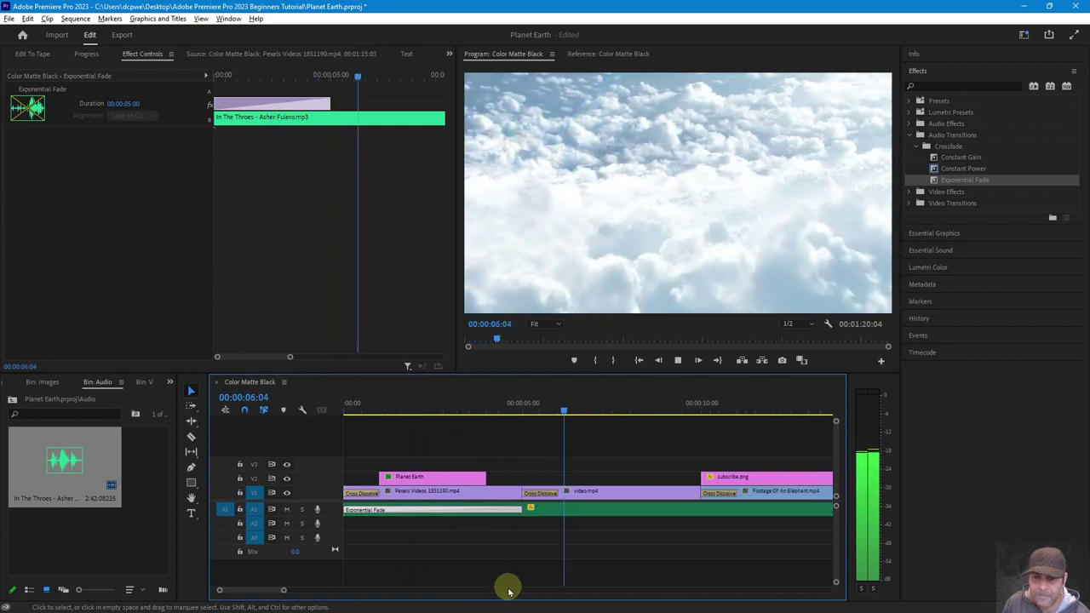
{"action": "scroll", "coordinate": [508, 590], "scroll_direction": "down", "scroll_amount": 1}
{"action": "key", "text": "space"}
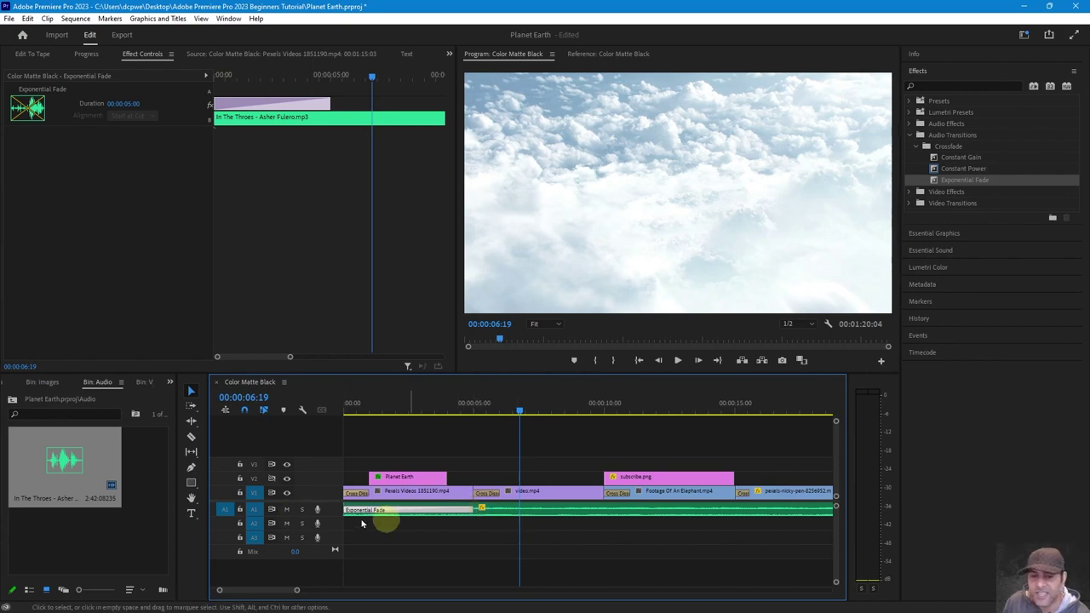
- Add an Exponential Fade to the end of the music on A1 and lengthen it to 00:00:05:01, spanning the closing clip
{"action": "scroll", "coordinate": [622, 518], "scroll_direction": "down", "scroll_amount": 10}
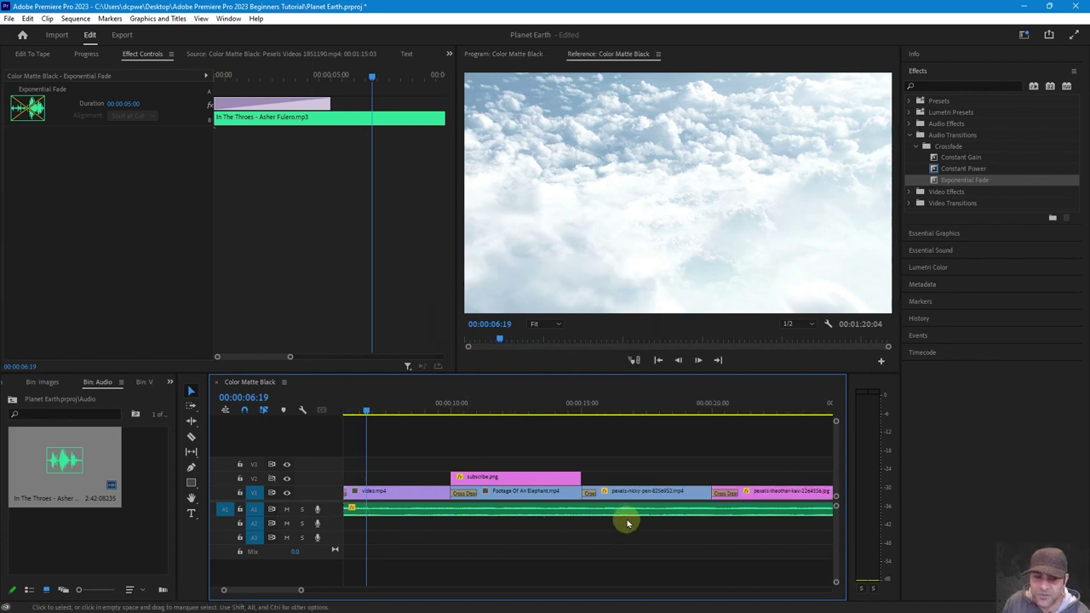
{"action": "scroll", "coordinate": [647, 517], "scroll_direction": "down", "scroll_amount": 15}
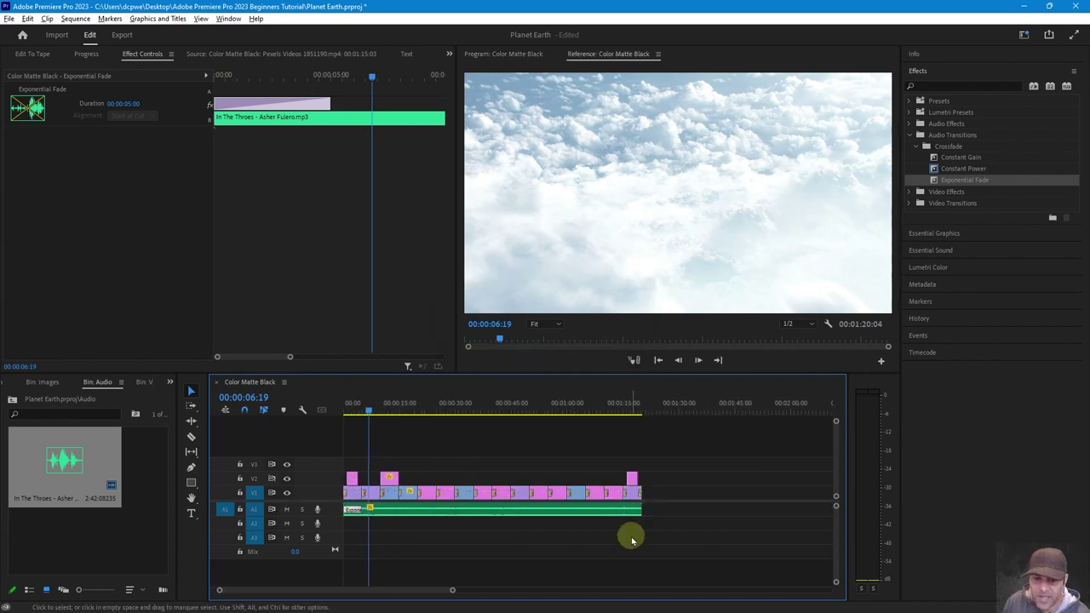
{"action": "left_click_drag", "start_coordinate": [945, 179], "coordinate": [555, 511]}
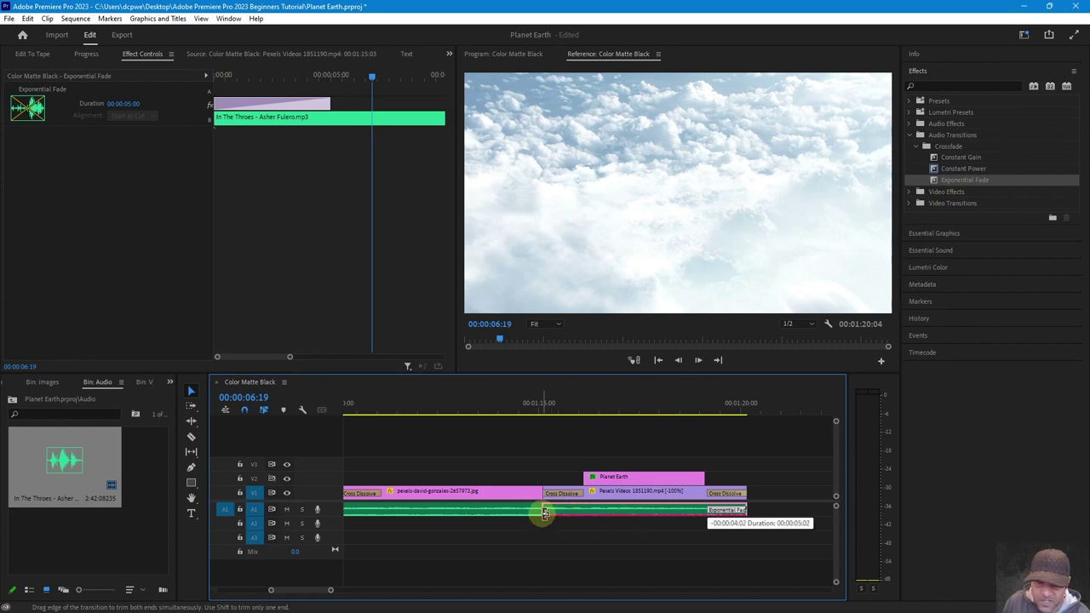
{"action": "left_click_drag", "start_coordinate": [547, 513], "coordinate": [547, 511]}
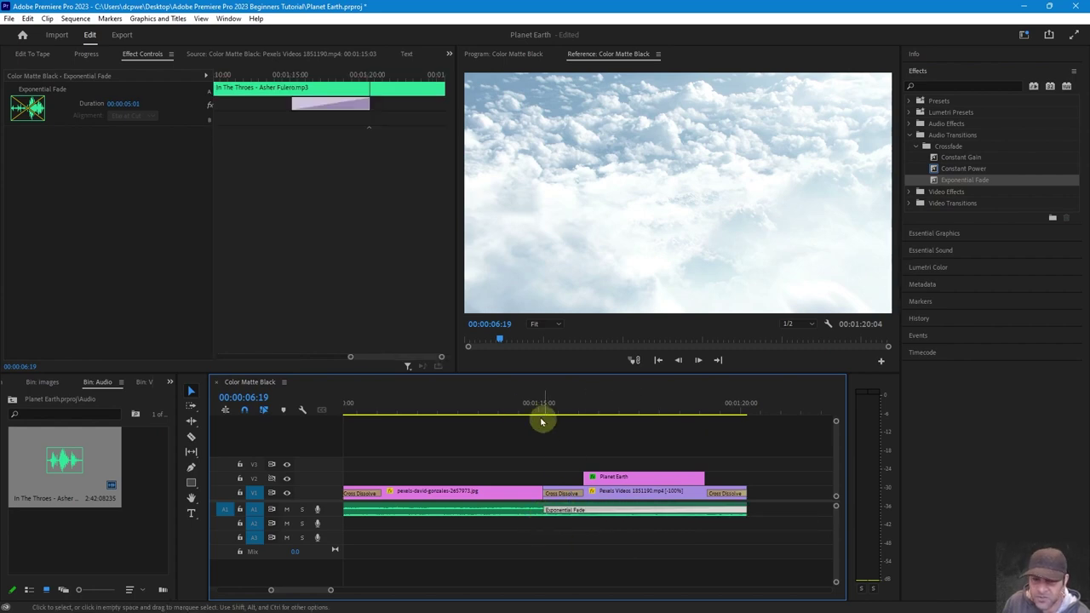
- Play the closing clip to check how the music fades out
{"action": "left_click", "coordinate": [514, 410]}
{"action": "key", "text": "space"}
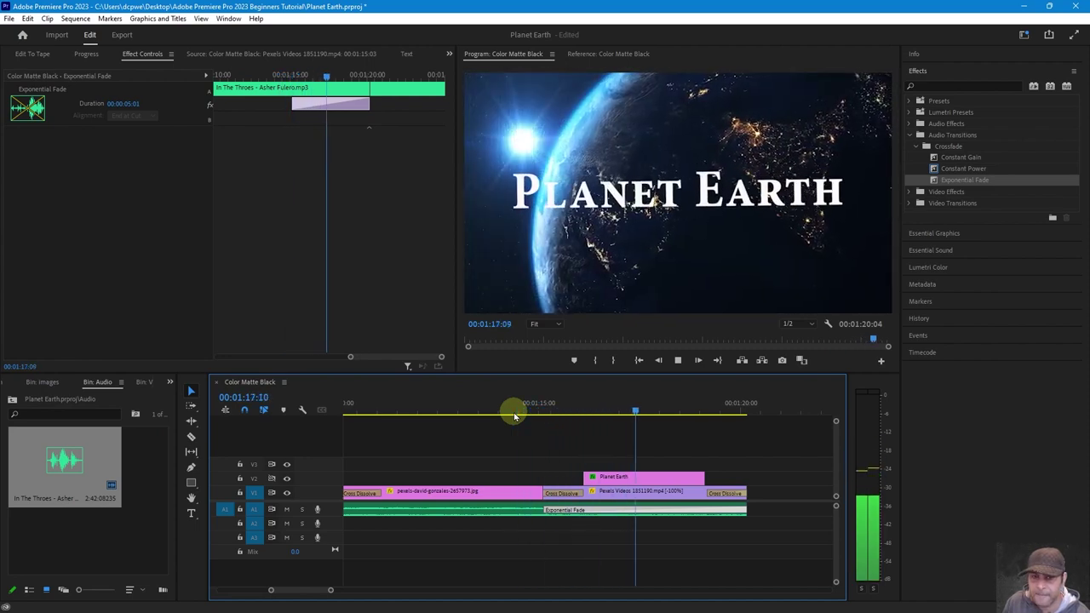
{"action": "key", "text": "space"}
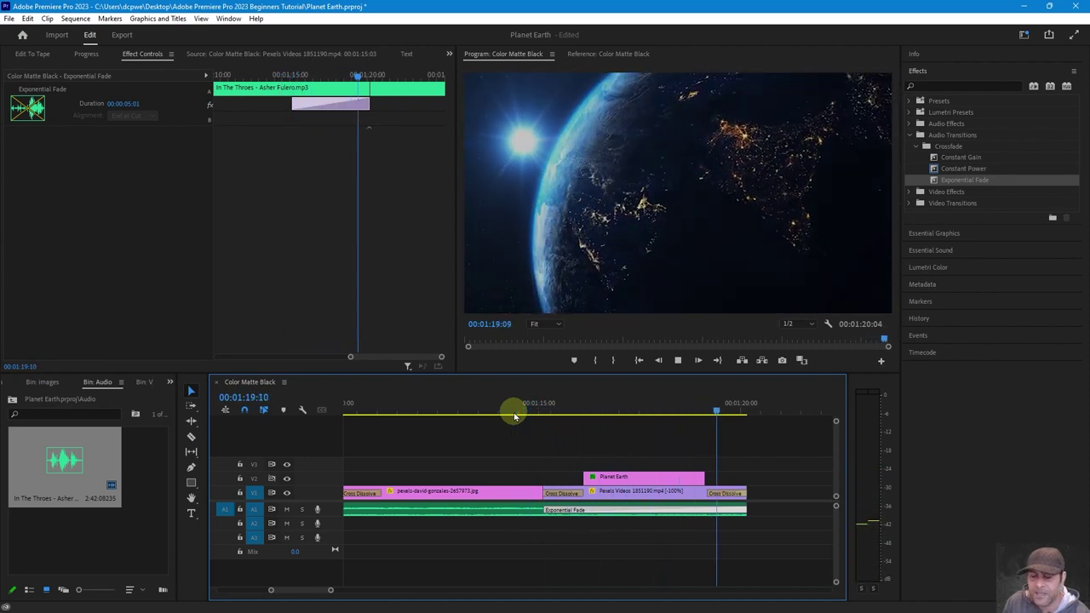
{"action": "key", "text": "equal"}
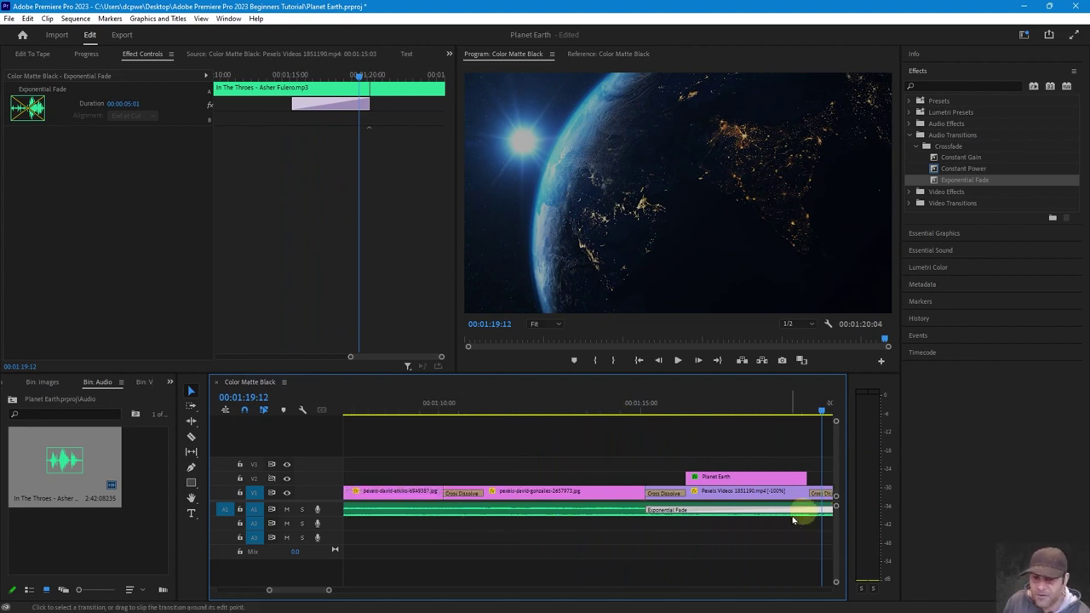
{"action": "key", "text": "minus"}
- Save the Planet Earth project
{"action": "key", "text": "ctrl+s"}
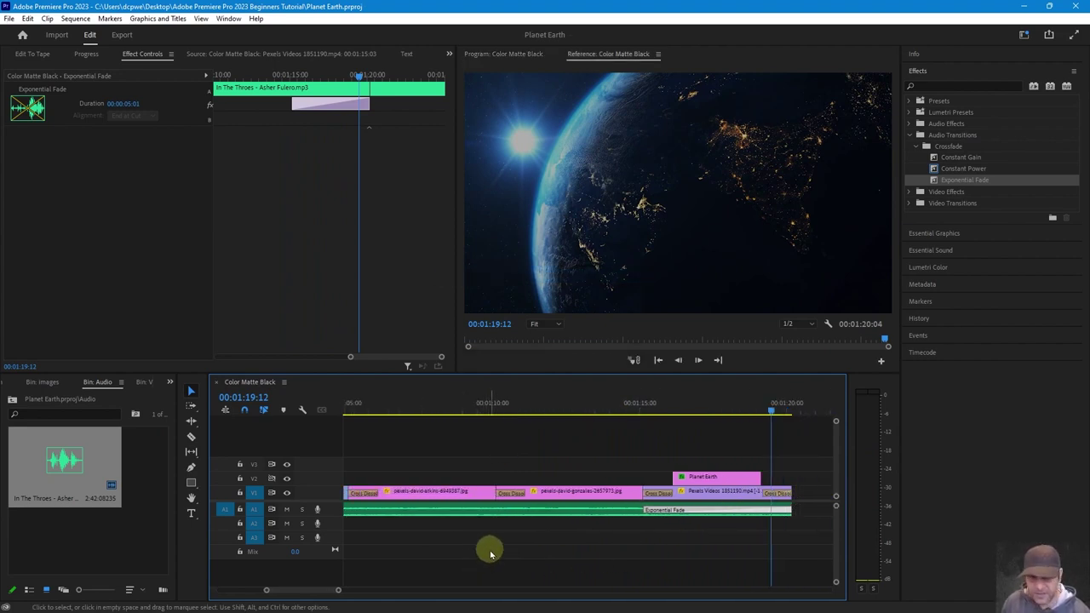
{"action": "key", "text": "minus"}
{"action": "key", "text": "minus"}
{"action": "key", "text": "minus"}
{"action": "key", "text": "minus"}
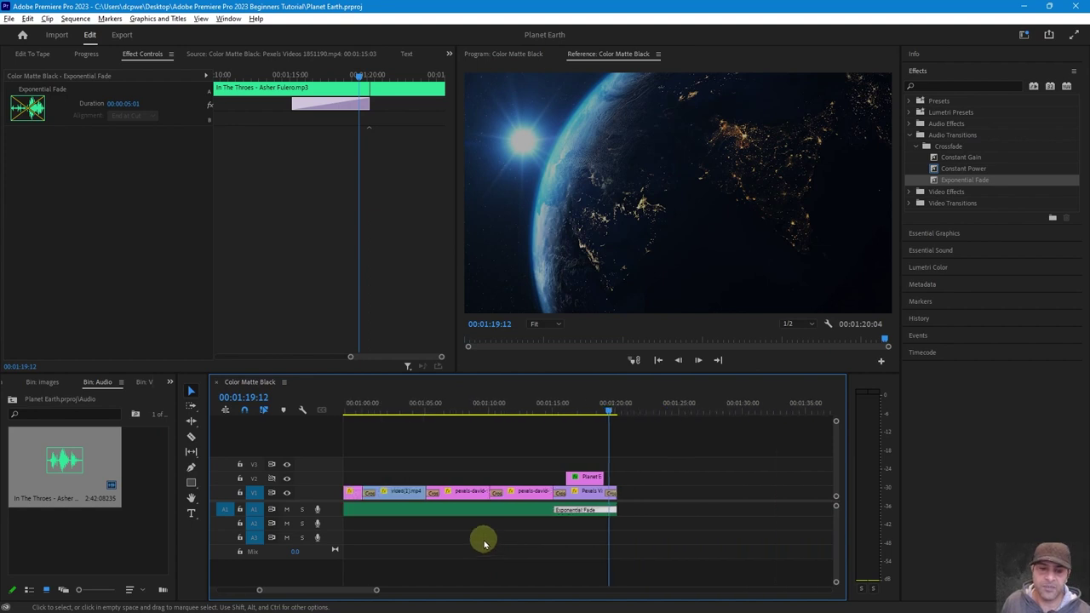
- Fit the whole sequence in the timeline view, return the playhead to 00:00:00:00 and save the project
{"action": "key", "text": "minus"}
{"action": "key", "text": "minus"}
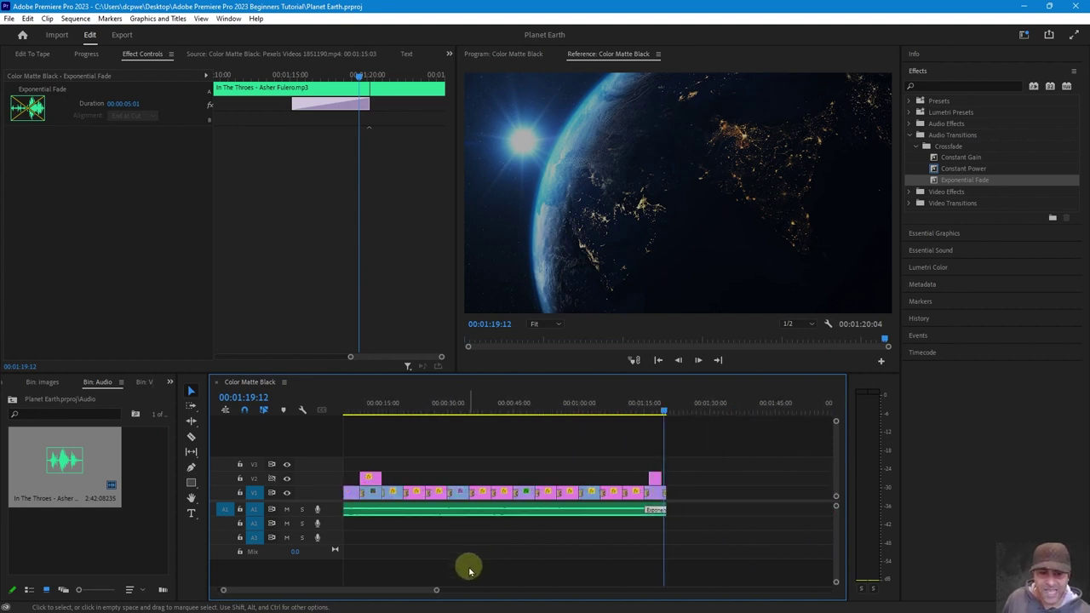
{"action": "key", "text": "equal"}
{"action": "key", "text": "equal"}
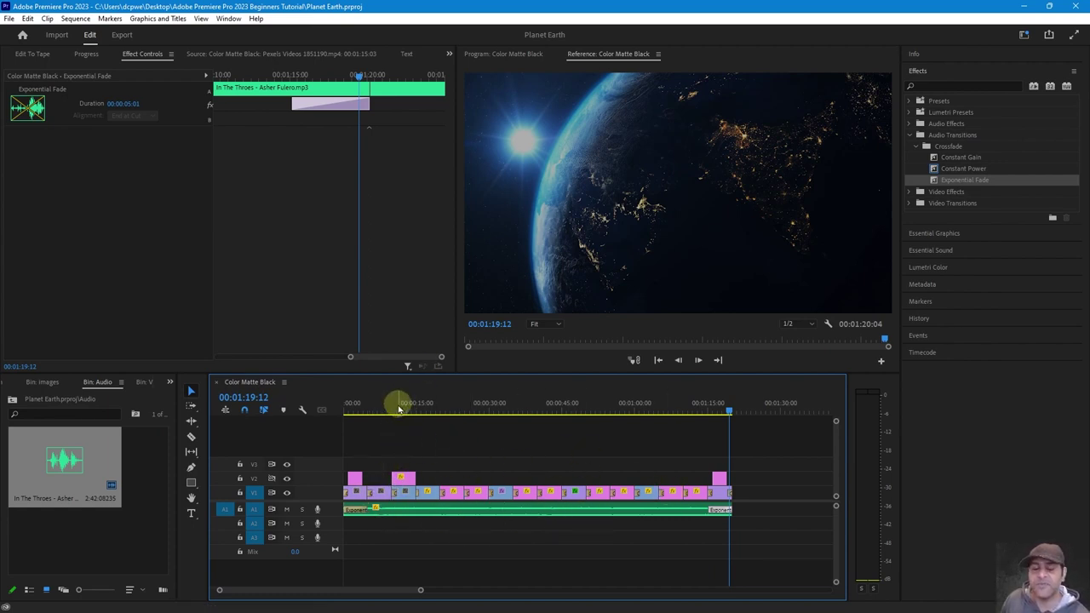
{"action": "key", "text": "Home"}
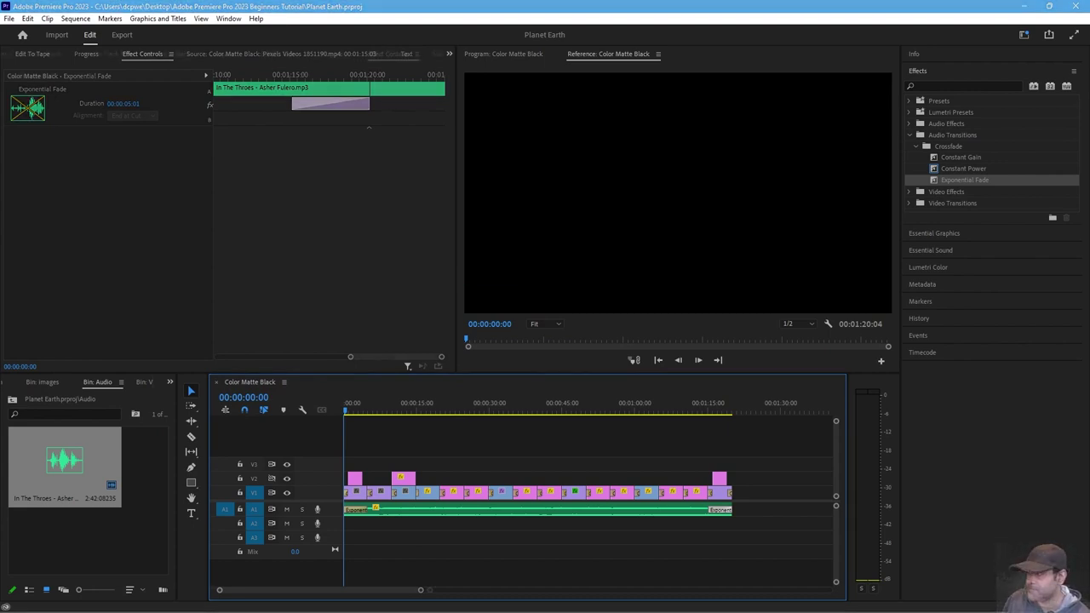
{"action": "left_click", "coordinate": [9, 19]}
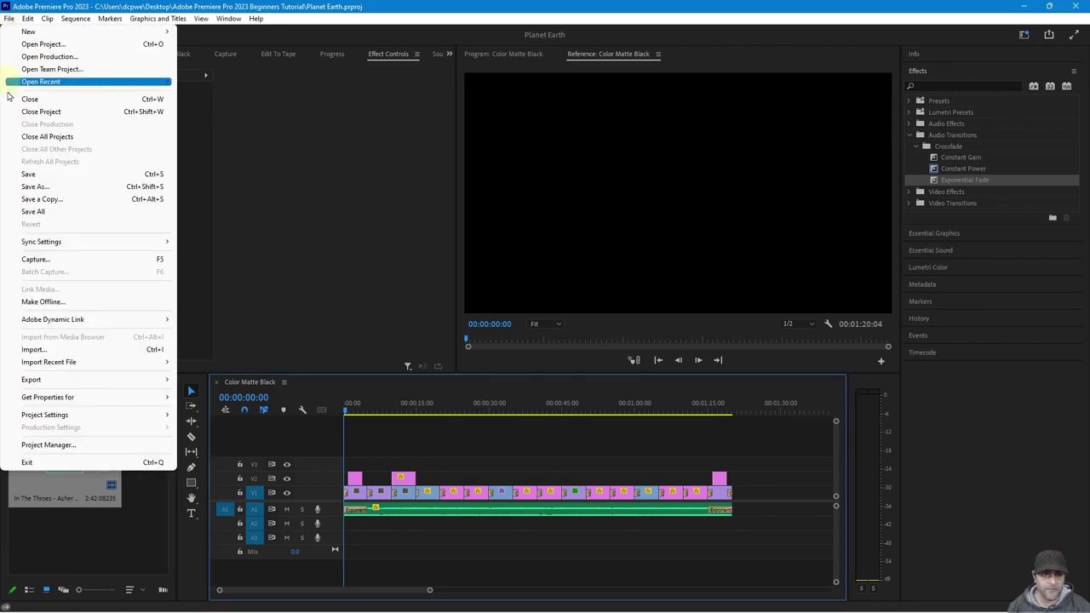
{"action": "left_click", "coordinate": [26, 170]}
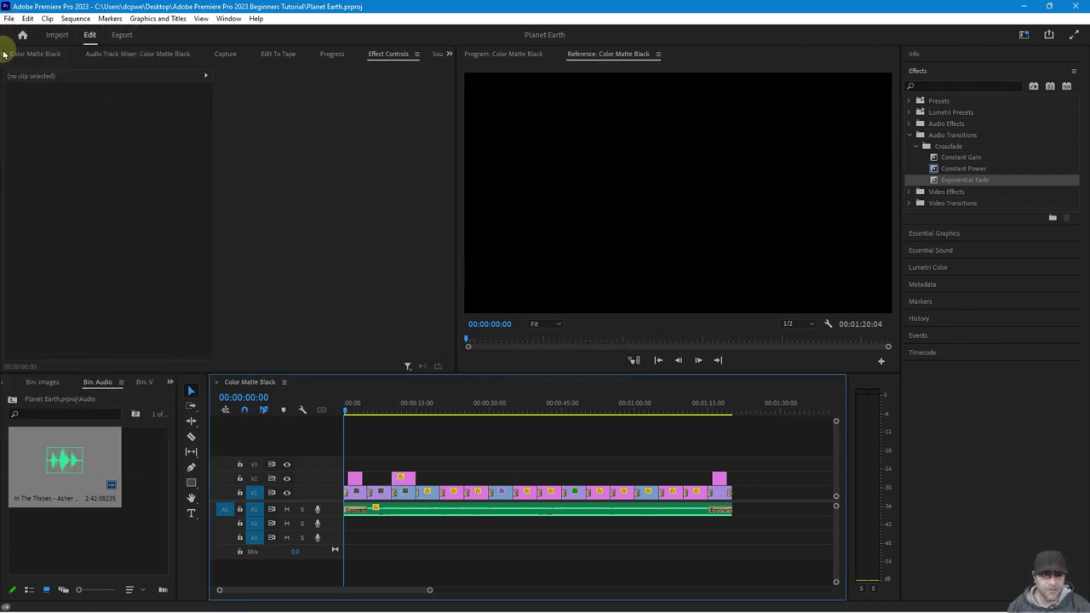
- Open the sequence's media export settings to check the output file name, and return to editing
{"action": "left_click", "coordinate": [9, 18]}
{"action": "mouse_move", "coordinate": [53, 380]}
{"action": "left_click", "coordinate": [243, 383]}
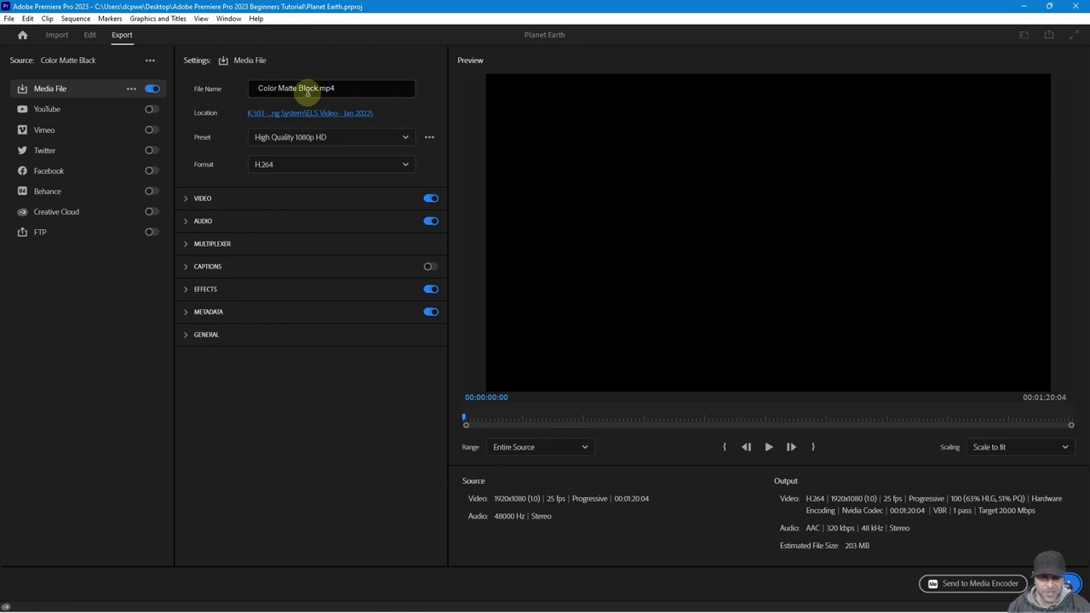
{"action": "left_click", "coordinate": [90, 35]}
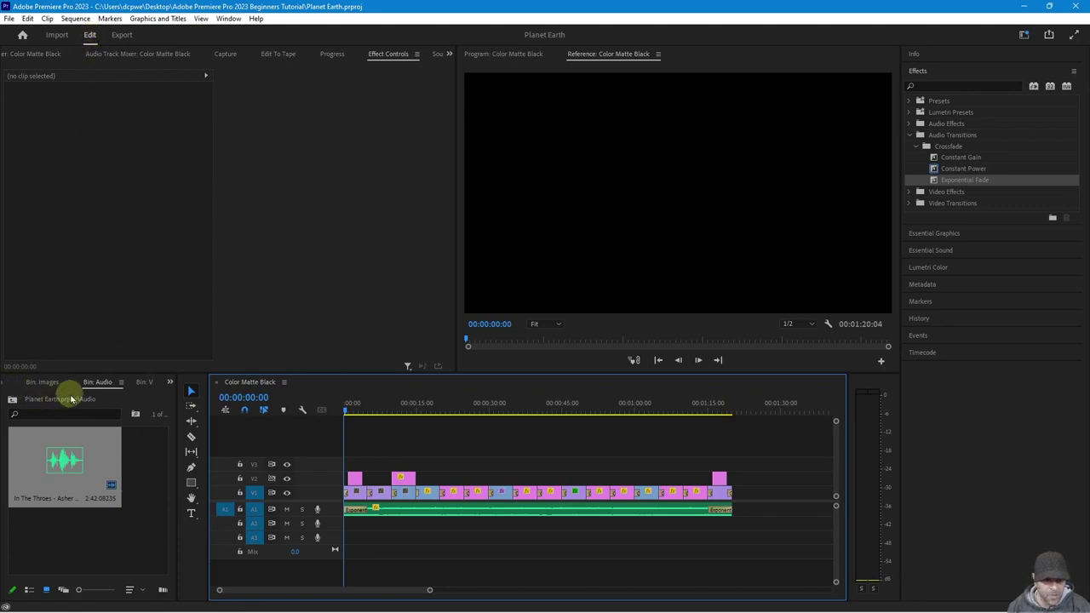
- Show the Planet Earth project's top-level items as thumbnails and rename the Color Matte Black sequence as Planet Earth
{"action": "left_click", "coordinate": [169, 382]}
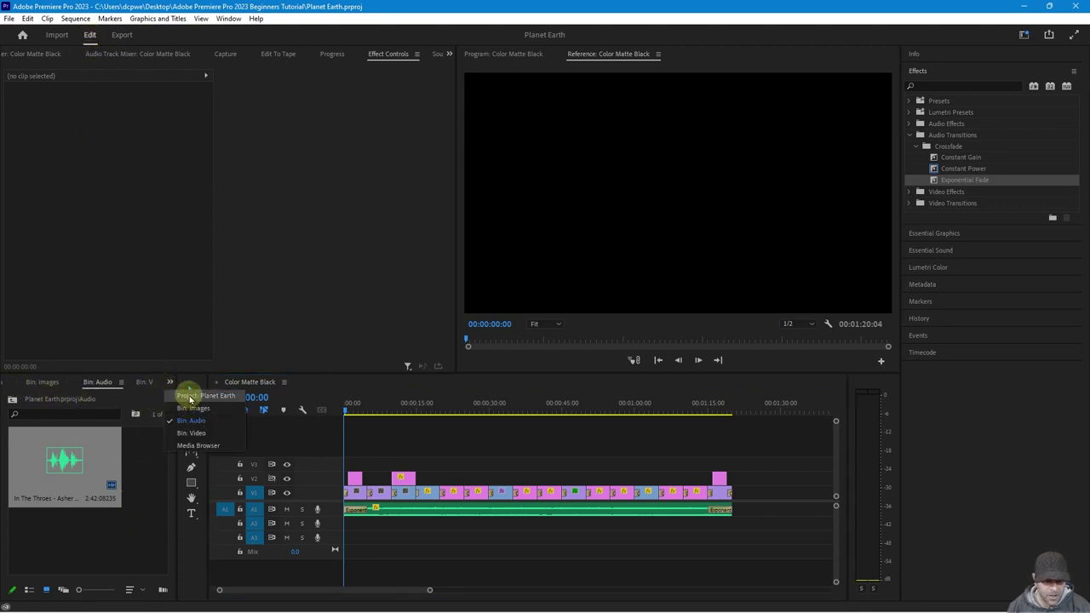
{"action": "left_click", "coordinate": [189, 396]}
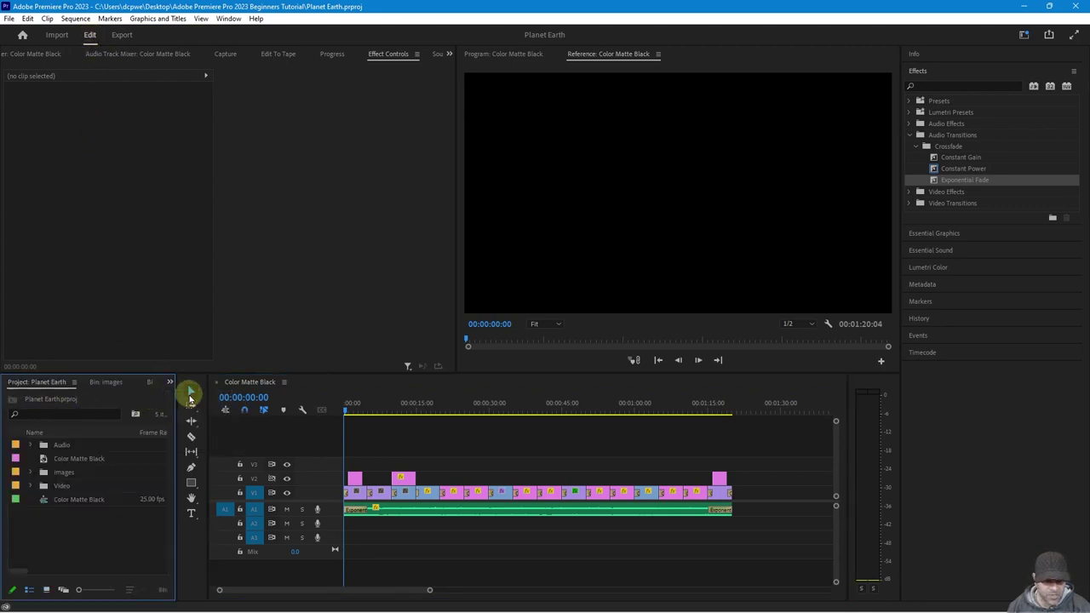
{"action": "left_click", "coordinate": [74, 462]}
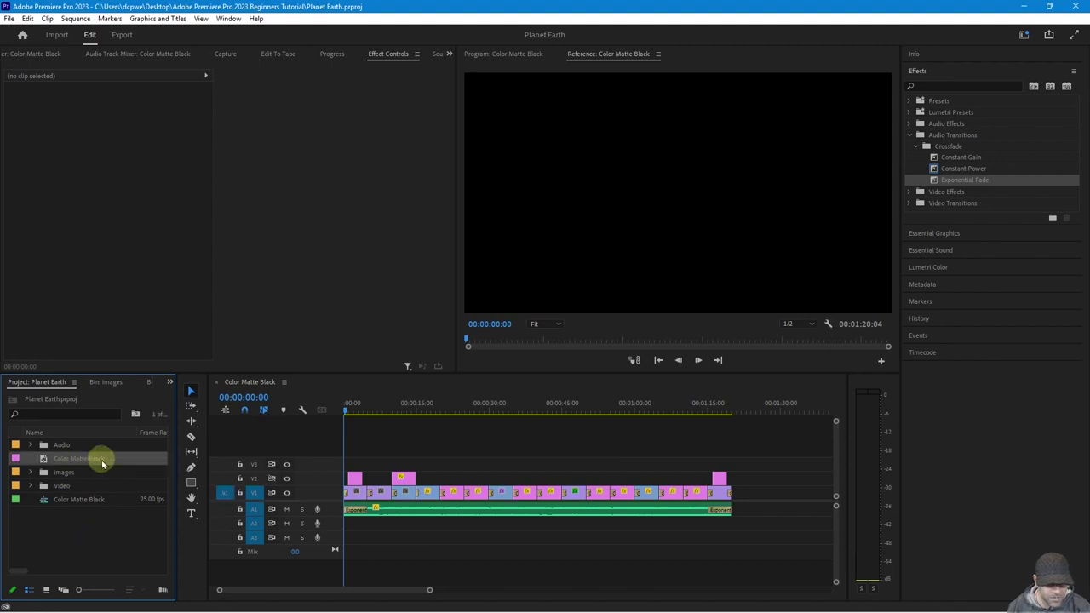
{"action": "left_click", "coordinate": [47, 589]}
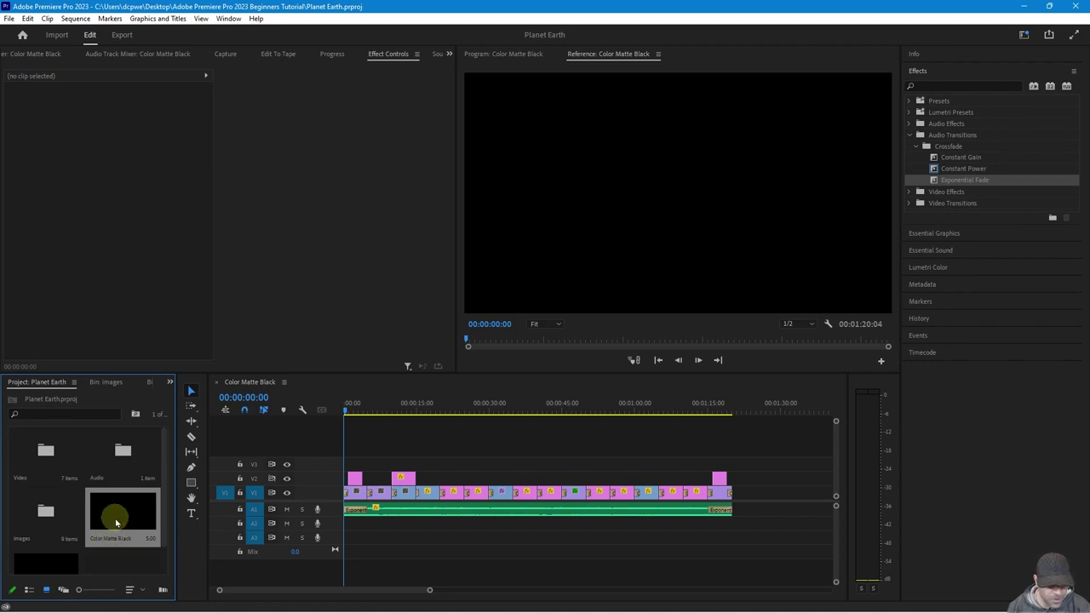
{"action": "scroll", "coordinate": [111, 528], "scroll_direction": "down", "scroll_amount": 1}
{"action": "left_click", "coordinate": [40, 568]}
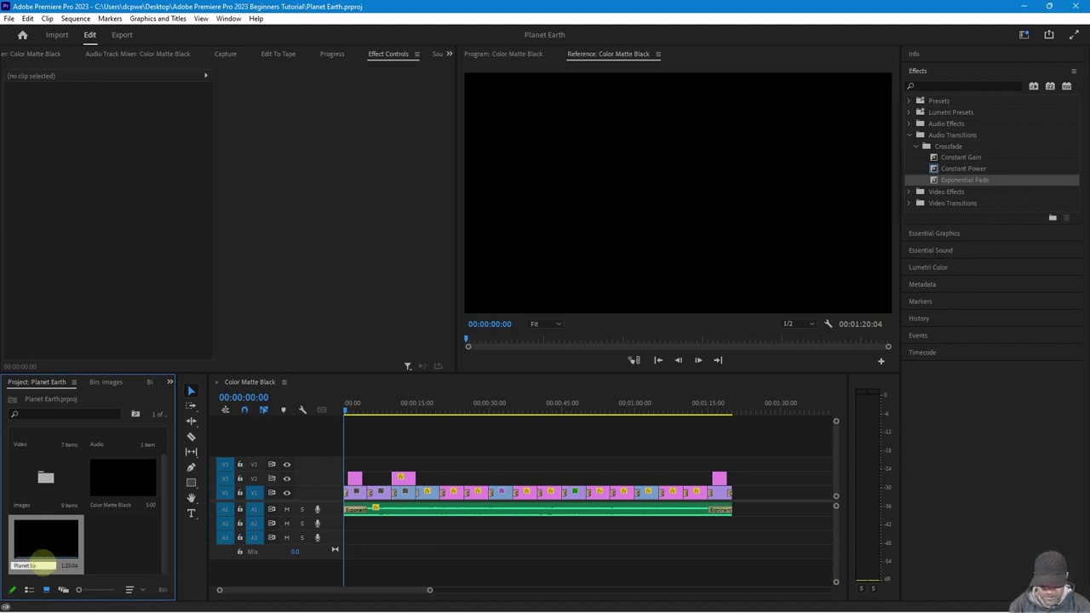
{"action": "key", "text": "Tab"}
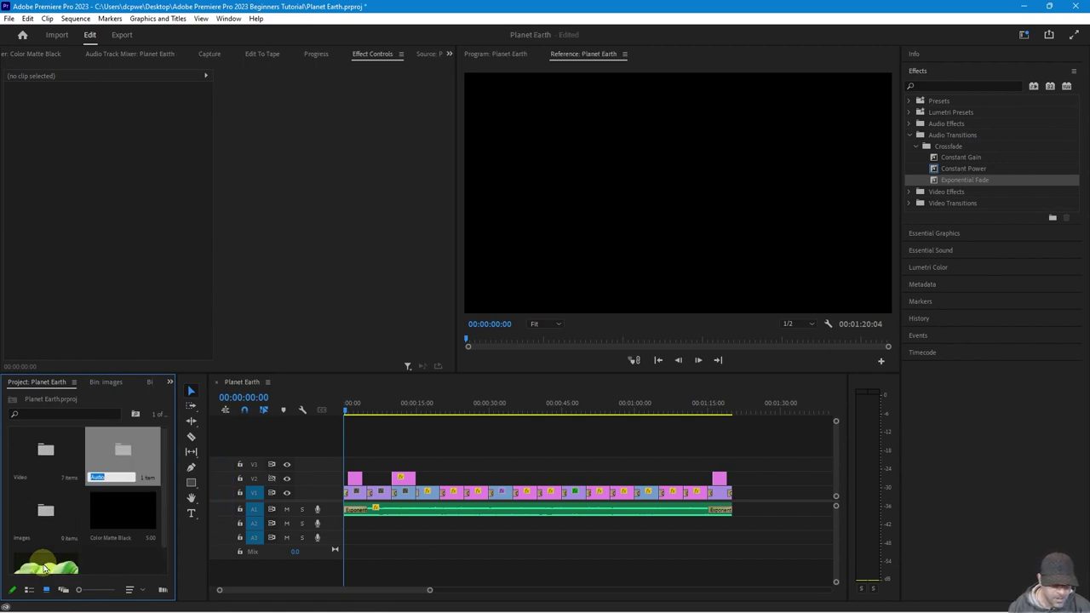
{"action": "left_click", "coordinate": [116, 573]}
{"action": "scroll", "coordinate": [114, 565], "scroll_direction": "down", "scroll_amount": 1}
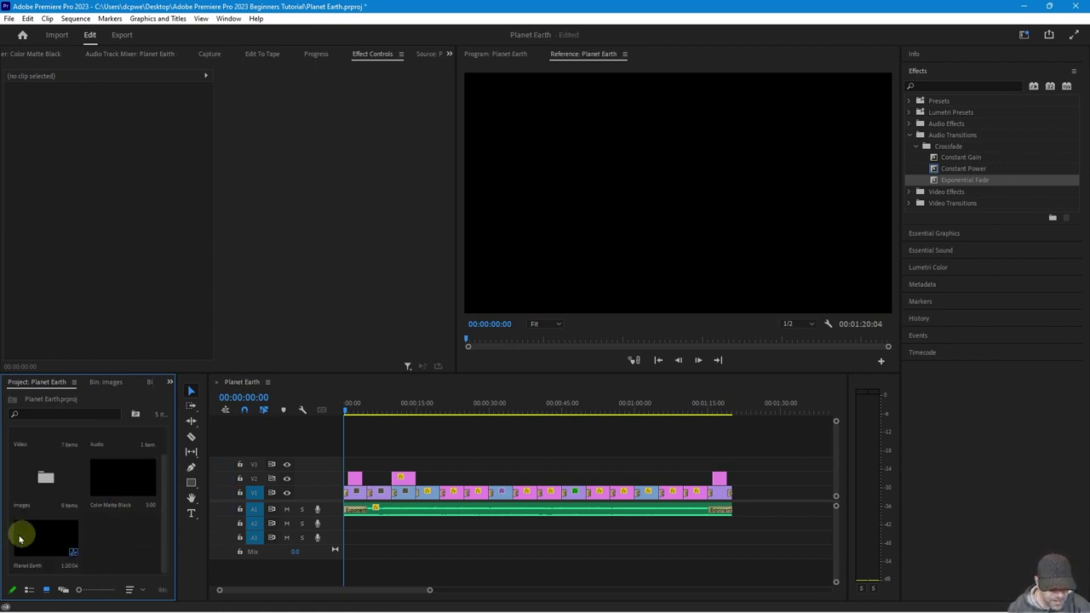
{"action": "left_click", "coordinate": [31, 564]}
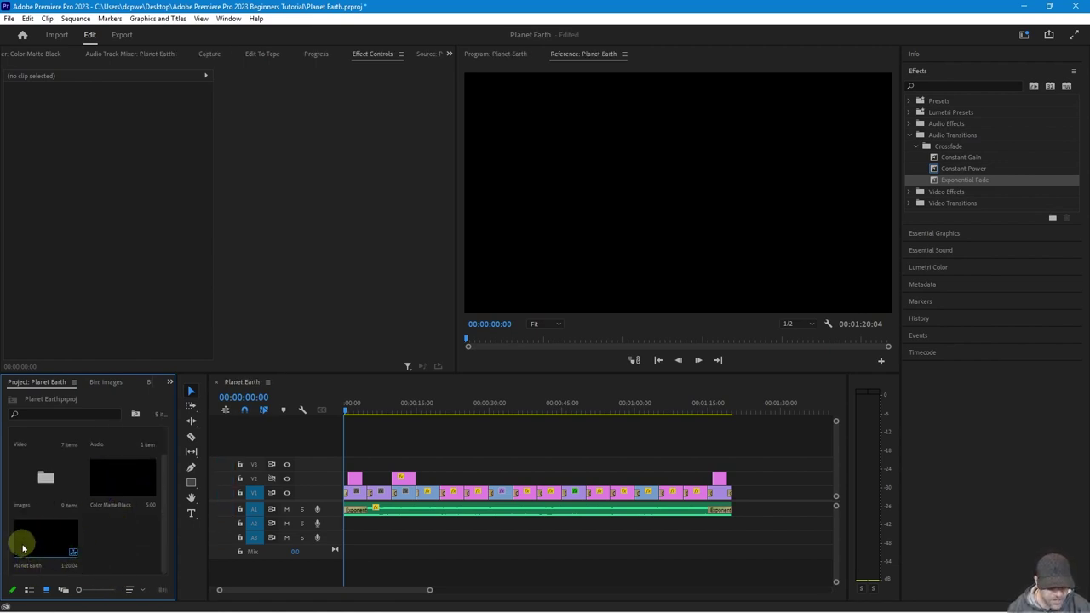
{"action": "left_click", "coordinate": [48, 542]}
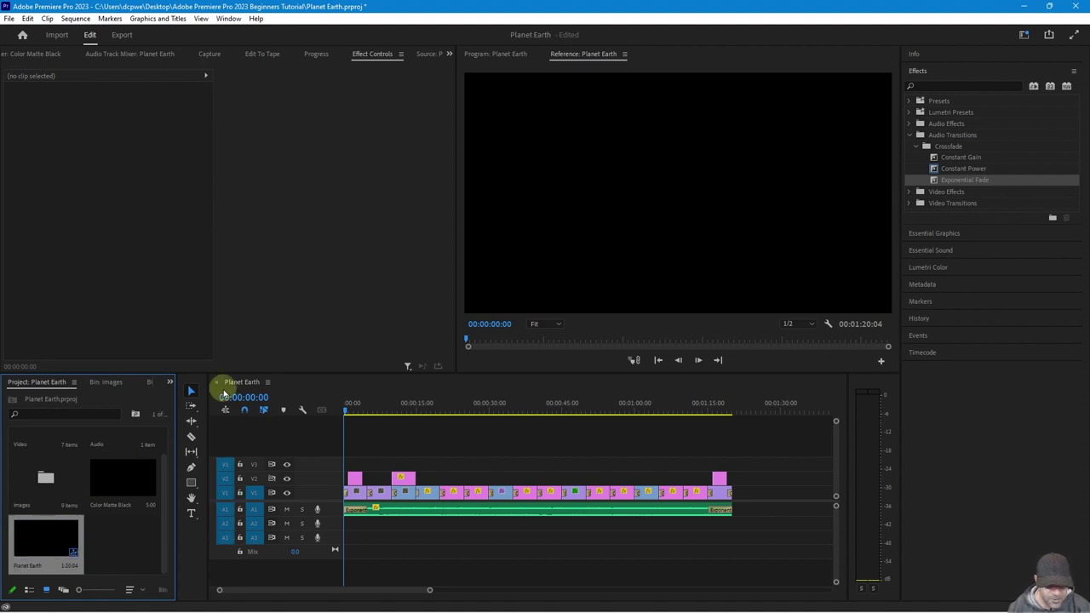
{"action": "left_click", "coordinate": [116, 553]}
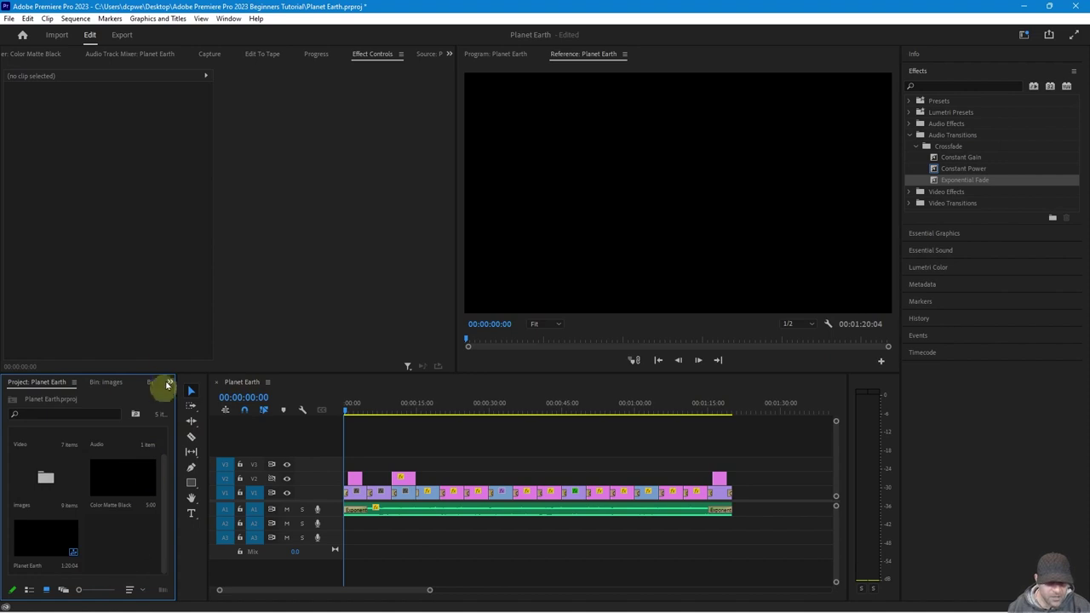
- Save the project with the renamed sequence
{"action": "left_click", "coordinate": [9, 19]}
{"action": "left_click", "coordinate": [28, 173]}
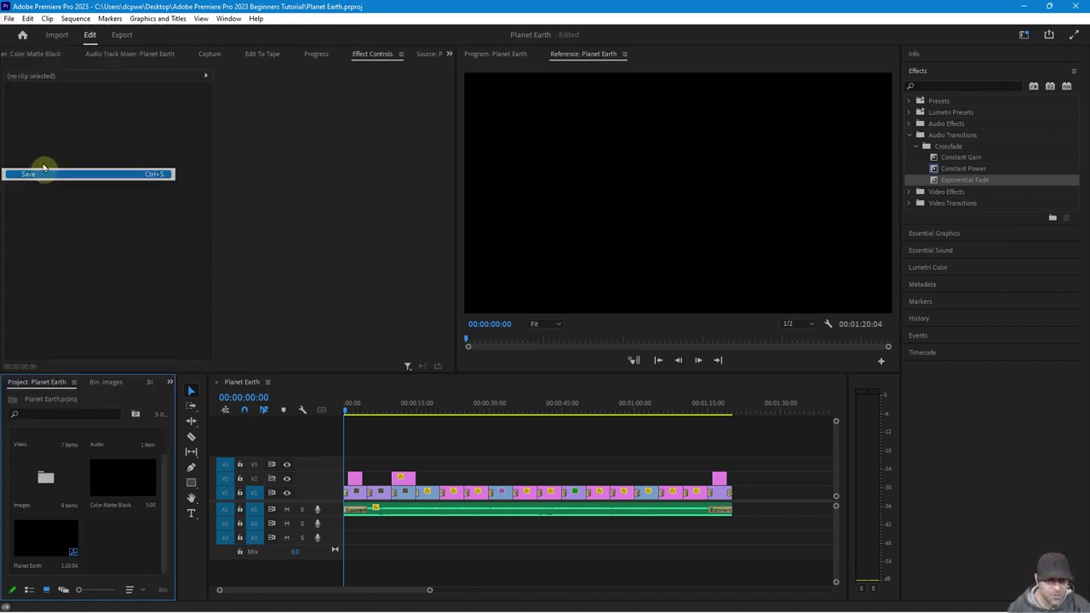
{"action": "left_click", "coordinate": [8, 19]}
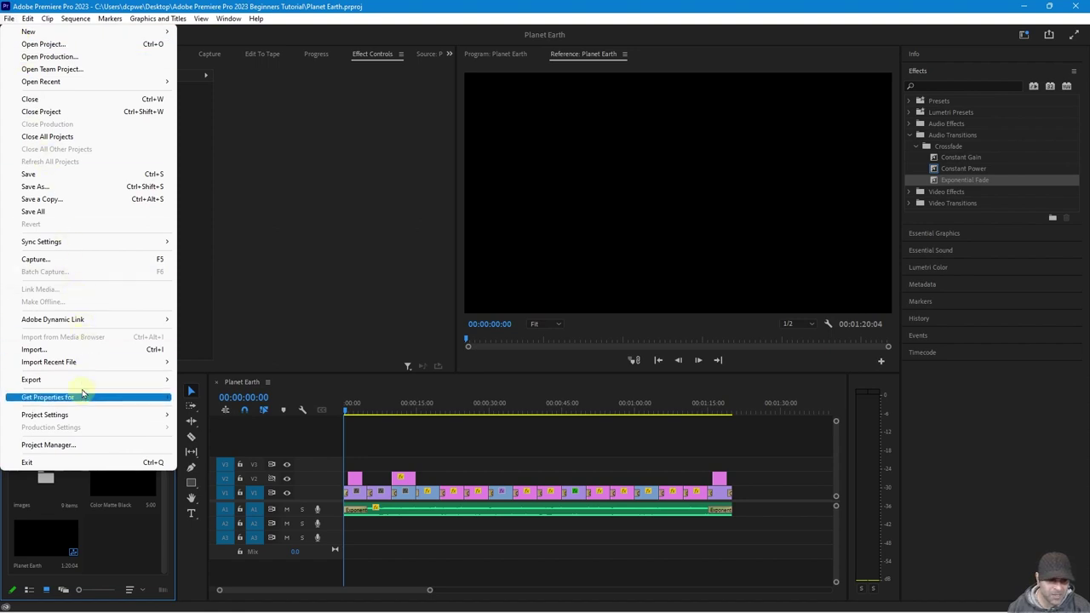
{"action": "mouse_move", "coordinate": [83, 380]}
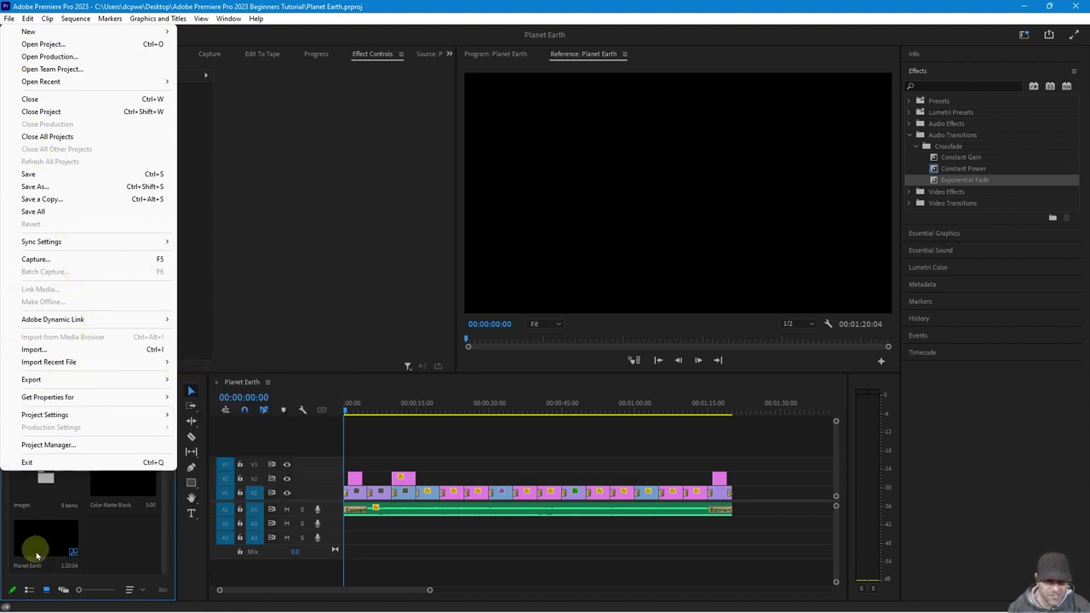
{"action": "left_click", "coordinate": [127, 549]}
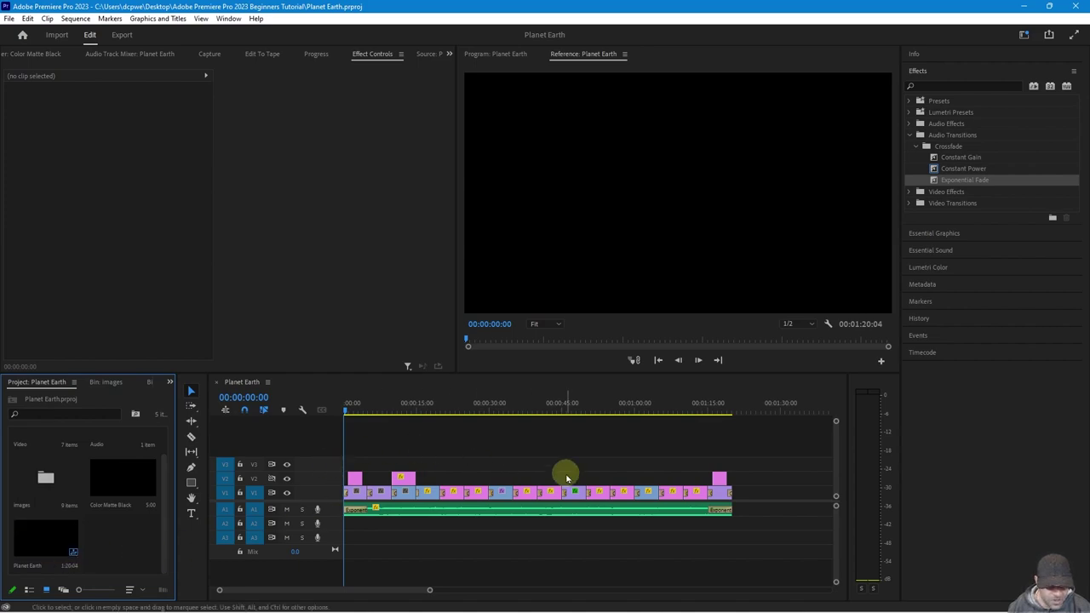
- Move the playhead to the end of the last clip and examine the timeline beyond it for stray clips
{"action": "left_click_drag", "start_coordinate": [690, 403], "coordinate": [735, 420]}
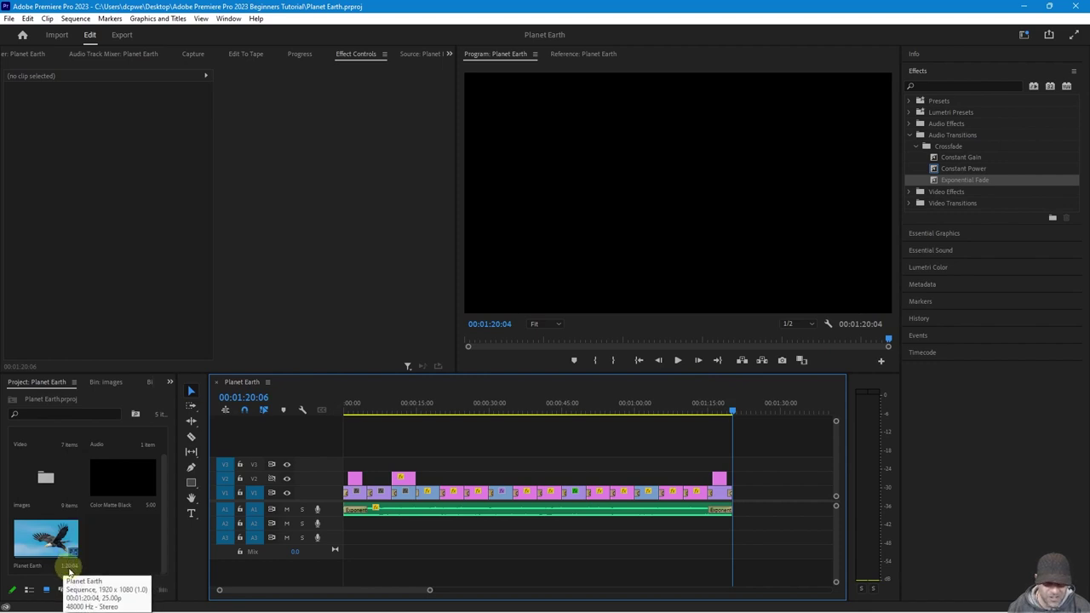
{"action": "key", "text": "minus"}
{"action": "key", "text": "minus"}
{"action": "key", "text": "minus"}
{"action": "key", "text": "minus"}
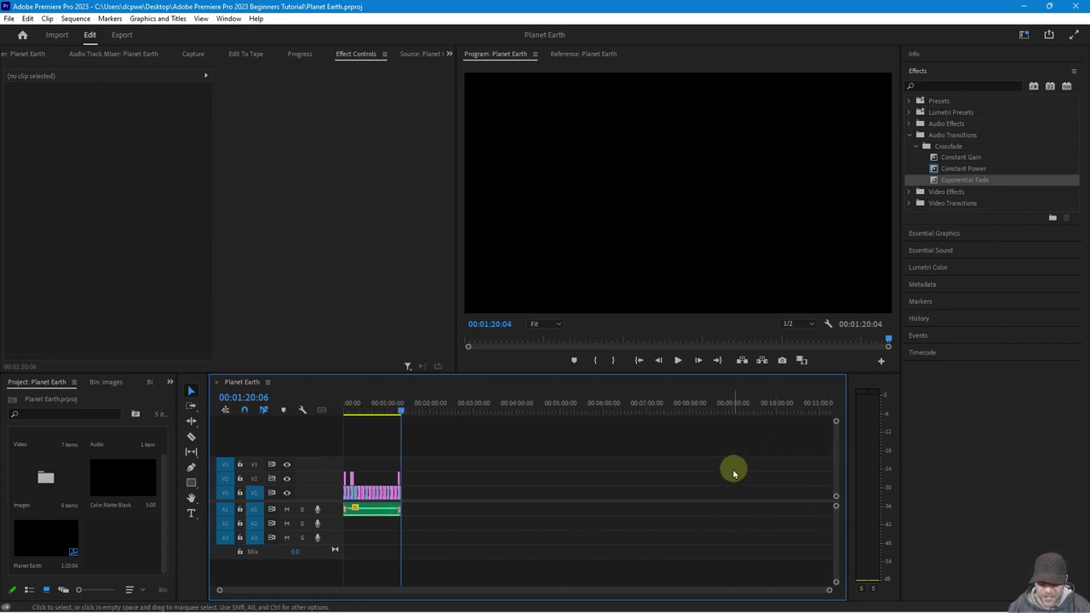
{"action": "left_click_drag", "start_coordinate": [432, 436], "coordinate": [830, 584]}
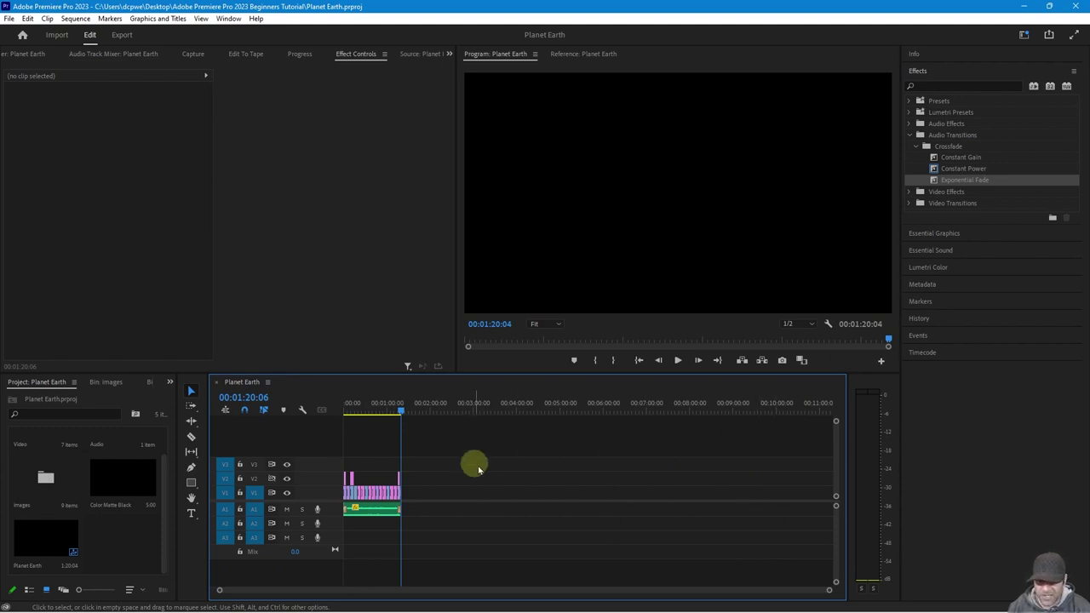
{"action": "key", "text": "minus"}
{"action": "key", "text": "equal"}
{"action": "key", "text": "equal"}
{"action": "key", "text": "equal"}
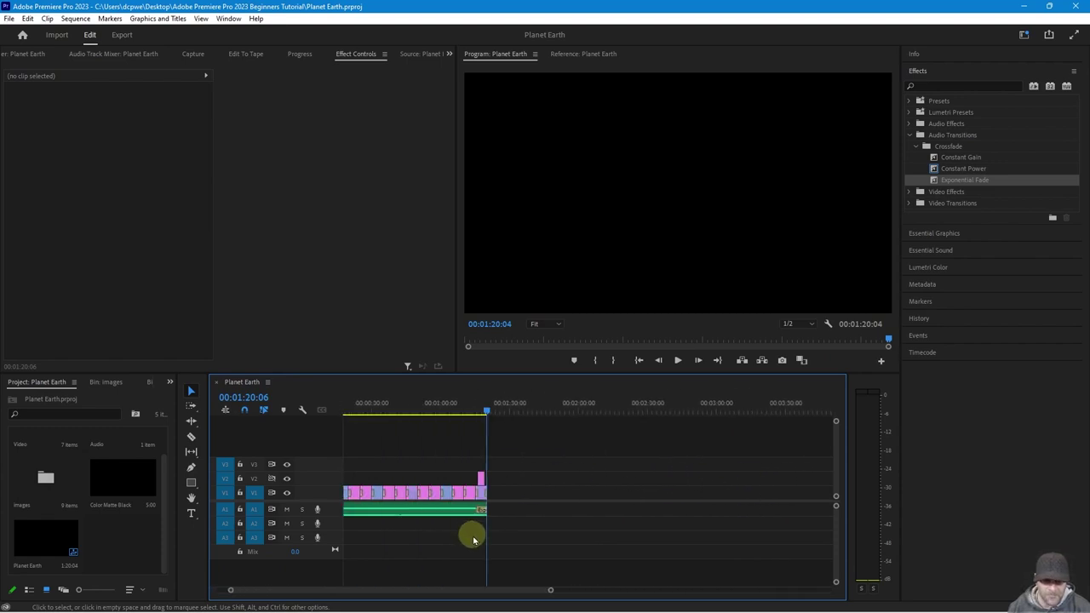
{"action": "key", "text": "equal"}
{"action": "key", "text": "equal"}
{"action": "key", "text": "equal"}
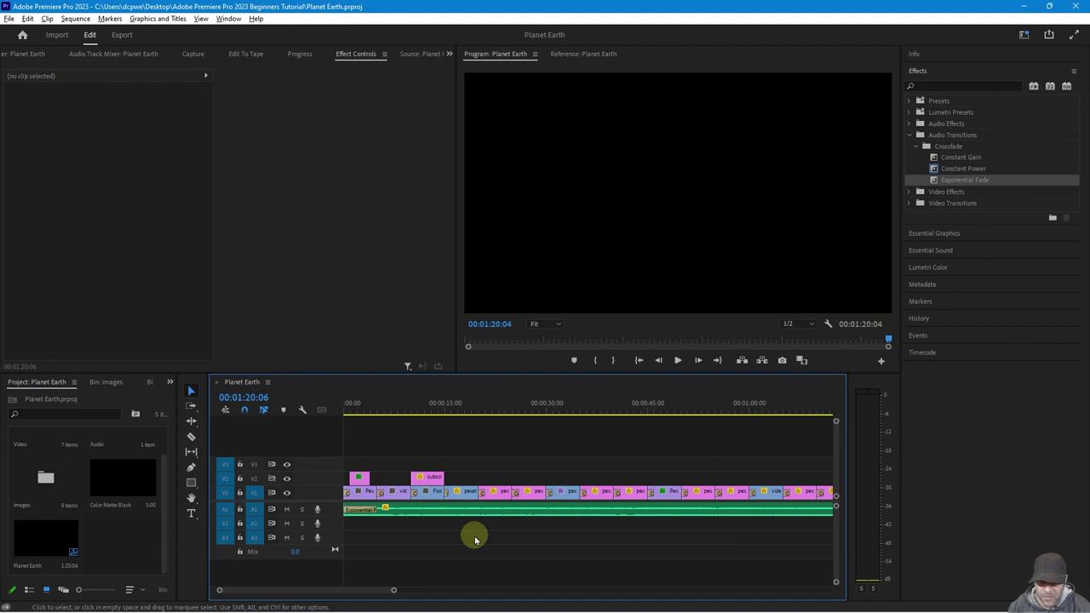
{"action": "key", "text": "minus"}
{"action": "key", "text": "minus"}
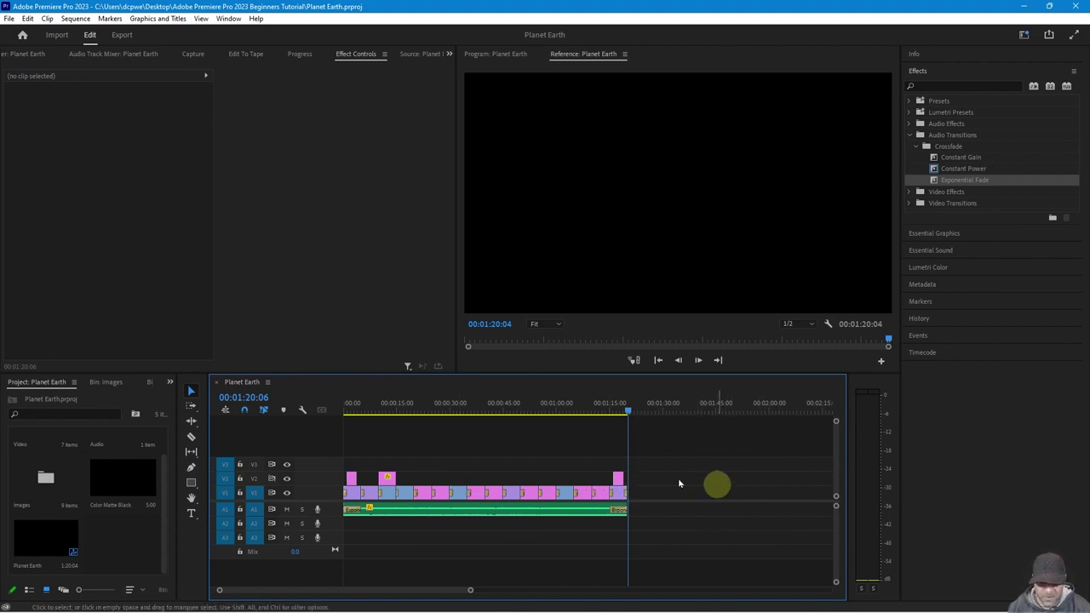
- Open the media export settings for the Planet Earth sequence, keeping Planet Earth.mp4 as the file name
{"action": "left_click", "coordinate": [9, 18]}
{"action": "mouse_move", "coordinate": [31, 379]}
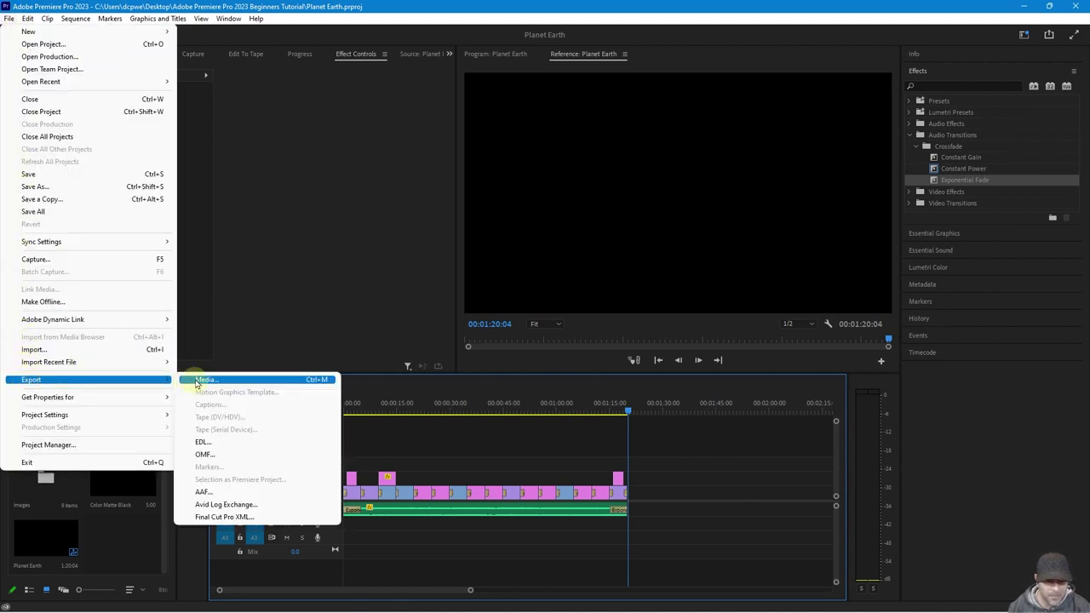
{"action": "left_click", "coordinate": [203, 379]}
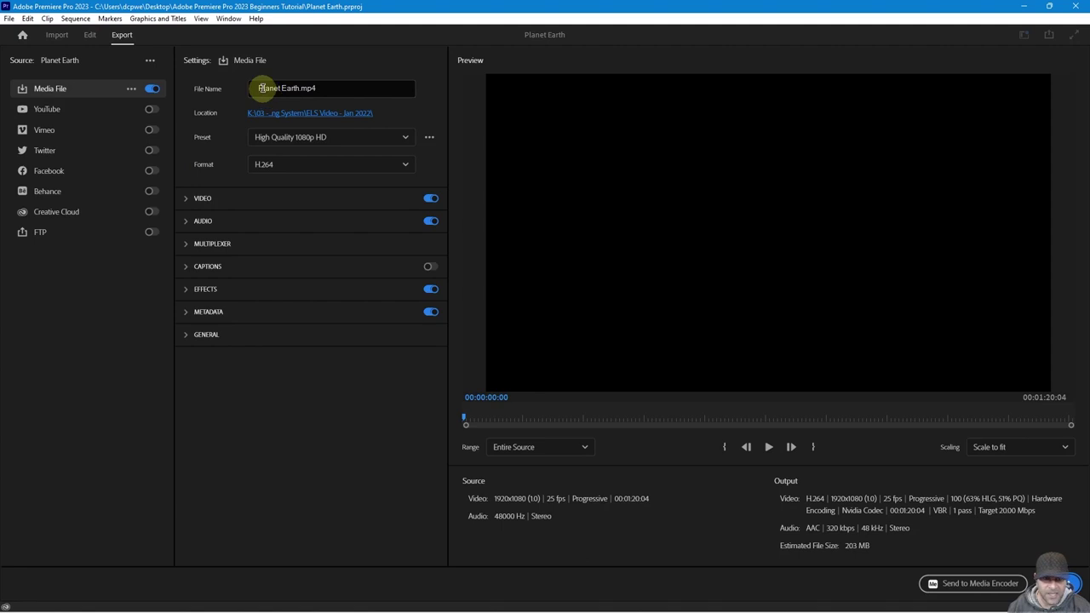
{"action": "left_click", "coordinate": [297, 90]}
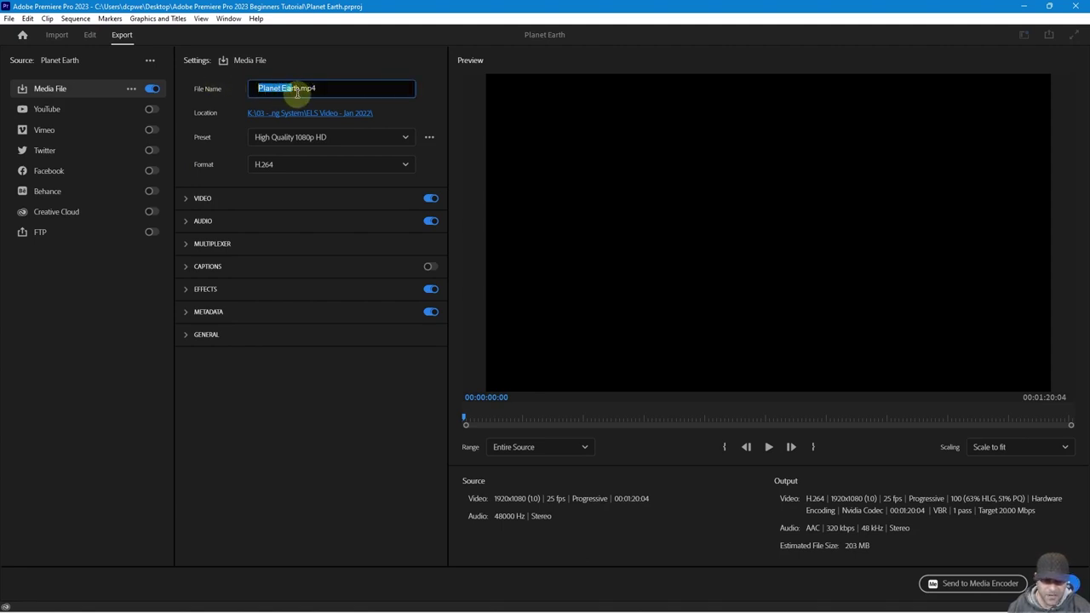
- Set the export location of Planet Earth.mp4 to the Adobe Premiere Pro 2023 Beginners Tutorial folder on the Desktop
{"action": "left_click", "coordinate": [289, 119]}
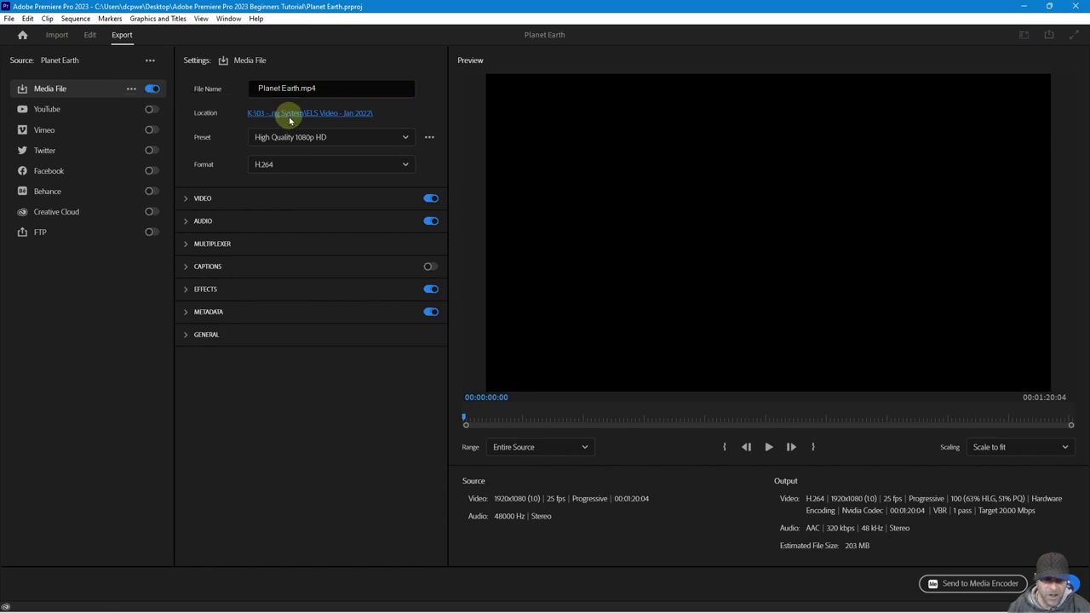
{"action": "left_click", "coordinate": [336, 127]}
{"action": "left_click", "coordinate": [275, 128]}
{"action": "left_click", "coordinate": [179, 265]}
{"action": "left_click", "coordinate": [178, 245]}
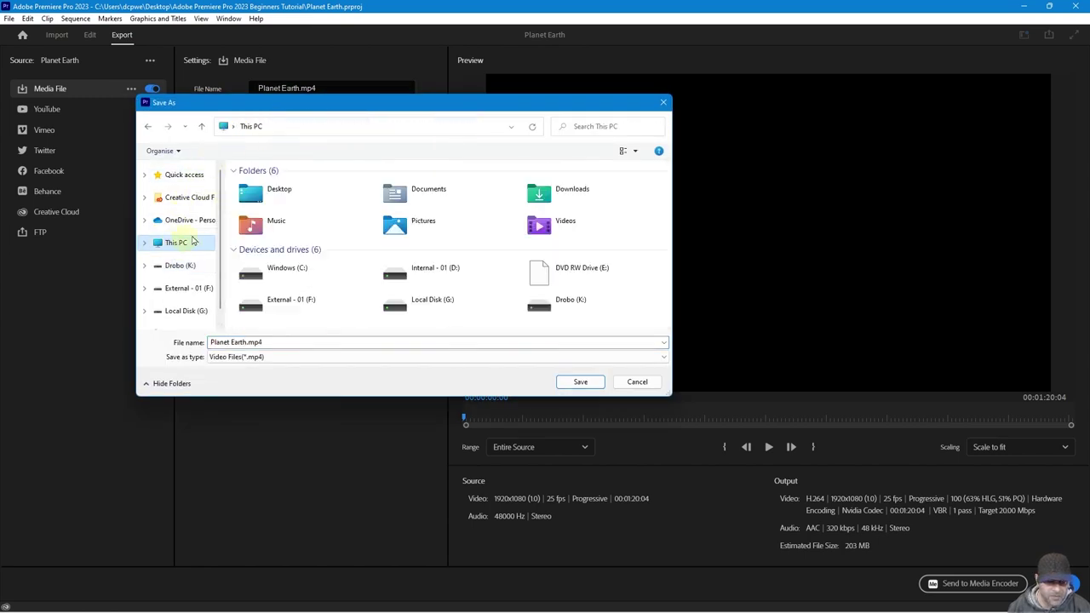
{"action": "double_click", "coordinate": [264, 187]}
{"action": "double_click", "coordinate": [334, 209]}
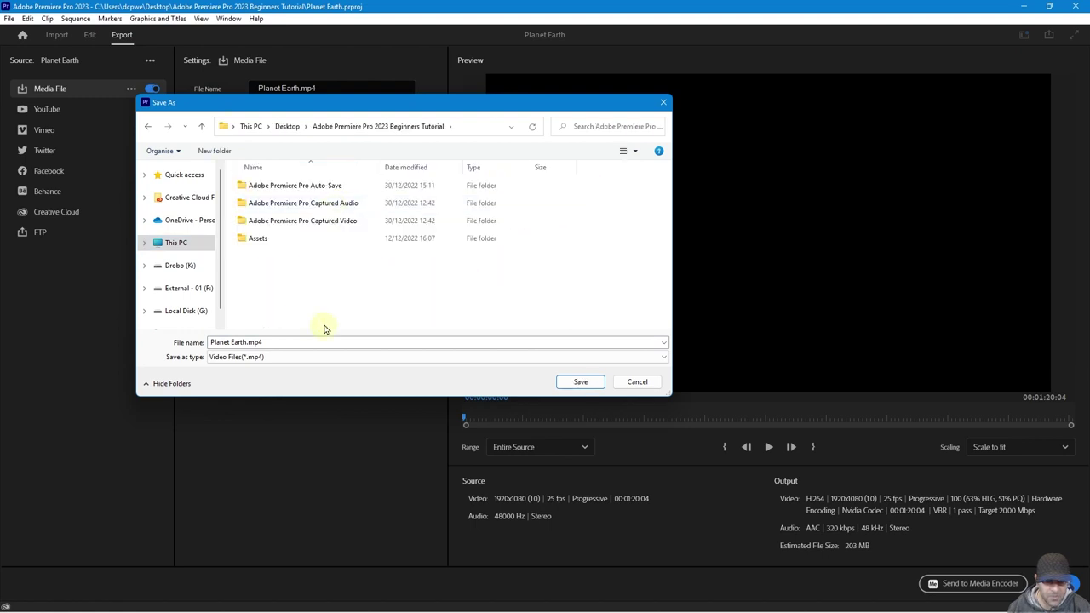
{"action": "left_click", "coordinate": [578, 382]}
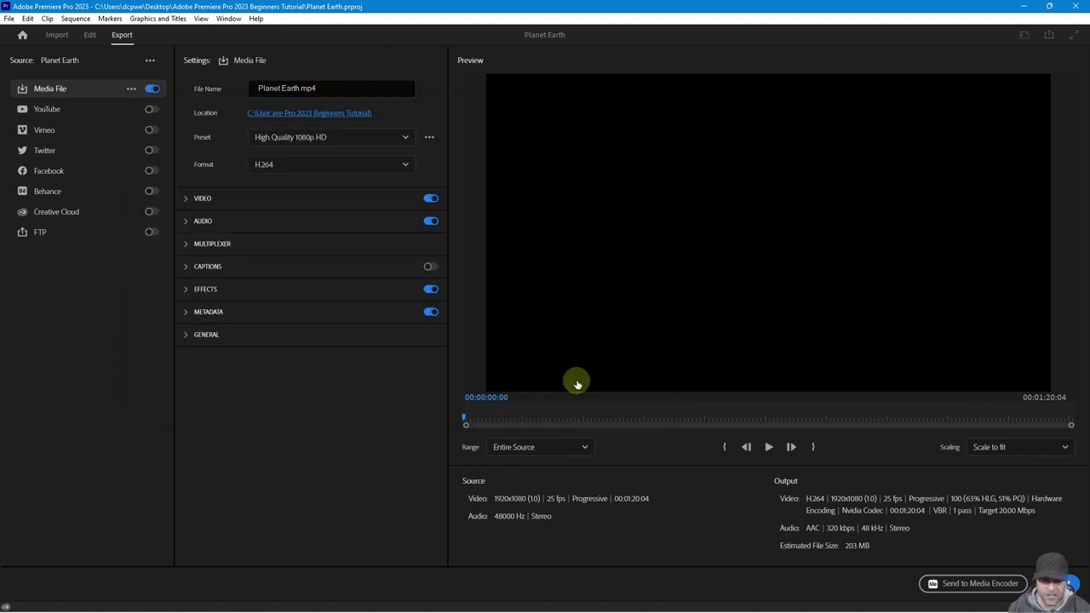
- Apply the YouTube 1080p Full HD preset and export the Planet Earth sequence as Planet Earth.mp4
{"action": "left_click", "coordinate": [292, 140]}
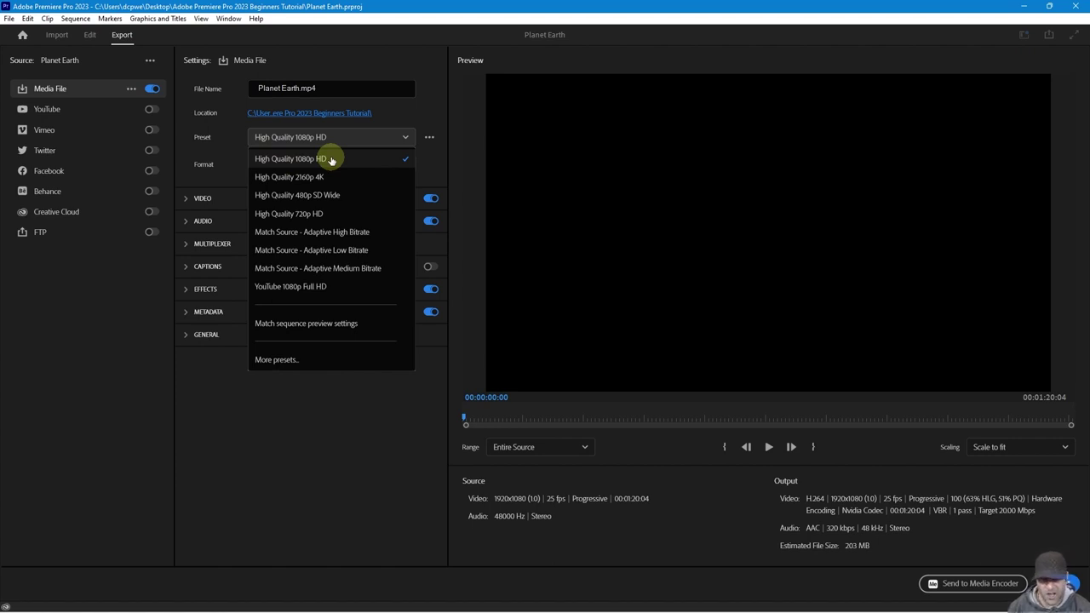
{"action": "left_click", "coordinate": [315, 288]}
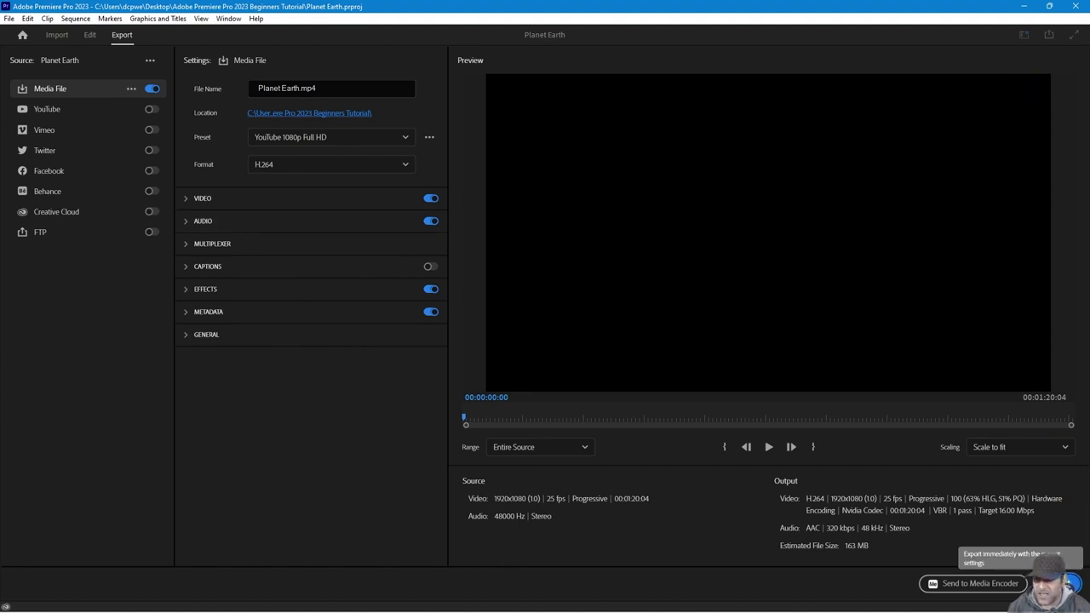
{"action": "left_click", "coordinate": [1070, 583]}
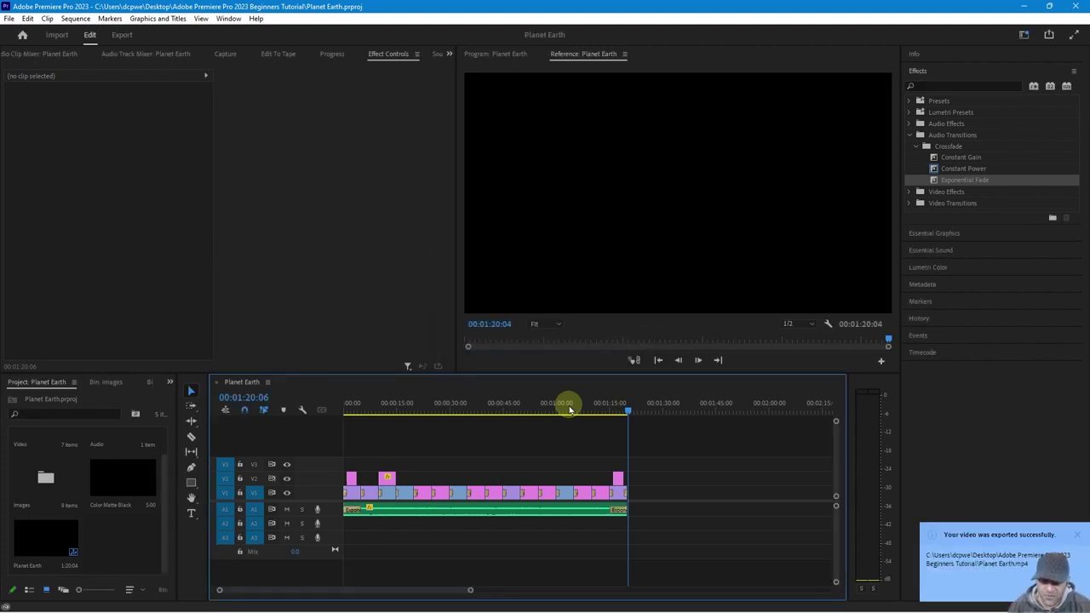
- Save the Planet Earth project and close Premiere Pro
{"action": "left_click", "coordinate": [9, 18]}
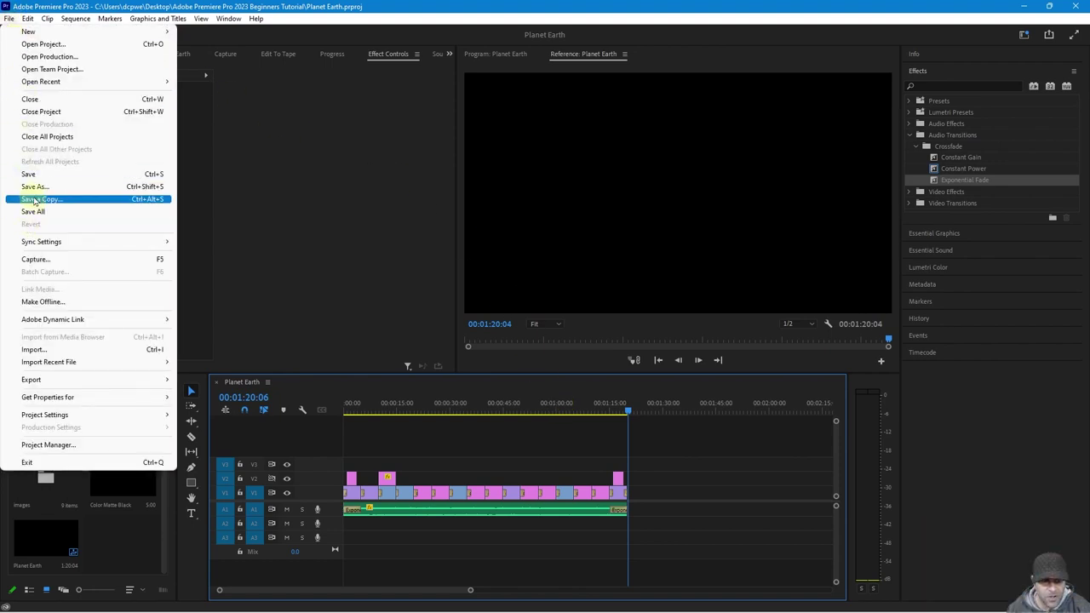
{"action": "left_click", "coordinate": [38, 178]}
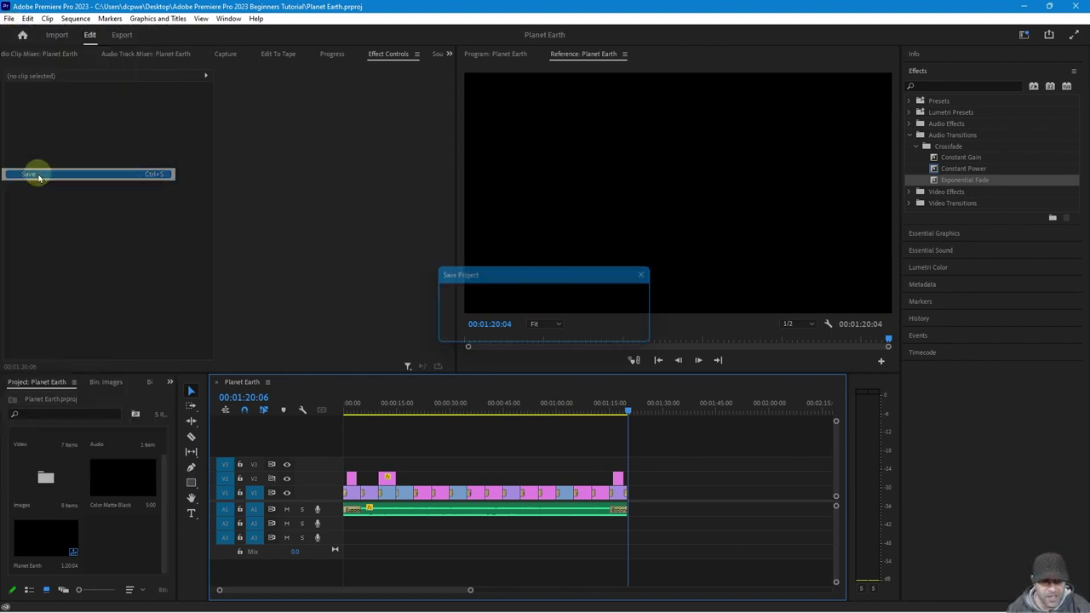
{"action": "left_click", "coordinate": [1077, 10]}
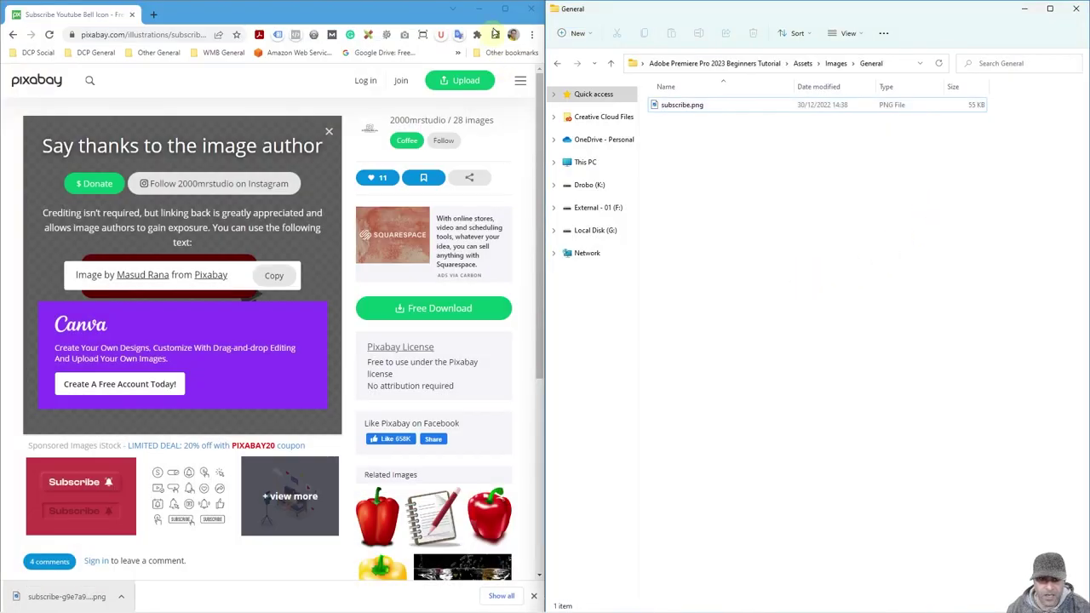
- Close the Pixabay browser and General folder windows, and select the Adobe Premiere Pro 2023 Beginners Tutorial folder on the Desktop
{"action": "left_click", "coordinate": [531, 10]}
{"action": "left_click", "coordinate": [1075, 10]}
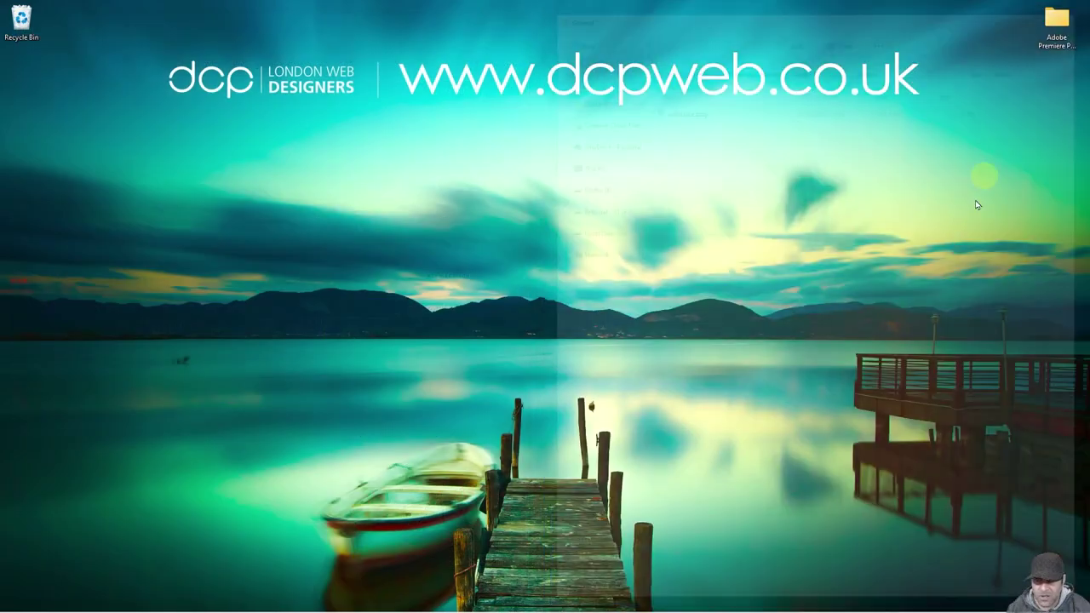
{"action": "left_click", "coordinate": [1051, 21]}
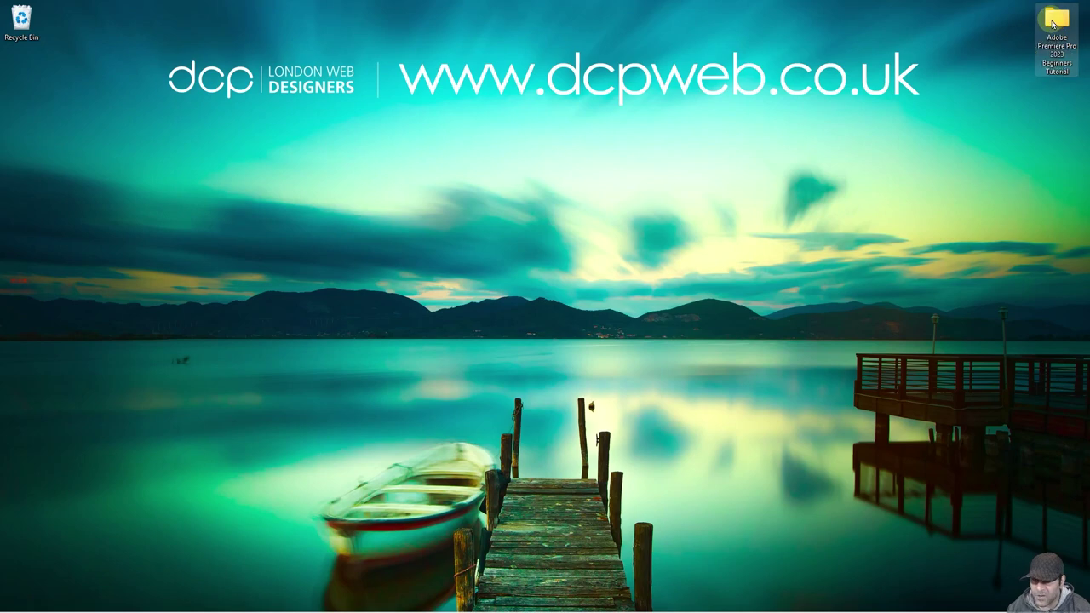